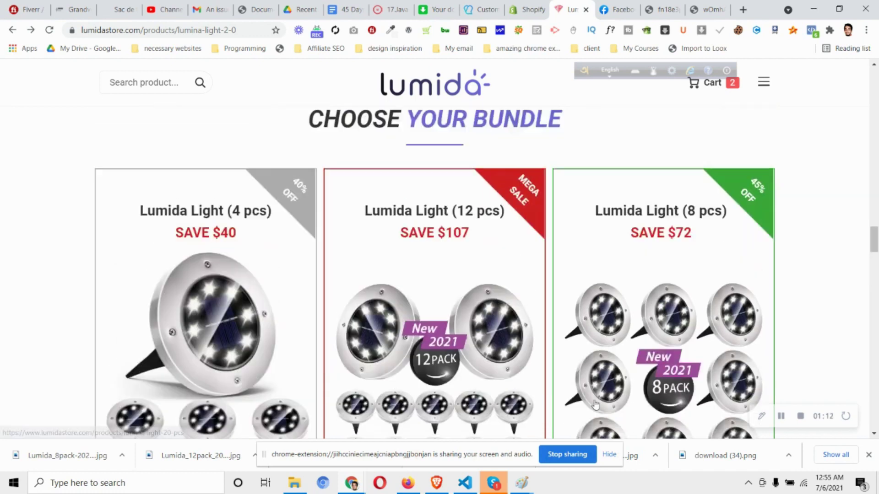
Examine the Lumida product page's sections, from the bundle offers through the video and before-and-after comparison to Why Choose Us
{"action": "scroll", "coordinate": [595, 400], "scroll_direction": "down", "scroll_amount": 10}
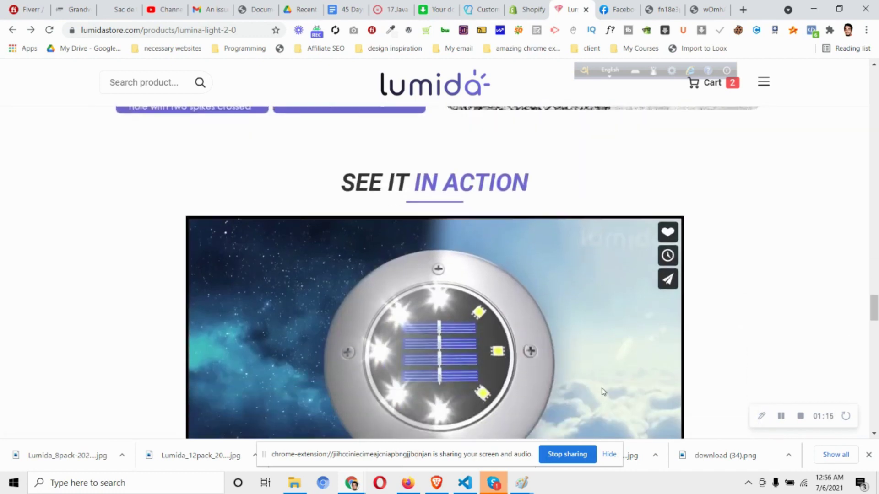
{"action": "scroll", "coordinate": [603, 391], "scroll_direction": "down", "scroll_amount": 1}
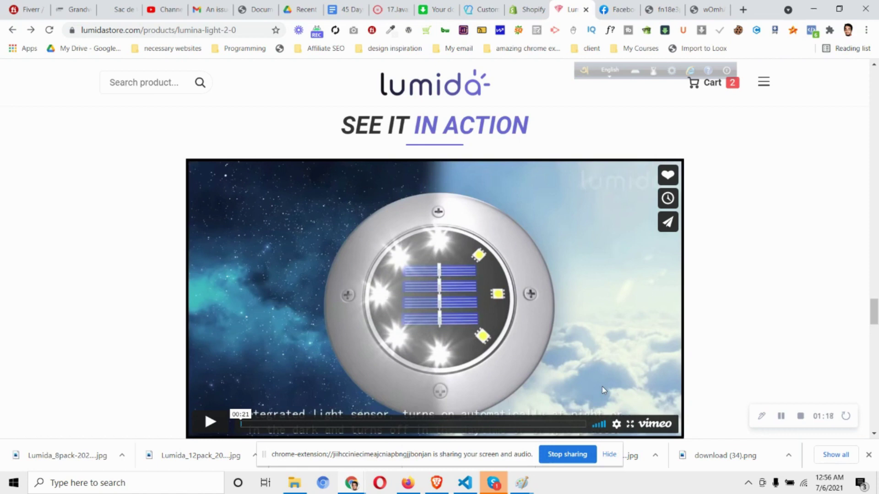
{"action": "scroll", "coordinate": [603, 390], "scroll_direction": "down", "scroll_amount": 9}
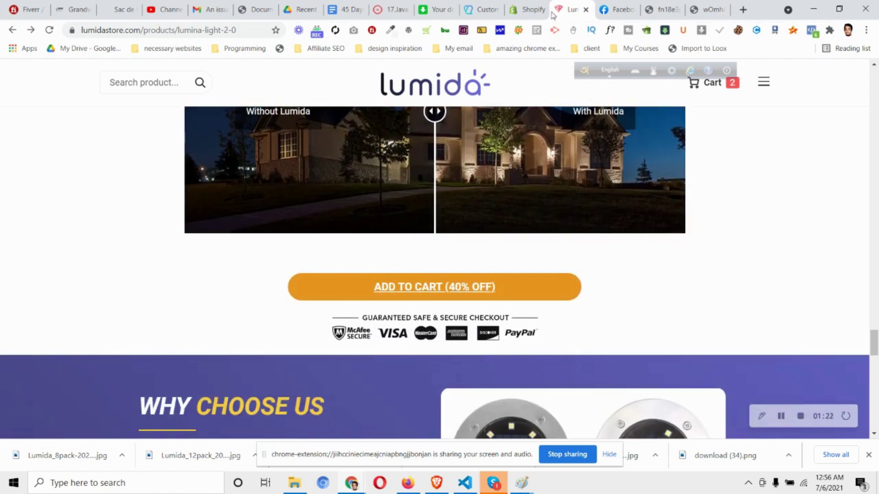
{"action": "left_click", "coordinate": [531, 10]}
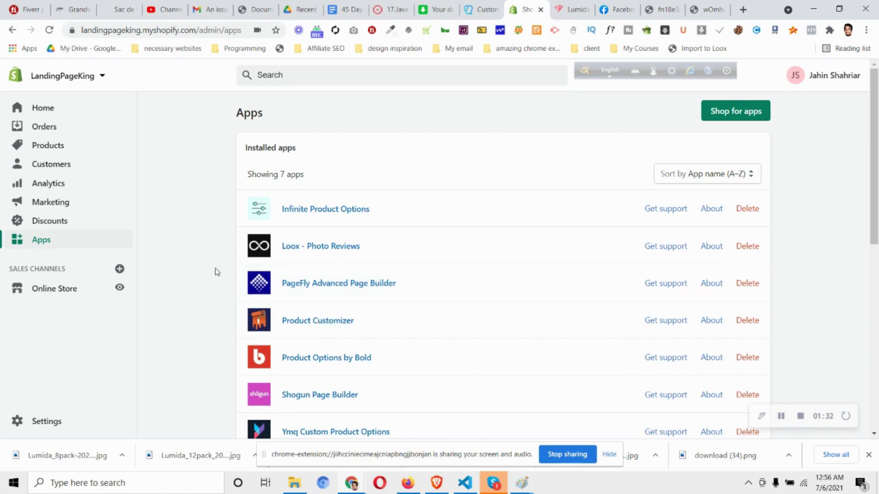
{"action": "left_click", "coordinate": [577, 5]}
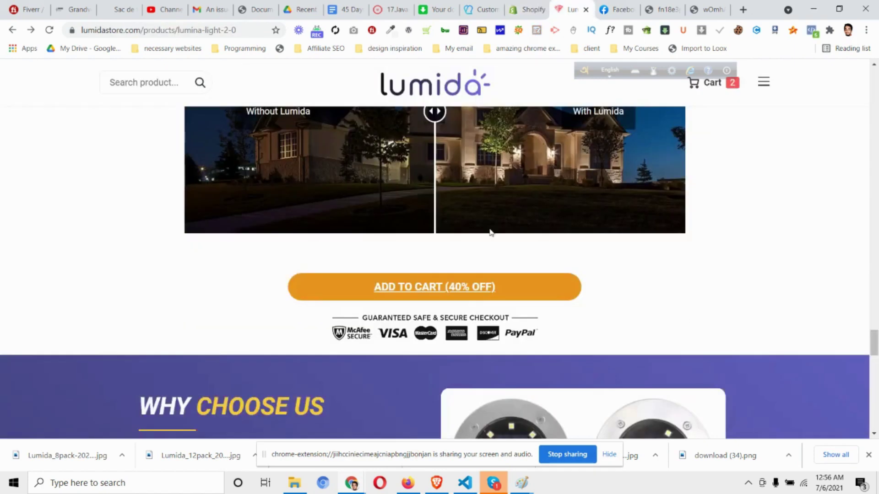
{"action": "scroll", "coordinate": [490, 232], "scroll_direction": "up", "scroll_amount": 15}
{"action": "scroll", "coordinate": [490, 233], "scroll_direction": "up", "scroll_amount": 10}
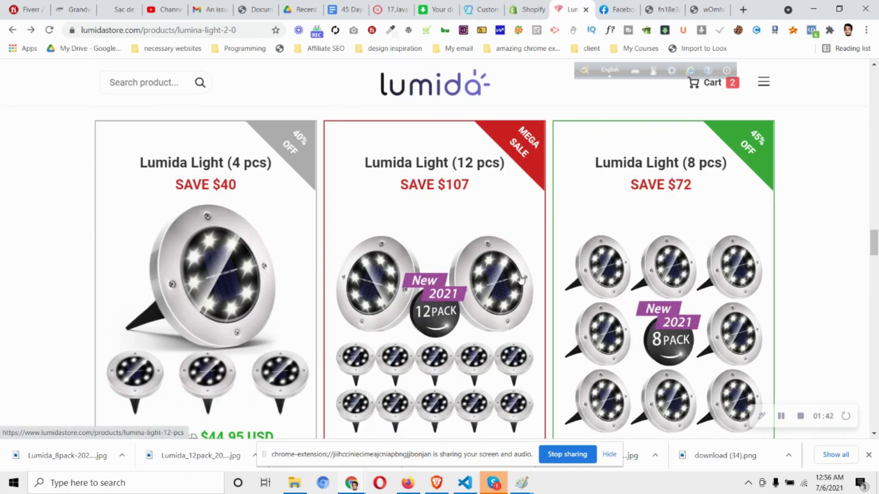
Switch to the LandingPageKing Shopify admin and look through the list of all products
{"action": "left_click", "coordinate": [531, 9]}
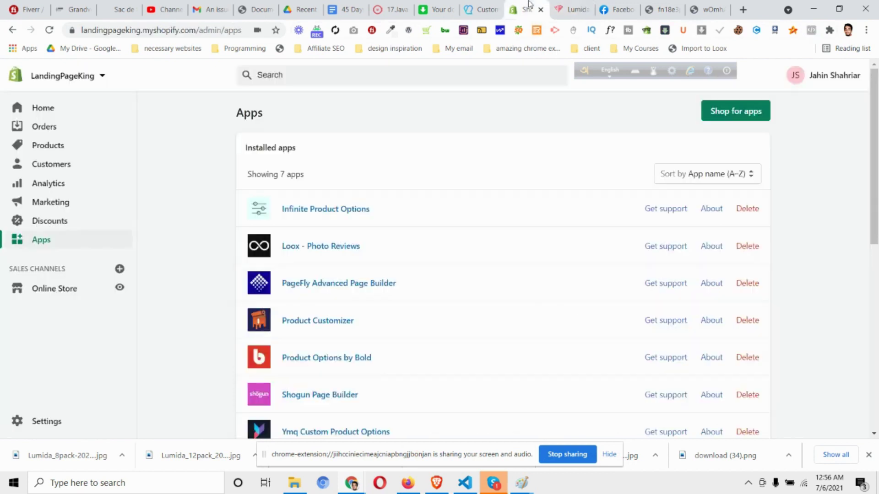
{"action": "left_click", "coordinate": [96, 150]}
{"action": "scroll", "coordinate": [318, 276], "scroll_direction": "down", "scroll_amount": 2}
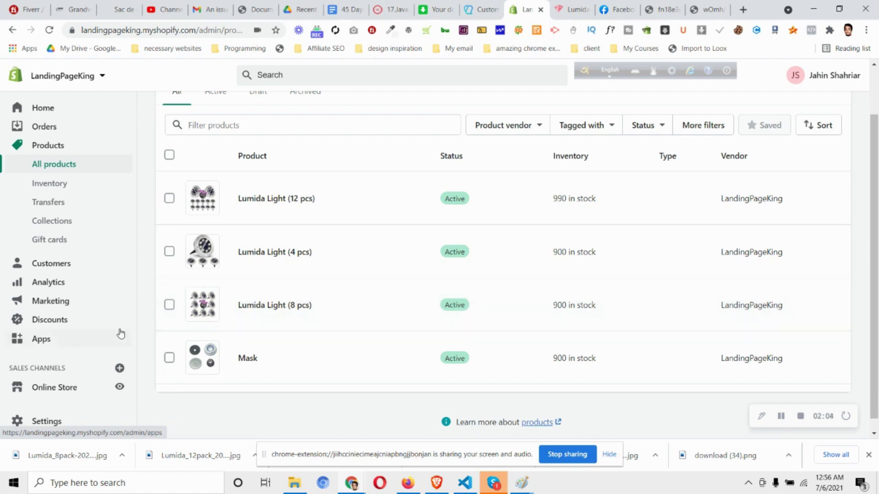
Open PageFly Advanced Page Builder from the Shopify store's installed apps
{"action": "left_click", "coordinate": [91, 339]}
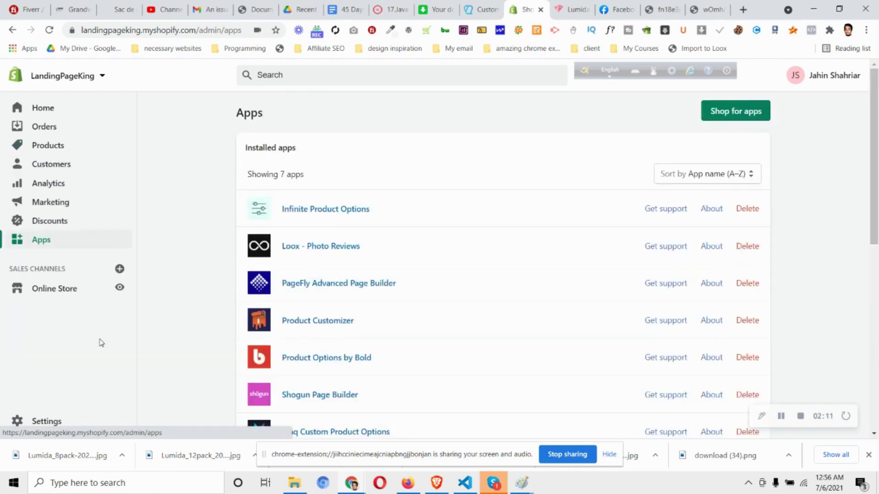
{"action": "left_click", "coordinate": [341, 287]}
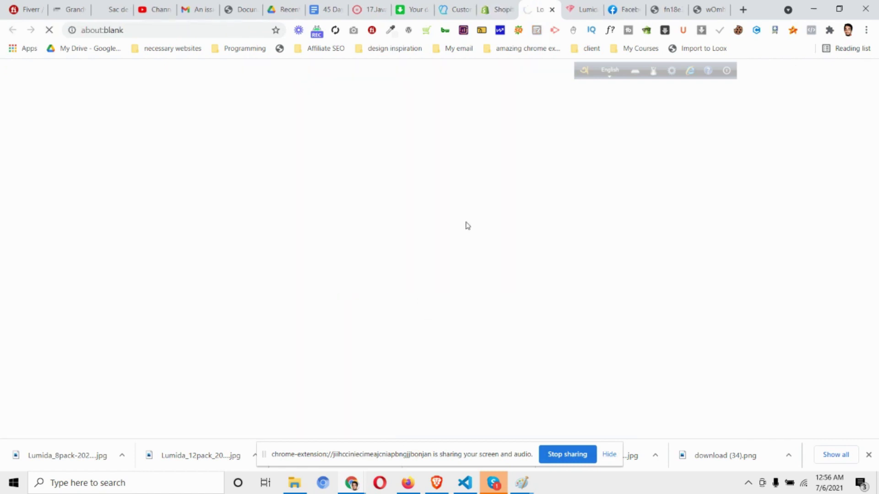
{"action": "left_click", "coordinate": [501, 8]}
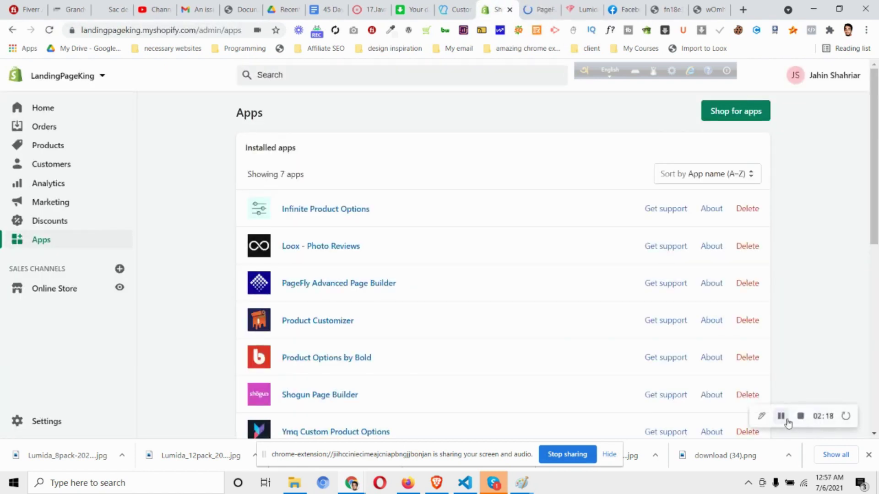
{"action": "left_click", "coordinate": [786, 420]}
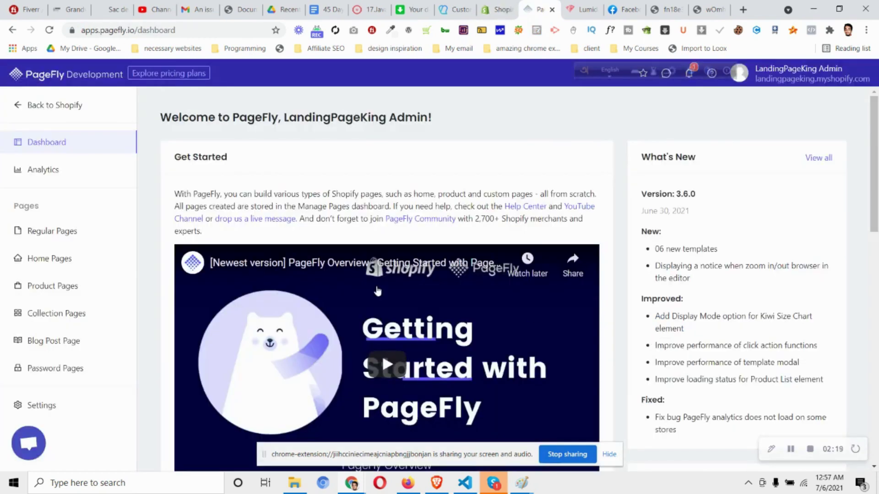
Create a new blank product page in PageFly
{"action": "left_click", "coordinate": [69, 287]}
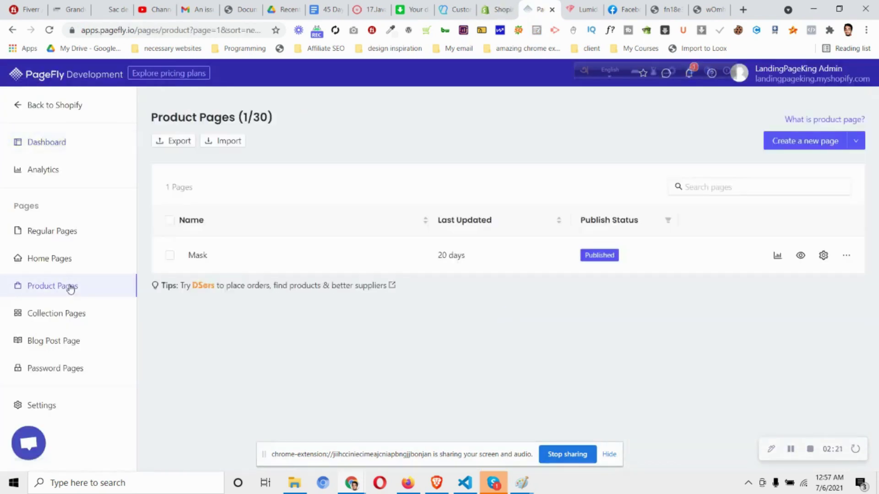
{"action": "left_click", "coordinate": [809, 141]}
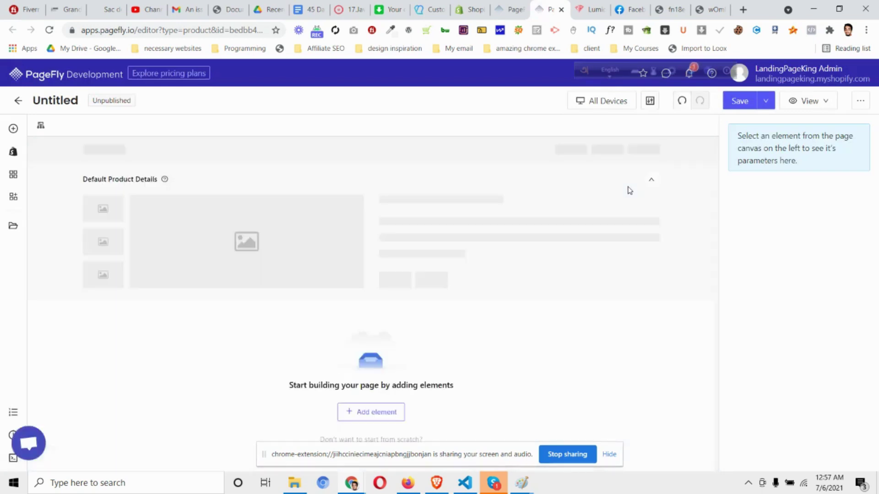
{"action": "scroll", "coordinate": [364, 319], "scroll_direction": "down", "scroll_amount": 1}
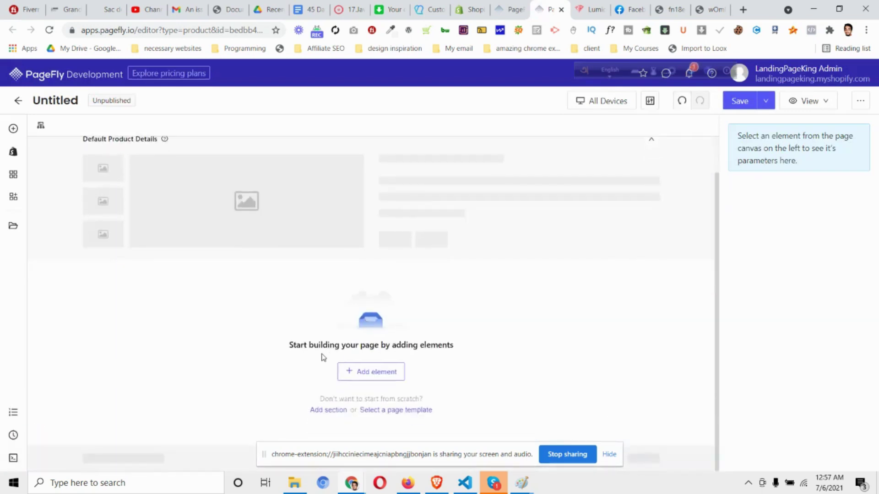
Switch to the Lumida product page and examine its hero section: heading, text, cart button, product image and curved purple background
{"action": "left_click", "coordinate": [576, 4]}
{"action": "scroll", "coordinate": [628, 133], "scroll_direction": "up", "scroll_amount": 20}
{"action": "scroll", "coordinate": [692, 210], "scroll_direction": "down", "scroll_amount": 3}
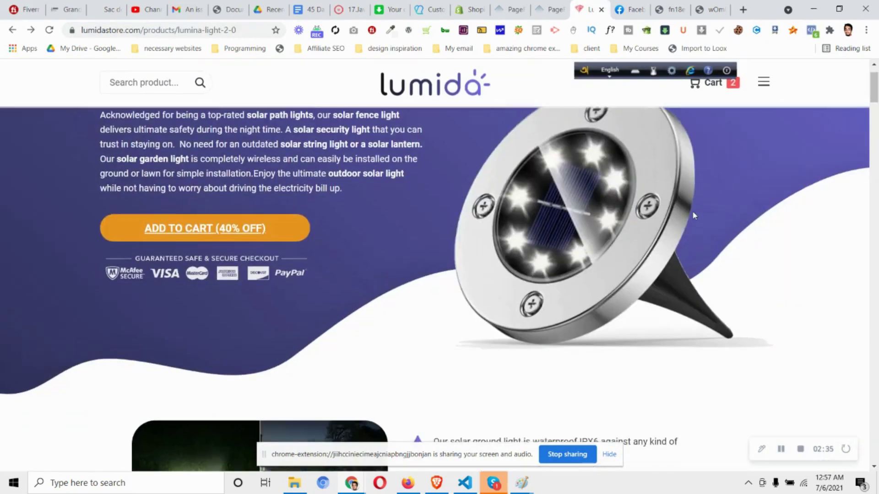
{"action": "scroll", "coordinate": [696, 216], "scroll_direction": "up", "scroll_amount": 3}
{"action": "scroll", "coordinate": [291, 230], "scroll_direction": "down", "scroll_amount": 2}
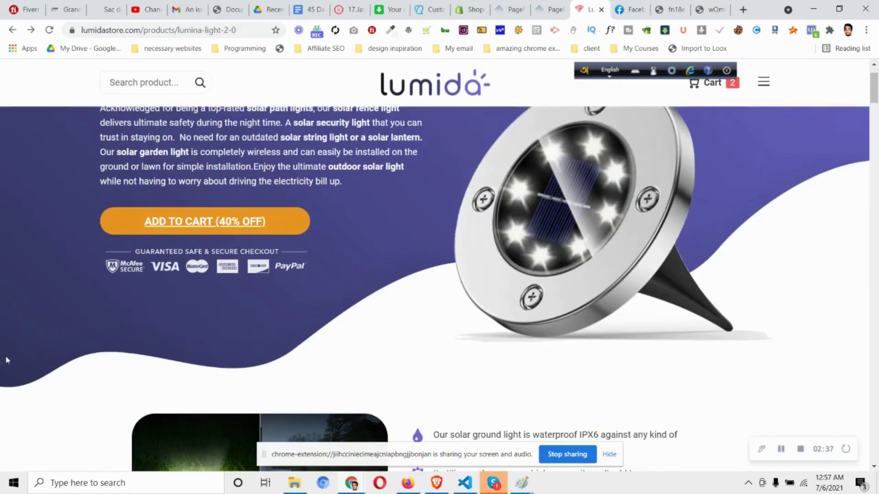
{"action": "scroll", "coordinate": [705, 300], "scroll_direction": "up", "scroll_amount": 3}
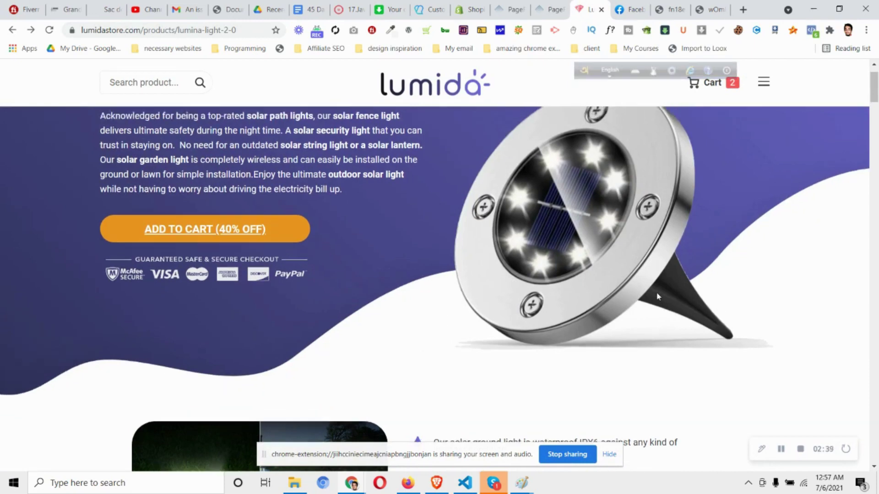
{"action": "scroll", "coordinate": [665, 295], "scroll_direction": "down", "scroll_amount": 3}
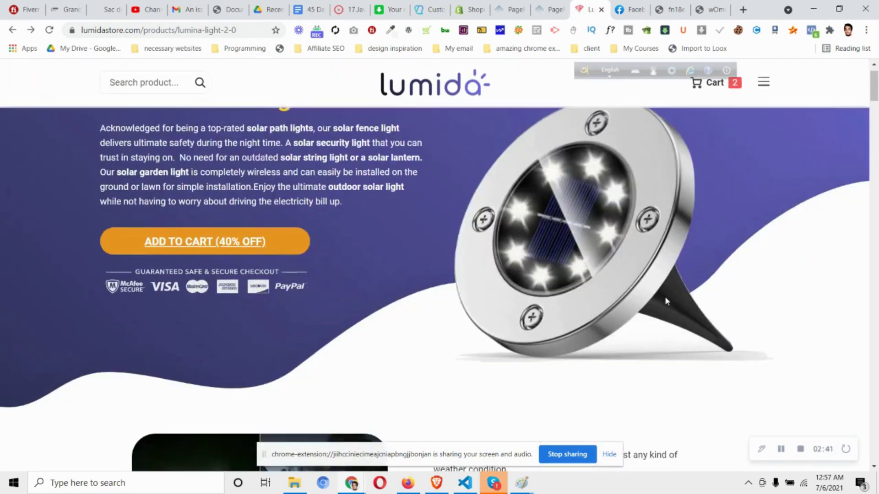
{"action": "scroll", "coordinate": [598, 238], "scroll_direction": "up", "scroll_amount": 3}
{"action": "scroll", "coordinate": [600, 257], "scroll_direction": "down", "scroll_amount": 3}
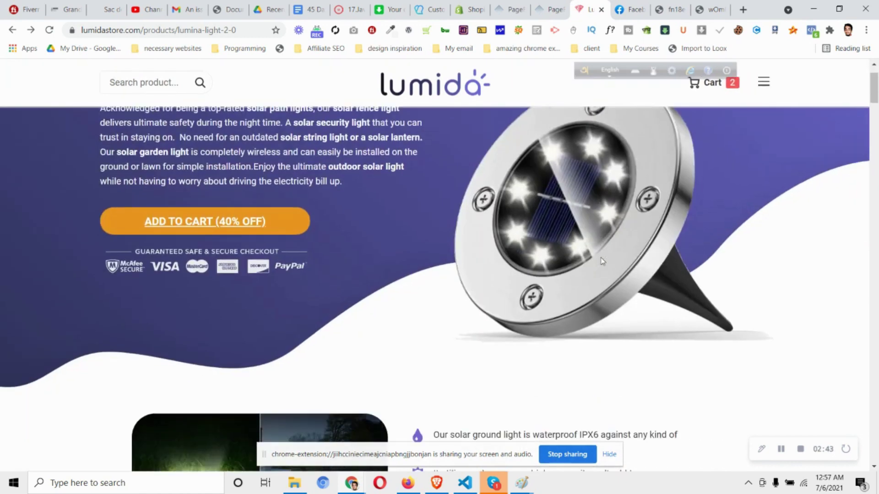
{"action": "scroll", "coordinate": [631, 240], "scroll_direction": "up", "scroll_amount": 3}
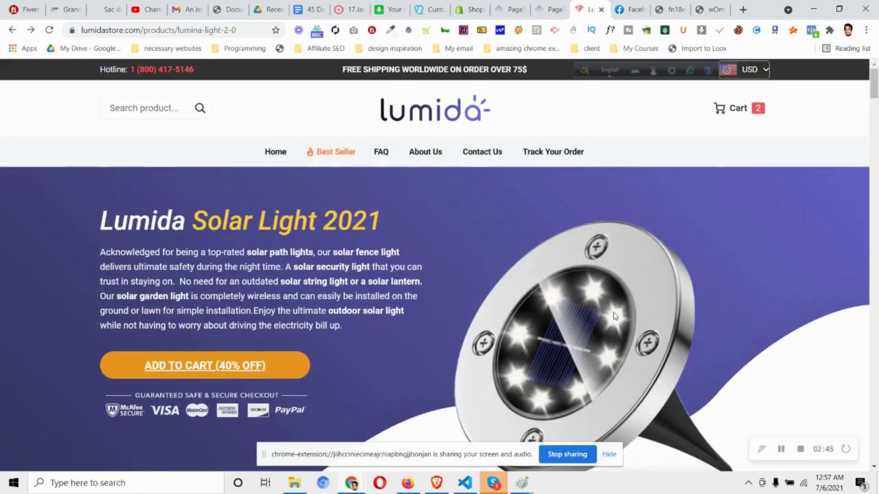
{"action": "scroll", "coordinate": [615, 316], "scroll_direction": "down", "scroll_amount": 3}
{"action": "right_click", "coordinate": [589, 226]}
{"action": "left_click", "coordinate": [563, 250]}
{"action": "scroll", "coordinate": [560, 246], "scroll_direction": "up", "scroll_amount": 3}
{"action": "left_click", "coordinate": [547, 10]}
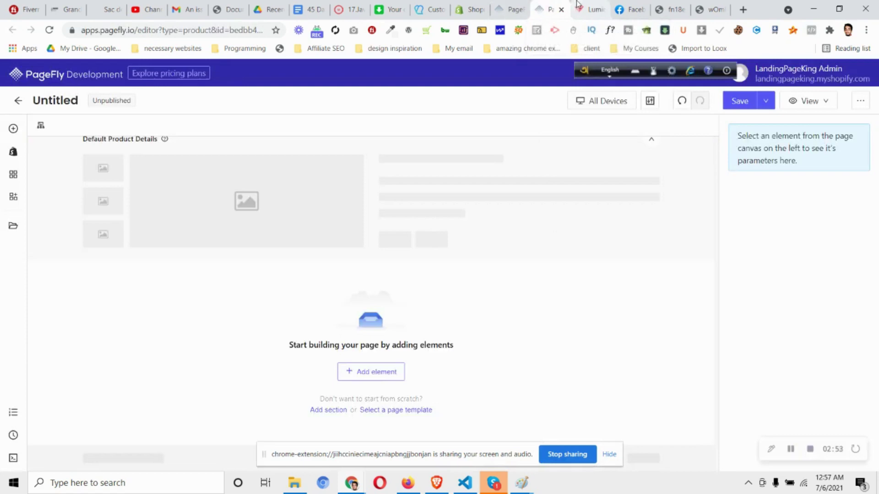
{"action": "left_click", "coordinate": [591, 9]}
{"action": "scroll", "coordinate": [404, 255], "scroll_direction": "down", "scroll_amount": 3}
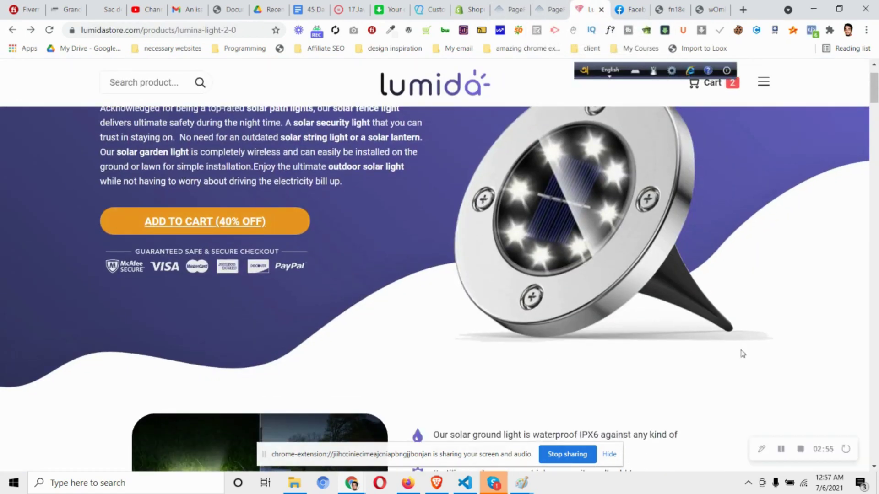
{"action": "scroll", "coordinate": [742, 356], "scroll_direction": "up", "scroll_amount": 3}
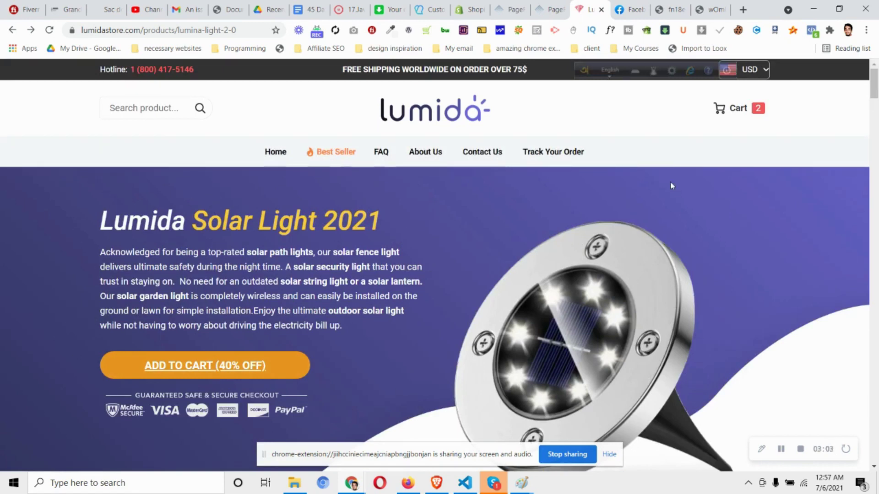
In the untitled PageFly page, add a layout with two equal 1/2 columns below the default product details
{"action": "left_click", "coordinate": [567, 4]}
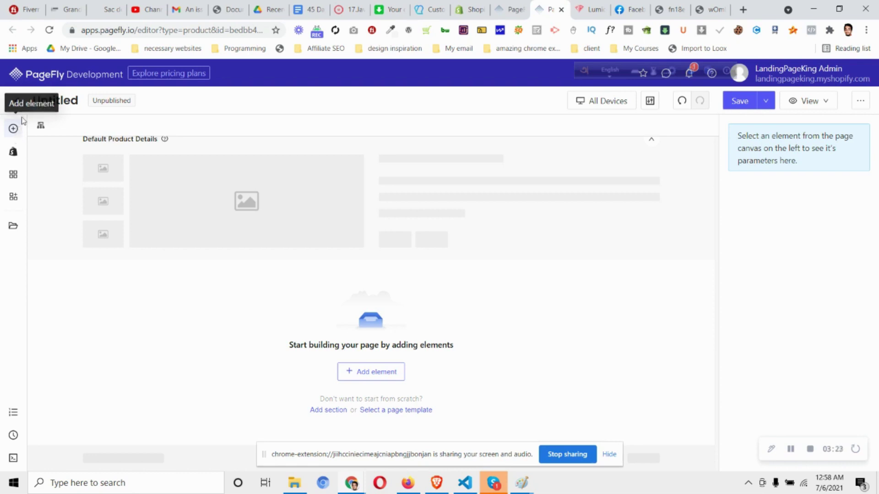
{"action": "left_click", "coordinate": [20, 132]}
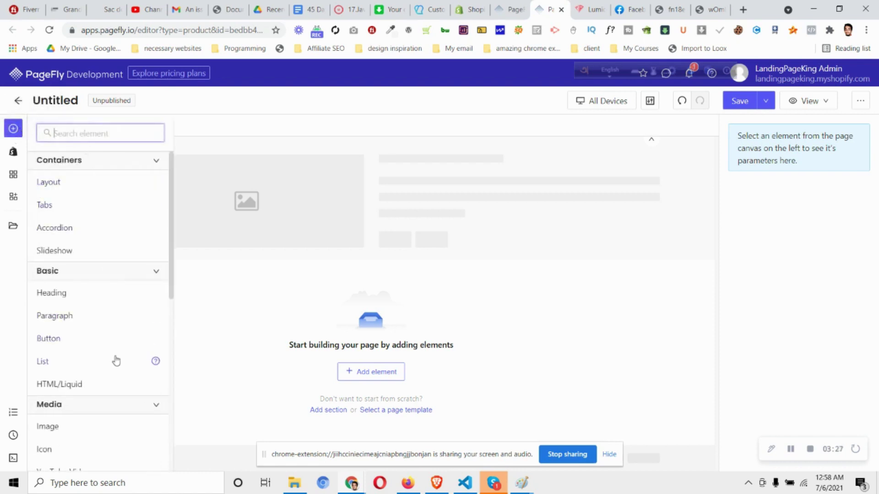
{"action": "left_click", "coordinate": [113, 192]}
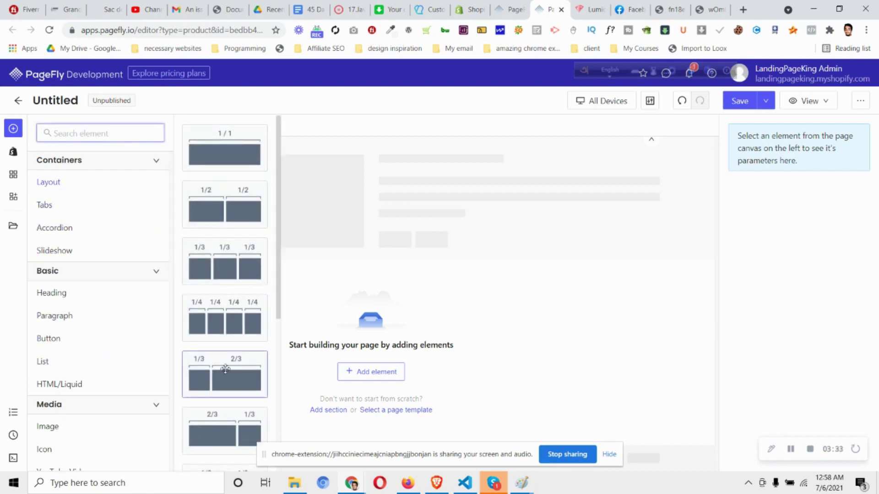
{"action": "left_click", "coordinate": [590, 9]}
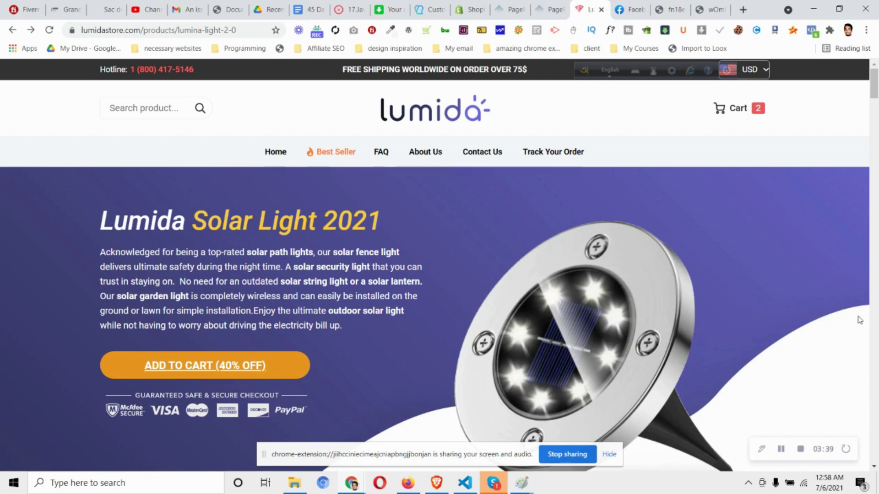
{"action": "left_click", "coordinate": [566, 5]}
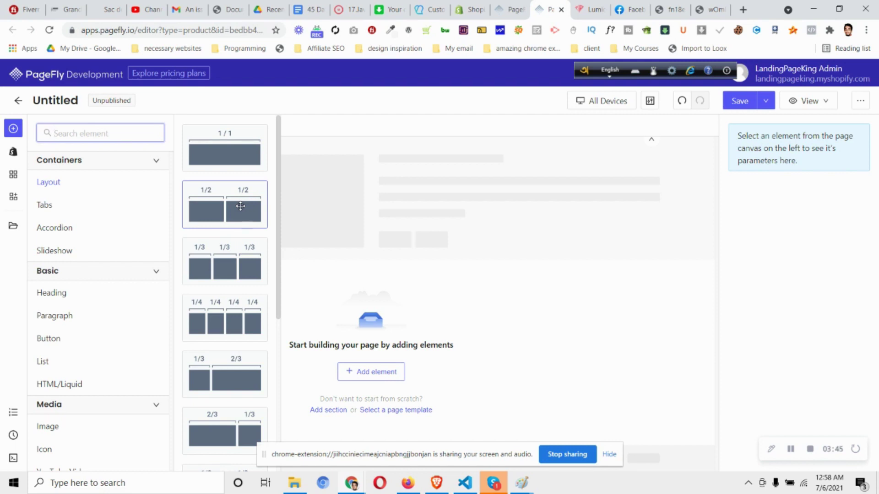
{"action": "left_click_drag", "start_coordinate": [241, 207], "coordinate": [307, 350]}
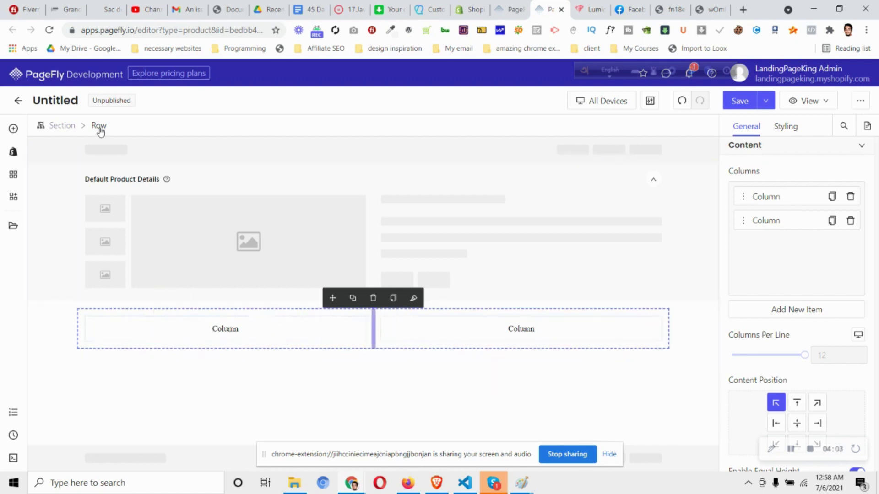
Select the section that holds the two columns and check the font family choices in its typography styling
{"action": "left_click", "coordinate": [263, 332]}
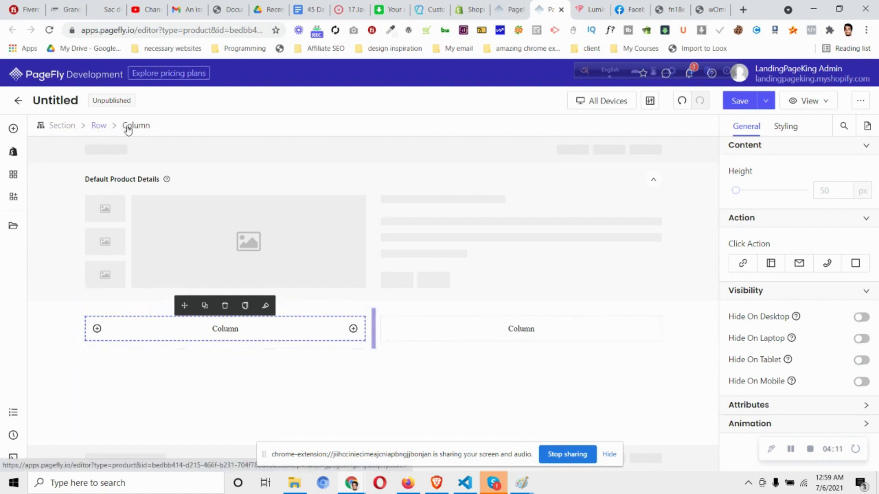
{"action": "left_click", "coordinate": [73, 127]}
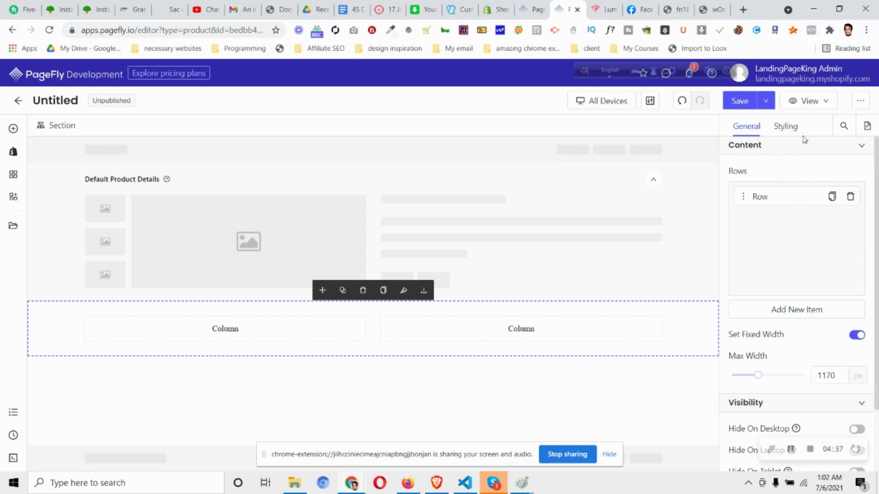
{"action": "left_click", "coordinate": [785, 127]}
{"action": "left_click", "coordinate": [799, 290]}
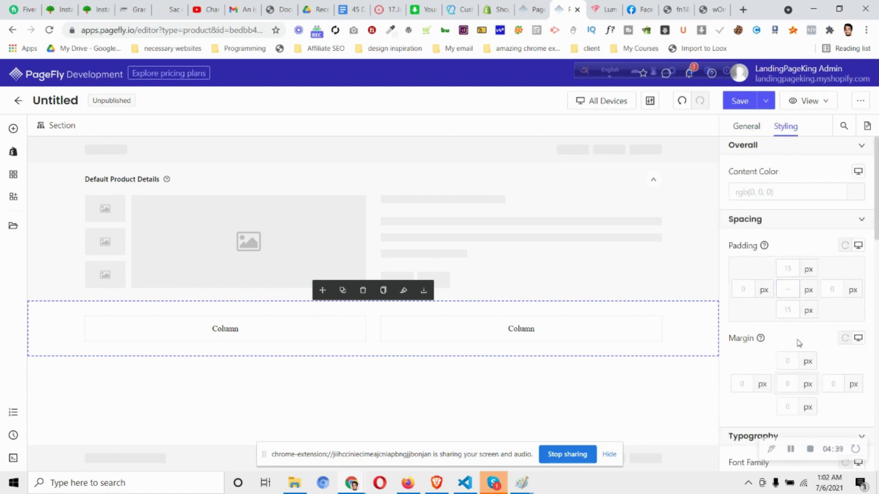
{"action": "scroll", "coordinate": [805, 278], "scroll_direction": "down", "scroll_amount": 1}
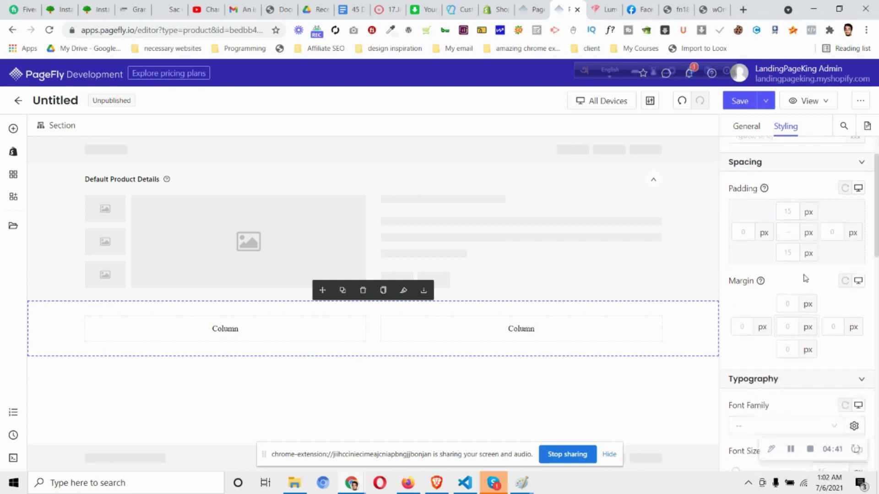
{"action": "scroll", "coordinate": [790, 367], "scroll_direction": "down", "scroll_amount": 1}
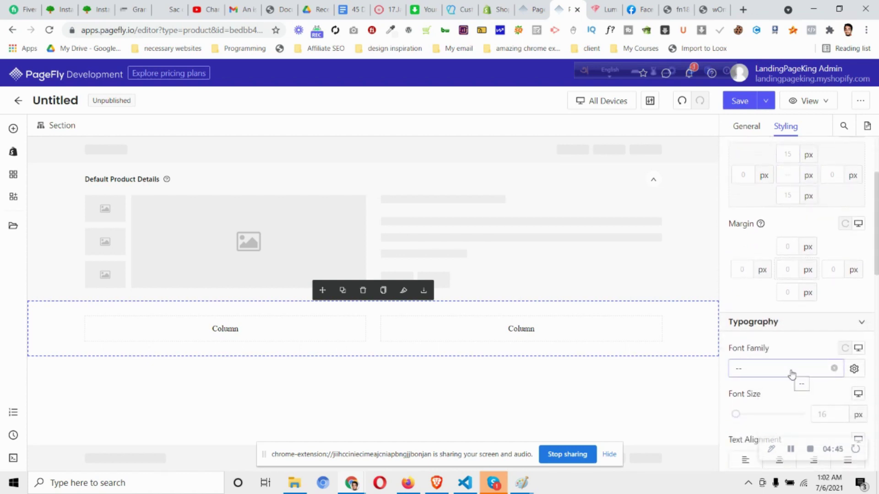
{"action": "left_click", "coordinate": [791, 375]}
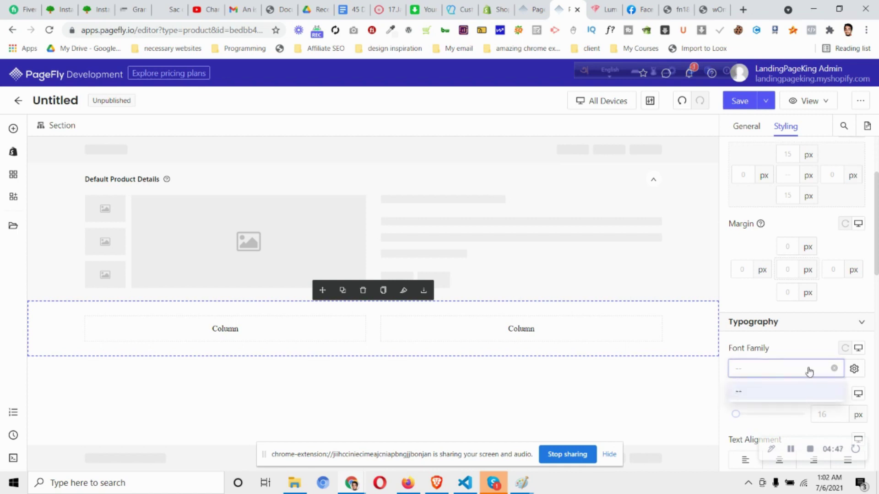
{"action": "left_click", "coordinate": [785, 377]}
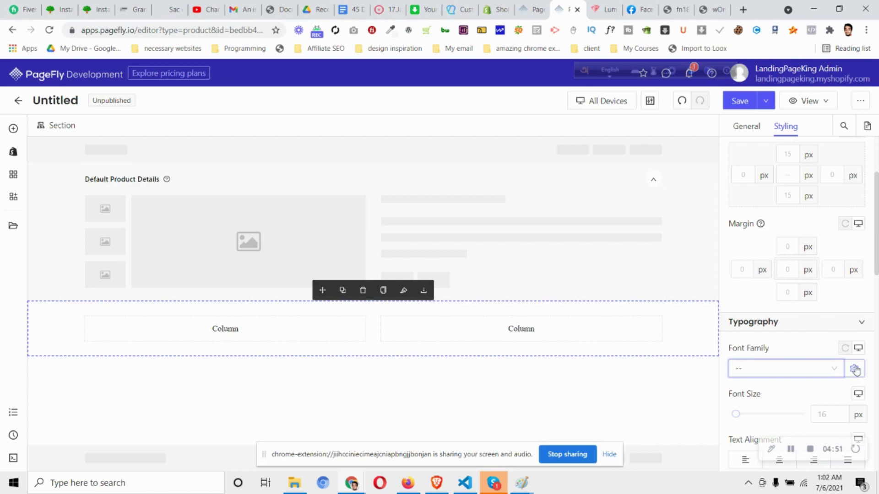
Add the Google font Roboto through the Font Manager and set it as the section's font family
{"action": "left_click", "coordinate": [855, 370]}
{"action": "left_click", "coordinate": [296, 181]}
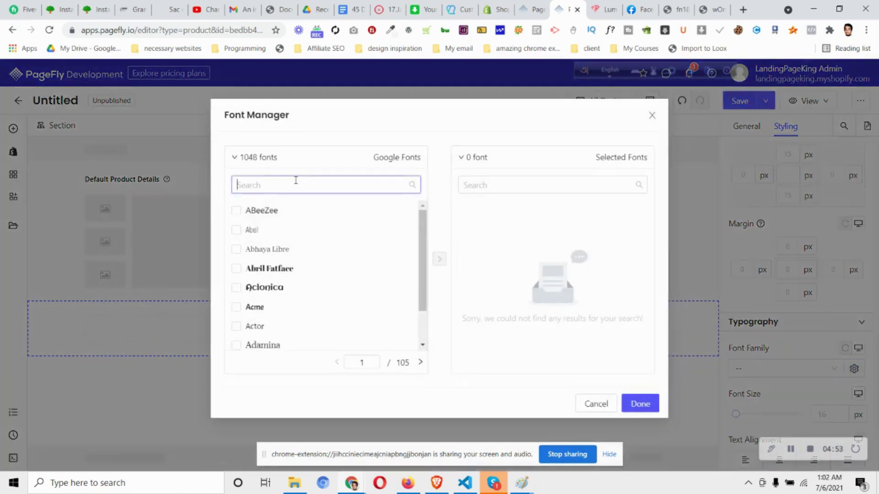
{"action": "type", "text": "roboto"}
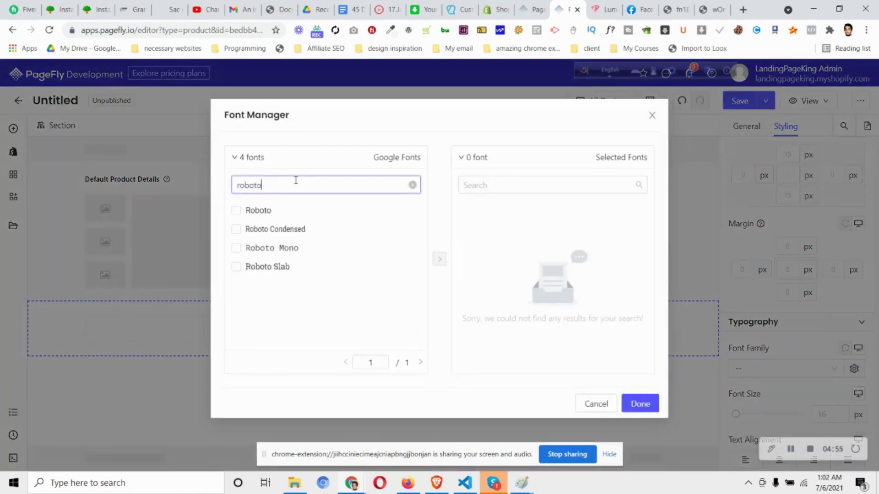
{"action": "left_click", "coordinate": [235, 212]}
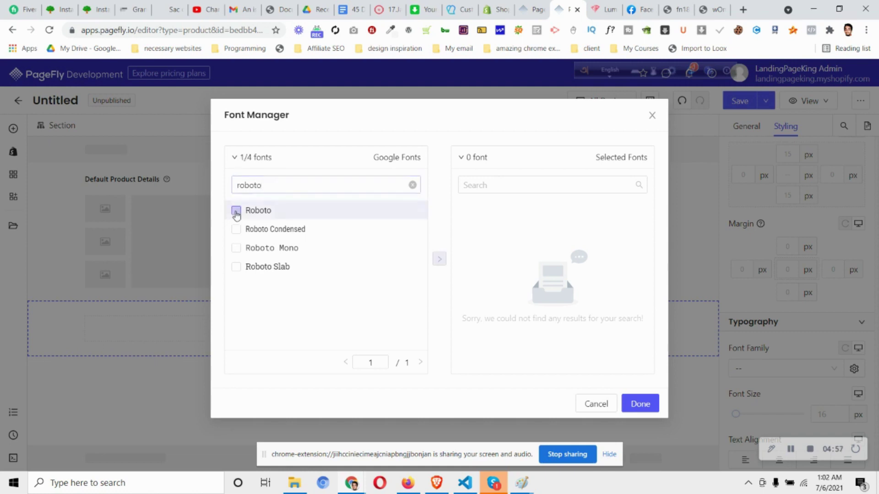
{"action": "left_click", "coordinate": [440, 259]}
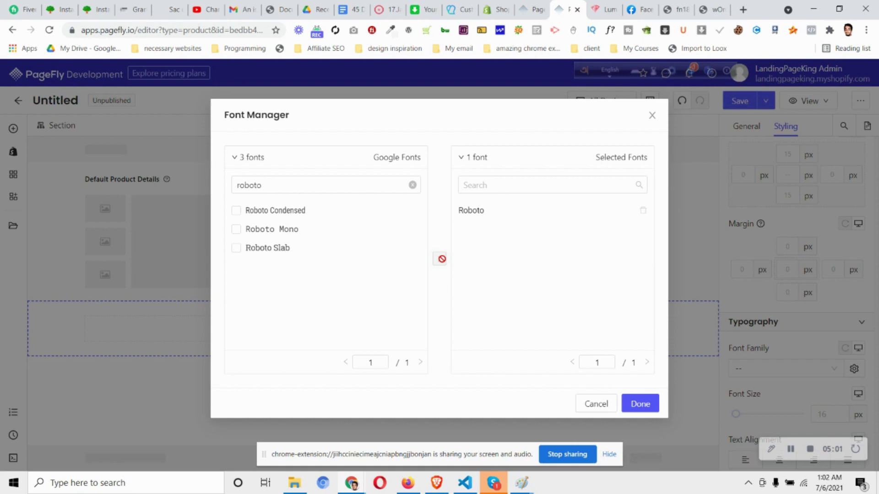
{"action": "left_click", "coordinate": [655, 408]}
{"action": "left_click", "coordinate": [792, 373]}
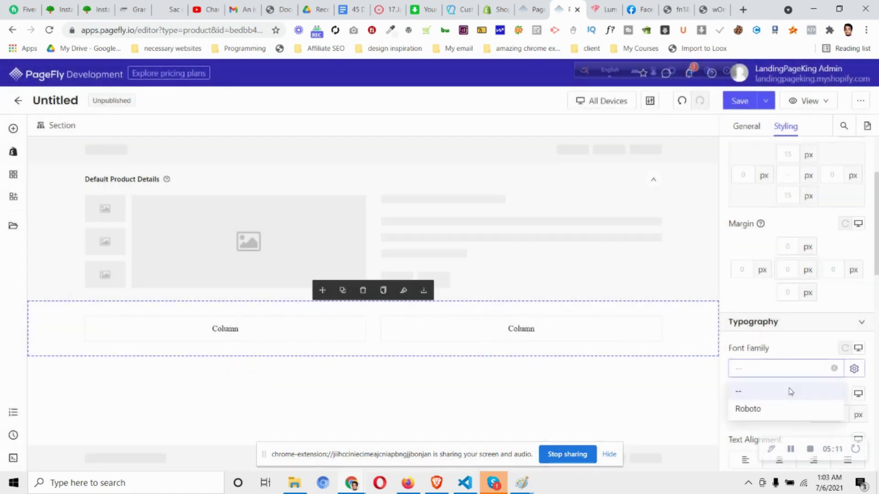
{"action": "left_click", "coordinate": [793, 409]}
Upload the purple gradient image download (11).webp from Downloads and set it as the section's background image
{"action": "scroll", "coordinate": [803, 359], "scroll_direction": "down", "scroll_amount": 3}
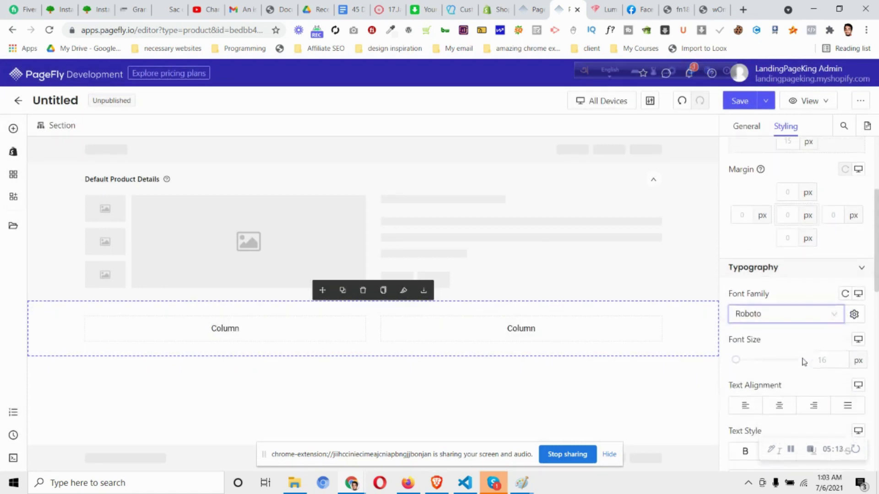
{"action": "scroll", "coordinate": [806, 354], "scroll_direction": "up", "scroll_amount": 4}
{"action": "scroll", "coordinate": [807, 354], "scroll_direction": "down", "scroll_amount": 5}
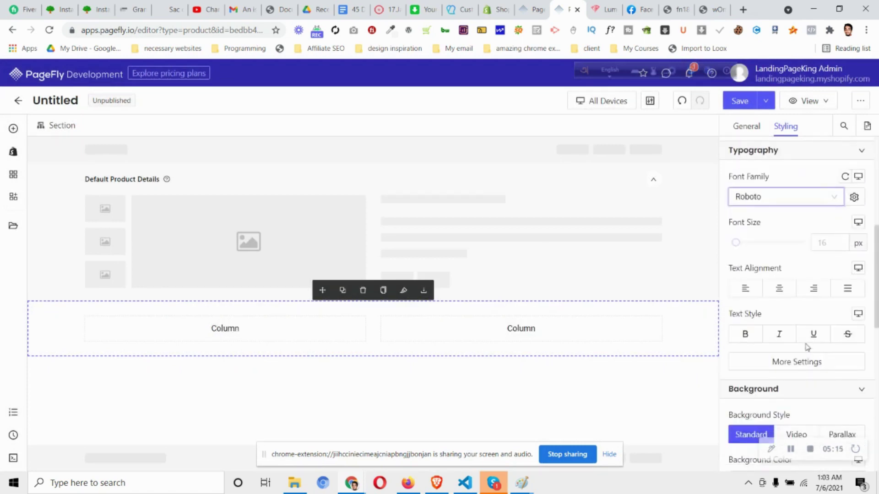
{"action": "scroll", "coordinate": [806, 346], "scroll_direction": "down", "scroll_amount": 4}
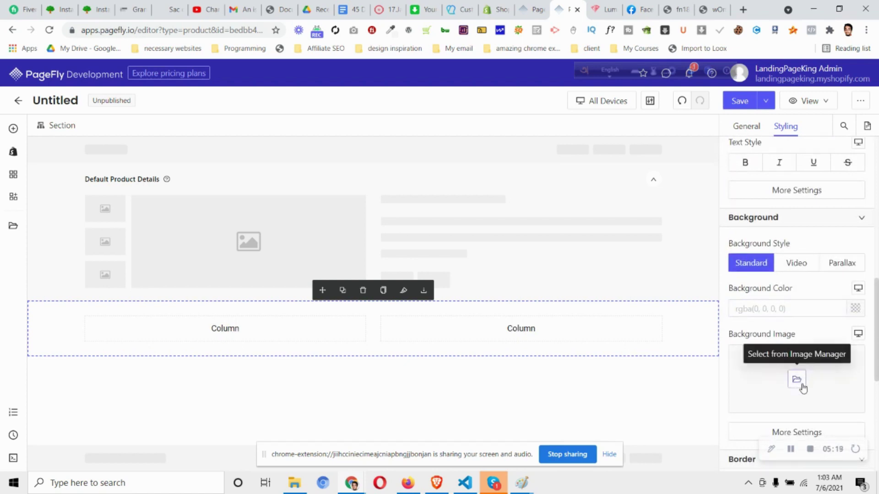
{"action": "left_click", "coordinate": [797, 380]}
{"action": "left_click", "coordinate": [681, 181]}
{"action": "left_click", "coordinate": [326, 116]}
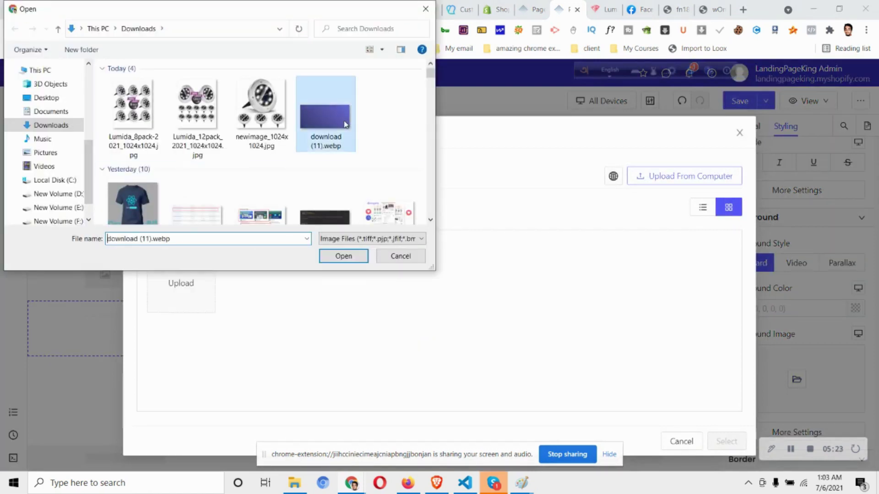
{"action": "left_click", "coordinate": [343, 257]}
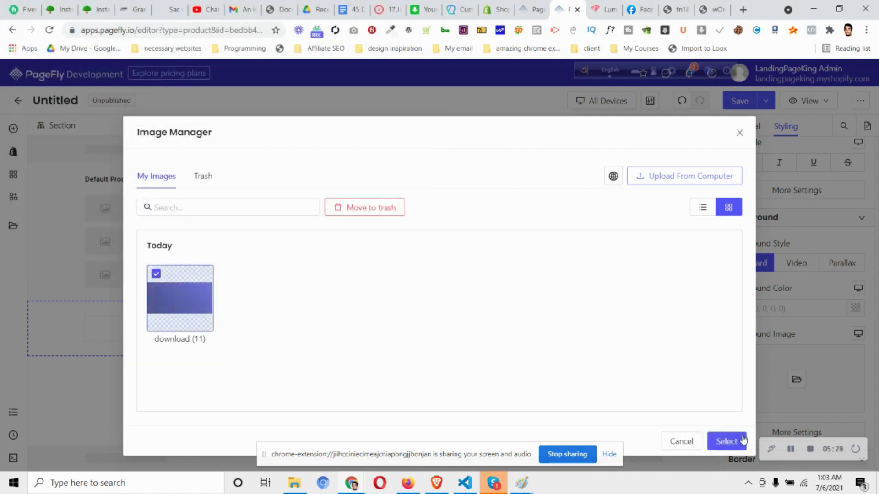
{"action": "left_click", "coordinate": [721, 446]}
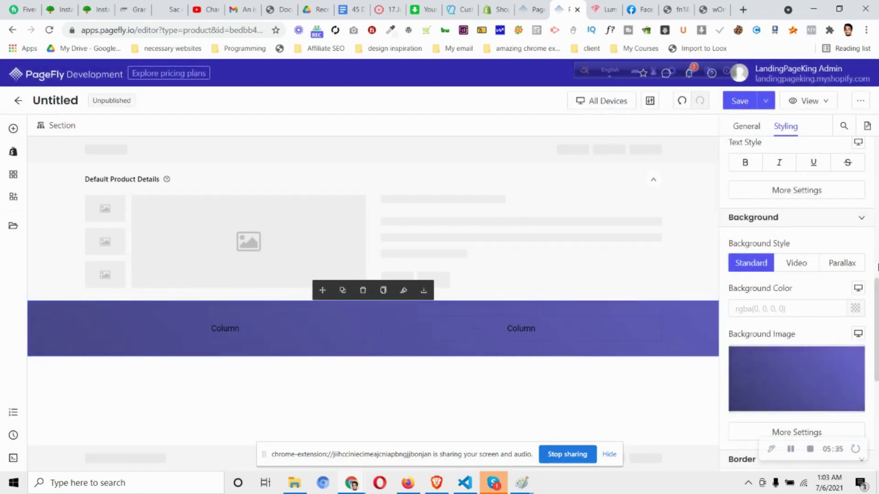
Set the section's top and bottom padding to 160 px each
{"action": "scroll", "coordinate": [784, 252], "scroll_direction": "up", "scroll_amount": 8}
{"action": "scroll", "coordinate": [783, 252], "scroll_direction": "up", "scroll_amount": 2}
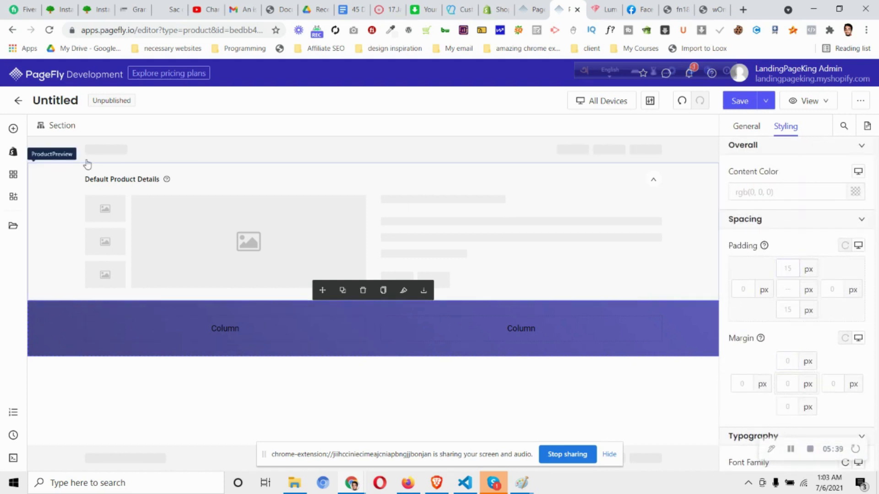
{"action": "left_click", "coordinate": [789, 264]}
{"action": "type", "text": "100"}
{"action": "left_click", "coordinate": [790, 322]}
{"action": "left_click", "coordinate": [787, 310]}
{"action": "type", "text": "100"}
{"action": "left_click", "coordinate": [791, 269]}
{"action": "key", "text": "BackSpace"}
{"action": "type", "text": "6"}
{"action": "left_click", "coordinate": [791, 310]}
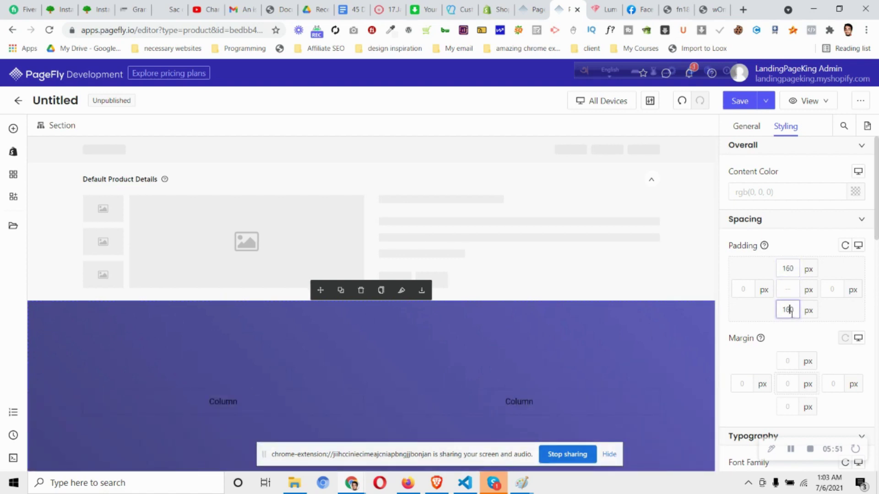
Compare the height of the padded purple section with the hero section on the Lumida product page
{"action": "scroll", "coordinate": [540, 366], "scroll_direction": "down", "scroll_amount": 1}
{"action": "scroll", "coordinate": [162, 418], "scroll_direction": "up", "scroll_amount": 1}
{"action": "scroll", "coordinate": [165, 392], "scroll_direction": "down", "scroll_amount": 1}
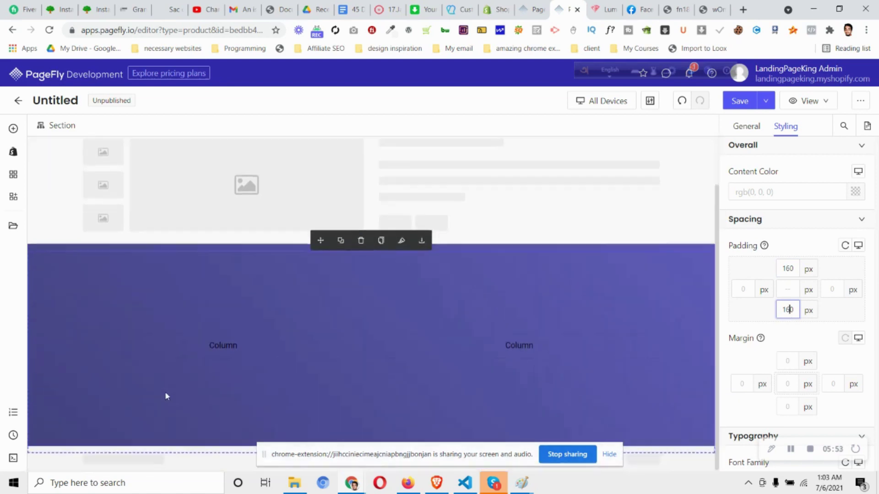
{"action": "key", "text": "ctrl+Tab"}
{"action": "scroll", "coordinate": [480, 295], "scroll_direction": "down", "scroll_amount": 1}
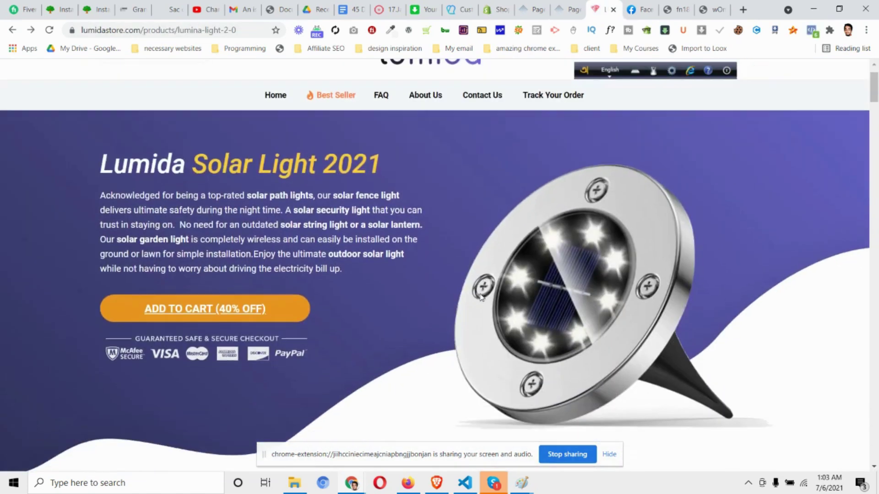
{"action": "scroll", "coordinate": [481, 297], "scroll_direction": "down", "scroll_amount": 2}
{"action": "scroll", "coordinate": [130, 187], "scroll_direction": "up", "scroll_amount": 4}
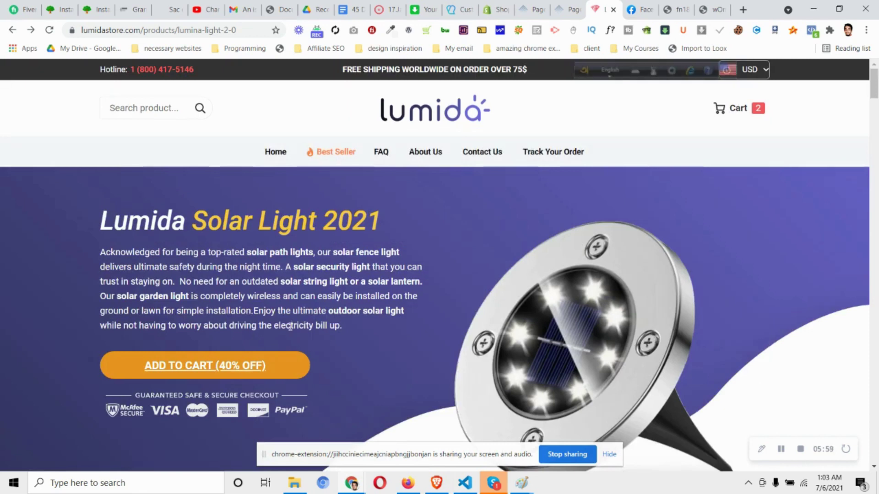
{"action": "left_click", "coordinate": [567, 9]}
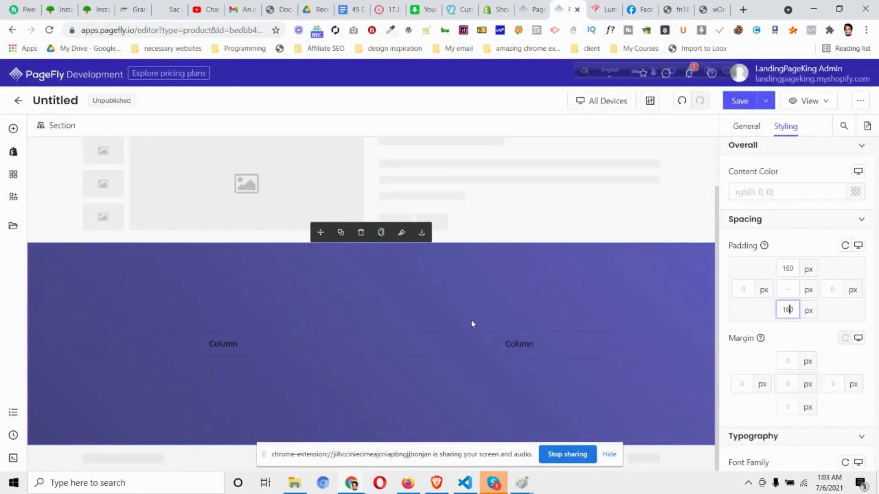
Check the headline on the Lumida product page and add a plain heading without an icon to the section's first column
{"action": "left_click", "coordinate": [14, 130]}
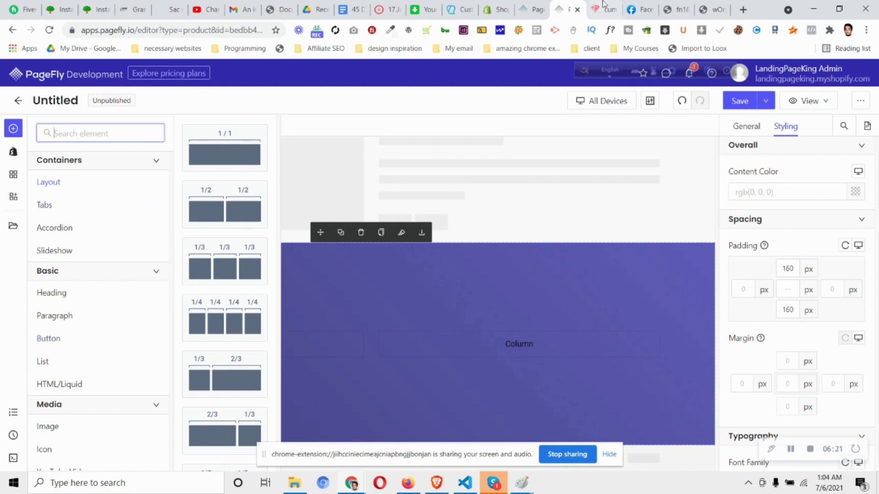
{"action": "key", "text": "ctrl+Tab"}
{"action": "left_click_drag", "start_coordinate": [108, 222], "coordinate": [383, 228]}
{"action": "left_click", "coordinate": [340, 224]}
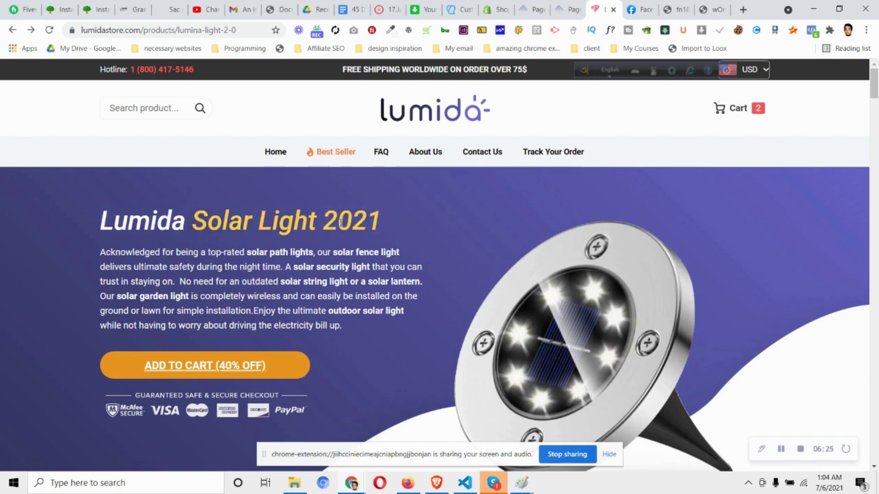
{"action": "left_click", "coordinate": [582, 6]}
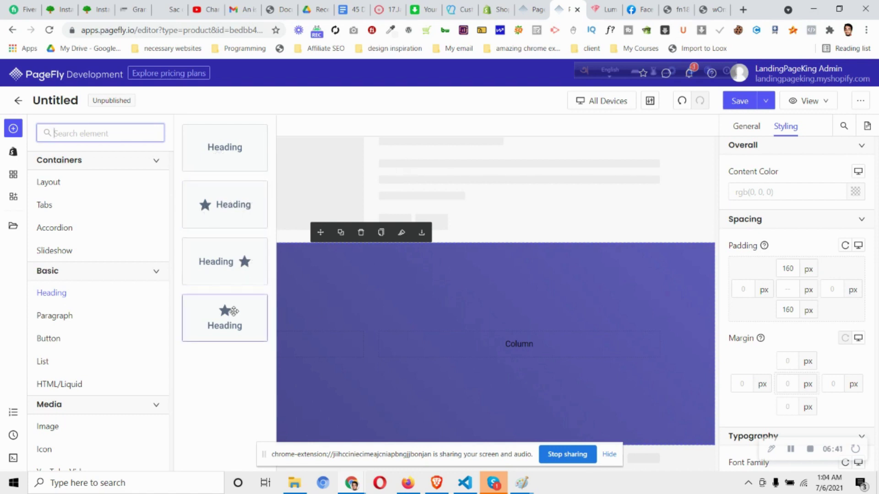
{"action": "left_click", "coordinate": [602, 9]}
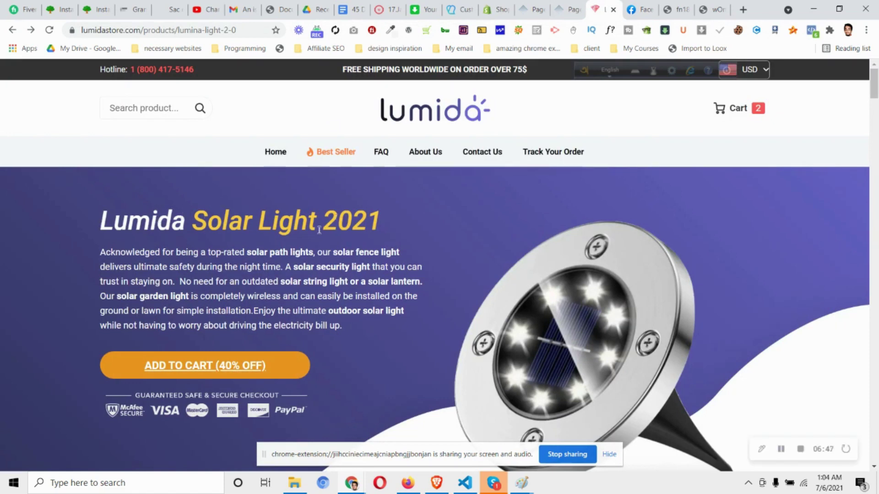
{"action": "left_click", "coordinate": [568, 9]}
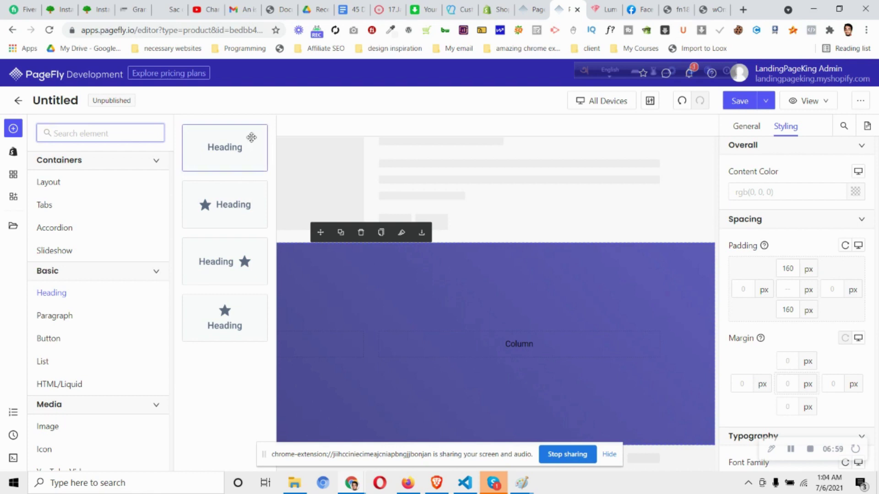
{"action": "left_click_drag", "start_coordinate": [230, 139], "coordinate": [221, 345]}
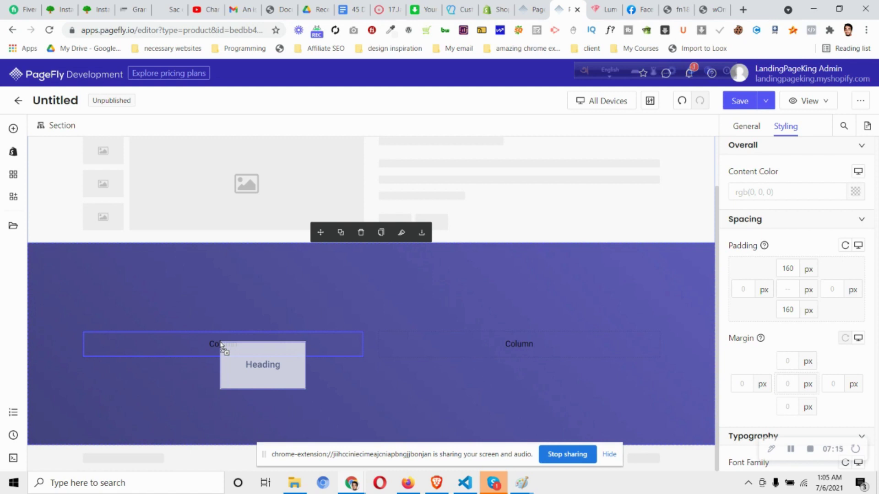
{"action": "left_click_drag", "start_coordinate": [220, 345], "coordinate": [230, 345]}
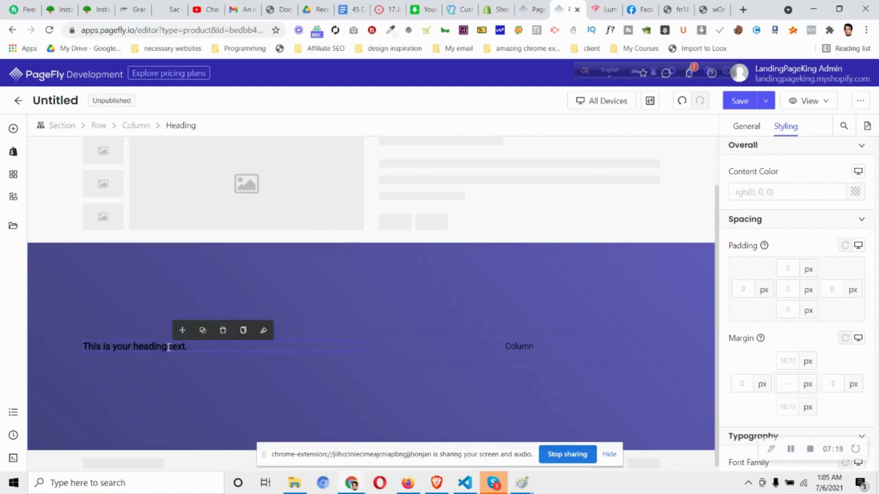
{"action": "scroll", "coordinate": [790, 339], "scroll_direction": "down", "scroll_amount": 1}
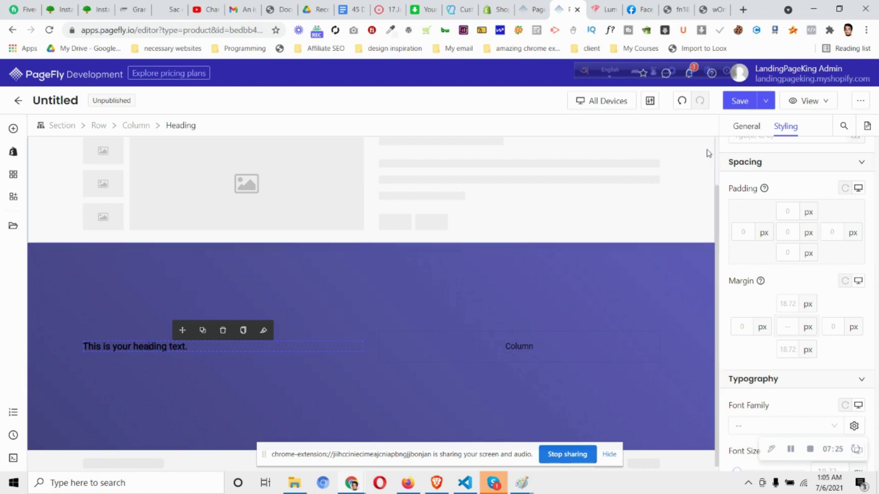
{"action": "scroll", "coordinate": [779, 199], "scroll_direction": "up", "scroll_amount": 1}
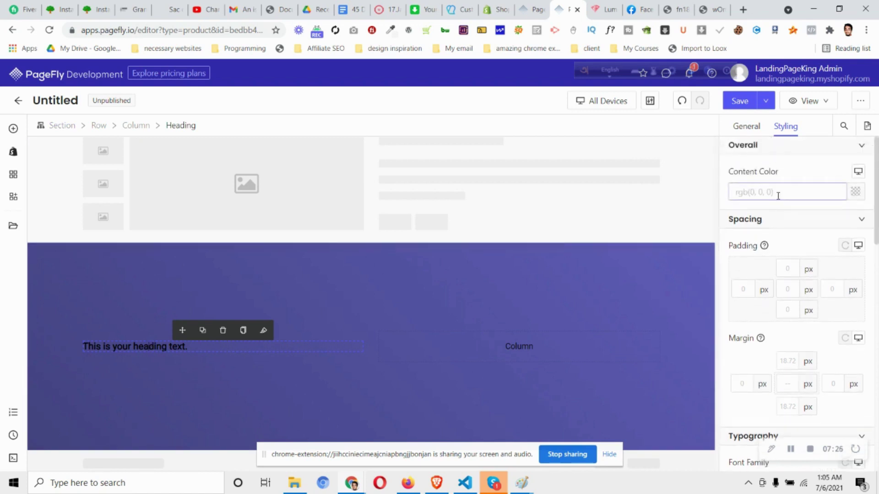
{"action": "left_click", "coordinate": [755, 130]}
{"action": "left_click", "coordinate": [785, 127]}
Copy the headline from the Lumida product page and replace the heading's placeholder text with "Lumida Solar Light 2021"
{"action": "left_click", "coordinate": [756, 127]}
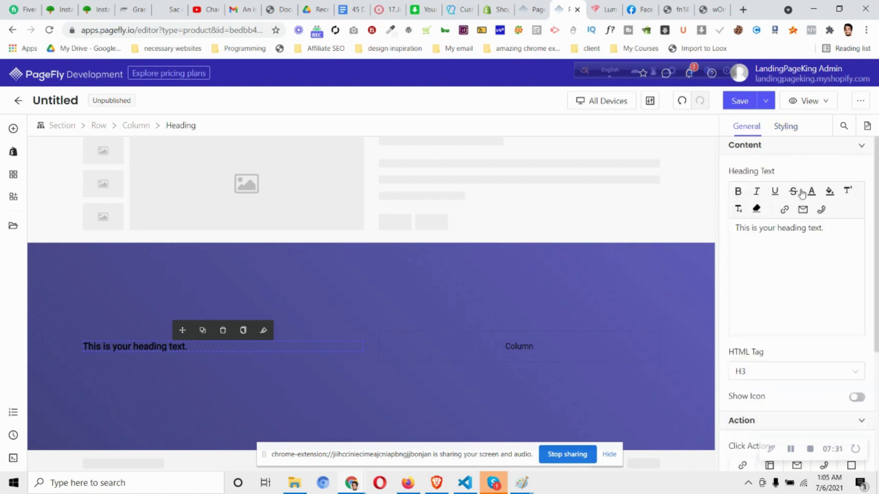
{"action": "left_click", "coordinate": [601, 9]}
{"action": "left_click_drag", "start_coordinate": [97, 220], "coordinate": [410, 225]}
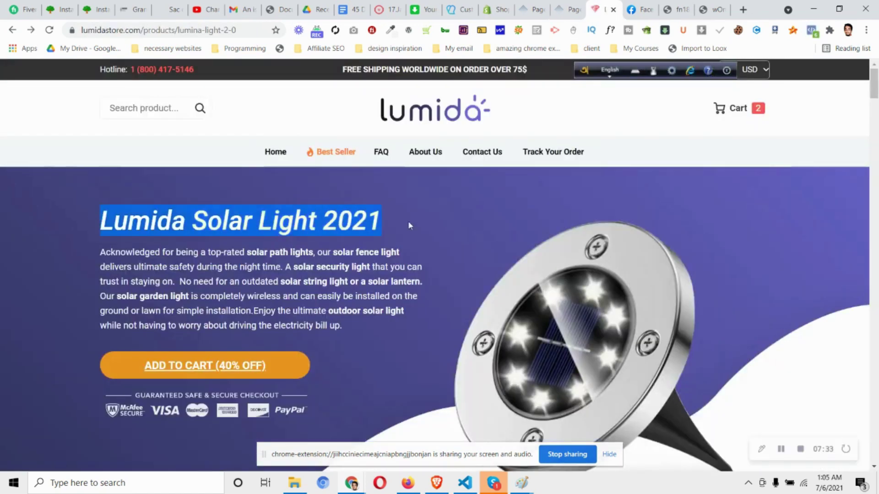
{"action": "right_click", "coordinate": [368, 219]}
{"action": "left_click", "coordinate": [394, 227]}
{"action": "left_click", "coordinate": [566, 9]}
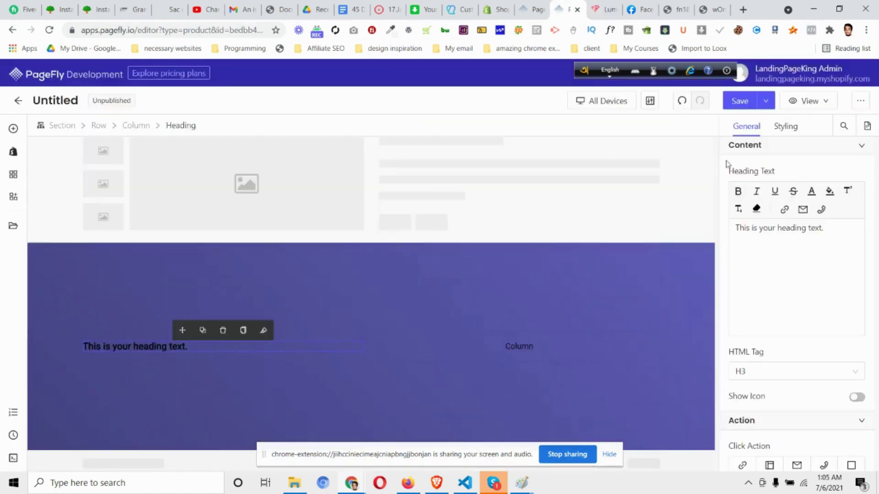
{"action": "left_click", "coordinate": [777, 247]}
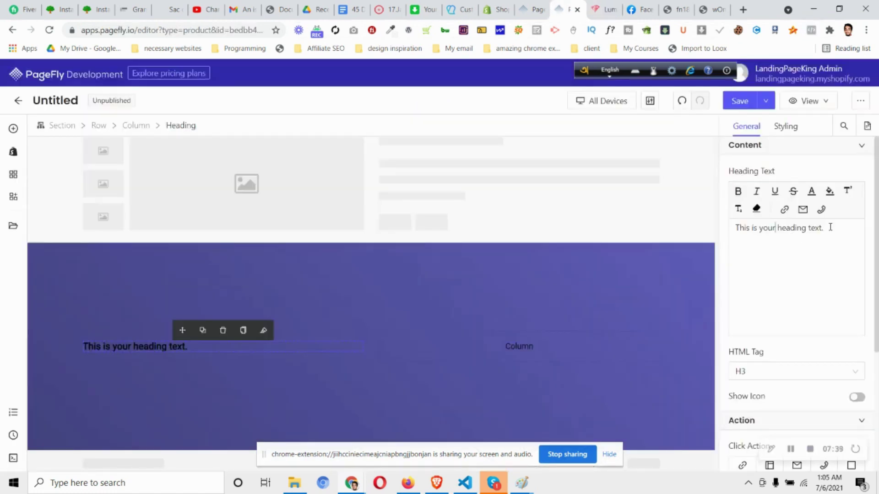
{"action": "key", "text": "ctrl+a"}
{"action": "key", "text": "ctrl+v"}
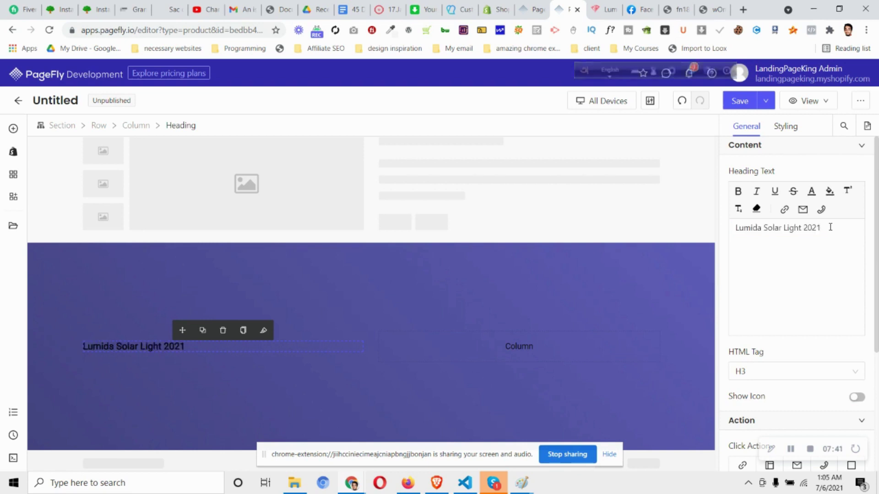
Set the heading's content color to white, rgb(255, 255, 255)
{"action": "left_click", "coordinate": [786, 127]}
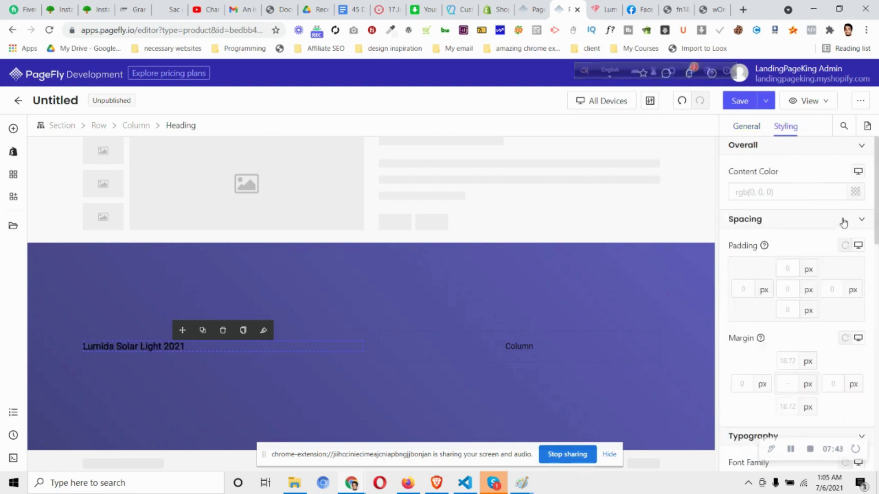
{"action": "left_click", "coordinate": [855, 192]}
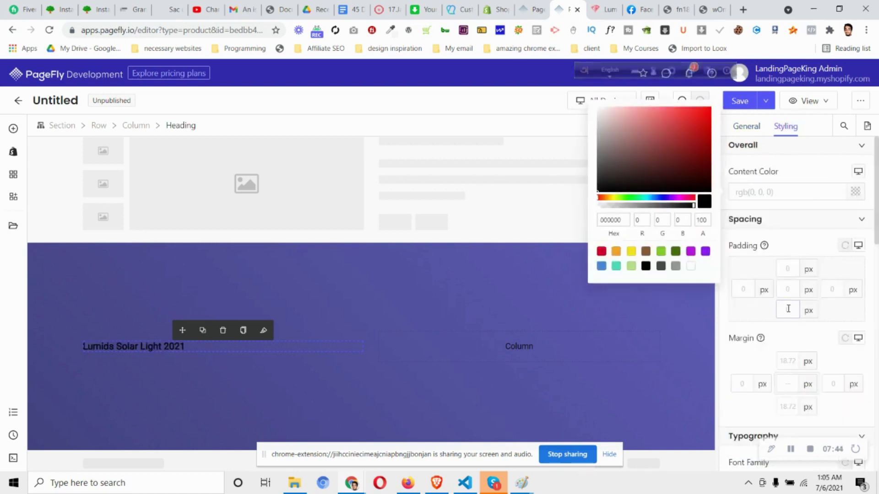
{"action": "left_click", "coordinate": [690, 267]}
{"action": "left_click", "coordinate": [850, 268]}
Set the heading's margin to 0 px on all sides
{"action": "scroll", "coordinate": [792, 358], "scroll_direction": "down", "scroll_amount": 1}
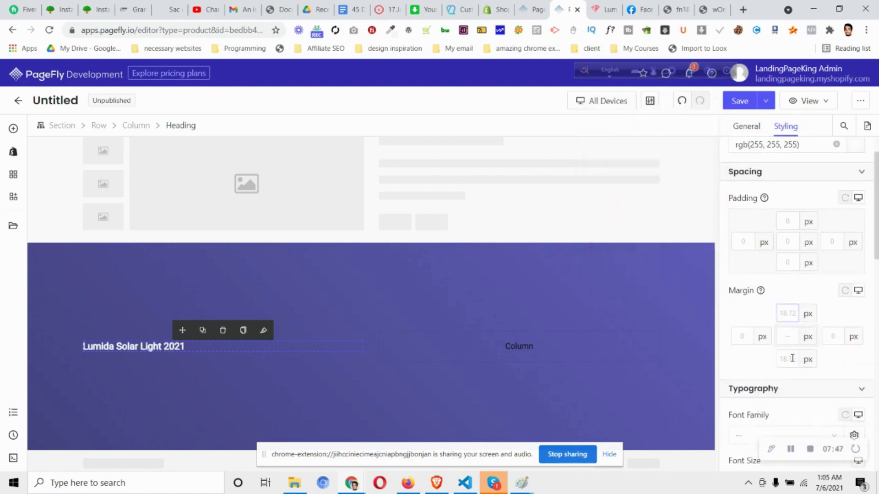
{"action": "scroll", "coordinate": [793, 359], "scroll_direction": "down", "scroll_amount": 1}
{"action": "left_click", "coordinate": [789, 326]}
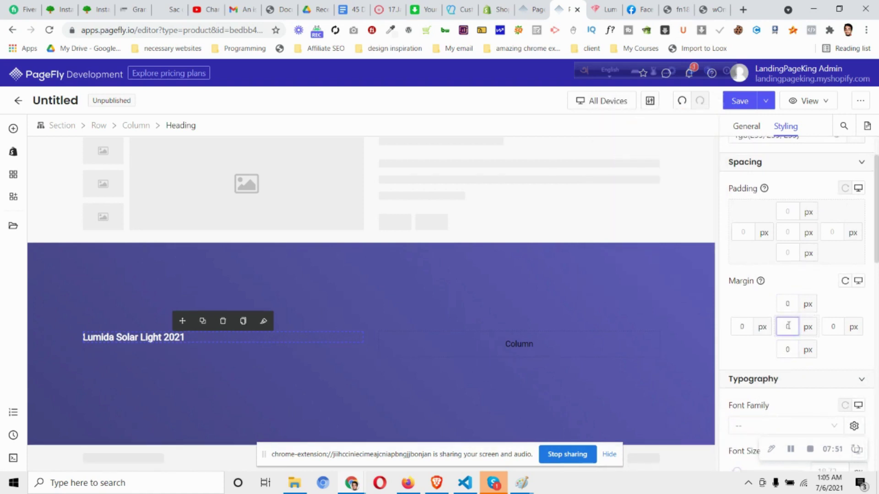
{"action": "left_click", "coordinate": [838, 303]}
Inspect the font family, weight, size and color of the "Solar Light 2021" headline on the Lumida product page with WhatFont
{"action": "left_click", "coordinate": [604, 9]}
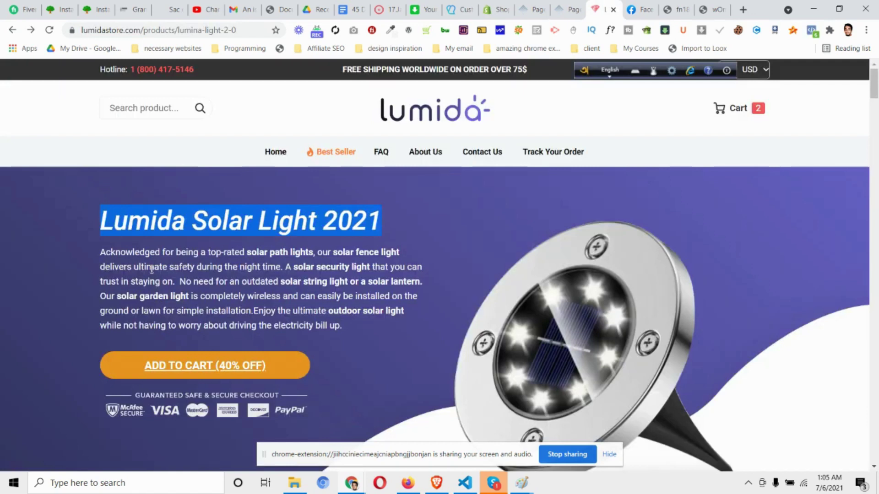
{"action": "left_click", "coordinate": [249, 229]}
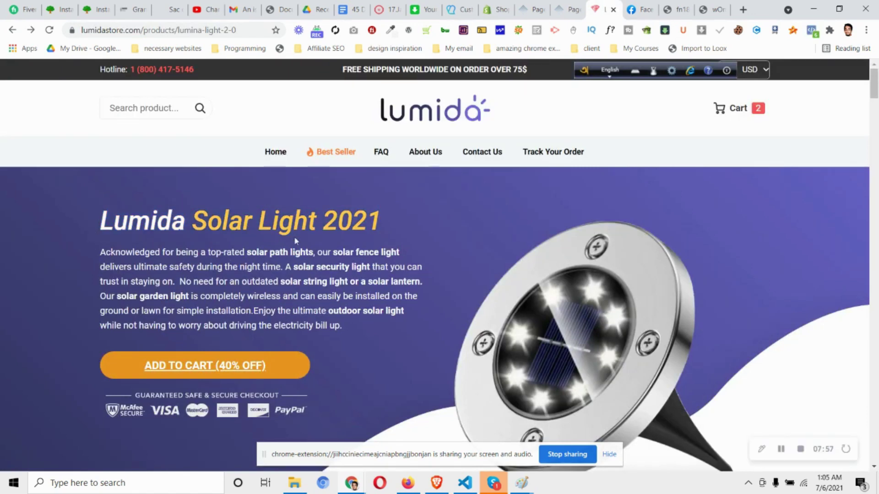
{"action": "left_click", "coordinate": [610, 29]}
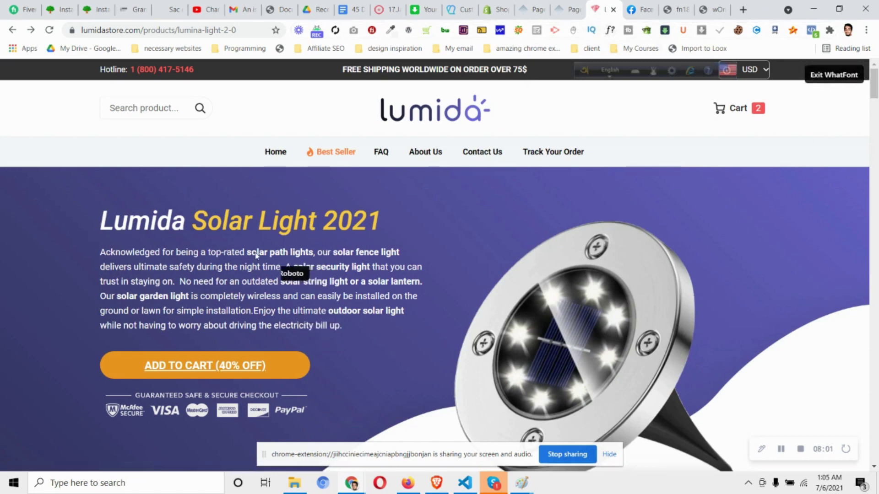
{"action": "left_click", "coordinate": [205, 227]}
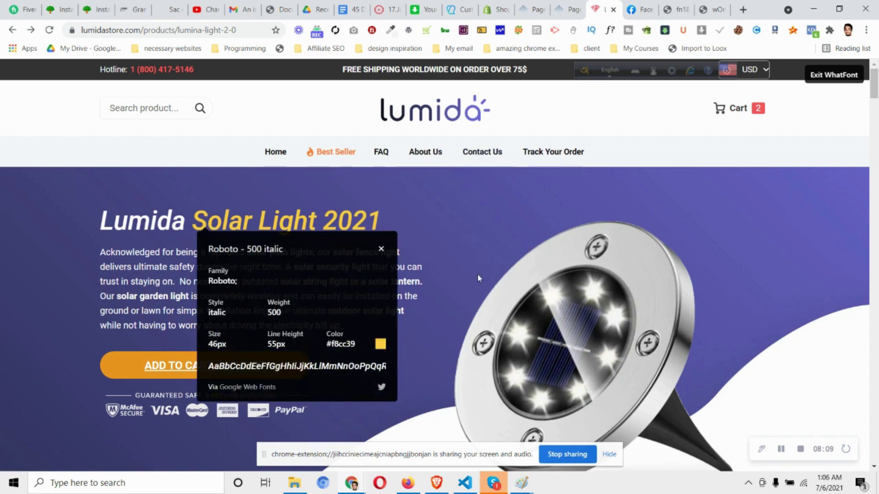
Return to the PageFly editor and set the heading's font size to 46 px and its font family to Roboto
{"action": "left_click", "coordinate": [567, 9]}
{"action": "scroll", "coordinate": [804, 362], "scroll_direction": "down", "scroll_amount": 3}
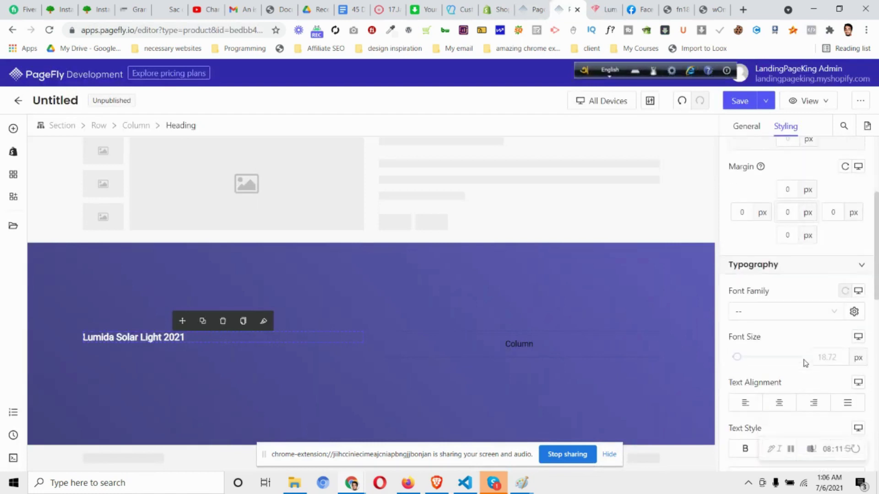
{"action": "scroll", "coordinate": [806, 363], "scroll_direction": "down", "scroll_amount": 1}
{"action": "left_click", "coordinate": [827, 299]}
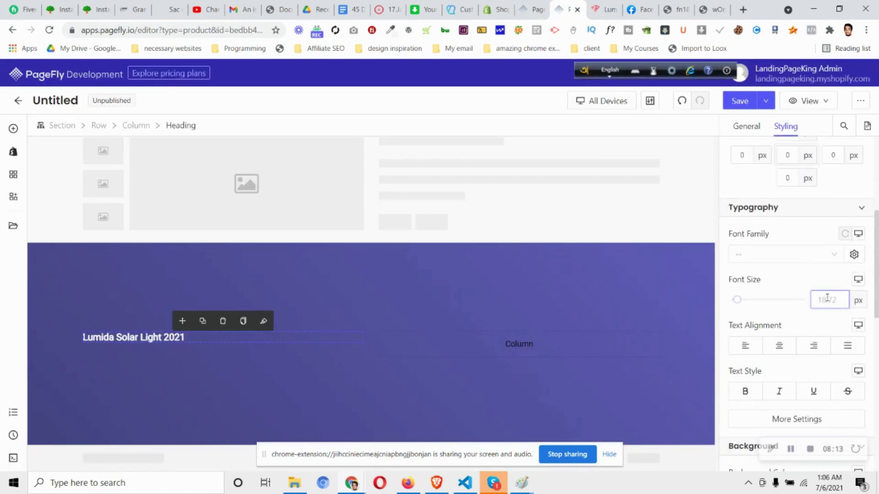
{"action": "type", "text": "46"}
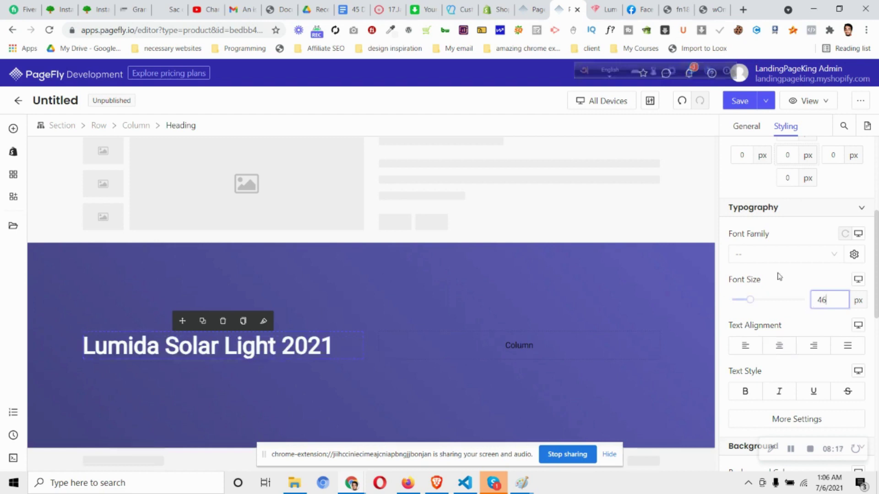
{"action": "left_click", "coordinate": [775, 258]}
{"action": "left_click", "coordinate": [775, 293]}
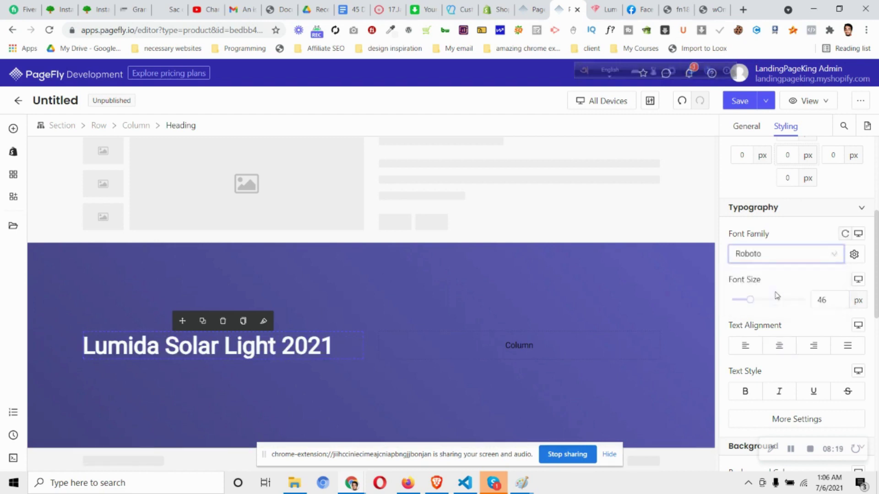
Set the heading's font weight to Medium
{"action": "left_click", "coordinate": [811, 424]}
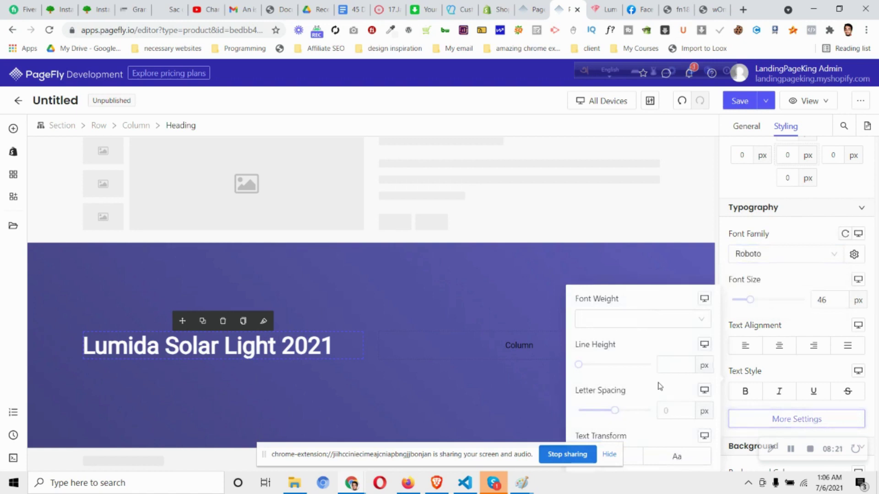
{"action": "left_click", "coordinate": [621, 320]}
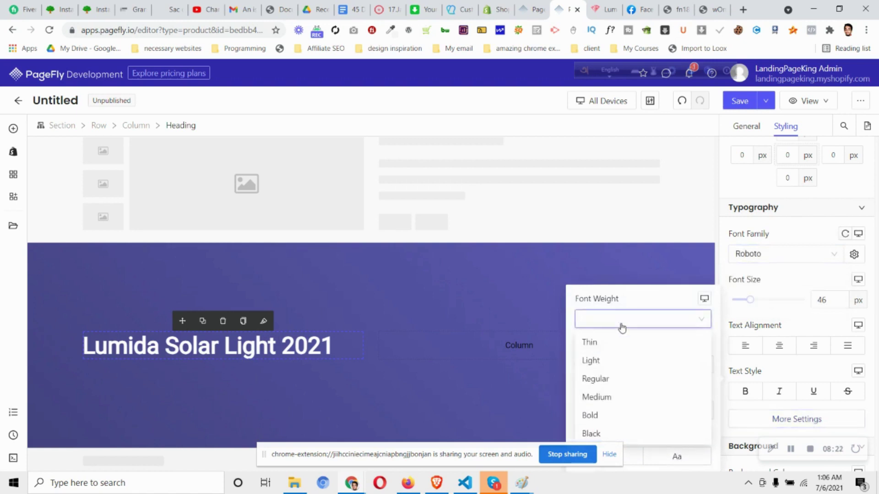
{"action": "left_click", "coordinate": [626, 401]}
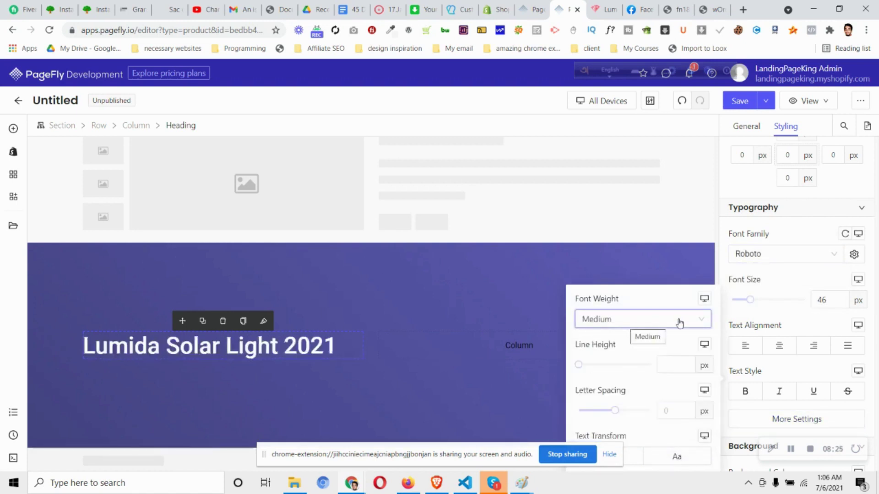
{"action": "left_click", "coordinate": [804, 420]}
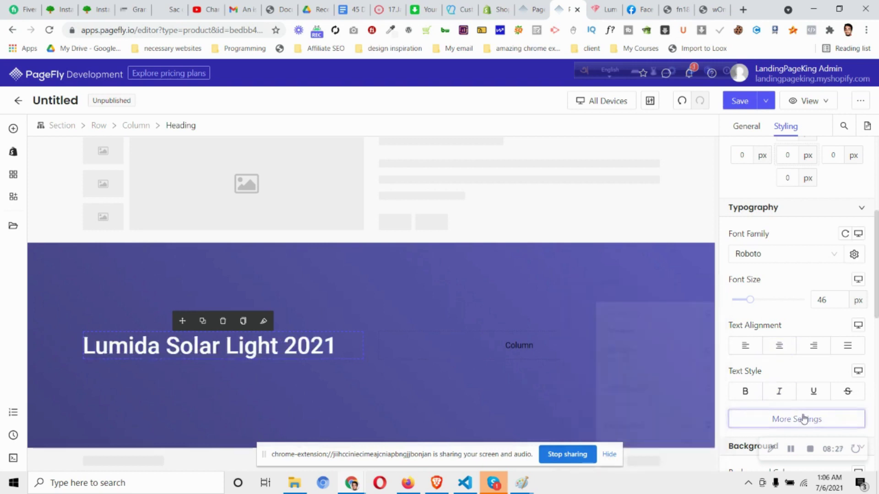
Copy the yellow color code f8cc39 from the headline's font details on the Lumida product page and return to the PageFly editor
{"action": "left_click", "coordinate": [604, 9]}
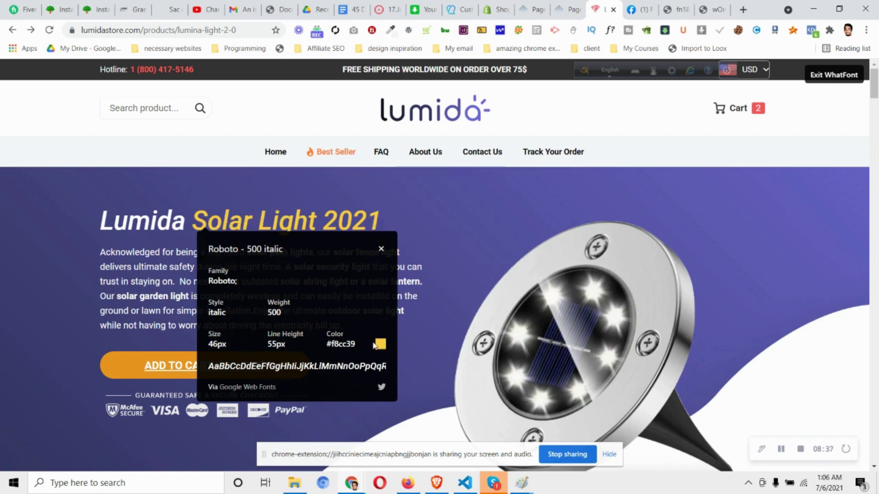
{"action": "triple_click", "coordinate": [334, 347]}
{"action": "left_click", "coordinate": [330, 347]}
{"action": "triple_click", "coordinate": [330, 347]}
{"action": "left_click", "coordinate": [359, 349]}
{"action": "triple_click", "coordinate": [355, 349]}
{"action": "double_click", "coordinate": [353, 347]}
{"action": "right_click", "coordinate": [341, 348]}
{"action": "left_click", "coordinate": [366, 355]}
{"action": "key", "text": "ctrl+shift+Tab"}
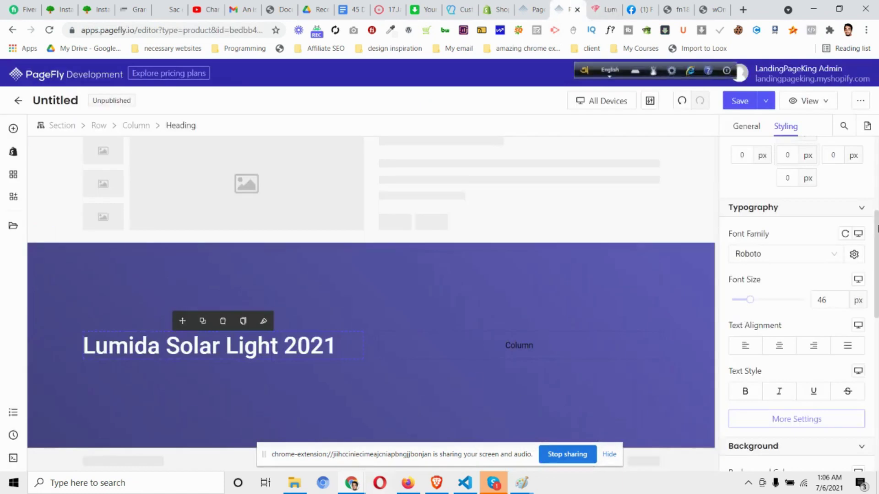
Make the entire heading text "Lumida Solar Light 2021" italic
{"action": "left_click", "coordinate": [747, 131]}
{"action": "scroll", "coordinate": [751, 161], "scroll_direction": "up", "scroll_amount": 4}
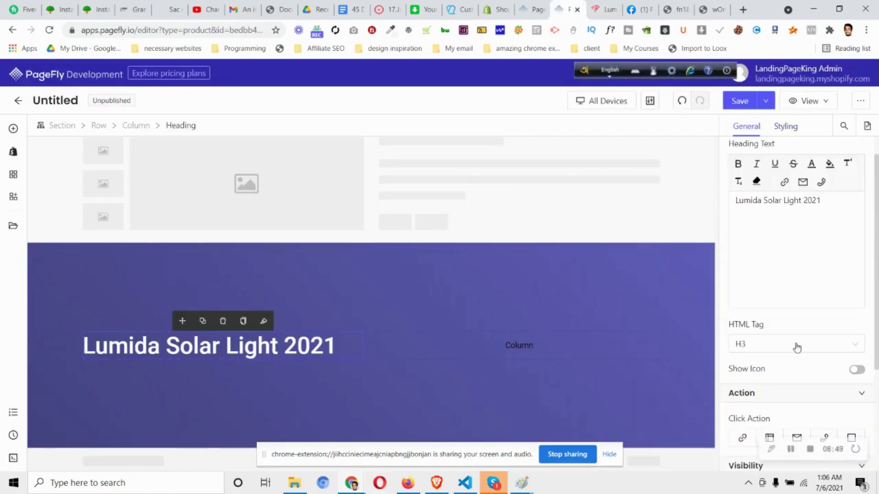
{"action": "key", "text": "ctrl+a"}
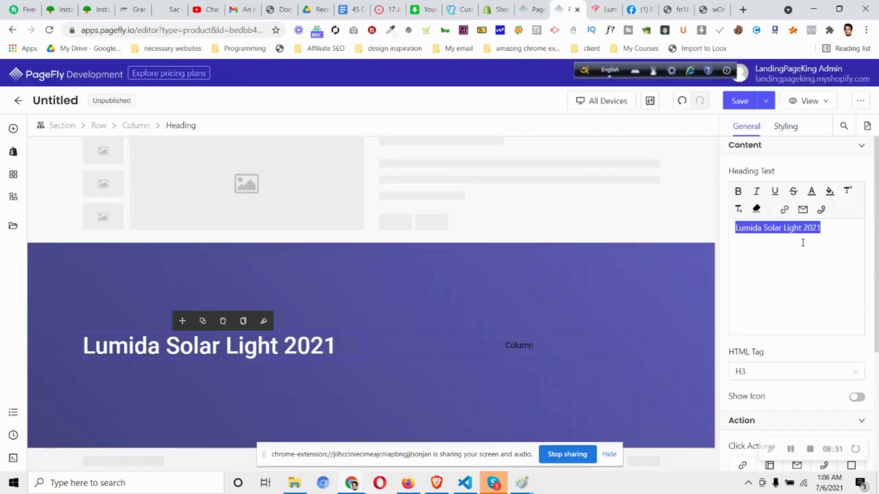
{"action": "left_click", "coordinate": [757, 192]}
{"action": "left_click", "coordinate": [795, 270]}
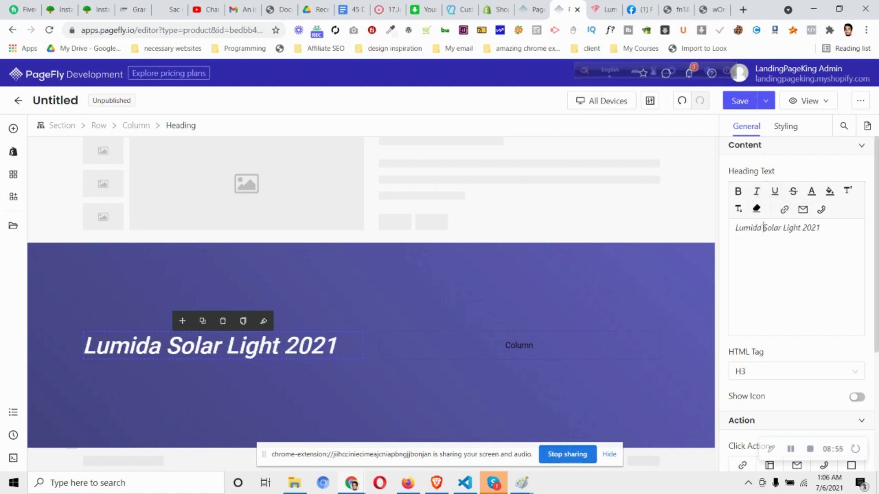
Color the words "Solar Light 2021" in the heading yellow with the hex code #f8cc39
{"action": "left_click_drag", "start_coordinate": [770, 228], "coordinate": [821, 236]}
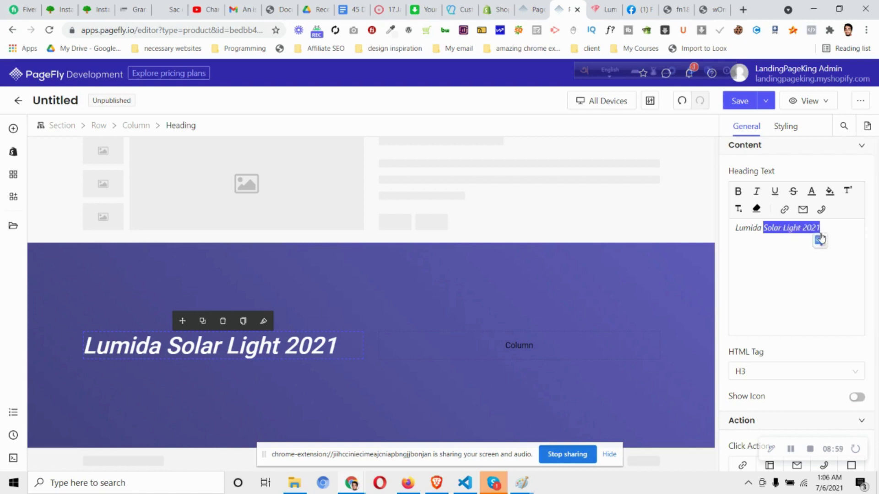
{"action": "left_click", "coordinate": [812, 192]}
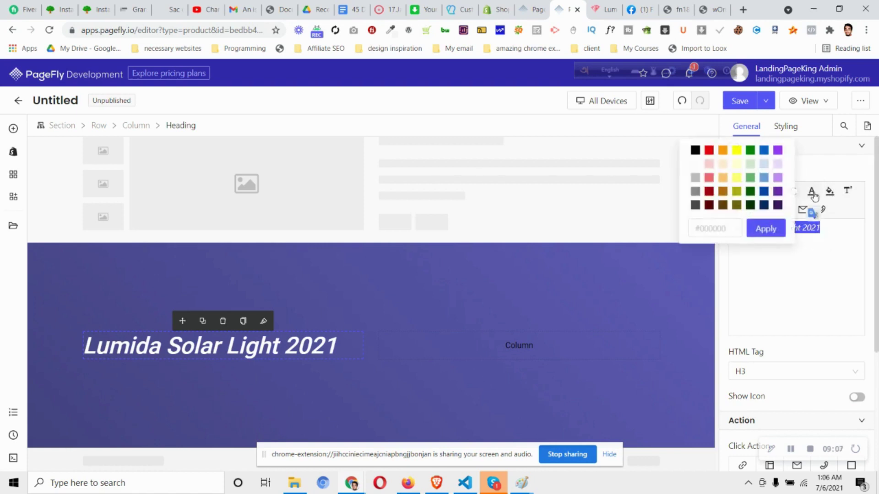
{"action": "left_click", "coordinate": [718, 227]}
{"action": "key", "text": "ctrl+v"}
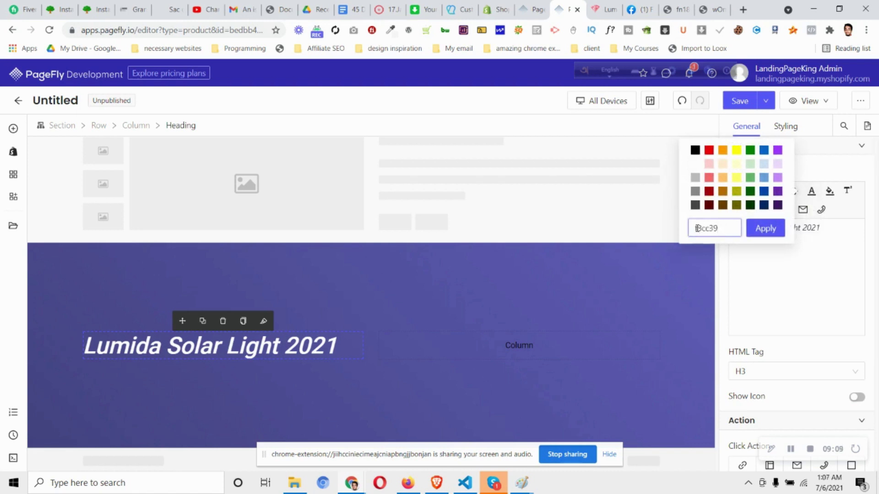
{"action": "type", "text": "#"}
{"action": "left_click", "coordinate": [766, 228]}
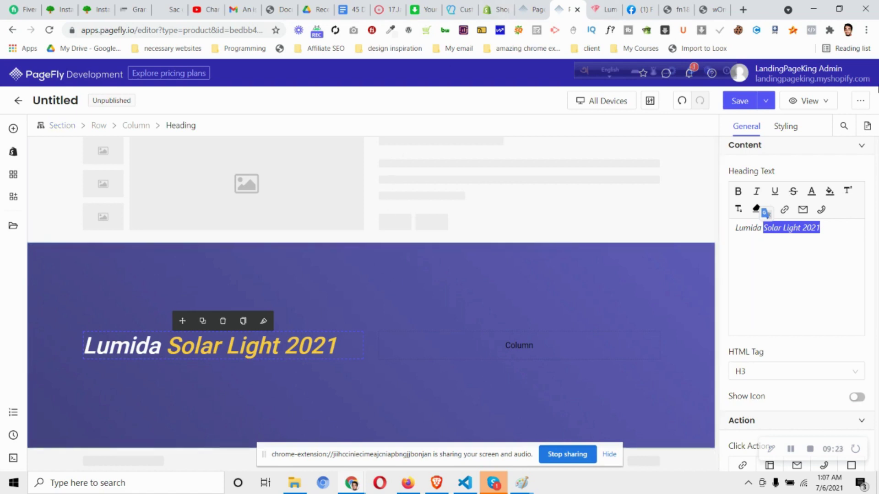
{"action": "left_click", "coordinate": [832, 231]}
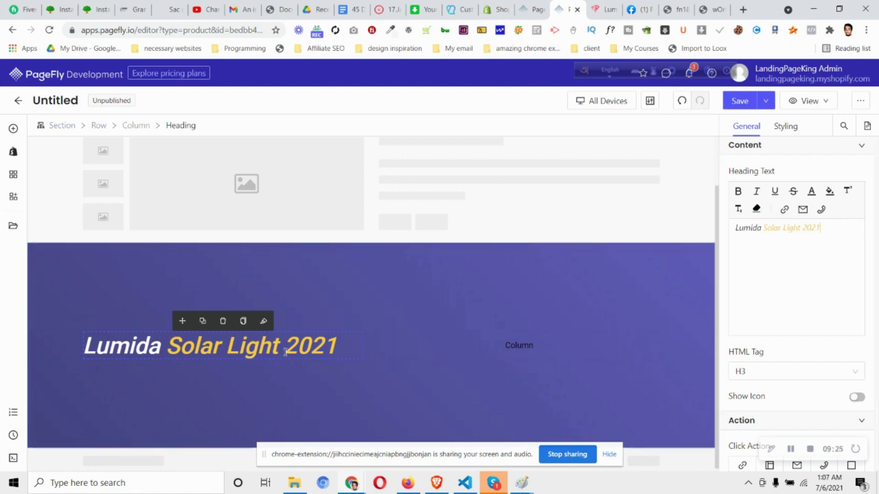
Close the headline's font details on the Lumida product page and inspect the font of the description paragraph below the headline
{"action": "left_click", "coordinate": [604, 9]}
{"action": "left_click", "coordinate": [381, 248]}
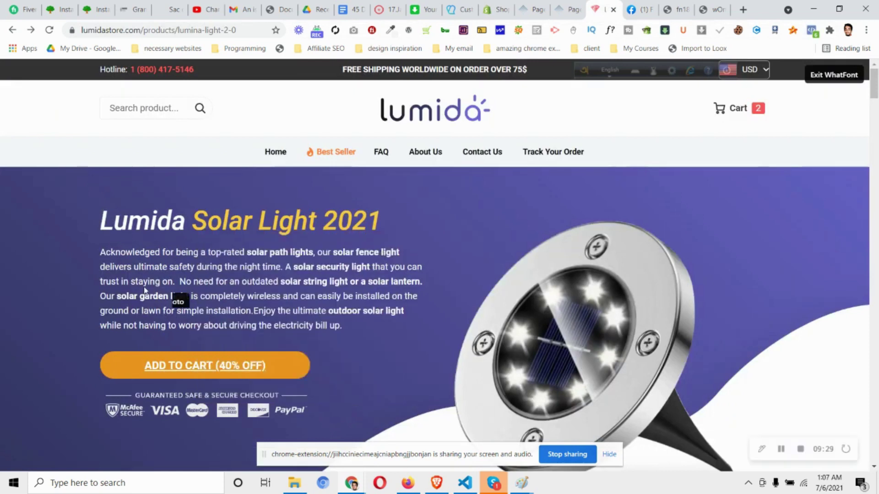
{"action": "left_click", "coordinate": [177, 292]}
{"action": "scroll", "coordinate": [216, 380], "scroll_direction": "down", "scroll_amount": 3}
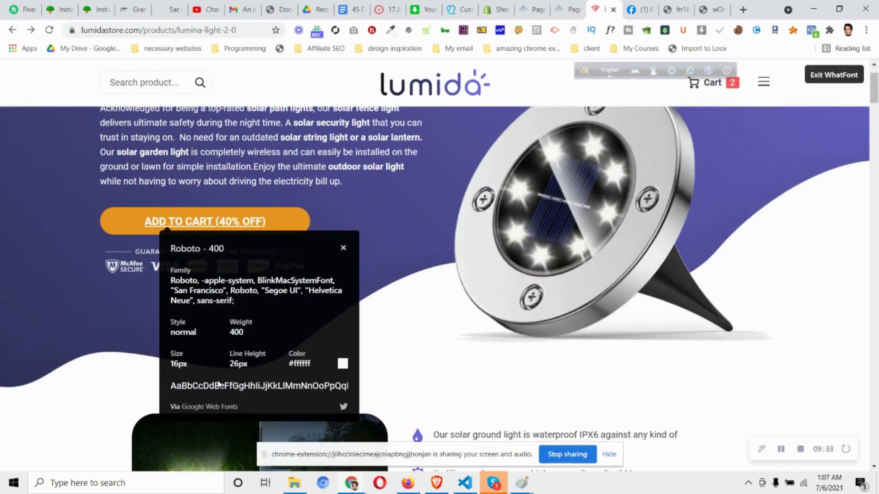
Close the font inspector on the Lumida product page, copy the full description paragraph below the headline, and return to the PageFly editor
{"action": "left_click", "coordinate": [343, 248]}
{"action": "left_click", "coordinate": [851, 75]}
{"action": "scroll", "coordinate": [440, 275], "scroll_direction": "up", "scroll_amount": 3}
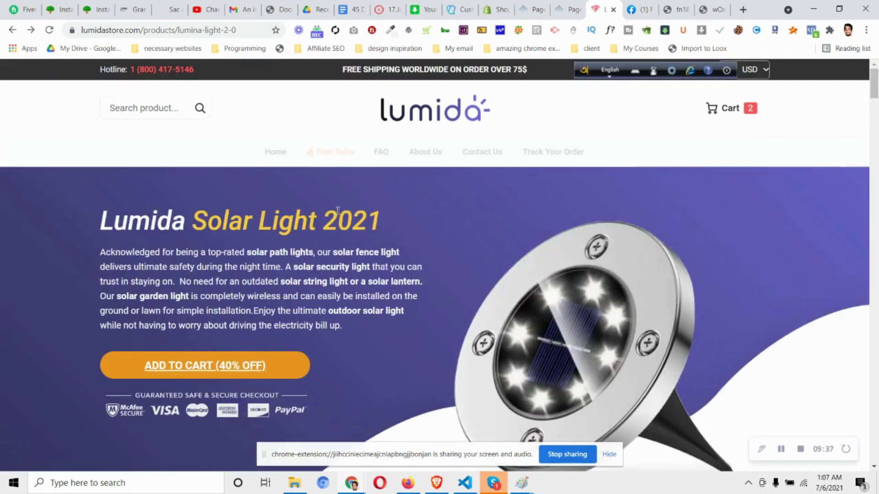
{"action": "left_click_drag", "start_coordinate": [100, 253], "coordinate": [354, 341]}
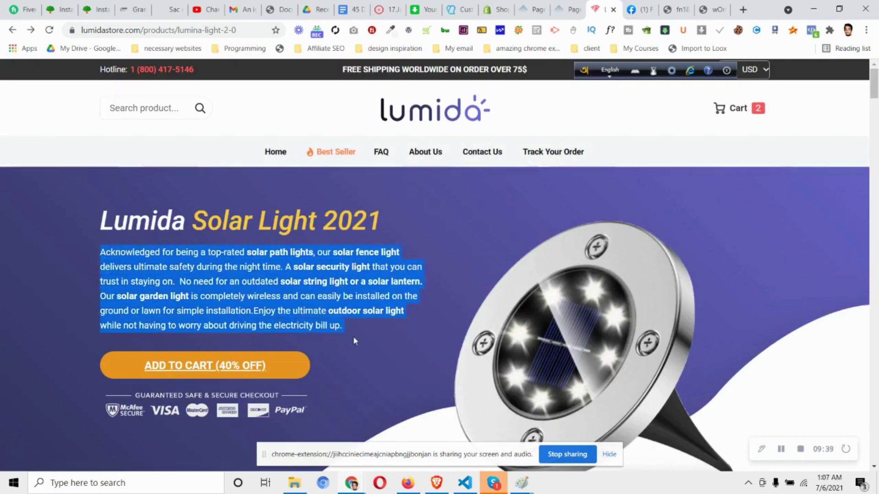
{"action": "right_click", "coordinate": [317, 293]}
{"action": "left_click", "coordinate": [334, 300]}
{"action": "left_click", "coordinate": [364, 271]}
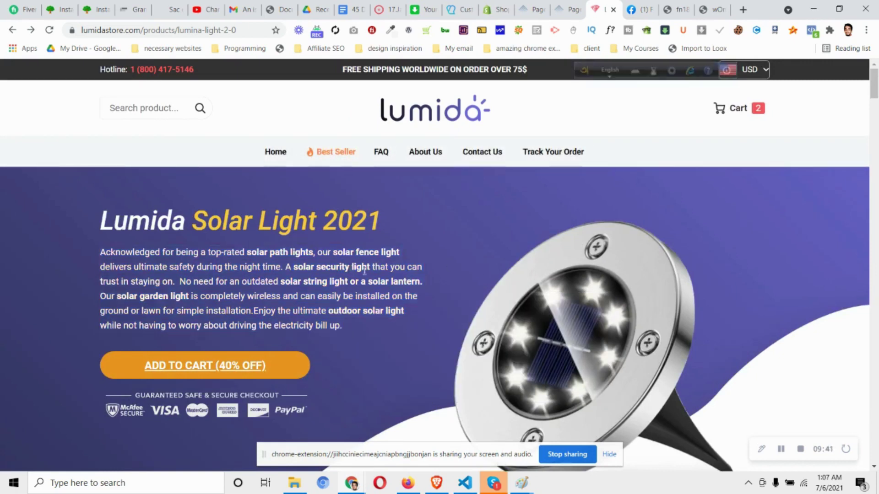
{"action": "left_click", "coordinate": [560, 7]}
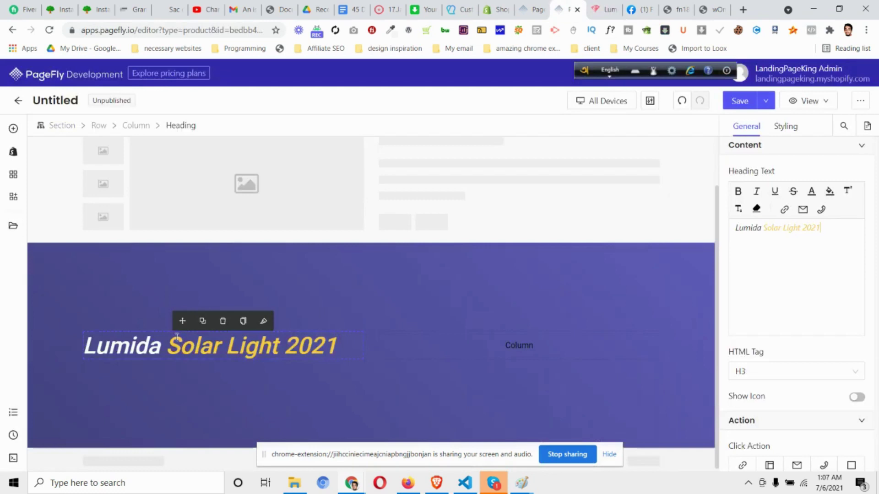
Add a plain Paragraph element below the "Lumida Solar Light 2021" heading and replace its placeholder text with the copied description
{"action": "left_click", "coordinate": [13, 129]}
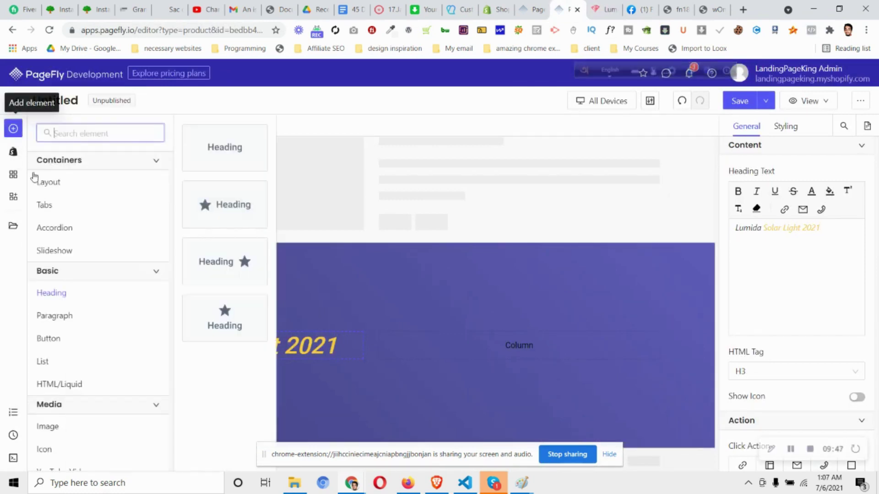
{"action": "mouse_move", "coordinate": [70, 321]}
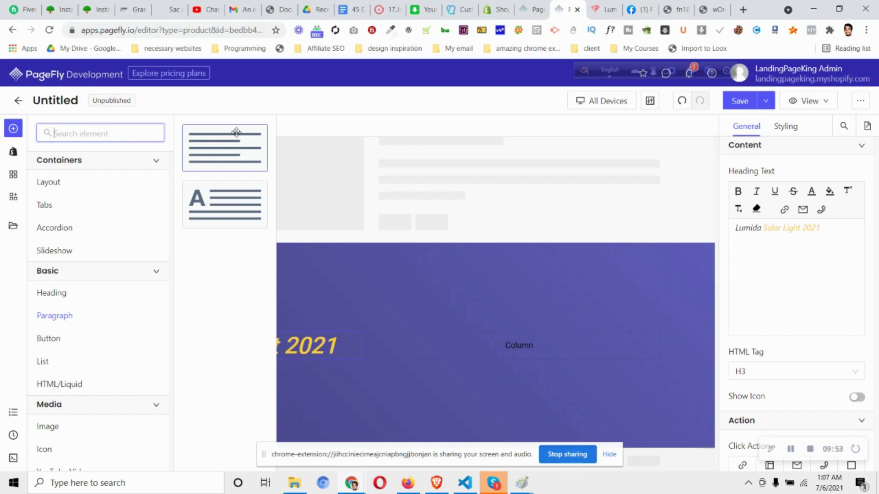
{"action": "left_click_drag", "start_coordinate": [236, 145], "coordinate": [216, 358]}
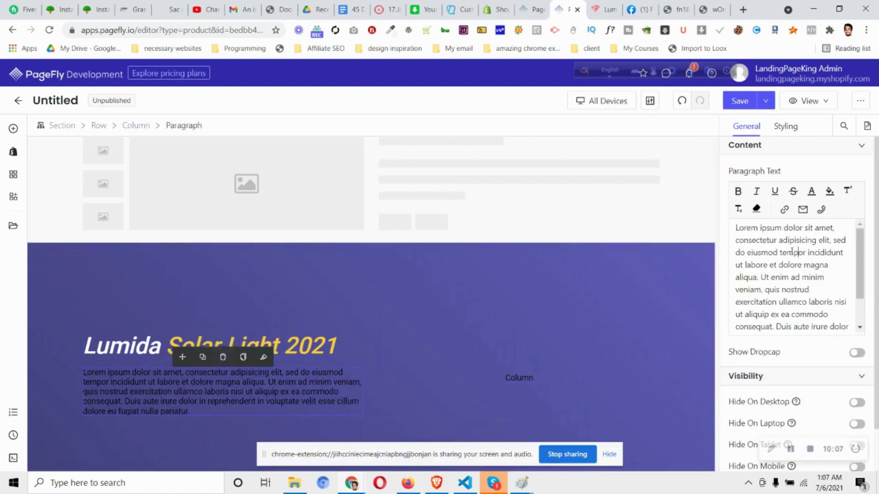
{"action": "key", "text": "ctrl+a"}
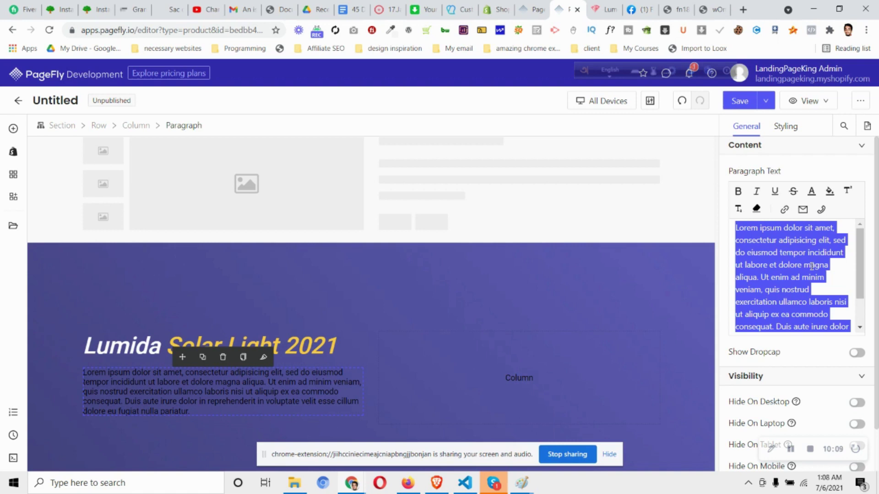
{"action": "key", "text": "ctrl+v"}
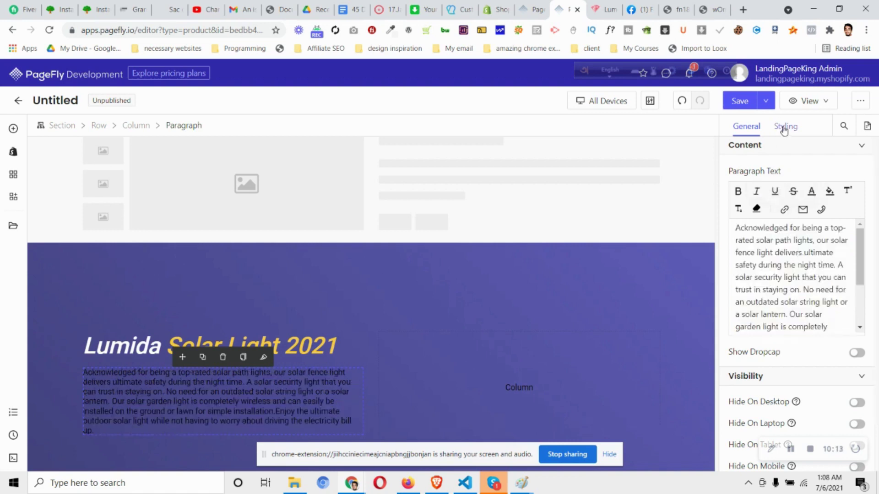
Color the description paragraph's text white and set its margin to 0 px on all sides
{"action": "left_click", "coordinate": [785, 127]}
{"action": "left_click", "coordinate": [856, 195]}
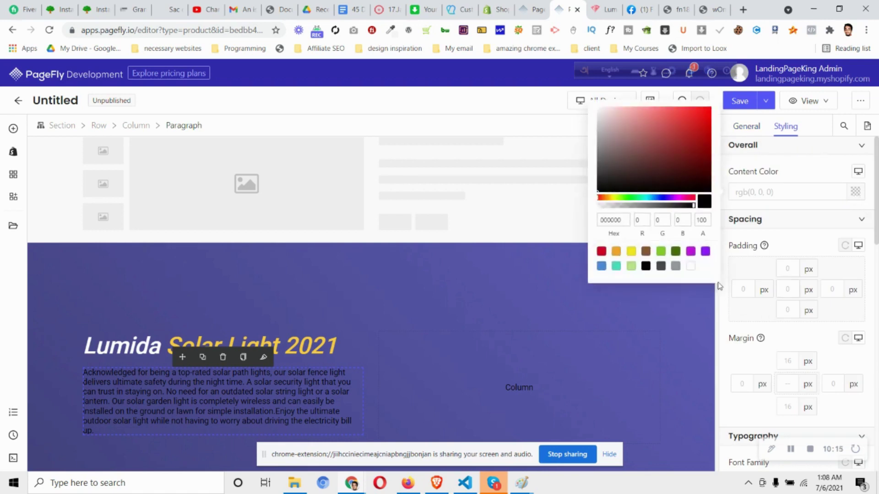
{"action": "left_click", "coordinate": [690, 267]}
{"action": "scroll", "coordinate": [841, 302], "scroll_direction": "down", "scroll_amount": 1}
{"action": "scroll", "coordinate": [840, 298], "scroll_direction": "down", "scroll_amount": 2}
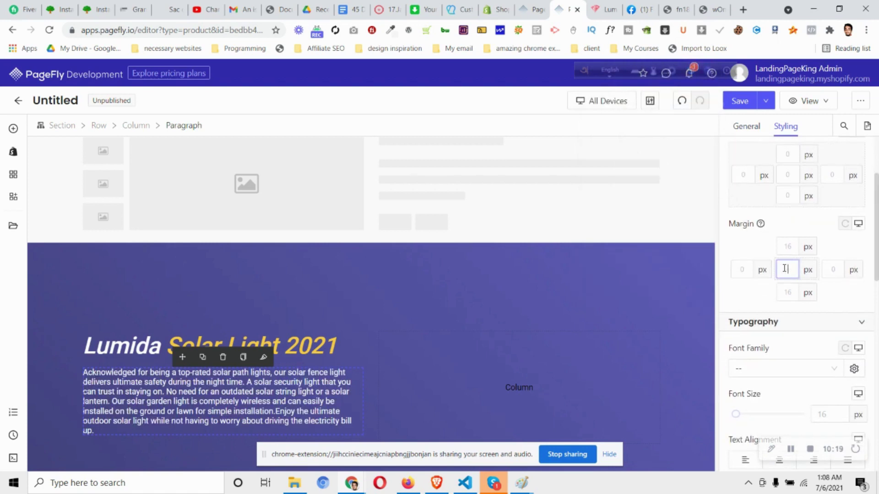
{"action": "type", "text": "0"}
{"action": "left_click", "coordinate": [613, 103]}
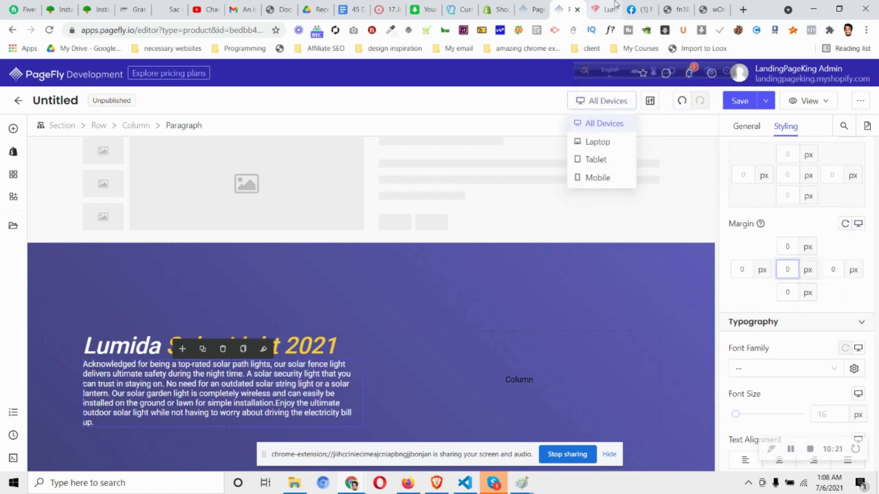
Compare with the Lumida page's description spacing and set the paragraph's top and bottom padding to 20 px
{"action": "left_click", "coordinate": [615, 6]}
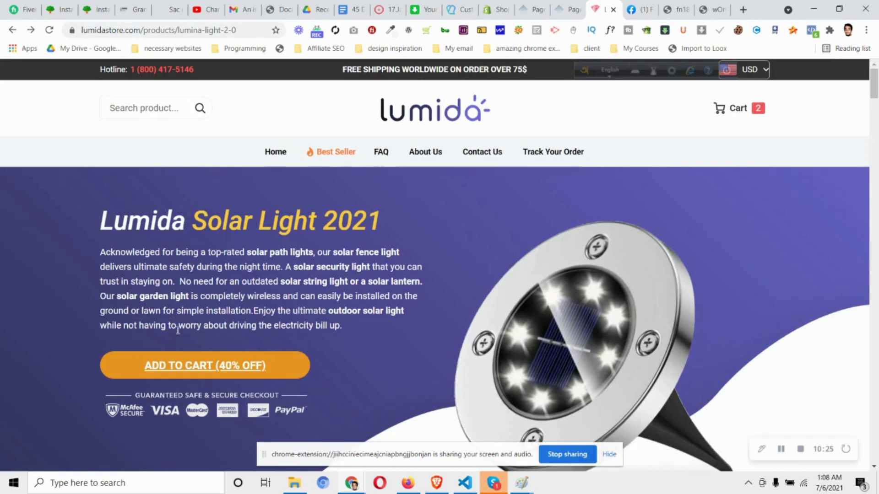
{"action": "left_click", "coordinate": [568, 9]}
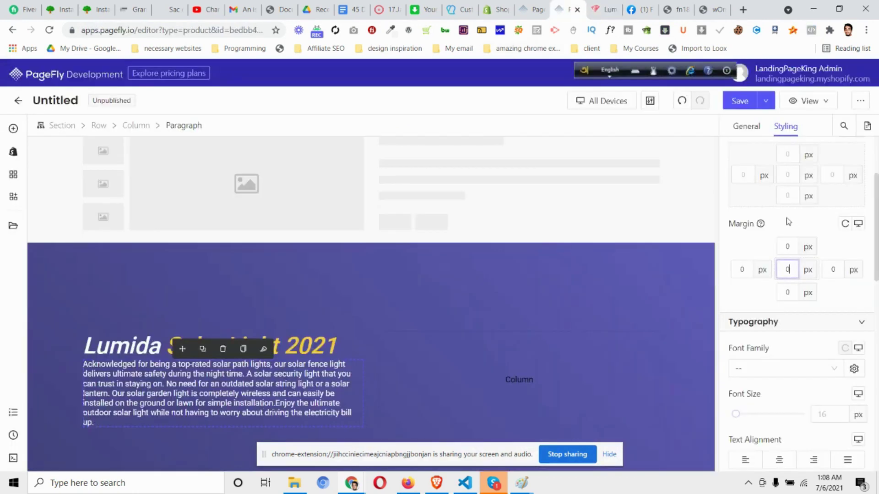
{"action": "scroll", "coordinate": [790, 224], "scroll_direction": "up", "scroll_amount": 3}
{"action": "left_click", "coordinate": [790, 274]}
{"action": "type", "text": "10"}
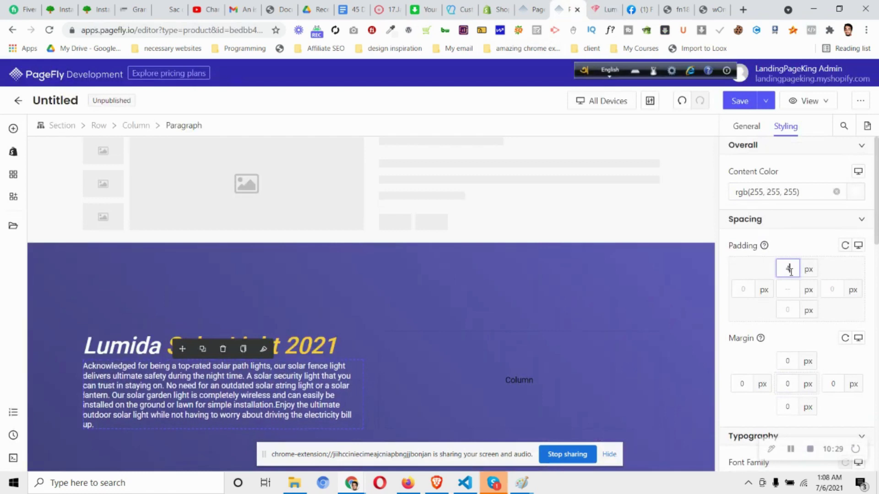
{"action": "key", "text": "BackSpace"}
{"action": "key", "text": "BackSpace"}
{"action": "type", "text": "20"}
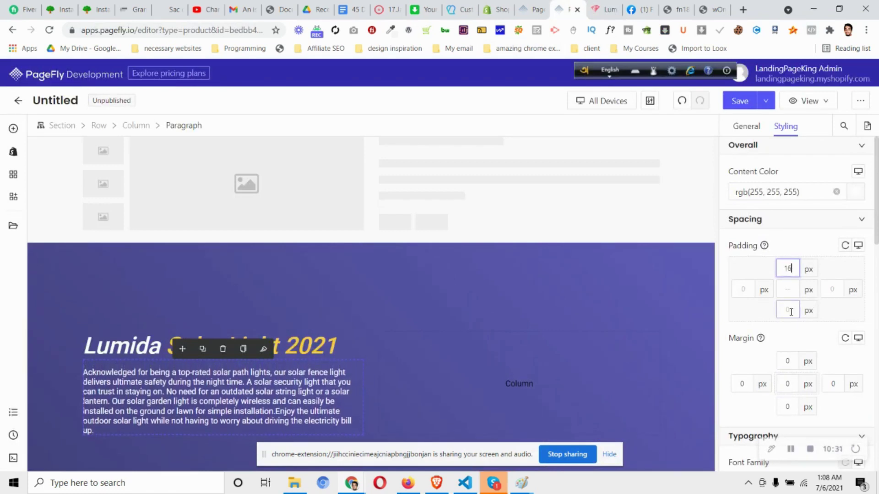
{"action": "left_click", "coordinate": [791, 311]}
{"action": "type", "text": "20"}
Set the description paragraph's font family to Roboto and its font size to 16 px
{"action": "scroll", "coordinate": [815, 352], "scroll_direction": "down", "scroll_amount": 4}
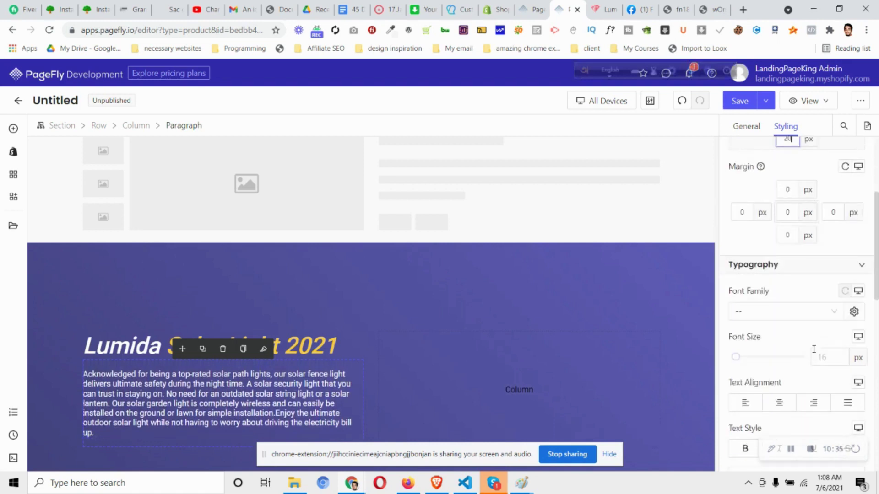
{"action": "left_click", "coordinate": [779, 314]}
{"action": "left_click", "coordinate": [779, 352]}
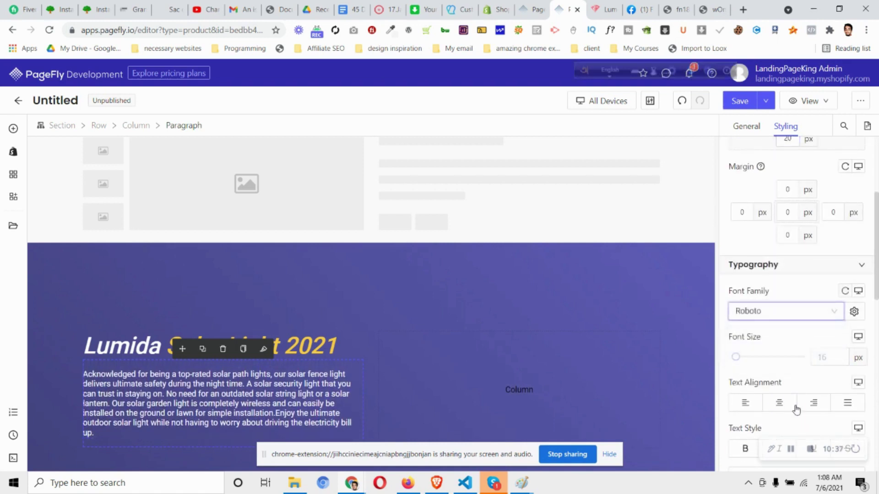
{"action": "scroll", "coordinate": [820, 284], "scroll_direction": "down", "scroll_amount": 3}
{"action": "left_click", "coordinate": [828, 244]}
{"action": "type", "text": "16"}
Set the description paragraph's font weight to Regular
{"action": "scroll", "coordinate": [827, 330], "scroll_direction": "down", "scroll_amount": 1}
{"action": "scroll", "coordinate": [827, 335], "scroll_direction": "down", "scroll_amount": 2}
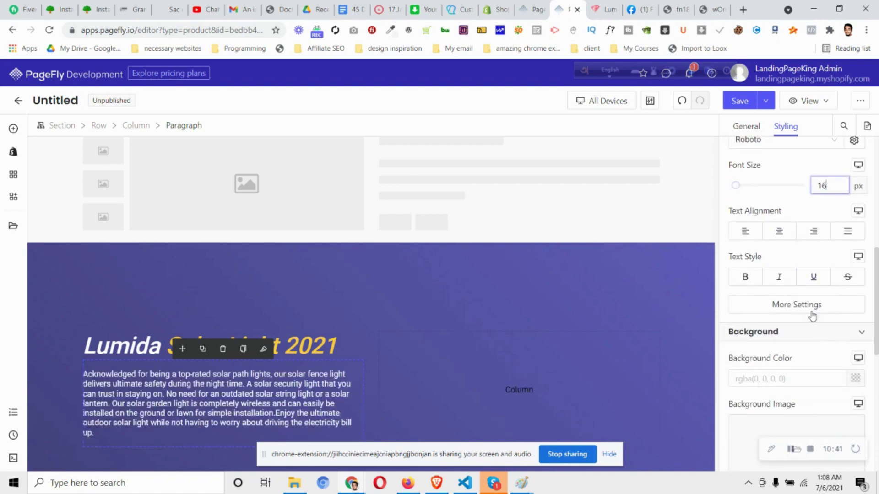
{"action": "left_click", "coordinate": [810, 311]}
{"action": "left_click", "coordinate": [634, 256]}
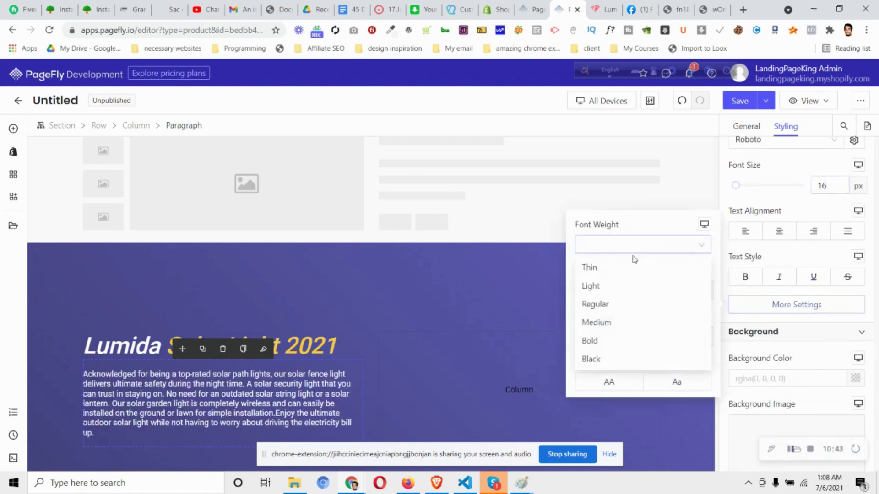
{"action": "left_click", "coordinate": [627, 310]}
{"action": "left_click", "coordinate": [794, 304]}
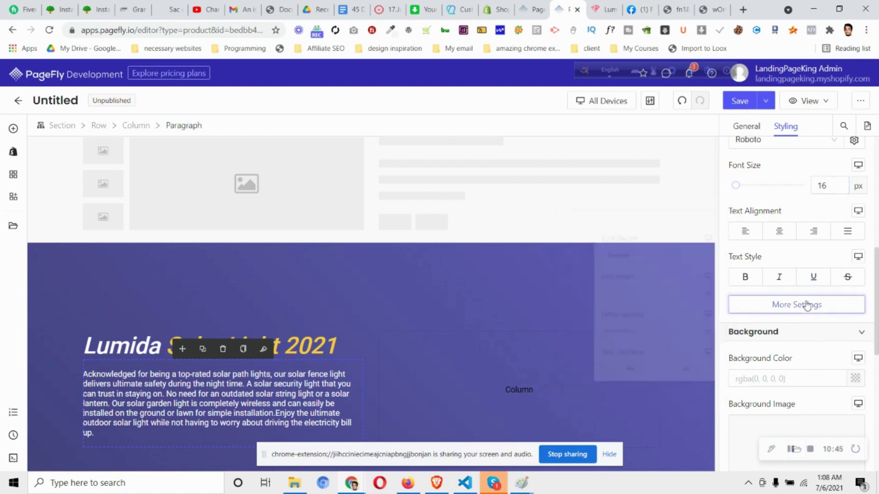
Compare with the description on the Lumida product page and increase the paragraph's font size to 18 px
{"action": "left_click", "coordinate": [611, 9]}
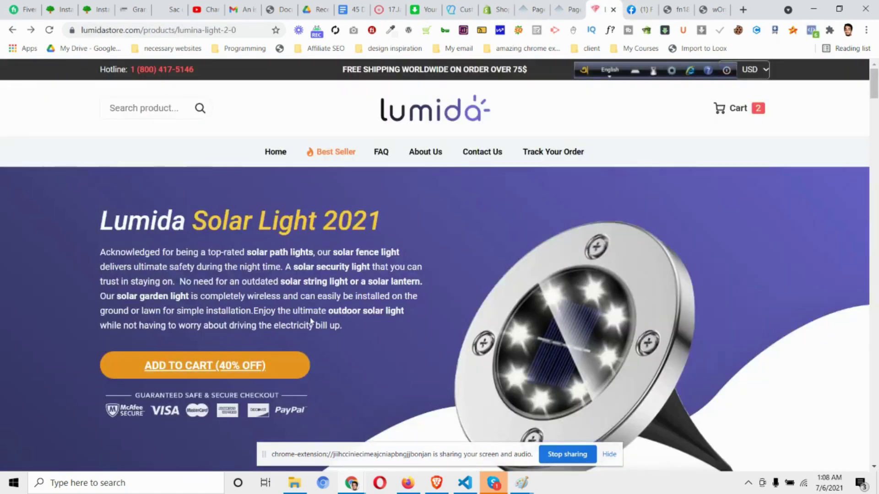
{"action": "left_click", "coordinate": [573, 7]}
{"action": "left_click", "coordinate": [830, 185]}
{"action": "key", "text": "Up"}
{"action": "key", "text": "Up"}
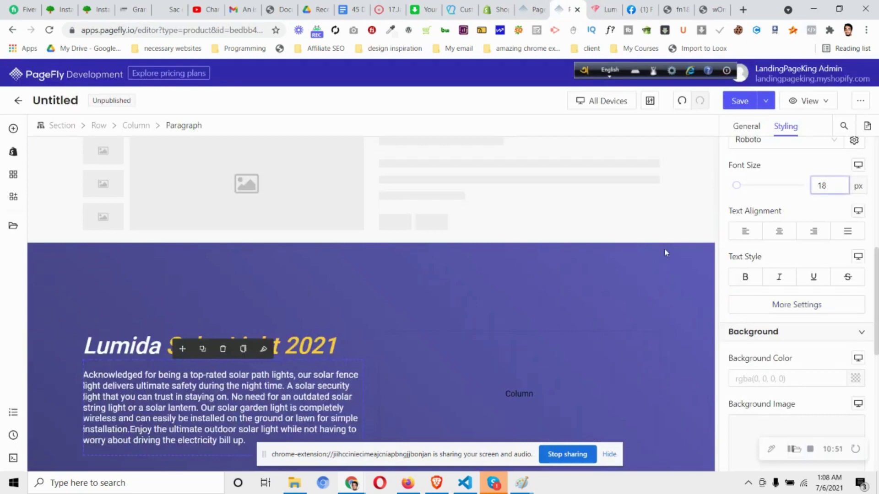
Check which phrases are bold in the Lumida page's description and make "solar path lights" bold in the PageFly paragraph
{"action": "left_click", "coordinate": [605, 9]}
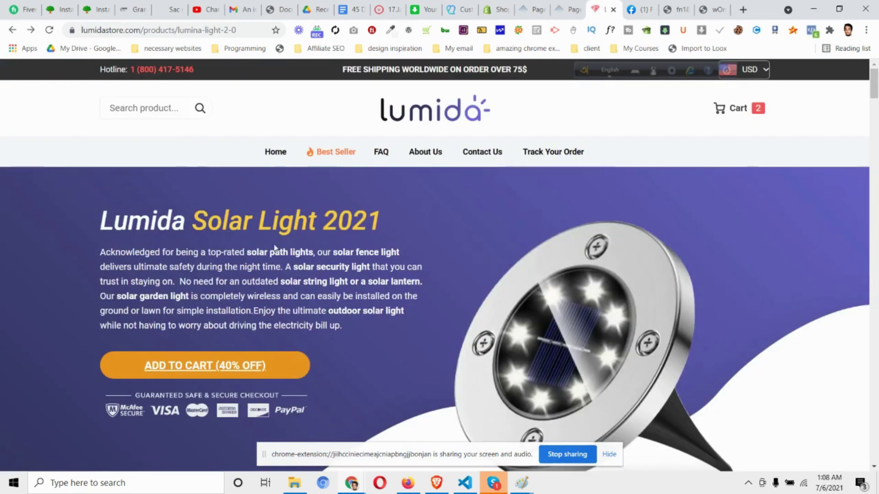
{"action": "left_click_drag", "start_coordinate": [247, 253], "coordinate": [309, 251]}
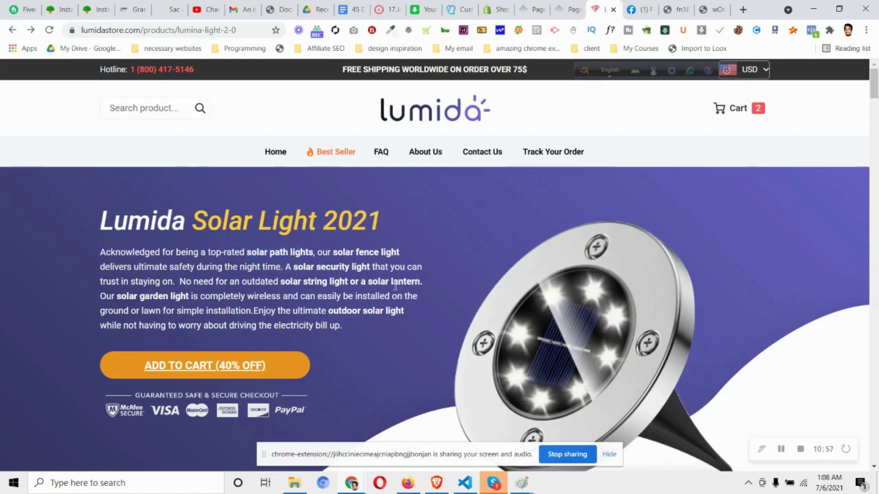
{"action": "left_click", "coordinate": [567, 9]}
{"action": "left_click", "coordinate": [746, 126]}
{"action": "scroll", "coordinate": [782, 228], "scroll_direction": "up", "scroll_amount": 1}
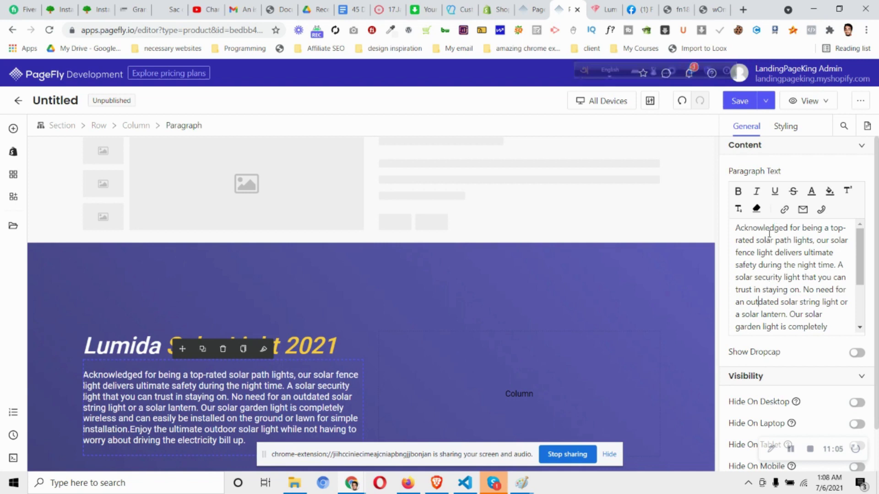
{"action": "left_click_drag", "start_coordinate": [756, 239], "coordinate": [815, 242]}
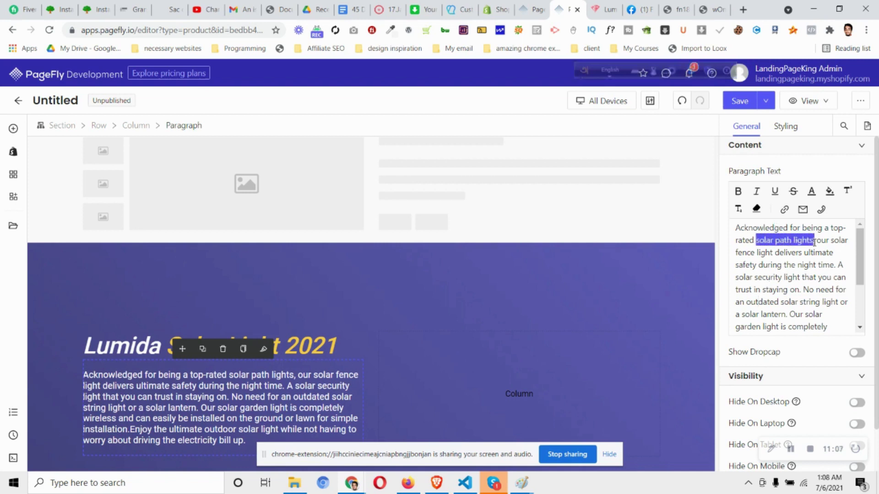
{"action": "left_click", "coordinate": [783, 240]}
{"action": "left_click_drag", "start_coordinate": [756, 242], "coordinate": [811, 244]}
{"action": "left_click", "coordinate": [739, 196]}
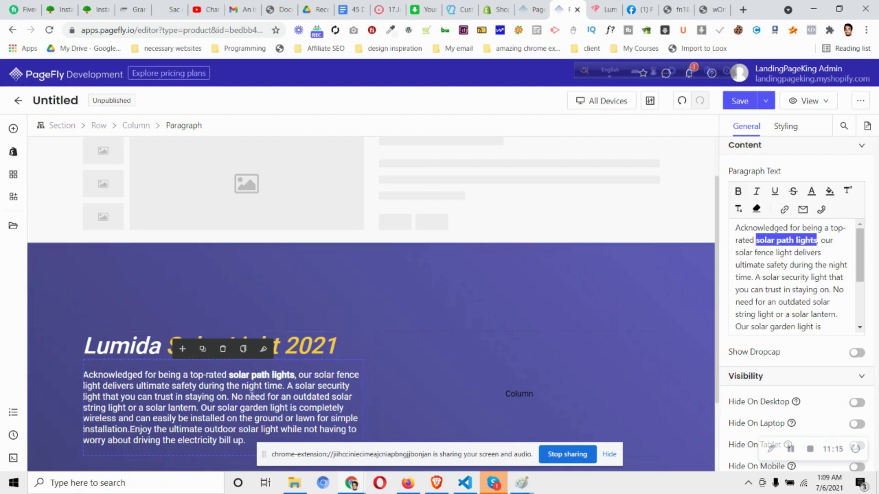
{"action": "left_click", "coordinate": [253, 386]}
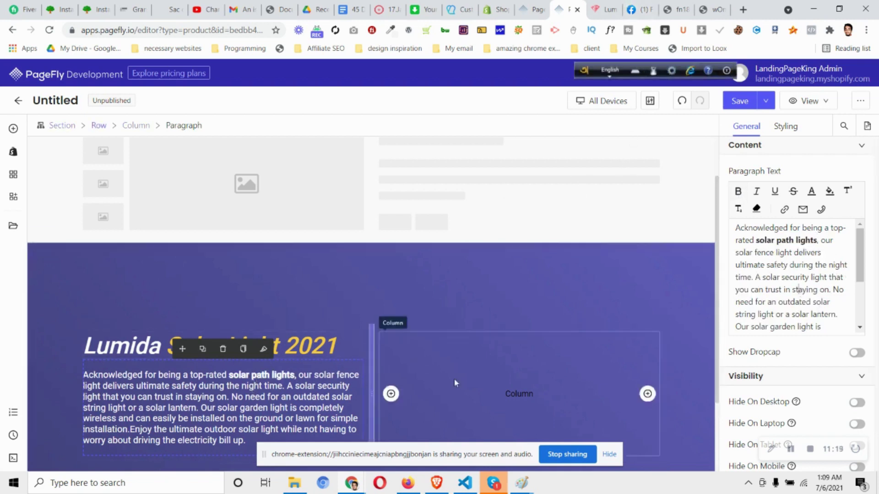
Make the phrase "outdated solar string light" bold in the description paragraph
{"action": "scroll", "coordinate": [798, 279], "scroll_direction": "down", "scroll_amount": 1}
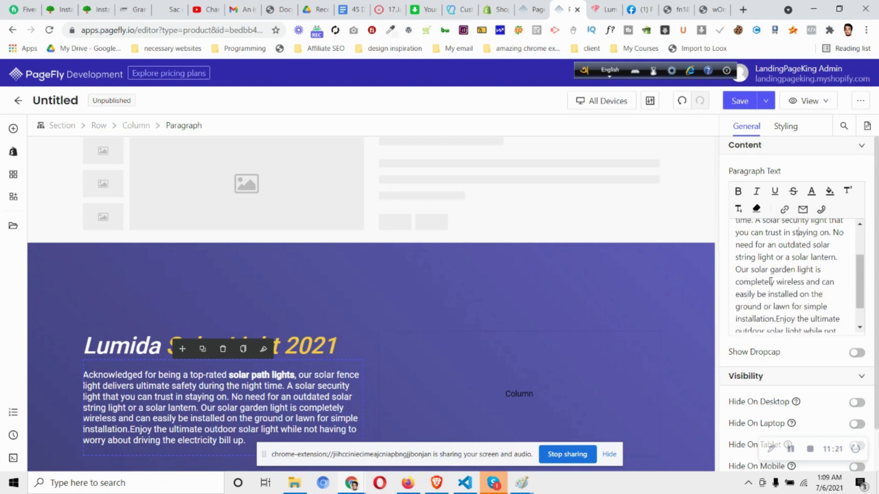
{"action": "mouse_move", "coordinate": [778, 247]}
{"action": "left_mouse_down"}
{"action": "mouse_move", "coordinate": [760, 257]}
{"action": "mouse_move", "coordinate": [775, 258]}
{"action": "left_mouse_up"}
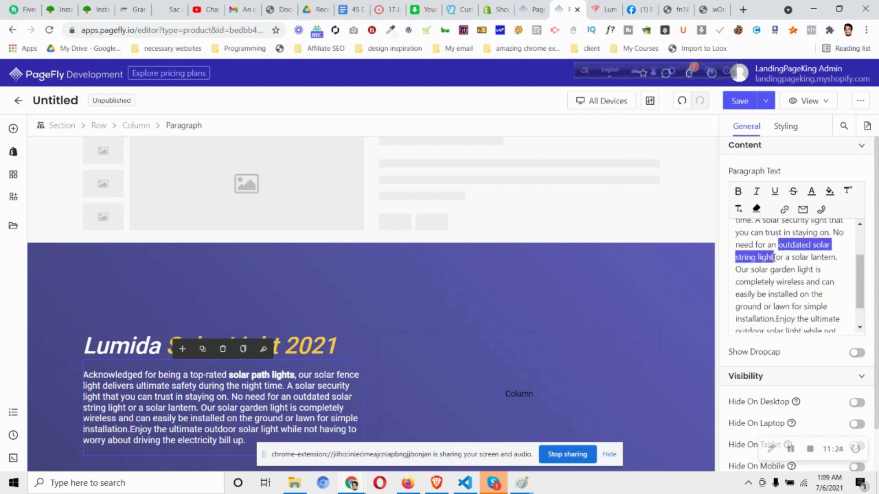
{"action": "left_click", "coordinate": [739, 191]}
On the Lumida product page, examine the hero section's add-to-cart button, where its link leads, and the payment badges below it
{"action": "left_click", "coordinate": [599, 9]}
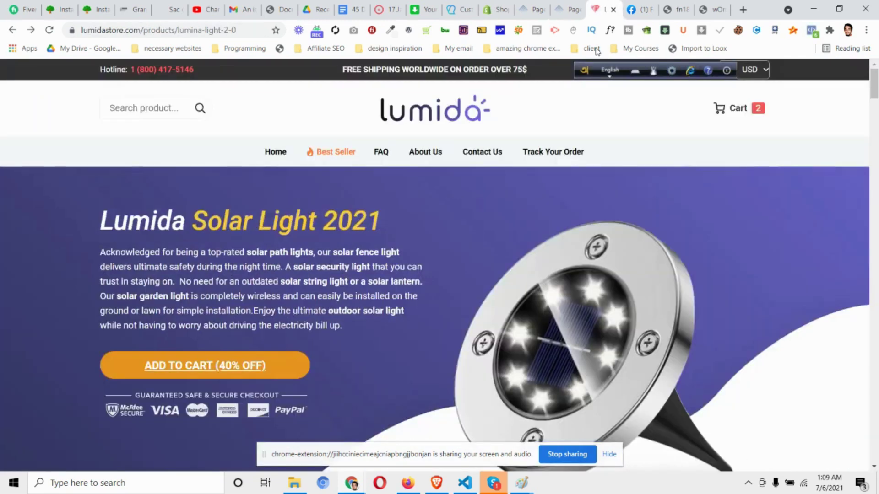
{"action": "scroll", "coordinate": [528, 275], "scroll_direction": "down", "scroll_amount": 5}
{"action": "scroll", "coordinate": [528, 276], "scroll_direction": "up", "scroll_amount": 5}
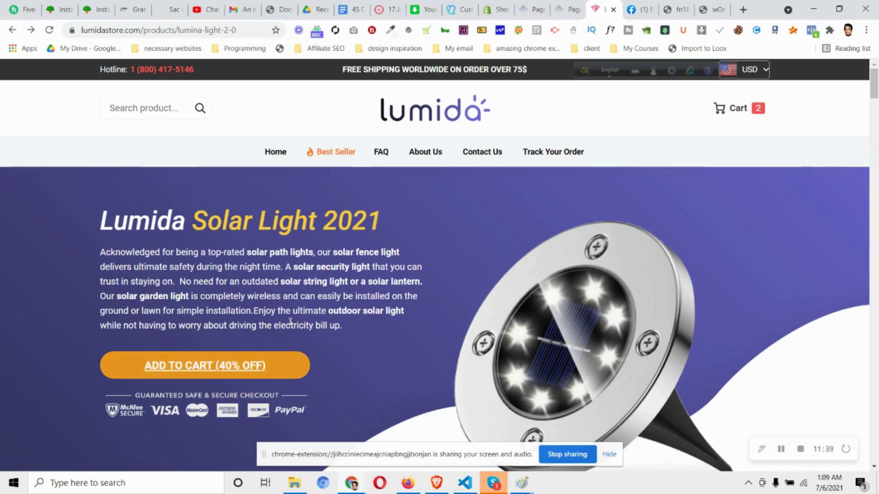
{"action": "left_click", "coordinate": [295, 369]}
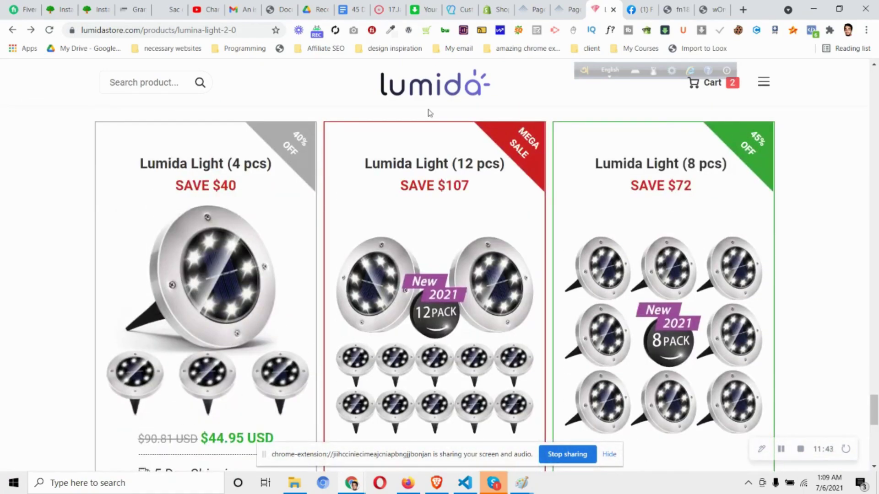
{"action": "left_click_drag", "start_coordinate": [876, 412], "coordinate": [876, 85]}
{"action": "scroll", "coordinate": [330, 364], "scroll_direction": "down", "scroll_amount": 3}
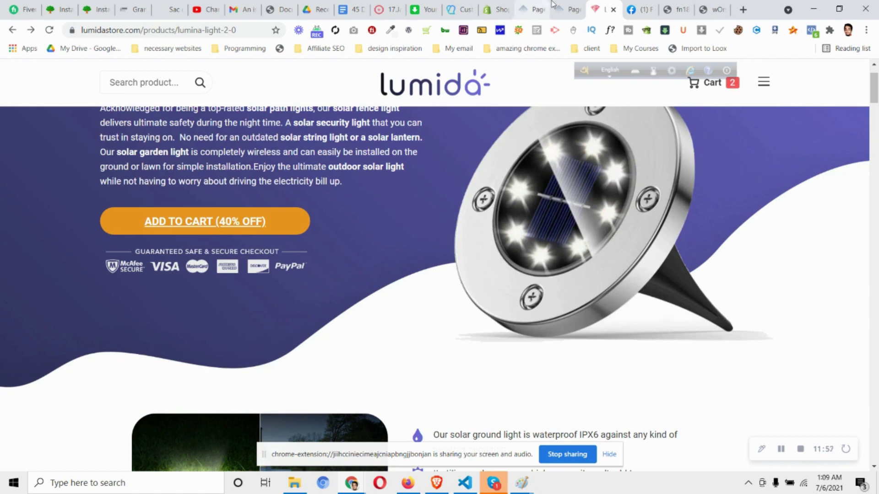
Return to the PageFly editor and add a plain button element directly below the hero description paragraph
{"action": "left_click", "coordinate": [568, 9]}
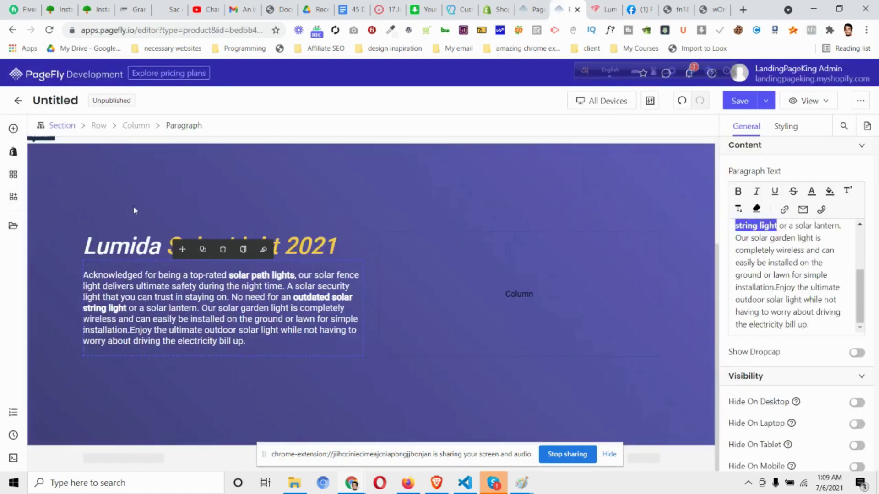
{"action": "left_click", "coordinate": [14, 129]}
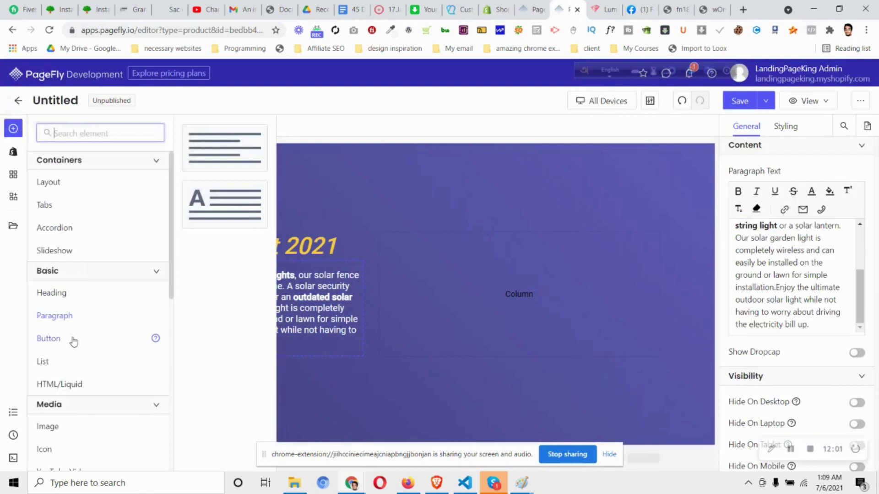
{"action": "mouse_move", "coordinate": [74, 341]}
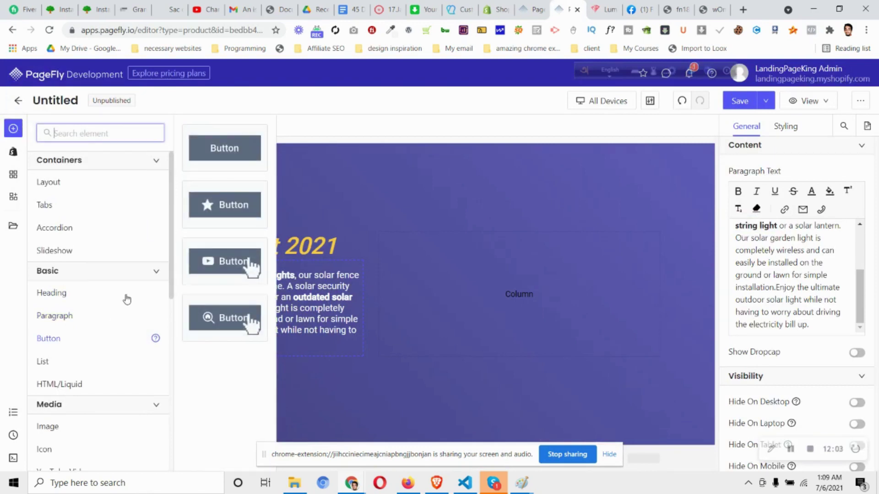
{"action": "left_click_drag", "start_coordinate": [224, 148], "coordinate": [255, 355]}
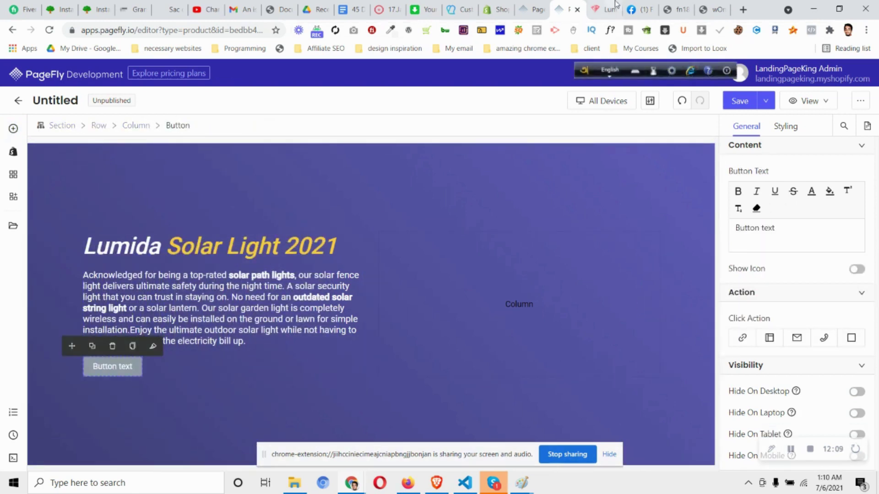
Inspect the hero add-to-cart button on the Lumida product page and copy its label text from the markup
{"action": "left_click", "coordinate": [607, 9]}
{"action": "scroll", "coordinate": [454, 176], "scroll_direction": "up", "scroll_amount": 3}
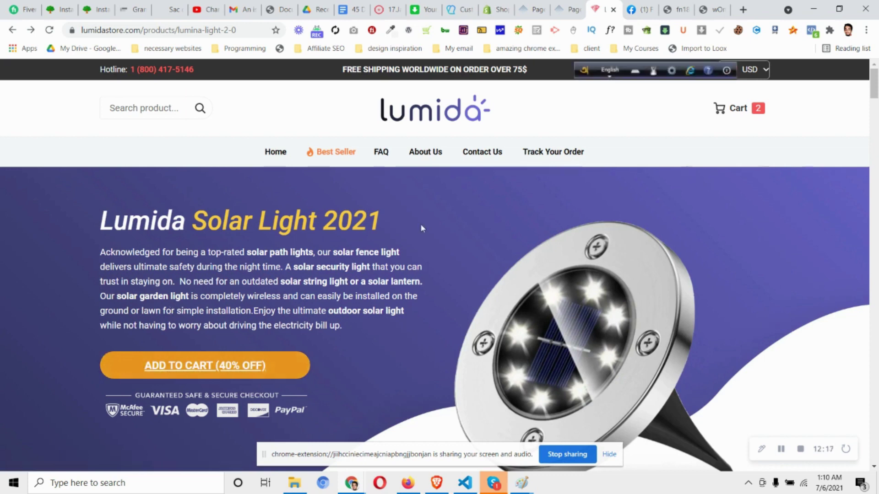
{"action": "right_click", "coordinate": [232, 366]}
{"action": "left_click", "coordinate": [267, 358]}
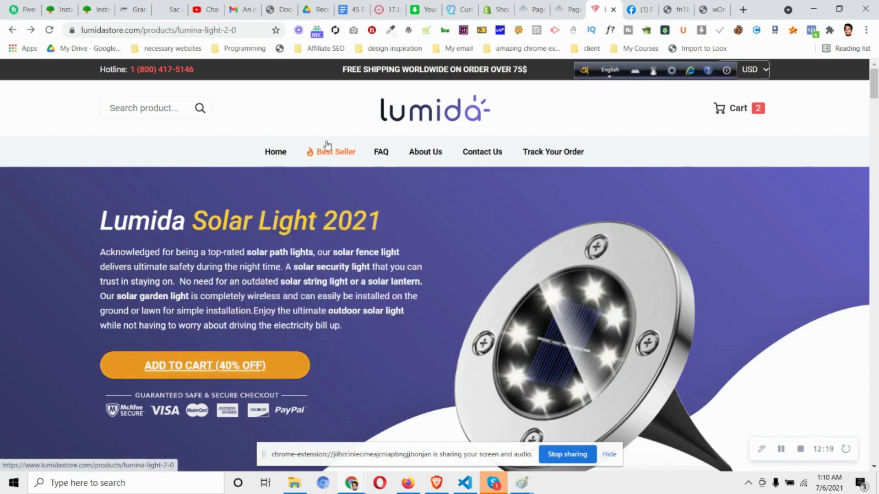
{"action": "left_click", "coordinate": [11, 298]}
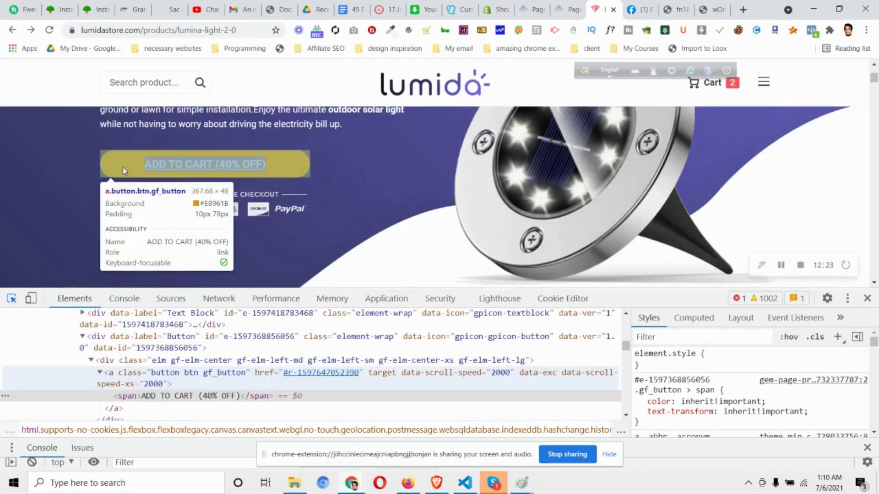
{"action": "left_click", "coordinate": [123, 171]}
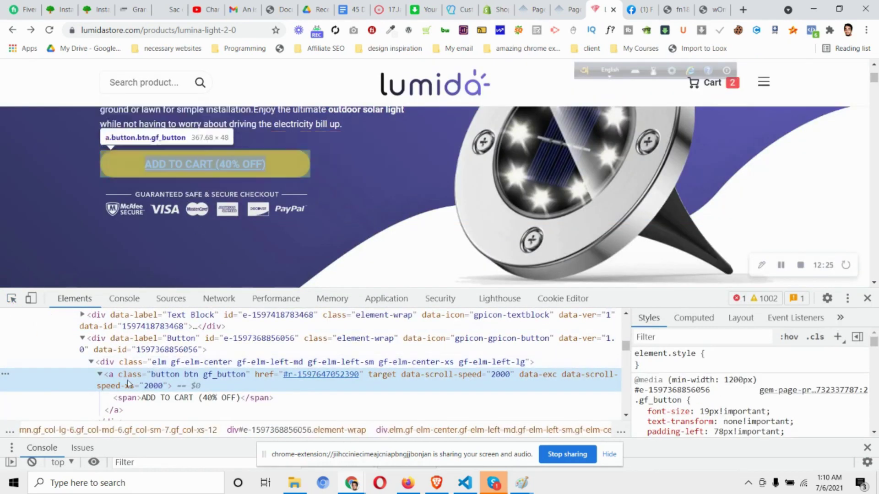
{"action": "double_click", "coordinate": [173, 397]}
{"action": "right_click", "coordinate": [172, 398]}
{"action": "left_click", "coordinate": [213, 297]}
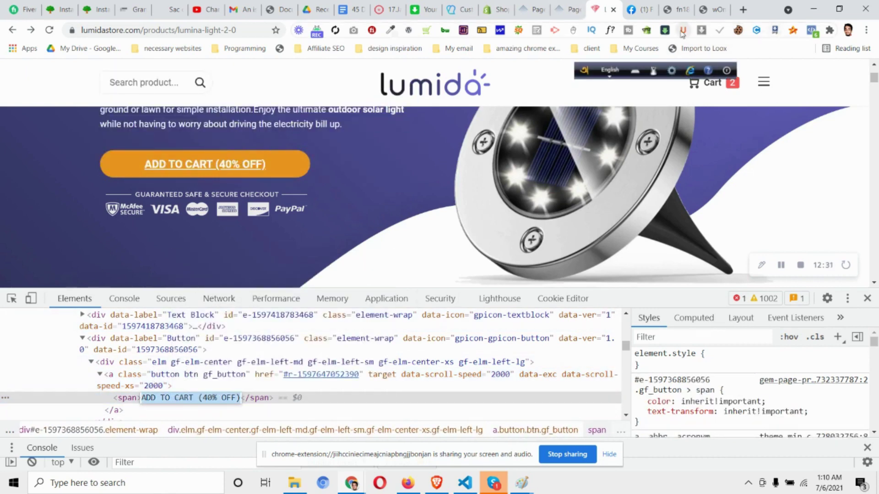
Check the font of the Lumida add-to-cart label and set the PageFly button's text to "ADD TO CART (40% OFF)"
{"action": "left_click", "coordinate": [606, 31]}
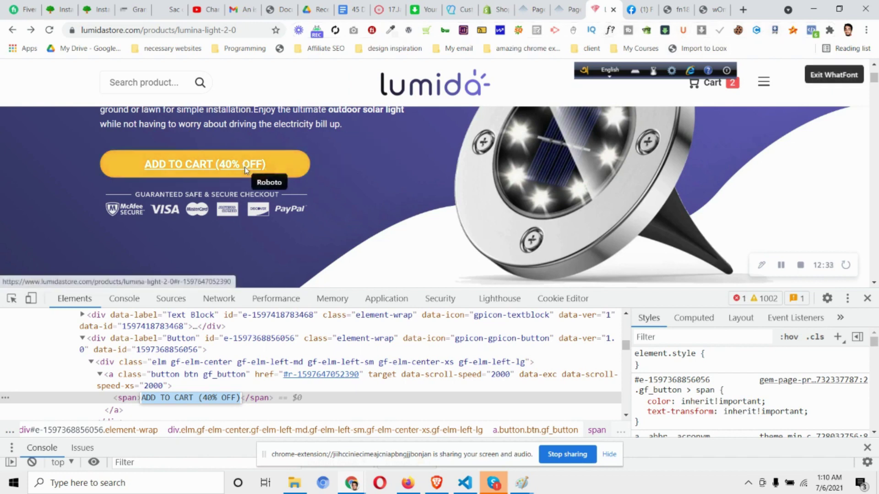
{"action": "left_click", "coordinate": [246, 170]}
{"action": "left_click", "coordinate": [568, 9]}
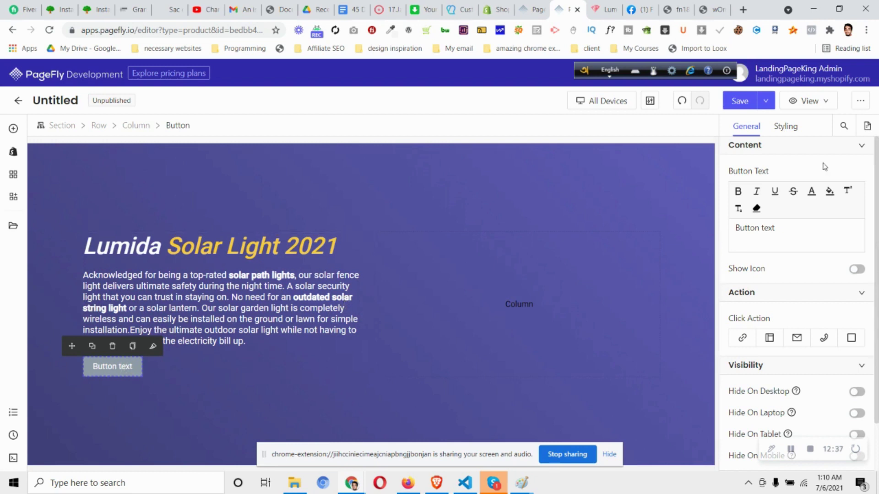
{"action": "triple_click", "coordinate": [789, 237]}
{"action": "key", "text": "ctrl+v"}
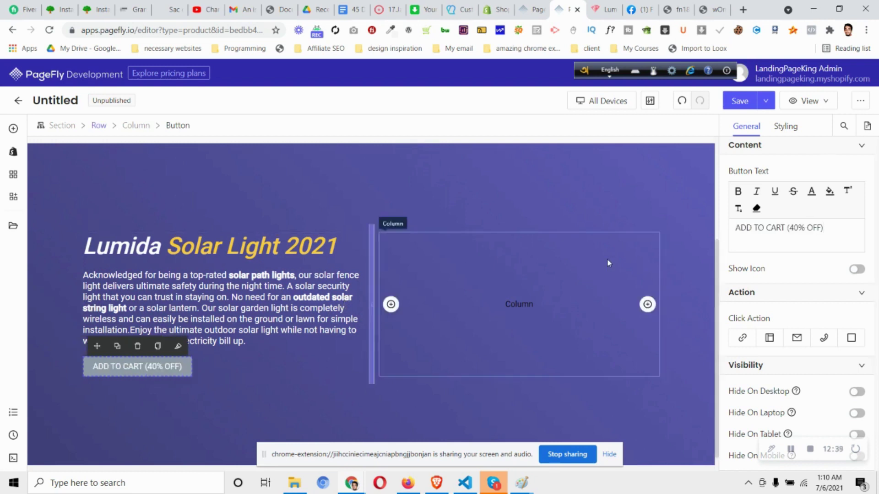
Inspect the style rules of the Lumida add-to-cart button and copy its background color #e8961b
{"action": "left_click", "coordinate": [786, 127]}
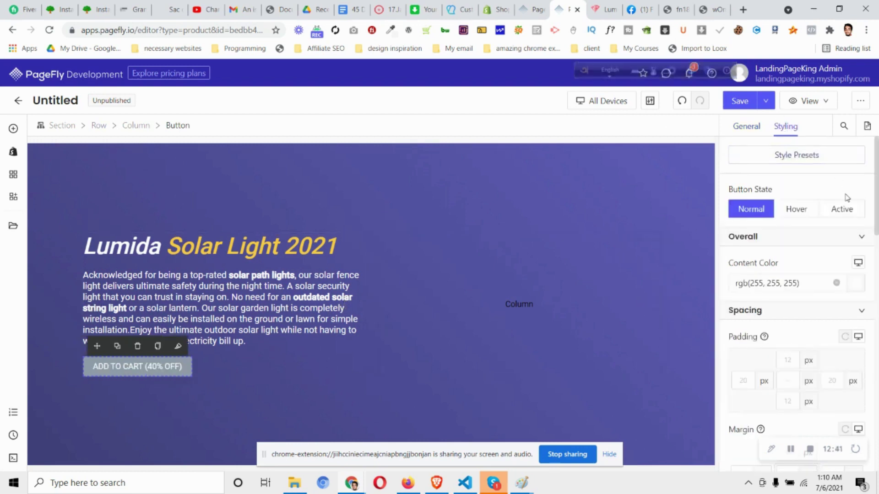
{"action": "key", "text": "ctrl+Tab"}
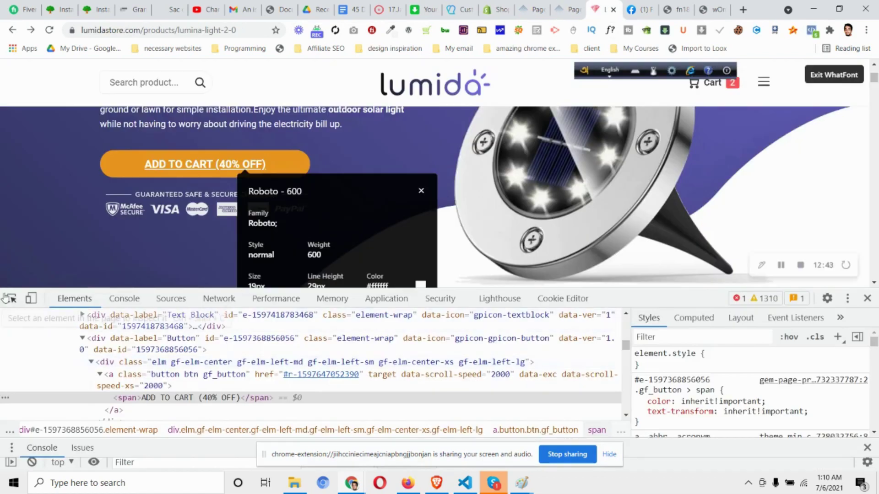
{"action": "left_click", "coordinate": [131, 160]}
{"action": "scroll", "coordinate": [718, 392], "scroll_direction": "down", "scroll_amount": 1}
{"action": "scroll", "coordinate": [718, 393], "scroll_direction": "down", "scroll_amount": 1}
{"action": "left_click", "coordinate": [766, 385]}
{"action": "left_click", "coordinate": [769, 384]}
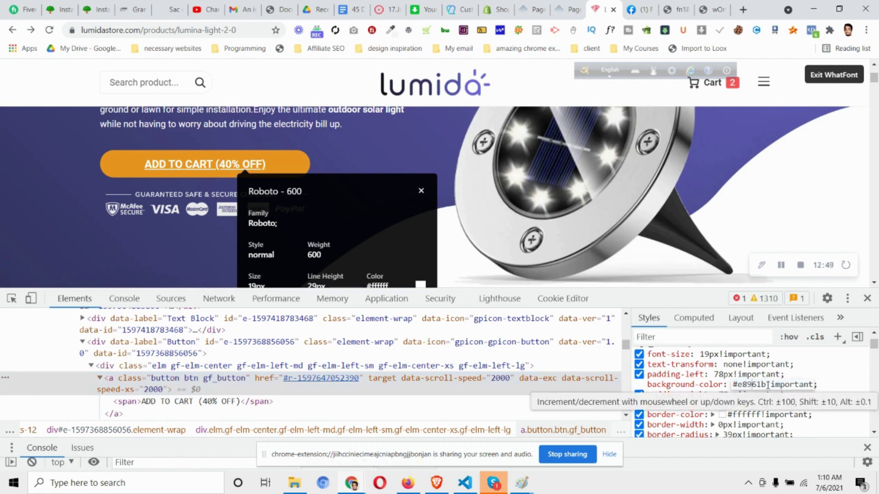
{"action": "left_click_drag", "start_coordinate": [767, 385], "coordinate": [738, 384]}
{"action": "right_click", "coordinate": [738, 384]}
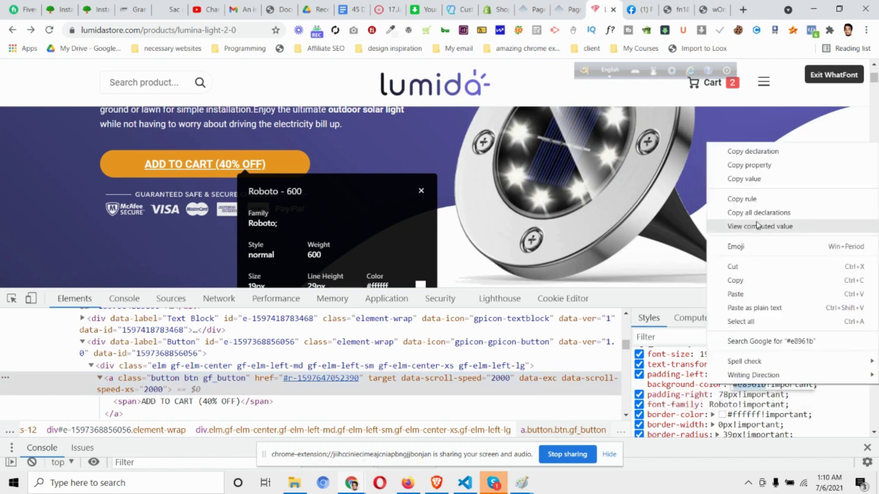
{"action": "left_click", "coordinate": [751, 281]}
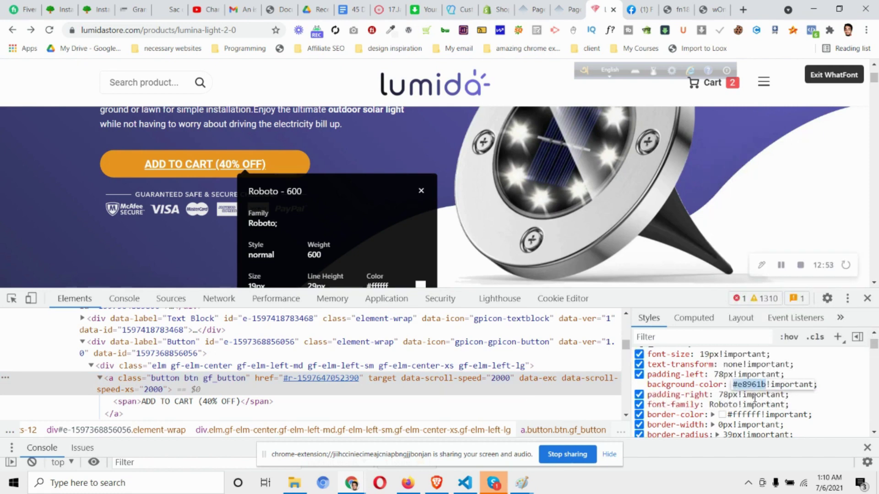
{"action": "scroll", "coordinate": [754, 397], "scroll_direction": "down", "scroll_amount": 2}
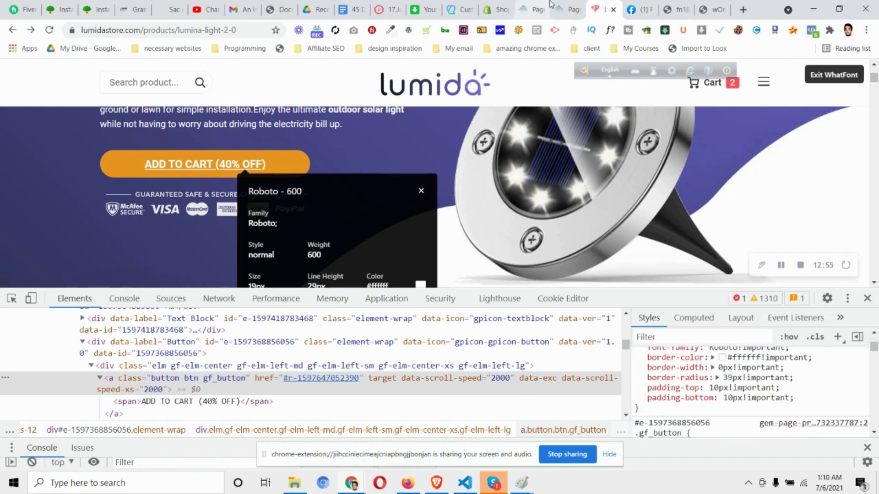
Set the PageFly button's font family to Roboto and its font size to 20 px
{"action": "left_click", "coordinate": [567, 9]}
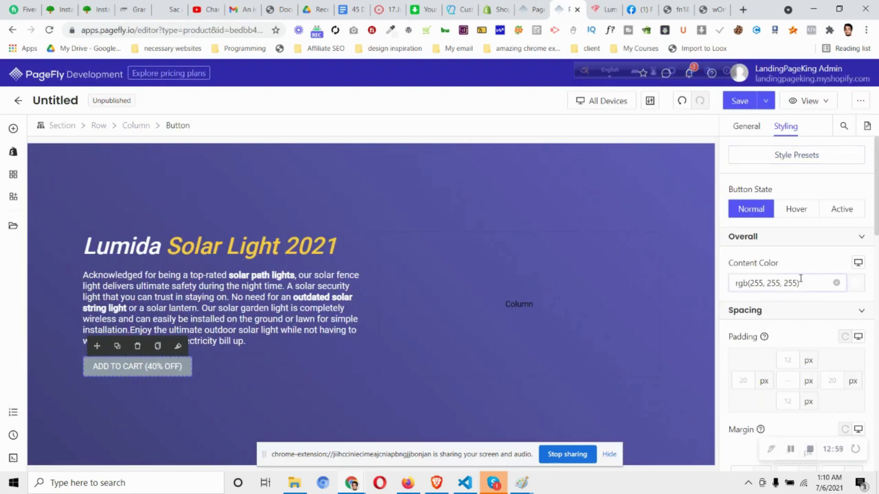
{"action": "scroll", "coordinate": [801, 293], "scroll_direction": "down", "scroll_amount": 1}
{"action": "scroll", "coordinate": [787, 319], "scroll_direction": "down", "scroll_amount": 3}
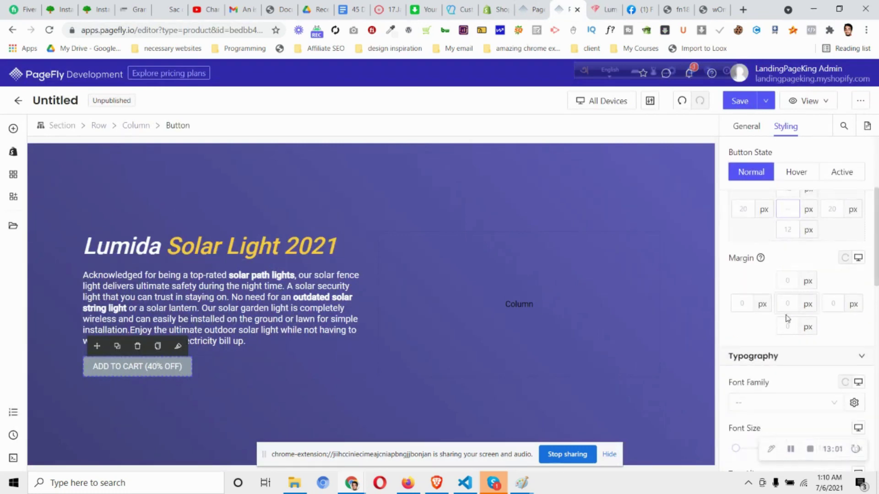
{"action": "scroll", "coordinate": [791, 339], "scroll_direction": "down", "scroll_amount": 1}
{"action": "left_click", "coordinate": [785, 346]}
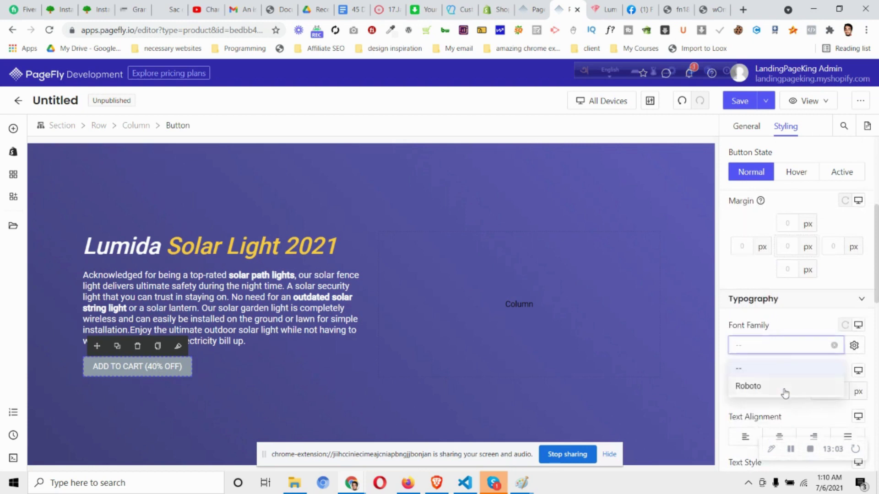
{"action": "left_click", "coordinate": [785, 386]}
{"action": "left_click", "coordinate": [838, 394]}
{"action": "type", "text": "20"}
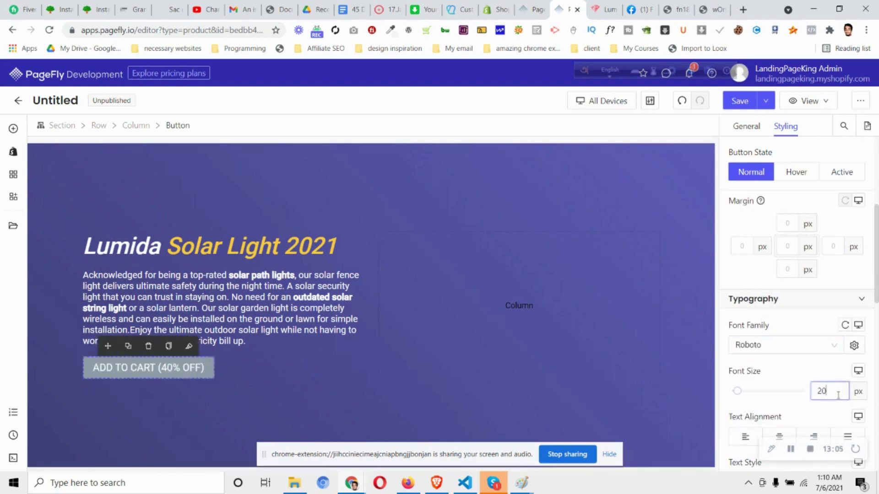
Set the button's background color to #E8961B and make its label bold
{"action": "scroll", "coordinate": [757, 311], "scroll_direction": "down", "scroll_amount": 3}
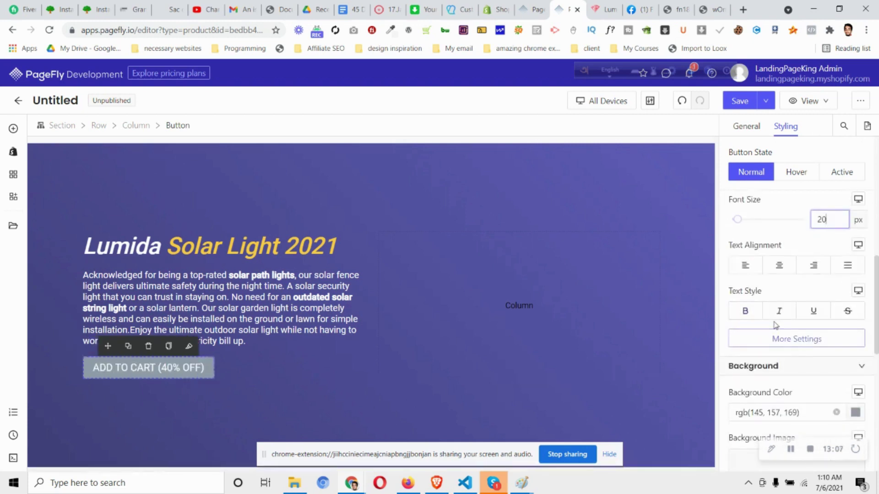
{"action": "scroll", "coordinate": [778, 328], "scroll_direction": "down", "scroll_amount": 1}
{"action": "left_click", "coordinate": [807, 357]}
{"action": "key", "text": "ctrl+a"}
{"action": "key", "text": "ctrl+v"}
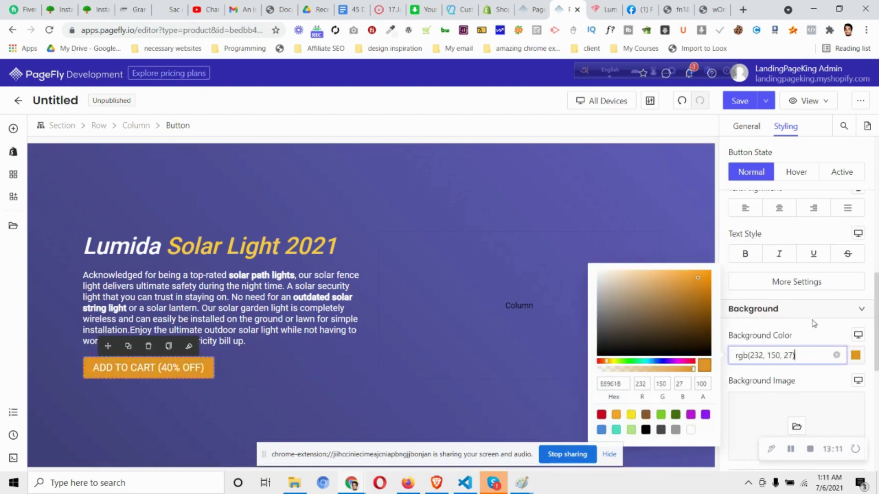
{"action": "left_click", "coordinate": [820, 333]}
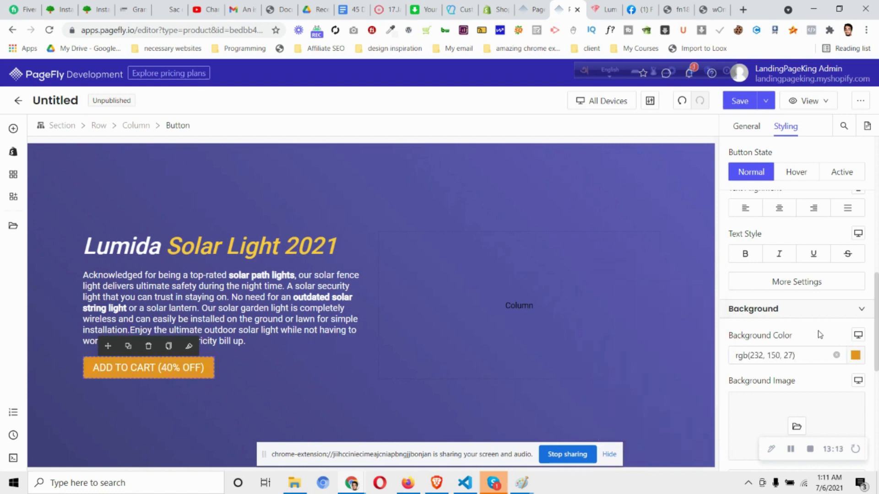
{"action": "left_click", "coordinate": [758, 256]}
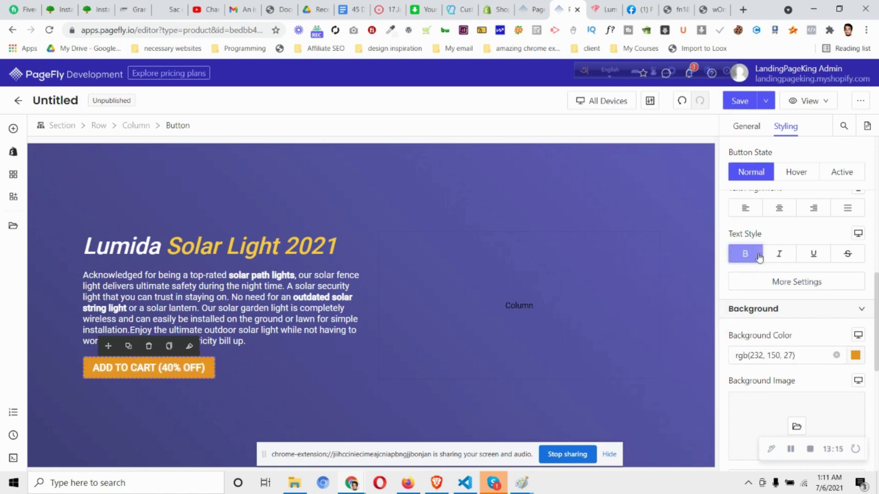
Compare with the Lumida button's spacing and set the PageFly button's left and right padding to 80 px
{"action": "left_click", "coordinate": [616, 7]}
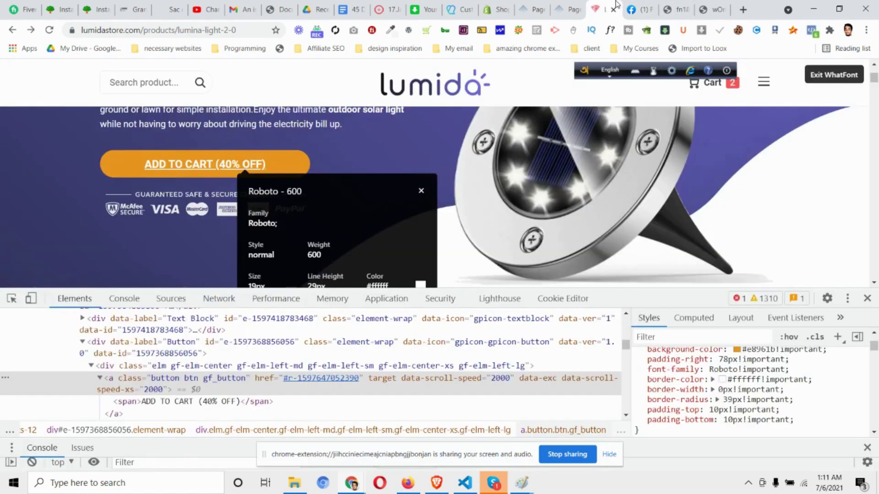
{"action": "left_click", "coordinate": [568, 9]}
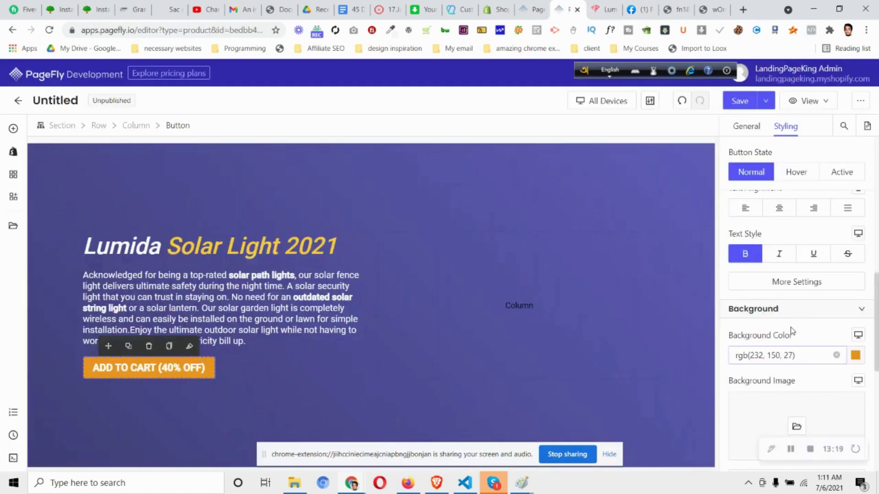
{"action": "scroll", "coordinate": [795, 311], "scroll_direction": "up", "scroll_amount": 5}
{"action": "left_click", "coordinate": [605, 9]}
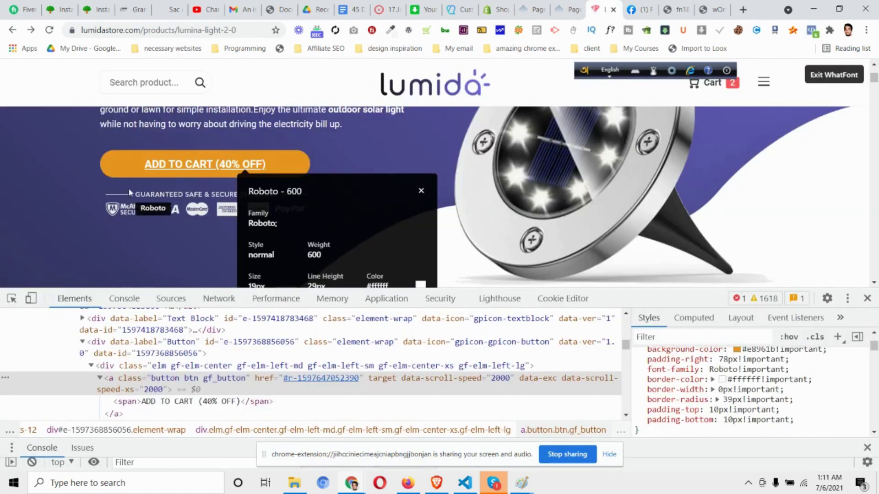
{"action": "left_click", "coordinate": [561, 8]}
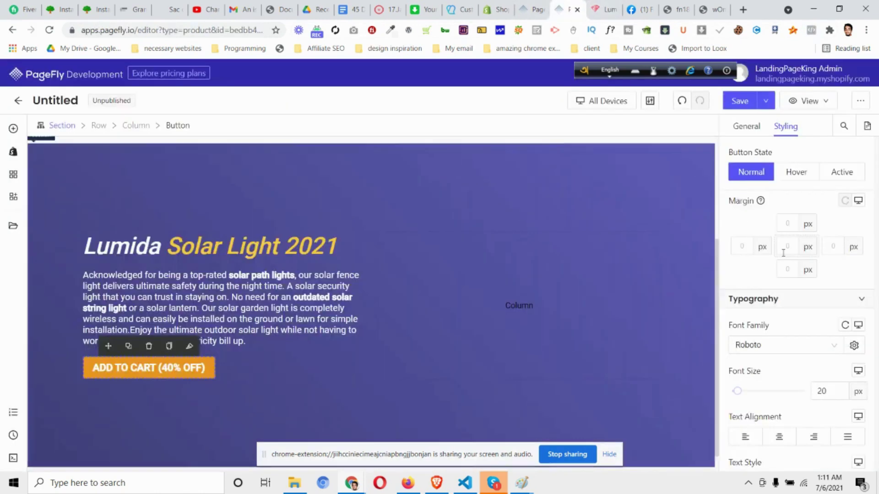
{"action": "scroll", "coordinate": [785, 275], "scroll_direction": "up", "scroll_amount": 4}
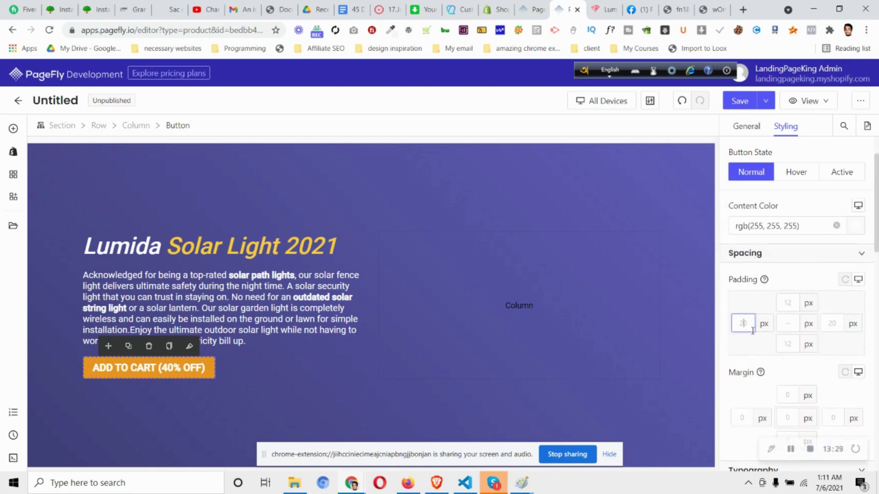
{"action": "type", "text": "90"}
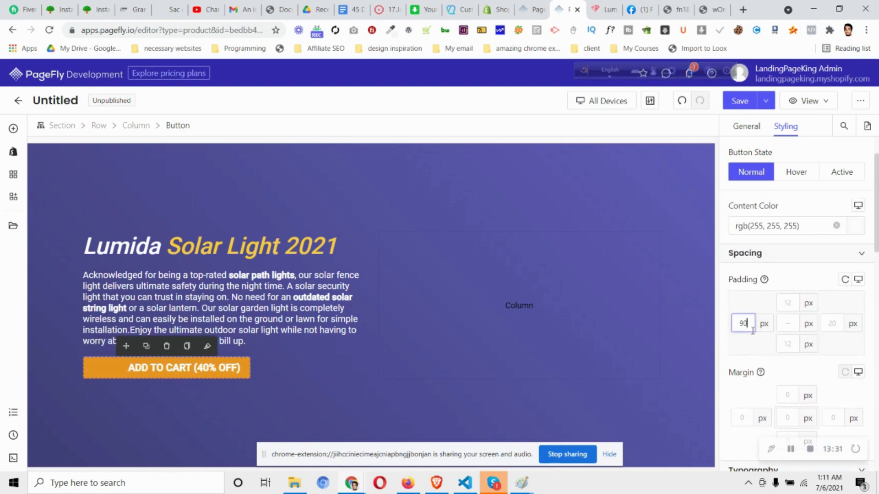
{"action": "key", "text": "BackSpace"}
{"action": "key", "text": "BackSpace"}
{"action": "type", "text": "80"}
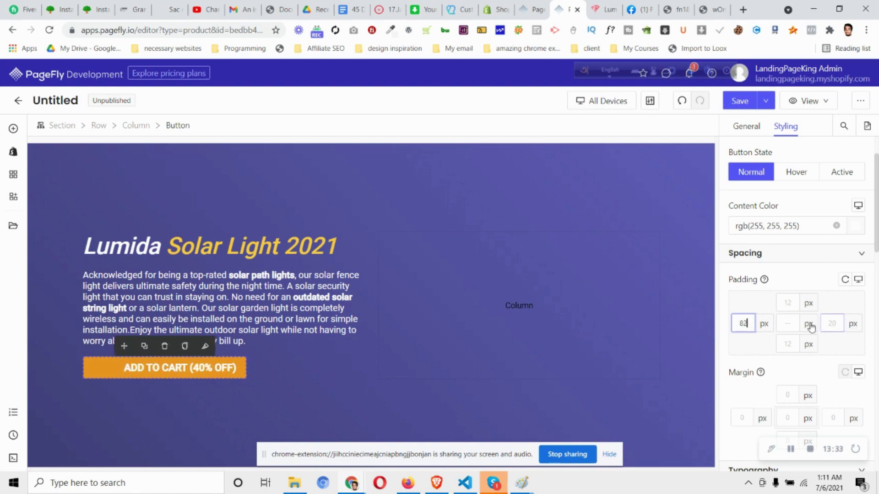
{"action": "left_click", "coordinate": [827, 325]}
{"action": "type", "text": "80"}
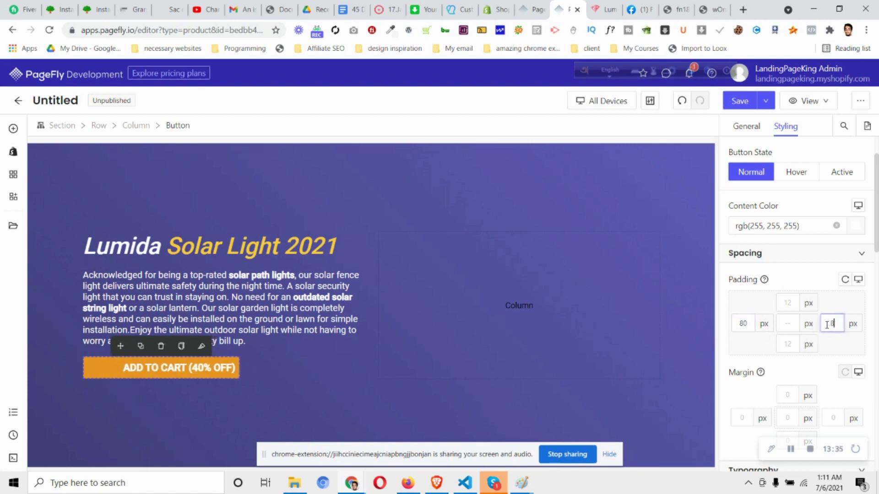
Check the Lumida button's spacing and set the PageFly button's top and bottom padding to 15 px
{"action": "left_click", "coordinate": [600, 6]}
{"action": "left_click", "coordinate": [566, 9]}
{"action": "left_click", "coordinate": [787, 302]}
{"action": "type", "text": "15"}
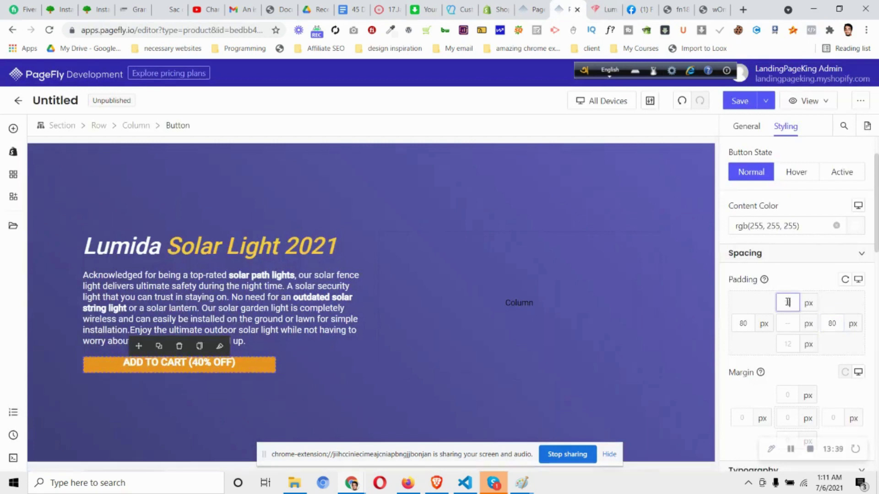
{"action": "left_click", "coordinate": [787, 348]}
{"action": "type", "text": "15"}
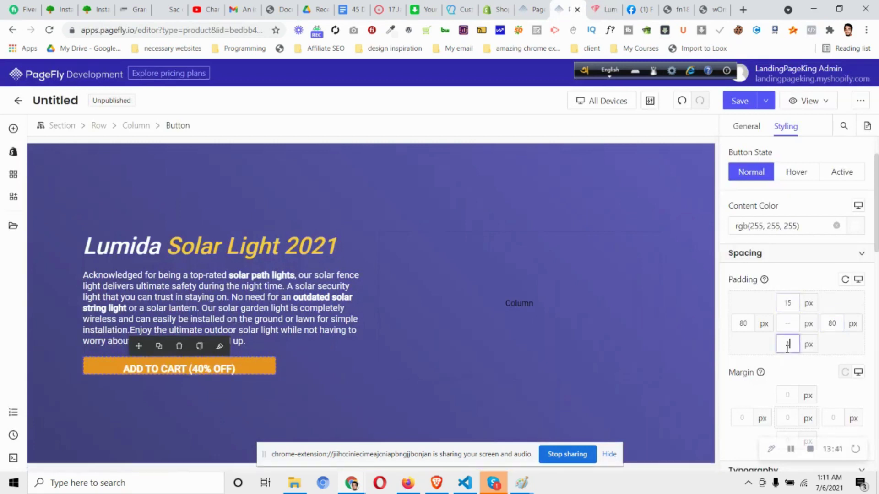
Round all corners of the add-to-cart button with a 50 px border radius and compare it with the Lumida button
{"action": "scroll", "coordinate": [797, 388], "scroll_direction": "down", "scroll_amount": 3}
{"action": "scroll", "coordinate": [797, 388], "scroll_direction": "down", "scroll_amount": 10}
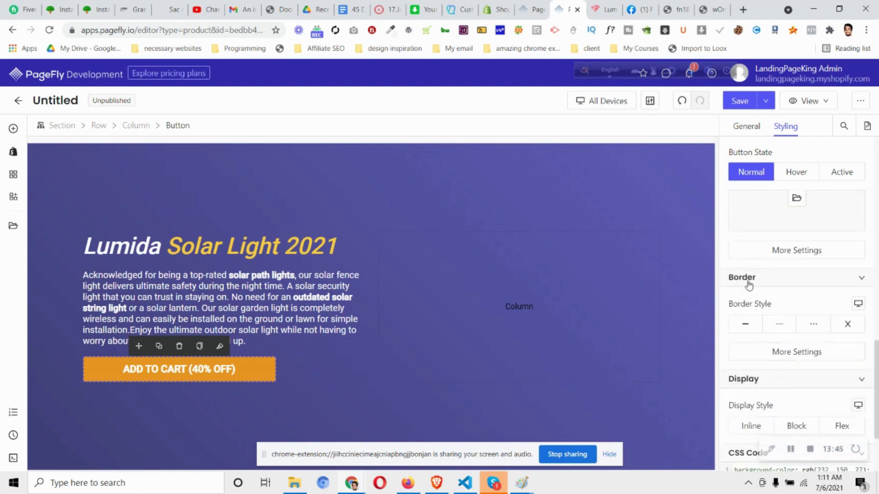
{"action": "left_click", "coordinate": [794, 349]}
{"action": "left_click", "coordinate": [651, 357]}
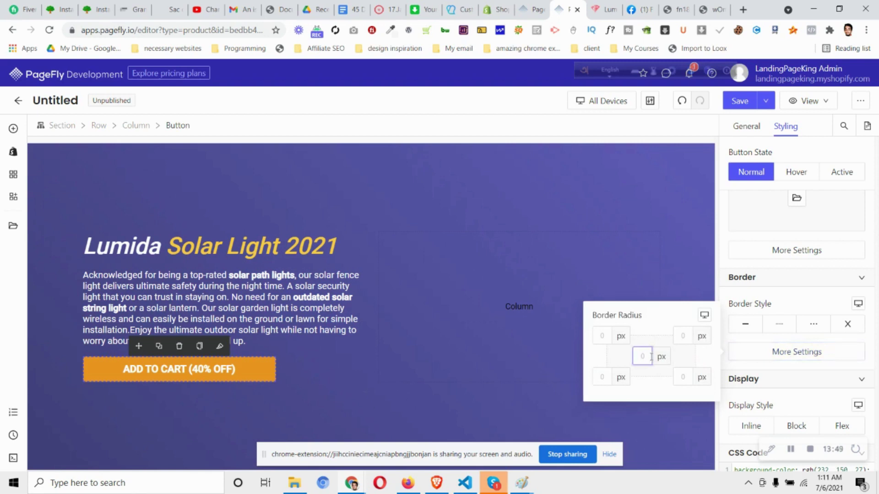
{"action": "type", "text": "50"}
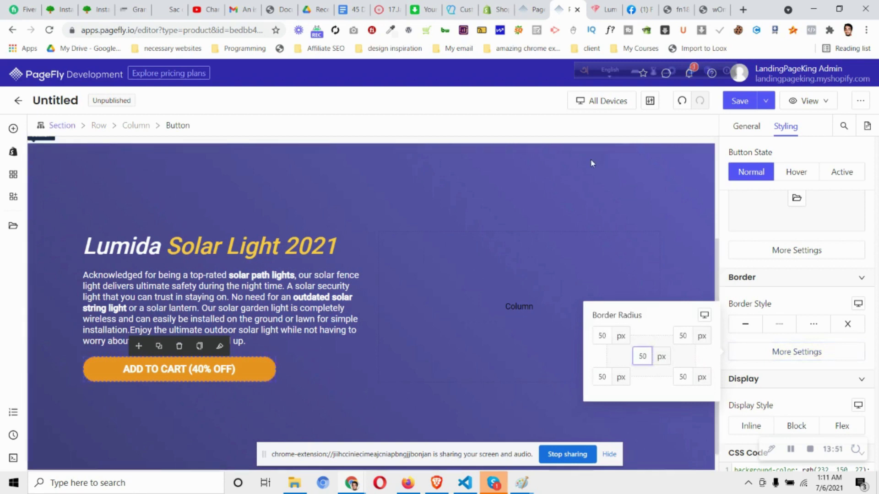
{"action": "left_click", "coordinate": [604, 9]}
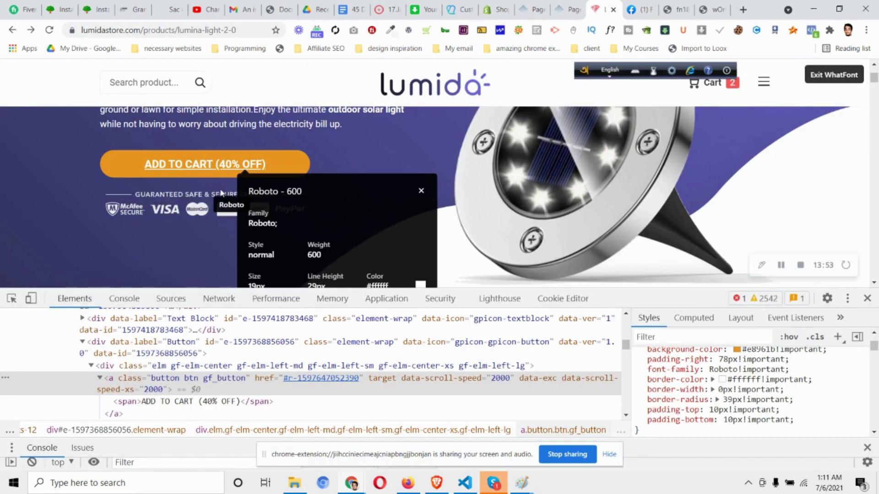
{"action": "left_click", "coordinate": [566, 10]}
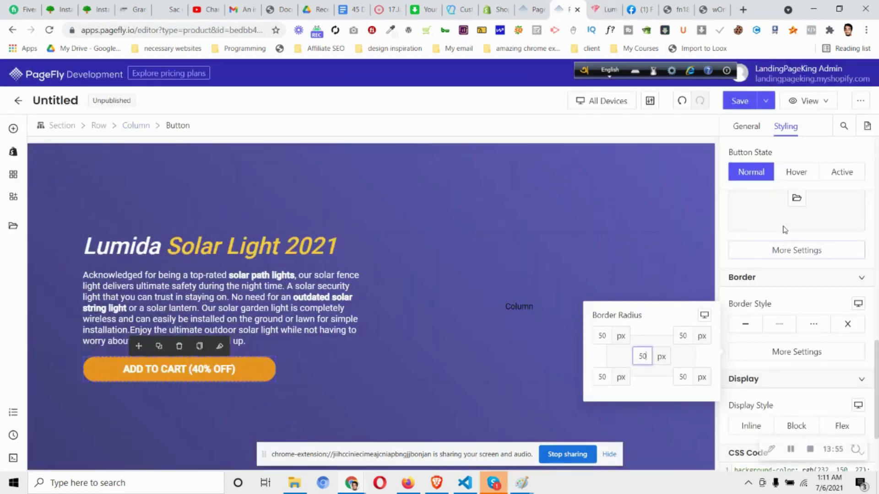
Underline the whole "ADD TO CART (40% OFF)" label of the button
{"action": "left_click", "coordinate": [747, 126]}
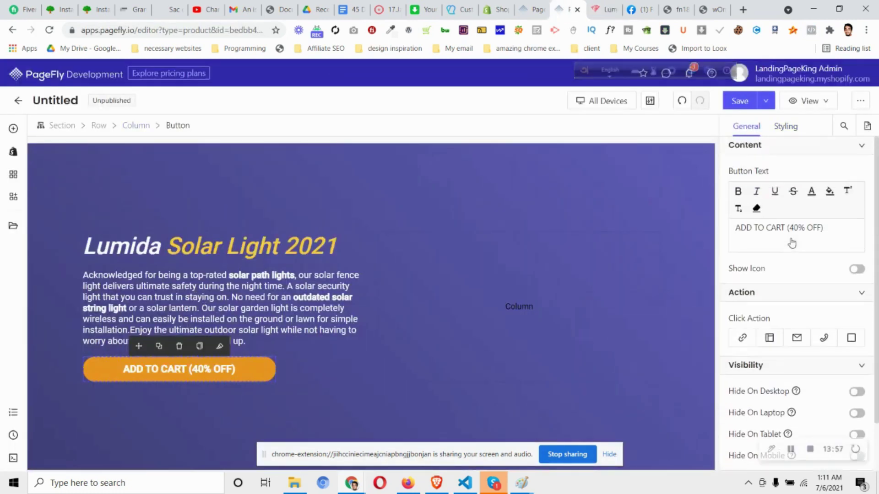
{"action": "left_click_drag", "start_coordinate": [829, 228], "coordinate": [736, 228]}
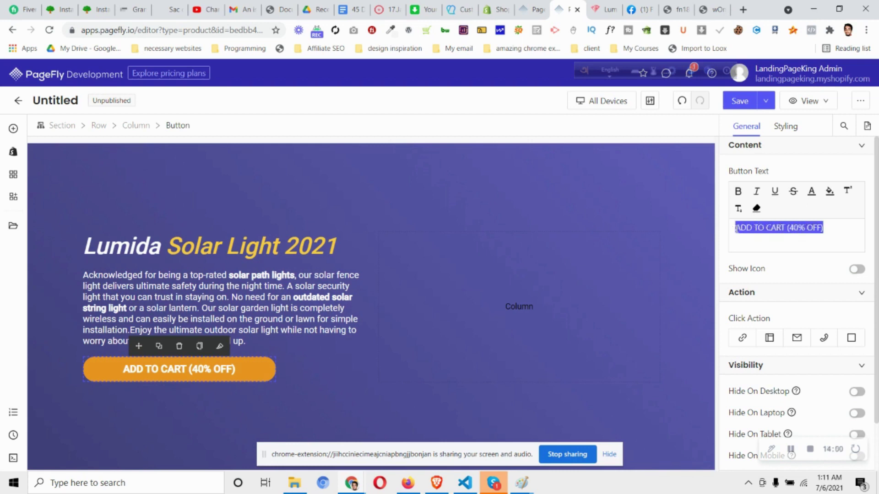
{"action": "left_click", "coordinate": [775, 192]}
Save the Guaranteed Safe & Secure Checkout badge image from the Lumida page to Downloads as download (33).png
{"action": "key", "text": "ctrl+Tab"}
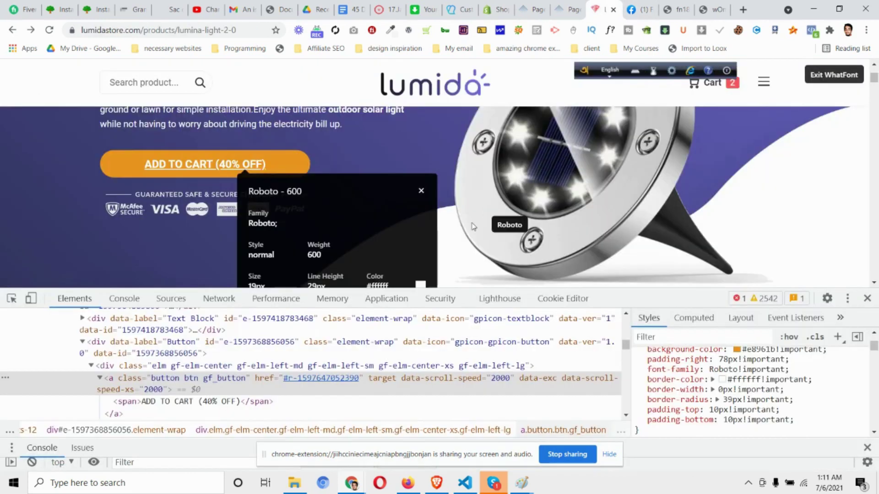
{"action": "left_click", "coordinate": [420, 192]}
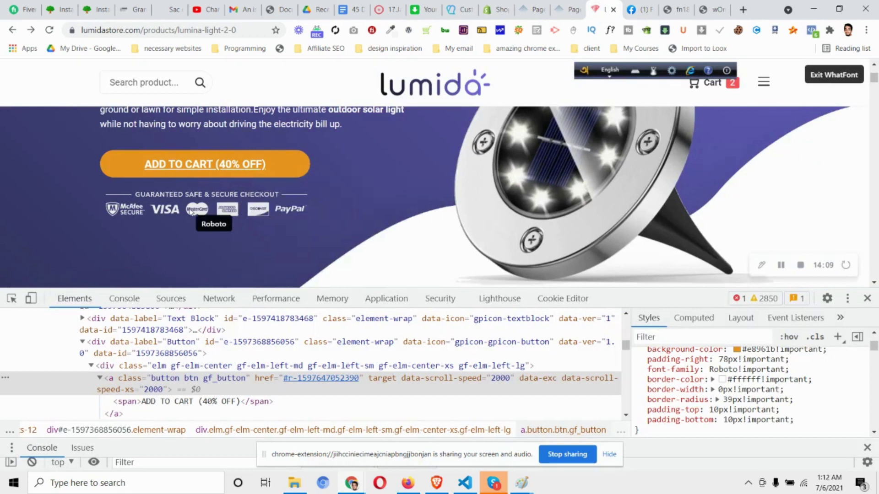
{"action": "scroll", "coordinate": [188, 209], "scroll_direction": "down", "scroll_amount": 1}
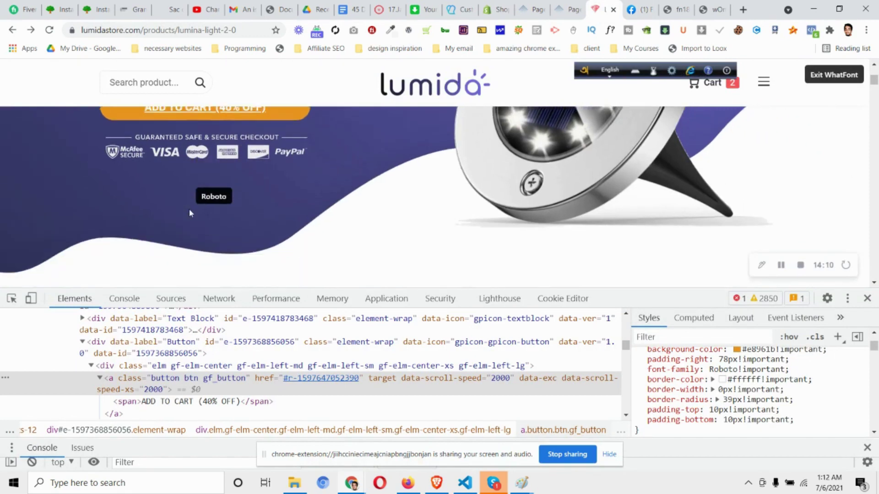
{"action": "right_click", "coordinate": [236, 148]}
{"action": "left_click", "coordinate": [274, 168]}
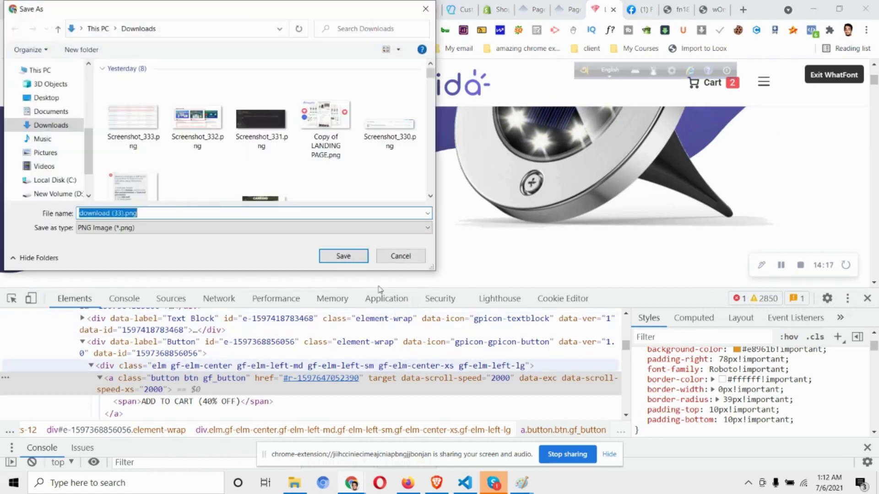
{"action": "left_click", "coordinate": [341, 255]}
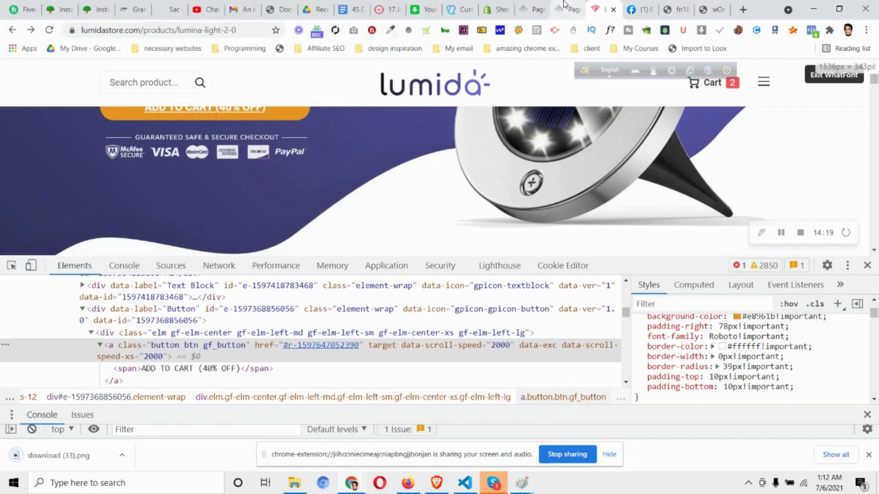
Back in PageFly, add an Image element next to the add-to-cart button in the hero's text column
{"action": "left_click", "coordinate": [568, 10]}
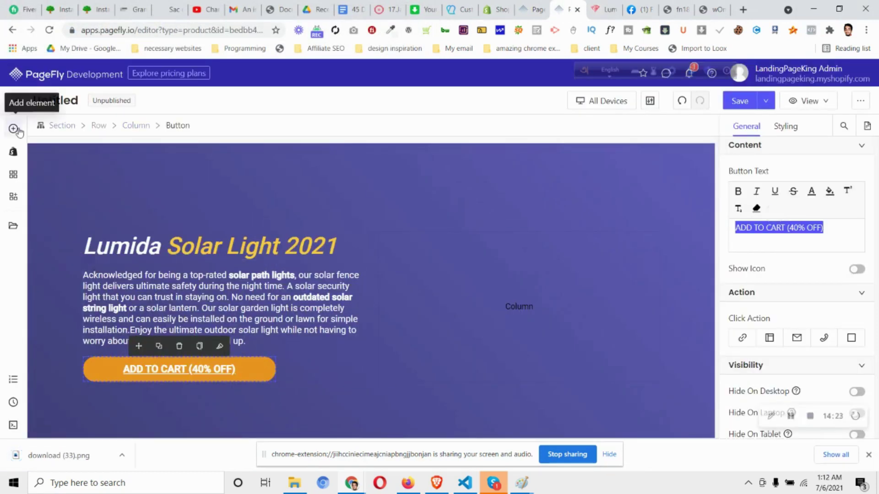
{"action": "left_click", "coordinate": [13, 129]}
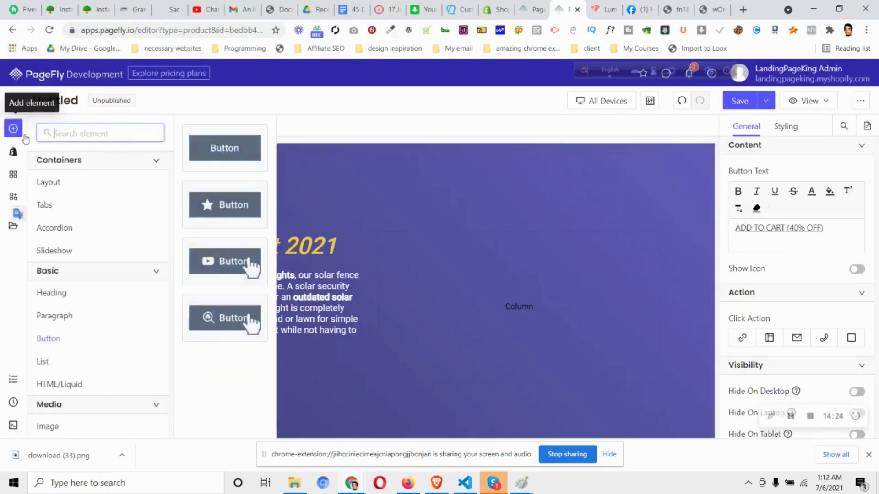
{"action": "left_click", "coordinate": [76, 427]}
{"action": "left_click_drag", "start_coordinate": [236, 147], "coordinate": [221, 380]}
{"action": "left_click_drag", "start_coordinate": [278, 341], "coordinate": [277, 385]}
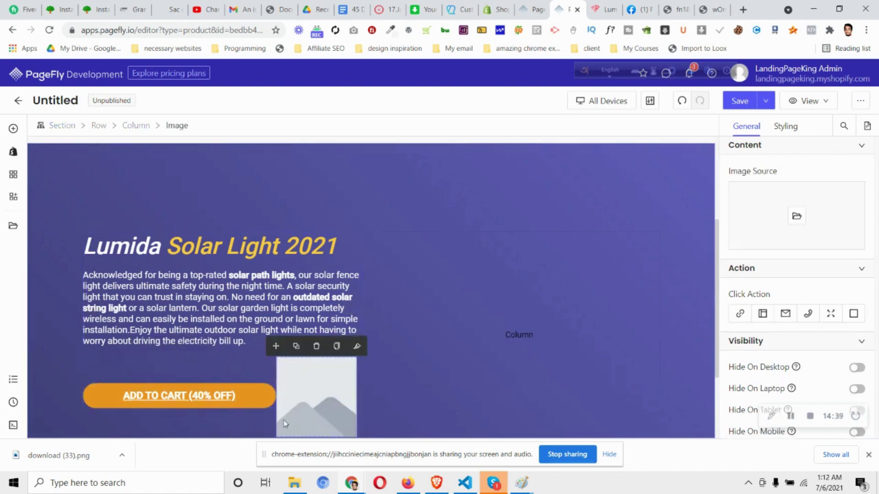
Try the Block display style on the add-to-cart button and remove it again
{"action": "left_click", "coordinate": [245, 402]}
{"action": "left_click", "coordinate": [787, 127]}
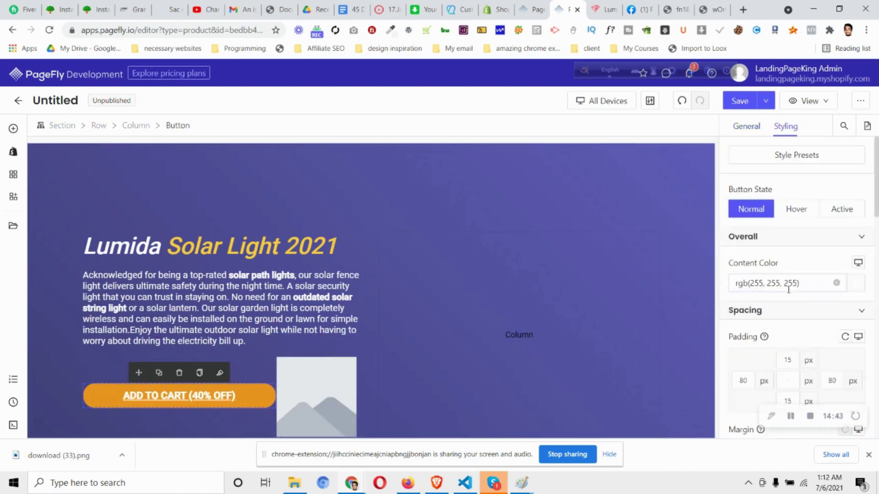
{"action": "scroll", "coordinate": [796, 302], "scroll_direction": "down", "scroll_amount": 8}
{"action": "scroll", "coordinate": [794, 315], "scroll_direction": "down", "scroll_amount": 8}
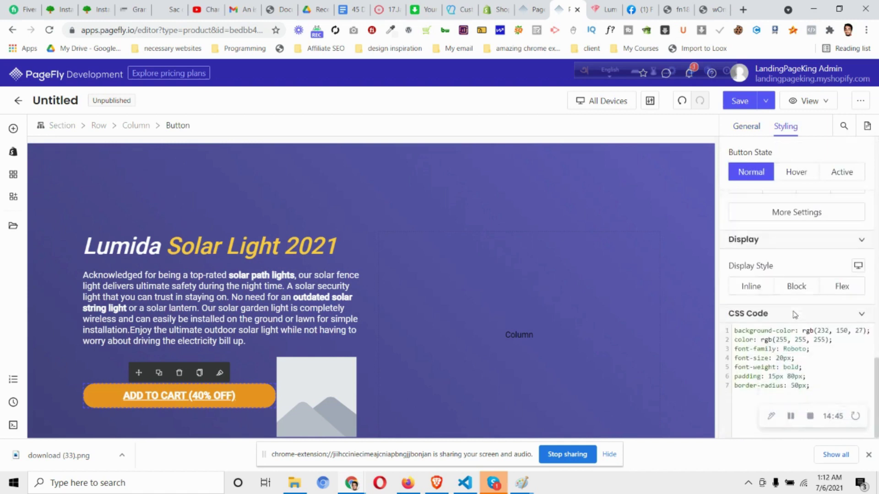
{"action": "left_click", "coordinate": [795, 287]}
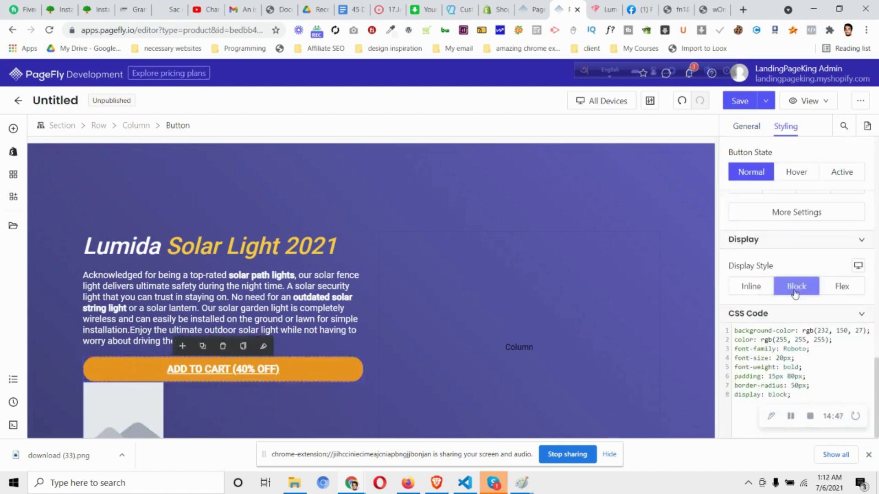
{"action": "left_click", "coordinate": [796, 293]}
Set the placeholder image's display style to Block so it sits below the add-to-cart button
{"action": "left_click", "coordinate": [331, 391]}
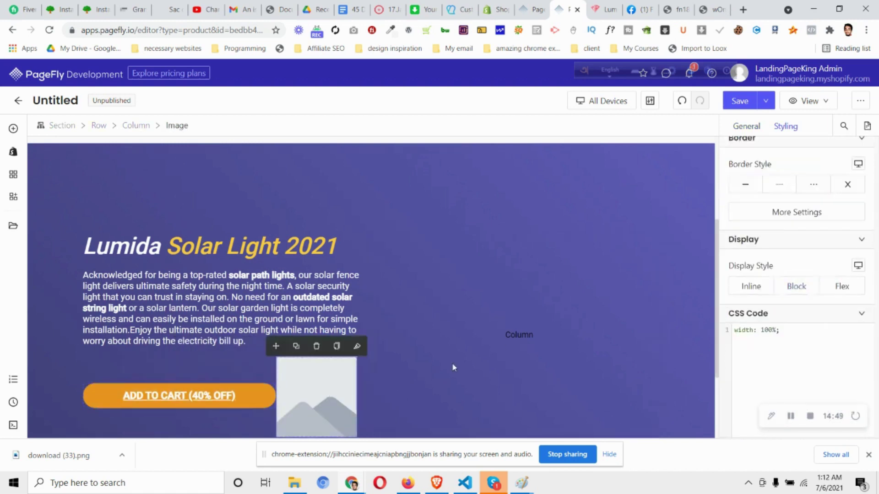
{"action": "left_click", "coordinate": [805, 291]}
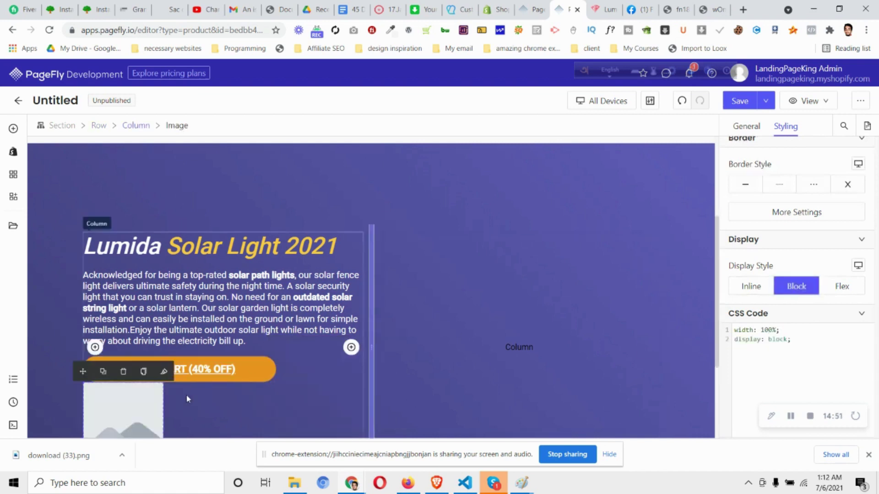
{"action": "scroll", "coordinate": [305, 358], "scroll_direction": "down", "scroll_amount": 1}
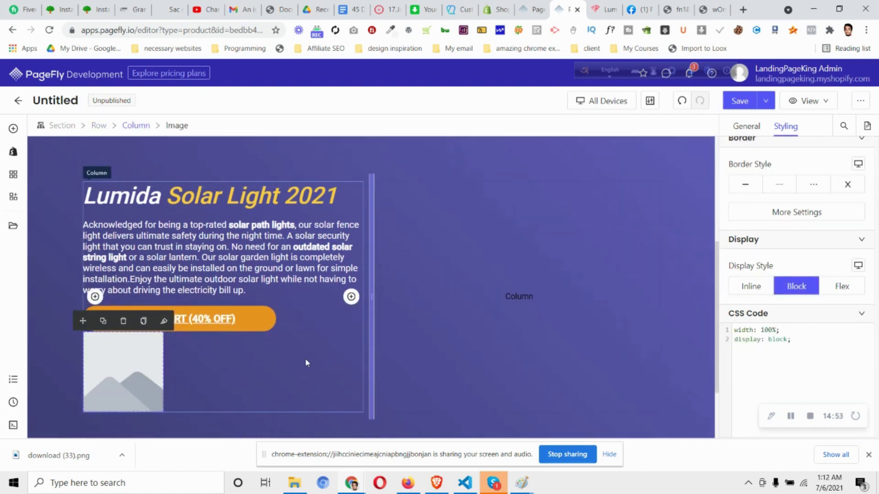
Upload download (33).png to the image manager and use it as the source of the image element
{"action": "left_click", "coordinate": [758, 132]}
{"action": "left_click", "coordinate": [797, 152]}
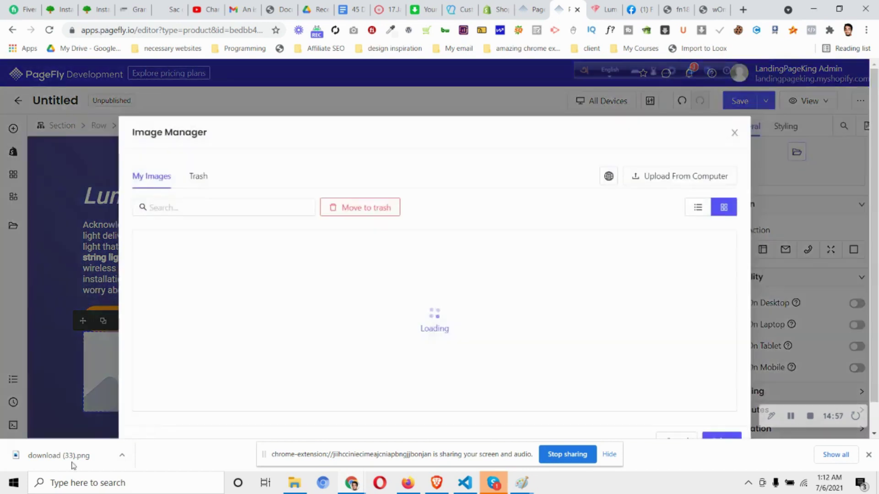
{"action": "left_click", "coordinate": [54, 467]}
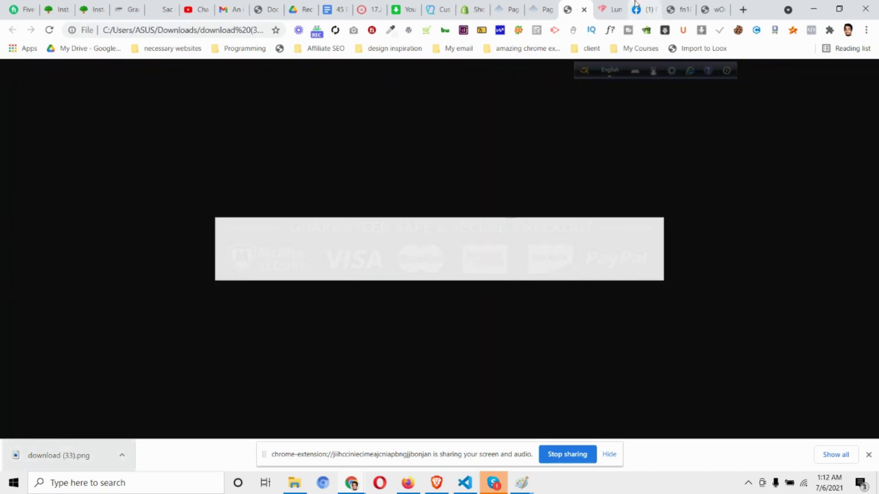
{"action": "left_click", "coordinate": [585, 10]}
{"action": "left_click", "coordinate": [664, 177]}
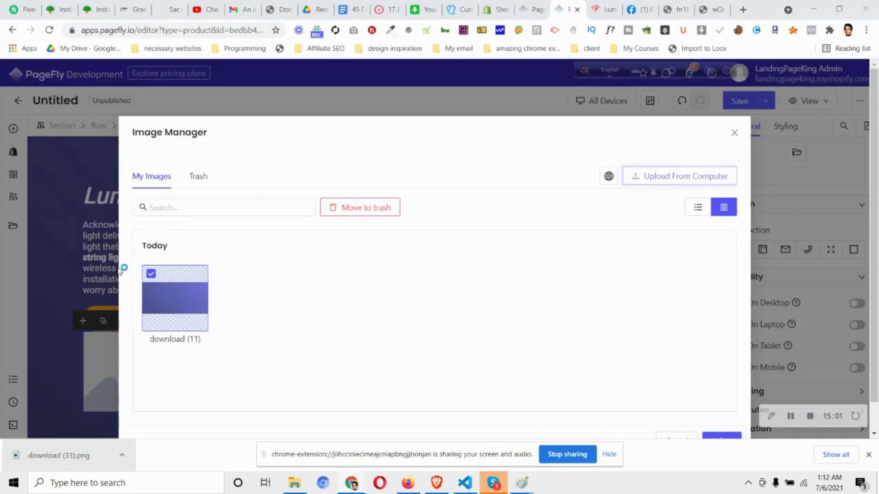
{"action": "left_click", "coordinate": [141, 153]}
{"action": "left_click", "coordinate": [344, 256]}
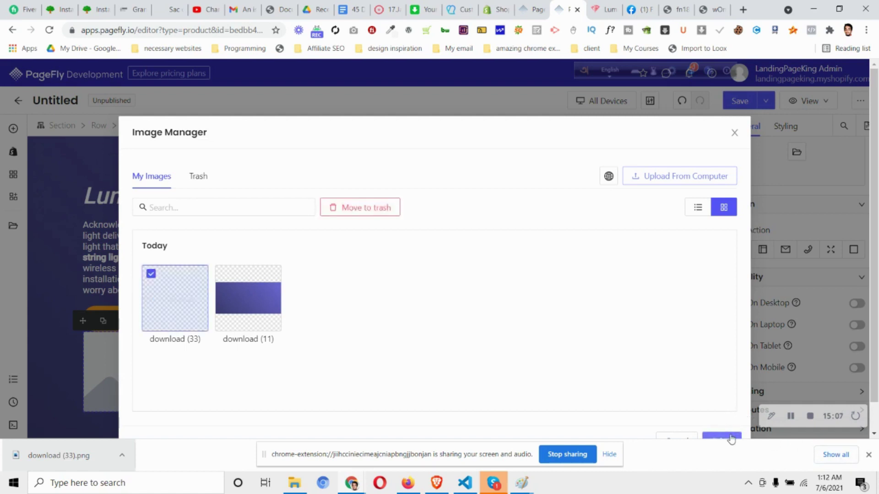
{"action": "left_click", "coordinate": [722, 438]}
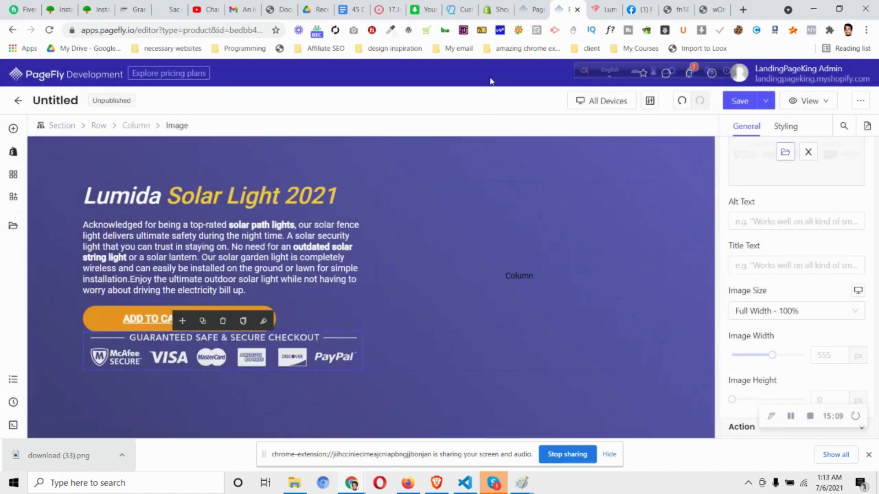
Compare with the Lumida checkout badges and set the badge image's top and bottom padding to 20 px
{"action": "left_click", "coordinate": [607, 9]}
{"action": "left_click", "coordinate": [564, 6]}
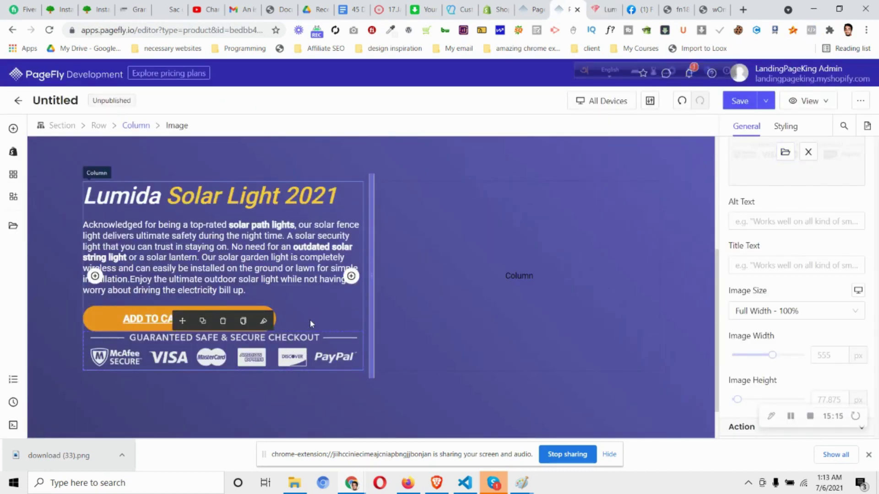
{"action": "left_click", "coordinate": [785, 126]}
{"action": "left_click", "coordinate": [788, 225]}
{"action": "type", "text": "13"}
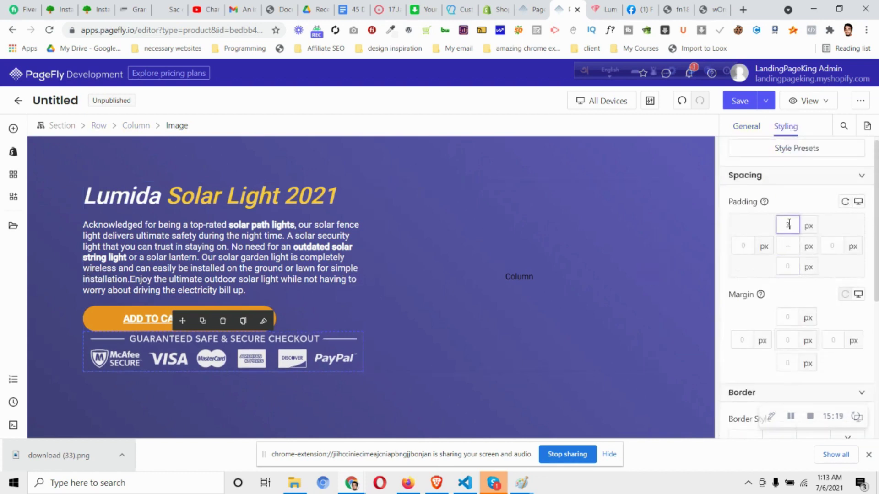
{"action": "key", "text": "BackSpace"}
{"action": "key", "text": "BackSpace"}
{"action": "type", "text": "20"}
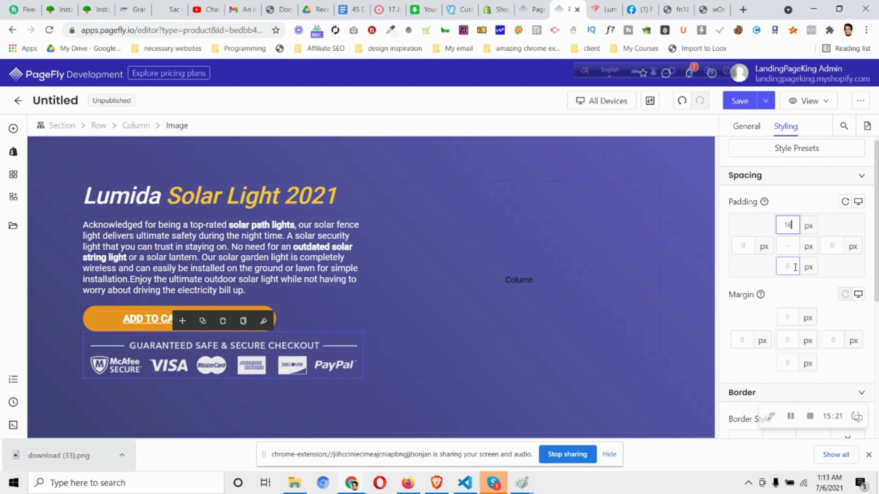
{"action": "left_click", "coordinate": [793, 266]}
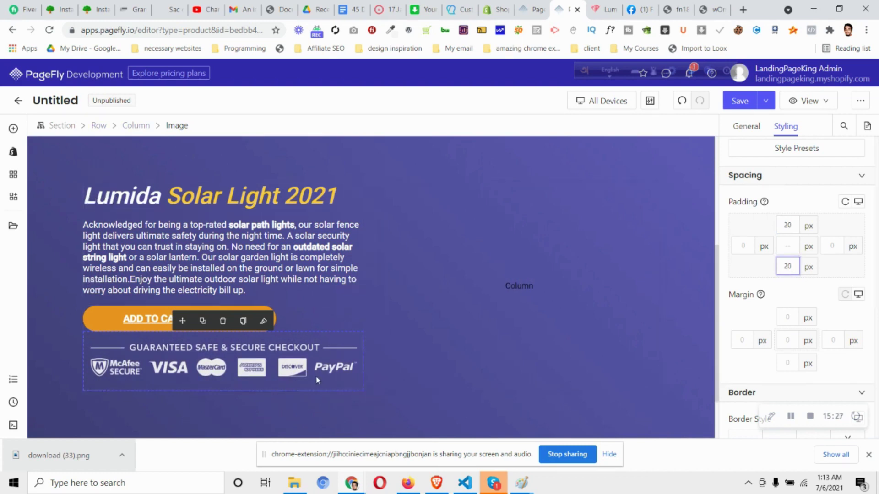
Check the size and placement of the checkout badges under the button on the Lumida page
{"action": "left_click", "coordinate": [604, 9]}
{"action": "scroll", "coordinate": [279, 158], "scroll_direction": "up", "scroll_amount": 2}
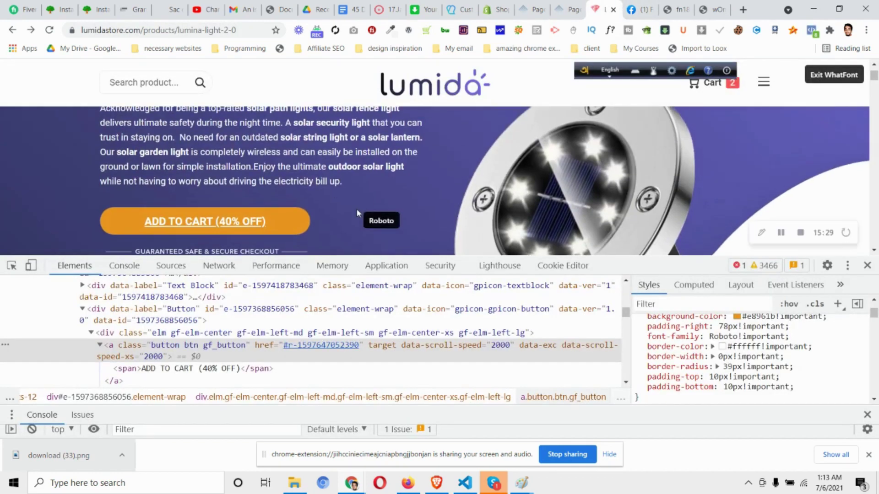
{"action": "scroll", "coordinate": [356, 208], "scroll_direction": "down", "scroll_amount": 1}
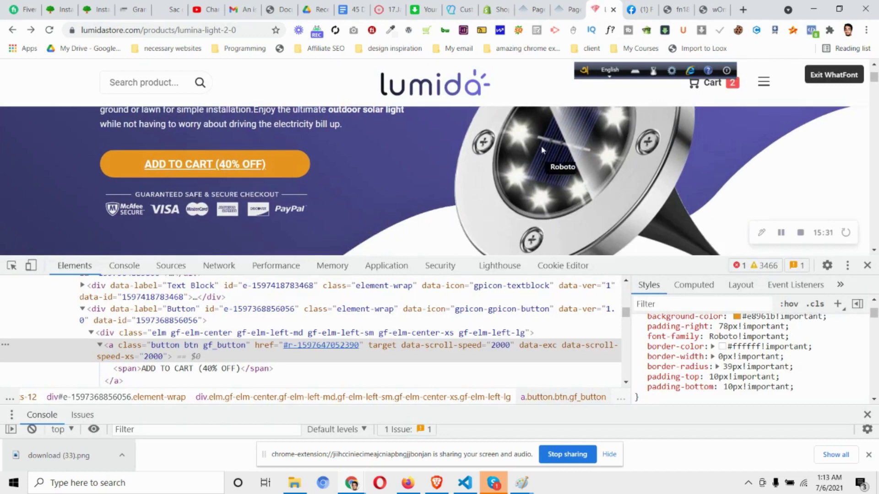
{"action": "left_click", "coordinate": [569, 9]}
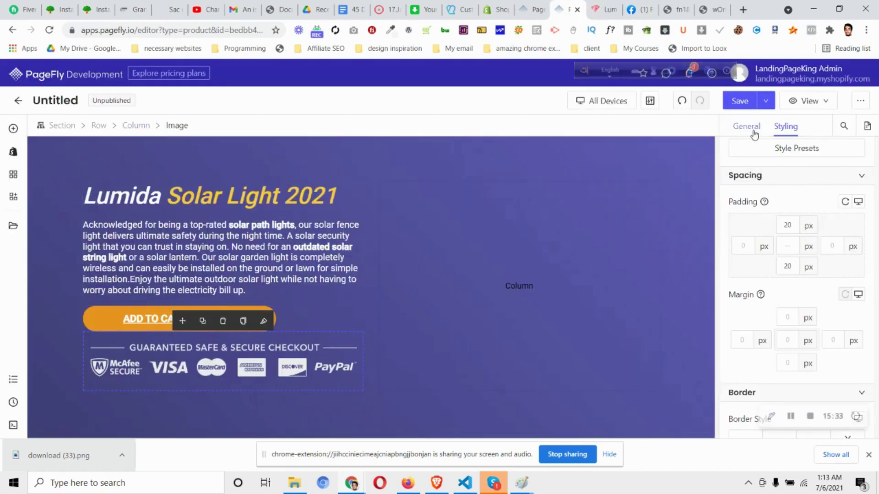
Set the checkout badge image's width to 390 px
{"action": "left_click", "coordinate": [754, 133]}
{"action": "scroll", "coordinate": [811, 255], "scroll_direction": "down", "scroll_amount": 3}
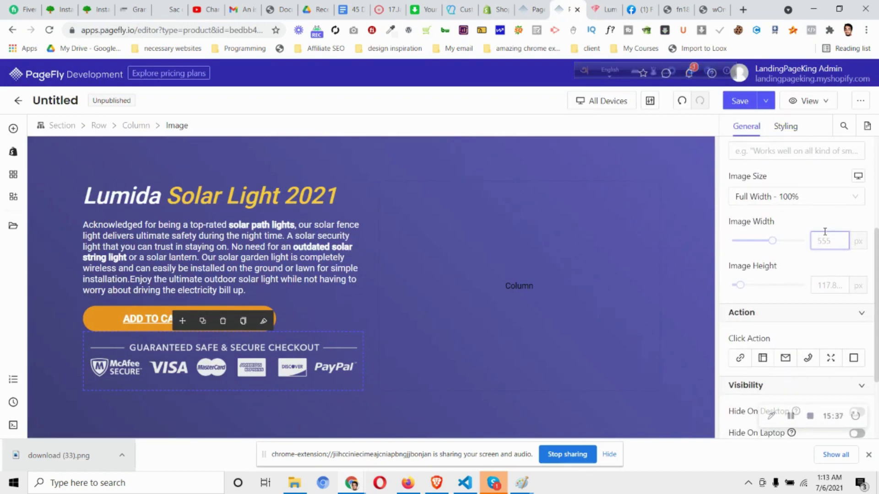
{"action": "type", "text": "400"}
{"action": "key", "text": "Down"}
{"action": "key", "text": "Down"}
{"action": "key", "text": "Down"}
{"action": "key", "text": "Down"}
{"action": "key", "text": "Down"}
{"action": "key", "text": "Down"}
{"action": "key", "text": "Down"}
{"action": "key", "text": "Down"}
{"action": "key", "text": "Down"}
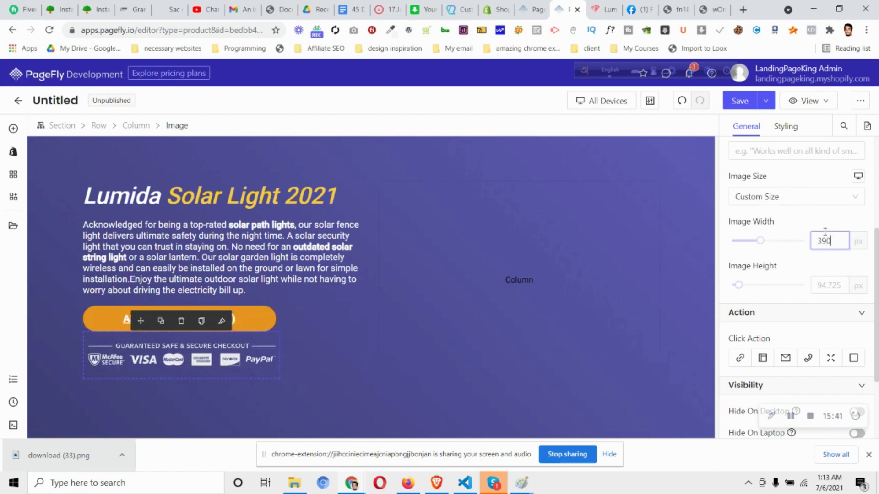
{"action": "key", "text": "Up"}
{"action": "key", "text": "Up"}
{"action": "key", "text": "Down"}
{"action": "key", "text": "Down"}
Compare the checkout badges and hero layout with the Lumida page, and examine its product image beside the text
{"action": "left_click", "coordinate": [605, 10]}
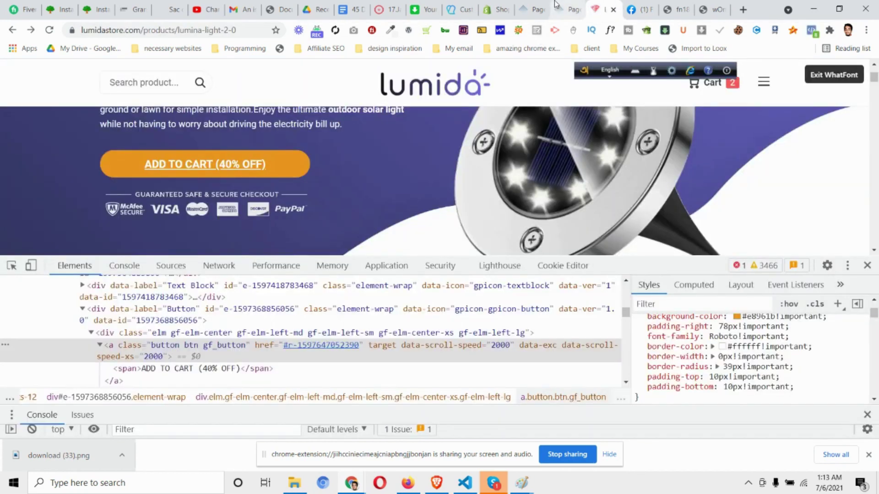
{"action": "left_click", "coordinate": [568, 9]}
{"action": "left_click", "coordinate": [441, 330]}
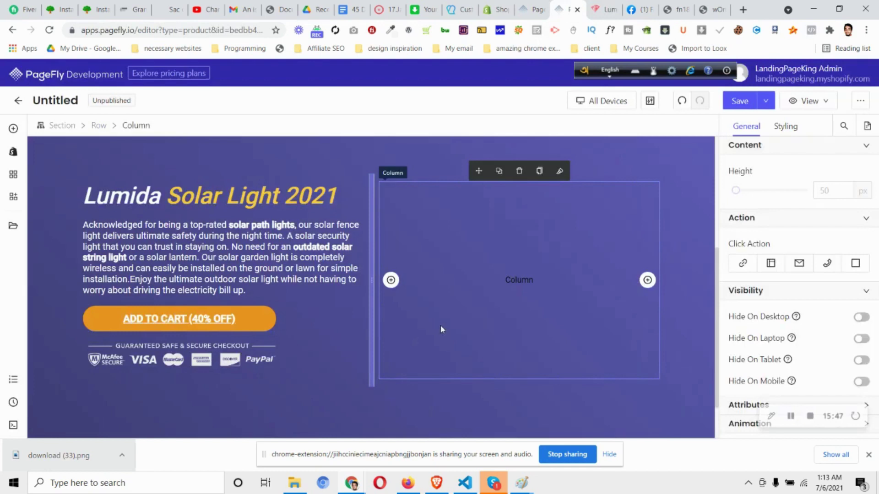
{"action": "left_click", "coordinate": [255, 279]}
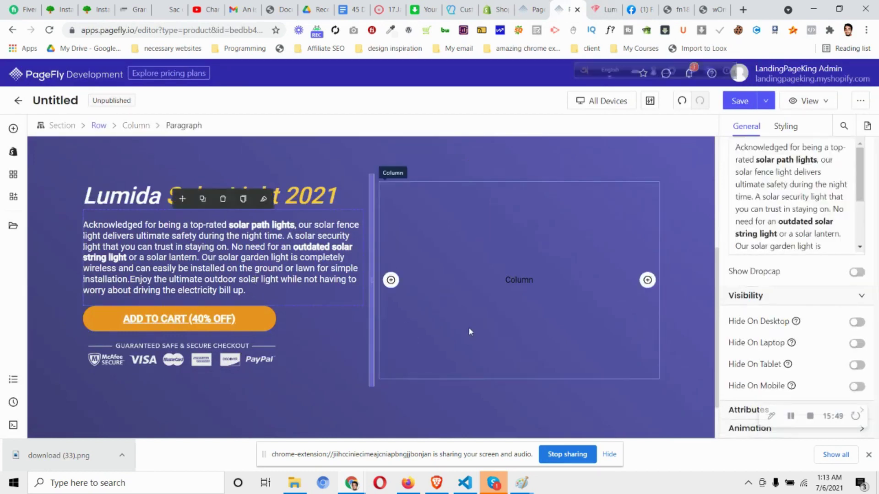
{"action": "left_click", "coordinate": [172, 151]}
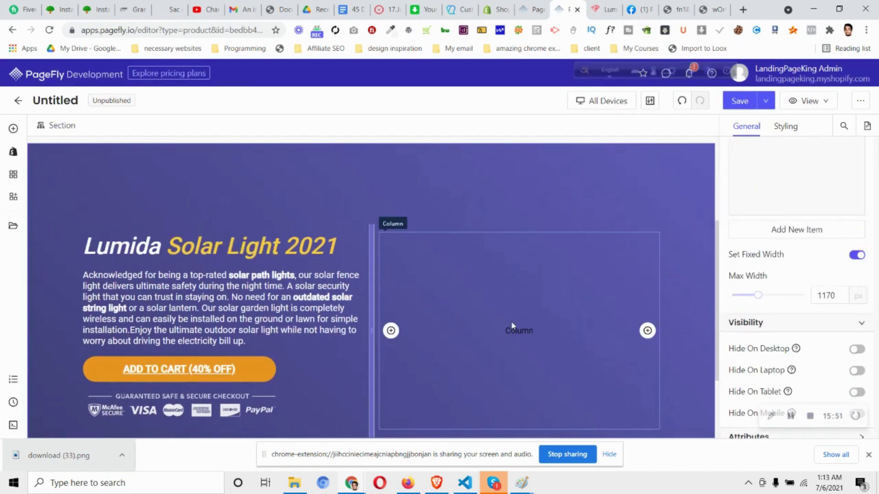
{"action": "left_click", "coordinate": [602, 9]}
{"action": "scroll", "coordinate": [530, 183], "scroll_direction": "up", "scroll_amount": 3}
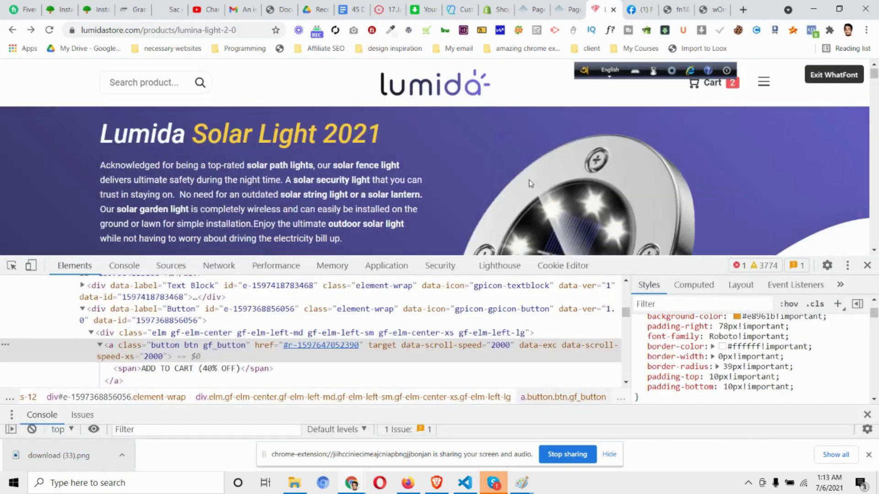
{"action": "scroll", "coordinate": [530, 182], "scroll_direction": "up", "scroll_amount": 2}
{"action": "scroll", "coordinate": [597, 126], "scroll_direction": "down", "scroll_amount": 3}
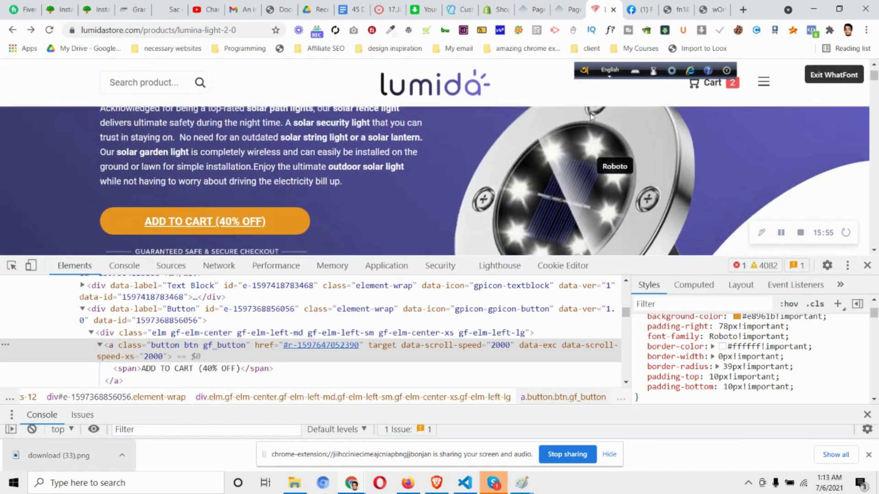
{"action": "key", "text": "ctrl+Page_Up"}
Add an Image element to the empty column beside the hero text
{"action": "scroll", "coordinate": [165, 229], "scroll_direction": "up", "scroll_amount": 3}
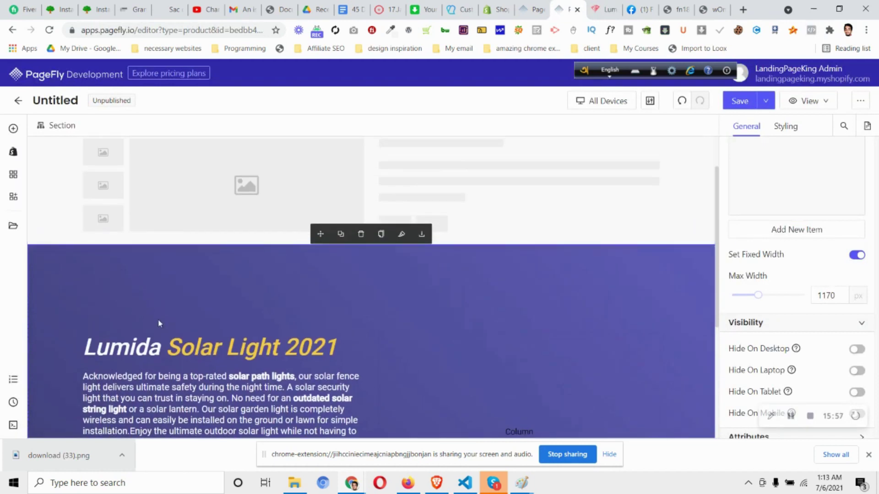
{"action": "scroll", "coordinate": [159, 324], "scroll_direction": "down", "scroll_amount": 1}
{"action": "left_click", "coordinate": [13, 128]}
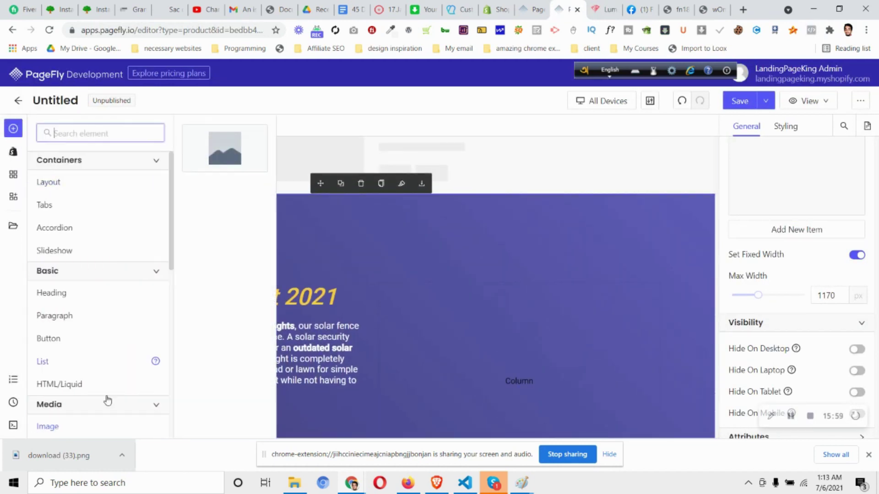
{"action": "left_click_drag", "start_coordinate": [107, 431], "coordinate": [489, 326]}
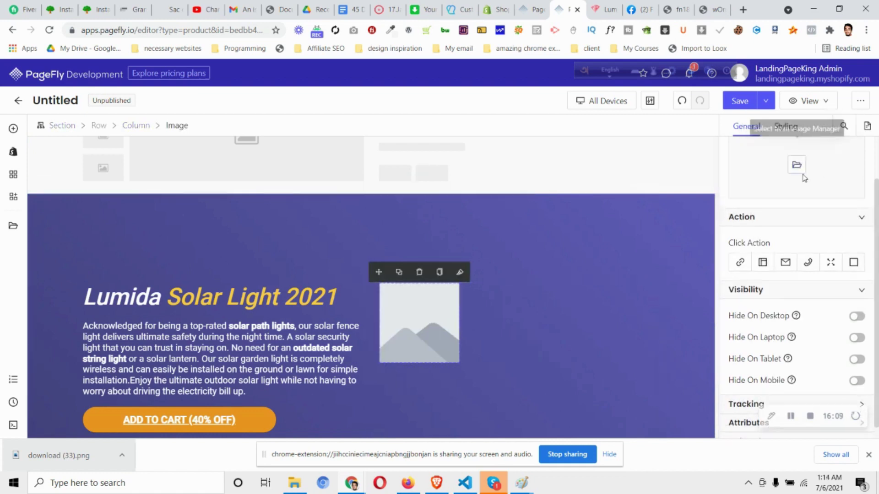
Upload newimage_1024x1024.jpg to the image manager and use it as the new image element's source
{"action": "left_click", "coordinate": [796, 210]}
{"action": "left_click", "coordinate": [691, 177]}
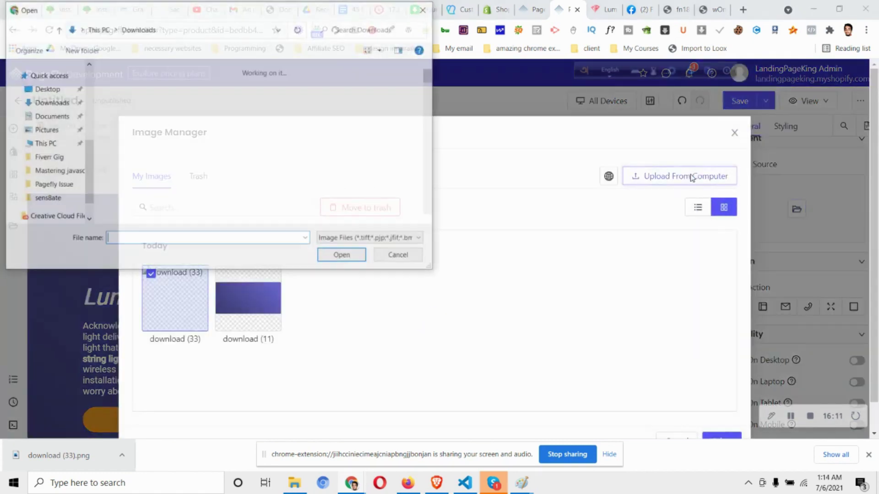
{"action": "left_click", "coordinate": [325, 110]}
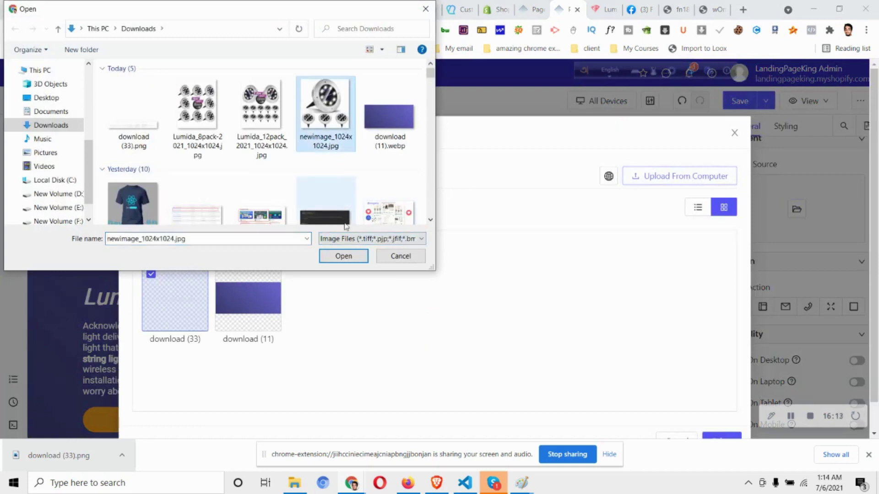
{"action": "left_click", "coordinate": [344, 256]}
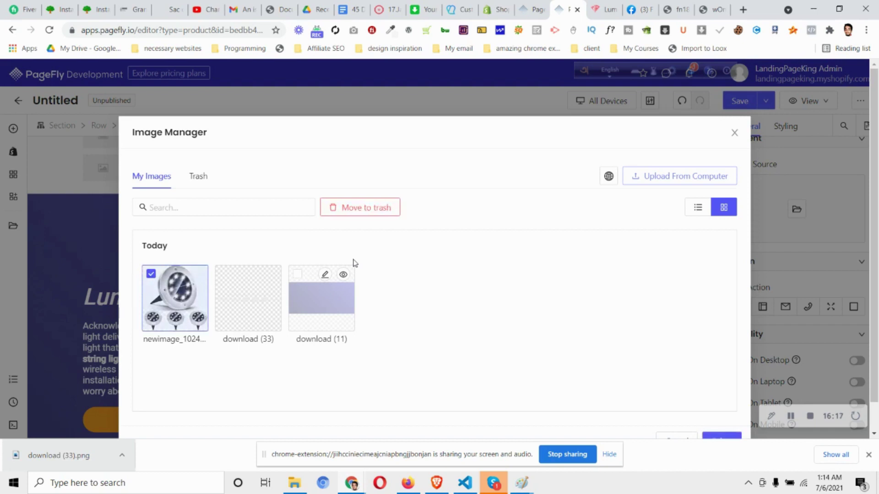
{"action": "left_click", "coordinate": [732, 438]}
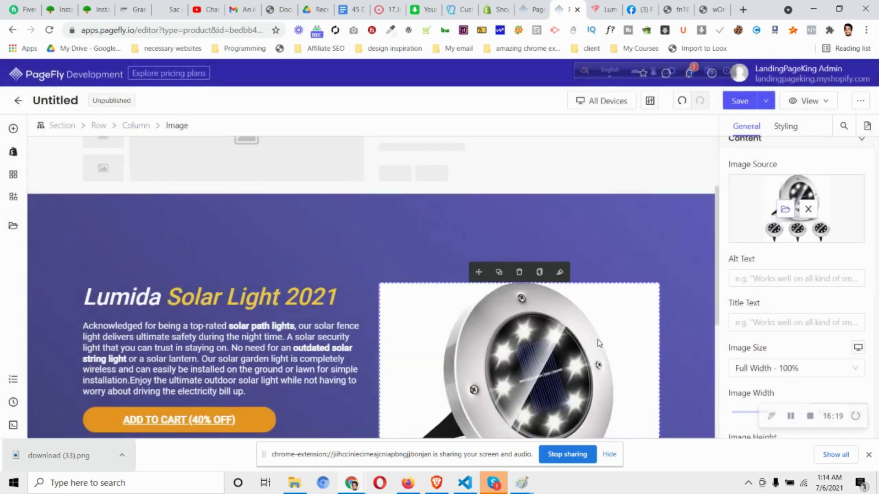
{"action": "scroll", "coordinate": [599, 342], "scroll_direction": "down", "scroll_amount": 2}
{"action": "scroll", "coordinate": [598, 334], "scroll_direction": "up", "scroll_amount": 2}
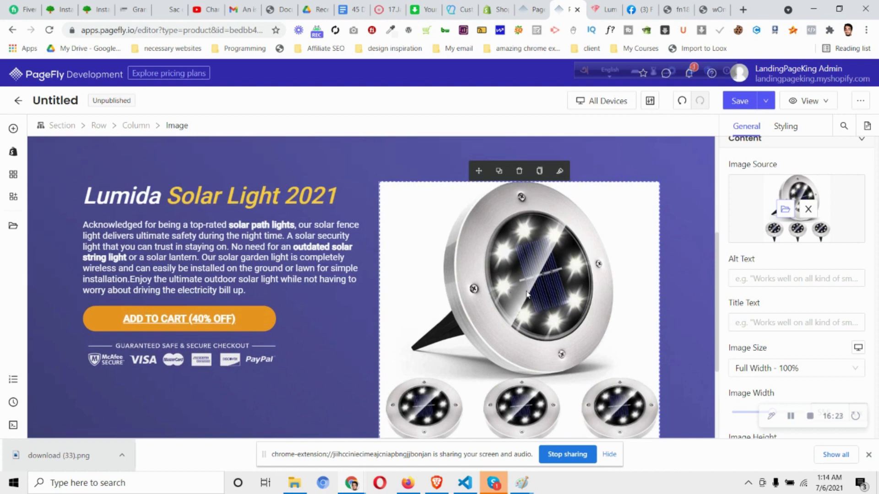
{"action": "scroll", "coordinate": [518, 293], "scroll_direction": "down", "scroll_amount": 1}
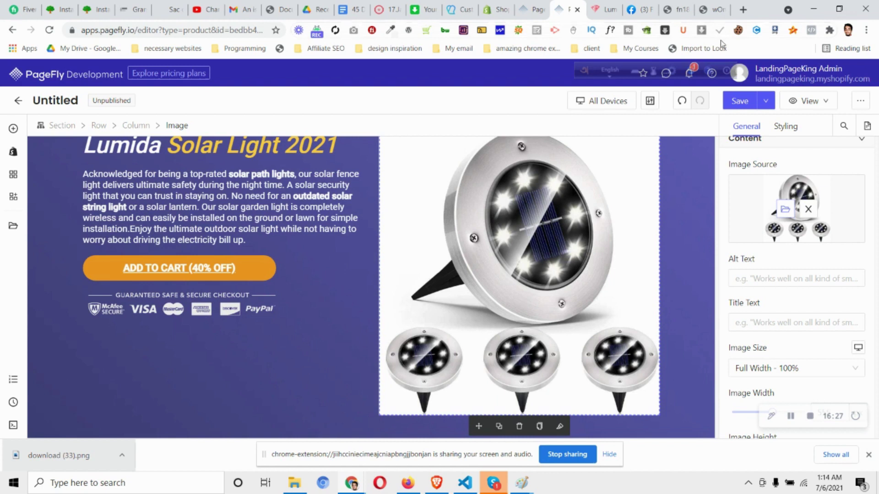
Open remove.bg, remove the background of newimage_1024x1024.jpg and download the preview-size result
{"action": "left_click", "coordinate": [722, 3]}
{"action": "left_click", "coordinate": [237, 31]}
{"action": "type", "text": "remove.bg"}
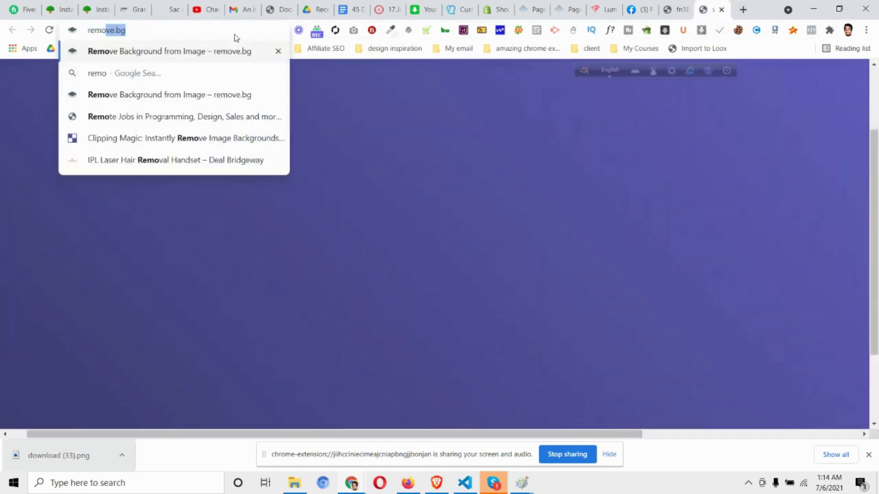
{"action": "key", "text": "Return"}
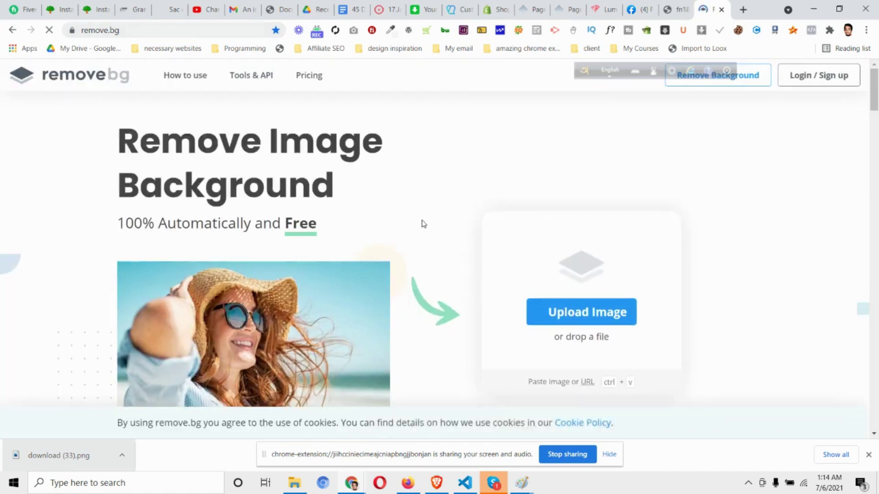
{"action": "left_click", "coordinate": [612, 319]}
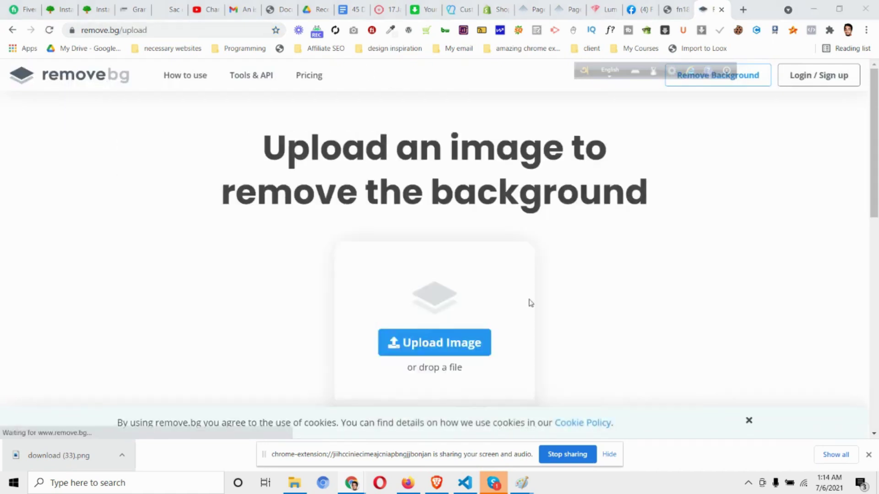
{"action": "left_click", "coordinate": [336, 120]}
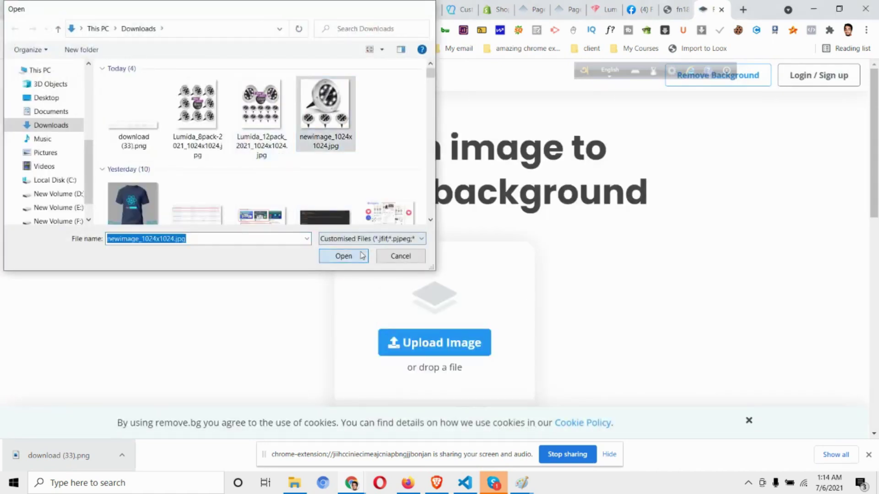
{"action": "left_click", "coordinate": [361, 256]}
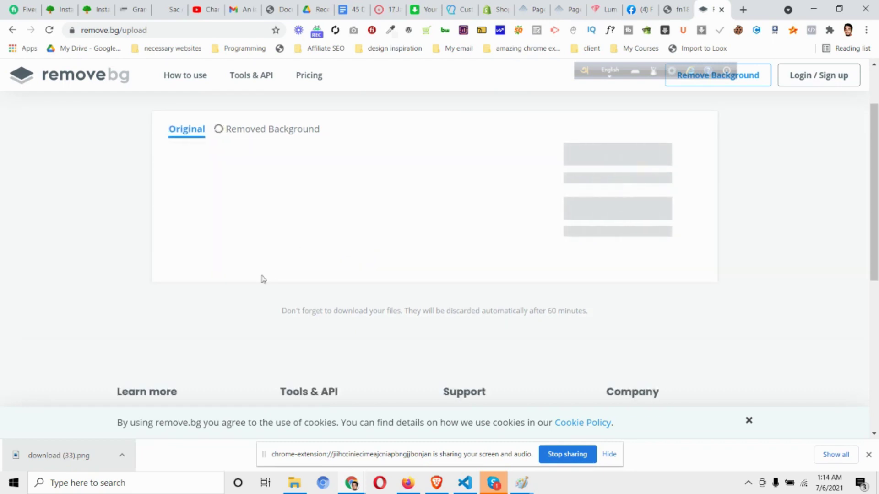
{"action": "left_click", "coordinate": [647, 203]}
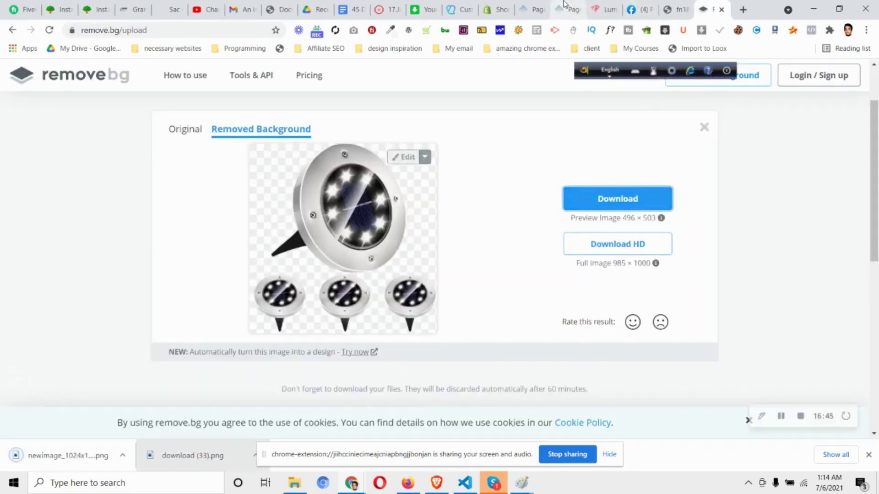
Back in PageFly, upload newimage_1024x1024-removebg-preview.png and use it as the product image's source
{"action": "left_click", "coordinate": [566, 9]}
{"action": "left_click", "coordinate": [798, 210]}
{"action": "left_click", "coordinate": [687, 177]}
{"action": "left_click", "coordinate": [145, 110]}
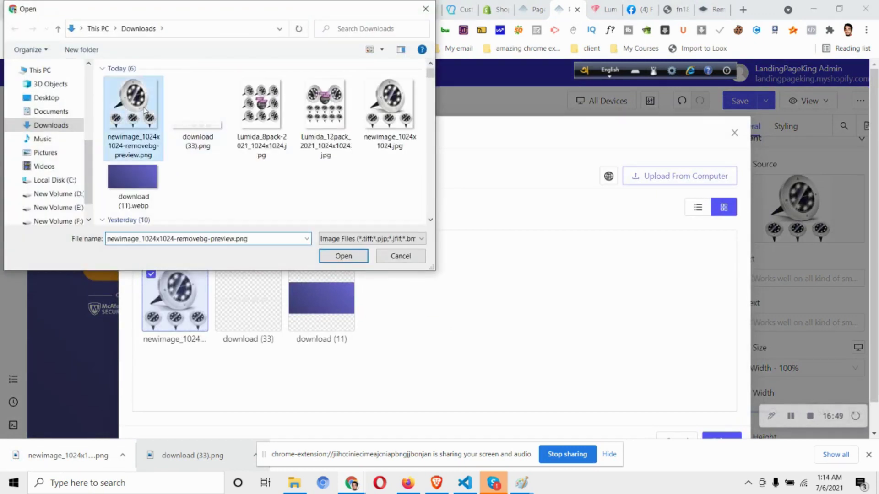
{"action": "left_click", "coordinate": [354, 259]}
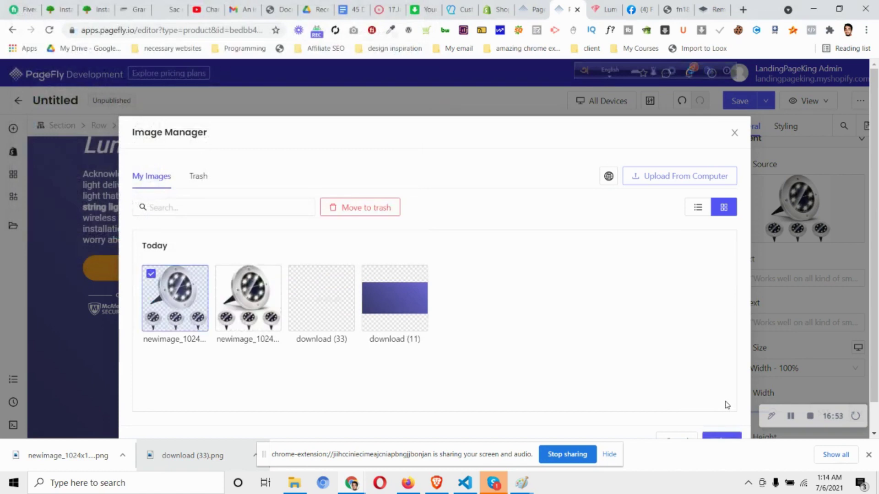
{"action": "left_click", "coordinate": [729, 441]}
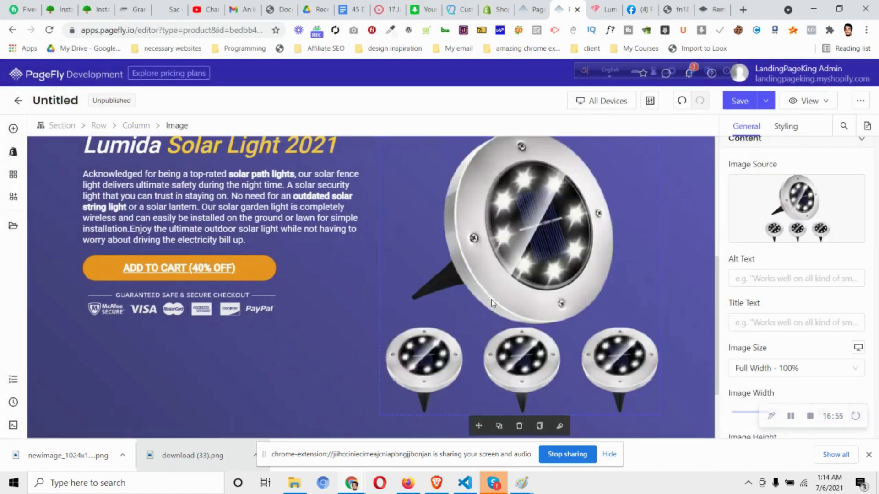
Switch the product image from full width to a custom width of 400 px
{"action": "scroll", "coordinate": [543, 267], "scroll_direction": "down", "scroll_amount": 2}
{"action": "left_click", "coordinate": [778, 367]}
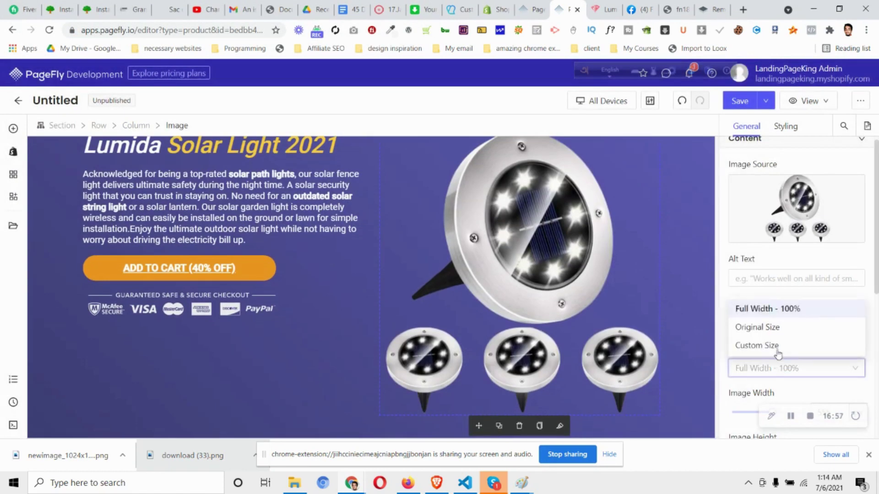
{"action": "left_click", "coordinate": [774, 328]}
{"action": "scroll", "coordinate": [779, 312], "scroll_direction": "down", "scroll_amount": 3}
{"action": "left_click", "coordinate": [838, 303]}
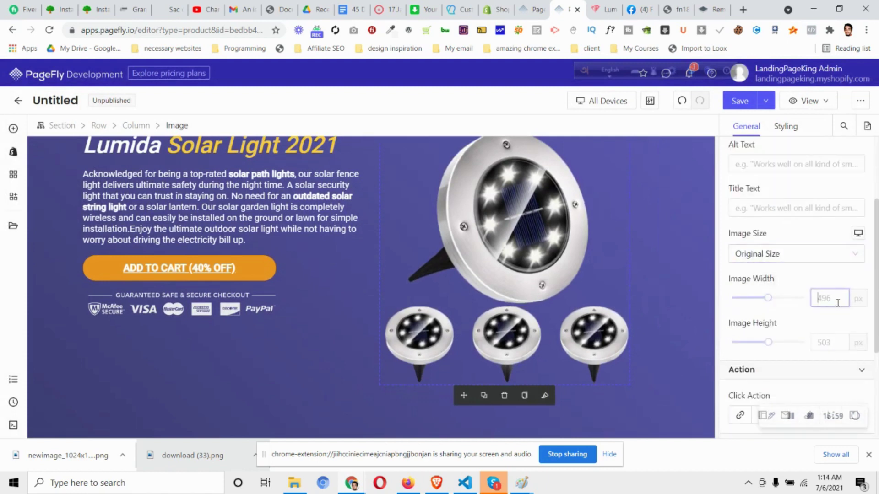
{"action": "type", "text": "400"}
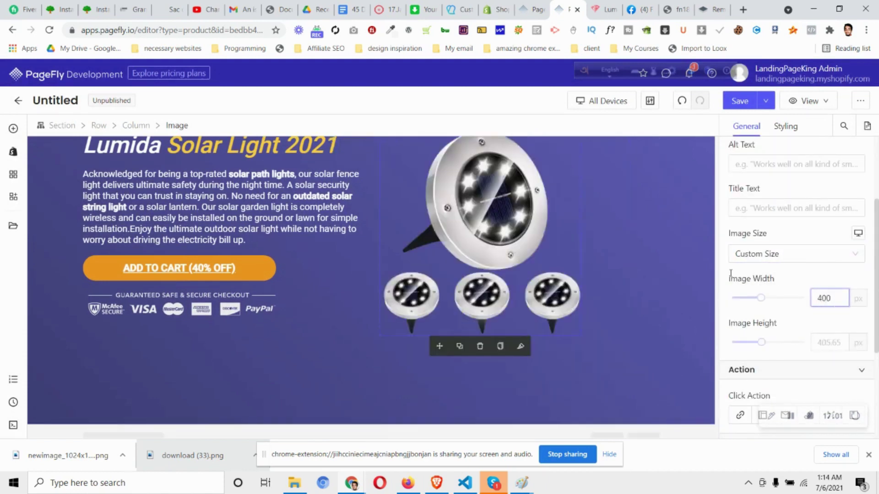
{"action": "scroll", "coordinate": [550, 265], "scroll_direction": "up", "scroll_amount": 2}
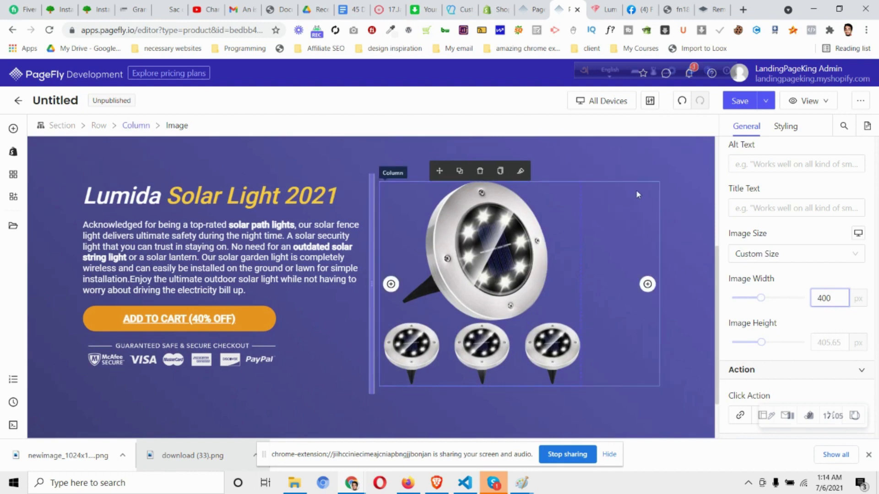
Set the product image column's text alignment to center so the image sits in the middle of the column
{"action": "left_click", "coordinate": [633, 210]}
{"action": "left_click", "coordinate": [783, 135]}
{"action": "scroll", "coordinate": [804, 287], "scroll_direction": "down", "scroll_amount": 4}
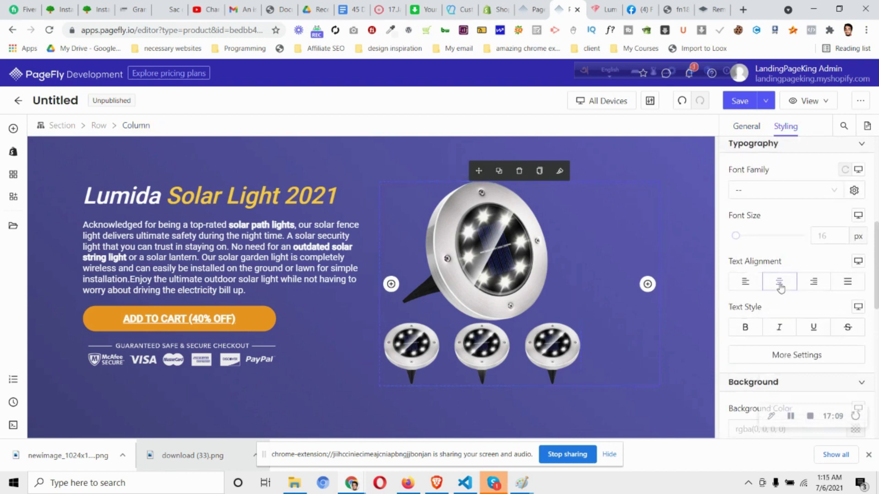
{"action": "left_click", "coordinate": [779, 282]}
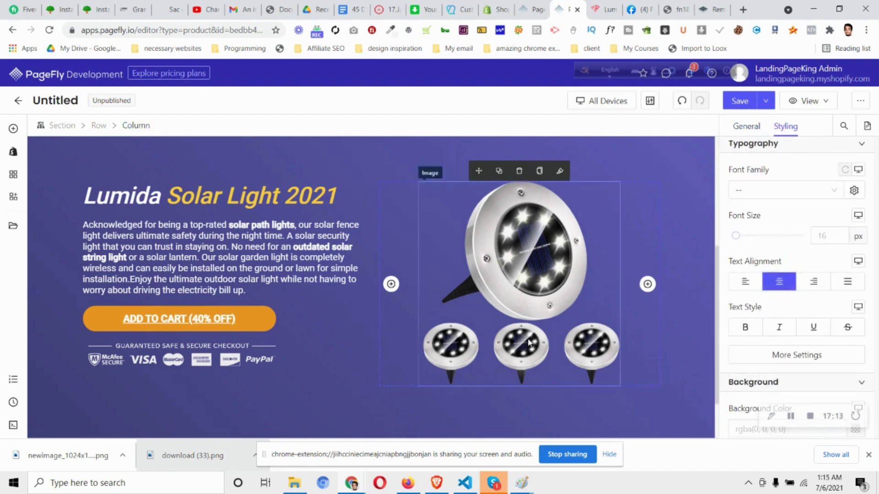
{"action": "scroll", "coordinate": [528, 342], "scroll_direction": "down", "scroll_amount": 1}
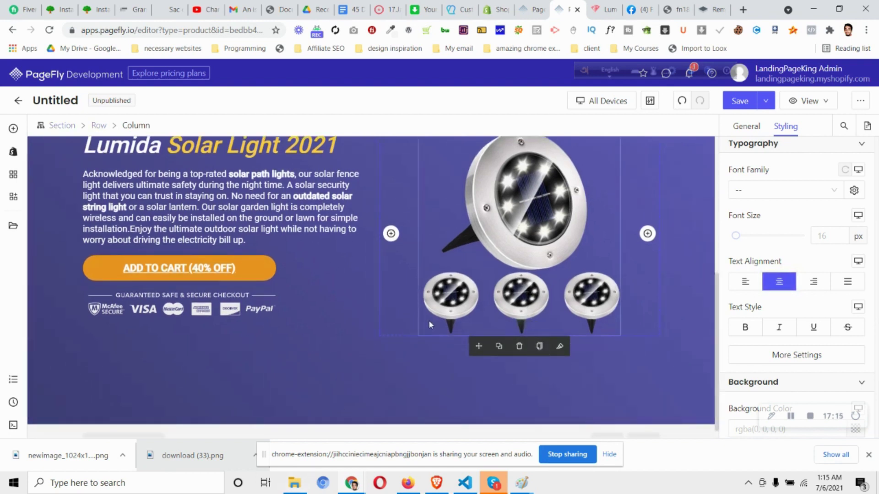
Compare the finished hero section with the one on the Lumida page
{"action": "scroll", "coordinate": [254, 224], "scroll_direction": "up", "scroll_amount": 2}
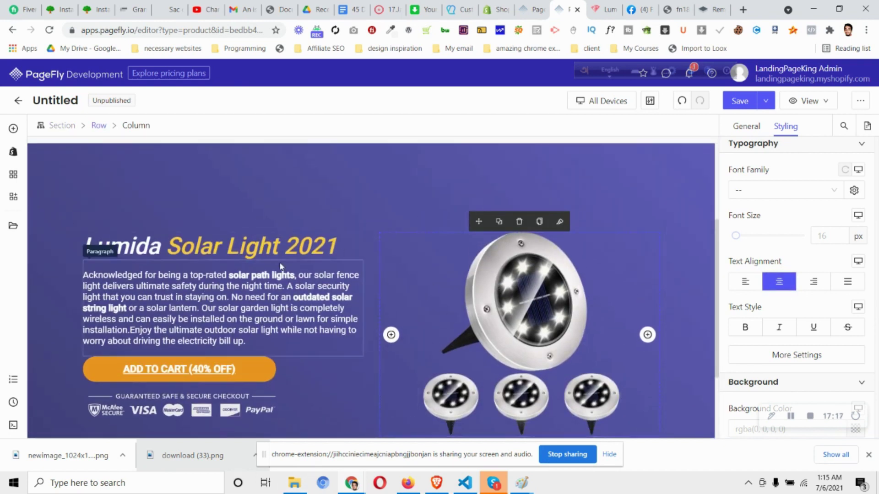
{"action": "left_click", "coordinate": [595, 9]}
{"action": "scroll", "coordinate": [396, 149], "scroll_direction": "up", "scroll_amount": 3}
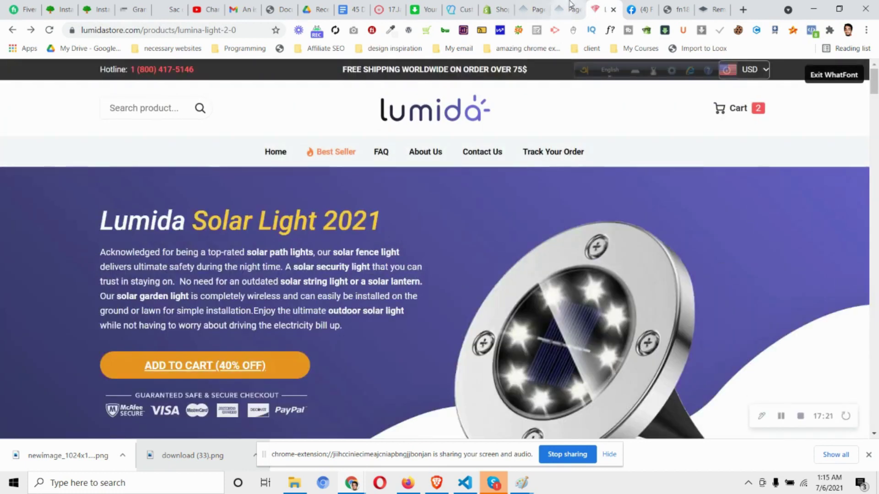
Back in PageFly, set the content position of the hero section's row to Center center
{"action": "left_click", "coordinate": [568, 10]}
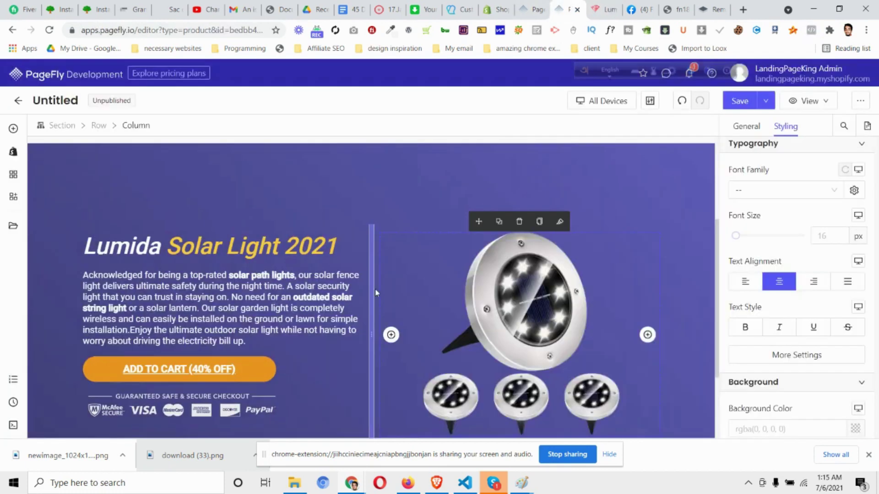
{"action": "scroll", "coordinate": [475, 290], "scroll_direction": "down", "scroll_amount": 1}
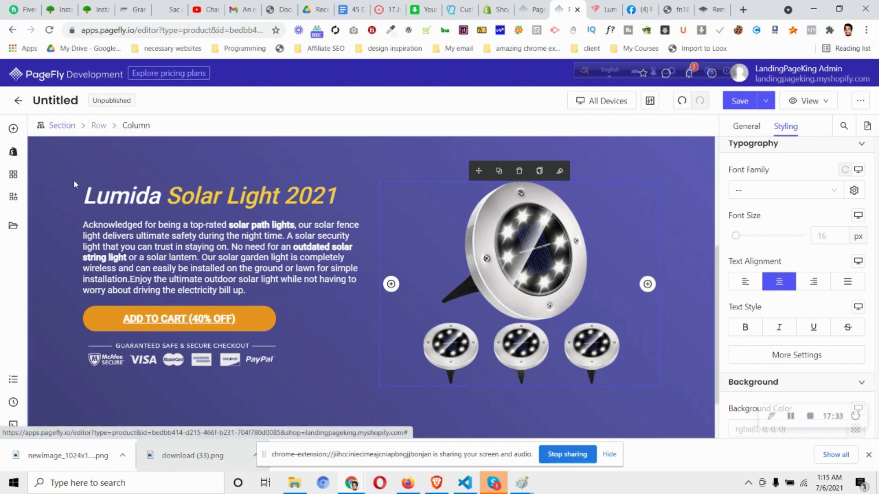
{"action": "scroll", "coordinate": [75, 187], "scroll_direction": "up", "scroll_amount": 1}
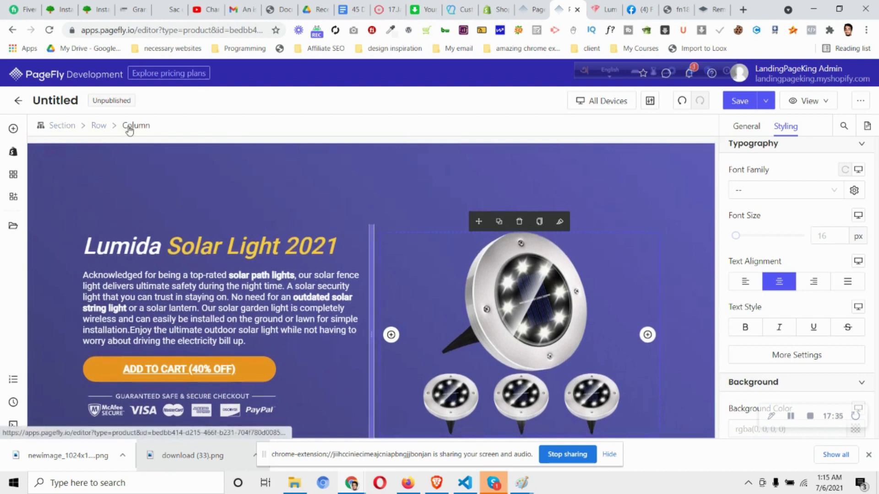
{"action": "left_click", "coordinate": [104, 128]}
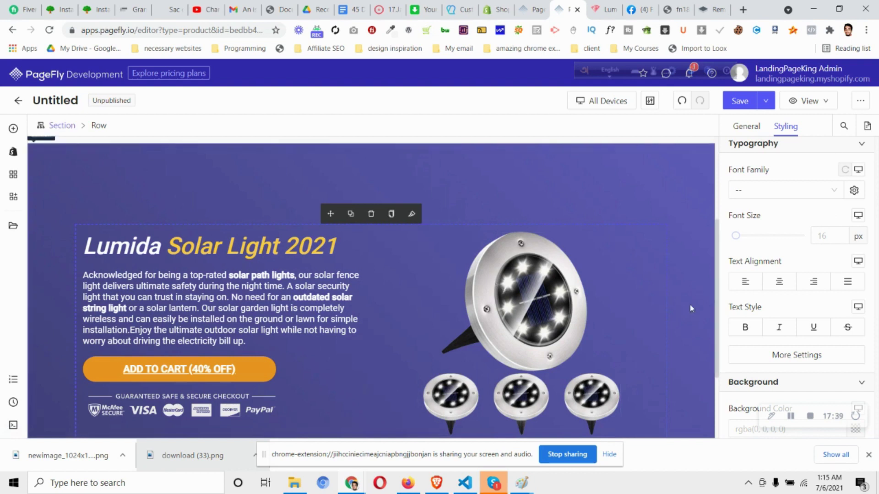
{"action": "left_click", "coordinate": [747, 126]}
{"action": "left_click", "coordinate": [784, 126]}
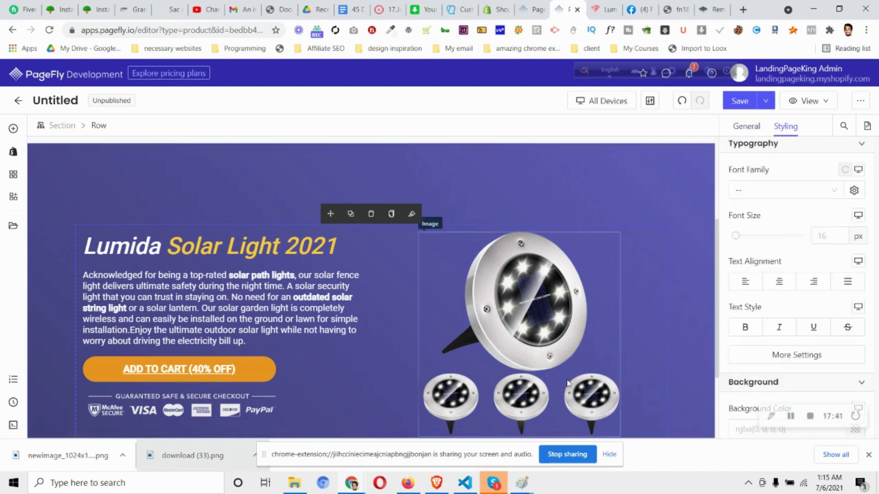
{"action": "scroll", "coordinate": [568, 384], "scroll_direction": "down", "scroll_amount": 2}
{"action": "left_click", "coordinate": [755, 128]}
{"action": "scroll", "coordinate": [776, 249], "scroll_direction": "up", "scroll_amount": 4}
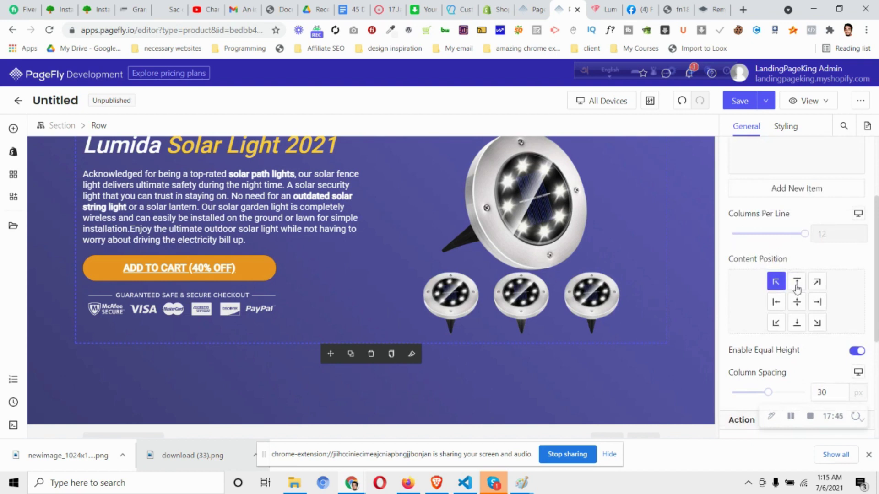
{"action": "left_click", "coordinate": [798, 301]}
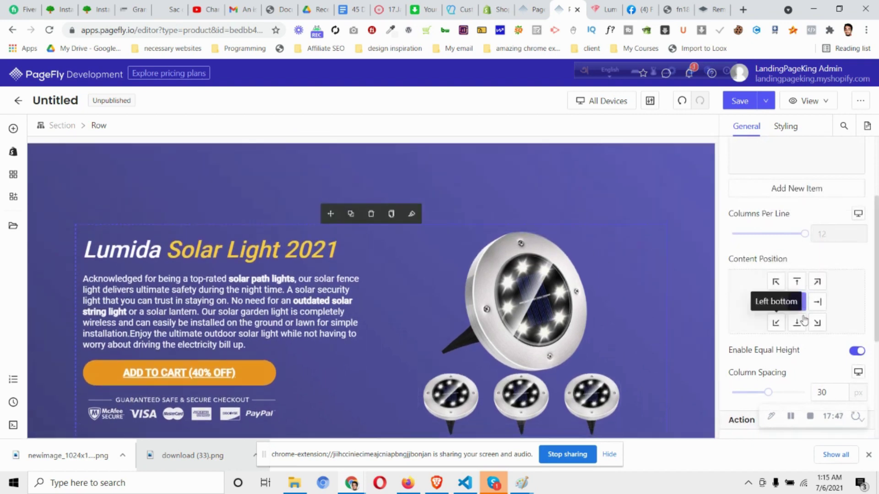
{"action": "left_click", "coordinate": [776, 282]}
{"action": "left_click", "coordinate": [798, 304]}
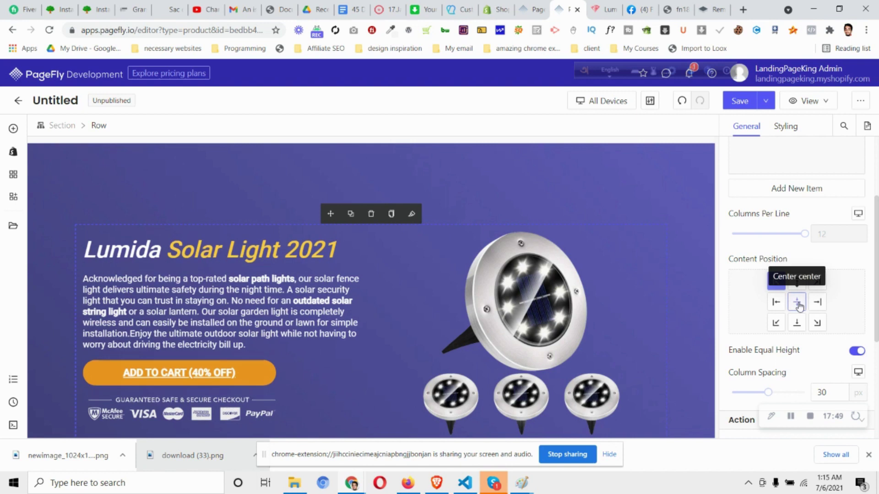
{"action": "scroll", "coordinate": [451, 298], "scroll_direction": "down", "scroll_amount": 2}
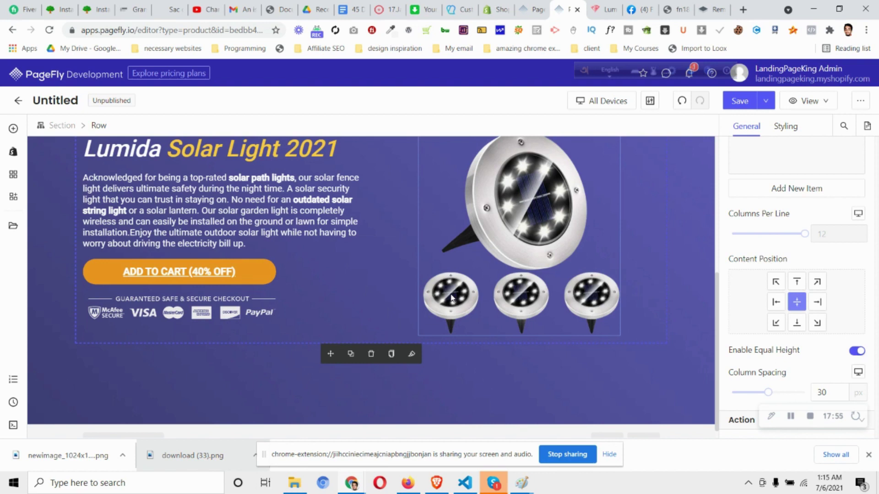
{"action": "scroll", "coordinate": [476, 288], "scroll_direction": "up", "scroll_amount": 2}
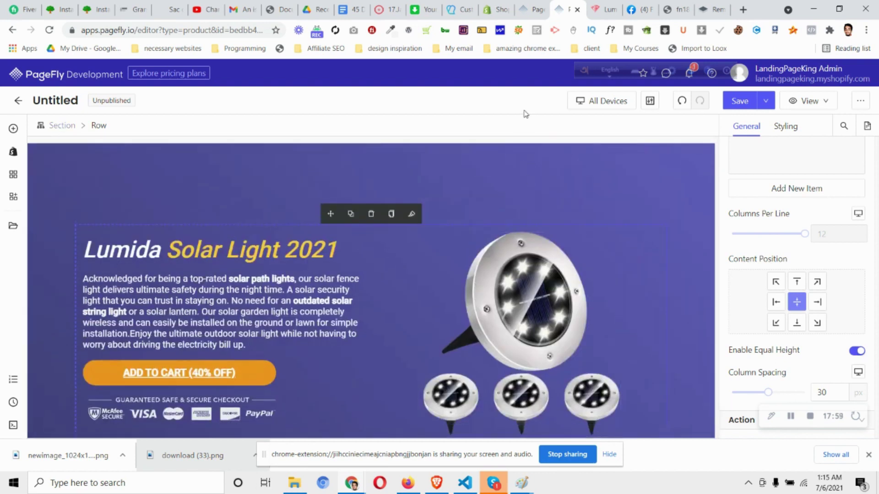
Reduce the hero section's top padding to 120 px
{"action": "left_click", "coordinate": [146, 161]}
{"action": "scroll", "coordinate": [210, 259], "scroll_direction": "up", "scroll_amount": 2}
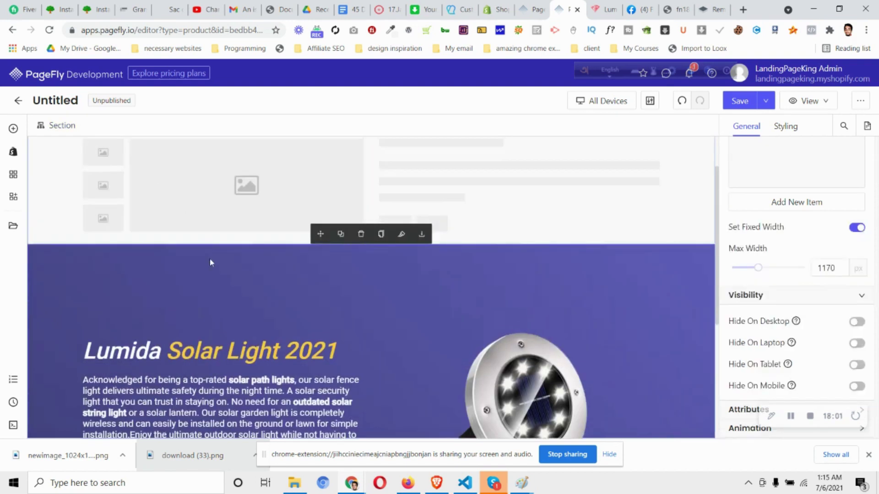
{"action": "scroll", "coordinate": [201, 243], "scroll_direction": "down", "scroll_amount": 4}
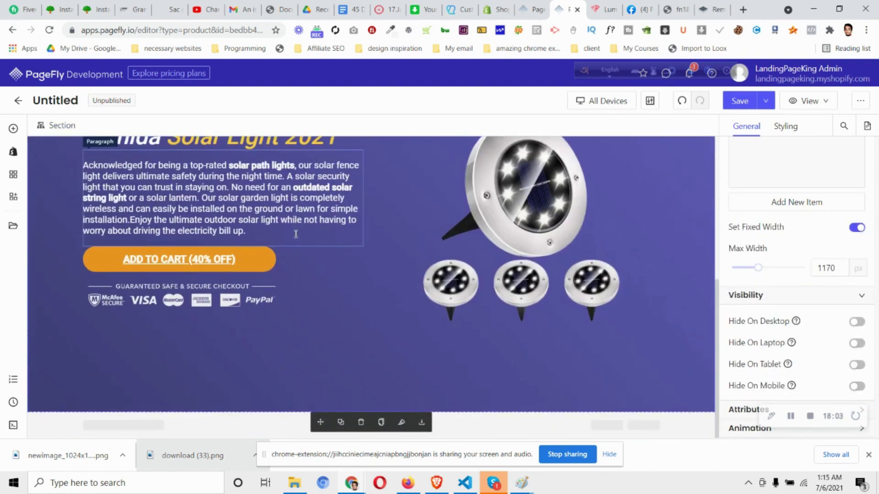
{"action": "scroll", "coordinate": [197, 243], "scroll_direction": "up", "scroll_amount": 4}
{"action": "left_click", "coordinate": [255, 285]}
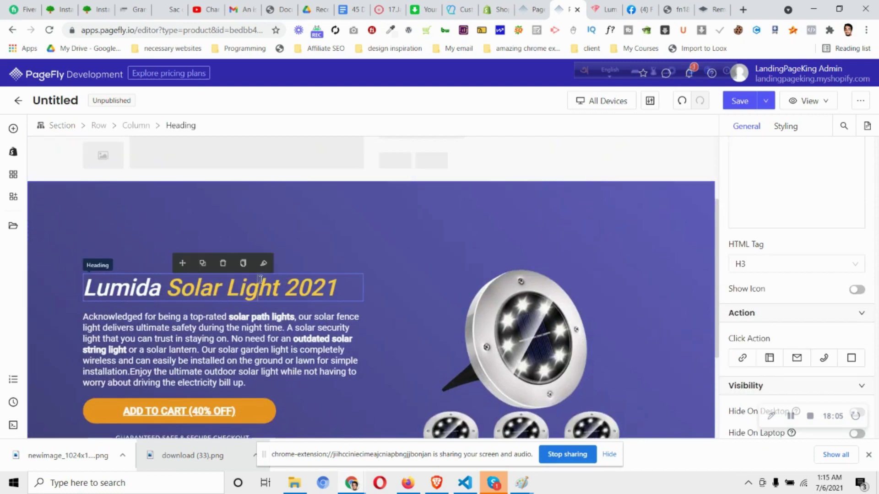
{"action": "left_click", "coordinate": [69, 130]}
{"action": "left_click", "coordinate": [786, 127]}
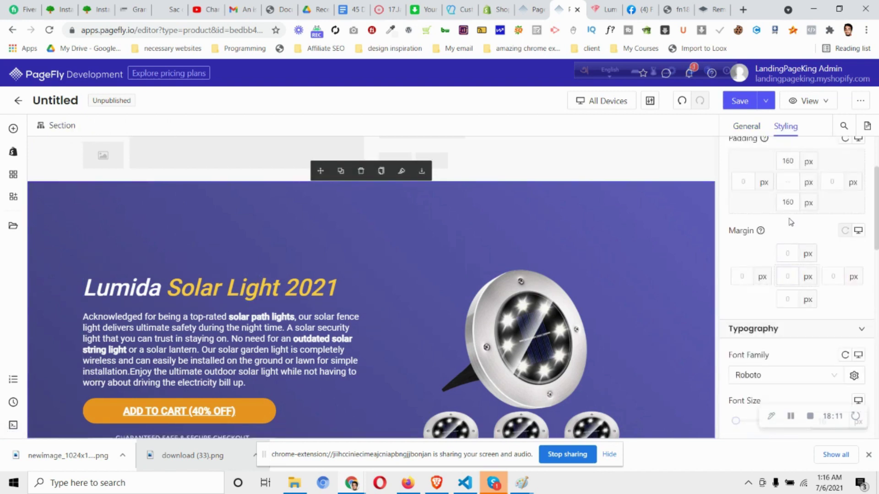
{"action": "left_click", "coordinate": [788, 161]}
{"action": "scroll", "coordinate": [789, 161], "scroll_direction": "down", "scroll_amount": 3}
{"action": "key", "text": "Down"}
{"action": "key", "text": "Down"}
{"action": "key", "text": "Down"}
{"action": "key", "text": "Down"}
{"action": "key", "text": "Down"}
{"action": "key", "text": "Down"}
{"action": "key", "text": "Down"}
{"action": "key", "text": "Down"}
{"action": "key", "text": "Down"}
{"action": "key", "text": "Down"}
{"action": "key", "text": "Down"}
{"action": "key", "text": "Down"}
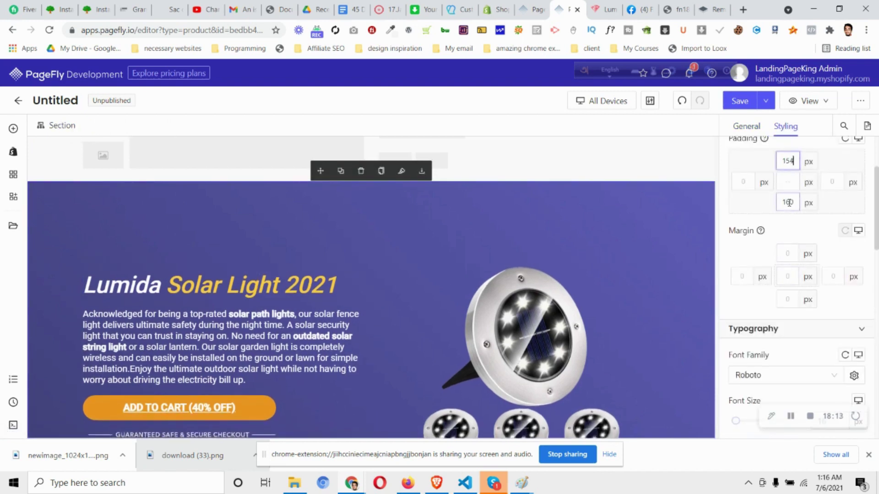
{"action": "key", "text": "Down"}
{"action": "key", "text": "Down"}
{"action": "key", "text": "Down"}
{"action": "key", "text": "Down"}
{"action": "key", "text": "Down"}
{"action": "key", "text": "Down"}
{"action": "key", "text": "Down"}
{"action": "key", "text": "Down"}
{"action": "key", "text": "Down"}
{"action": "key", "text": "Down"}
{"action": "key", "text": "Down"}
{"action": "key", "text": "Down"}
{"action": "key", "text": "Down"}
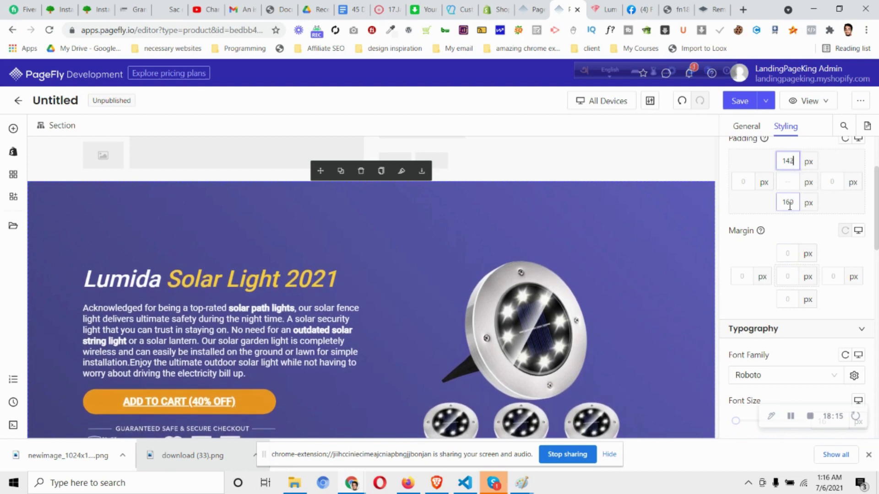
{"action": "key", "text": "Down"}
{"action": "key", "text": "Down"}
{"action": "key", "text": "Down"}
{"action": "key", "text": "Down"}
{"action": "key", "text": "Down"}
{"action": "key", "text": "Down"}
{"action": "key", "text": "Down"}
{"action": "key", "text": "Down"}
{"action": "key", "text": "Down"}
{"action": "key", "text": "Down"}
{"action": "key", "text": "Down"}
{"action": "key", "text": "Down"}
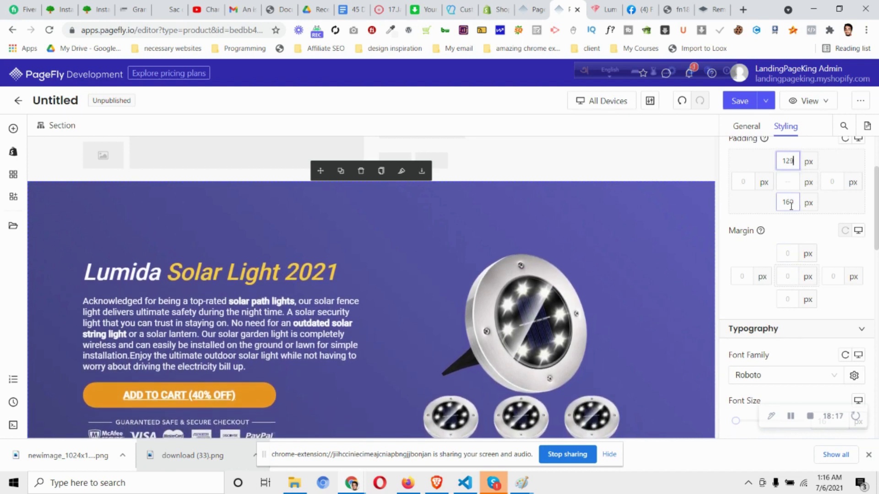
Set the hero section's bottom padding to 120 px as well
{"action": "left_click", "coordinate": [791, 203]}
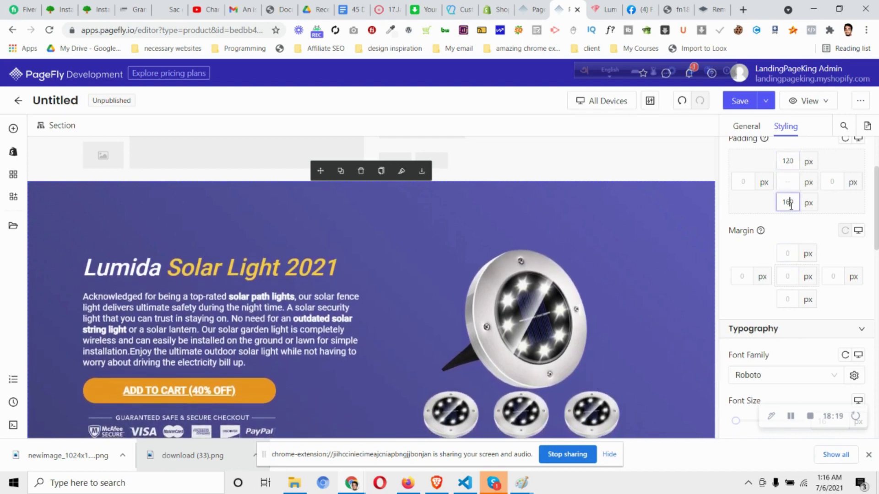
{"action": "scroll", "coordinate": [418, 256], "scroll_direction": "down", "scroll_amount": 4}
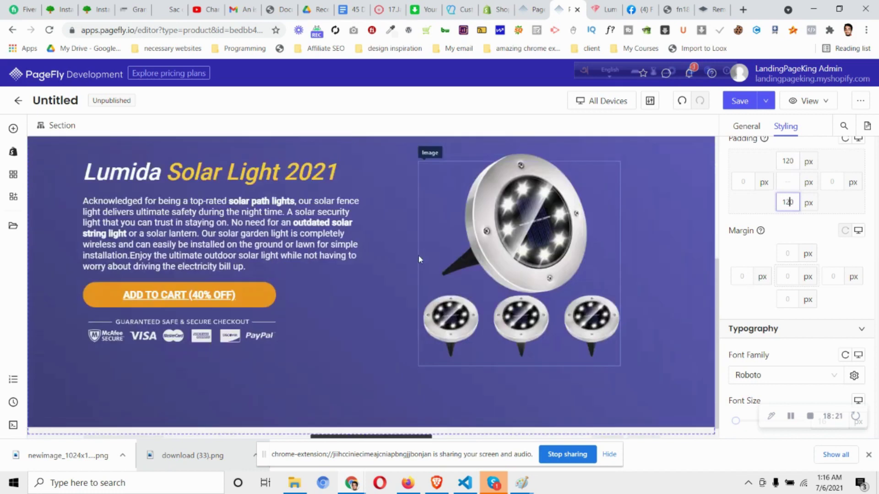
{"action": "scroll", "coordinate": [464, 309], "scroll_direction": "up", "scroll_amount": 5}
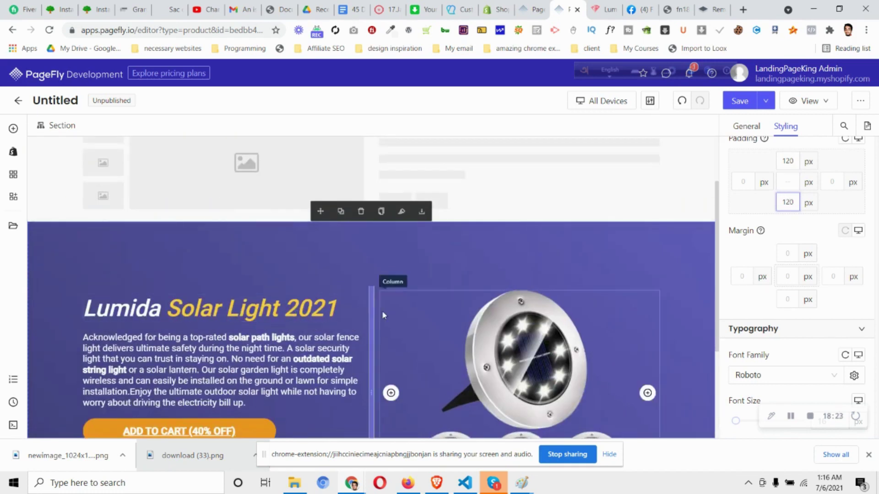
{"action": "scroll", "coordinate": [534, 313], "scroll_direction": "down", "scroll_amount": 1}
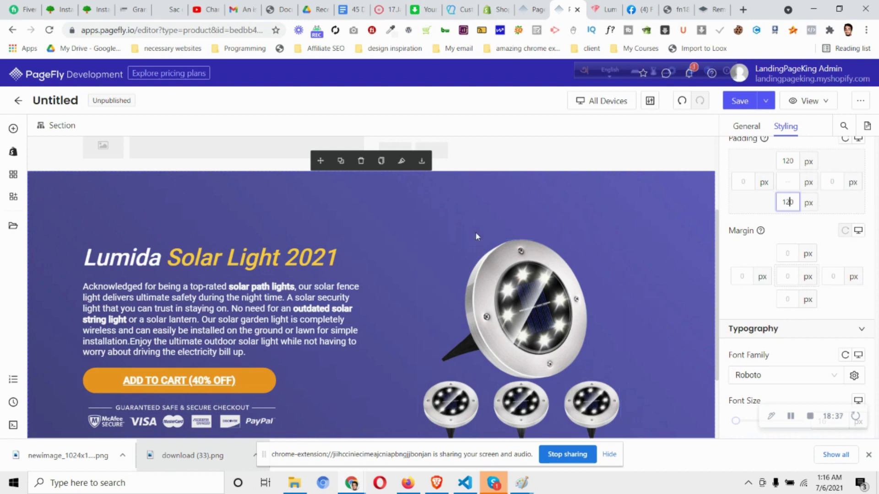
Switch to the Mobile device view and set the Lumida Solar Light 2021 heading's font size to 30 px
{"action": "left_click", "coordinate": [615, 101]}
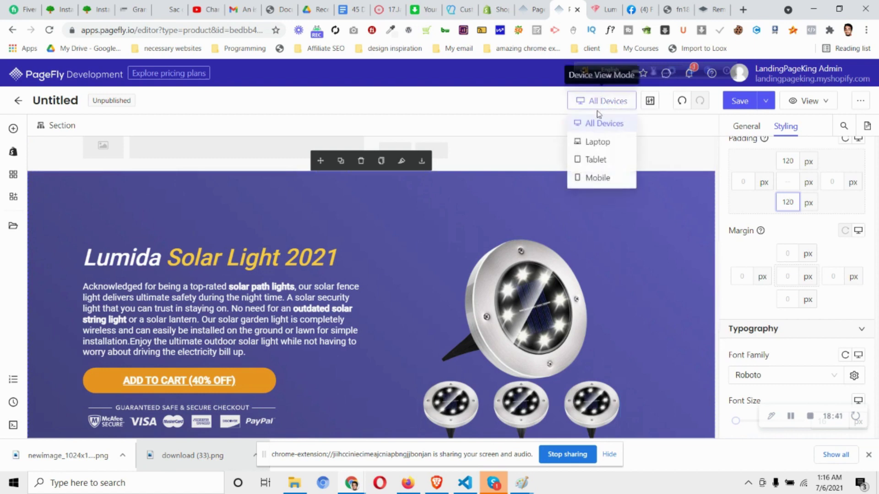
{"action": "left_click", "coordinate": [599, 178]}
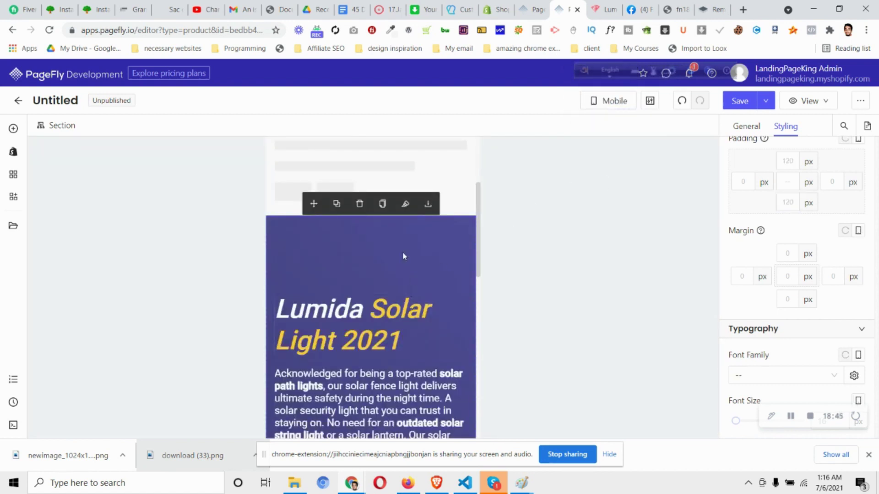
{"action": "left_click", "coordinate": [392, 327]}
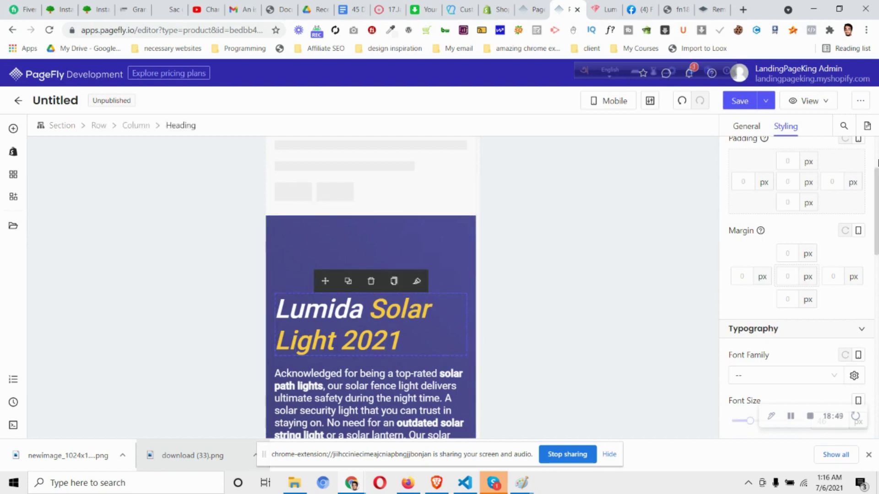
{"action": "scroll", "coordinate": [801, 249], "scroll_direction": "down", "scroll_amount": 4}
{"action": "left_click", "coordinate": [827, 250]}
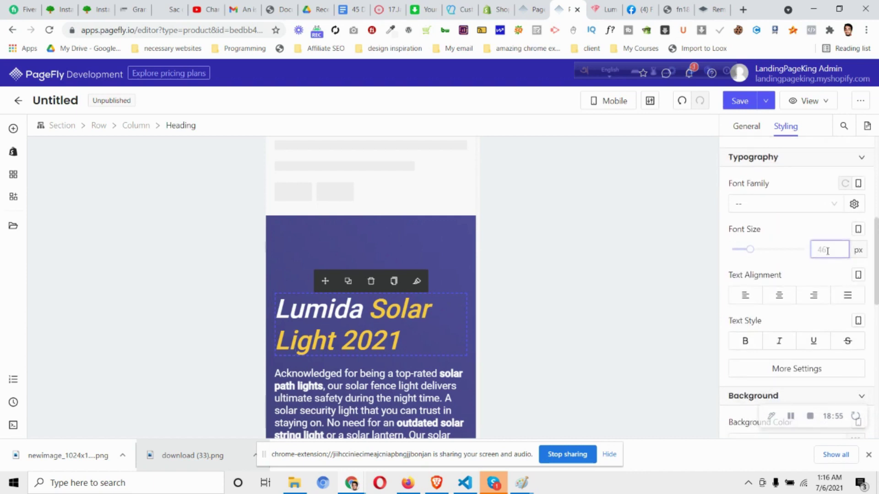
{"action": "type", "text": "30"}
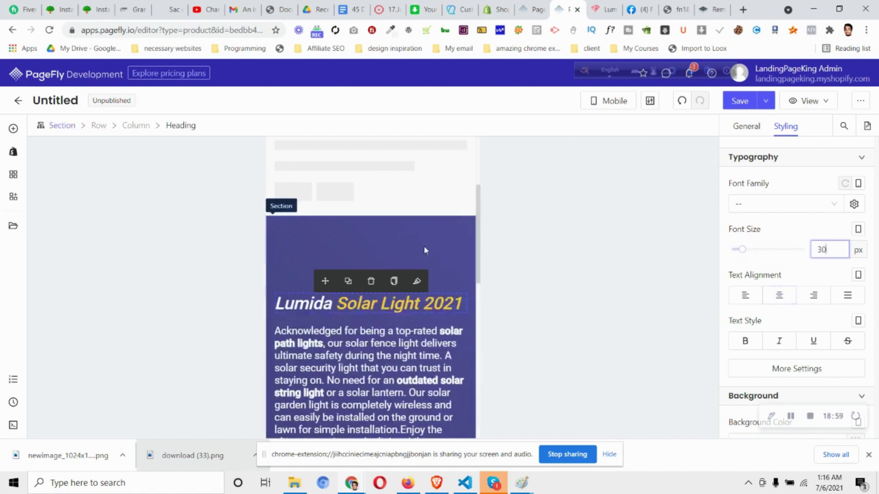
Center the text alignment of the hero text column in the mobile view
{"action": "left_click", "coordinate": [143, 129]}
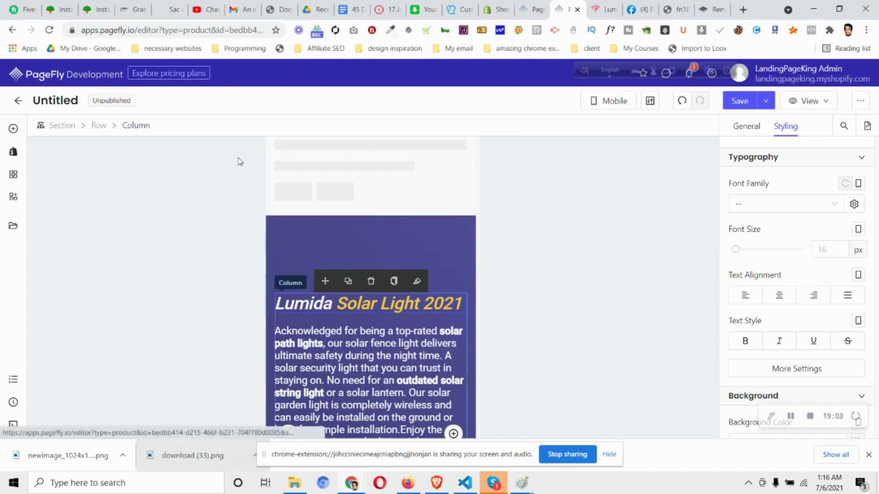
{"action": "left_click", "coordinate": [778, 294]}
{"action": "scroll", "coordinate": [403, 293], "scroll_direction": "down", "scroll_amount": 6}
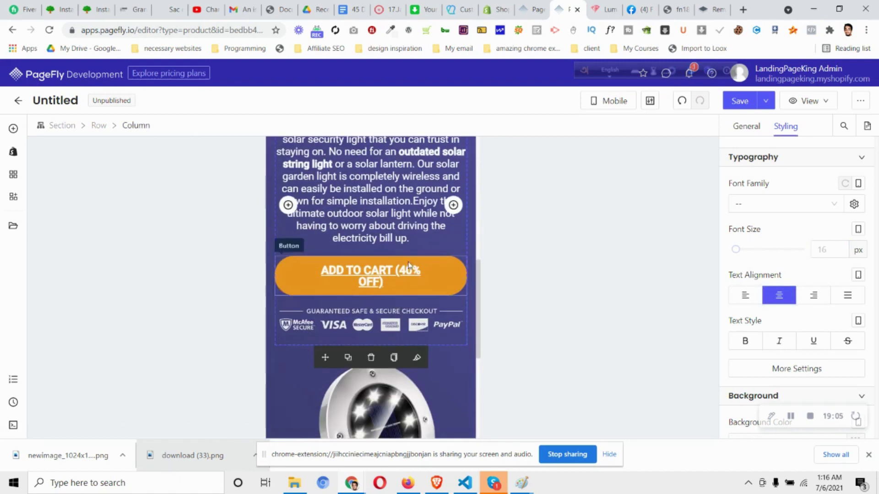
{"action": "scroll", "coordinate": [403, 293], "scroll_direction": "up", "scroll_amount": 5}
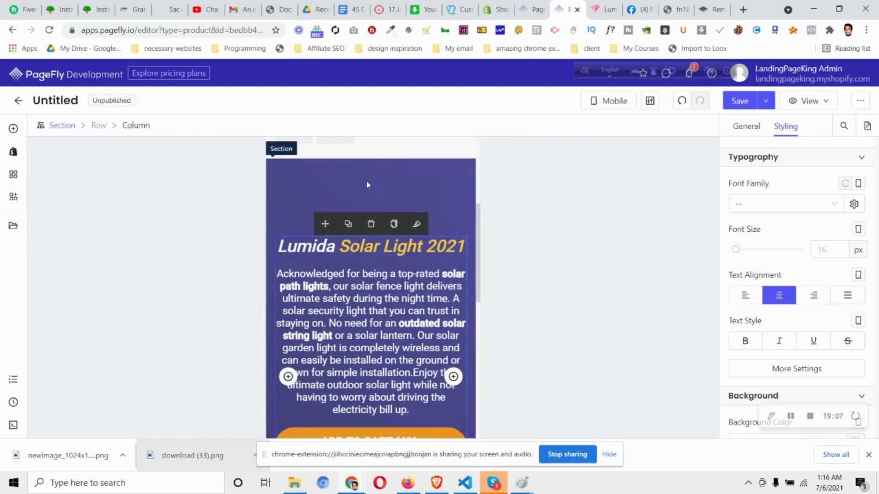
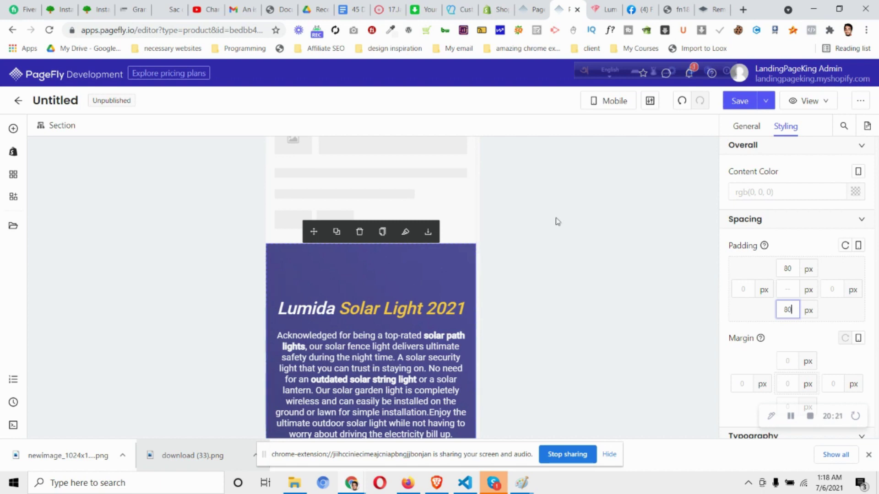
Return to the All Devices view and review the hero section's desktop layout
{"action": "left_click", "coordinate": [610, 104]}
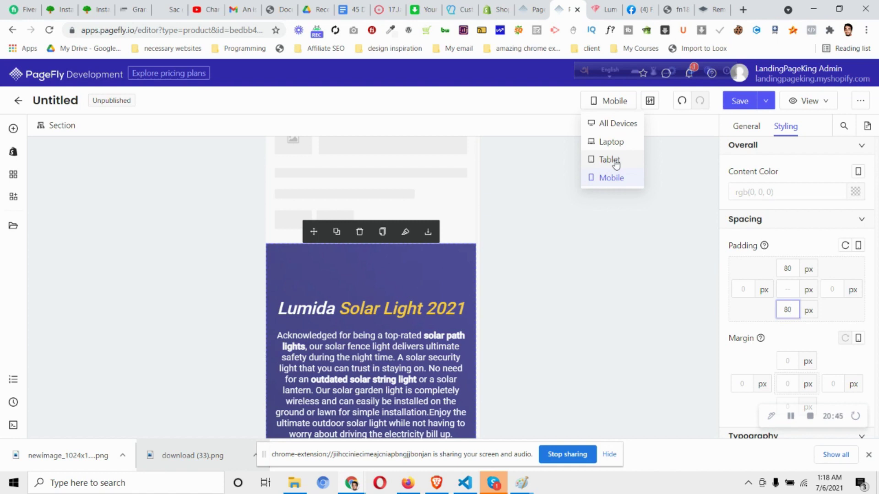
{"action": "left_click", "coordinate": [612, 123]}
{"action": "scroll", "coordinate": [422, 274], "scroll_direction": "down", "scroll_amount": 3}
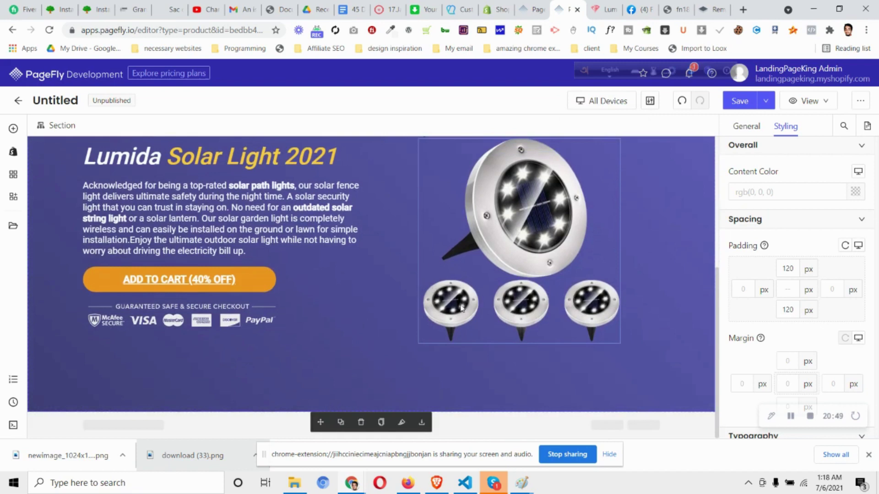
{"action": "scroll", "coordinate": [461, 307], "scroll_direction": "up", "scroll_amount": 3}
{"action": "scroll", "coordinate": [461, 308], "scroll_direction": "down", "scroll_amount": 3}
{"action": "scroll", "coordinate": [463, 305], "scroll_direction": "up", "scroll_amount": 3}
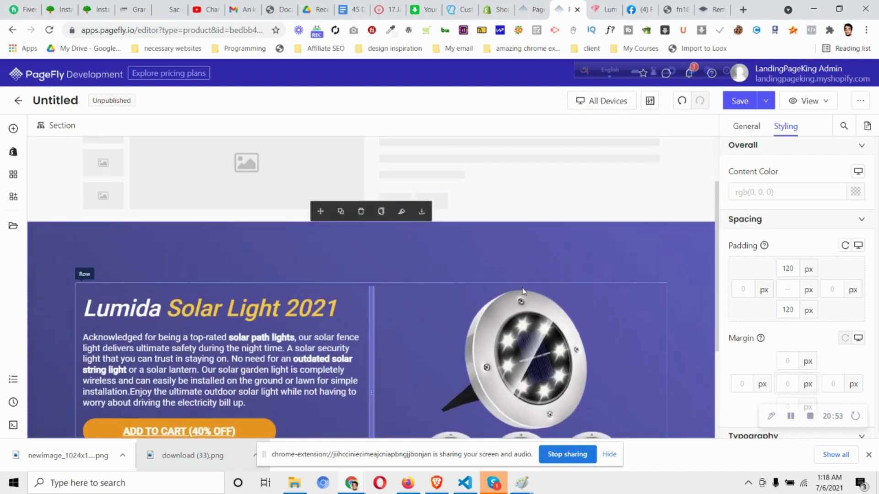
{"action": "scroll", "coordinate": [513, 247], "scroll_direction": "down", "scroll_amount": 3}
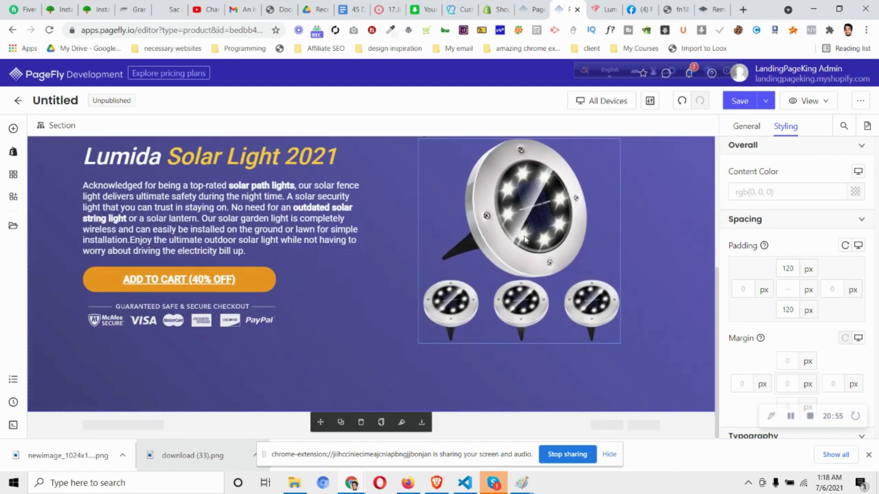
{"action": "scroll", "coordinate": [525, 239], "scroll_direction": "up", "scroll_amount": 1}
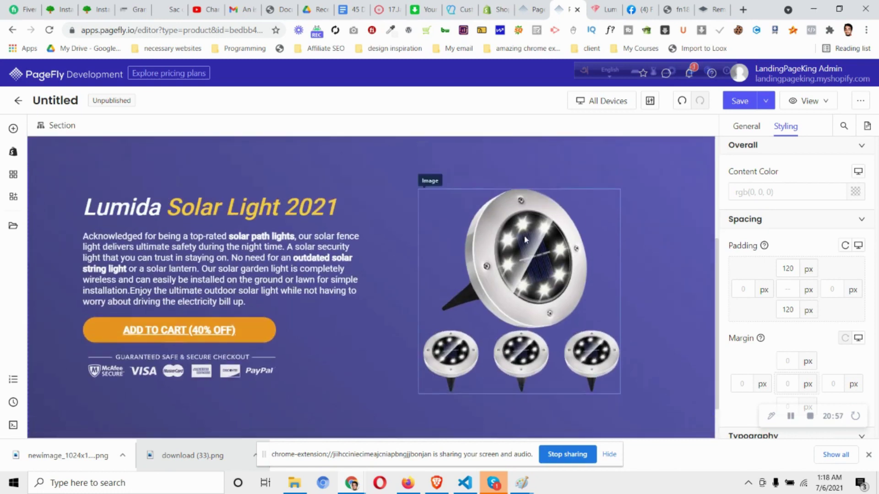
Save the page under the title Lumid Lights
{"action": "scroll", "coordinate": [525, 239], "scroll_direction": "up", "scroll_amount": 1}
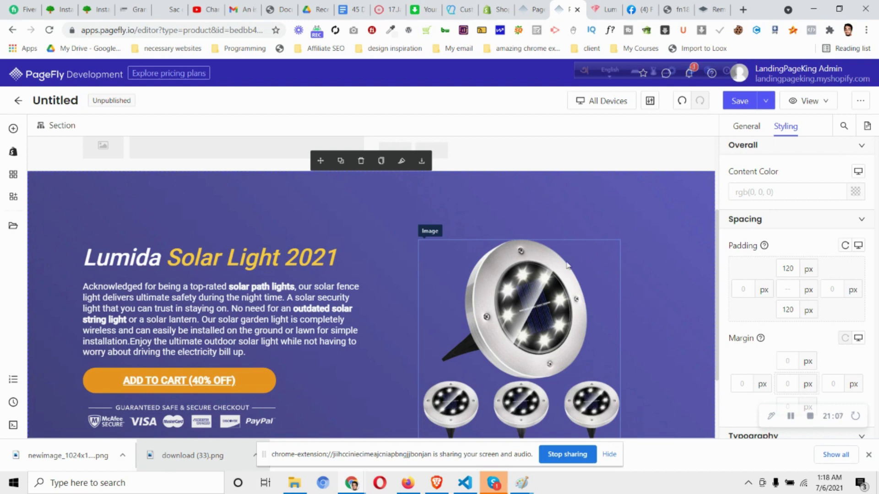
{"action": "scroll", "coordinate": [564, 257], "scroll_direction": "up", "scroll_amount": 2}
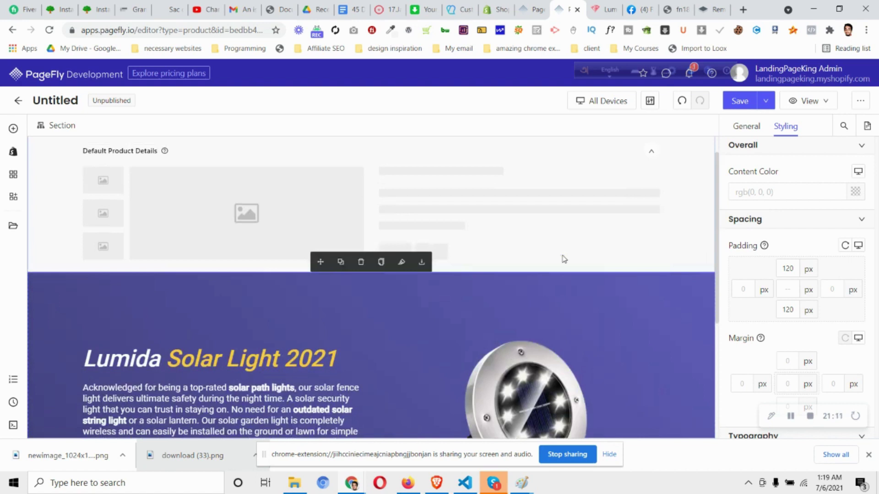
{"action": "scroll", "coordinate": [564, 260], "scroll_direction": "up", "scroll_amount": 1}
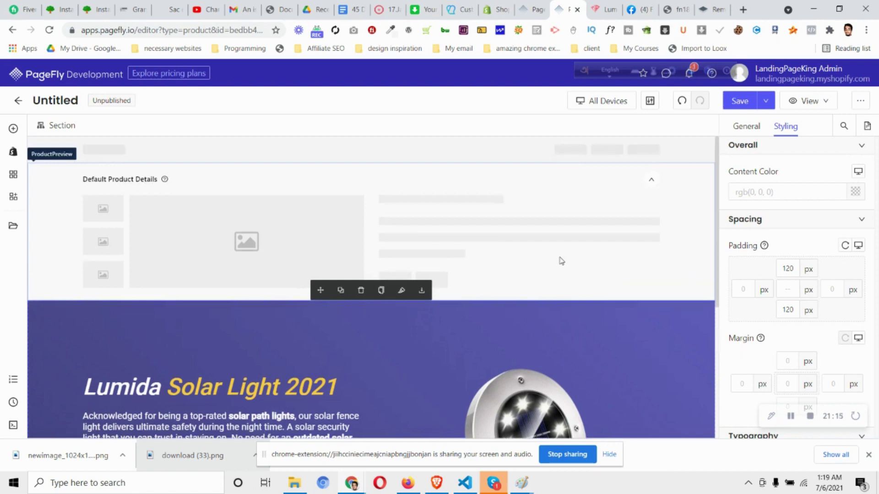
{"action": "scroll", "coordinate": [589, 350], "scroll_direction": "down", "scroll_amount": 2}
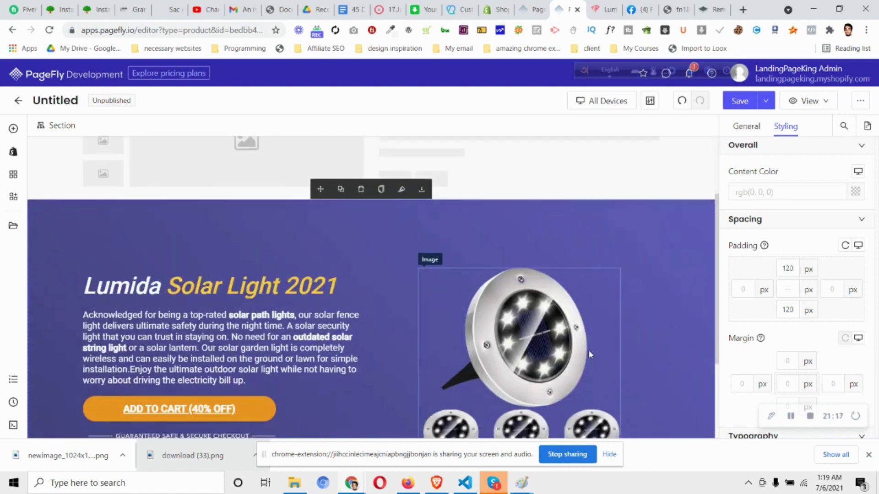
{"action": "scroll", "coordinate": [484, 372], "scroll_direction": "down", "scroll_amount": 1}
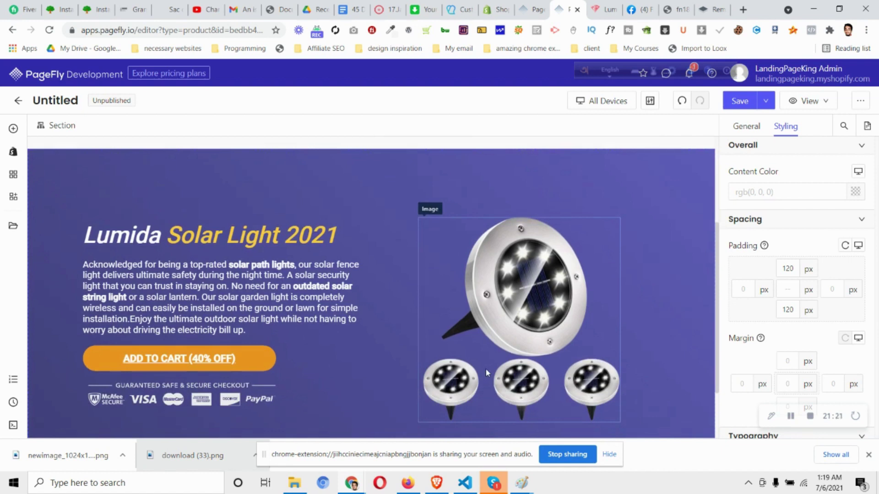
{"action": "left_click", "coordinate": [742, 103]}
{"action": "left_click", "coordinate": [491, 251]}
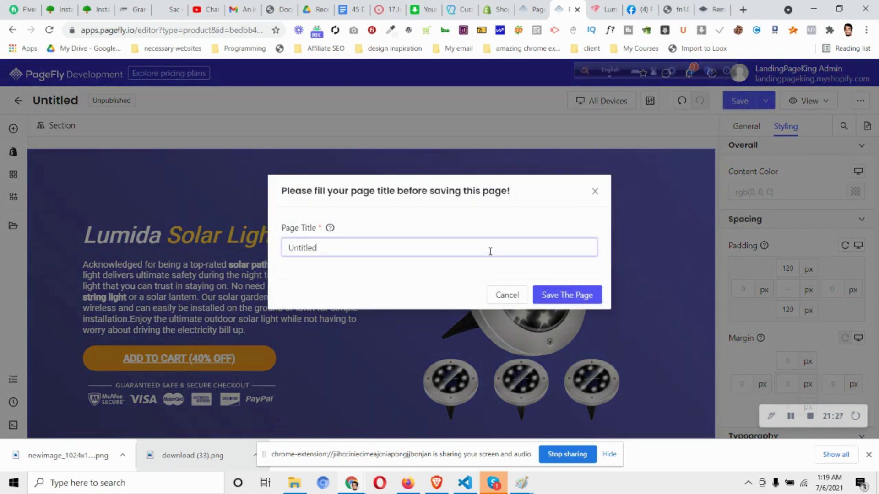
{"action": "key", "text": "ctrl+a"}
{"action": "type", "text": "Lumid Lights"}
{"action": "left_click", "coordinate": [557, 294]}
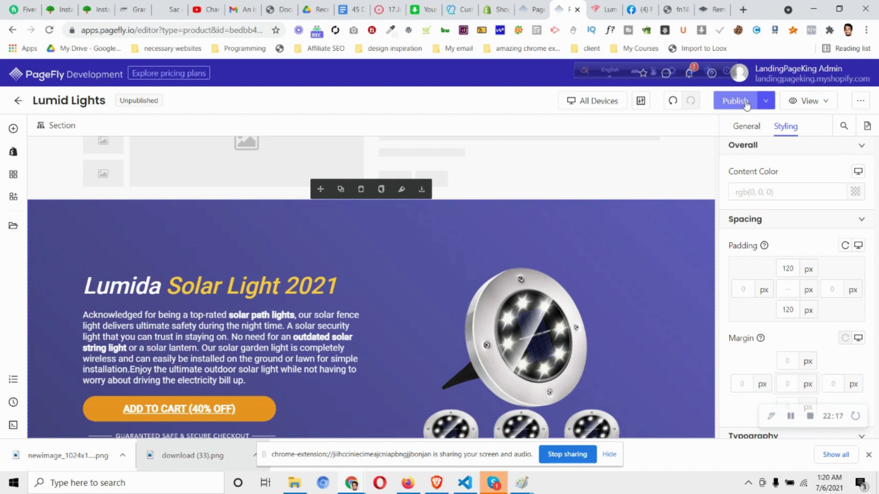
Publish the page and assign it to the Lumida Light (12 pcs), Lumida Light (4 pcs) and Lumida Light (8 pcs) products
{"action": "left_click", "coordinate": [746, 103]}
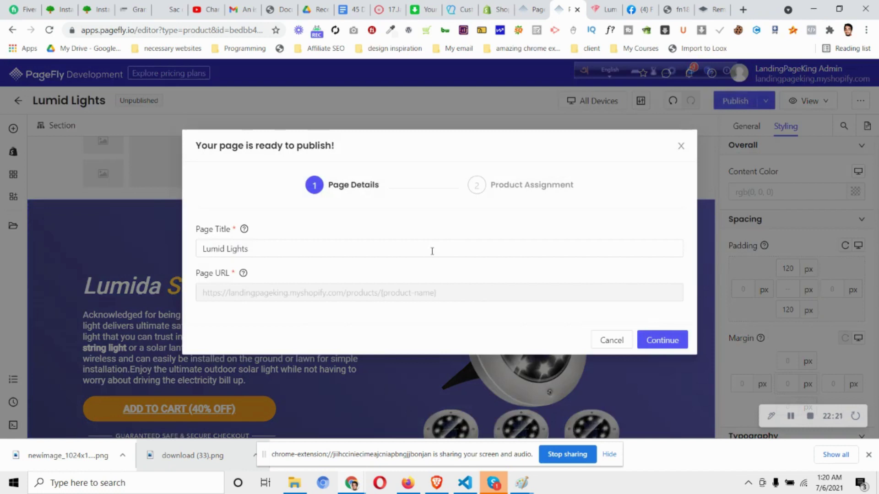
{"action": "left_click", "coordinate": [662, 339]}
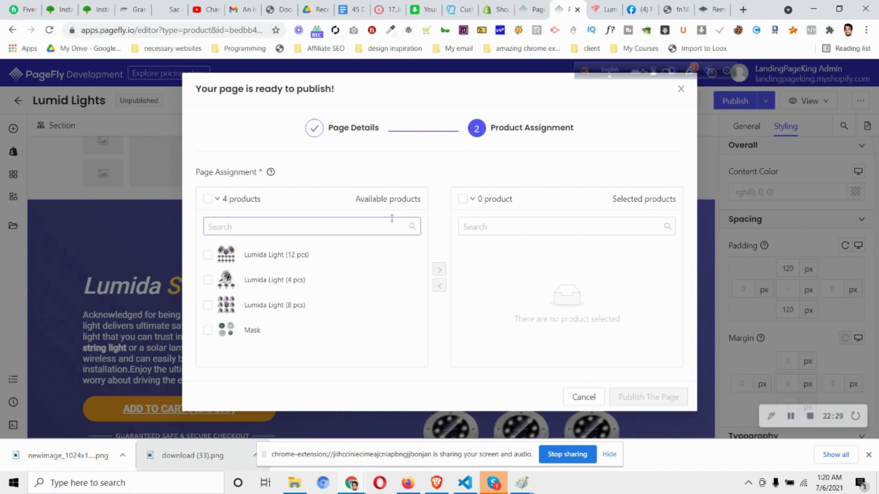
{"action": "left_click", "coordinate": [208, 255]}
{"action": "left_click", "coordinate": [208, 279]}
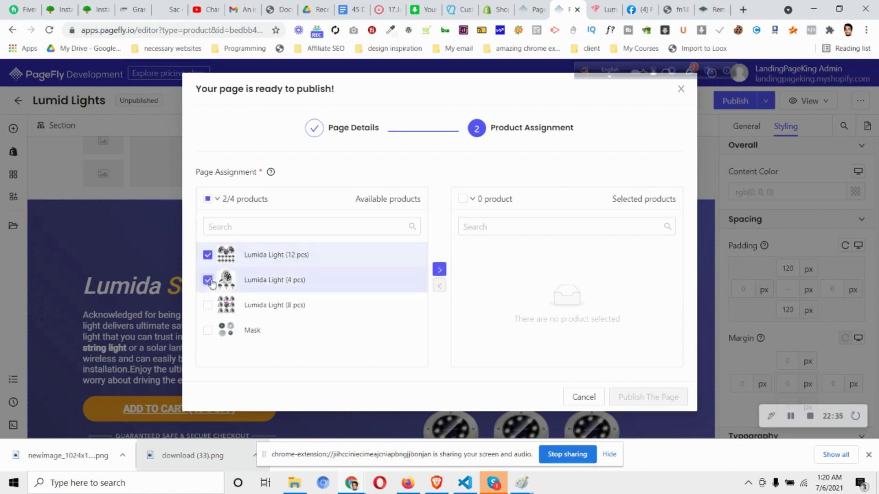
{"action": "left_click", "coordinate": [208, 305]}
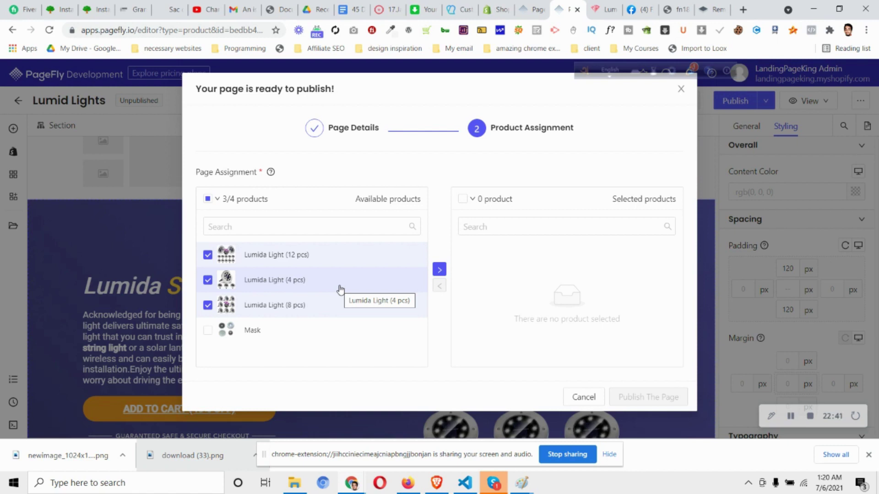
{"action": "left_click", "coordinate": [439, 270]}
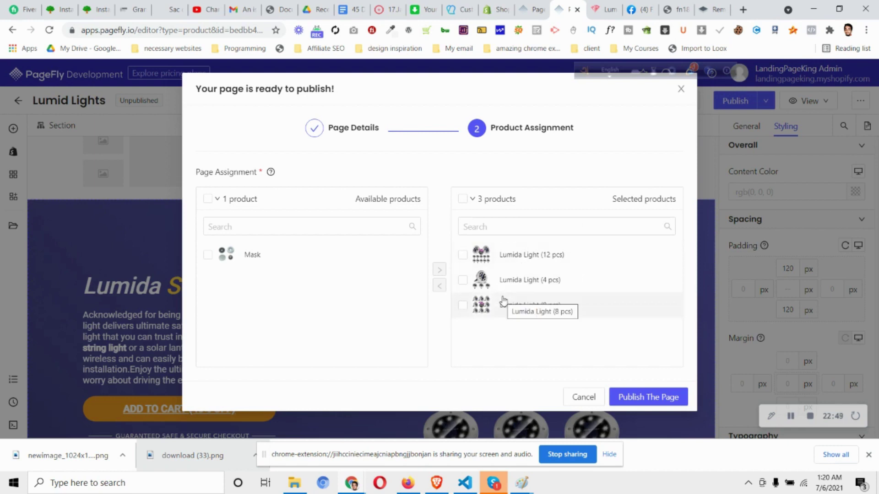
{"action": "left_click", "coordinate": [618, 398]}
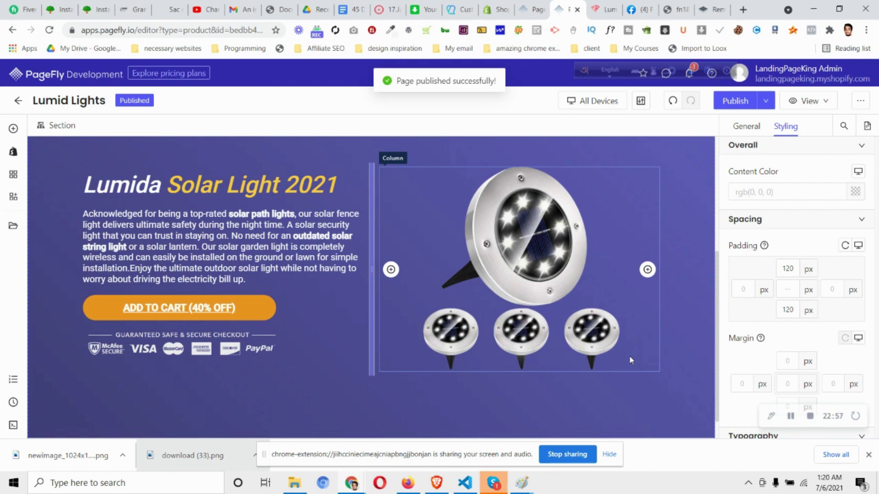
Open the live page and examine where the hero section sits relative to the theme's default product details
{"action": "scroll", "coordinate": [629, 350], "scroll_direction": "up", "scroll_amount": 2}
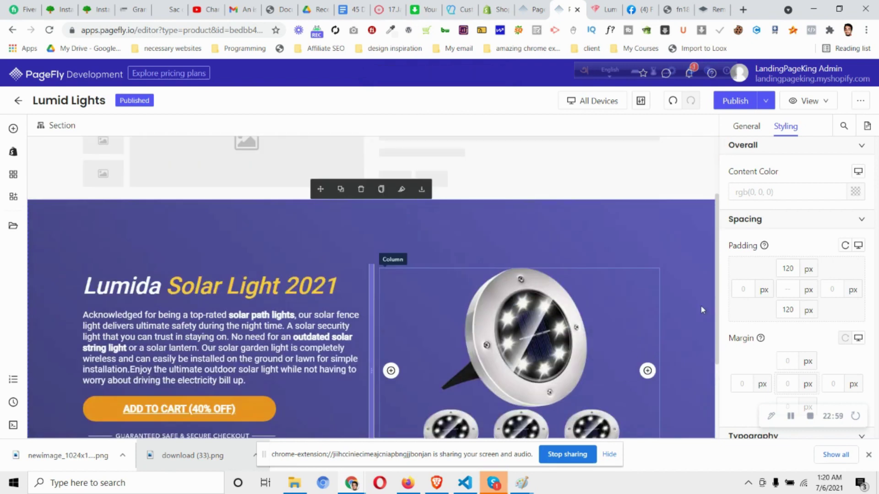
{"action": "left_click", "coordinate": [806, 102]}
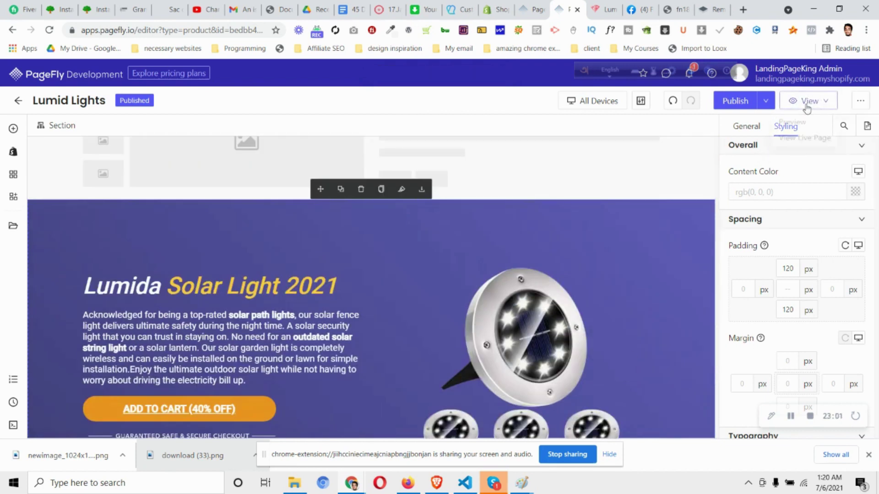
{"action": "left_click", "coordinate": [822, 139]}
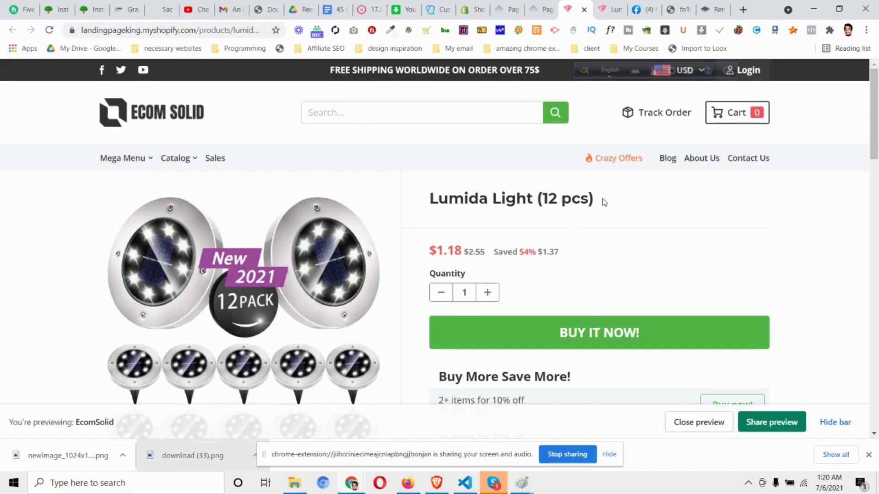
{"action": "scroll", "coordinate": [604, 201], "scroll_direction": "down", "scroll_amount": 5}
{"action": "scroll", "coordinate": [695, 204], "scroll_direction": "down", "scroll_amount": 3}
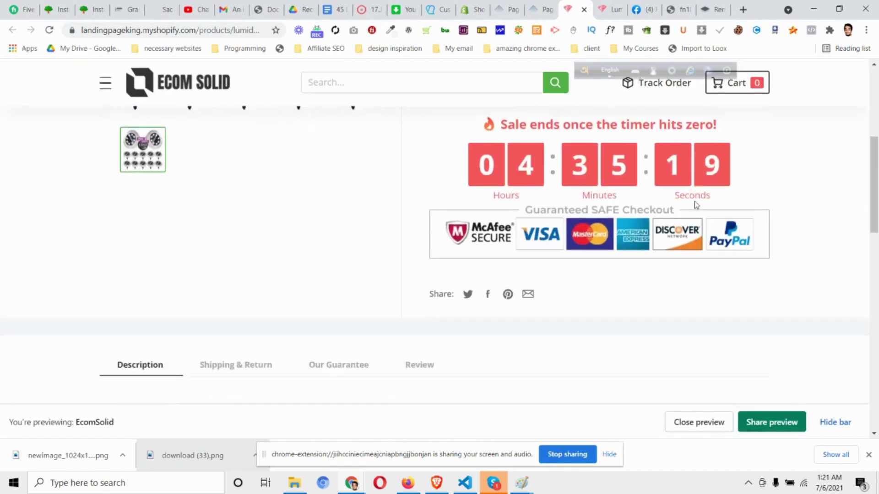
{"action": "scroll", "coordinate": [695, 204], "scroll_direction": "down", "scroll_amount": 10}
{"action": "scroll", "coordinate": [694, 190], "scroll_direction": "up", "scroll_amount": 6}
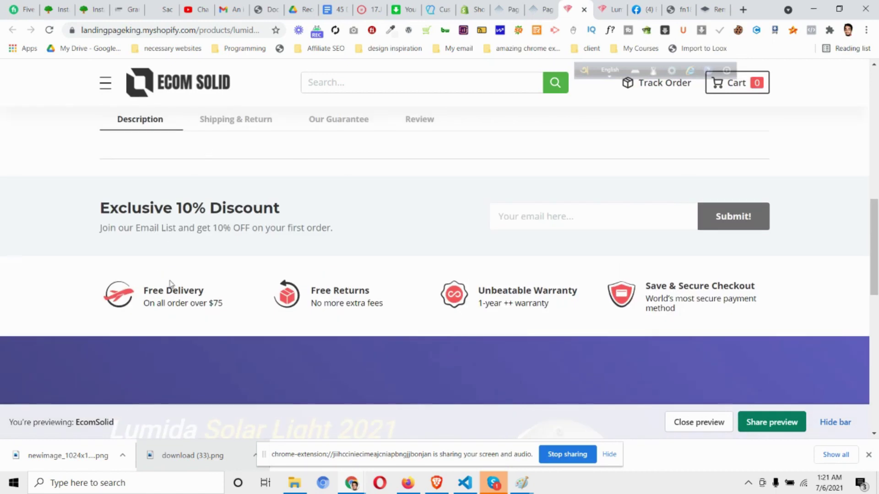
{"action": "scroll", "coordinate": [395, 257], "scroll_direction": "up", "scroll_amount": 10}
{"action": "scroll", "coordinate": [390, 235], "scroll_direction": "down", "scroll_amount": 8}
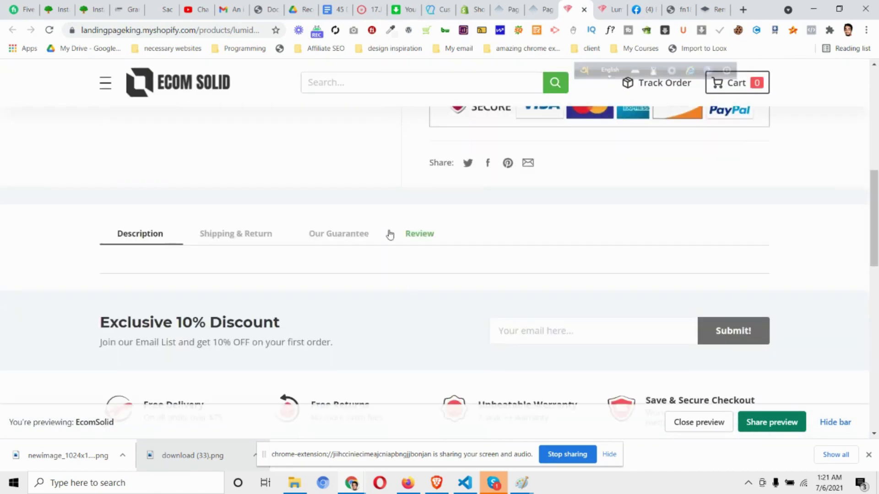
{"action": "scroll", "coordinate": [389, 234], "scroll_direction": "down", "scroll_amount": 1}
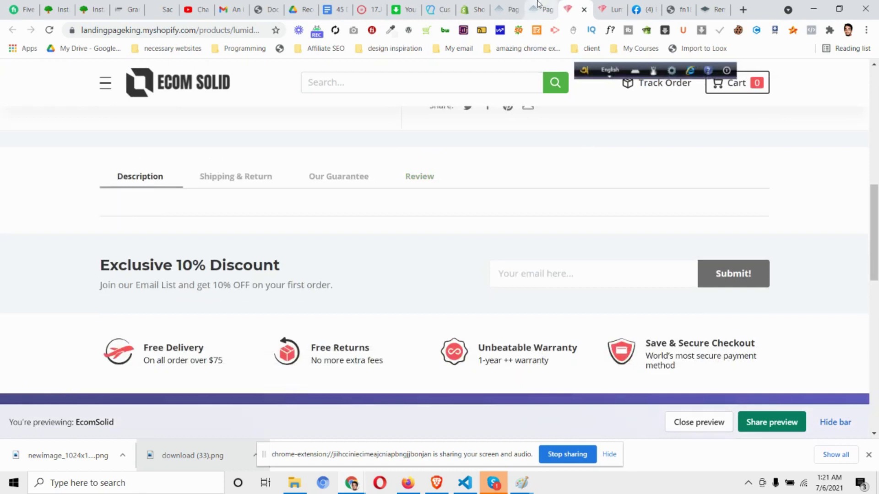
Return to the PageFly editor, set Default product Details to Hide in the page layout settings, and save
{"action": "left_click", "coordinate": [538, 5]}
{"action": "left_click", "coordinate": [861, 101]}
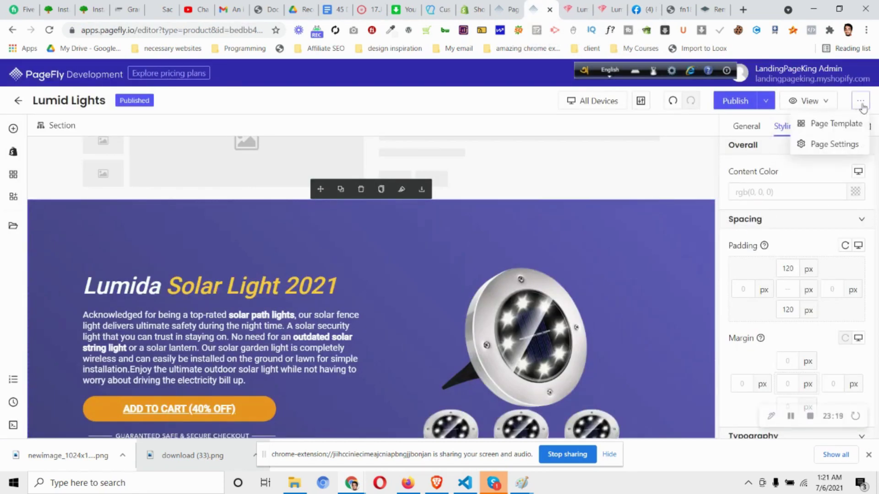
{"action": "left_click", "coordinate": [847, 145]}
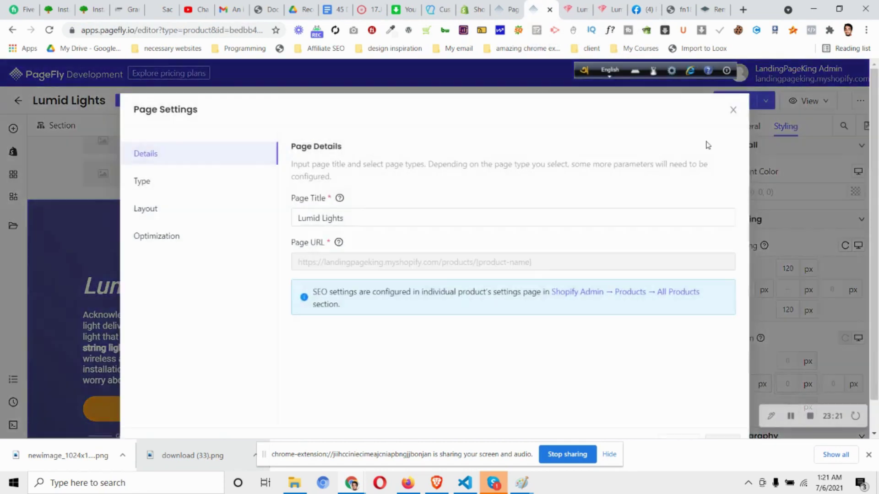
{"action": "left_click", "coordinate": [200, 186]}
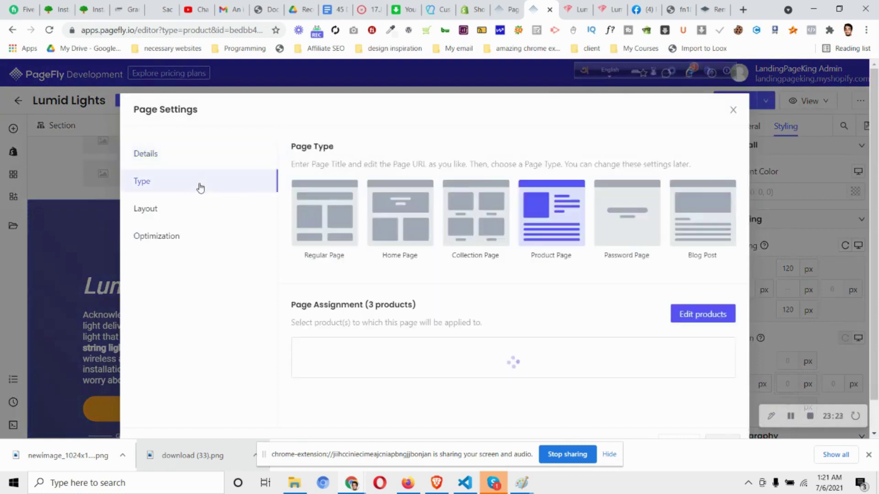
{"action": "left_click", "coordinate": [200, 217]}
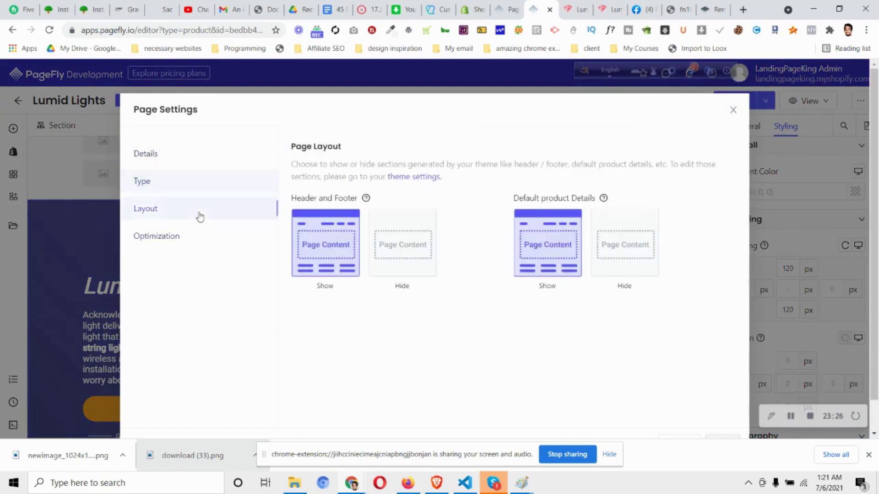
{"action": "left_click", "coordinate": [611, 237]}
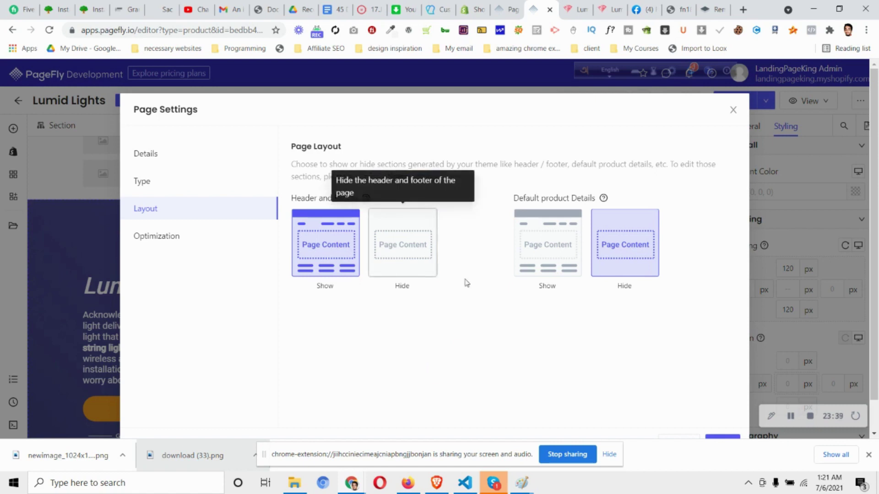
{"action": "scroll", "coordinate": [682, 357], "scroll_direction": "down", "scroll_amount": 1}
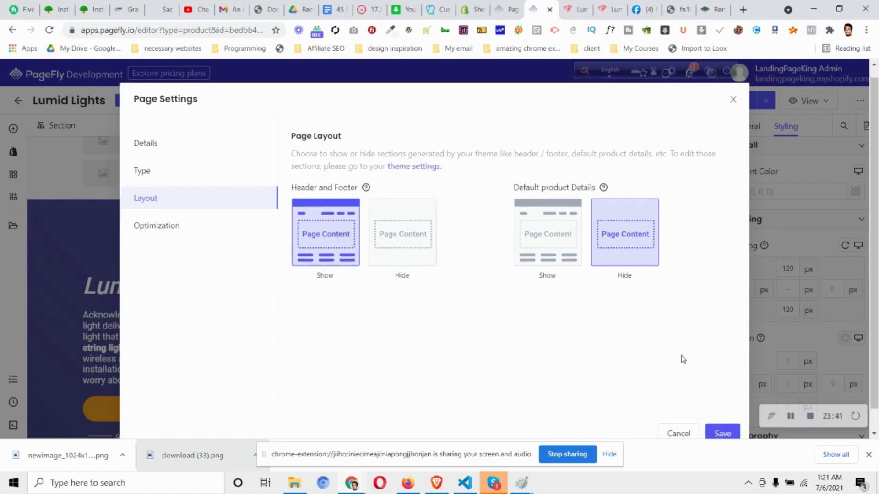
{"action": "left_click", "coordinate": [723, 410]}
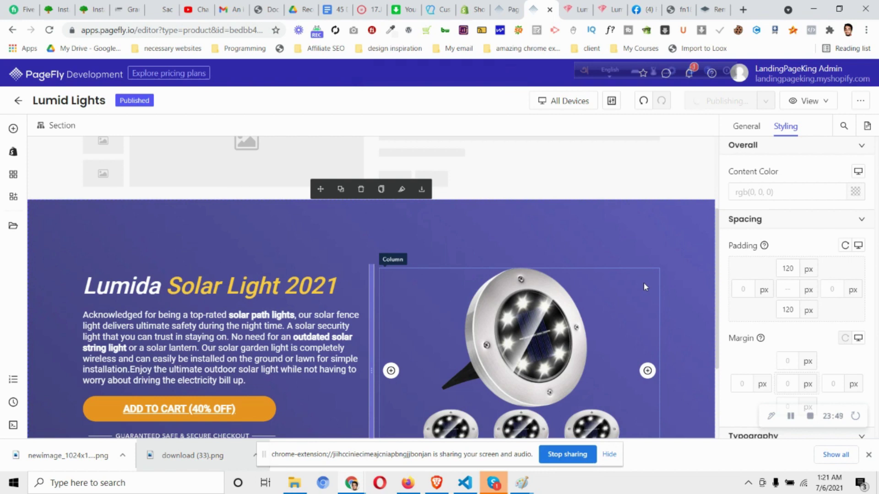
Open the live page again and review the hero section's placement under the store header
{"action": "left_click", "coordinate": [809, 101]}
{"action": "left_click", "coordinate": [804, 139]}
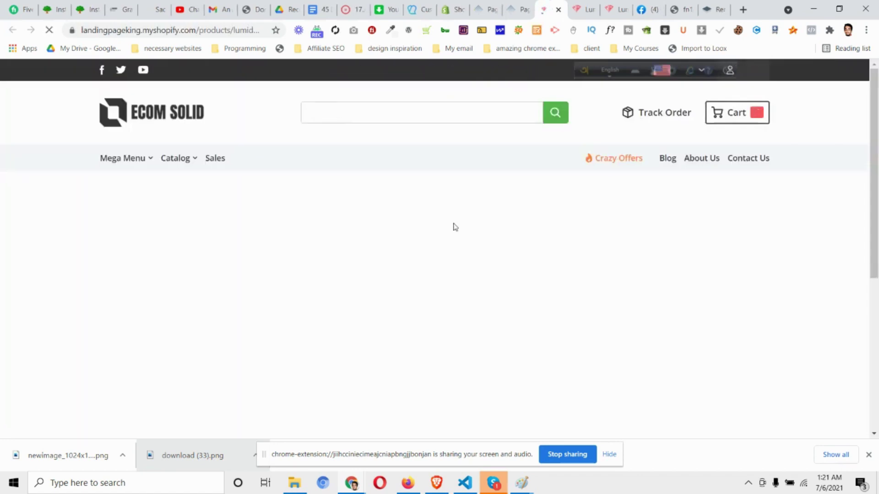
{"action": "scroll", "coordinate": [463, 226], "scroll_direction": "down", "scroll_amount": 2}
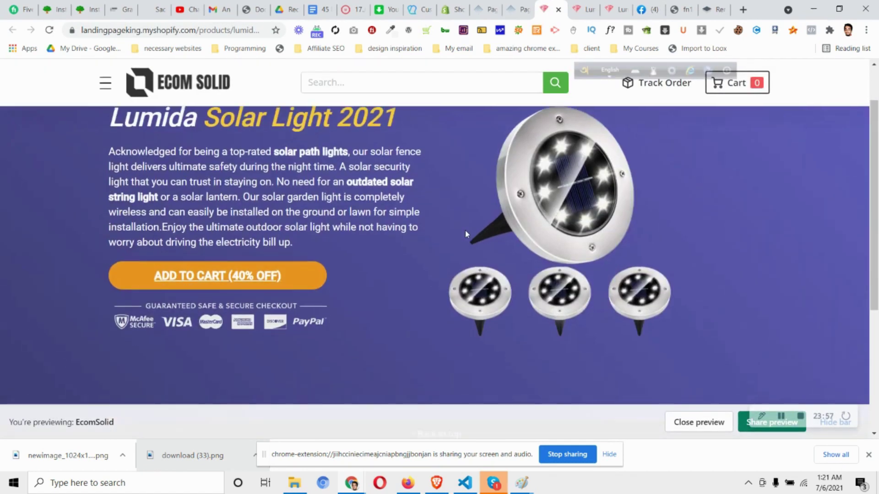
{"action": "scroll", "coordinate": [465, 230], "scroll_direction": "down", "scroll_amount": 2}
{"action": "scroll", "coordinate": [466, 232], "scroll_direction": "up", "scroll_amount": 6}
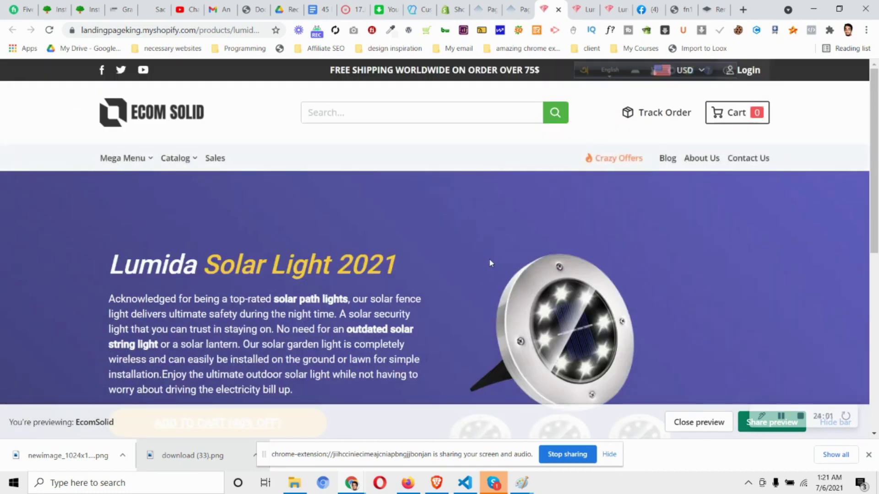
Compare the earlier live page that has default product details with the updated one, and return to the PageFly editor
{"action": "left_click", "coordinate": [581, 5]}
{"action": "scroll", "coordinate": [551, 202], "scroll_direction": "up", "scroll_amount": 10}
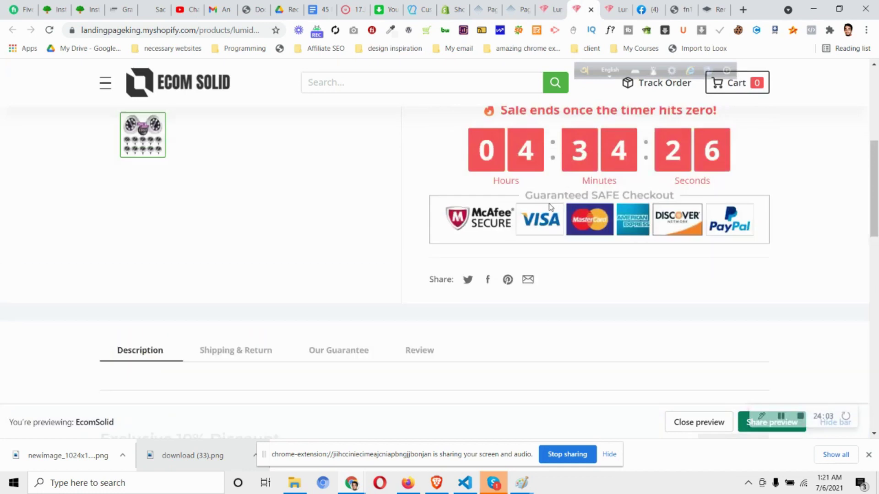
{"action": "scroll", "coordinate": [551, 206], "scroll_direction": "down", "scroll_amount": 6}
{"action": "scroll", "coordinate": [551, 207], "scroll_direction": "down", "scroll_amount": 10}
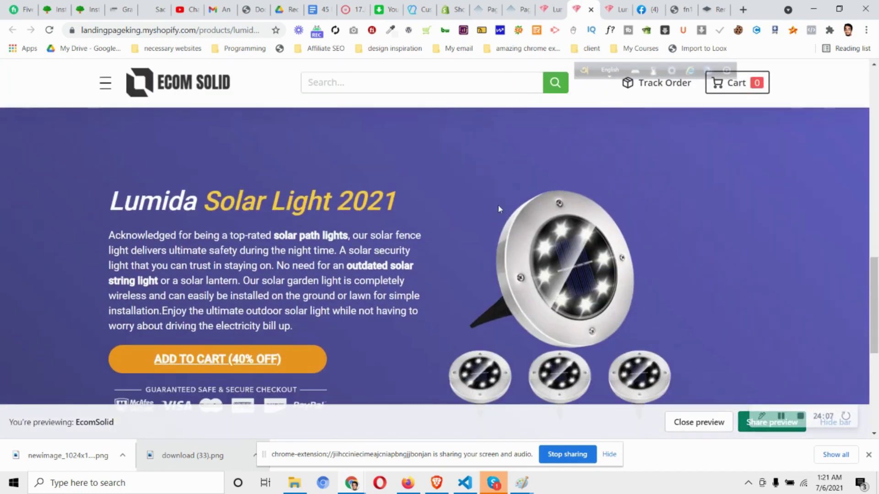
{"action": "left_click", "coordinate": [552, 4]}
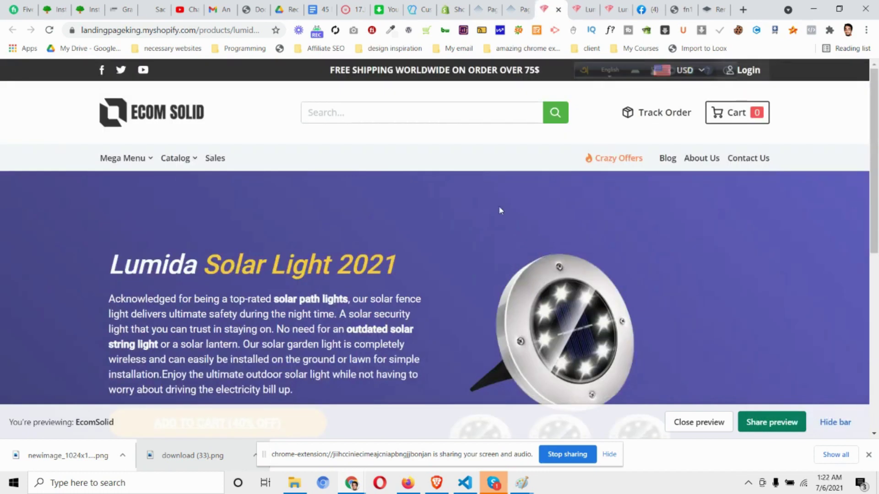
{"action": "left_click", "coordinate": [515, 10]}
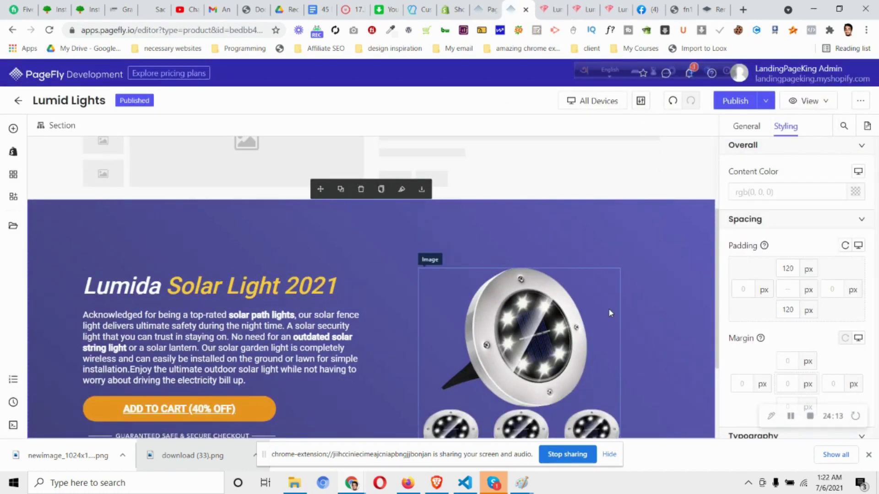
{"action": "left_click", "coordinate": [789, 416]}
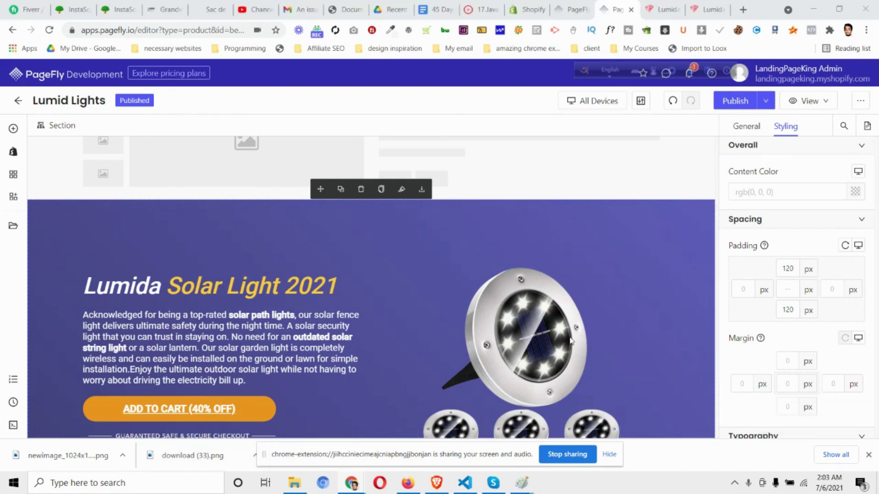
Compare the hero section with the live preview, review the reference page's photo and feature-list section, and return to the PageFly editor
{"action": "scroll", "coordinate": [661, 316], "scroll_direction": "down", "scroll_amount": 2}
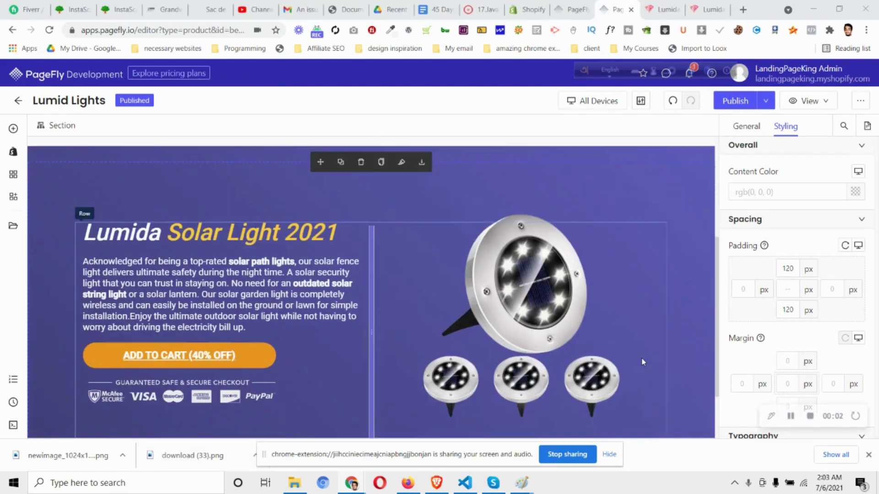
{"action": "left_click", "coordinate": [671, 6]}
{"action": "scroll", "coordinate": [616, 228], "scroll_direction": "down", "scroll_amount": 5}
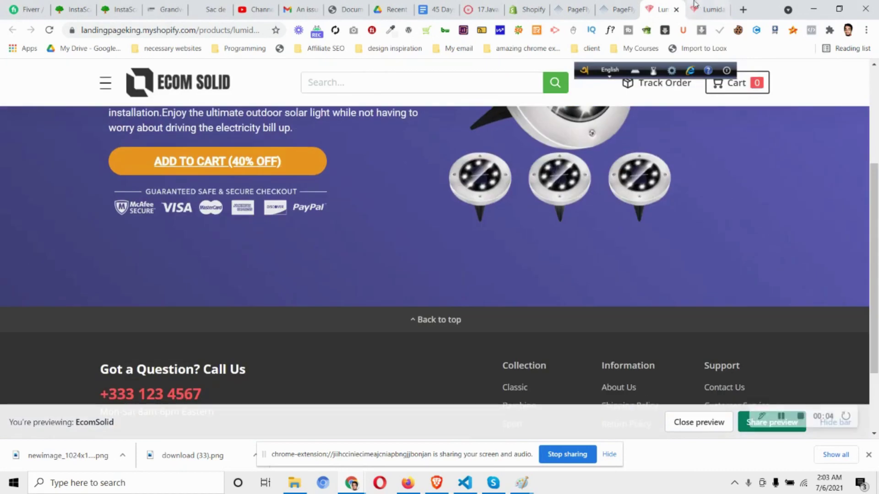
{"action": "left_click", "coordinate": [707, 10]}
{"action": "scroll", "coordinate": [720, 222], "scroll_direction": "down", "scroll_amount": 9}
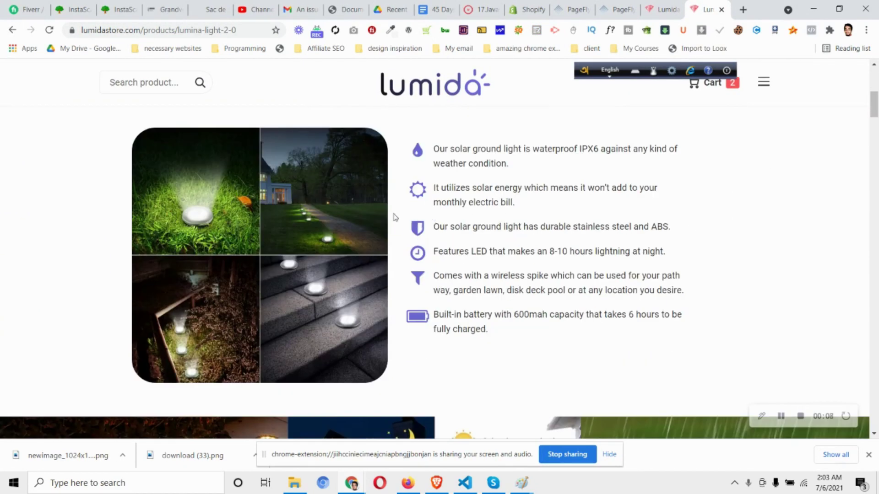
{"action": "scroll", "coordinate": [576, 233], "scroll_direction": "up", "scroll_amount": 1}
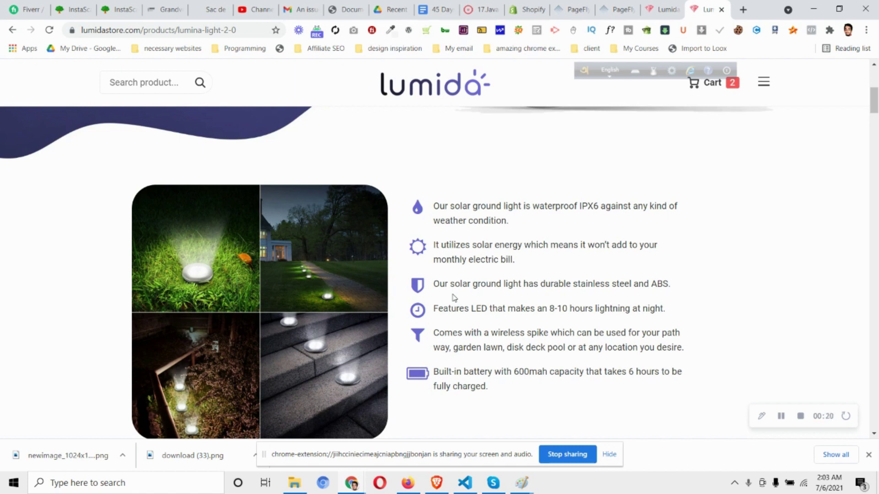
{"action": "left_click", "coordinate": [615, 10]}
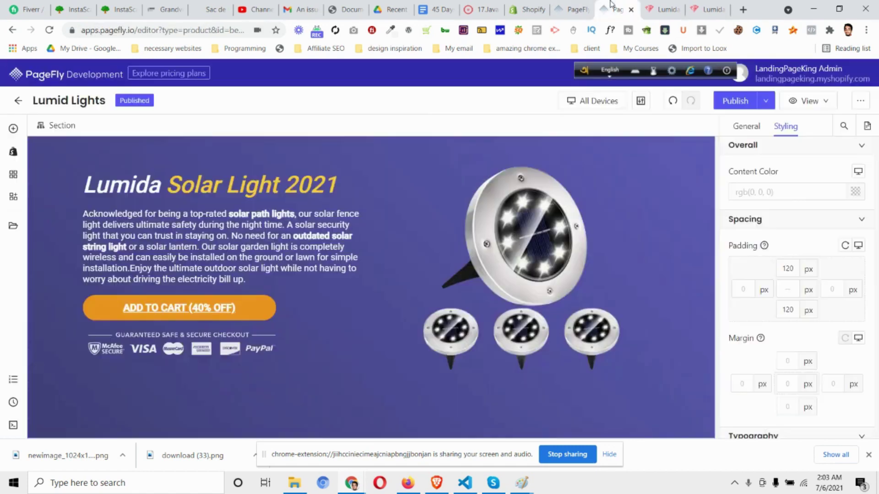
Try to add a two-column 1/2 + 1/2 layout below the hero section
{"action": "scroll", "coordinate": [370, 403], "scroll_direction": "down", "scroll_amount": 1}
{"action": "scroll", "coordinate": [371, 403], "scroll_direction": "up", "scroll_amount": 5}
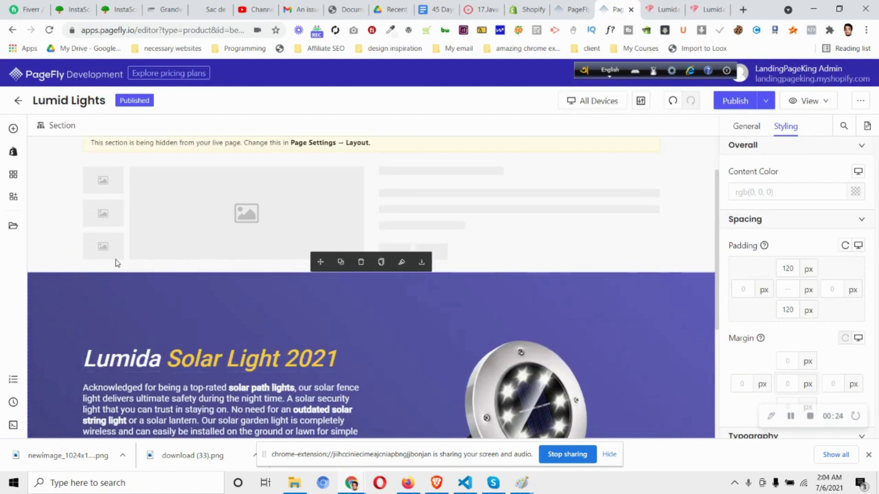
{"action": "scroll", "coordinate": [52, 222], "scroll_direction": "down", "scroll_amount": 4}
{"action": "left_click", "coordinate": [13, 128]}
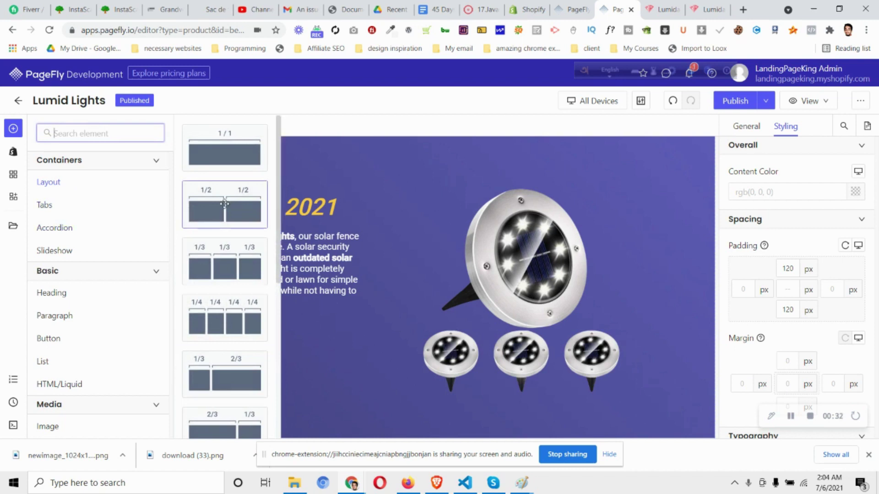
{"action": "left_click", "coordinate": [245, 189]}
{"action": "left_click_drag", "start_coordinate": [245, 189], "coordinate": [329, 436]}
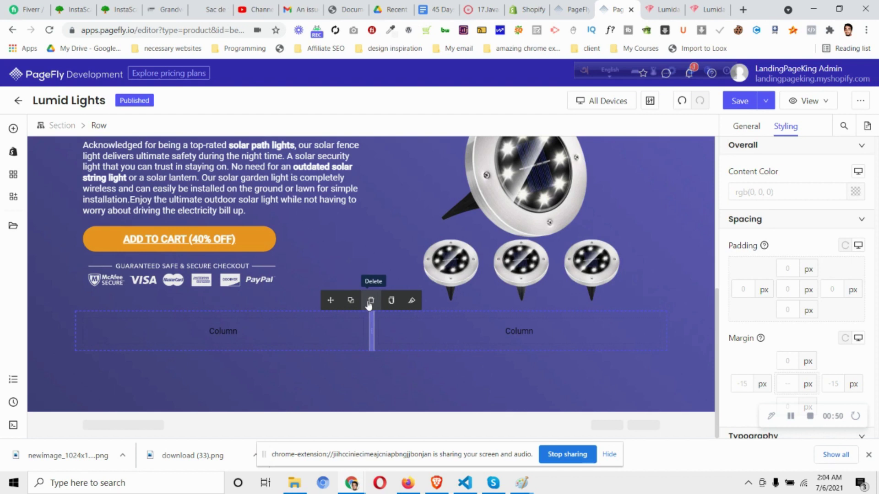
Delete the empty two-column row inside the hero section
{"action": "left_click", "coordinate": [276, 325]}
{"action": "left_click", "coordinate": [158, 313]}
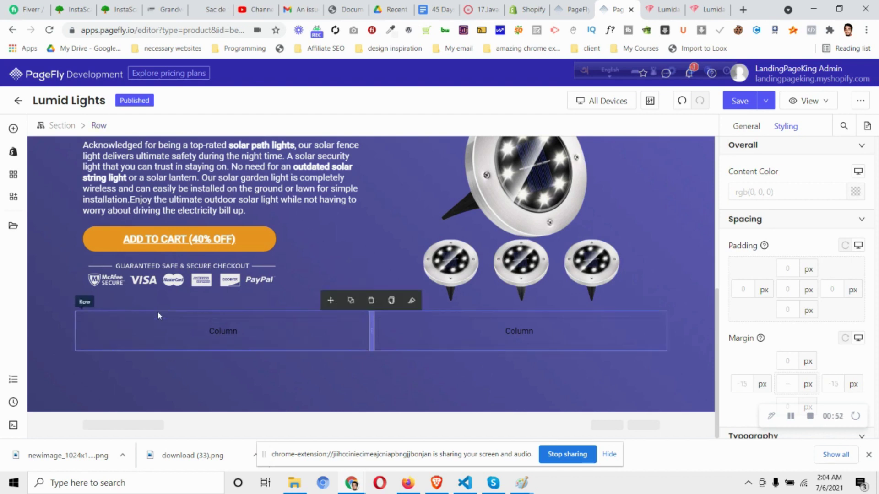
{"action": "left_click", "coordinate": [372, 301]}
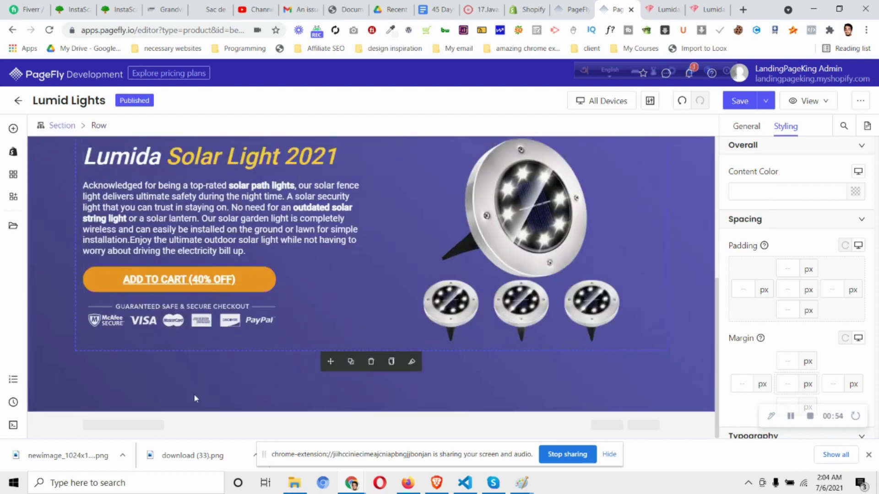
Insert a two-column 1/2 + 1/2 layout as its own section directly beneath the hero section
{"action": "left_click", "coordinate": [13, 128]}
{"action": "left_click_drag", "start_coordinate": [196, 219], "coordinate": [375, 403]}
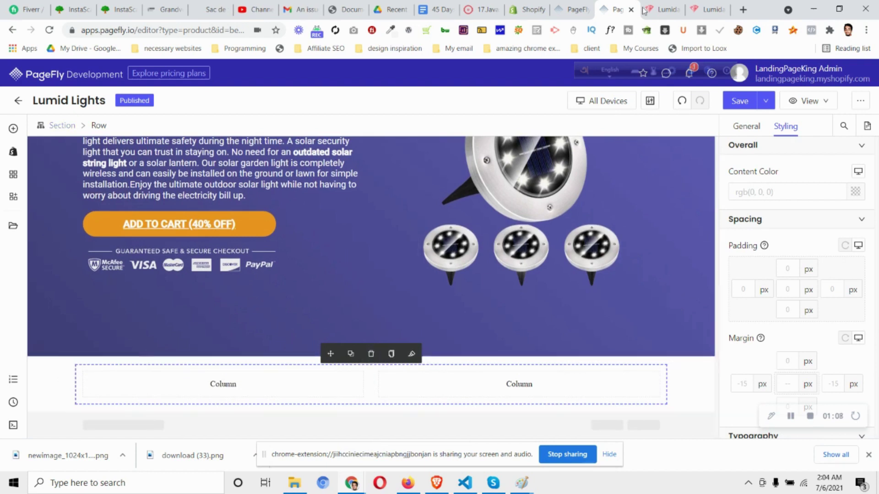
Close the live preview page, review the reference page's features section layout and spacing, and return to the PageFly editor
{"action": "left_click", "coordinate": [667, 8]}
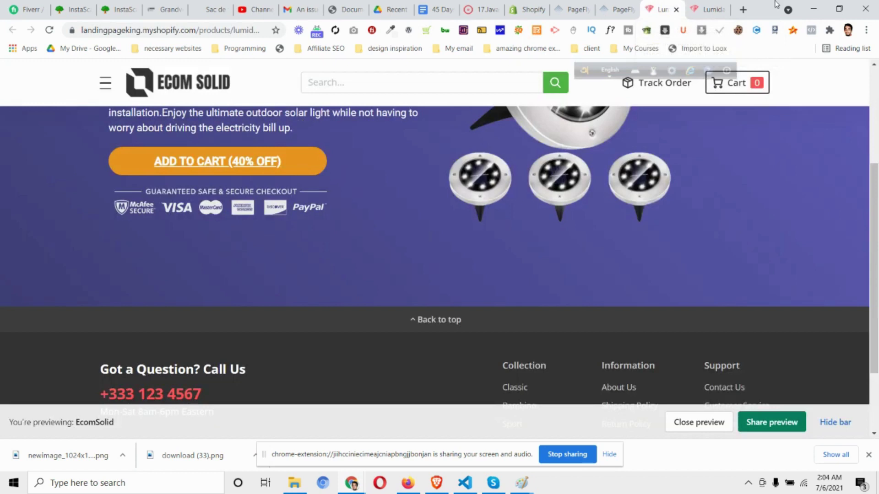
{"action": "left_click", "coordinate": [676, 9]}
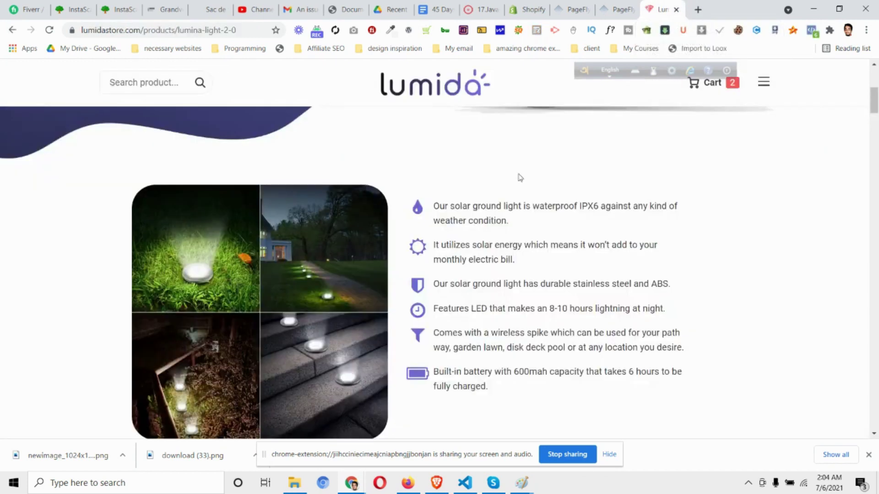
{"action": "scroll", "coordinate": [520, 178], "scroll_direction": "up", "scroll_amount": 2}
{"action": "scroll", "coordinate": [408, 271], "scroll_direction": "down", "scroll_amount": 2}
{"action": "scroll", "coordinate": [669, 279], "scroll_direction": "down", "scroll_amount": 2}
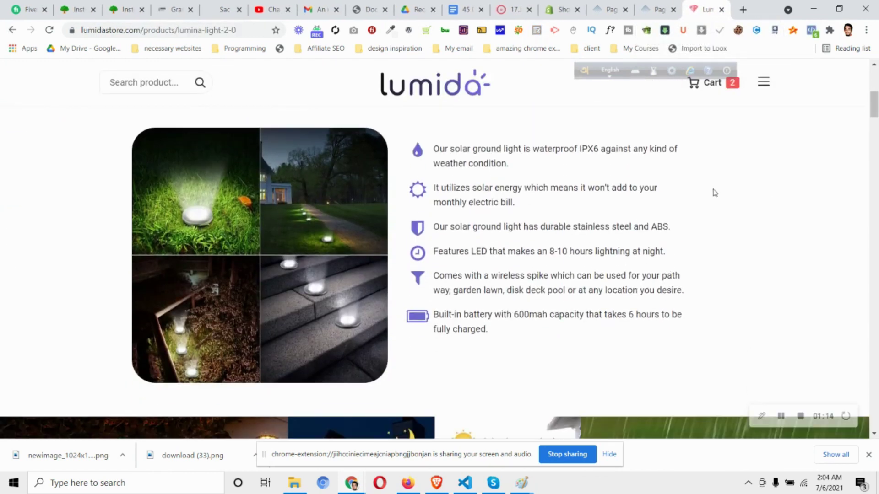
{"action": "left_click", "coordinate": [659, 9]}
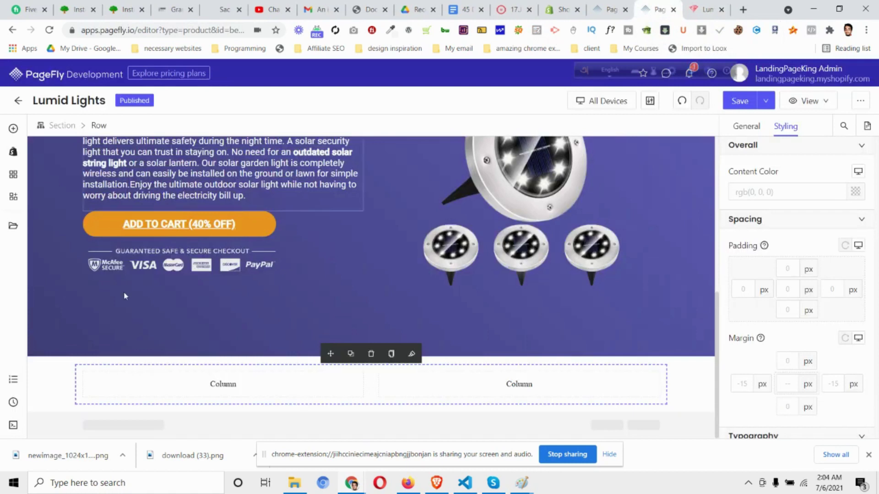
Set the new two-column section's top and bottom padding to 50 px each
{"action": "left_click", "coordinate": [54, 374]}
{"action": "left_click", "coordinate": [789, 268]}
{"action": "type", "text": "50"}
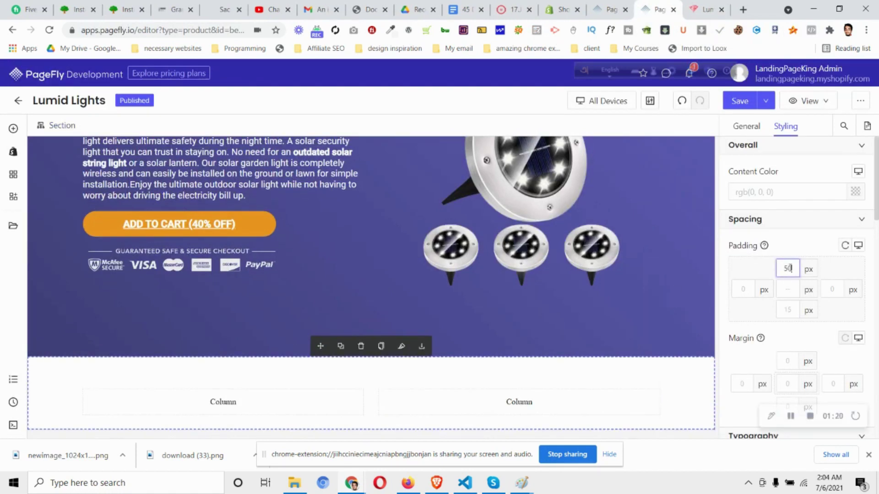
{"action": "left_click", "coordinate": [787, 311]}
{"action": "type", "text": "50"}
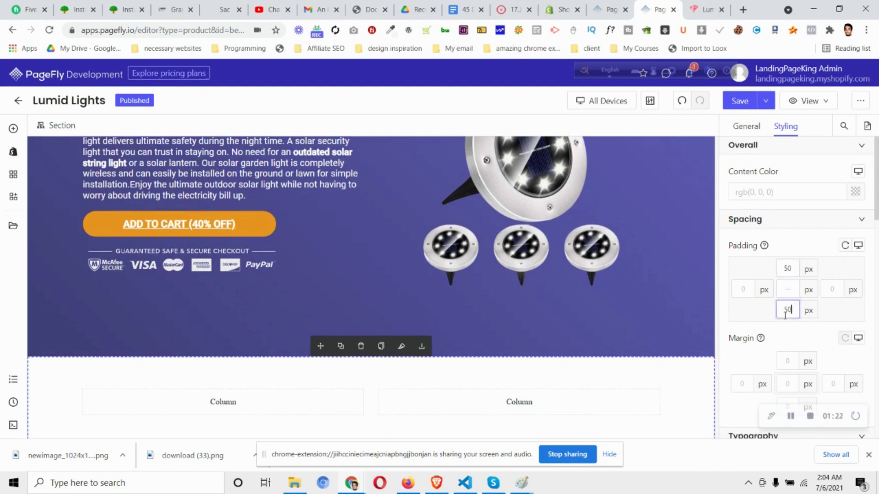
Copy the address of the four-photo garden light image on the Lumida reference page and return to the PageFly editor
{"action": "left_click", "coordinate": [686, 9]}
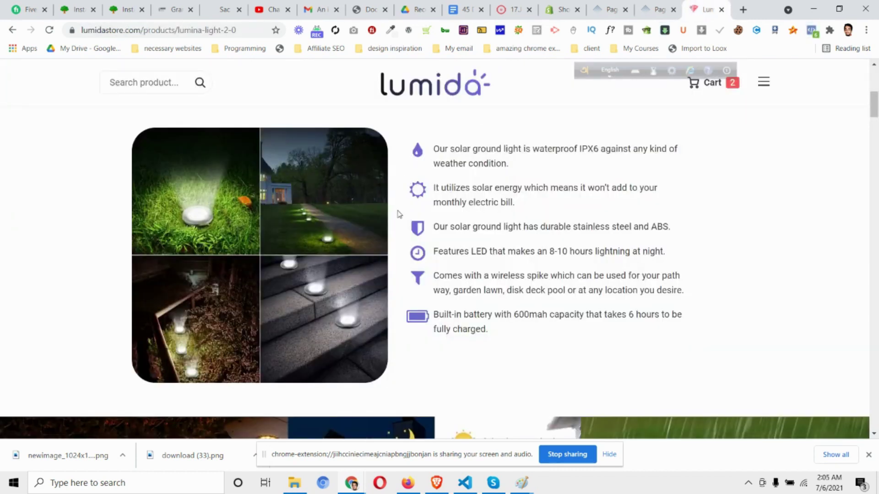
{"action": "right_click", "coordinate": [301, 202]}
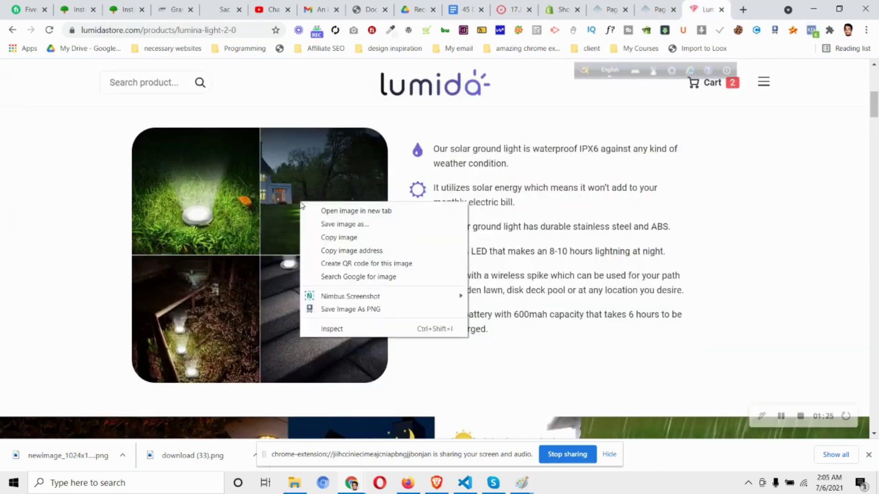
{"action": "left_click", "coordinate": [371, 251]}
{"action": "left_click", "coordinate": [659, 9]}
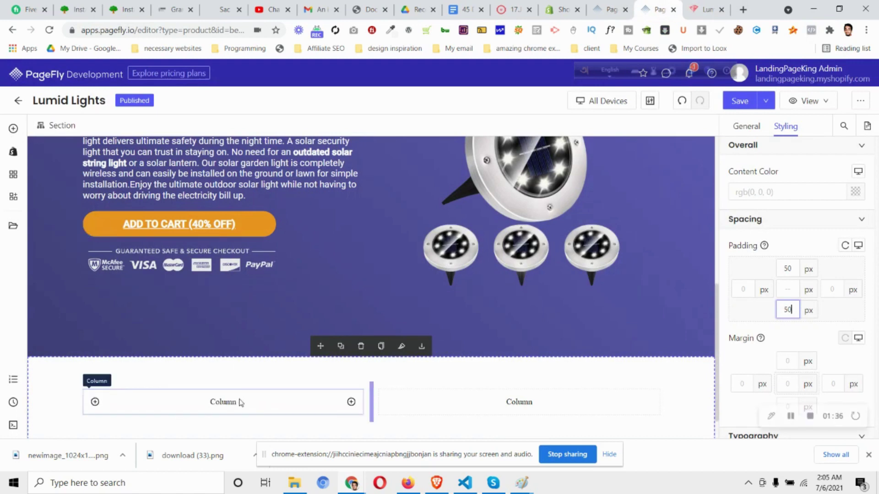
Add an image element to the left column of the new section
{"action": "scroll", "coordinate": [220, 376], "scroll_direction": "down", "scroll_amount": 1}
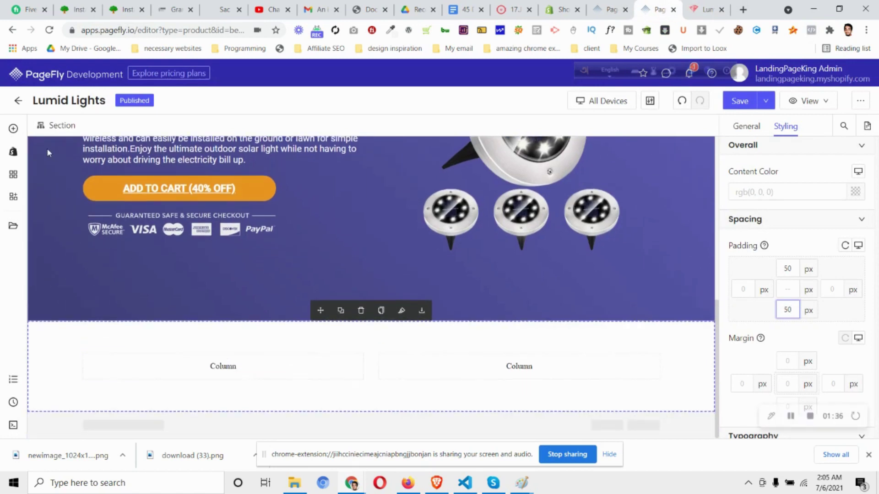
{"action": "left_click", "coordinate": [16, 130]}
{"action": "left_click", "coordinate": [92, 425]}
{"action": "left_click_drag", "start_coordinate": [227, 146], "coordinate": [233, 358]}
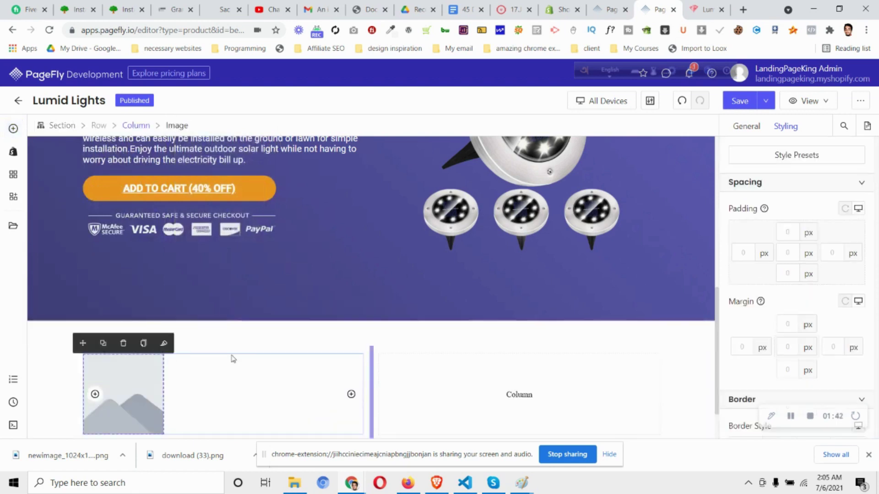
{"action": "scroll", "coordinate": [233, 359], "scroll_direction": "down", "scroll_amount": 1}
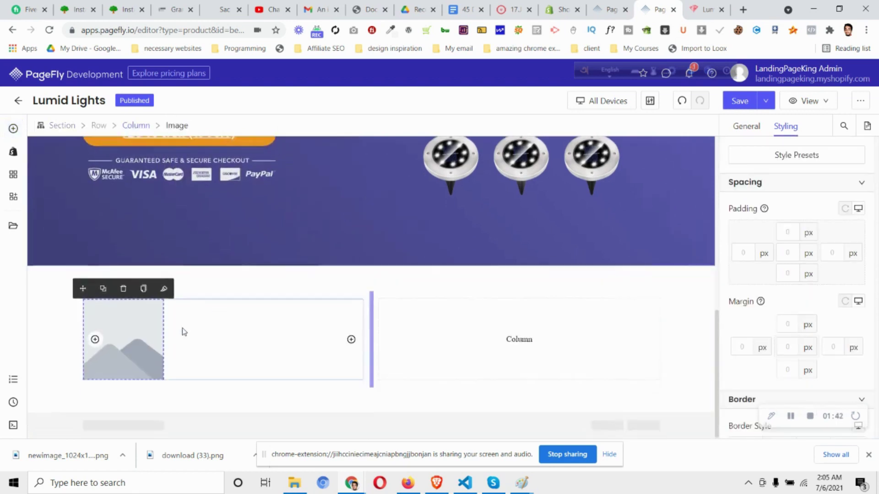
Import the four-photo garden light picture from its copied URL and use it as the new image element's source
{"action": "left_click", "coordinate": [746, 132]}
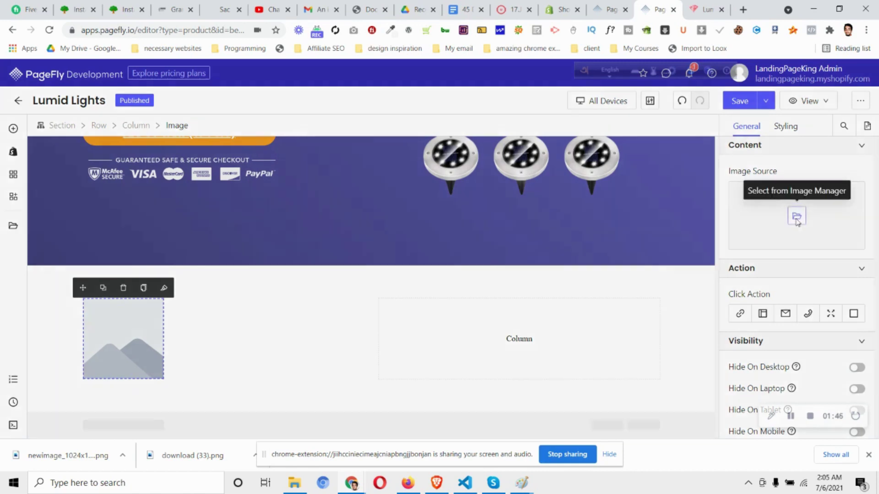
{"action": "left_click", "coordinate": [796, 221]}
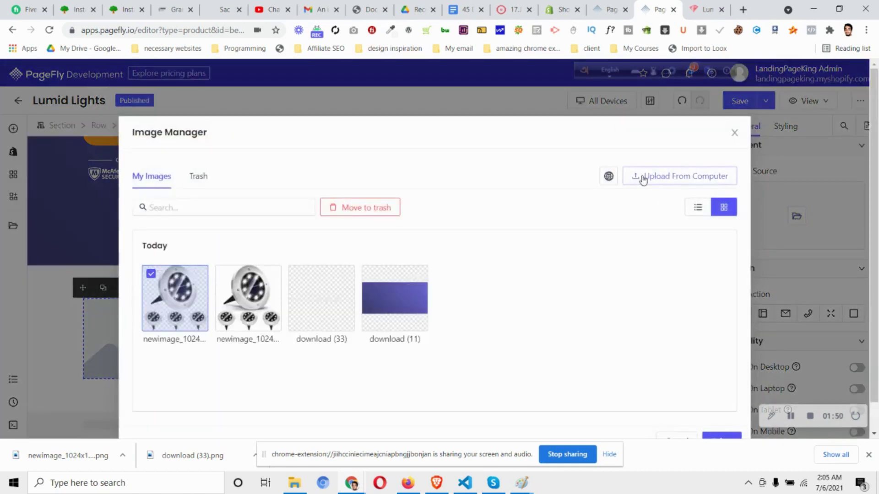
{"action": "left_click", "coordinate": [609, 177]}
{"action": "left_click", "coordinate": [393, 189]}
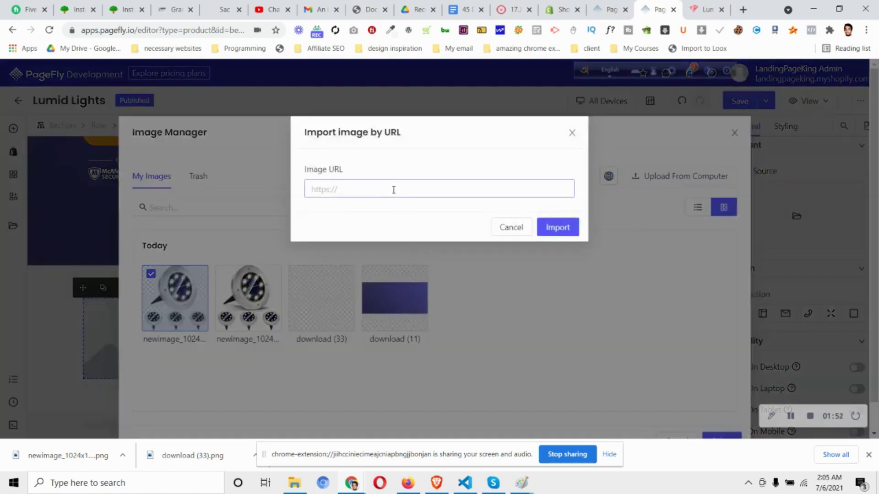
{"action": "key", "text": "ctrl+v"}
{"action": "left_click", "coordinate": [573, 229]}
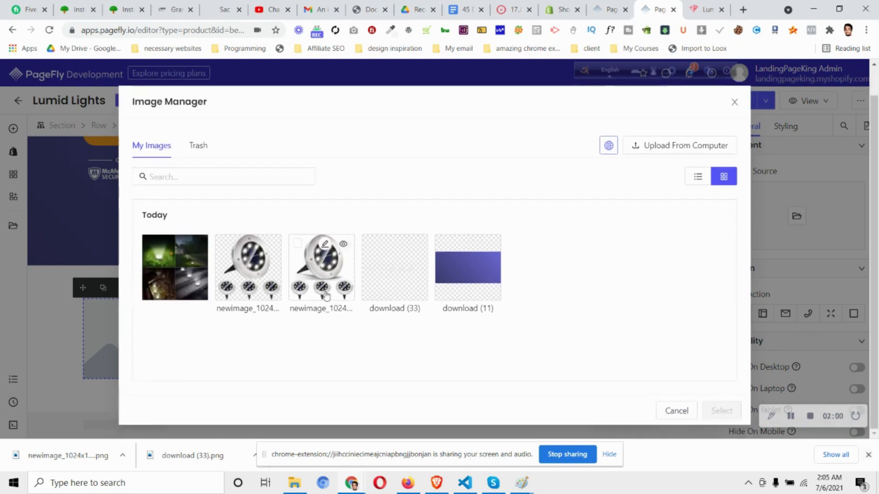
{"action": "left_click", "coordinate": [175, 268]}
{"action": "left_click", "coordinate": [722, 411]}
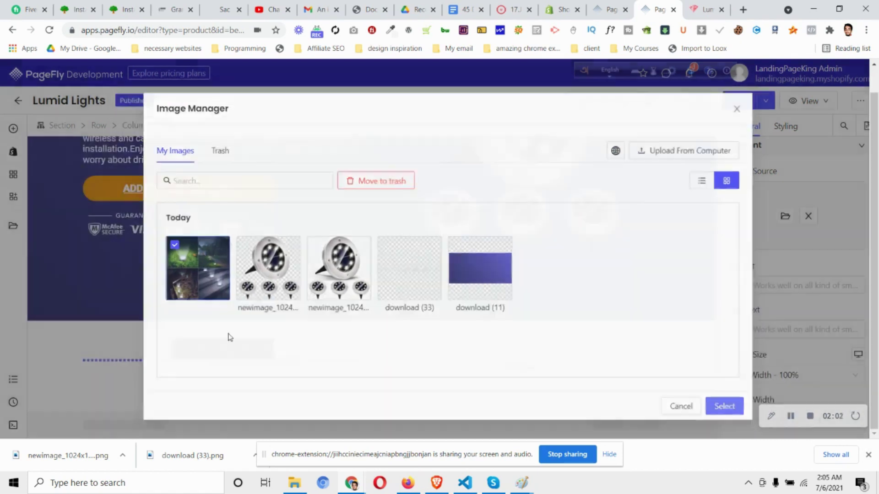
{"action": "scroll", "coordinate": [285, 270], "scroll_direction": "down", "scroll_amount": 3}
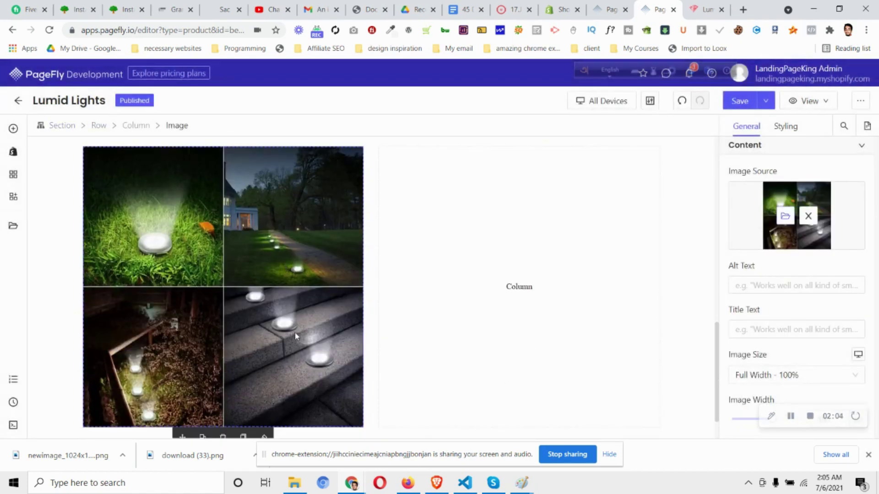
Set the image column's text alignment to center and compare the image with the one on the reference page
{"action": "left_click", "coordinate": [869, 455]}
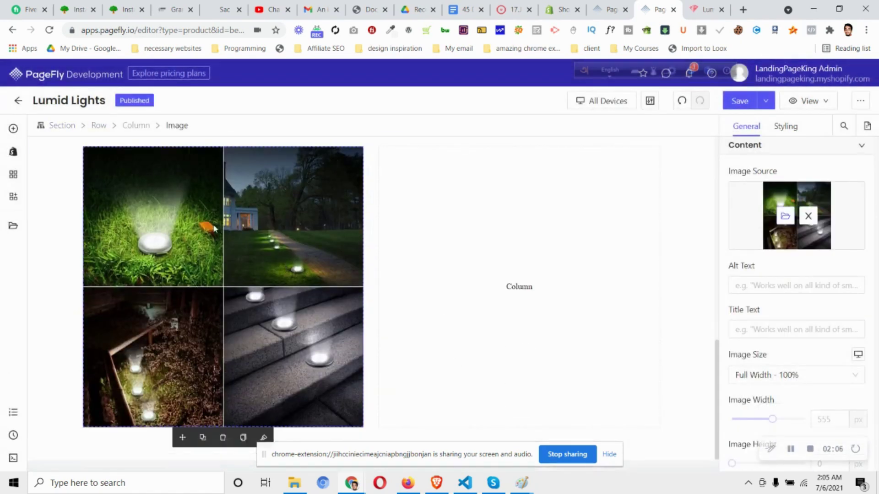
{"action": "left_click", "coordinate": [142, 128]}
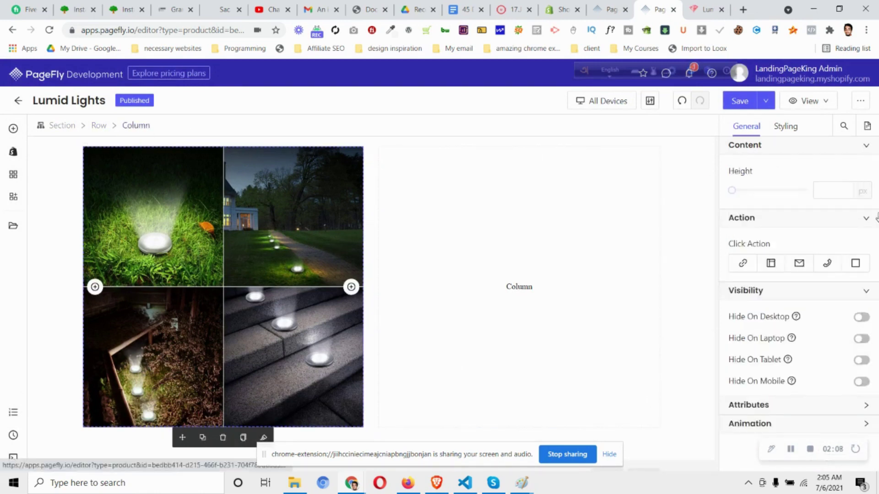
{"action": "left_click", "coordinate": [785, 127]}
{"action": "scroll", "coordinate": [790, 344], "scroll_direction": "down", "scroll_amount": 3}
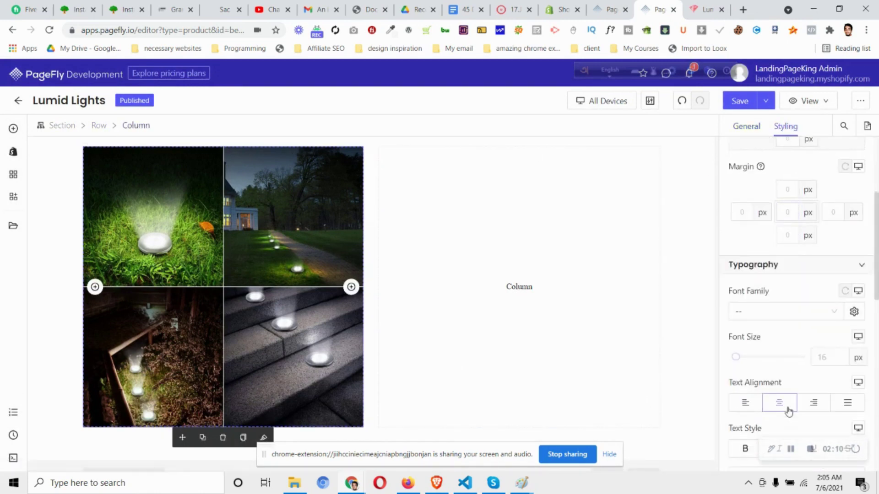
{"action": "scroll", "coordinate": [467, 286], "scroll_direction": "up", "scroll_amount": 1}
{"action": "scroll", "coordinate": [237, 243], "scroll_direction": "down", "scroll_amount": 2}
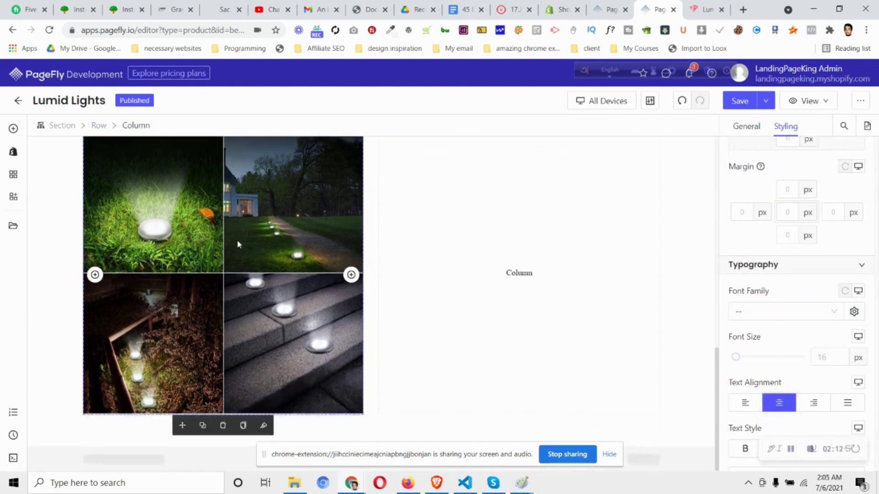
{"action": "left_click", "coordinate": [704, 8]}
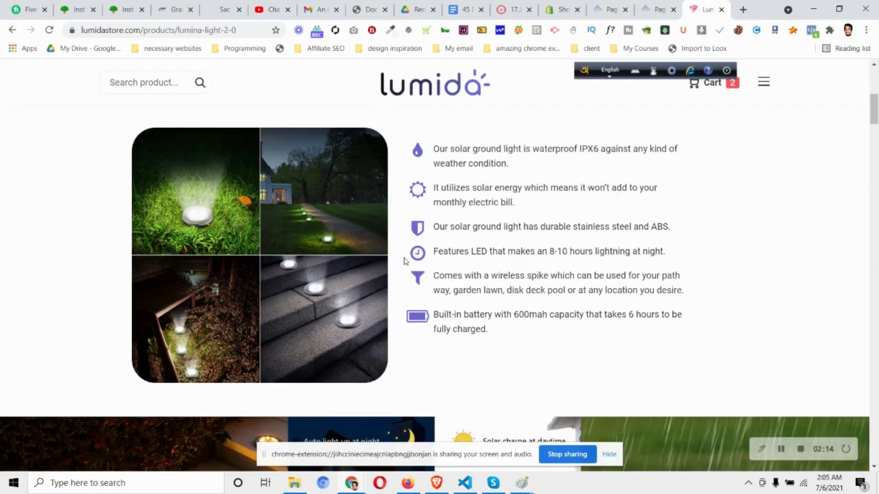
{"action": "left_click", "coordinate": [658, 9]}
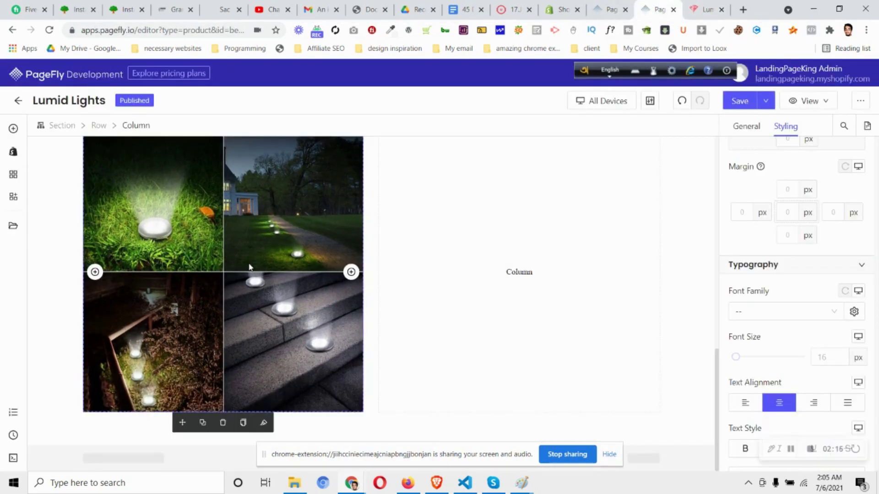
Switch the four-photo image to a custom size and set its width to 420 px
{"action": "left_click", "coordinate": [246, 283]}
{"action": "left_click", "coordinate": [751, 126]}
{"action": "scroll", "coordinate": [823, 292], "scroll_direction": "down", "scroll_amount": 2}
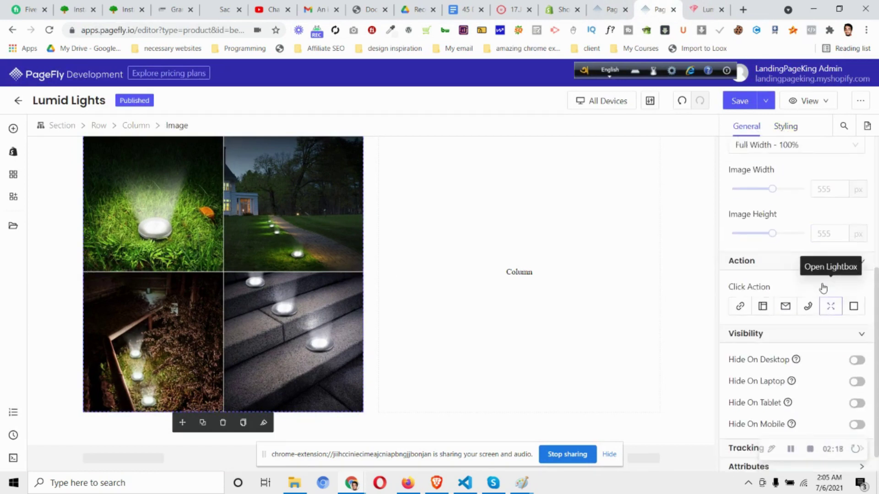
{"action": "scroll", "coordinate": [822, 284], "scroll_direction": "up", "scroll_amount": 1}
{"action": "left_click", "coordinate": [796, 179]}
{"action": "left_click", "coordinate": [791, 236]}
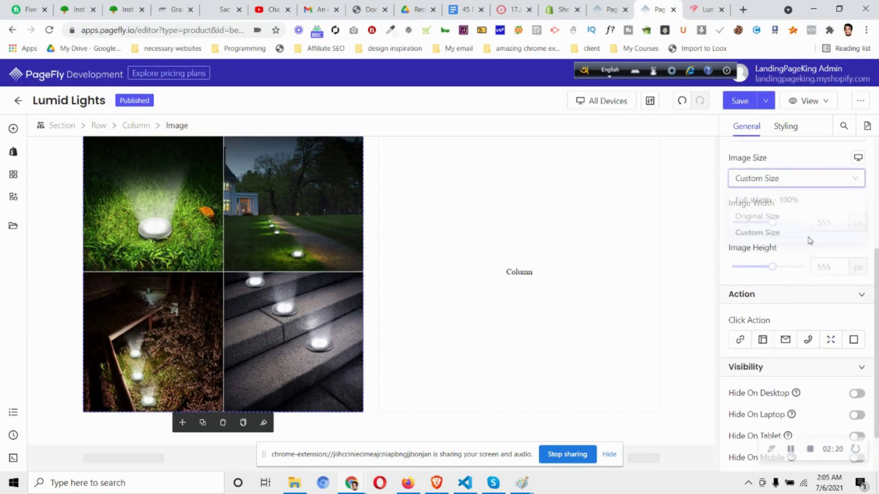
{"action": "left_click", "coordinate": [832, 223]}
{"action": "type", "text": "400"}
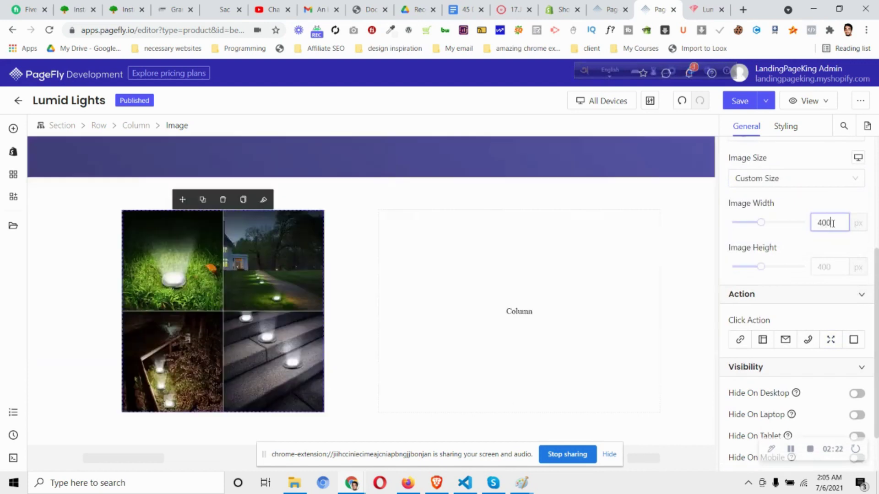
{"action": "key", "text": "Up"}
{"action": "key", "text": "Up"}
{"action": "key", "text": "Up"}
{"action": "key", "text": "Up"}
{"action": "key", "text": "Up"}
{"action": "key", "text": "Up"}
{"action": "key", "text": "Up"}
{"action": "key", "text": "Up"}
{"action": "key", "text": "Up"}
{"action": "key", "text": "Up"}
{"action": "key", "text": "Up"}
{"action": "key", "text": "Up"}
{"action": "key", "text": "Up"}
{"action": "key", "text": "Up"}
{"action": "key", "text": "Up"}
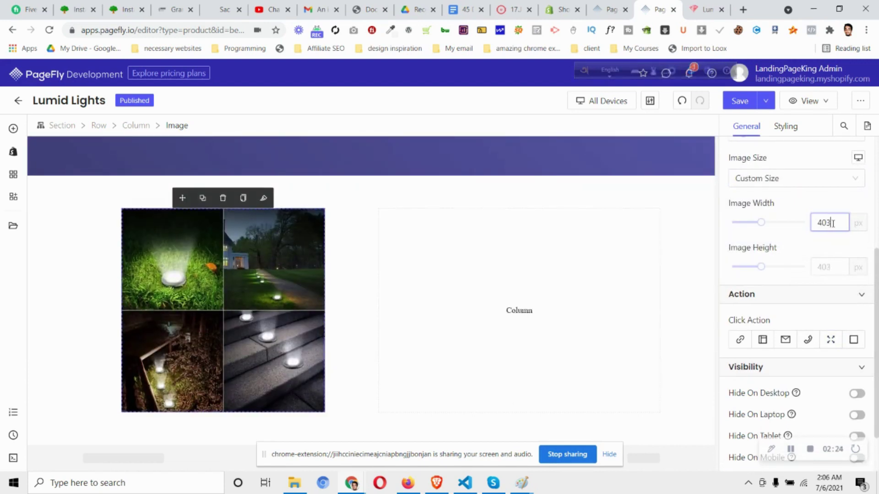
{"action": "key", "text": "Up"}
{"action": "key", "text": "Up"}
{"action": "key", "text": "Up"}
{"action": "key", "text": "Up"}
{"action": "key", "text": "Up"}
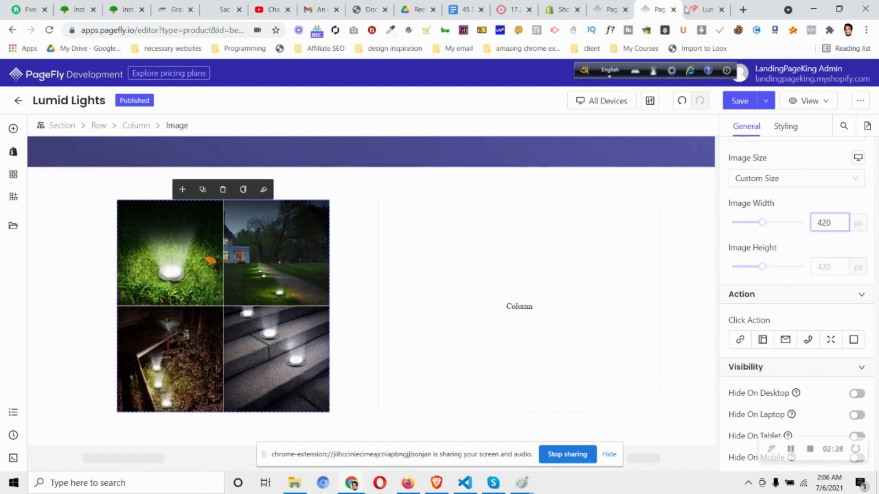
Compare the image with the one on the Lumida reference page and increase its width to 450 px
{"action": "left_click", "coordinate": [707, 9]}
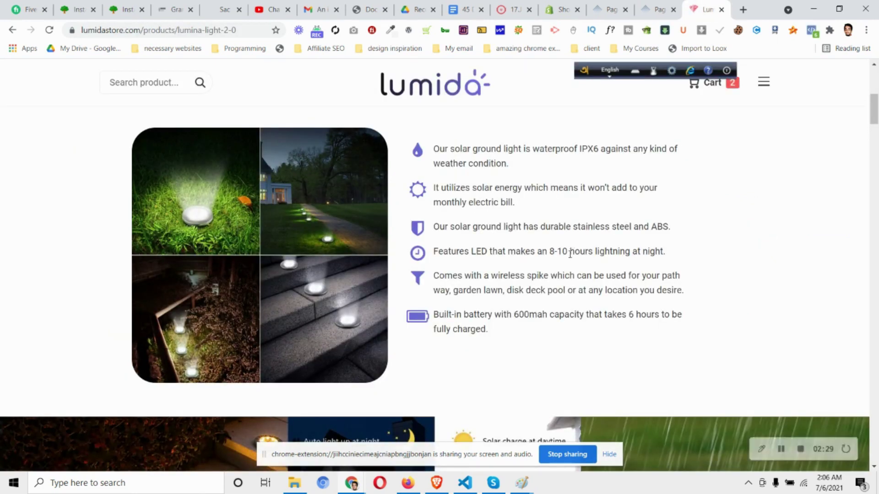
{"action": "left_click", "coordinate": [660, 9]}
{"action": "key", "text": "Up"}
{"action": "key", "text": "Up"}
{"action": "key", "text": "Up"}
{"action": "key", "text": "Up"}
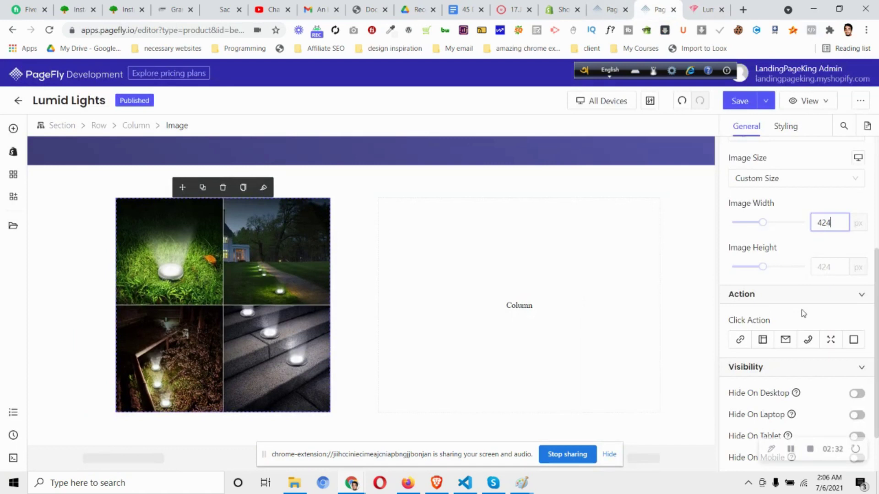
{"action": "key", "text": "Up"}
{"action": "key", "text": "Up"}
{"action": "key", "text": "Up"}
{"action": "key", "text": "Up"}
{"action": "key", "text": "Up"}
{"action": "key", "text": "Up"}
{"action": "key", "text": "Up"}
{"action": "key", "text": "Up"}
{"action": "key", "text": "Up"}
{"action": "key", "text": "Up"}
{"action": "key", "text": "Up"}
{"action": "key", "text": "Up"}
{"action": "key", "text": "Up"}
{"action": "key", "text": "Up"}
{"action": "key", "text": "Up"}
{"action": "key", "text": "Up"}
{"action": "key", "text": "Up"}
{"action": "key", "text": "Up"}
{"action": "key", "text": "Up"}
{"action": "key", "text": "Up"}
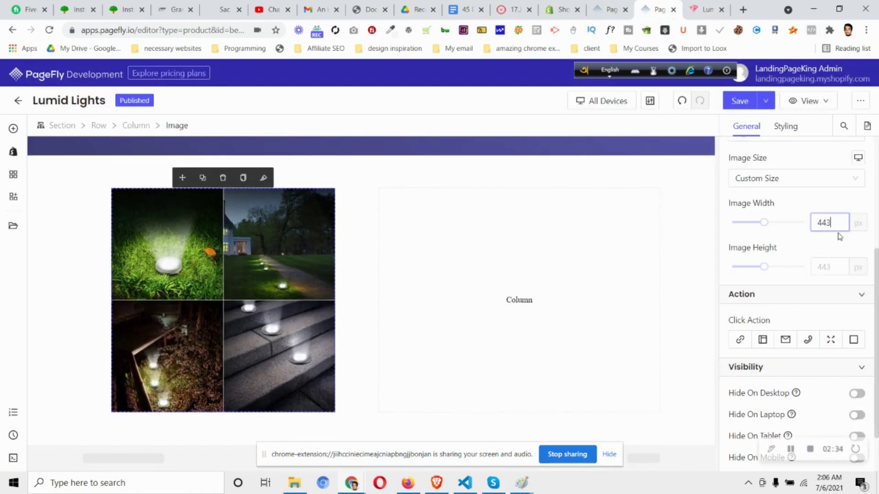
{"action": "key", "text": "Up"}
{"action": "key", "text": "Up"}
{"action": "key", "text": "Up"}
{"action": "key", "text": "Up"}
Round all corners of the four-photo image with a 50 px border radius and compare it with the reference page
{"action": "left_click", "coordinate": [790, 132]}
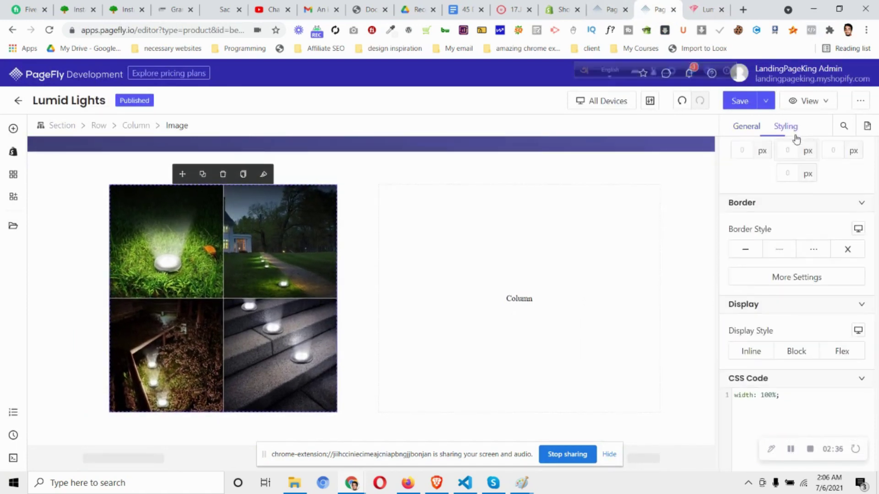
{"action": "left_click", "coordinate": [728, 6]}
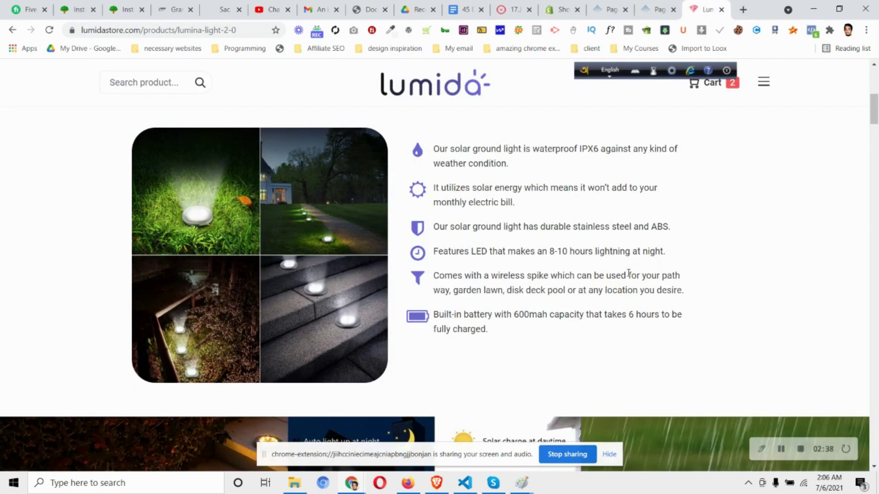
{"action": "left_click", "coordinate": [659, 9]}
{"action": "scroll", "coordinate": [796, 347], "scroll_direction": "down", "scroll_amount": 1}
{"action": "scroll", "coordinate": [797, 347], "scroll_direction": "up", "scroll_amount": 3}
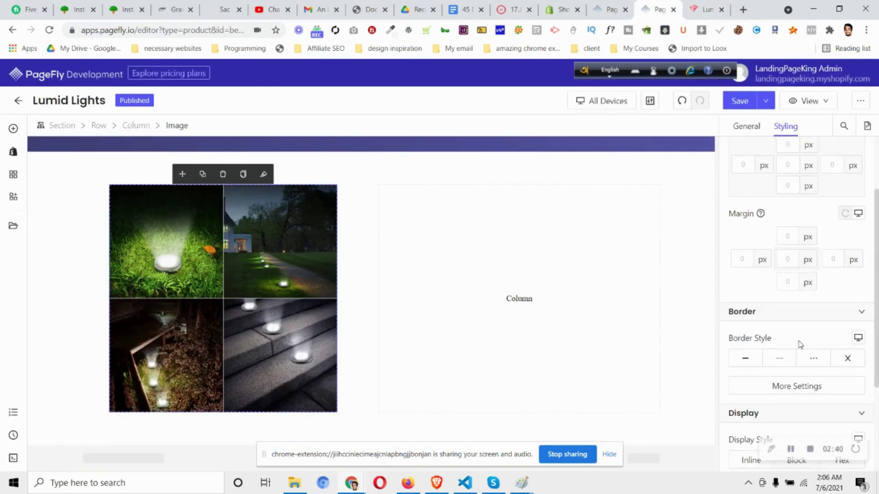
{"action": "scroll", "coordinate": [801, 348], "scroll_direction": "down", "scroll_amount": 1}
{"action": "left_click", "coordinate": [819, 365]}
{"action": "left_click", "coordinate": [641, 362]}
{"action": "type", "text": "50"}
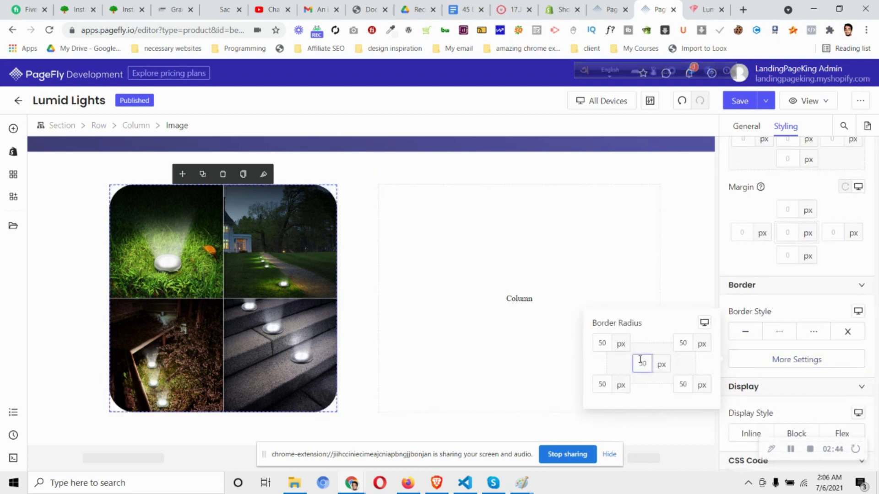
{"action": "left_click", "coordinate": [746, 126]}
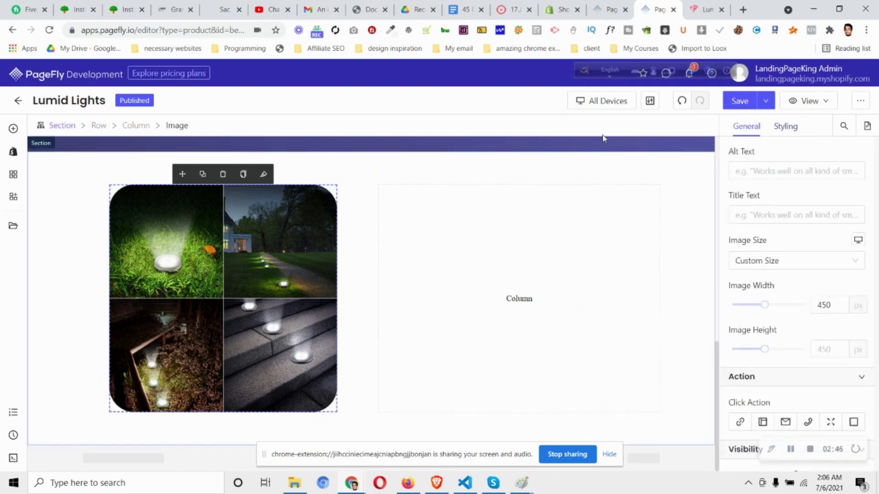
{"action": "left_click", "coordinate": [691, 6]}
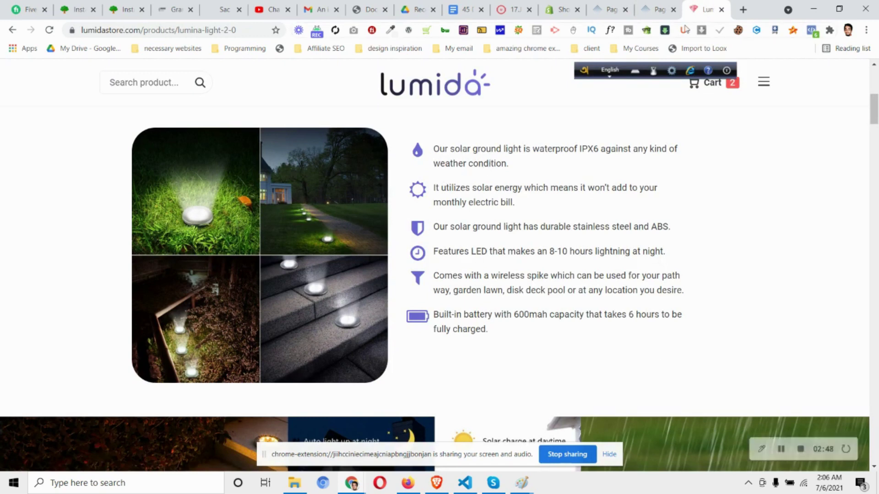
{"action": "left_click", "coordinate": [661, 9]}
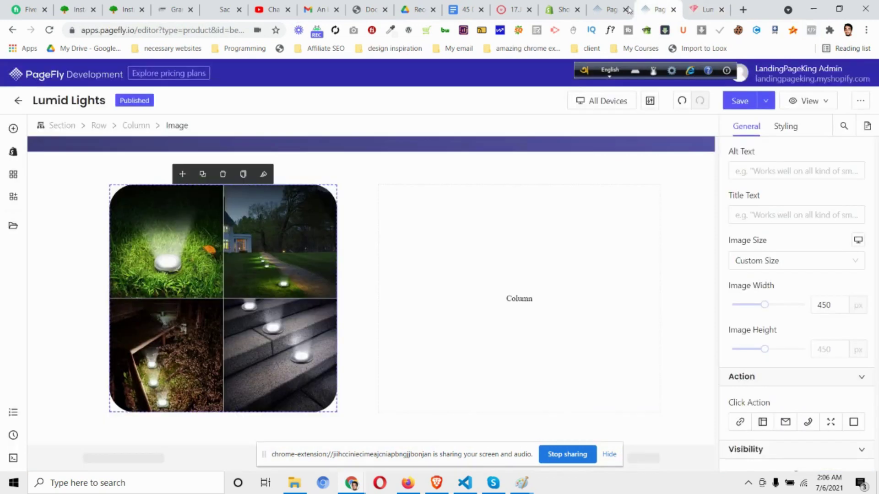
Check the features layout on the reference page and add an icon-bulleted list element to the empty column beside the image
{"action": "left_click", "coordinate": [14, 129]}
{"action": "mouse_move", "coordinate": [59, 360]}
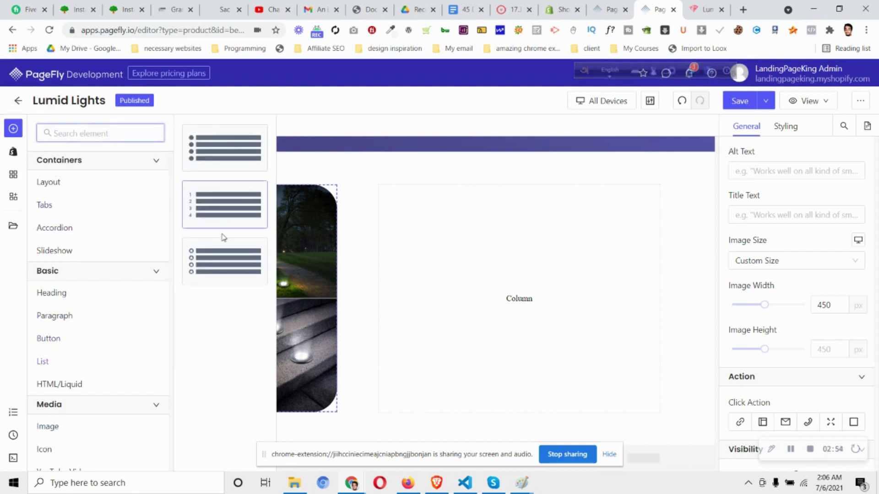
{"action": "left_click", "coordinate": [719, 5]}
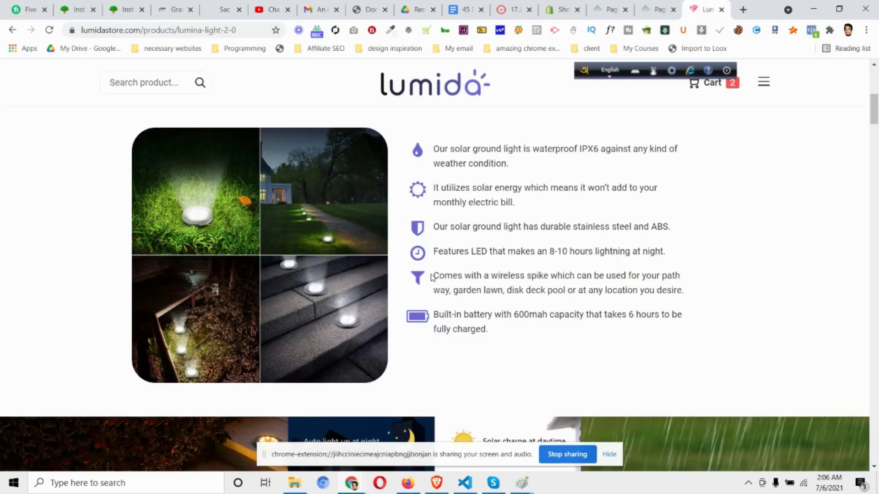
{"action": "left_click", "coordinate": [658, 10]}
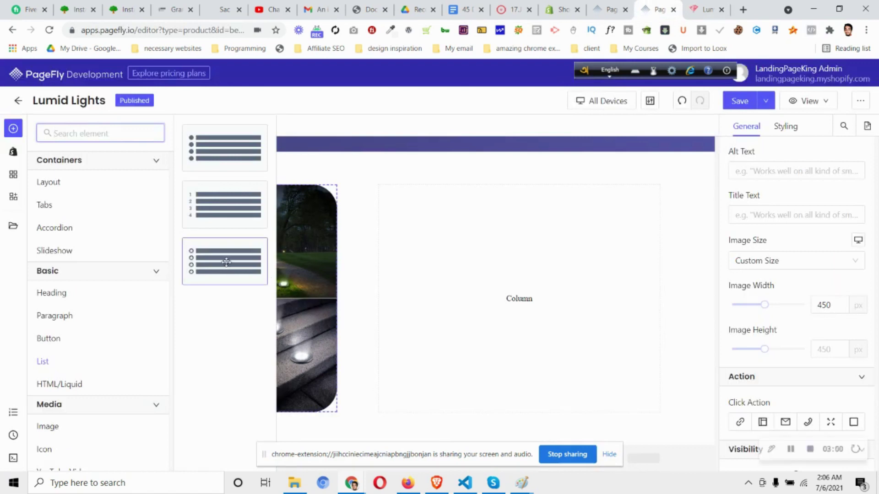
{"action": "left_click_drag", "start_coordinate": [226, 262], "coordinate": [520, 255]}
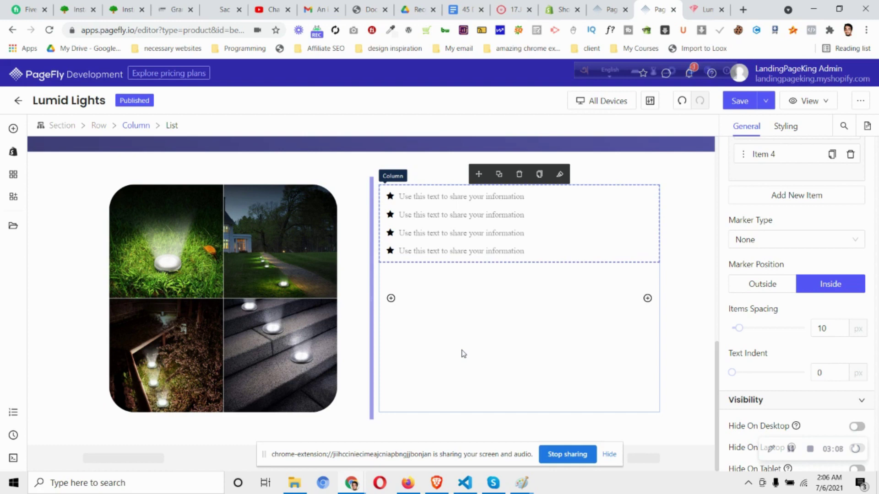
Inspect the water-drop icon's styles on the Lumida reference page and copy its color value rgb(108, 104, 216)
{"action": "left_click", "coordinate": [724, 8]}
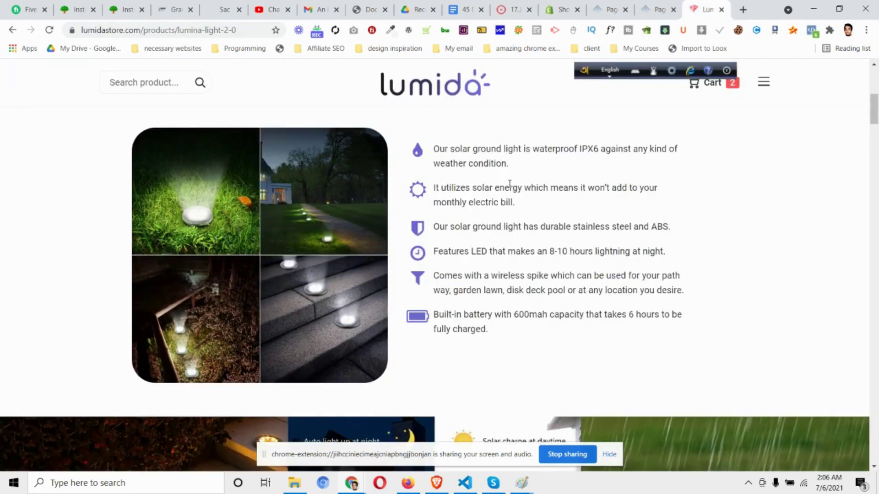
{"action": "right_click", "coordinate": [417, 149]}
{"action": "left_click", "coordinate": [495, 365]}
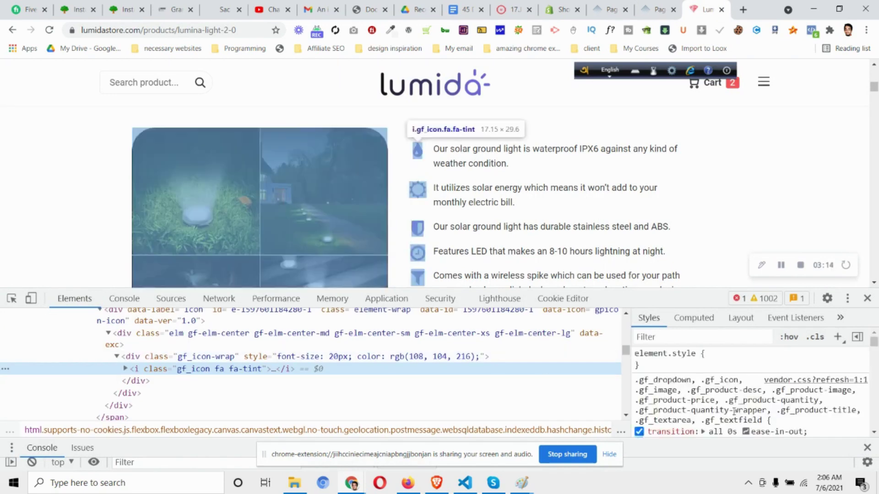
{"action": "scroll", "coordinate": [734, 410], "scroll_direction": "down", "scroll_amount": 5}
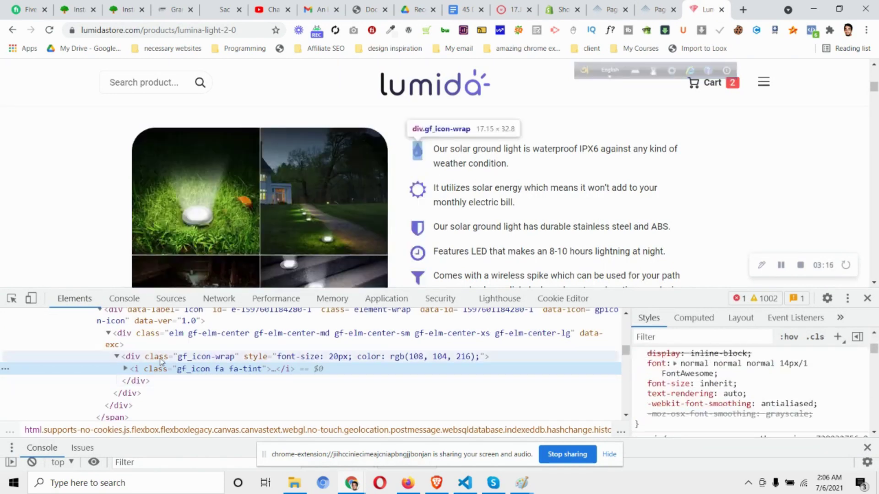
{"action": "left_click", "coordinate": [160, 362]}
{"action": "scroll", "coordinate": [749, 391], "scroll_direction": "up", "scroll_amount": 2}
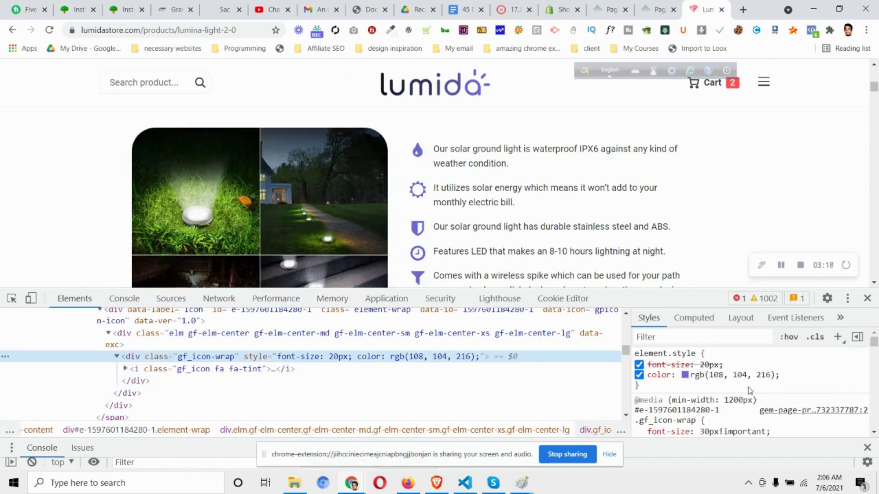
{"action": "left_click", "coordinate": [723, 377]}
{"action": "right_click", "coordinate": [723, 378]}
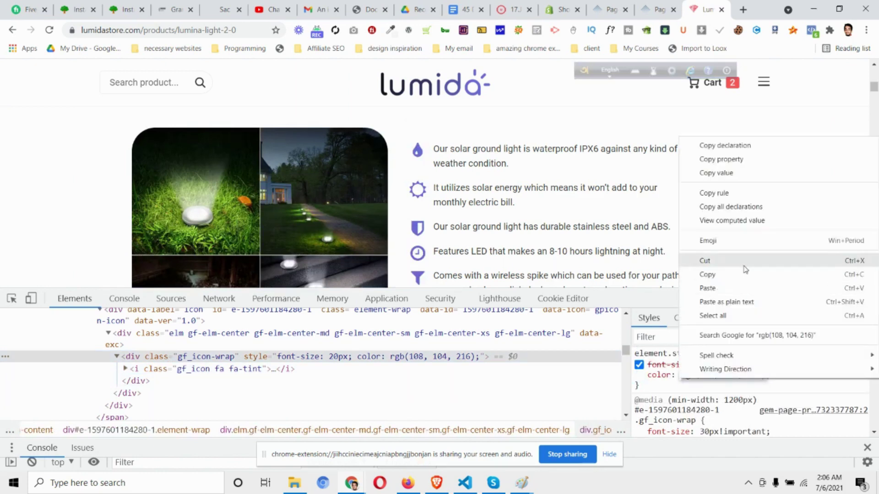
{"action": "left_click", "coordinate": [744, 271]}
Examine the font family, size, line height and color of the reference page's feature text with WhatFont and return to the PageFly editor
{"action": "left_click", "coordinate": [571, 30]}
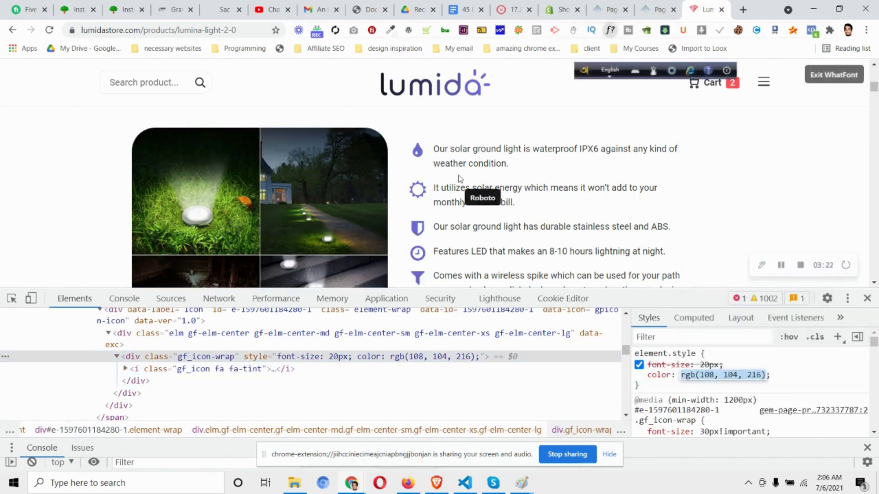
{"action": "left_click", "coordinate": [487, 165]}
{"action": "scroll", "coordinate": [550, 192], "scroll_direction": "down", "scroll_amount": 1}
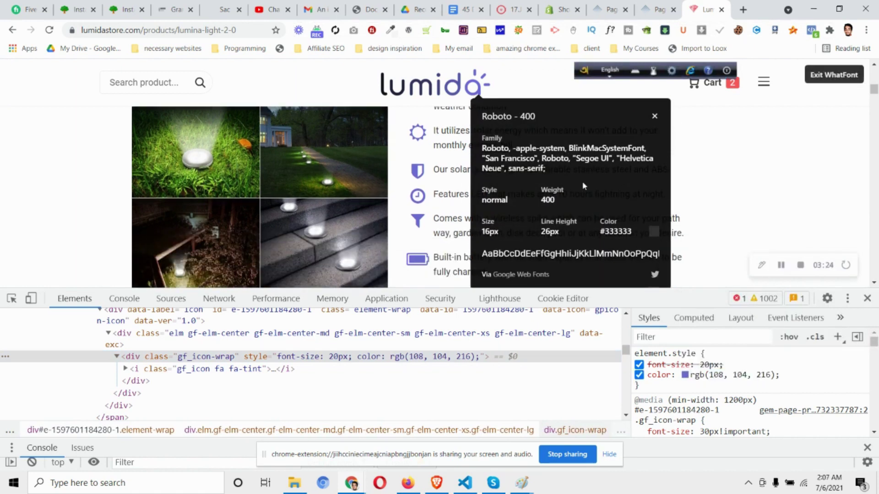
{"action": "scroll", "coordinate": [661, 177], "scroll_direction": "up", "scroll_amount": 1}
{"action": "left_click", "coordinate": [655, 174]}
{"action": "left_click", "coordinate": [657, 9]}
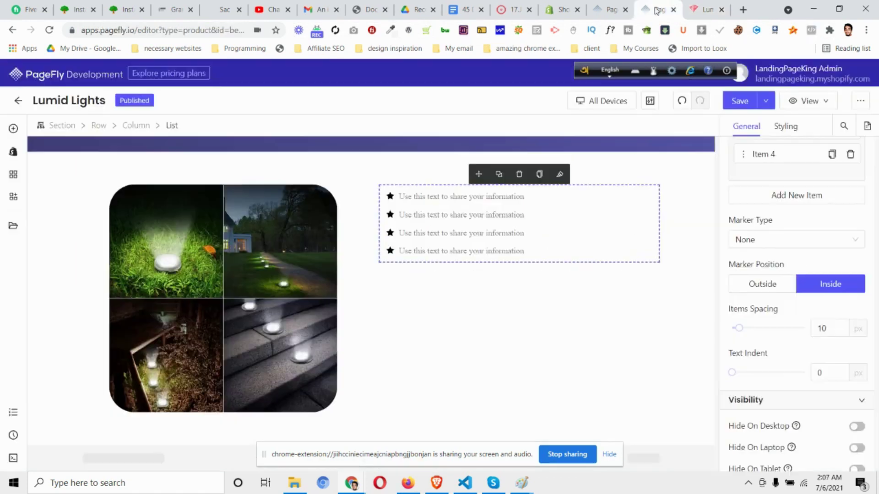
Open the icon picker for the first list item and search it for a water drop icon, checking the reference page's icon
{"action": "left_click", "coordinate": [390, 196]}
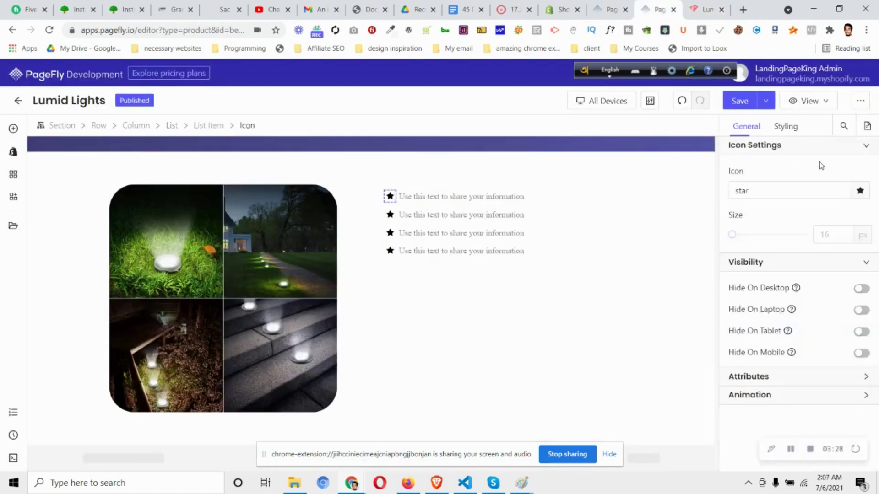
{"action": "left_click", "coordinate": [860, 192]}
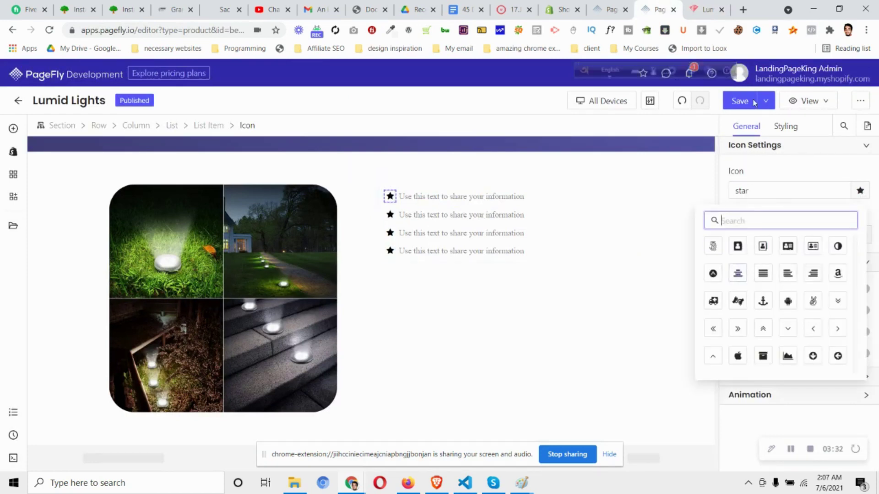
{"action": "left_click", "coordinate": [708, 9]}
{"action": "left_click", "coordinate": [660, 9]}
{"action": "type", "text": "wate"}
{"action": "key", "text": "BackSpace"}
{"action": "key", "text": "BackSpace"}
{"action": "key", "text": "BackSpace"}
{"action": "key", "text": "BackSpace"}
{"action": "type", "text": "drop"}
{"action": "key", "text": "BackSpace"}
{"action": "key", "text": "BackSpace"}
{"action": "key", "text": "BackSpace"}
{"action": "key", "text": "BackSpace"}
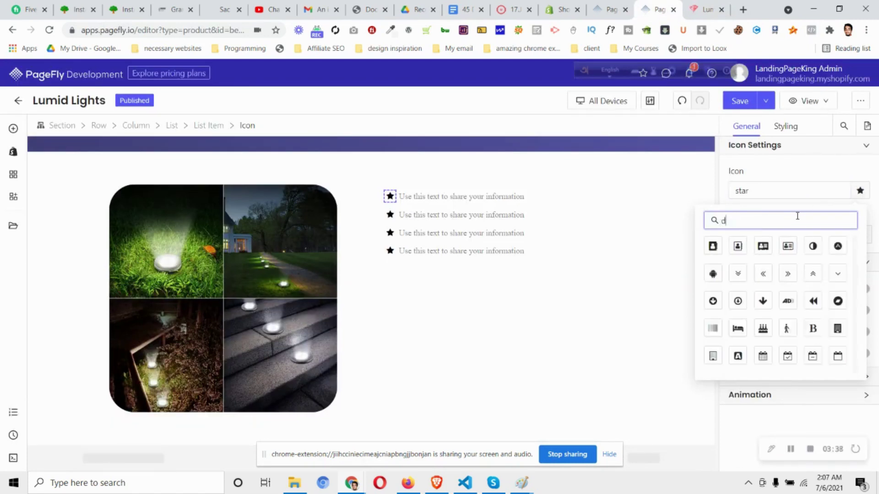
Browse the icon picker, search it for "check" and set the first list item's icon to check-square-o
{"action": "scroll", "coordinate": [830, 322], "scroll_direction": "down", "scroll_amount": 5}
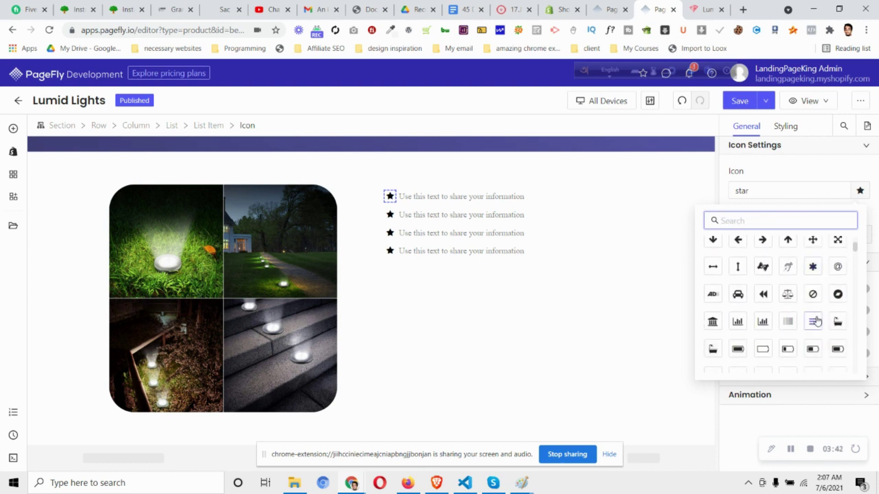
{"action": "scroll", "coordinate": [806, 321], "scroll_direction": "down", "scroll_amount": 2}
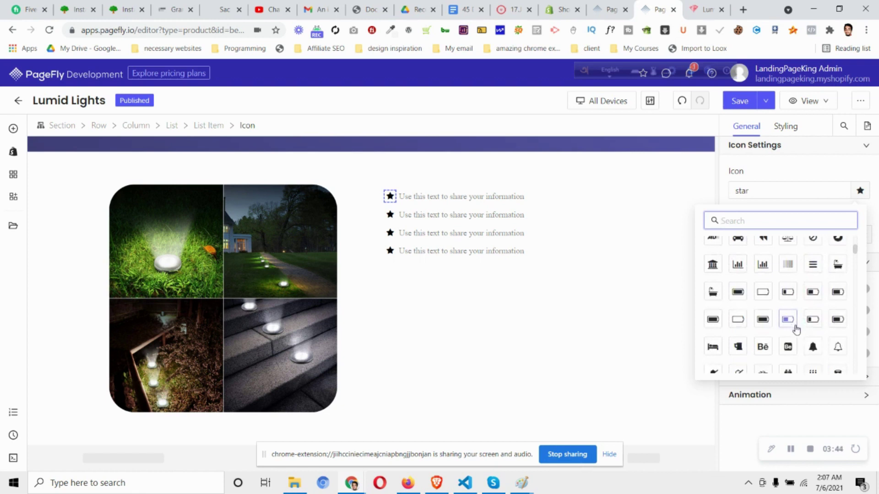
{"action": "scroll", "coordinate": [797, 329], "scroll_direction": "down", "scroll_amount": 5}
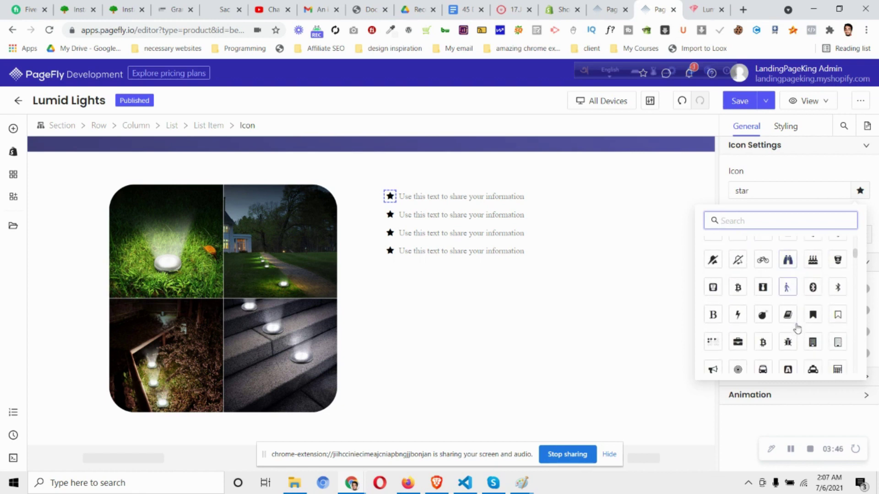
{"action": "scroll", "coordinate": [799, 327], "scroll_direction": "up", "scroll_amount": 5}
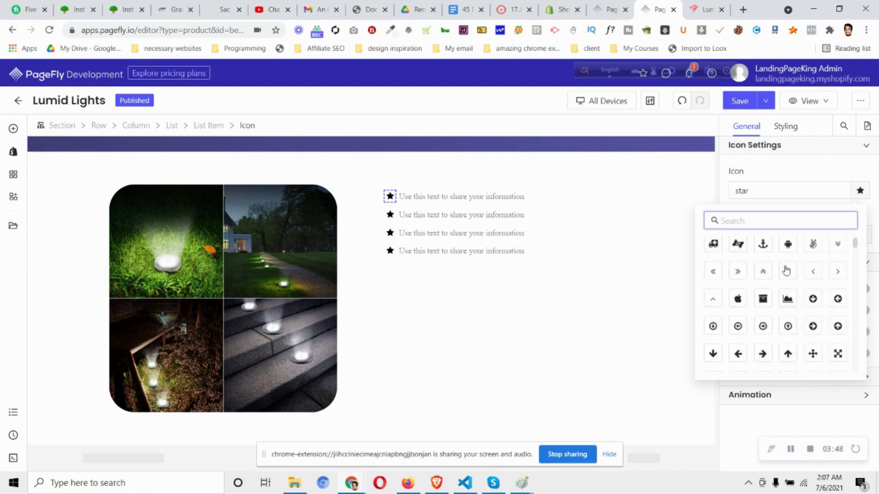
{"action": "type", "text": "check"}
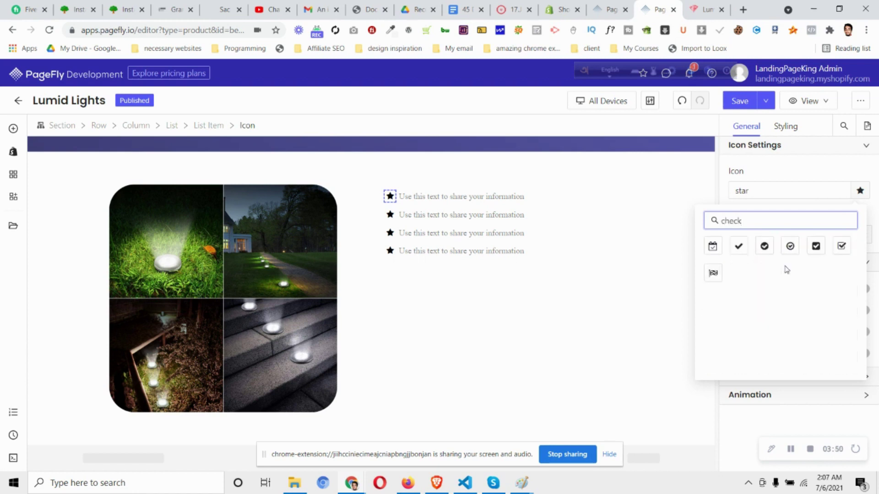
{"action": "left_click", "coordinate": [843, 247]}
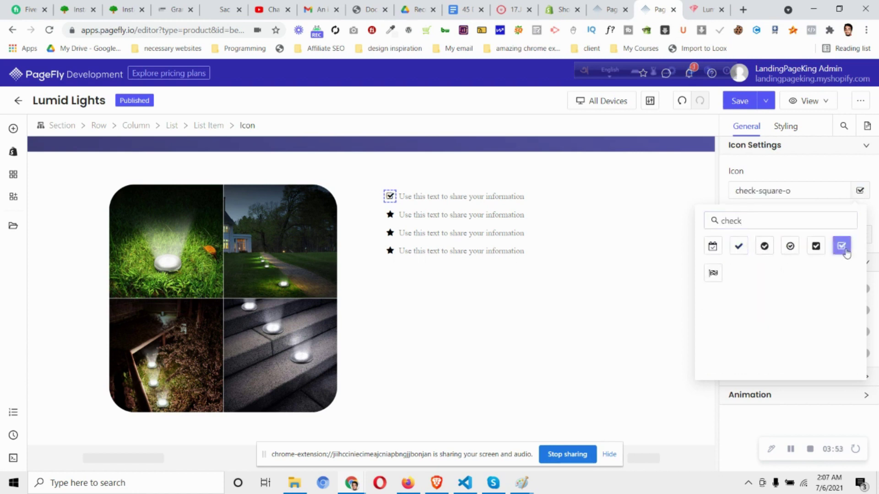
Color the first list item's icon with the copied rgb(108, 104, 216) and set its size to 25 px
{"action": "left_click", "coordinate": [785, 127]}
{"action": "left_click", "coordinate": [777, 229]}
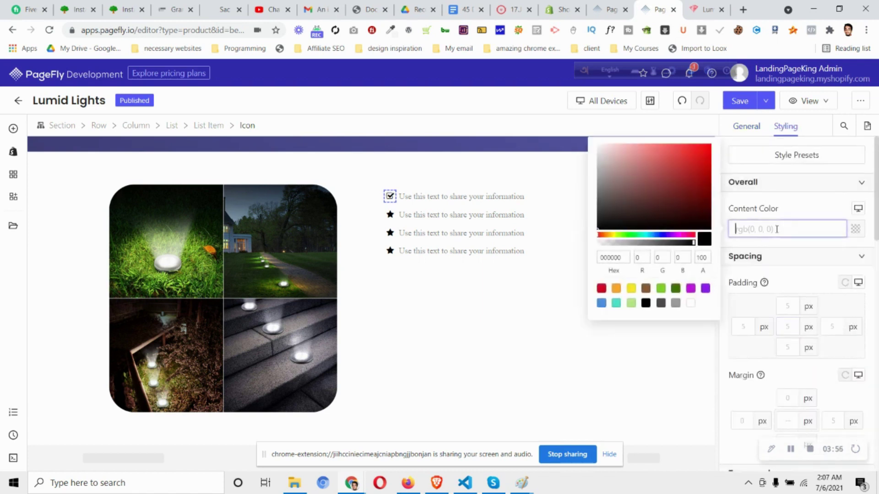
{"action": "key", "text": "ctrl+v"}
{"action": "left_click", "coordinate": [746, 126]}
{"action": "left_click", "coordinate": [823, 232]}
{"action": "type", "text": "25"}
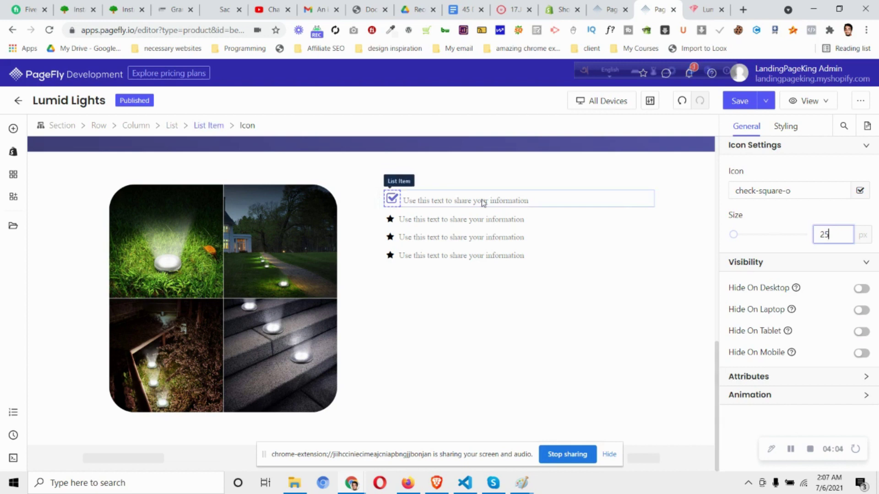
Replace the first list item's text with the reference page's "Our solar ground light is waterproof IPX6 against any kind of weather condition."
{"action": "left_click", "coordinate": [451, 200]}
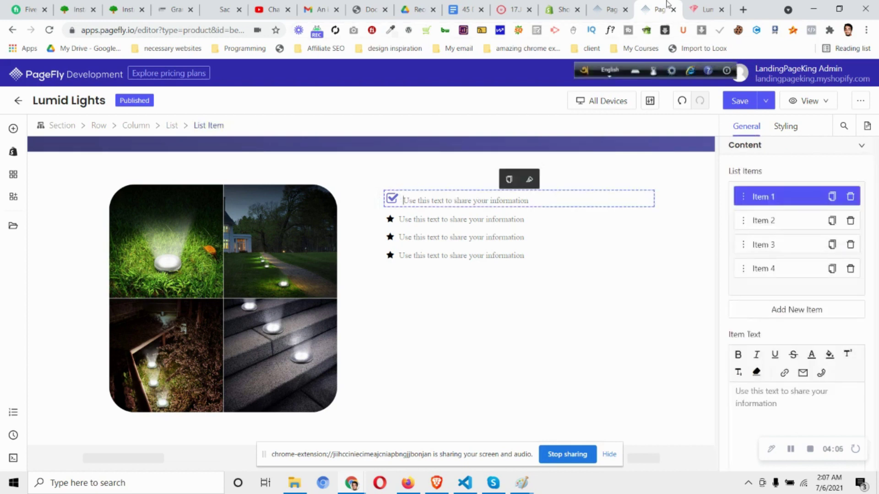
{"action": "left_click", "coordinate": [700, 10]}
{"action": "left_click", "coordinate": [506, 165]}
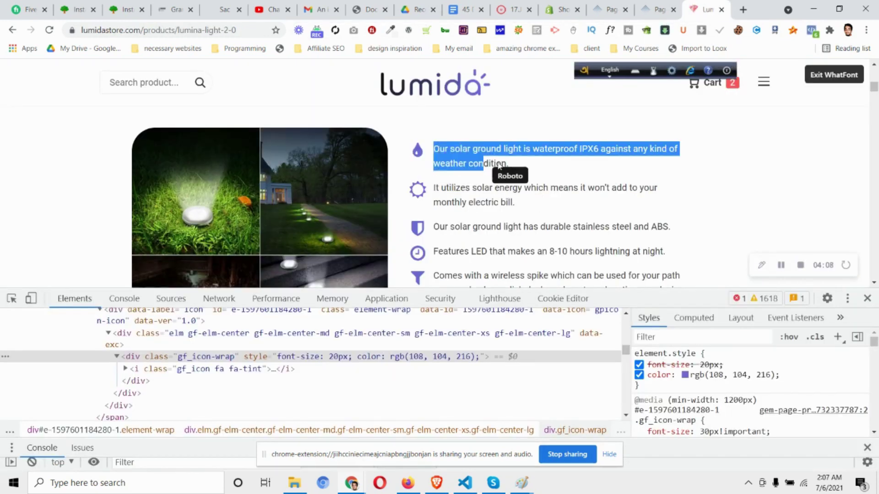
{"action": "triple_click", "coordinate": [506, 164]}
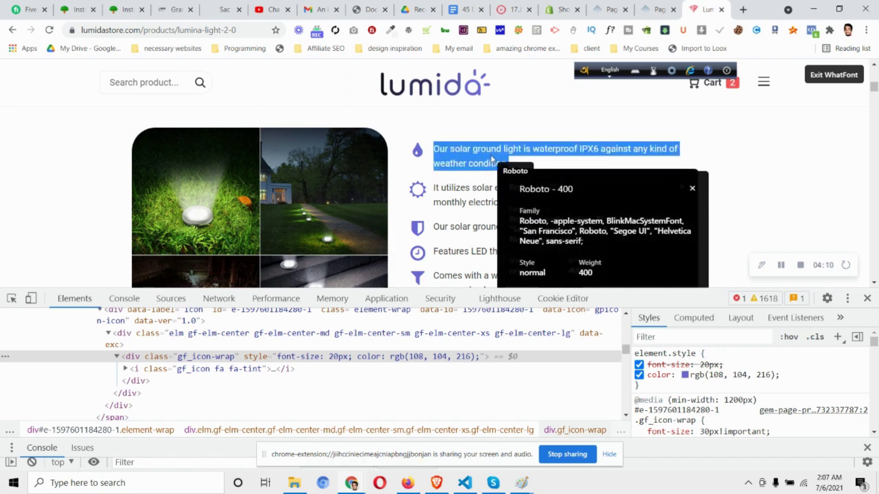
{"action": "left_click", "coordinate": [654, 9]}
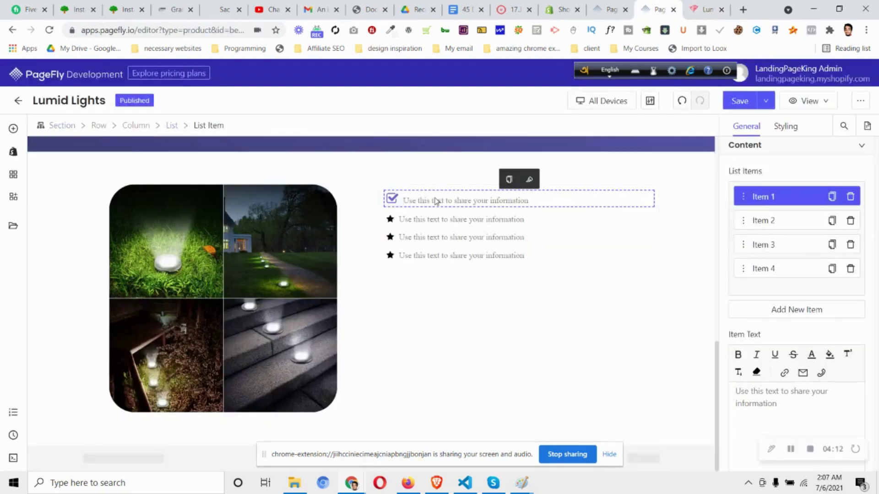
{"action": "left_click", "coordinate": [802, 406]}
{"action": "key", "text": "ctrl+v"}
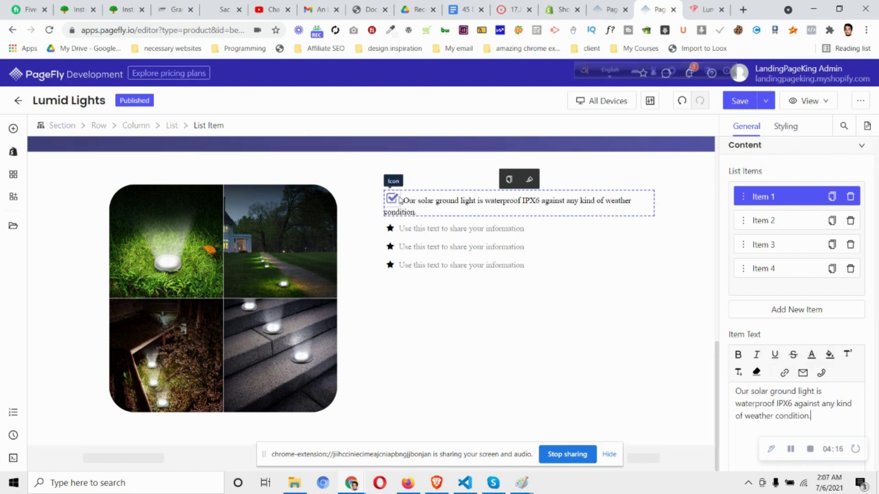
Set the first list item's content color to hex 333
{"action": "left_click", "coordinate": [787, 127]}
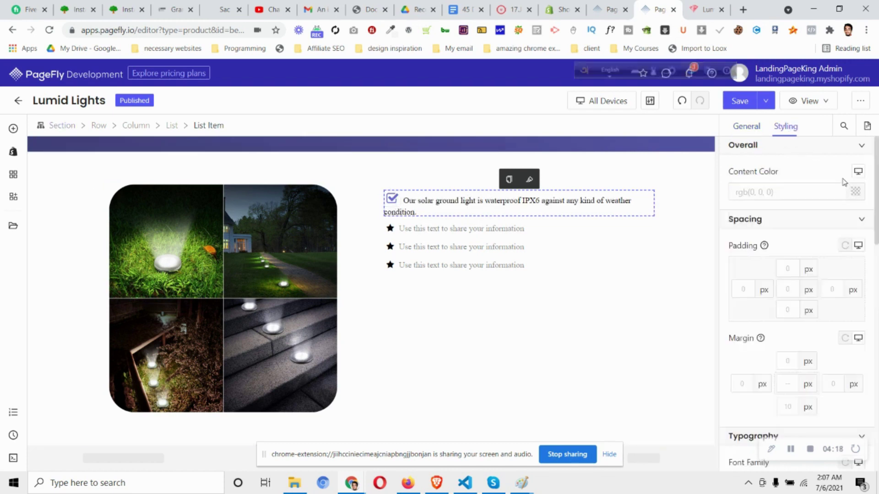
{"action": "left_click", "coordinate": [856, 191]}
{"action": "left_click", "coordinate": [625, 221]}
{"action": "double_click", "coordinate": [625, 220]}
{"action": "type", "text": "333"}
{"action": "left_click", "coordinate": [816, 244]}
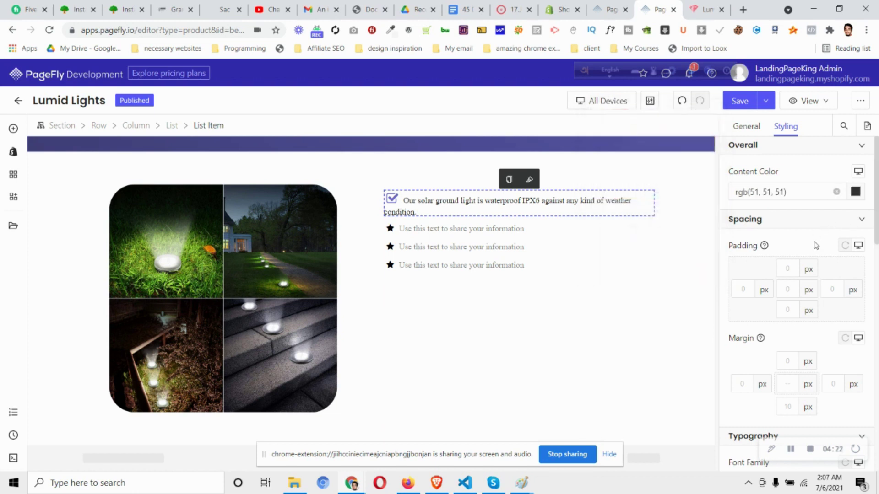
Set the bottom margin of the waterproof IPX6 list item to 10 px
{"action": "scroll", "coordinate": [808, 261], "scroll_direction": "down", "scroll_amount": 3}
{"action": "left_click", "coordinate": [789, 293]}
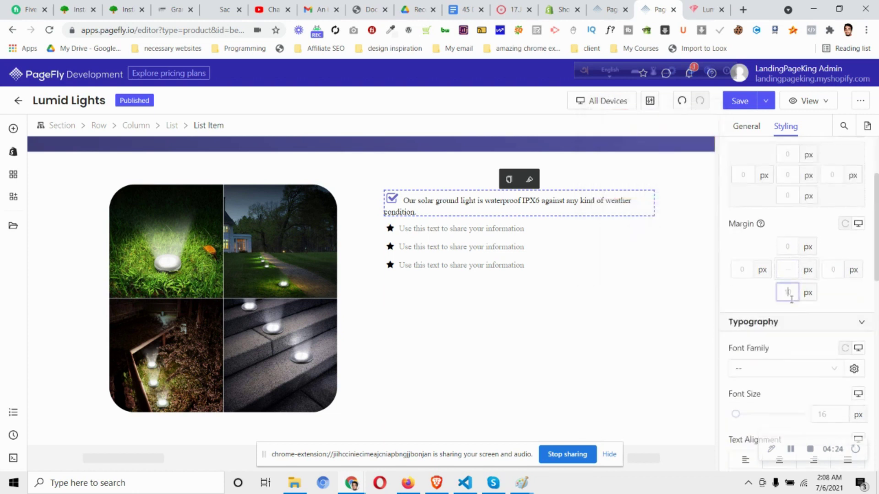
{"action": "key", "text": "BackSpace"}
{"action": "key", "text": "BackSpace"}
{"action": "type", "text": "0"}
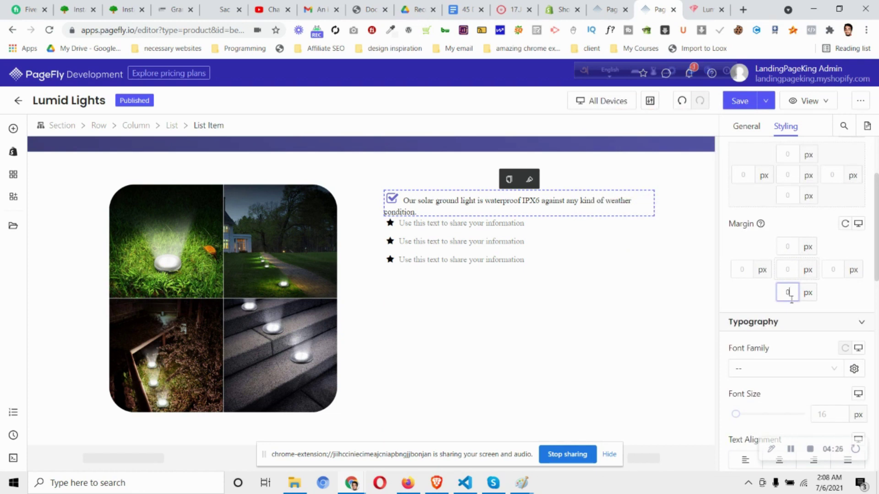
{"action": "key", "text": "BackSpace"}
{"action": "type", "text": "10"}
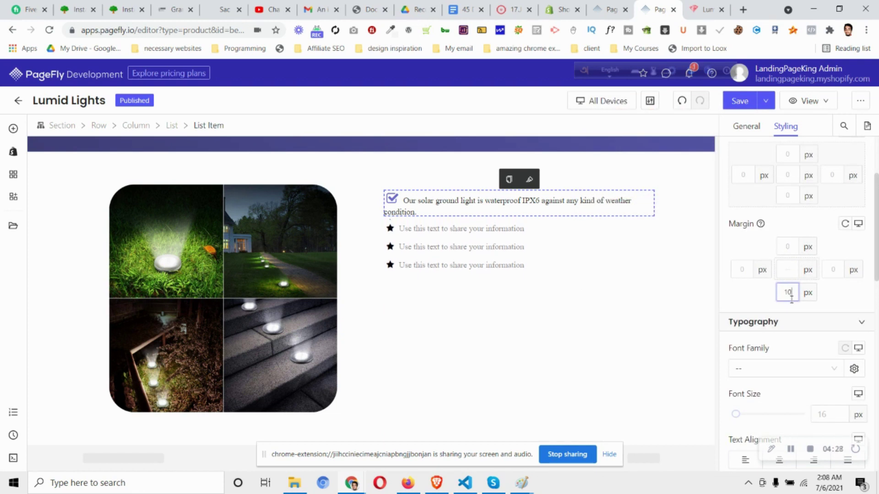
Set the waterproof IPX6 list item's font family to Roboto and its font size to 21 px
{"action": "left_click", "coordinate": [788, 369]}
{"action": "left_click", "coordinate": [783, 408]}
{"action": "scroll", "coordinate": [820, 369], "scroll_direction": "down", "scroll_amount": 1}
{"action": "left_click", "coordinate": [824, 358]}
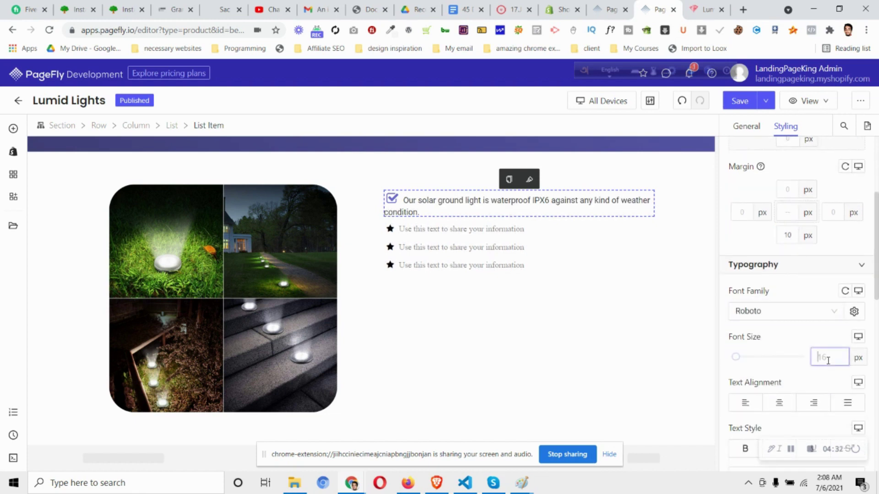
{"action": "type", "text": "22"}
{"action": "key", "text": "Down"}
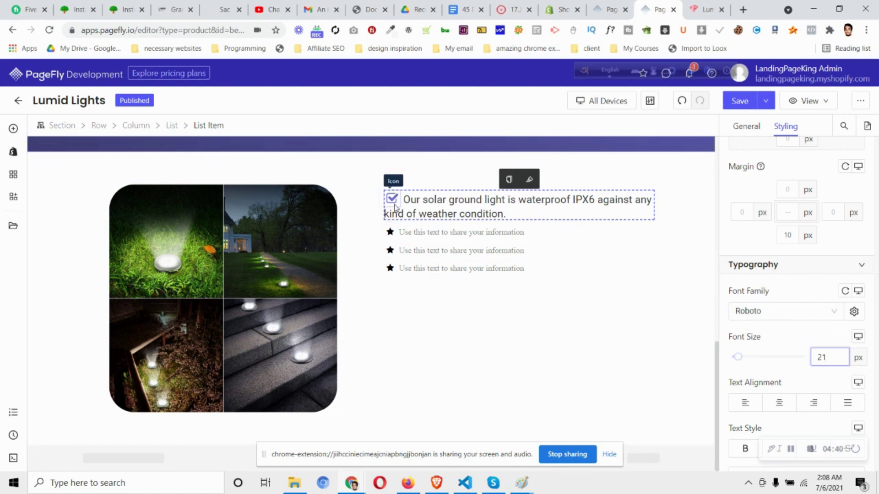
Compare the item with the Lumida reference page, and set the list item's display style to Flex
{"action": "left_click", "coordinate": [705, 9]}
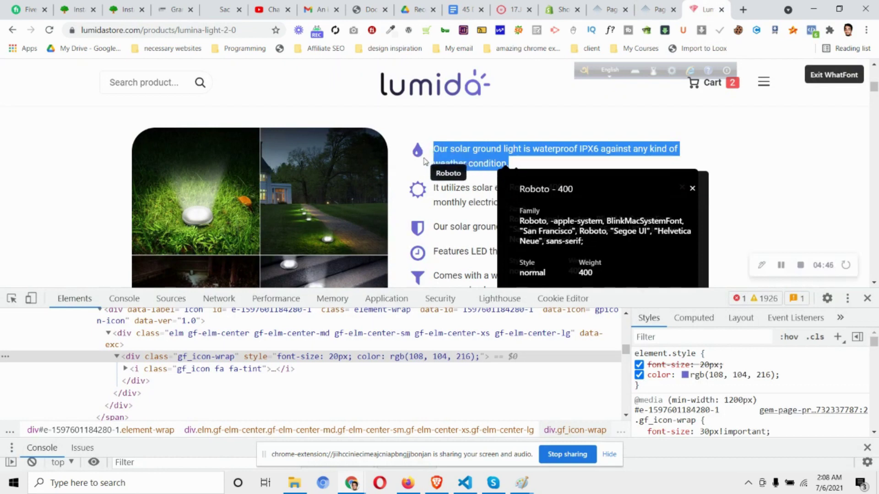
{"action": "left_click", "coordinate": [659, 9]}
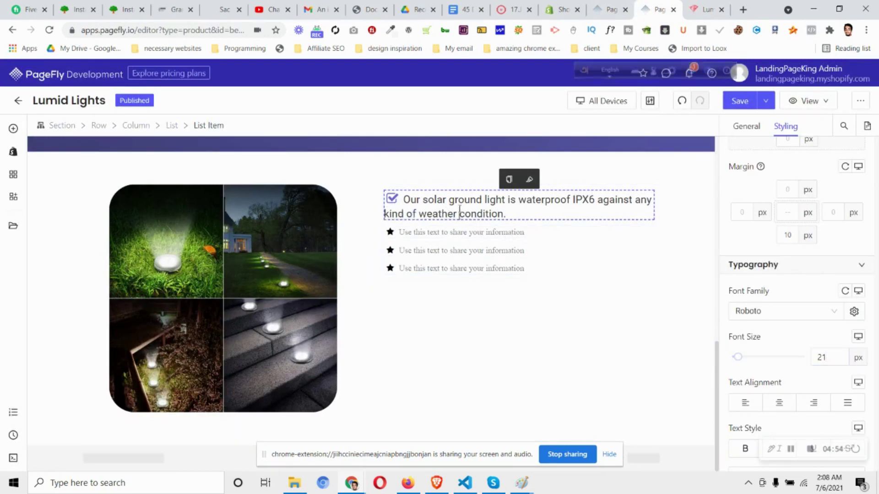
{"action": "scroll", "coordinate": [804, 310], "scroll_direction": "down", "scroll_amount": 4}
{"action": "scroll", "coordinate": [804, 310], "scroll_direction": "down", "scroll_amount": 6}
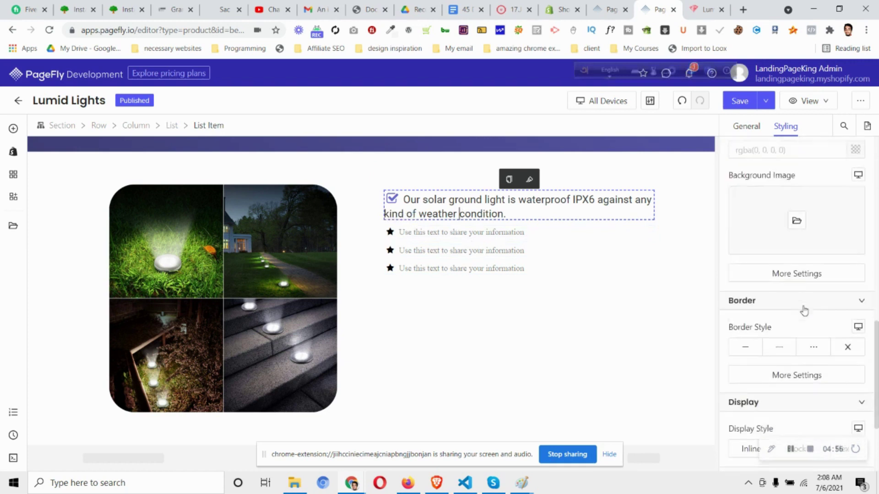
{"action": "left_click", "coordinate": [851, 339]}
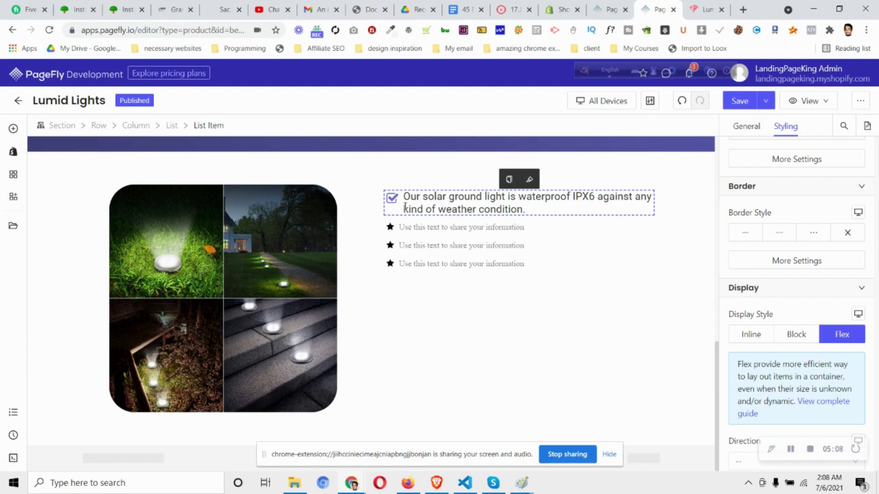
Reduce the waterproof IPX6 list item's font size to 20 px
{"action": "scroll", "coordinate": [847, 310], "scroll_direction": "up", "scroll_amount": 9}
{"action": "left_click", "coordinate": [830, 243]}
{"action": "key", "text": "Down"}
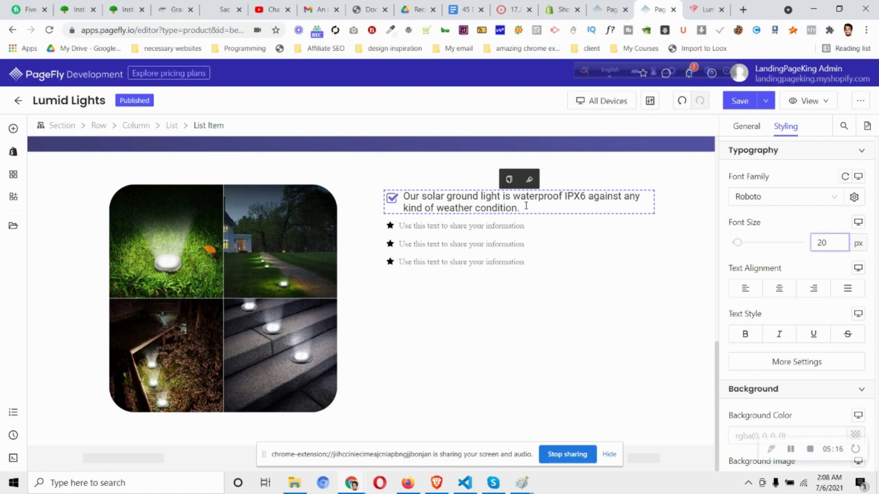
Delete the three placeholder items, Item 2, Item 3 and Item 4, from the list
{"action": "left_click", "coordinate": [173, 127]}
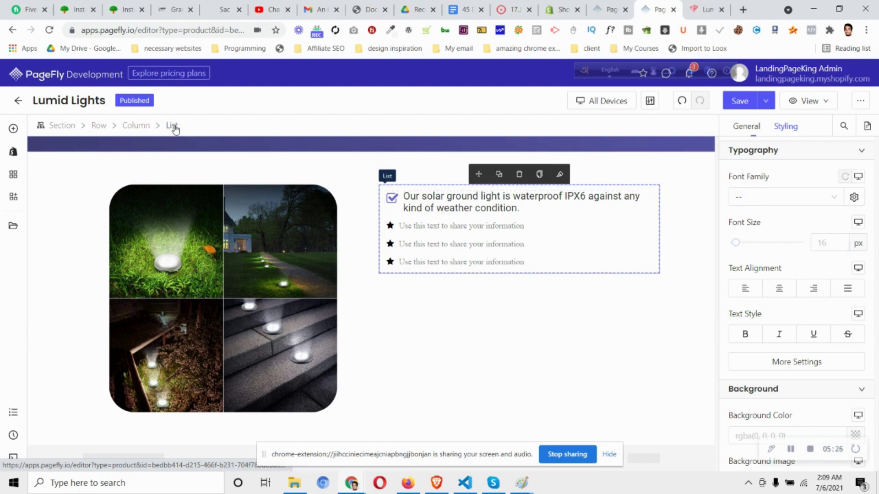
{"action": "left_click", "coordinate": [747, 129]}
{"action": "scroll", "coordinate": [839, 245], "scroll_direction": "up", "scroll_amount": 5}
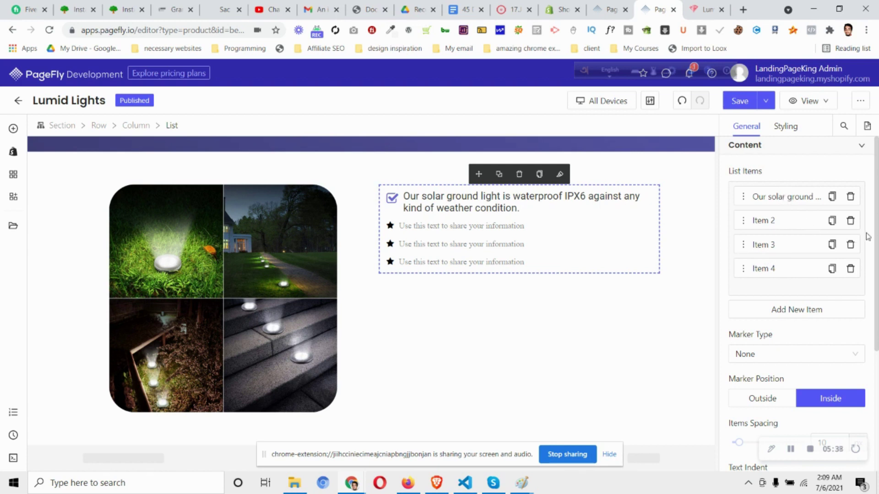
{"action": "left_click", "coordinate": [851, 222]}
{"action": "left_click", "coordinate": [850, 223]}
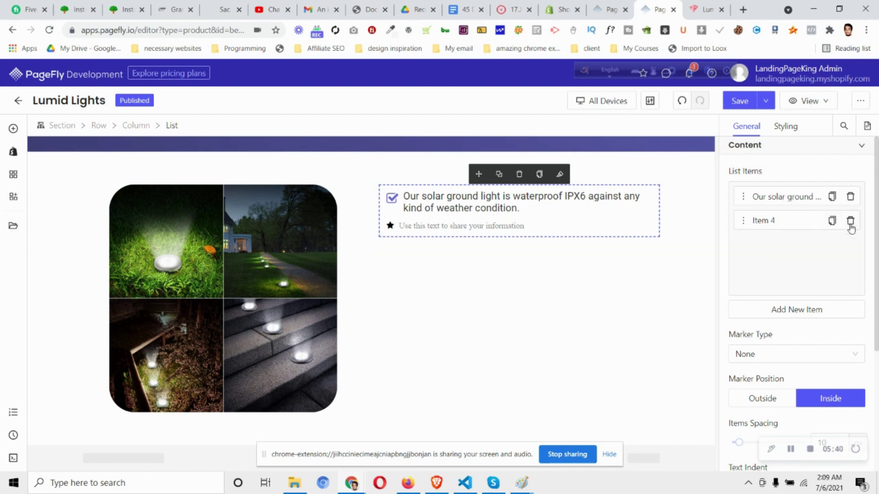
{"action": "left_click", "coordinate": [850, 222]}
Duplicate the styled waterproof list item four times to make five items in the list
{"action": "left_click", "coordinate": [832, 196]}
{"action": "left_click", "coordinate": [832, 221]}
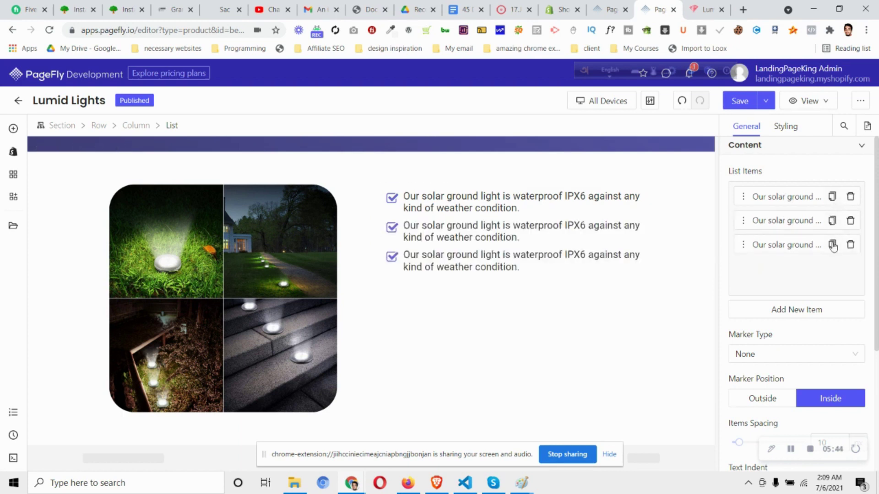
{"action": "left_click", "coordinate": [832, 245]}
{"action": "left_click", "coordinate": [833, 269]}
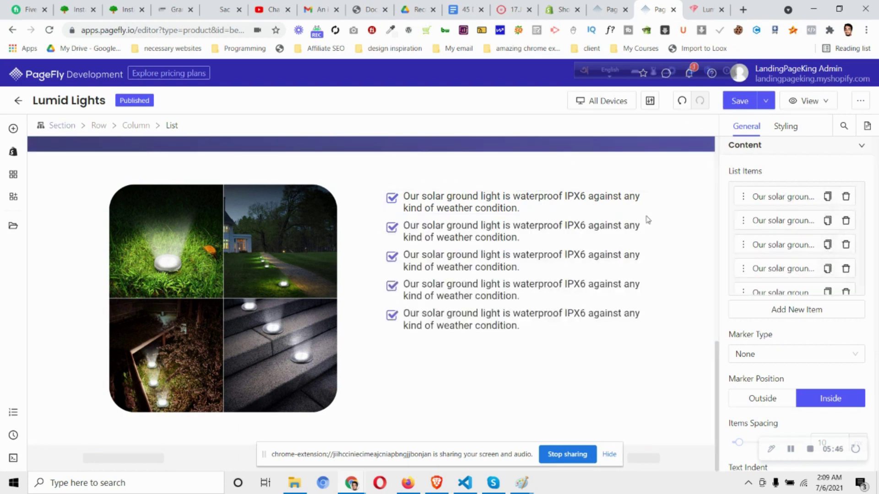
Switch to the Lumida product page and close the WhatFont details and inspector
{"action": "left_click", "coordinate": [705, 9]}
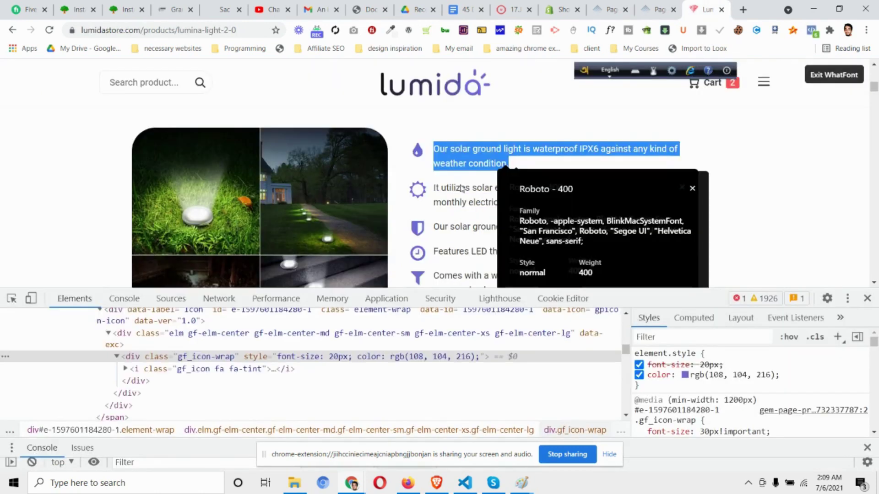
{"action": "left_click", "coordinate": [692, 189]}
{"action": "left_click", "coordinate": [855, 80]}
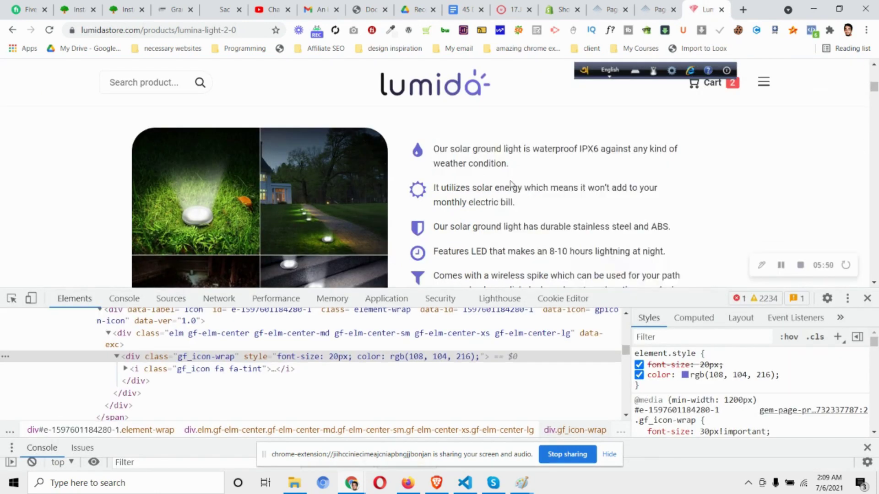
Try to copy the bullet text about utilizing solar energy from the reference product page
{"action": "scroll", "coordinate": [511, 183], "scroll_direction": "down", "scroll_amount": 1}
{"action": "triple_click", "coordinate": [494, 146]}
{"action": "right_click", "coordinate": [494, 145]}
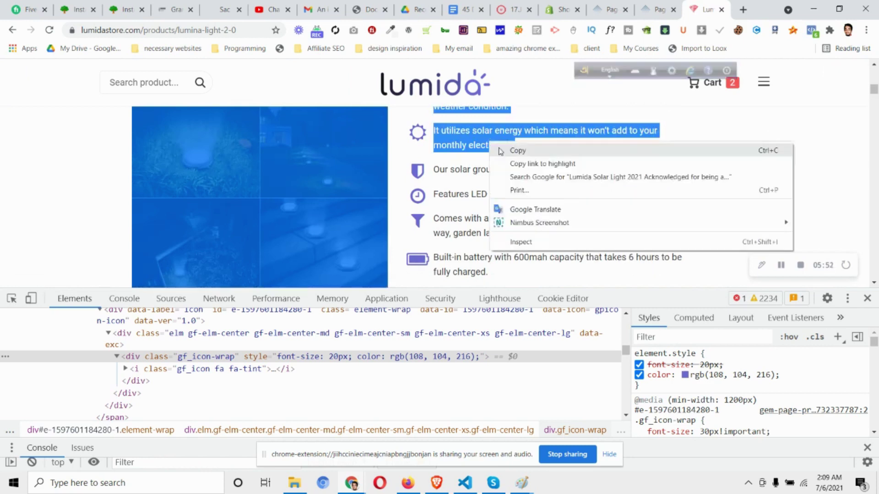
{"action": "left_click", "coordinate": [443, 135]}
{"action": "triple_click", "coordinate": [514, 147]}
{"action": "triple_click", "coordinate": [436, 134]}
{"action": "left_click", "coordinate": [436, 134]}
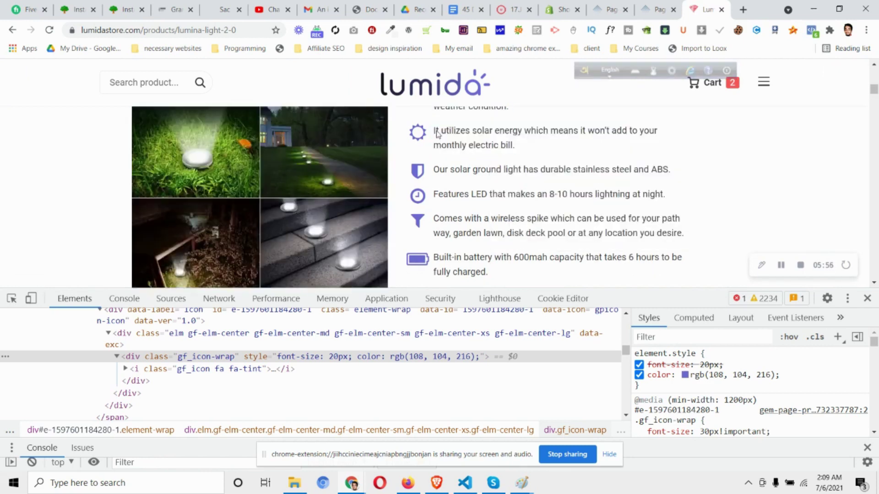
{"action": "left_click", "coordinate": [609, 31]}
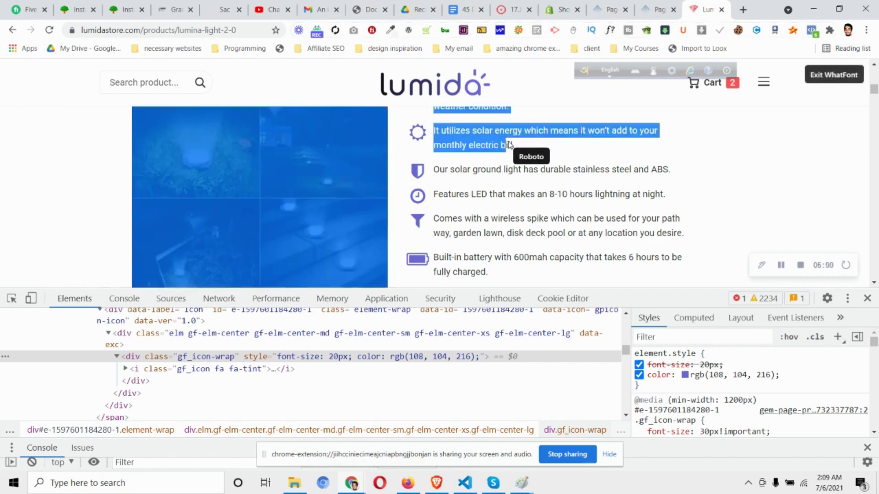
{"action": "left_click", "coordinate": [519, 148]}
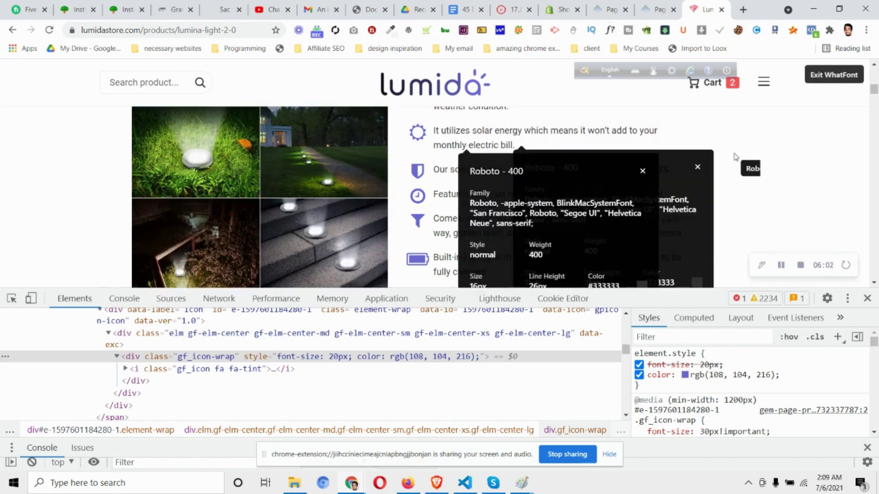
{"action": "left_click", "coordinate": [833, 74]}
Replace the second list item's text with "Our solar ground light has durable stainless steel and ABS." copied from the reference page
{"action": "triple_click", "coordinate": [483, 173]}
{"action": "right_click", "coordinate": [485, 174]}
{"action": "left_click", "coordinate": [492, 179]}
{"action": "left_click", "coordinate": [666, 4]}
{"action": "left_click", "coordinate": [665, 4]}
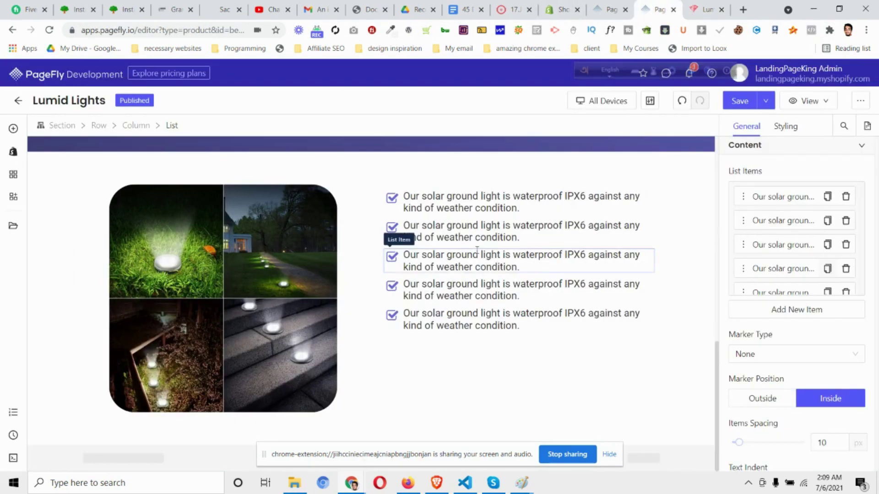
{"action": "left_click", "coordinate": [476, 237]}
{"action": "triple_click", "coordinate": [810, 415]}
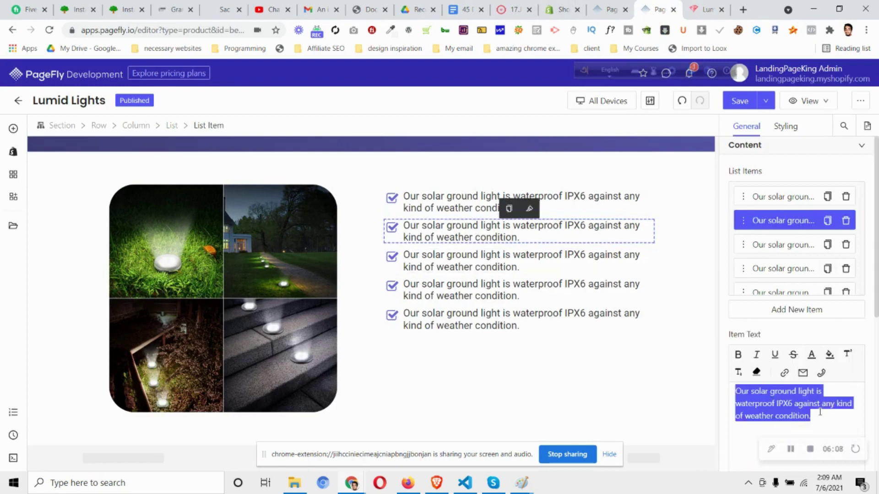
{"action": "key", "text": "ctrl+v"}
Replace the third list item's text with "Features LED that makes an 8-10 hours lightning at night." copied from the reference page
{"action": "key", "text": "ctrl+Tab"}
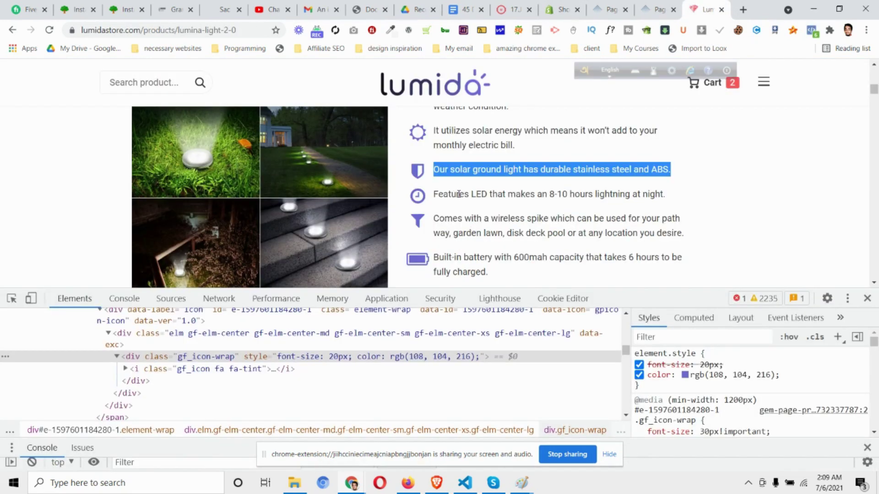
{"action": "triple_click", "coordinate": [459, 194]}
{"action": "right_click", "coordinate": [459, 194]}
{"action": "left_click", "coordinate": [476, 204]}
{"action": "key", "text": "ctrl+shift+Tab"}
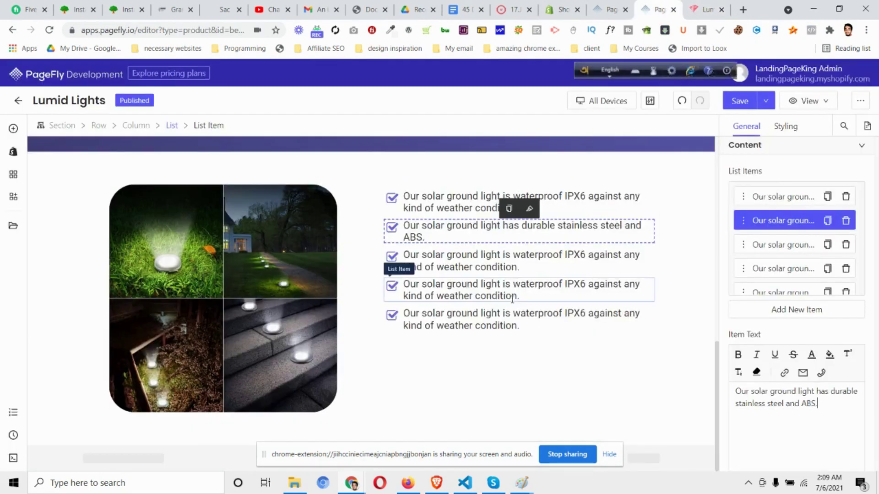
{"action": "left_click", "coordinate": [488, 261]}
{"action": "key", "text": "ctrl+a"}
{"action": "key", "text": "ctrl+v"}
Set the first list item's font size to 18 px
{"action": "left_click", "coordinate": [466, 204]}
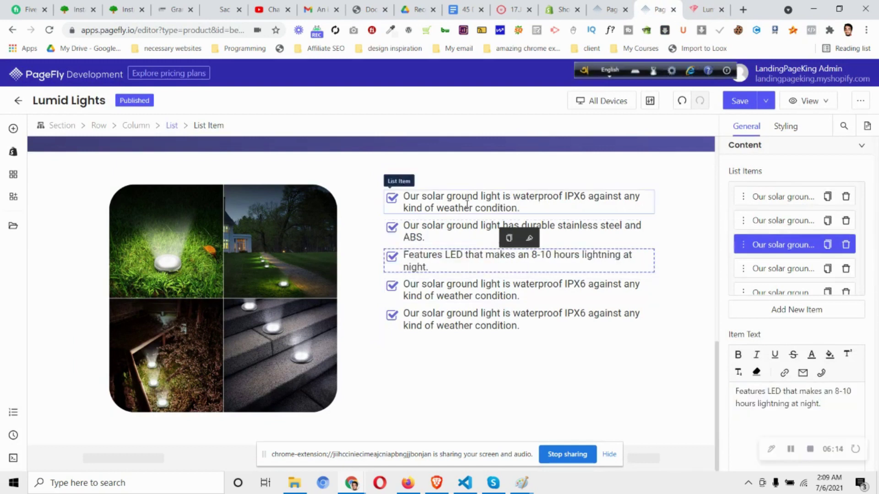
{"action": "left_click", "coordinate": [785, 126]}
{"action": "scroll", "coordinate": [819, 320], "scroll_direction": "down", "scroll_amount": 5}
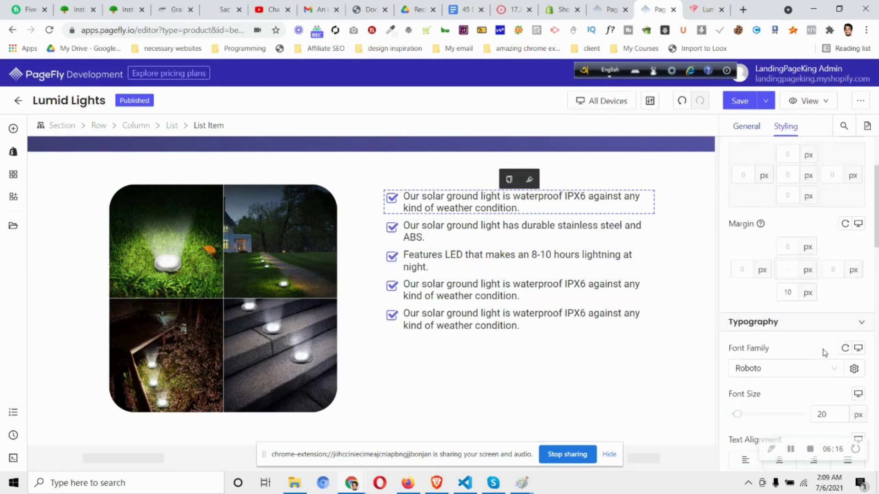
{"action": "double_click", "coordinate": [828, 414]}
{"action": "type", "text": "19"}
{"action": "key", "text": "BackSpace"}
{"action": "type", "text": "8"}
{"action": "key", "text": "Tab"}
Set the font size of the second, third and fourth list items to 18 px
{"action": "double_click", "coordinate": [829, 416]}
{"action": "type", "text": "18"}
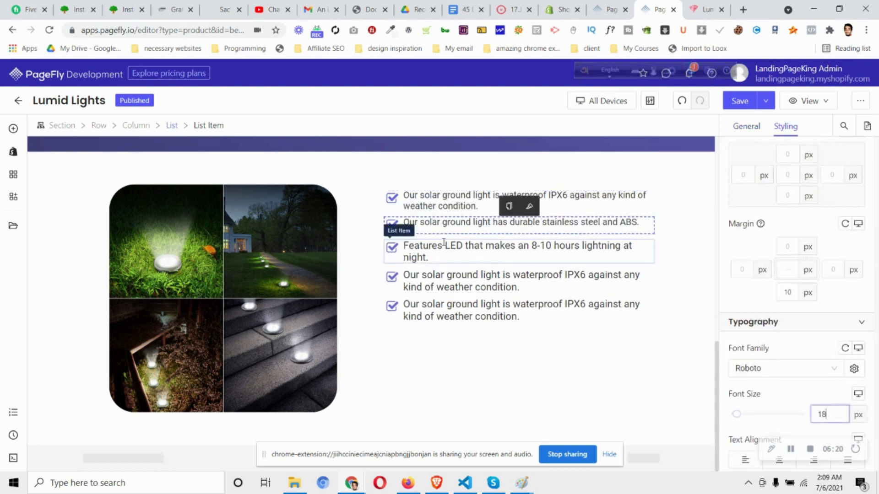
{"action": "double_click", "coordinate": [819, 414]}
{"action": "type", "text": "18"}
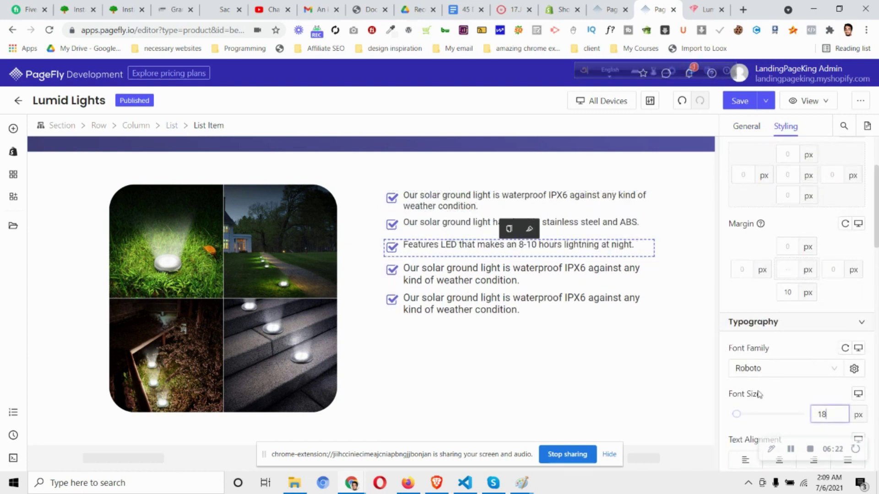
{"action": "key", "text": "Tab"}
{"action": "double_click", "coordinate": [830, 412]}
{"action": "type", "text": "18"}
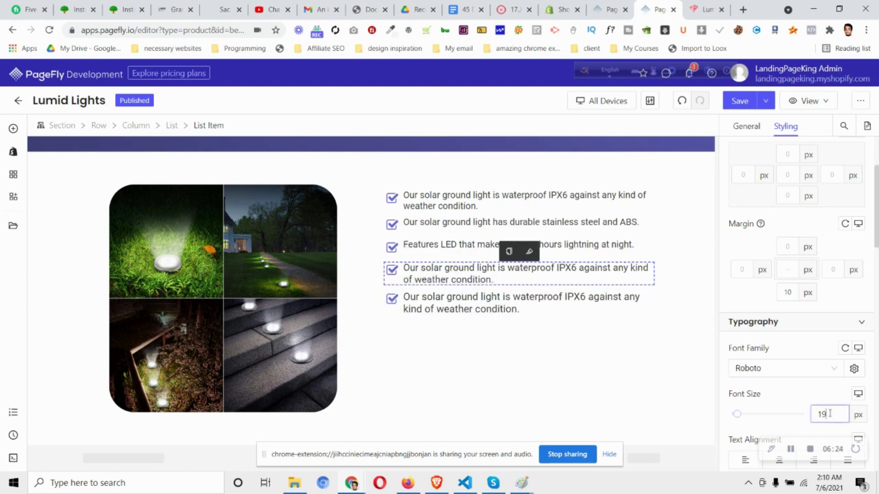
Set Align Items to Center for the second list item, about durable stainless steel
{"action": "left_click", "coordinate": [432, 228]}
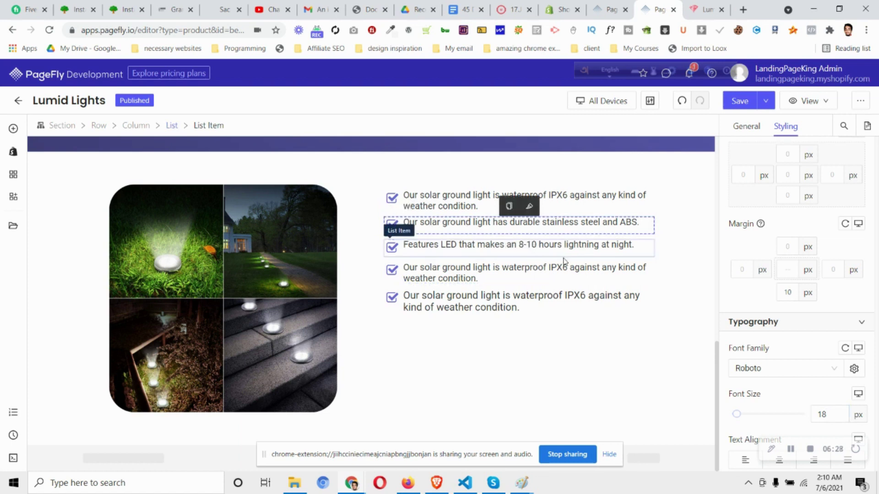
{"action": "scroll", "coordinate": [859, 324], "scroll_direction": "down", "scroll_amount": 15}
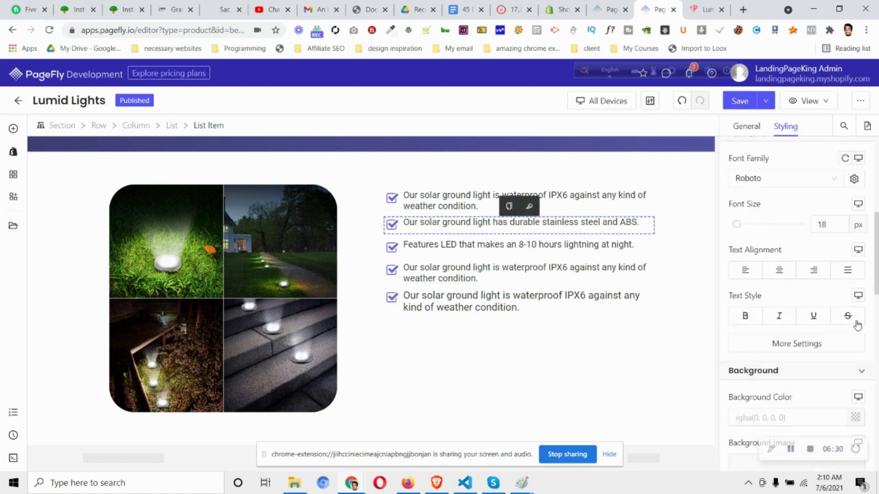
{"action": "scroll", "coordinate": [857, 322], "scroll_direction": "down", "scroll_amount": 5}
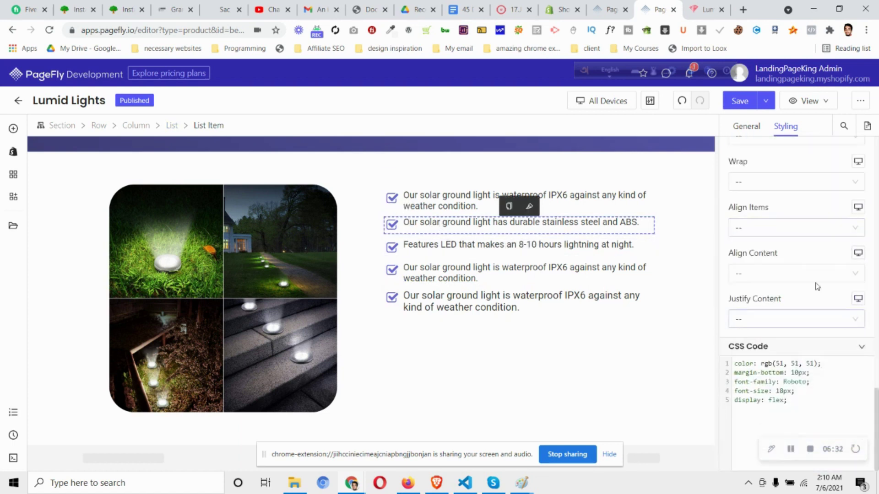
{"action": "left_click", "coordinate": [788, 237]}
{"action": "left_click", "coordinate": [760, 269]}
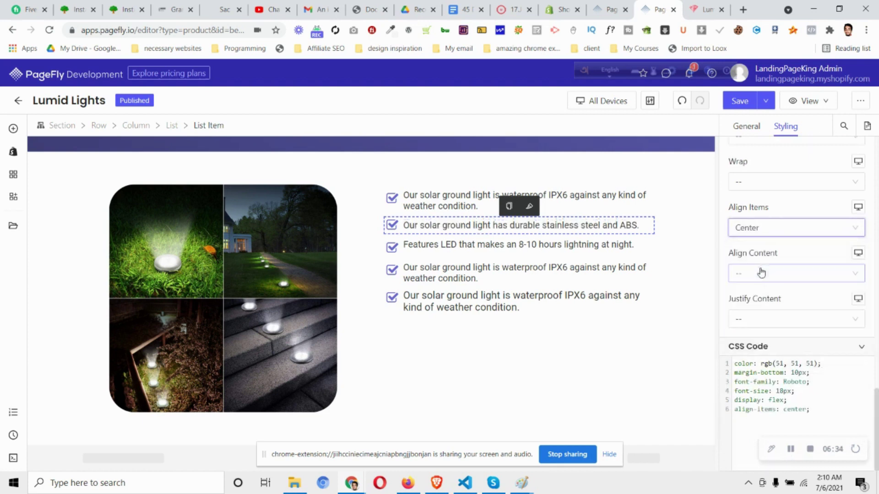
Set Align Items to Center for the first and third list items
{"action": "left_click", "coordinate": [791, 228]}
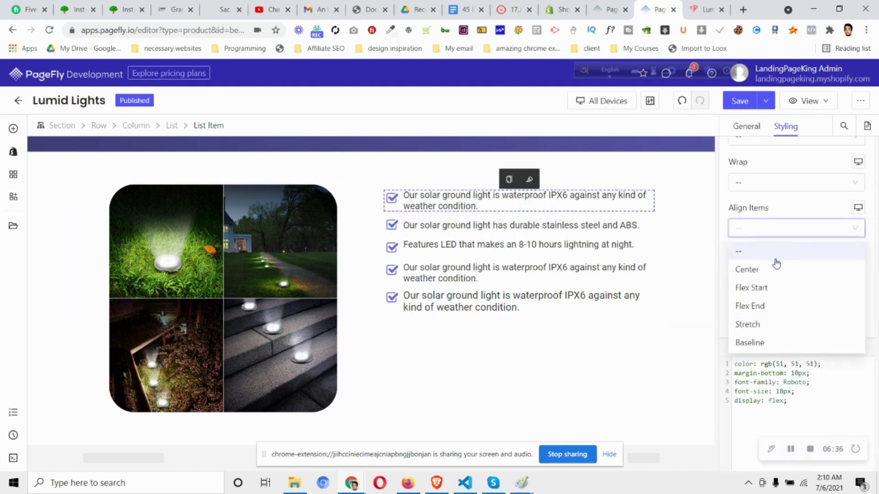
{"action": "left_click", "coordinate": [498, 251]}
{"action": "left_click", "coordinate": [787, 236]}
{"action": "left_click", "coordinate": [761, 269]}
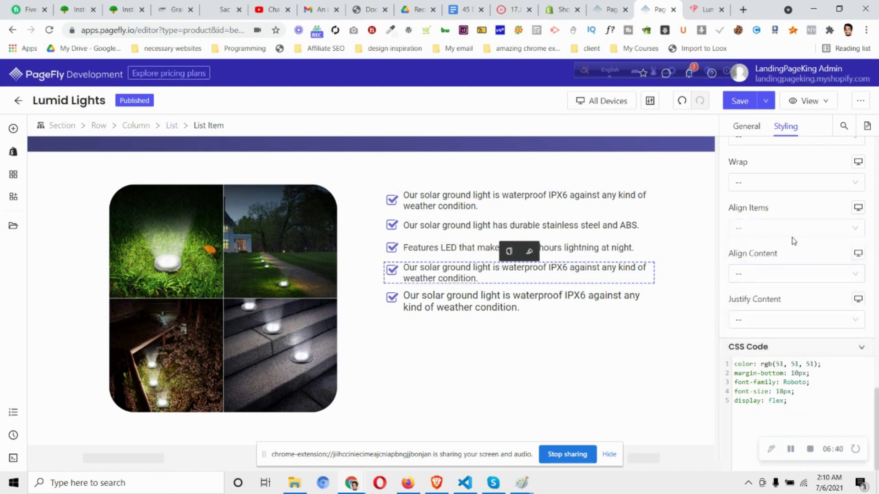
Set Align Items to Center for the fourth and fifth list items
{"action": "left_click", "coordinate": [791, 234]}
{"action": "left_click", "coordinate": [785, 269]}
{"action": "left_click", "coordinate": [481, 300]}
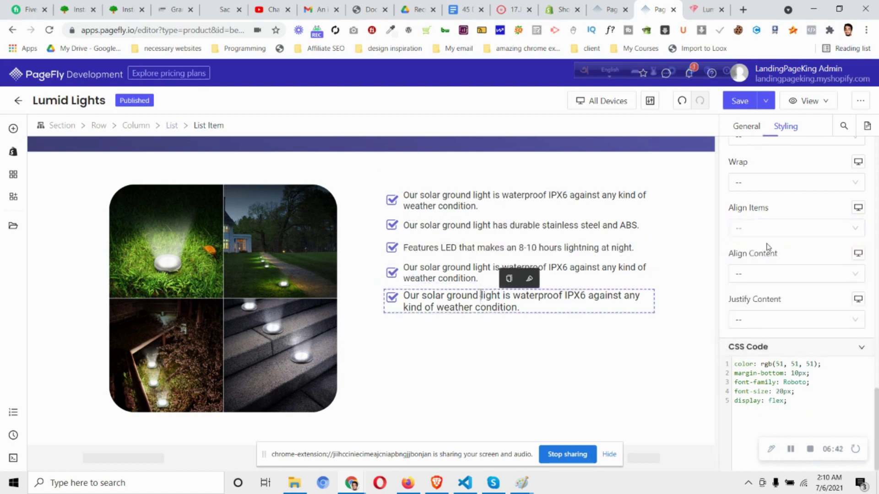
{"action": "left_click", "coordinate": [773, 236]}
{"action": "left_click", "coordinate": [770, 271]}
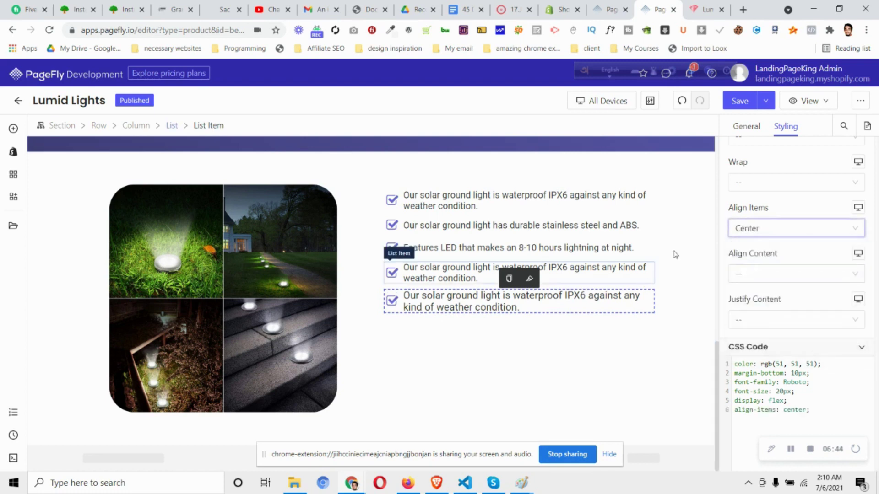
Replace the fourth list item's text with the "Comes with a wireless spike which can be used for your path way..." sentence copied from the reference page
{"action": "left_click", "coordinate": [705, 9]}
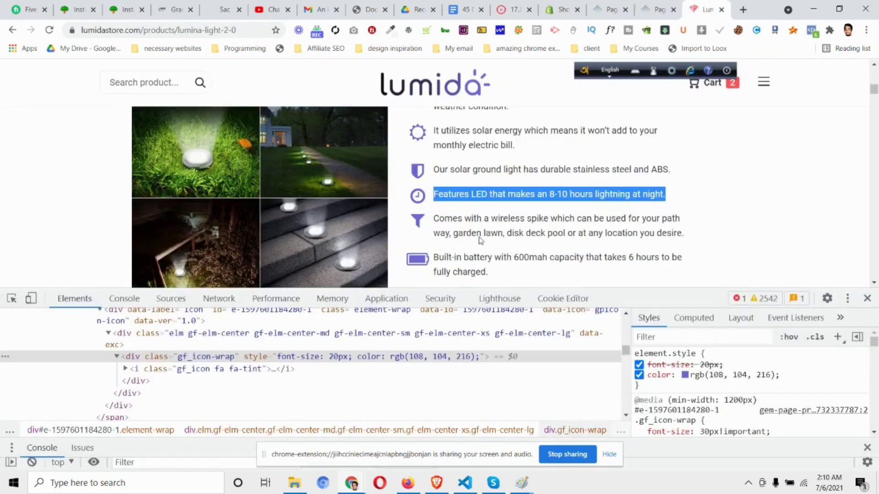
{"action": "triple_click", "coordinate": [502, 221]}
{"action": "right_click", "coordinate": [502, 221]}
{"action": "left_click", "coordinate": [527, 229]}
{"action": "left_click", "coordinate": [656, 9]}
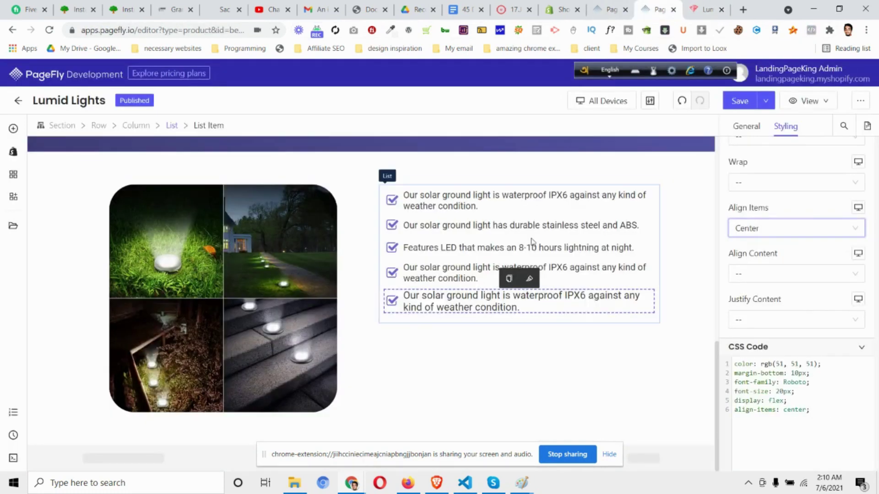
{"action": "left_click", "coordinate": [451, 269]}
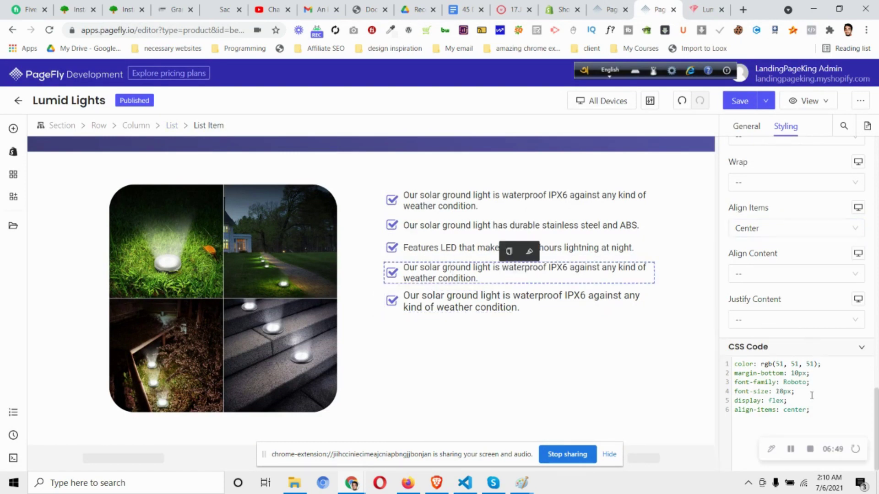
{"action": "left_click", "coordinate": [751, 128]}
{"action": "key", "text": "ctrl+a"}
{"action": "key", "text": "ctrl+v"}
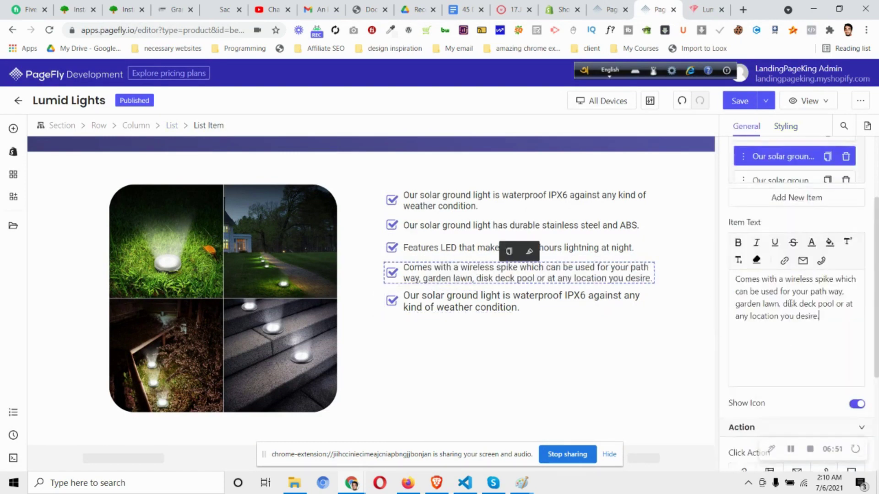
Try the angle-right icon on the fourth list item and restore the check-square-o icon
{"action": "left_click", "coordinate": [392, 273]}
{"action": "left_click", "coordinate": [860, 193]}
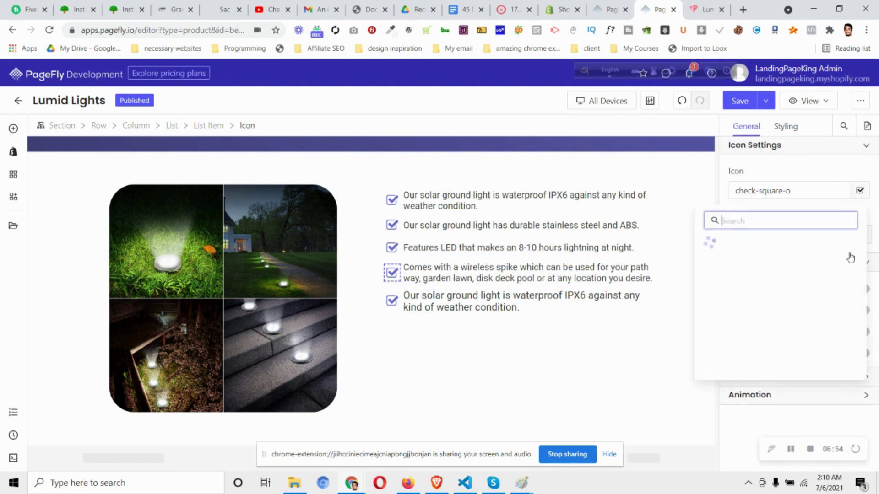
{"action": "left_click", "coordinate": [838, 329]}
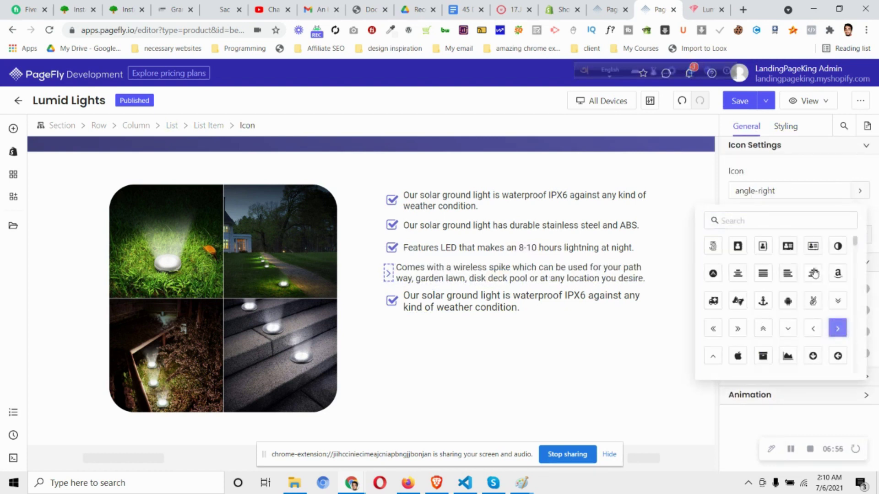
{"action": "type", "text": "check"}
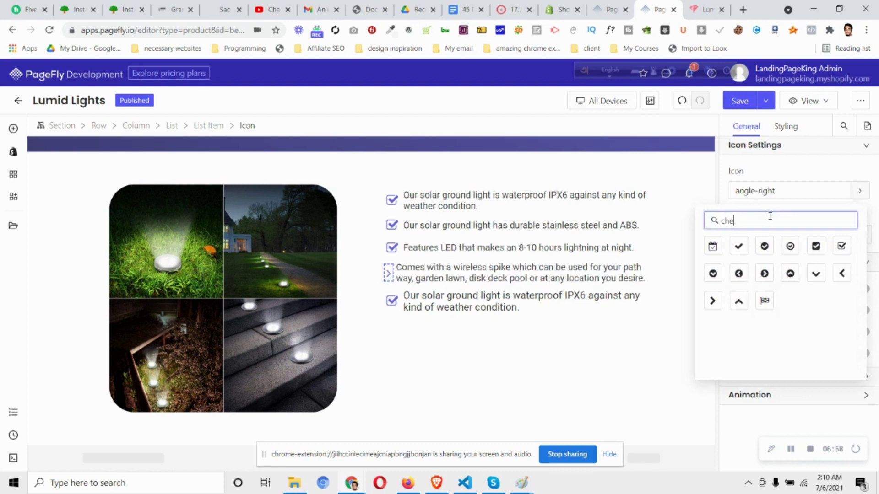
{"action": "left_click", "coordinate": [848, 255]}
{"action": "left_click", "coordinate": [825, 176]}
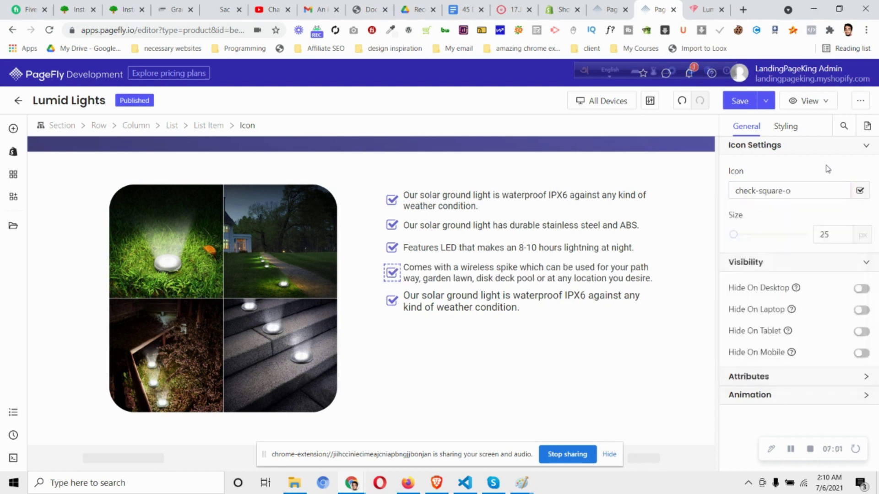
{"action": "left_click", "coordinate": [553, 353]}
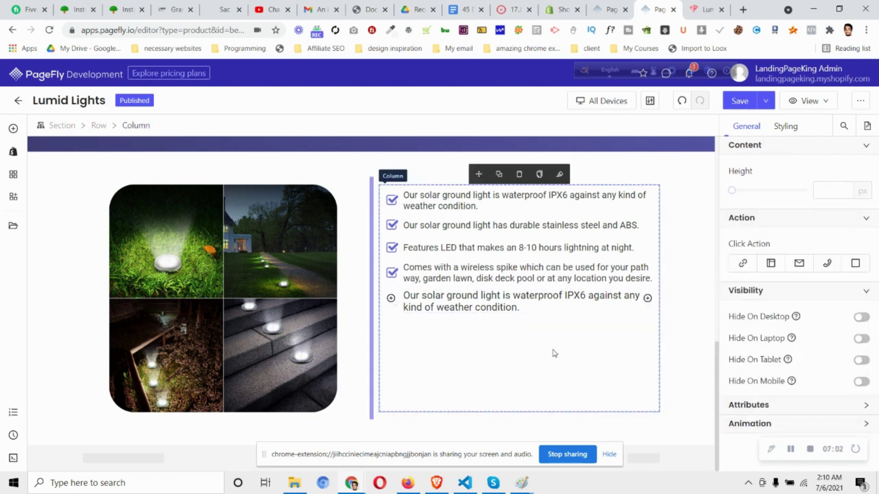
Check the feature list on the Lumida reference page and duplicate the fifth list item on the Lumid Lights page
{"action": "left_click", "coordinate": [276, 221]}
{"action": "left_click", "coordinate": [707, 9]}
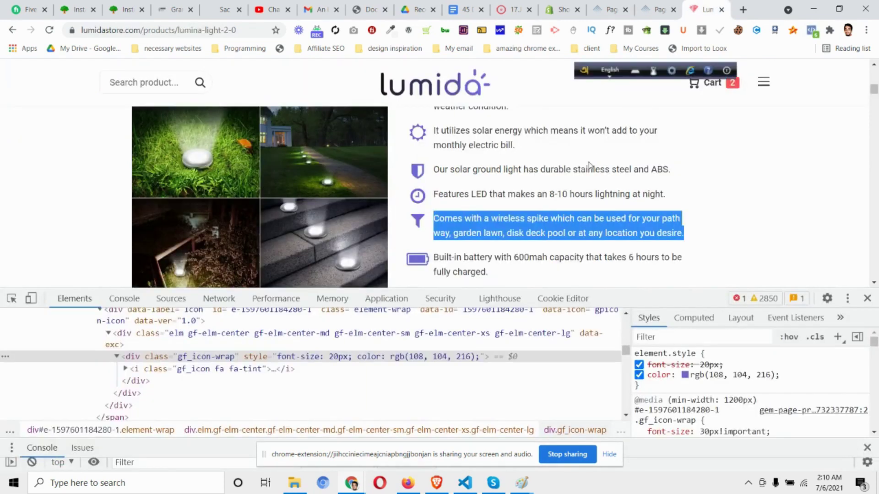
{"action": "scroll", "coordinate": [534, 245], "scroll_direction": "down", "scroll_amount": 1}
{"action": "scroll", "coordinate": [500, 237], "scroll_direction": "up", "scroll_amount": 3}
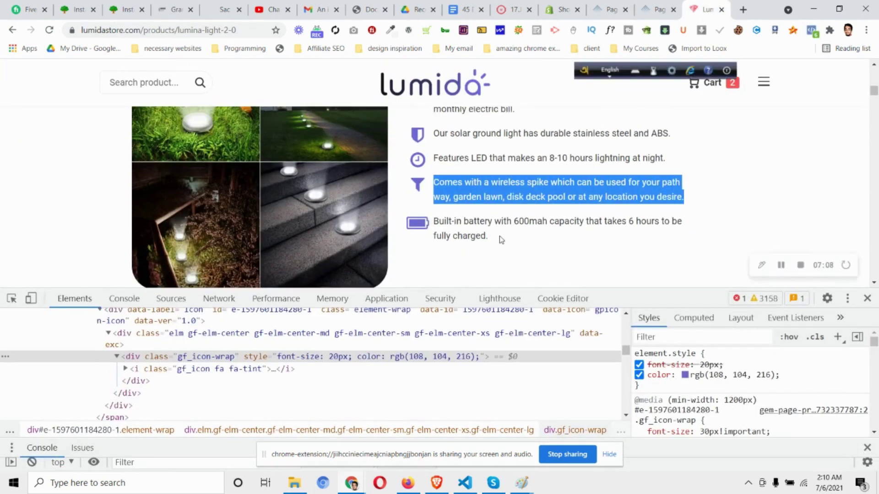
{"action": "scroll", "coordinate": [500, 236], "scroll_direction": "down", "scroll_amount": 2}
{"action": "left_click", "coordinate": [658, 9]}
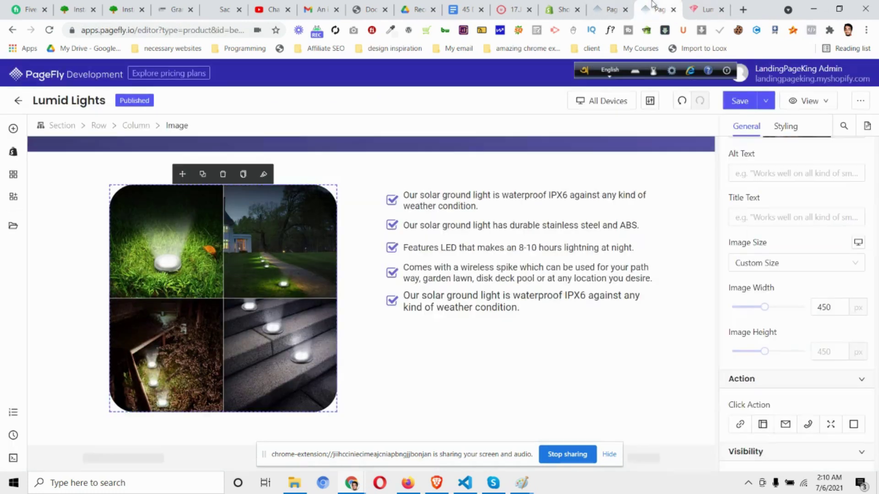
{"action": "left_click", "coordinate": [482, 300]}
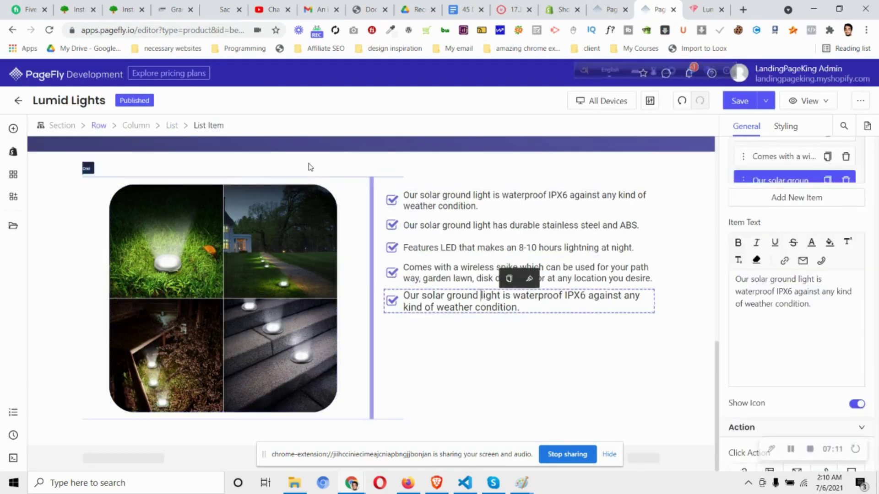
{"action": "left_click", "coordinate": [171, 125]}
{"action": "scroll", "coordinate": [839, 264], "scroll_direction": "up", "scroll_amount": 3}
{"action": "scroll", "coordinate": [831, 268], "scroll_direction": "down", "scroll_amount": 1}
{"action": "left_click", "coordinate": [827, 278]}
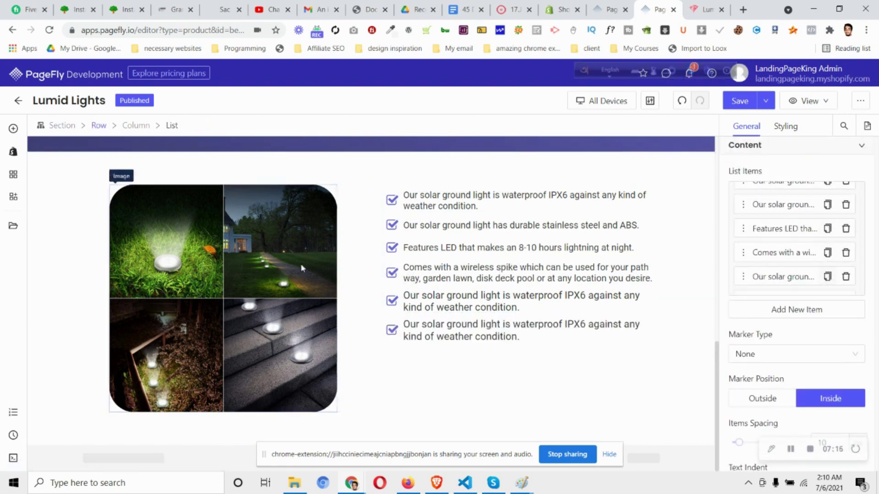
Set the Column Spacing of the row holding the image grid and feature list to 10 px
{"action": "left_click", "coordinate": [68, 163]}
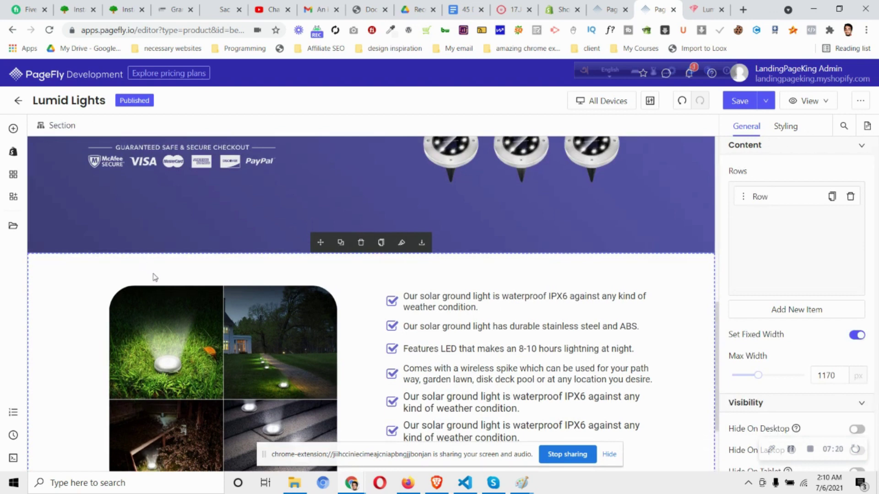
{"action": "left_click", "coordinate": [179, 287]}
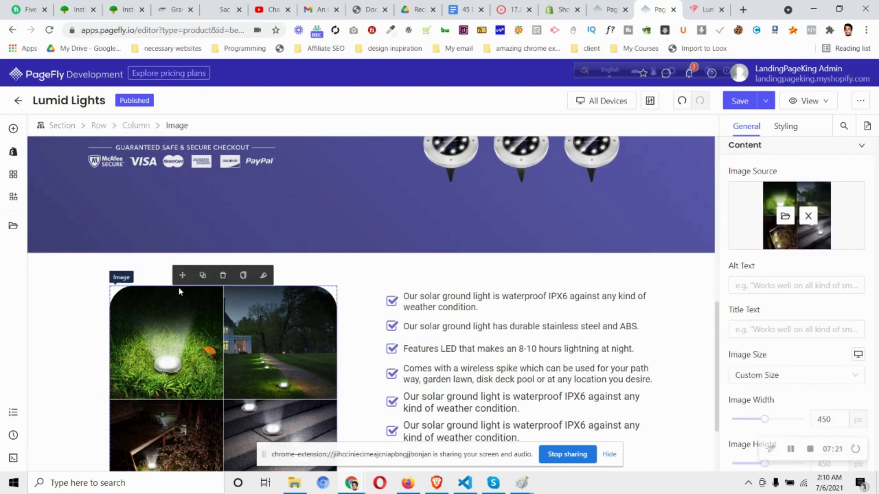
{"action": "left_click", "coordinate": [99, 125]}
{"action": "scroll", "coordinate": [814, 295], "scroll_direction": "down", "scroll_amount": 3}
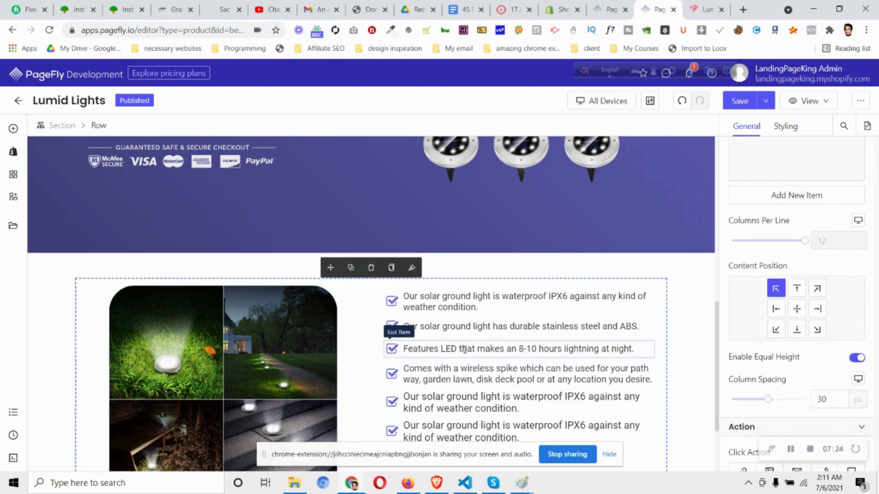
{"action": "scroll", "coordinate": [464, 349], "scroll_direction": "down", "scroll_amount": 1}
{"action": "key", "text": "Down"}
{"action": "key", "text": "Down"}
{"action": "key", "text": "Down"}
{"action": "key", "text": "Down"}
{"action": "key", "text": "Down"}
{"action": "key", "text": "Down"}
{"action": "key", "text": "Down"}
{"action": "key", "text": "Down"}
{"action": "key", "text": "Down"}
{"action": "key", "text": "Down"}
{"action": "key", "text": "Down"}
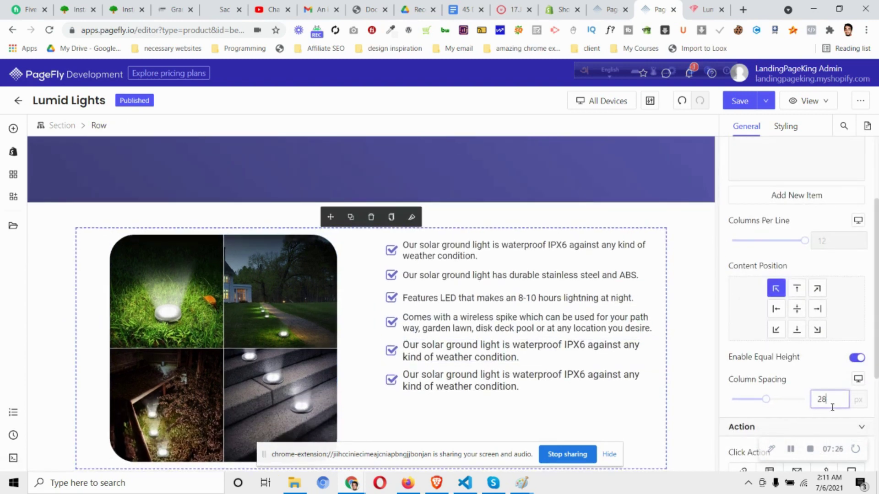
{"action": "key", "text": "Down"}
{"action": "key", "text": "Down"}
{"action": "key", "text": "Down"}
{"action": "key", "text": "Down"}
{"action": "key", "text": "Down"}
{"action": "key", "text": "Down"}
{"action": "key", "text": "Down"}
{"action": "key", "text": "Down"}
{"action": "key", "text": "Down"}
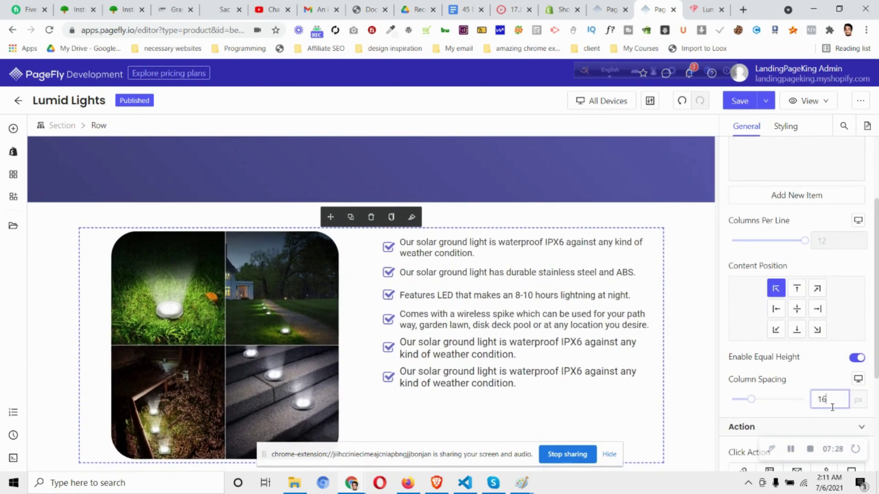
Try enlarging the light image grid to a width of 470 px
{"action": "left_click", "coordinate": [302, 308]}
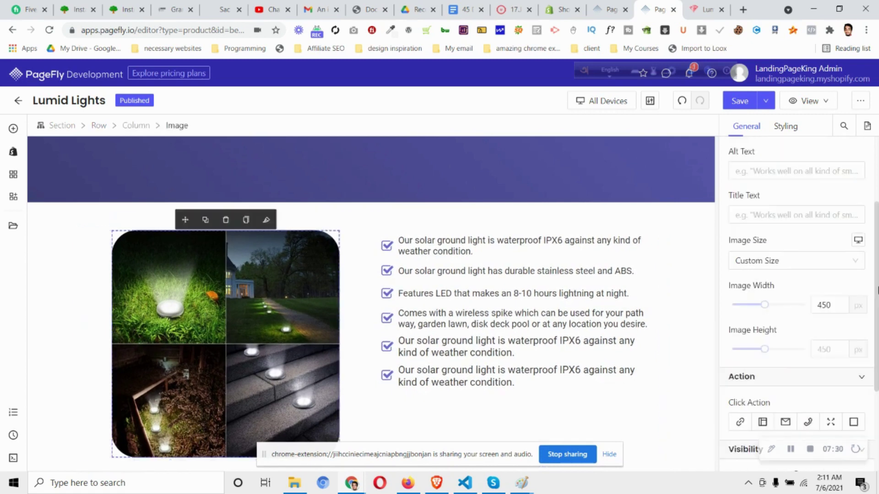
{"action": "left_click", "coordinate": [831, 324]}
{"action": "key", "text": "Up"}
{"action": "key", "text": "Up"}
{"action": "key", "text": "Up"}
{"action": "key", "text": "Up"}
{"action": "key", "text": "Up"}
{"action": "key", "text": "Up"}
{"action": "key", "text": "Up"}
{"action": "key", "text": "Up"}
{"action": "key", "text": "Up"}
{"action": "key", "text": "Up"}
{"action": "key", "text": "Up"}
{"action": "key", "text": "Up"}
{"action": "key", "text": "Up"}
{"action": "key", "text": "Up"}
{"action": "key", "text": "Up"}
{"action": "key", "text": "Up"}
{"action": "key", "text": "Up"}
{"action": "key", "text": "Up"}
{"action": "key", "text": "Up"}
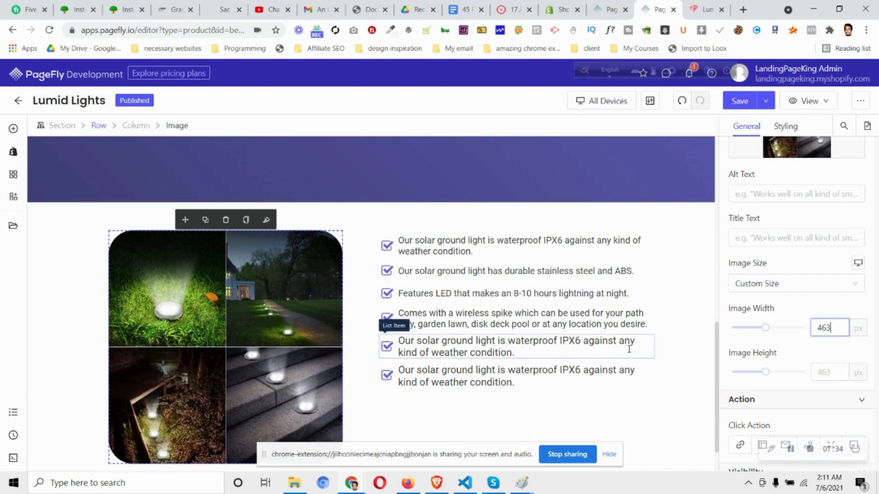
{"action": "scroll", "coordinate": [635, 351], "scroll_direction": "down", "scroll_amount": 1}
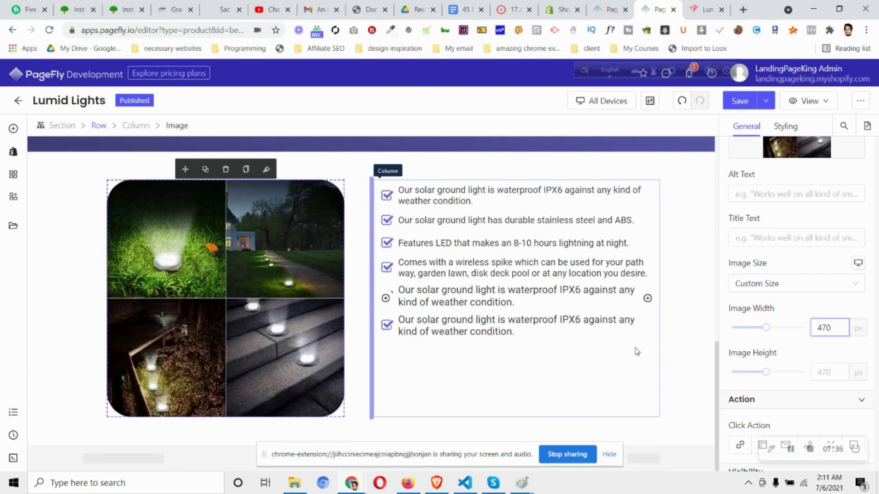
Compare the layout with the Lumida reference page and return the image grid's width to 450 px
{"action": "key", "text": "ctrl+Tab"}
{"action": "scroll", "coordinate": [575, 218], "scroll_direction": "up", "scroll_amount": 1}
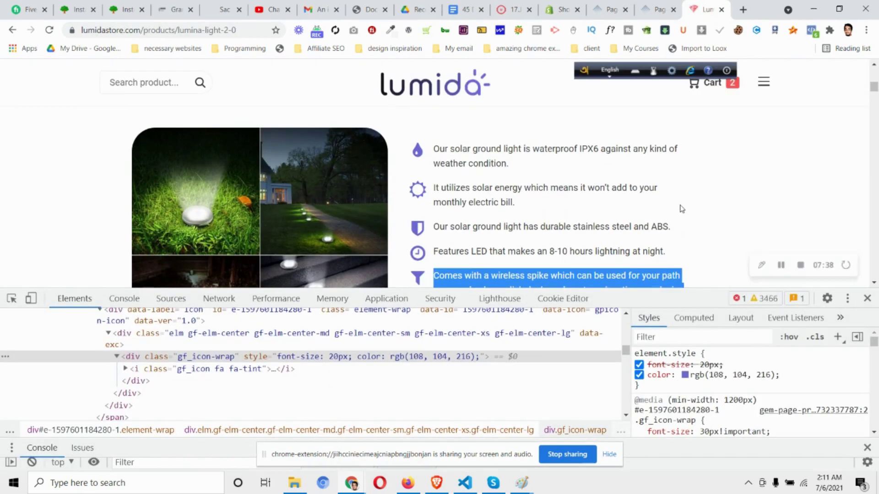
{"action": "scroll", "coordinate": [682, 209], "scroll_direction": "down", "scroll_amount": 2}
{"action": "left_click", "coordinate": [661, 4]}
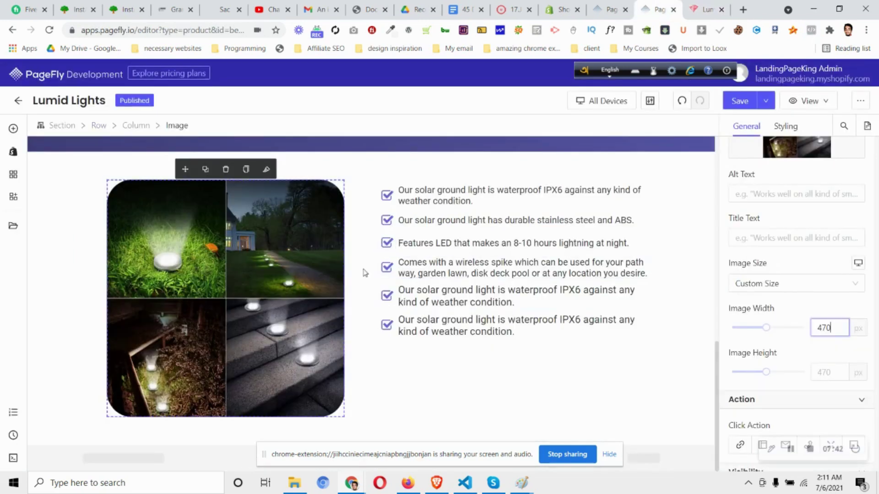
{"action": "scroll", "coordinate": [832, 327], "scroll_direction": "down", "scroll_amount": 8}
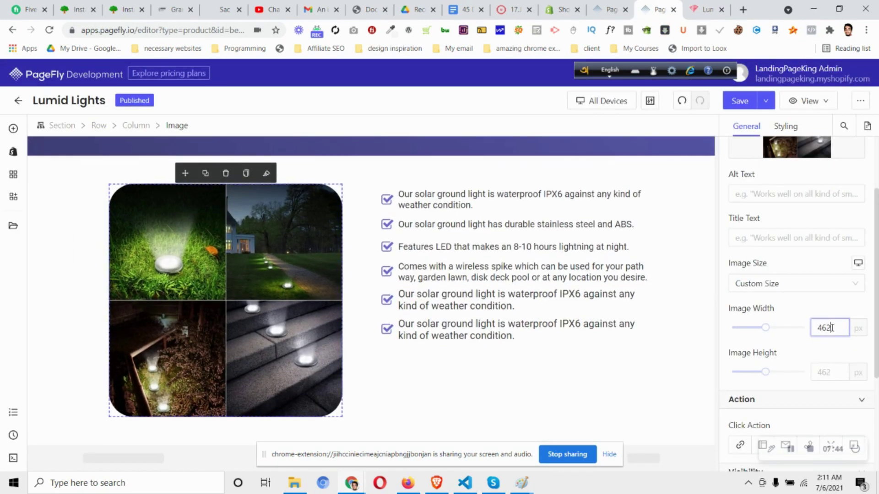
{"action": "scroll", "coordinate": [832, 328], "scroll_direction": "down", "scroll_amount": 10}
{"action": "scroll", "coordinate": [832, 328], "scroll_direction": "down", "scroll_amount": 2}
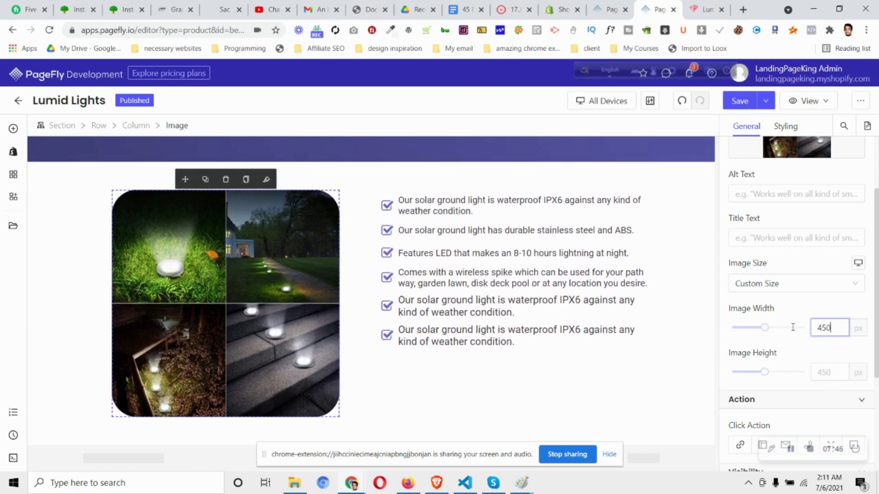
Set the Content Position of the row holding the image grid and feature list to center
{"action": "left_click", "coordinate": [99, 125]}
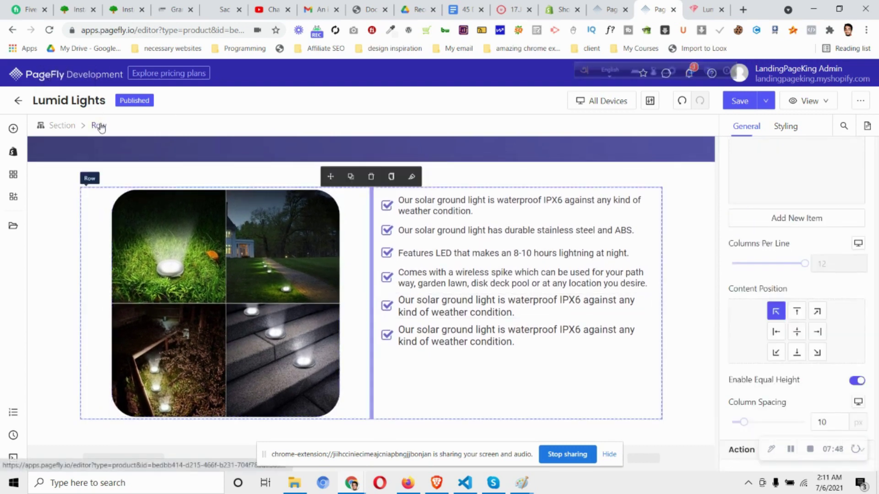
{"action": "left_click", "coordinate": [796, 332]}
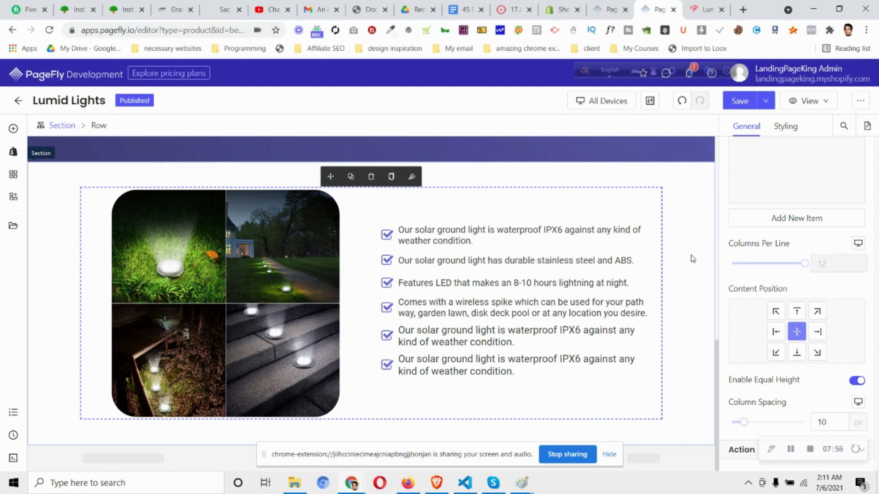
Switch the editor to the Mobile view and set the feature list's padding to 0 px on all sides
{"action": "left_click", "coordinate": [626, 108]}
{"action": "left_click", "coordinate": [619, 178]}
{"action": "scroll", "coordinate": [412, 304], "scroll_direction": "down", "scroll_amount": 8}
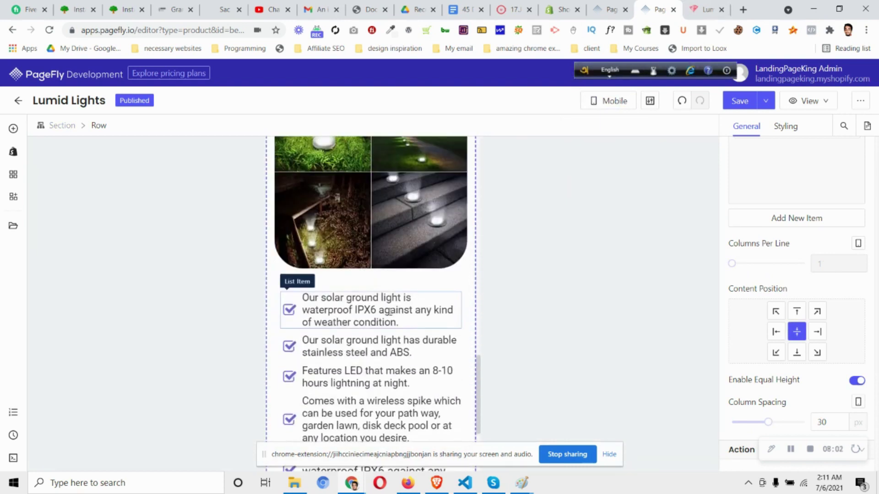
{"action": "left_click", "coordinate": [329, 292]}
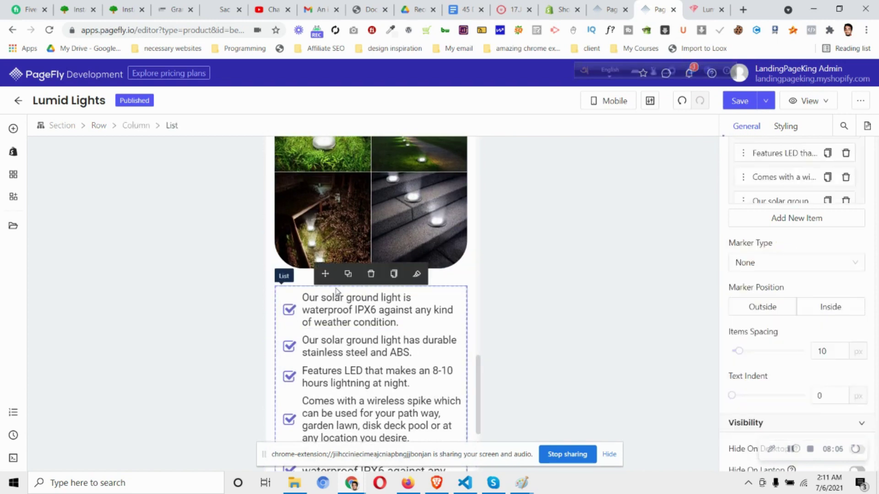
{"action": "left_click", "coordinate": [785, 126]}
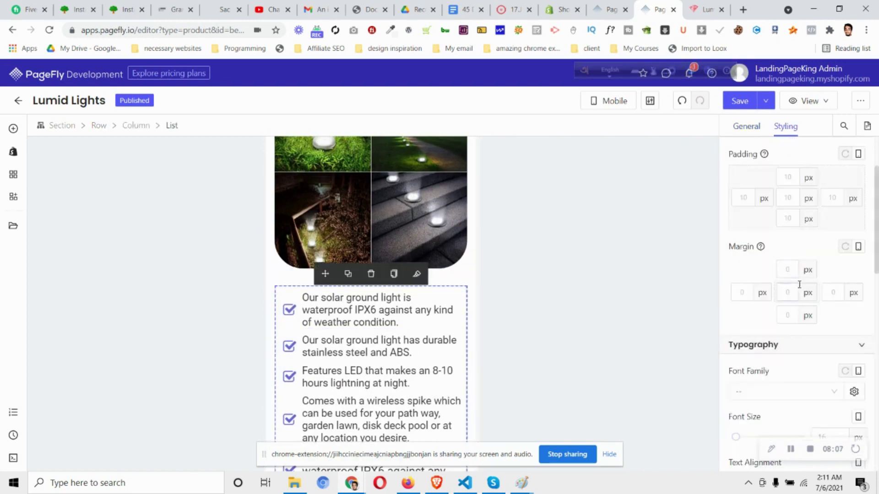
{"action": "left_click", "coordinate": [790, 196]}
{"action": "type", "text": "0"}
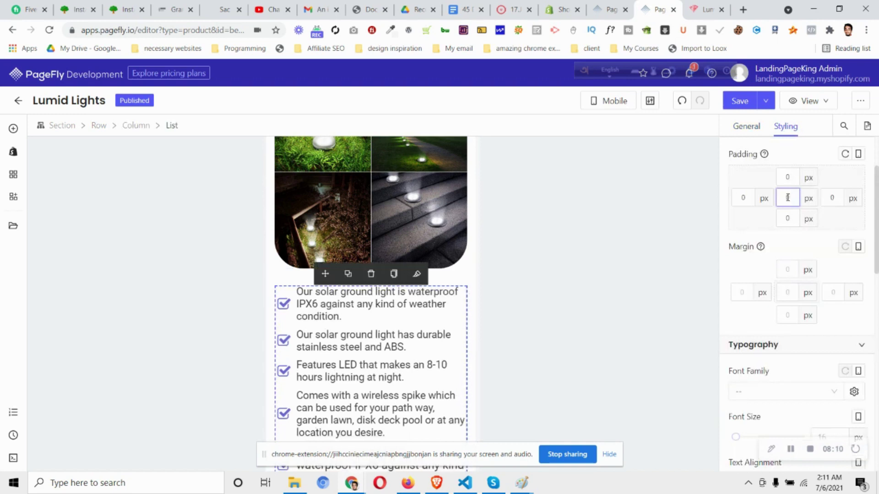
Set the mobile font size of the first three feature list items to 16 px
{"action": "left_click", "coordinate": [356, 304]}
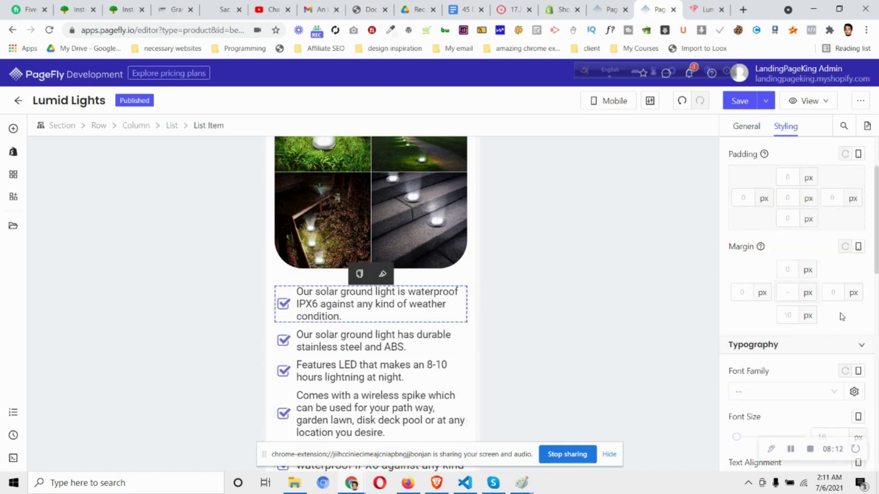
{"action": "scroll", "coordinate": [842, 317], "scroll_direction": "down", "scroll_amount": 4}
{"action": "left_click", "coordinate": [829, 264]}
{"action": "type", "text": "1"}
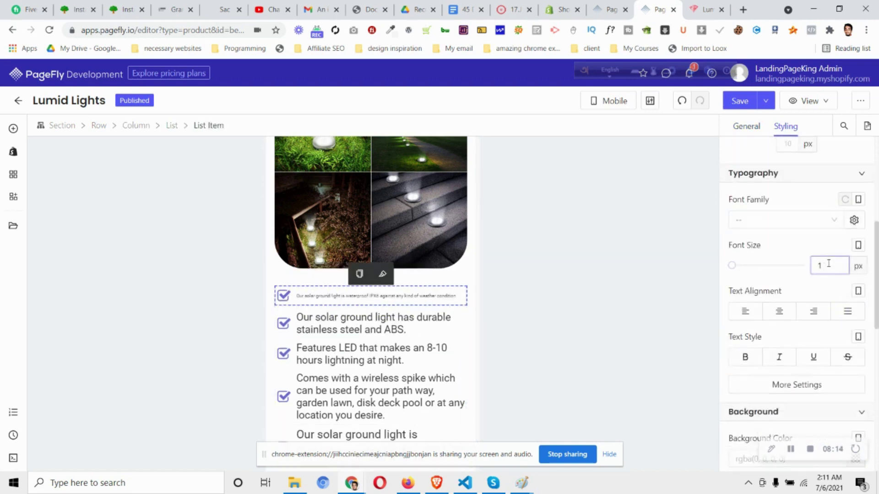
{"action": "type", "text": "6"}
{"action": "left_click", "coordinate": [409, 321]}
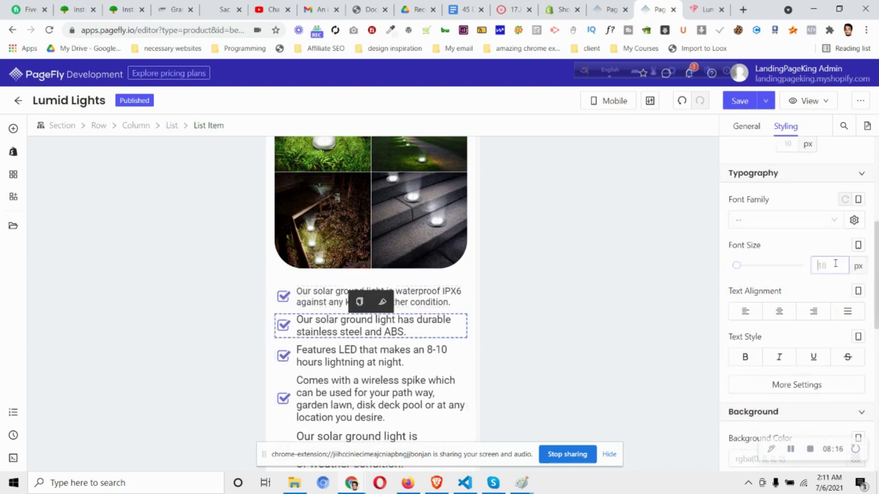
{"action": "type", "text": "16"}
{"action": "left_click", "coordinate": [432, 351]}
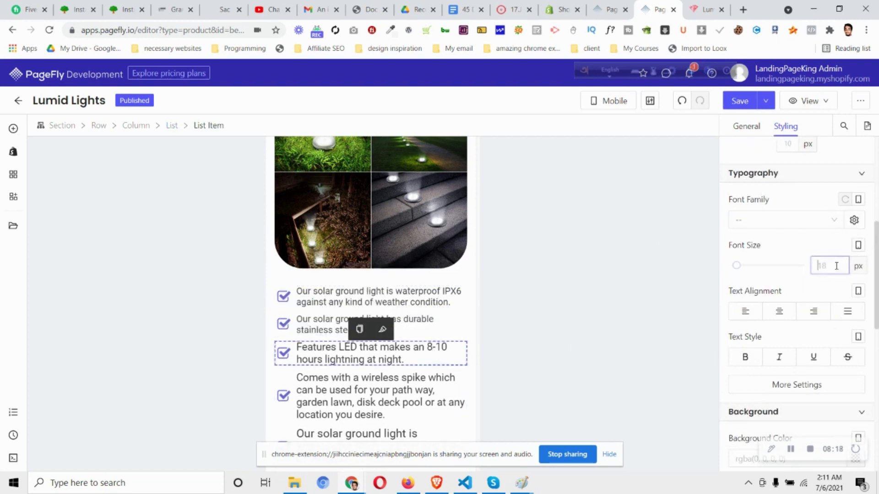
{"action": "type", "text": "16"}
Set the mobile font size of the last three feature list items to 16 px
{"action": "left_click", "coordinate": [422, 388]}
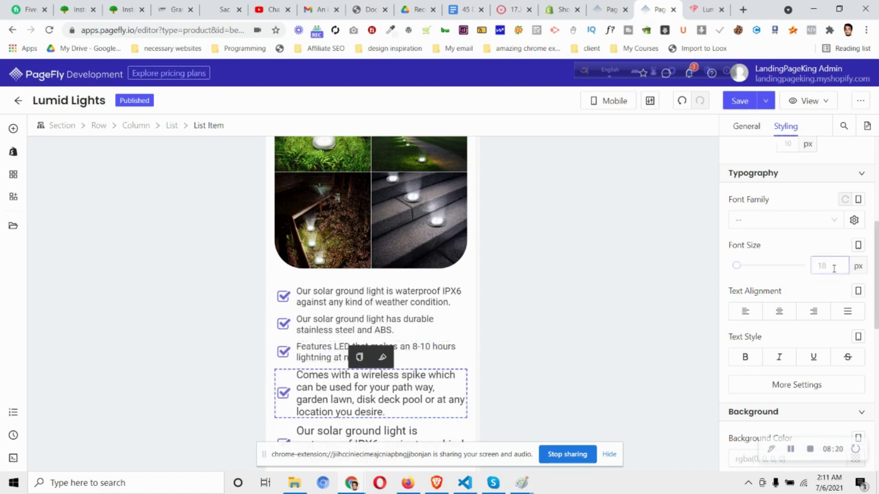
{"action": "type", "text": "16"}
{"action": "left_click", "coordinate": [372, 428]}
{"action": "left_click", "coordinate": [829, 265]}
{"action": "type", "text": "16"}
{"action": "left_click", "coordinate": [389, 379]}
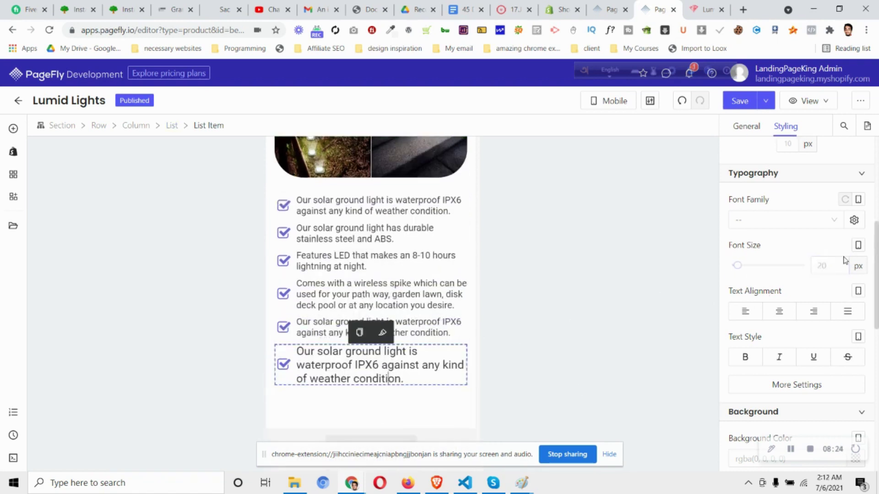
{"action": "type", "text": "16"}
Review the image grid and feature list in the mobile layout, and return the editor to the All Devices view
{"action": "scroll", "coordinate": [379, 272], "scroll_direction": "up", "scroll_amount": 1}
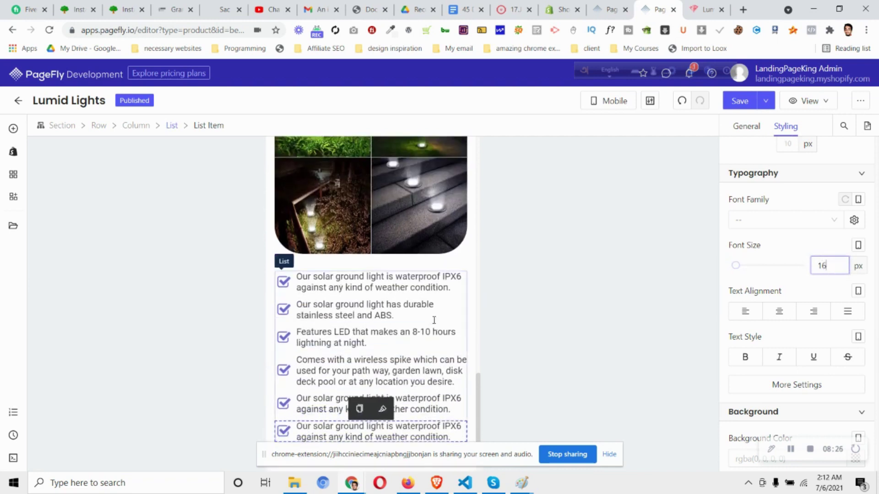
{"action": "left_click", "coordinate": [379, 270]}
{"action": "scroll", "coordinate": [380, 275], "scroll_direction": "down", "scroll_amount": 1}
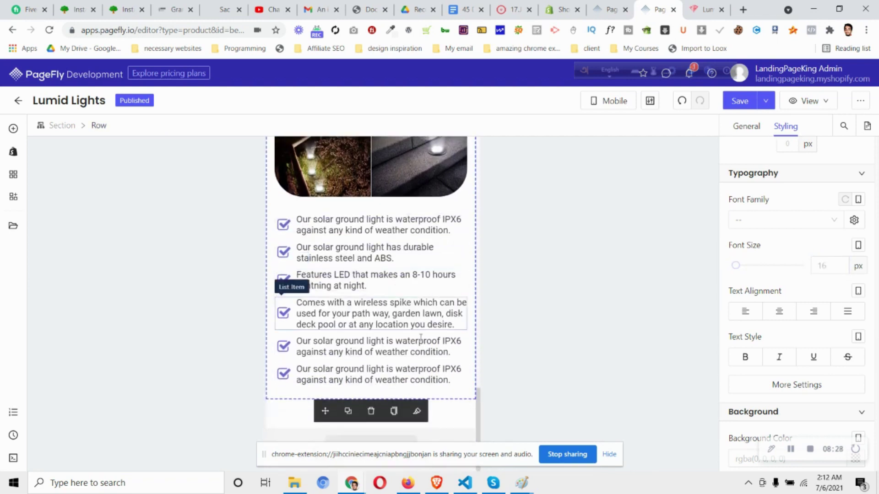
{"action": "scroll", "coordinate": [458, 298], "scroll_direction": "up", "scroll_amount": 5}
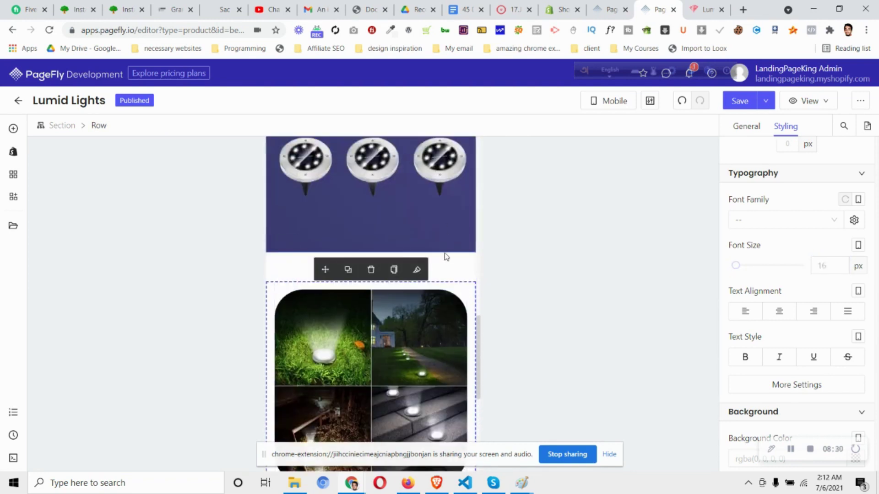
{"action": "left_click", "coordinate": [446, 257]}
{"action": "left_click", "coordinate": [600, 100]}
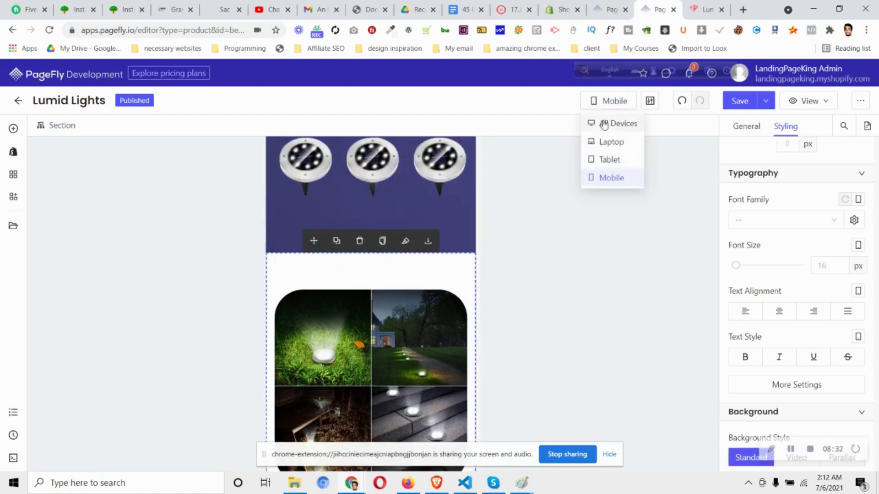
{"action": "left_click", "coordinate": [613, 102]}
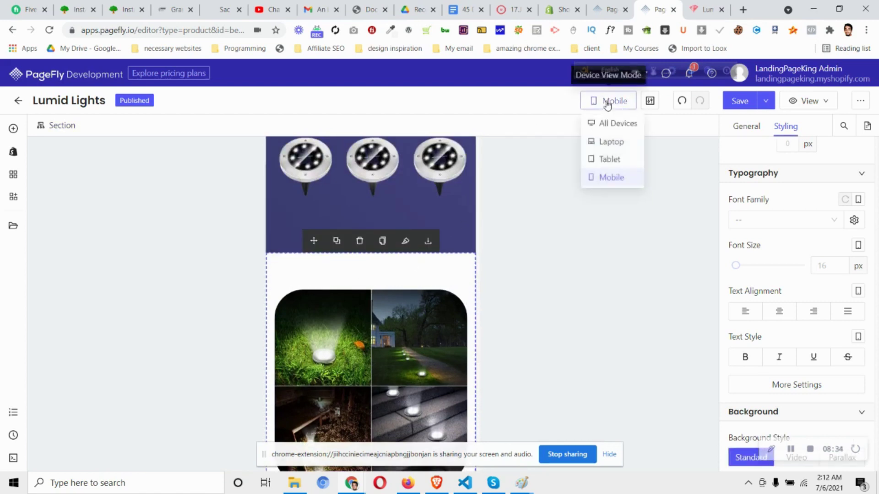
{"action": "left_click", "coordinate": [613, 123]}
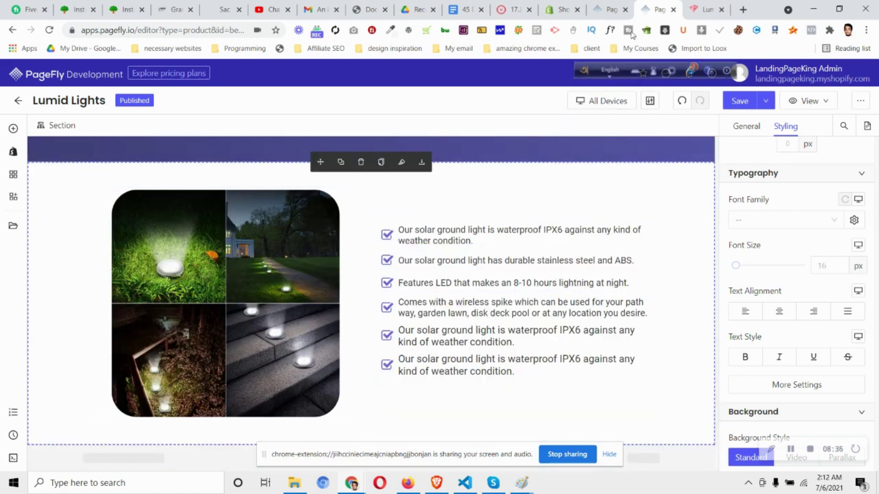
Switch to the Lumida reference page, review its feature list and close the developer tools
{"action": "left_click", "coordinate": [690, 8]}
{"action": "scroll", "coordinate": [642, 196], "scroll_direction": "up", "scroll_amount": 5}
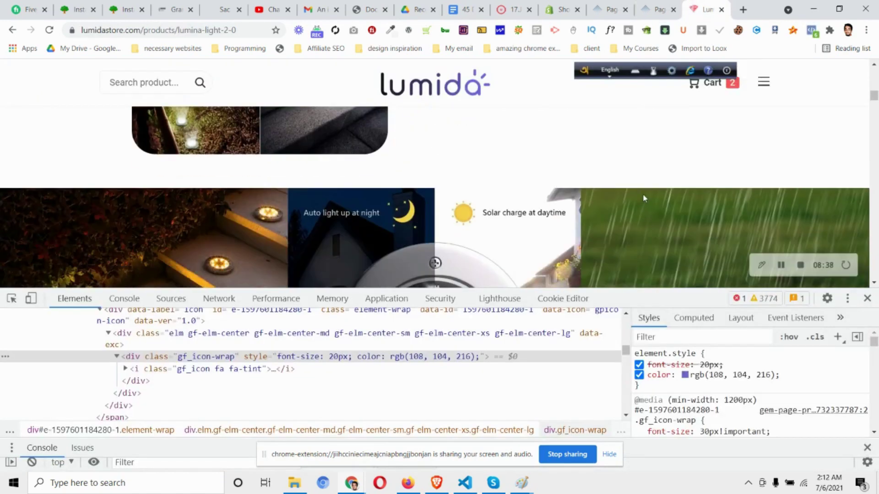
{"action": "scroll", "coordinate": [642, 197], "scroll_direction": "down", "scroll_amount": 4}
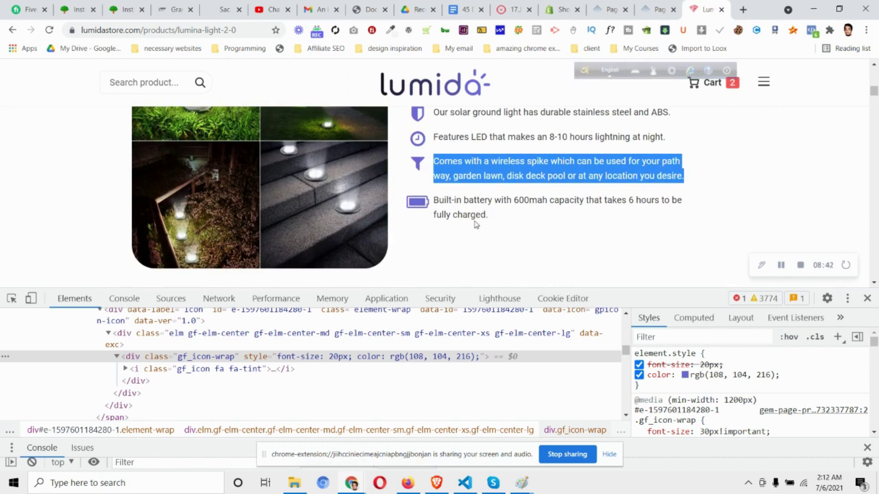
{"action": "scroll", "coordinate": [476, 225], "scroll_direction": "down", "scroll_amount": 3}
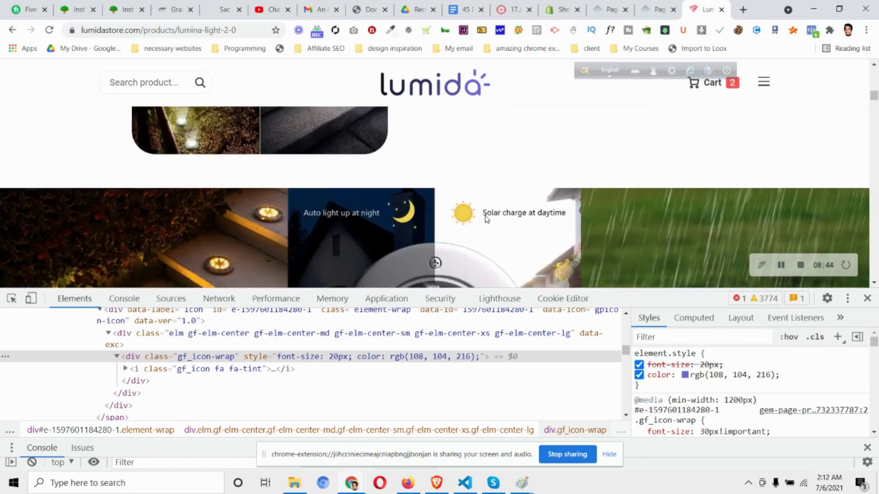
{"action": "left_click", "coordinate": [867, 298]}
Examine the full-width three-image row and the "Our Lumida Lights are perfect for you if..." section on the reference page
{"action": "scroll", "coordinate": [647, 191], "scroll_direction": "down", "scroll_amount": 2}
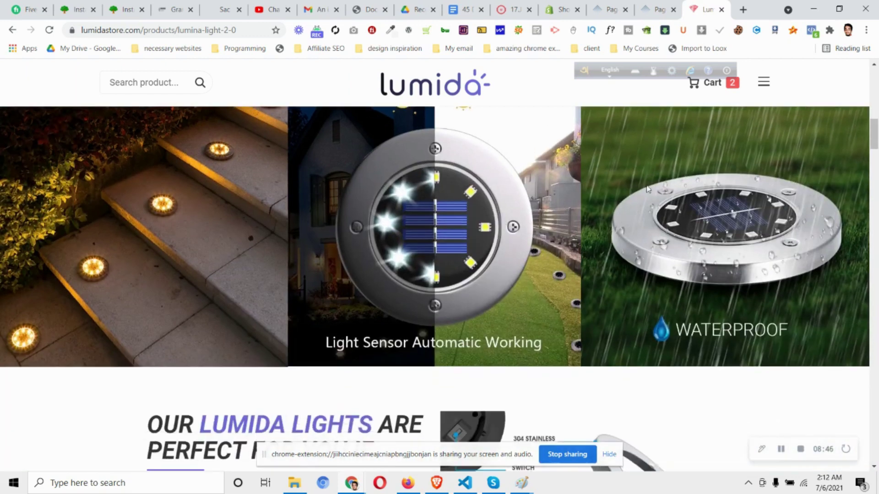
{"action": "scroll", "coordinate": [489, 319], "scroll_direction": "up", "scroll_amount": 2}
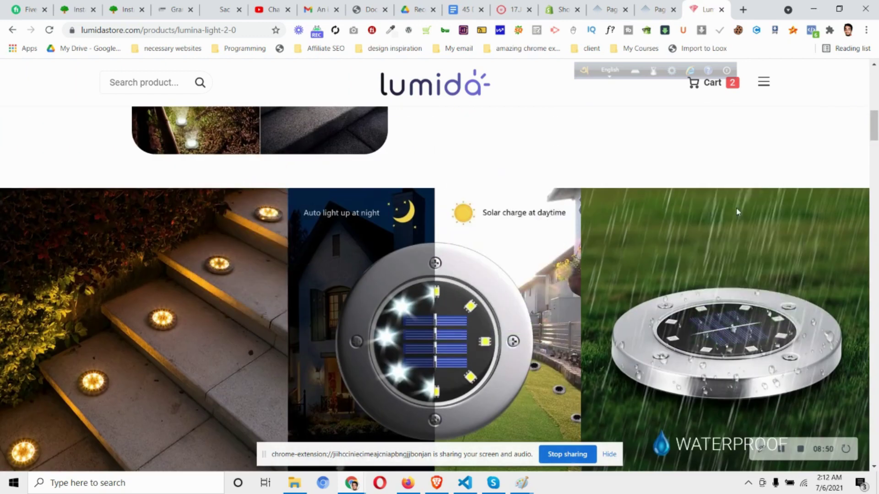
{"action": "scroll", "coordinate": [669, 320], "scroll_direction": "down", "scroll_amount": 3}
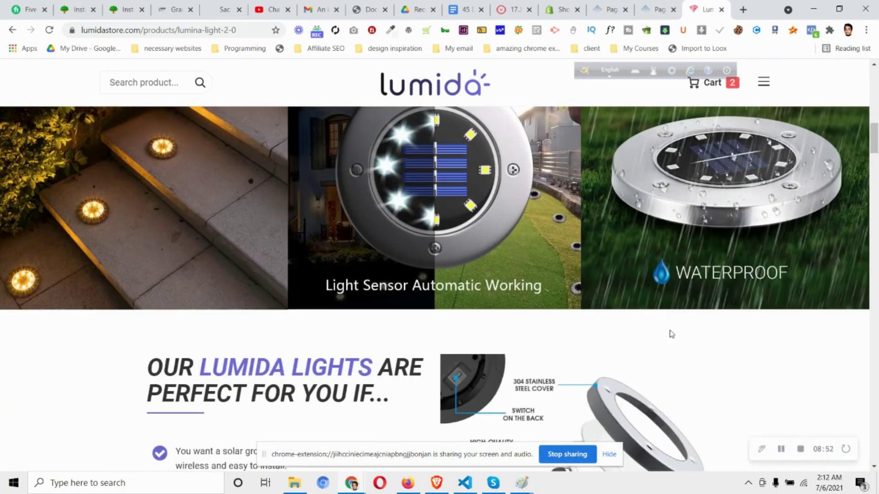
{"action": "scroll", "coordinate": [672, 335], "scroll_direction": "up", "scroll_amount": 2}
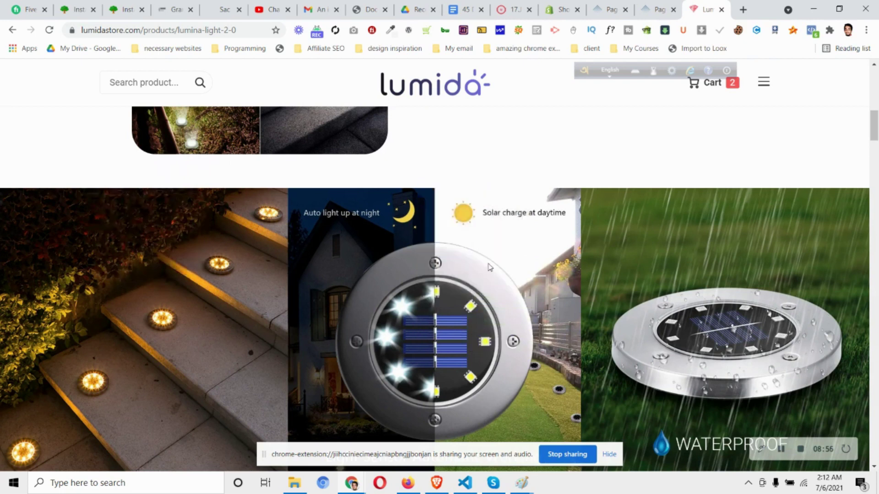
{"action": "scroll", "coordinate": [614, 332], "scroll_direction": "down", "scroll_amount": 1}
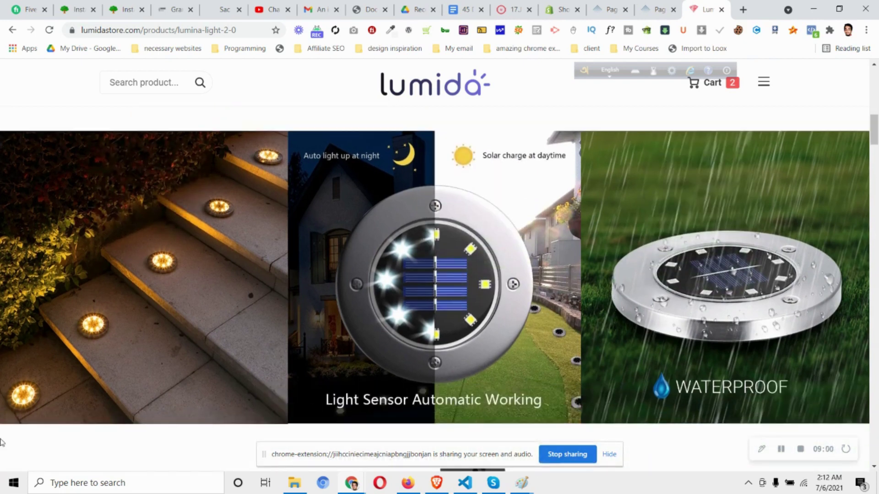
{"action": "scroll", "coordinate": [253, 215], "scroll_direction": "down", "scroll_amount": 2}
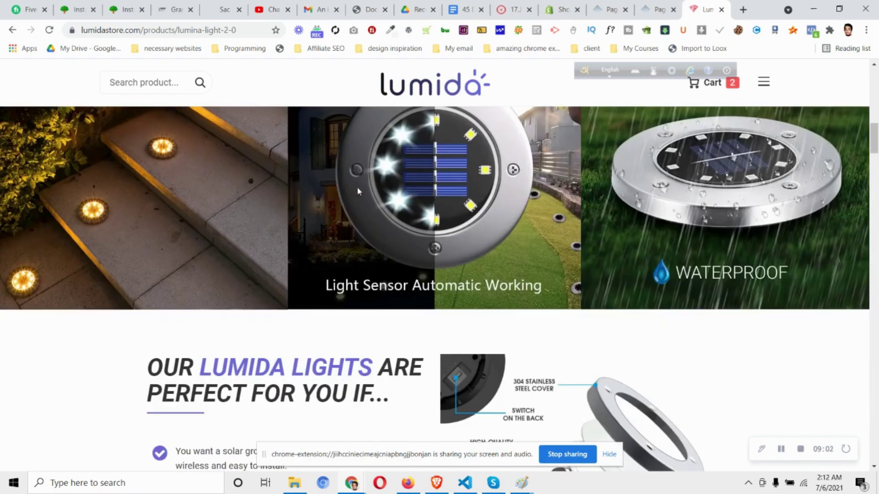
{"action": "scroll", "coordinate": [358, 190], "scroll_direction": "down", "scroll_amount": 1}
{"action": "scroll", "coordinate": [358, 191], "scroll_direction": "down", "scroll_amount": 2}
{"action": "scroll", "coordinate": [359, 188], "scroll_direction": "down", "scroll_amount": 1}
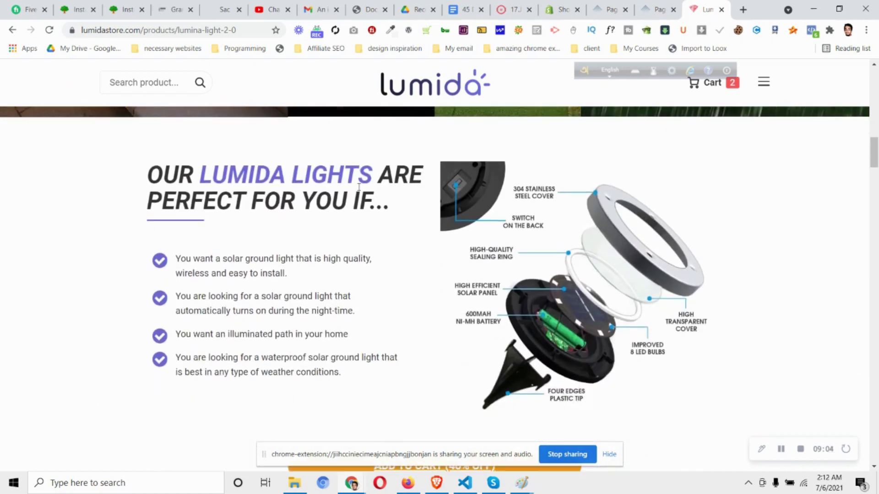
{"action": "scroll", "coordinate": [359, 187], "scroll_direction": "up", "scroll_amount": 1}
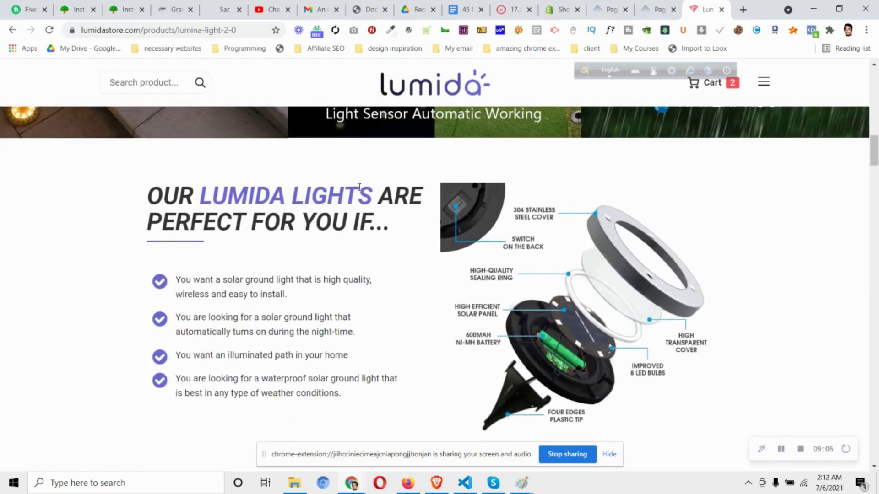
Return to the Lumid Lights page editor and add a 1/3 + 1/3 + 1/3 layout row below the image grid row
{"action": "left_click", "coordinate": [650, 6]}
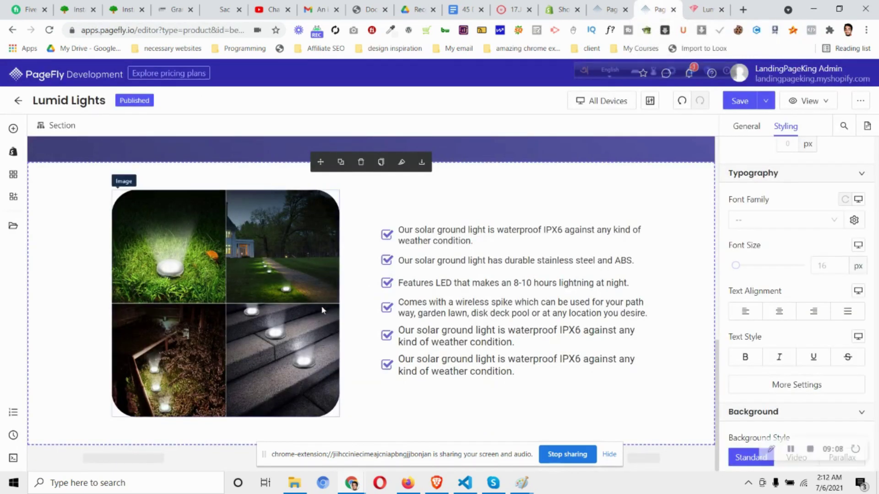
{"action": "left_click", "coordinate": [13, 130]}
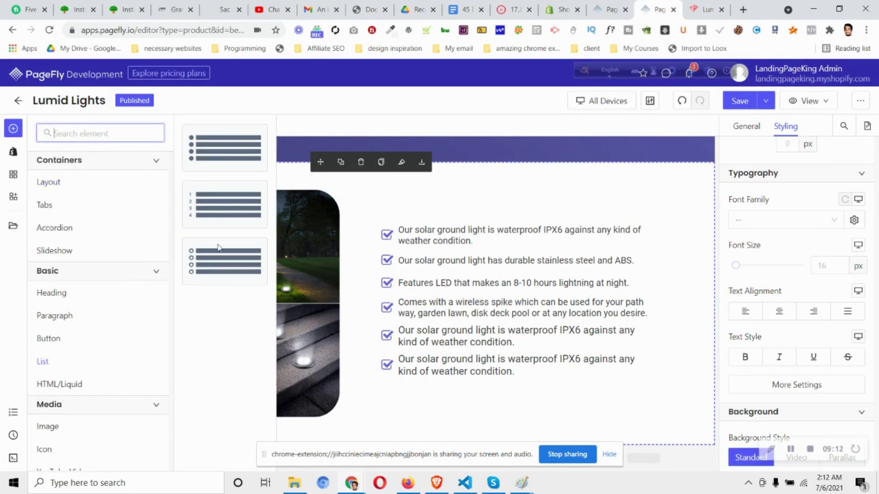
{"action": "mouse_move", "coordinate": [74, 182]}
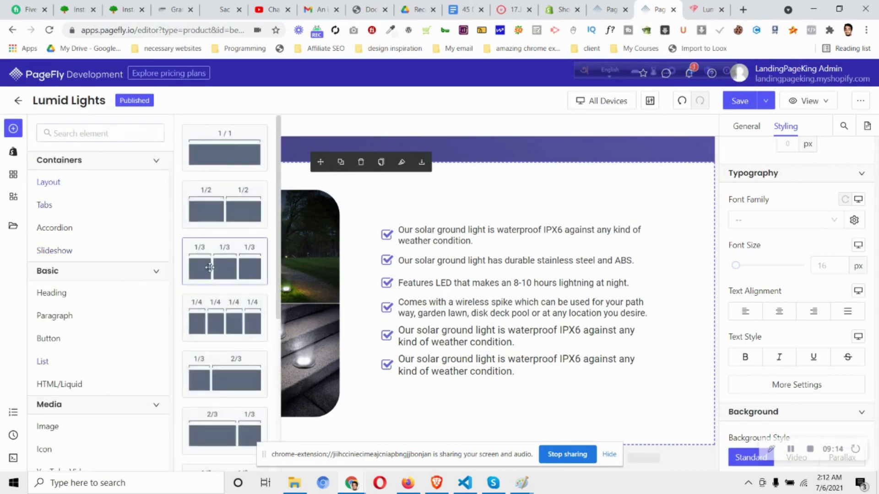
{"action": "left_click_drag", "start_coordinate": [210, 268], "coordinate": [189, 440]}
{"action": "left_click", "coordinate": [188, 440]}
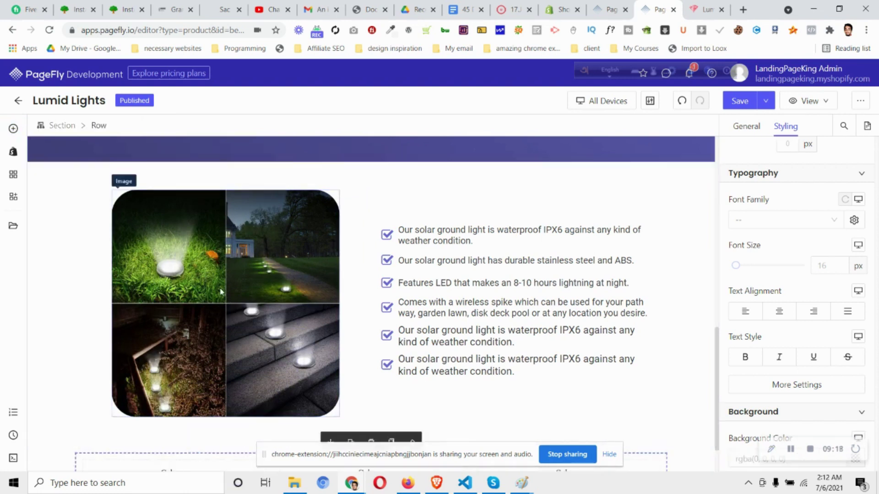
{"action": "scroll", "coordinate": [186, 412], "scroll_direction": "down", "scroll_amount": 1}
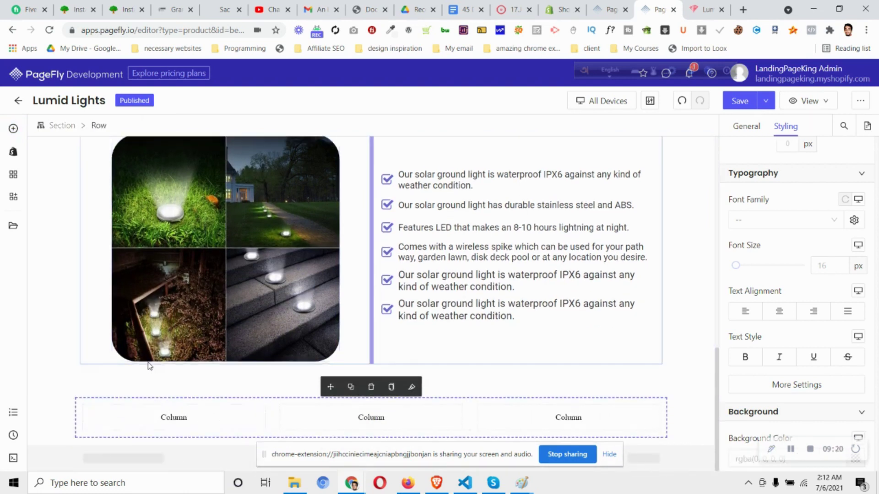
Switch to the Lumida reference page and examine its full-width three-image row
{"action": "left_click", "coordinate": [700, 6]}
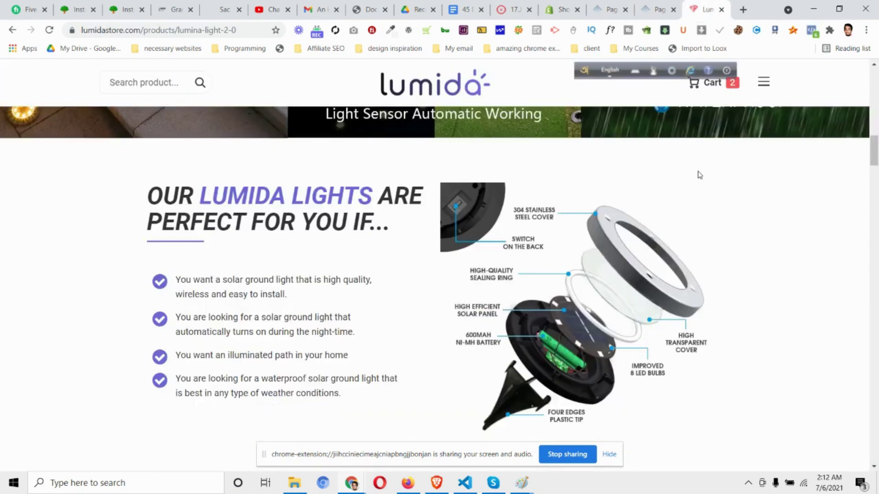
{"action": "scroll", "coordinate": [586, 198], "scroll_direction": "up", "scroll_amount": 6}
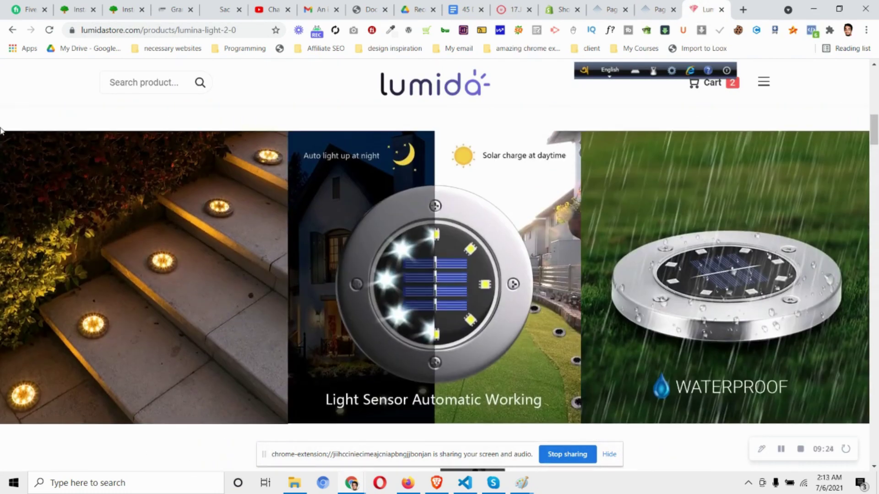
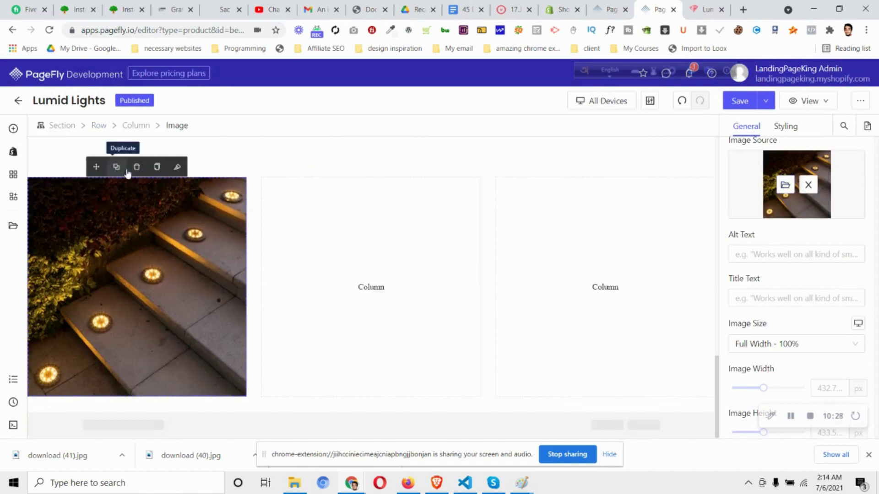
Add an image to the middle column of the new row, using download (40) from the image library as its source
{"action": "left_click_drag", "start_coordinate": [100, 171], "coordinate": [354, 254]}
{"action": "double_click", "coordinate": [417, 213]}
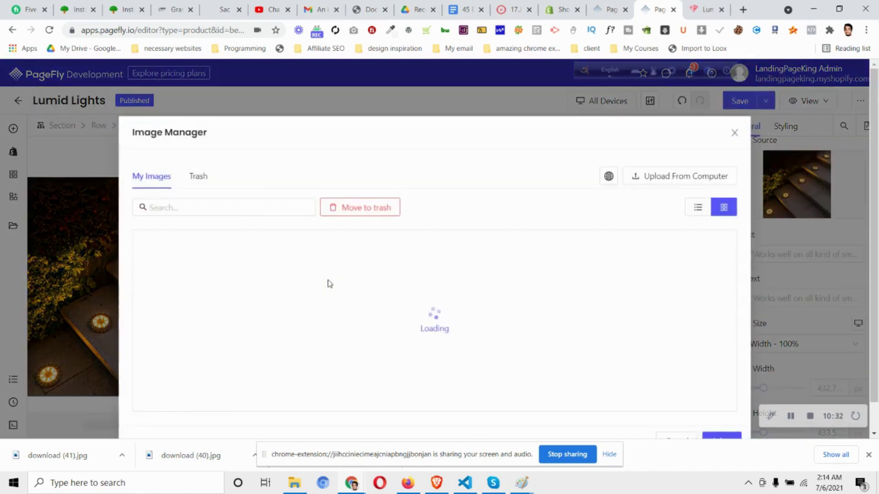
{"action": "left_click", "coordinate": [249, 316]}
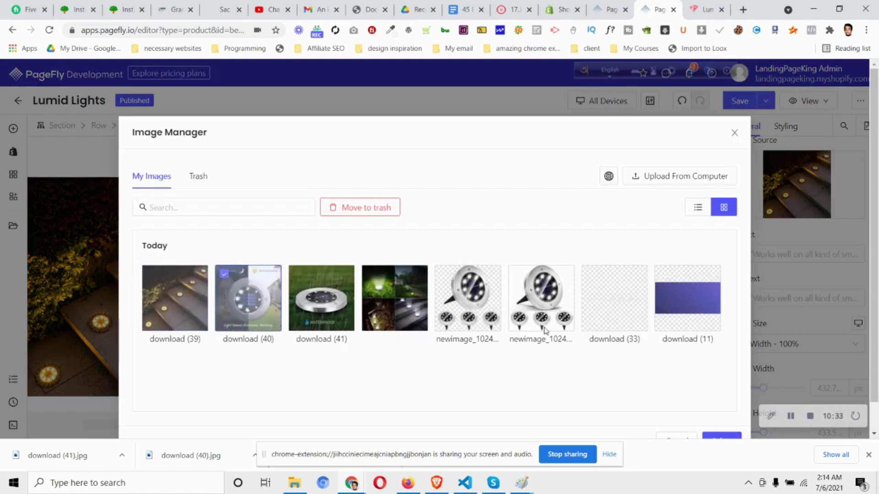
{"action": "left_click", "coordinate": [722, 438]}
Add an image element to the empty third column and set its source to download (41)
{"action": "left_click", "coordinate": [13, 128]}
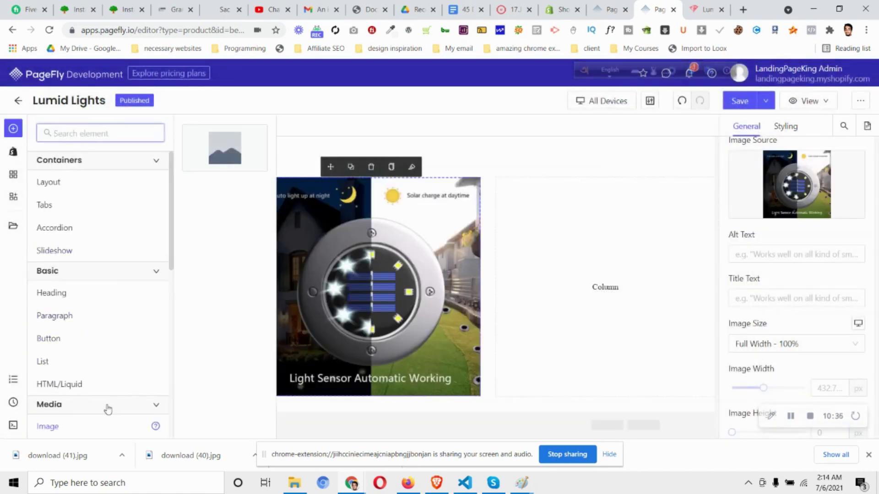
{"action": "left_click_drag", "start_coordinate": [225, 148], "coordinate": [615, 277]}
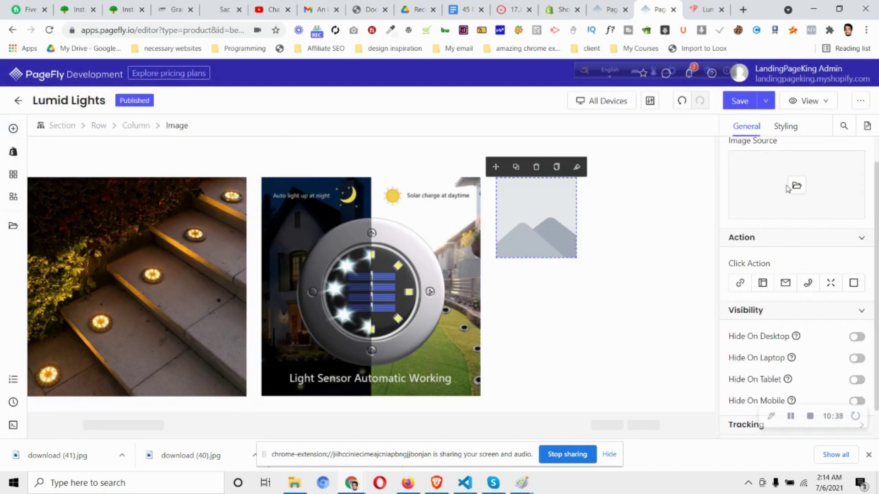
{"action": "left_click", "coordinate": [789, 188]}
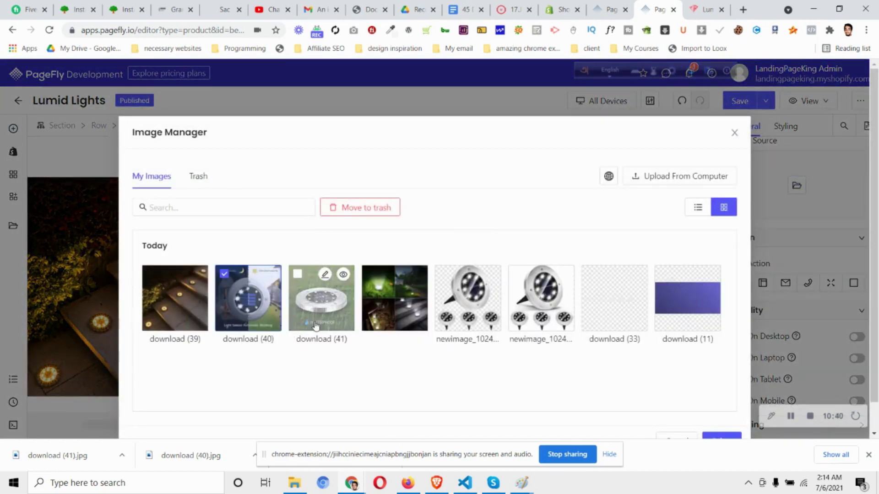
{"action": "left_click", "coordinate": [723, 438]}
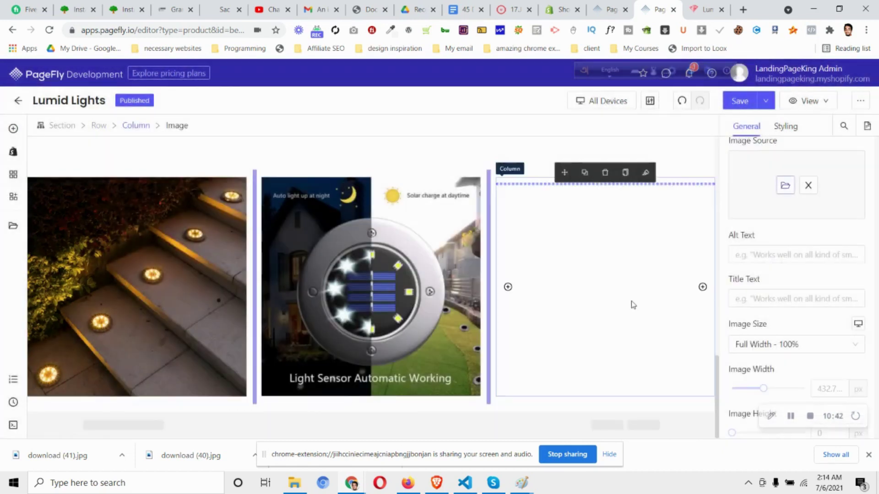
{"action": "scroll", "coordinate": [633, 305], "scroll_direction": "up", "scroll_amount": 1}
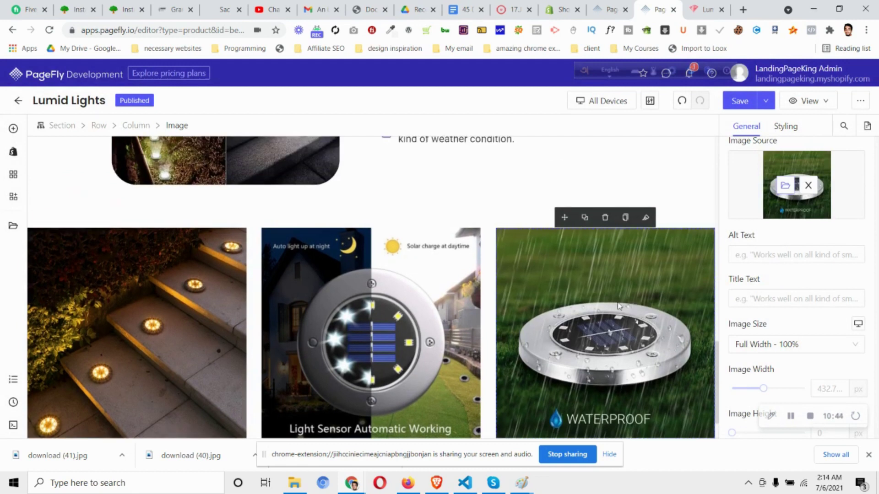
Check the image spacing on the reference page, and set the three-image row's column spacing to 0 px in the editor
{"action": "left_click", "coordinate": [700, 6]}
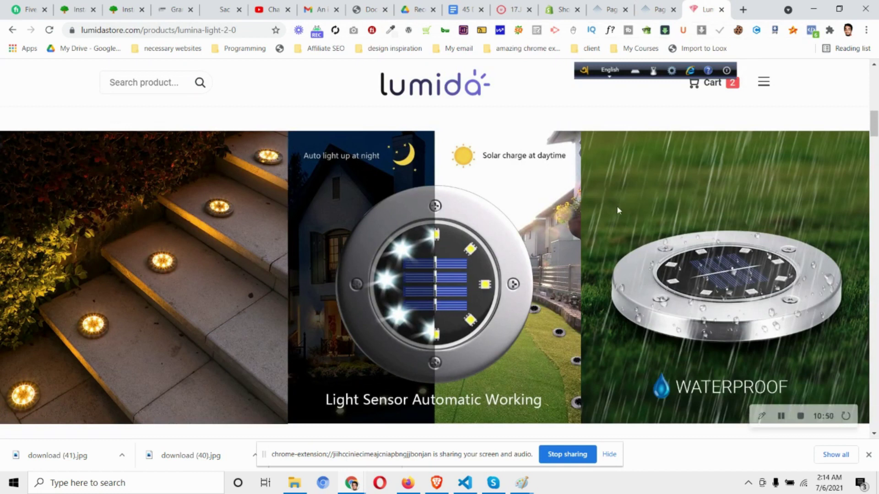
{"action": "left_click", "coordinate": [666, 9]}
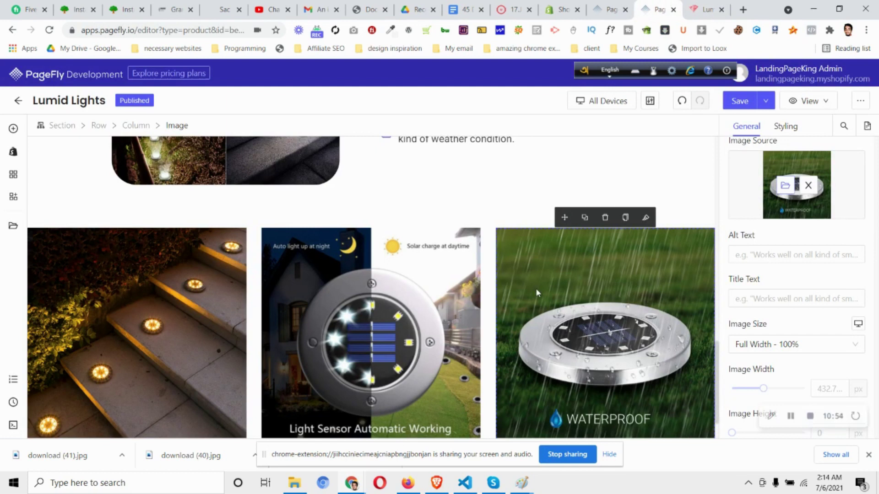
{"action": "left_click", "coordinate": [398, 303]}
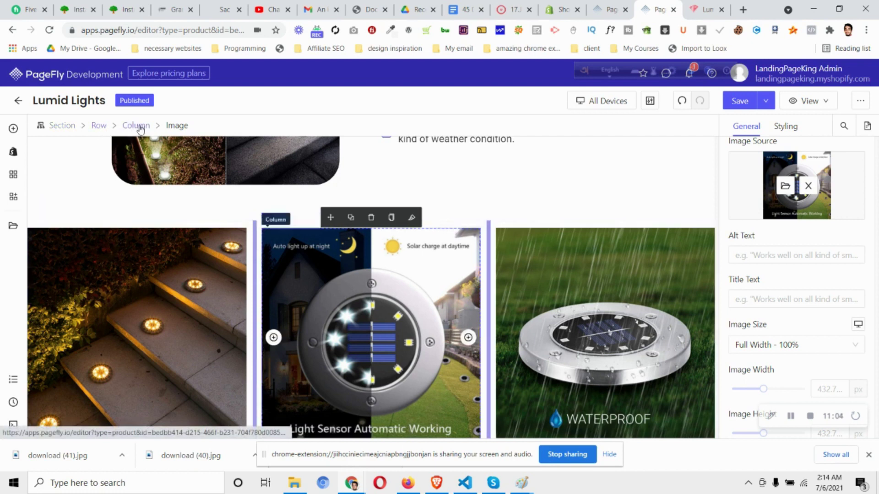
{"action": "left_click", "coordinate": [98, 126]}
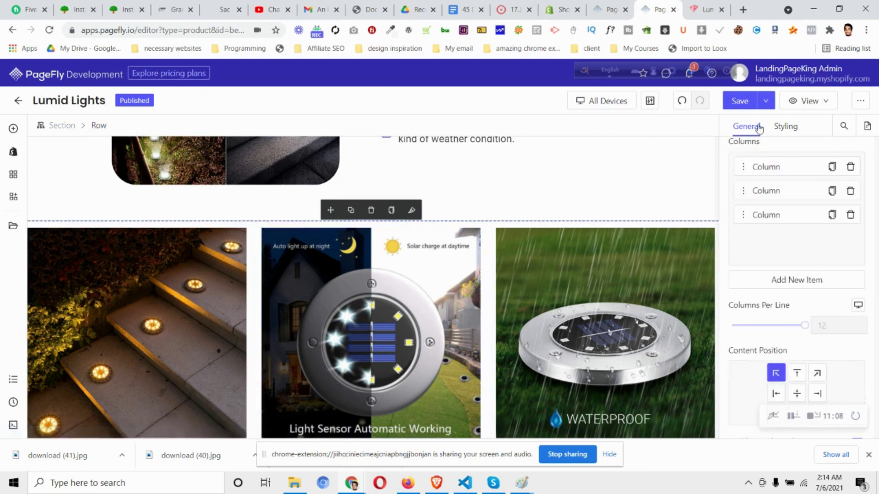
{"action": "scroll", "coordinate": [831, 360], "scroll_direction": "down", "scroll_amount": 2}
{"action": "scroll", "coordinate": [834, 361], "scroll_direction": "down", "scroll_amount": 1}
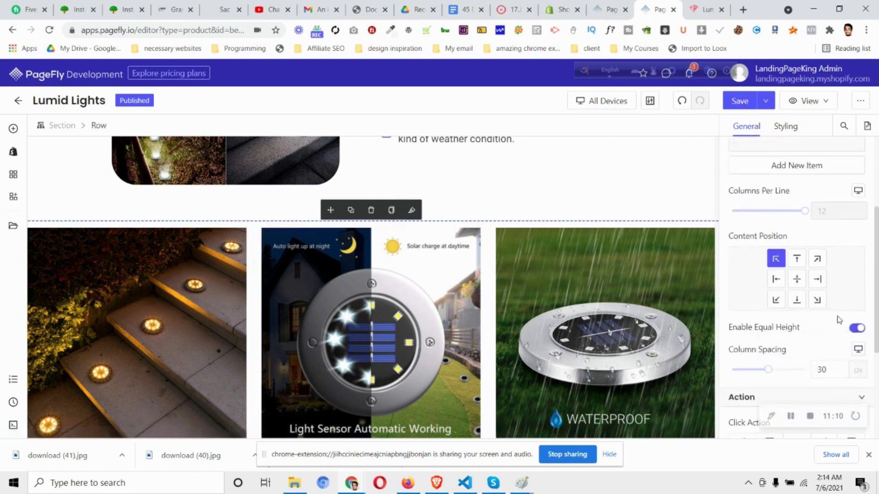
{"action": "scroll", "coordinate": [839, 320], "scroll_direction": "down", "scroll_amount": 2}
{"action": "left_click_drag", "start_coordinate": [773, 315], "coordinate": [731, 314]}
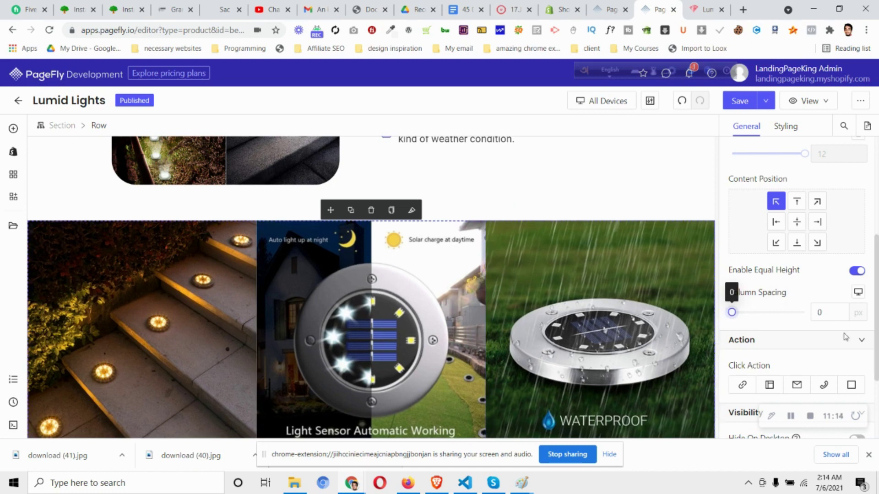
{"action": "left_click_drag", "start_coordinate": [796, 321], "coordinate": [731, 322]}
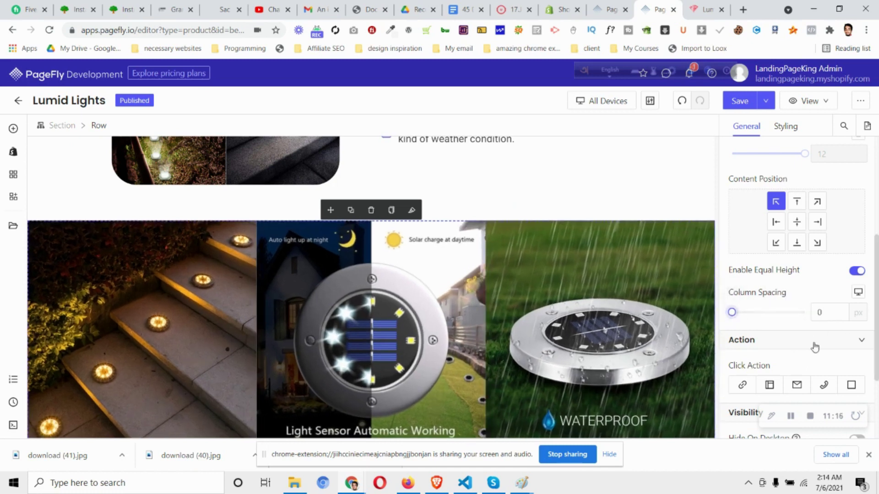
Compare the three-image row and the space around it with the same section on the Lumida reference page
{"action": "scroll", "coordinate": [579, 386], "scroll_direction": "down", "scroll_amount": 1}
{"action": "scroll", "coordinate": [203, 216], "scroll_direction": "up", "scroll_amount": 2}
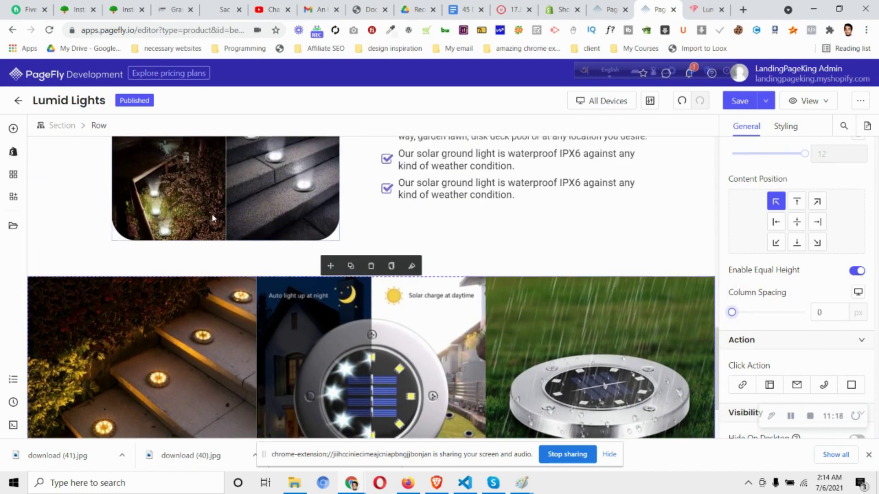
{"action": "scroll", "coordinate": [224, 249], "scroll_direction": "down", "scroll_amount": 2}
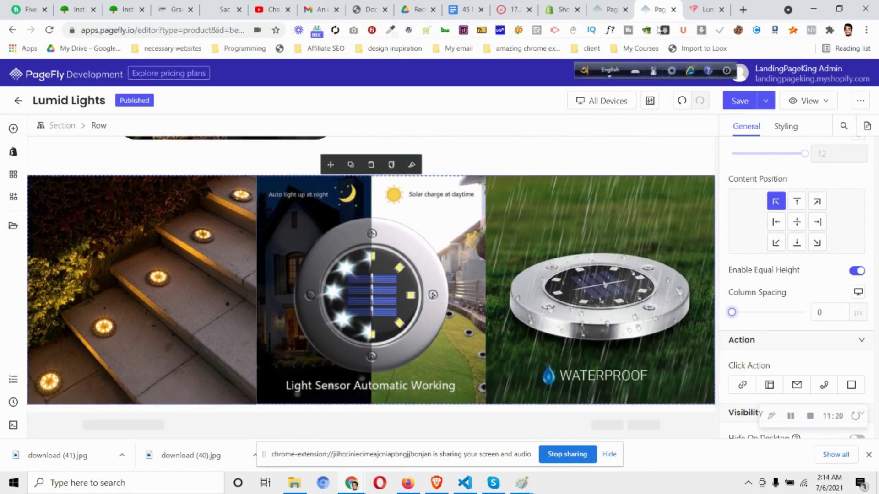
{"action": "left_click", "coordinate": [707, 9]}
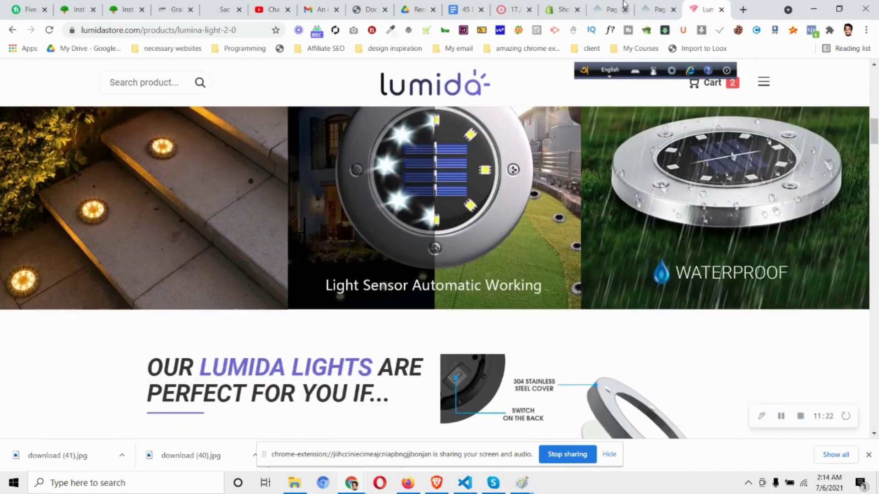
{"action": "left_click", "coordinate": [657, 9]}
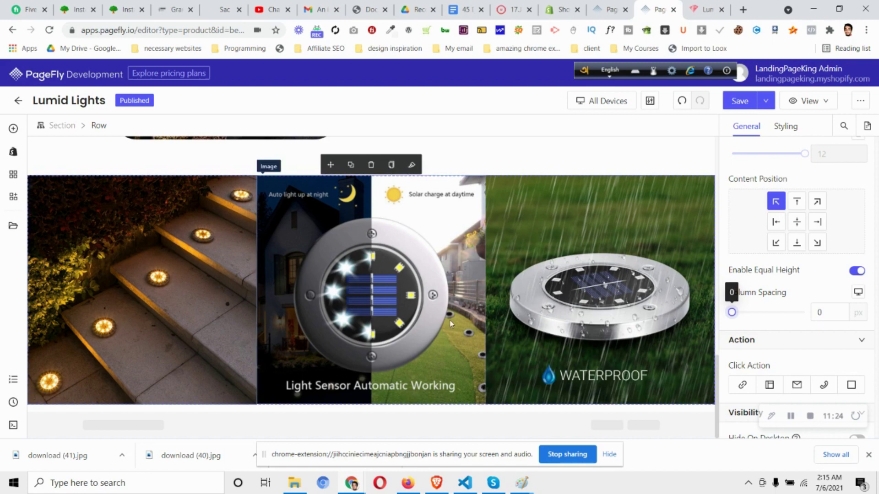
{"action": "scroll", "coordinate": [168, 379], "scroll_direction": "up", "scroll_amount": 1}
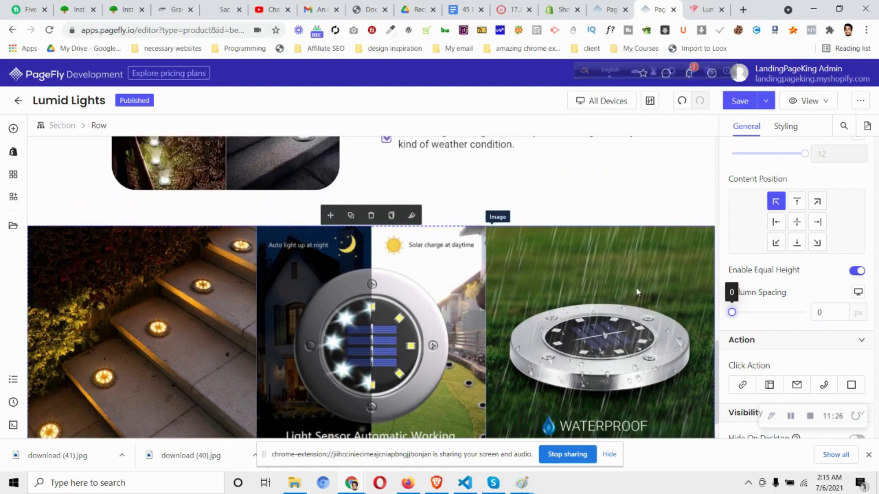
{"action": "left_click", "coordinate": [706, 9]}
{"action": "scroll", "coordinate": [642, 315], "scroll_direction": "down", "scroll_amount": 1}
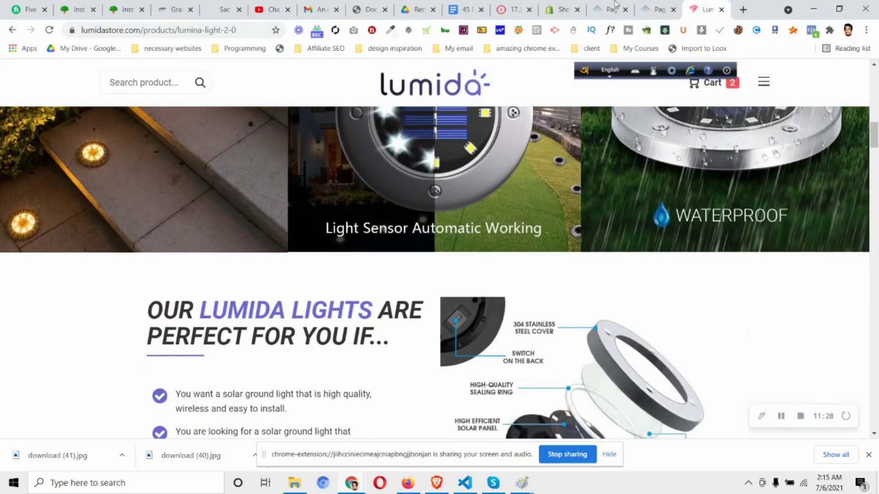
{"action": "left_click", "coordinate": [658, 10]}
Switch the editor to the Mobile layout and set the three-image row's column spacing to 0 px there
{"action": "left_click", "coordinate": [601, 101]}
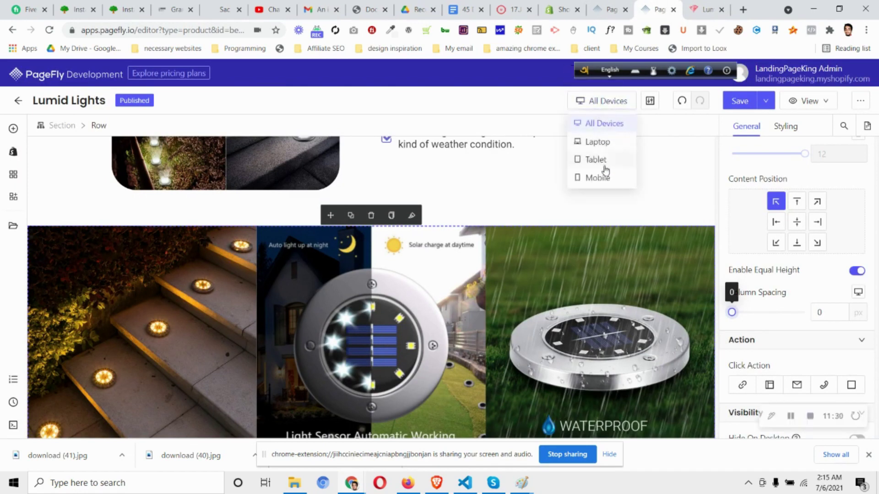
{"action": "left_click", "coordinate": [599, 172]}
{"action": "scroll", "coordinate": [394, 298], "scroll_direction": "down", "scroll_amount": 2}
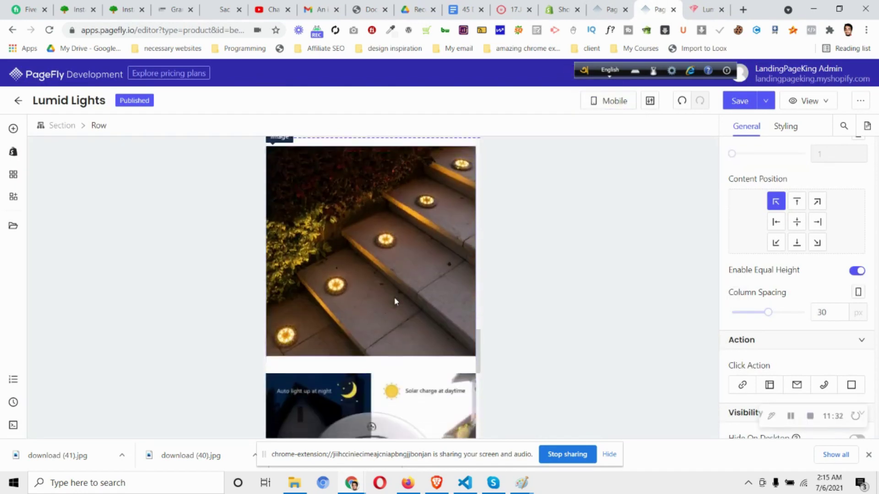
{"action": "scroll", "coordinate": [399, 326], "scroll_direction": "up", "scroll_amount": 1}
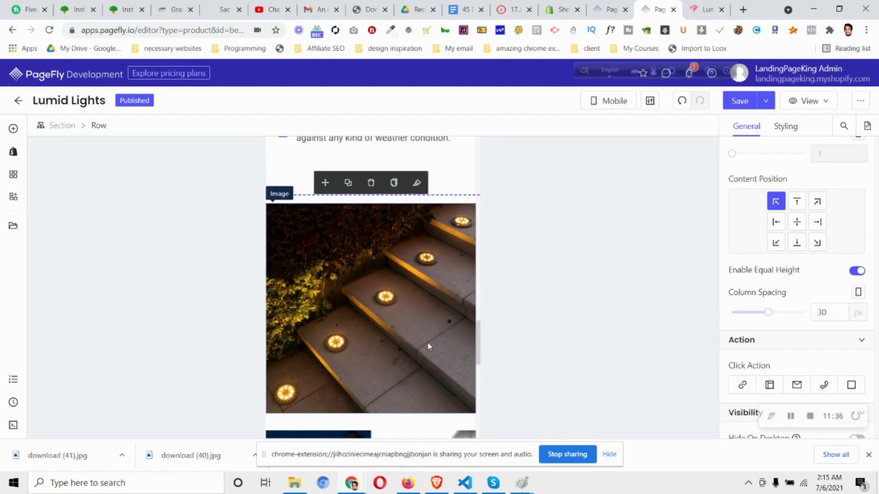
{"action": "scroll", "coordinate": [428, 330], "scroll_direction": "down", "scroll_amount": 1}
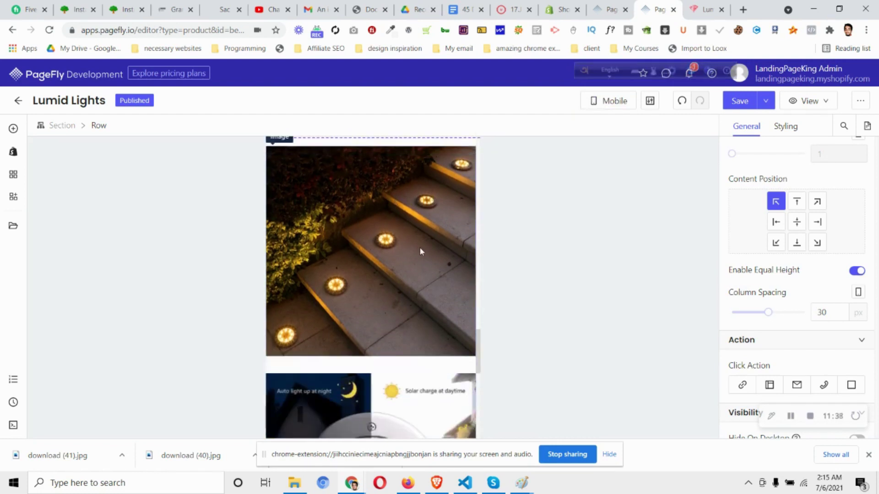
{"action": "scroll", "coordinate": [412, 275], "scroll_direction": "up", "scroll_amount": 2}
{"action": "left_click", "coordinate": [381, 325]}
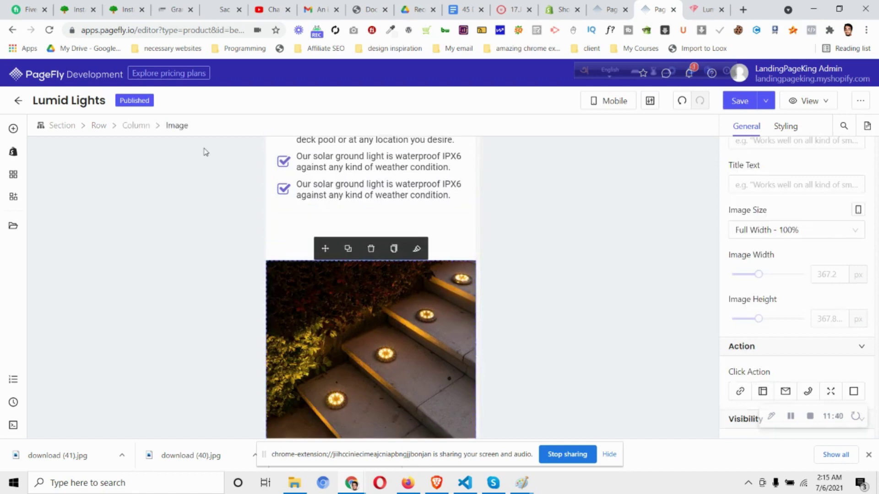
{"action": "left_click", "coordinate": [95, 128]}
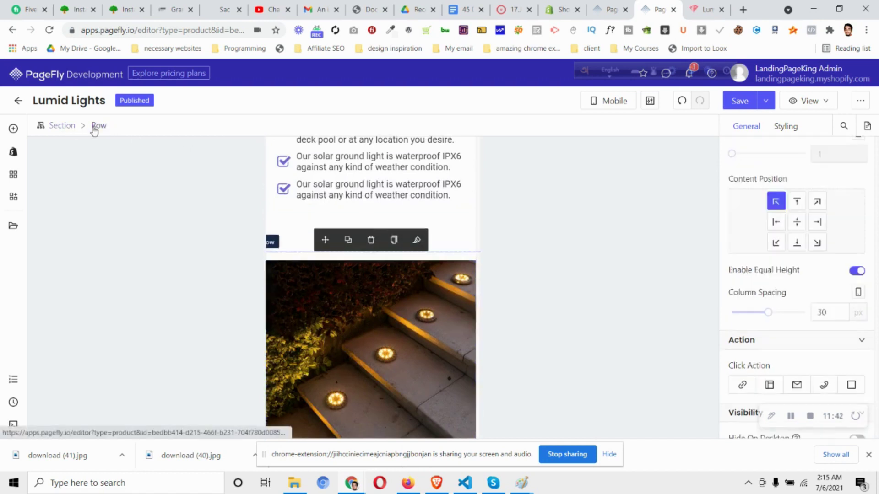
{"action": "left_click_drag", "start_coordinate": [766, 314], "coordinate": [731, 313]}
{"action": "scroll", "coordinate": [438, 303], "scroll_direction": "down", "scroll_amount": 3}
{"action": "scroll", "coordinate": [438, 303], "scroll_direction": "up", "scroll_amount": 5}
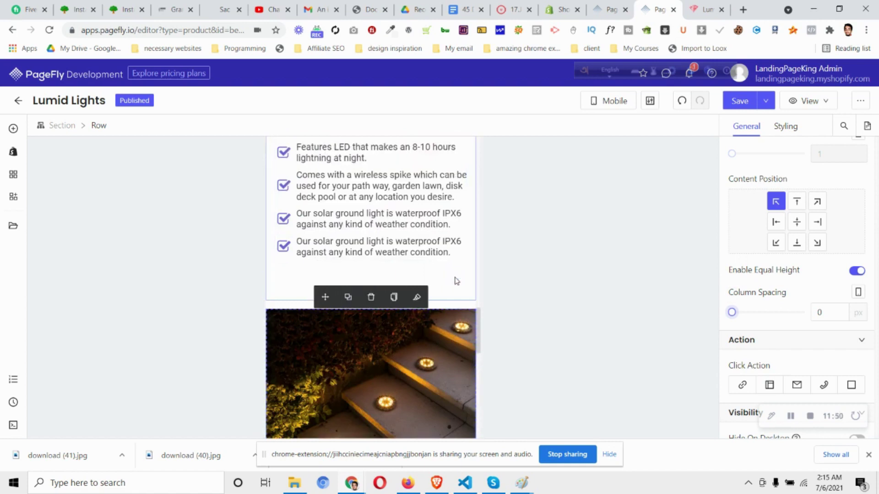
Set the bottom padding of the feature list section to 14 px in the mobile layout
{"action": "left_click", "coordinate": [301, 289]}
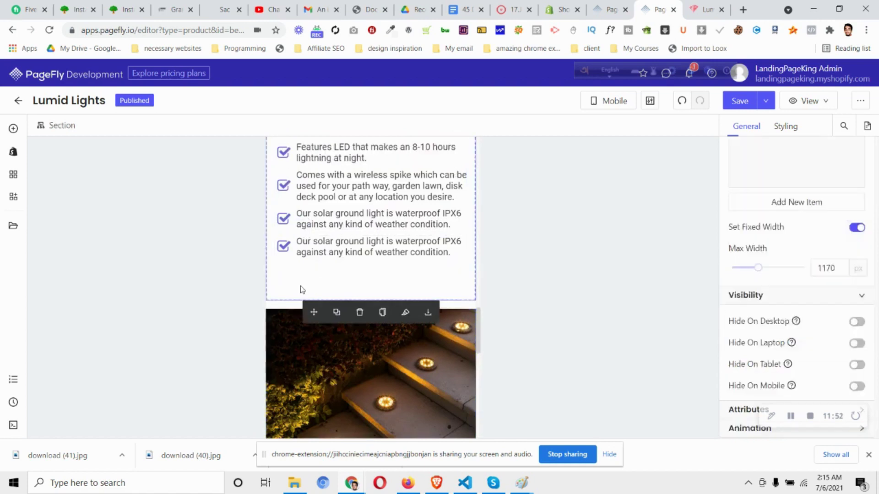
{"action": "left_click", "coordinate": [785, 126]}
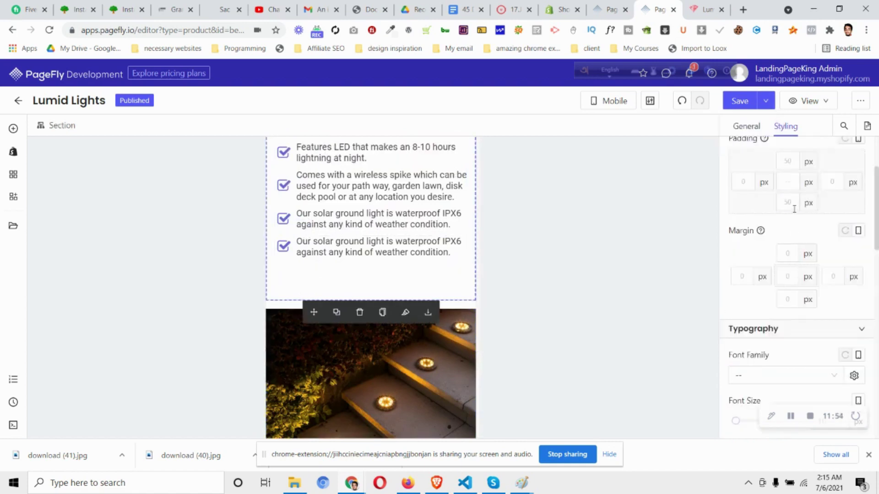
{"action": "type", "text": "0"}
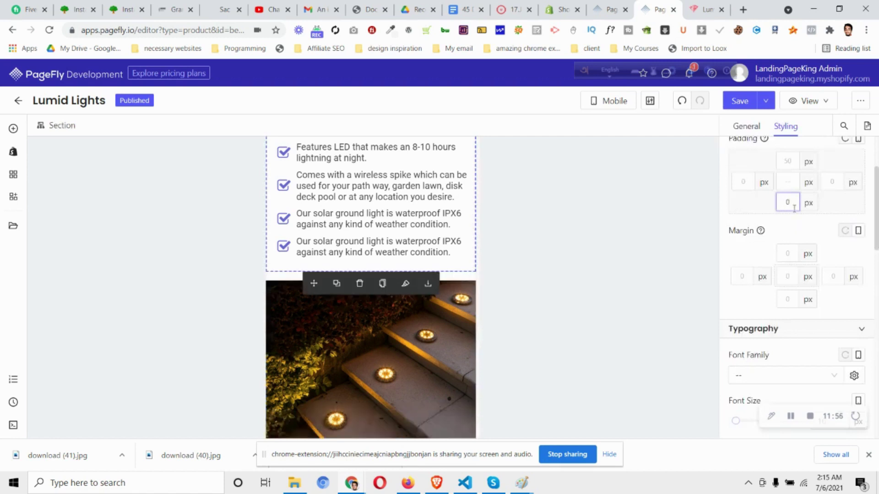
{"action": "key", "text": "BackSpace"}
{"action": "type", "text": "11"}
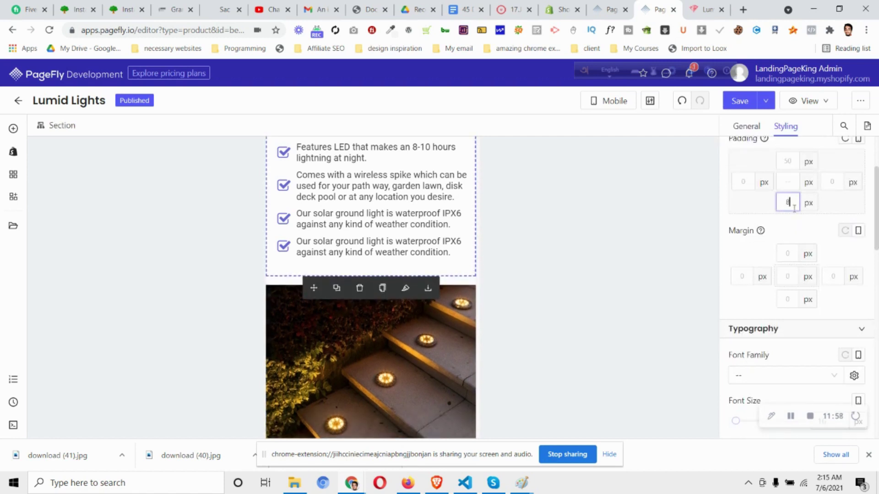
{"action": "key", "text": "BackSpace"}
{"action": "type", "text": "4"}
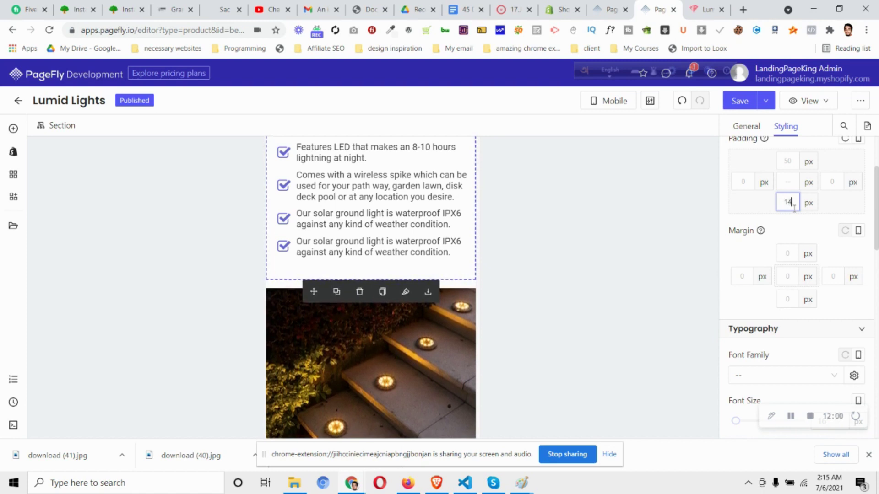
Set the feature list section's bottom padding to 15 px and top padding to 30 px in the mobile layout
{"action": "key", "text": "BackSpace"}
{"action": "type", "text": "5"}
{"action": "left_click", "coordinate": [793, 159]}
{"action": "type", "text": "3"}
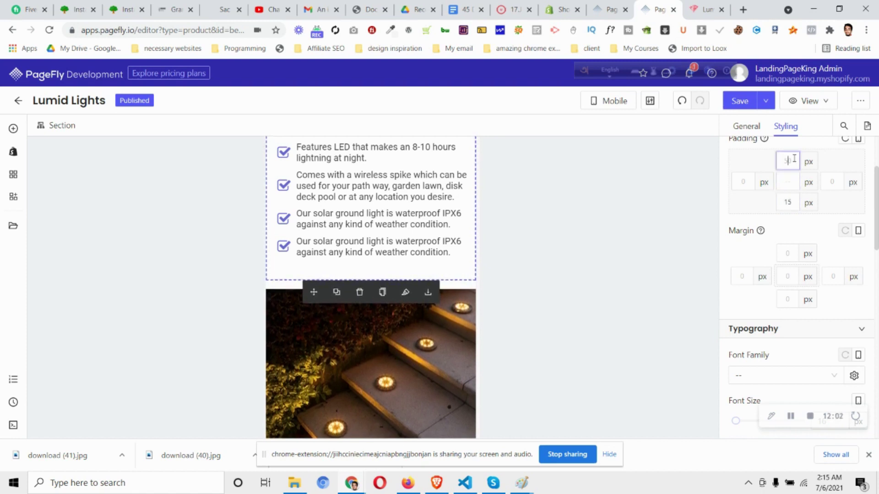
{"action": "type", "text": "0"}
{"action": "scroll", "coordinate": [390, 294], "scroll_direction": "up", "scroll_amount": 8}
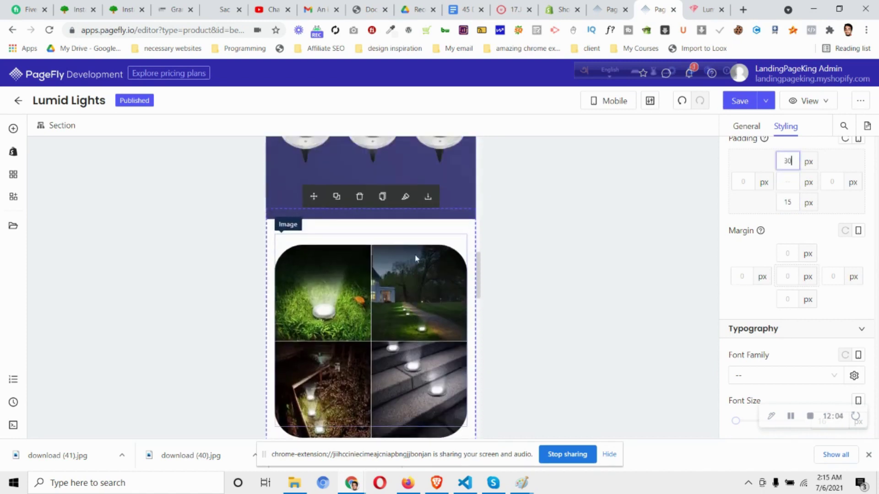
{"action": "scroll", "coordinate": [390, 294], "scroll_direction": "down", "scroll_amount": 4}
{"action": "scroll", "coordinate": [390, 293], "scroll_direction": "down", "scroll_amount": 15}
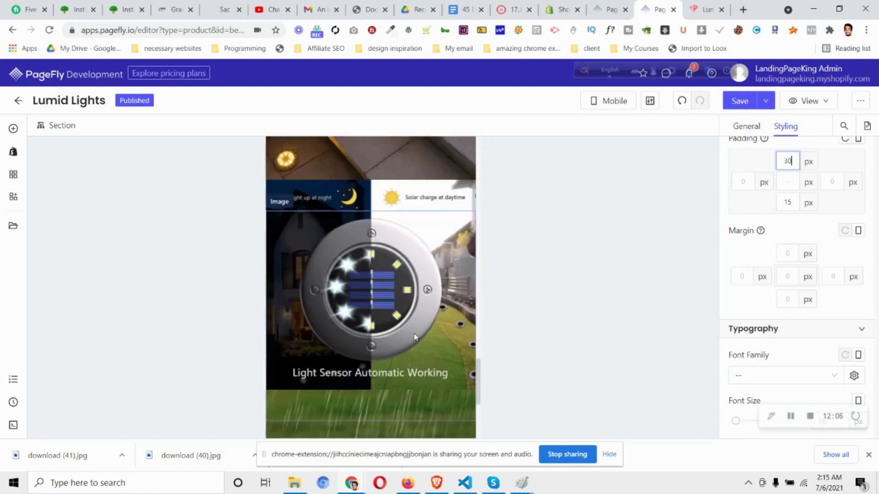
Switch the editor back to the All Devices layout and save the page
{"action": "left_click", "coordinate": [632, 106]}
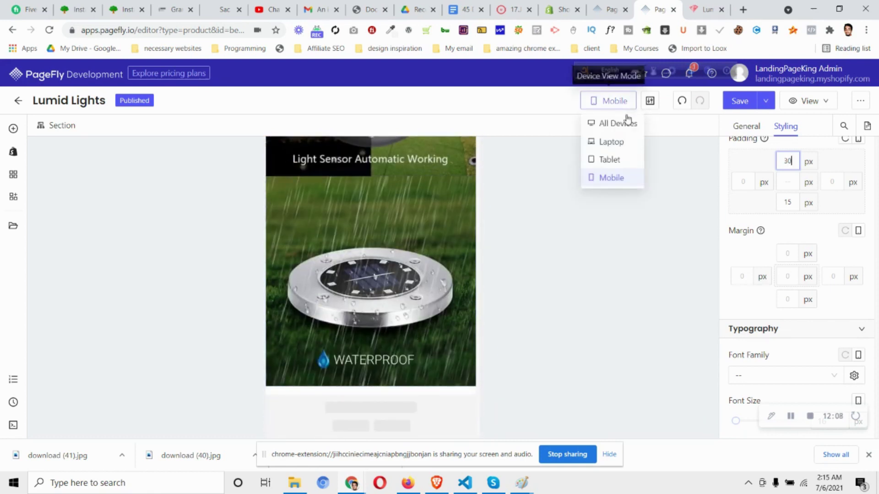
{"action": "left_click", "coordinate": [623, 123]}
{"action": "scroll", "coordinate": [451, 325], "scroll_direction": "up", "scroll_amount": 7}
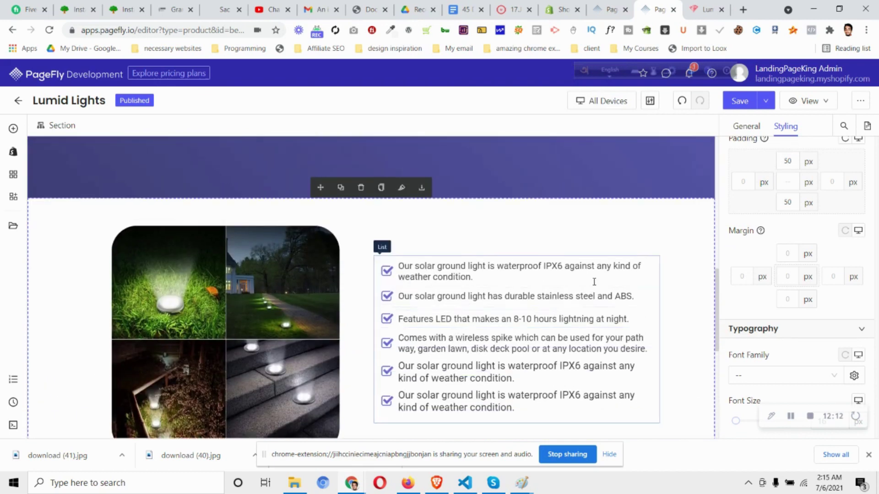
{"action": "left_click", "coordinate": [746, 102]}
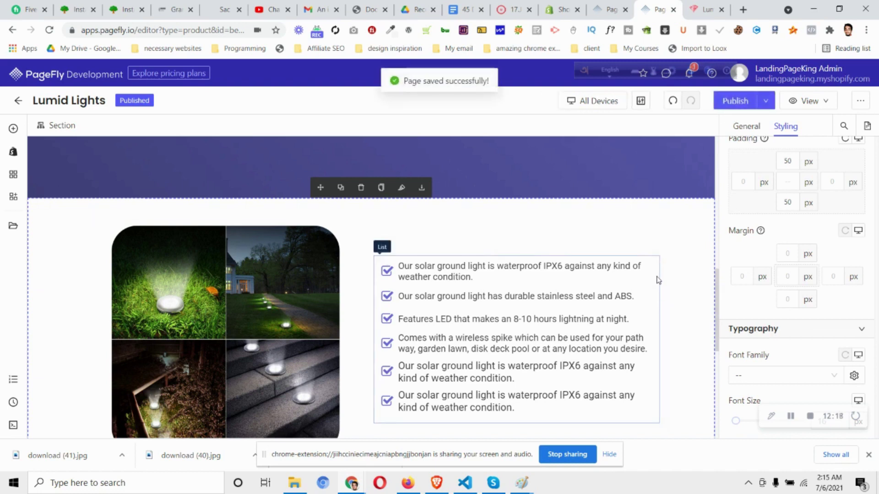
{"action": "scroll", "coordinate": [659, 282], "scroll_direction": "down", "scroll_amount": 3}
{"action": "scroll", "coordinate": [668, 279], "scroll_direction": "down", "scroll_amount": 3}
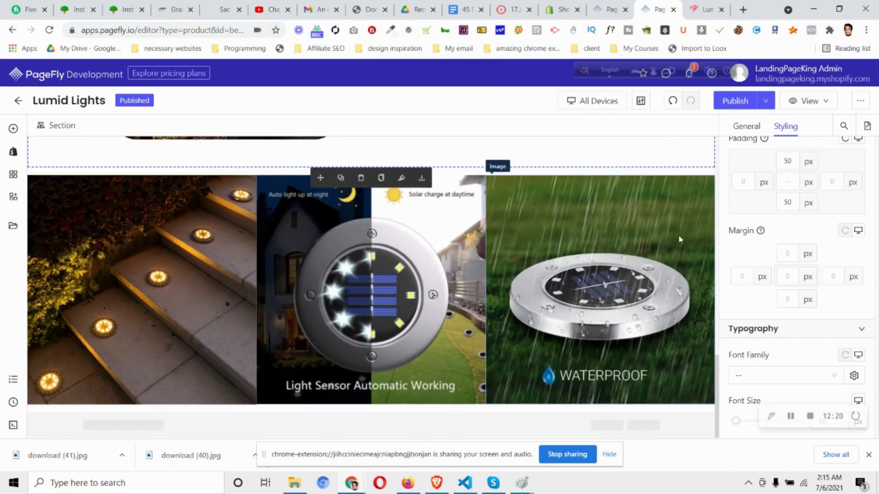
Examine the "Our Lumida Lights are perfect for you if..." section and the add-to-cart area beneath it on the Lumida reference page
{"action": "left_click", "coordinate": [713, 4]}
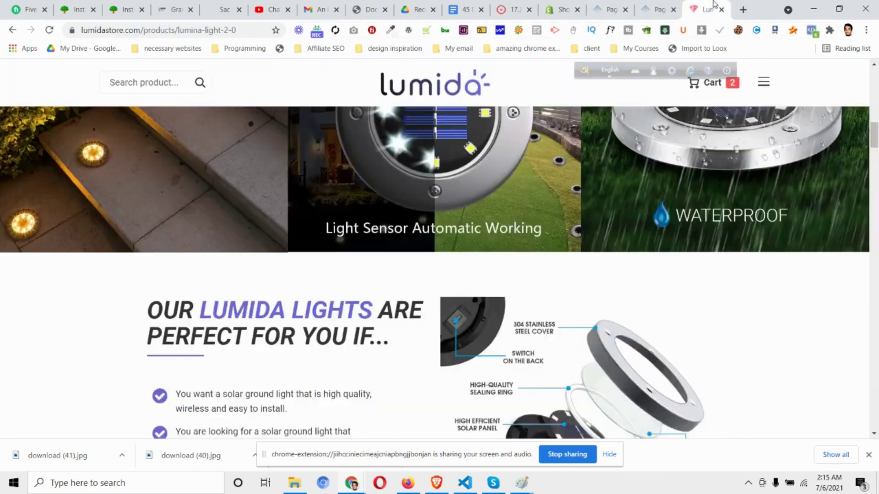
{"action": "scroll", "coordinate": [689, 233], "scroll_direction": "down", "scroll_amount": 3}
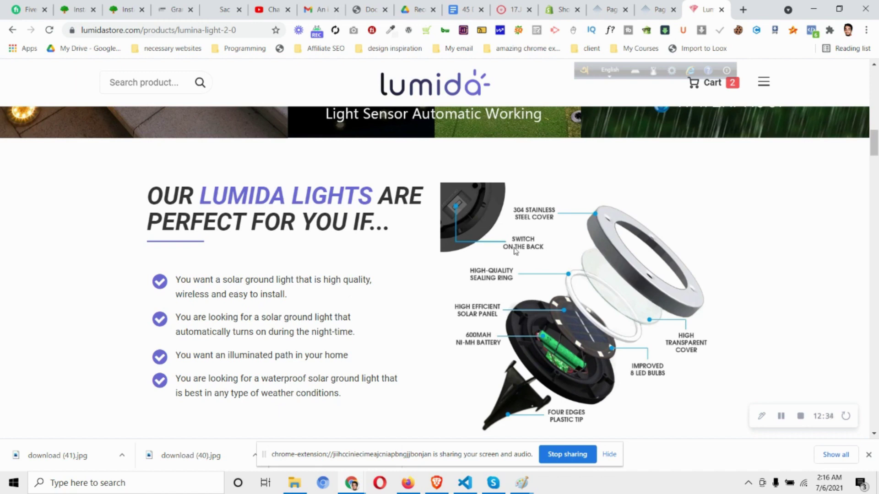
{"action": "scroll", "coordinate": [517, 249], "scroll_direction": "down", "scroll_amount": 2}
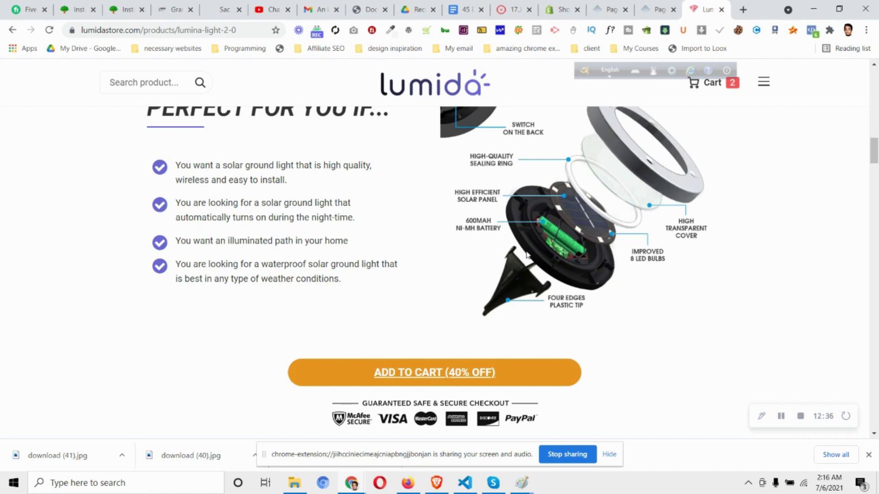
{"action": "scroll", "coordinate": [443, 240], "scroll_direction": "up", "scroll_amount": 1}
{"action": "scroll", "coordinate": [490, 274], "scroll_direction": "down", "scroll_amount": 2}
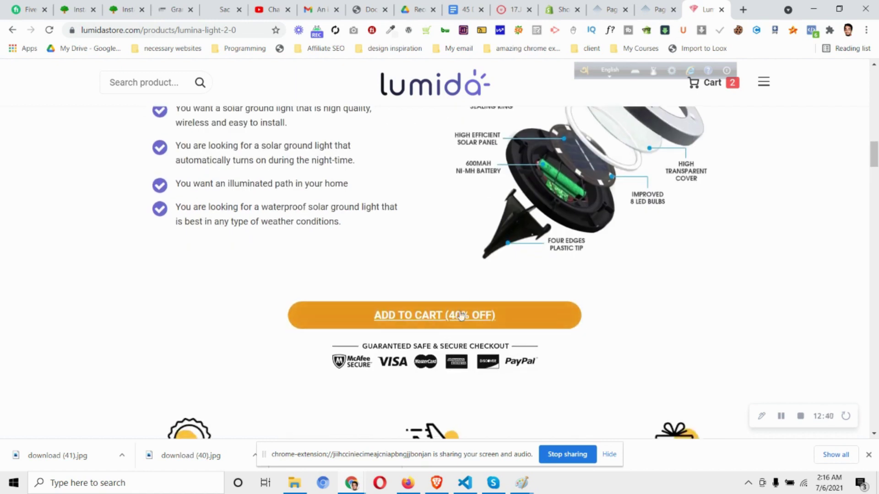
{"action": "scroll", "coordinate": [586, 328], "scroll_direction": "up", "scroll_amount": 5}
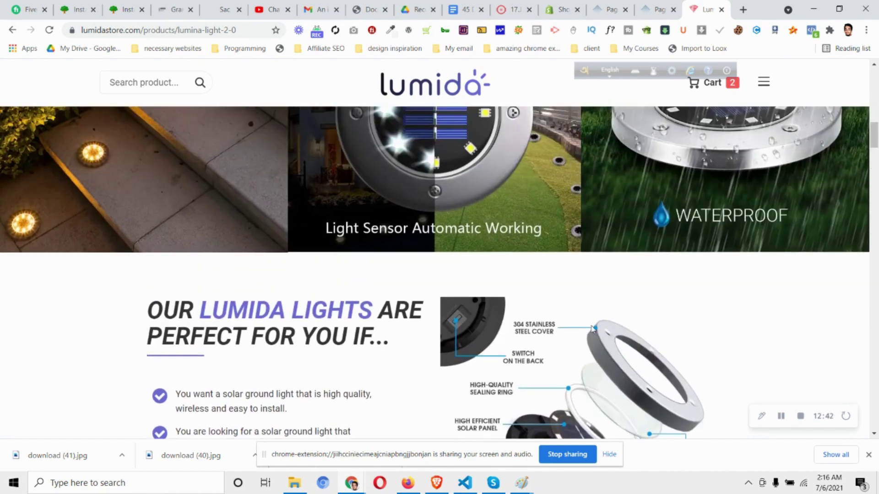
{"action": "scroll", "coordinate": [592, 323], "scroll_direction": "down", "scroll_amount": 1}
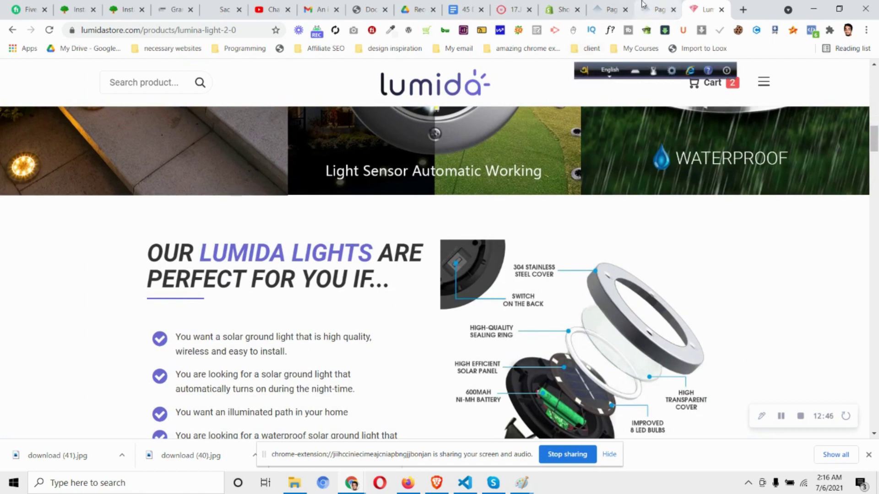
Add a two-column row beneath the three-image row on the Lumid Lights page in the editor
{"action": "left_click", "coordinate": [659, 9]}
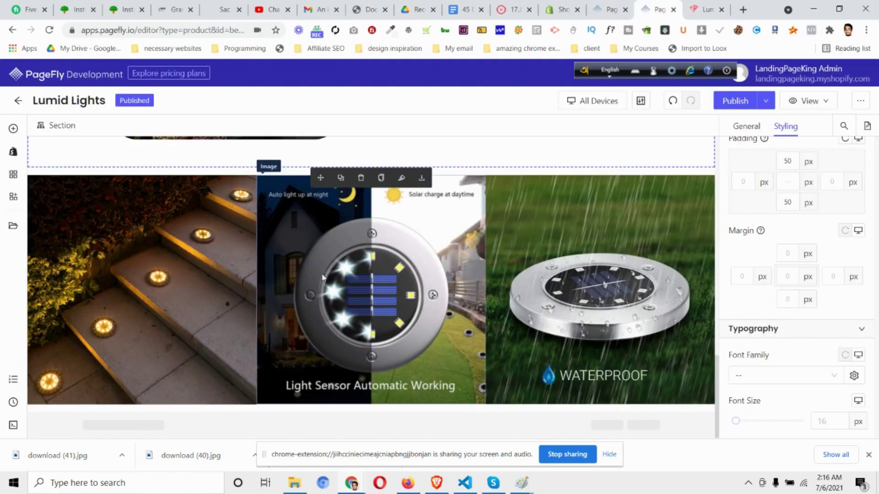
{"action": "left_click", "coordinate": [13, 128]}
{"action": "left_click_drag", "start_coordinate": [202, 229], "coordinate": [389, 392]}
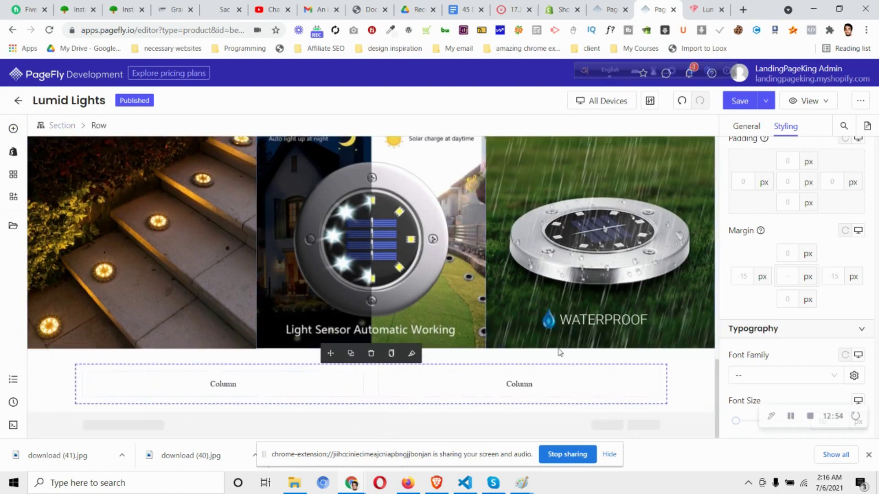
Compare the "Our Lumida Lights are perfect for you if..." heading with the hero heading on the Lumida reference page
{"action": "left_click", "coordinate": [707, 4]}
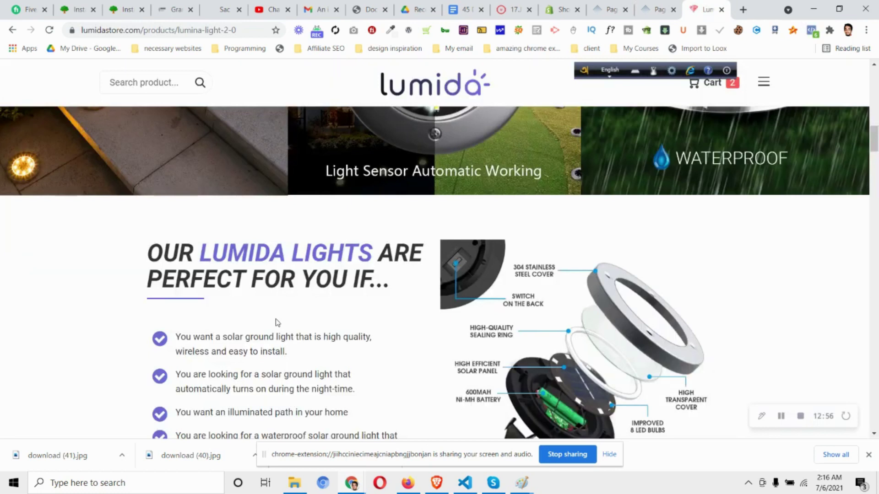
{"action": "left_click_drag", "start_coordinate": [150, 254], "coordinate": [389, 275]}
{"action": "scroll", "coordinate": [393, 280], "scroll_direction": "up", "scroll_amount": 15}
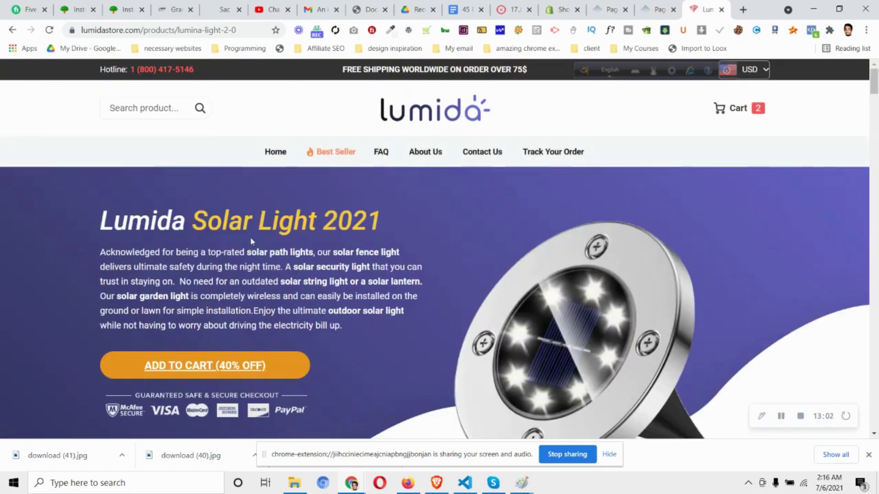
{"action": "scroll", "coordinate": [250, 237], "scroll_direction": "down", "scroll_amount": 15}
{"action": "left_click", "coordinate": [339, 214]}
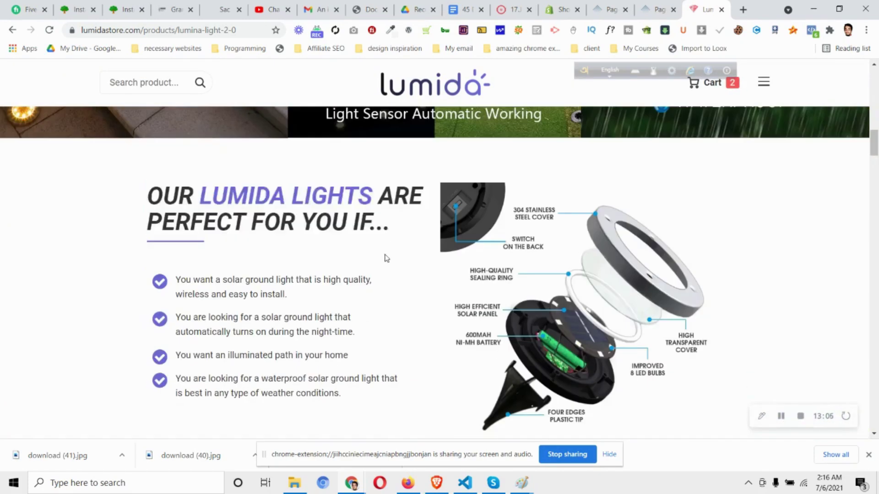
Return to the editor and set the top and bottom padding of the new two-column section to 40 px
{"action": "left_click", "coordinate": [659, 9]}
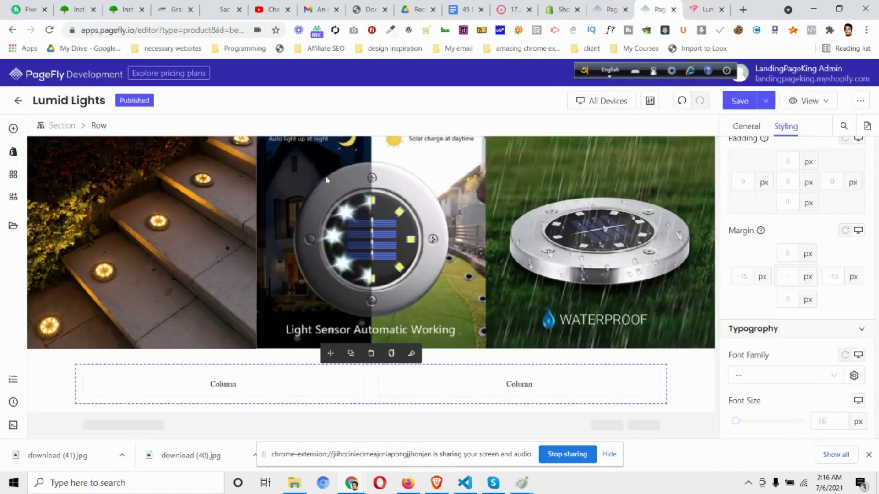
{"action": "left_click", "coordinate": [53, 376]}
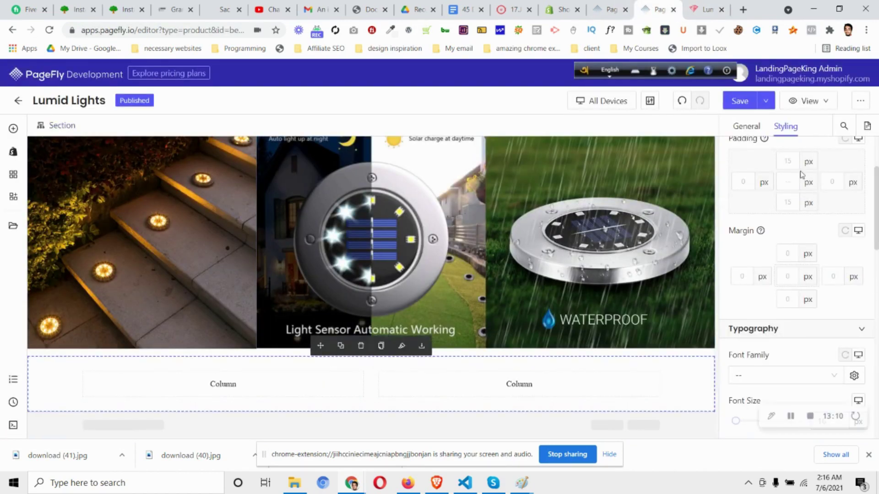
{"action": "type", "text": "40"}
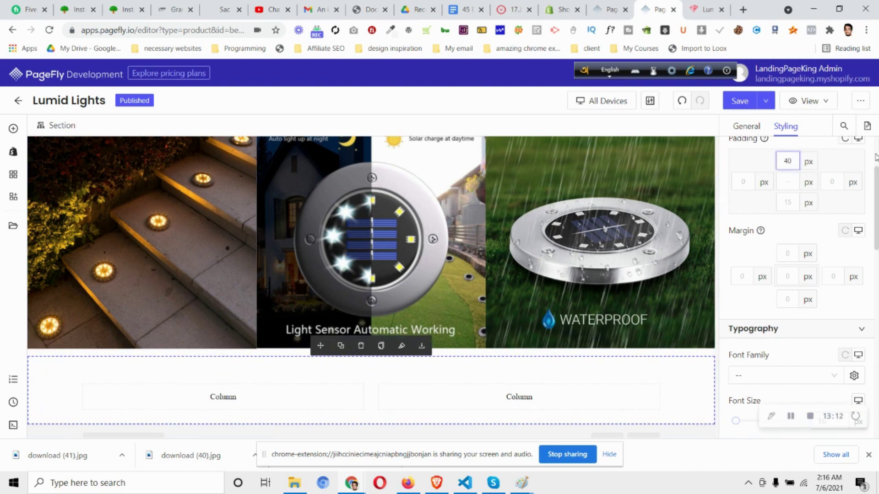
{"action": "left_click", "coordinate": [799, 199]}
{"action": "type", "text": "40"}
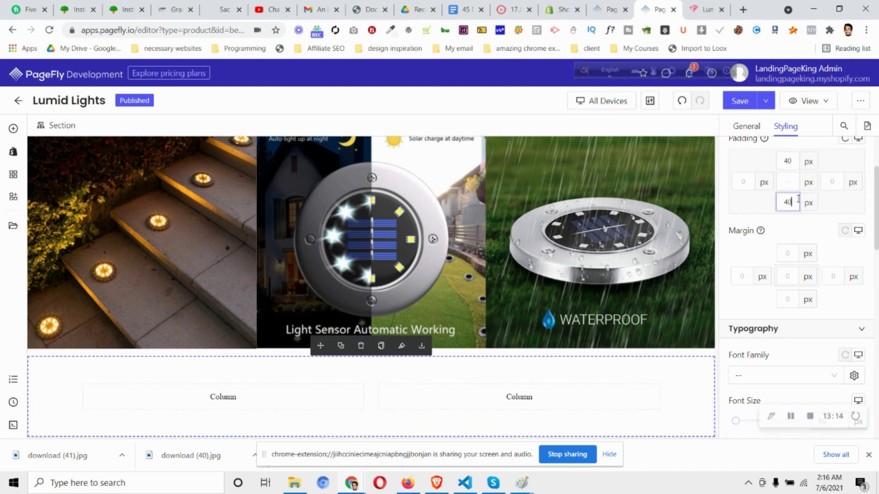
Add a heading element to the first column of the new two-column row
{"action": "scroll", "coordinate": [303, 283], "scroll_direction": "up", "scroll_amount": 10}
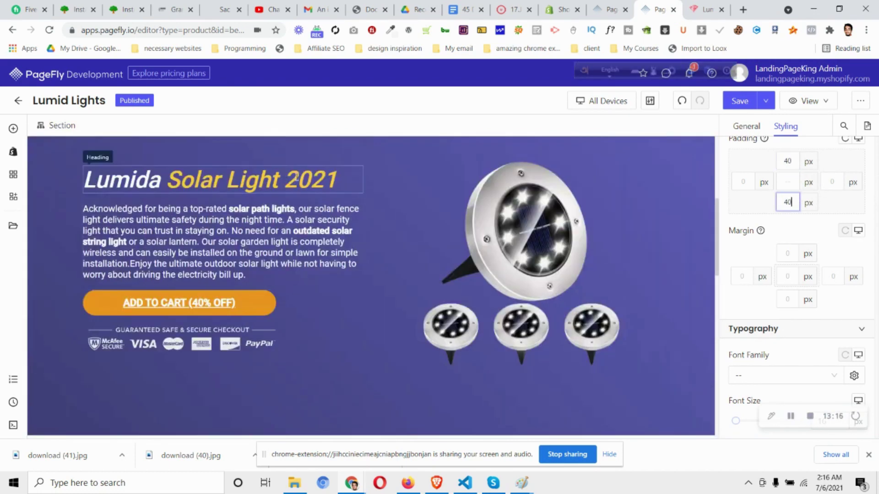
{"action": "left_click", "coordinate": [297, 178]}
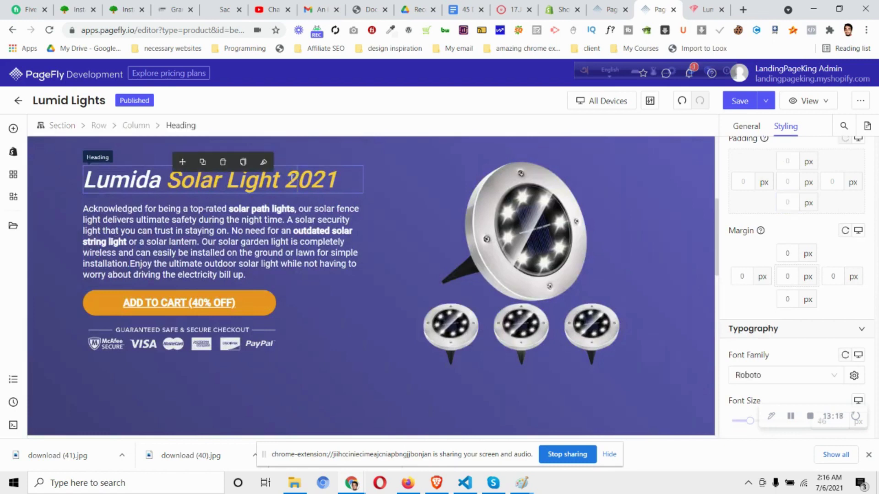
{"action": "scroll", "coordinate": [317, 330], "scroll_direction": "down", "scroll_amount": 5}
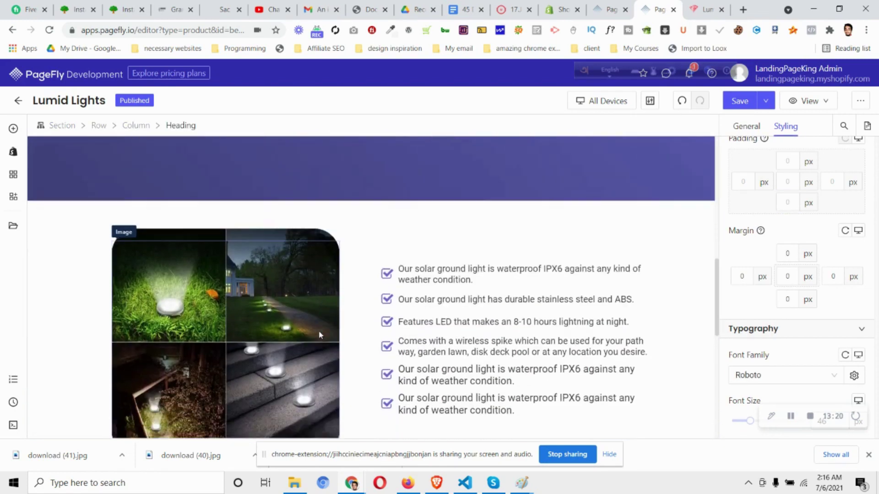
{"action": "scroll", "coordinate": [319, 335], "scroll_direction": "down", "scroll_amount": 8}
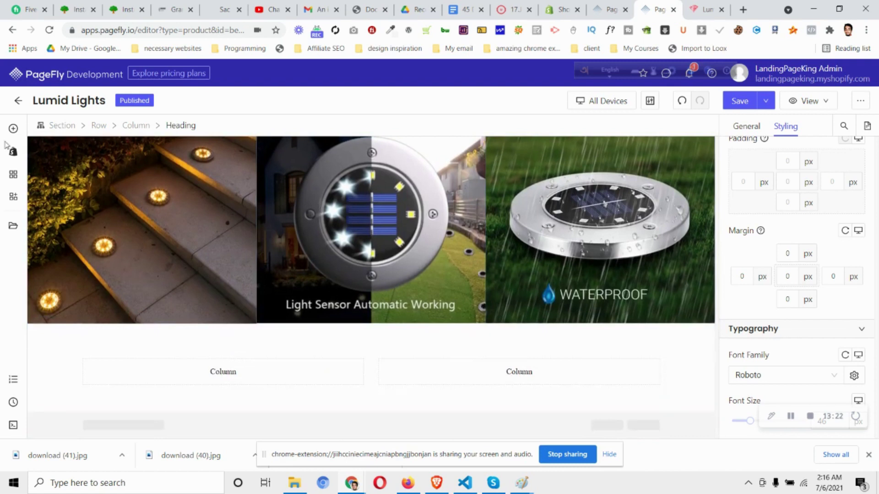
{"action": "left_click", "coordinate": [14, 128]}
{"action": "mouse_move", "coordinate": [93, 296]}
{"action": "left_click_drag", "start_coordinate": [214, 150], "coordinate": [217, 371]}
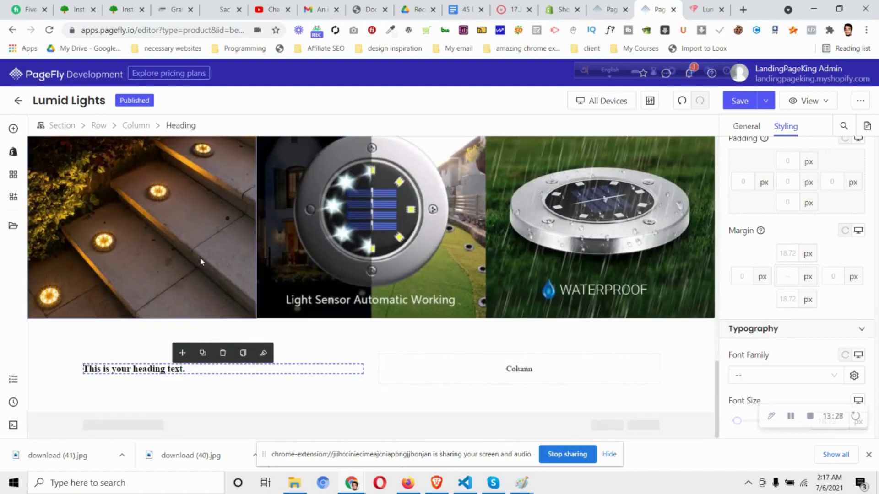
Copy the styles of the hero heading "Lumida Solar Light 2021" and paste them onto the new heading
{"action": "scroll", "coordinate": [200, 256], "scroll_direction": "up", "scroll_amount": 5}
{"action": "left_click", "coordinate": [271, 260]}
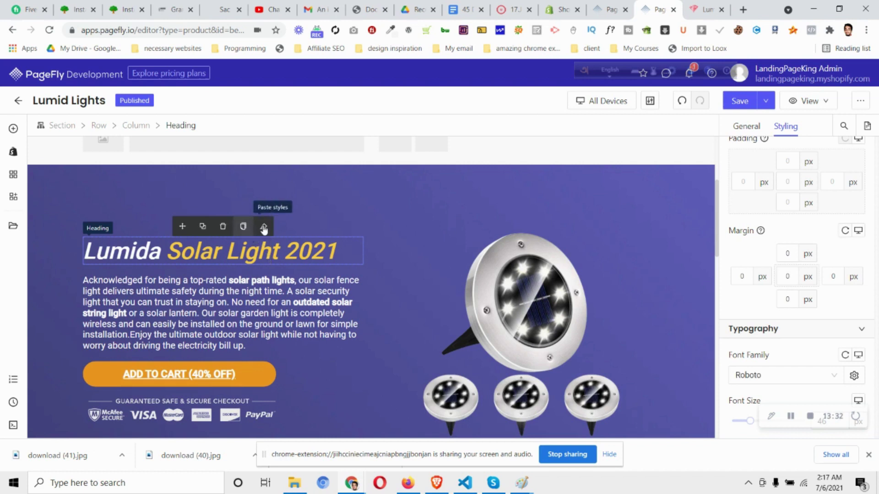
{"action": "left_click", "coordinate": [244, 231]}
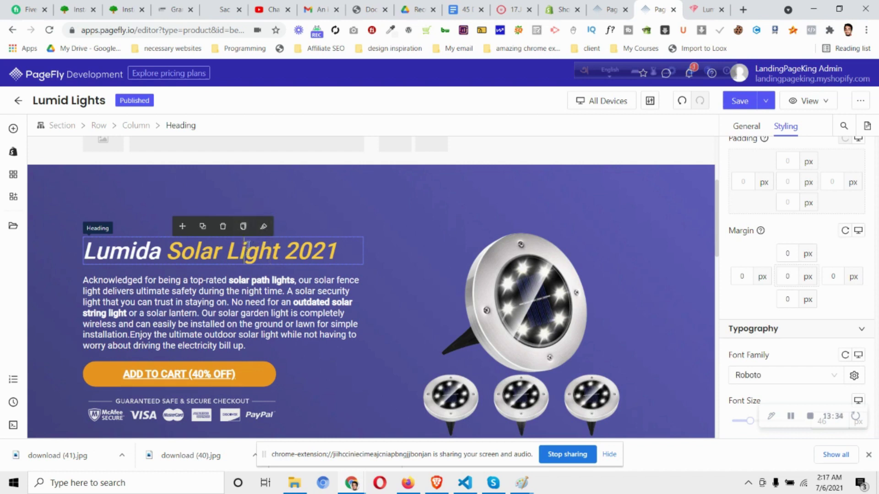
{"action": "left_click", "coordinate": [243, 229]}
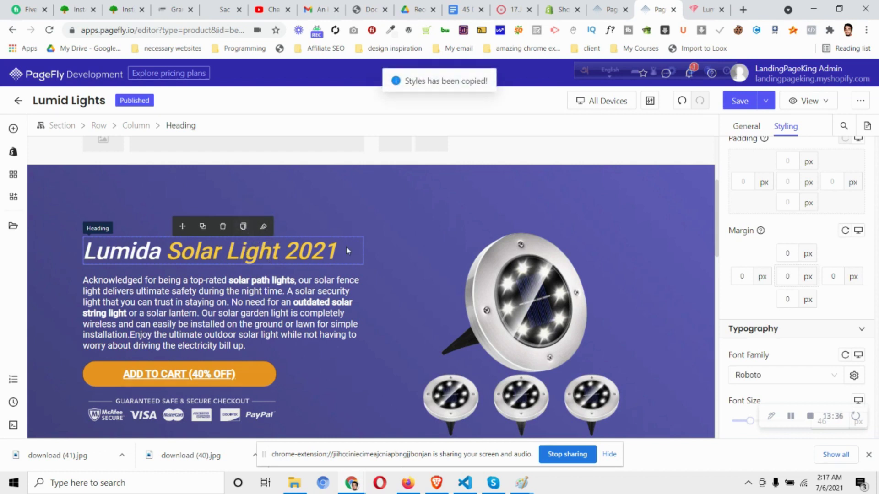
{"action": "scroll", "coordinate": [287, 255], "scroll_direction": "down", "scroll_amount": 15}
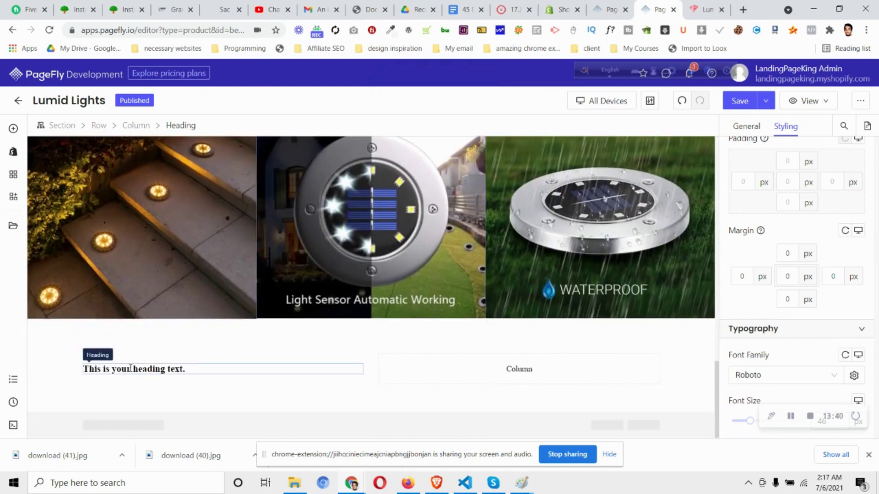
{"action": "left_click", "coordinate": [131, 368]}
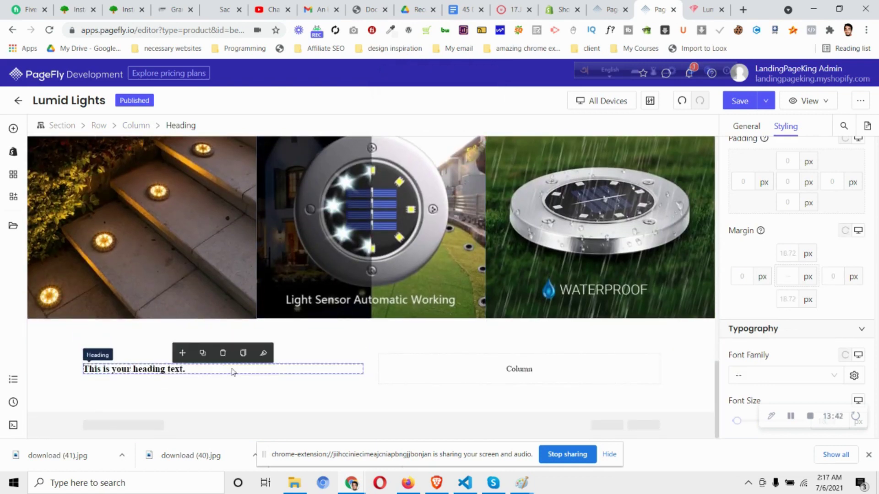
{"action": "left_click", "coordinate": [264, 354]}
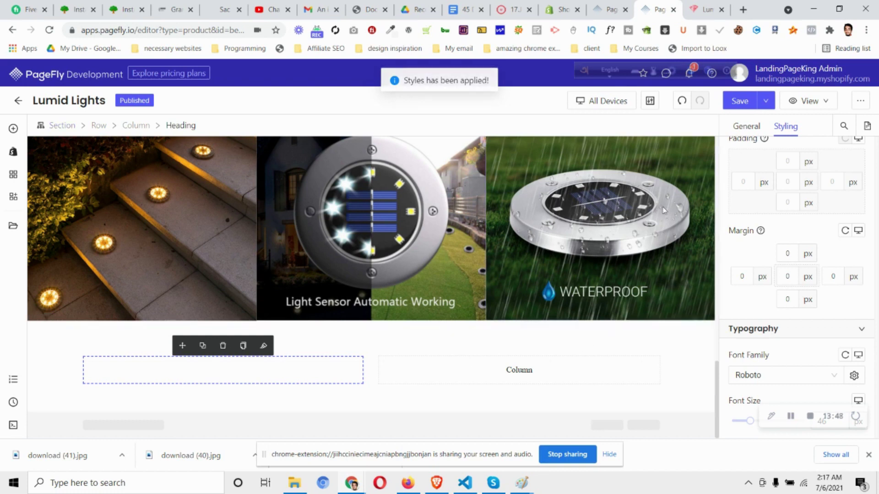
Set the new heading's content color to black, rgb(0, 0, 0)
{"action": "left_click", "coordinate": [746, 126]}
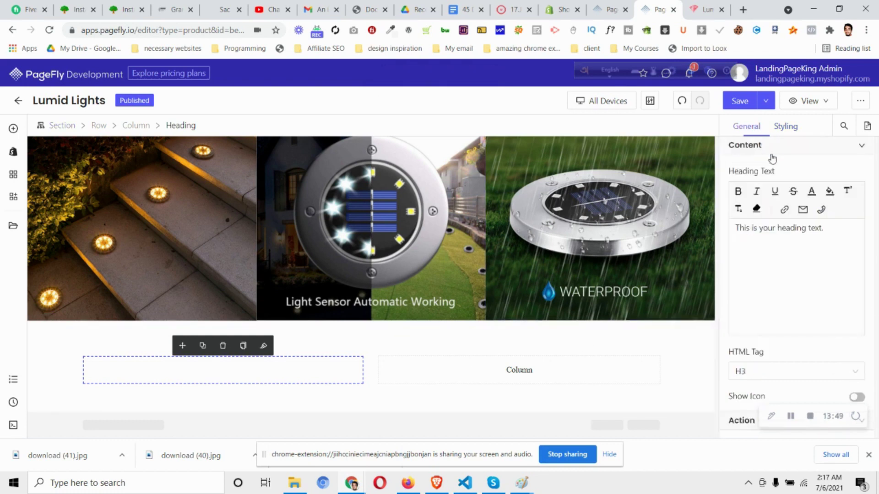
{"action": "left_click", "coordinate": [785, 126]}
{"action": "left_click", "coordinate": [854, 192]}
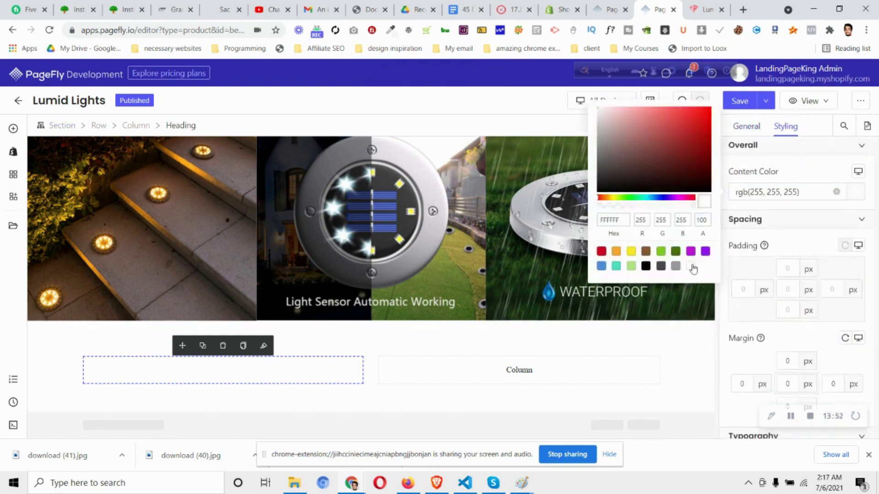
{"action": "left_click", "coordinate": [645, 266]}
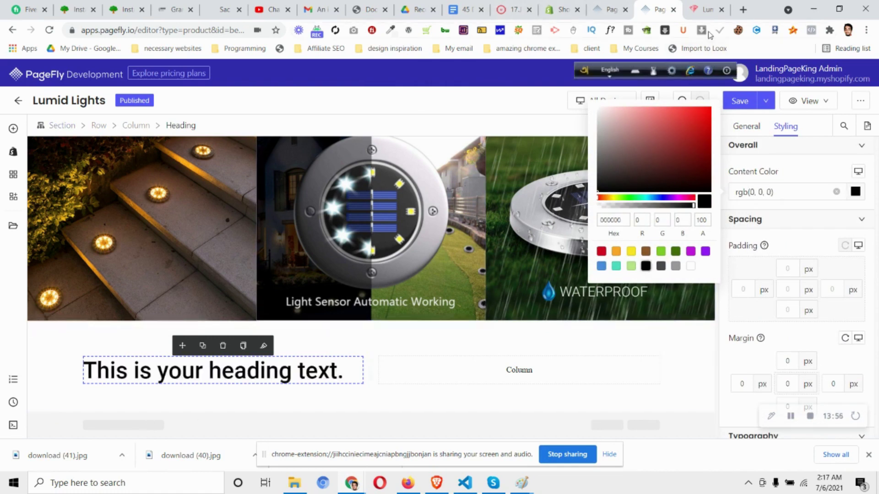
Copy the "OUR LUMIDA LIGHTS ARE PERFECT FOR YOU IF..." heading from the Lumida reference page and replace the new heading's placeholder text with it
{"action": "left_click", "coordinate": [702, 10]}
{"action": "left_click_drag", "start_coordinate": [149, 191], "coordinate": [406, 227]}
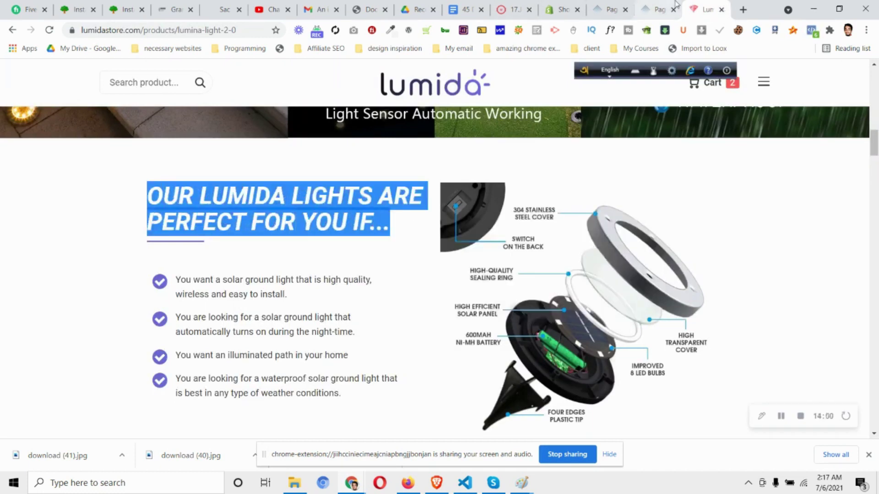
{"action": "left_click", "coordinate": [657, 9]}
{"action": "left_click", "coordinate": [749, 129]}
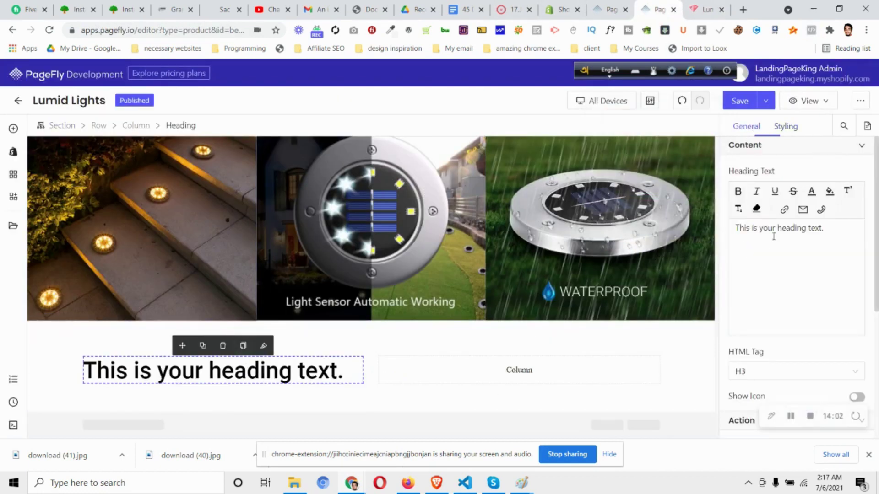
{"action": "triple_click", "coordinate": [790, 238]}
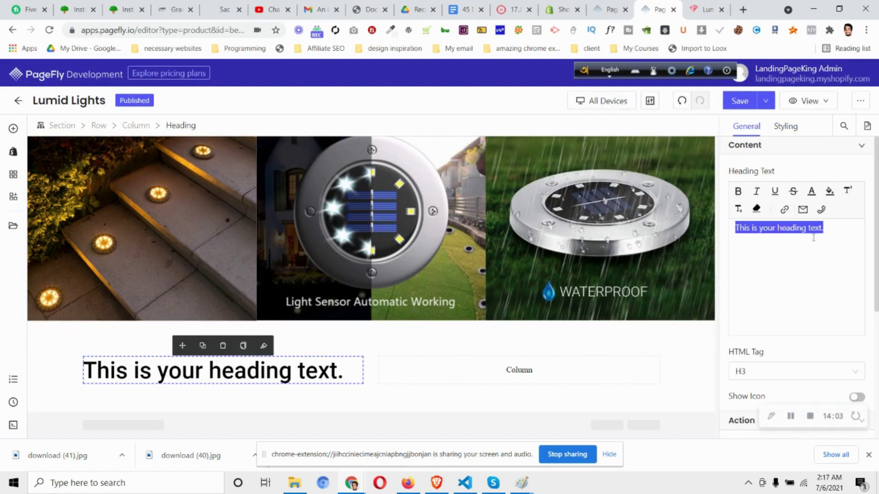
{"action": "key", "text": "ctrl+v"}
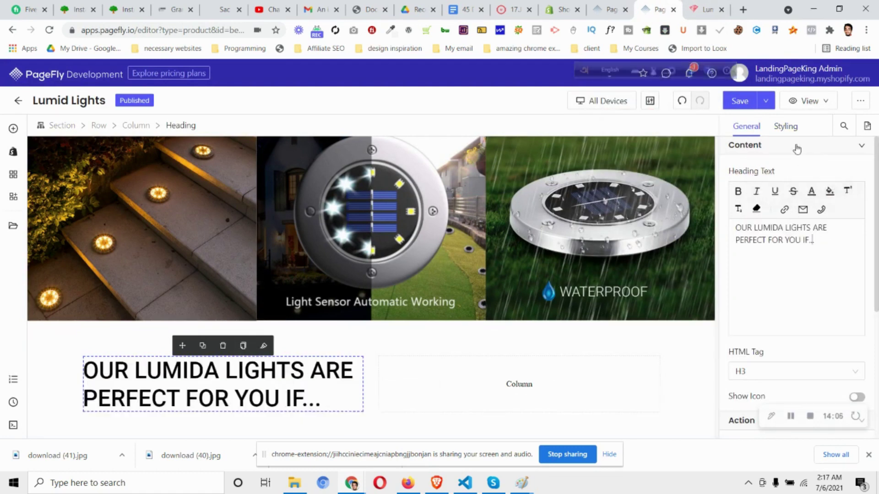
Inspect the reference heading's font on the Lumida page and set the new heading's font size to 42 px in the editor
{"action": "left_click", "coordinate": [786, 126]}
{"action": "left_click", "coordinate": [709, 5]}
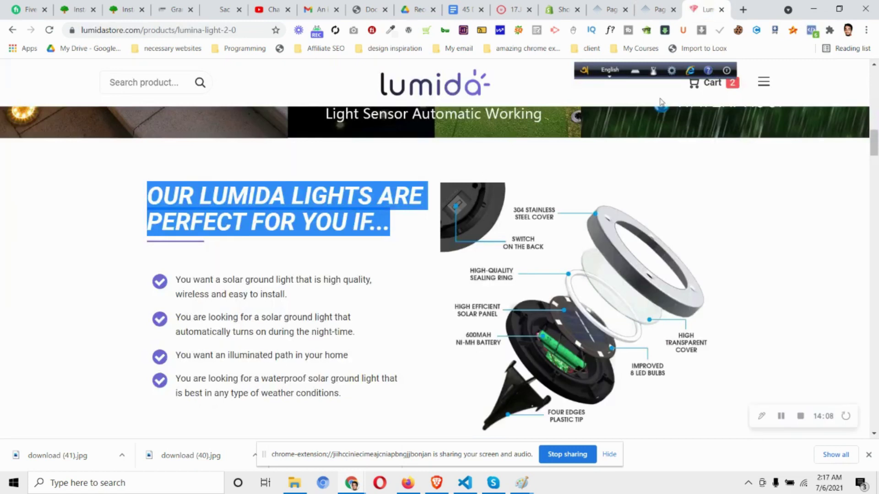
{"action": "left_click", "coordinate": [297, 197]}
{"action": "left_click", "coordinate": [659, 9]}
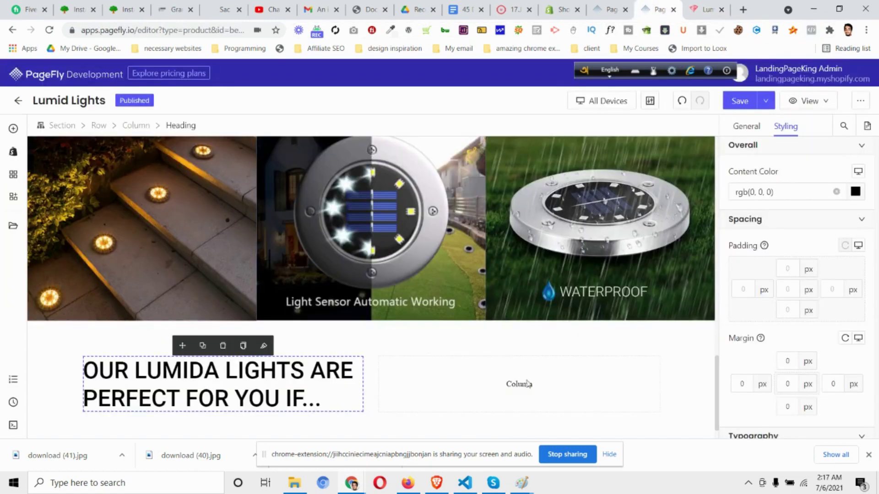
{"action": "scroll", "coordinate": [842, 362], "scroll_direction": "down", "scroll_amount": 4}
{"action": "left_click", "coordinate": [833, 301]}
{"action": "key", "text": "Down"}
{"action": "key", "text": "Down"}
{"action": "key", "text": "Down"}
{"action": "key", "text": "Down"}
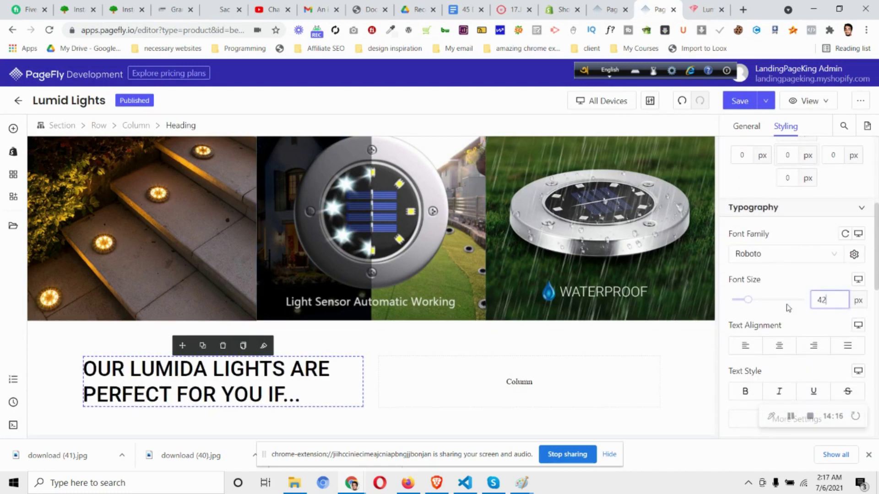
Compare the heading with the Lumida reference page and make the new heading's text italic
{"action": "scroll", "coordinate": [789, 308], "scroll_direction": "up", "scroll_amount": 1}
{"action": "left_click", "coordinate": [707, 9]}
{"action": "left_click", "coordinate": [660, 9]}
{"action": "scroll", "coordinate": [788, 242], "scroll_direction": "up", "scroll_amount": 3}
{"action": "scroll", "coordinate": [806, 316], "scroll_direction": "down", "scroll_amount": 4}
{"action": "left_click", "coordinate": [778, 392]}
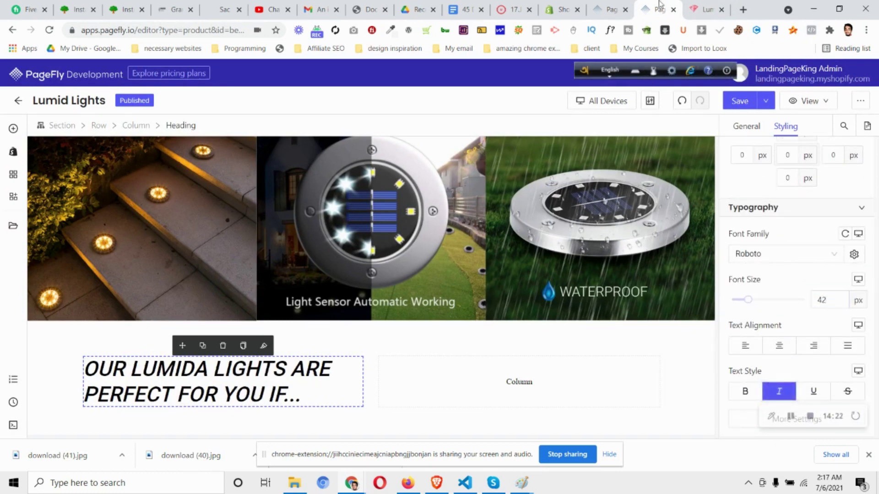
Copy the accent color #6c68d8 from the reference heading and apply it to the words "LUMIDA LIGHTS" in the new heading
{"action": "left_click", "coordinate": [702, 9]}
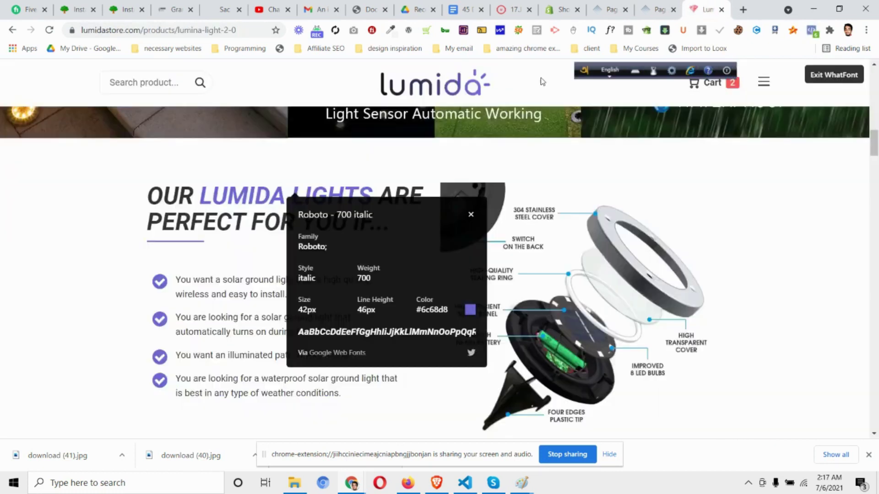
{"action": "right_click", "coordinate": [439, 312]}
{"action": "left_click", "coordinate": [458, 317]}
{"action": "left_click", "coordinate": [655, 10]}
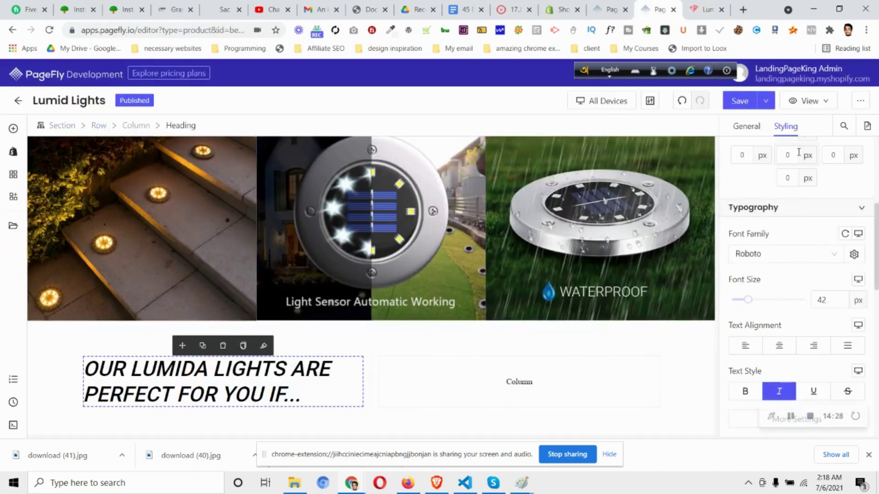
{"action": "left_click", "coordinate": [744, 126]}
{"action": "scroll", "coordinate": [766, 234], "scroll_direction": "up", "scroll_amount": 4}
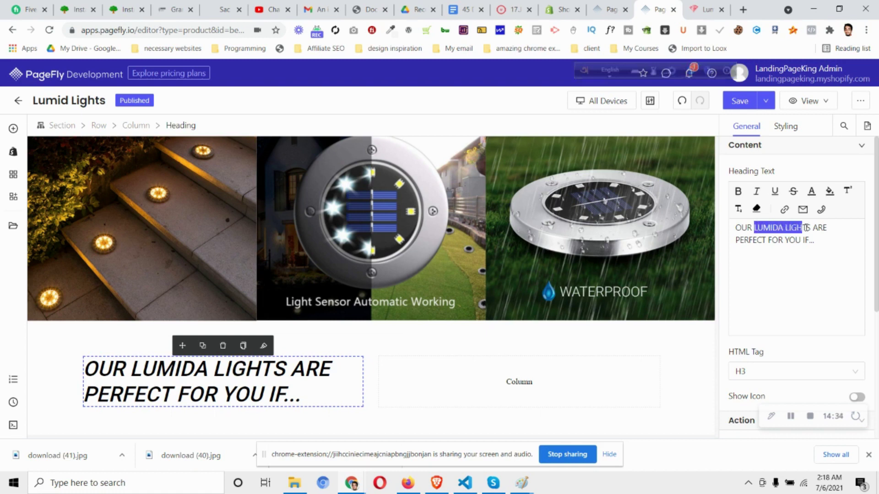
{"action": "left_click", "coordinate": [811, 191]}
{"action": "left_click", "coordinate": [710, 228]}
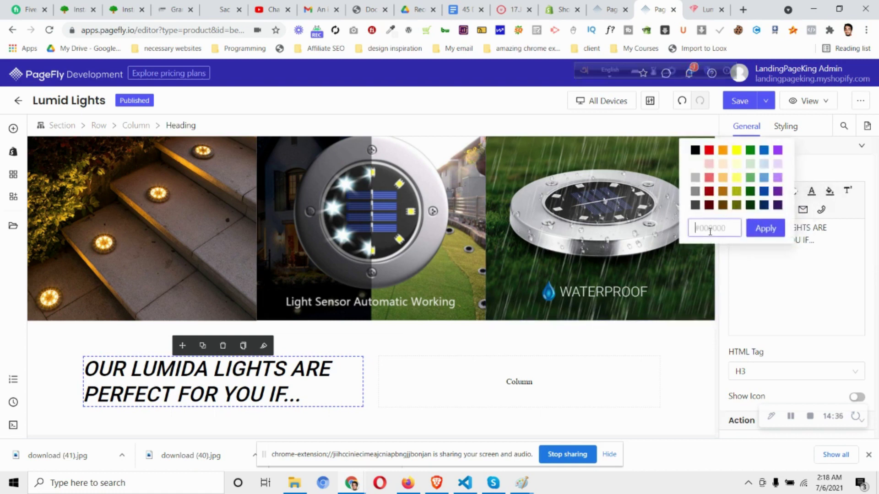
{"action": "left_click", "coordinate": [765, 228]}
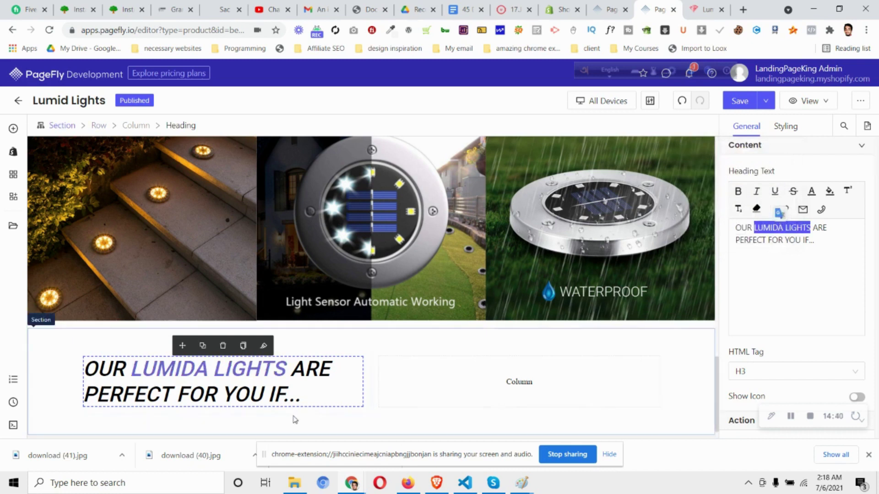
Return to the Lumida reference page, close the font inspector and examine the line beneath the section heading
{"action": "scroll", "coordinate": [311, 407], "scroll_direction": "down", "scroll_amount": 1}
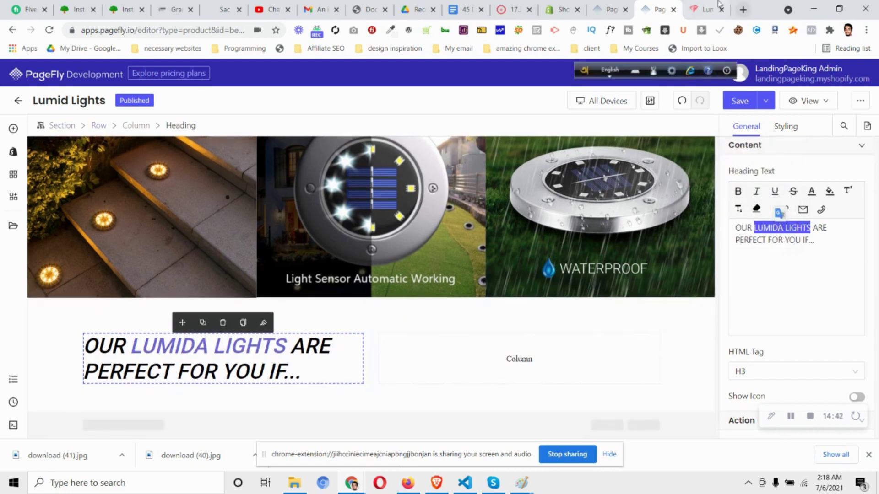
{"action": "left_click", "coordinate": [705, 9]}
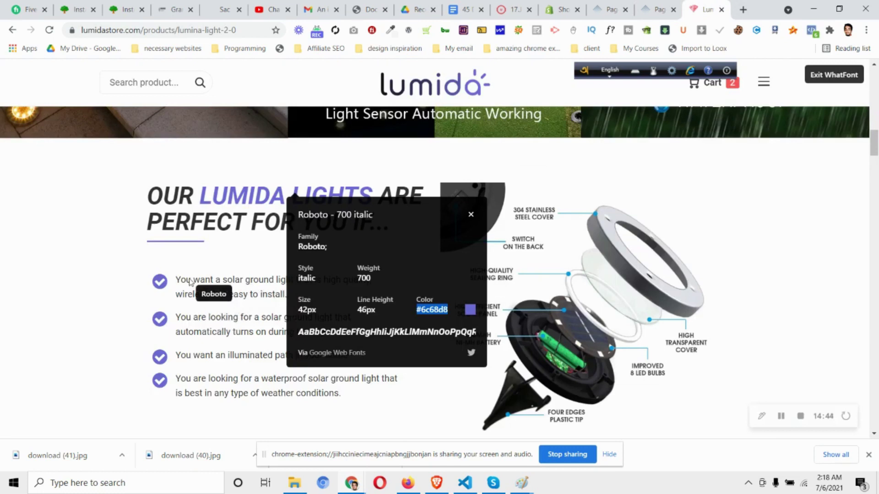
{"action": "left_click", "coordinate": [471, 215]}
{"action": "key", "text": "Escape"}
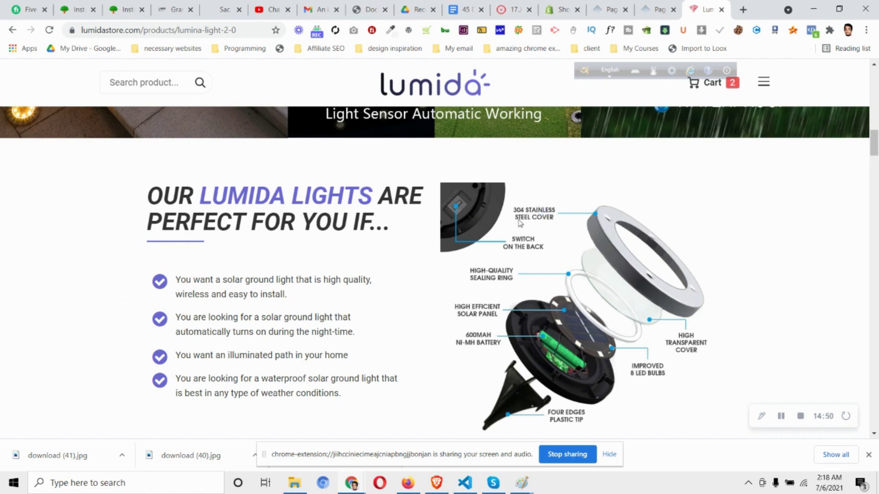
Return to the editor and add a plain line divider below the heading in the first column
{"action": "left_click", "coordinate": [671, 5]}
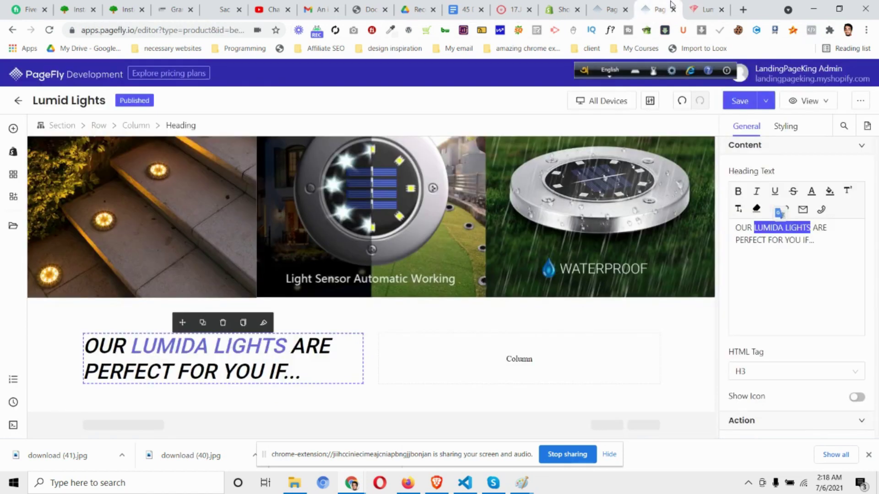
{"action": "left_click", "coordinate": [14, 130]}
{"action": "scroll", "coordinate": [87, 350], "scroll_direction": "down", "scroll_amount": 3}
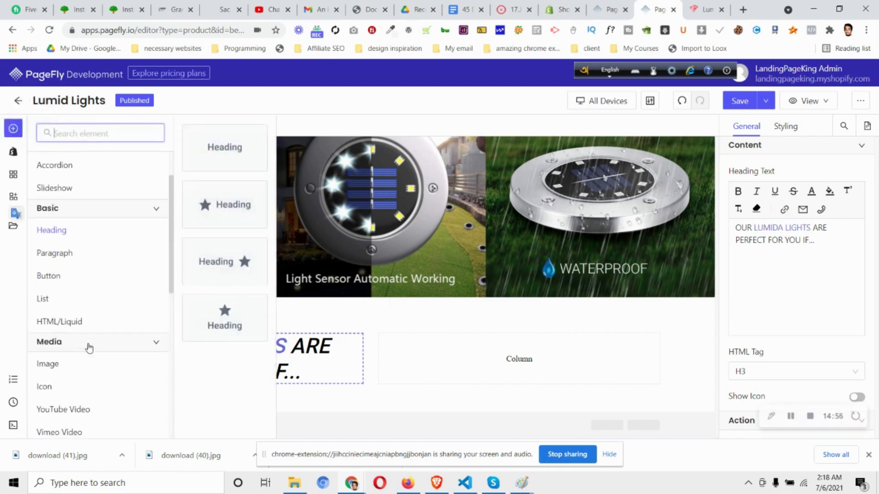
{"action": "scroll", "coordinate": [87, 375], "scroll_direction": "down", "scroll_amount": 2}
{"action": "left_click", "coordinate": [84, 414]}
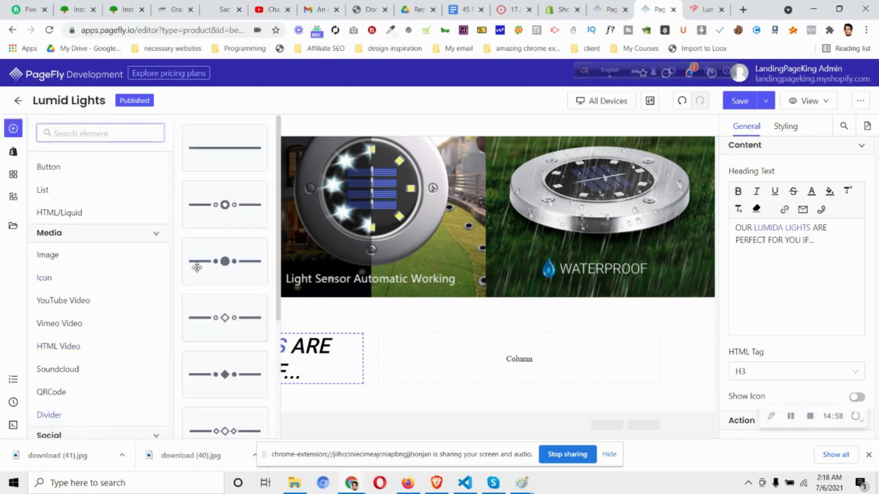
{"action": "left_click_drag", "start_coordinate": [230, 151], "coordinate": [229, 380]}
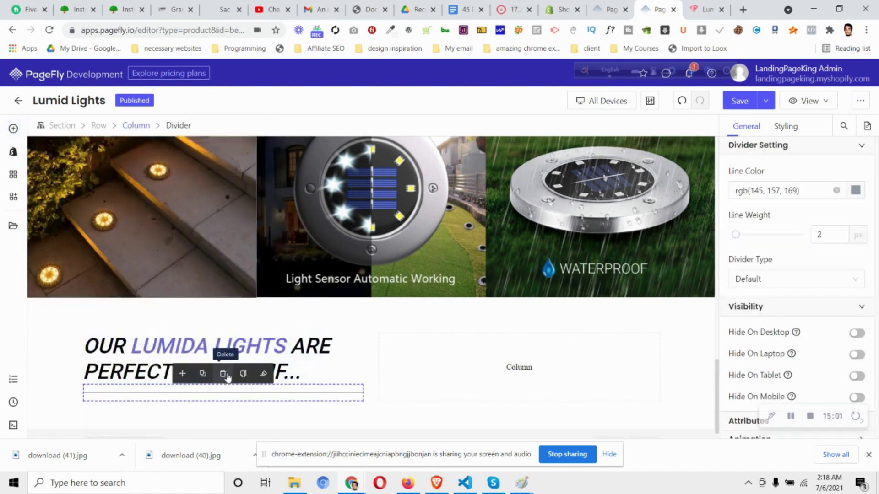
Give the divider the heading's accent color #6c68d8, rgb(108, 104, 216), and set its line weight to 3 px
{"action": "left_click", "coordinate": [259, 346]}
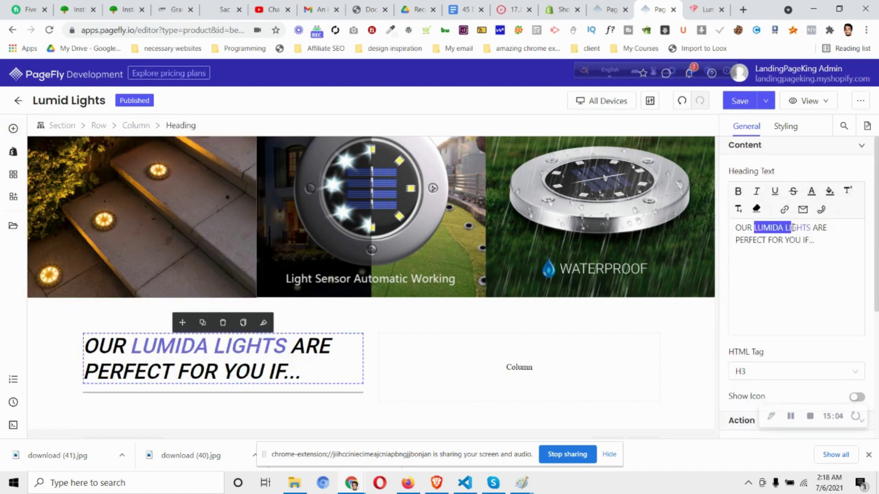
{"action": "left_click", "coordinate": [812, 191]}
{"action": "left_click", "coordinate": [734, 228]}
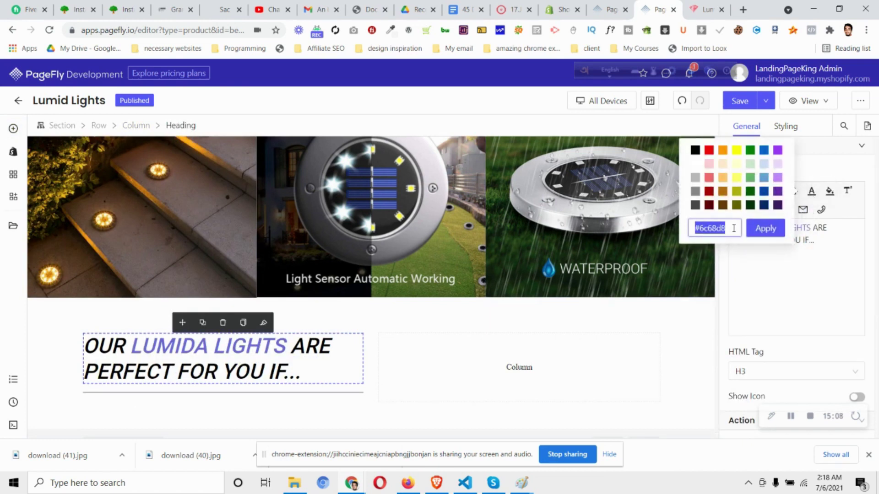
{"action": "left_click", "coordinate": [147, 395]}
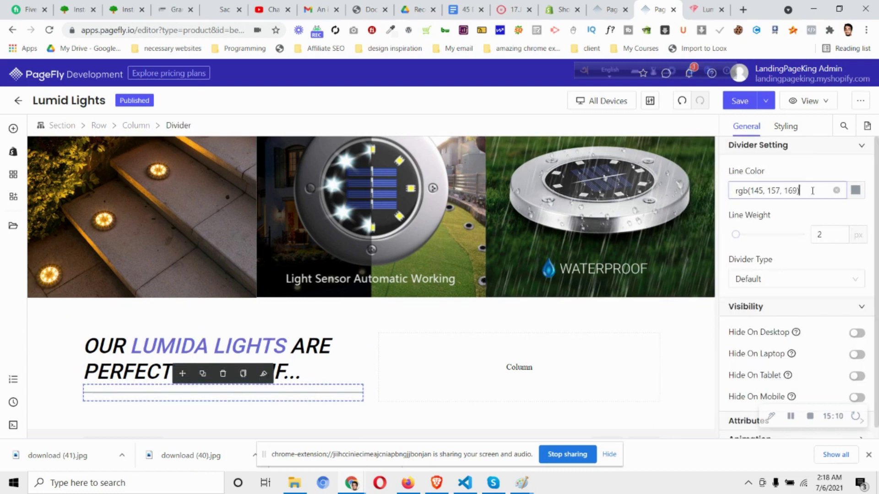
{"action": "key", "text": "ctrl+a"}
{"action": "type", "text": "rgb(108, 104, 216)"}
{"action": "left_click", "coordinate": [815, 173]}
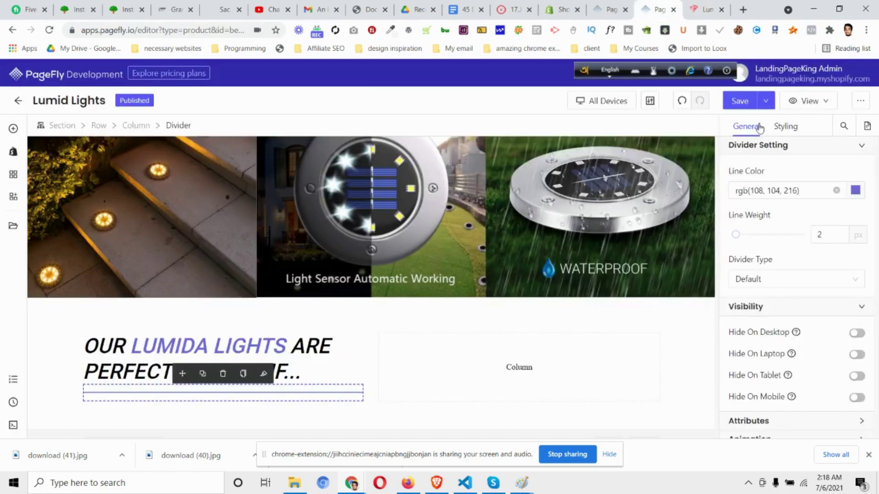
{"action": "left_click", "coordinate": [820, 235]}
{"action": "key", "text": "BackSpace"}
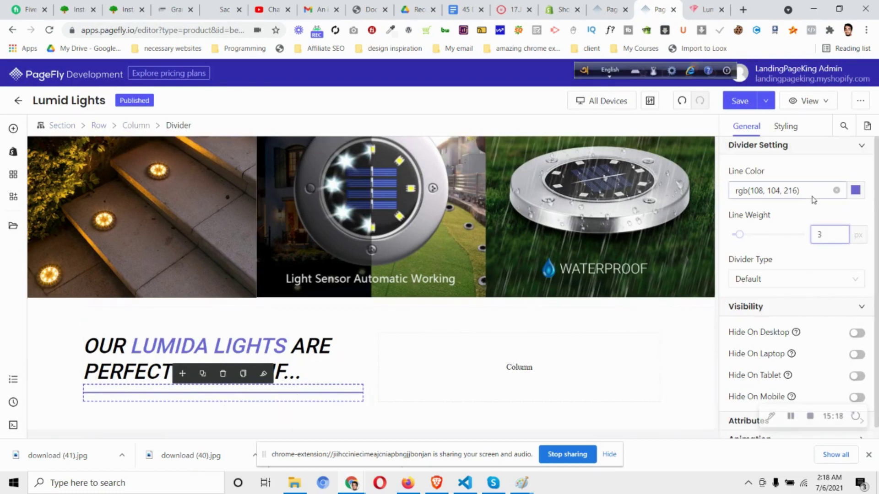
Shorten the divider to match the reference page by setting its right margin to 420 px
{"action": "left_click", "coordinate": [792, 128]}
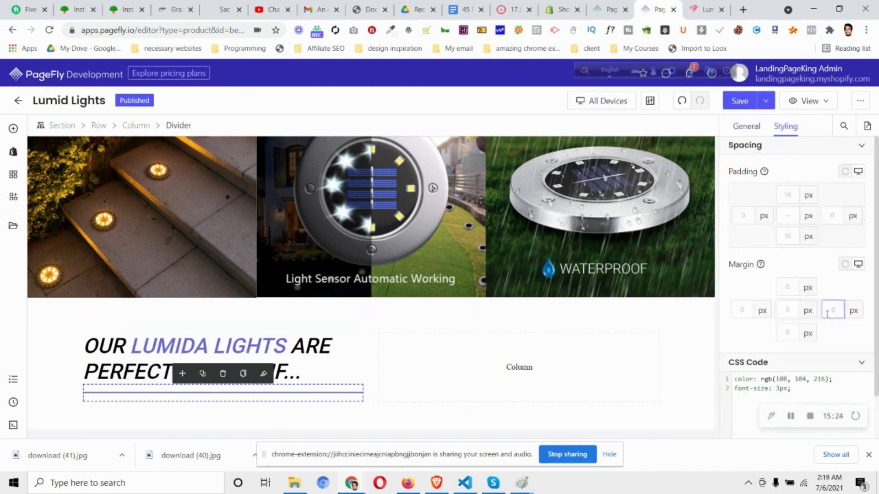
{"action": "type", "text": "90"}
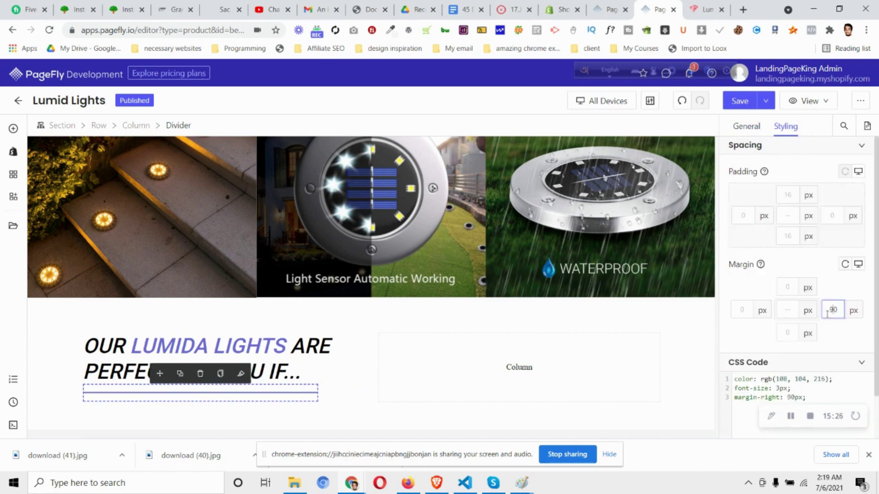
{"action": "type", "text": "1"}
{"action": "key", "text": "BackSpace"}
{"action": "type", "text": "3"}
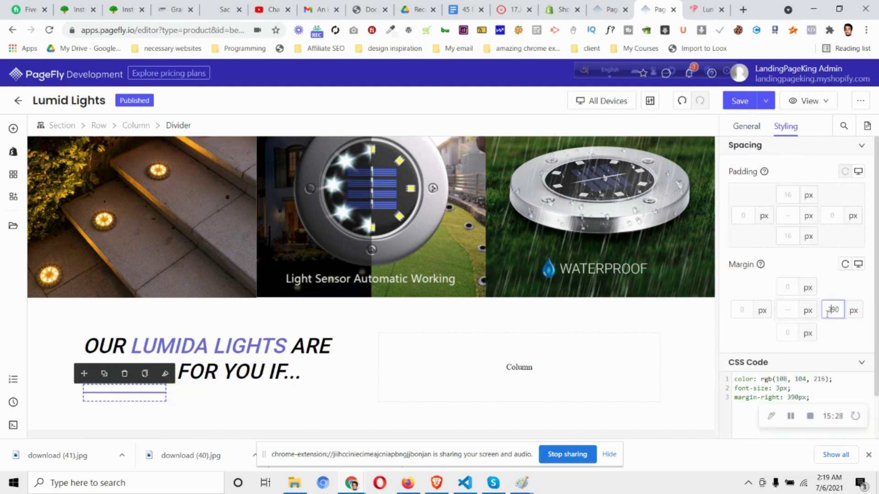
{"action": "key", "text": "ctrl+Tab"}
{"action": "key", "text": "ctrl+shift+Tab"}
{"action": "key", "text": "Up"}
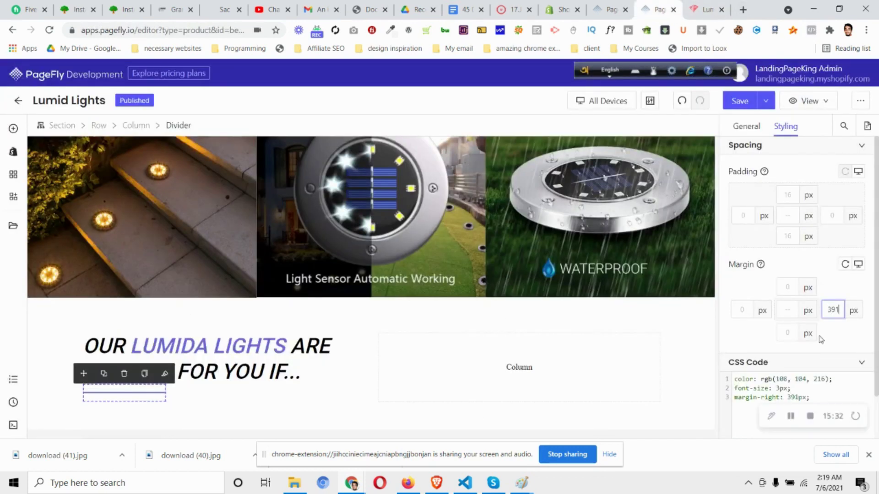
{"action": "key", "text": "Up"}
{"action": "key", "text": "Up"}
{"action": "key", "text": "Up"}
{"action": "key", "text": "Up"}
{"action": "key", "text": "Up"}
{"action": "key", "text": "Up"}
{"action": "key", "text": "Up"}
{"action": "key", "text": "Up"}
{"action": "key", "text": "Up"}
{"action": "key", "text": "Up"}
{"action": "key", "text": "Up"}
{"action": "key", "text": "Up"}
{"action": "key", "text": "Up"}
{"action": "key", "text": "Up"}
{"action": "key", "text": "Up"}
{"action": "key", "text": "Up"}
{"action": "key", "text": "Up"}
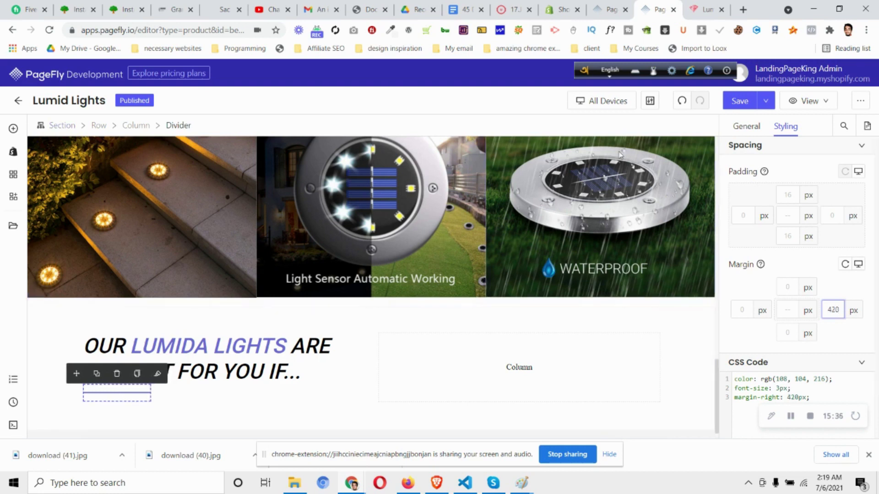
In the mobile view, set the right margin of the divider below the "Our Lumida Lights" heading to 200 px
{"action": "left_click", "coordinate": [618, 100]}
{"action": "left_click", "coordinate": [606, 177]}
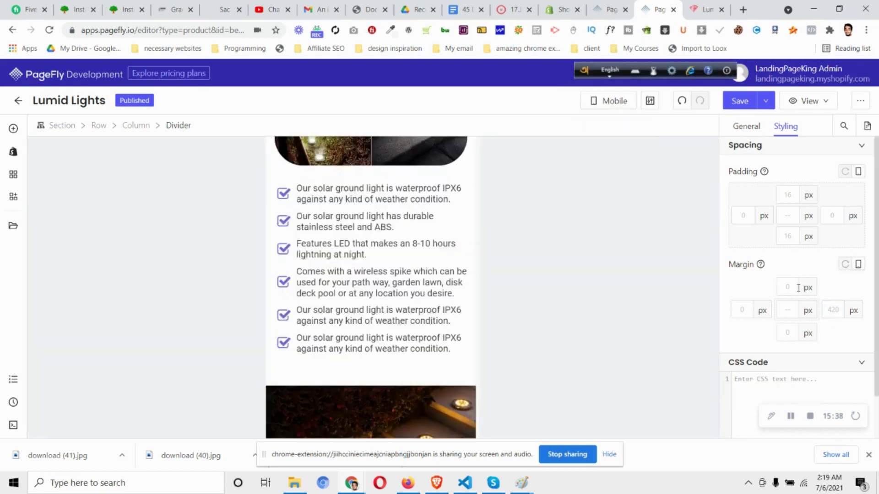
{"action": "scroll", "coordinate": [419, 300], "scroll_direction": "down", "scroll_amount": 15}
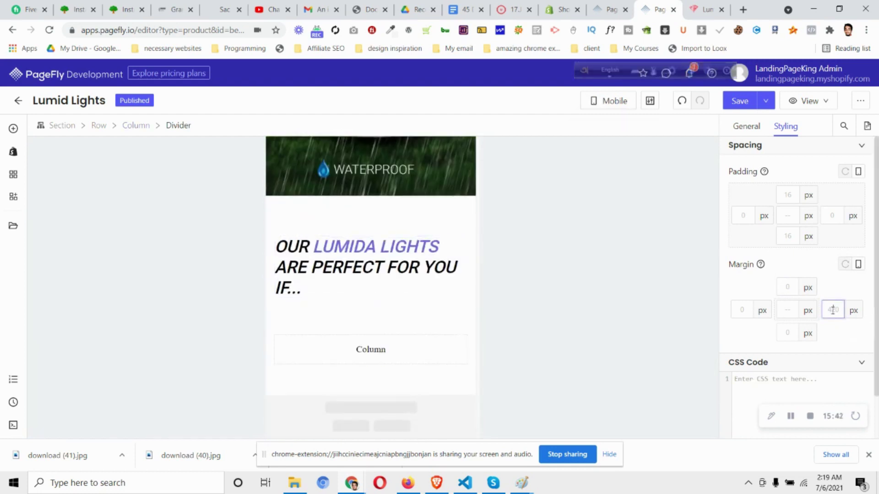
{"action": "type", "text": "0"}
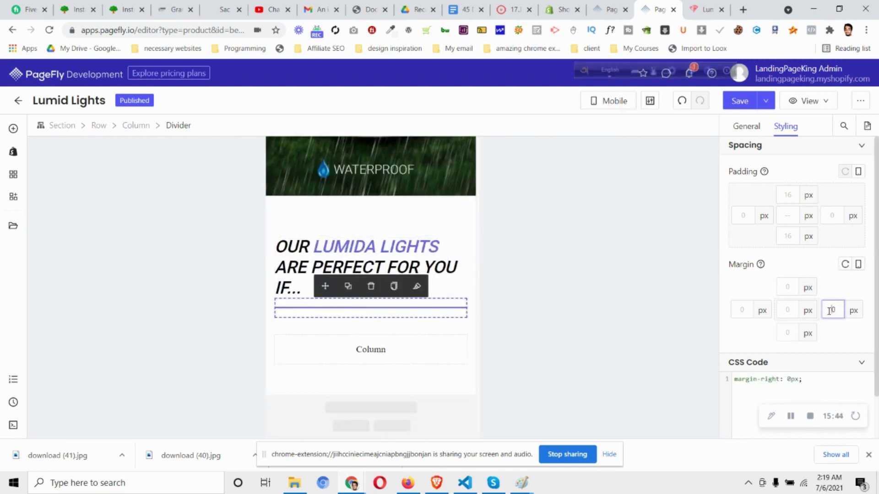
{"action": "type", "text": "200"}
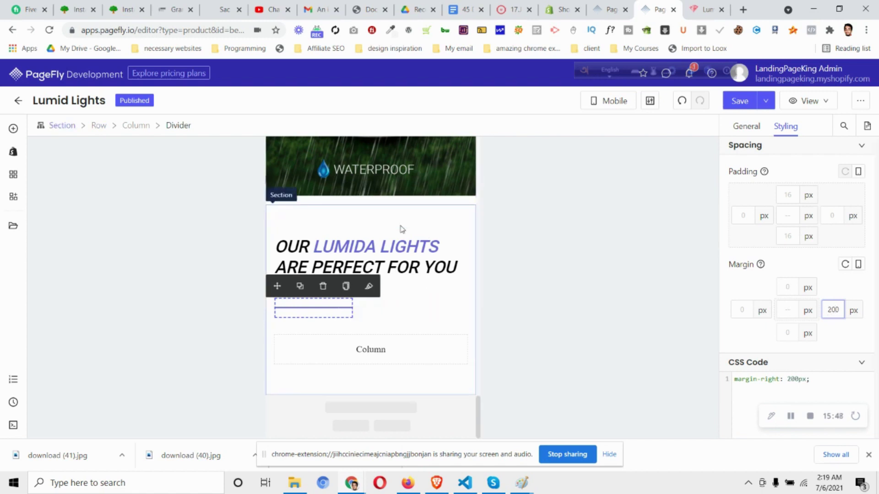
Set the heading section's top and bottom padding to 20 px for mobile, and return to the all-devices view
{"action": "key", "text": "Escape"}
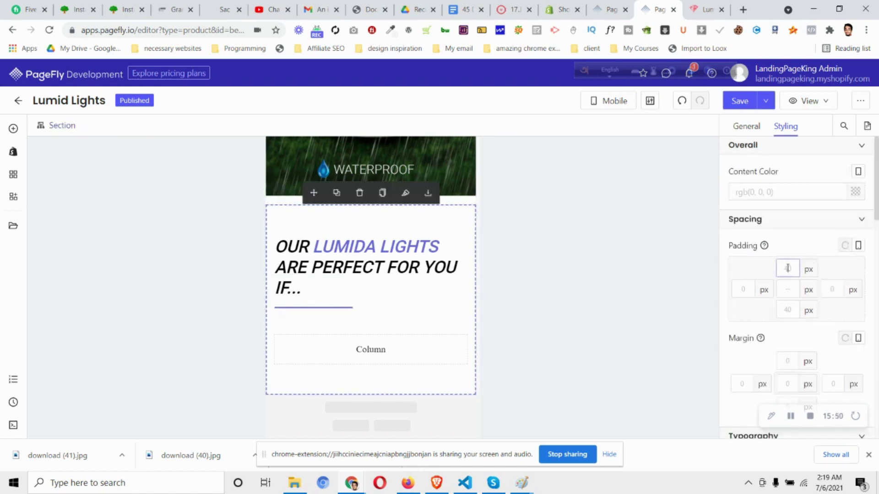
{"action": "type", "text": "0"}
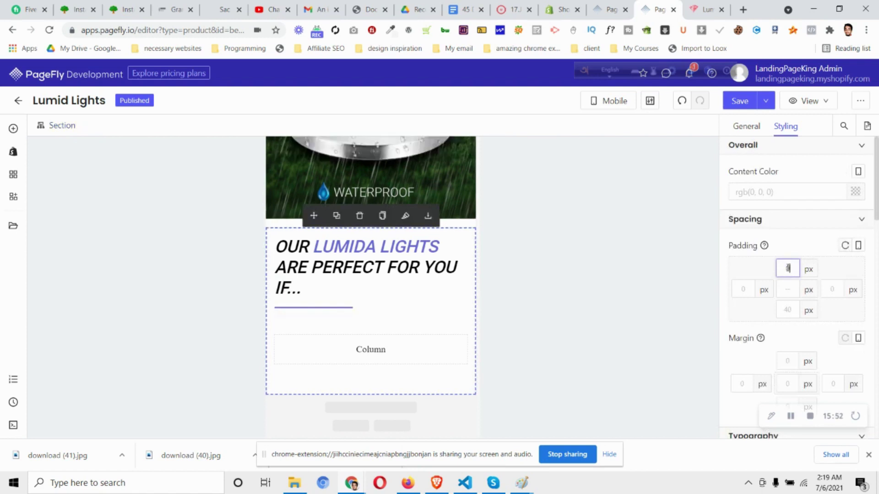
{"action": "type", "text": "0"}
{"action": "key", "text": "BackSpace"}
{"action": "key", "text": "BackSpace"}
{"action": "type", "text": "20"}
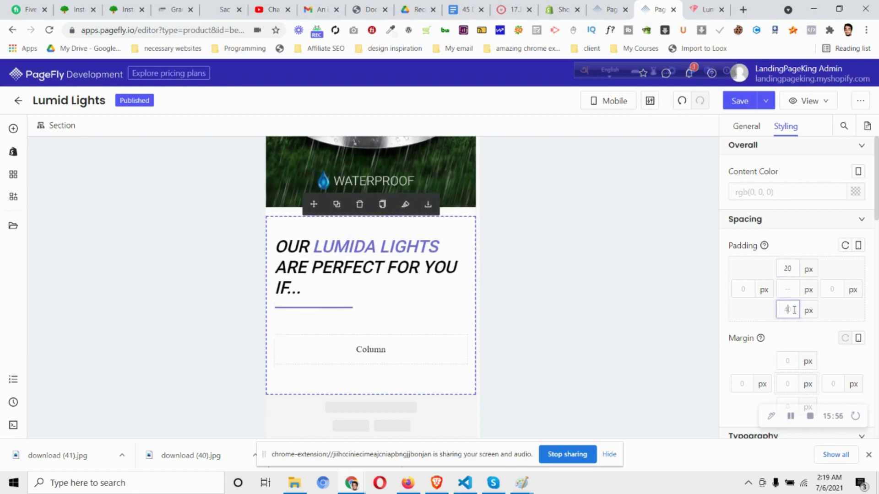
{"action": "key", "text": "BackSpace"}
{"action": "key", "text": "BackSpace"}
{"action": "type", "text": "20"}
{"action": "left_click", "coordinate": [630, 104]}
{"action": "left_click", "coordinate": [631, 124]}
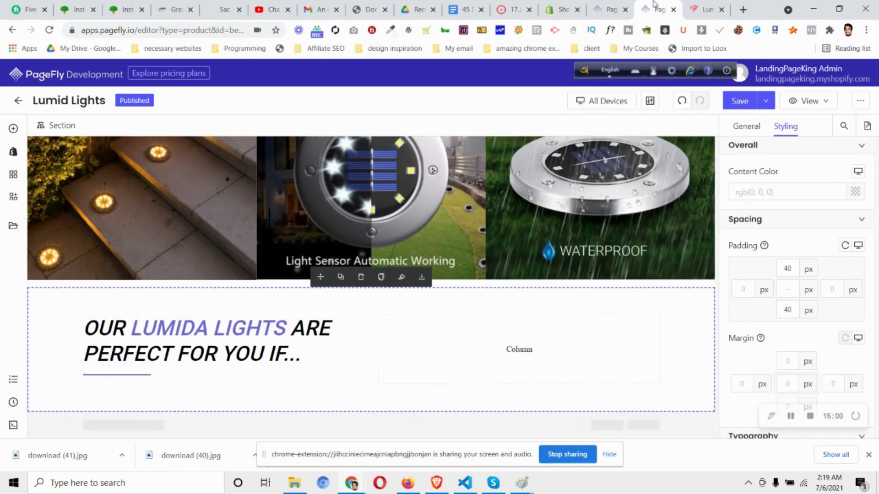
Duplicate the checklist beside the four-photo image and move the copy into the first column of the "Our Lumida Lights" section
{"action": "left_click", "coordinate": [695, 5]}
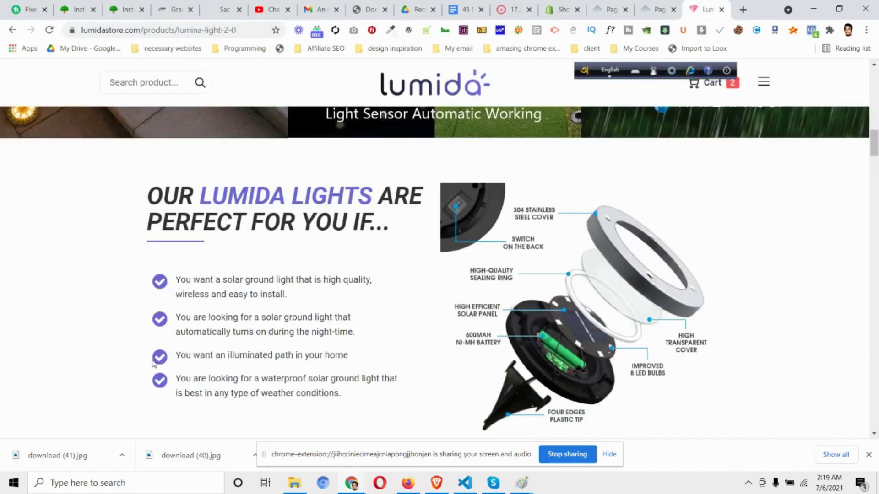
{"action": "left_click", "coordinate": [658, 9]}
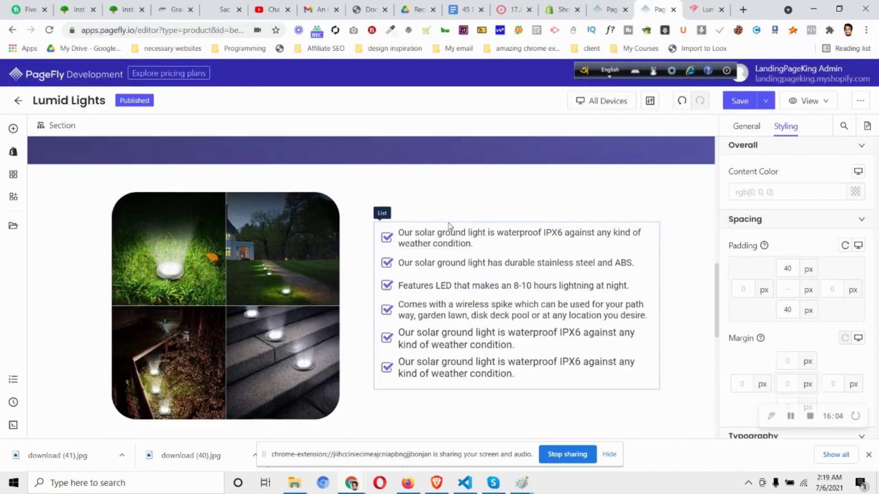
{"action": "left_click", "coordinate": [448, 226]}
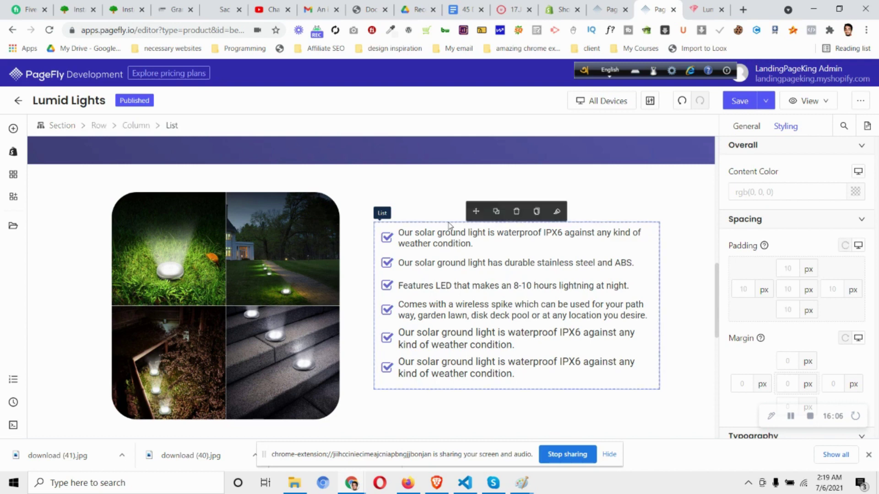
{"action": "left_click", "coordinate": [503, 210]}
{"action": "scroll", "coordinate": [513, 311], "scroll_direction": "down", "scroll_amount": 1}
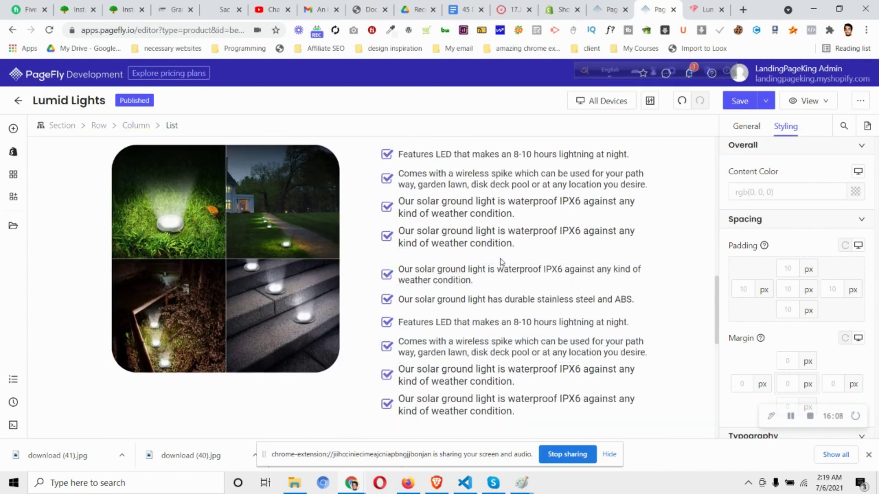
{"action": "left_click", "coordinate": [503, 273]}
{"action": "scroll", "coordinate": [486, 274], "scroll_direction": "down", "scroll_amount": 1}
{"action": "scroll", "coordinate": [486, 274], "scroll_direction": "down", "scroll_amount": 6}
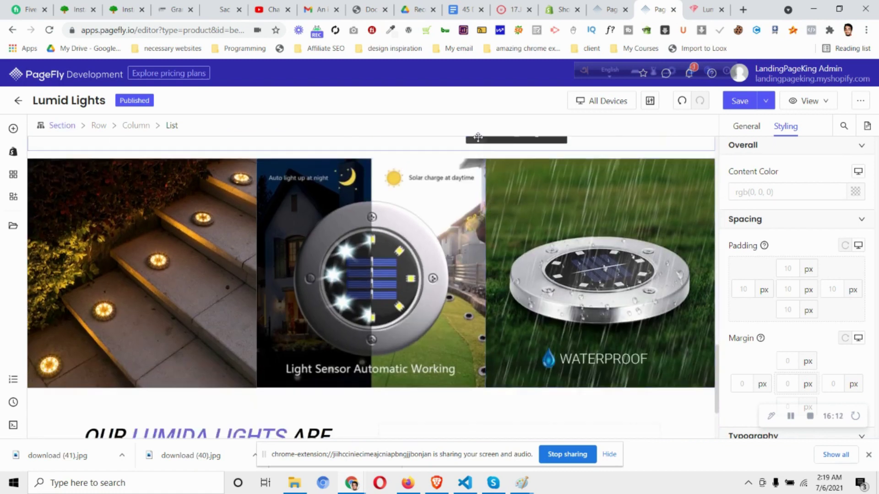
{"action": "left_click_drag", "start_coordinate": [261, 428], "coordinate": [261, 428]}
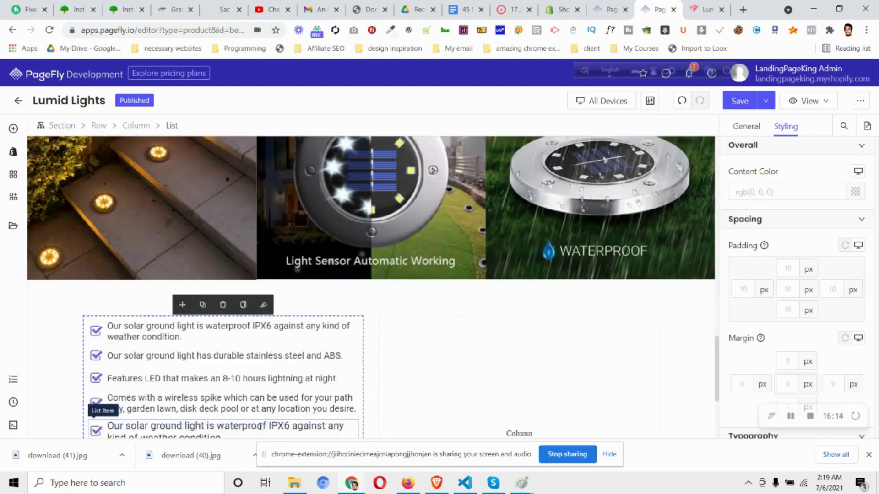
Reorder the first column so the divider sits directly below the heading and the checklist follows it
{"action": "scroll", "coordinate": [266, 320], "scroll_direction": "down", "scroll_amount": 4}
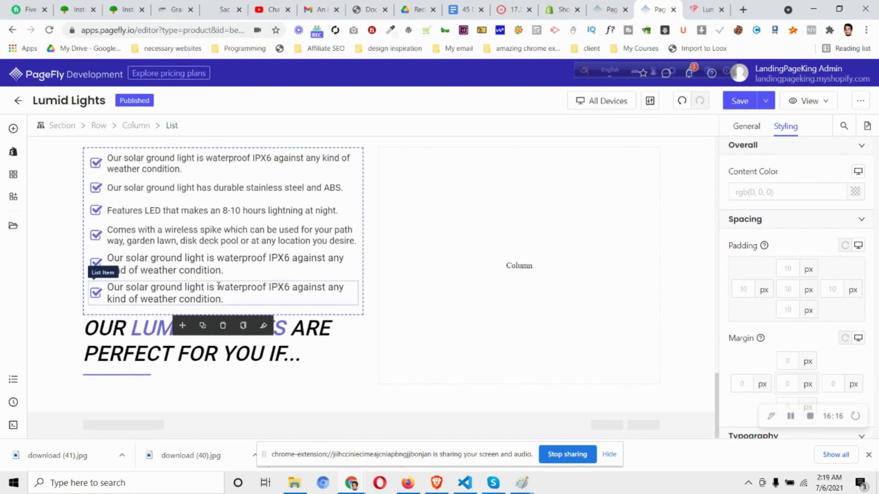
{"action": "left_click_drag", "start_coordinate": [184, 325], "coordinate": [174, 360]}
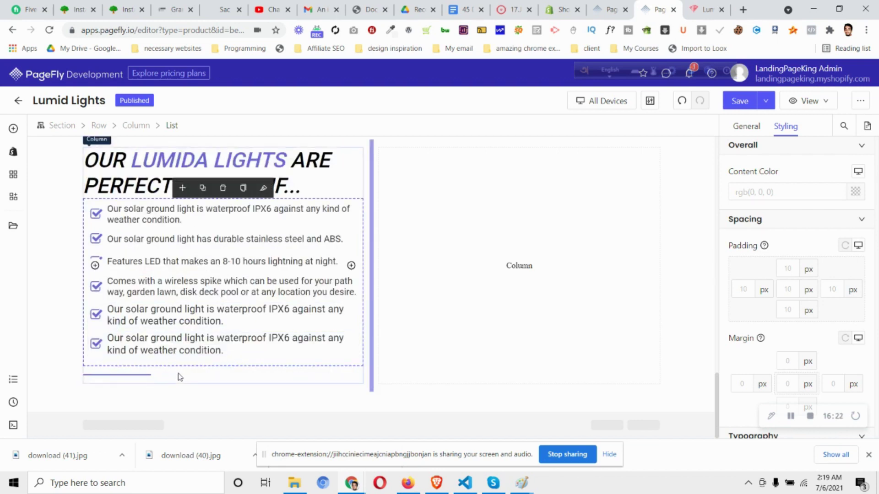
{"action": "left_click", "coordinate": [138, 375]}
{"action": "left_click_drag", "start_coordinate": [76, 356], "coordinate": [192, 195]}
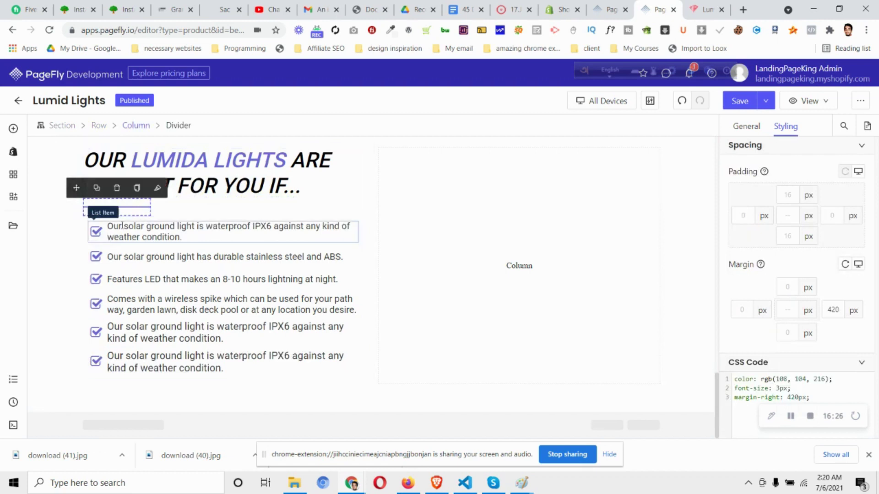
Compare the list with the reference page and set the copied checklist's padding to 0 px on all sides
{"action": "left_click", "coordinate": [708, 6]}
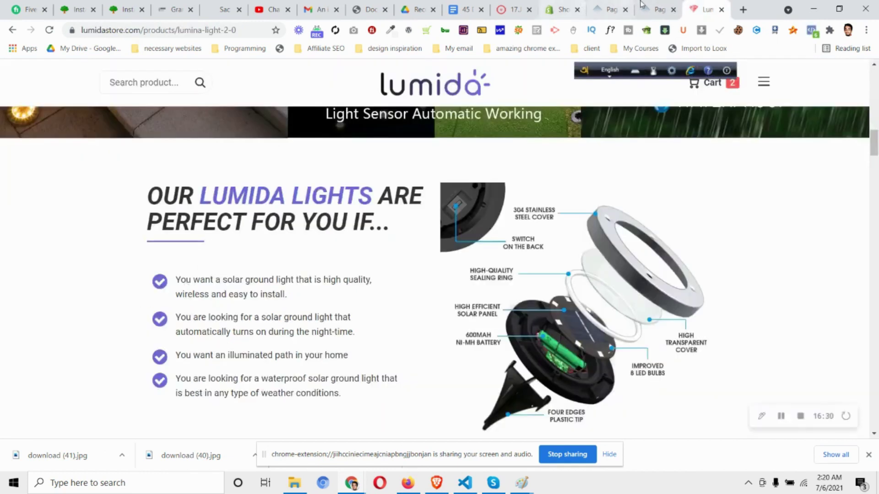
{"action": "key", "text": "ctrl+shift+Tab"}
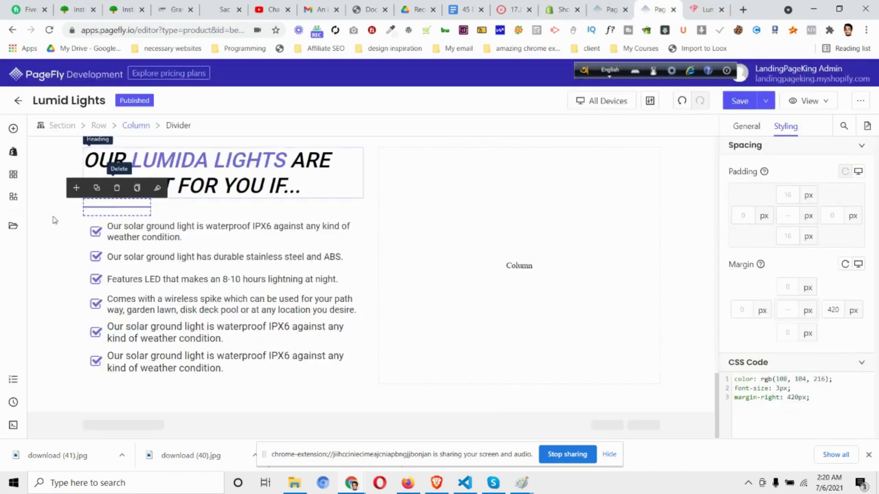
{"action": "left_click", "coordinate": [100, 222]}
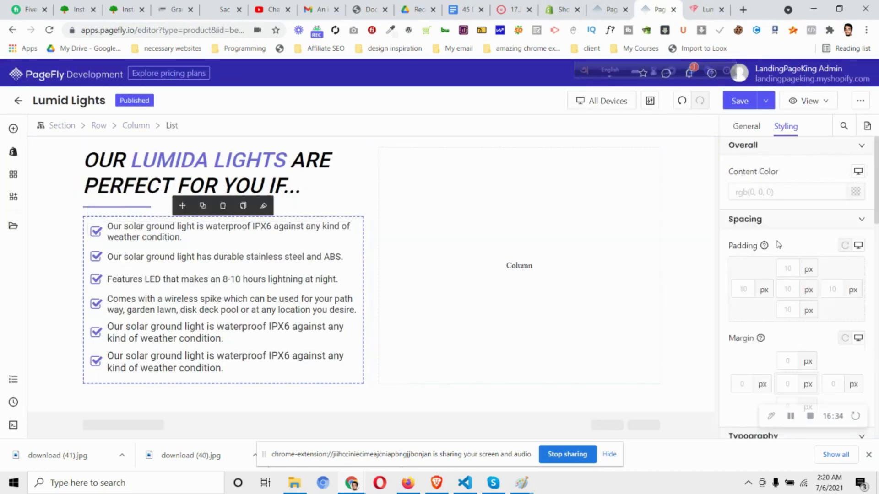
{"action": "type", "text": "0"}
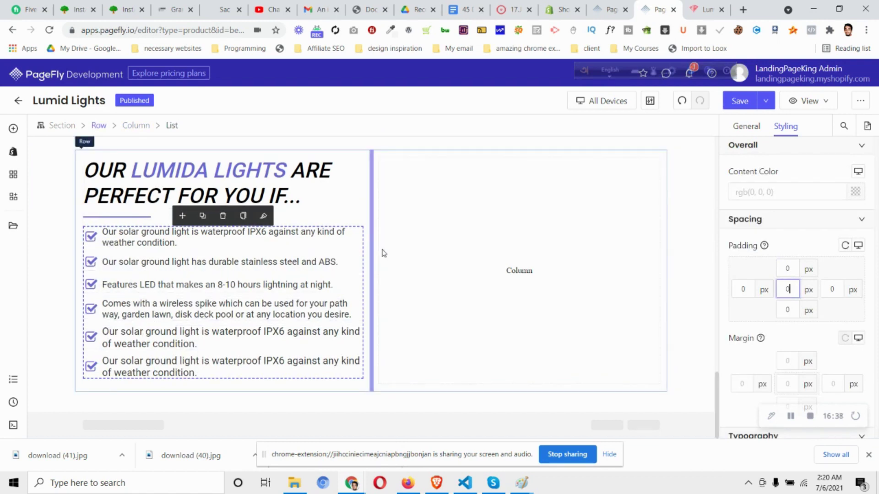
Change the first list item's icon to check-circle to match the reference page
{"action": "left_click", "coordinate": [705, 9]}
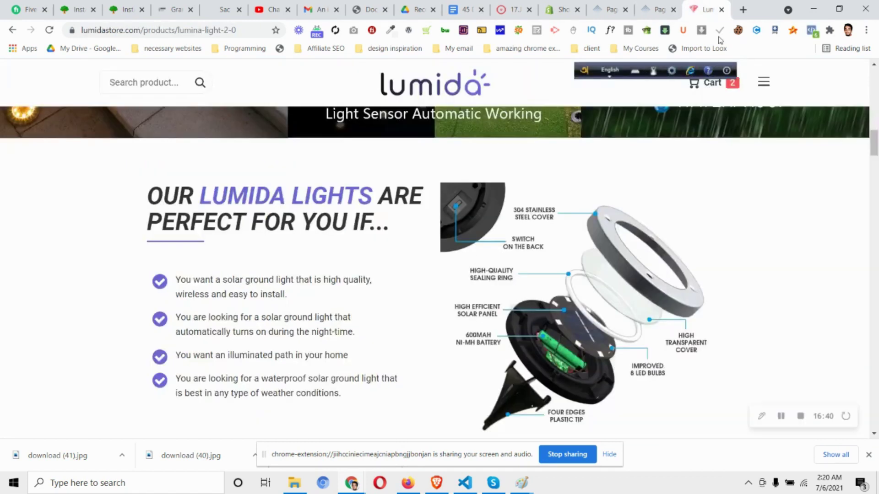
{"action": "left_click", "coordinate": [659, 9]}
{"action": "left_click", "coordinate": [87, 238]}
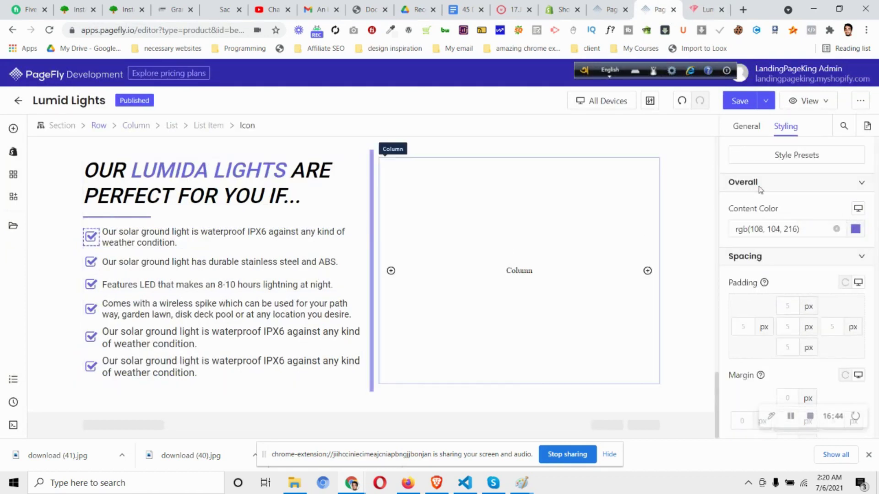
{"action": "left_click", "coordinate": [763, 131]}
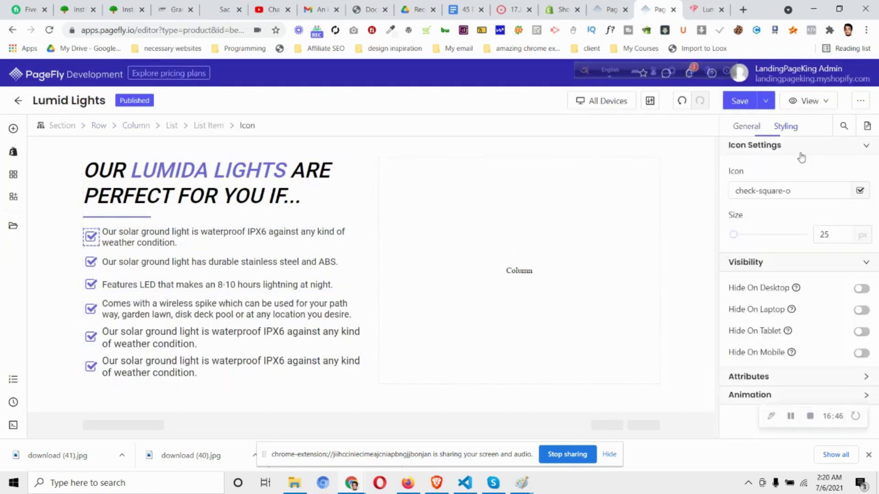
{"action": "left_click", "coordinate": [858, 193]}
{"action": "type", "text": "chec"}
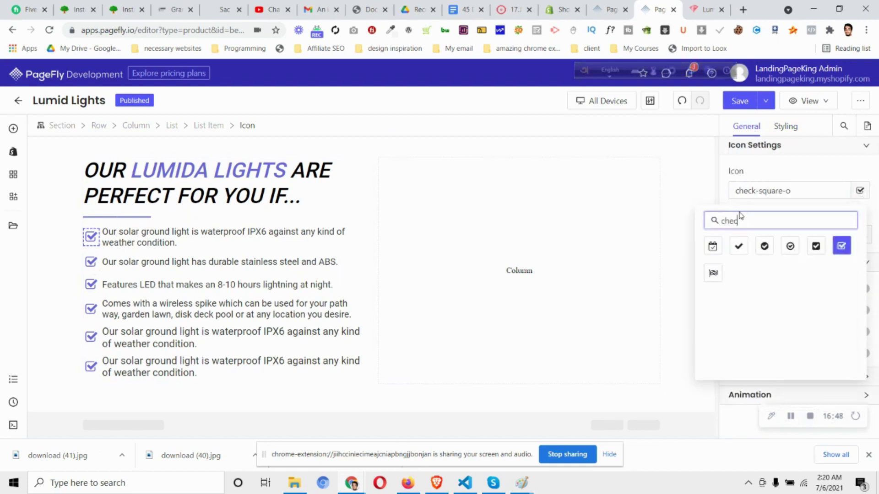
{"action": "left_click", "coordinate": [771, 252]}
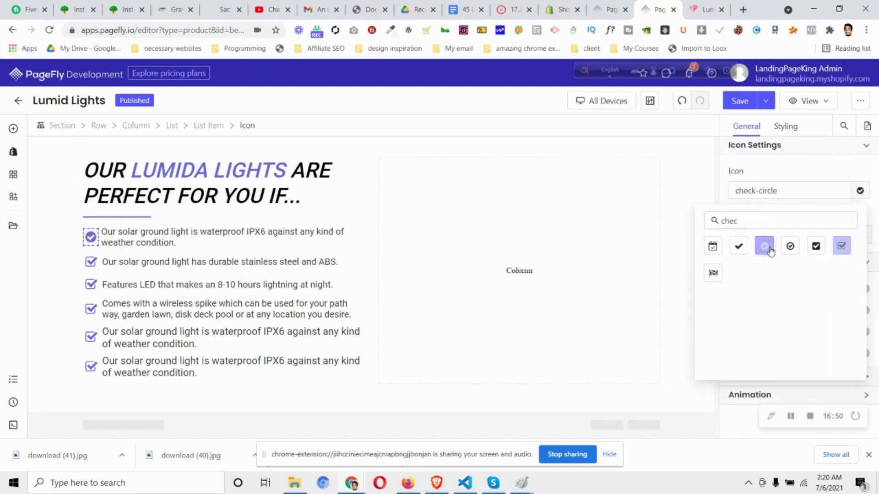
Copy the check-circle icon name and apply it to the second and third list items
{"action": "left_click", "coordinate": [819, 191]}
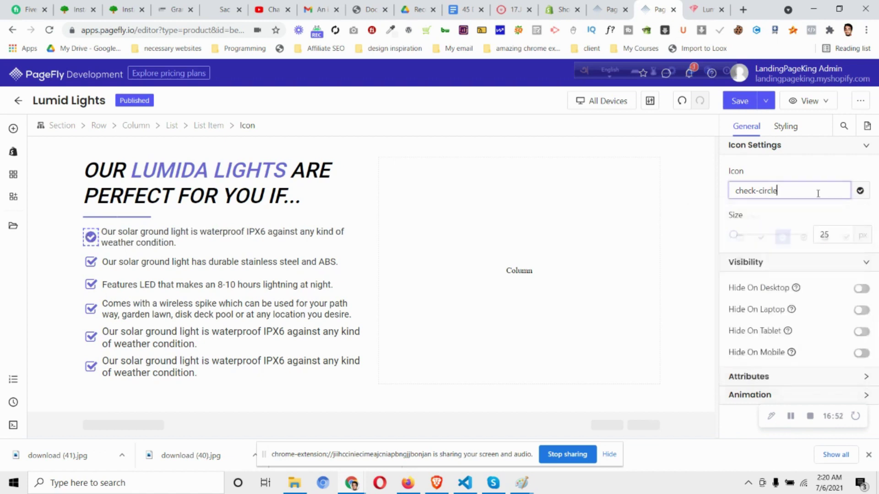
{"action": "triple_click", "coordinate": [818, 191]}
{"action": "key", "text": "ctrl+c"}
{"action": "left_click", "coordinate": [91, 261]}
{"action": "left_click", "coordinate": [801, 191]}
{"action": "triple_click", "coordinate": [805, 190]}
{"action": "key", "text": "ctrl+v"}
{"action": "left_click", "coordinate": [92, 285]}
{"action": "left_click", "coordinate": [802, 197]}
{"action": "triple_click", "coordinate": [802, 197]}
{"action": "key", "text": "ctrl+v"}
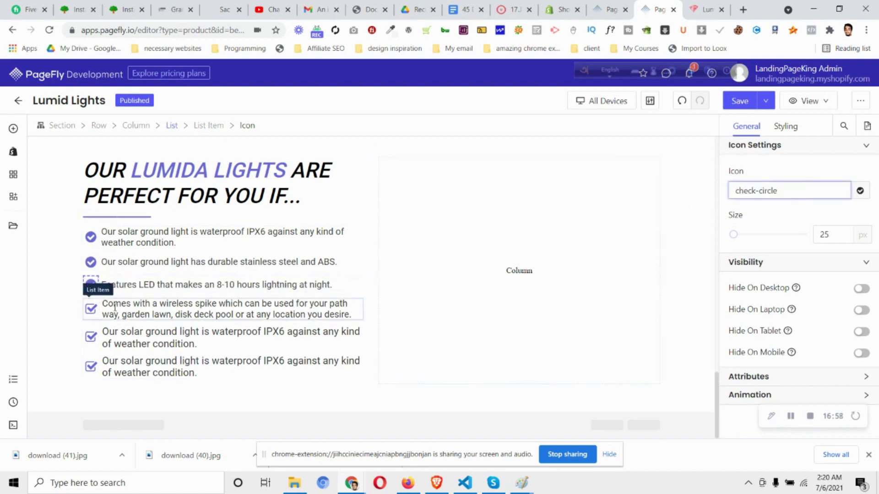
Apply the copied check-circle icon name to the fourth, fifth and sixth list items
{"action": "left_click", "coordinate": [91, 309]}
{"action": "left_click", "coordinate": [809, 193]}
{"action": "triple_click", "coordinate": [810, 193]}
{"action": "key", "text": "ctrl+v"}
{"action": "left_click", "coordinate": [91, 337]}
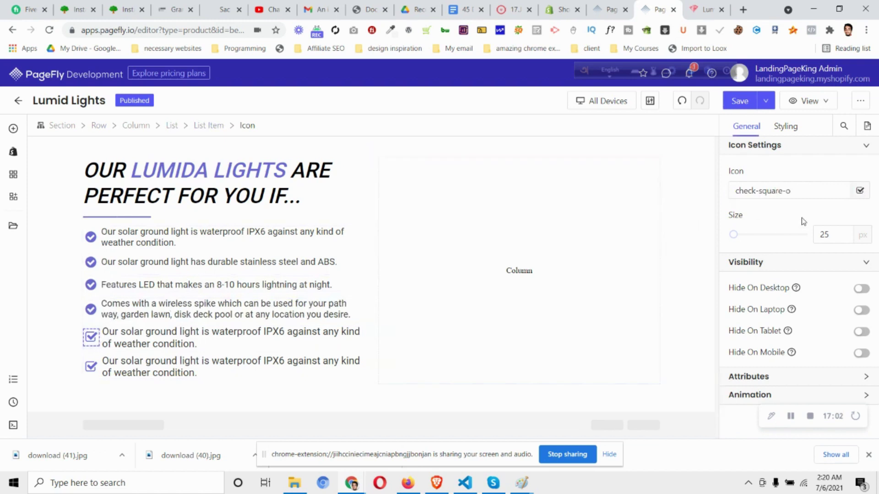
{"action": "triple_click", "coordinate": [811, 194]}
{"action": "key", "text": "ctrl+v"}
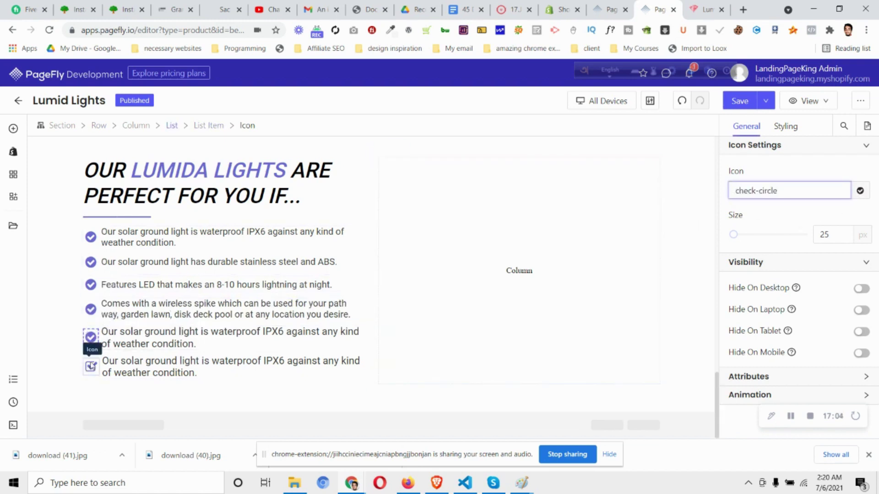
{"action": "left_click", "coordinate": [91, 367]}
{"action": "triple_click", "coordinate": [794, 197]}
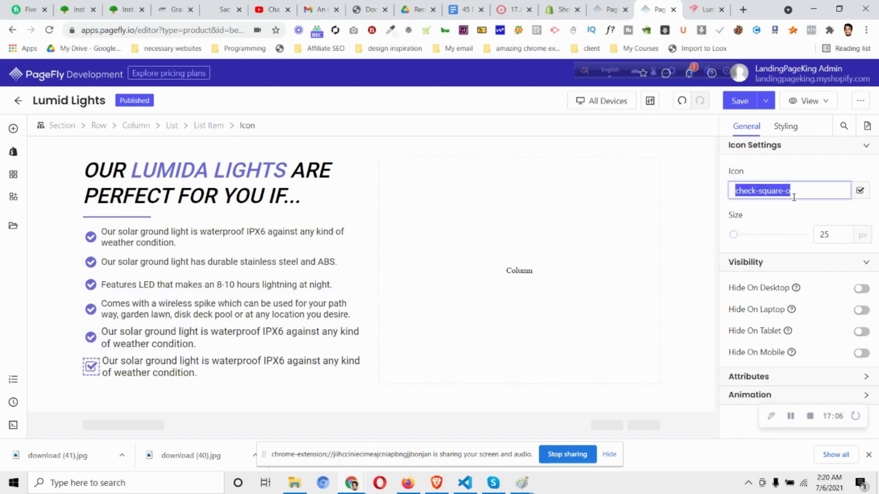
{"action": "key", "text": "ctrl+v"}
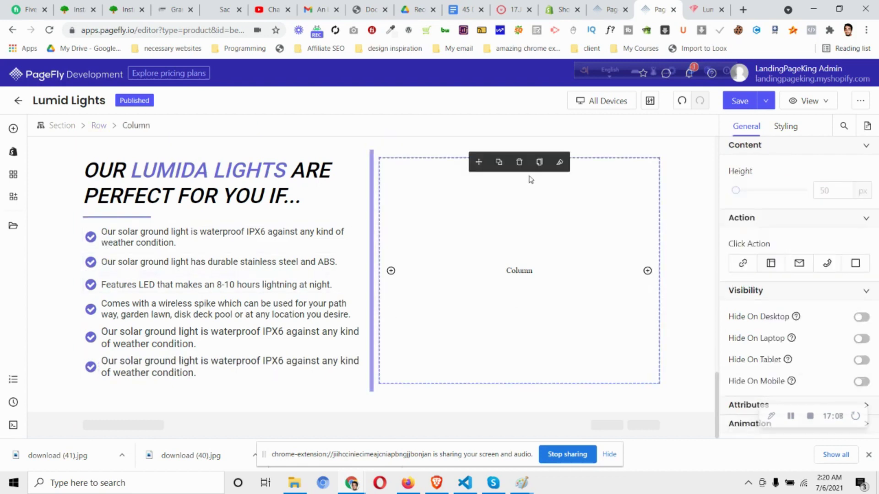
Check the illustration on the reference page and place an image element in the empty column beside the checklist
{"action": "left_click", "coordinate": [707, 10]}
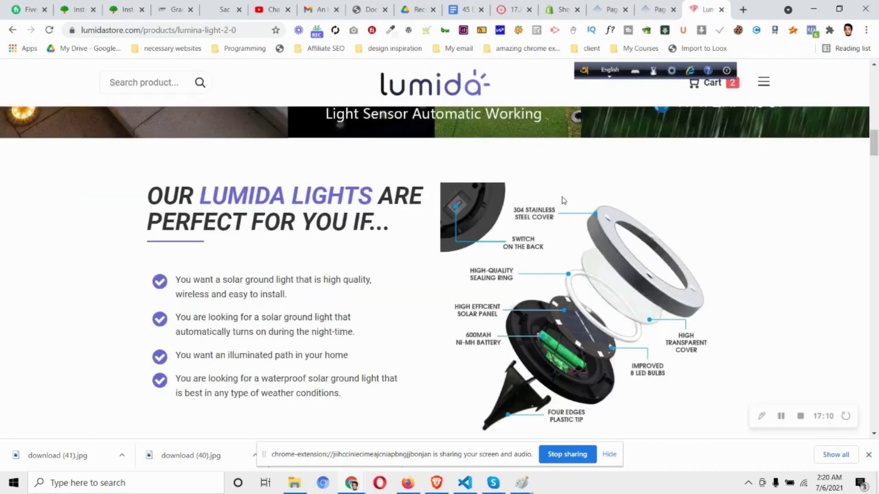
{"action": "left_click", "coordinate": [653, 6]}
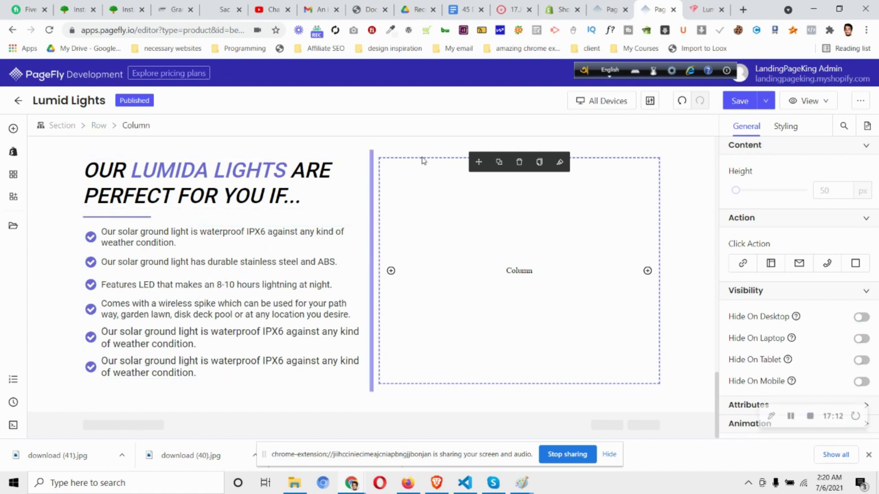
{"action": "left_click", "coordinate": [13, 128]}
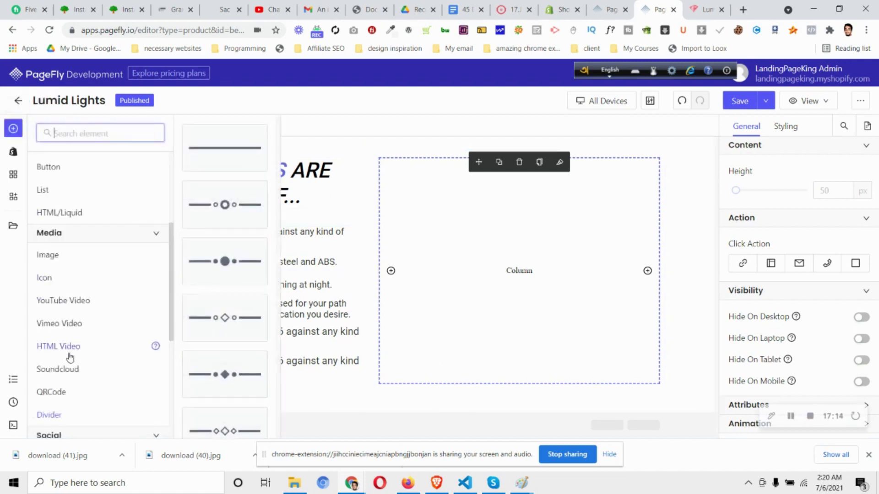
{"action": "left_click_drag", "start_coordinate": [76, 263], "coordinate": [501, 271]}
Copy the image address of the exploded light diagram from the reference page and return to the page editor
{"action": "left_click", "coordinate": [701, 11]}
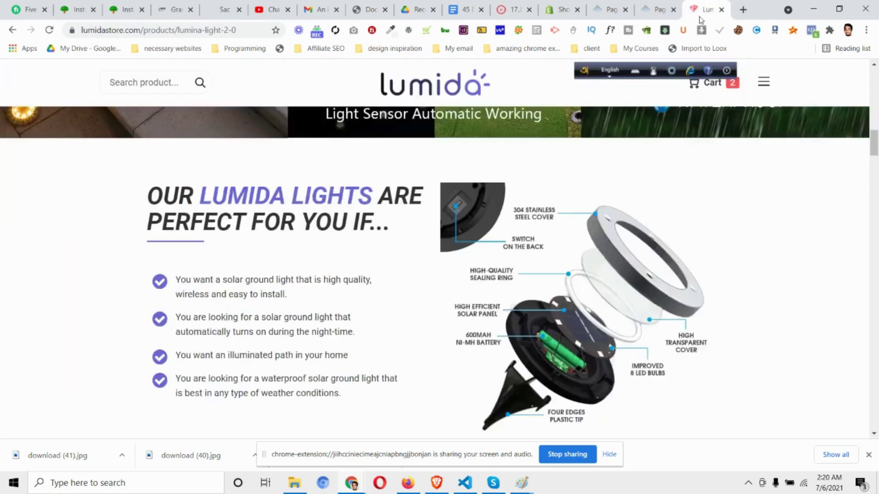
{"action": "right_click", "coordinate": [563, 267]}
{"action": "left_click", "coordinate": [597, 295]}
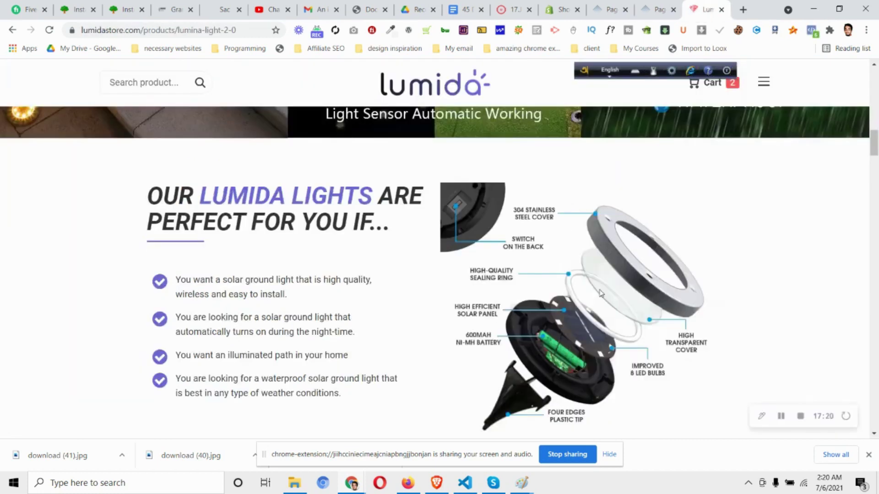
{"action": "left_click", "coordinate": [655, 10]}
Import the diagram into the Image Manager from the copied URL and insert it as the image's source
{"action": "left_click", "coordinate": [794, 216]}
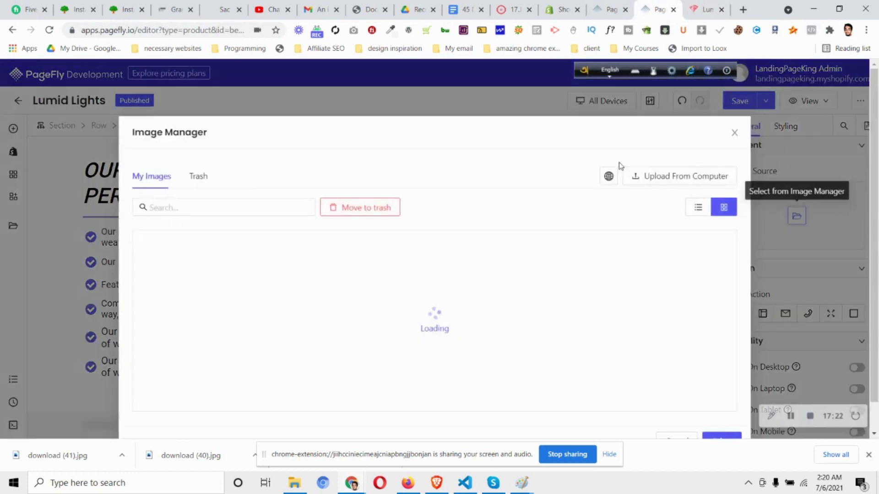
{"action": "left_click", "coordinate": [608, 176]}
{"action": "left_click", "coordinate": [445, 190]}
{"action": "key", "text": "ctrl+v"}
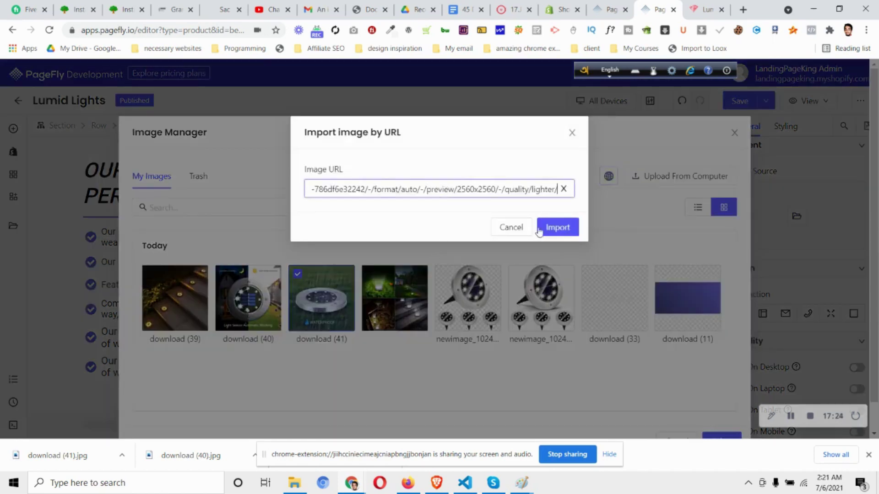
{"action": "left_click", "coordinate": [553, 229]}
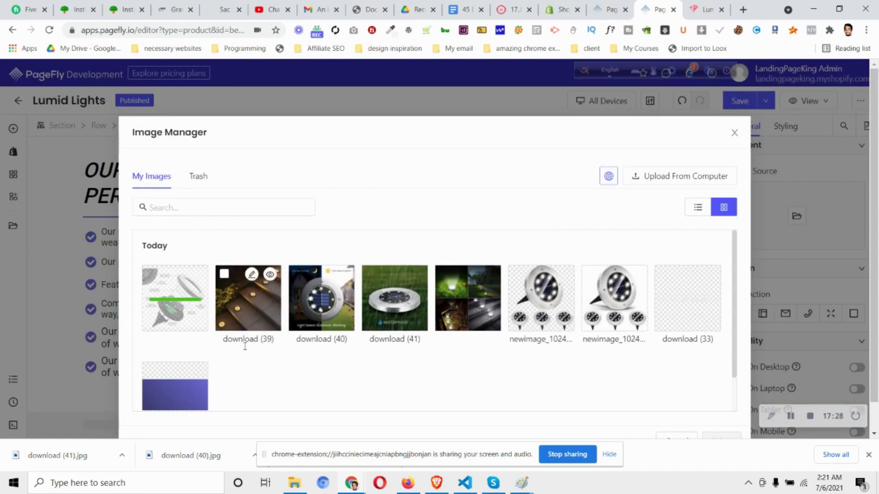
{"action": "left_click", "coordinate": [176, 316]}
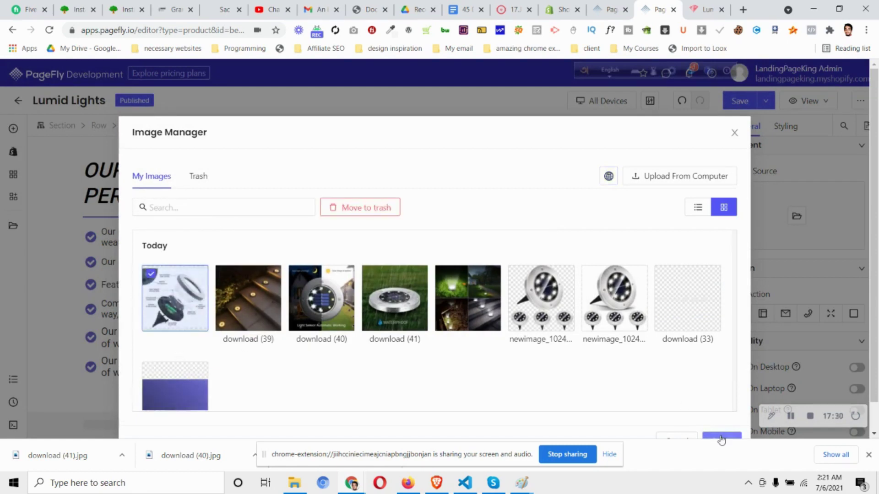
{"action": "left_click", "coordinate": [721, 440]}
{"action": "scroll", "coordinate": [587, 292], "scroll_direction": "up", "scroll_amount": 2}
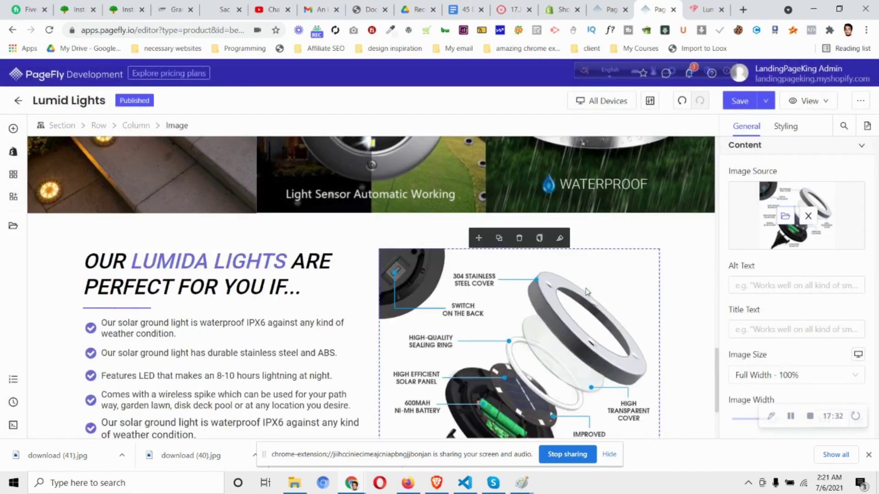
Compare the section with the reference page and set its row to Flex display with Align Items set to Center
{"action": "left_click", "coordinate": [705, 10]}
{"action": "scroll", "coordinate": [452, 247], "scroll_direction": "down", "scroll_amount": 3}
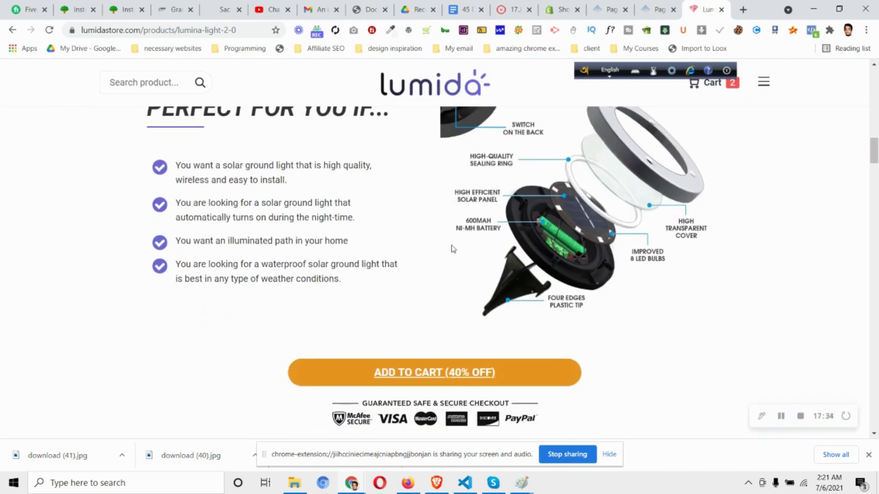
{"action": "left_click", "coordinate": [655, 6]}
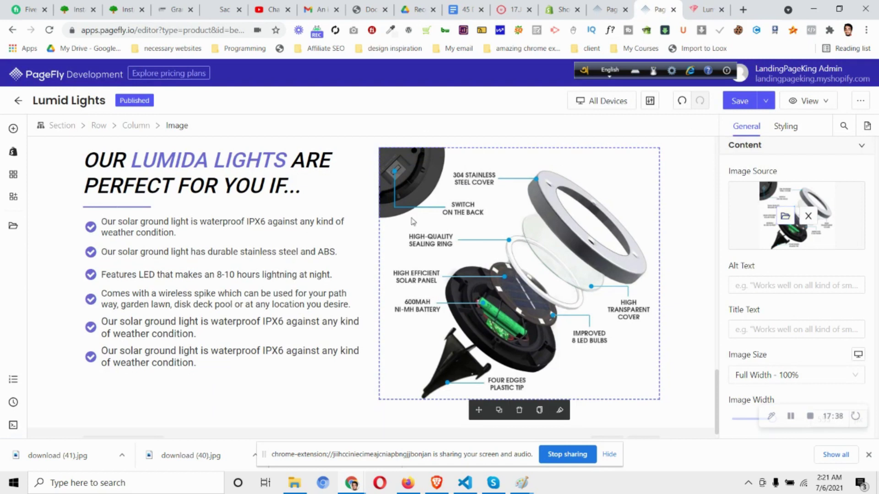
{"action": "left_click", "coordinate": [99, 125]}
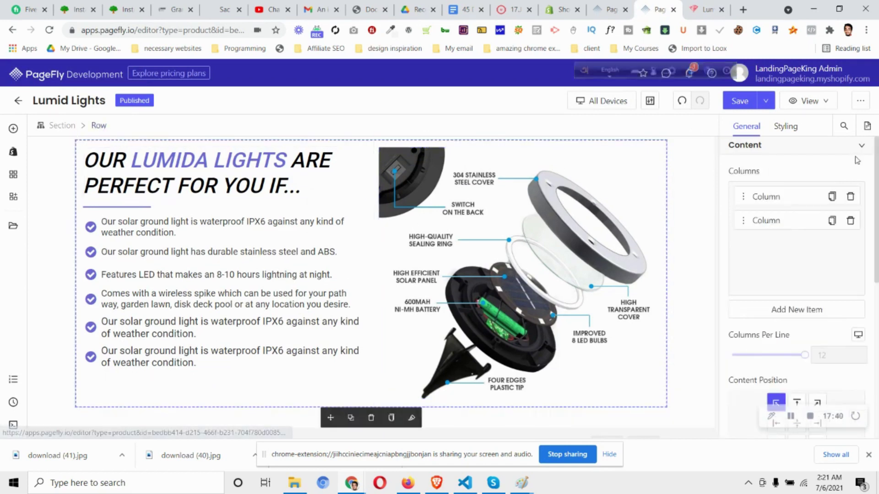
{"action": "left_click", "coordinate": [786, 126]}
{"action": "scroll", "coordinate": [832, 278], "scroll_direction": "down", "scroll_amount": 10}
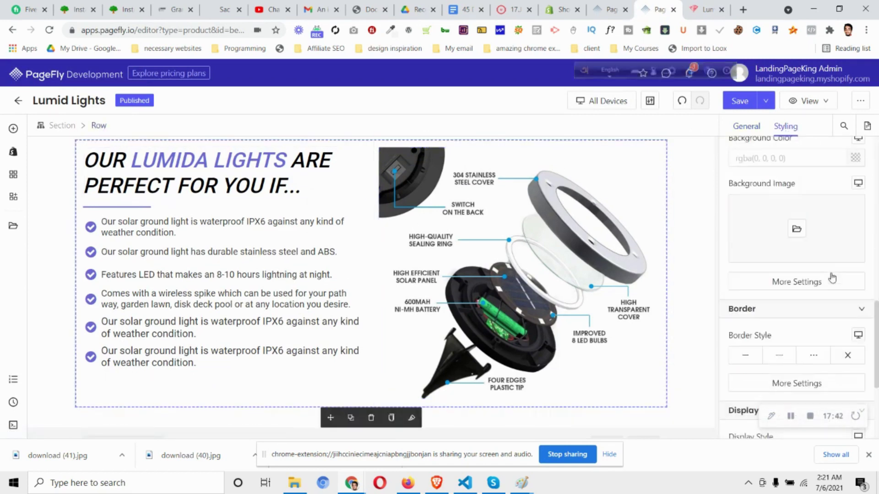
{"action": "scroll", "coordinate": [843, 321], "scroll_direction": "down", "scroll_amount": 2}
{"action": "left_click", "coordinate": [849, 391]}
{"action": "scroll", "coordinate": [804, 293], "scroll_direction": "down", "scroll_amount": 3}
{"action": "left_click", "coordinate": [803, 323]}
{"action": "left_click", "coordinate": [765, 229]}
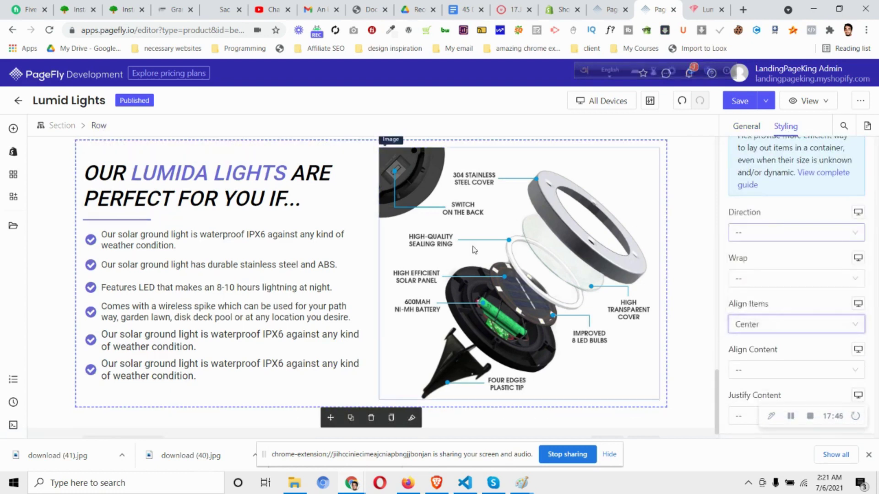
{"action": "scroll", "coordinate": [474, 252], "scroll_direction": "up", "scroll_amount": 2}
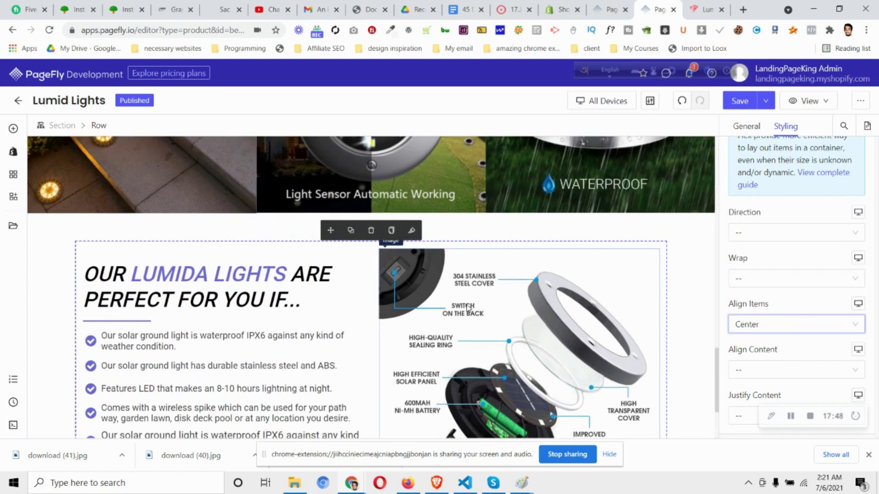
{"action": "scroll", "coordinate": [476, 310], "scroll_direction": "down", "scroll_amount": 1}
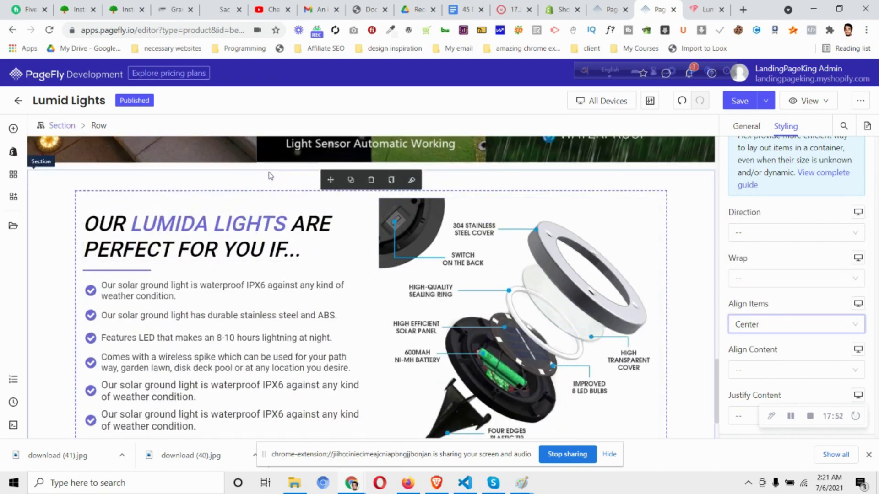
Switch to the Mobile view and center-align the "Our Lumida Lights are perfect for you if..." heading
{"action": "left_click", "coordinate": [595, 101]}
{"action": "left_click", "coordinate": [604, 177]}
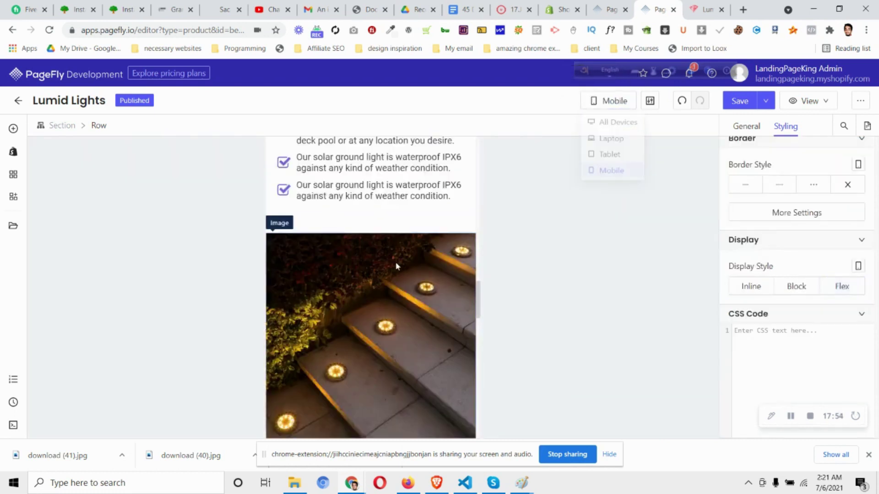
{"action": "scroll", "coordinate": [376, 294], "scroll_direction": "down", "scroll_amount": 15}
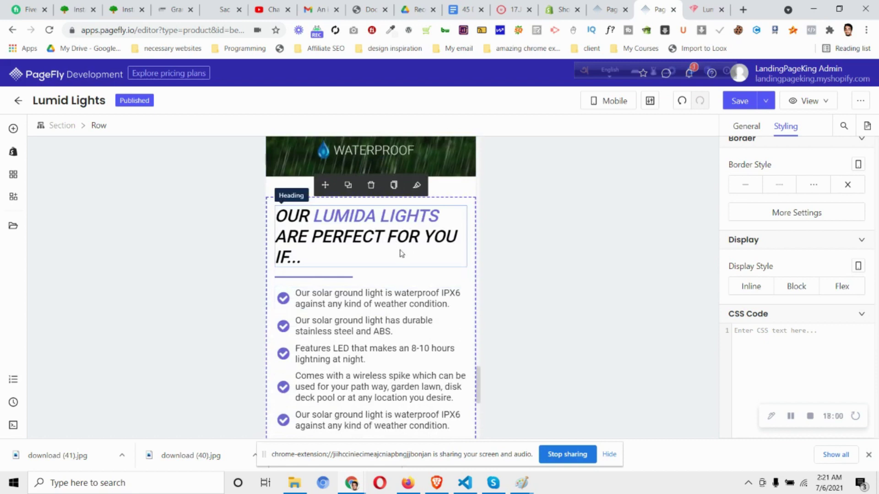
{"action": "left_click", "coordinate": [401, 254]}
{"action": "scroll", "coordinate": [799, 263], "scroll_direction": "up", "scroll_amount": 10}
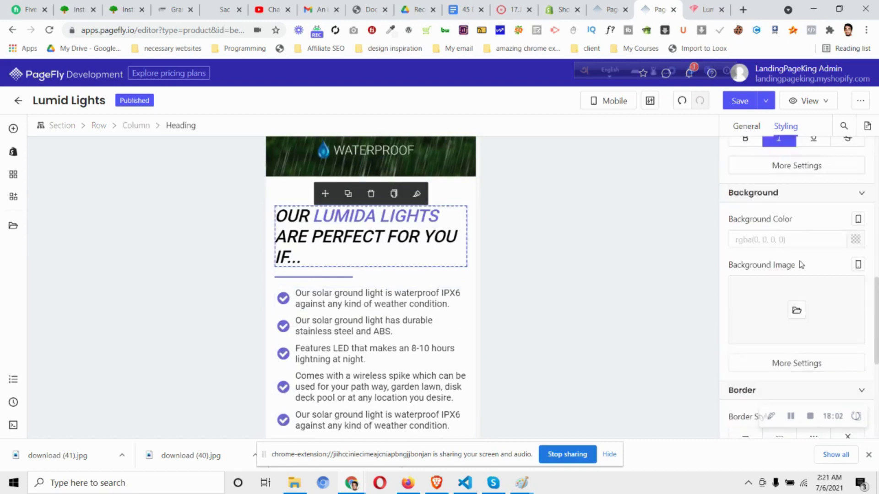
{"action": "scroll", "coordinate": [788, 280], "scroll_direction": "down", "scroll_amount": 1}
{"action": "left_click", "coordinate": [780, 300]}
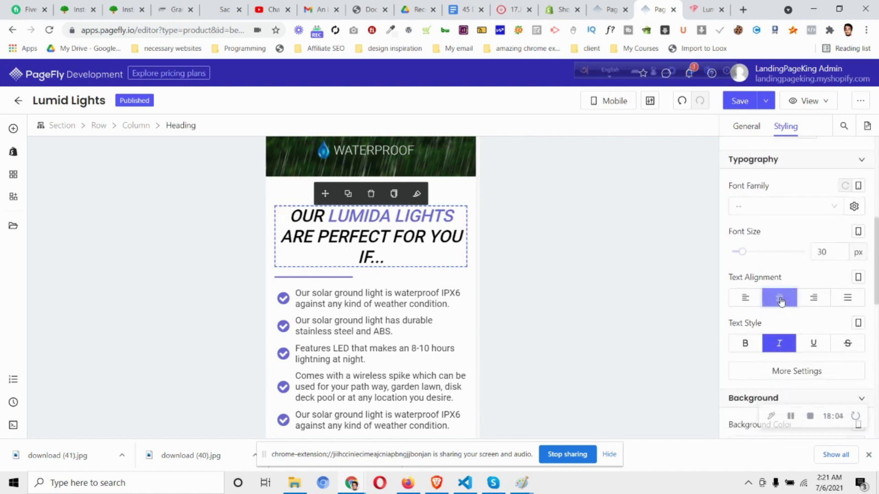
Set the left and right margins of the divider under the heading to 100 px in the Mobile view
{"action": "left_click", "coordinate": [351, 284]}
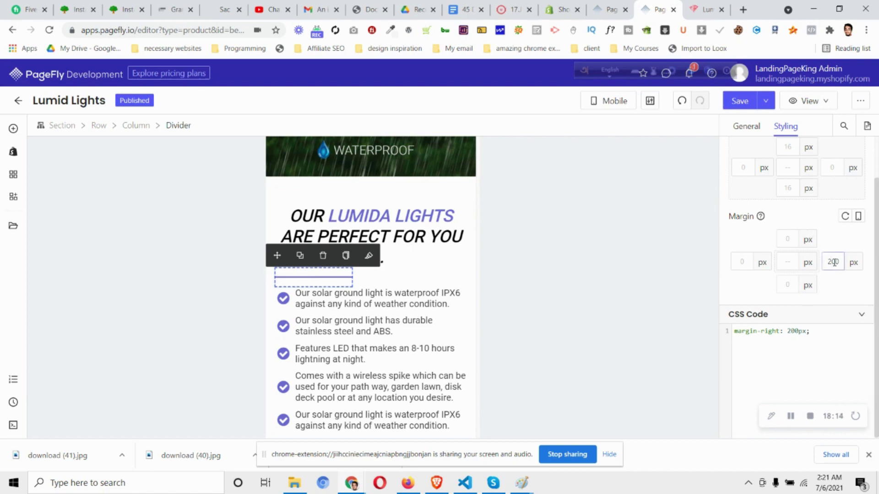
{"action": "key", "text": "BackSpace"}
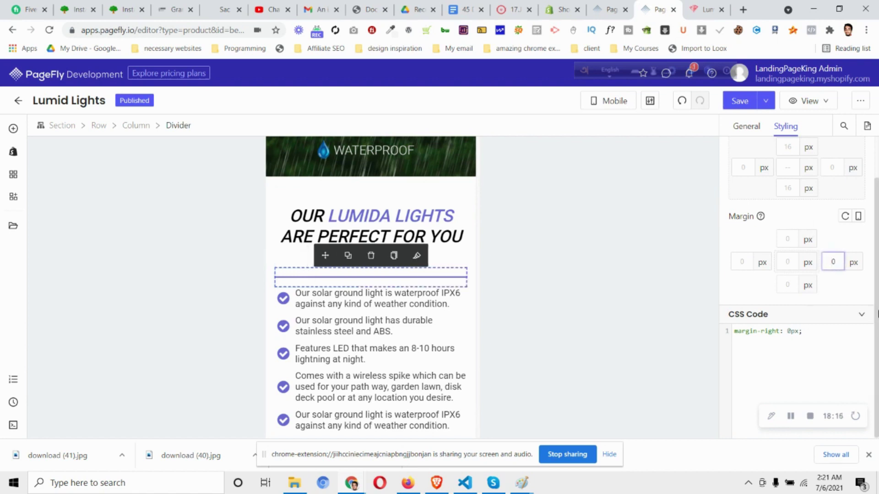
{"action": "type", "text": "100"}
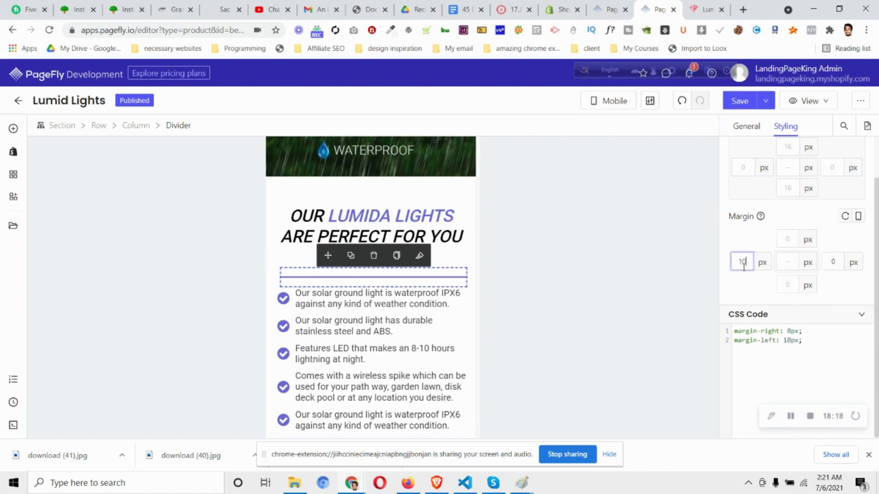
{"action": "type", "text": "100"}
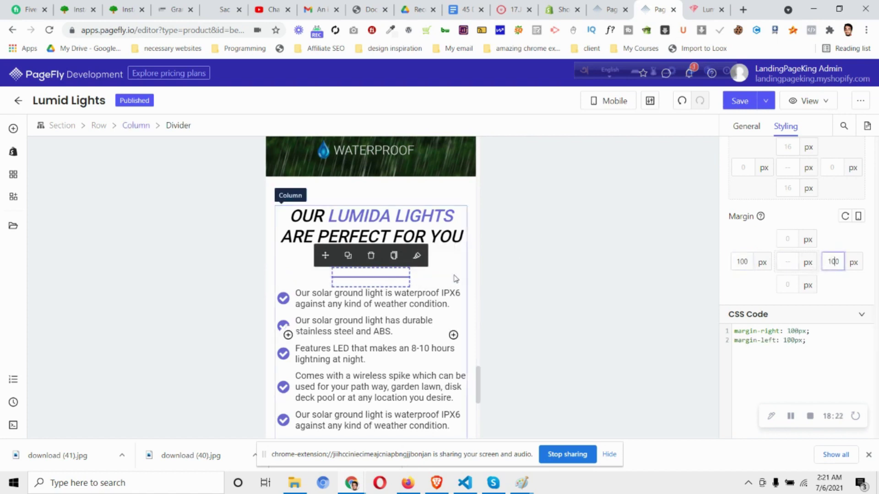
Try a top padding of 20 px on the whole checklist in the Mobile view
{"action": "left_click", "coordinate": [449, 304]}
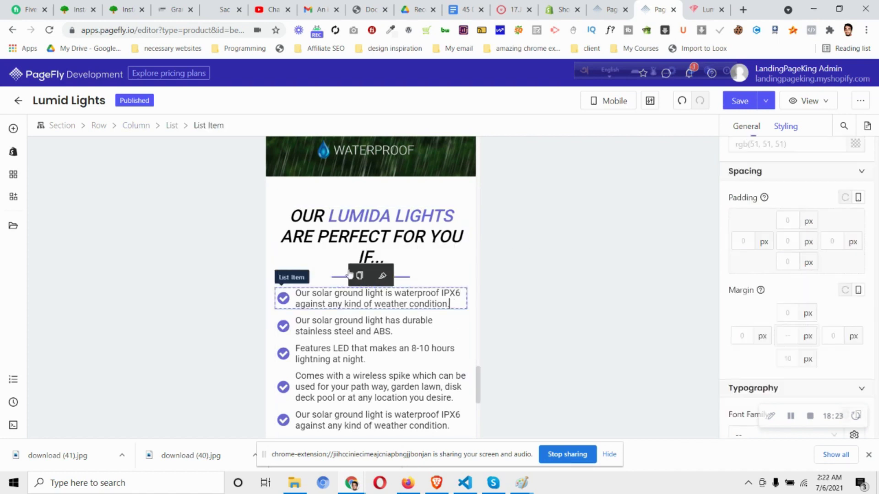
{"action": "left_click", "coordinate": [171, 126]}
{"action": "left_click", "coordinate": [780, 219]}
{"action": "type", "text": "12"}
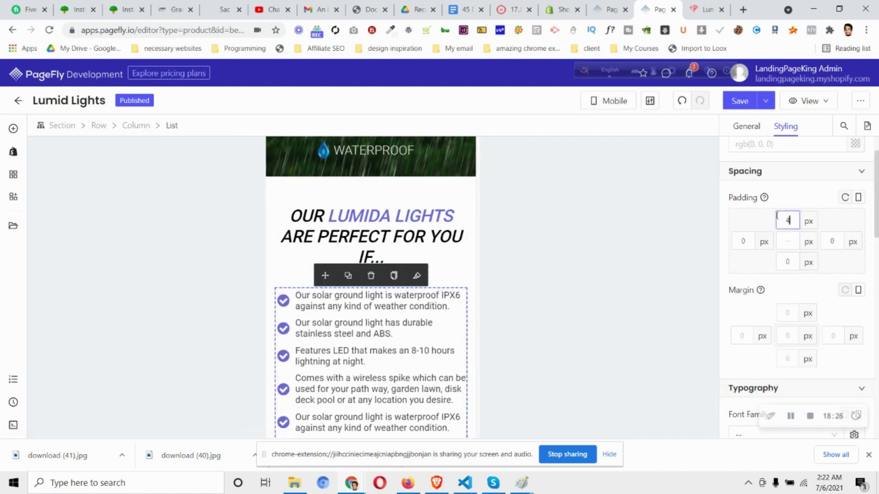
{"action": "key", "text": "BackSpace"}
{"action": "key", "text": "BackSpace"}
{"action": "type", "text": "20"}
{"action": "left_click", "coordinate": [441, 241]}
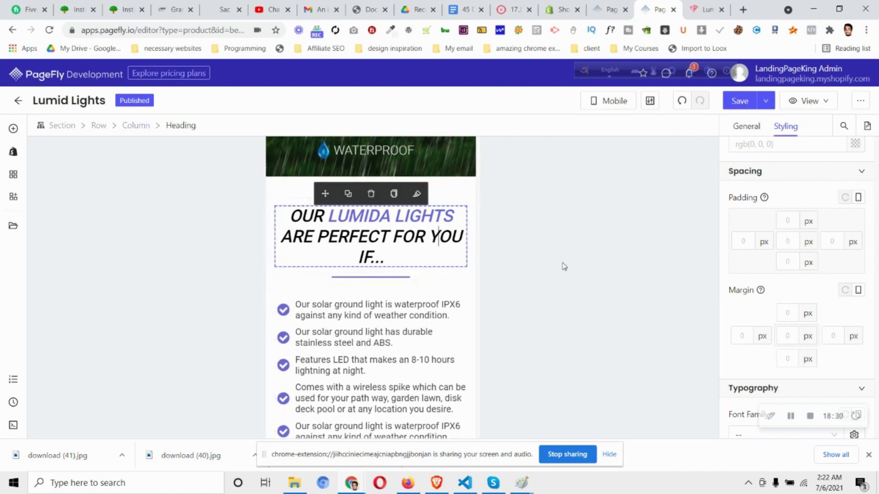
Set the checklist's top padding to 9 px
{"action": "left_click", "coordinate": [362, 301]}
{"action": "double_click", "coordinate": [797, 220]}
{"action": "type", "text": "9"}
{"action": "left_click", "coordinate": [389, 229]}
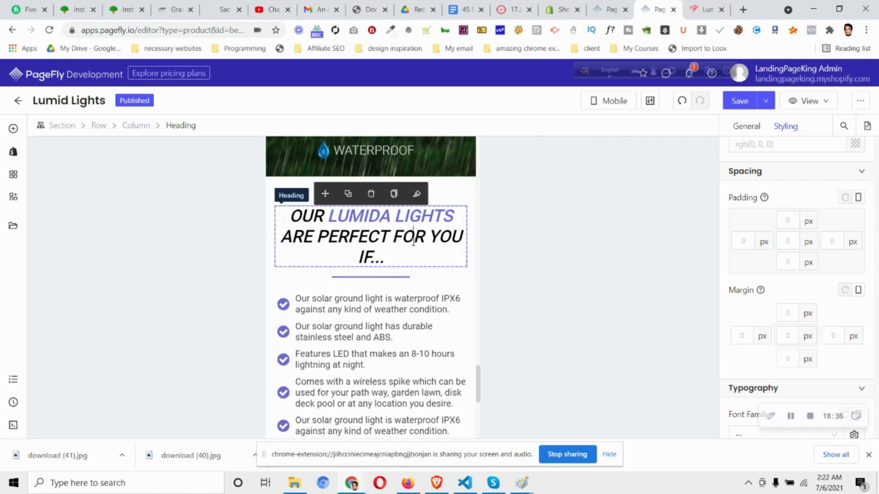
Review the section's mobile layout and the illustration's size settings, and return to the All Devices view
{"action": "scroll", "coordinate": [414, 317], "scroll_direction": "down", "scroll_amount": 4}
{"action": "scroll", "coordinate": [414, 317], "scroll_direction": "down", "scroll_amount": 3}
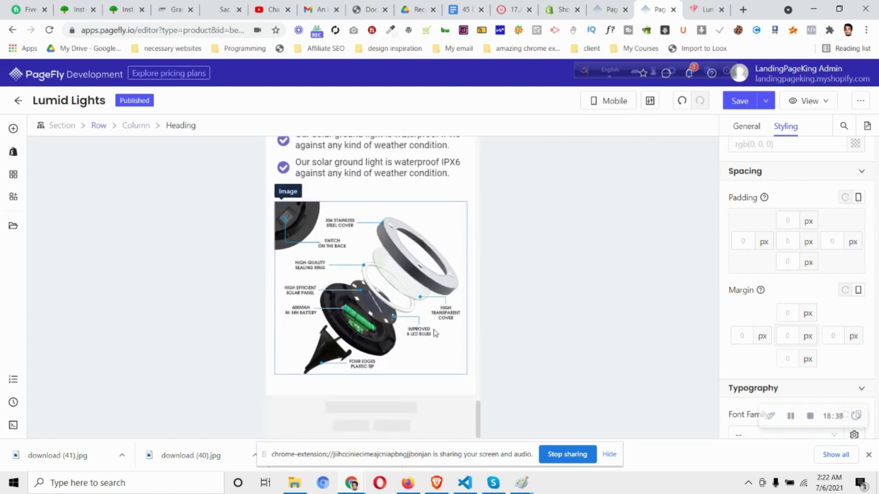
{"action": "scroll", "coordinate": [410, 307], "scroll_direction": "up", "scroll_amount": 5}
{"action": "scroll", "coordinate": [409, 316], "scroll_direction": "down", "scroll_amount": 5}
{"action": "left_click", "coordinate": [411, 322]}
{"action": "left_click", "coordinate": [746, 126]}
{"action": "scroll", "coordinate": [790, 330], "scroll_direction": "down", "scroll_amount": 2}
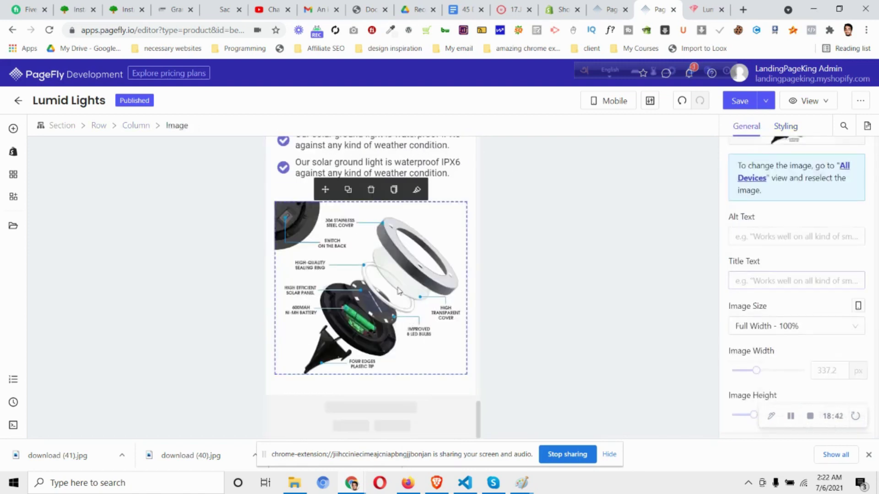
{"action": "scroll", "coordinate": [383, 264], "scroll_direction": "up", "scroll_amount": 3}
{"action": "scroll", "coordinate": [383, 264], "scroll_direction": "up", "scroll_amount": 4}
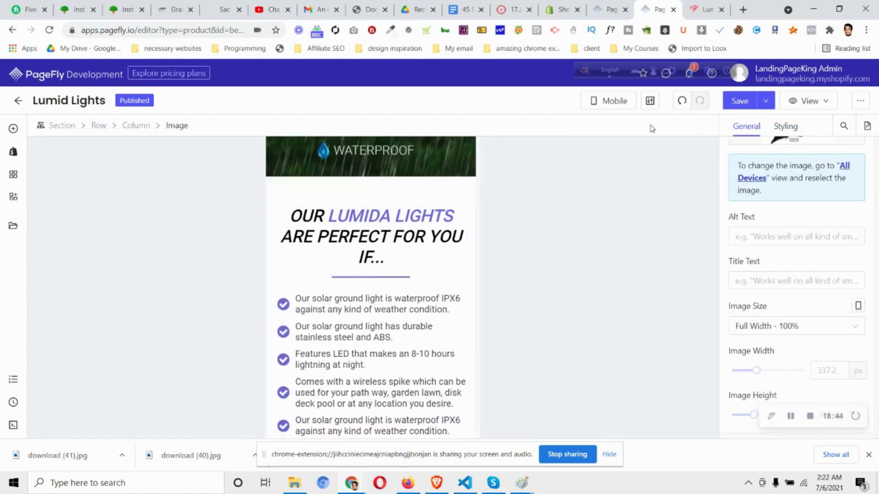
{"action": "left_click", "coordinate": [609, 101]}
{"action": "left_click", "coordinate": [611, 121]}
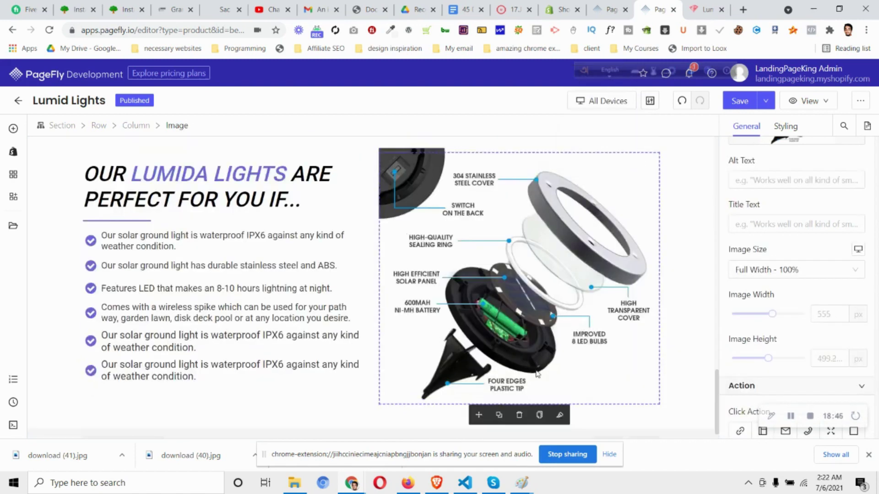
Compare the reference page's Add to Cart and secure checkout block with the Lumid Lights page's hero button and bottom section
{"action": "key", "text": "ctrl+Tab"}
{"action": "scroll", "coordinate": [619, 242], "scroll_direction": "down", "scroll_amount": 3}
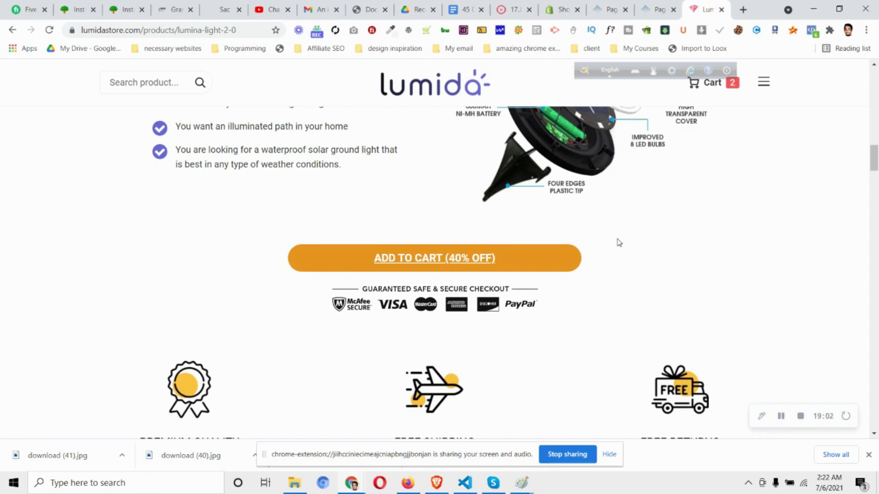
{"action": "key", "text": "ctrl+shift+Tab"}
{"action": "scroll", "coordinate": [186, 249], "scroll_direction": "up", "scroll_amount": 10}
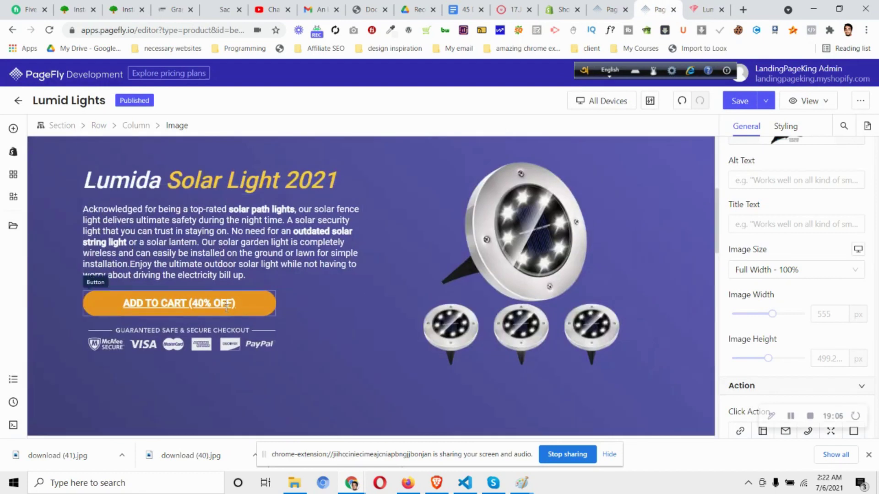
{"action": "scroll", "coordinate": [227, 307], "scroll_direction": "down", "scroll_amount": 10}
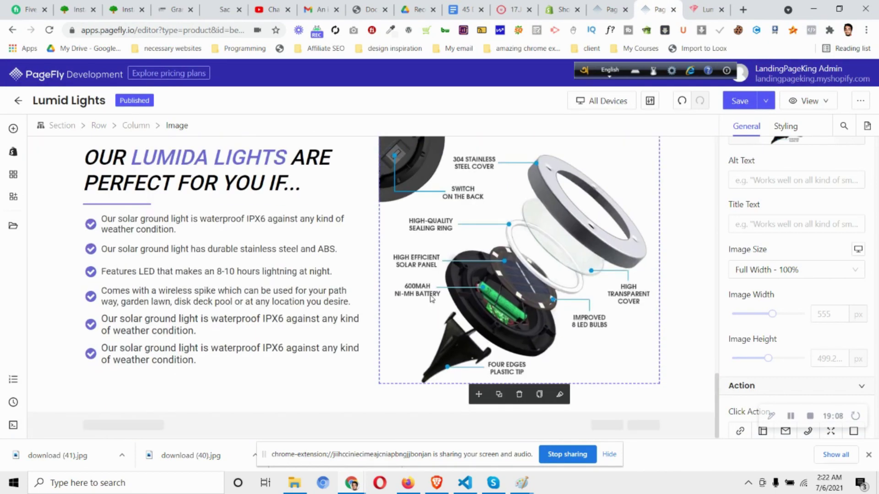
{"action": "key", "text": "ctrl+Tab"}
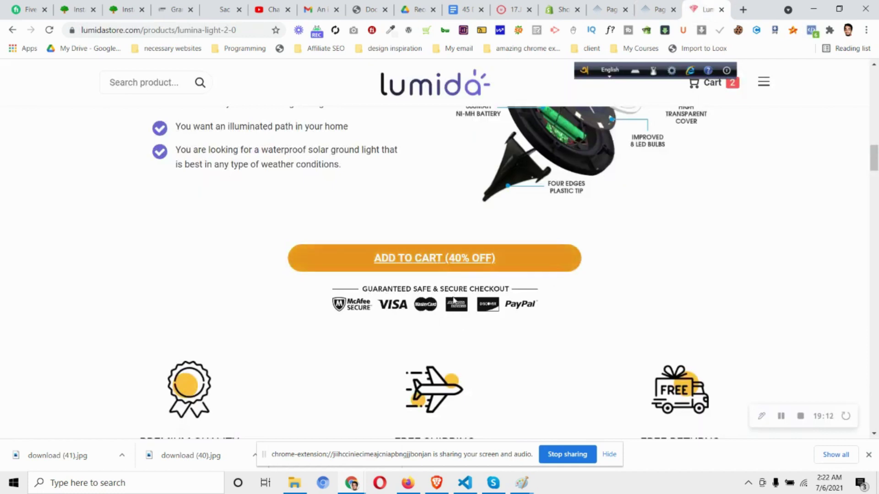
{"action": "left_click", "coordinate": [659, 11]}
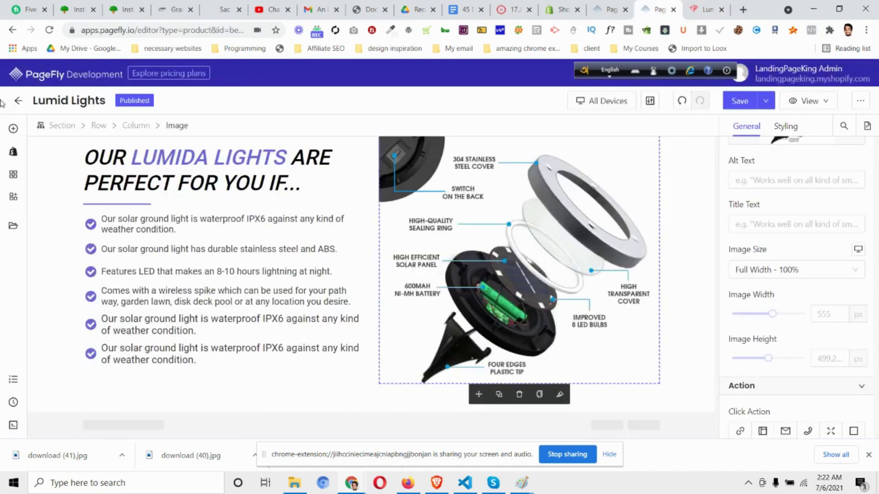
Add a single-column layout section below the "perfect for you if..." section
{"action": "left_click", "coordinate": [13, 129]}
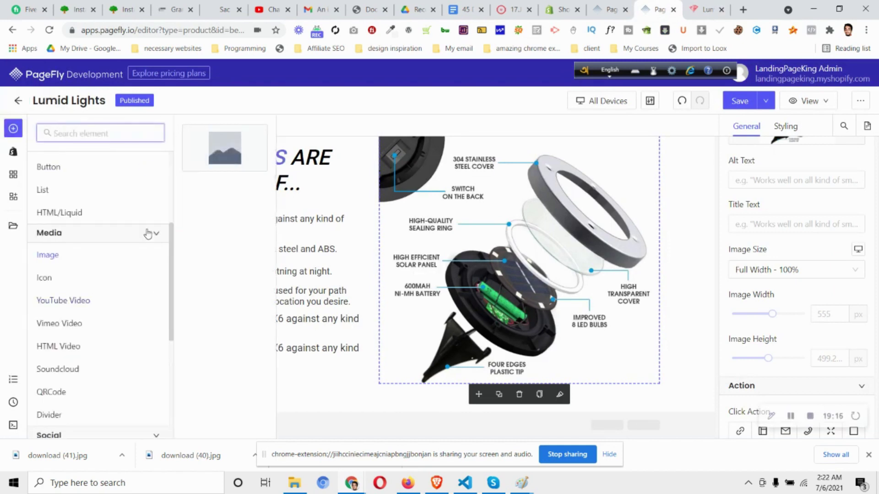
{"action": "scroll", "coordinate": [125, 195], "scroll_direction": "up", "scroll_amount": 5}
{"action": "mouse_move", "coordinate": [101, 187]}
{"action": "left_click_drag", "start_coordinate": [183, 162], "coordinate": [365, 406]}
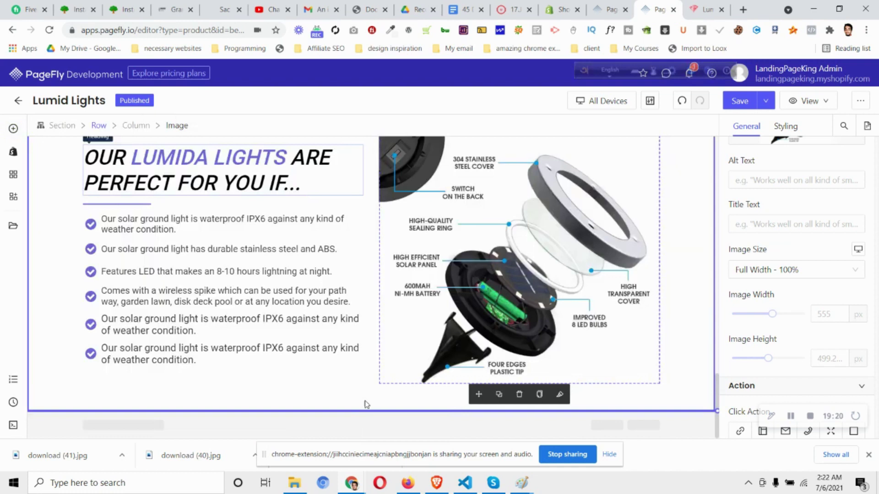
{"action": "scroll", "coordinate": [360, 327], "scroll_direction": "down", "scroll_amount": 1}
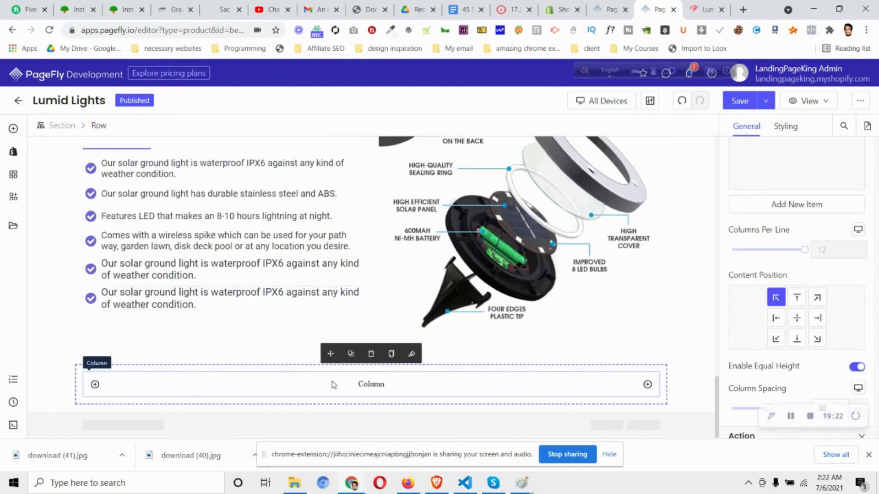
Place a Button element in the new column below the "perfect for you if..." section
{"action": "left_click", "coordinate": [13, 128]}
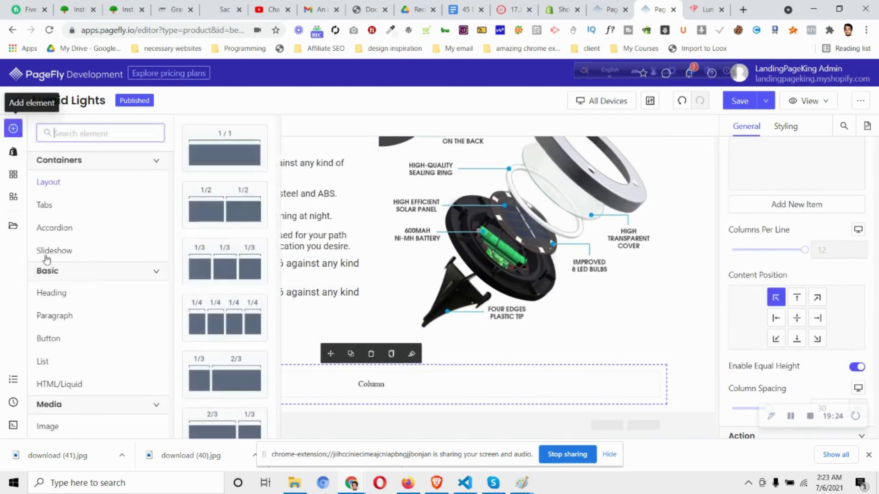
{"action": "mouse_move", "coordinate": [85, 338]}
{"action": "left_click_drag", "start_coordinate": [252, 320], "coordinate": [417, 382]}
Copy the styles of the hero's "ADD TO CART (40% OFF)" button and apply them to the new button
{"action": "scroll", "coordinate": [231, 298], "scroll_direction": "up", "scroll_amount": 10}
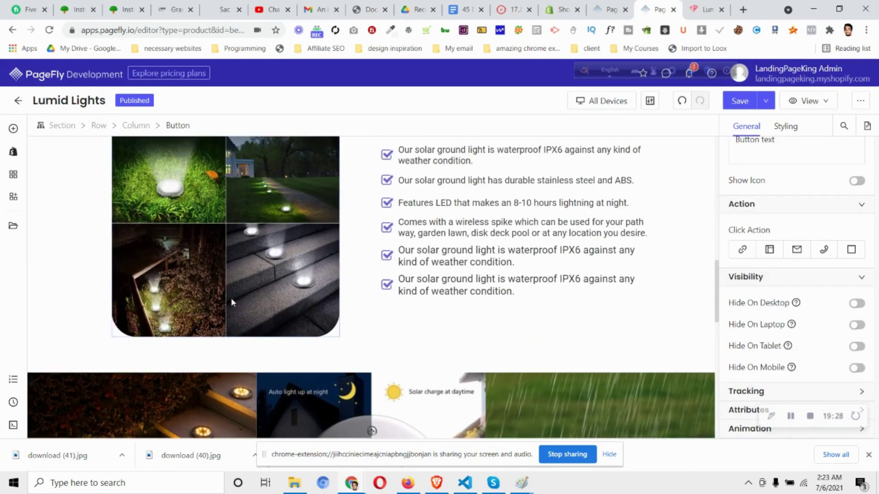
{"action": "left_click", "coordinate": [229, 254]}
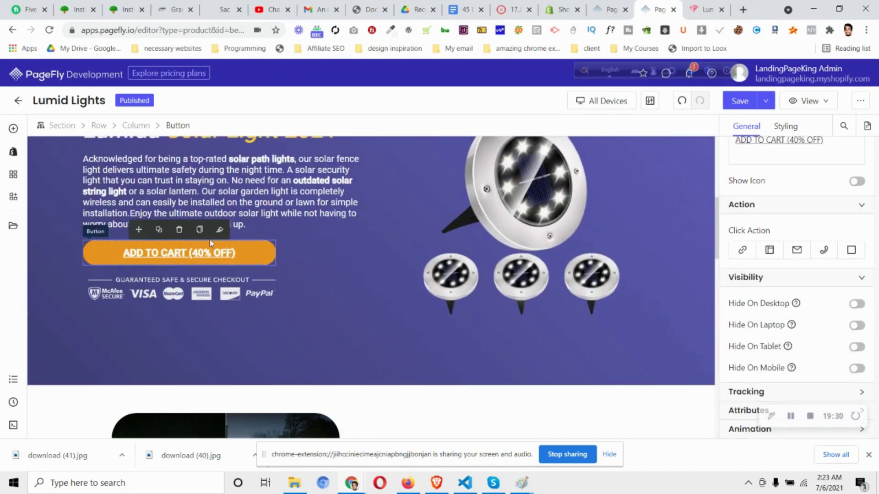
{"action": "left_click", "coordinate": [201, 235]}
{"action": "scroll", "coordinate": [227, 325], "scroll_direction": "down", "scroll_amount": 5}
{"action": "scroll", "coordinate": [229, 346], "scroll_direction": "down", "scroll_amount": 5}
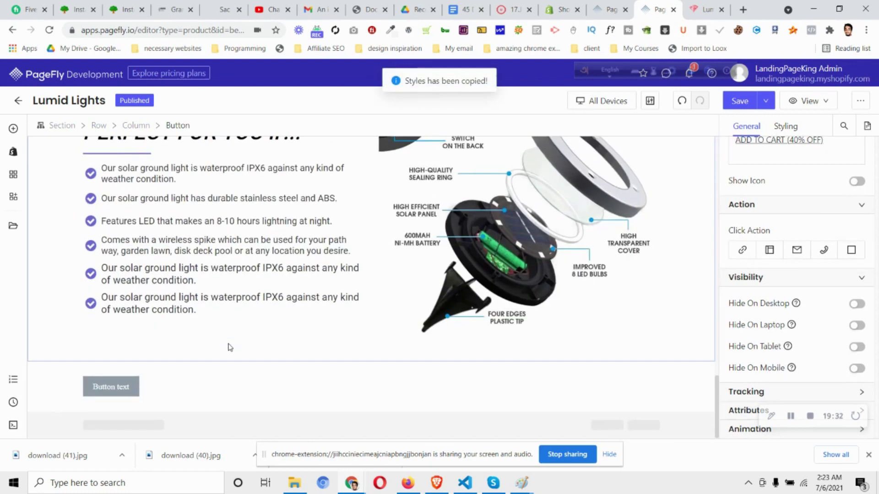
{"action": "left_click", "coordinate": [114, 387]}
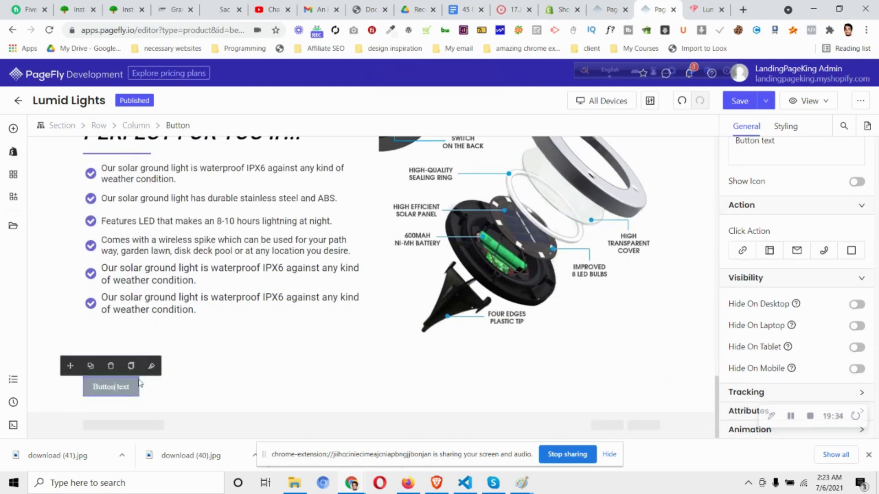
{"action": "left_click", "coordinate": [155, 365]}
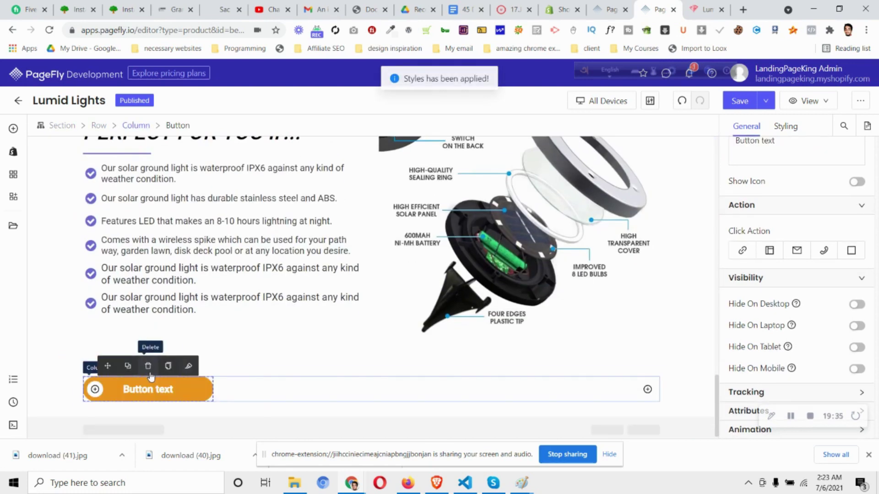
Set the text alignment of the new button's column to center
{"action": "left_click", "coordinate": [405, 395]}
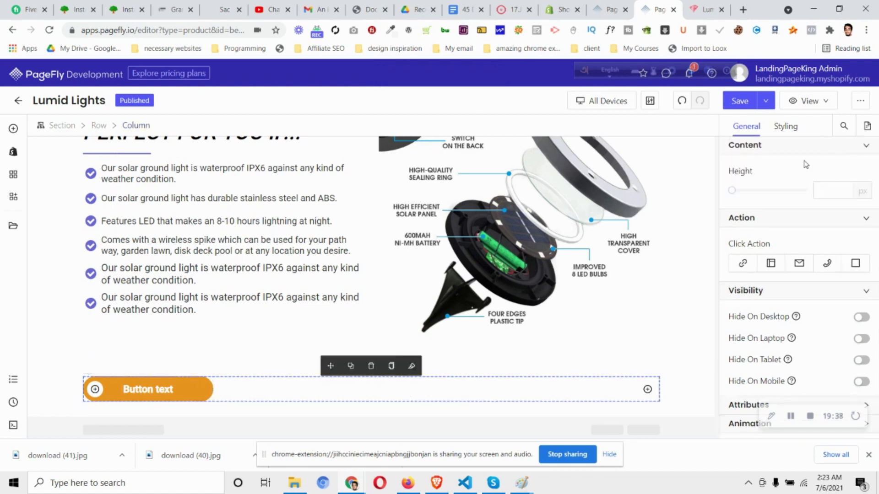
{"action": "left_click", "coordinate": [797, 133]}
{"action": "scroll", "coordinate": [815, 304], "scroll_direction": "down", "scroll_amount": 1}
{"action": "left_click", "coordinate": [790, 262]}
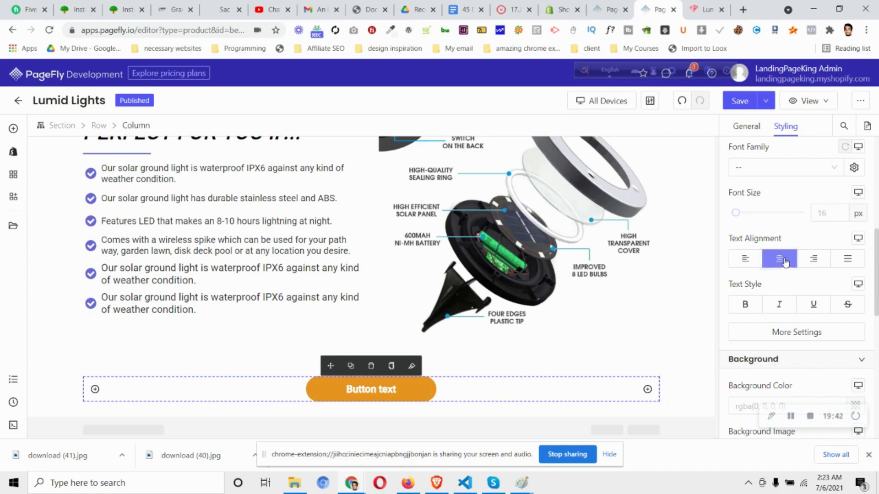
Duplicate the hero's secure checkout badges image and try to move the copy down the page toward the new button
{"action": "scroll", "coordinate": [212, 296], "scroll_direction": "up", "scroll_amount": 15}
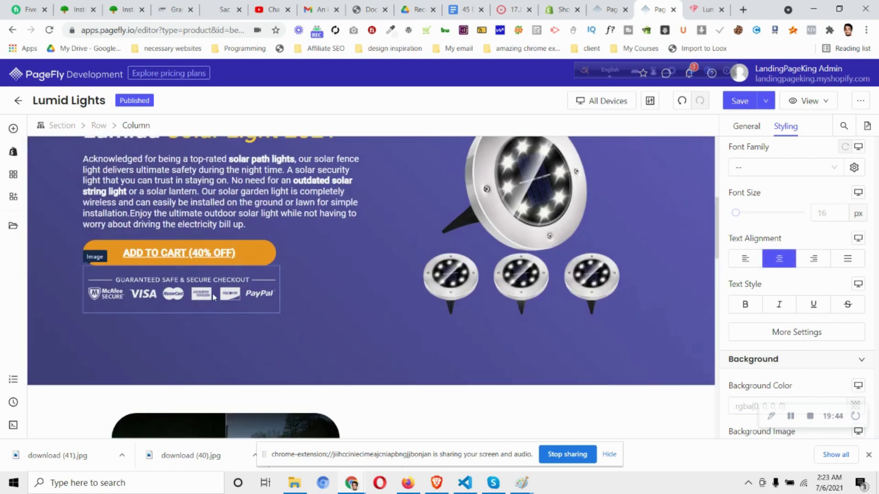
{"action": "left_click", "coordinate": [213, 296]}
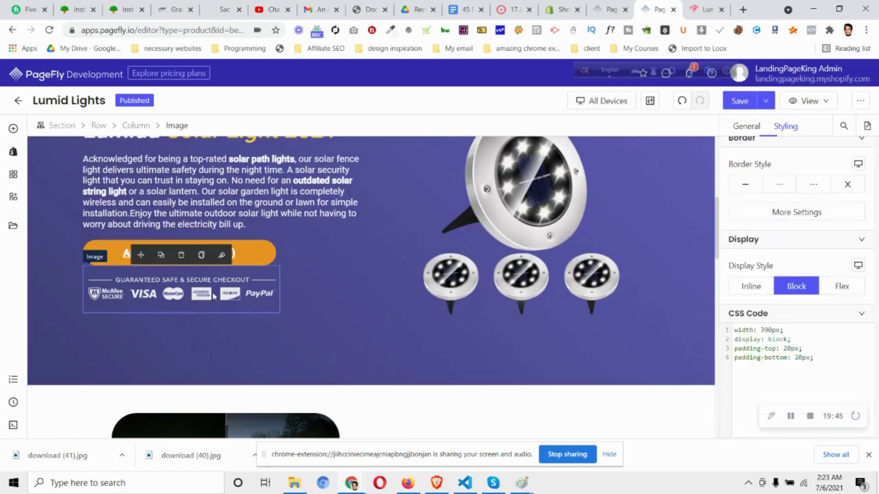
{"action": "left_click", "coordinate": [161, 255]}
{"action": "scroll", "coordinate": [173, 258], "scroll_direction": "down", "scroll_amount": 4}
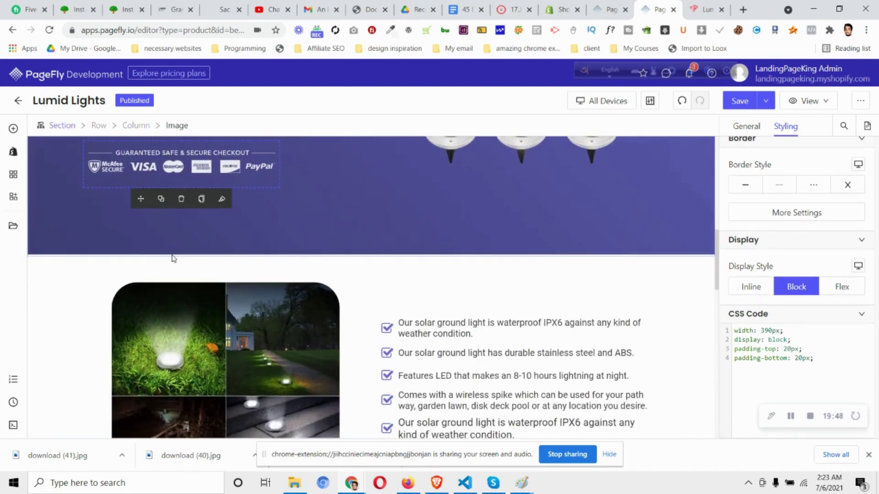
{"action": "scroll", "coordinate": [170, 241], "scroll_direction": "down", "scroll_amount": 1}
{"action": "left_click_drag", "start_coordinate": [220, 379], "coordinate": [473, 412]}
{"action": "scroll", "coordinate": [476, 389], "scroll_direction": "down", "scroll_amount": 4}
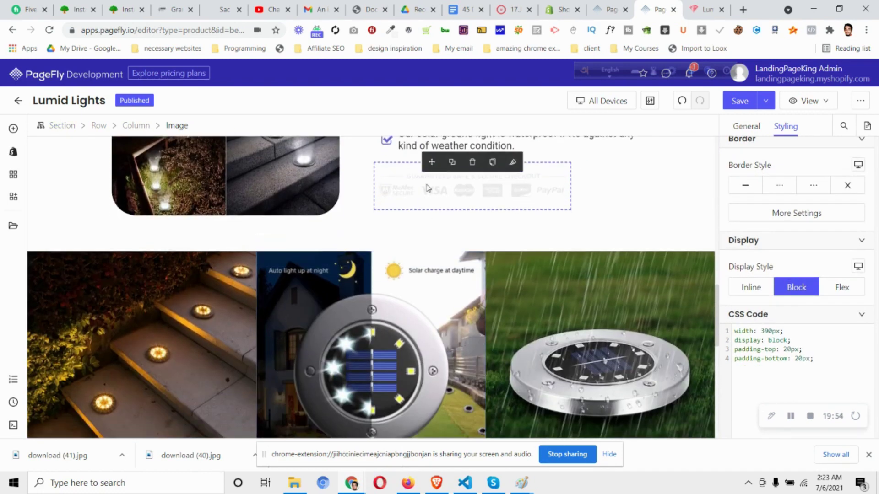
{"action": "scroll", "coordinate": [434, 219], "scroll_direction": "down", "scroll_amount": 2}
{"action": "scroll", "coordinate": [447, 211], "scroll_direction": "up", "scroll_amount": 1}
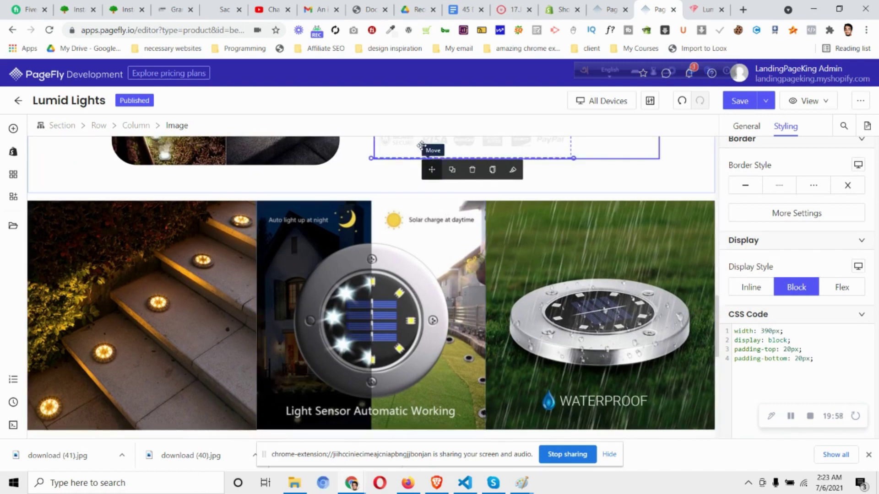
Undo the moves and the duplication of the secure checkout badges image
{"action": "key", "text": "ctrl+z"}
{"action": "scroll", "coordinate": [494, 243], "scroll_direction": "up", "scroll_amount": 2}
{"action": "scroll", "coordinate": [499, 261], "scroll_direction": "up", "scroll_amount": 6}
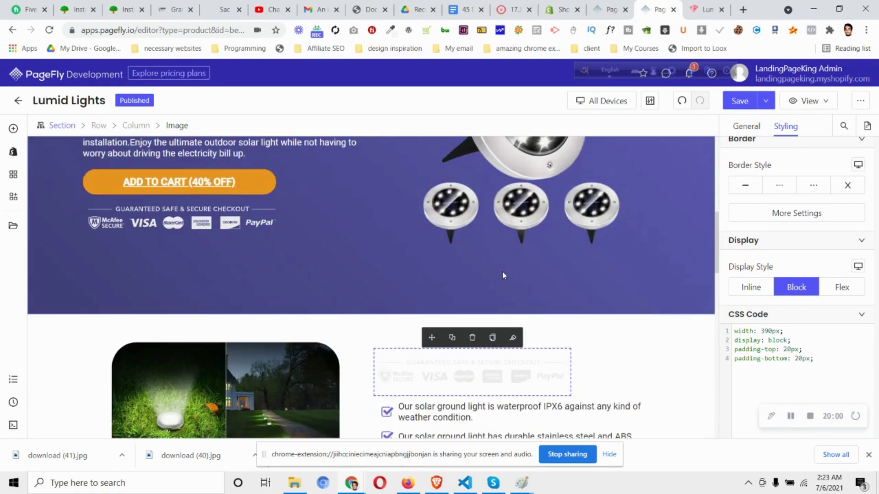
{"action": "scroll", "coordinate": [503, 305], "scroll_direction": "down", "scroll_amount": 11}
{"action": "scroll", "coordinate": [504, 311], "scroll_direction": "down", "scroll_amount": 8}
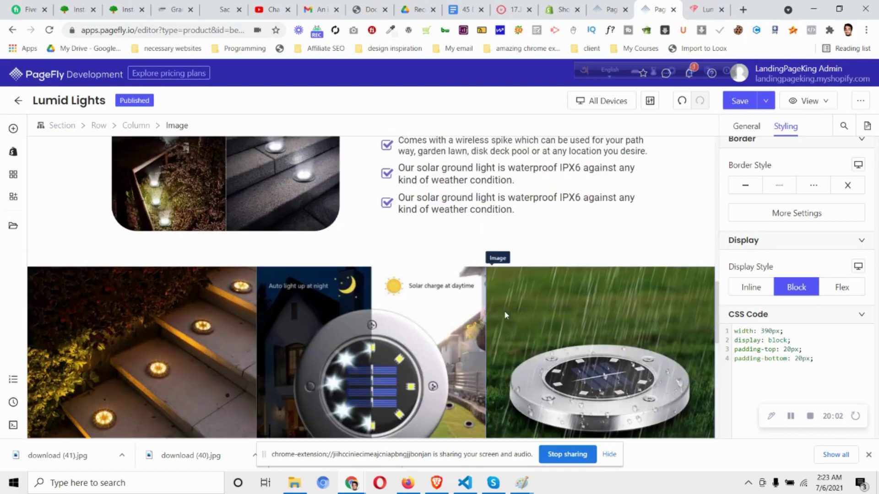
{"action": "key", "text": "ctrl+shift+z"}
{"action": "scroll", "coordinate": [499, 330], "scroll_direction": "up", "scroll_amount": 8}
{"action": "left_click", "coordinate": [472, 303]}
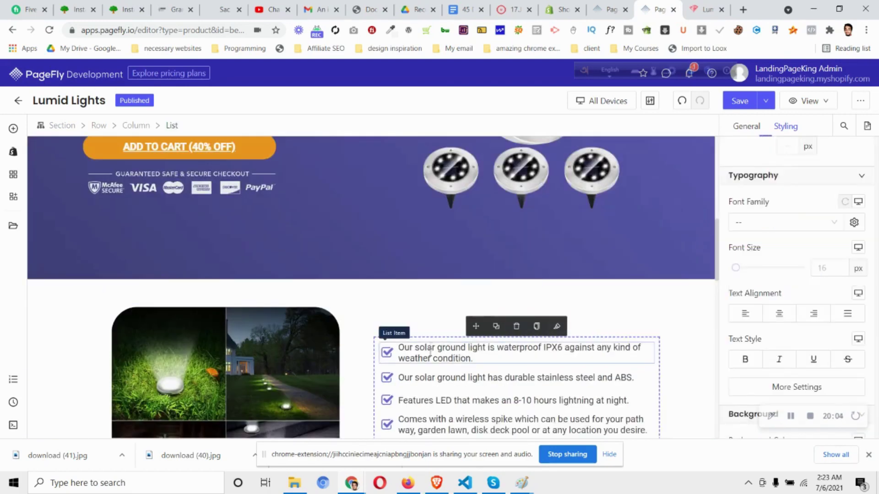
Add an Image element next to the new orange button and set its display style to Block
{"action": "scroll", "coordinate": [230, 349], "scroll_direction": "down", "scroll_amount": 10}
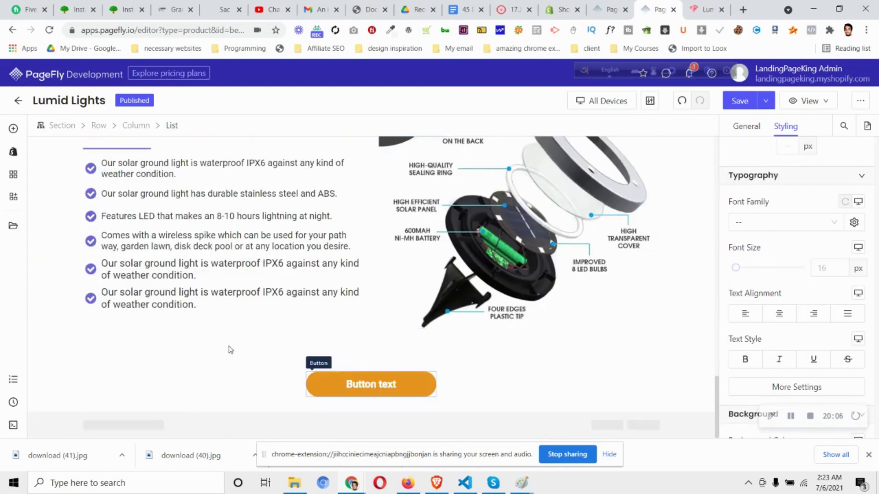
{"action": "left_click", "coordinate": [13, 128]}
{"action": "left_click_drag", "start_coordinate": [224, 148], "coordinate": [453, 394]}
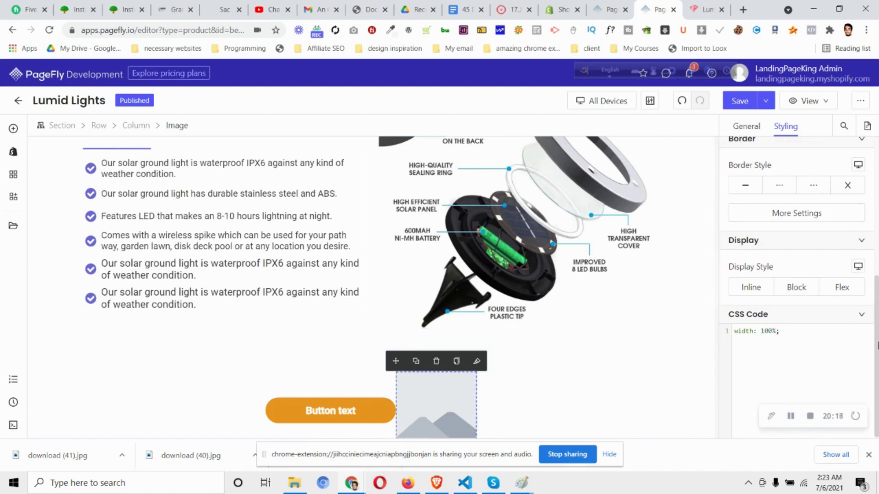
{"action": "left_click", "coordinate": [799, 288]}
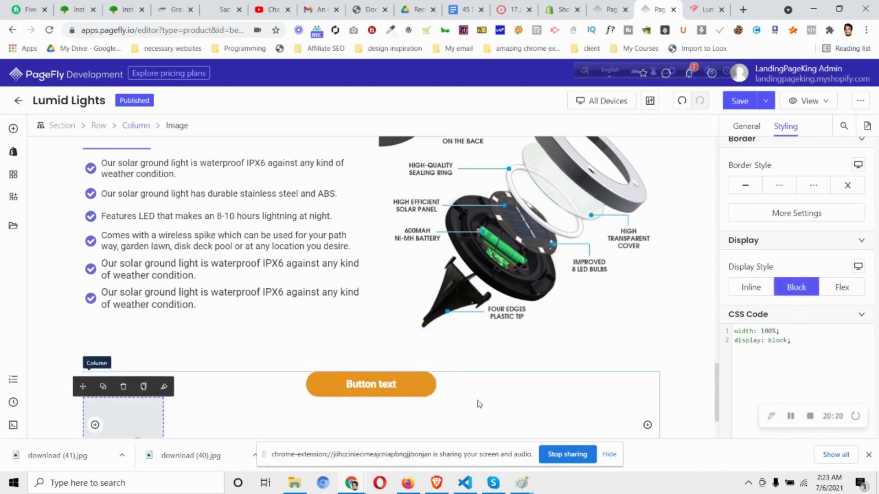
Reapply center text alignment to the button's column and try the Flex display style on it
{"action": "left_click", "coordinate": [577, 415]}
{"action": "left_click", "coordinate": [789, 315]}
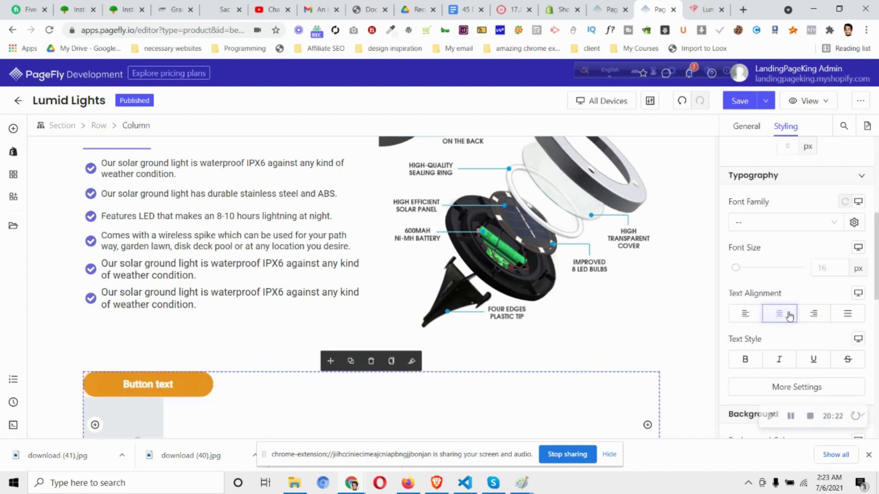
{"action": "left_click", "coordinate": [789, 315]}
{"action": "scroll", "coordinate": [524, 410], "scroll_direction": "down", "scroll_amount": 2}
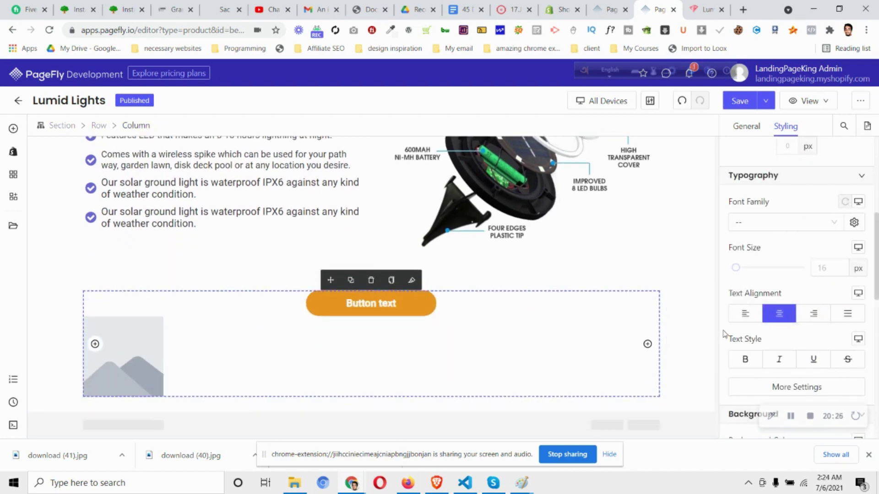
{"action": "scroll", "coordinate": [867, 269], "scroll_direction": "down", "scroll_amount": 5}
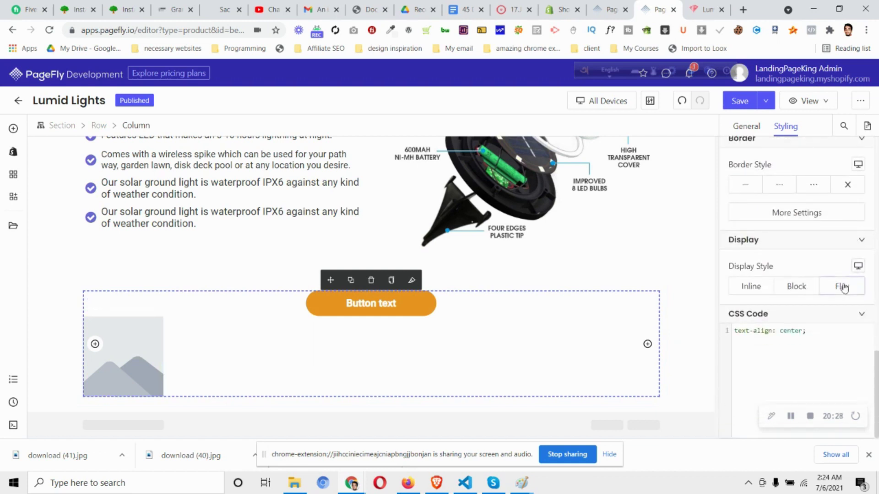
{"action": "left_click", "coordinate": [844, 287]}
{"action": "scroll", "coordinate": [849, 293], "scroll_direction": "up", "scroll_amount": 5}
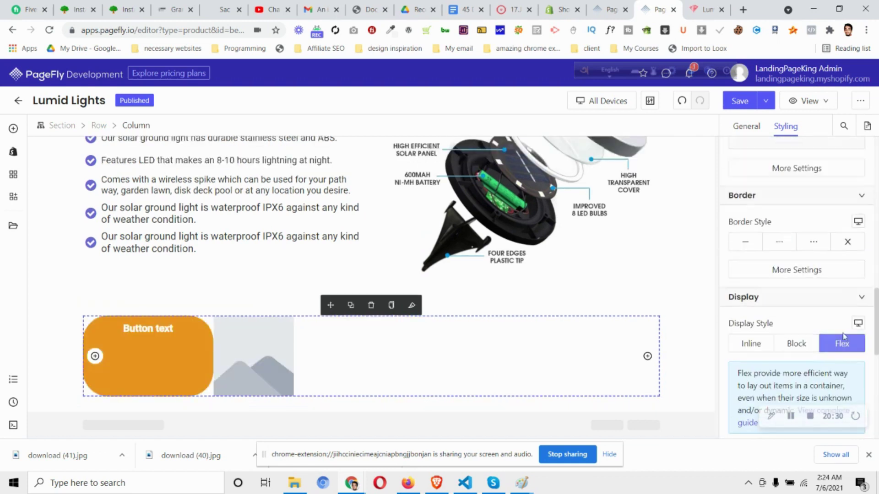
{"action": "left_click", "coordinate": [844, 337]}
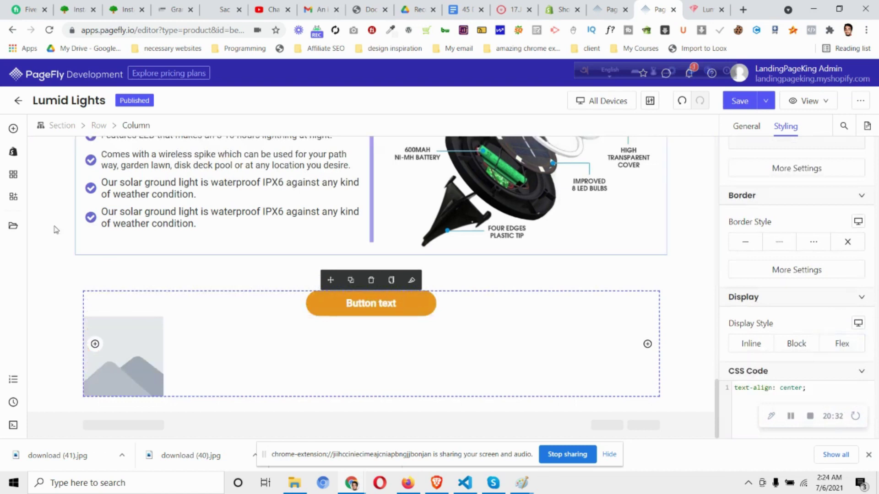
Insert a Block container between the orange button and the placeholder image in the column
{"action": "left_click", "coordinate": [13, 129]}
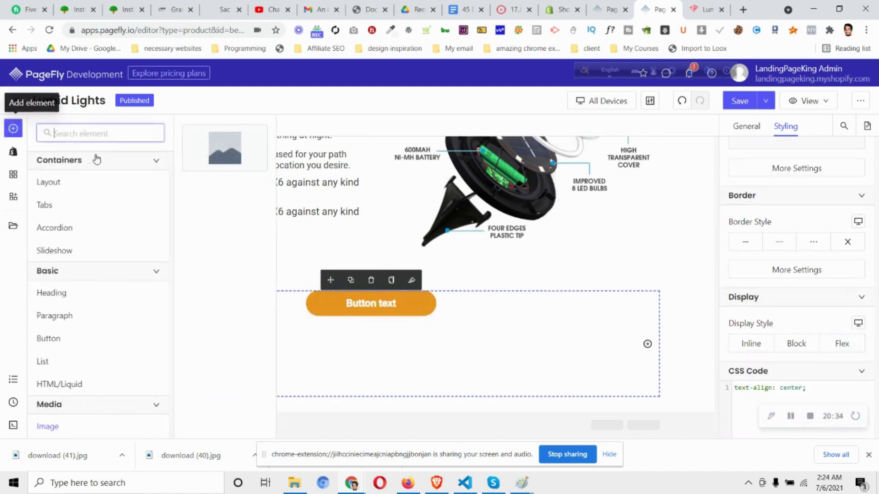
{"action": "mouse_move", "coordinate": [155, 182]}
{"action": "scroll", "coordinate": [233, 358], "scroll_direction": "down", "scroll_amount": 1}
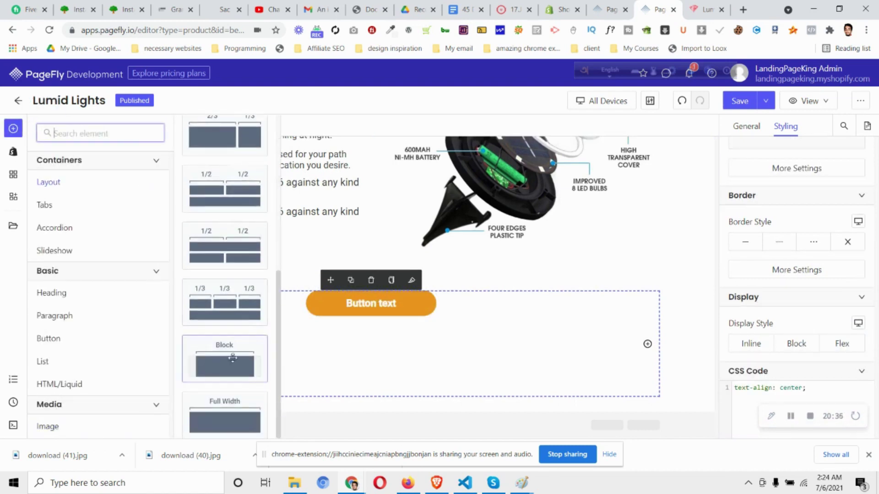
{"action": "left_click_drag", "start_coordinate": [239, 367], "coordinate": [372, 322]}
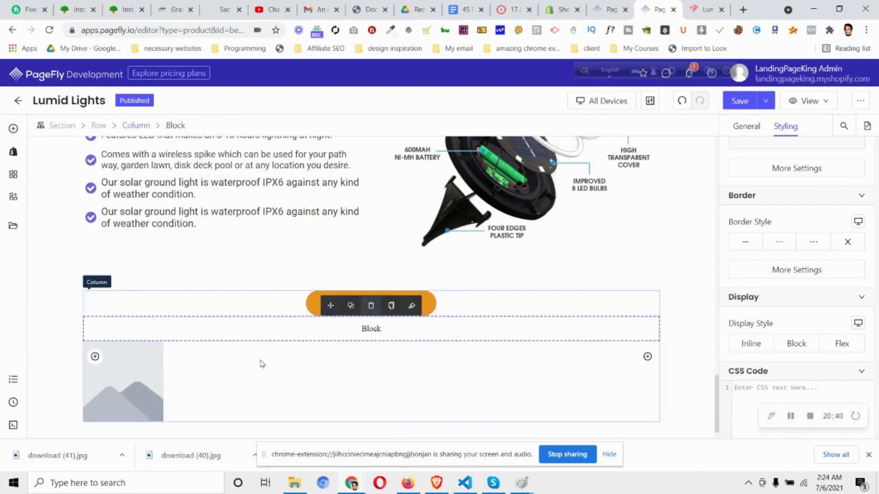
Move the placeholder image into the Block container and set the block's text alignment to center
{"action": "left_click", "coordinate": [142, 372]}
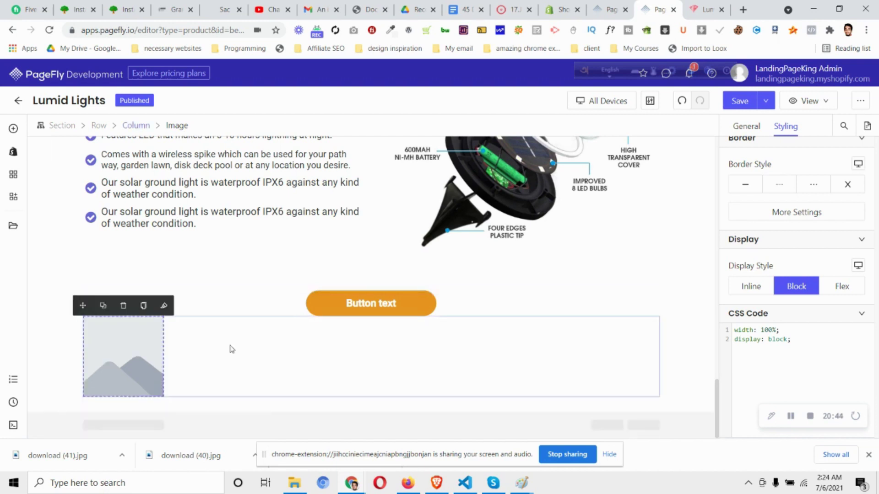
{"action": "left_click", "coordinate": [232, 349]}
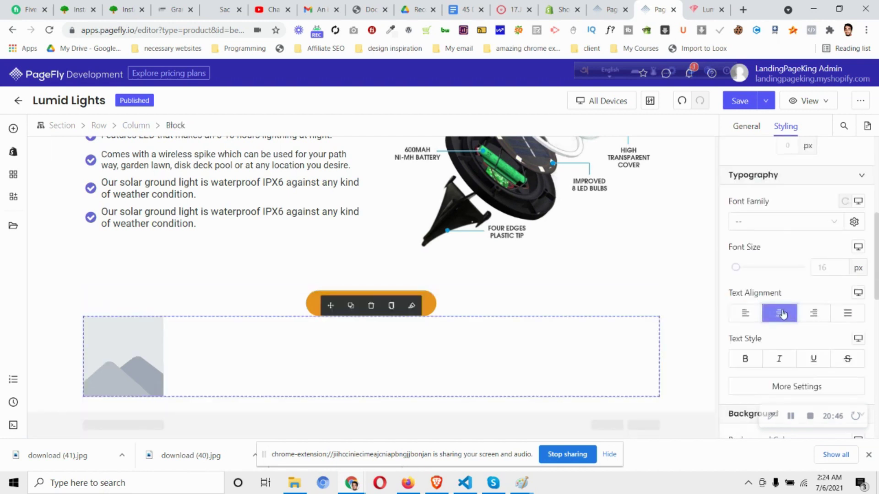
Set the placeholder image's source to download (33) from the image library
{"action": "left_click", "coordinate": [118, 339]}
{"action": "left_click", "coordinate": [746, 125]}
{"action": "left_click", "coordinate": [797, 218]}
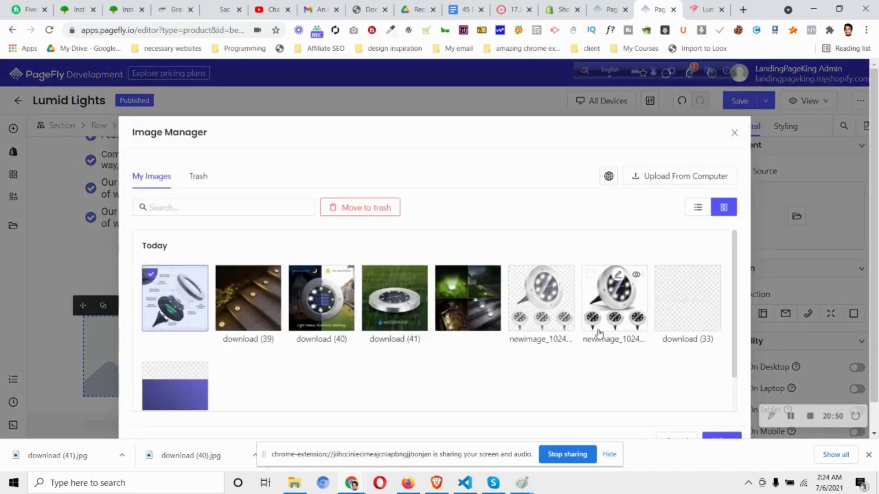
{"action": "left_click", "coordinate": [692, 314]}
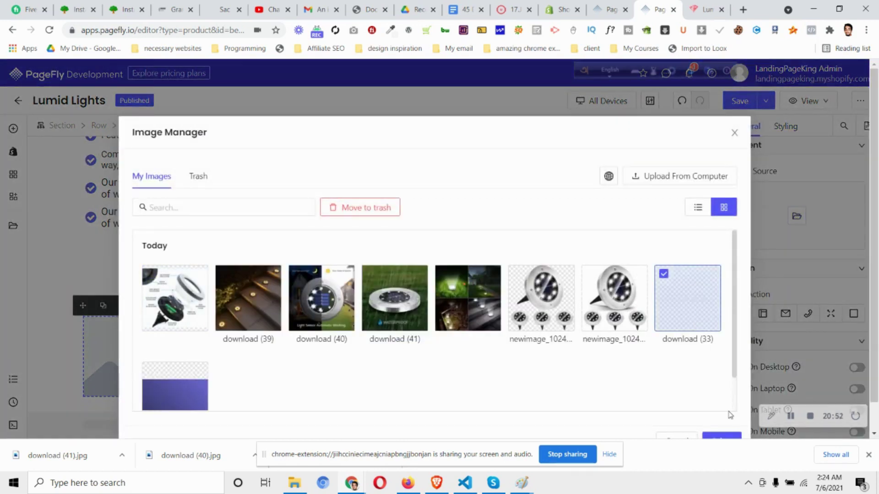
{"action": "left_click", "coordinate": [722, 437]}
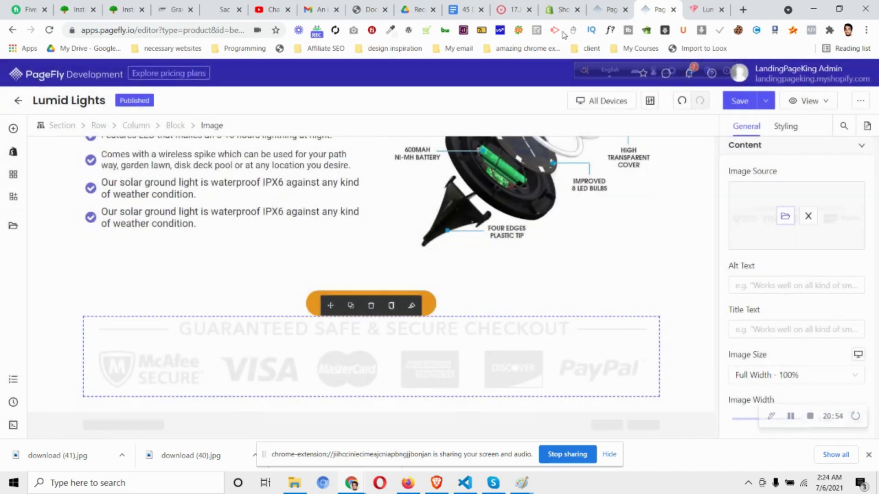
Switch to the Lumida store page and save its dark secure checkout badges image as download (34).png
{"action": "left_click", "coordinate": [707, 9]}
{"action": "right_click", "coordinate": [384, 305]}
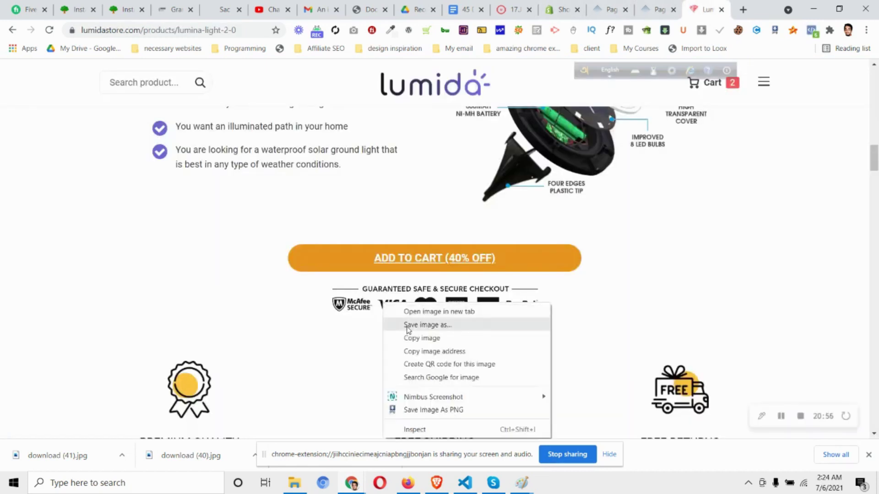
{"action": "left_click", "coordinate": [409, 326]}
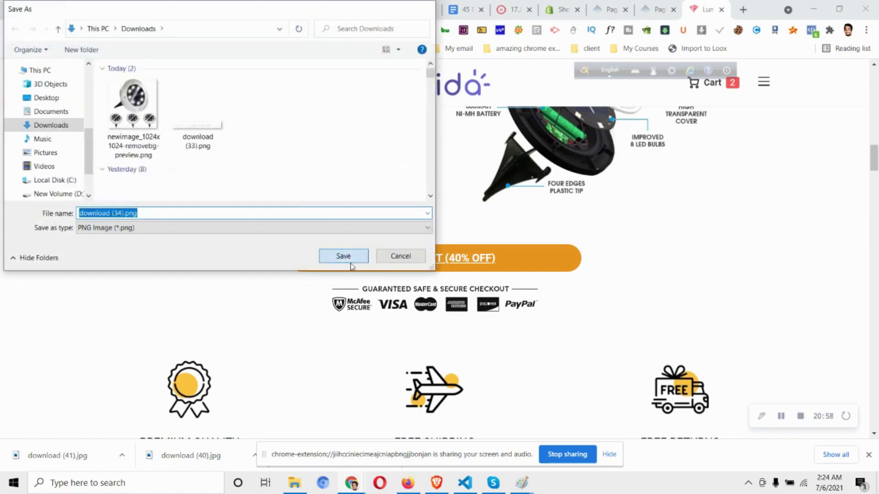
{"action": "left_click", "coordinate": [343, 256]}
{"action": "scroll", "coordinate": [353, 260], "scroll_direction": "down", "scroll_amount": 10}
{"action": "scroll", "coordinate": [353, 260], "scroll_direction": "up", "scroll_amount": 20}
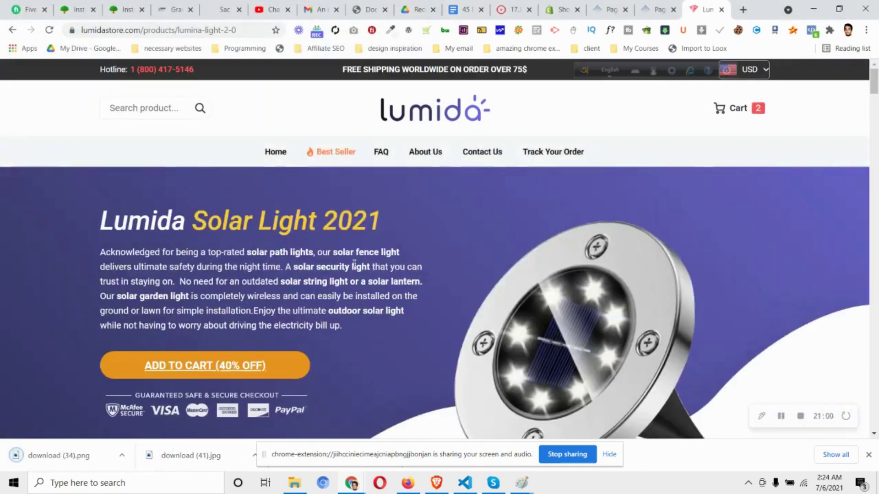
{"action": "scroll", "coordinate": [354, 265], "scroll_direction": "down", "scroll_amount": 10}
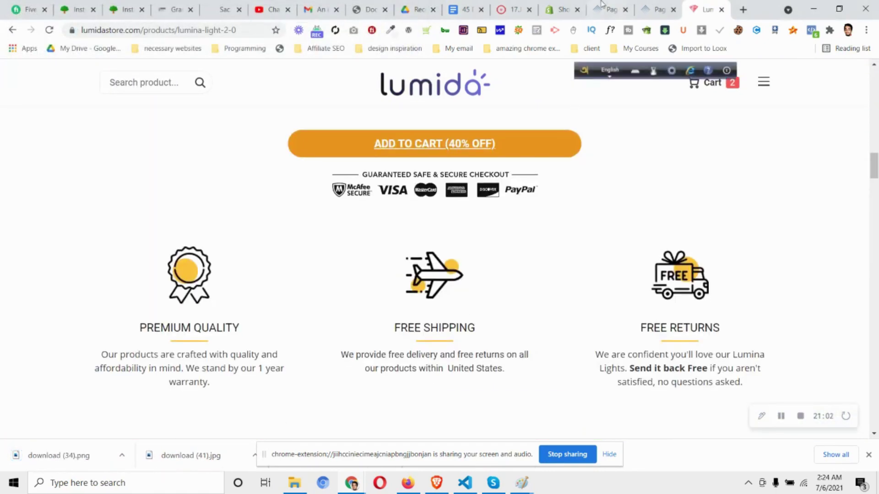
Back in the PageFly editor, upload download (34).png and set it as the source of the badges image
{"action": "left_click", "coordinate": [601, 6]}
{"action": "left_click", "coordinate": [785, 216]}
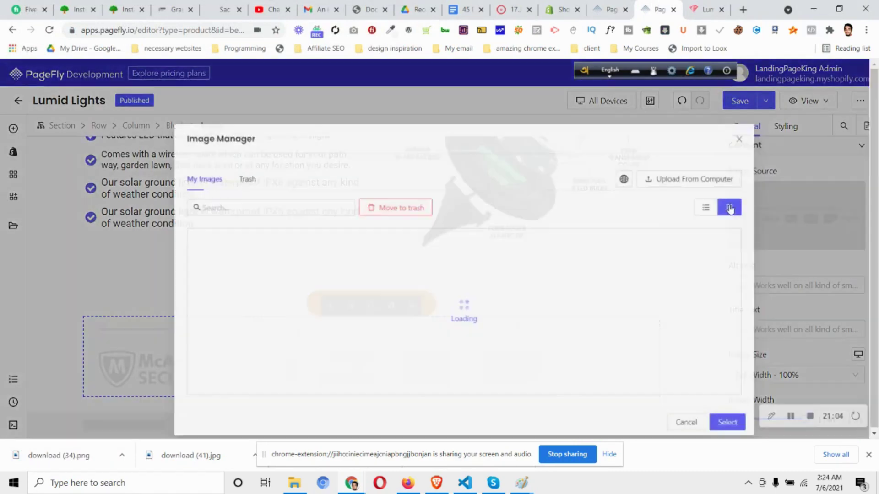
{"action": "left_click", "coordinate": [686, 176]}
{"action": "left_click", "coordinate": [133, 110]}
{"action": "left_click", "coordinate": [343, 255]}
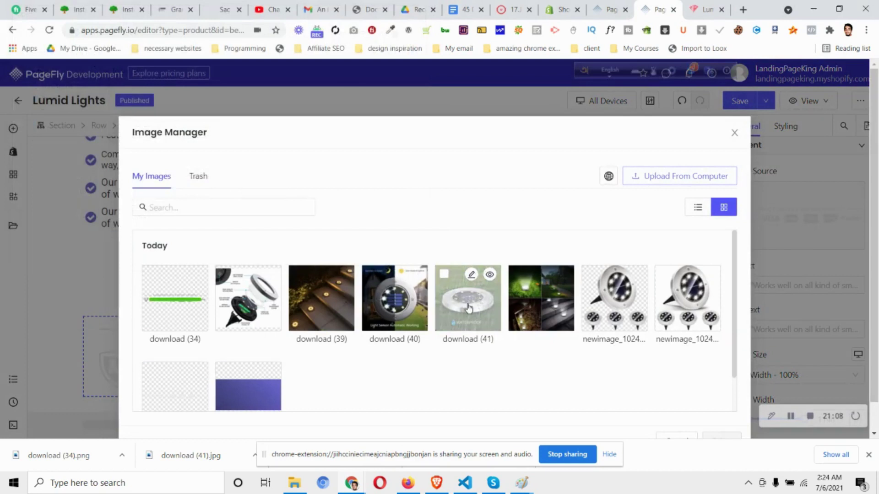
{"action": "left_click", "coordinate": [175, 298]}
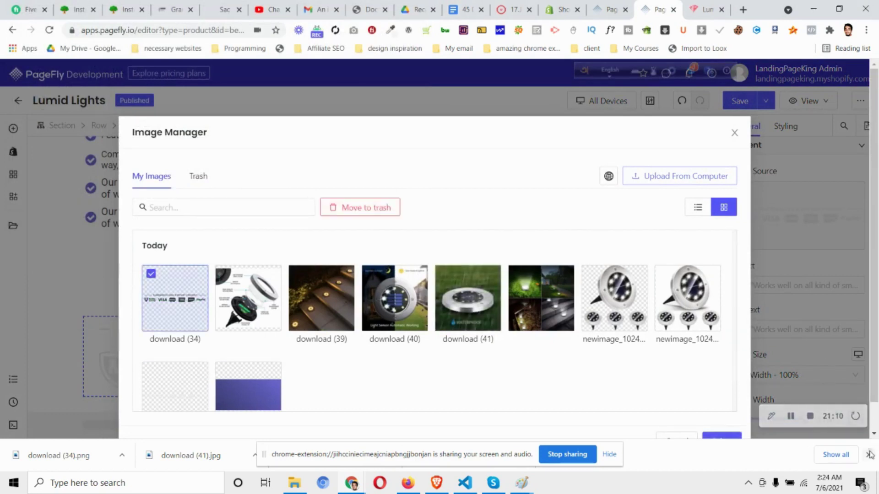
{"action": "left_click", "coordinate": [728, 442]}
Switch the badges image to its original size and set its width to 300 px
{"action": "scroll", "coordinate": [559, 314], "scroll_direction": "down", "scroll_amount": 2}
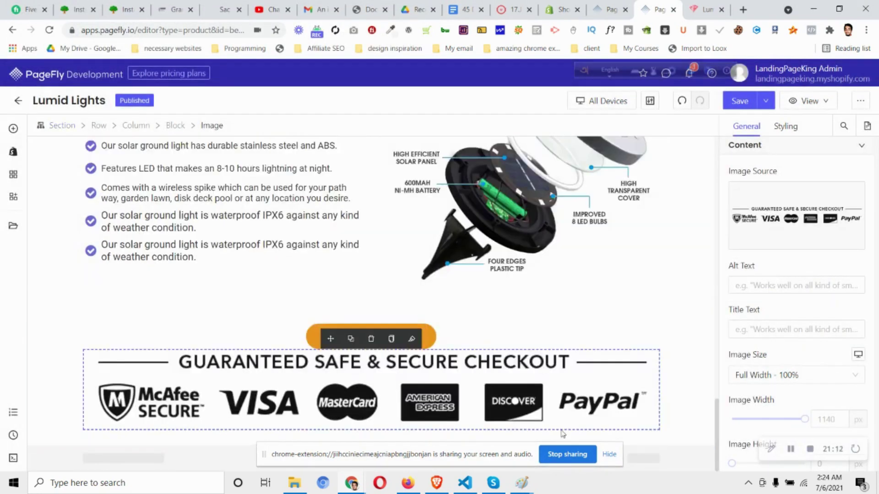
{"action": "left_click", "coordinate": [790, 382]}
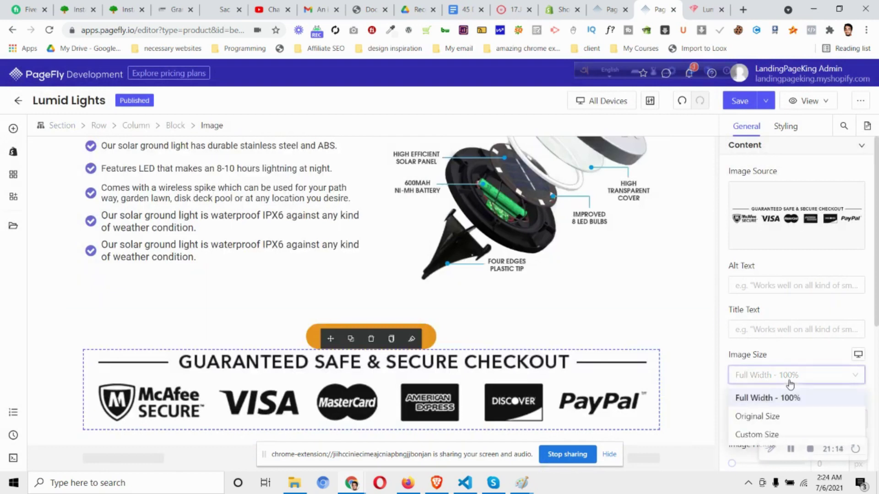
{"action": "left_click", "coordinate": [793, 419]}
{"action": "scroll", "coordinate": [832, 381], "scroll_direction": "down", "scroll_amount": 3}
{"action": "left_click", "coordinate": [835, 244]}
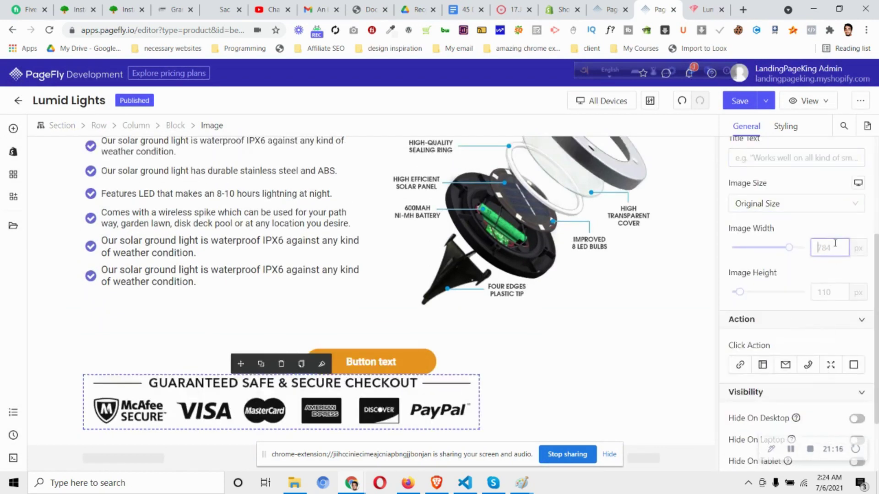
{"action": "type", "text": "300"}
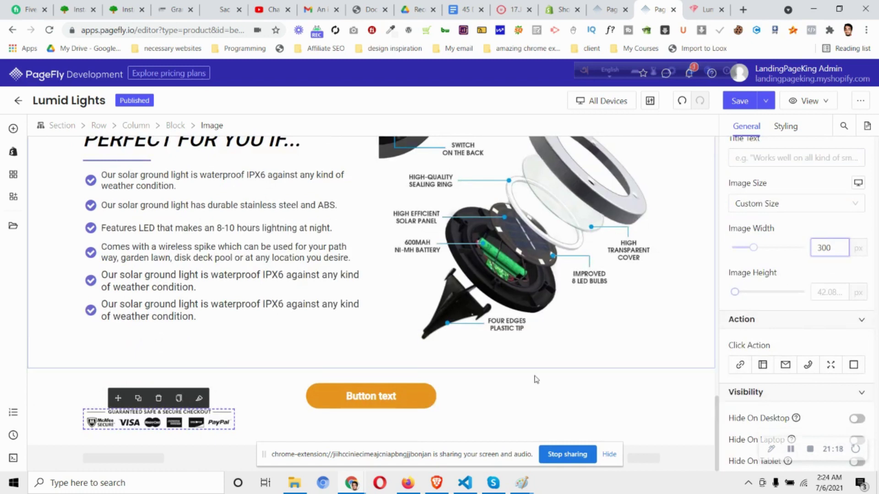
Try justified text alignment on the button's column and restore center alignment
{"action": "left_click", "coordinate": [486, 392]}
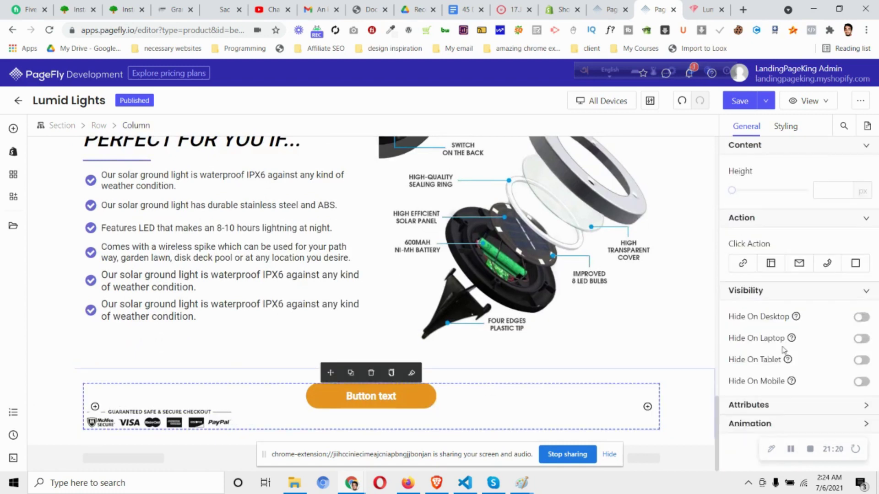
{"action": "left_click", "coordinate": [785, 126]}
{"action": "scroll", "coordinate": [817, 232], "scroll_direction": "down", "scroll_amount": 3}
{"action": "left_click", "coordinate": [848, 143]}
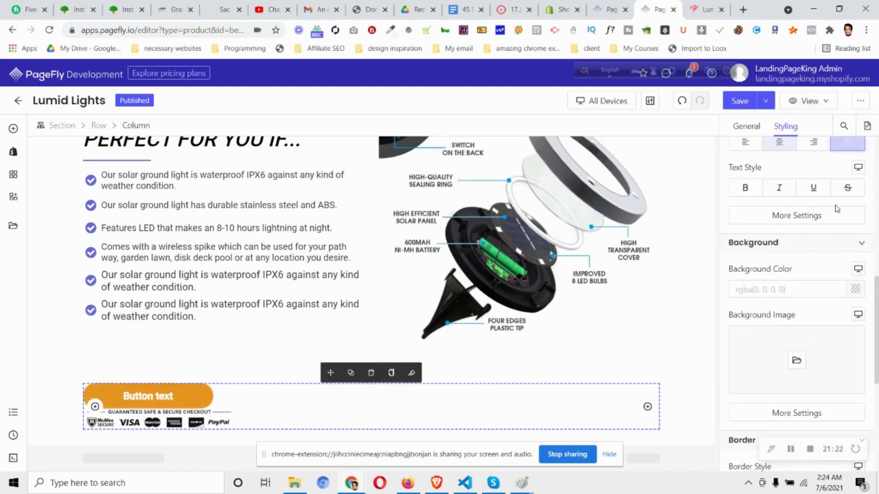
{"action": "scroll", "coordinate": [820, 225], "scroll_direction": "up", "scroll_amount": 3}
{"action": "left_click", "coordinate": [780, 257]}
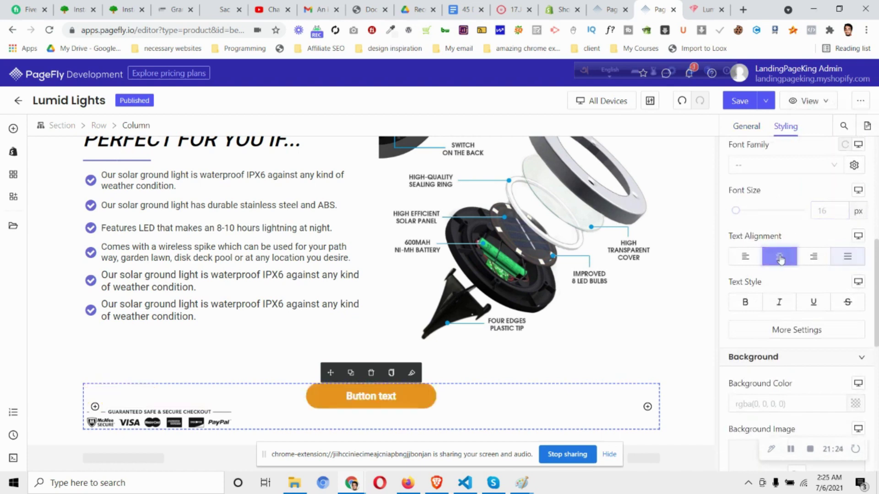
Set the display style of the Block holding the badges image to Flex with Justify Content at Center
{"action": "left_click", "coordinate": [520, 419]}
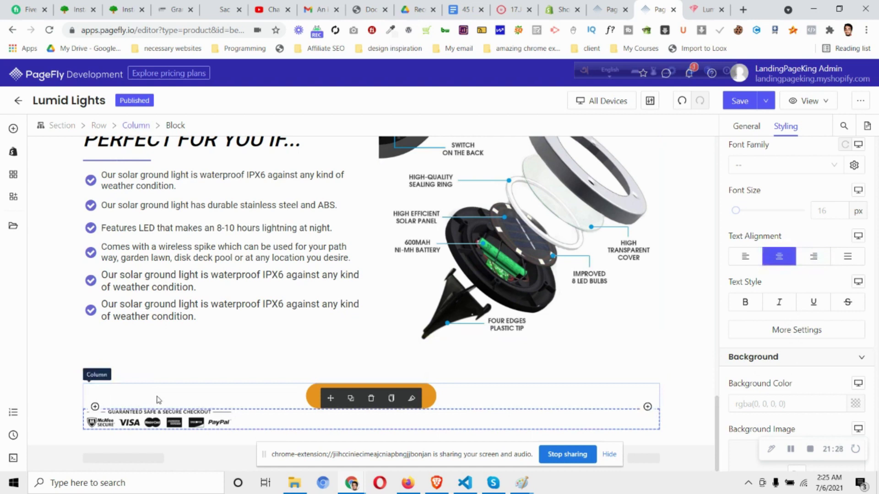
{"action": "left_click", "coordinate": [157, 400]}
{"action": "left_click", "coordinate": [99, 125]}
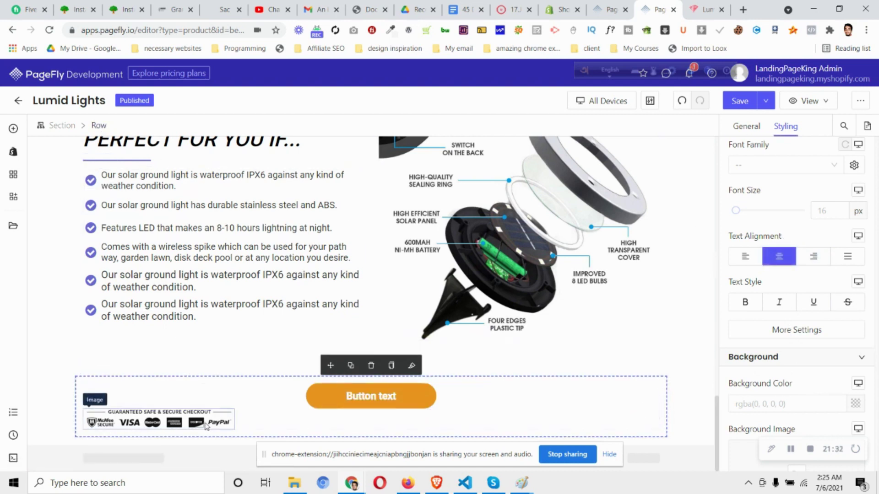
{"action": "left_click", "coordinate": [239, 428]}
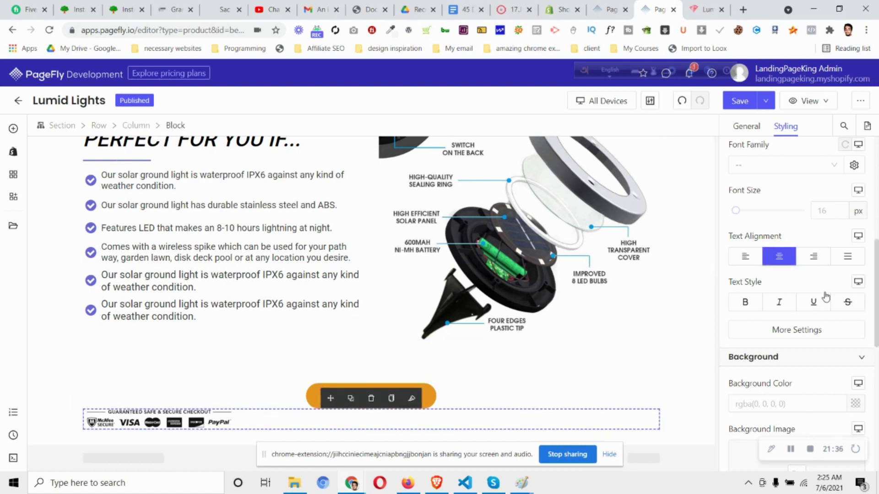
{"action": "scroll", "coordinate": [820, 418], "scroll_direction": "down", "scroll_amount": 5}
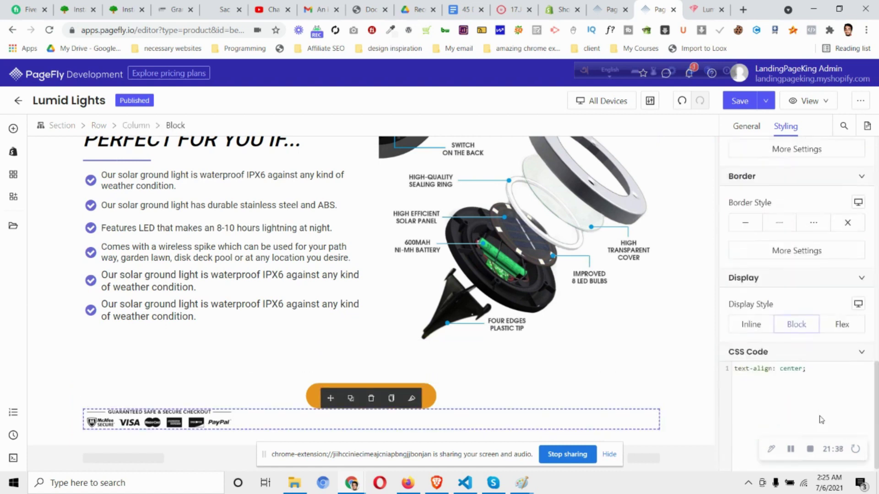
{"action": "left_click", "coordinate": [844, 320]}
{"action": "scroll", "coordinate": [802, 346], "scroll_direction": "down", "scroll_amount": 4}
{"action": "scroll", "coordinate": [801, 345], "scroll_direction": "down", "scroll_amount": 2}
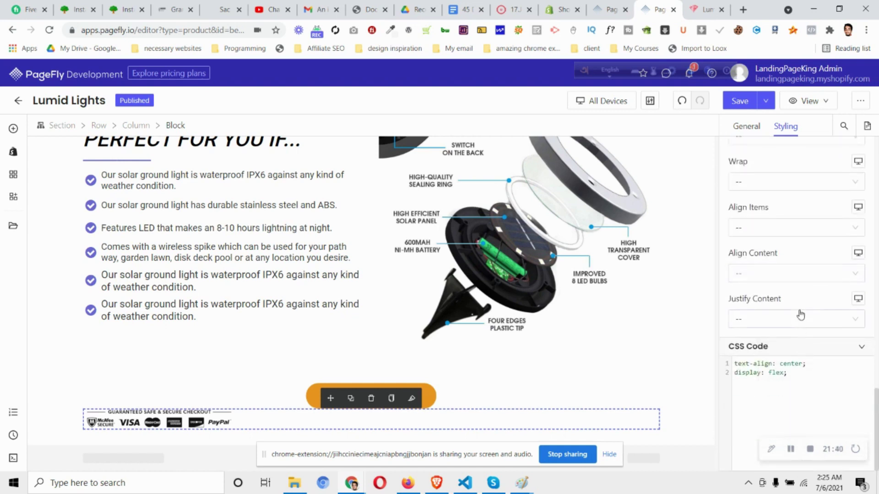
{"action": "left_click", "coordinate": [799, 318]}
{"action": "left_click", "coordinate": [790, 360]}
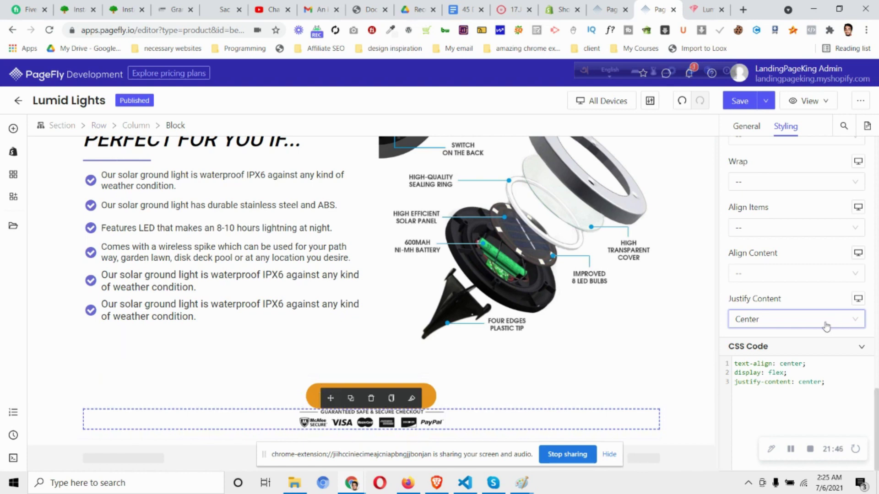
Set the top and bottom margins of the badges block to 15 px each
{"action": "scroll", "coordinate": [824, 328], "scroll_direction": "up", "scroll_amount": 5}
{"action": "scroll", "coordinate": [854, 275], "scroll_direction": "down", "scroll_amount": 5}
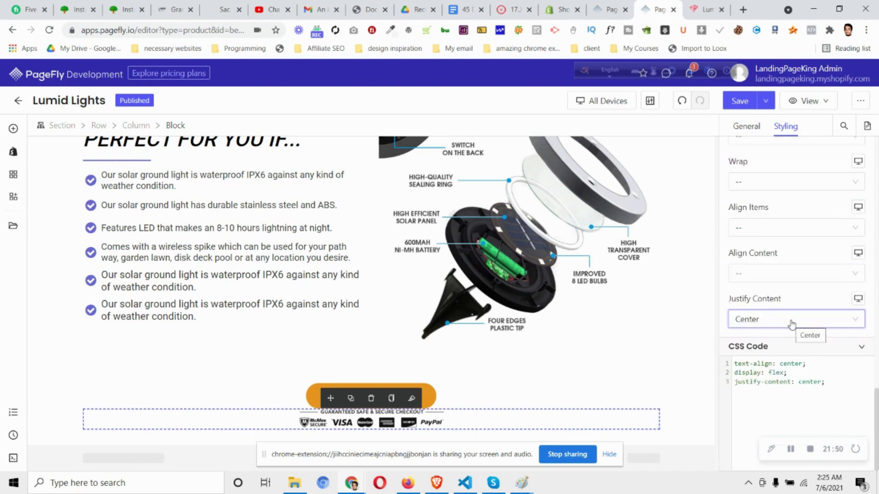
{"action": "scroll", "coordinate": [806, 315], "scroll_direction": "up", "scroll_amount": 2}
{"action": "scroll", "coordinate": [809, 301], "scroll_direction": "up", "scroll_amount": 15}
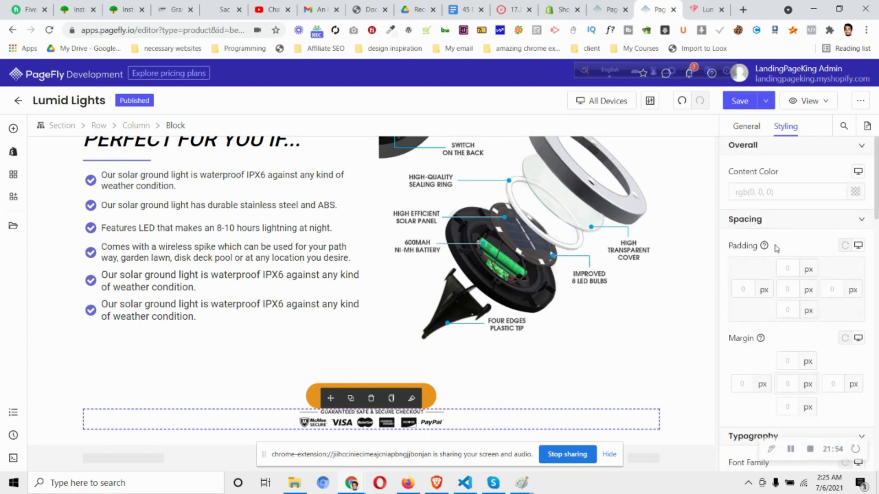
{"action": "type", "text": "13"}
{"action": "key", "text": "BackSpace"}
{"action": "type", "text": "5"}
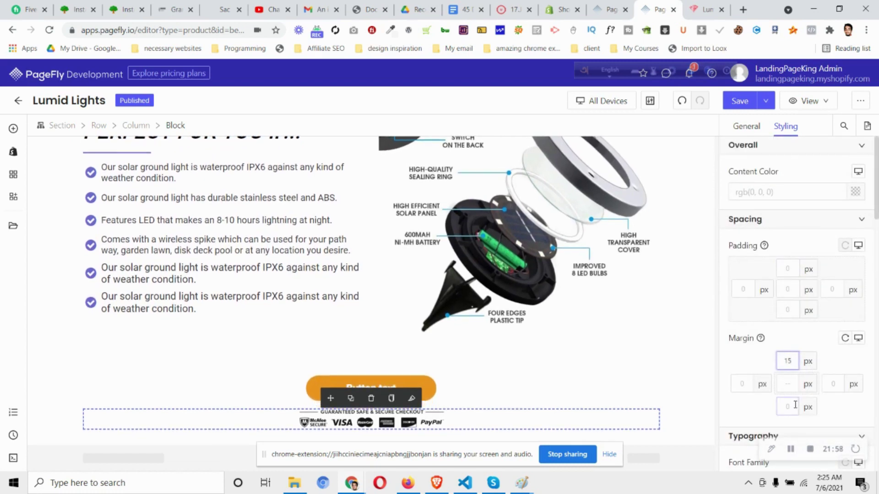
{"action": "type", "text": "12"}
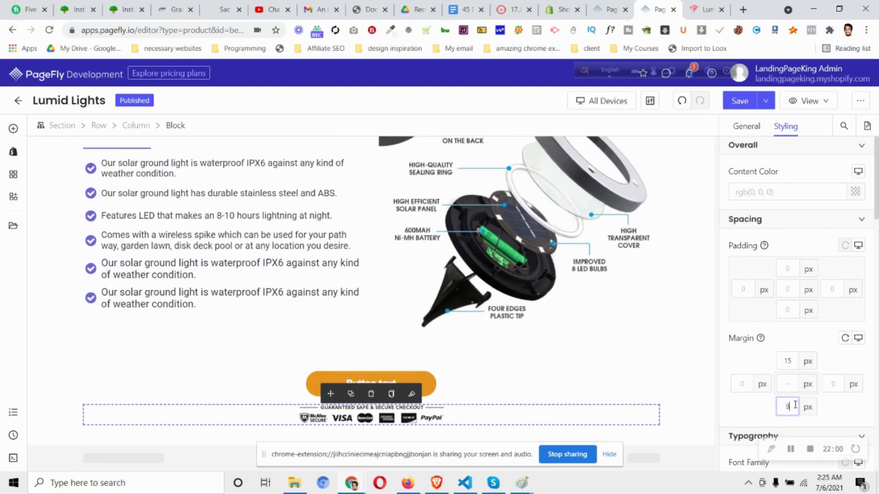
{"action": "key", "text": "BackSpace"}
{"action": "type", "text": "5"}
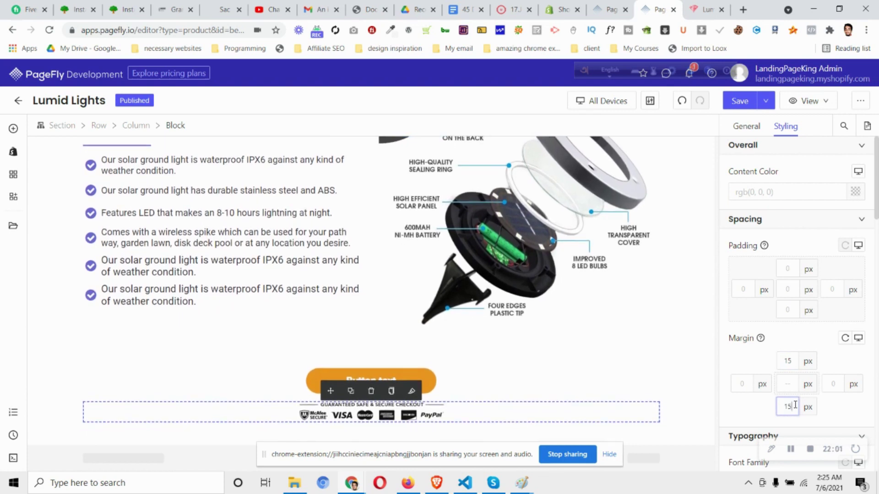
{"action": "left_click", "coordinate": [373, 420]}
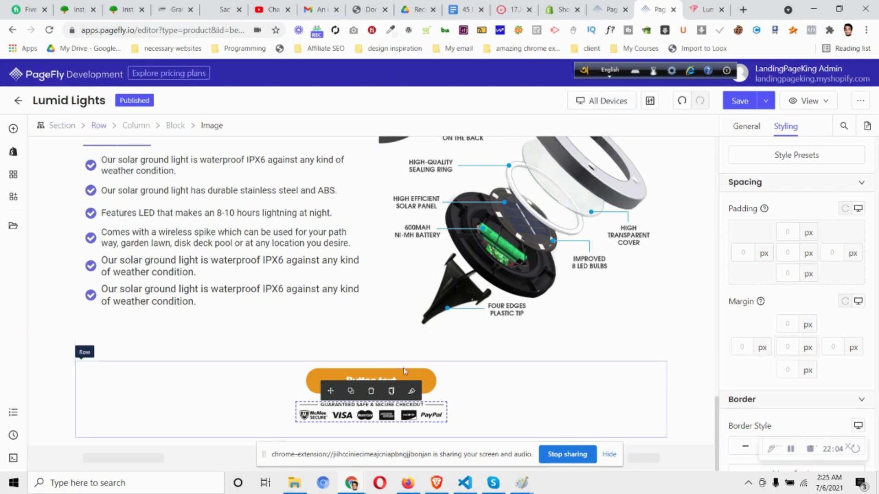
Copy the hero button's text "ADD TO CART (40% OFF)" into the new orange button above the badges
{"action": "scroll", "coordinate": [326, 252], "scroll_direction": "up", "scroll_amount": 10}
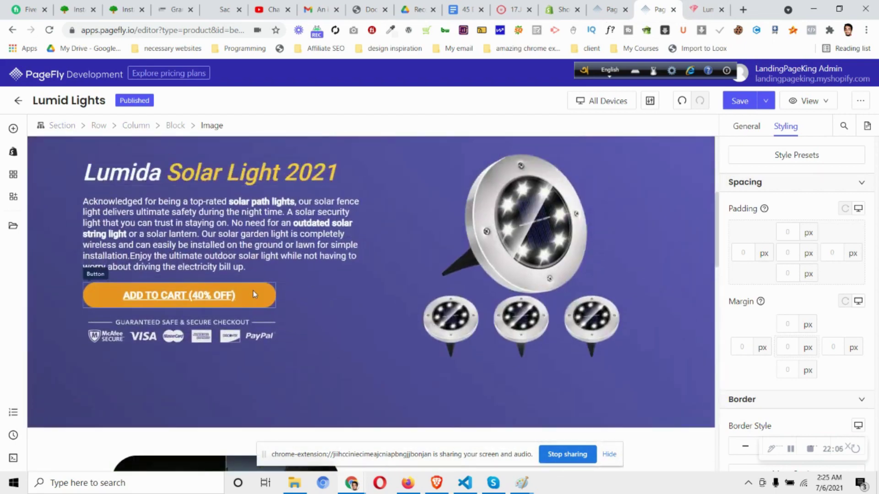
{"action": "left_click", "coordinate": [255, 294]}
{"action": "left_click", "coordinate": [752, 129]}
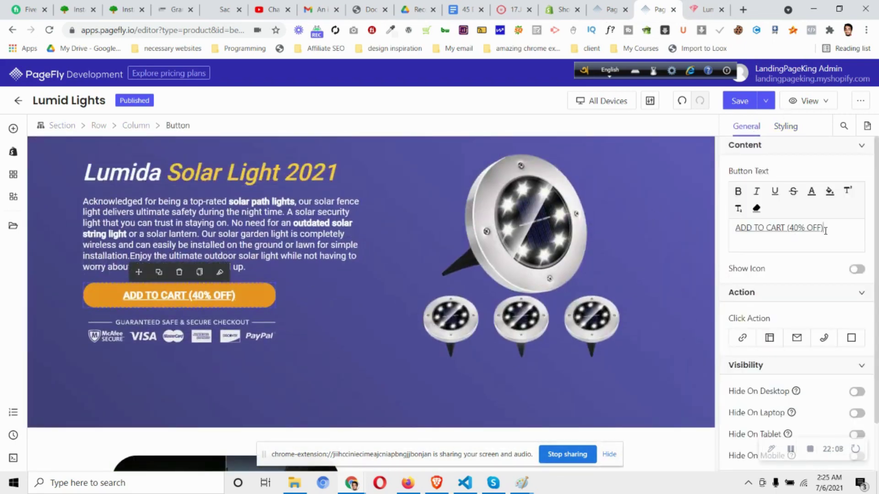
{"action": "triple_click", "coordinate": [826, 228]}
{"action": "key", "text": "ctrl+c"}
{"action": "scroll", "coordinate": [411, 274], "scroll_direction": "down", "scroll_amount": 12}
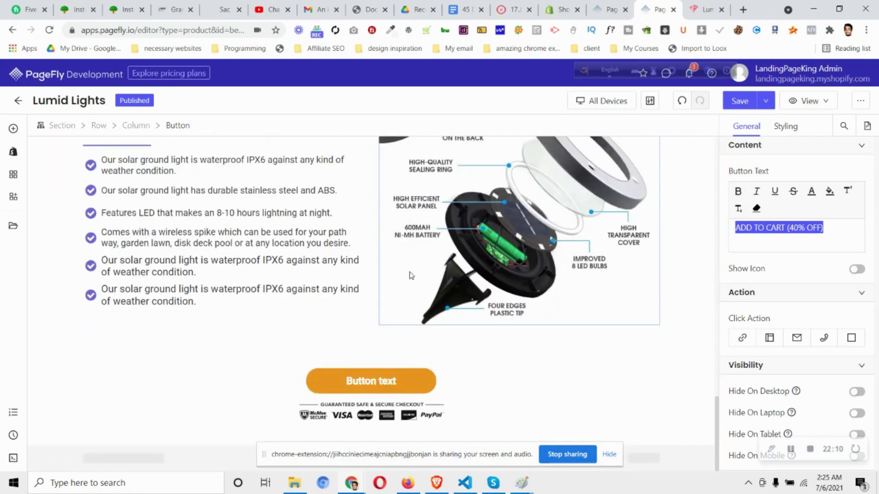
{"action": "left_click", "coordinate": [339, 380]}
{"action": "key", "text": "ctrl+a"}
{"action": "key", "text": "ctrl+v"}
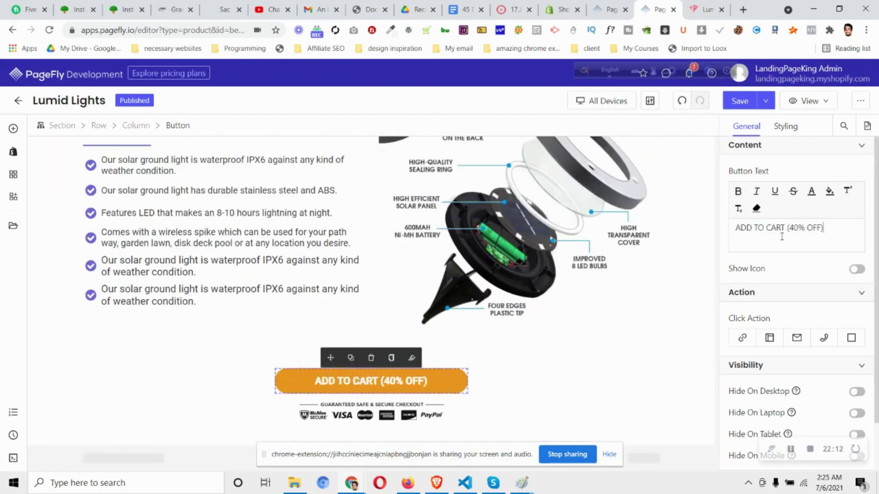
Compare the new Add to Cart button and checkout badges with the same section on the Lumida reference page
{"action": "left_click", "coordinate": [708, 6]}
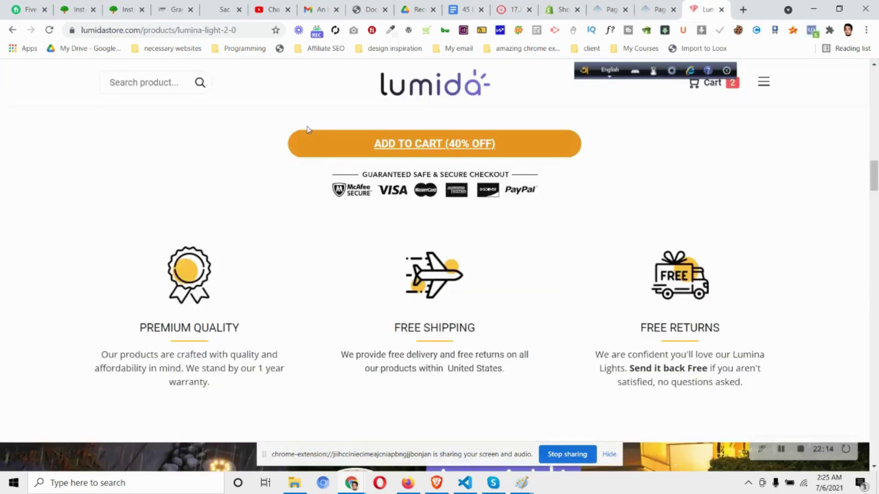
{"action": "scroll", "coordinate": [492, 183], "scroll_direction": "up", "scroll_amount": 6}
{"action": "scroll", "coordinate": [498, 220], "scroll_direction": "up", "scroll_amount": 20}
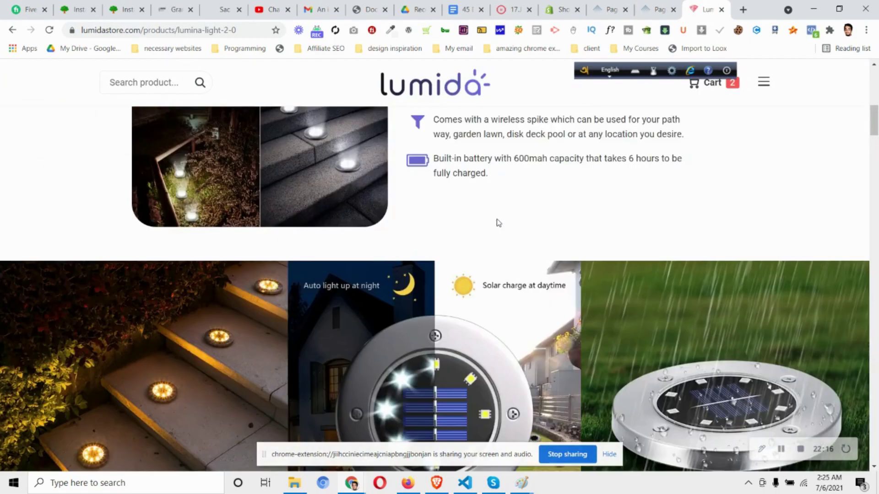
{"action": "scroll", "coordinate": [516, 313], "scroll_direction": "down", "scroll_amount": 18}
{"action": "scroll", "coordinate": [516, 313], "scroll_direction": "down", "scroll_amount": 12}
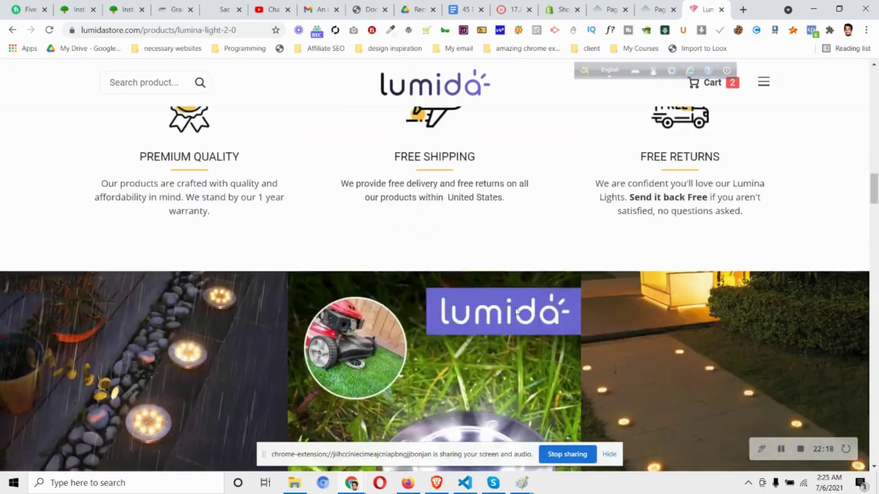
{"action": "scroll", "coordinate": [525, 276], "scroll_direction": "up", "scroll_amount": 6}
{"action": "left_click", "coordinate": [654, 9]}
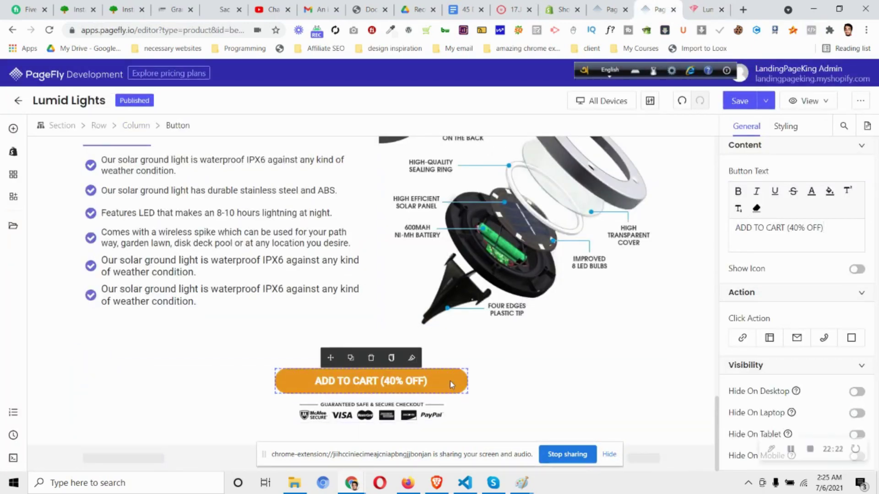
{"action": "left_click", "coordinate": [786, 126]}
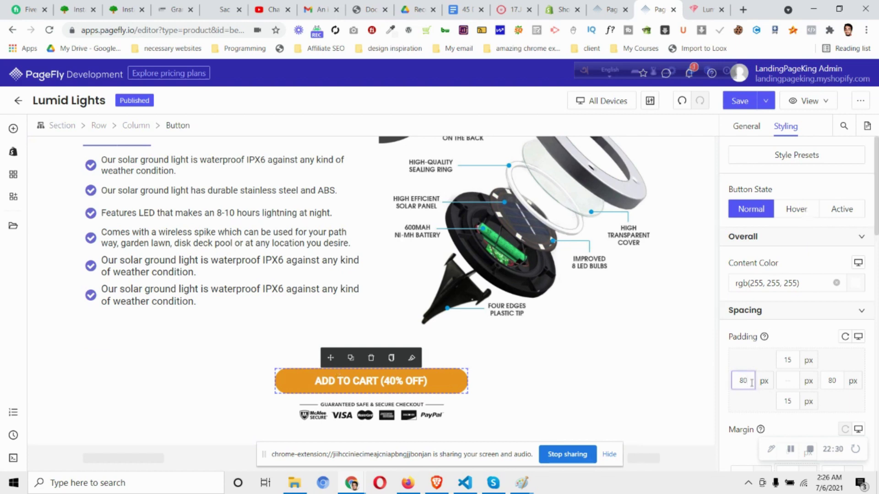
{"action": "left_click", "coordinate": [707, 9]}
{"action": "left_click", "coordinate": [644, 5]}
Set the secure checkout badges image to a custom width of 340 px
{"action": "left_click", "coordinate": [371, 415]}
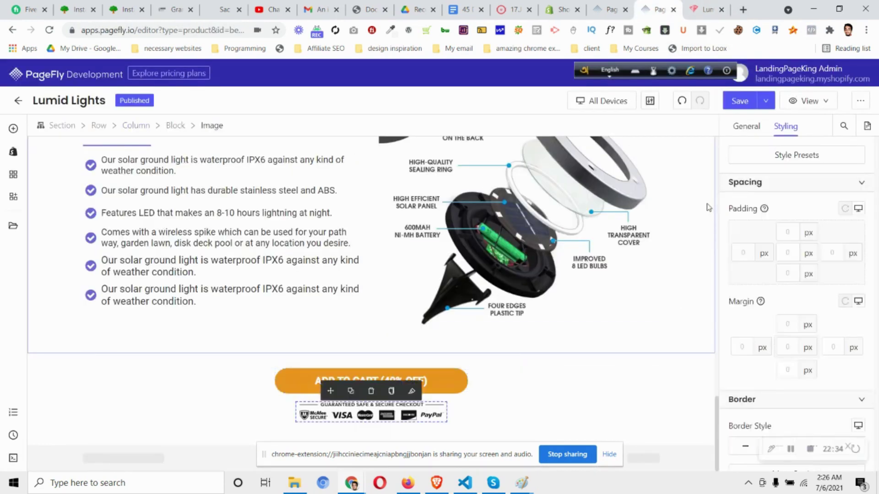
{"action": "left_click", "coordinate": [746, 127]}
{"action": "scroll", "coordinate": [805, 274], "scroll_direction": "down", "scroll_amount": 3}
{"action": "left_click", "coordinate": [831, 304]}
{"action": "key", "text": "Up"}
{"action": "key", "text": "Up"}
{"action": "key", "text": "Up"}
{"action": "key", "text": "Up"}
{"action": "key", "text": "Up"}
{"action": "key", "text": "Up"}
{"action": "key", "text": "Up"}
{"action": "key", "text": "Up"}
{"action": "key", "text": "Up"}
{"action": "key", "text": "Up"}
{"action": "key", "text": "Up"}
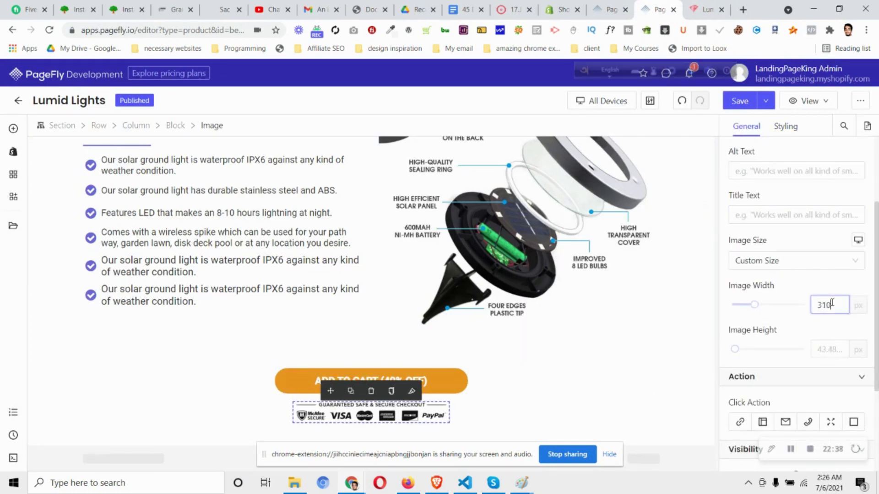
{"action": "key", "text": "Up"}
{"action": "key", "text": "Up"}
{"action": "key", "text": "Up"}
{"action": "key", "text": "Up"}
{"action": "key", "text": "Up"}
{"action": "key", "text": "Up"}
{"action": "key", "text": "Up"}
{"action": "key", "text": "Up"}
{"action": "key", "text": "Up"}
{"action": "key", "text": "Up"}
{"action": "key", "text": "Up"}
{"action": "key", "text": "Up"}
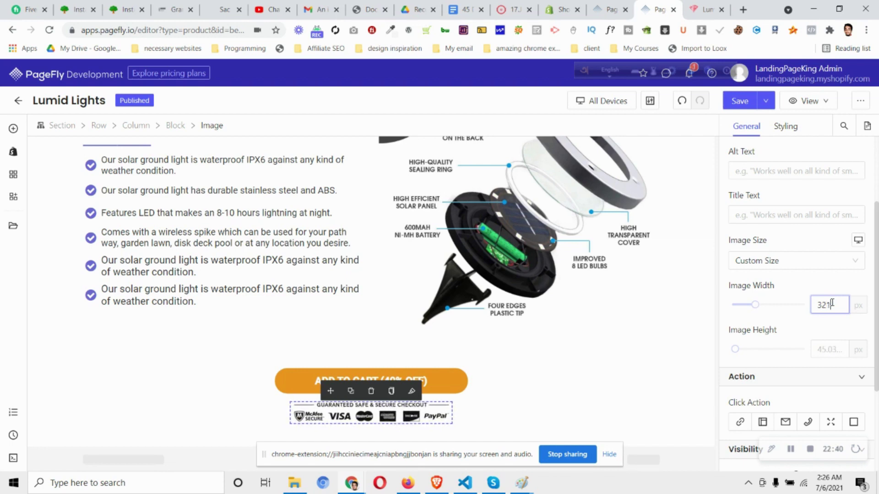
{"action": "key", "text": "Up"}
{"action": "key", "text": "Up"}
{"action": "key", "text": "Up"}
{"action": "key", "text": "Up"}
{"action": "key", "text": "Up"}
{"action": "key", "text": "Up"}
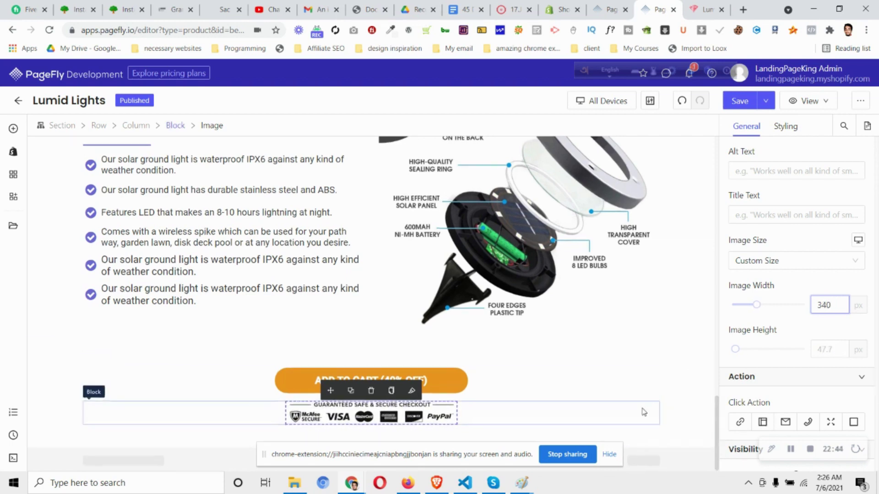
Check the button, badges and the sections above them in the Mobile device view, and return to All Devices
{"action": "left_click", "coordinate": [625, 105]}
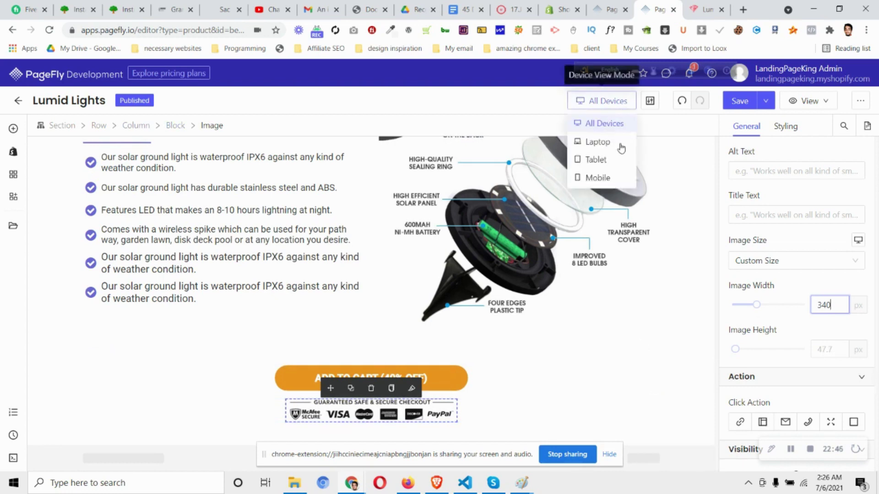
{"action": "left_click", "coordinate": [618, 178]}
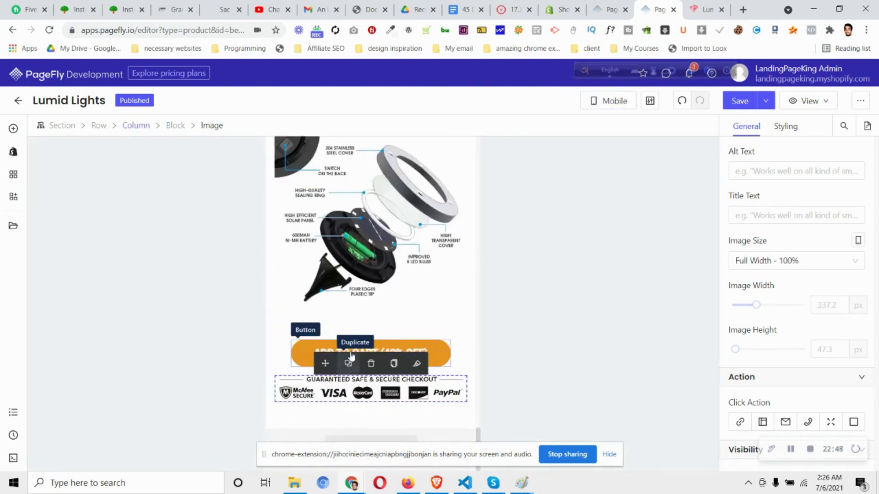
{"action": "left_click", "coordinate": [312, 350]}
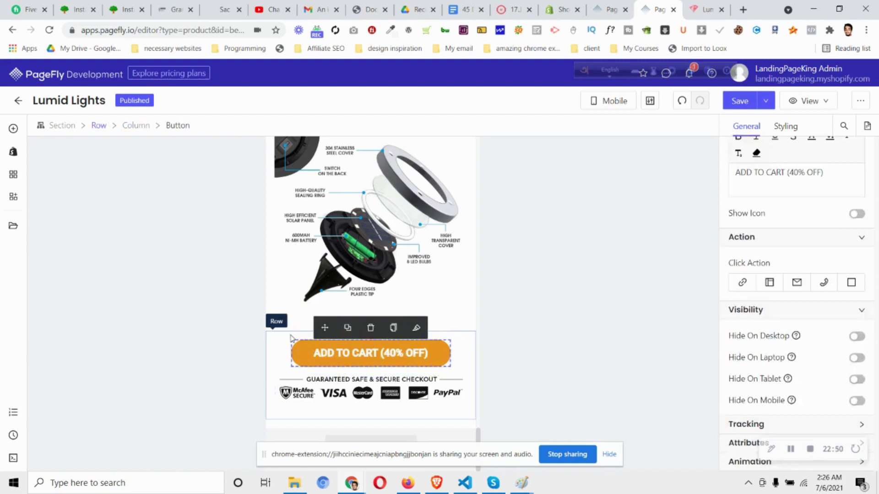
{"action": "scroll", "coordinate": [306, 350], "scroll_direction": "up", "scroll_amount": 15}
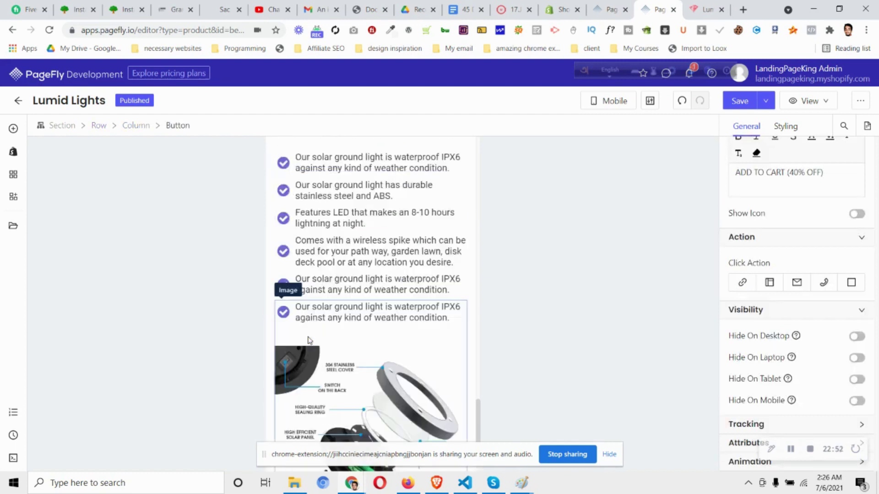
{"action": "scroll", "coordinate": [313, 323], "scroll_direction": "down", "scroll_amount": 15}
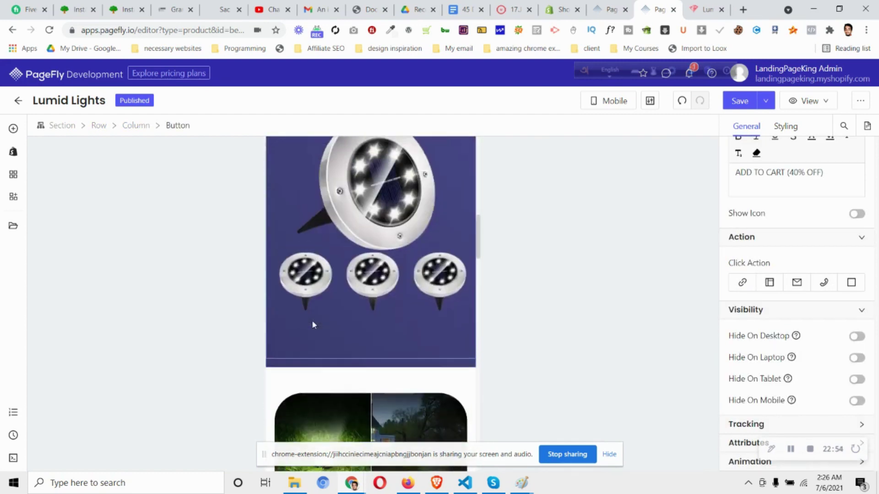
{"action": "scroll", "coordinate": [349, 370], "scroll_direction": "down", "scroll_amount": 10}
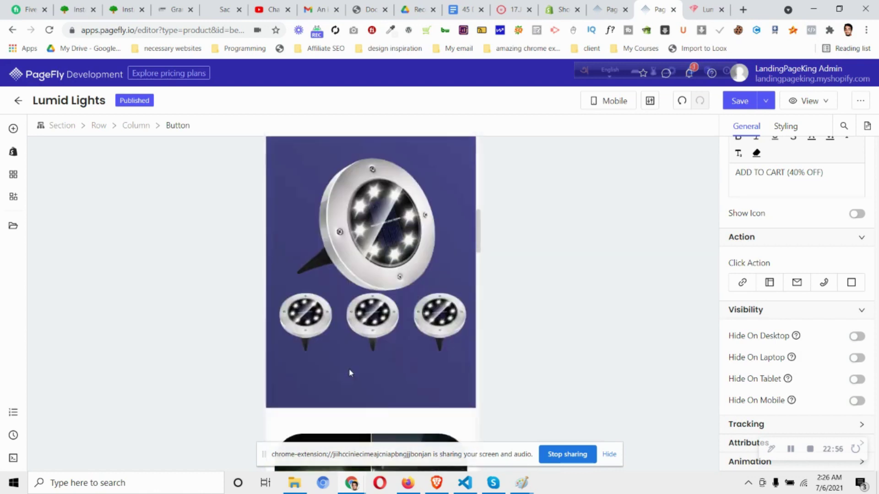
{"action": "scroll", "coordinate": [351, 373], "scroll_direction": "down", "scroll_amount": 4}
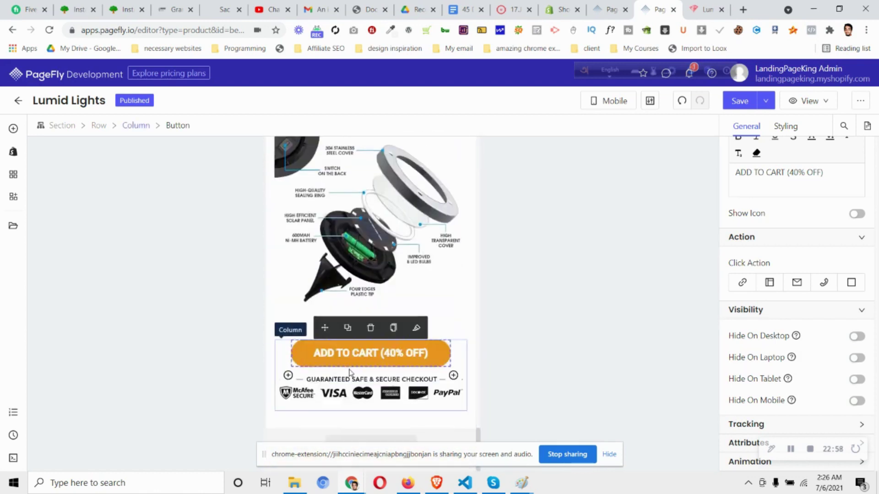
{"action": "left_click", "coordinate": [608, 108]}
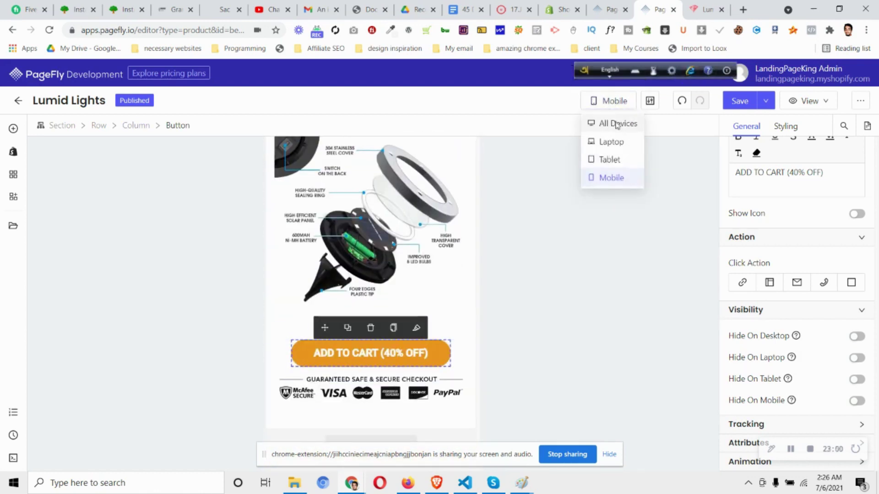
{"action": "left_click", "coordinate": [614, 123]}
Examine the Premium Quality, Free Shipping and Free Returns icon columns on the Lumida reference page
{"action": "left_click", "coordinate": [714, 3]}
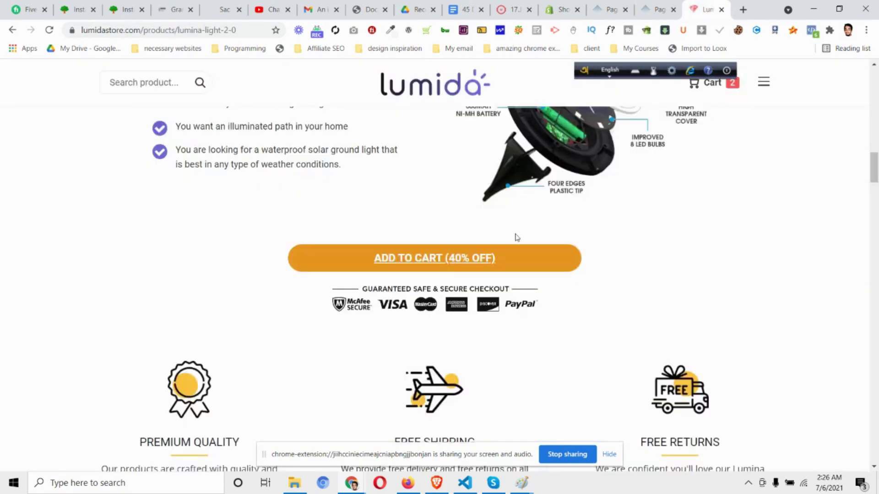
{"action": "scroll", "coordinate": [581, 294], "scroll_direction": "down", "scroll_amount": 5}
{"action": "scroll", "coordinate": [584, 296], "scroll_direction": "up", "scroll_amount": 1}
{"action": "scroll", "coordinate": [585, 296], "scroll_direction": "up", "scroll_amount": 1}
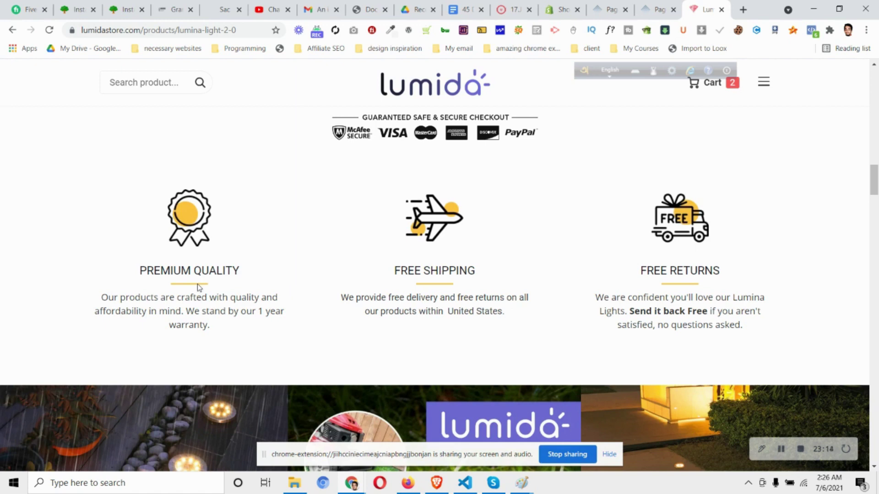
{"action": "scroll", "coordinate": [254, 288], "scroll_direction": "up", "scroll_amount": 2}
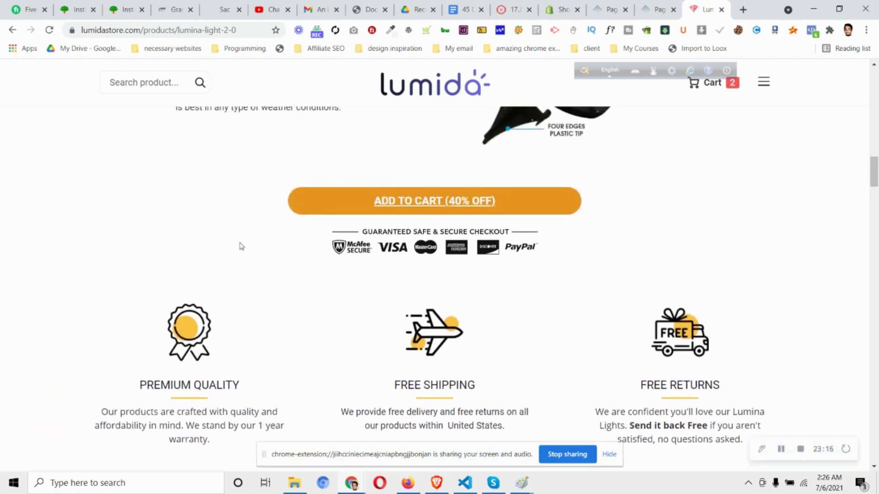
{"action": "scroll", "coordinate": [407, 337], "scroll_direction": "down", "scroll_amount": 1}
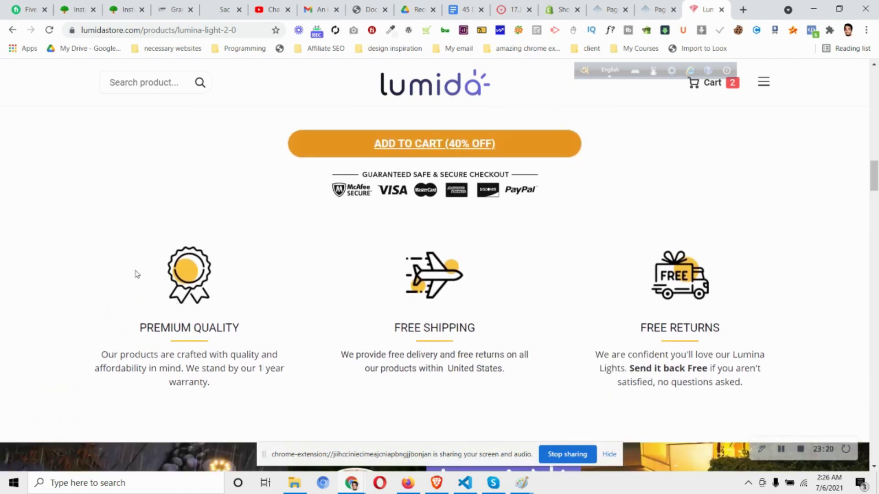
{"action": "right_click", "coordinate": [190, 264]}
{"action": "right_click", "coordinate": [456, 274]}
{"action": "right_click", "coordinate": [696, 269]}
{"action": "left_click", "coordinate": [553, 257]}
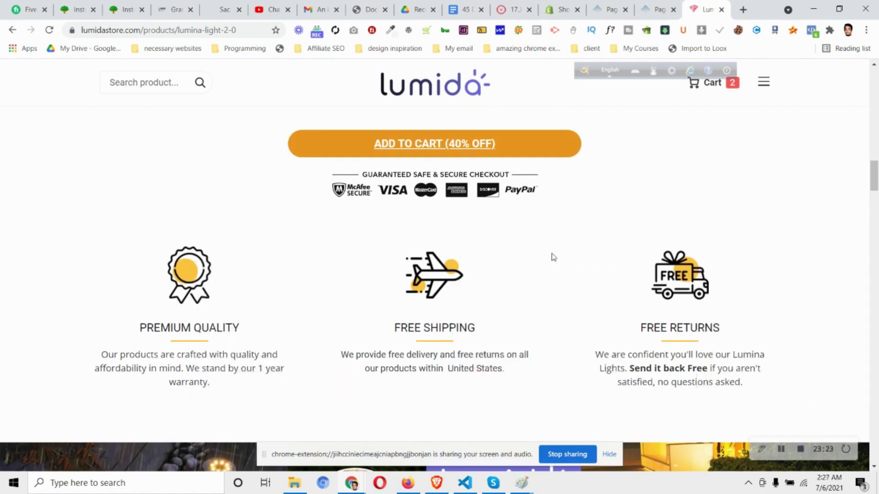
Add a row with three equal 1/3 columns beneath the checkout badges on the Lumid Lights page
{"action": "left_click", "coordinate": [672, 2]}
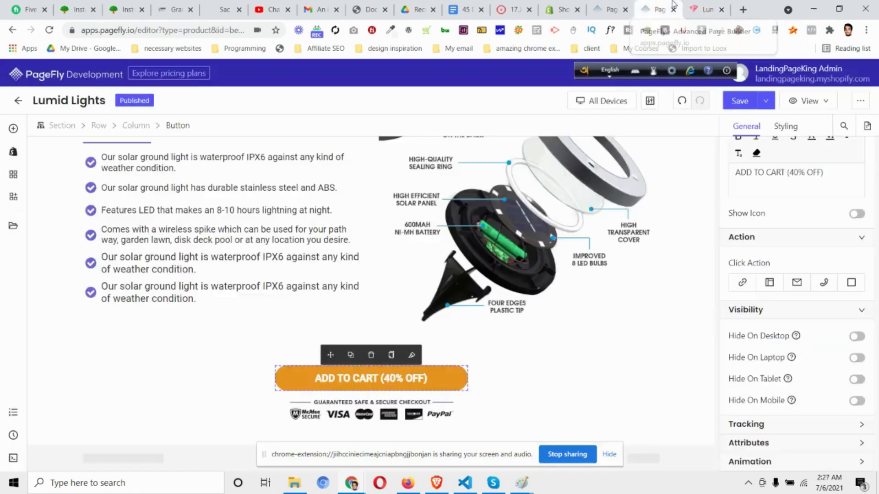
{"action": "left_click", "coordinate": [14, 128]}
{"action": "left_click_drag", "start_coordinate": [231, 256], "coordinate": [199, 436]}
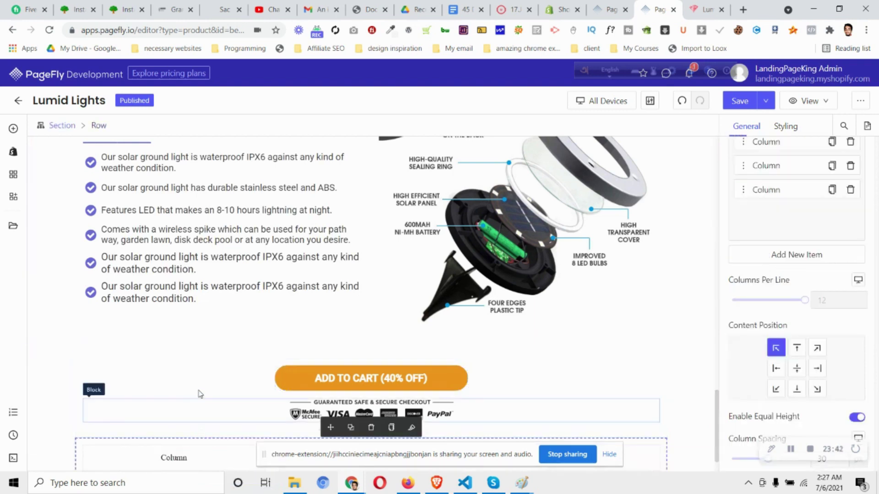
{"action": "scroll", "coordinate": [199, 388], "scroll_direction": "down", "scroll_amount": 1}
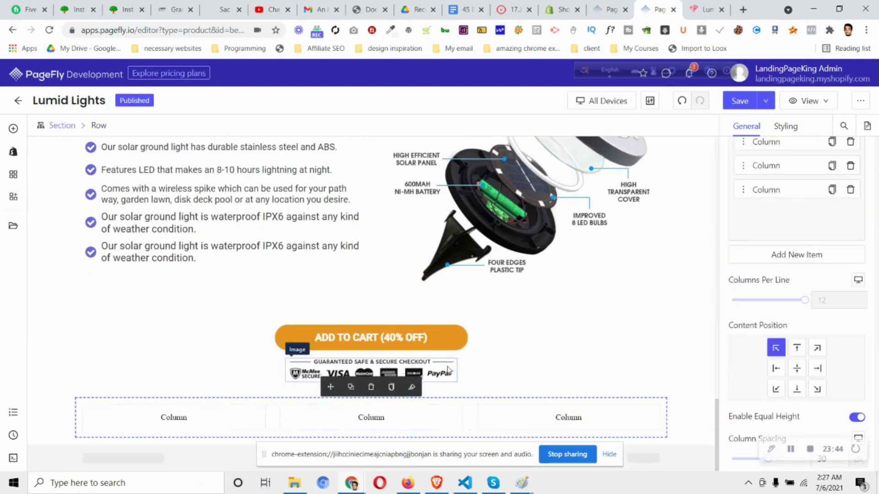
Recheck the feature columns on the reference page and place a Block element in the new row's first column
{"action": "left_click", "coordinate": [716, 6]}
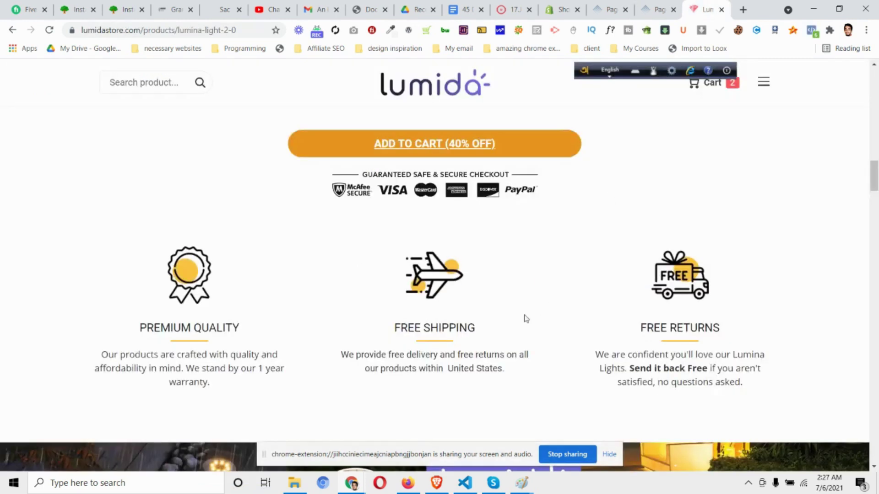
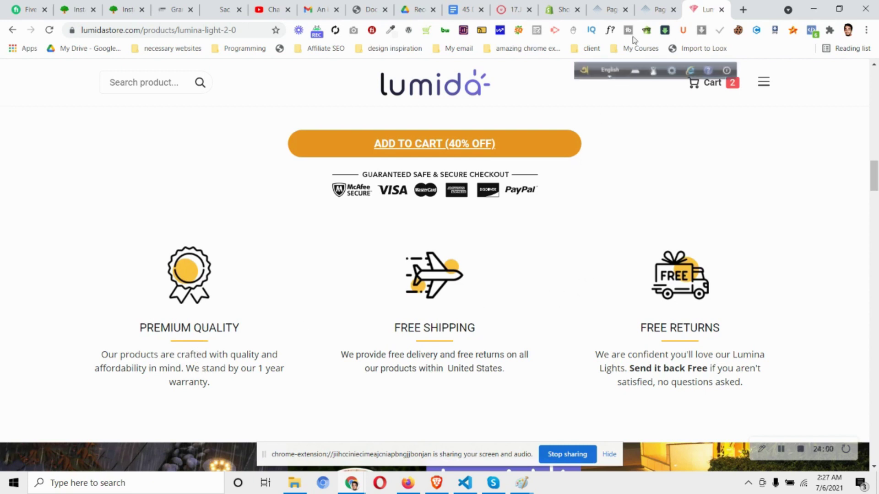
{"action": "left_click", "coordinate": [655, 10]}
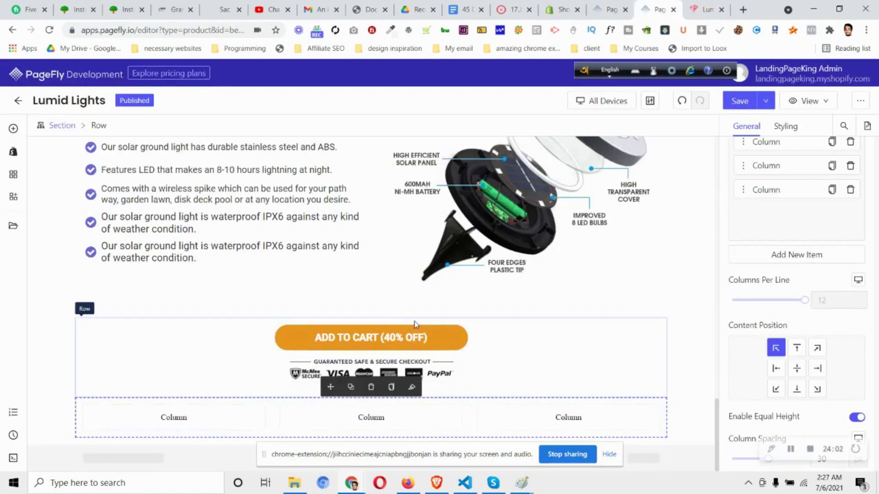
{"action": "left_click", "coordinate": [13, 129]}
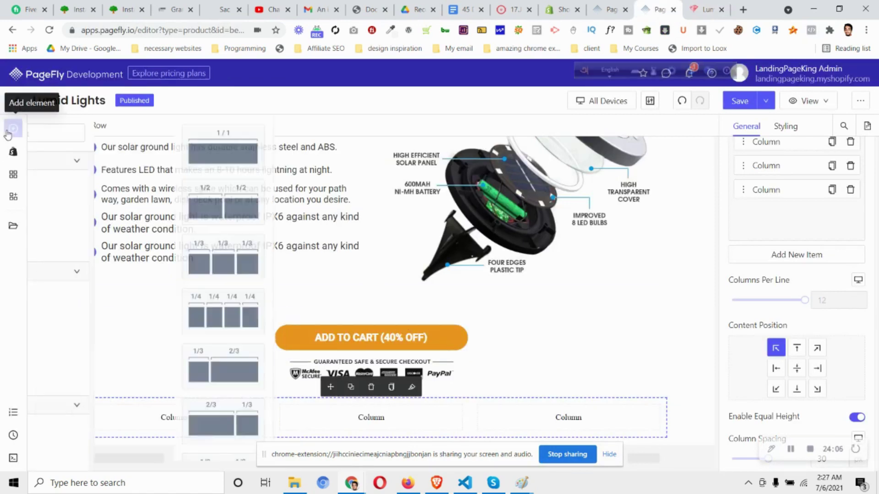
{"action": "scroll", "coordinate": [201, 230], "scroll_direction": "down", "scroll_amount": 5}
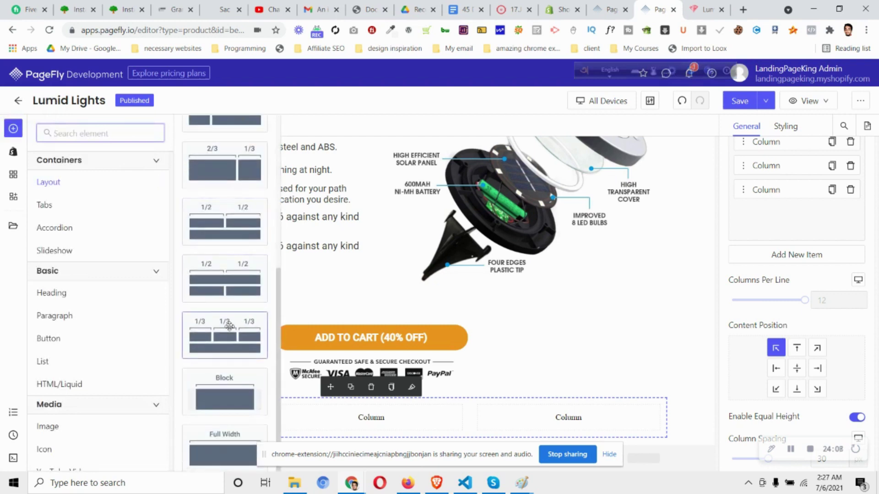
{"action": "left_click_drag", "start_coordinate": [236, 379], "coordinate": [185, 413]}
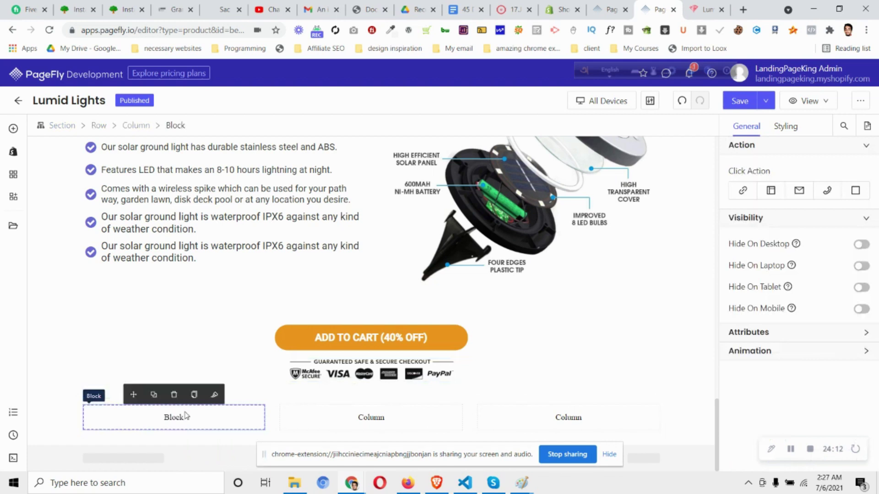
Center the text alignment of the first column's block and add an Image element inside it
{"action": "left_click", "coordinate": [785, 126]}
{"action": "scroll", "coordinate": [787, 215], "scroll_direction": "down", "scroll_amount": 2}
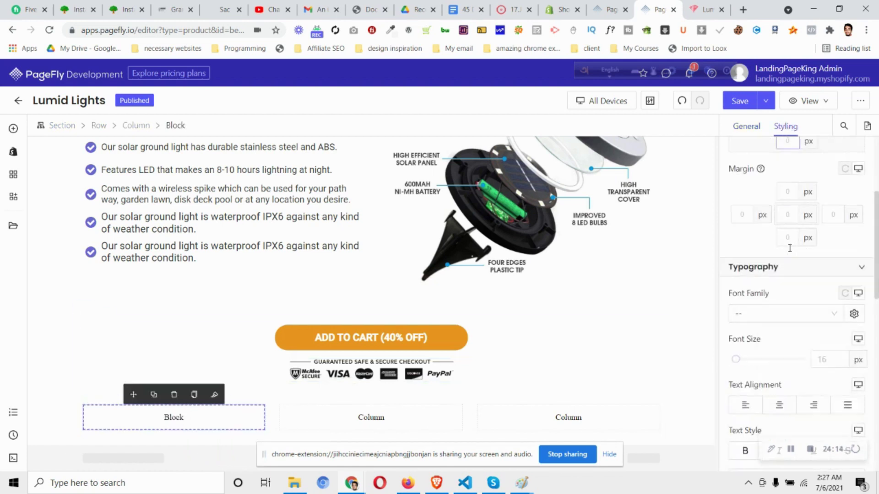
{"action": "scroll", "coordinate": [779, 403], "scroll_direction": "down", "scroll_amount": 7}
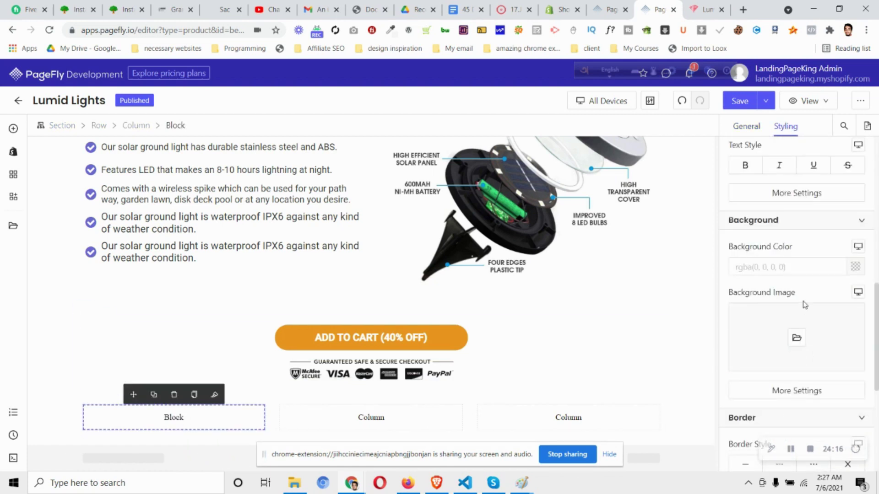
{"action": "scroll", "coordinate": [783, 320], "scroll_direction": "up", "scroll_amount": 5}
{"action": "left_click", "coordinate": [779, 291]}
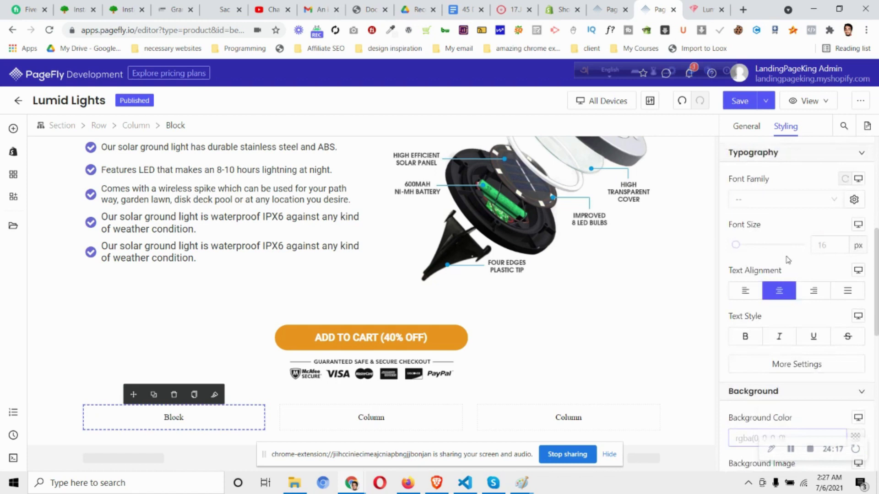
{"action": "left_click", "coordinate": [13, 128]}
{"action": "left_click_drag", "start_coordinate": [89, 433], "coordinate": [176, 416]}
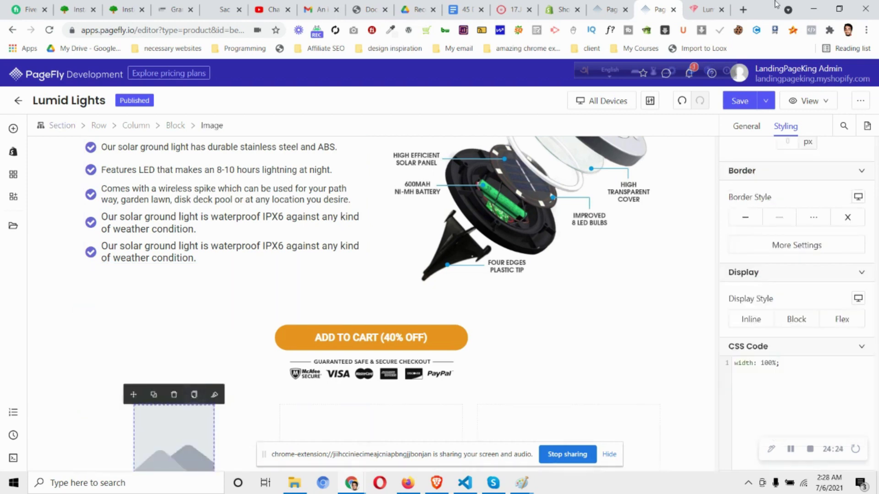
Save the Premium Quality ribbon icon from the Lumida reference page to Downloads as download (35).png
{"action": "left_click", "coordinate": [707, 10]}
{"action": "right_click", "coordinate": [199, 273]}
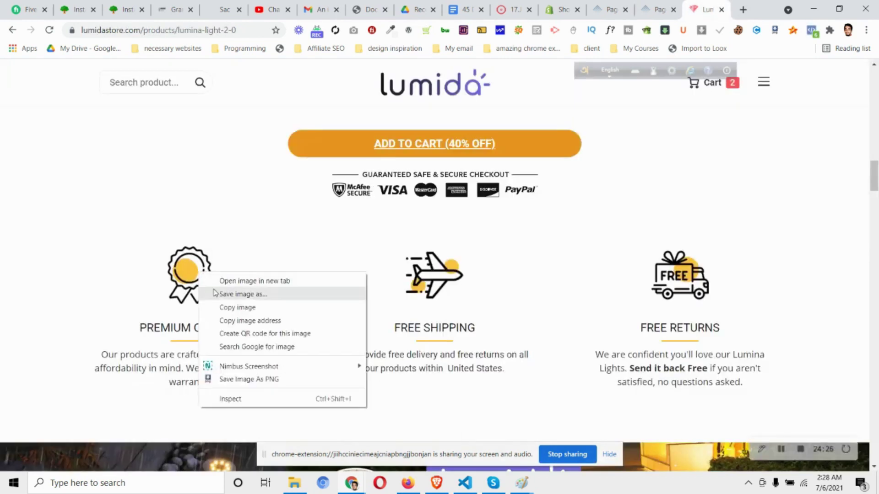
{"action": "left_click", "coordinate": [214, 289]}
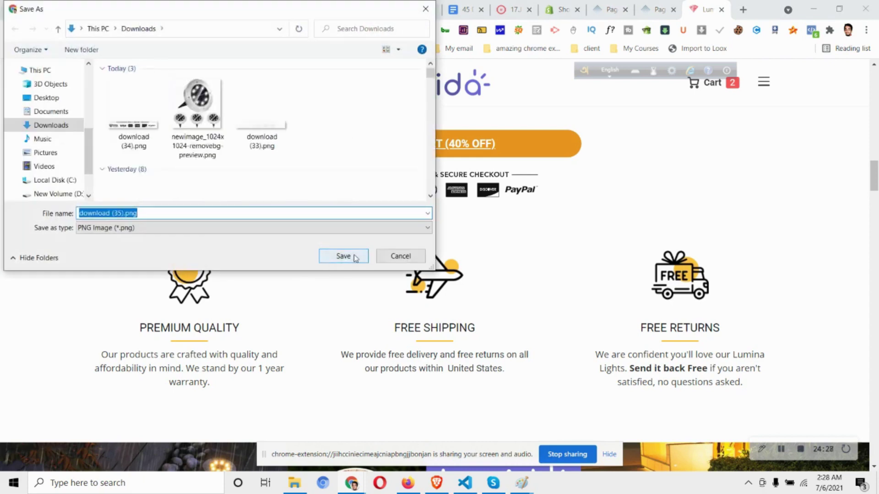
{"action": "left_click", "coordinate": [344, 255]}
Back in the Lumid Lights editor, upload download (35).png and use it as the source of the first column's image
{"action": "key", "text": "ctrl+shift+Tab"}
{"action": "scroll", "coordinate": [290, 355], "scroll_direction": "down", "scroll_amount": 2}
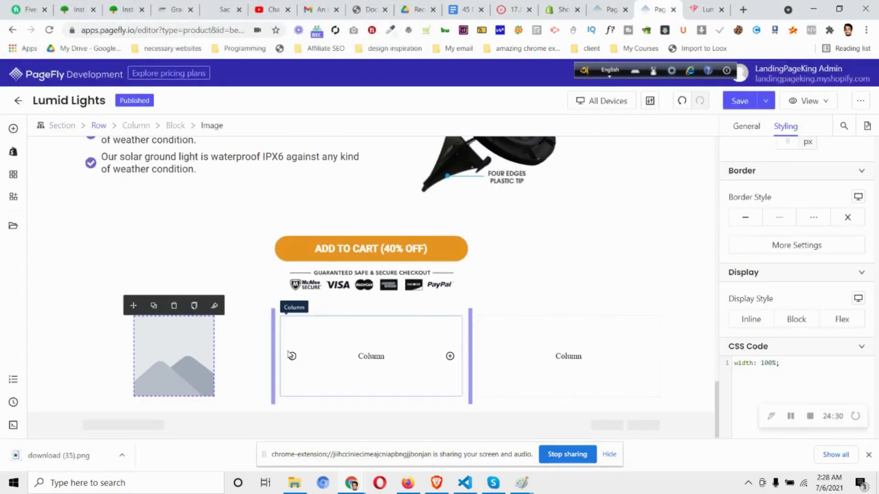
{"action": "left_click", "coordinate": [756, 128]}
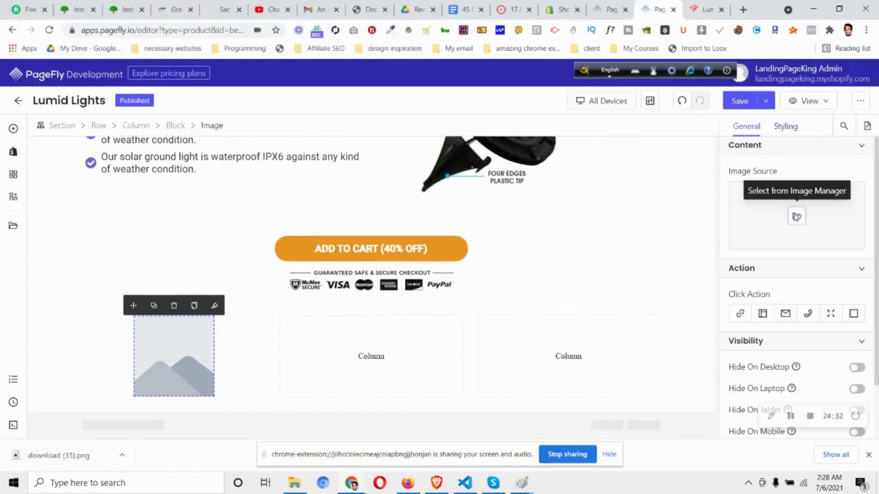
{"action": "left_click", "coordinate": [796, 214]}
{"action": "left_click", "coordinate": [132, 108]}
{"action": "left_click", "coordinate": [349, 265]}
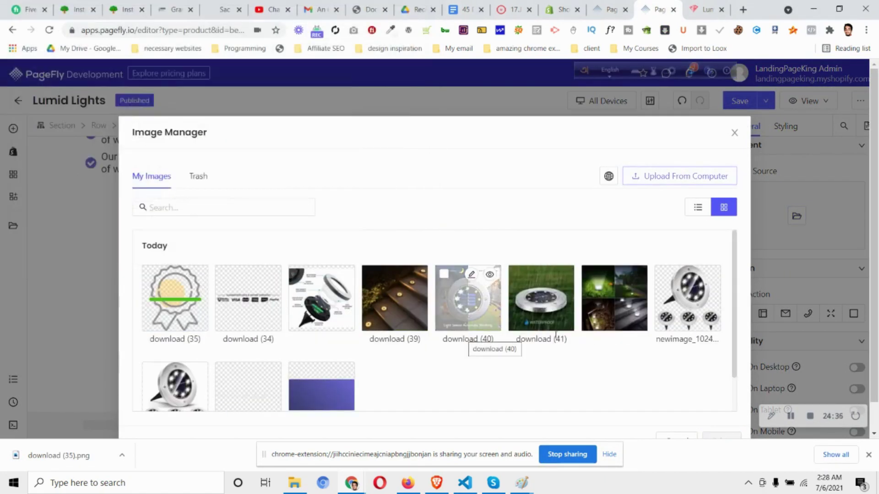
{"action": "left_click", "coordinate": [726, 437]}
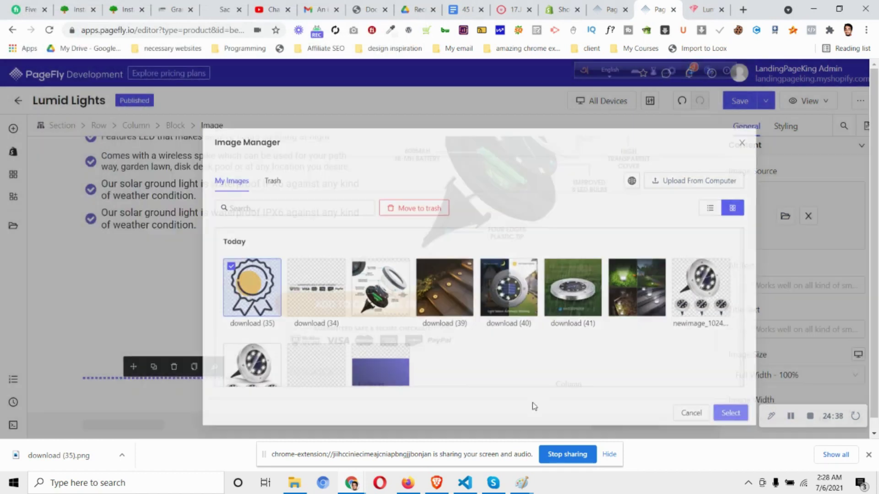
Resize the ribbon icon in the first column to an image width of 90 px
{"action": "scroll", "coordinate": [245, 316], "scroll_direction": "down", "scroll_amount": 2}
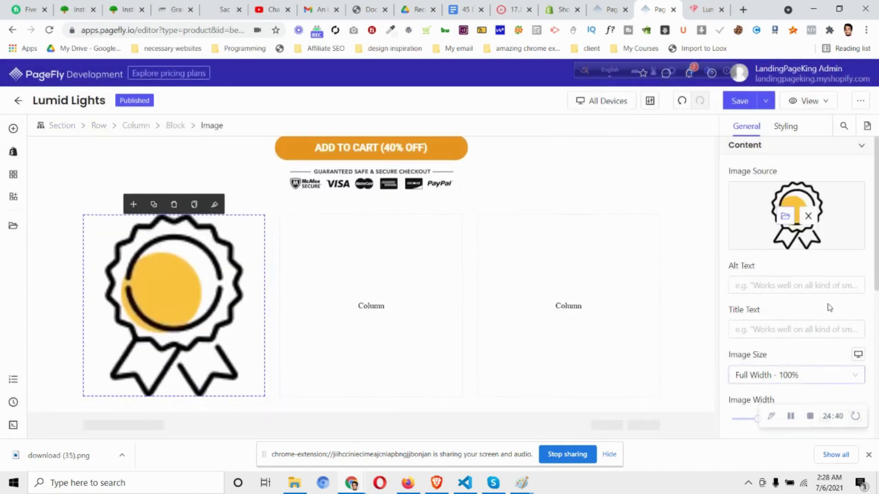
{"action": "scroll", "coordinate": [830, 308], "scroll_direction": "down", "scroll_amount": 5}
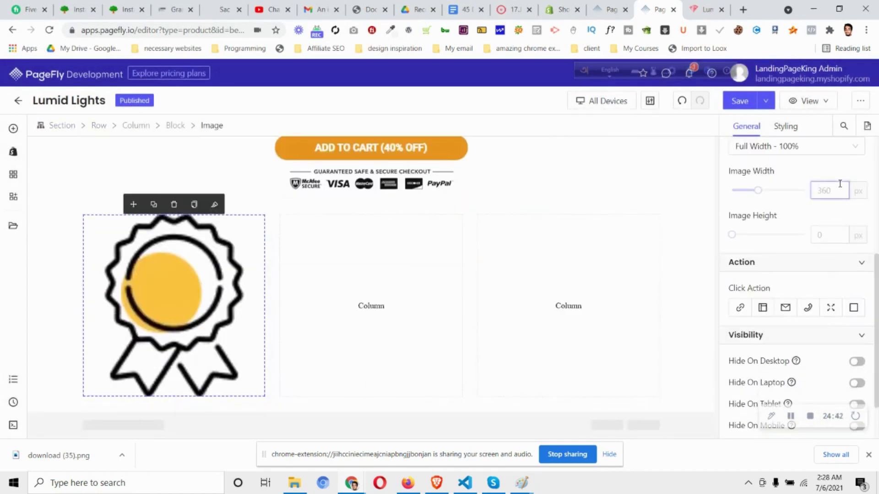
{"action": "type", "text": "50"}
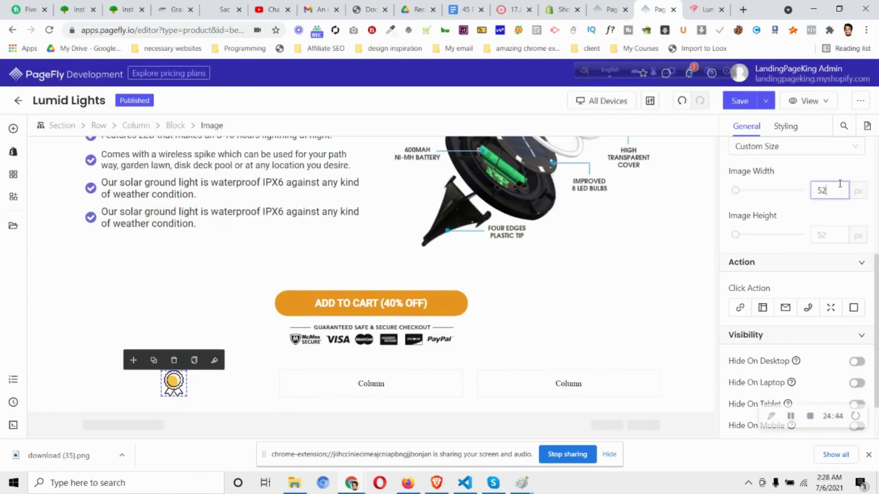
{"action": "key", "text": "BackSpace"}
{"action": "type", "text": "6"}
{"action": "key", "text": "Up"}
{"action": "key", "text": "Up"}
{"action": "key", "text": "Up"}
{"action": "key", "text": "Up"}
{"action": "key", "text": "Up"}
{"action": "key", "text": "Up"}
{"action": "key", "text": "Up"}
{"action": "key", "text": "Up"}
{"action": "key", "text": "Up"}
{"action": "key", "text": "Up"}
{"action": "key", "text": "Up"}
{"action": "key", "text": "Up"}
{"action": "key", "text": "Up"}
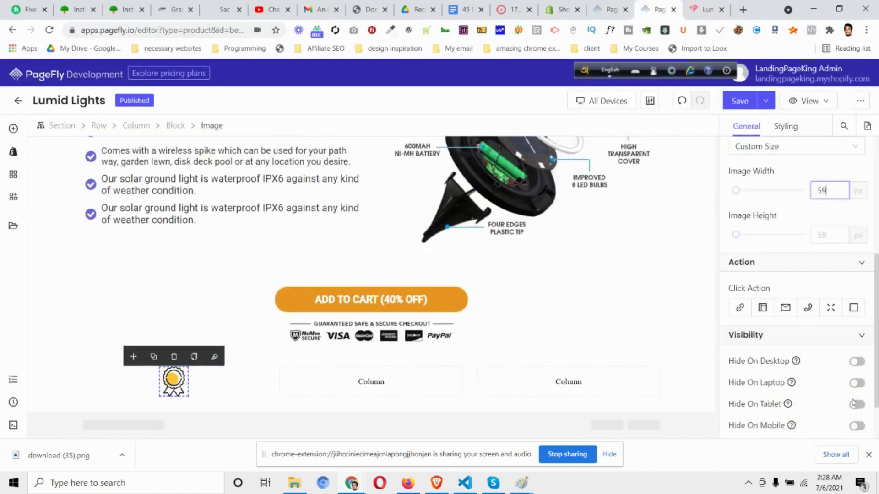
{"action": "key", "text": "Up"}
{"action": "key", "text": "Up"}
{"action": "key", "text": "Up"}
{"action": "key", "text": "Up"}
{"action": "key", "text": "Up"}
{"action": "key", "text": "Up"}
{"action": "key", "text": "Up"}
{"action": "key", "text": "Up"}
{"action": "key", "text": "Up"}
{"action": "key", "text": "Up"}
{"action": "key", "text": "Up"}
{"action": "key", "text": "Up"}
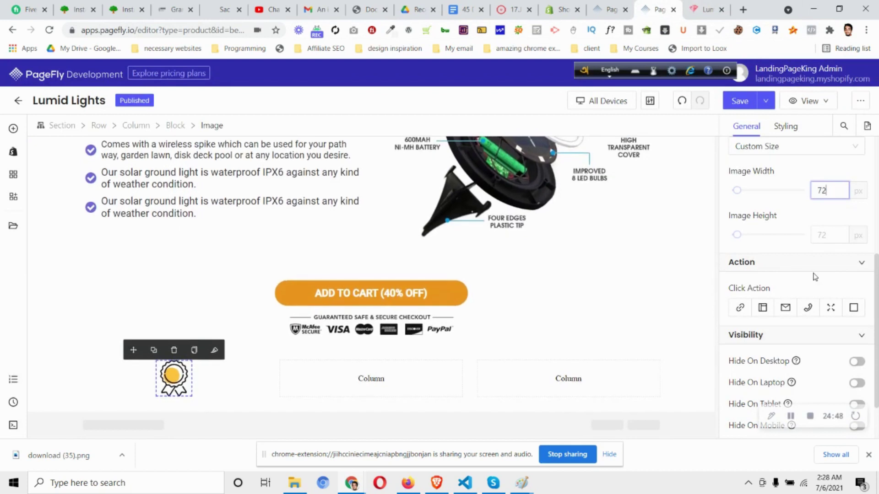
{"action": "key", "text": "Up"}
{"action": "key", "text": "Up"}
{"action": "key", "text": "Up"}
{"action": "key", "text": "Up"}
{"action": "key", "text": "Up"}
{"action": "key", "text": "Up"}
{"action": "key", "text": "Up"}
{"action": "key", "text": "Up"}
{"action": "key", "text": "Up"}
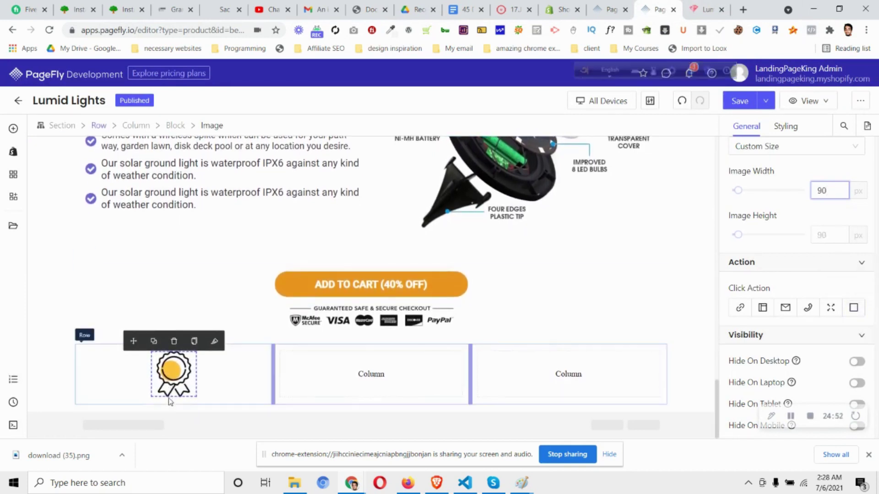
Add a Heading element beneath the ribbon icon in the first column's block
{"action": "left_click", "coordinate": [13, 128]}
{"action": "mouse_move", "coordinate": [51, 291]}
{"action": "left_click_drag", "start_coordinate": [225, 149], "coordinate": [197, 397]}
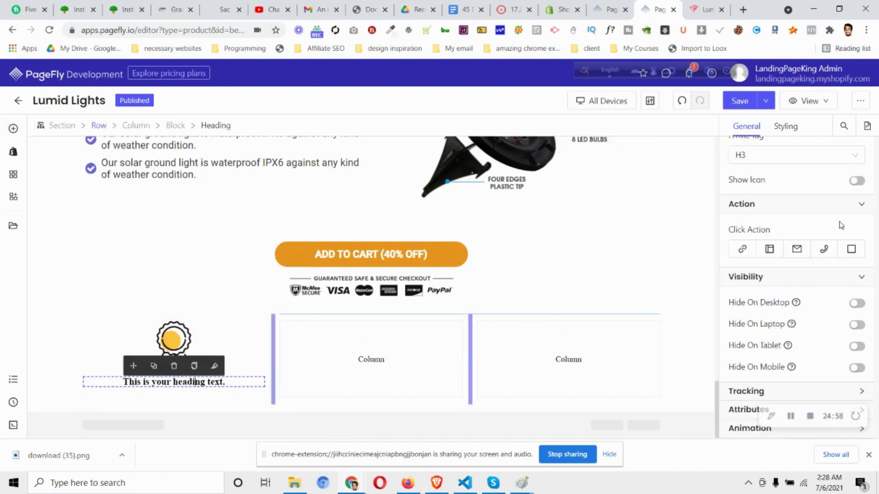
Set the new heading's margin to 2 px on all sides and its top and bottom padding to 15 px
{"action": "left_click", "coordinate": [793, 131]}
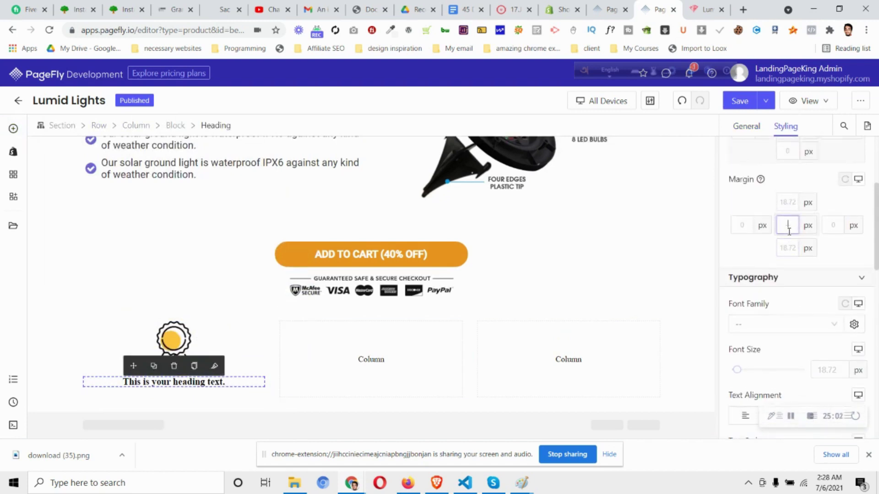
{"action": "type", "text": "2"}
{"action": "scroll", "coordinate": [788, 247], "scroll_direction": "up", "scroll_amount": 3}
{"action": "type", "text": "11"}
{"action": "key", "text": "BackSpace"}
{"action": "type", "text": "5"}
{"action": "left_click", "coordinate": [790, 311]}
{"action": "type", "text": "7"}
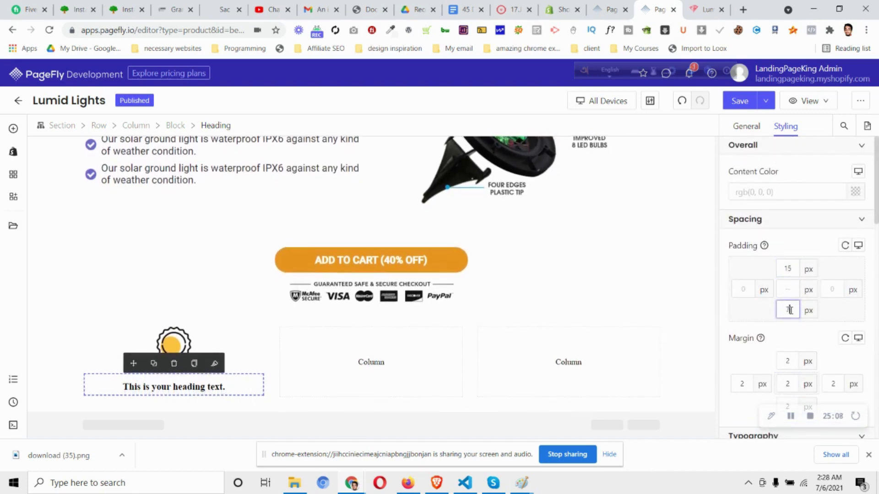
{"action": "key", "text": "BackSpace"}
{"action": "type", "text": "15"}
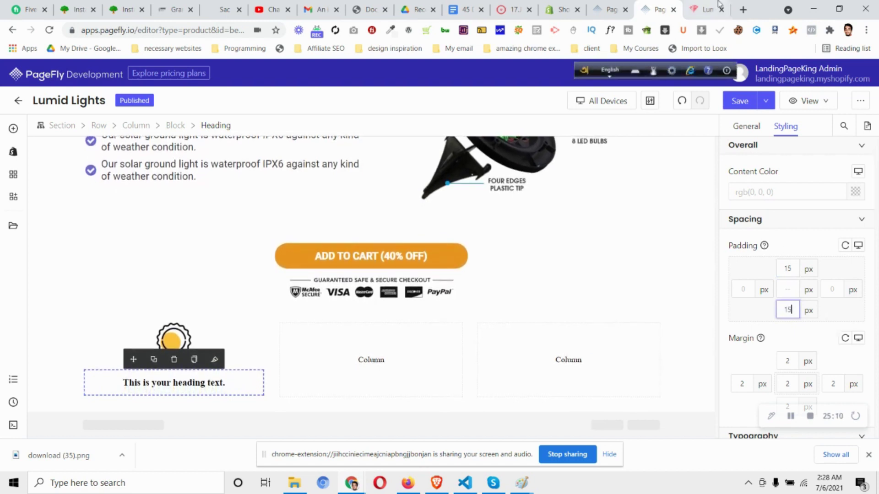
Switch to the Lumida reference page and inspect the font of its PREMIUM QUALITY heading with WhatFont
{"action": "left_click", "coordinate": [707, 9]}
{"action": "scroll", "coordinate": [340, 210], "scroll_direction": "down", "scroll_amount": 1}
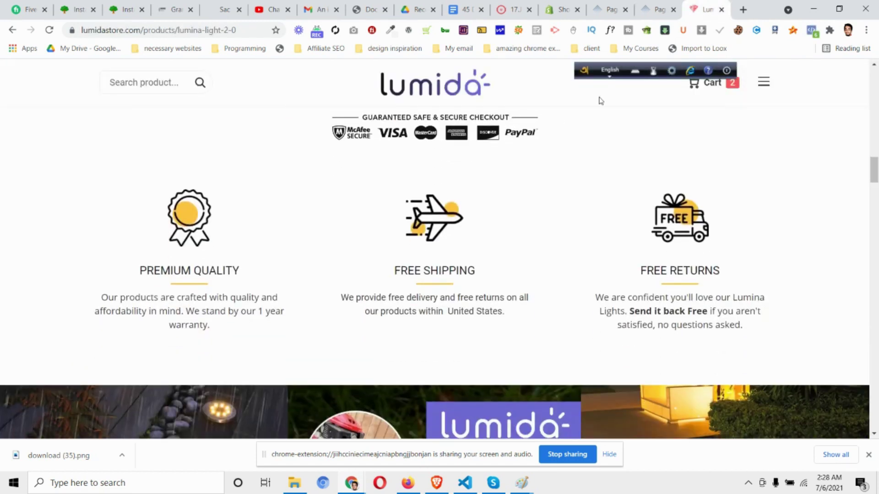
{"action": "left_click", "coordinate": [609, 32]}
{"action": "left_click", "coordinate": [204, 274]}
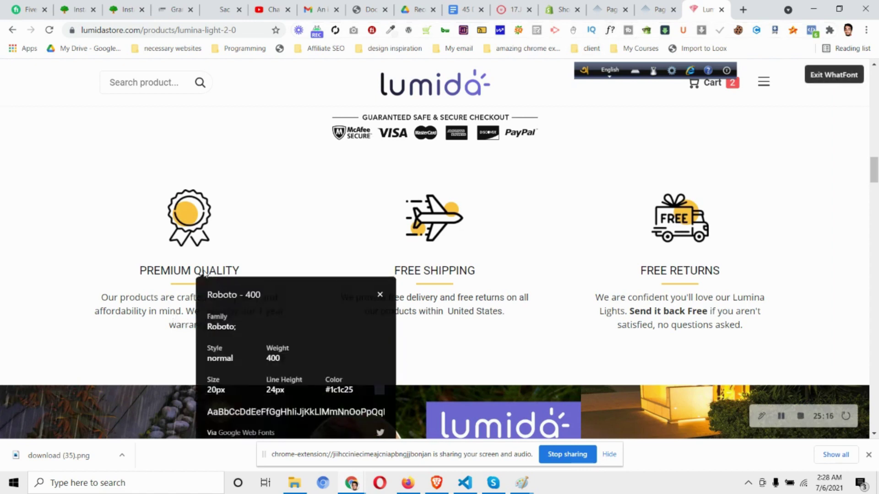
Back in the PageFly editor, set the font of the heading under the badge icon to Roboto at 20 px
{"action": "left_click", "coordinate": [659, 9]}
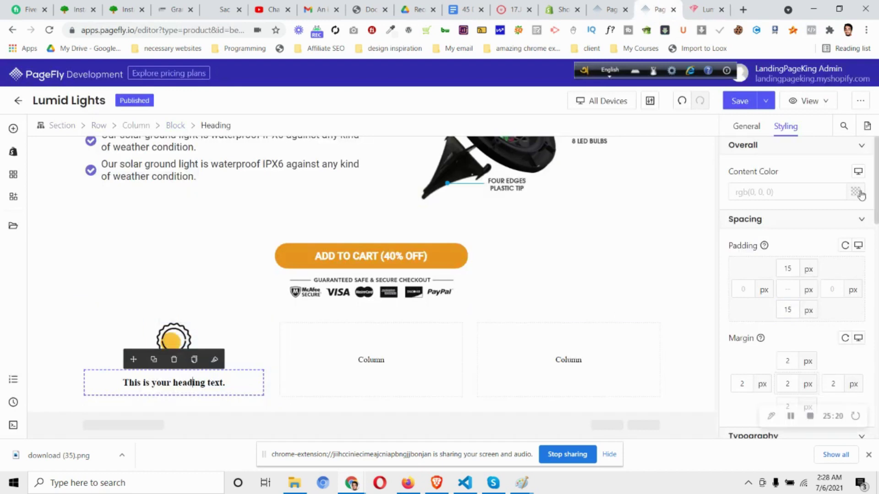
{"action": "scroll", "coordinate": [788, 238], "scroll_direction": "down", "scroll_amount": 5}
{"action": "left_click", "coordinate": [781, 255]}
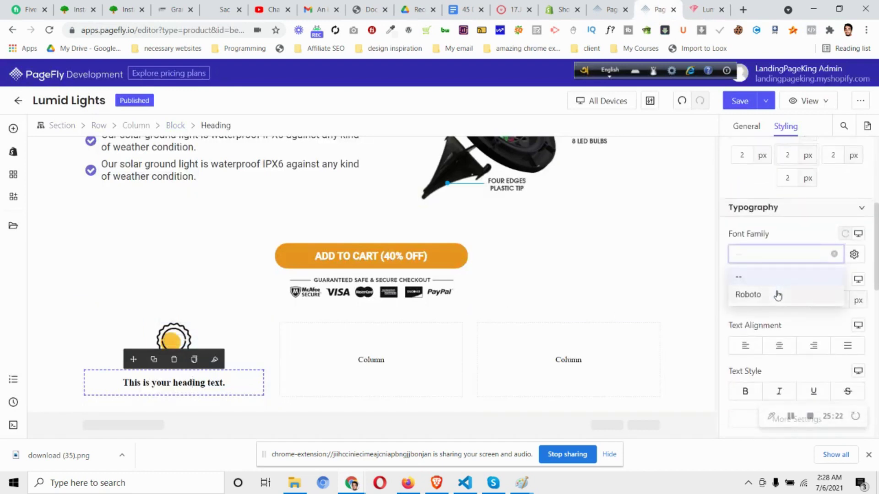
{"action": "left_click", "coordinate": [778, 295]}
{"action": "left_click", "coordinate": [822, 299]}
{"action": "type", "text": "28"}
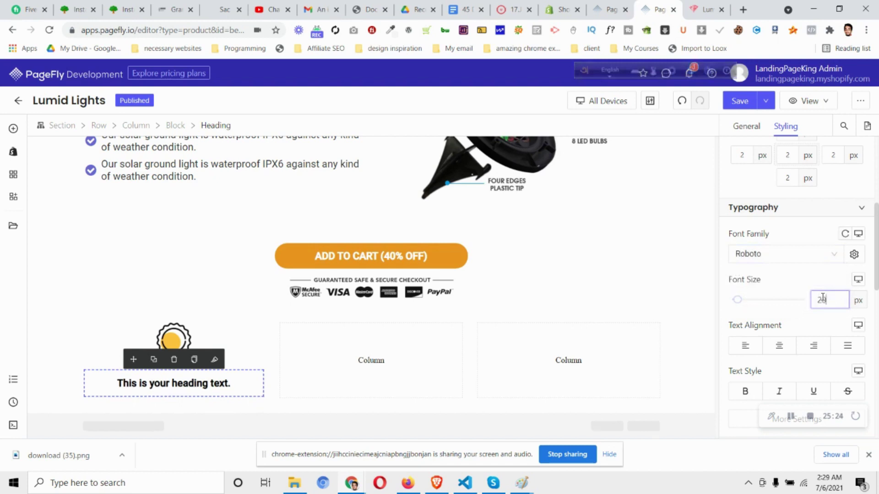
Set the heading's font weight to Regular and its content color to black, rgb(0, 0, 0)
{"action": "scroll", "coordinate": [819, 312], "scroll_direction": "down", "scroll_amount": 5}
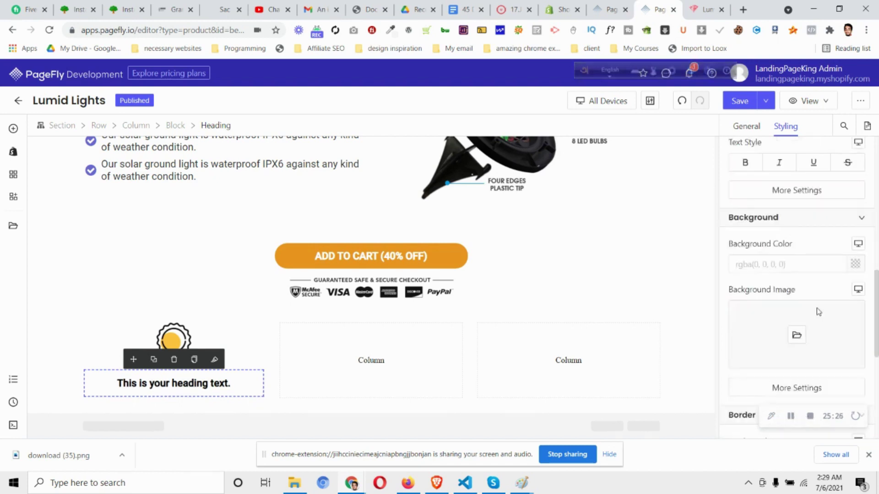
{"action": "left_click", "coordinate": [808, 195]}
{"action": "left_click", "coordinate": [629, 130]}
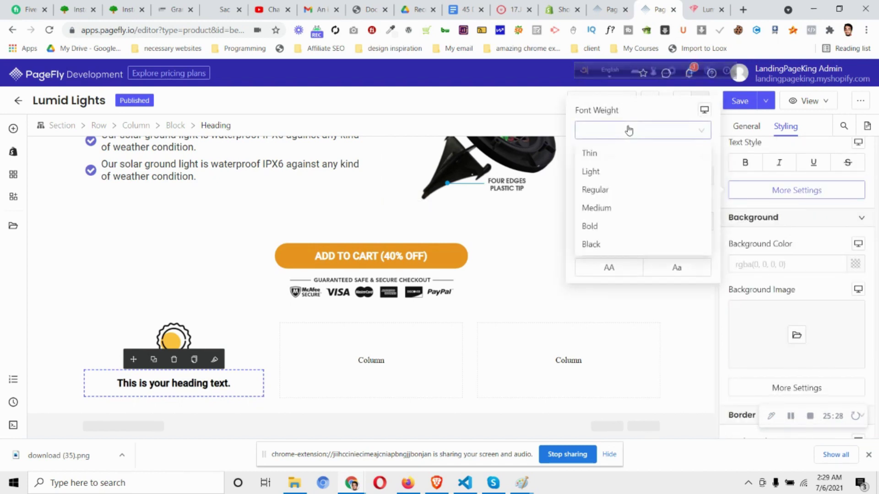
{"action": "left_click", "coordinate": [629, 196]}
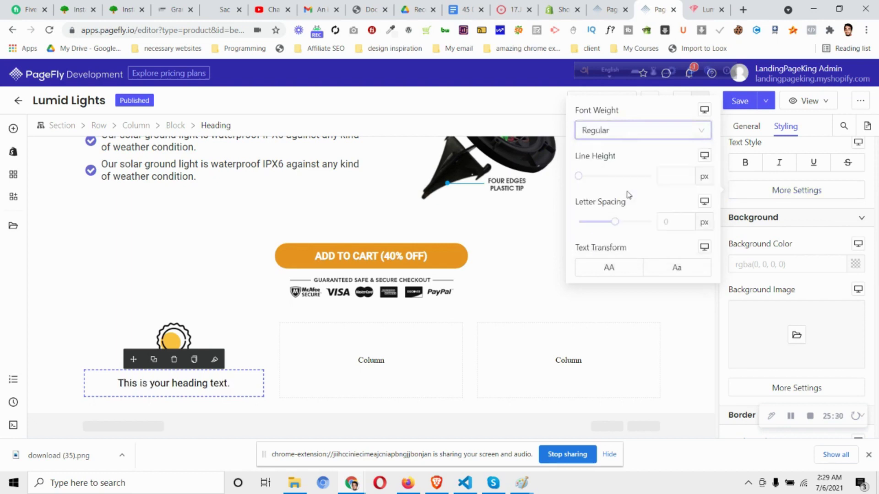
{"action": "scroll", "coordinate": [822, 190], "scroll_direction": "up", "scroll_amount": 10}
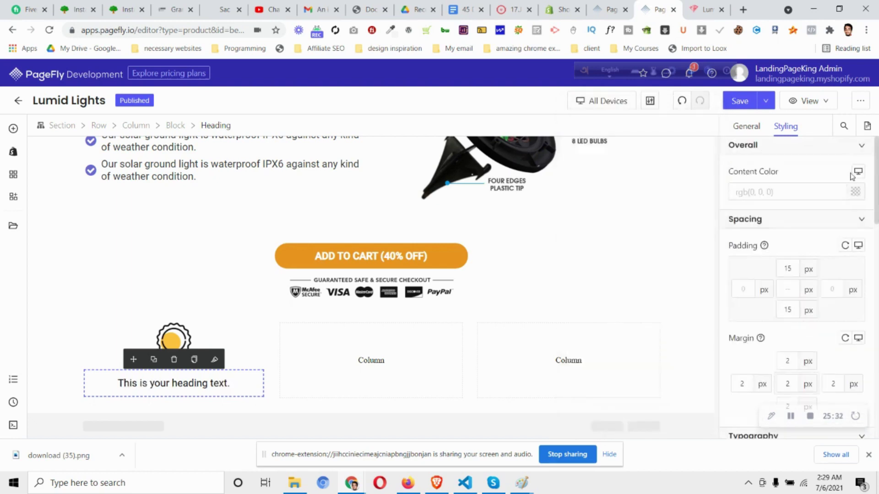
{"action": "left_click", "coordinate": [856, 191]}
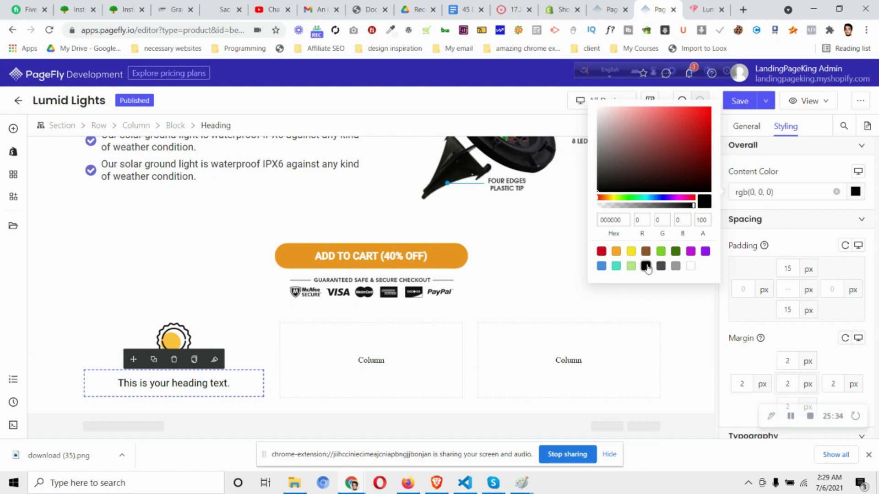
Copy the heading PREMIUM QUALITY from the Lumida reference page and replace the placeholder heading text in PageFly with it
{"action": "left_click", "coordinate": [705, 9]}
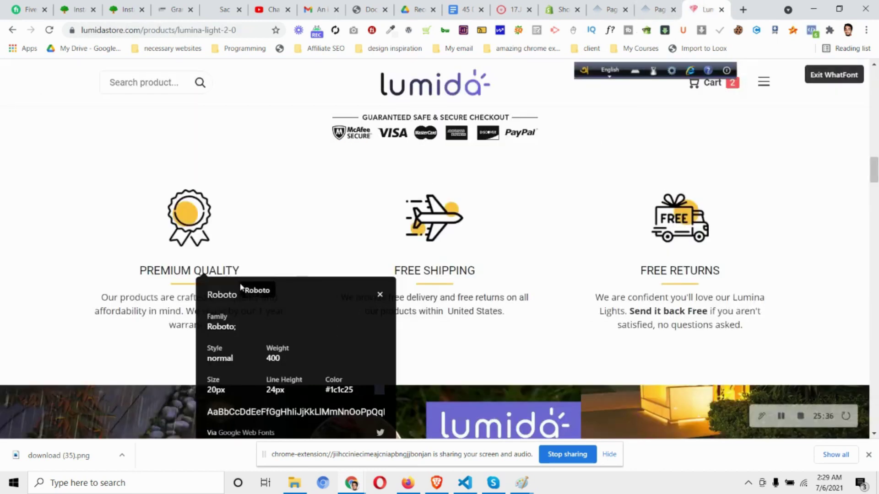
{"action": "left_click_drag", "start_coordinate": [140, 272], "coordinate": [235, 272]}
{"action": "key", "text": "ctrl+c"}
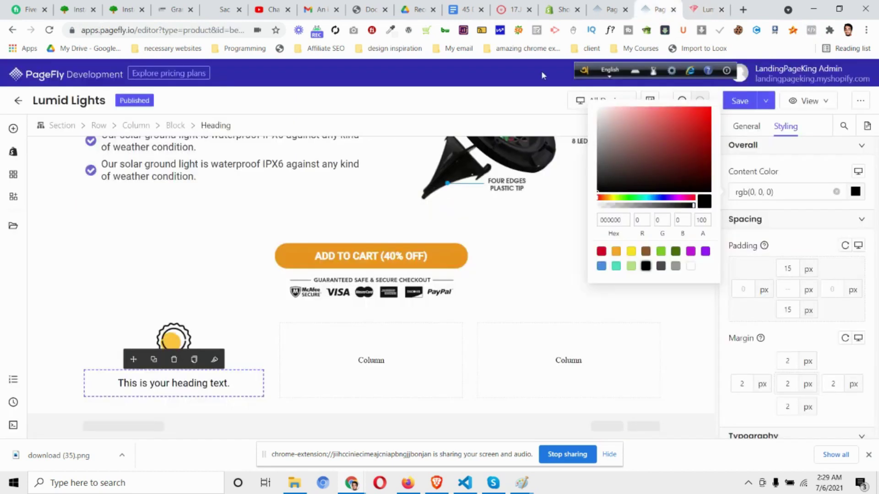
{"action": "left_click", "coordinate": [659, 9]}
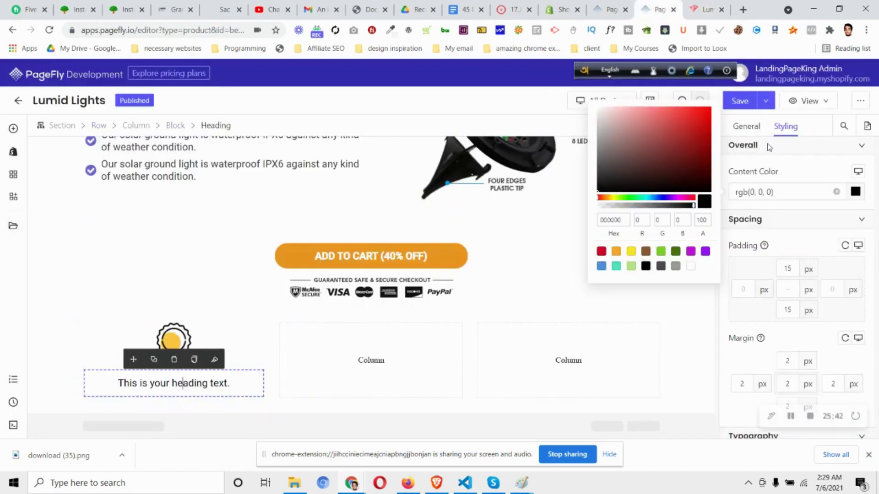
{"action": "left_click", "coordinate": [746, 125]}
{"action": "left_click", "coordinate": [794, 249]}
{"action": "key", "text": "ctrl+a"}
{"action": "key", "text": "ctrl+v"}
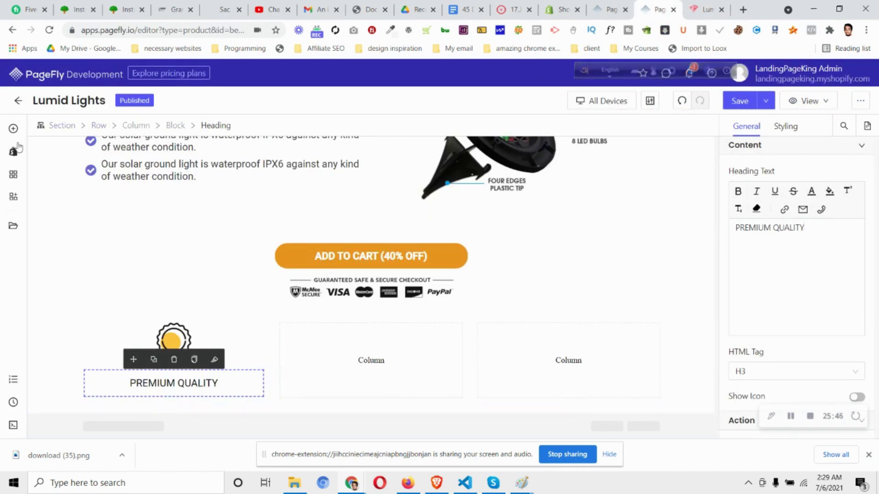
Add a default divider beneath the PREMIUM QUALITY heading in the first column
{"action": "left_click", "coordinate": [13, 128]}
{"action": "scroll", "coordinate": [115, 298], "scroll_direction": "down", "scroll_amount": 1}
{"action": "scroll", "coordinate": [116, 298], "scroll_direction": "down", "scroll_amount": 4}
{"action": "mouse_move", "coordinate": [89, 357]}
{"action": "left_click_drag", "start_coordinate": [224, 148], "coordinate": [190, 395]}
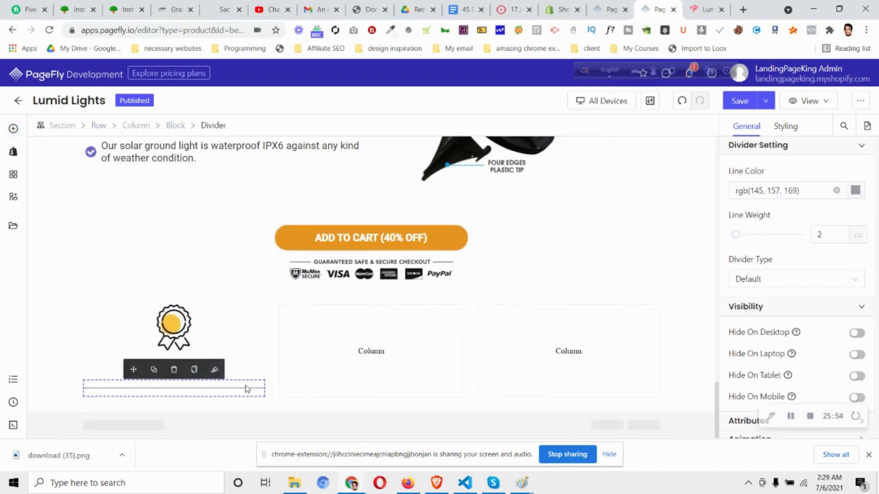
Compare the divider and list spacing in the "OUR LUMIDA LIGHTS ARE PERFECT FOR YOU IF..." section between the reference page and the PageFly page
{"action": "left_click", "coordinate": [705, 9]}
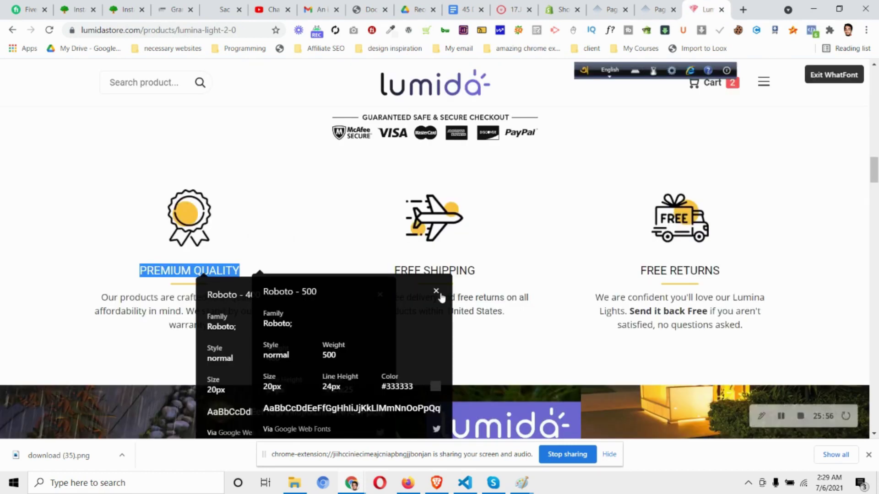
{"action": "scroll", "coordinate": [449, 256], "scroll_direction": "up", "scroll_amount": 6}
{"action": "scroll", "coordinate": [449, 256], "scroll_direction": "down", "scroll_amount": 2}
{"action": "key", "text": "ctrl+shift+Tab"}
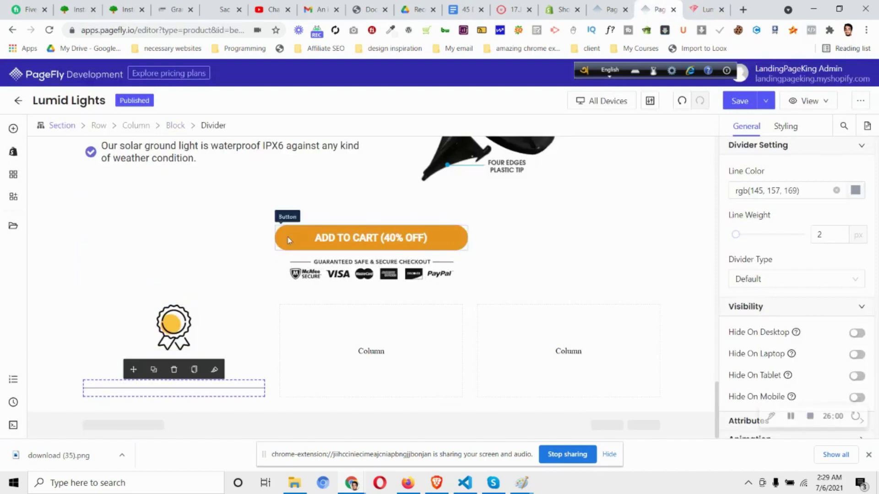
{"action": "scroll", "coordinate": [138, 275], "scroll_direction": "up", "scroll_amount": 5}
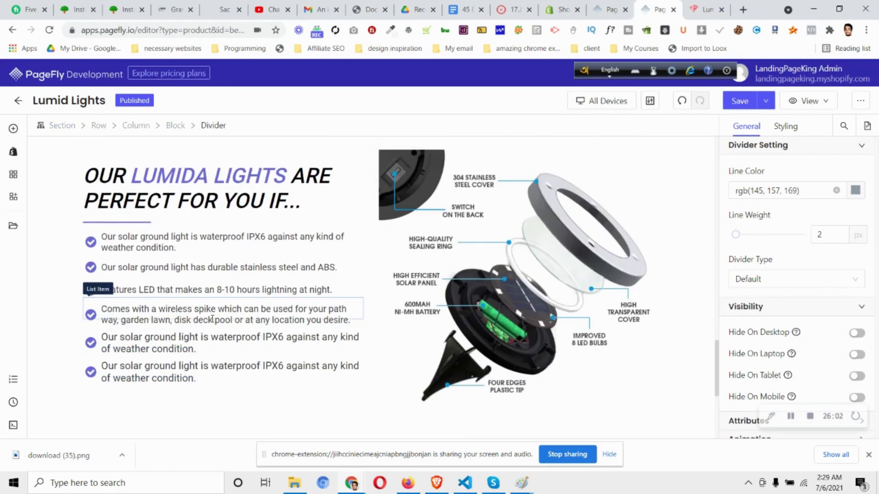
{"action": "key", "text": "ctrl+Tab"}
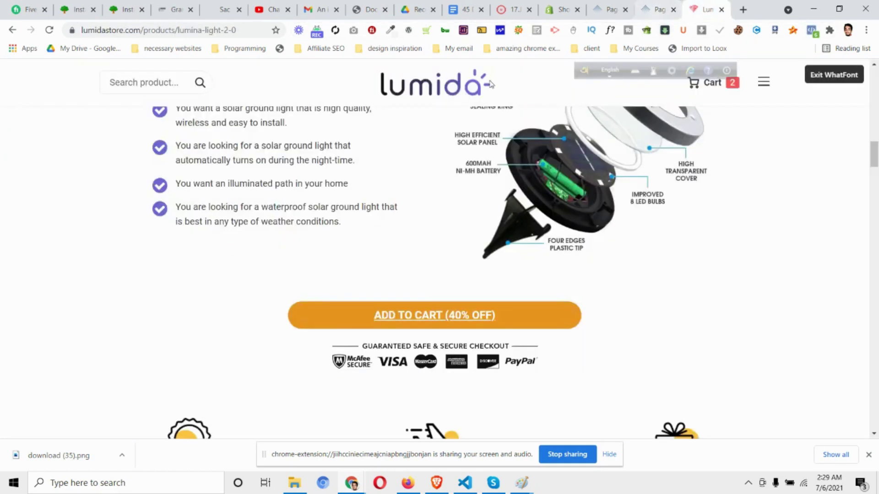
{"action": "scroll", "coordinate": [232, 192], "scroll_direction": "up", "scroll_amount": 4}
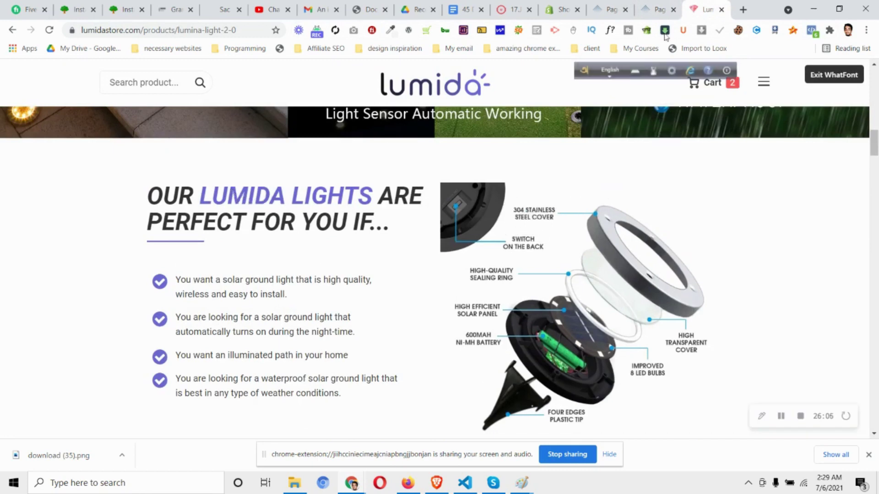
{"action": "key", "text": "ctrl+shift+Tab"}
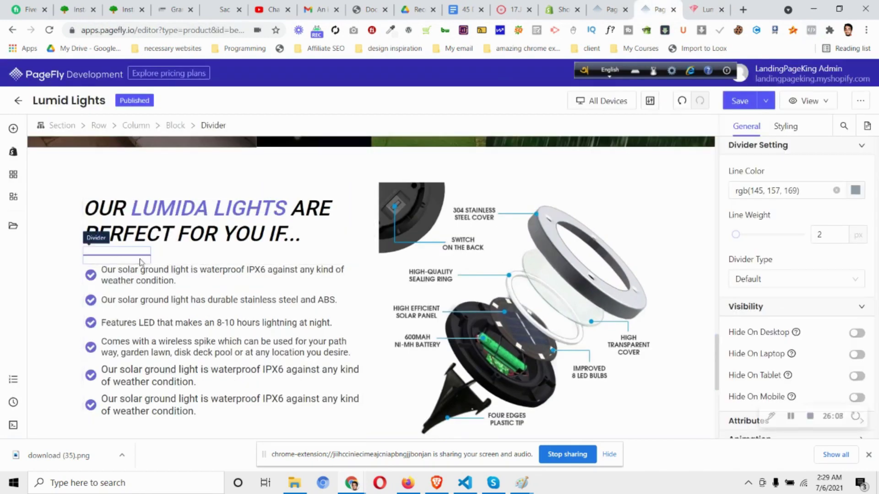
Set the top padding of the checkmark list under the "OUR LUMIDA LIGHTS" heading to 20 px
{"action": "left_click", "coordinate": [140, 270]}
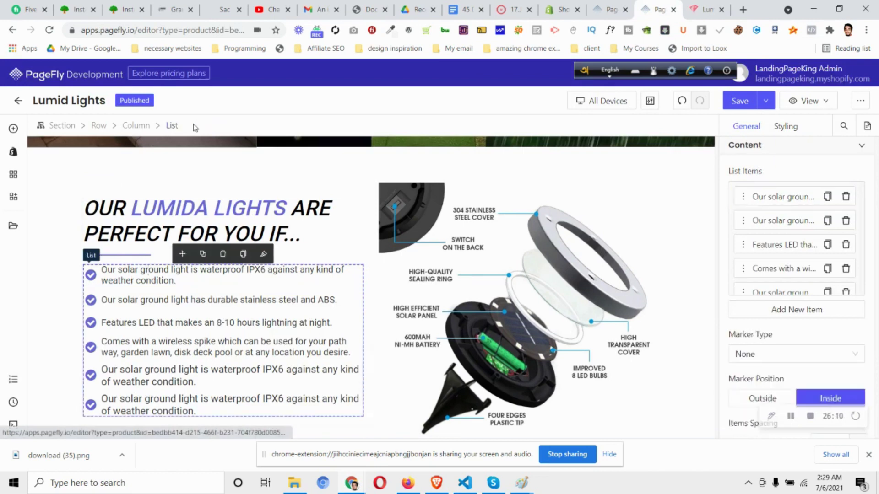
{"action": "left_click", "coordinate": [785, 127]}
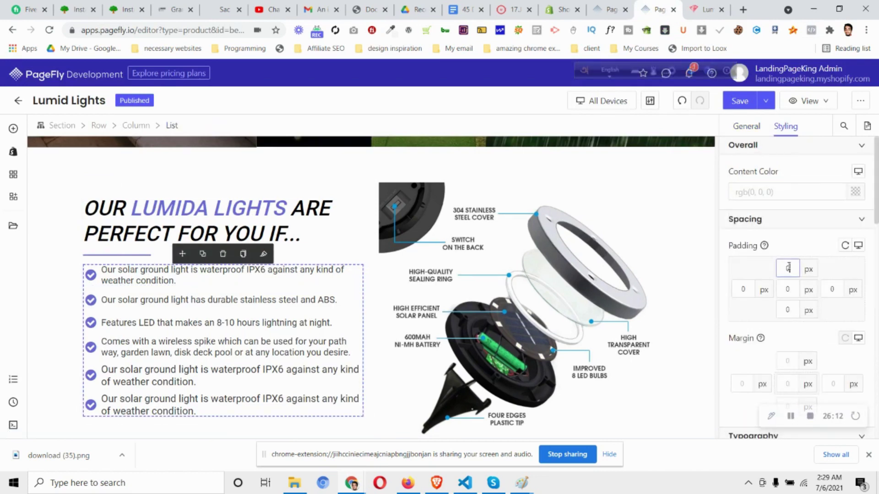
{"action": "type", "text": "12"}
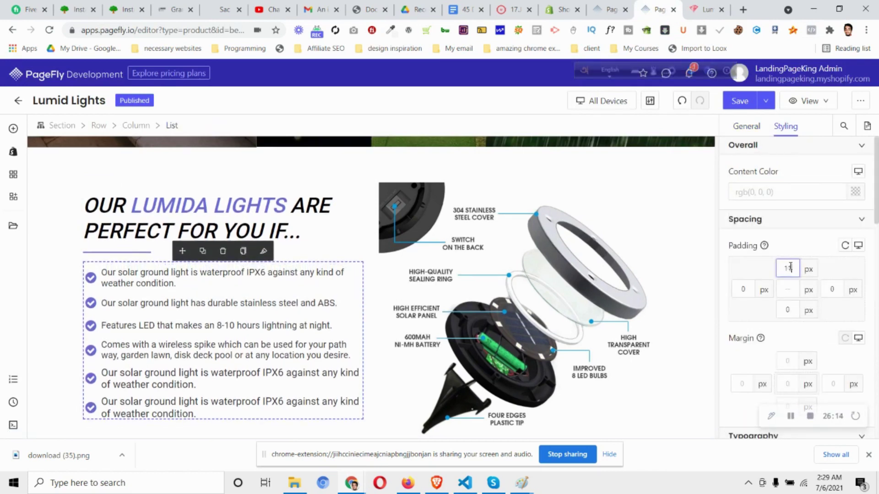
{"action": "key", "text": "Up"}
{"action": "key", "text": "Up"}
{"action": "key", "text": "Up"}
{"action": "key", "text": "Up"}
{"action": "key", "text": "Up"}
{"action": "key", "text": "Up"}
{"action": "key", "text": "Up"}
{"action": "key", "text": "Up"}
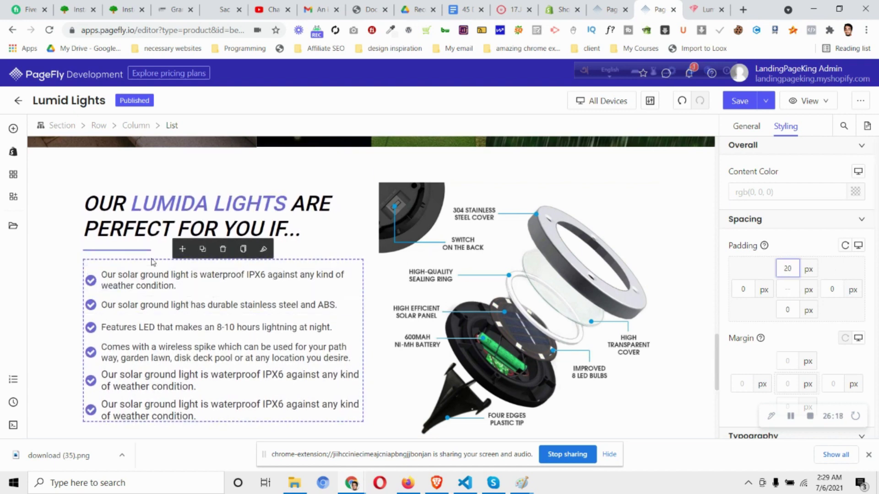
Copy the line color rgb(108, 104, 216) from the divider under the "OUR LUMIDA LIGHTS" heading
{"action": "left_click", "coordinate": [168, 254]}
{"action": "scroll", "coordinate": [768, 212], "scroll_direction": "down", "scroll_amount": 1}
{"action": "scroll", "coordinate": [803, 229], "scroll_direction": "up", "scroll_amount": 1}
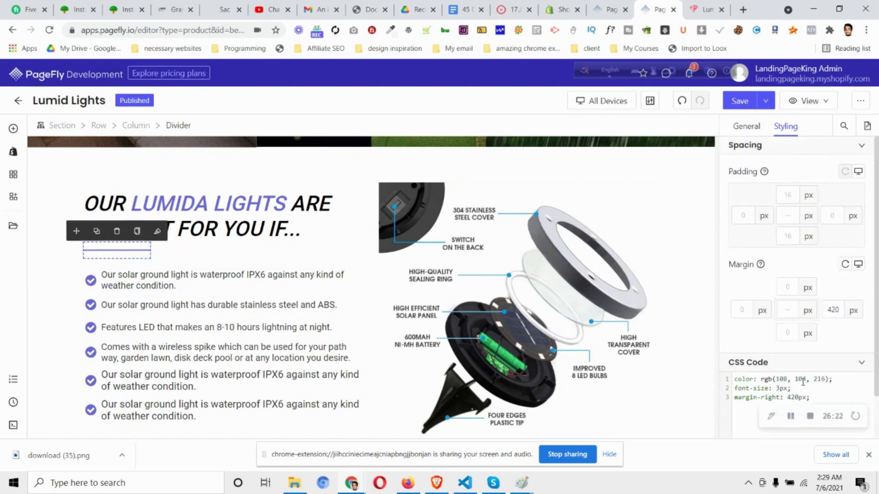
{"action": "left_click", "coordinate": [746, 126]}
{"action": "left_click", "coordinate": [796, 190]}
{"action": "key", "text": "ctrl+c"}
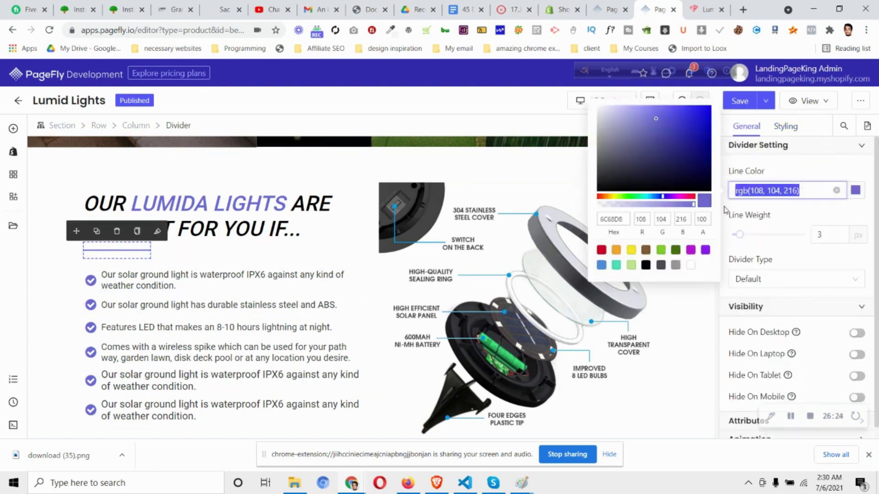
Apply the copied line color rgb(108, 104, 216) to the divider beneath PREMIUM QUALITY
{"action": "scroll", "coordinate": [204, 320], "scroll_direction": "down", "scroll_amount": 5}
{"action": "left_click", "coordinate": [234, 387]}
{"action": "left_click", "coordinate": [782, 195]}
{"action": "key", "text": "ctrl+v"}
Try a 3 px line weight on the divider beneath PREMIUM QUALITY and set it back to 2 px
{"action": "double_click", "coordinate": [820, 234]}
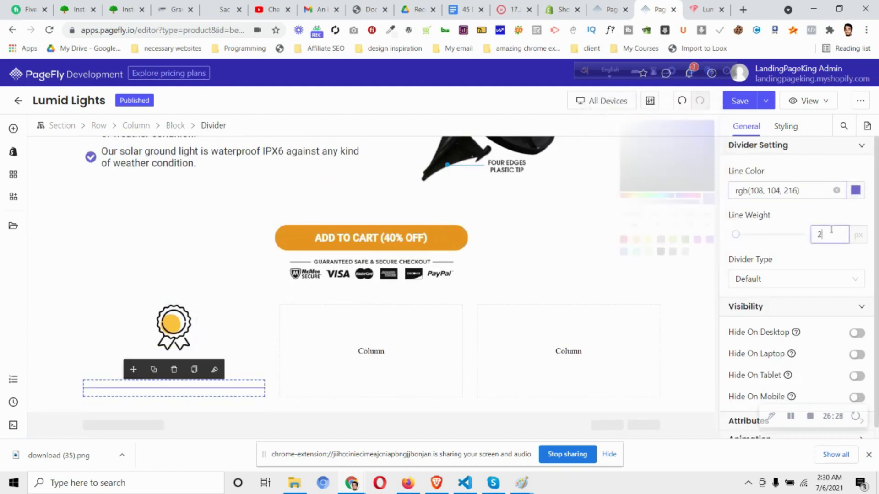
{"action": "type", "text": "3"}
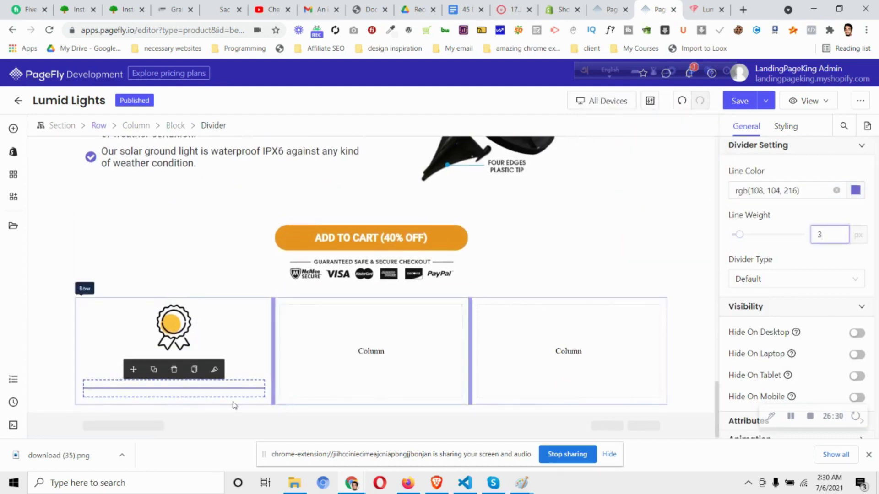
{"action": "left_click", "coordinate": [242, 361]}
{"action": "left_click", "coordinate": [247, 388]}
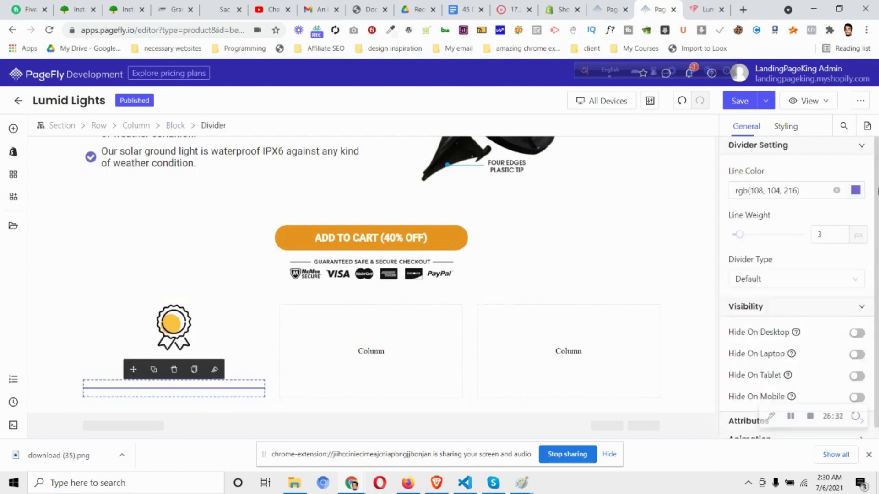
{"action": "key", "text": "BackSpace"}
{"action": "type", "text": "2"}
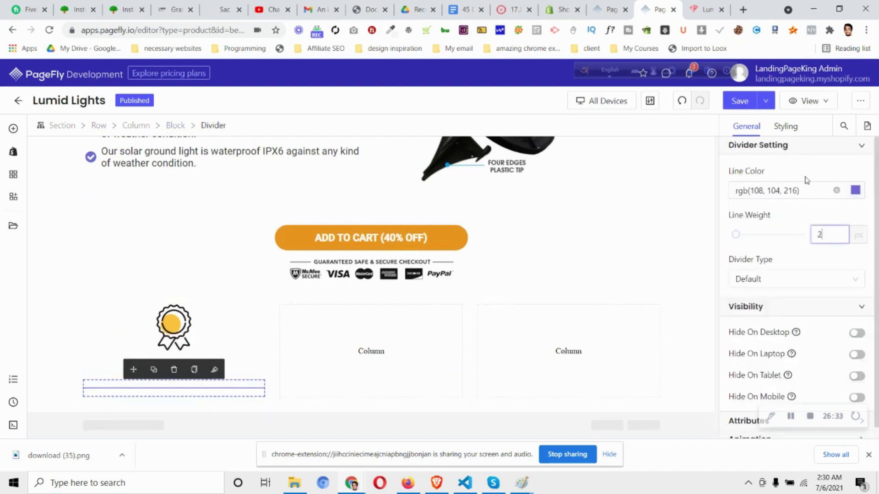
Shorten the divider beneath PREMIUM QUALITY by setting its left and right margins to 70 px each
{"action": "left_click", "coordinate": [785, 131]}
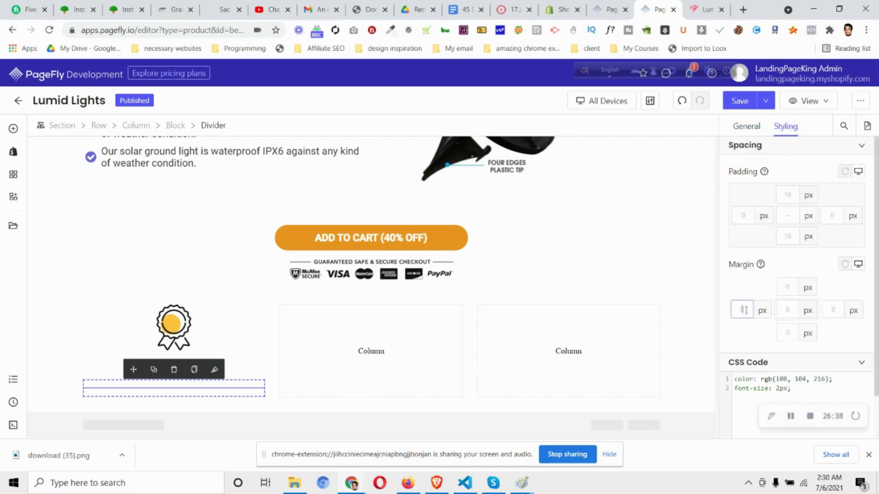
{"action": "type", "text": "70"}
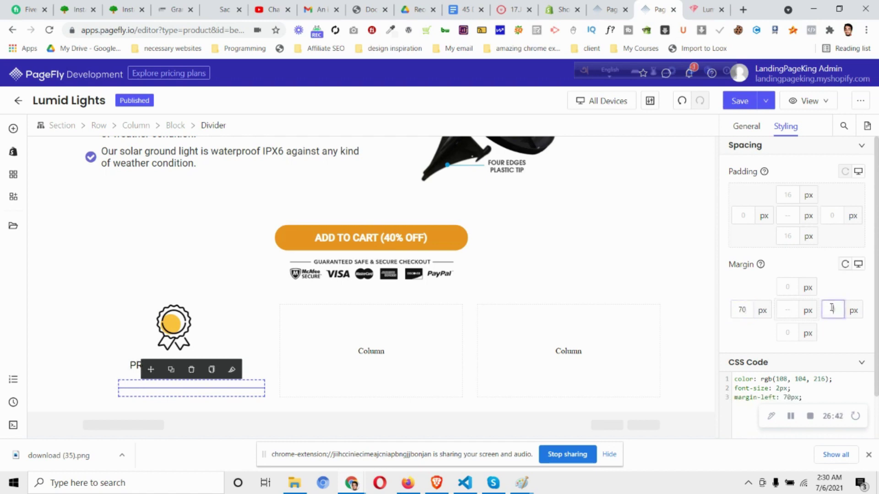
{"action": "type", "text": "70"}
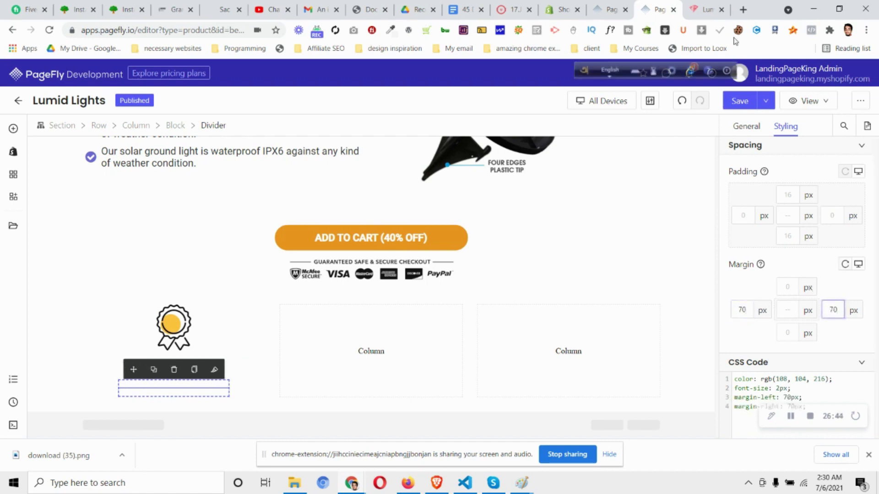
Compare the PREMIUM QUALITY divider with the reference page and try 140 px left and right margins on it
{"action": "left_click", "coordinate": [705, 5]}
{"action": "scroll", "coordinate": [680, 216], "scroll_direction": "down", "scroll_amount": 10}
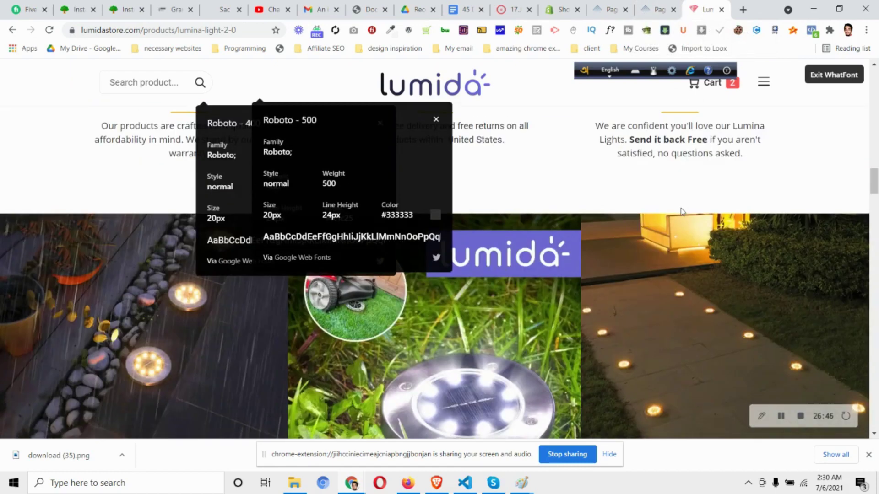
{"action": "scroll", "coordinate": [680, 216], "scroll_direction": "up", "scroll_amount": 5}
{"action": "scroll", "coordinate": [681, 221], "scroll_direction": "up", "scroll_amount": 3}
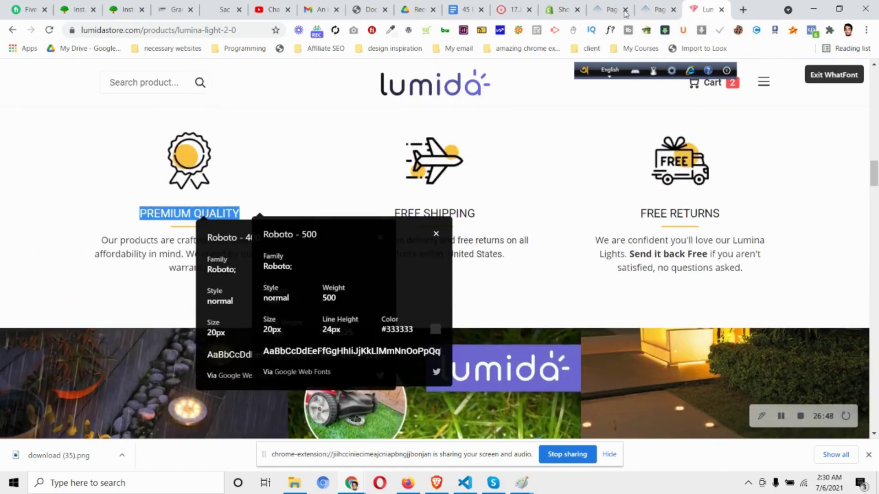
{"action": "left_click", "coordinate": [657, 9]}
{"action": "key", "text": "BackSpace"}
{"action": "type", "text": "4"}
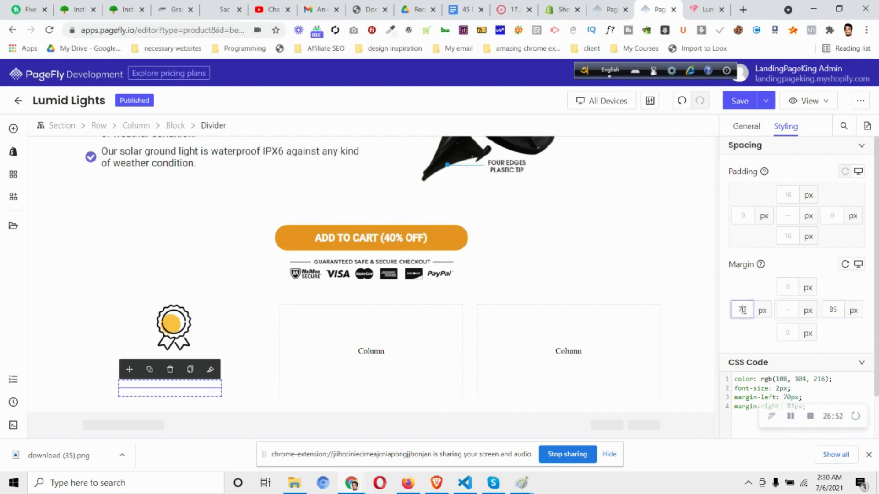
{"action": "type", "text": "140"}
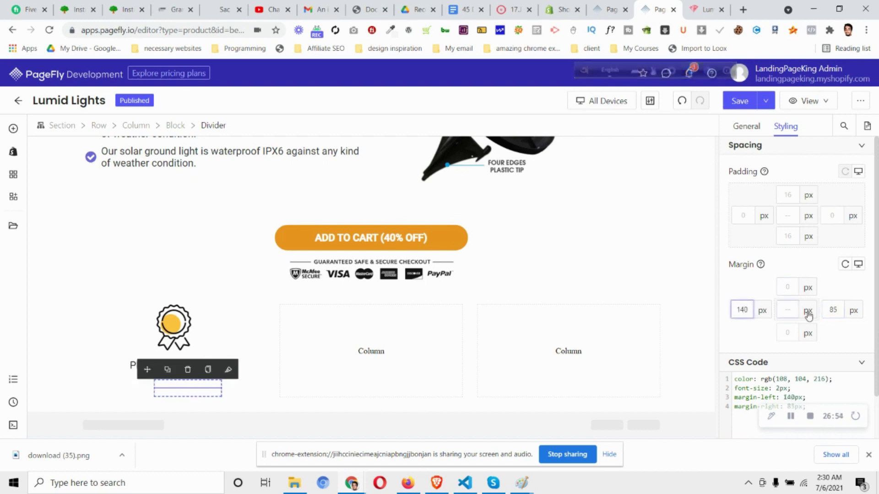
{"action": "type", "text": "140"}
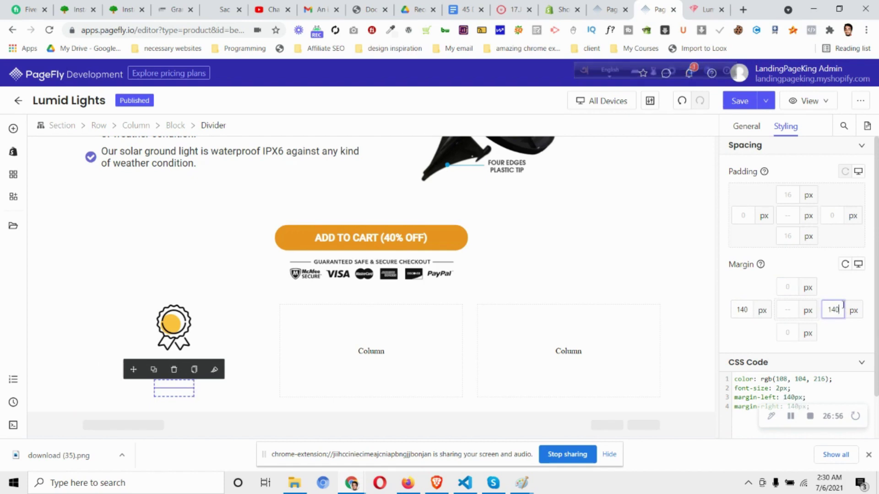
Set the left and right margins of the divider beneath PREMIUM QUALITY to 130 px each
{"action": "key", "text": "BackSpace"}
{"action": "key", "text": "BackSpace"}
{"action": "type", "text": "37"}
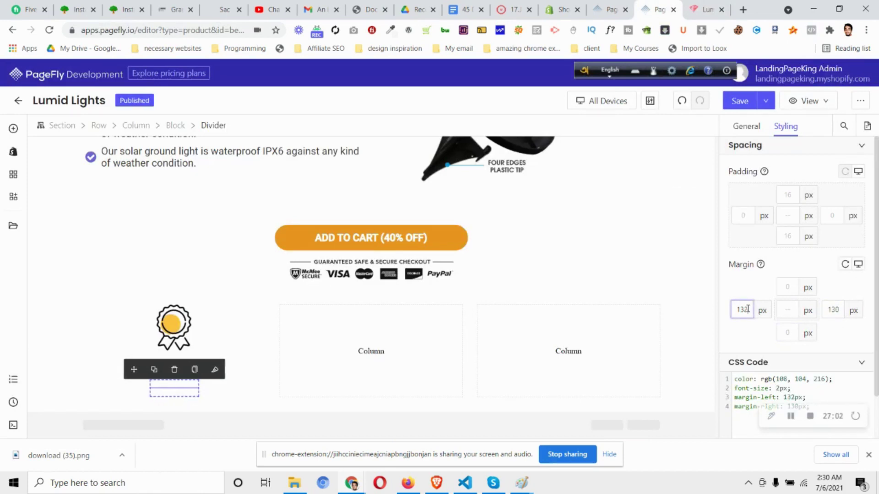
{"action": "key", "text": "Down"}
{"action": "key", "text": "Up"}
{"action": "key", "text": "Up"}
{"action": "key", "text": "Up"}
{"action": "key", "text": "Up"}
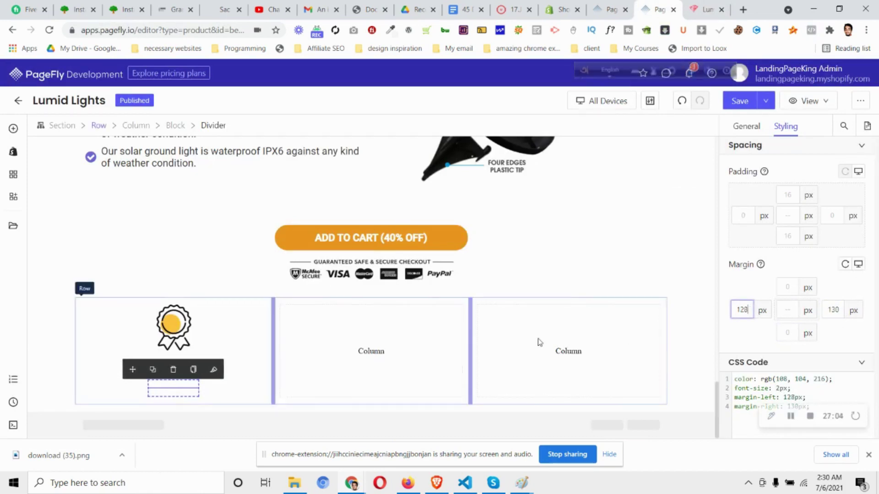
{"action": "left_click", "coordinate": [394, 342]}
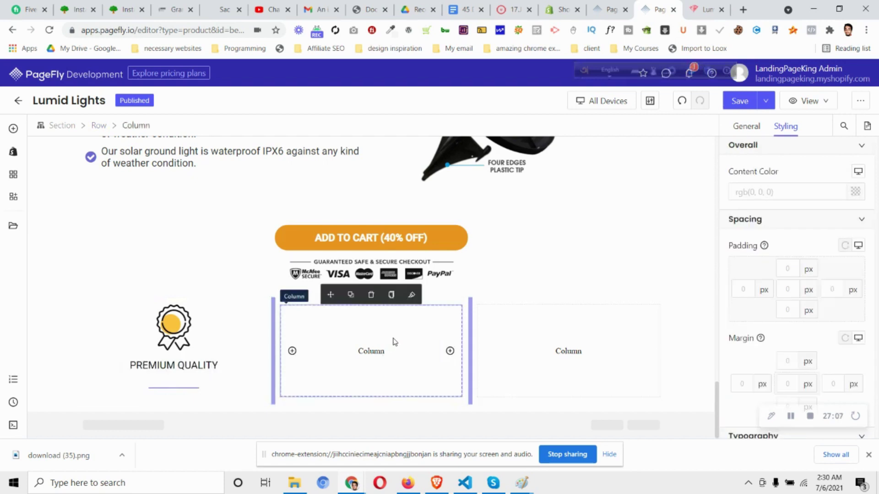
Give the PREMIUM QUALITY heading 10 px of padding above and below
{"action": "left_click", "coordinate": [201, 360]}
{"action": "left_click", "coordinate": [787, 310]}
{"action": "type", "text": "11"}
{"action": "key", "text": "BackSpace"}
{"action": "type", "text": "0"}
{"action": "left_click", "coordinate": [789, 269]}
{"action": "key", "text": "BackSpace"}
{"action": "type", "text": "0"}
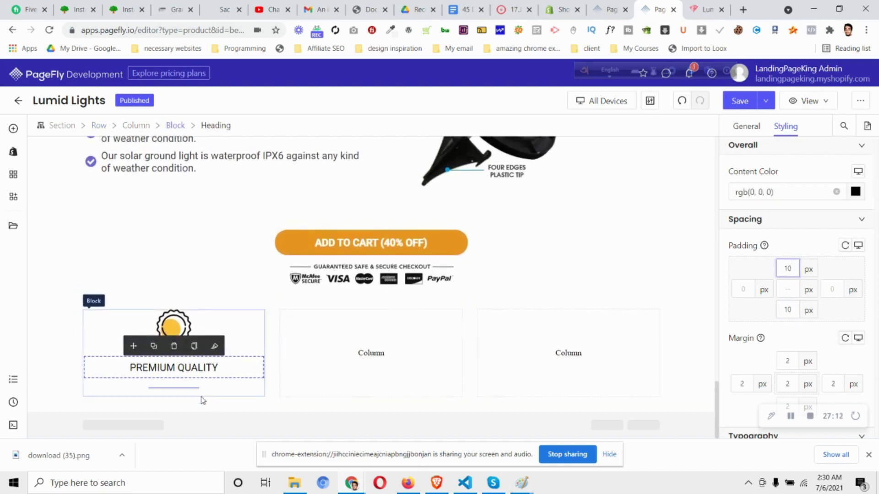
Switch the editor to the mobile view and set the PREMIUM QUALITY divider's left and right margins to 80 px
{"action": "left_click", "coordinate": [196, 389]}
{"action": "left_click", "coordinate": [617, 101]}
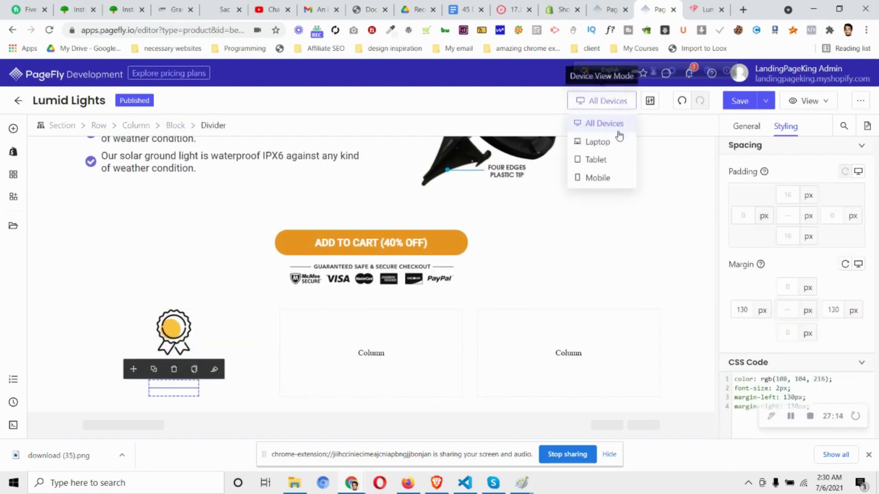
{"action": "left_click", "coordinate": [624, 178]}
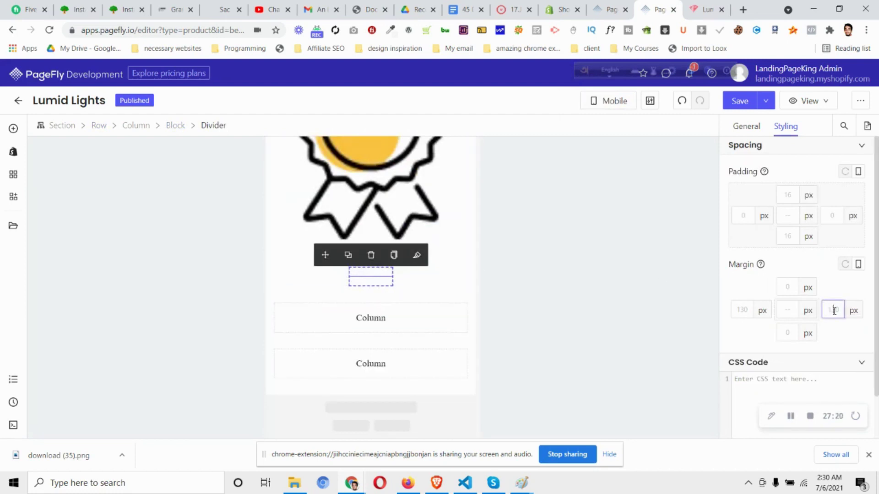
{"action": "type", "text": "80"}
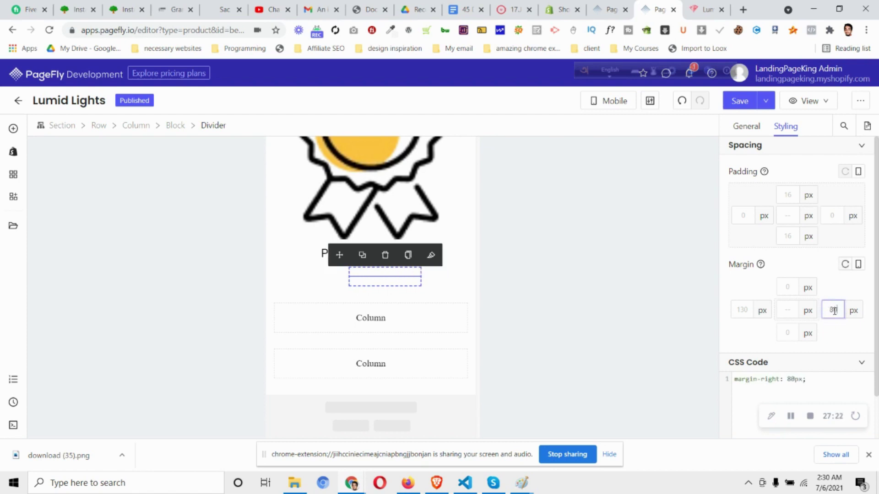
{"action": "type", "text": "80"}
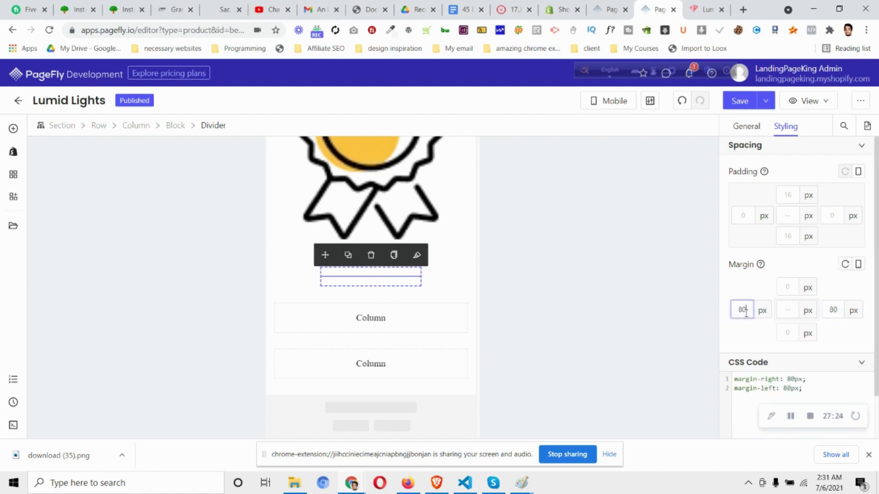
Set the badge image's width to 80 px for the mobile view
{"action": "left_click", "coordinate": [379, 189]}
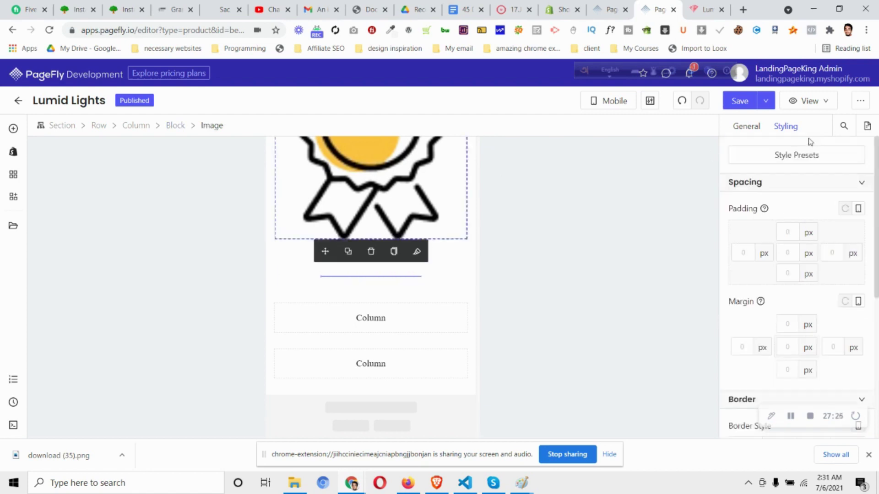
{"action": "left_click", "coordinate": [746, 128]}
{"action": "scroll", "coordinate": [824, 266], "scroll_direction": "down", "scroll_amount": 3}
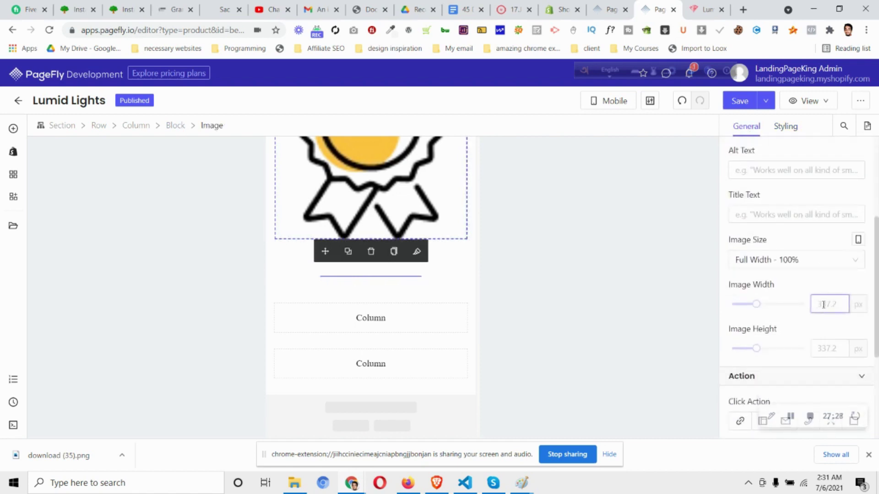
{"action": "type", "text": "80"}
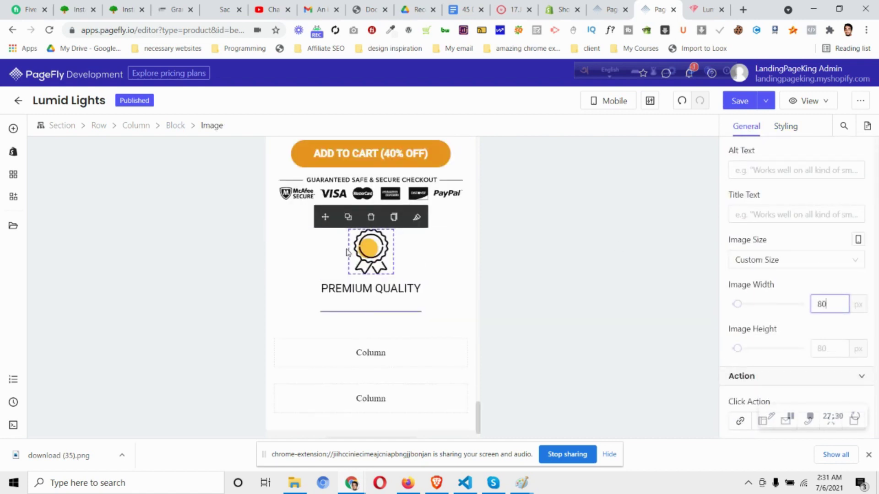
{"action": "left_click", "coordinate": [304, 235]}
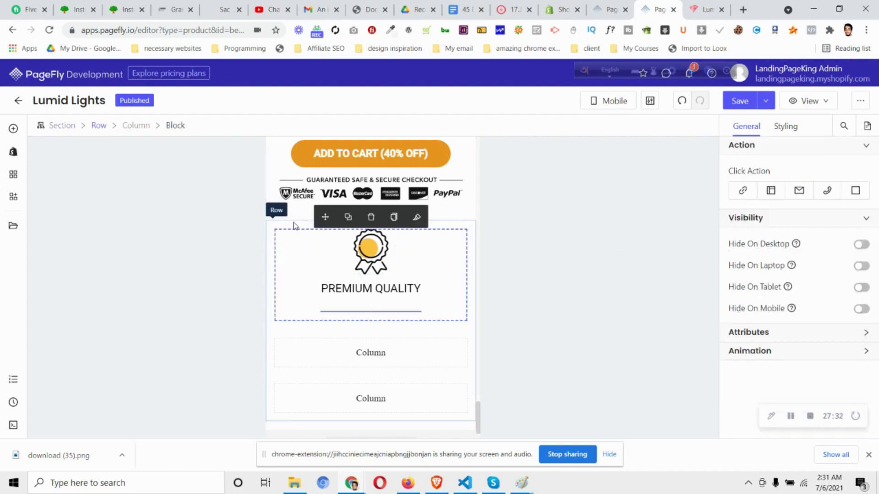
{"action": "left_click", "coordinate": [296, 226]}
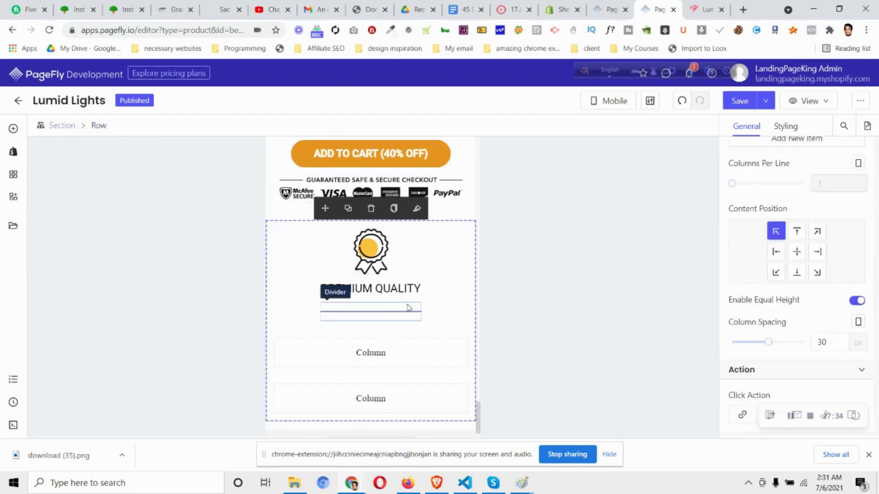
Increase the PREMIUM QUALITY divider's mobile left and right margins to 110 px and return to the all-devices view
{"action": "left_click", "coordinate": [392, 316]}
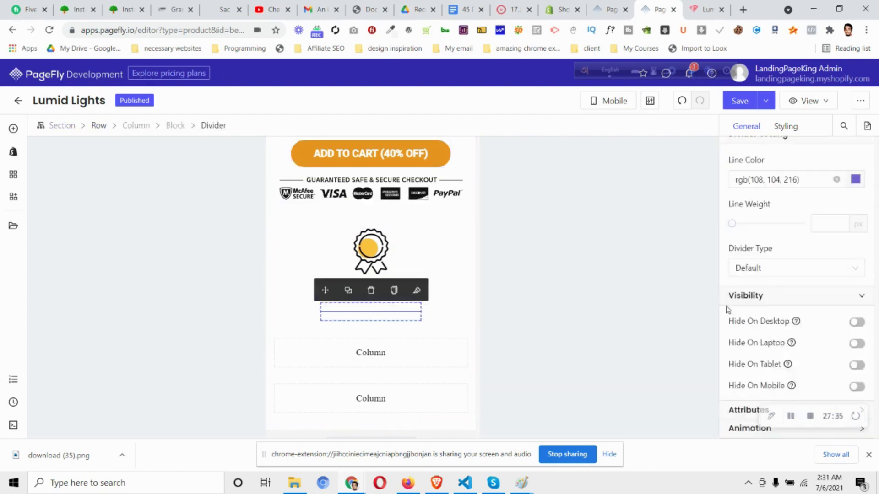
{"action": "left_click", "coordinate": [786, 126]}
{"action": "key", "text": "Up"}
{"action": "key", "text": "Up"}
{"action": "key", "text": "Up"}
{"action": "key", "text": "Up"}
{"action": "key", "text": "Up"}
{"action": "key", "text": "Up"}
{"action": "key", "text": "Up"}
{"action": "key", "text": "Up"}
{"action": "key", "text": "Up"}
{"action": "key", "text": "Up"}
{"action": "key", "text": "Up"}
{"action": "key", "text": "Up"}
{"action": "key", "text": "Up"}
{"action": "key", "text": "Up"}
{"action": "key", "text": "Up"}
{"action": "key", "text": "Up"}
{"action": "key", "text": "Up"}
{"action": "key", "text": "Up"}
{"action": "key", "text": "Up"}
{"action": "key", "text": "Up"}
{"action": "key", "text": "Up"}
{"action": "key", "text": "Up"}
{"action": "left_click", "coordinate": [832, 301]}
{"action": "key", "text": "Up"}
{"action": "key", "text": "Up"}
{"action": "key", "text": "Up"}
{"action": "key", "text": "Up"}
{"action": "key", "text": "Up"}
{"action": "key", "text": "Up"}
{"action": "key", "text": "Up"}
{"action": "key", "text": "Up"}
{"action": "key", "text": "Up"}
{"action": "key", "text": "Up"}
{"action": "key", "text": "Up"}
{"action": "key", "text": "Up"}
{"action": "key", "text": "Up"}
{"action": "key", "text": "Up"}
{"action": "key", "text": "Up"}
{"action": "key", "text": "Up"}
{"action": "key", "text": "Up"}
{"action": "key", "text": "Up"}
{"action": "key", "text": "Up"}
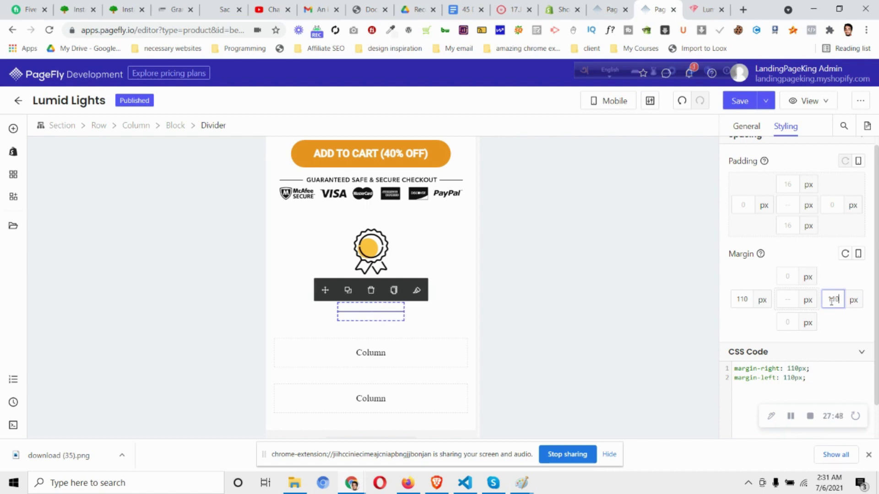
{"action": "left_click", "coordinate": [624, 102]}
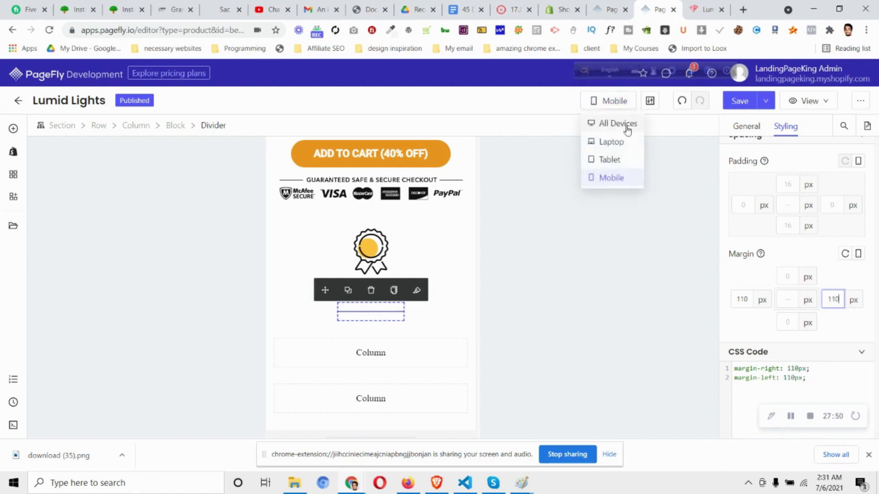
{"action": "left_click", "coordinate": [624, 124]}
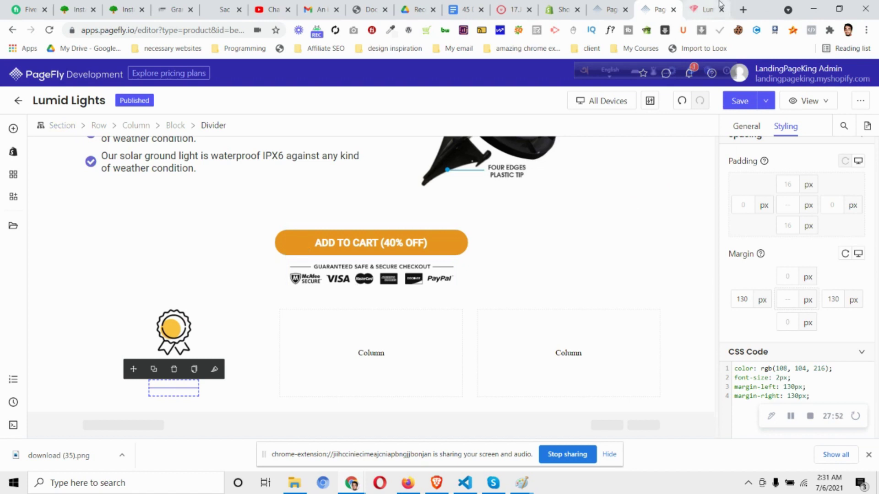
Inspect the font details of the description text under PREMIUM QUALITY on the reference page
{"action": "key", "text": "ctrl+Tab"}
{"action": "left_click", "coordinate": [435, 234]}
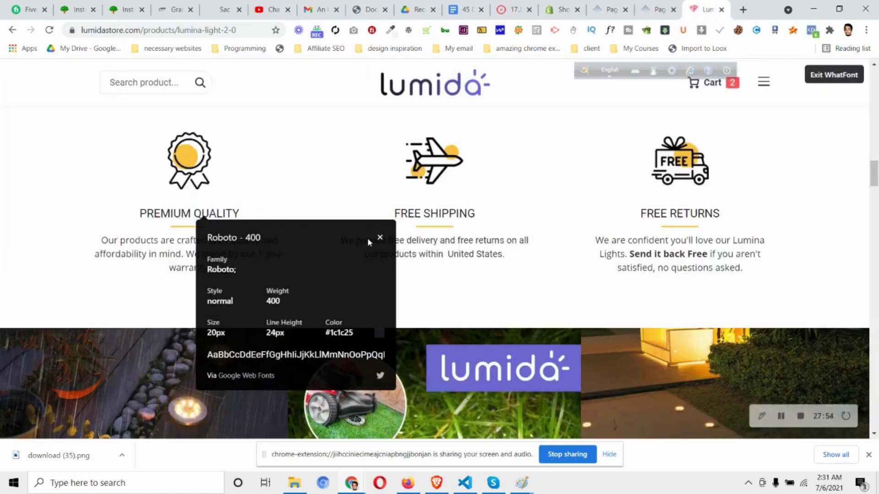
{"action": "left_click", "coordinate": [368, 238]}
{"action": "left_click", "coordinate": [200, 258]}
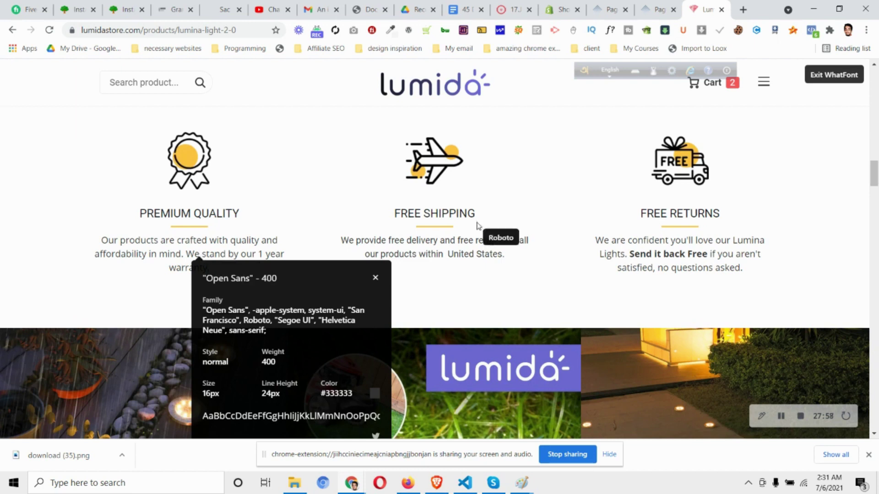
Return to the page editor and add a paragraph element below the divider in the PREMIUM QUALITY column
{"action": "key", "text": "ctrl+shift+Tab"}
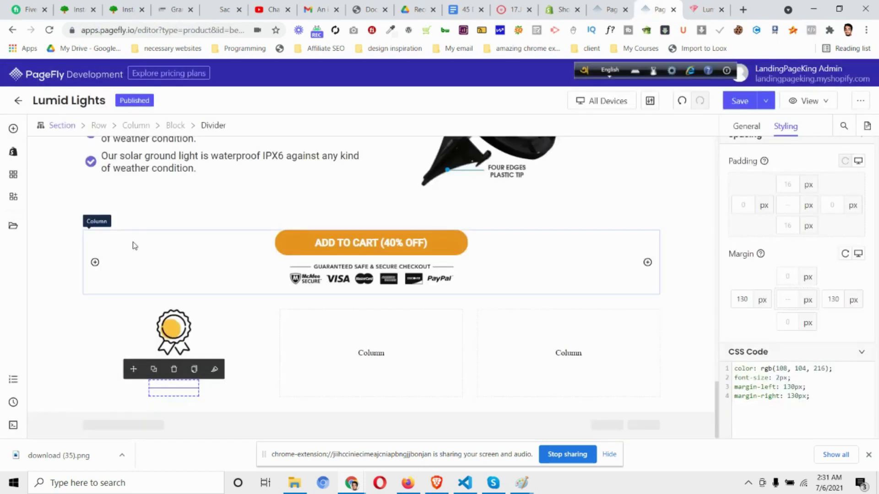
{"action": "left_click", "coordinate": [14, 130]}
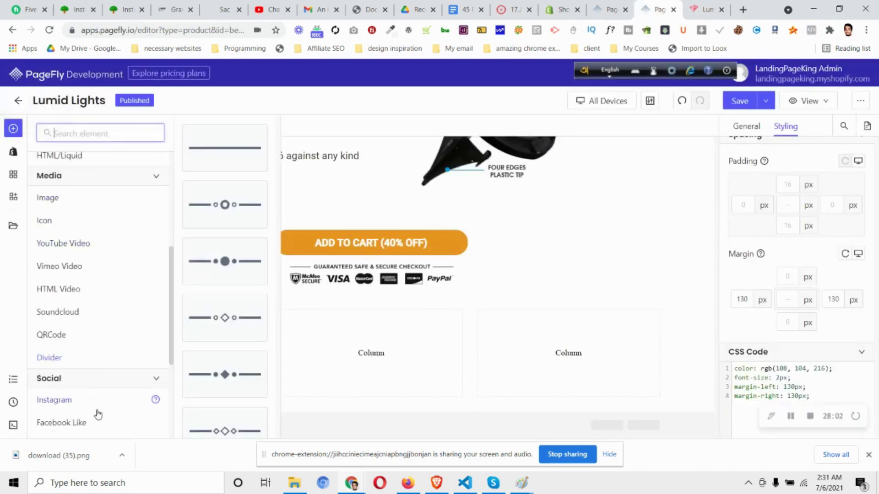
{"action": "scroll", "coordinate": [118, 216], "scroll_direction": "up", "scroll_amount": 5}
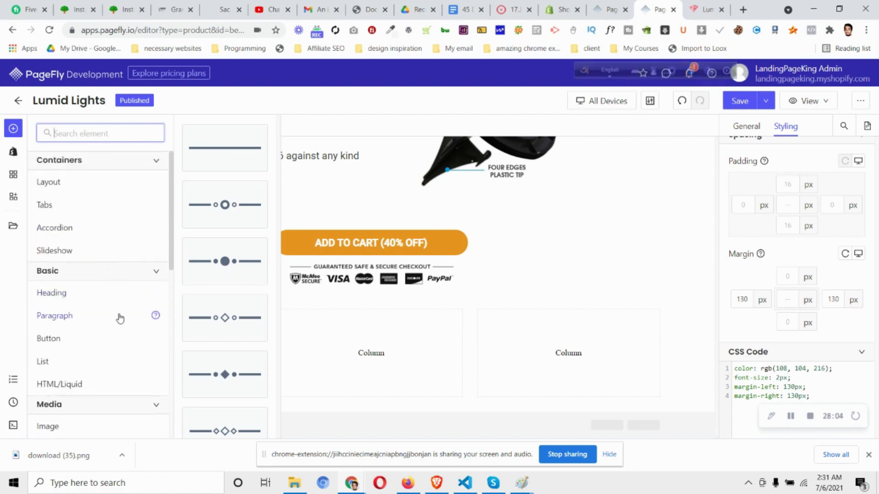
{"action": "mouse_move", "coordinate": [120, 318]}
{"action": "left_click_drag", "start_coordinate": [226, 145], "coordinate": [189, 401]}
Set the new paragraph's content color to hex 333
{"action": "left_click", "coordinate": [808, 187]}
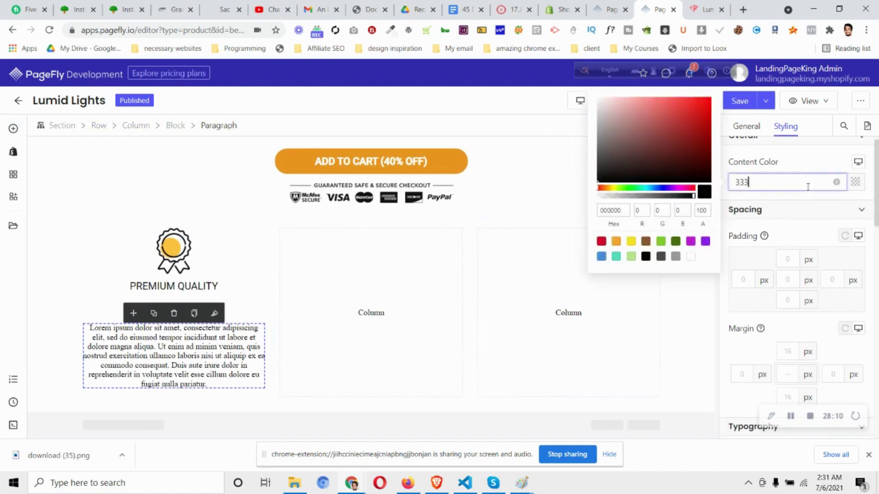
{"action": "scroll", "coordinate": [808, 192], "scroll_direction": "down", "scroll_amount": 6}
{"action": "scroll", "coordinate": [806, 202], "scroll_direction": "up", "scroll_amount": 6}
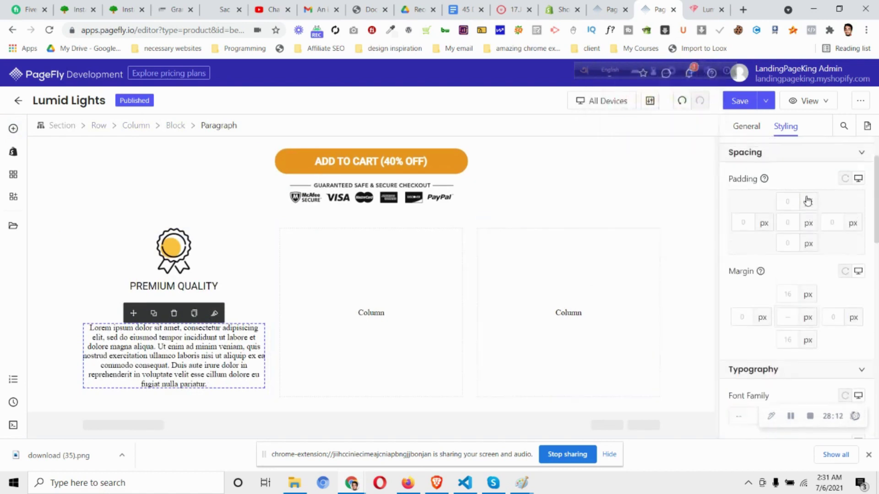
{"action": "left_click", "coordinate": [852, 192]}
{"action": "left_click", "coordinate": [623, 219]}
{"action": "type", "text": "333"}
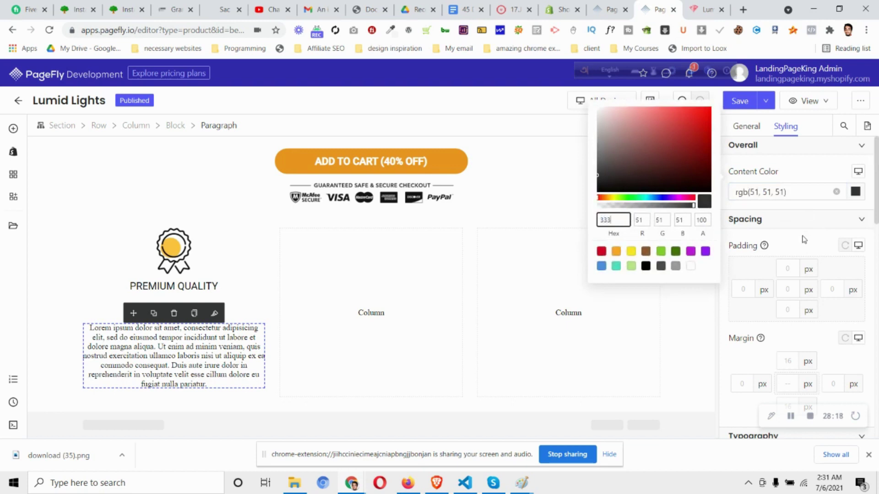
{"action": "left_click", "coordinate": [803, 239]}
Set the paragraph's font family to Roboto and its size to 16 px, checking it against the reference page
{"action": "scroll", "coordinate": [802, 237], "scroll_direction": "down", "scroll_amount": 4}
{"action": "left_click", "coordinate": [787, 311]}
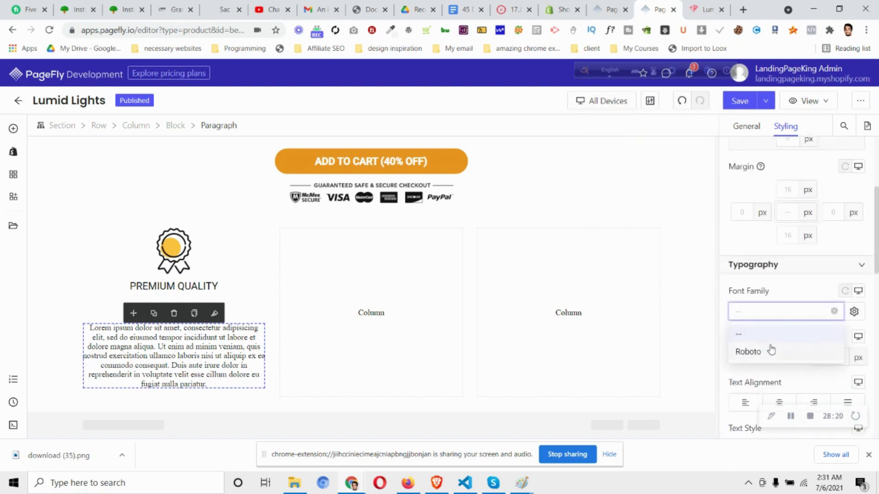
{"action": "left_click", "coordinate": [772, 350]}
{"action": "left_click", "coordinate": [821, 357]}
{"action": "type", "text": "15"}
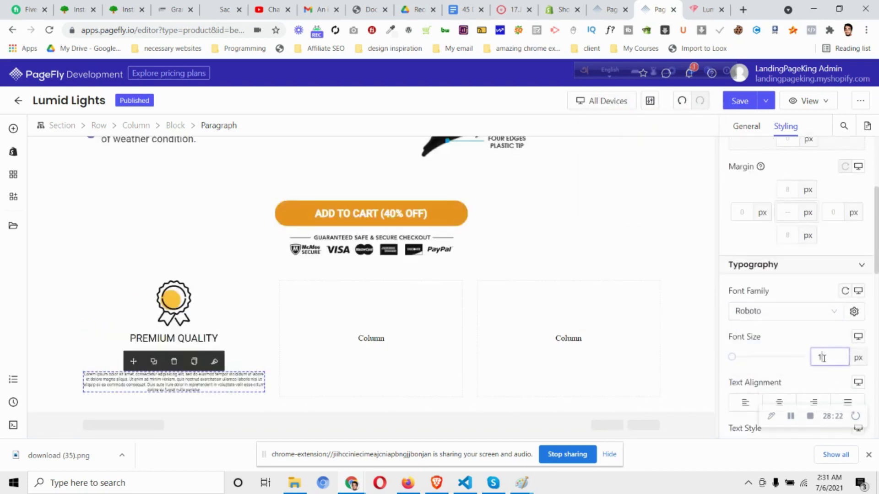
{"action": "left_click", "coordinate": [835, 356]}
{"action": "key", "text": "Up"}
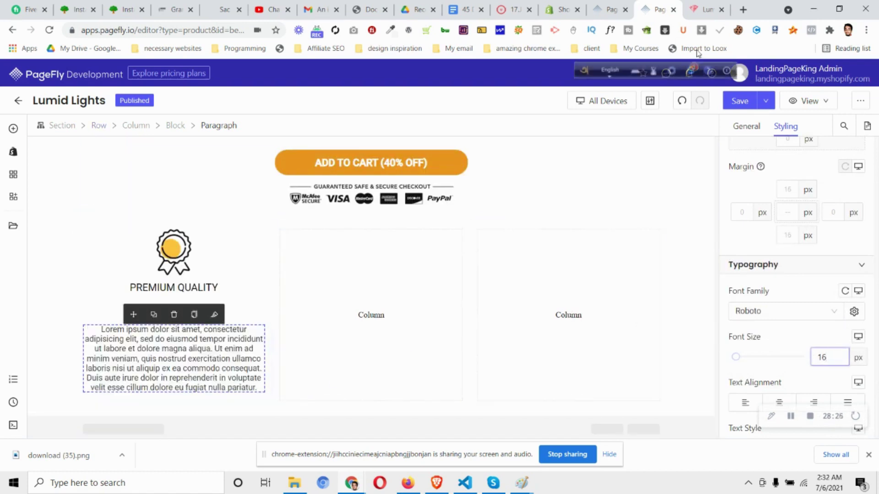
{"action": "left_click", "coordinate": [706, 9]}
{"action": "left_click", "coordinate": [657, 9]}
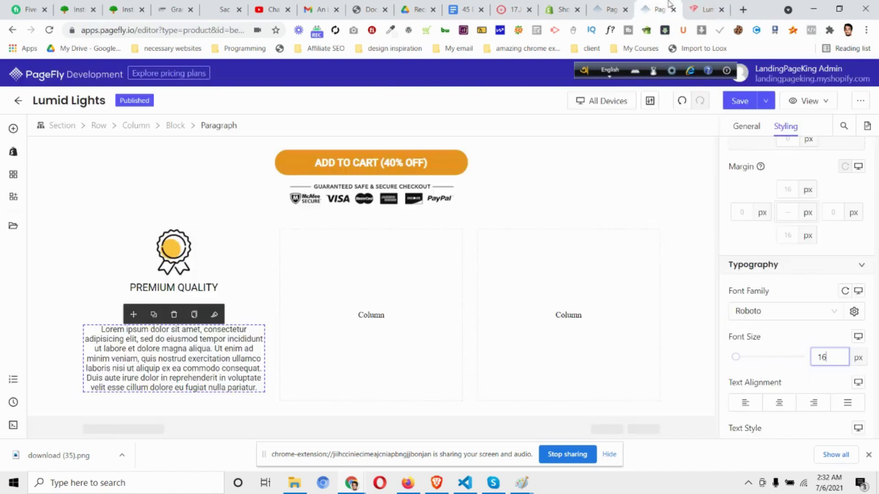
{"action": "scroll", "coordinate": [778, 302], "scroll_direction": "down", "scroll_amount": 3}
{"action": "scroll", "coordinate": [792, 295], "scroll_direction": "up", "scroll_amount": 3}
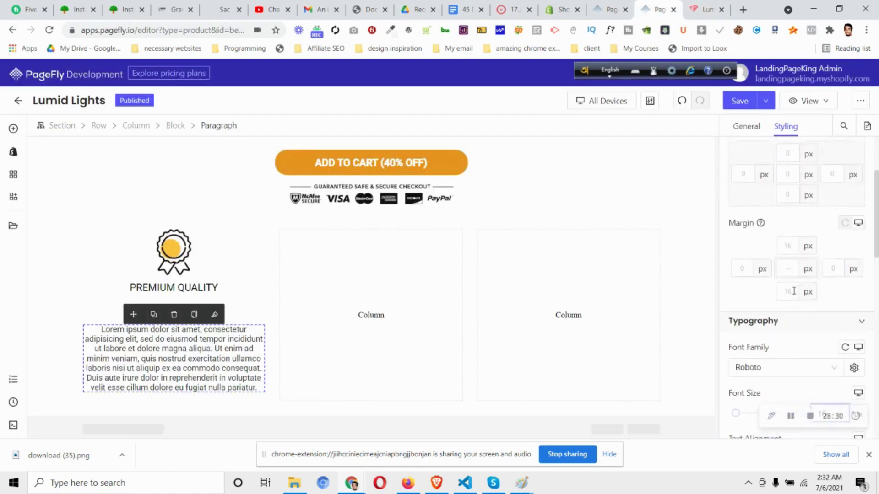
Set the margin of the PREMIUM QUALITY paragraph to 0 px on all sides
{"action": "type", "text": "0"}
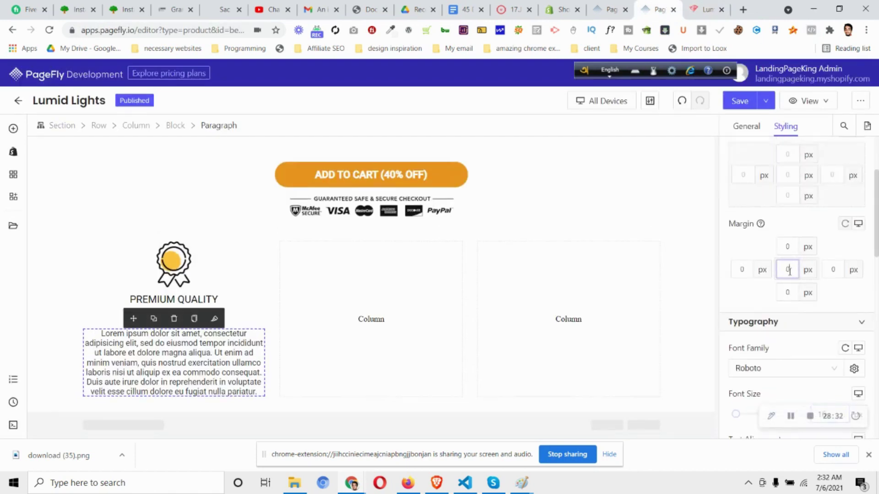
{"action": "left_click", "coordinate": [211, 302]}
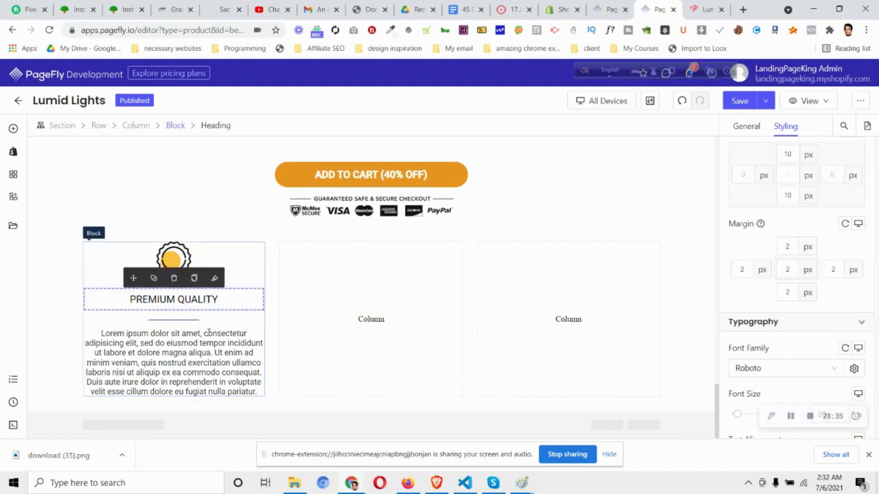
Replace the paragraph's placeholder text with the PREMIUM QUALITY description copied from the reference page, closing the font inspector there
{"action": "left_click", "coordinate": [700, 4]}
{"action": "left_click", "coordinate": [380, 278]}
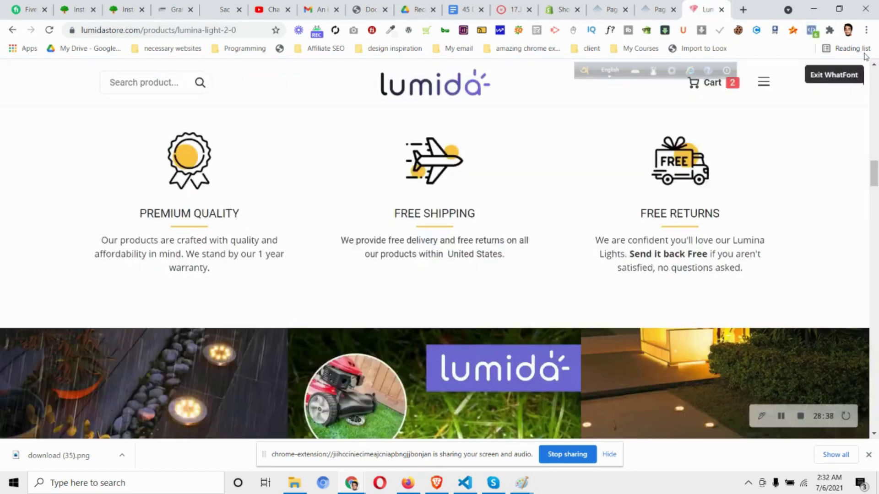
{"action": "left_click", "coordinate": [830, 78]}
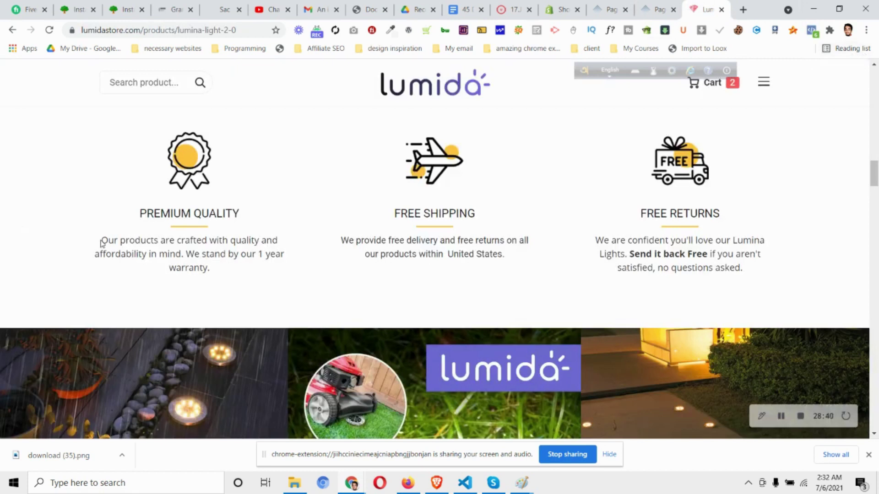
{"action": "left_click_drag", "start_coordinate": [101, 243], "coordinate": [217, 278]}
{"action": "key", "text": "ctrl+c"}
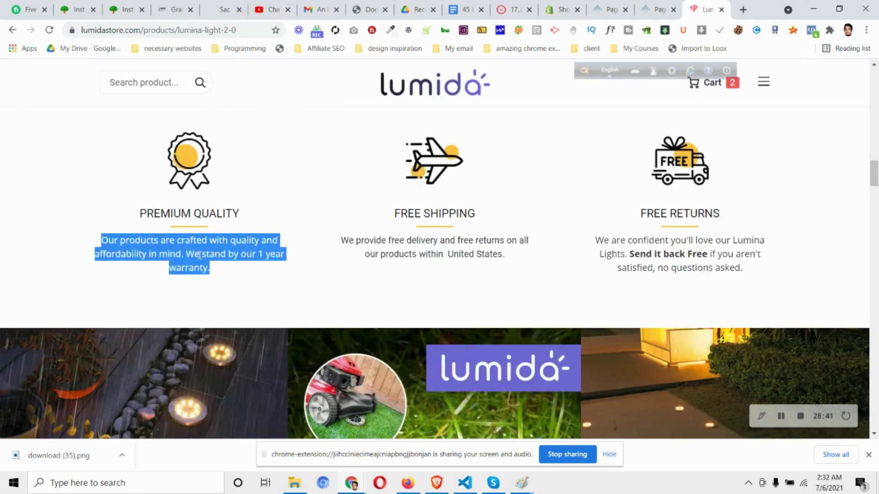
{"action": "left_click", "coordinate": [659, 10]}
{"action": "left_click", "coordinate": [208, 361]}
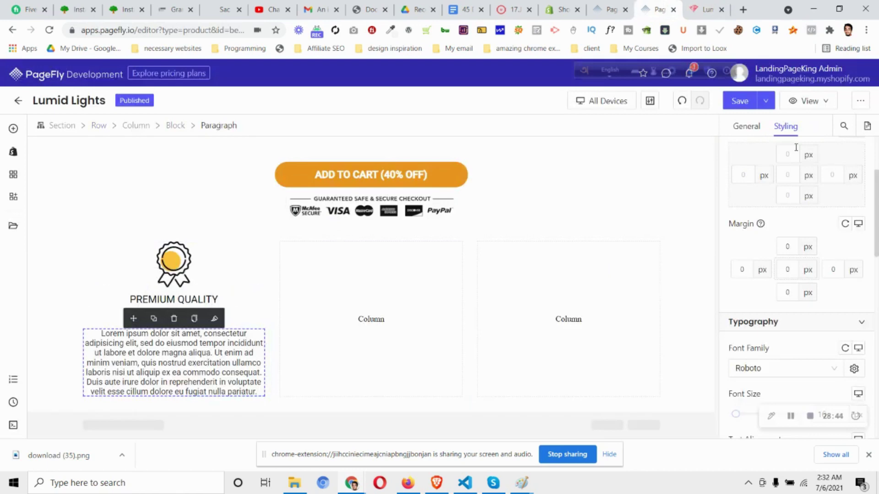
{"action": "left_click", "coordinate": [747, 126]}
{"action": "triple_click", "coordinate": [825, 285]}
{"action": "key", "text": "ctrl+v"}
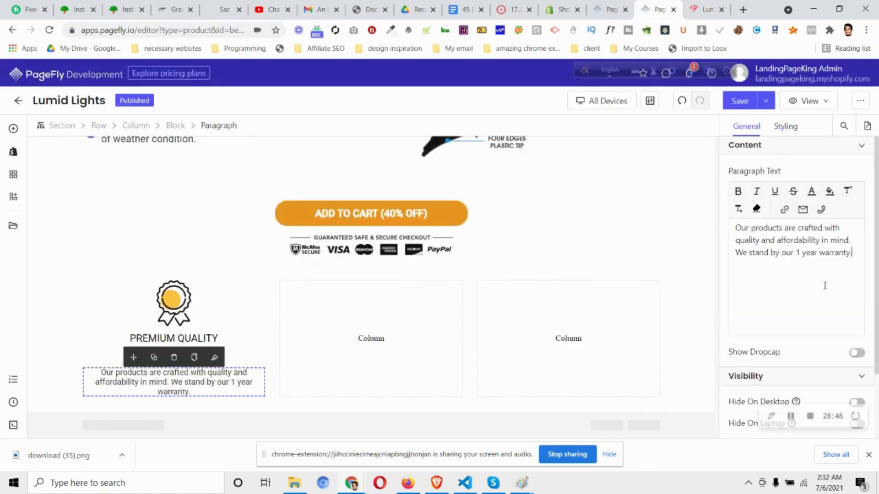
Duplicate the whole PREMIUM QUALITY block containing the icon, heading, divider and description
{"action": "left_click", "coordinate": [347, 339]}
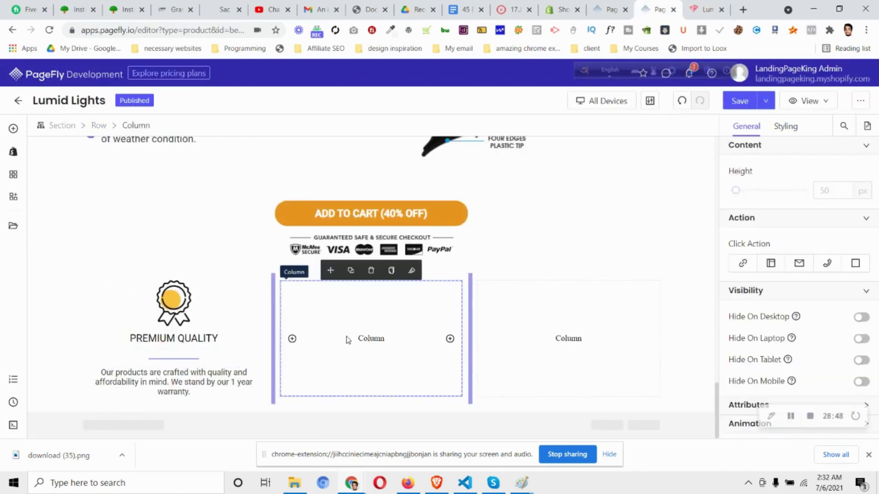
{"action": "left_click", "coordinate": [204, 314]}
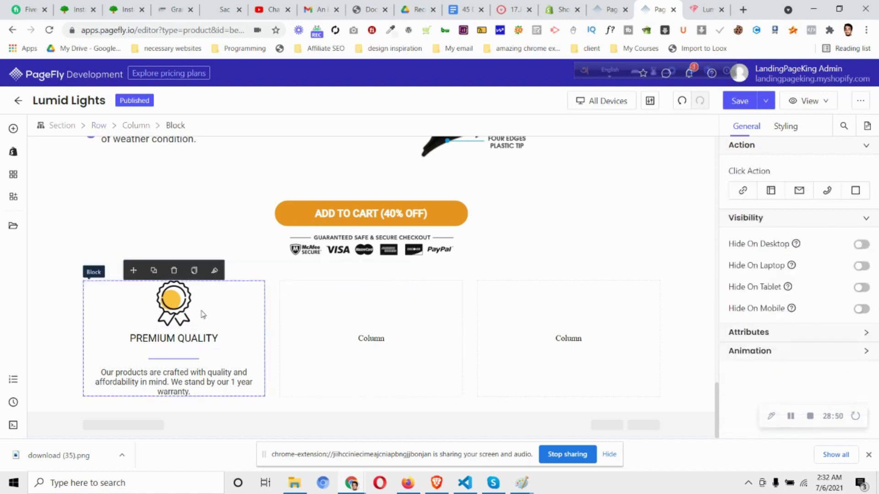
{"action": "left_click", "coordinate": [185, 339]}
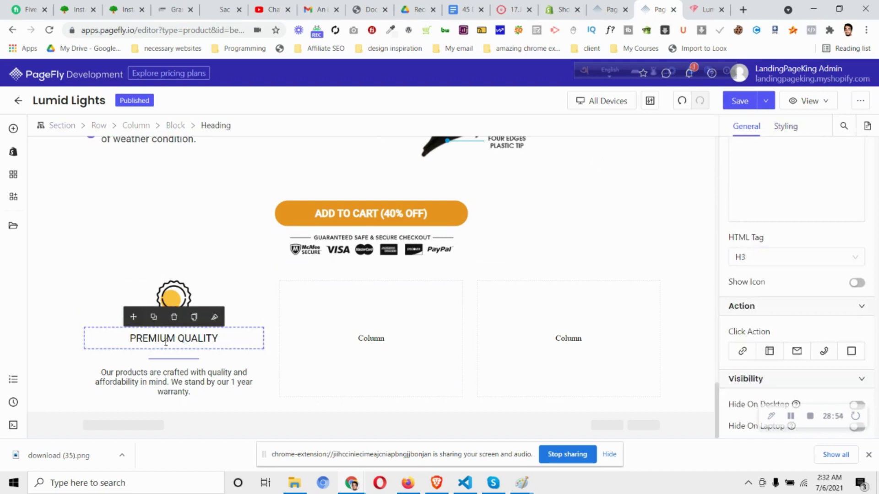
{"action": "left_click", "coordinate": [191, 304]}
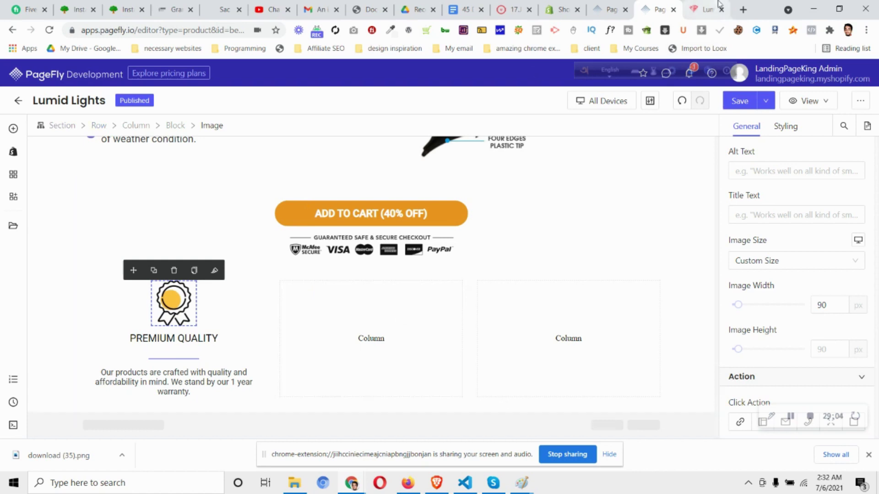
{"action": "left_click", "coordinate": [705, 9]}
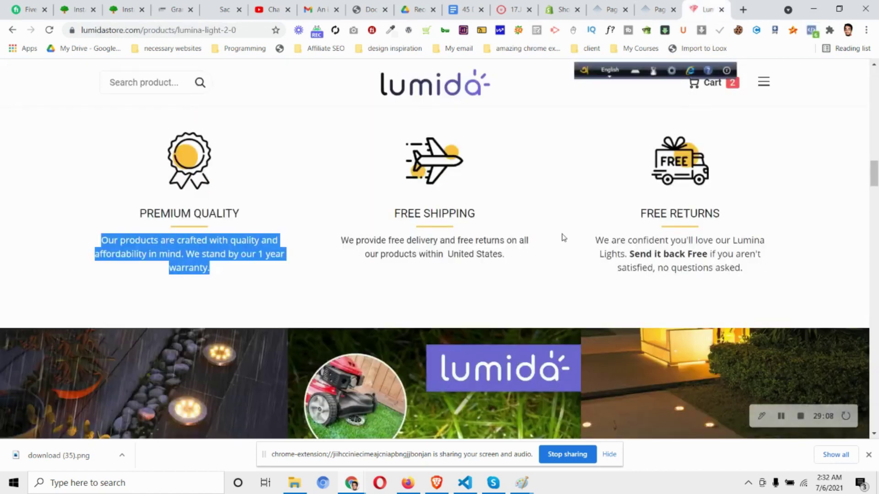
{"action": "left_click", "coordinate": [657, 9]}
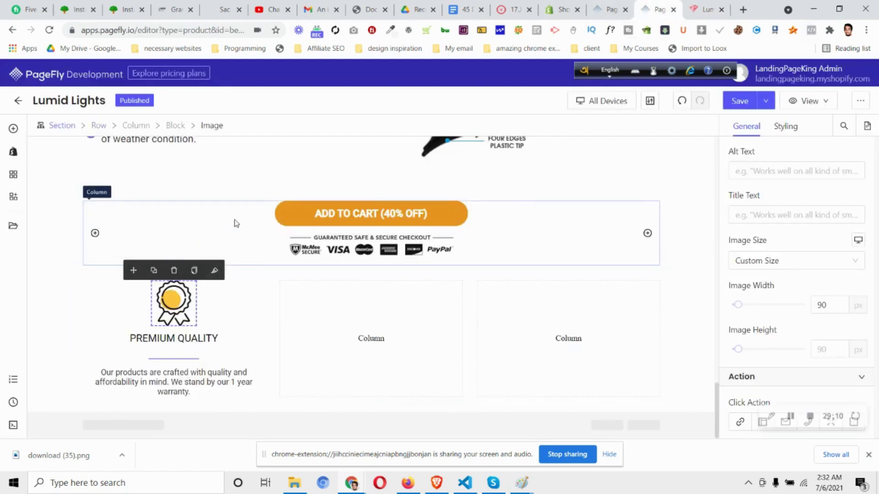
{"action": "left_click", "coordinate": [176, 126]}
{"action": "left_click", "coordinate": [153, 270]}
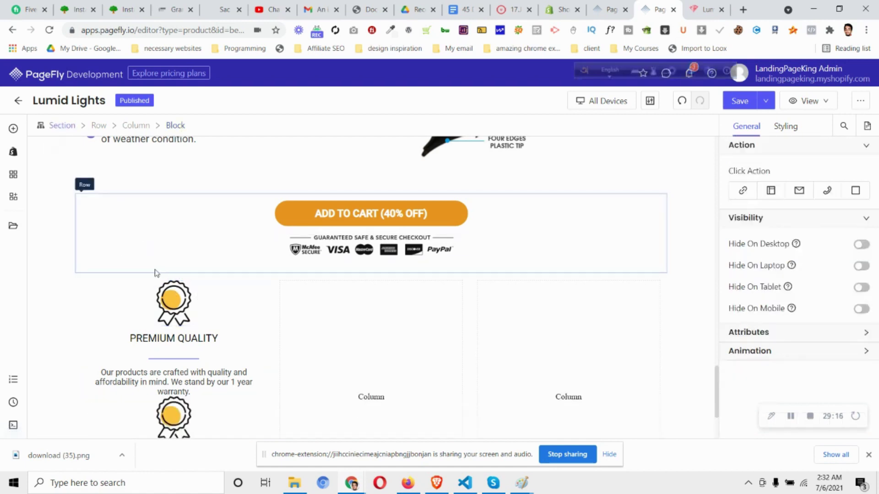
Move the duplicated PREMIUM QUALITY block into the empty middle column
{"action": "scroll", "coordinate": [237, 315], "scroll_direction": "down", "scroll_amount": 3}
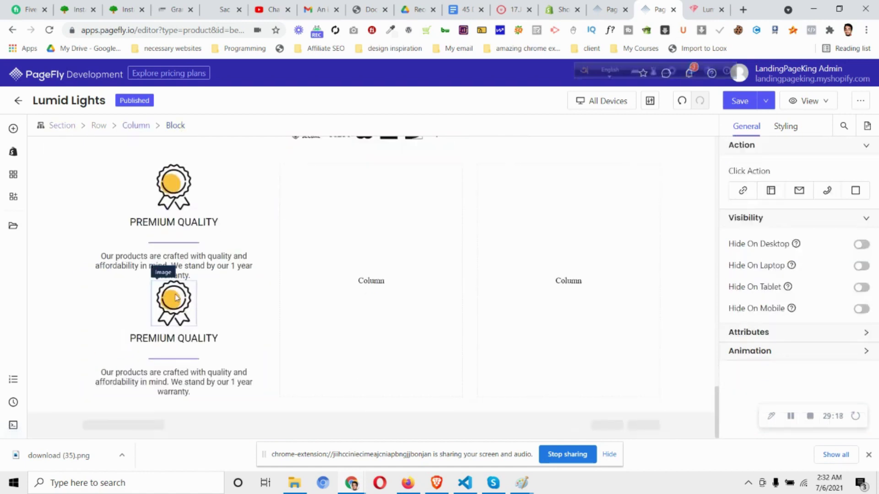
{"action": "left_click", "coordinate": [176, 298]}
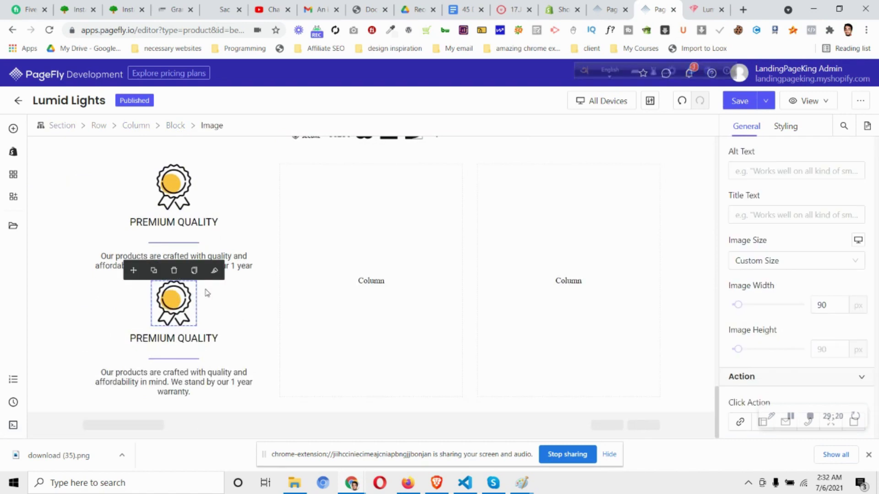
{"action": "left_click", "coordinate": [177, 129]}
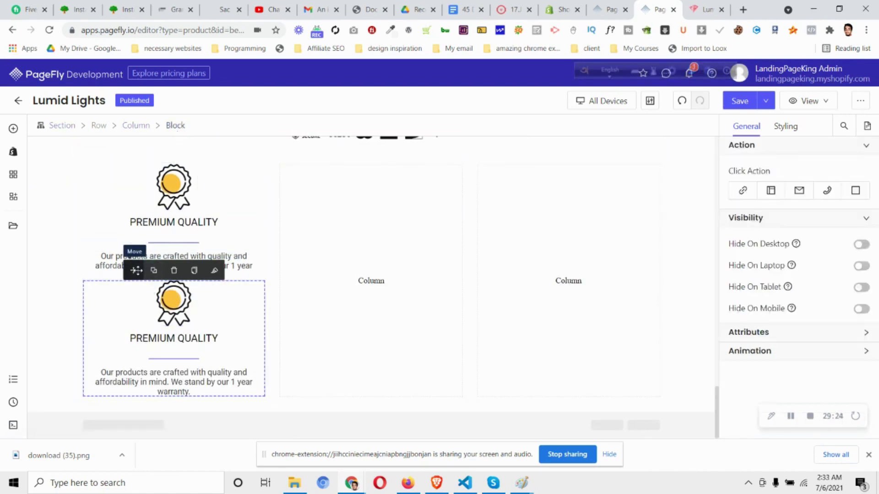
{"action": "left_click_drag", "start_coordinate": [136, 270], "coordinate": [389, 233]}
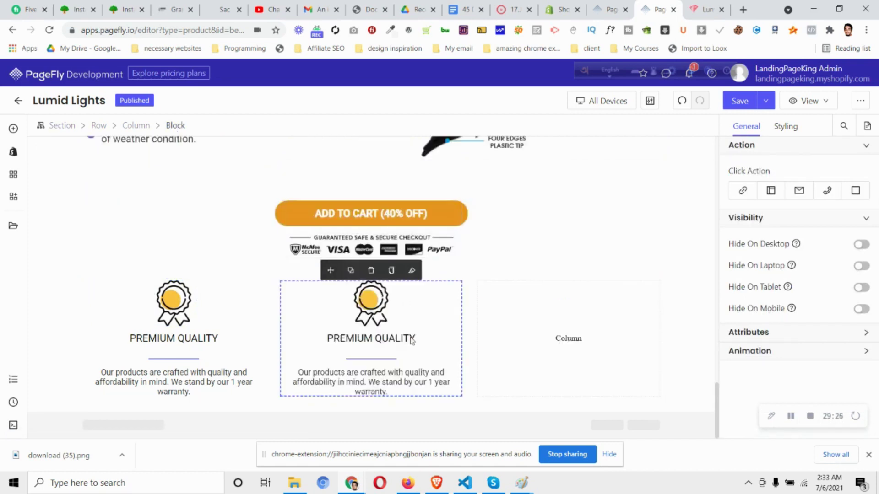
Duplicate the middle column's block and move the copy into the empty third column
{"action": "left_click", "coordinate": [380, 300]}
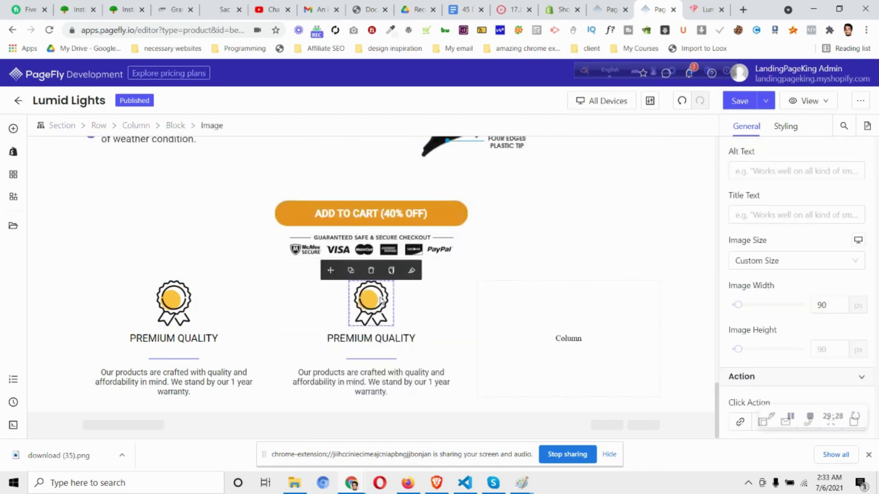
{"action": "left_click", "coordinate": [177, 125]}
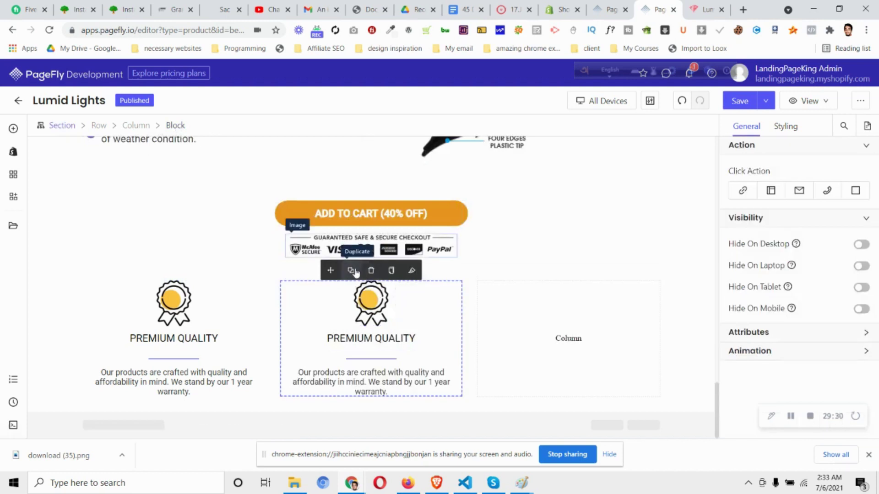
{"action": "left_click", "coordinate": [355, 271]}
{"action": "scroll", "coordinate": [379, 316], "scroll_direction": "down", "scroll_amount": 2}
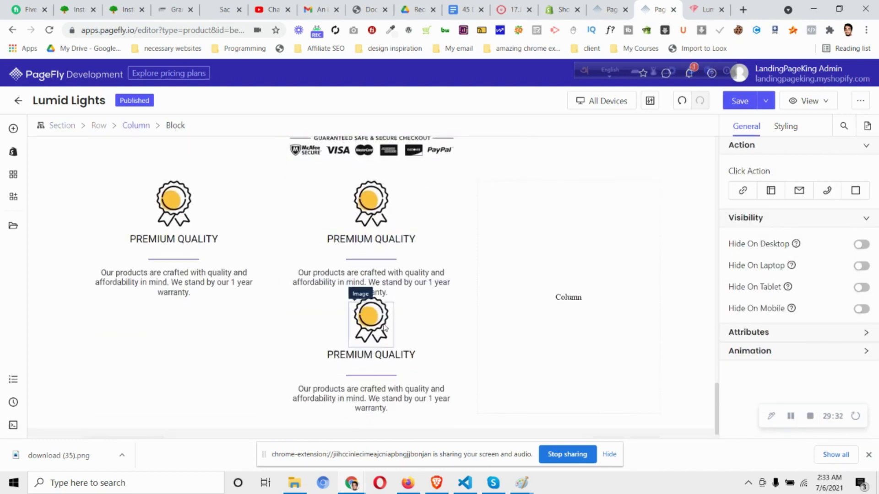
{"action": "left_click", "coordinate": [378, 328]}
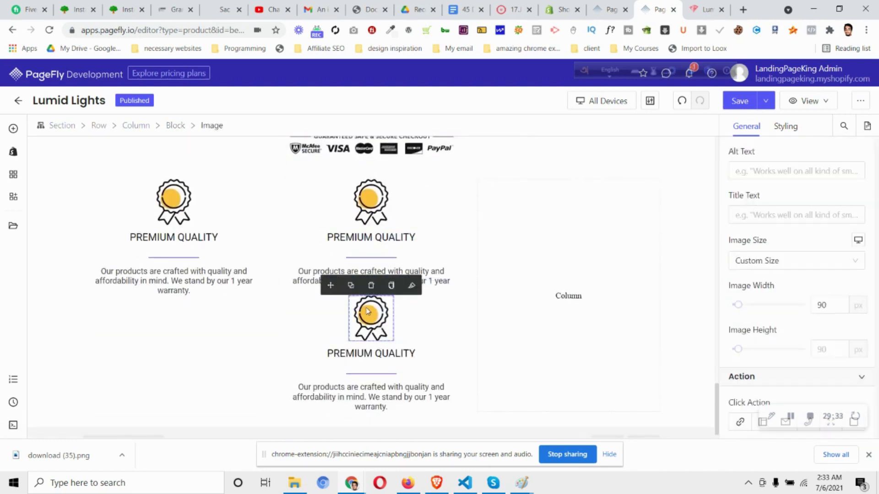
{"action": "left_click", "coordinate": [176, 126]}
{"action": "left_click_drag", "start_coordinate": [331, 286], "coordinate": [589, 261]}
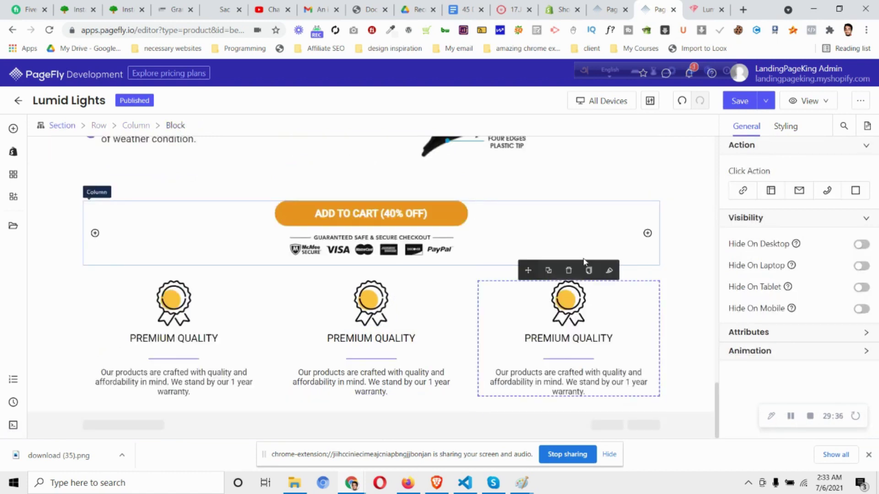
Set the three-column row's top margin to 30 px, comparing the spacing with the reference page
{"action": "left_click", "coordinate": [721, 3]}
{"action": "scroll", "coordinate": [481, 209], "scroll_direction": "up", "scroll_amount": 1}
{"action": "left_click", "coordinate": [655, 9]}
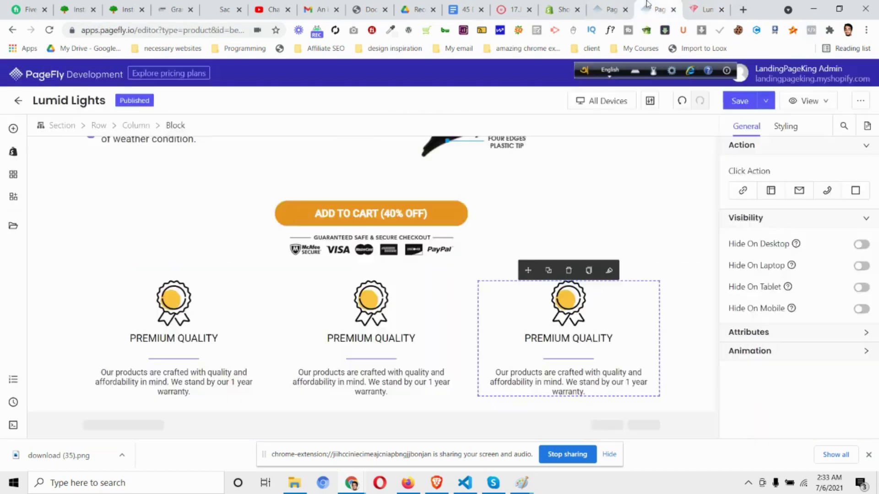
{"action": "left_click", "coordinate": [113, 279]}
{"action": "left_click", "coordinate": [786, 126]}
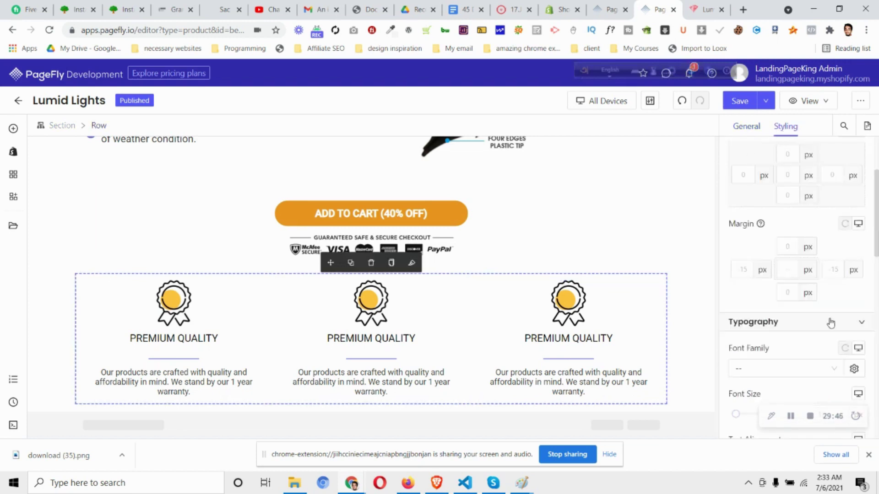
{"action": "left_click", "coordinate": [794, 245]}
{"action": "type", "text": "9"}
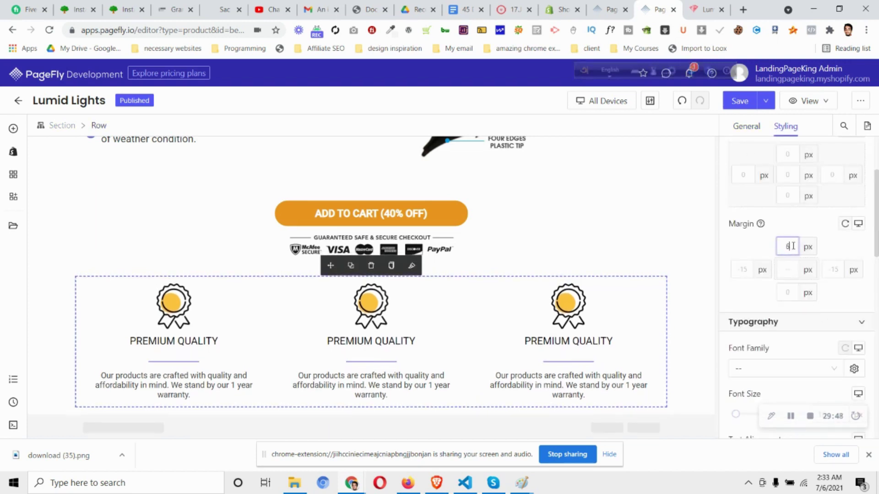
{"action": "key", "text": "BackSpace"}
{"action": "type", "text": "11"}
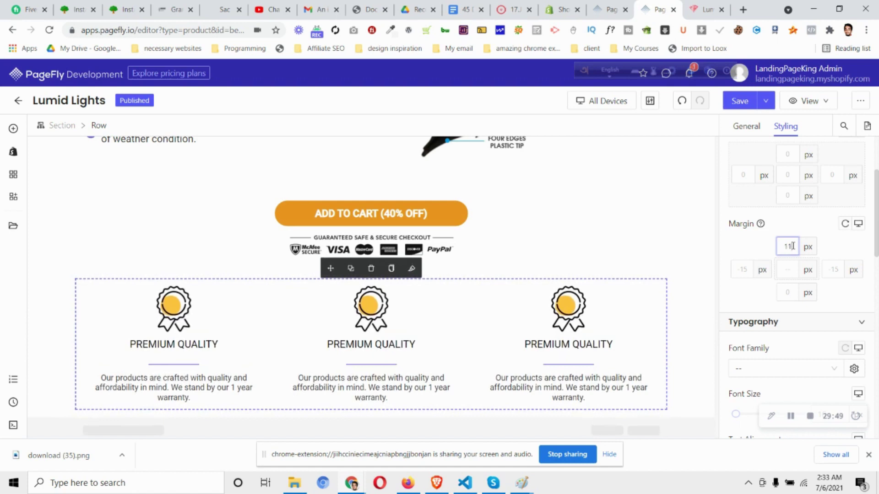
{"action": "left_click", "coordinate": [707, 10]}
{"action": "scroll", "coordinate": [516, 283], "scroll_direction": "down", "scroll_amount": 1}
{"action": "left_click", "coordinate": [659, 9]}
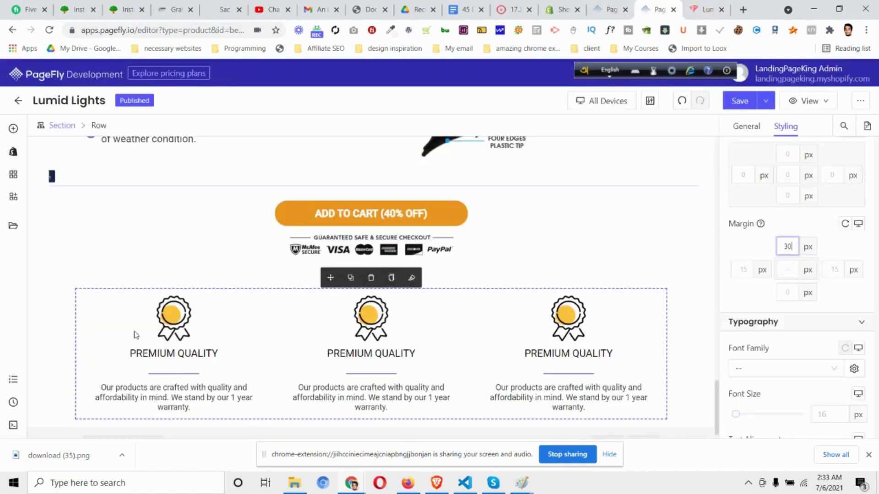
Set the bottom padding of the section holding the benefit columns to 40 px
{"action": "left_click", "coordinate": [50, 384]}
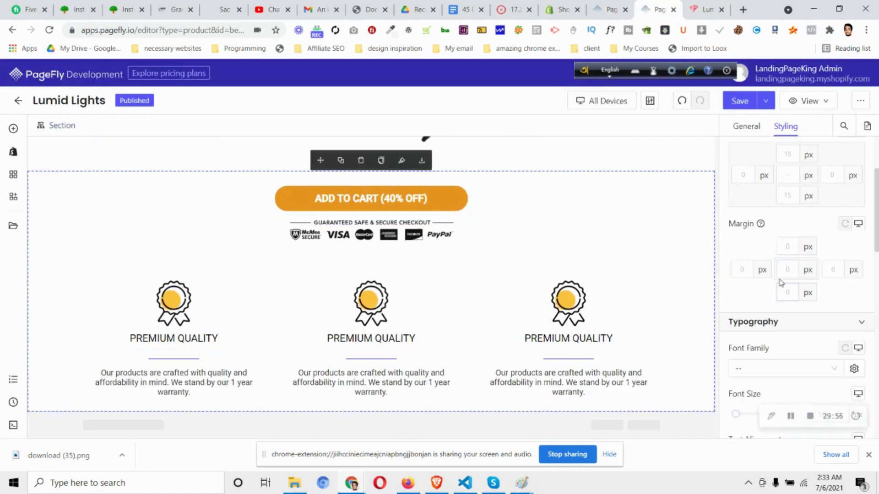
{"action": "type", "text": "0"}
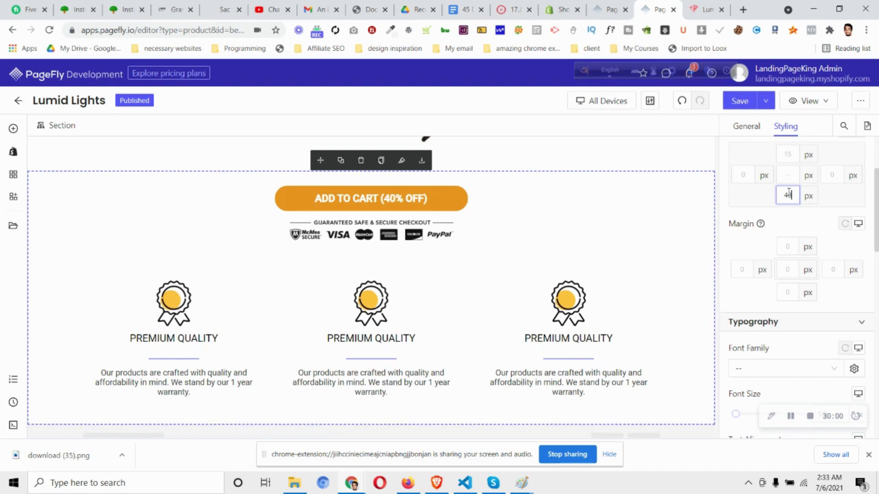
Replace the middle column's heading with FREE SHIPPING, copied from the reference page
{"action": "left_click", "coordinate": [715, 6]}
{"action": "left_click_drag", "start_coordinate": [395, 213], "coordinate": [480, 213]}
{"action": "right_click", "coordinate": [469, 215]}
{"action": "left_click", "coordinate": [487, 220]}
{"action": "left_click", "coordinate": [657, 9]}
{"action": "left_click", "coordinate": [415, 339]}
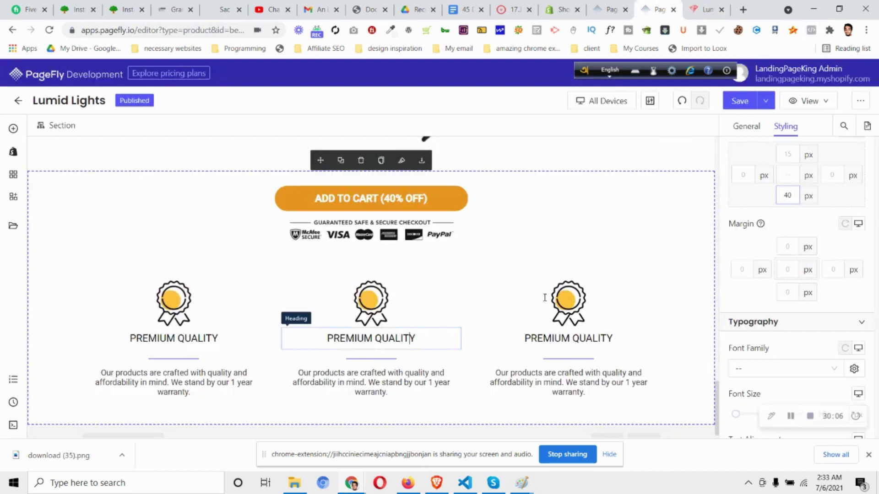
{"action": "left_click", "coordinate": [751, 130]}
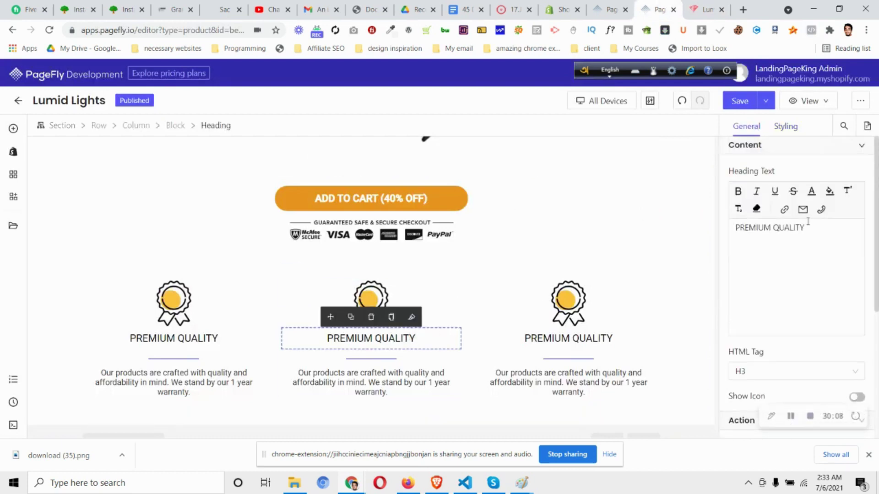
{"action": "key", "text": "ctrl+a"}
{"action": "key", "text": "ctrl+v"}
Replace the third column's heading with FREE RETURNS, copied from the reference page
{"action": "key", "text": "ctrl+Tab"}
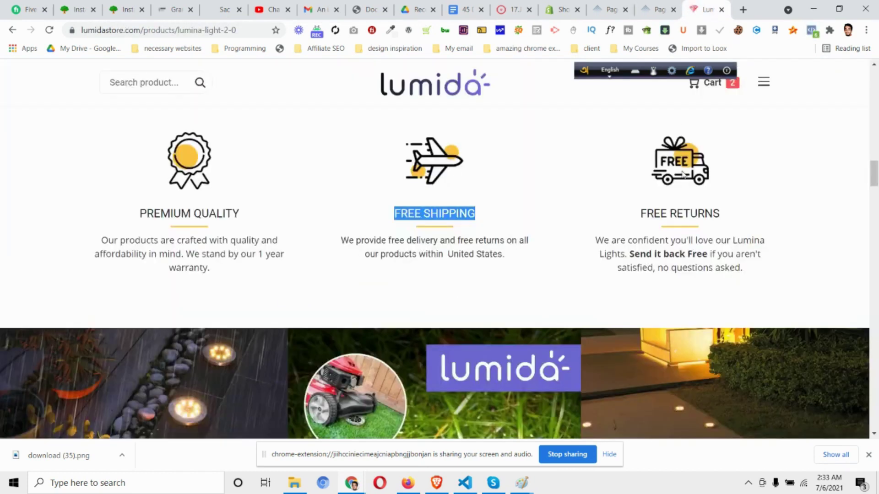
{"action": "triple_click", "coordinate": [686, 211]}
{"action": "right_click", "coordinate": [685, 213]}
{"action": "left_click", "coordinate": [701, 222]}
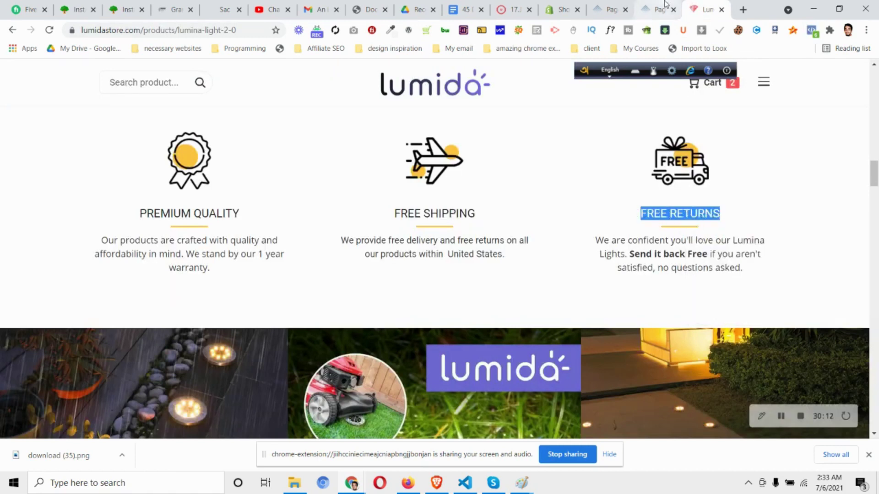
{"action": "left_click", "coordinate": [659, 9]}
{"action": "left_click", "coordinate": [588, 344]}
{"action": "key", "text": "ctrl+a"}
{"action": "key", "text": "ctrl+v"}
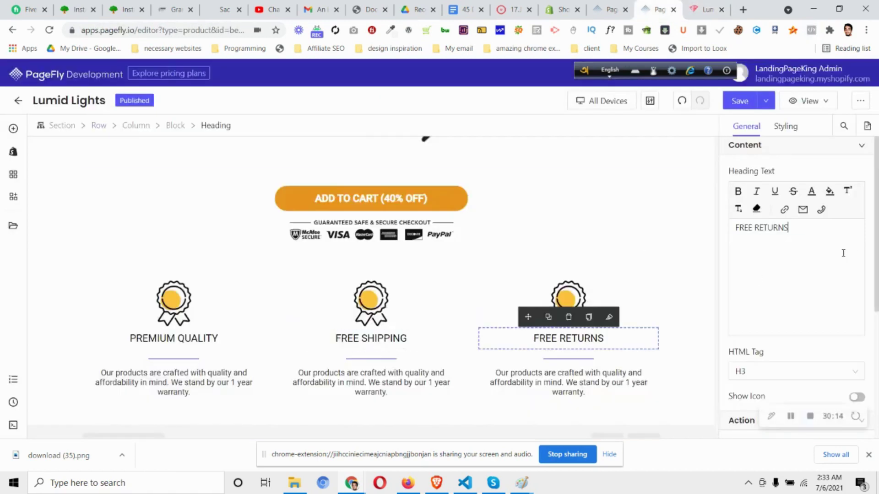
On the Lumida reference page, compare the three-image row below the benefits columns with the earlier three-image row
{"action": "scroll", "coordinate": [476, 323], "scroll_direction": "down", "scroll_amount": 1}
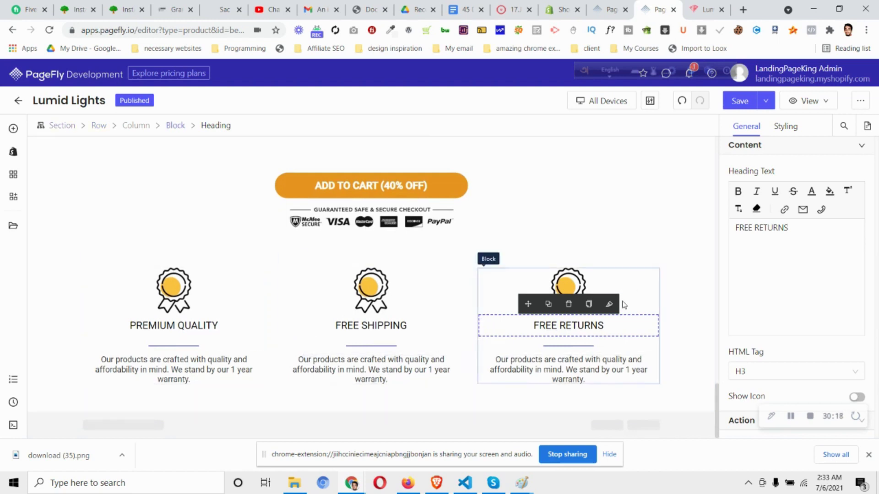
{"action": "left_click", "coordinate": [705, 9]}
{"action": "scroll", "coordinate": [683, 244], "scroll_direction": "down", "scroll_amount": 1}
{"action": "scroll", "coordinate": [685, 244], "scroll_direction": "down", "scroll_amount": 5}
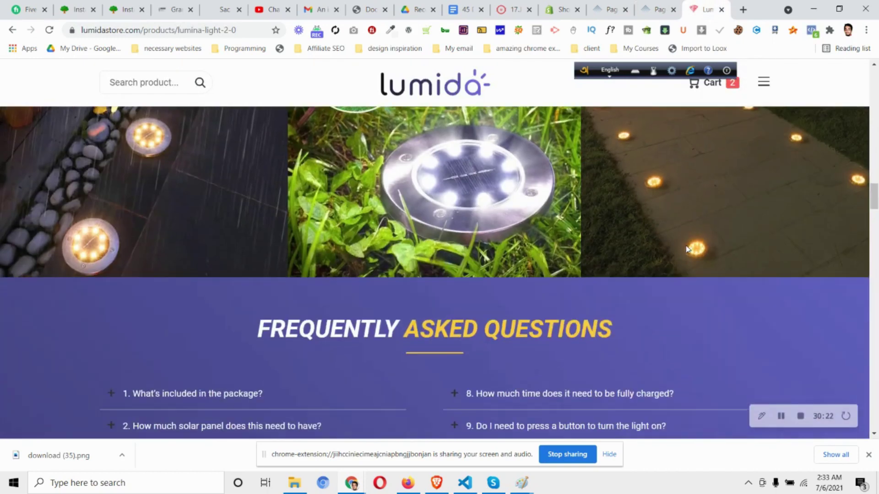
{"action": "scroll", "coordinate": [687, 247], "scroll_direction": "up", "scroll_amount": 8}
{"action": "scroll", "coordinate": [687, 249], "scroll_direction": "down", "scroll_amount": 10}
{"action": "scroll", "coordinate": [687, 249], "scroll_direction": "up", "scroll_amount": 5}
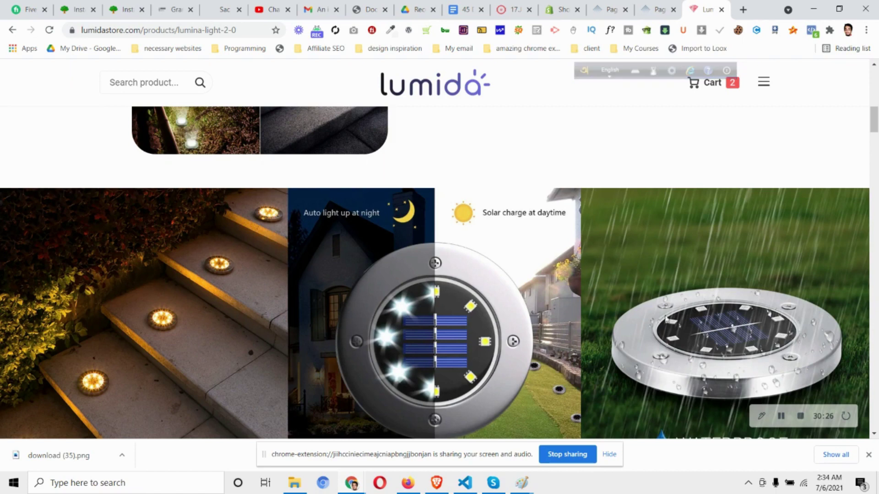
{"action": "scroll", "coordinate": [525, 322], "scroll_direction": "down", "scroll_amount": 20}
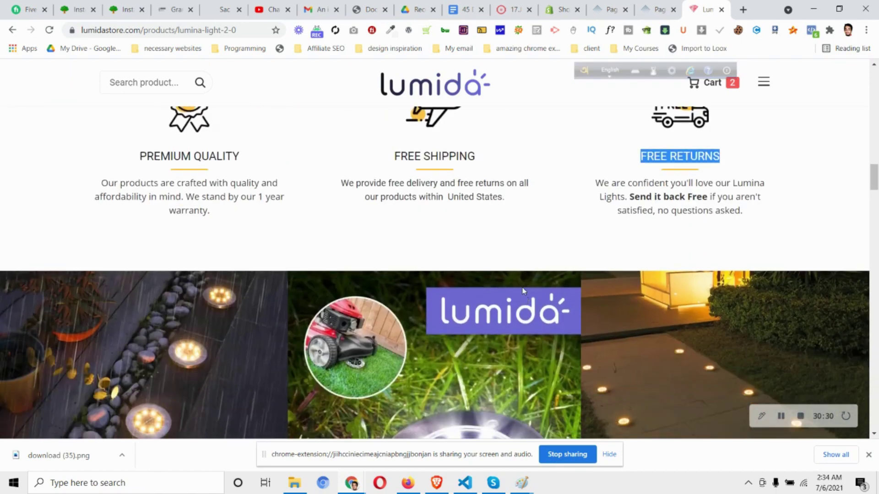
{"action": "scroll", "coordinate": [524, 255], "scroll_direction": "down", "scroll_amount": 3}
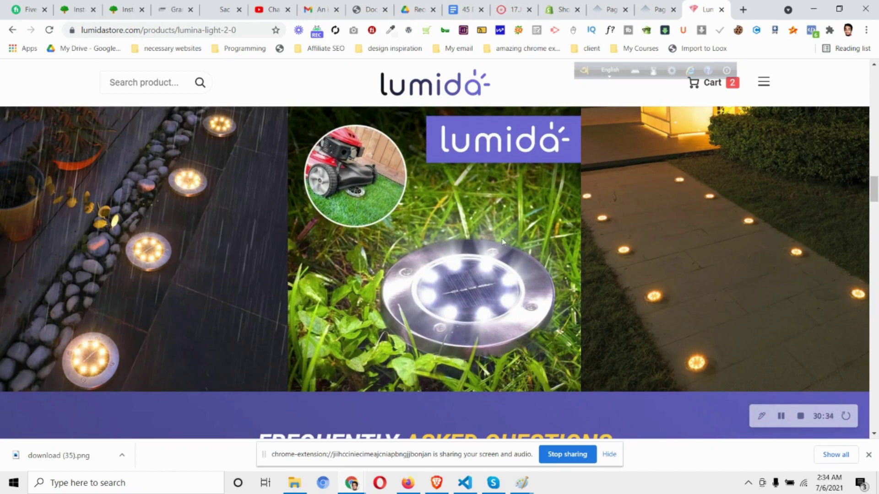
Back in the PageFly editor, rename the section holding the stair-lights, light-sensor and waterproof images to "3 Image section"
{"action": "left_click", "coordinate": [656, 9]}
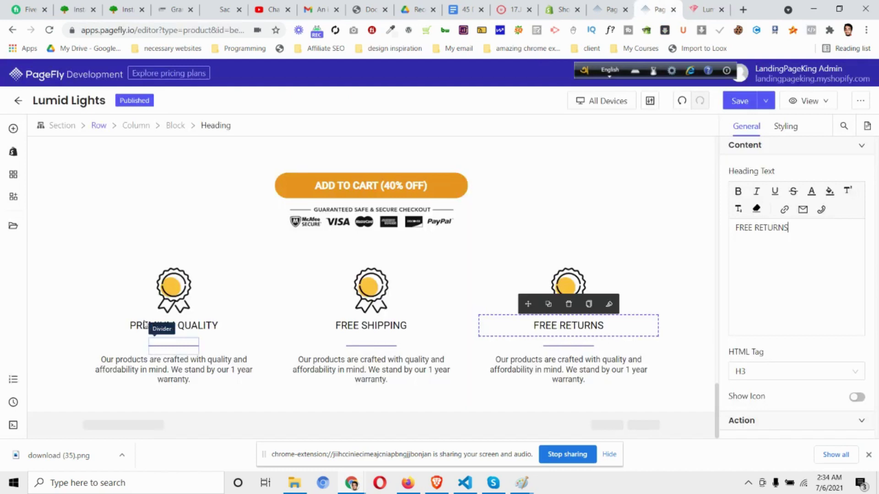
{"action": "scroll", "coordinate": [144, 325], "scroll_direction": "up", "scroll_amount": 8}
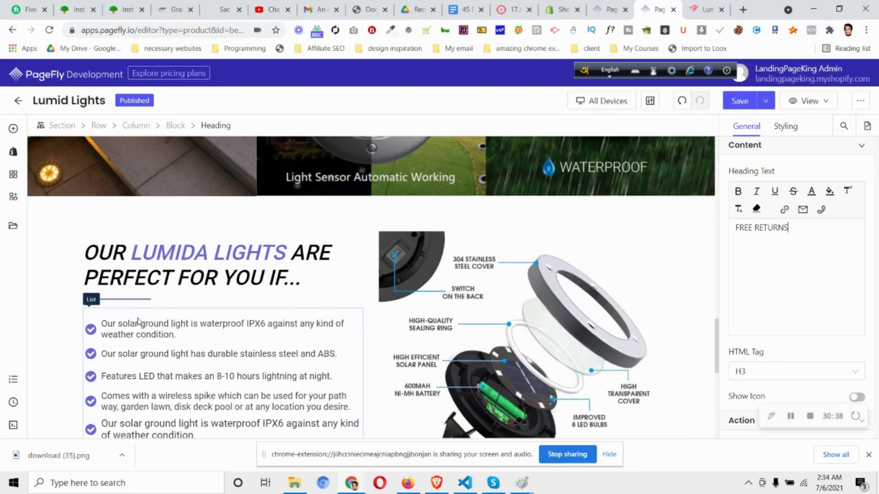
{"action": "scroll", "coordinate": [138, 322], "scroll_direction": "up", "scroll_amount": 2}
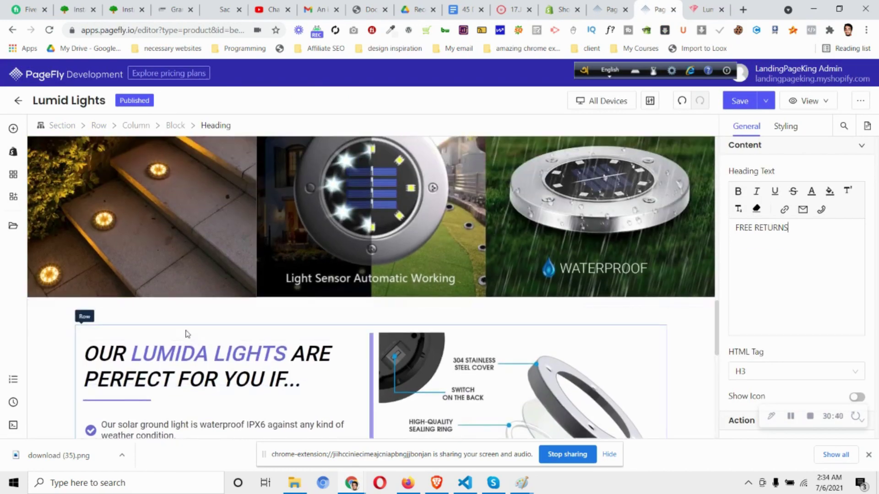
{"action": "scroll", "coordinate": [156, 326], "scroll_direction": "up", "scroll_amount": 3}
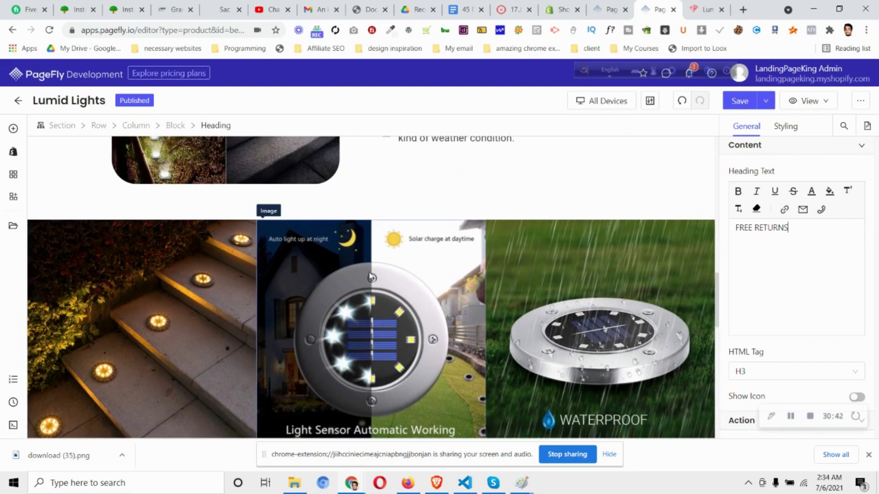
{"action": "left_click", "coordinate": [223, 290]}
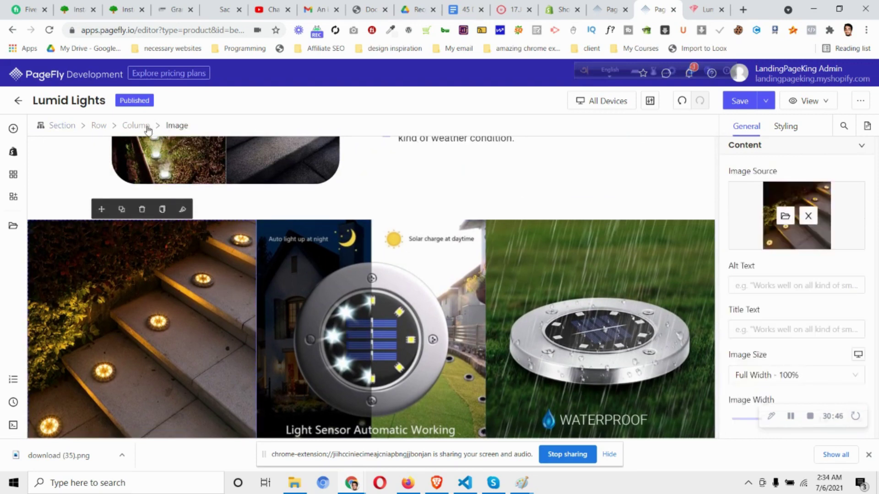
{"action": "left_click", "coordinate": [64, 125]}
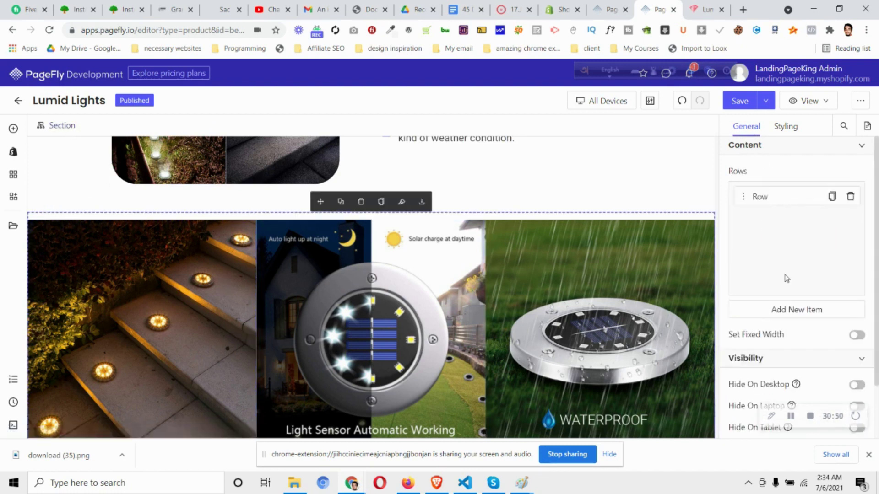
{"action": "scroll", "coordinate": [787, 278], "scroll_direction": "down", "scroll_amount": 2}
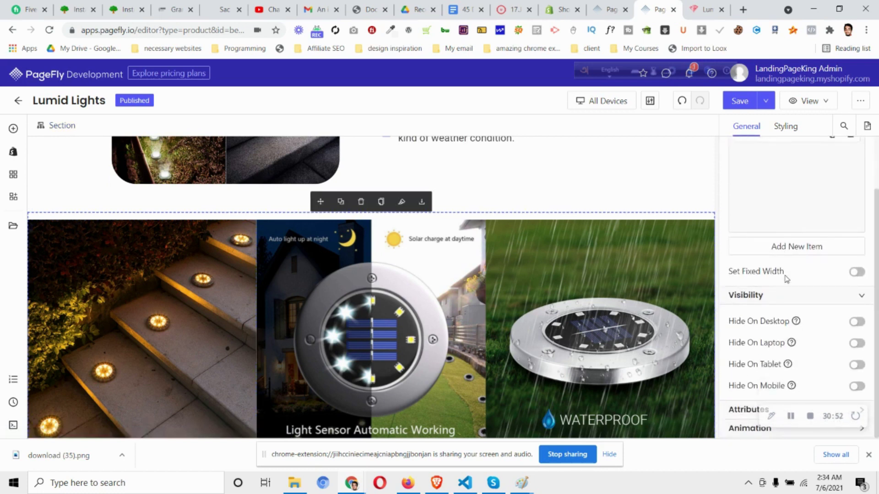
{"action": "left_click", "coordinate": [751, 410]}
{"action": "scroll", "coordinate": [785, 337], "scroll_direction": "down", "scroll_amount": 4}
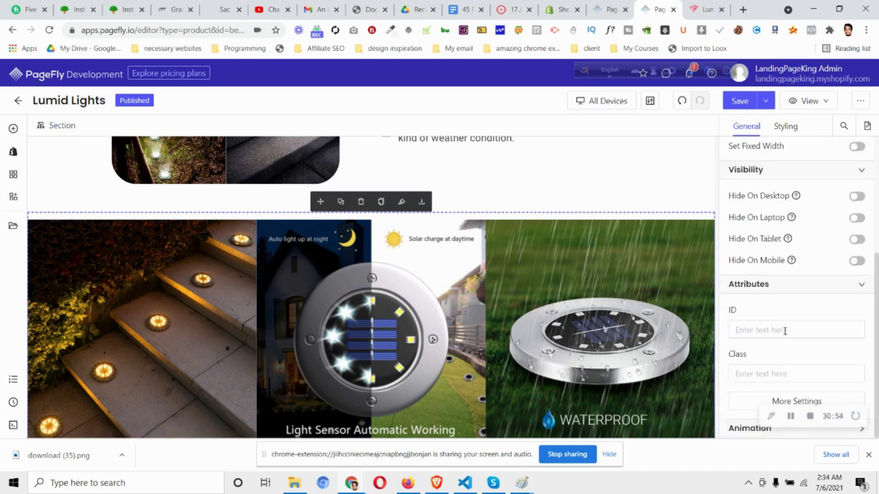
{"action": "left_click", "coordinate": [812, 402]}
{"action": "left_click", "coordinate": [662, 260]}
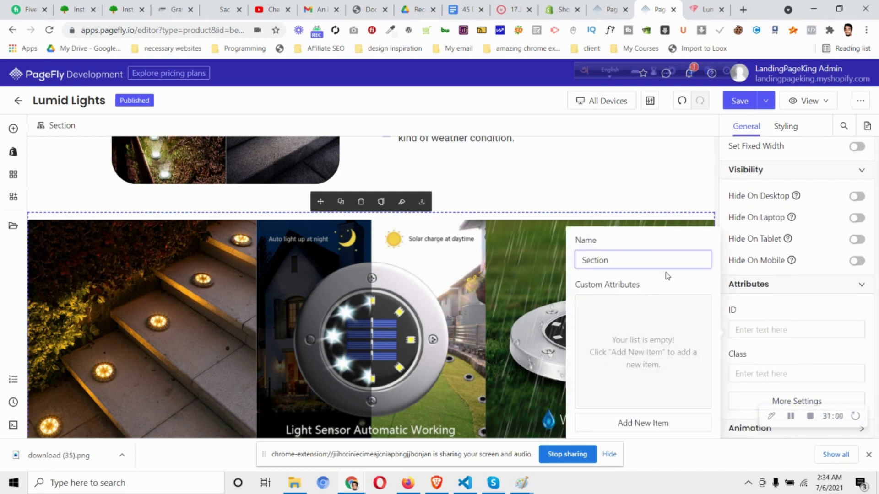
{"action": "key", "text": "BackSpace"}
{"action": "key", "text": "BackSpace"}
{"action": "key", "text": "BackSpace"}
{"action": "key", "text": "BackSpace"}
{"action": "type", "text": "3 Image section"}
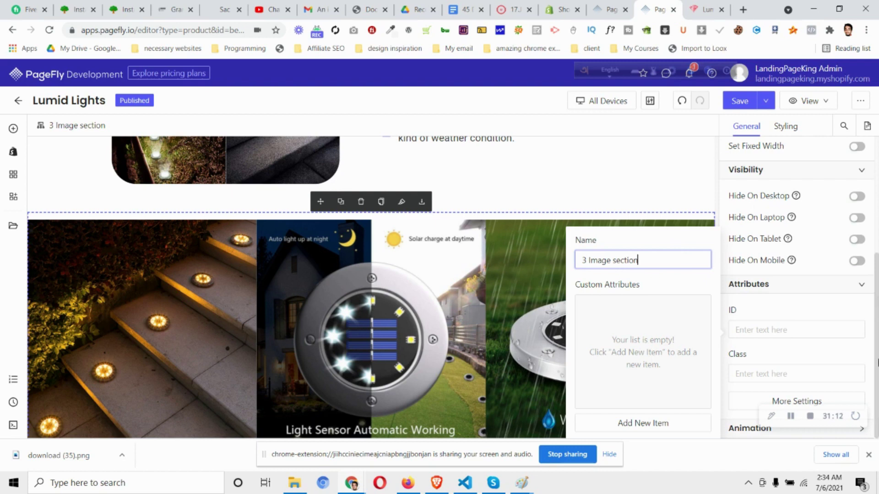
{"action": "left_click", "coordinate": [807, 402]}
{"action": "left_click", "coordinate": [807, 402]}
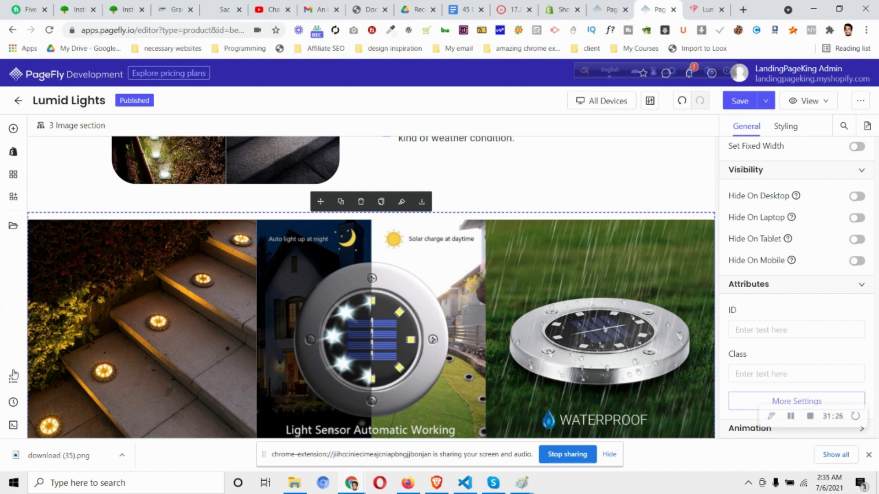
Show the page outline and rename the first section, with the Lumida Solar Light 2021 banner, to "hero 1st area"
{"action": "left_click", "coordinate": [14, 384]}
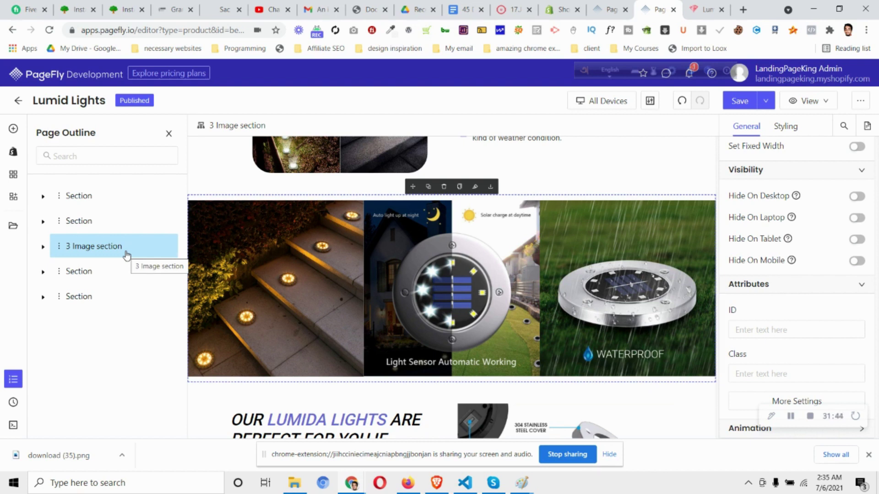
{"action": "left_click", "coordinate": [118, 195]}
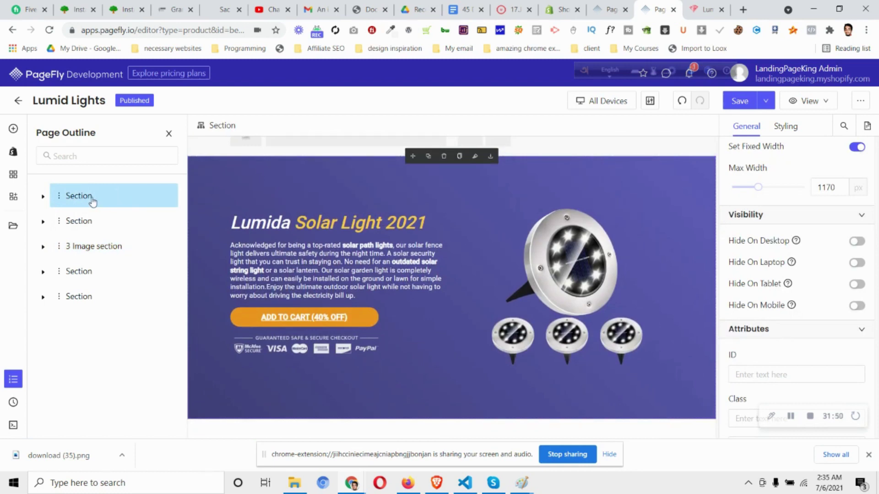
{"action": "scroll", "coordinate": [774, 376], "scroll_direction": "down", "scroll_amount": 1}
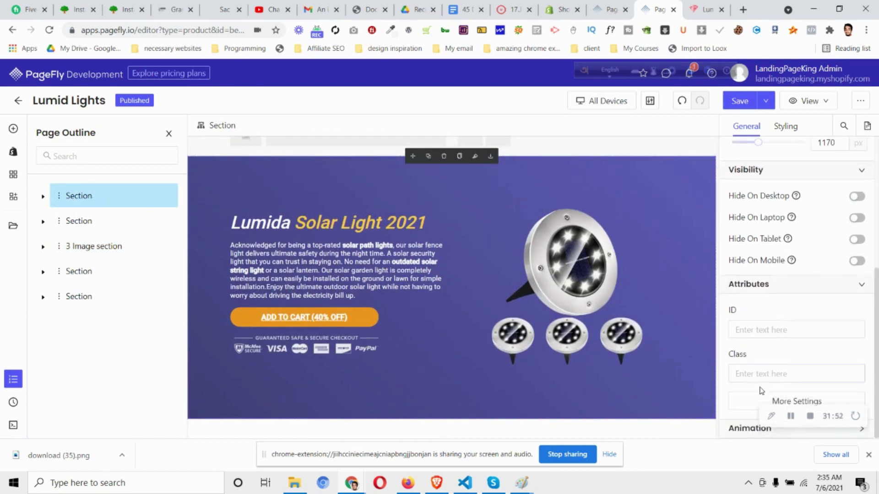
{"action": "left_click", "coordinate": [778, 401]}
{"action": "left_click", "coordinate": [654, 268]}
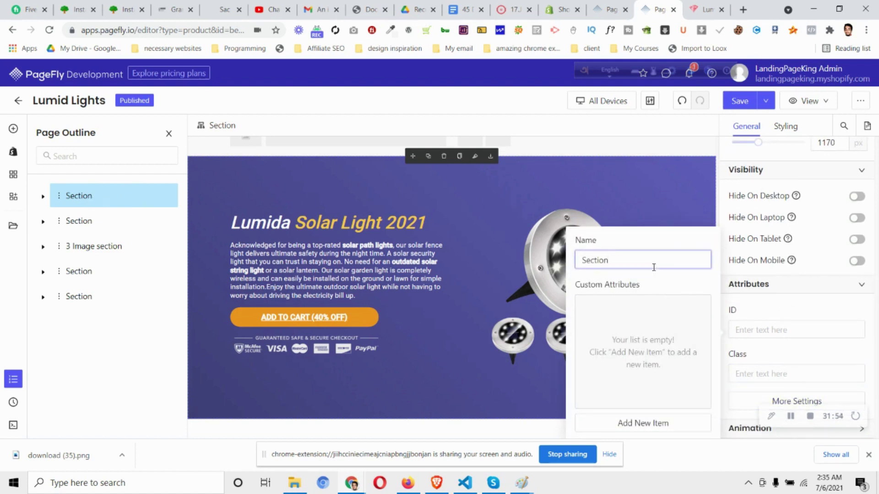
{"action": "double_click", "coordinate": [654, 267]}
{"action": "type", "text": "hero 1st area"}
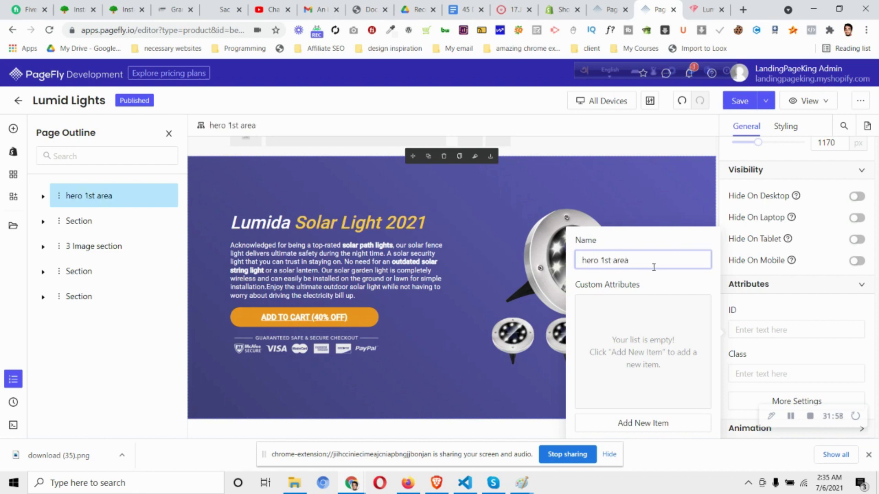
Rename the second section, with the four-photo collage and checklist, to "Benifits 2nd section"
{"action": "left_click", "coordinate": [104, 229]}
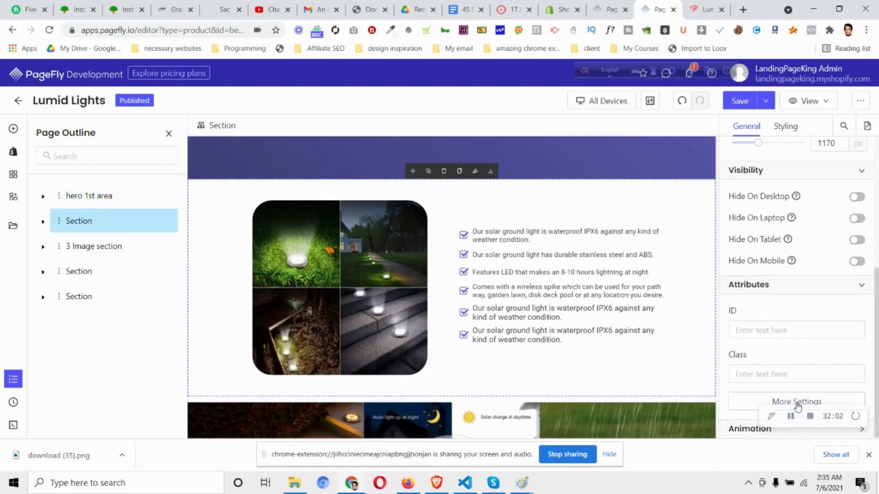
{"action": "left_click", "coordinate": [794, 402]}
{"action": "double_click", "coordinate": [655, 262]}
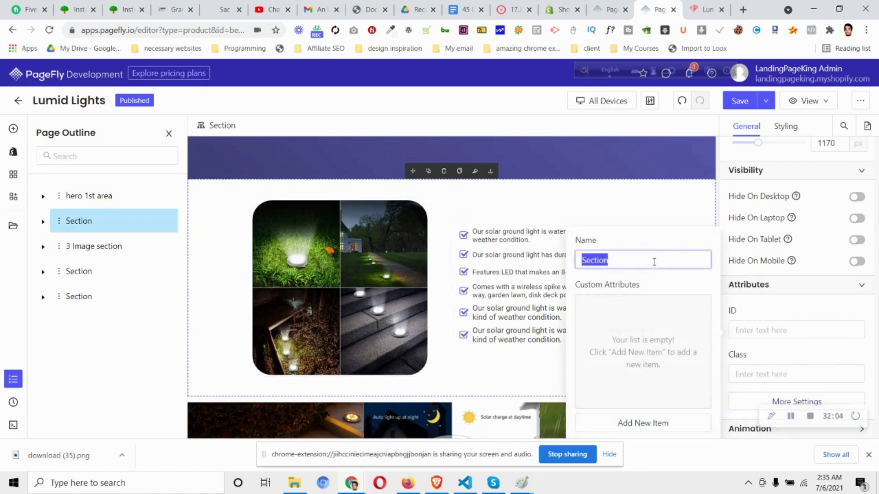
{"action": "type", "text": "Benifits"}
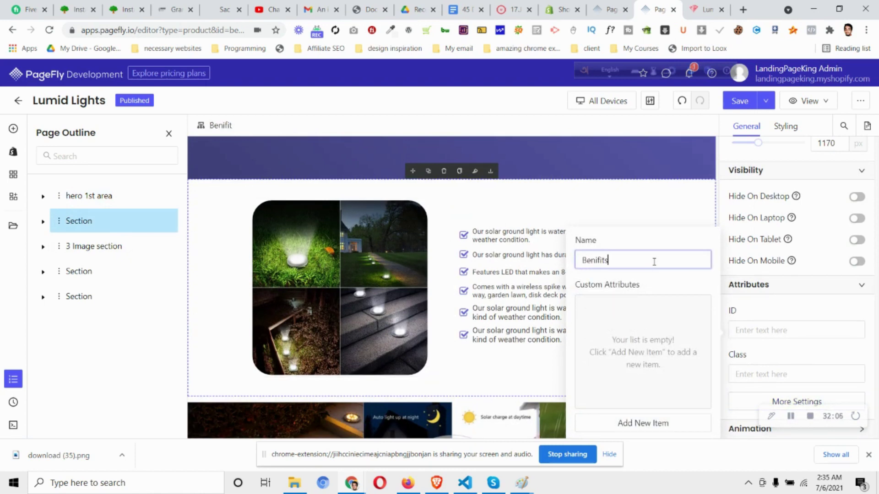
{"action": "type", "text": " 2nd secti"}
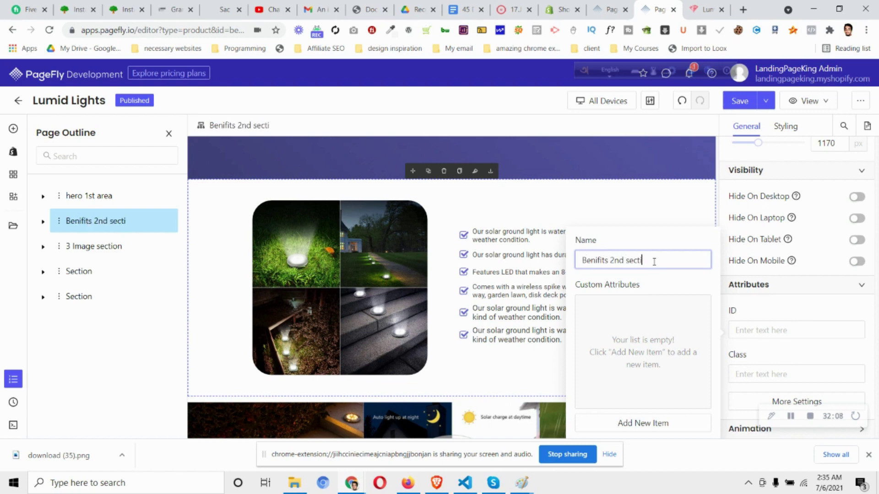
{"action": "type", "text": "on"}
Rename the fourth section, with the exploded light diagram and checklist, to "Our Lumida Lights"
{"action": "left_click", "coordinate": [76, 273]}
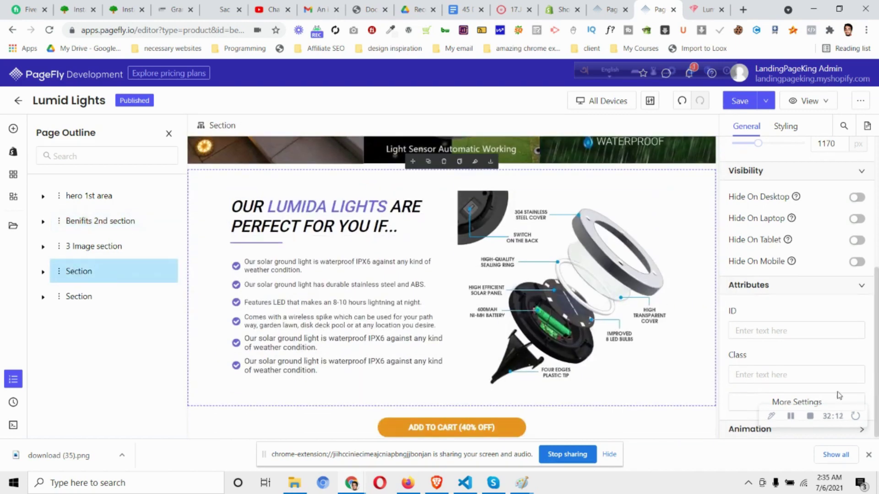
{"action": "left_click", "coordinate": [822, 402]}
{"action": "left_click", "coordinate": [638, 259]}
{"action": "double_click", "coordinate": [640, 260]}
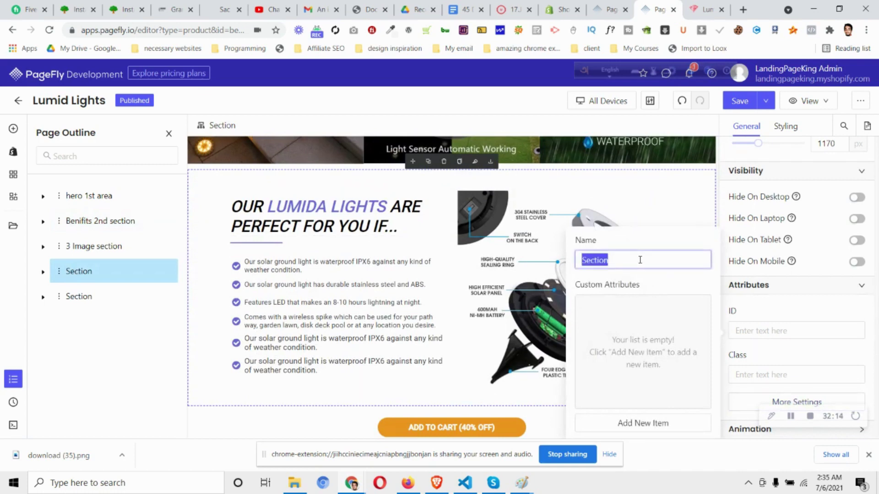
{"action": "type", "text": "Our "}
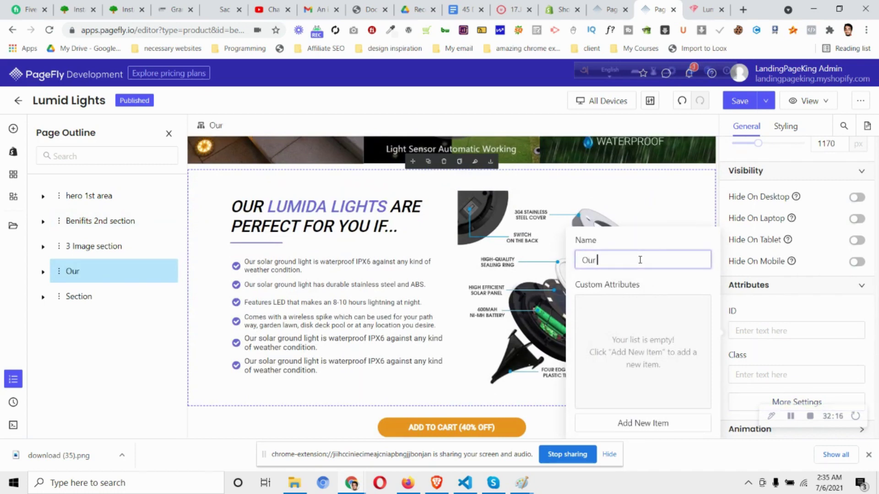
{"action": "type", "text": "Lumida Lights"}
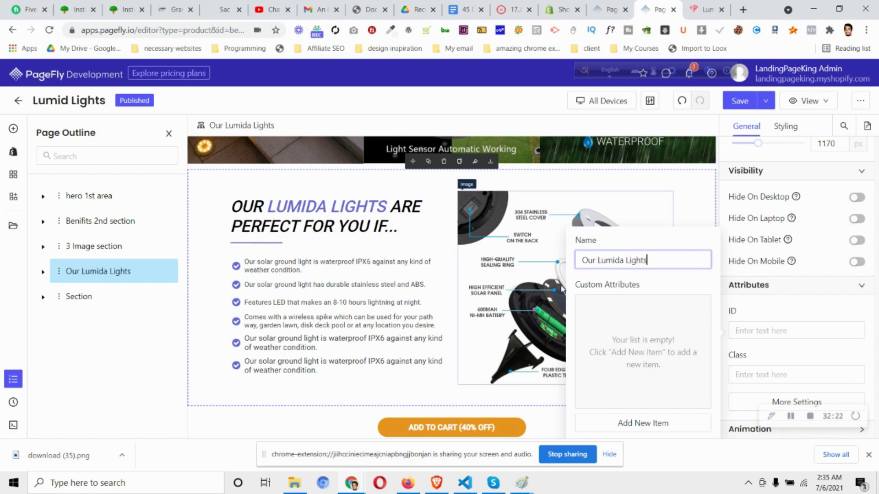
Rename the last section, with the cart button and three benefit columns, to "Add to cart With Premium"
{"action": "left_click", "coordinate": [93, 298]}
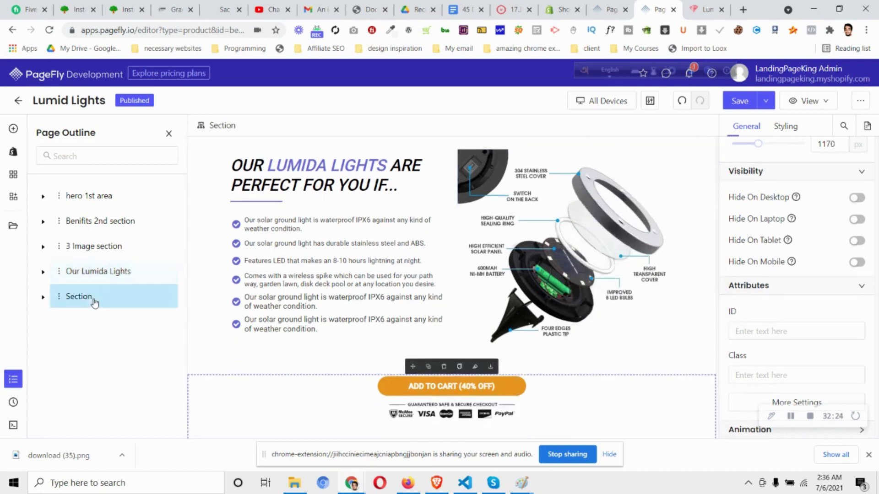
{"action": "left_click", "coordinate": [805, 403]}
{"action": "double_click", "coordinate": [663, 268]}
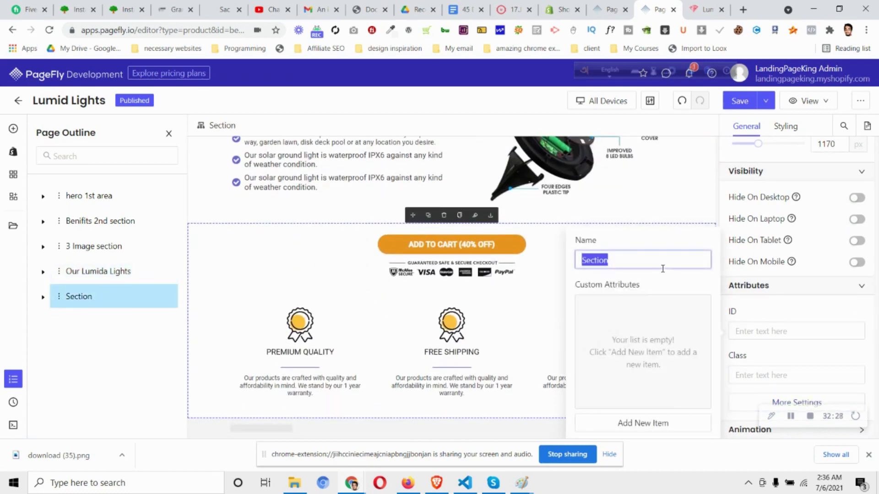
{"action": "type", "text": "Add to "}
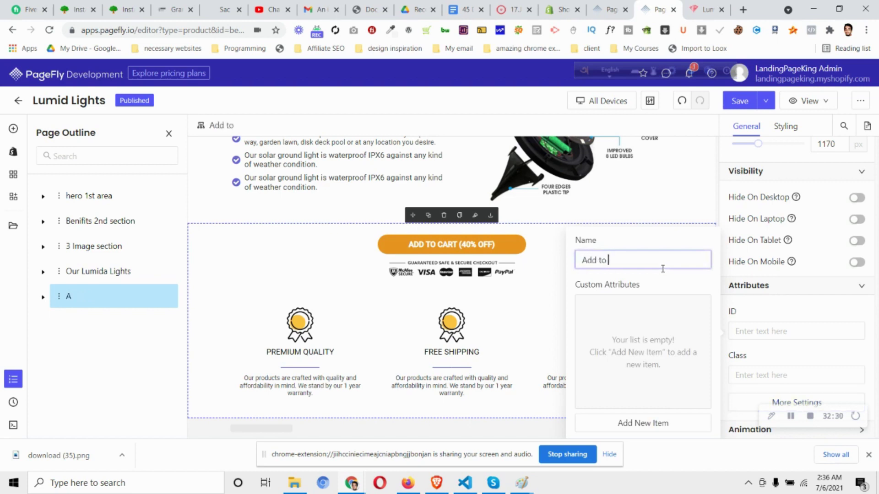
{"action": "type", "text": "cart With Premium"}
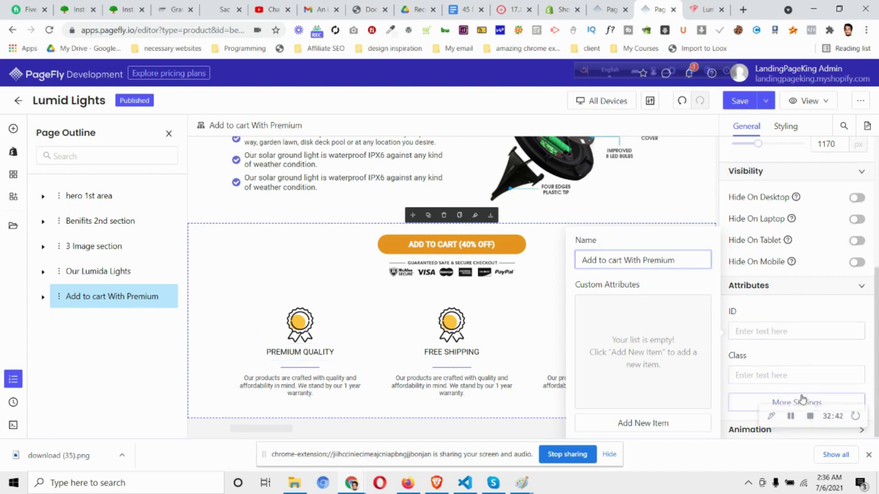
Compare the two three-image rows on the Lumida reference page
{"action": "left_click", "coordinate": [700, 4]}
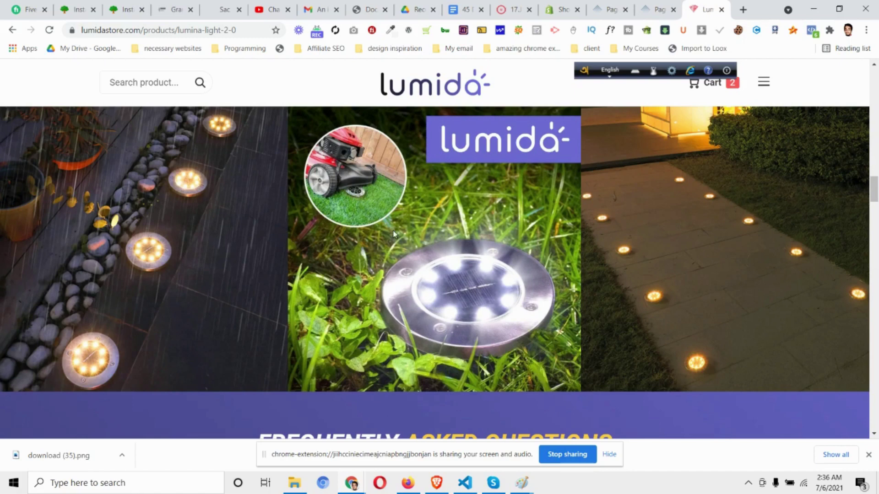
{"action": "scroll", "coordinate": [394, 234], "scroll_direction": "up", "scroll_amount": 5}
{"action": "scroll", "coordinate": [416, 242], "scroll_direction": "down", "scroll_amount": 4}
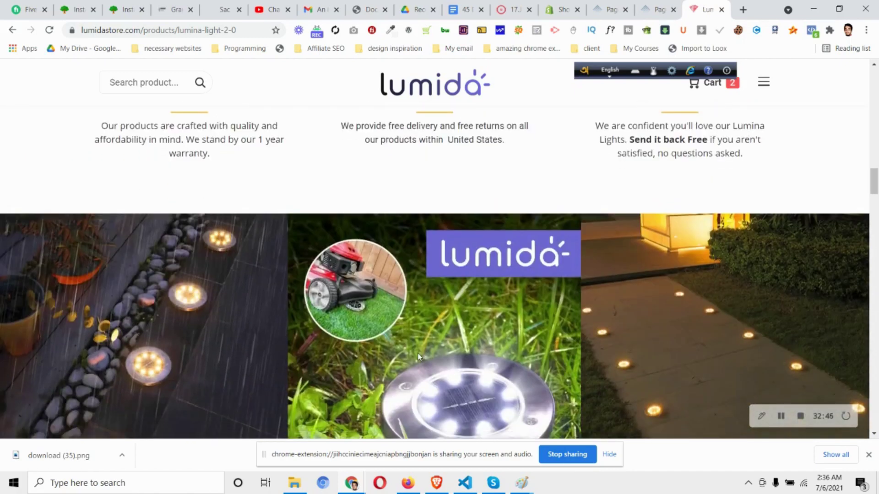
{"action": "scroll", "coordinate": [418, 357], "scroll_direction": "up", "scroll_amount": 4}
{"action": "scroll", "coordinate": [424, 356], "scroll_direction": "down", "scroll_amount": 12}
{"action": "scroll", "coordinate": [303, 250], "scroll_direction": "up", "scroll_amount": 3}
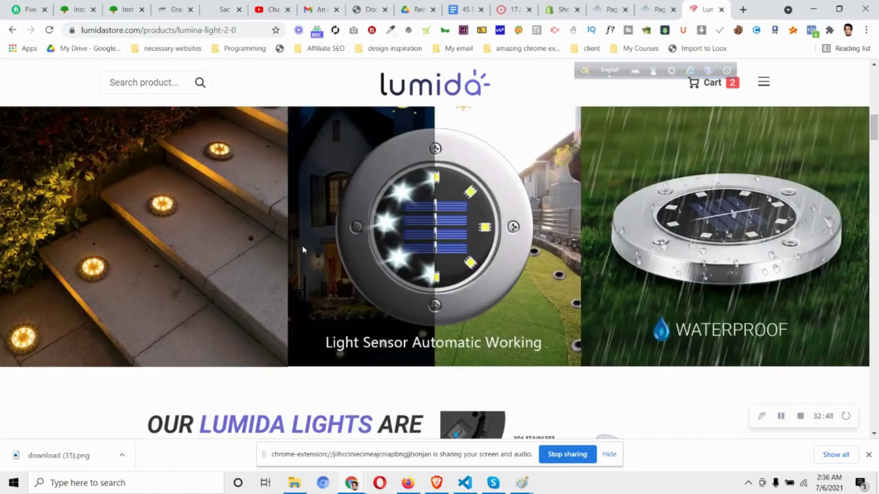
{"action": "scroll", "coordinate": [462, 279], "scroll_direction": "up", "scroll_amount": 2}
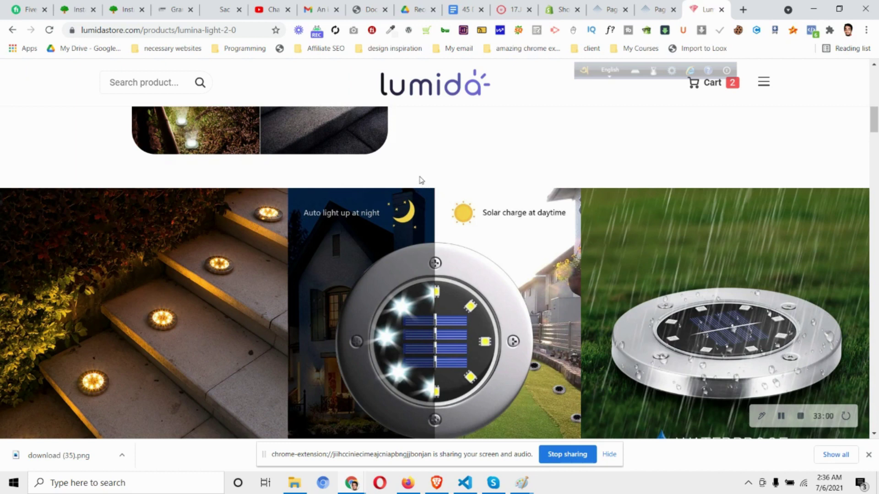
Back in the PageFly editor, duplicate the "3 Image section" and move one copy below "Add to cart With Premium"
{"action": "left_click", "coordinate": [658, 10]}
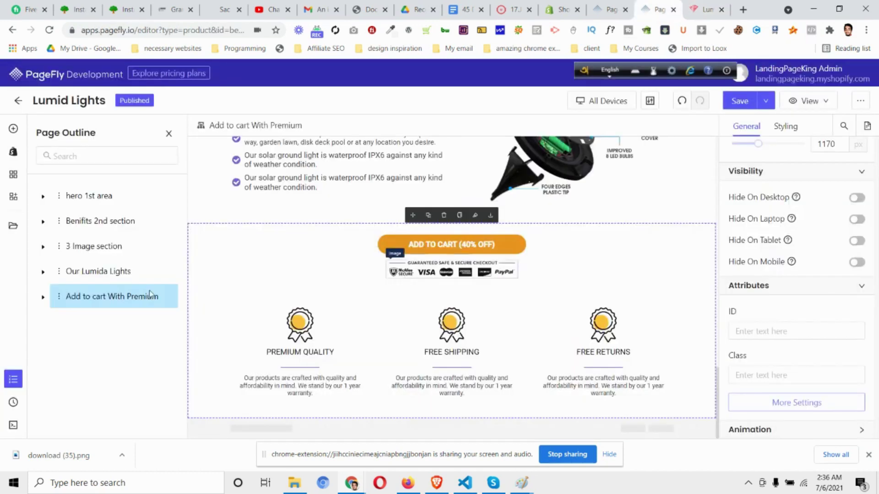
{"action": "left_click", "coordinate": [108, 250]}
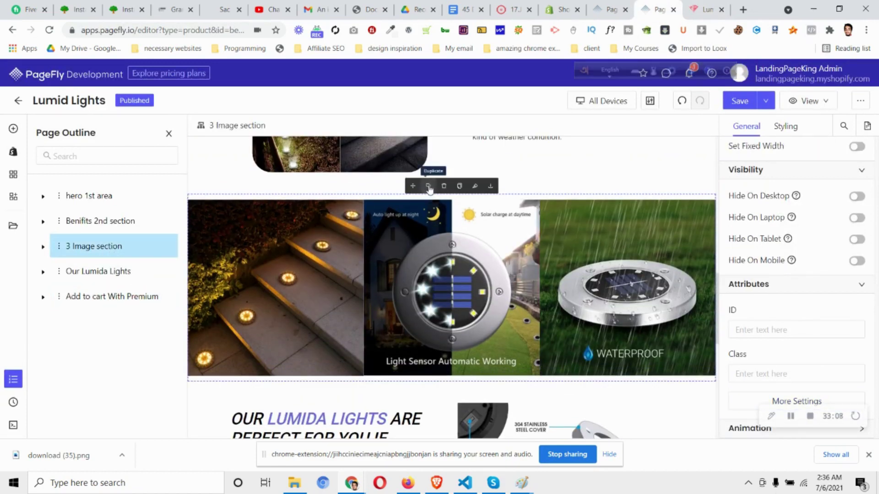
{"action": "left_click", "coordinate": [429, 186]}
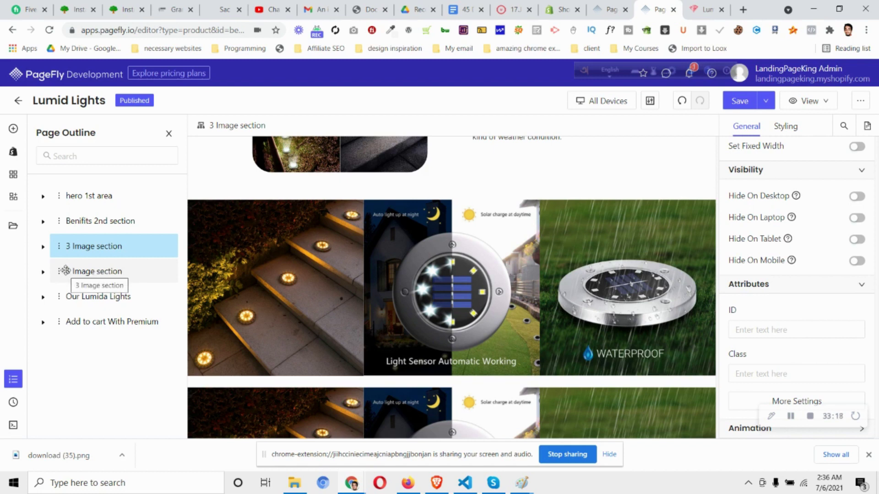
{"action": "left_click_drag", "start_coordinate": [66, 271], "coordinate": [123, 250]}
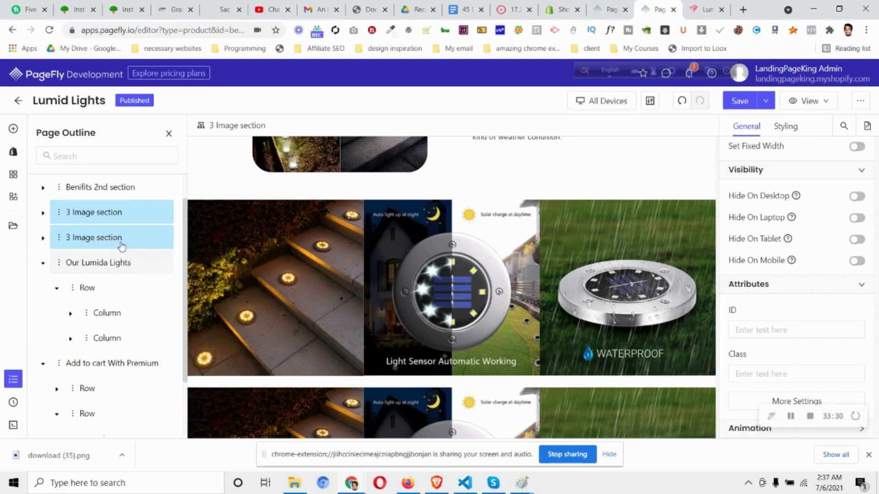
{"action": "left_click", "coordinate": [43, 263]}
{"action": "left_click", "coordinate": [41, 290]}
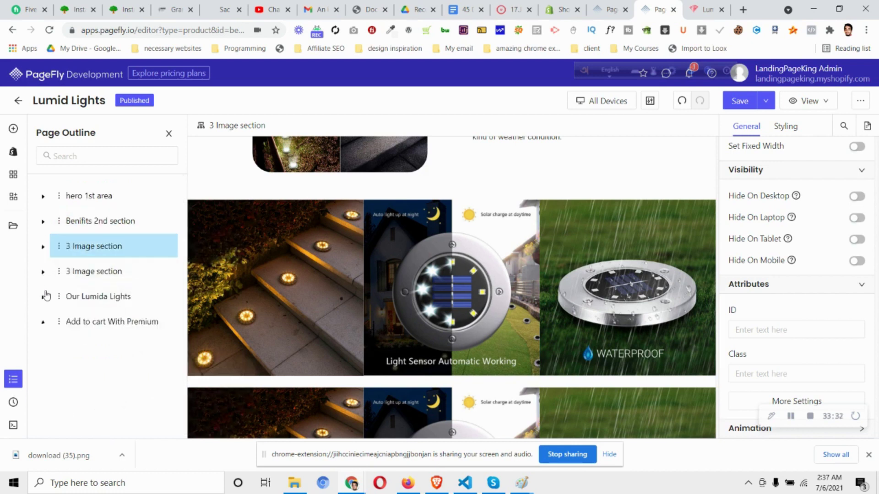
{"action": "left_click_drag", "start_coordinate": [65, 247], "coordinate": [53, 337]}
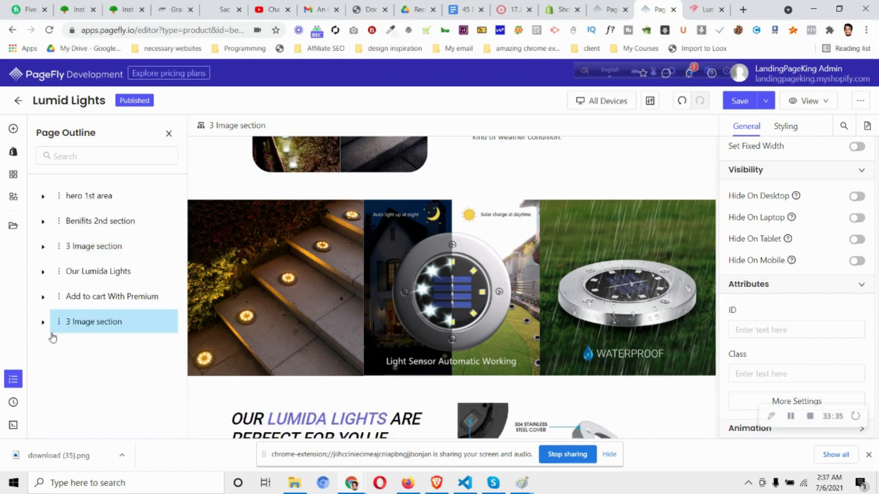
Close the page outline and check the placement of the duplicated image row beneath the three benefit columns
{"action": "left_click", "coordinate": [13, 379]}
{"action": "scroll", "coordinate": [263, 289], "scroll_direction": "down", "scroll_amount": 4}
{"action": "scroll", "coordinate": [262, 290], "scroll_direction": "down", "scroll_amount": 10}
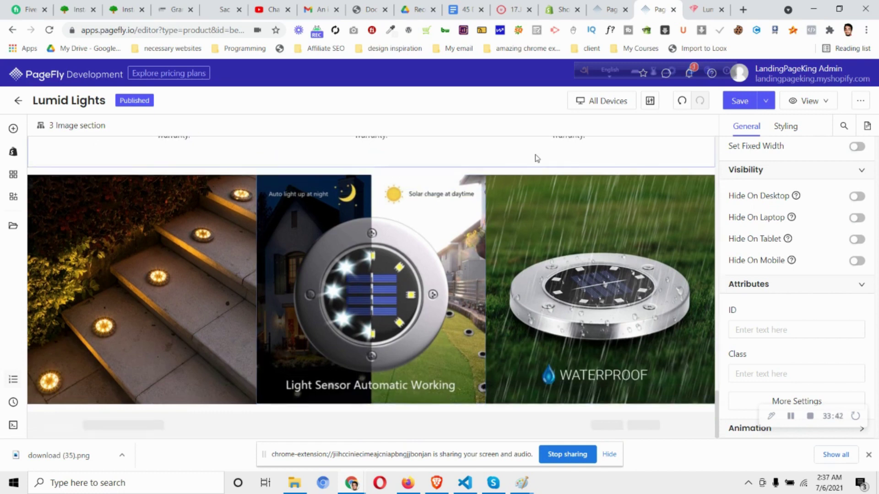
{"action": "scroll", "coordinate": [504, 179], "scroll_direction": "up", "scroll_amount": 5}
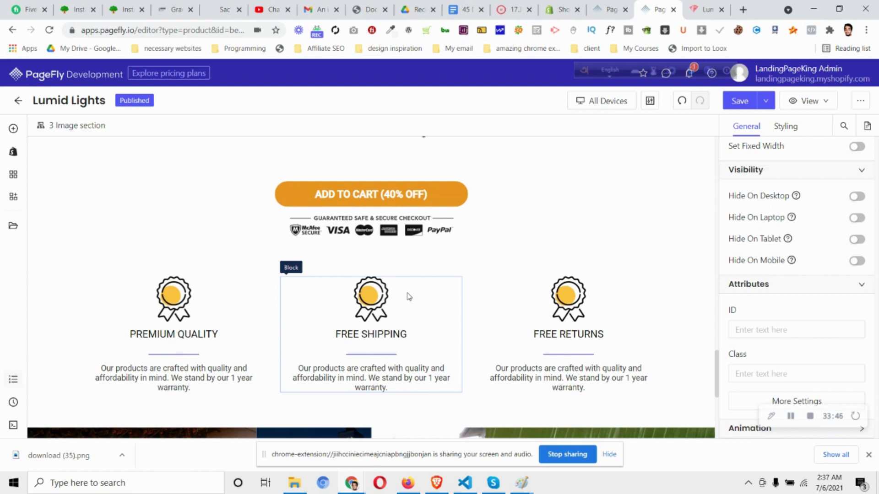
{"action": "scroll", "coordinate": [408, 297], "scroll_direction": "down", "scroll_amount": 5}
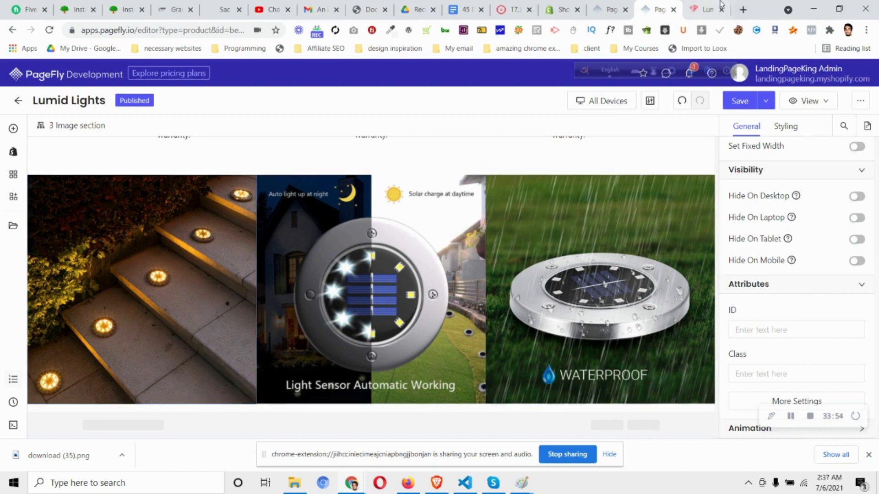
Save the first picture of the reference page's second three-image row, with lights beside the pebbles, as download (42).jpg
{"action": "left_click", "coordinate": [707, 9]}
{"action": "scroll", "coordinate": [788, 283], "scroll_direction": "down", "scroll_amount": 15}
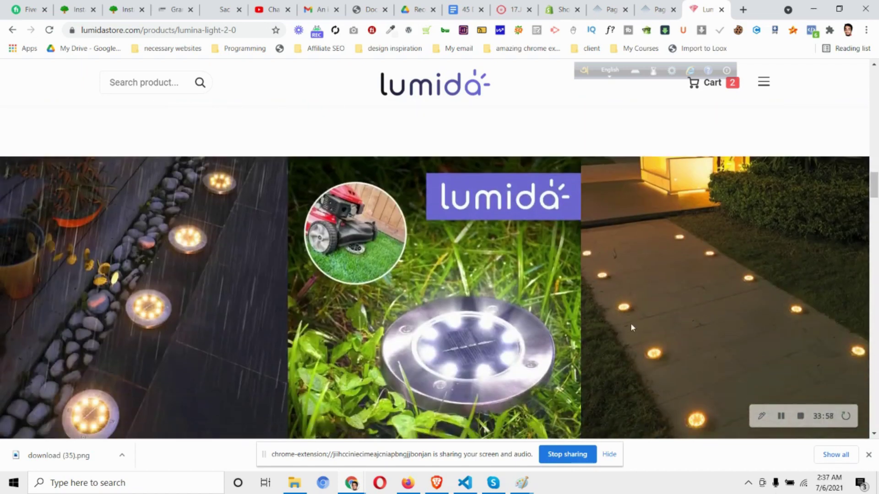
{"action": "scroll", "coordinate": [631, 327], "scroll_direction": "down", "scroll_amount": 1}
{"action": "right_click", "coordinate": [201, 205]}
{"action": "left_click", "coordinate": [221, 227]}
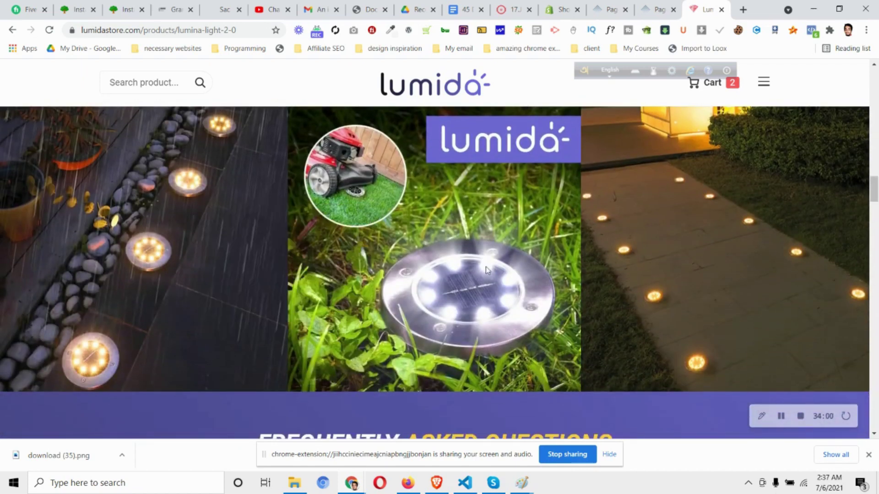
{"action": "left_click", "coordinate": [342, 255]}
In the PageFly editor, replace the first image of the duplicated row with the uploaded file download (42).jpg
{"action": "left_click", "coordinate": [666, 6]}
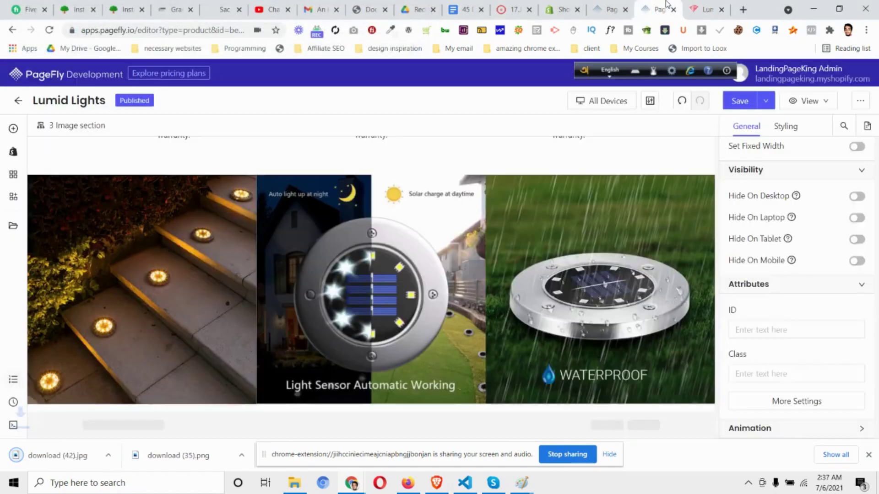
{"action": "left_click", "coordinate": [174, 258]}
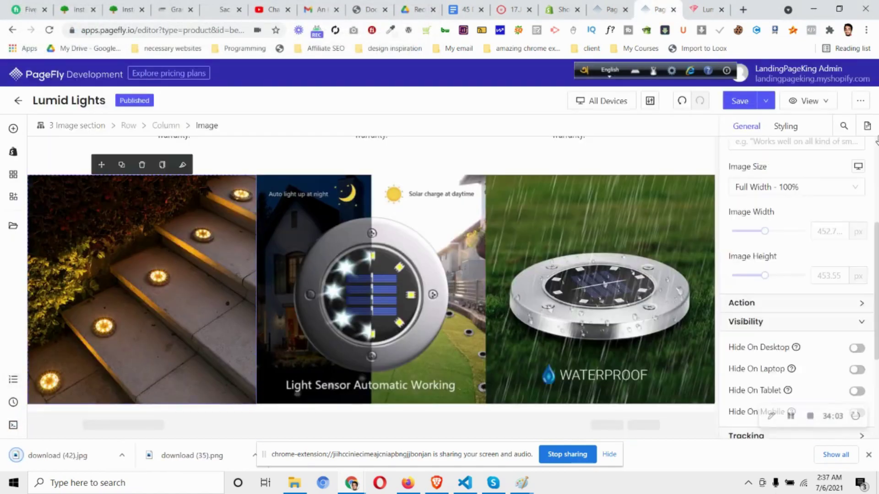
{"action": "scroll", "coordinate": [809, 222], "scroll_direction": "up", "scroll_amount": 4}
{"action": "left_click", "coordinate": [799, 215]}
{"action": "left_click", "coordinate": [680, 180]}
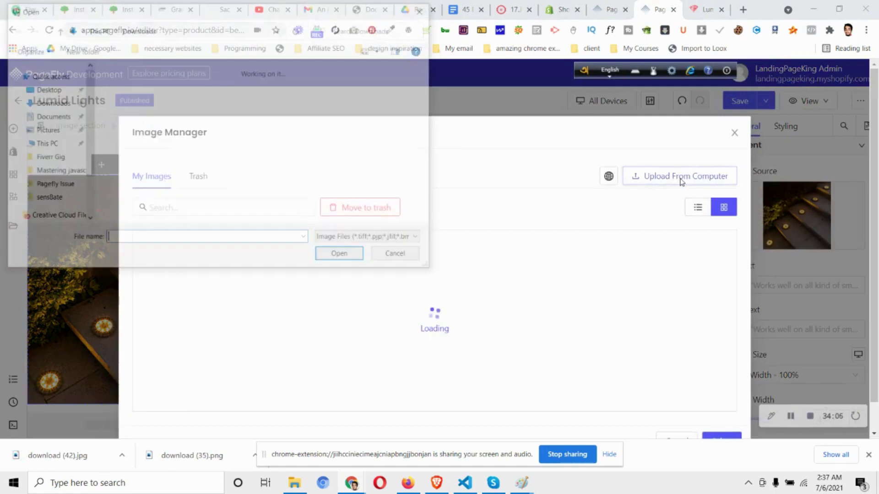
{"action": "left_click", "coordinate": [133, 110]}
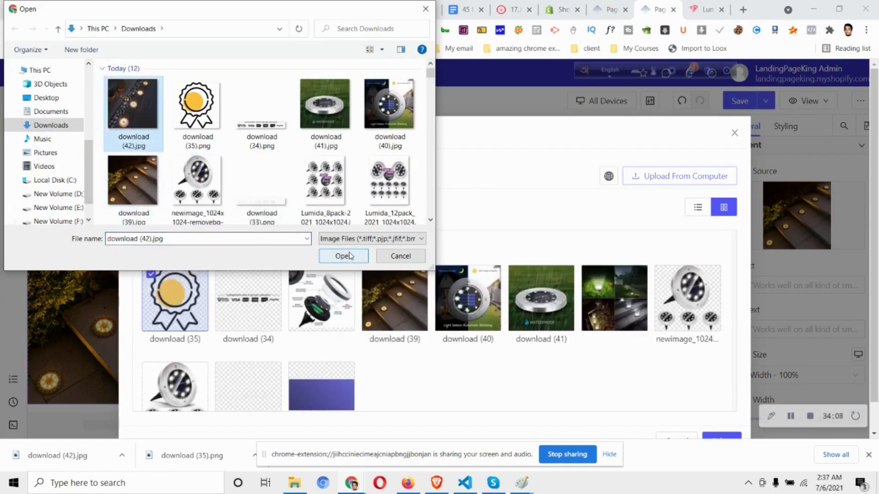
{"action": "left_click", "coordinate": [350, 256]}
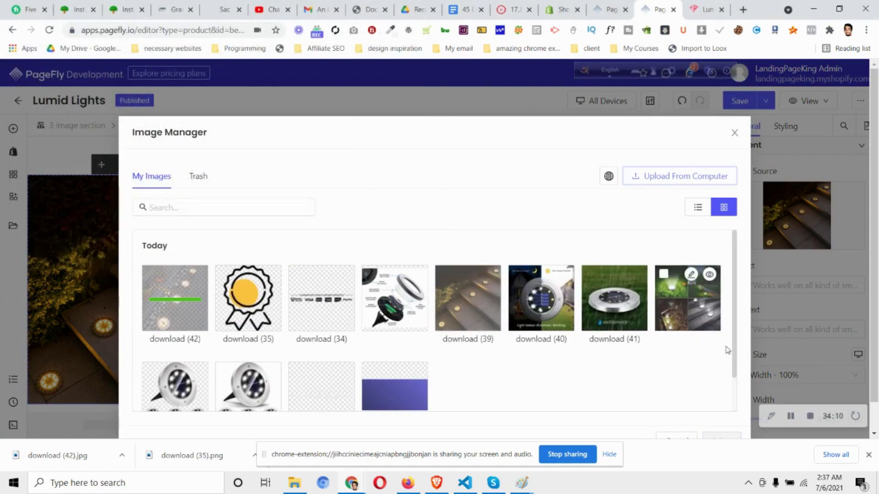
{"action": "left_click", "coordinate": [730, 439]}
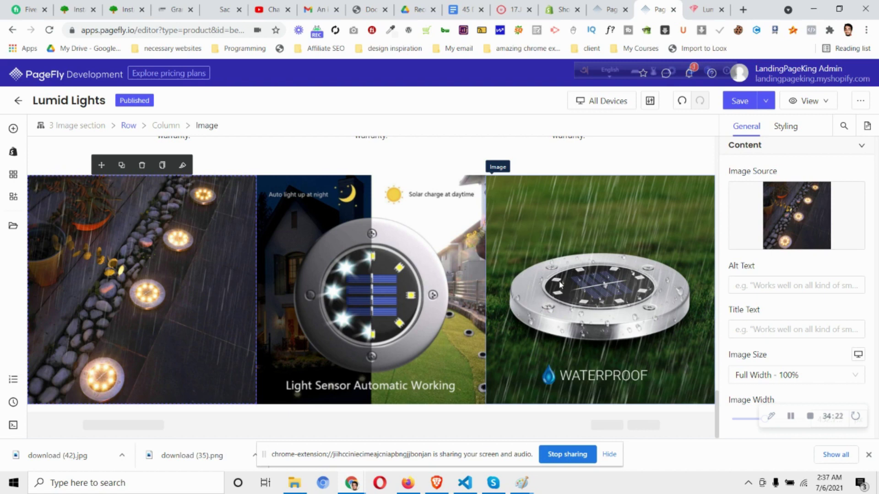
Examine the Frequently Asked Questions section and the sections around it on the Lumida reference page
{"action": "scroll", "coordinate": [560, 284], "scroll_direction": "up", "scroll_amount": 3}
{"action": "scroll", "coordinate": [366, 338], "scroll_direction": "down", "scroll_amount": 3}
{"action": "left_click", "coordinate": [694, 9]}
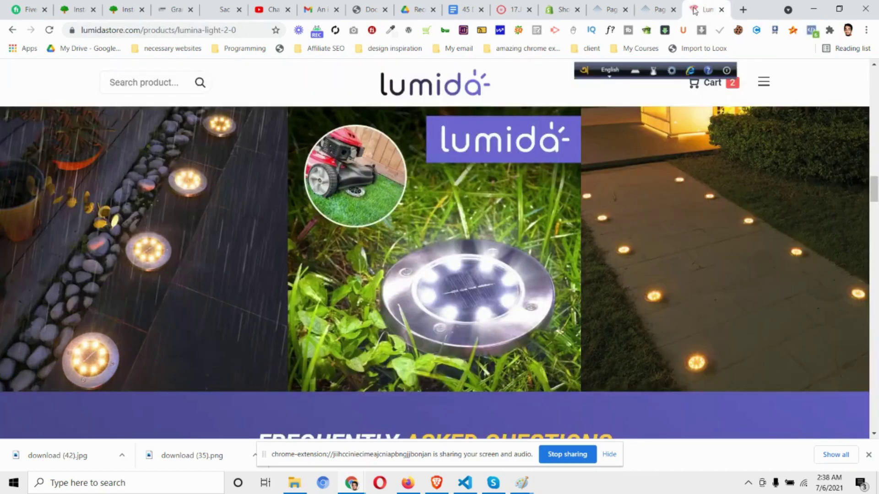
{"action": "scroll", "coordinate": [701, 147], "scroll_direction": "down", "scroll_amount": 6}
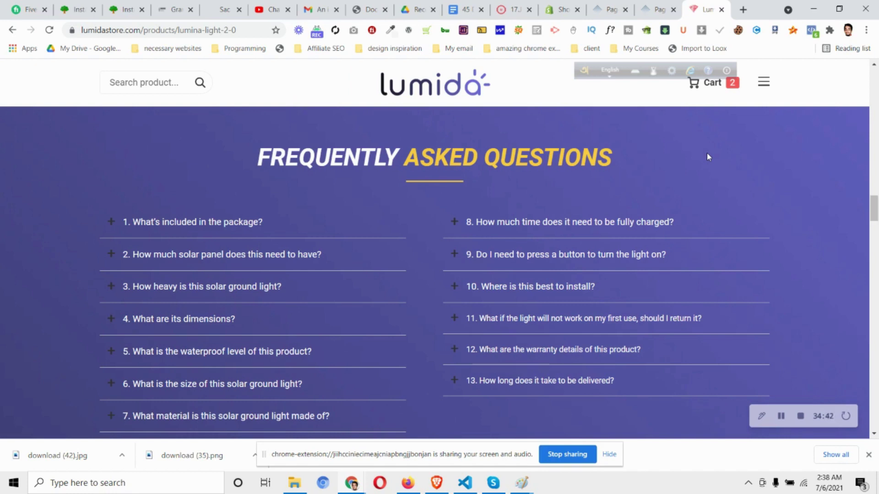
{"action": "scroll", "coordinate": [706, 158], "scroll_direction": "down", "scroll_amount": 2}
{"action": "scroll", "coordinate": [604, 169], "scroll_direction": "up", "scroll_amount": 1}
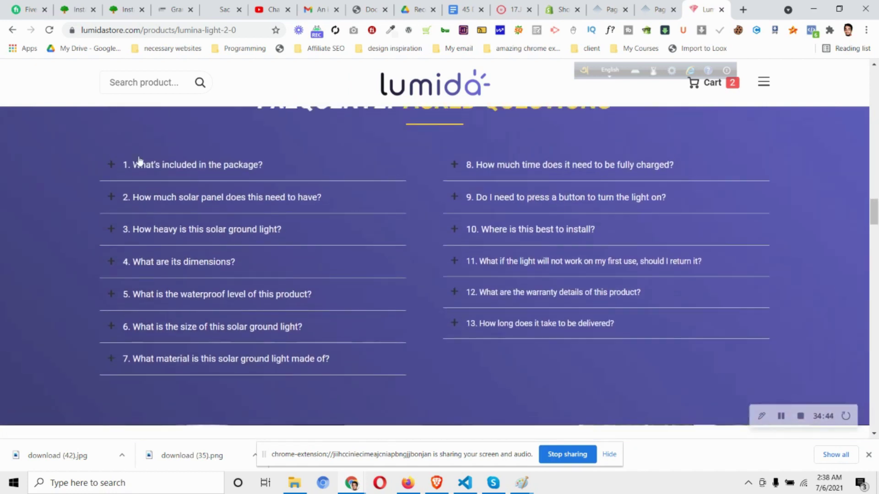
{"action": "scroll", "coordinate": [552, 275], "scroll_direction": "down", "scroll_amount": 5}
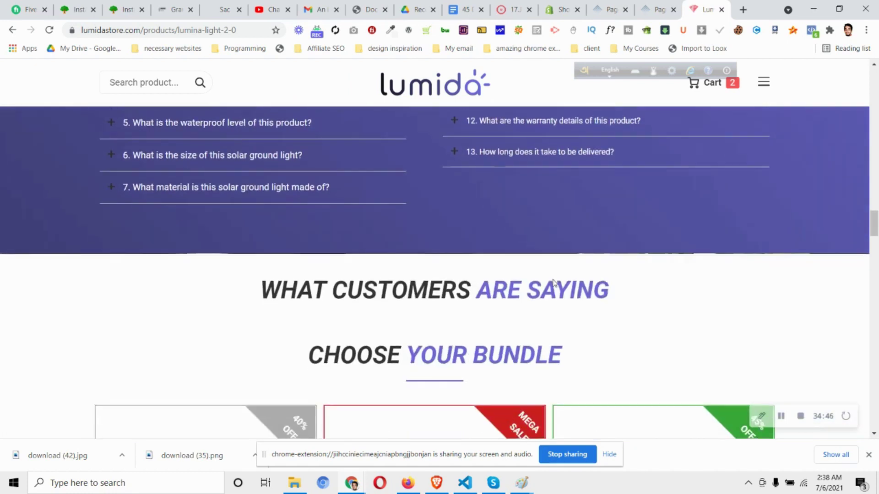
{"action": "scroll", "coordinate": [551, 268], "scroll_direction": "up", "scroll_amount": 3}
{"action": "scroll", "coordinate": [552, 264], "scroll_direction": "up", "scroll_amount": 2}
{"action": "scroll", "coordinate": [554, 272], "scroll_direction": "down", "scroll_amount": 9}
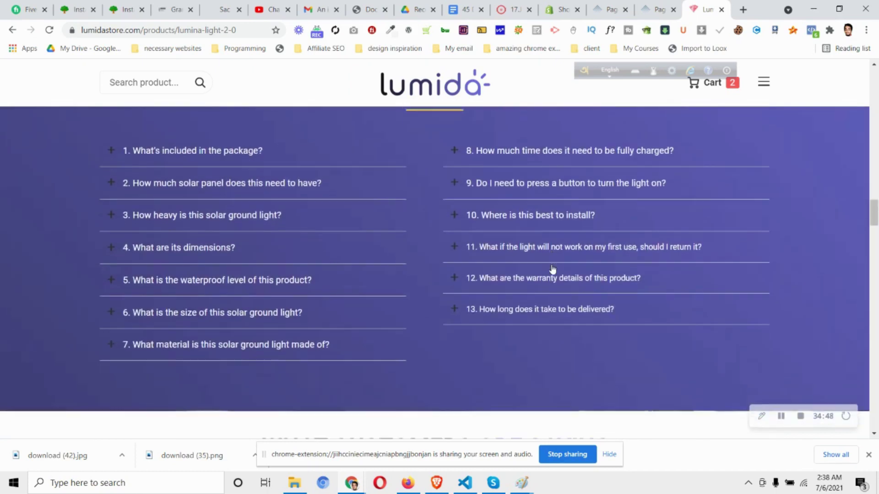
{"action": "scroll", "coordinate": [555, 269], "scroll_direction": "down", "scroll_amount": 4}
{"action": "scroll", "coordinate": [556, 268], "scroll_direction": "up", "scroll_amount": 10}
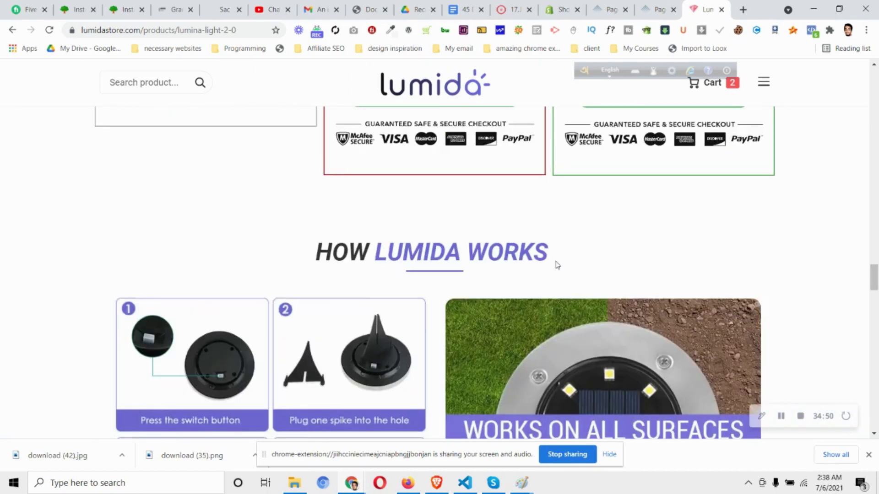
{"action": "scroll", "coordinate": [556, 264], "scroll_direction": "up", "scroll_amount": 5}
{"action": "scroll", "coordinate": [557, 263], "scroll_direction": "down", "scroll_amount": 6}
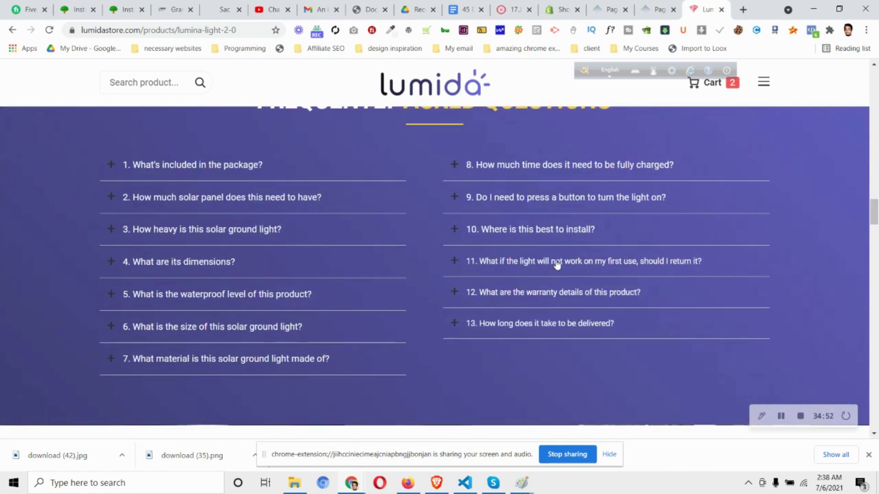
{"action": "scroll", "coordinate": [557, 264], "scroll_direction": "up", "scroll_amount": 3}
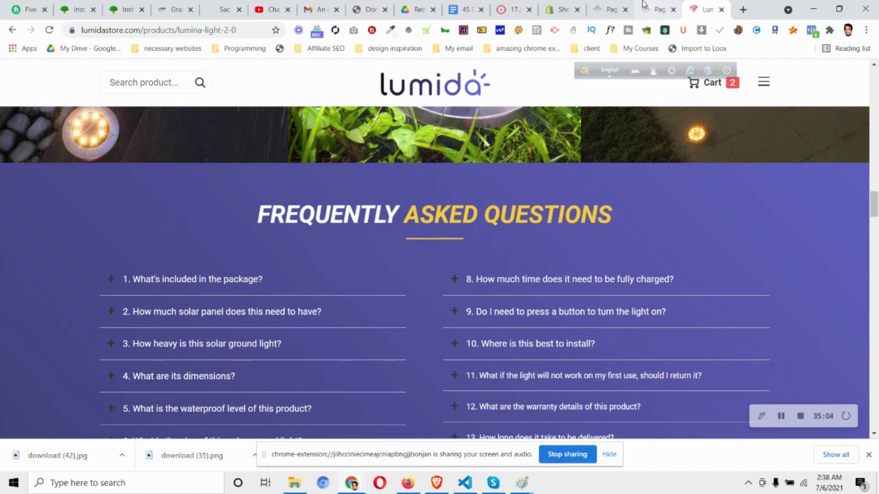
In the PageFly editor, add a one-column (1/1) layout section below the duplicated three-image row
{"action": "left_click", "coordinate": [670, 6]}
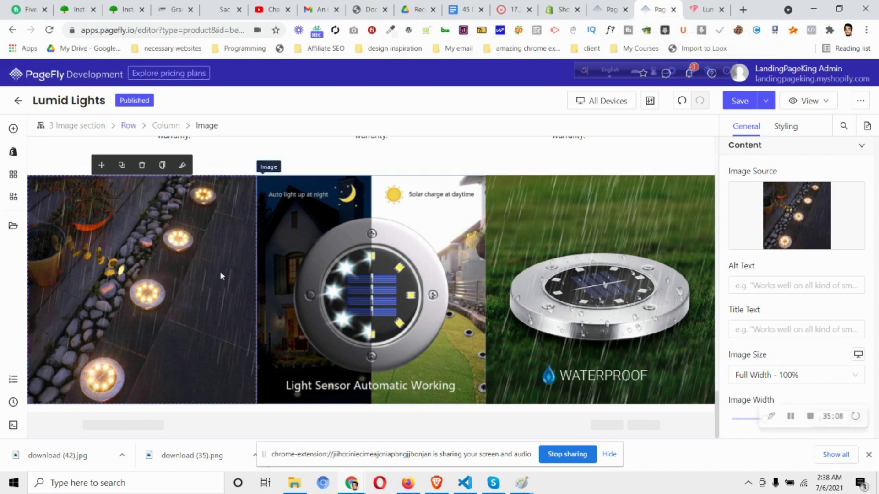
{"action": "left_click", "coordinate": [13, 129]}
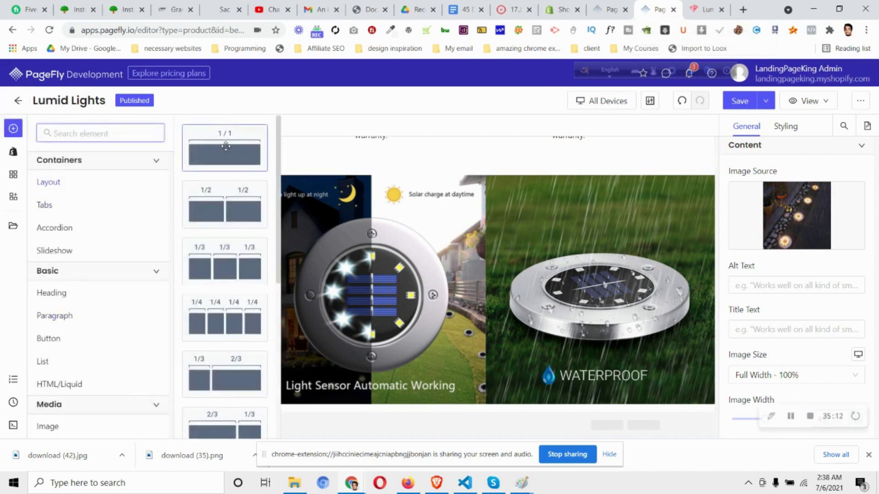
{"action": "left_click_drag", "start_coordinate": [226, 145], "coordinate": [326, 413]}
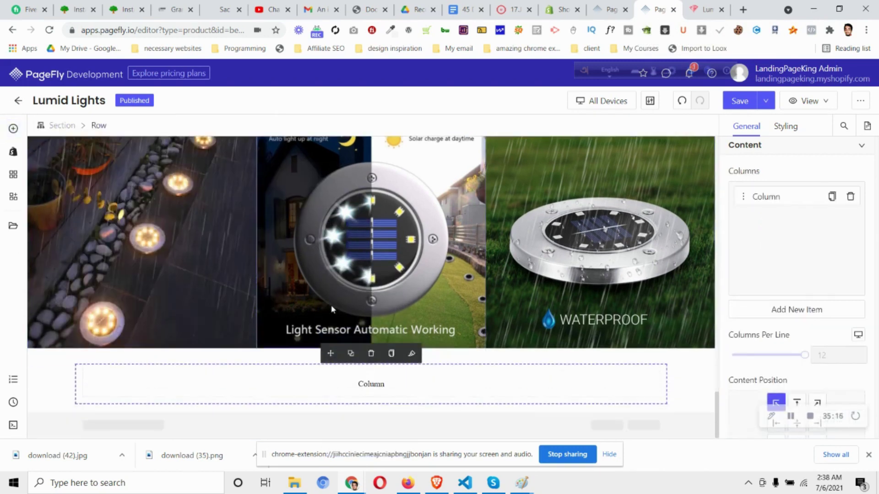
Set the purple gradient picture from the Image Manager as the background image of the new one-column section
{"action": "left_click", "coordinate": [62, 378]}
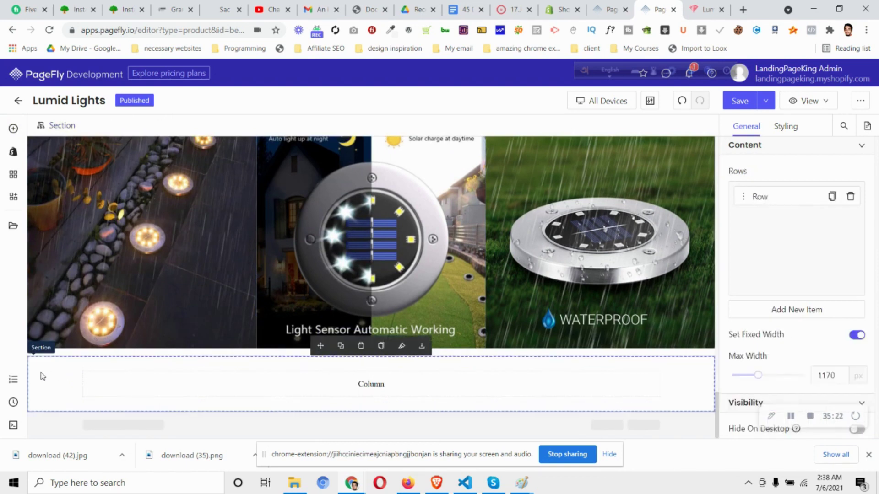
{"action": "left_click", "coordinate": [799, 130]}
{"action": "scroll", "coordinate": [802, 268], "scroll_direction": "down", "scroll_amount": 10}
{"action": "left_click", "coordinate": [803, 267]}
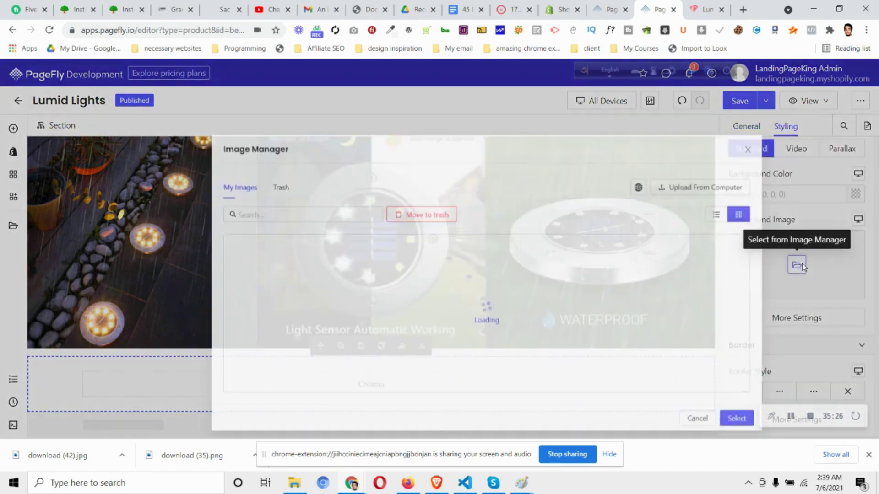
{"action": "left_click", "coordinate": [399, 387]}
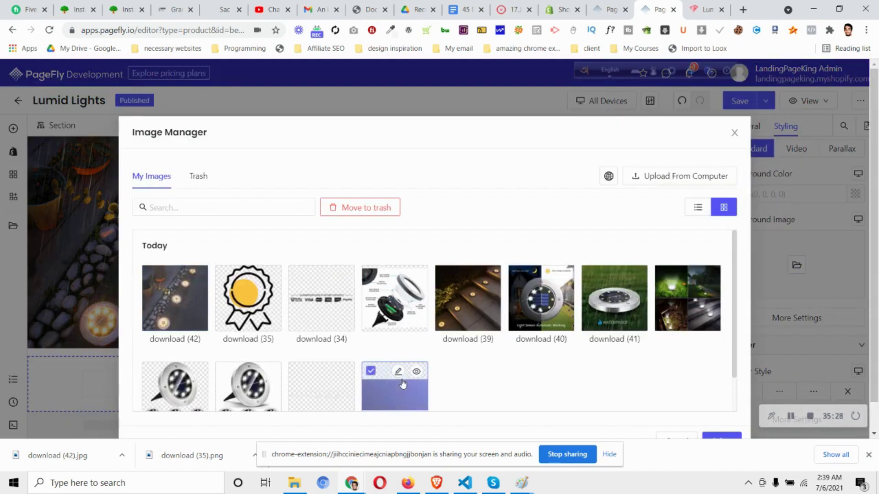
{"action": "left_click", "coordinate": [719, 437]}
Set the purple section's top and bottom padding to 100 px
{"action": "scroll", "coordinate": [832, 260], "scroll_direction": "up", "scroll_amount": 10}
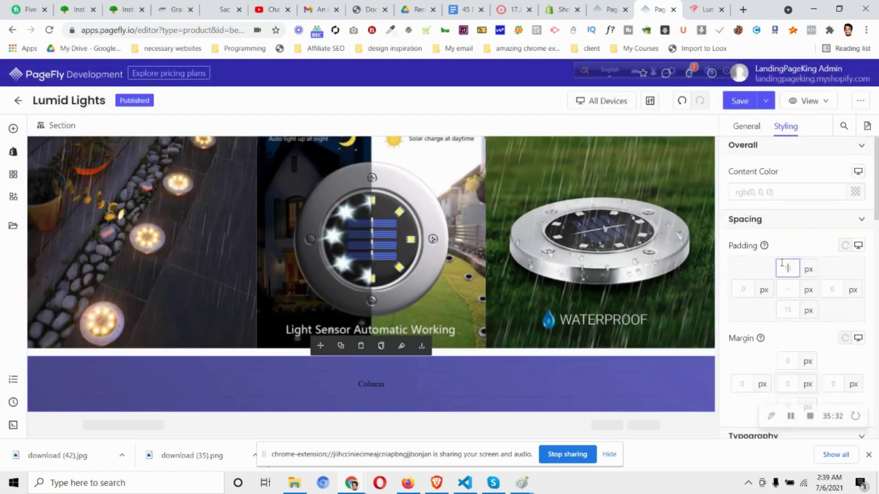
{"action": "type", "text": "100"}
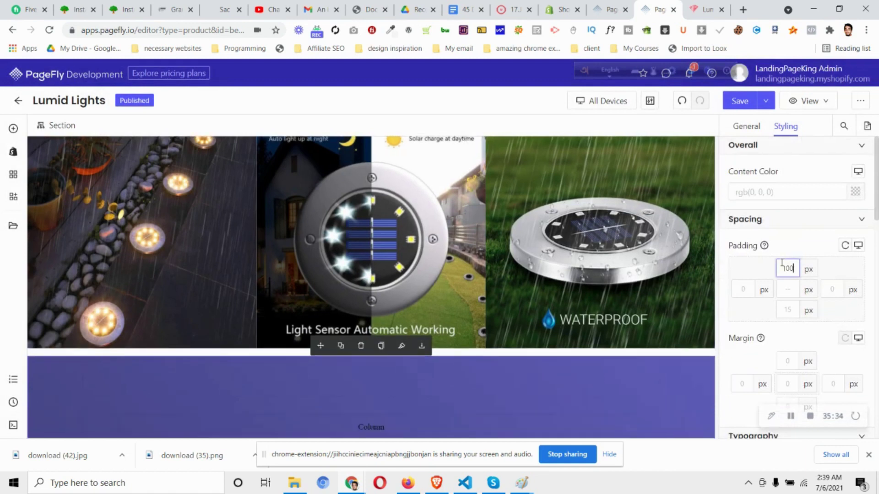
{"action": "left_click", "coordinate": [784, 307]}
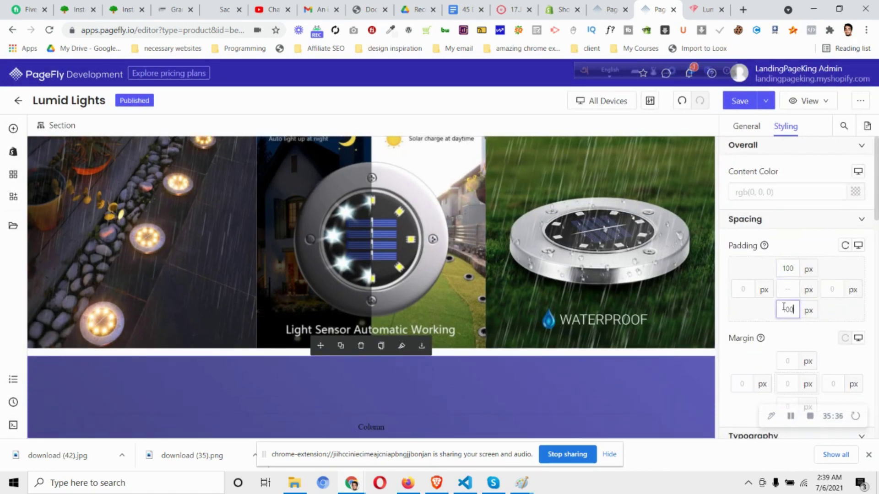
{"action": "scroll", "coordinate": [415, 315], "scroll_direction": "down", "scroll_amount": 2}
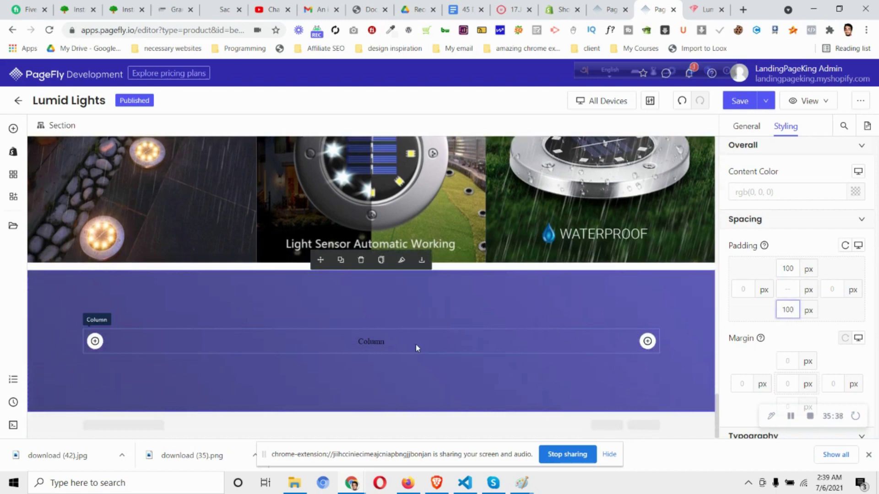
{"action": "scroll", "coordinate": [416, 344], "scroll_direction": "up", "scroll_amount": 3}
{"action": "scroll", "coordinate": [419, 344], "scroll_direction": "down", "scroll_amount": 3}
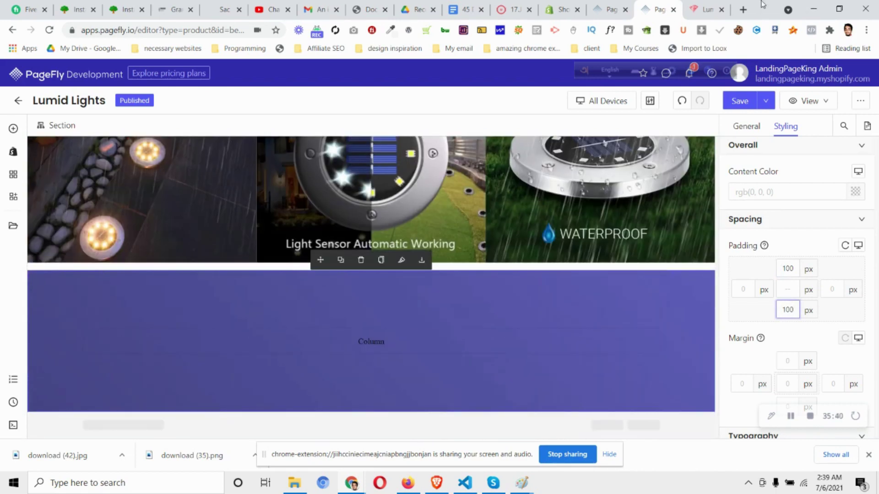
Check the FAQ heading on the Lumida reference page and add a Heading element to the purple section's column in PageFly
{"action": "left_click", "coordinate": [707, 9]}
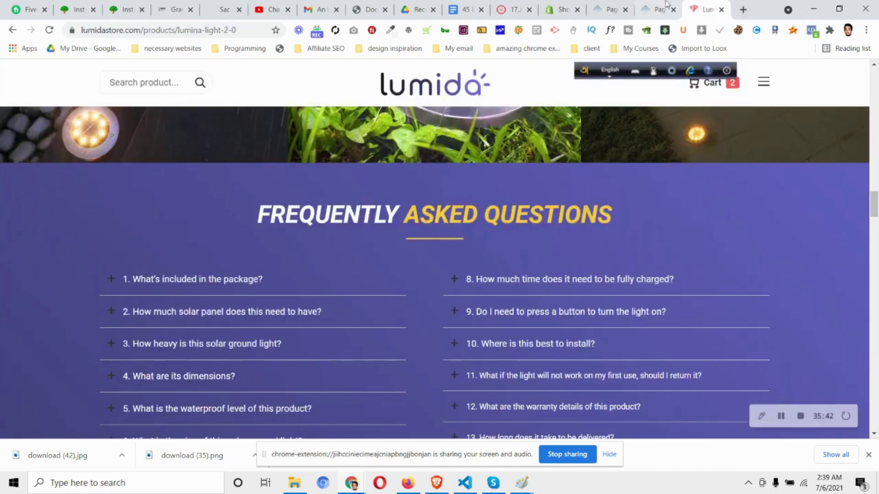
{"action": "left_click", "coordinate": [660, 9]}
{"action": "scroll", "coordinate": [446, 284], "scroll_direction": "up", "scroll_amount": 3}
{"action": "scroll", "coordinate": [446, 286], "scroll_direction": "up", "scroll_amount": 10}
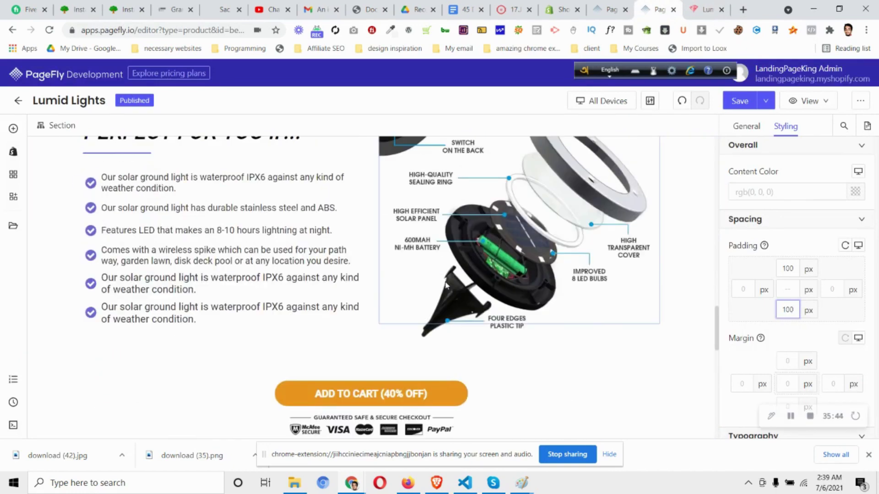
{"action": "scroll", "coordinate": [254, 240], "scroll_direction": "up", "scroll_amount": 8}
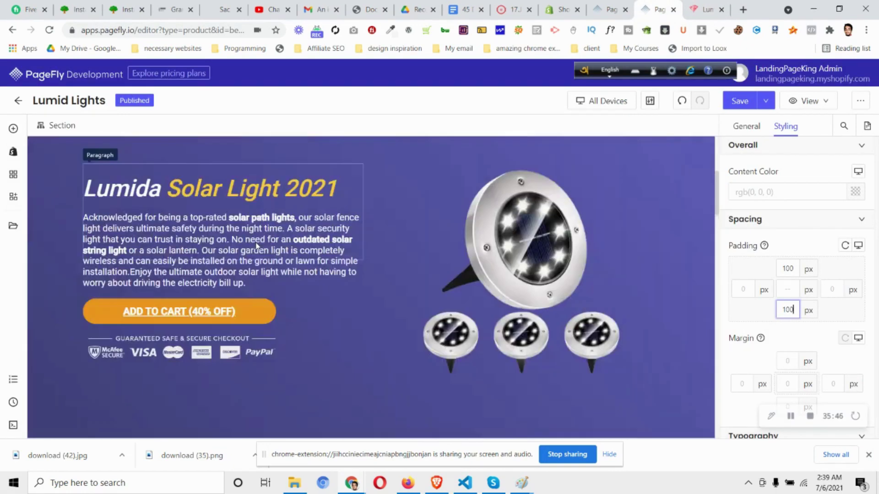
{"action": "scroll", "coordinate": [284, 400], "scroll_direction": "down", "scroll_amount": 20}
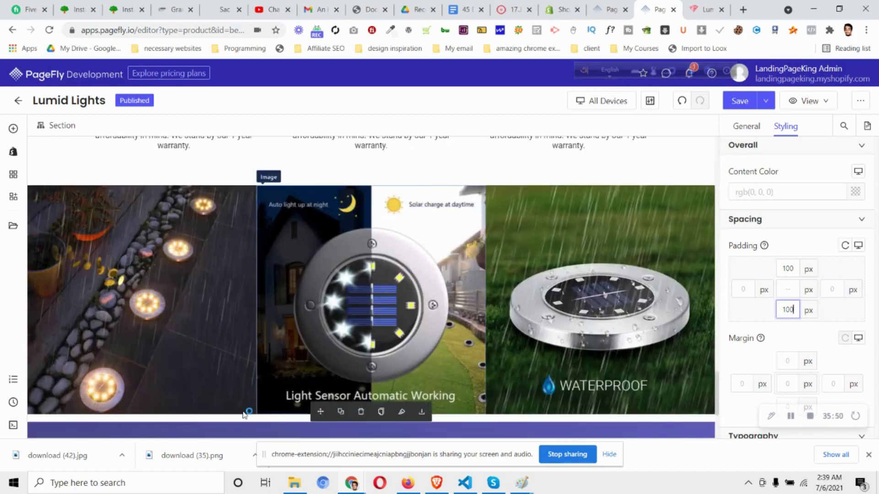
{"action": "scroll", "coordinate": [313, 410], "scroll_direction": "down", "scroll_amount": 3}
{"action": "left_click", "coordinate": [14, 129]}
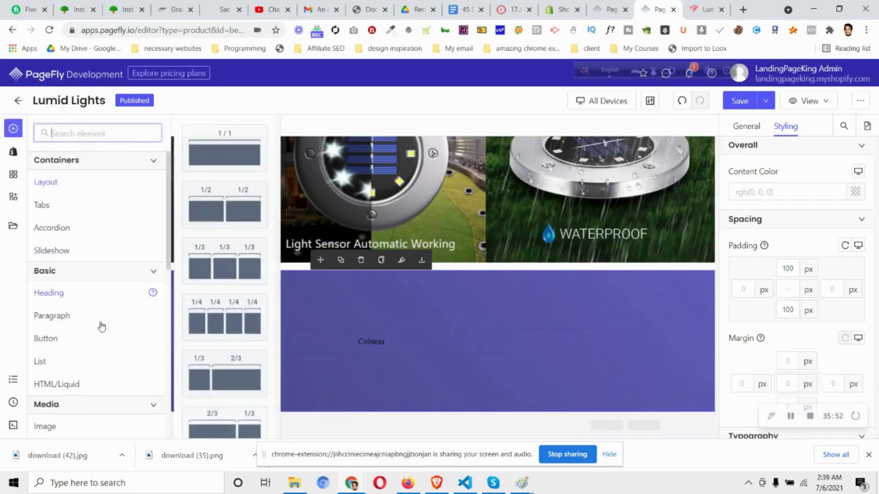
{"action": "mouse_move", "coordinate": [94, 294]}
{"action": "left_click_drag", "start_coordinate": [257, 153], "coordinate": [413, 344]}
Copy the style of the hero heading "Lumida Solar Light 2021" and apply it to the new heading in the purple section
{"action": "scroll", "coordinate": [140, 278], "scroll_direction": "up", "scroll_amount": 15}
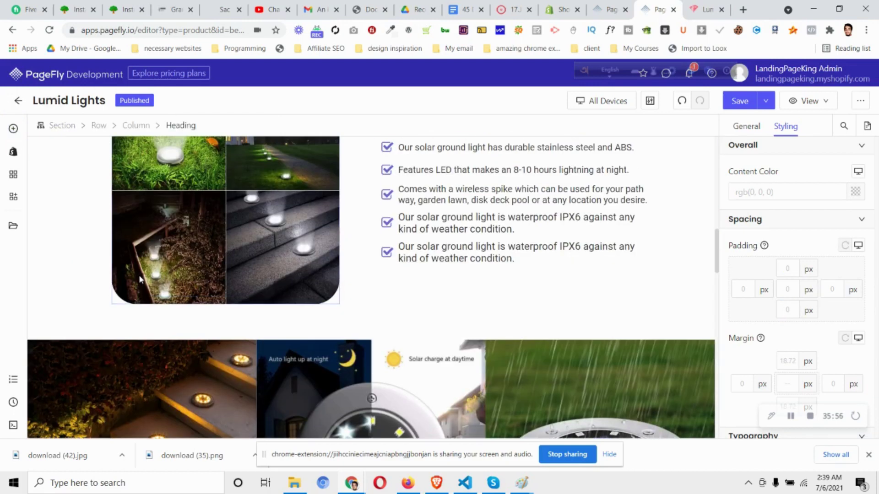
{"action": "left_click", "coordinate": [201, 202]}
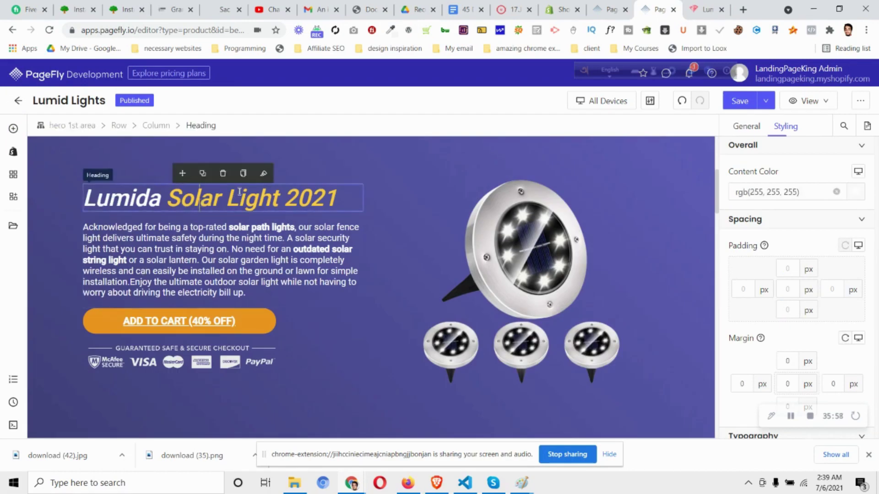
{"action": "left_click", "coordinate": [243, 172]}
{"action": "scroll", "coordinate": [255, 281], "scroll_direction": "down", "scroll_amount": 15}
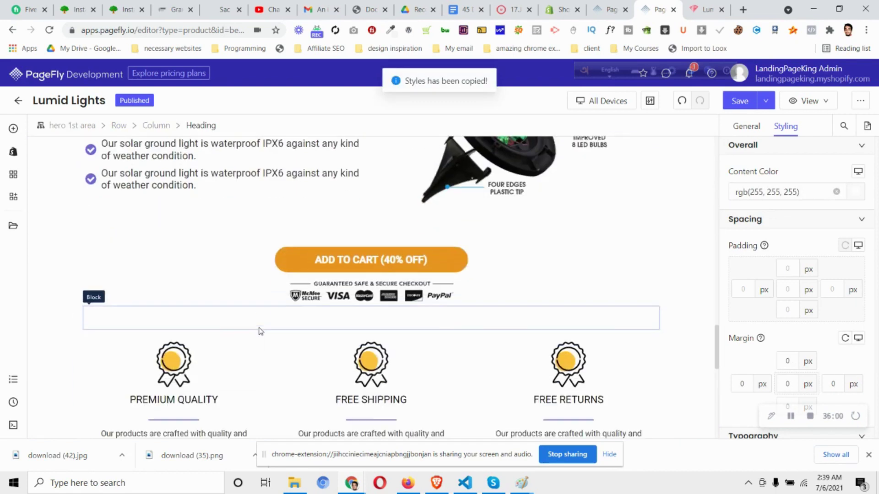
{"action": "left_click", "coordinate": [165, 336]}
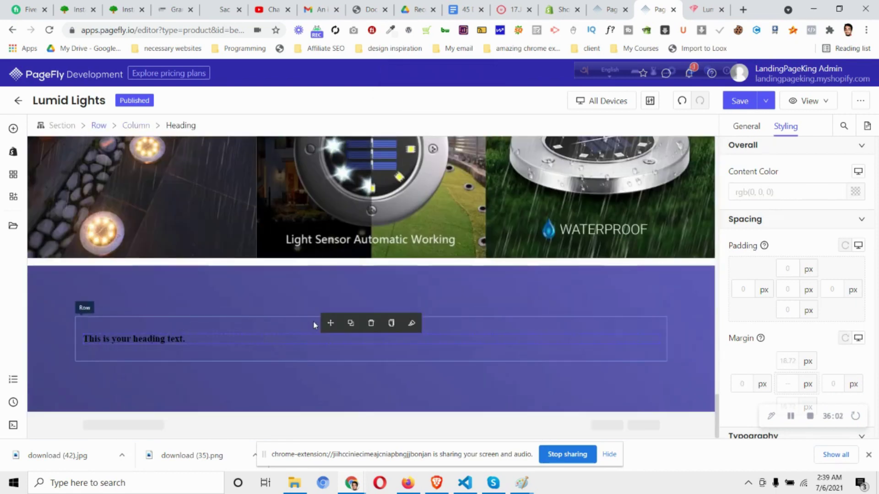
{"action": "left_click", "coordinate": [412, 323]}
Center the text of the purple section's heading
{"action": "left_click", "coordinate": [210, 352]}
{"action": "scroll", "coordinate": [779, 358], "scroll_direction": "down", "scroll_amount": 5}
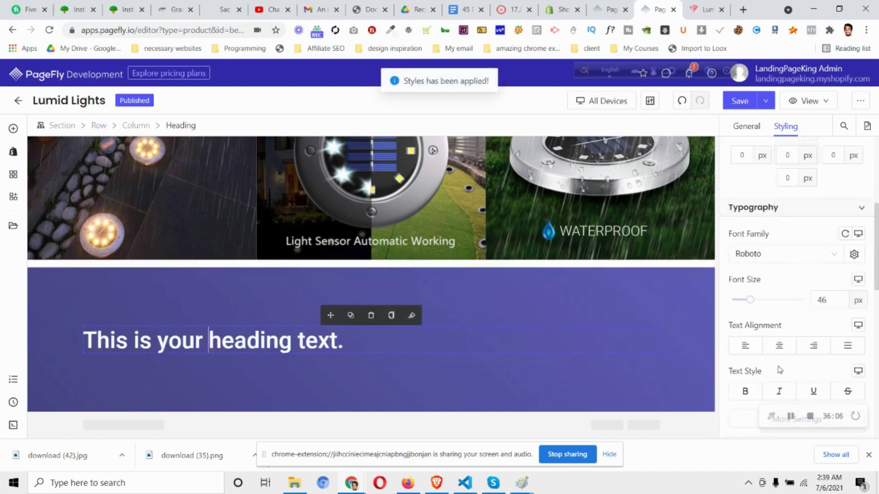
{"action": "left_click", "coordinate": [779, 352]}
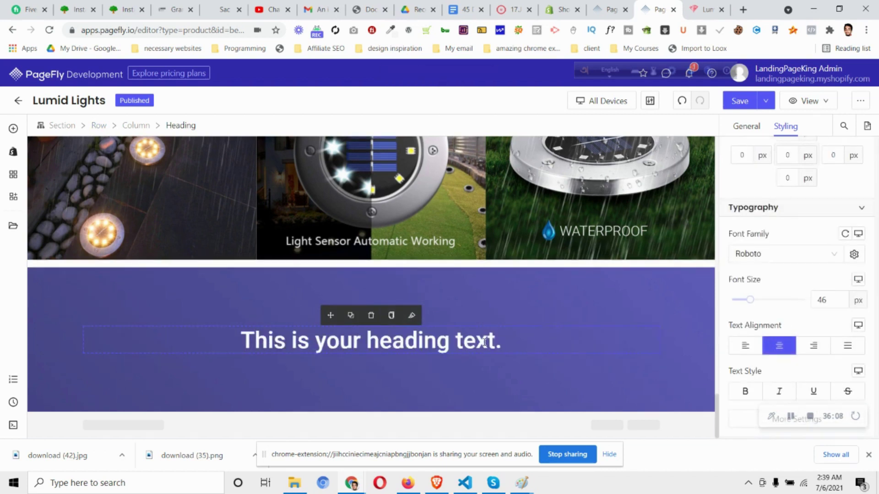
Compare the FAQ spacing with the Lumida reference page and set the purple section's top and bottom padding to 50 px in PageFly
{"action": "scroll", "coordinate": [857, 290], "scroll_direction": "up", "scroll_amount": 3}
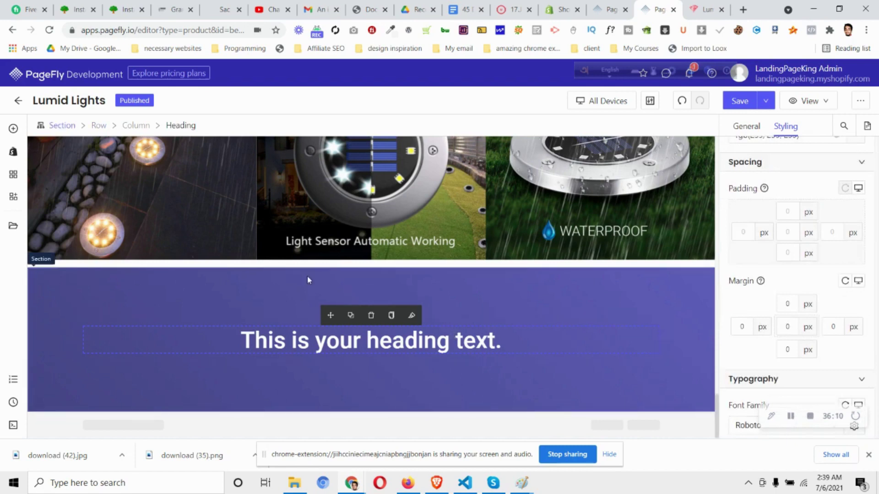
{"action": "key", "text": "ctrl+Tab"}
{"action": "scroll", "coordinate": [394, 270], "scroll_direction": "up", "scroll_amount": 1}
{"action": "scroll", "coordinate": [394, 271], "scroll_direction": "down", "scroll_amount": 4}
{"action": "scroll", "coordinate": [394, 271], "scroll_direction": "up", "scroll_amount": 3}
{"action": "left_click", "coordinate": [647, 5]}
{"action": "left_click", "coordinate": [112, 293]}
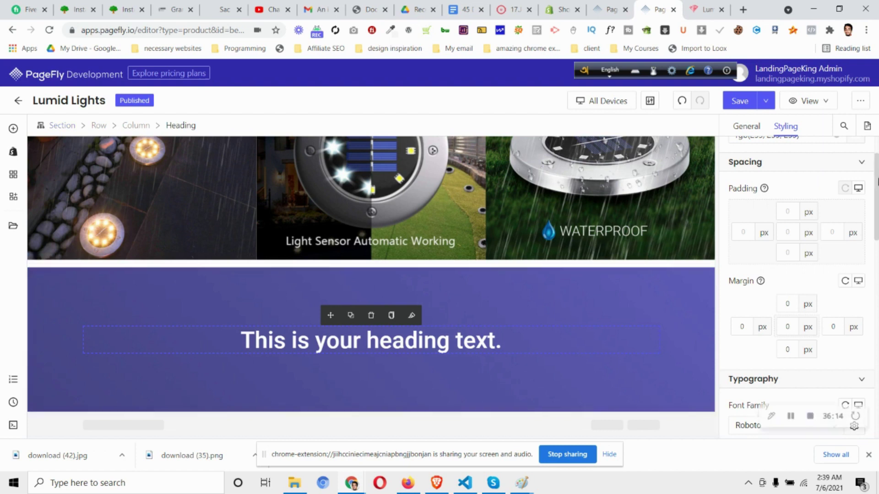
{"action": "double_click", "coordinate": [789, 211]}
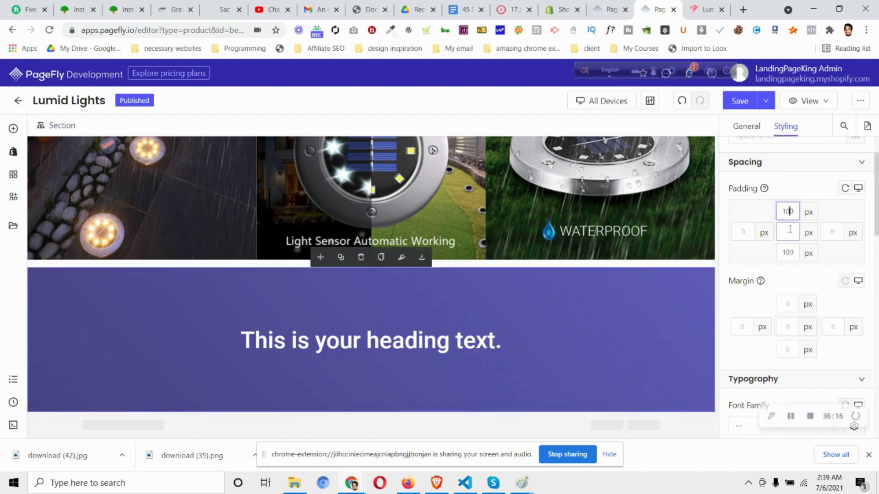
{"action": "type", "text": "50"}
{"action": "left_click", "coordinate": [789, 254]}
{"action": "double_click", "coordinate": [789, 253]}
{"action": "type", "text": "50"}
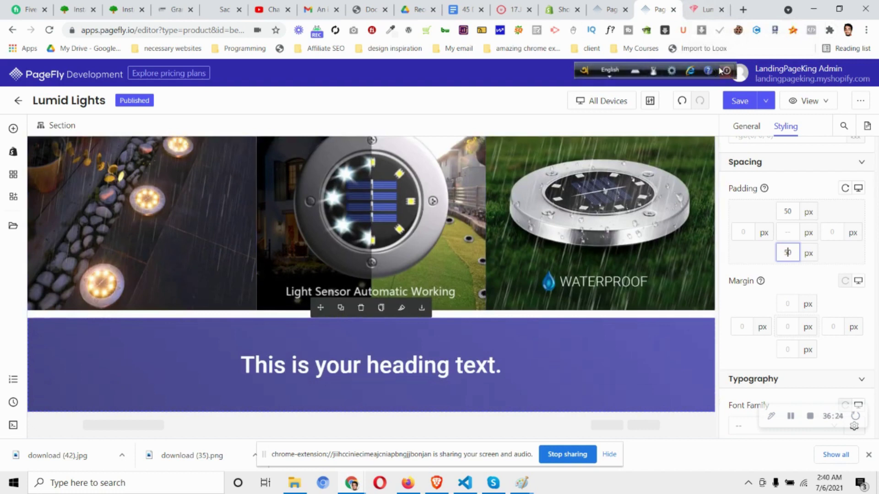
Close the gap above the purple section by setting the lower three-image section's top and bottom padding to 0 px
{"action": "left_click", "coordinate": [718, 5]}
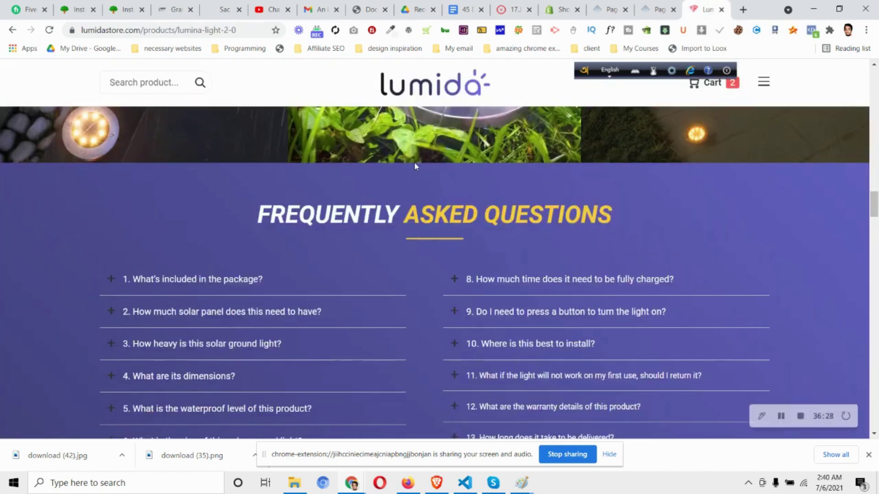
{"action": "left_click", "coordinate": [659, 9]}
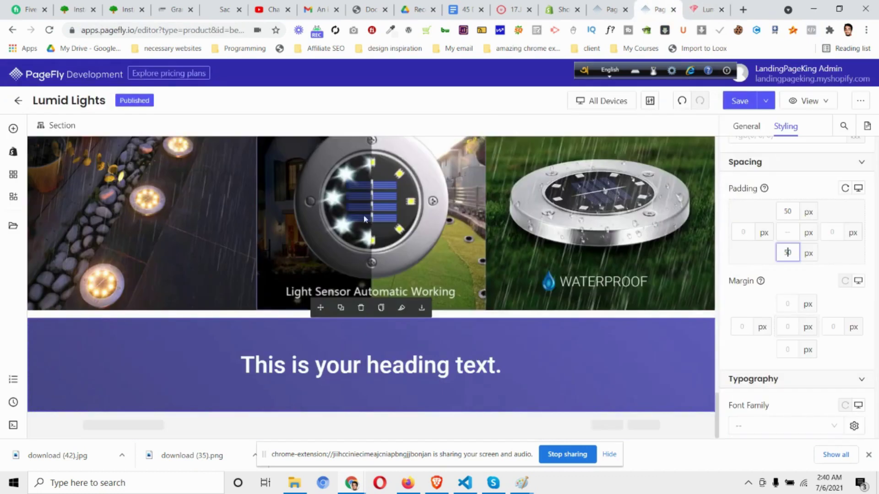
{"action": "left_click", "coordinate": [243, 318]}
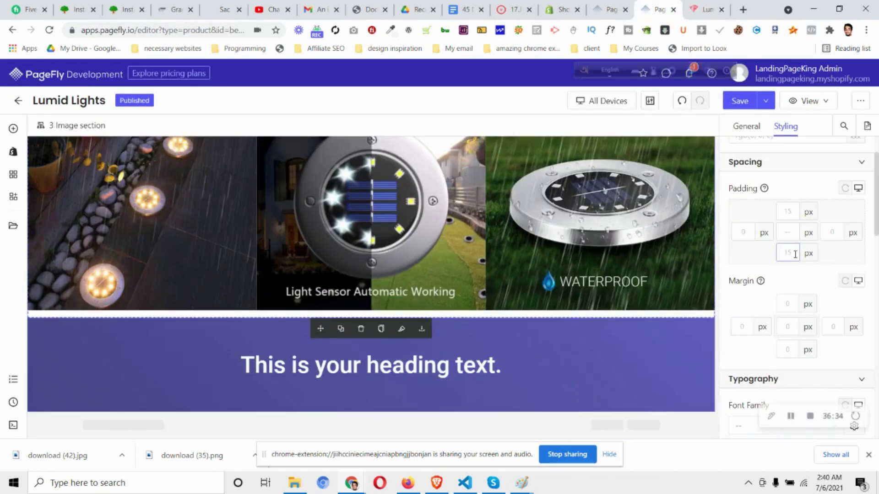
{"action": "type", "text": "0"}
{"action": "left_click", "coordinate": [788, 211]}
{"action": "type", "text": "0"}
Set the top and bottom padding of the first three-image section, above "Our Lumida Lights Are Perfect For You If...", to 0 px
{"action": "scroll", "coordinate": [579, 255], "scroll_direction": "down", "scroll_amount": 10}
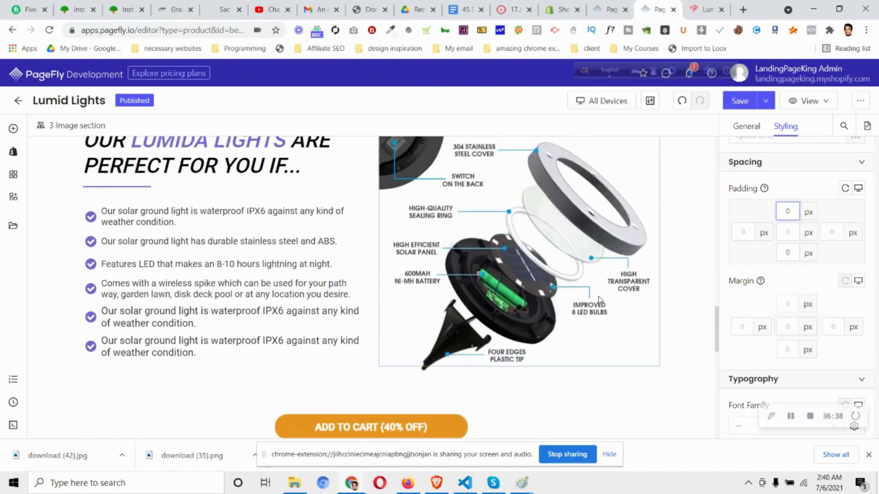
{"action": "scroll", "coordinate": [599, 300], "scroll_direction": "up", "scroll_amount": 4}
{"action": "left_click", "coordinate": [845, 188]}
{"action": "left_click", "coordinate": [787, 253]}
{"action": "type", "text": "0"}
{"action": "left_click", "coordinate": [787, 212]}
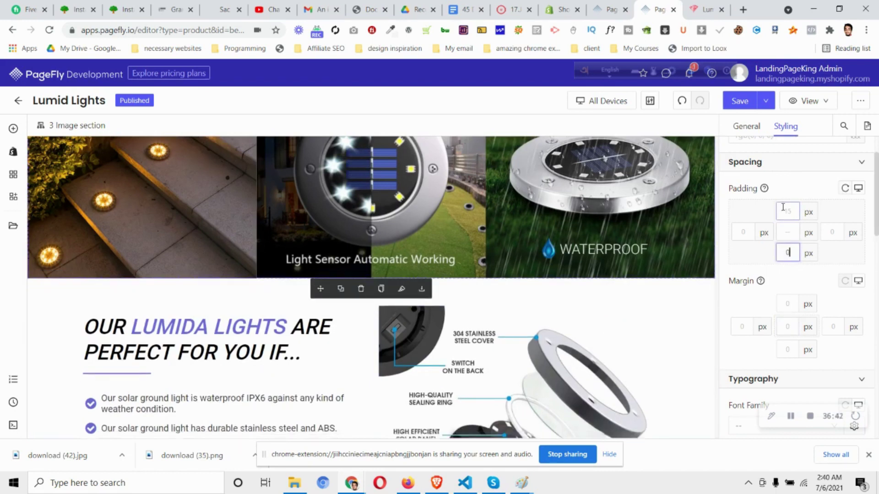
{"action": "scroll", "coordinate": [269, 243], "scroll_direction": "down", "scroll_amount": 10}
{"action": "scroll", "coordinate": [270, 287], "scroll_direction": "down", "scroll_amount": 4}
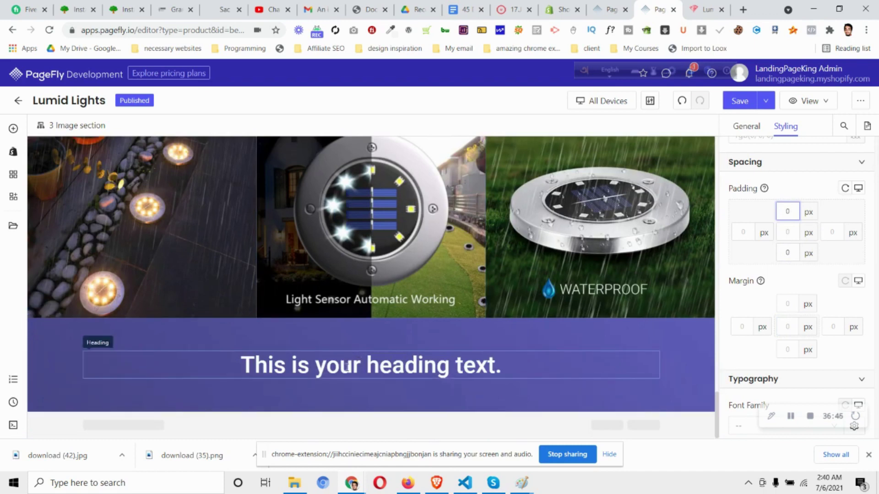
Copy FREQUENTLY ASKED QUESTIONS from the Lumida reference page and replace the purple section's heading text with it in PageFly
{"action": "key", "text": "ctrl+Tab"}
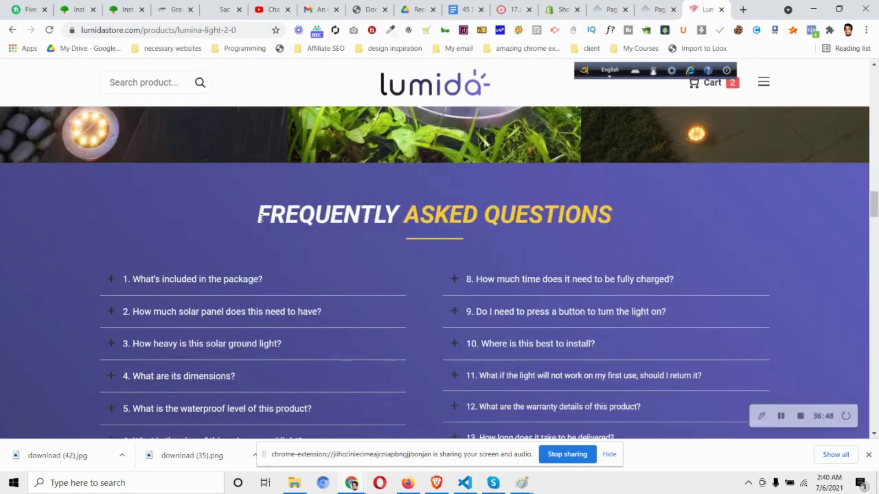
{"action": "left_click_drag", "start_coordinate": [260, 219], "coordinate": [657, 216]}
{"action": "right_click", "coordinate": [586, 209]}
{"action": "left_click", "coordinate": [605, 221]}
{"action": "key", "text": "ctrl+shift+Tab"}
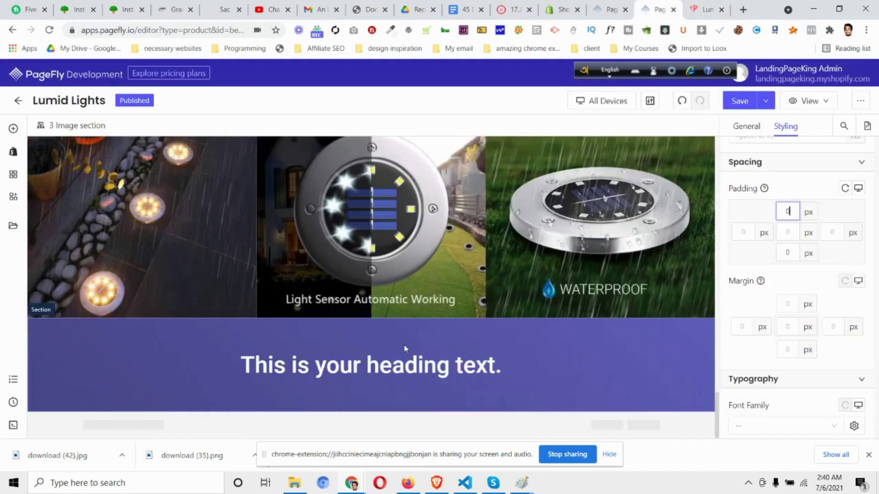
{"action": "left_click", "coordinate": [405, 364]}
{"action": "left_click", "coordinate": [747, 126]}
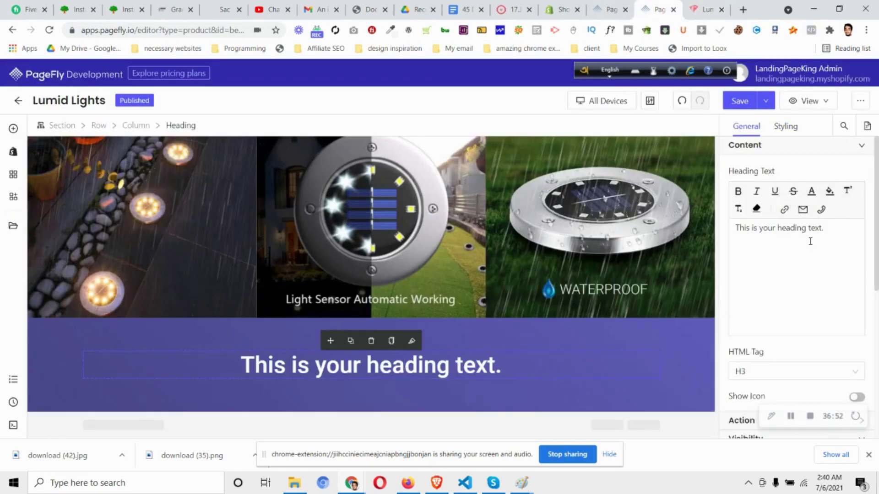
{"action": "left_click", "coordinate": [810, 241]}
{"action": "key", "text": "ctrl+a"}
{"action": "key", "text": "ctrl+v"}
Make the FREQUENTLY ASKED QUESTIONS heading italic and set its font size to 40 px
{"action": "left_click", "coordinate": [786, 127]}
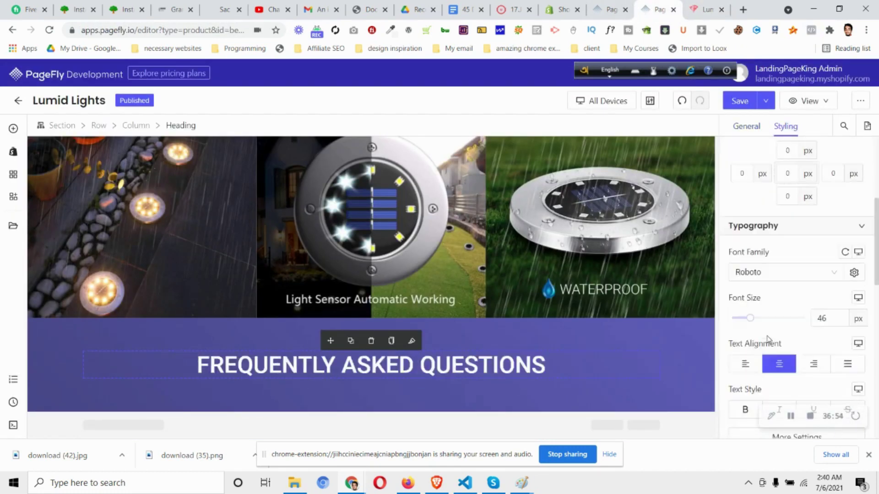
{"action": "scroll", "coordinate": [768, 338], "scroll_direction": "down", "scroll_amount": 1}
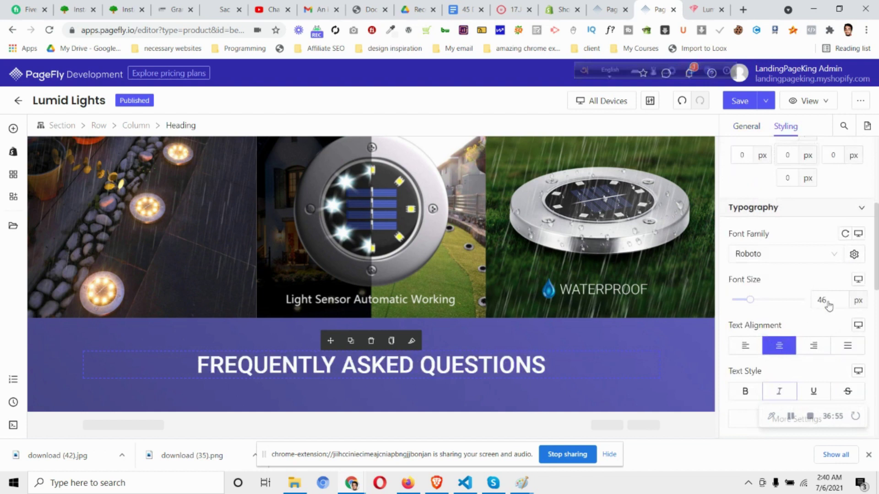
{"action": "left_click", "coordinate": [779, 392]}
{"action": "left_click", "coordinate": [822, 301]}
{"action": "key", "text": "BackSpace"}
{"action": "type", "text": "3"}
{"action": "key", "text": "BackSpace"}
{"action": "type", "text": "0"}
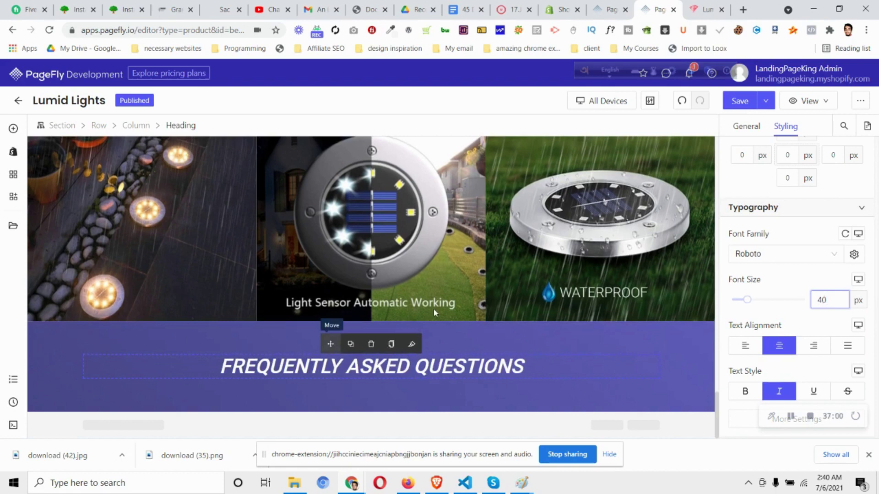
Copy the yellow text colour code #f8cc39 from "Solar Light 2021" in the hero heading
{"action": "scroll", "coordinate": [435, 313], "scroll_direction": "up", "scroll_amount": 10}
{"action": "left_click", "coordinate": [715, 6]}
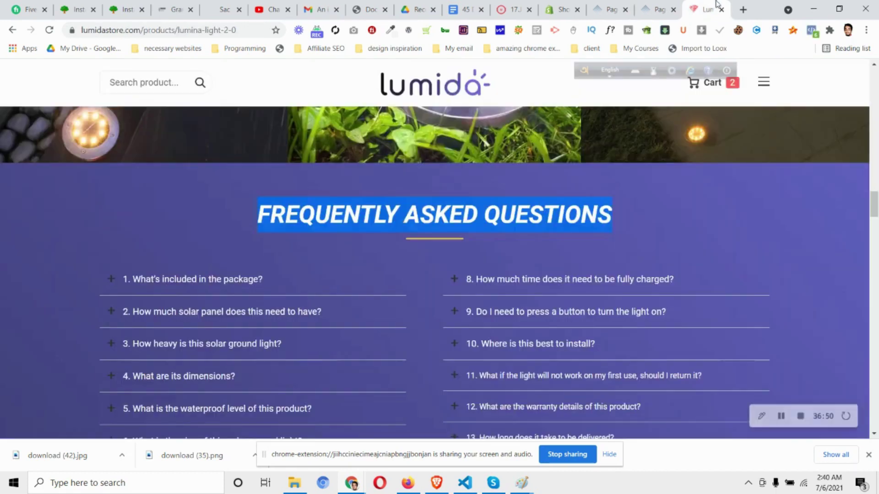
{"action": "left_click", "coordinate": [656, 9]}
{"action": "scroll", "coordinate": [396, 255], "scroll_direction": "up", "scroll_amount": 15}
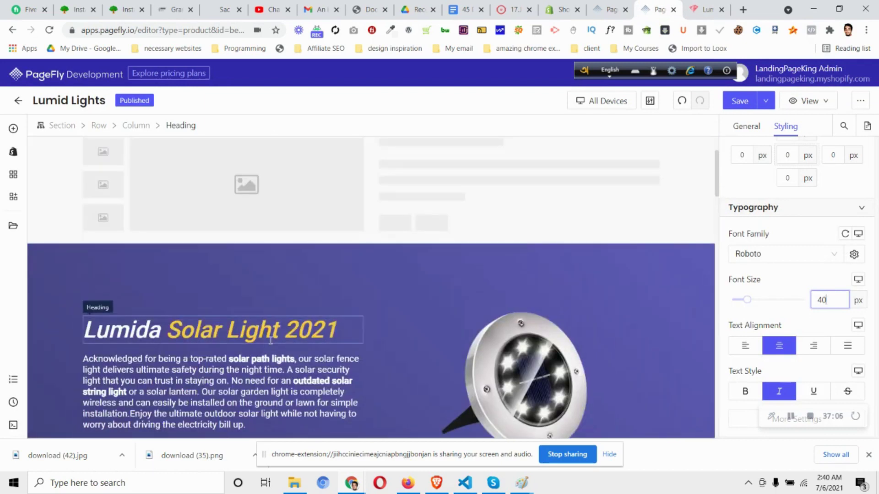
{"action": "left_click", "coordinate": [270, 341]}
{"action": "left_click", "coordinate": [743, 128]}
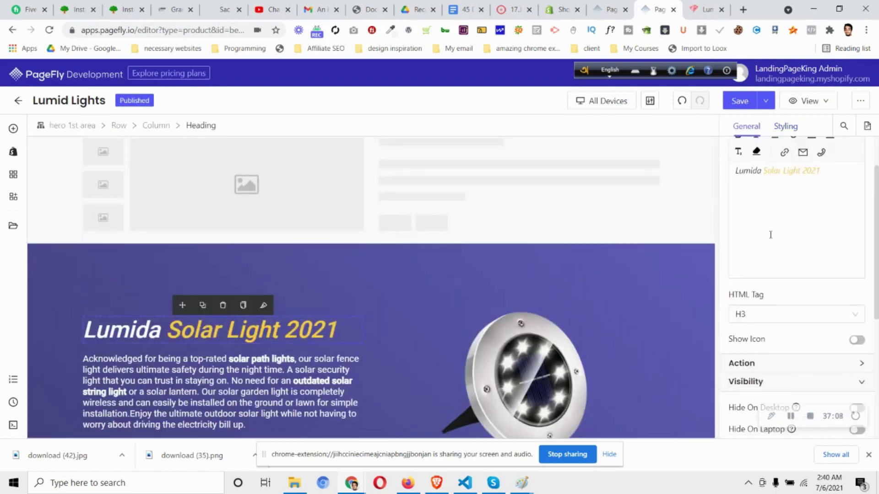
{"action": "left_click_drag", "start_coordinate": [765, 171], "coordinate": [806, 170]}
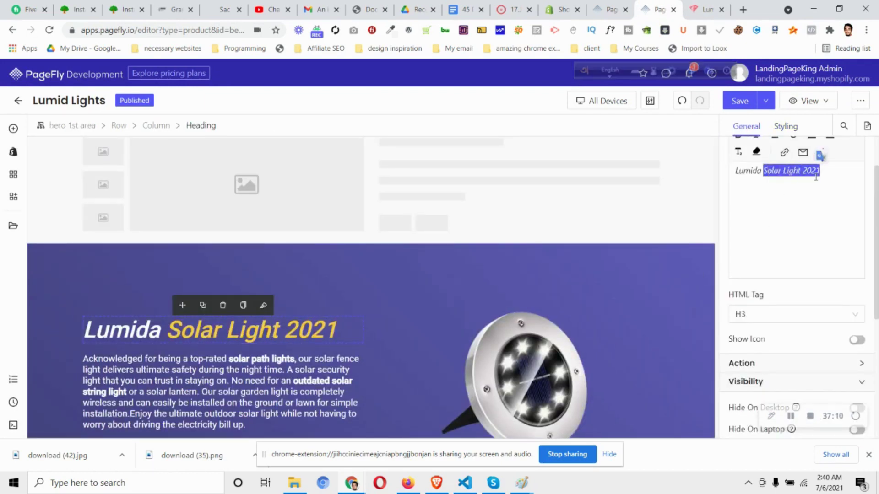
{"action": "scroll", "coordinate": [816, 178], "scroll_direction": "up", "scroll_amount": 2}
{"action": "left_click", "coordinate": [811, 191]}
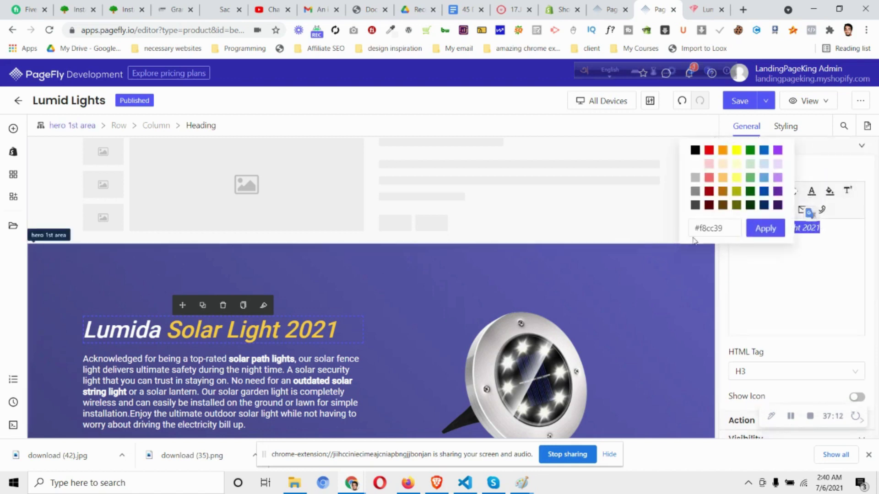
{"action": "triple_click", "coordinate": [720, 228]}
{"action": "key", "text": "ctrl+c"}
Colour the words ASKED QUESTIONS in the purple section's heading with the copied yellow #f8cc39
{"action": "scroll", "coordinate": [353, 371], "scroll_direction": "down", "scroll_amount": 15}
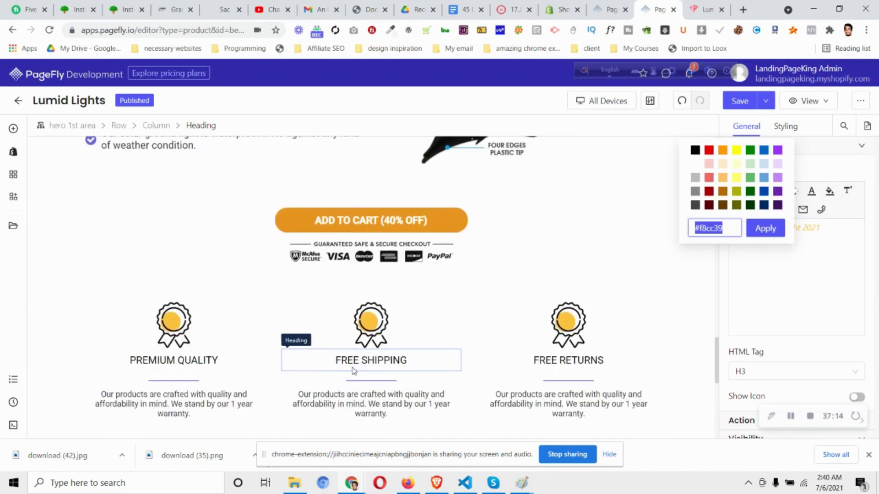
{"action": "scroll", "coordinate": [353, 371], "scroll_direction": "down", "scroll_amount": 5}
{"action": "left_click", "coordinate": [382, 372]}
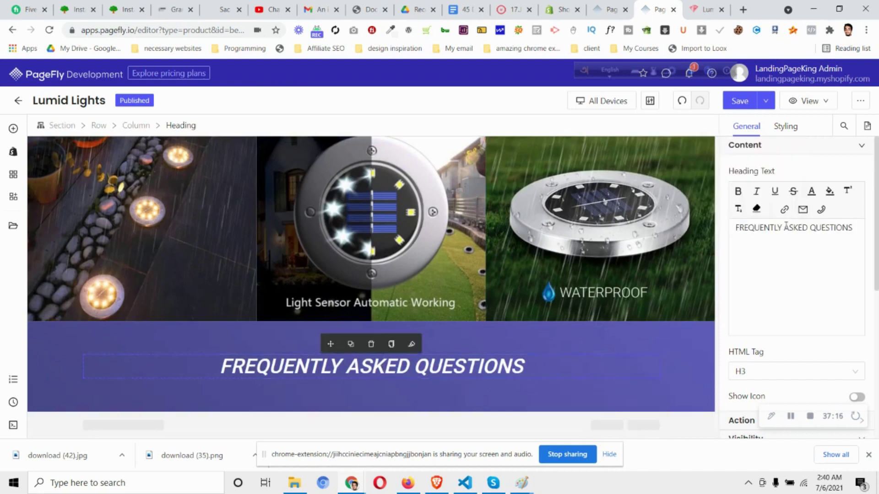
{"action": "left_click_drag", "start_coordinate": [785, 228], "coordinate": [852, 228]}
{"action": "left_click", "coordinate": [809, 196]}
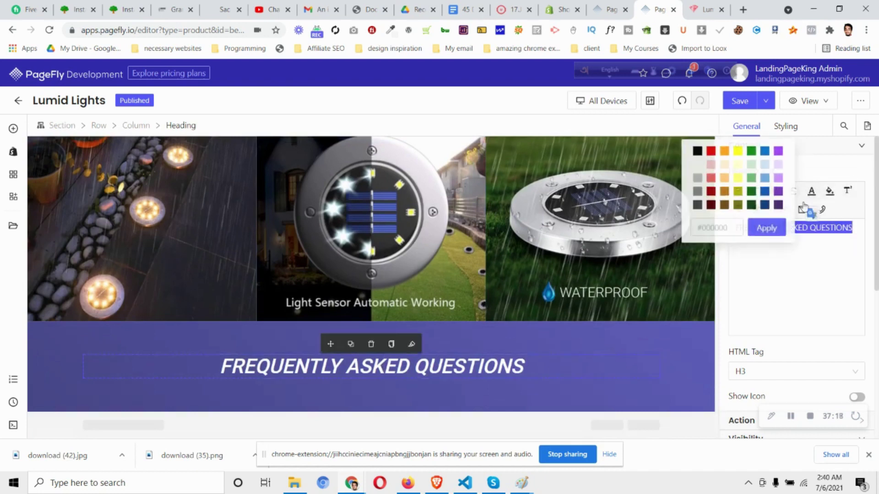
{"action": "left_click", "coordinate": [714, 228]}
{"action": "key", "text": "ctrl+v"}
{"action": "left_click", "coordinate": [764, 228]}
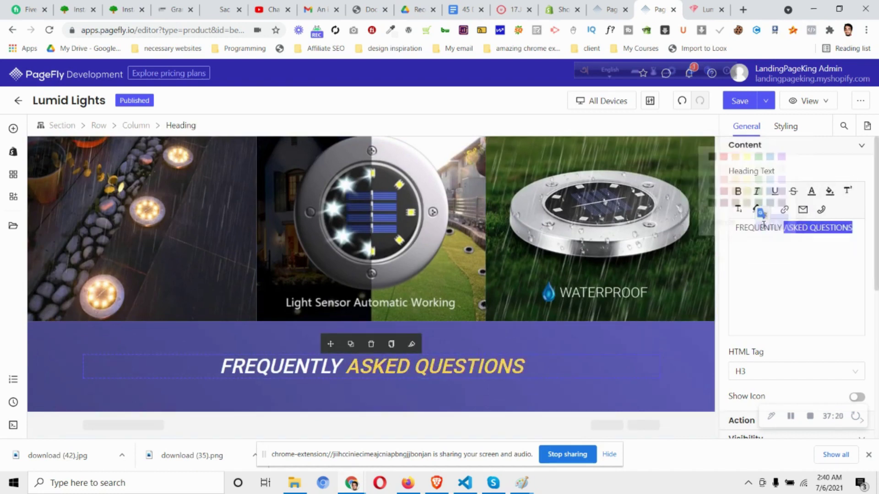
Check the heading underline on the Lumida reference page and add a divider directly below the FREQUENTLY ASKED QUESTIONS heading in PageFly
{"action": "left_click", "coordinate": [707, 9]}
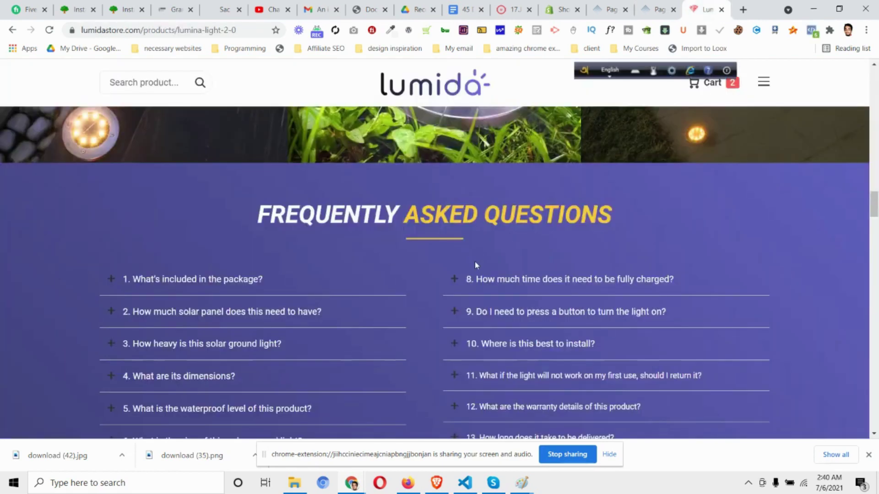
{"action": "key", "text": "ctrl+Page_Up"}
{"action": "scroll", "coordinate": [338, 292], "scroll_direction": "up", "scroll_amount": 2}
{"action": "scroll", "coordinate": [339, 292], "scroll_direction": "up", "scroll_amount": 8}
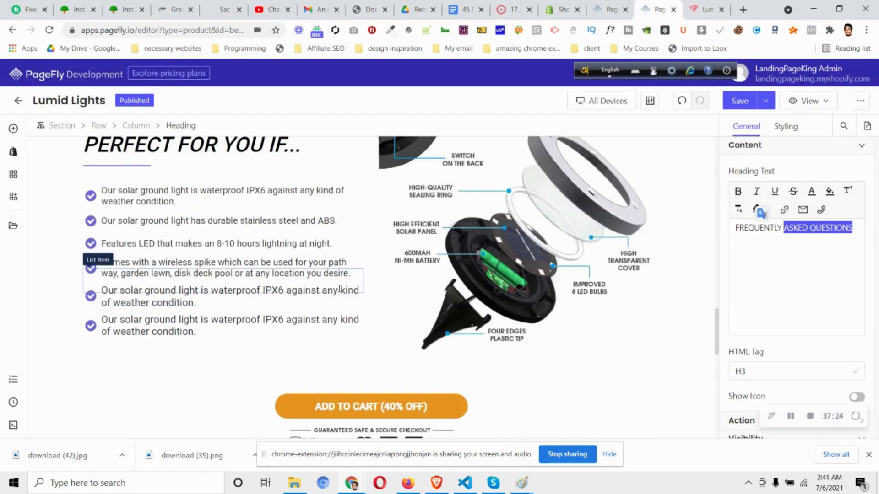
{"action": "scroll", "coordinate": [359, 319], "scroll_direction": "down", "scroll_amount": 10}
{"action": "scroll", "coordinate": [360, 322], "scroll_direction": "down", "scroll_amount": 1}
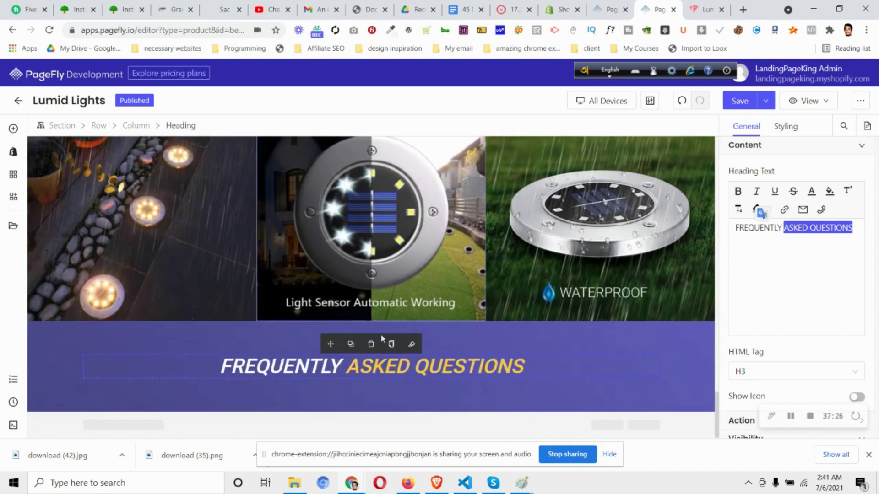
{"action": "left_click", "coordinate": [13, 128]}
{"action": "scroll", "coordinate": [72, 360], "scroll_direction": "down", "scroll_amount": 5}
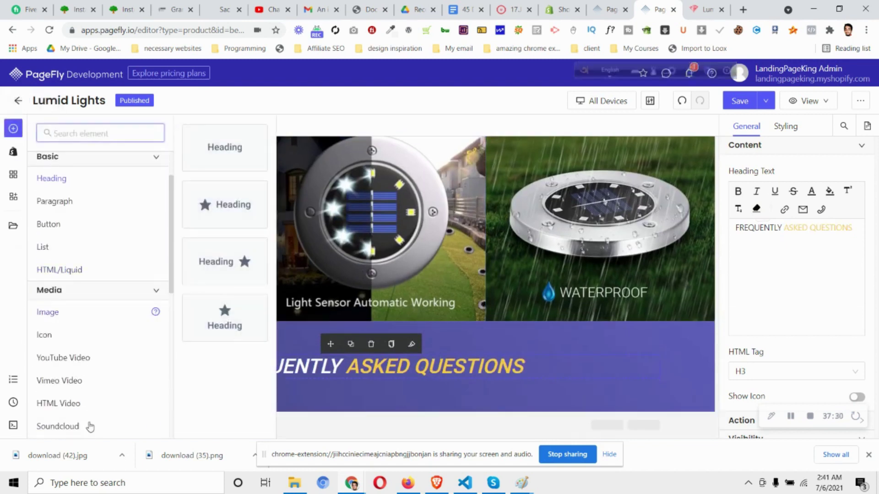
{"action": "mouse_move", "coordinate": [86, 360]}
{"action": "left_click_drag", "start_coordinate": [229, 161], "coordinate": [398, 376]}
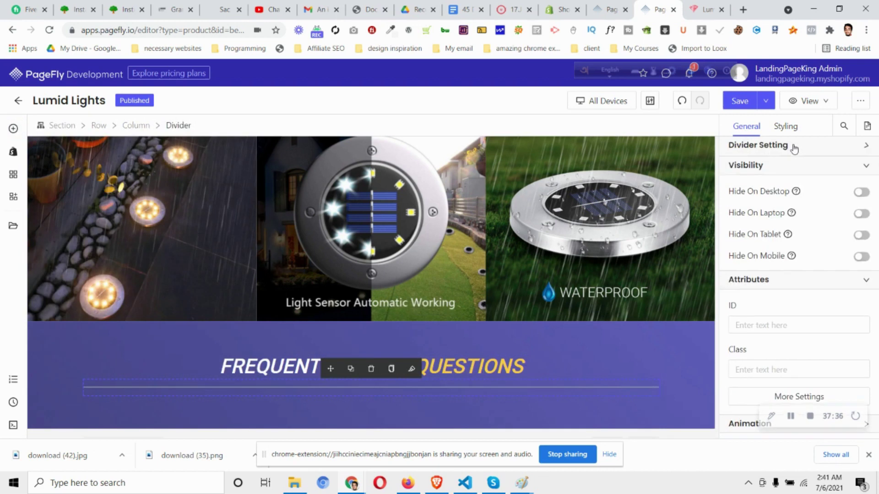
Set the divider's colour to rgb(248, 204, 57) and its thickness to 2 px
{"action": "left_click", "coordinate": [775, 145]}
{"action": "left_click", "coordinate": [822, 195]}
{"action": "key", "text": "ctrl+a"}
{"action": "type", "text": "rgb(248, 204, 57)"}
{"action": "double_click", "coordinate": [824, 233]}
{"action": "type", "text": "3"}
{"action": "key", "text": "BackSpace"}
{"action": "type", "text": "2"}
Shorten the divider by setting its left and right margins to 500 px, and compare it with the Lumida reference page
{"action": "left_click", "coordinate": [786, 127]}
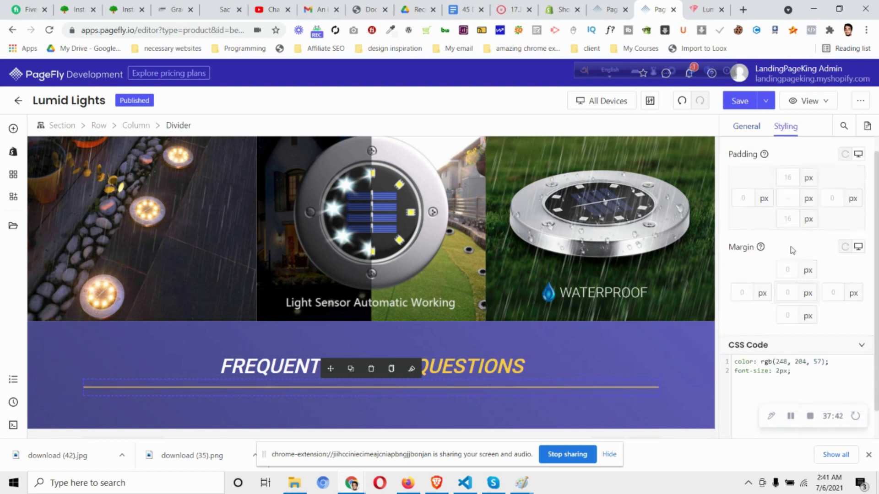
{"action": "scroll", "coordinate": [745, 263], "scroll_direction": "down", "scroll_amount": 1}
{"action": "type", "text": "500"}
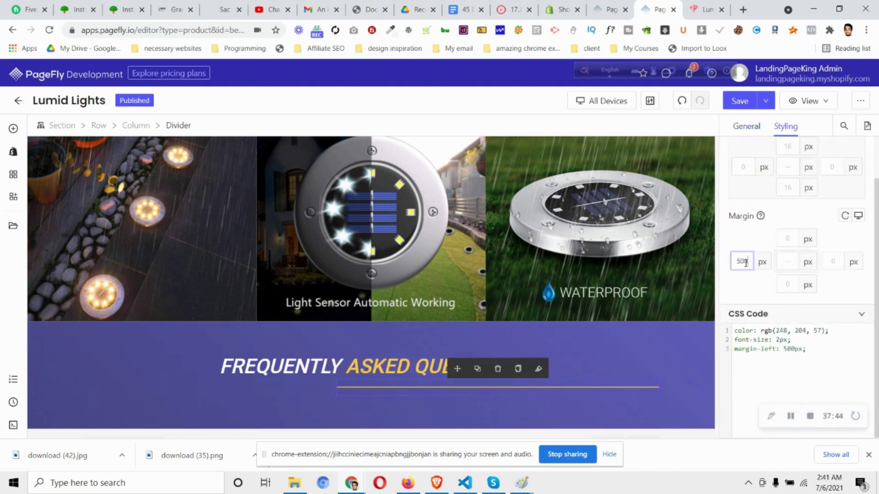
{"action": "left_click", "coordinate": [824, 268]}
{"action": "type", "text": "500"}
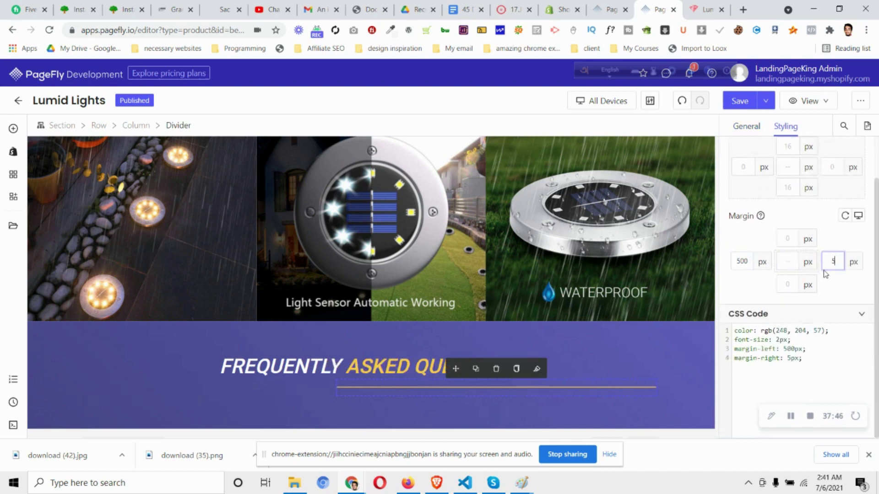
{"action": "left_click", "coordinate": [708, 9]}
{"action": "left_click", "coordinate": [654, 5]}
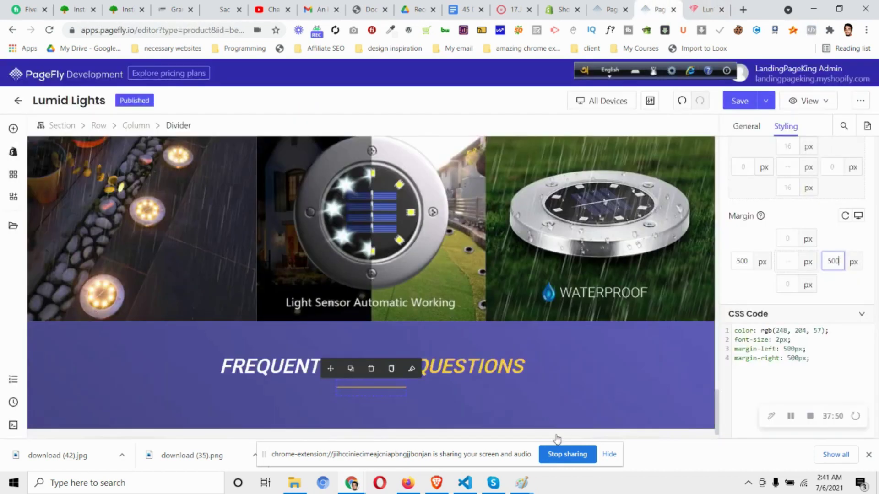
Switch the editor to the mobile view and set the divider's left and right margins there to 0 px
{"action": "left_click", "coordinate": [597, 106]}
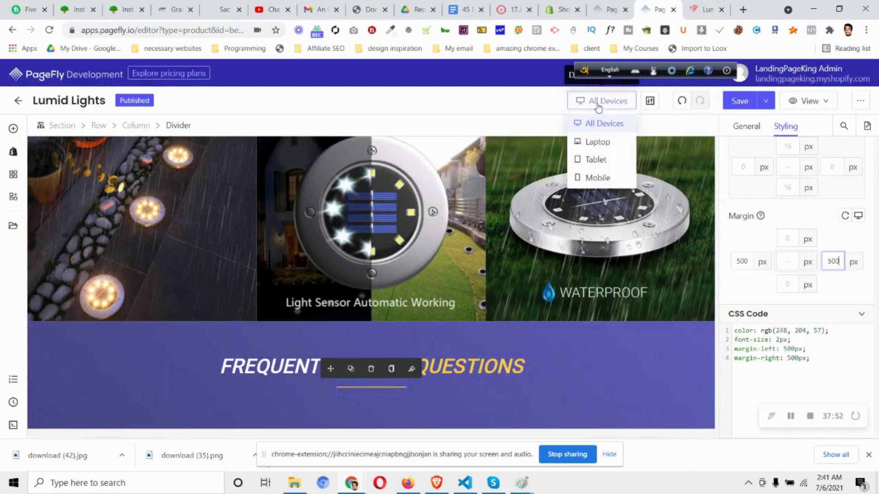
{"action": "left_click", "coordinate": [619, 179]}
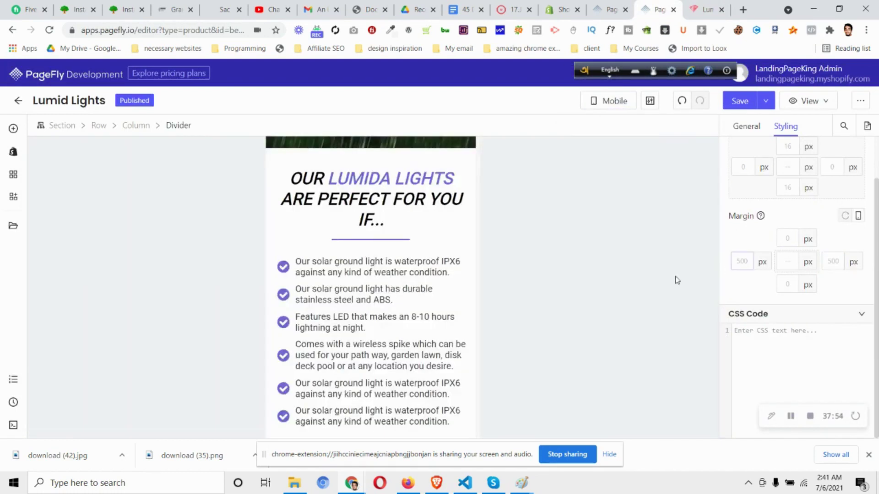
{"action": "scroll", "coordinate": [408, 314], "scroll_direction": "down", "scroll_amount": 12}
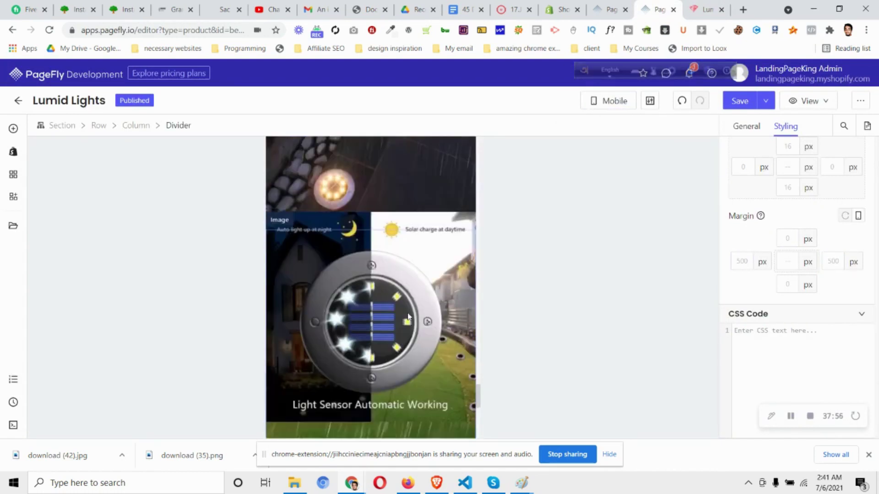
{"action": "scroll", "coordinate": [407, 316], "scroll_direction": "down", "scroll_amount": 5}
{"action": "type", "text": "0"}
{"action": "left_click", "coordinate": [840, 260]}
{"action": "type", "text": "0"}
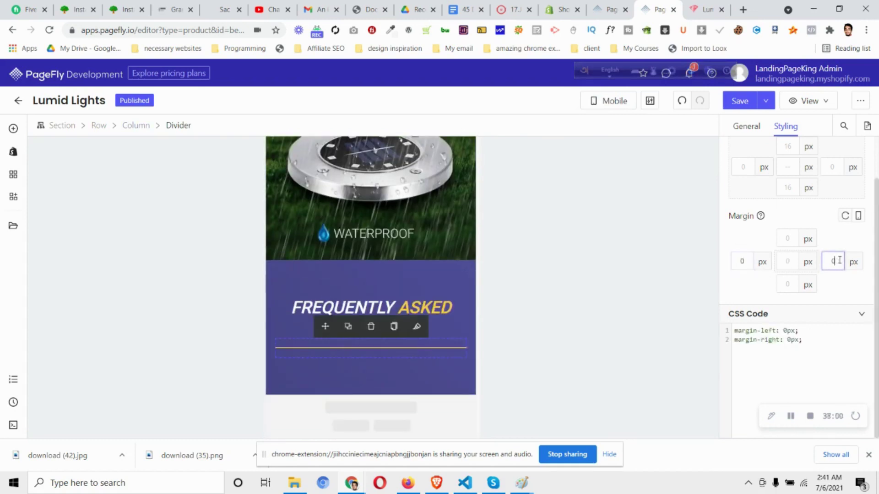
Try 300 px for the divider's left and right margins in the mobile view, then reduce the right one to 30 px
{"action": "left_click", "coordinate": [737, 262]}
{"action": "type", "text": "30"}
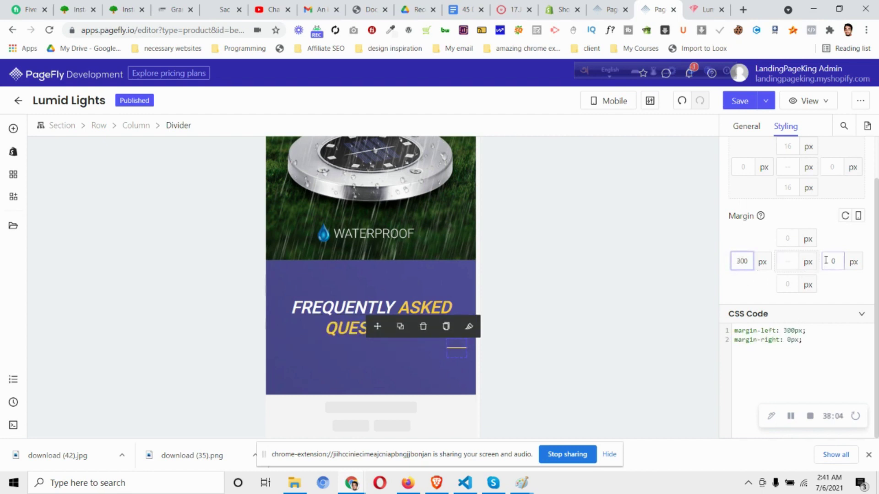
{"action": "type", "text": "0"}
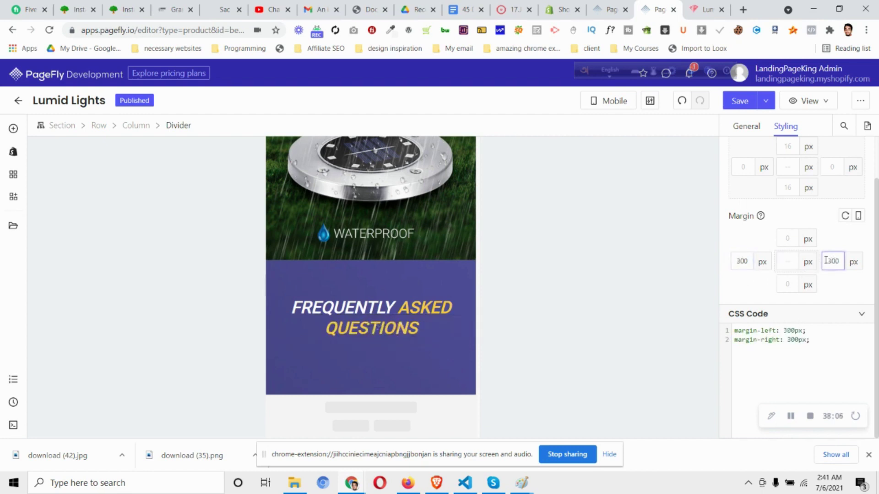
{"action": "key", "text": "BackSpace"}
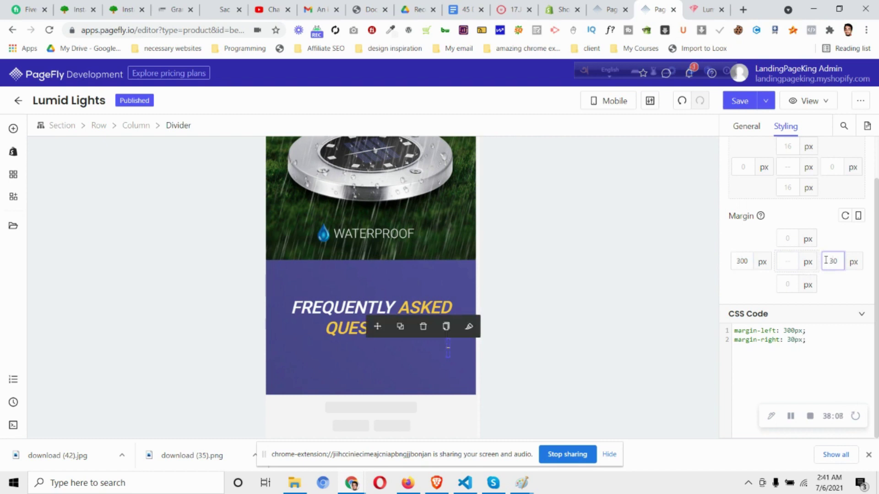
Set the divider's left and right mobile margins to 100 px and deselect it to check the centred line
{"action": "type", "text": "100"}
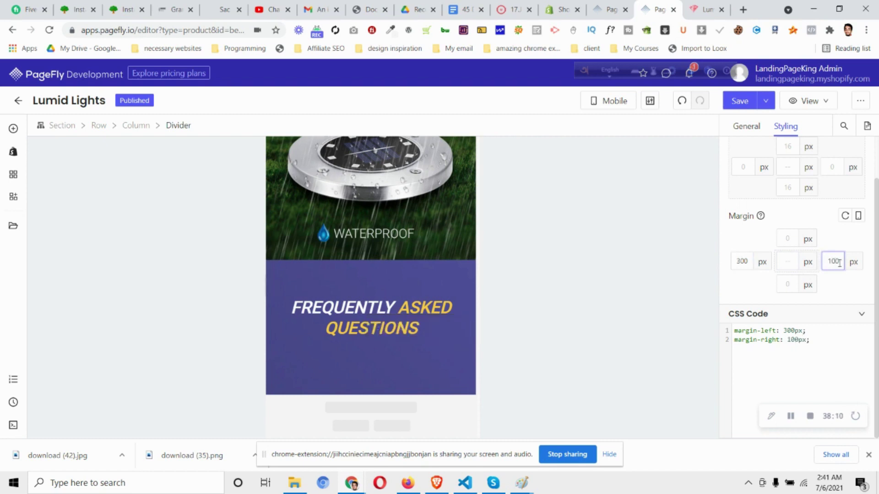
{"action": "double_click", "coordinate": [742, 262]}
{"action": "type", "text": "100"}
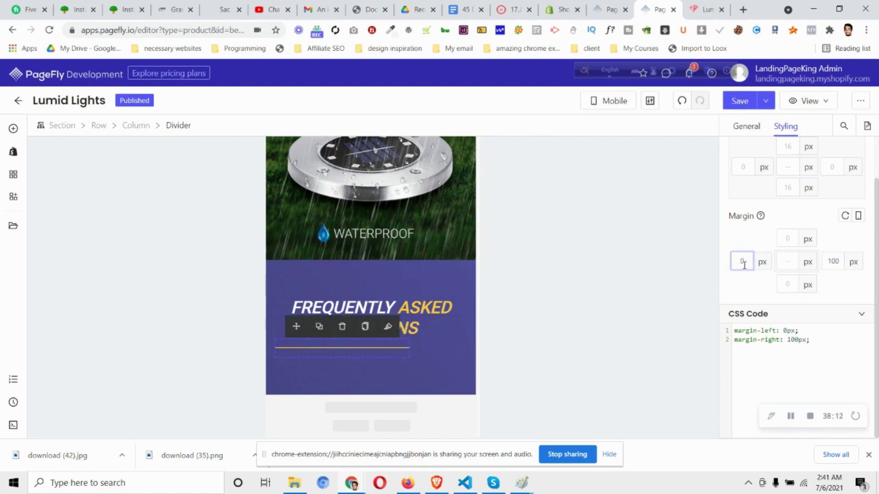
{"action": "left_click", "coordinate": [411, 267]}
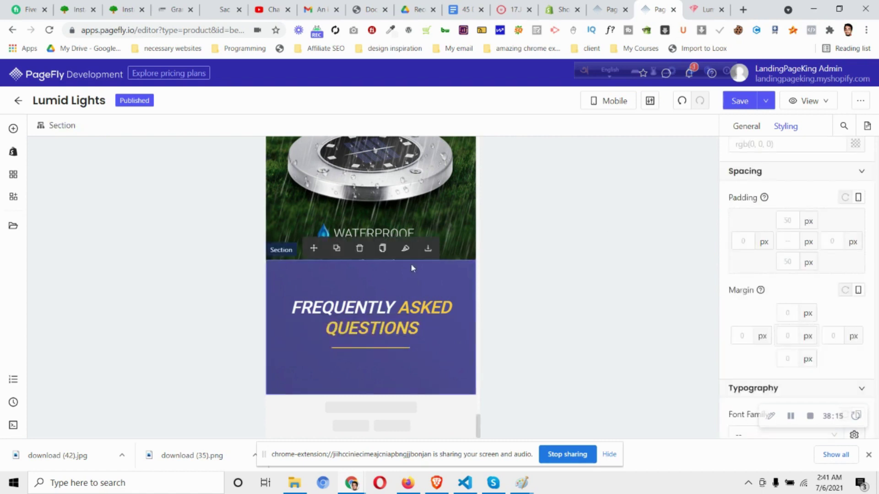
Increase the divider's left and right margins in the mobile view to 110 px each
{"action": "left_click", "coordinate": [369, 348]}
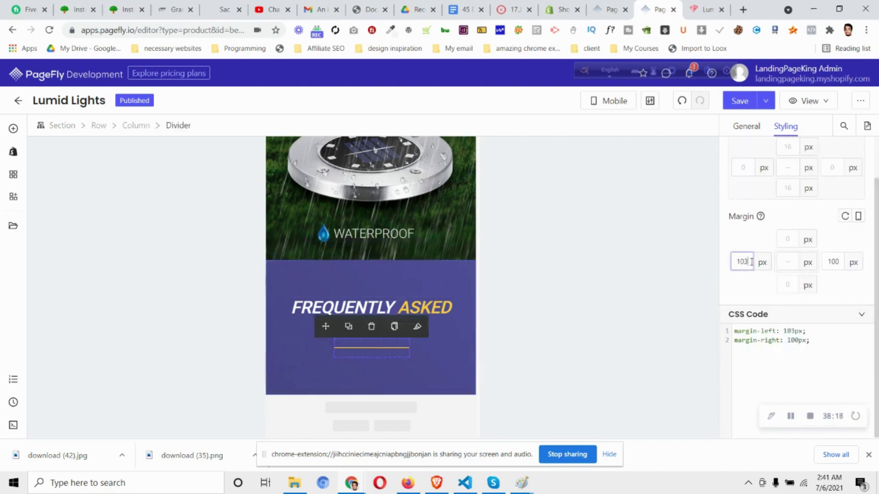
{"action": "key", "text": "Up"}
{"action": "key", "text": "Up"}
{"action": "key", "text": "Up"}
{"action": "left_click", "coordinate": [830, 267]}
{"action": "key", "text": "Up"}
{"action": "key", "text": "Up"}
{"action": "key", "text": "Up"}
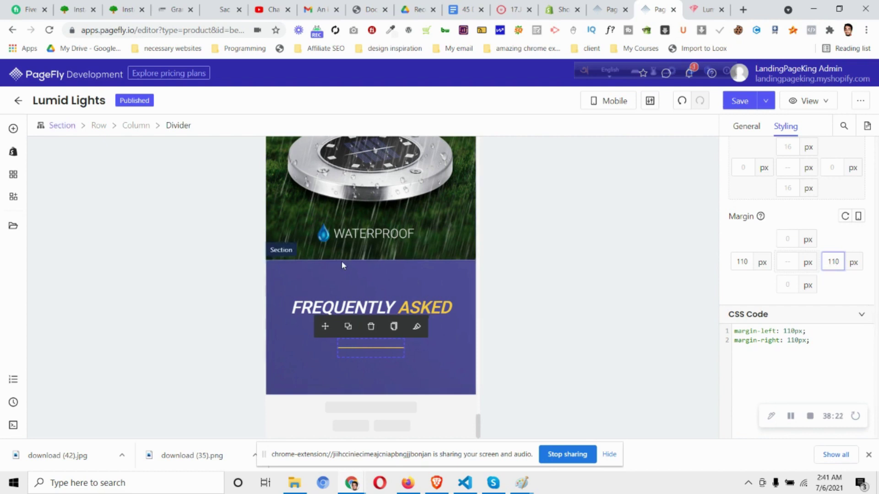
Set the purple FAQ section's top and bottom padding to 30 px for mobile
{"action": "left_click", "coordinate": [405, 275]}
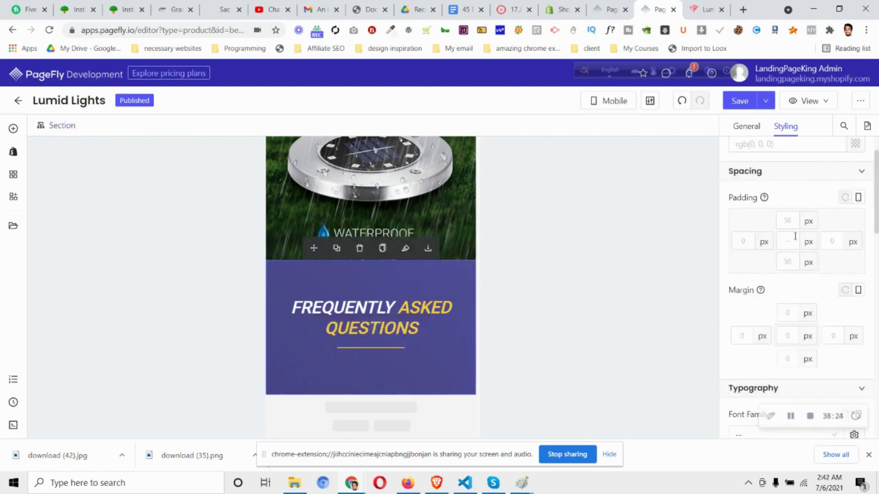
{"action": "type", "text": "30"}
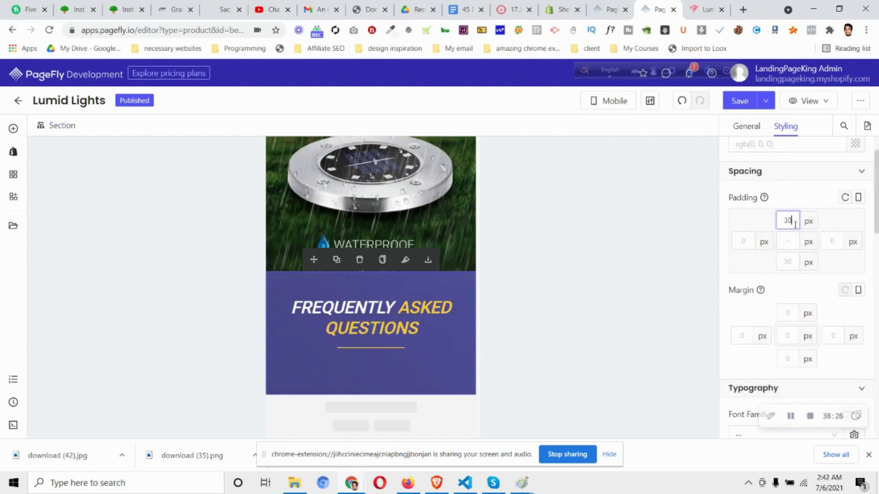
{"action": "left_click", "coordinate": [793, 270]}
{"action": "type", "text": "30"}
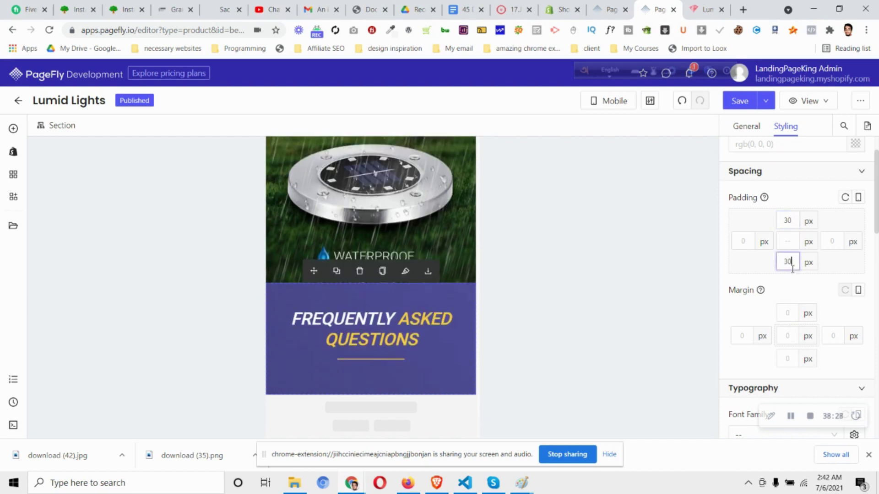
Return the editor to the all-devices view and switch to the FAQ section on the Lumida reference page
{"action": "left_click", "coordinate": [609, 102]}
{"action": "left_click", "coordinate": [608, 121]}
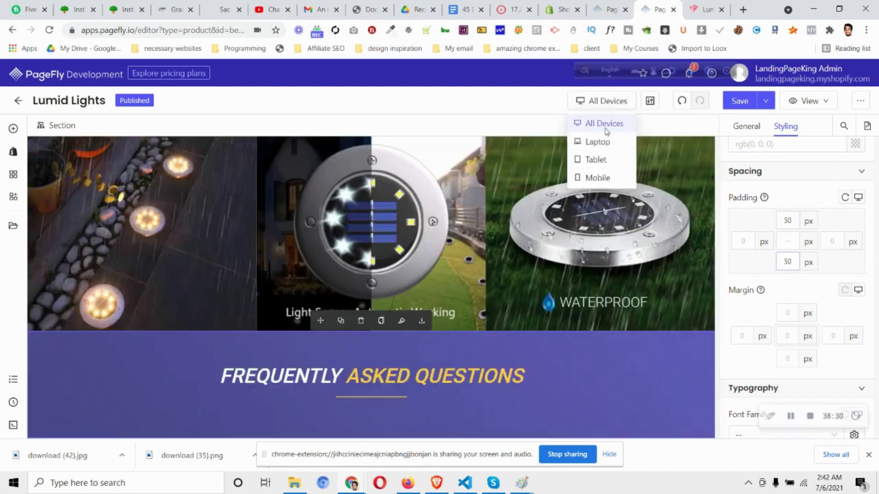
{"action": "left_click", "coordinate": [708, 10]}
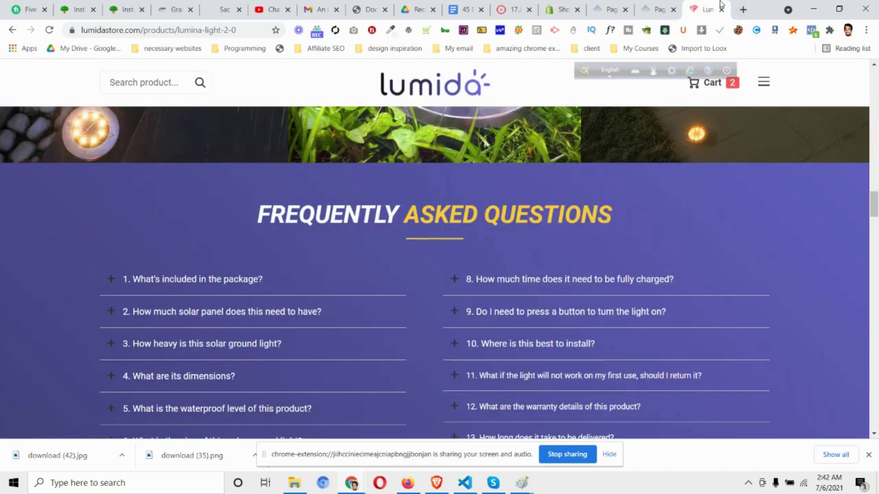
Review the reference FAQ's question columns, return to PageFly and add a 1/2 + 1/2 layout row below the FAQ heading's divider
{"action": "scroll", "coordinate": [128, 262], "scroll_direction": "down", "scroll_amount": 4}
{"action": "scroll", "coordinate": [126, 180], "scroll_direction": "up", "scroll_amount": 3}
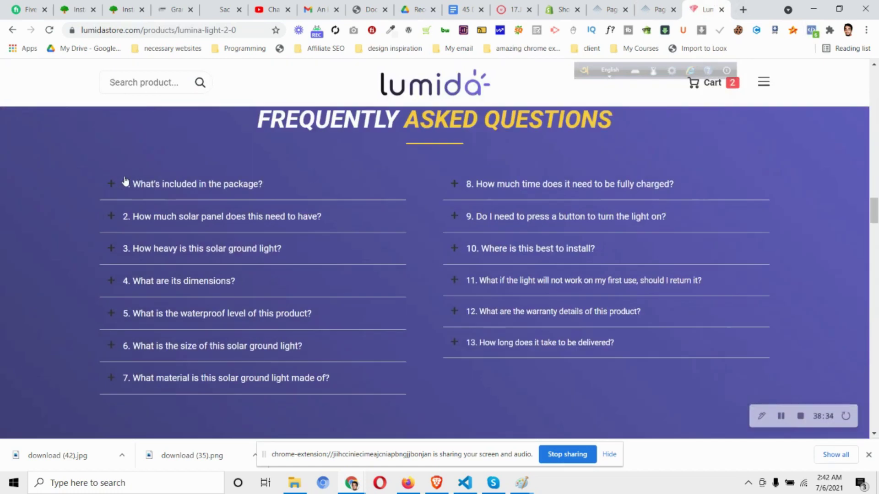
{"action": "left_click", "coordinate": [657, 9]}
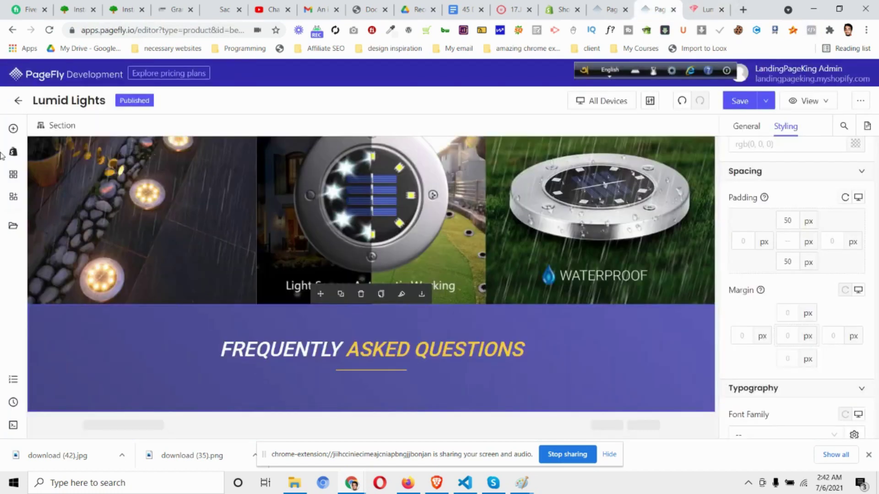
{"action": "left_click", "coordinate": [13, 129]}
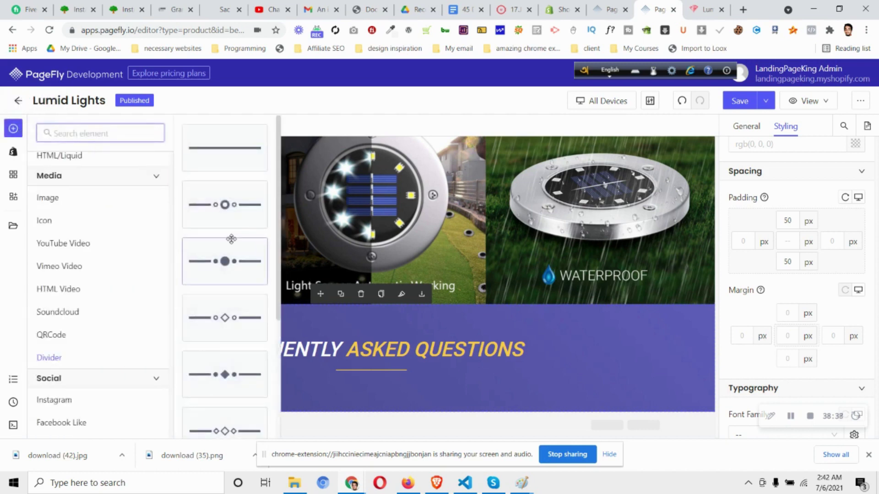
{"action": "scroll", "coordinate": [77, 211], "scroll_direction": "up", "scroll_amount": 5}
{"action": "left_click", "coordinate": [81, 183]}
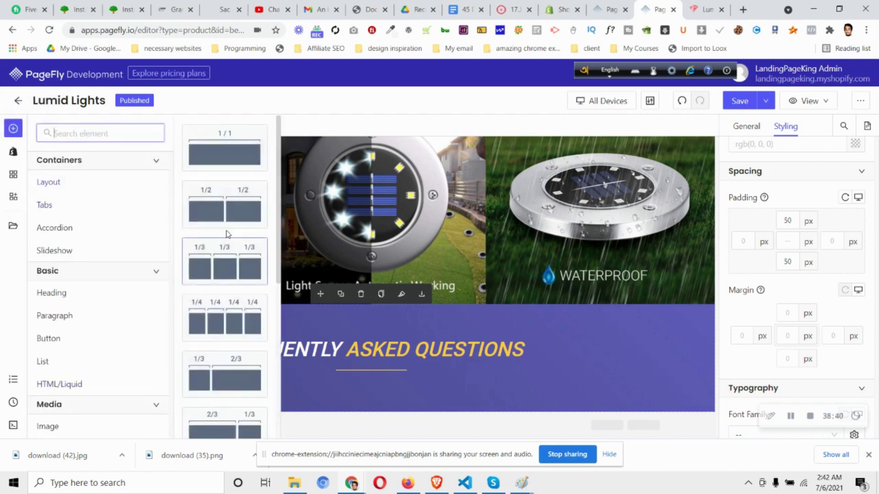
{"action": "left_click_drag", "start_coordinate": [225, 215], "coordinate": [348, 375]}
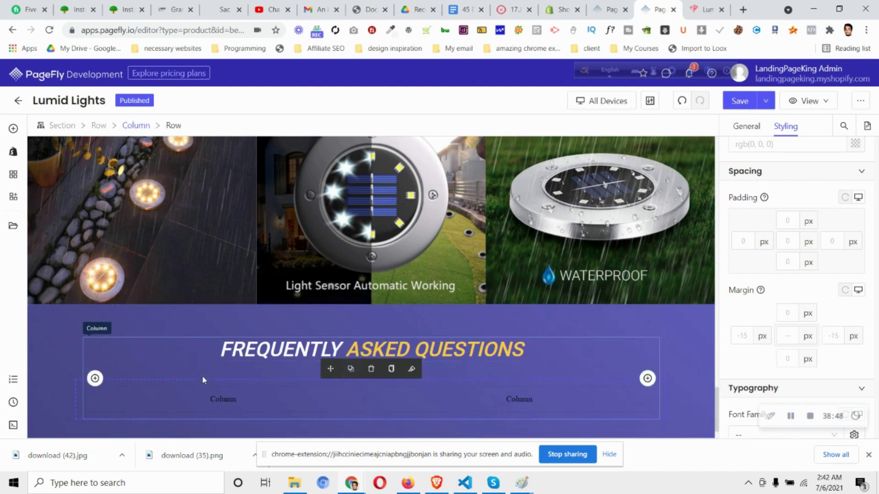
Check how the first question expands on the reference page, and insert the accordion variant with right-side plus icons into PageFly's left FAQ column
{"action": "left_click", "coordinate": [690, 3]}
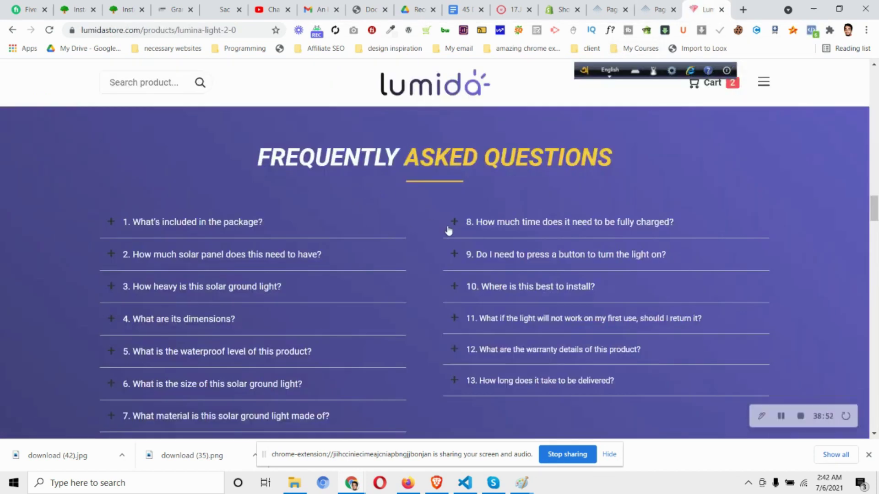
{"action": "left_click", "coordinate": [248, 222]}
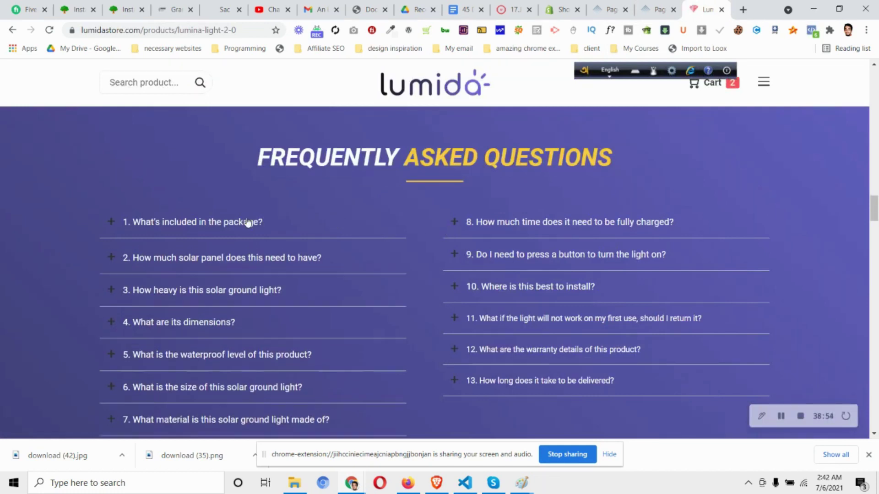
{"action": "left_click", "coordinate": [248, 222]}
{"action": "left_click", "coordinate": [659, 7]}
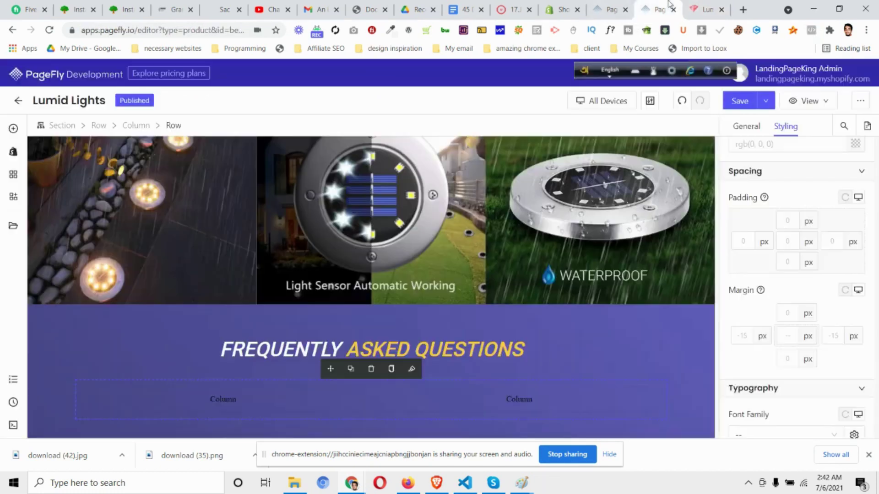
{"action": "left_click", "coordinate": [14, 129]}
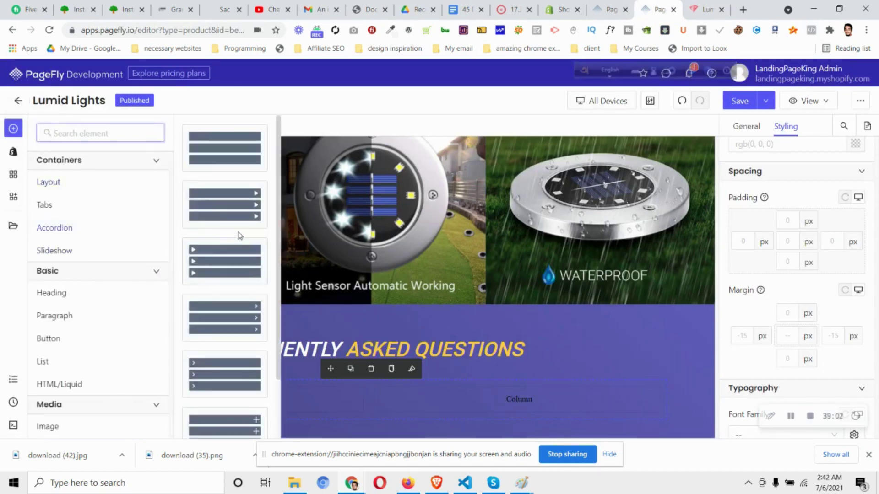
{"action": "scroll", "coordinate": [239, 235], "scroll_direction": "down", "scroll_amount": 2}
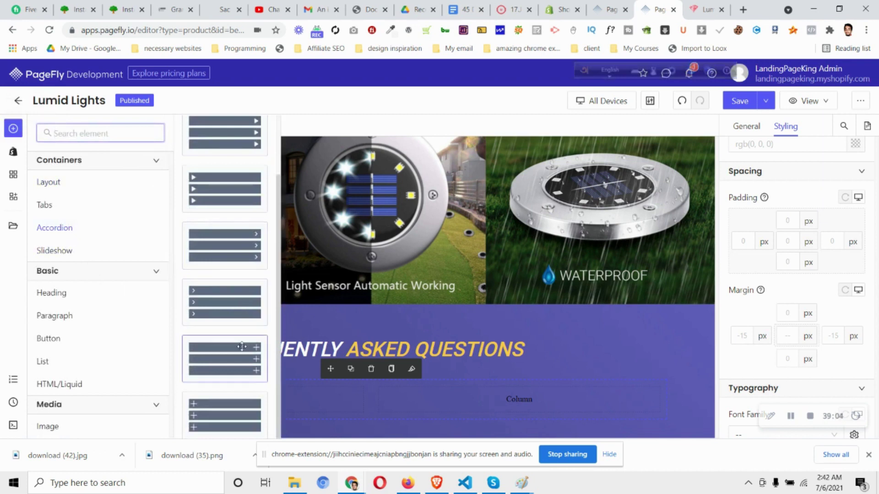
{"action": "left_click_drag", "start_coordinate": [241, 347], "coordinate": [248, 389]}
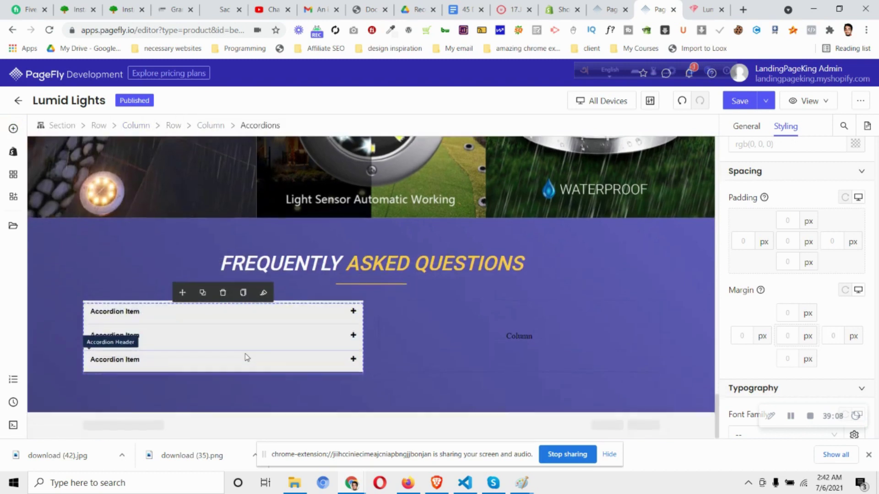
Compare the new accordion with the reference page and set its headers' normal-state content color to white, rgb(255, 255, 255)
{"action": "left_click", "coordinate": [726, 5]}
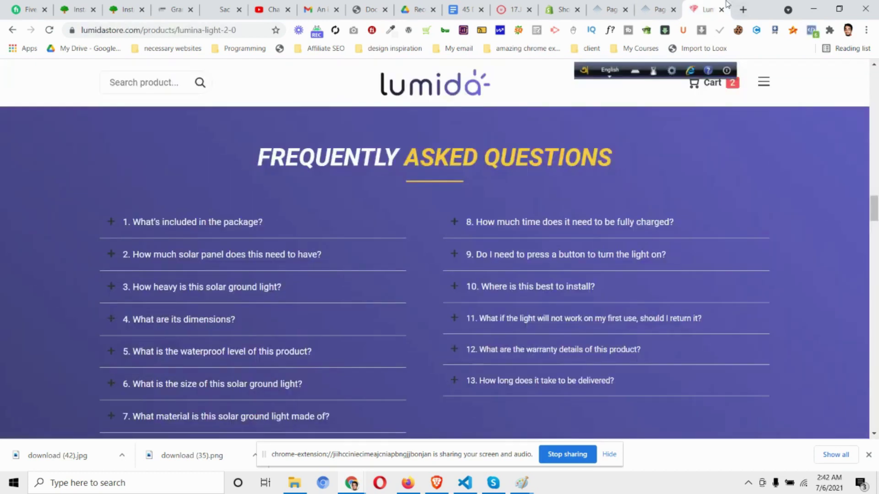
{"action": "left_click", "coordinate": [659, 9]}
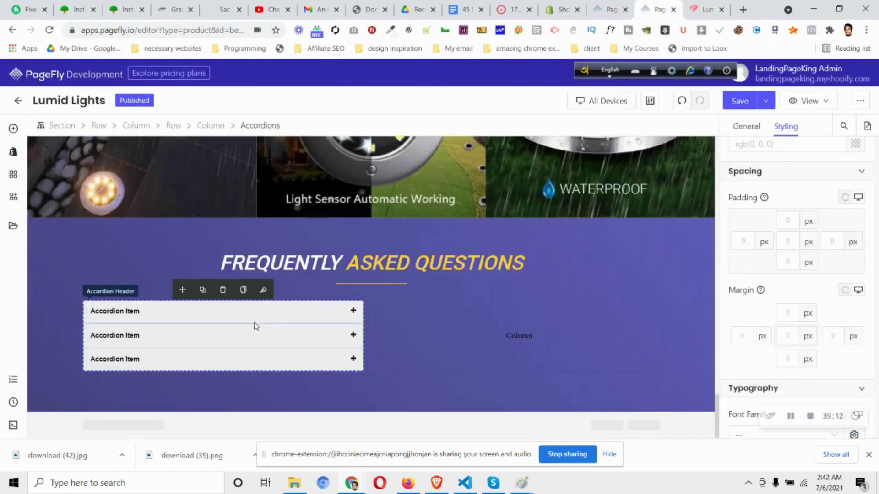
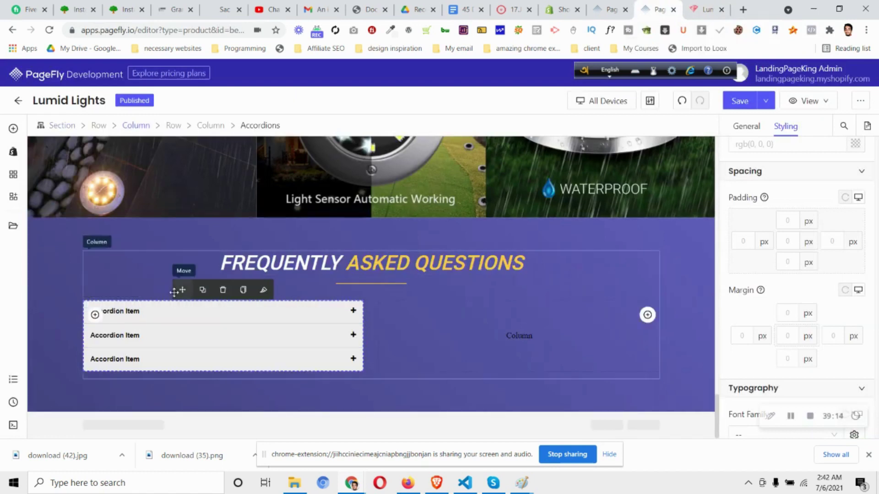
{"action": "left_click", "coordinate": [153, 314]}
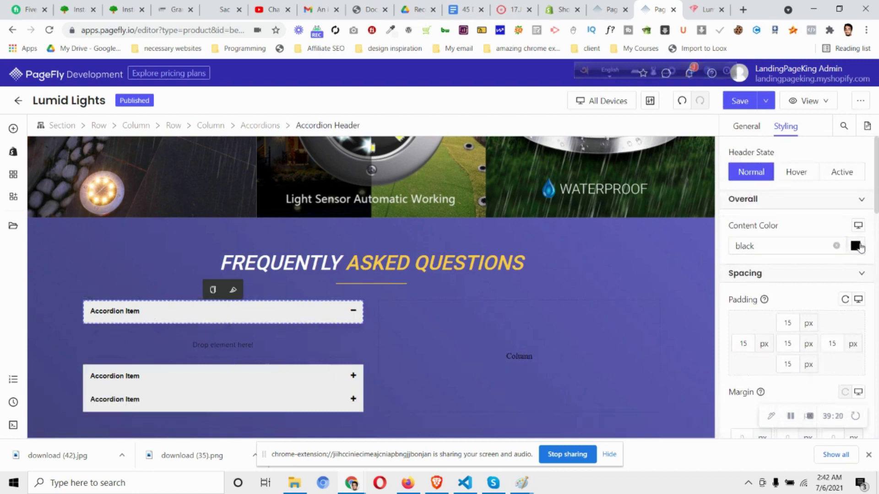
{"action": "left_click", "coordinate": [856, 246]}
{"action": "left_click", "coordinate": [692, 322]}
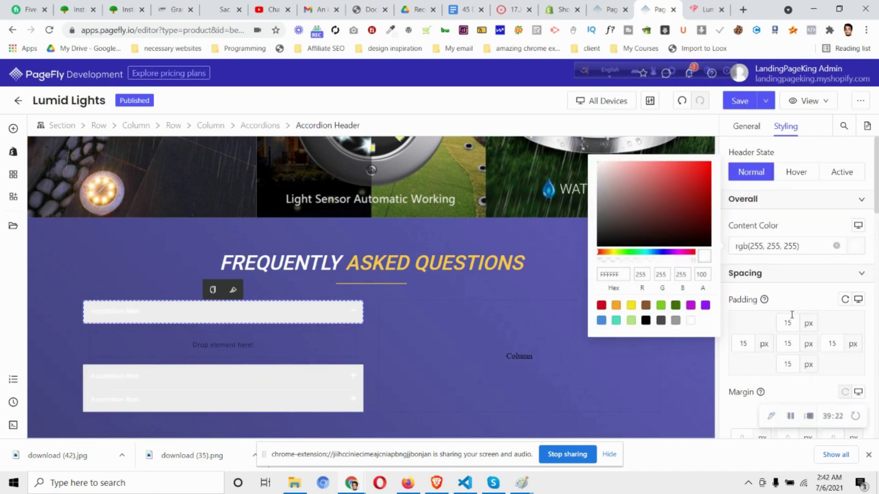
Replace the accordion headers' grey background with the almost fully transparent color rgba(151, 138, 138, 0.01)
{"action": "scroll", "coordinate": [792, 304], "scroll_direction": "down", "scroll_amount": 10}
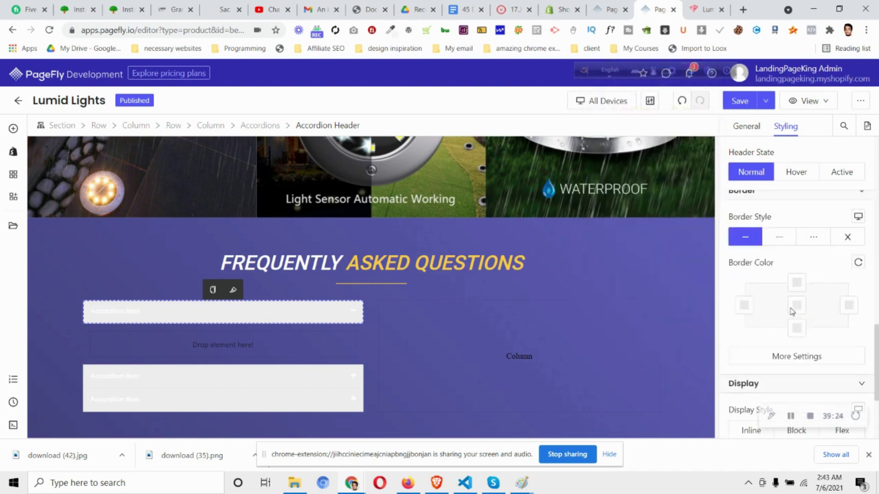
{"action": "scroll", "coordinate": [793, 309], "scroll_direction": "down", "scroll_amount": 2}
{"action": "scroll", "coordinate": [792, 308], "scroll_direction": "up", "scroll_amount": 8}
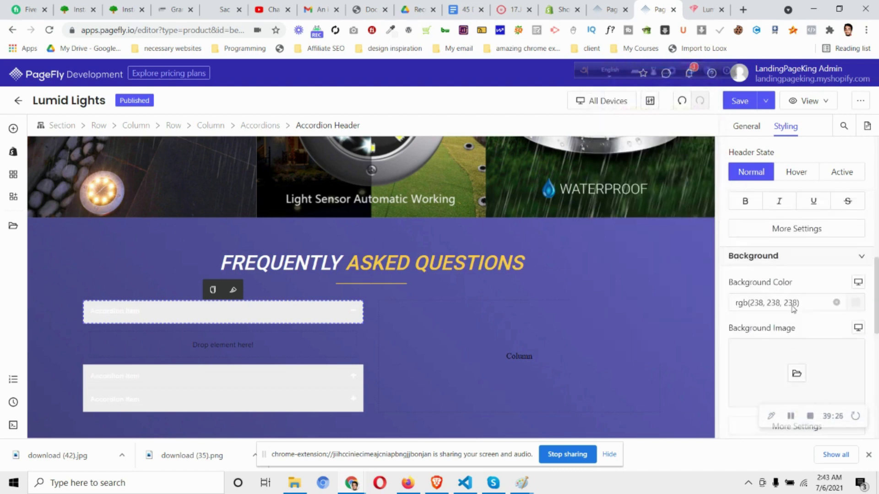
{"action": "left_click", "coordinate": [838, 298]}
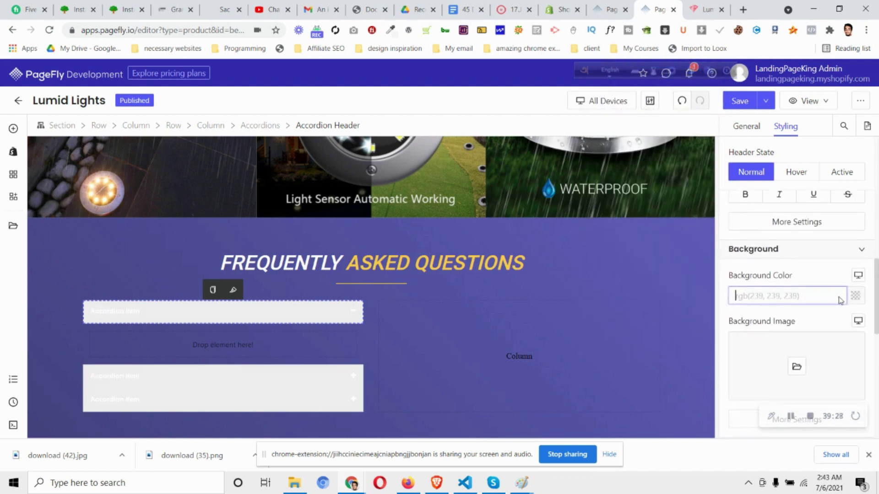
{"action": "left_click", "coordinate": [855, 296]}
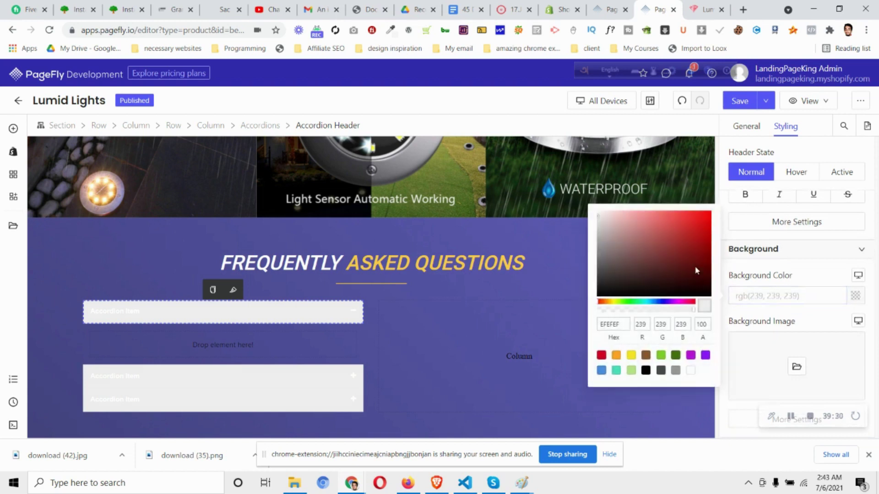
{"action": "left_click", "coordinate": [677, 249]}
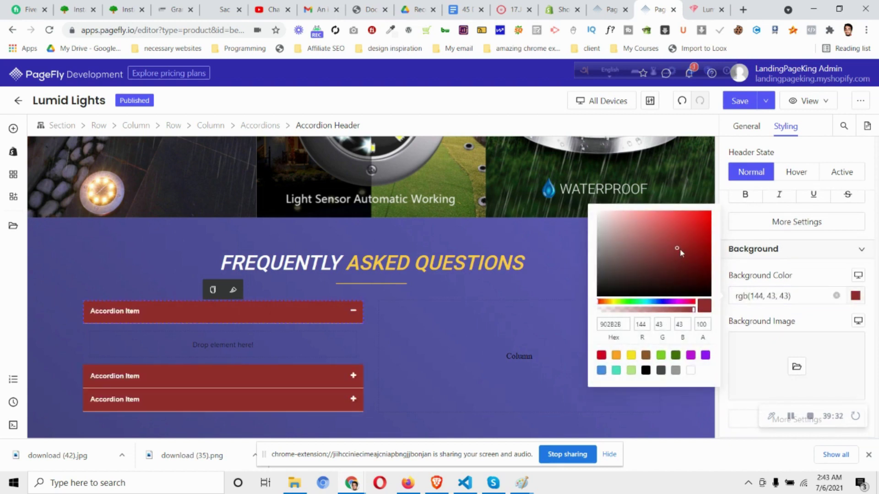
{"action": "left_click_drag", "start_coordinate": [595, 212], "coordinate": [607, 246]}
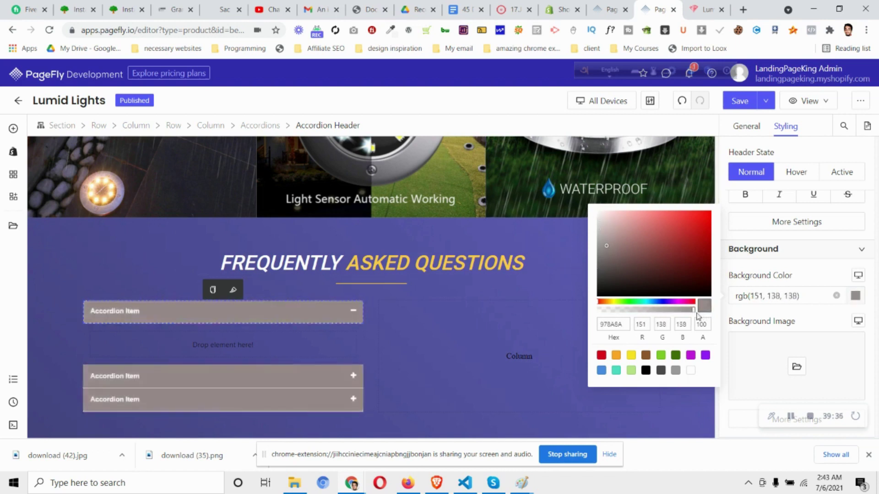
{"action": "left_click_drag", "start_coordinate": [694, 312], "coordinate": [587, 313]}
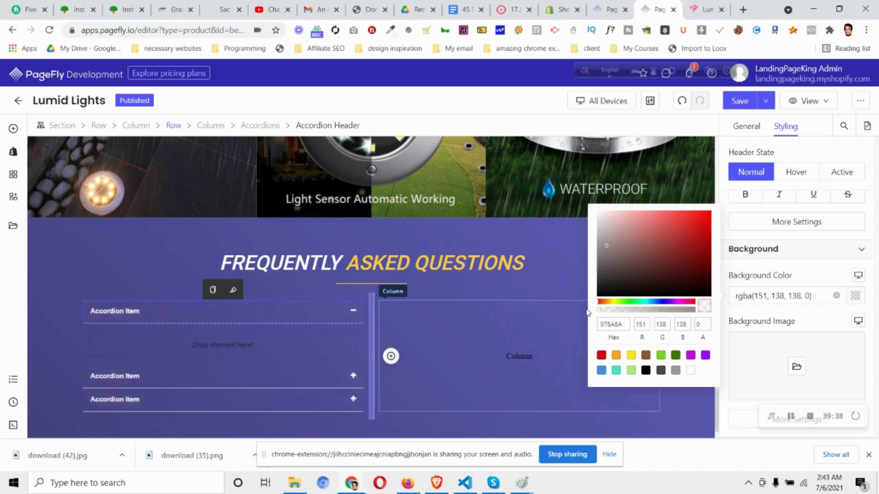
{"action": "left_click_drag", "start_coordinate": [660, 311], "coordinate": [590, 312]}
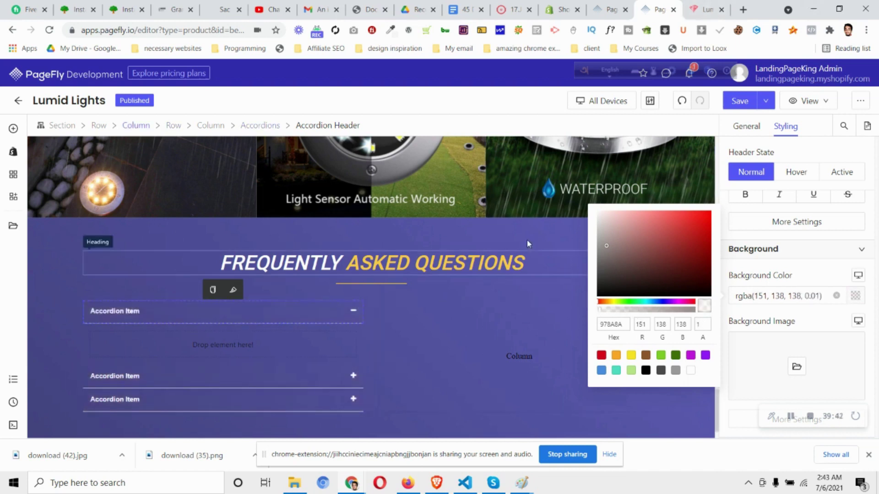
Compare the accordion with the reference page, collapse its first item and make the header text non-bold and non-italic
{"action": "left_click", "coordinate": [707, 10]}
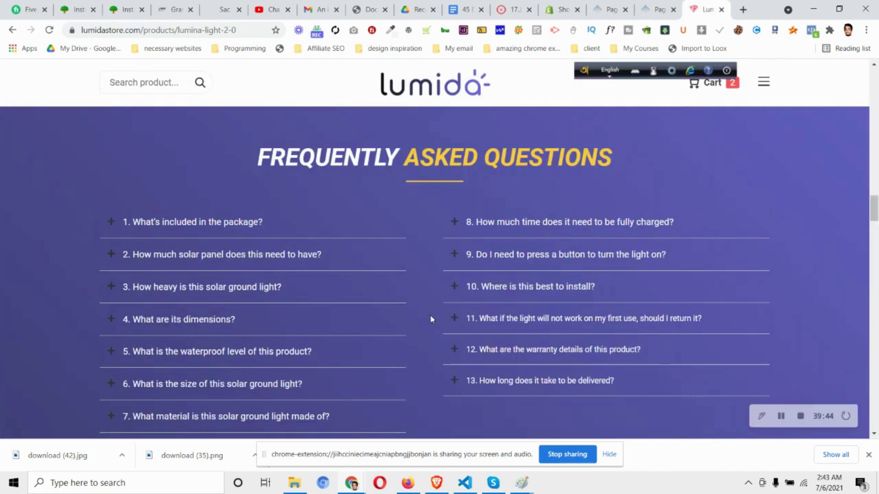
{"action": "left_click", "coordinate": [659, 9]}
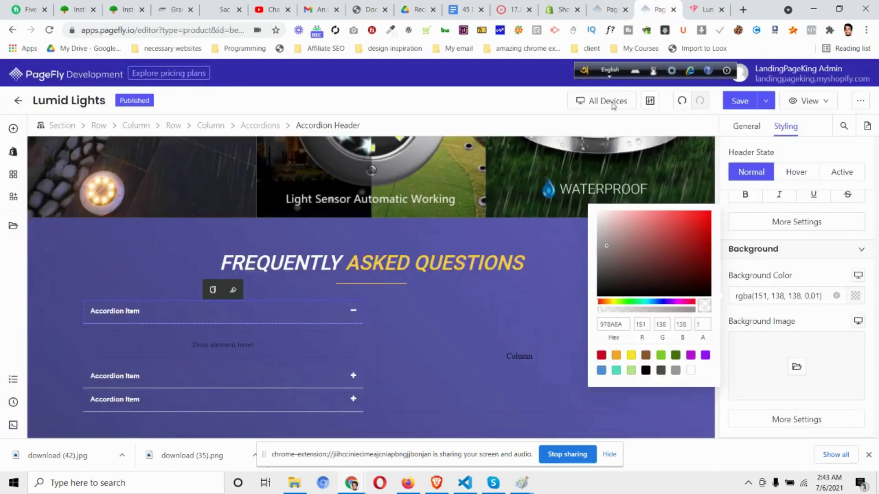
{"action": "left_click", "coordinate": [165, 313]}
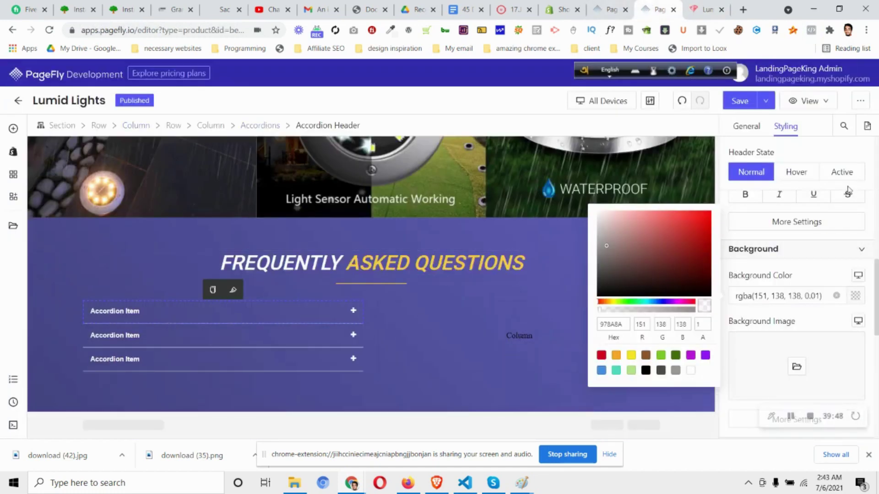
{"action": "scroll", "coordinate": [807, 258], "scroll_direction": "up", "scroll_amount": 3}
{"action": "scroll", "coordinate": [768, 290], "scroll_direction": "up", "scroll_amount": 1}
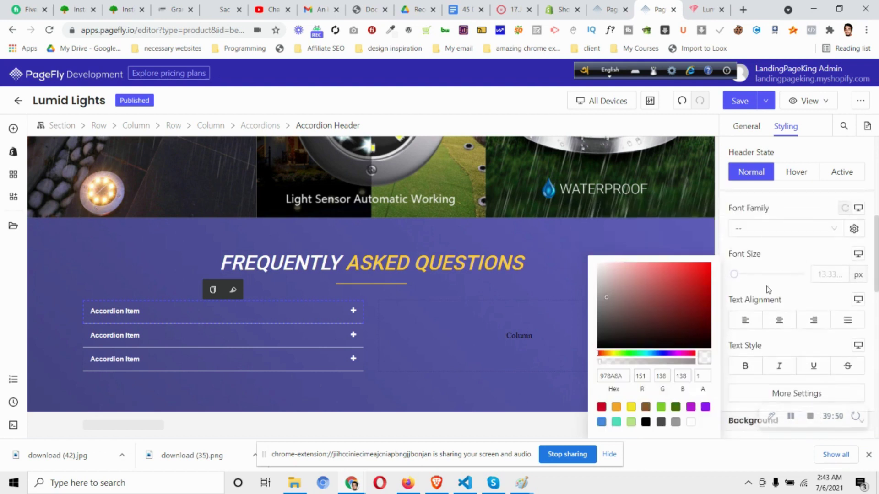
{"action": "left_click", "coordinate": [780, 366]}
{"action": "left_click", "coordinate": [746, 366]}
{"action": "left_click", "coordinate": [779, 366]}
{"action": "left_click", "coordinate": [746, 366]}
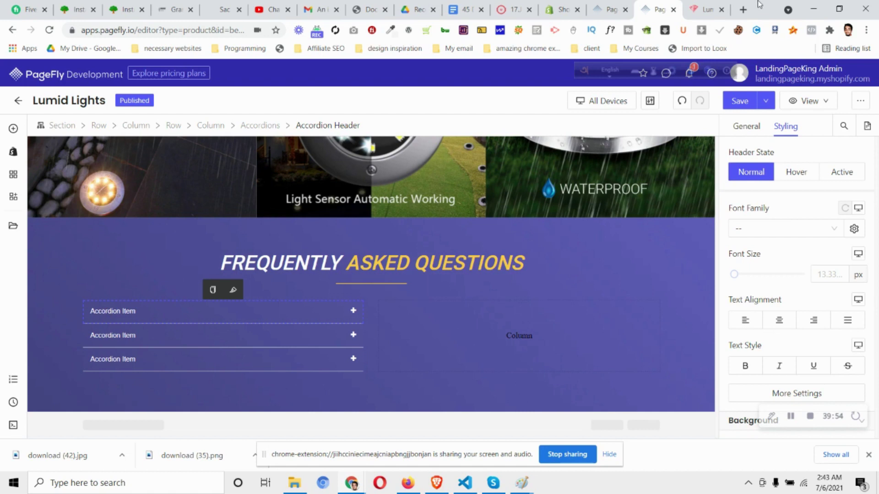
Check the reference questions' text once more and set the accordion headers' font size to 17 px
{"action": "left_click", "coordinate": [708, 9]}
{"action": "left_click", "coordinate": [659, 9]}
{"action": "scroll", "coordinate": [849, 287], "scroll_direction": "up", "scroll_amount": 3}
{"action": "scroll", "coordinate": [847, 284], "scroll_direction": "down", "scroll_amount": 4}
{"action": "type", "text": "16"}
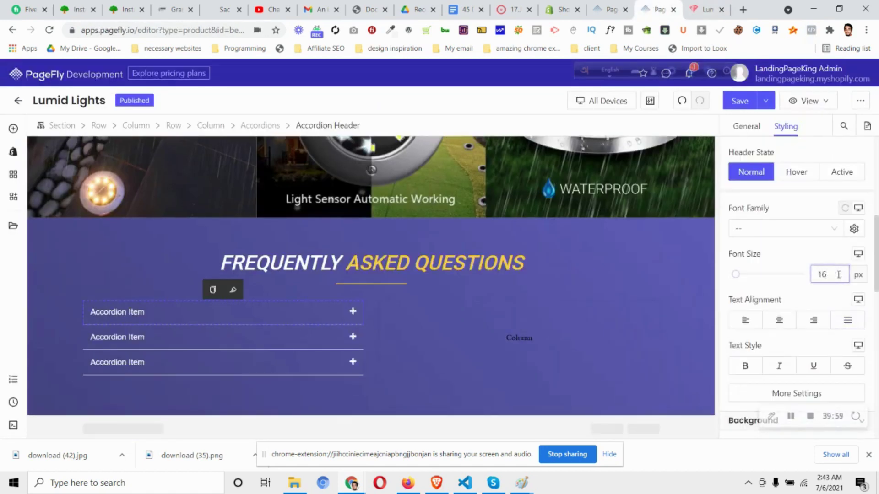
{"action": "key", "text": "Up"}
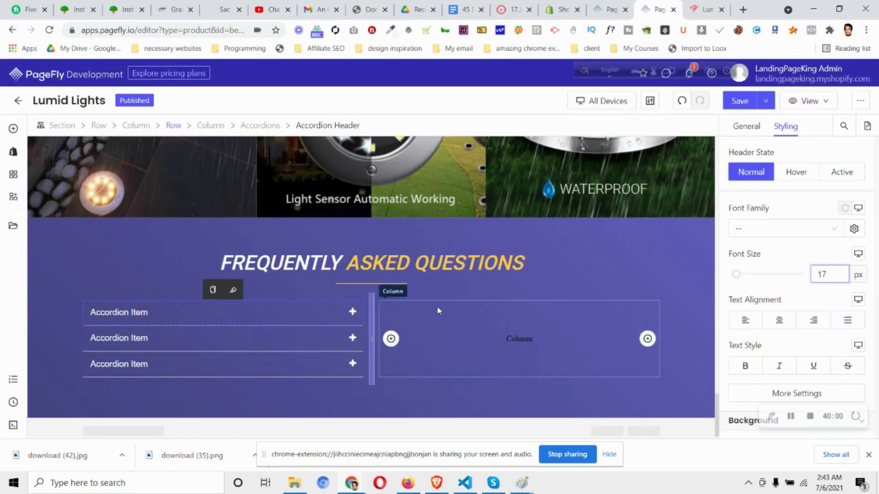
Expand the first accordion item and place a paragraph element in its content area
{"action": "left_click", "coordinate": [356, 315]}
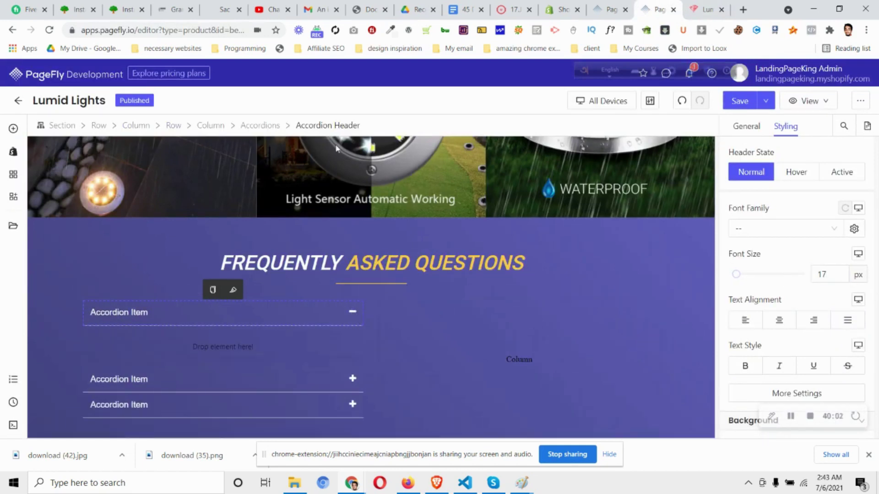
{"action": "left_click", "coordinate": [14, 128]}
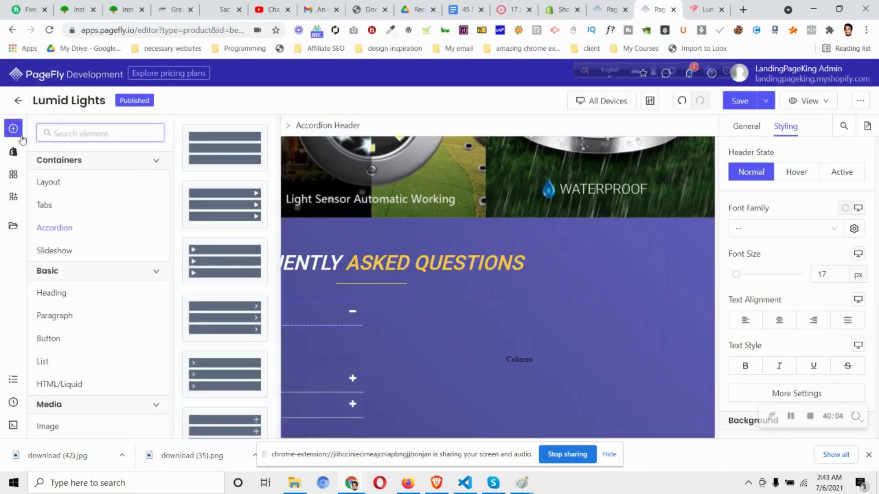
{"action": "mouse_move", "coordinate": [60, 315]}
{"action": "left_click_drag", "start_coordinate": [224, 147], "coordinate": [200, 347]}
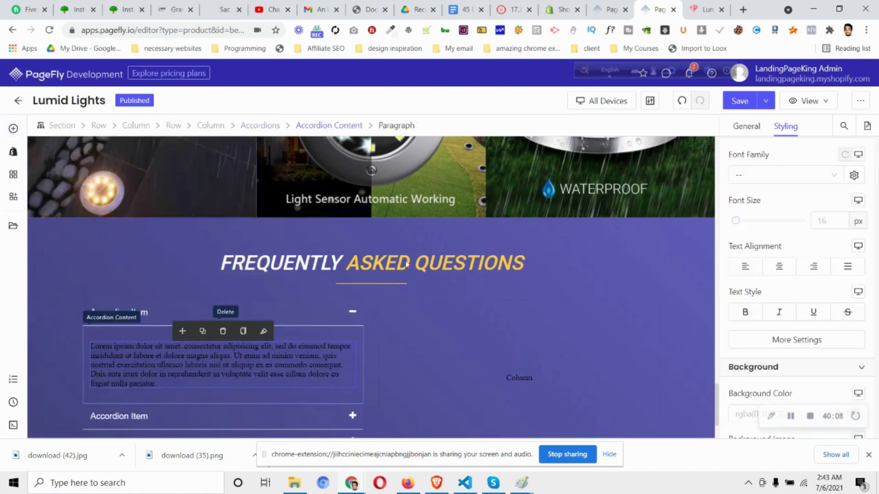
Copy the first answer from the reference page and replace the accordion paragraph's placeholder text with "Included is 1 Solar Ground Light."
{"action": "left_click", "coordinate": [707, 9]}
{"action": "left_click", "coordinate": [194, 228]}
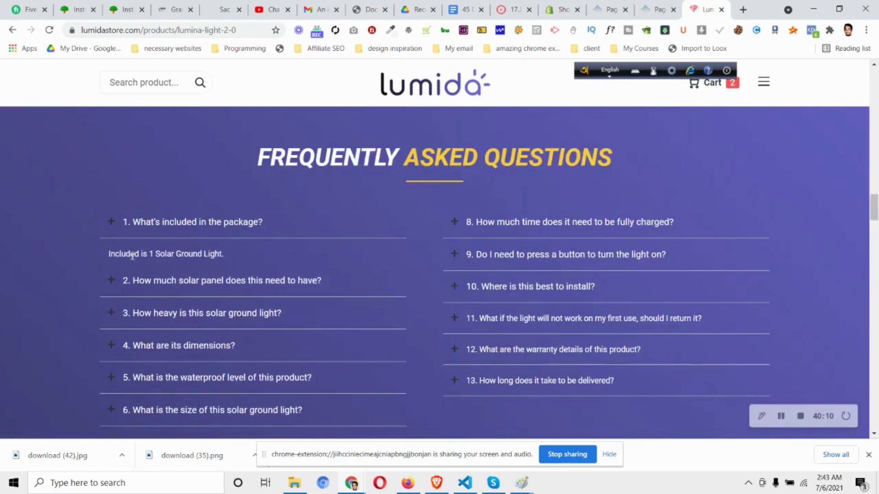
{"action": "right_click", "coordinate": [227, 254]}
{"action": "left_click", "coordinate": [229, 258]}
{"action": "key", "text": "ctrl+shift+Tab"}
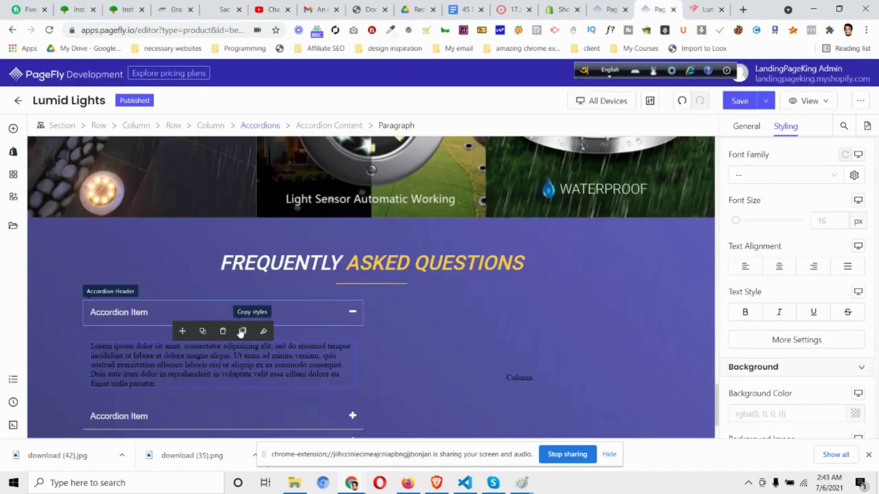
{"action": "left_click", "coordinate": [747, 128]}
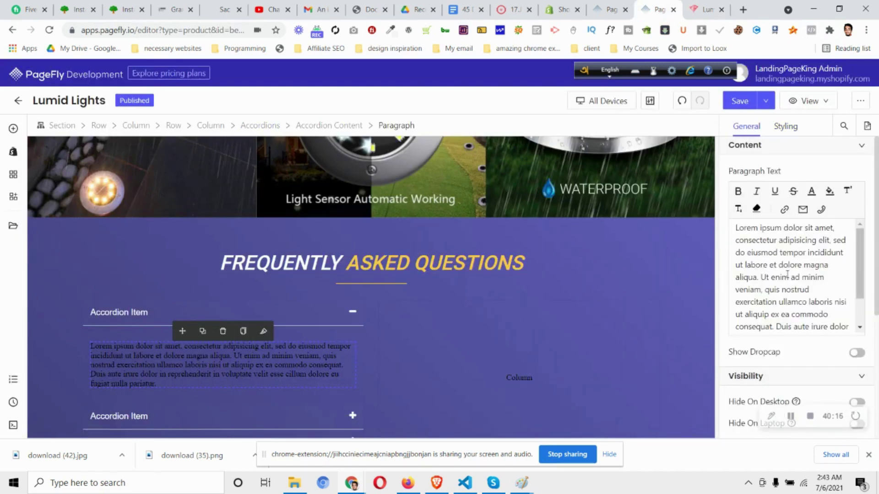
{"action": "key", "text": "ctrl+a"}
{"action": "left_click", "coordinate": [790, 272]}
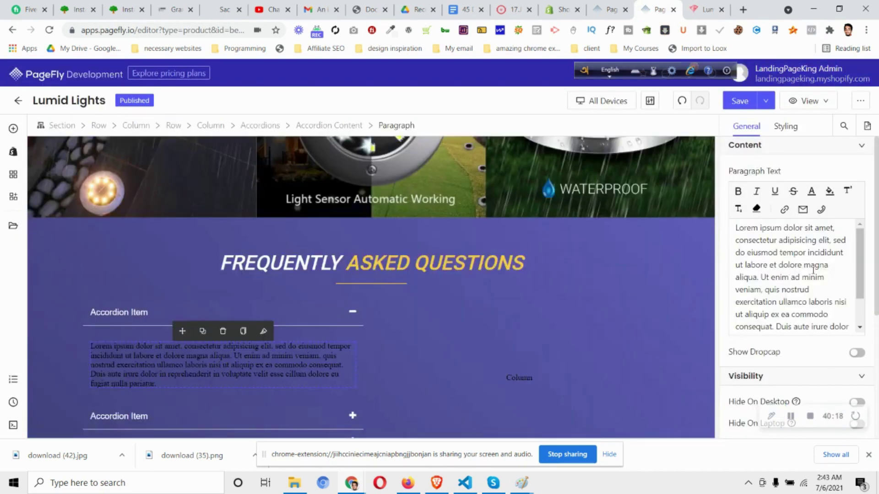
{"action": "key", "text": "ctrl+a"}
{"action": "key", "text": "ctrl+v"}
Set the answer paragraph's content color to white, rgb(255, 255, 255), and its font size to 15 px
{"action": "left_click", "coordinate": [779, 130]}
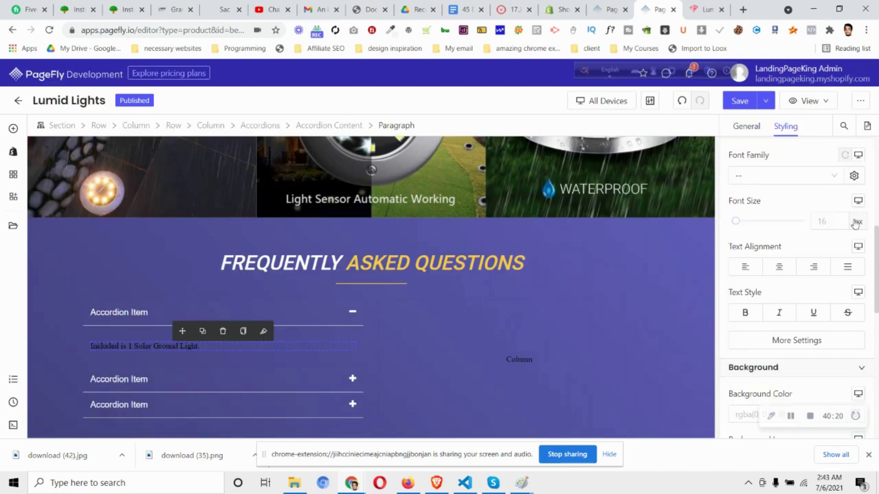
{"action": "scroll", "coordinate": [854, 206], "scroll_direction": "up", "scroll_amount": 7}
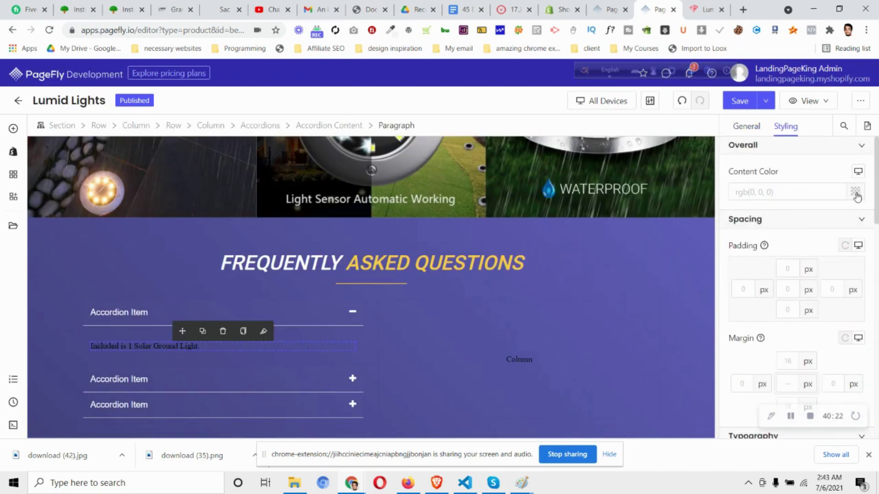
{"action": "left_click", "coordinate": [856, 192]}
{"action": "left_click", "coordinate": [692, 267]}
{"action": "scroll", "coordinate": [790, 301], "scroll_direction": "down", "scroll_amount": 6}
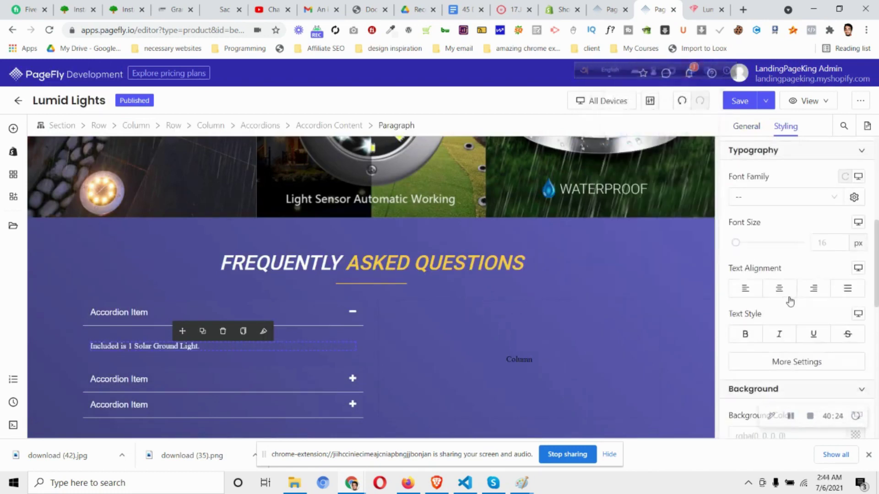
{"action": "left_click", "coordinate": [826, 244]}
{"action": "type", "text": "15"}
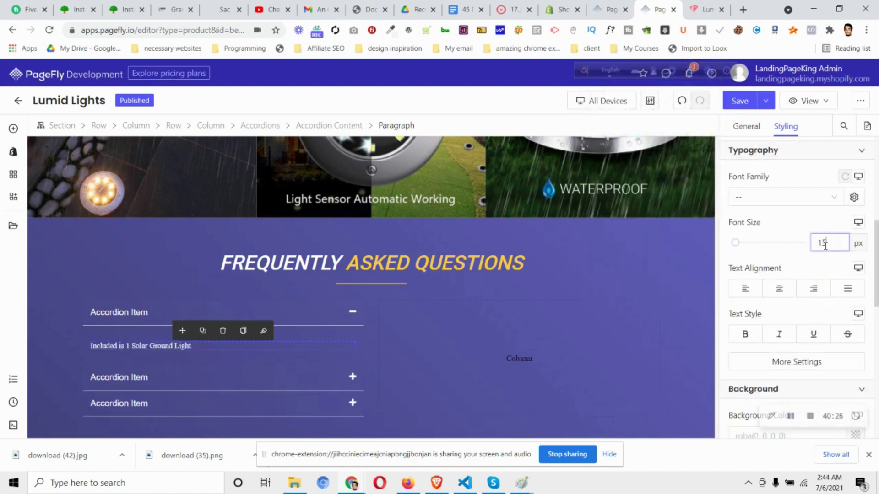
Set the accordion content area's padding to 0 px above and below and 15 px on its left and right sides
{"action": "left_click", "coordinate": [781, 297]}
{"action": "scroll", "coordinate": [780, 288], "scroll_direction": "up", "scroll_amount": 2}
{"action": "scroll", "coordinate": [779, 284], "scroll_direction": "down", "scroll_amount": 1}
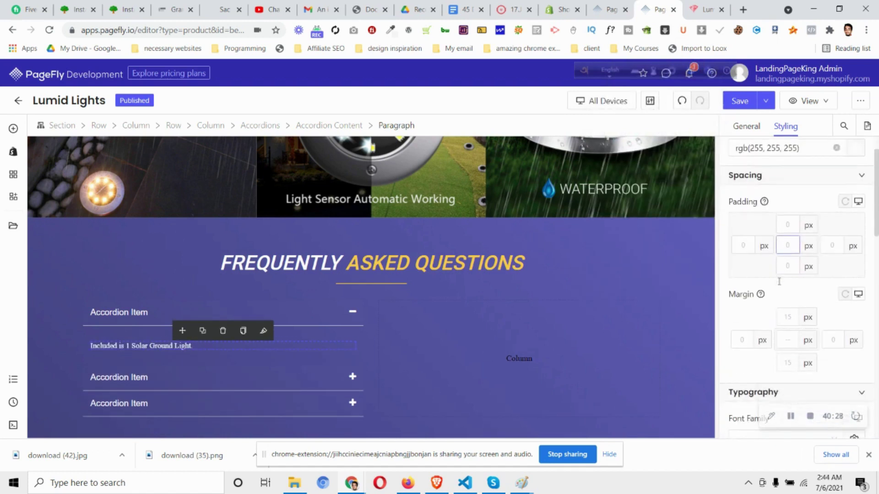
{"action": "left_click", "coordinate": [114, 333]}
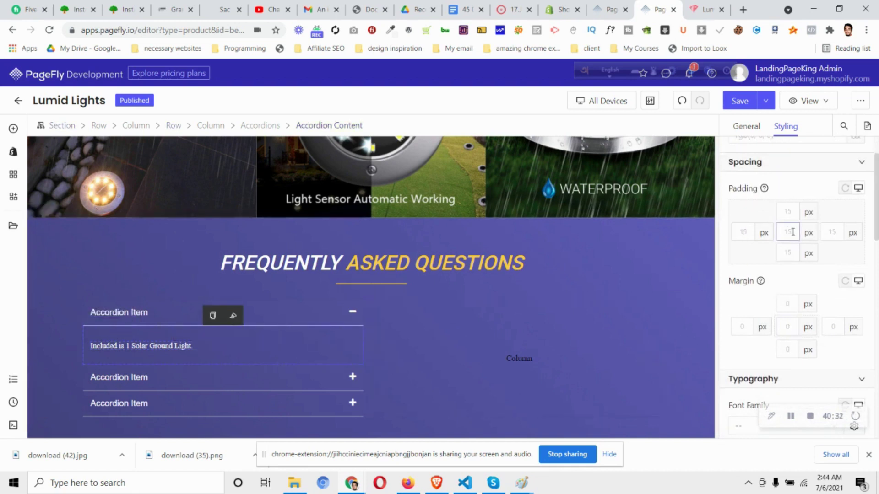
{"action": "type", "text": "0"}
{"action": "left_click", "coordinate": [737, 232]}
{"action": "type", "text": "15"}
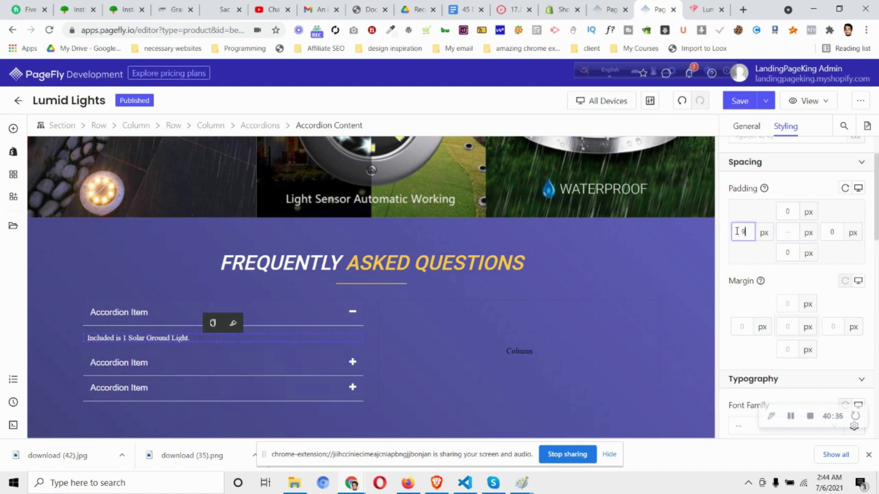
{"action": "key", "text": "BackSpace"}
{"action": "type", "text": "4"}
{"action": "key", "text": "BackSpace"}
{"action": "type", "text": "5"}
{"action": "left_click", "coordinate": [827, 232]}
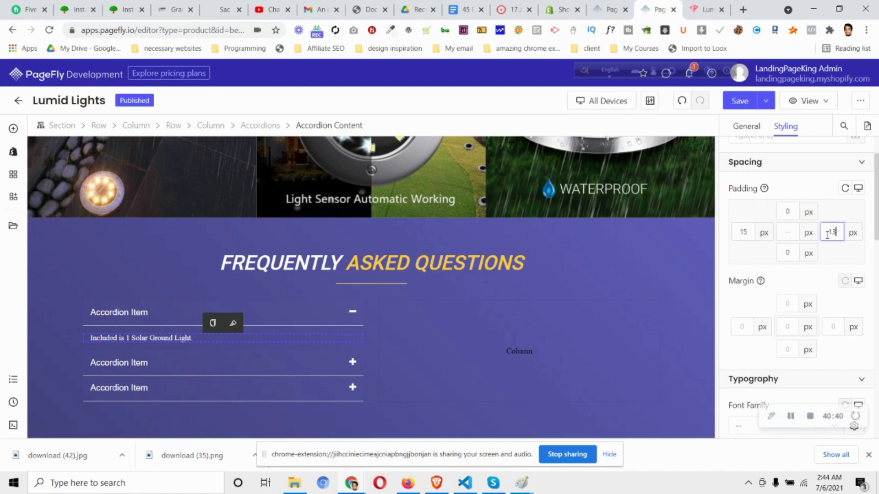
{"action": "type", "text": "15"}
Set the accordion headers' font size to 18 px
{"action": "left_click", "coordinate": [206, 338]}
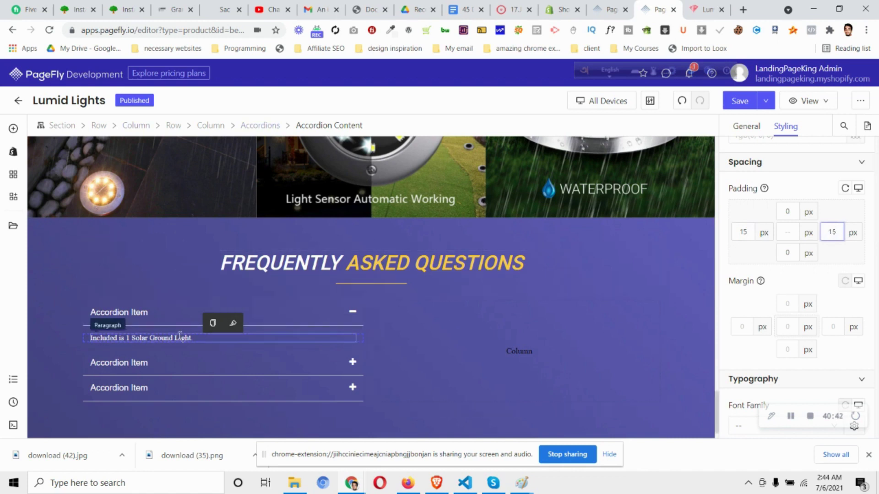
{"action": "left_click", "coordinate": [163, 313]}
{"action": "scroll", "coordinate": [831, 300], "scroll_direction": "down", "scroll_amount": 5}
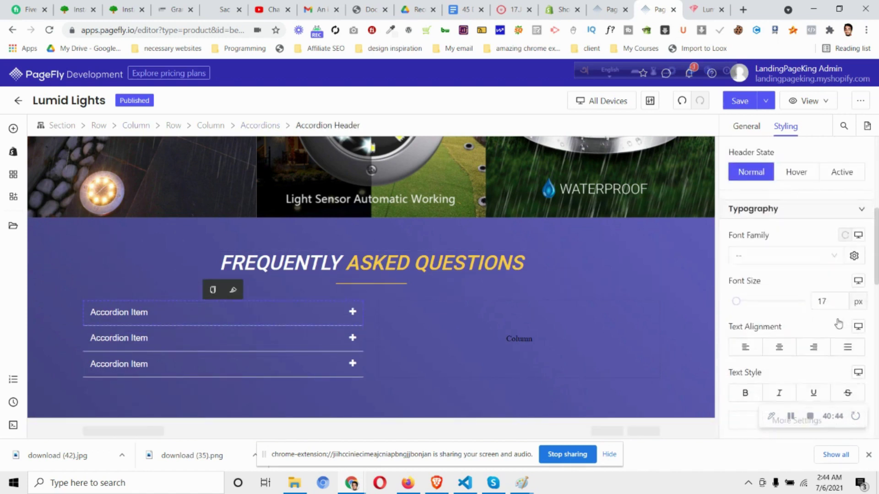
{"action": "left_click", "coordinate": [831, 300]}
{"action": "key", "text": "BackSpace"}
{"action": "type", "text": "8"}
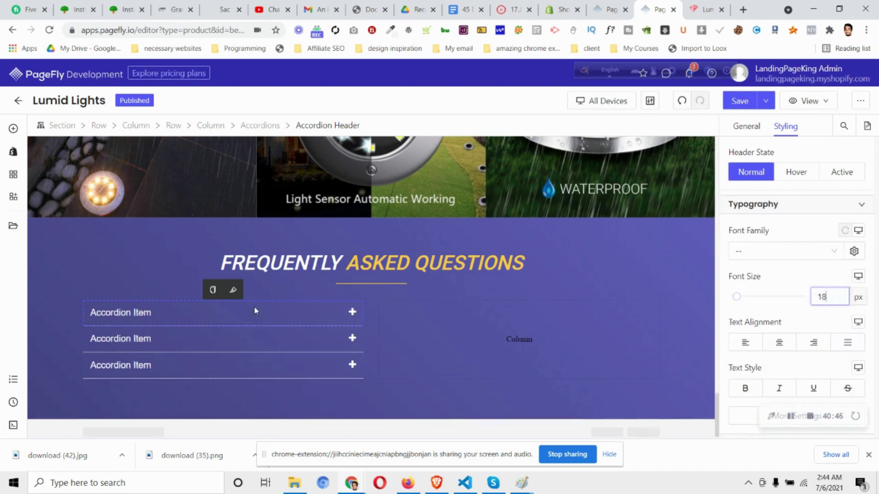
Set the answer paragraph's margins to 0 px on all sides and its upper and lower padding to 10 px
{"action": "left_click", "coordinate": [286, 319]}
{"action": "left_click", "coordinate": [150, 338]}
{"action": "scroll", "coordinate": [803, 250], "scroll_direction": "up", "scroll_amount": 6}
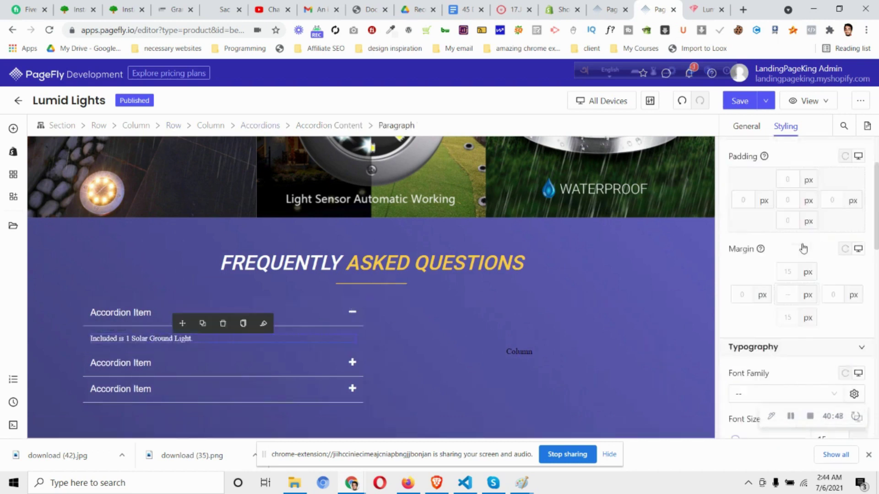
{"action": "scroll", "coordinate": [802, 255], "scroll_direction": "down", "scroll_amount": 1}
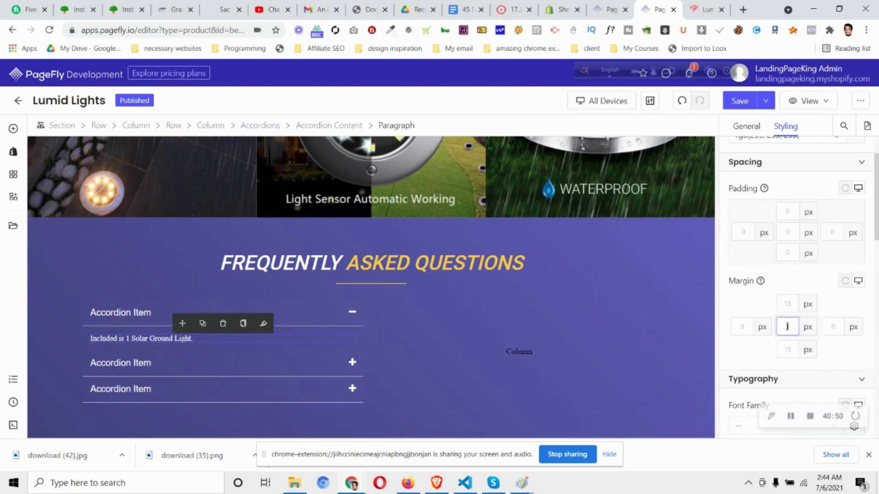
{"action": "type", "text": "0"}
{"action": "left_click", "coordinate": [787, 211]}
{"action": "type", "text": "8"}
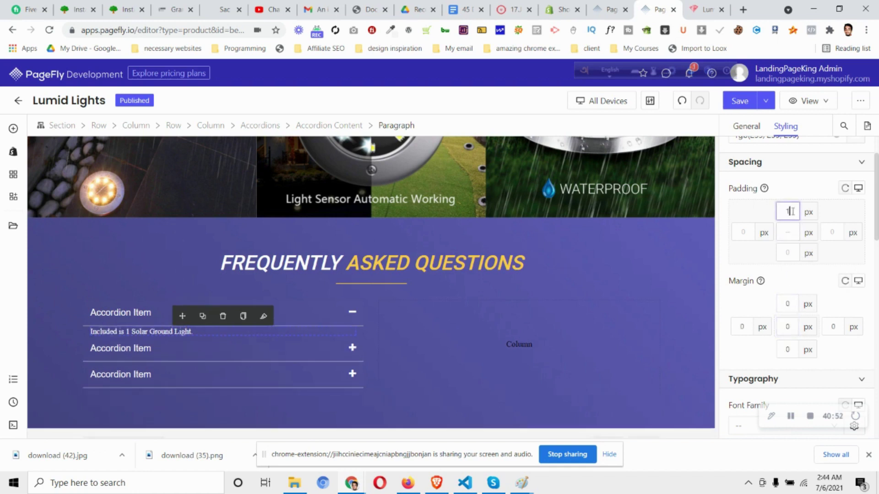
{"action": "key", "text": "BackSpace"}
{"action": "type", "text": "10"}
{"action": "left_click", "coordinate": [790, 253]}
{"action": "type", "text": "4"}
{"action": "key", "text": "BackSpace"}
{"action": "type", "text": "10"}
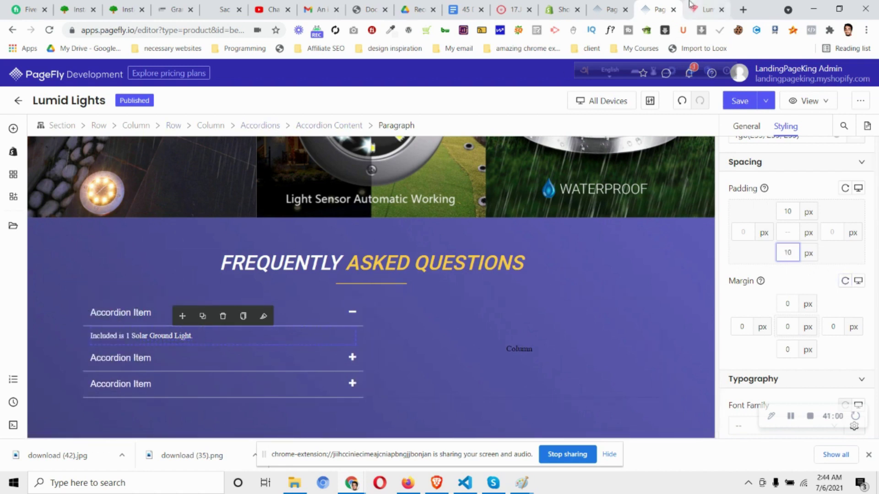
Inspect the first question's element on the reference page and copy its text "1. What's included in the package?" from the markup
{"action": "left_click", "coordinate": [707, 9]}
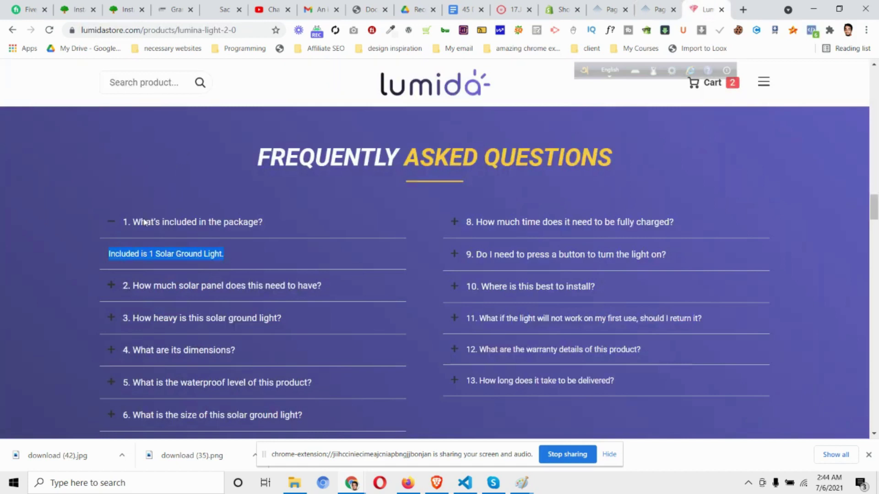
{"action": "left_click", "coordinate": [261, 225]}
{"action": "right_click", "coordinate": [231, 223]}
{"action": "left_click", "coordinate": [305, 435]}
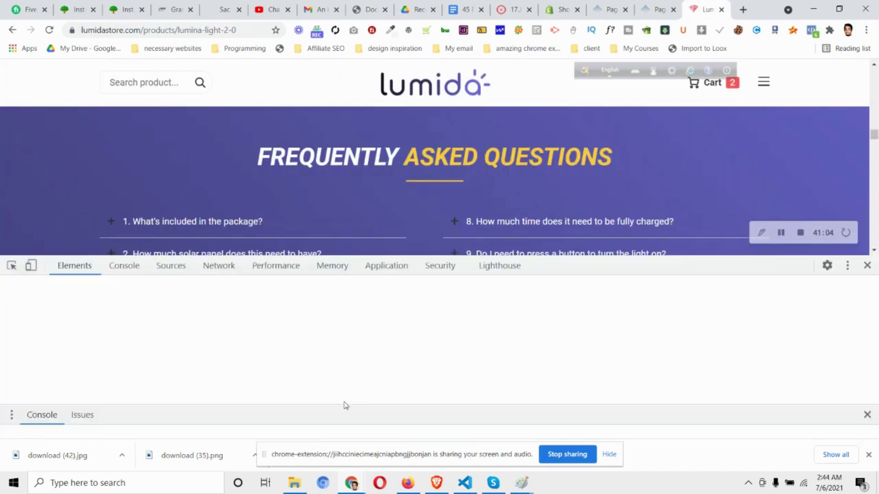
{"action": "left_click", "coordinate": [11, 266]}
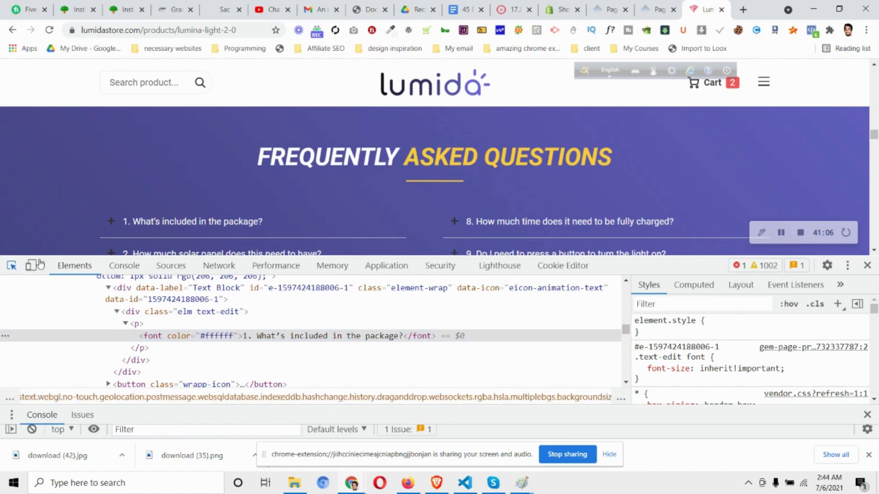
{"action": "left_click", "coordinate": [165, 227]}
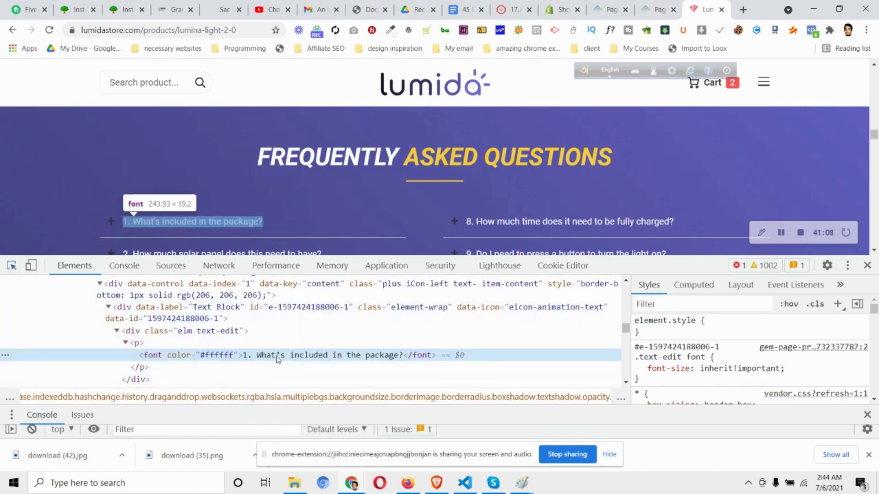
{"action": "double_click", "coordinate": [312, 354]}
{"action": "key", "text": "ctrl+c"}
{"action": "right_click", "coordinate": [311, 355]}
{"action": "left_click", "coordinate": [338, 264]}
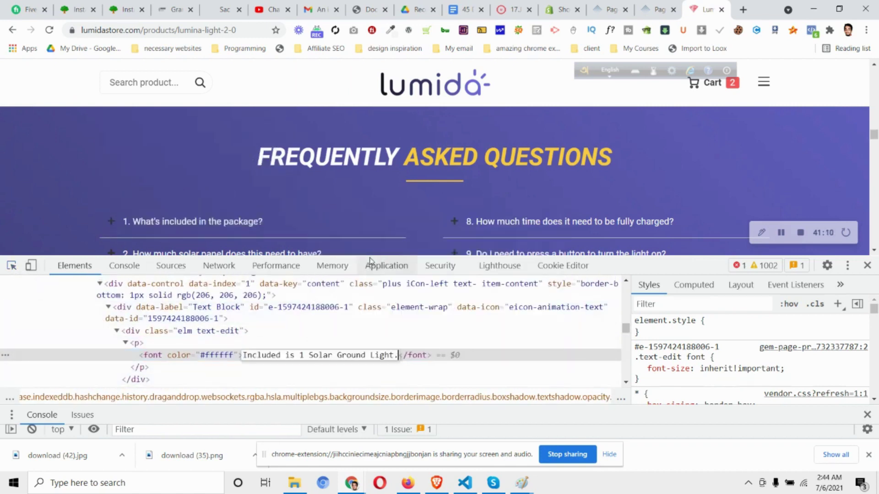
{"action": "key", "text": "ctrl+z"}
{"action": "left_click", "coordinate": [327, 355]}
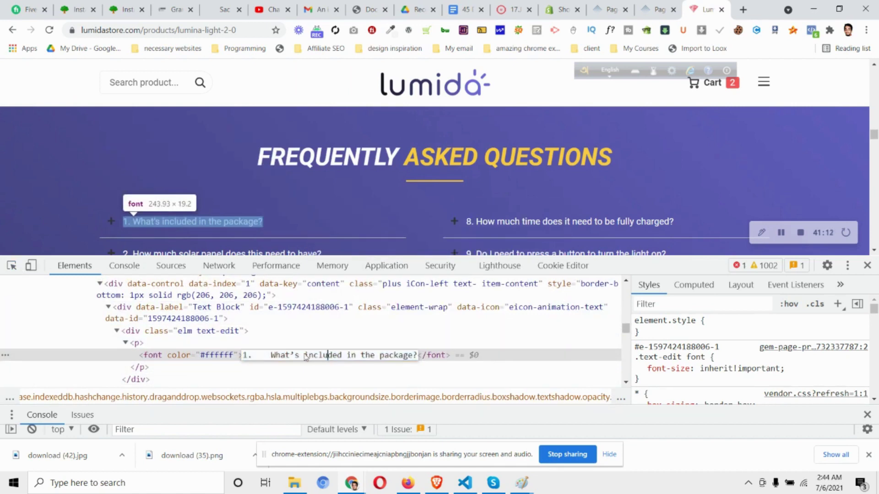
{"action": "key", "text": "Escape"}
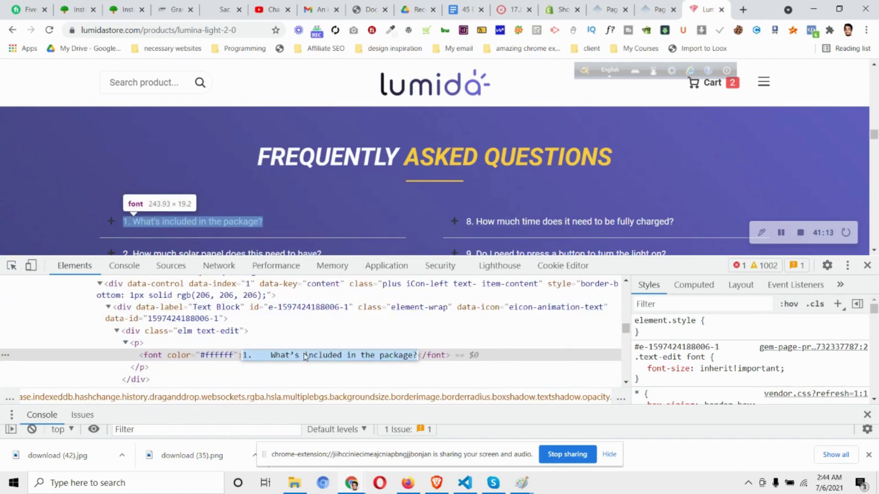
Return to the page editor and replace the first accordion item's header text with "1. What's included in the package?"
{"action": "left_click", "coordinate": [659, 9]}
{"action": "left_click", "coordinate": [137, 316]}
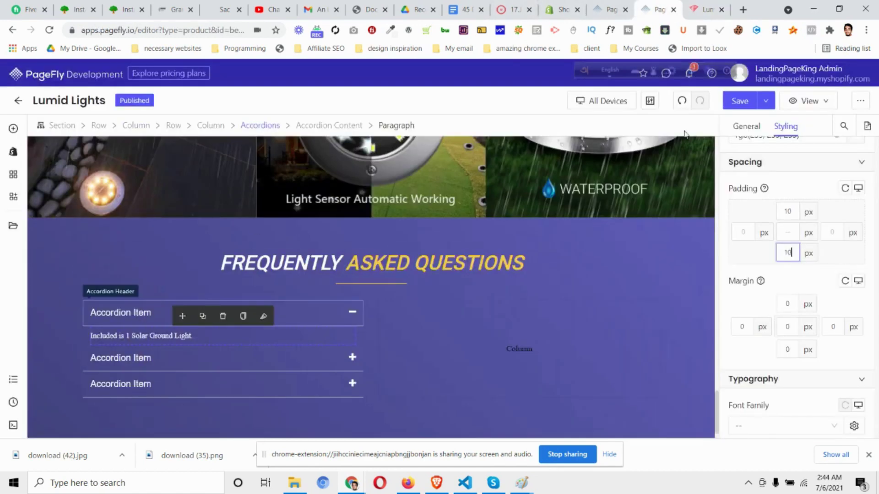
{"action": "left_click", "coordinate": [745, 126]}
{"action": "left_click", "coordinate": [786, 284]}
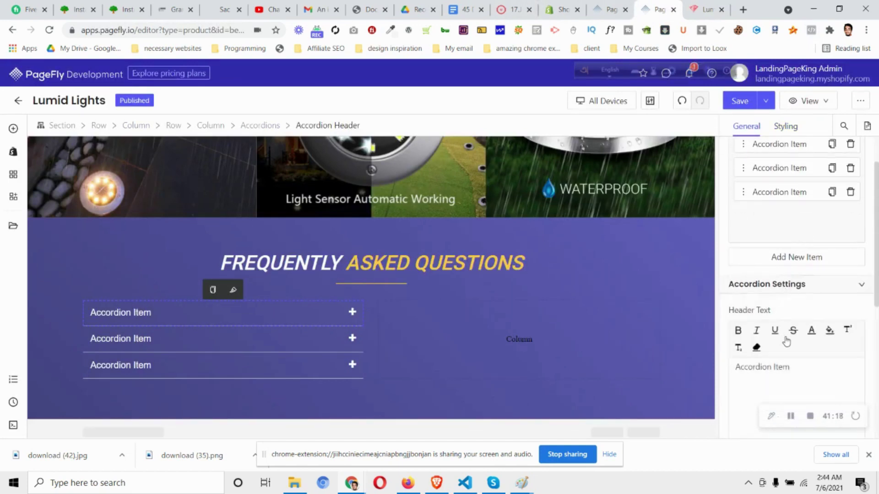
{"action": "scroll", "coordinate": [792, 346], "scroll_direction": "down", "scroll_amount": 2}
{"action": "key", "text": "ctrl+a"}
{"action": "key", "text": "ctrl+v"}
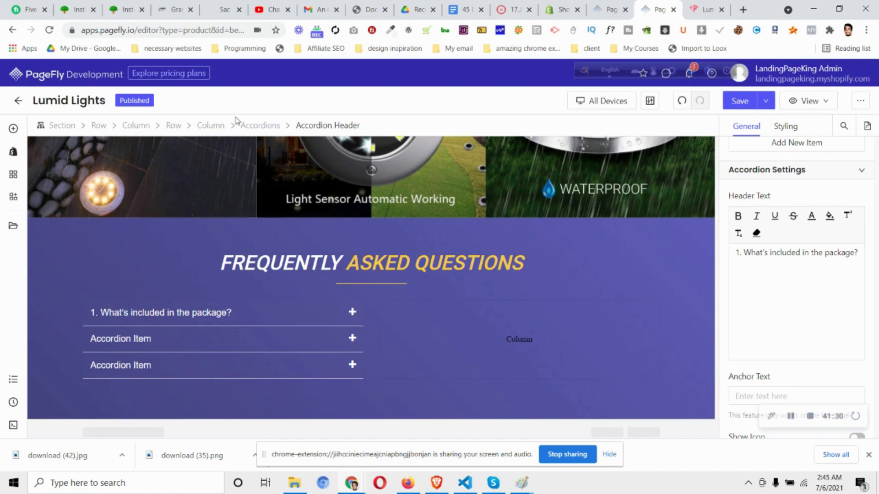
Delete the two remaining default items from the accordion, leaving only the first question
{"action": "left_click", "coordinate": [262, 126]}
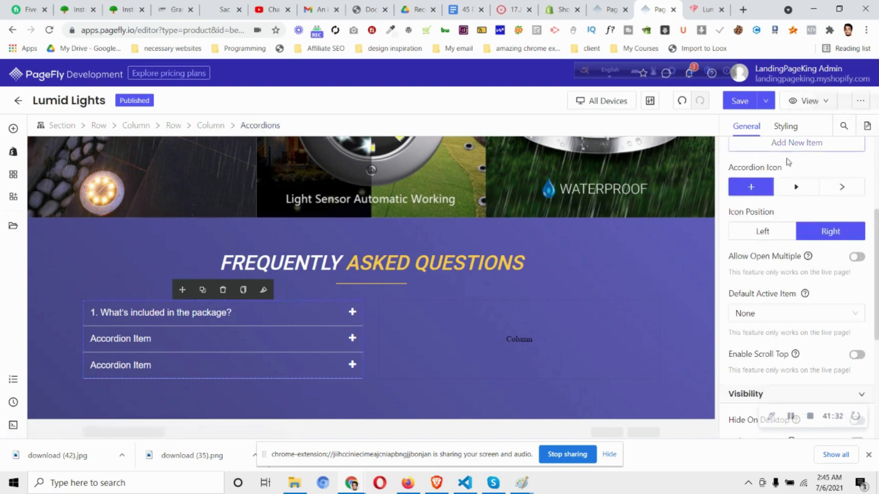
{"action": "scroll", "coordinate": [813, 248], "scroll_direction": "up", "scroll_amount": 4}
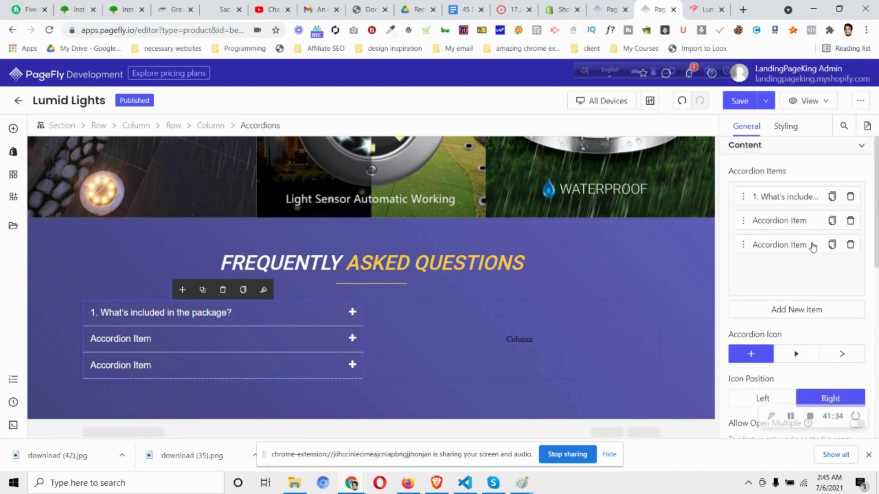
{"action": "left_click", "coordinate": [851, 223]}
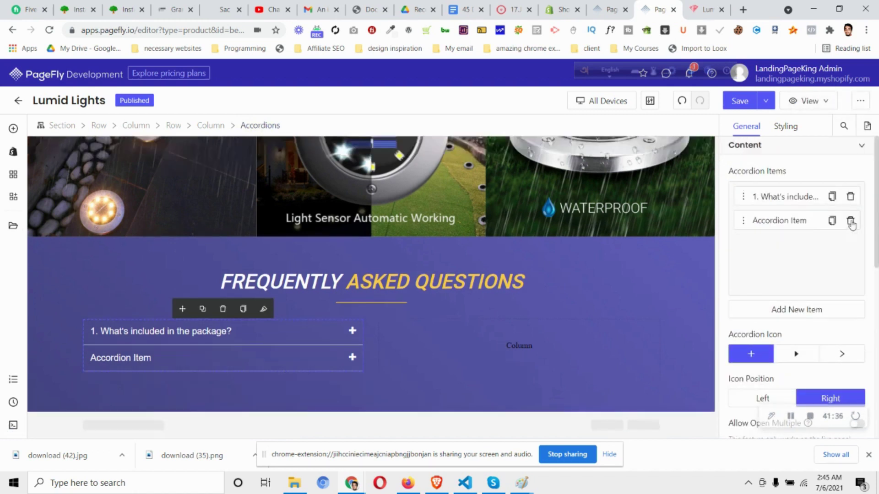
{"action": "left_click", "coordinate": [850, 221]}
Duplicate the "1. What's included in the package?" accordion item four times
{"action": "left_click", "coordinate": [832, 197]}
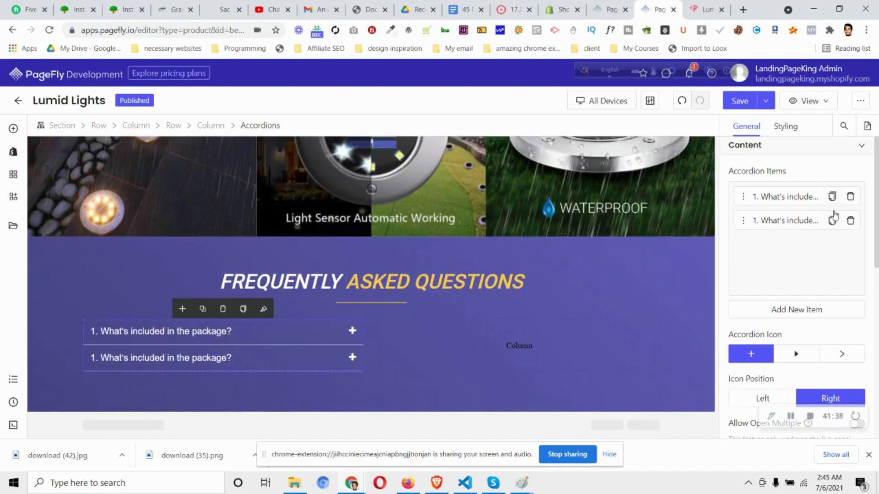
{"action": "left_click", "coordinate": [833, 220]}
{"action": "left_click", "coordinate": [832, 245]}
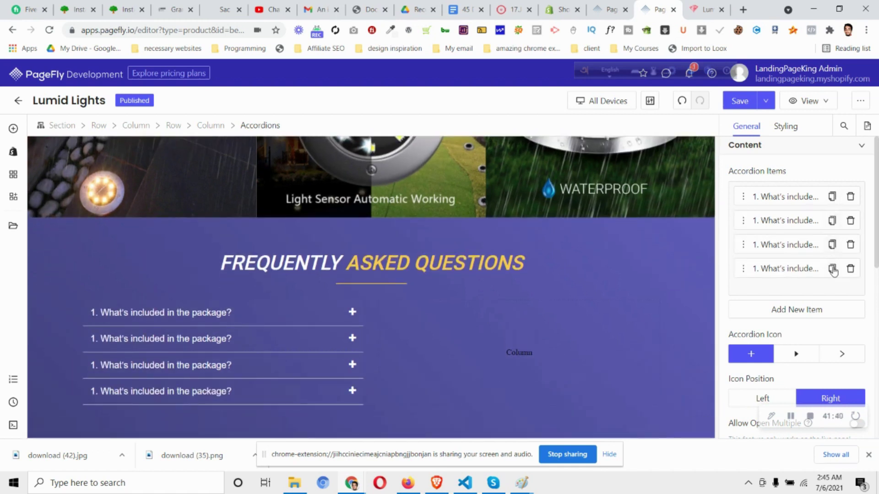
{"action": "left_click", "coordinate": [831, 268]}
{"action": "scroll", "coordinate": [261, 373], "scroll_direction": "down", "scroll_amount": 1}
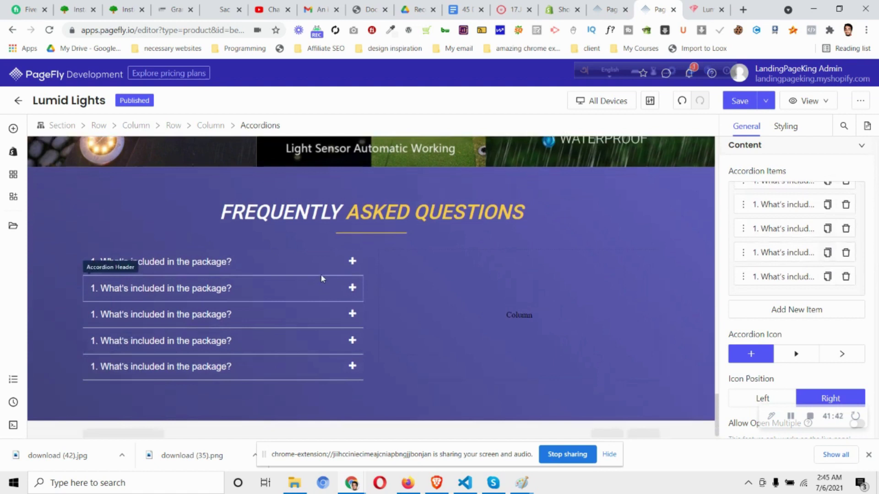
Duplicate the five-item question accordion and move the copy into the empty second column of the FAQ section
{"action": "left_click", "coordinate": [162, 271]}
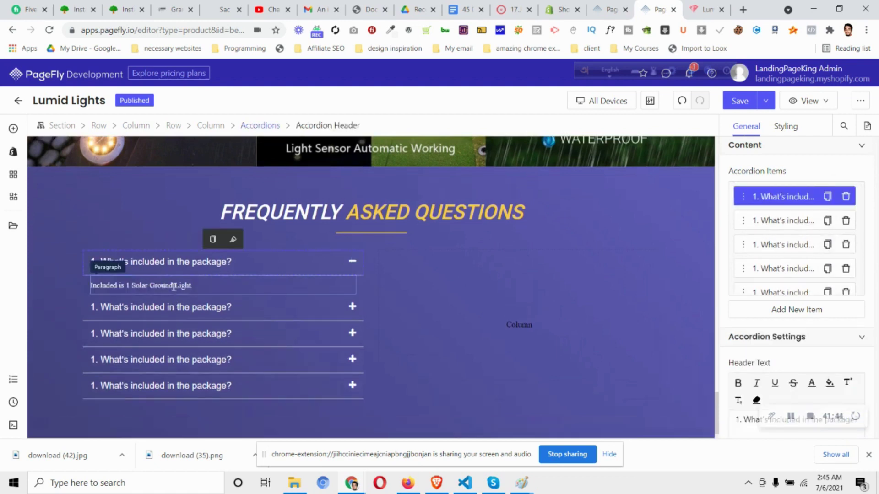
{"action": "left_click", "coordinate": [173, 286]}
{"action": "left_click", "coordinate": [211, 307]}
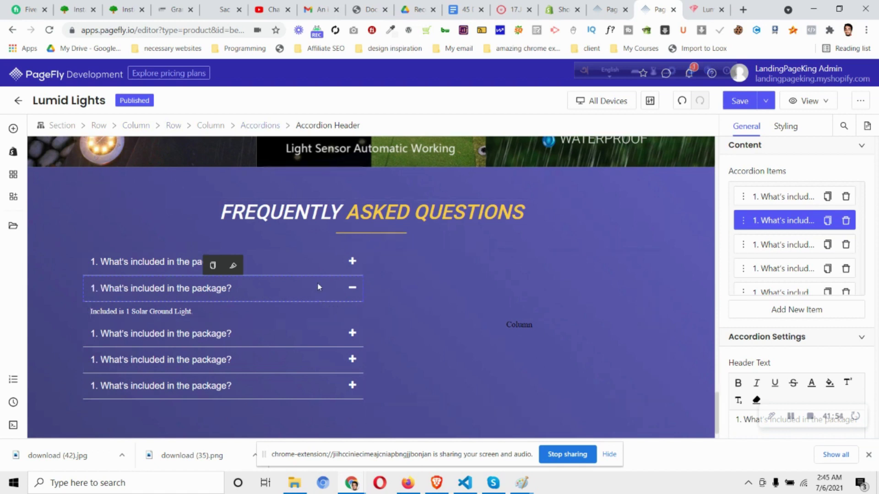
{"action": "left_click", "coordinate": [270, 130]}
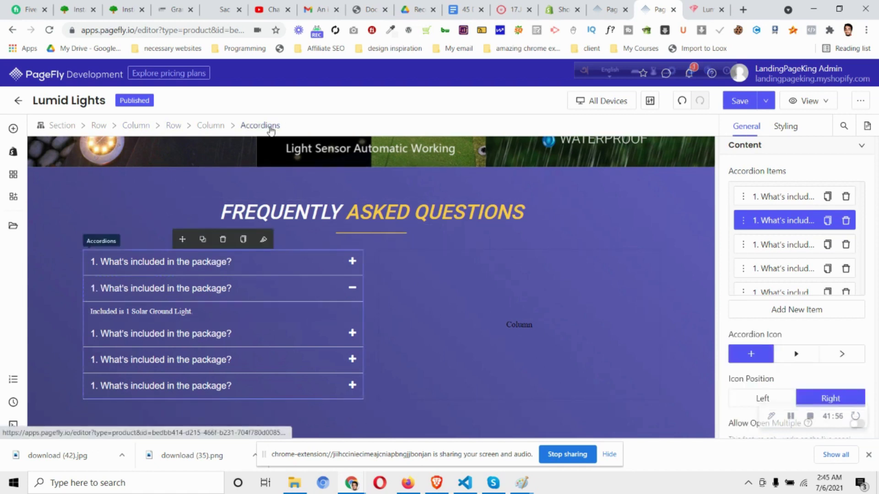
{"action": "left_click", "coordinate": [202, 240]}
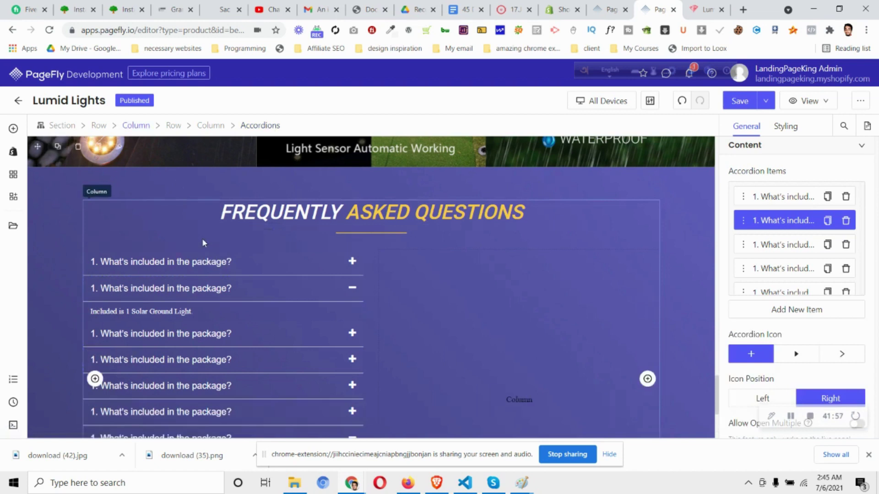
{"action": "left_click", "coordinate": [312, 260]}
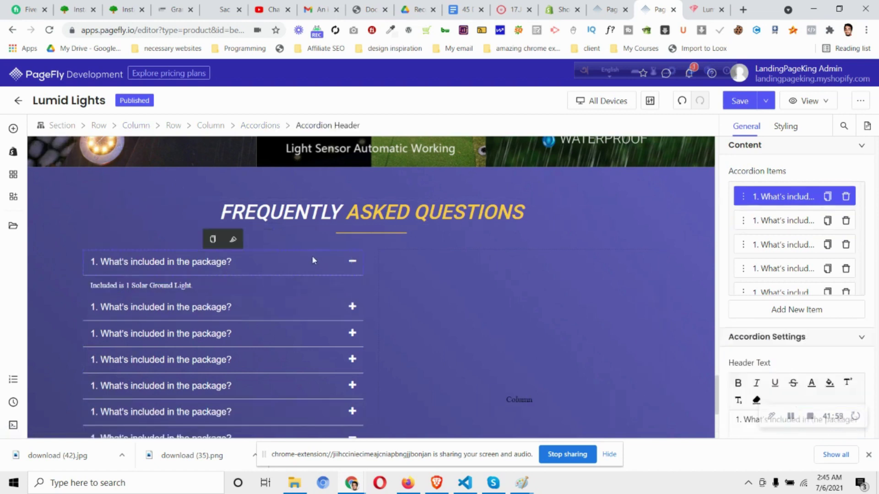
{"action": "left_click", "coordinate": [278, 128]}
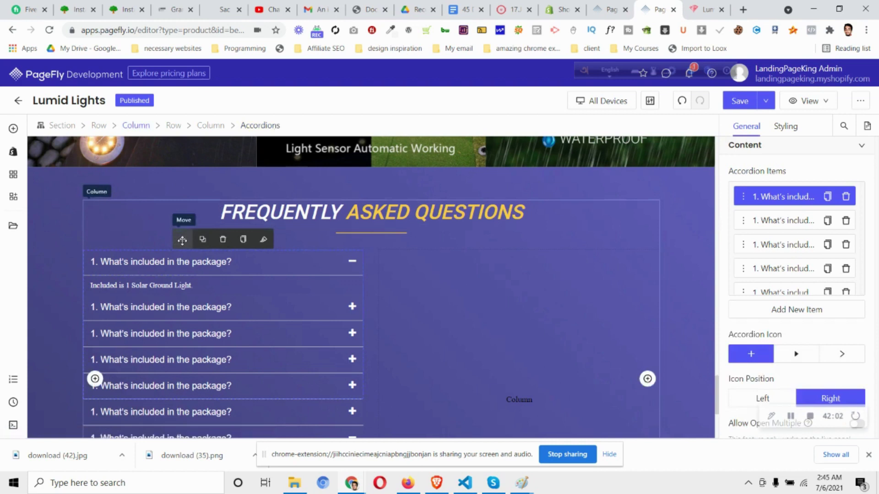
{"action": "left_click_drag", "start_coordinate": [505, 302], "coordinate": [522, 308]}
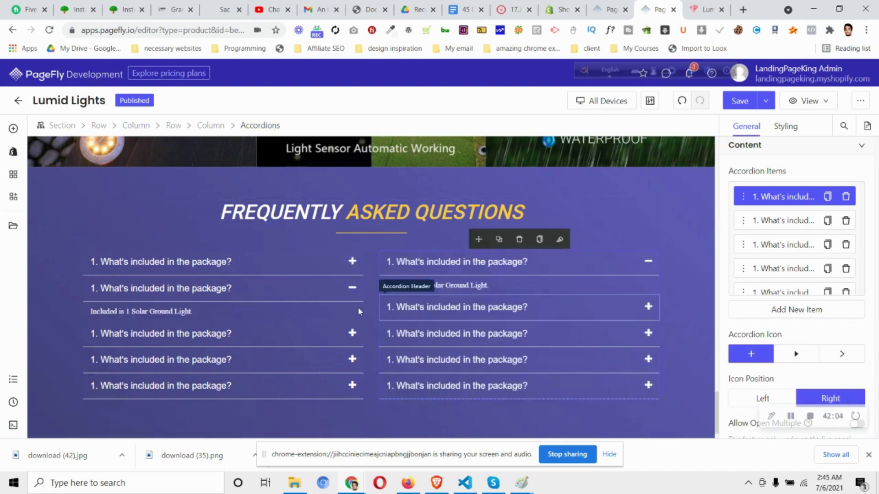
Look over the first accordion's general settings and collapse the expanded first question in both FAQ columns
{"action": "left_click", "coordinate": [345, 258]}
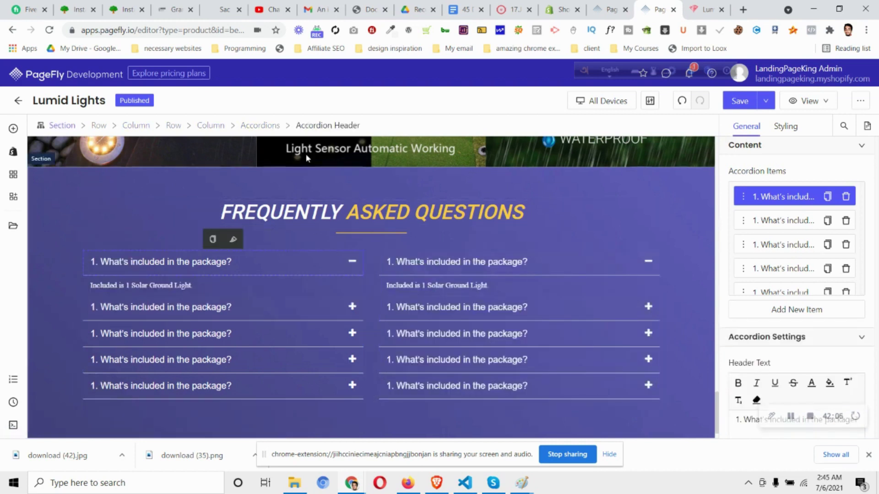
{"action": "left_click", "coordinate": [263, 126]}
{"action": "scroll", "coordinate": [831, 362], "scroll_direction": "down", "scroll_amount": 1}
{"action": "scroll", "coordinate": [831, 362], "scroll_direction": "down", "scroll_amount": 3}
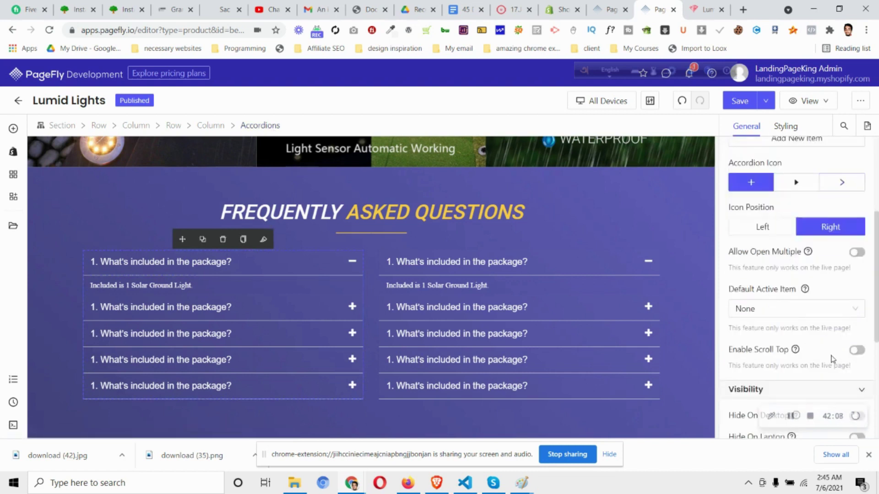
{"action": "scroll", "coordinate": [824, 337], "scroll_direction": "down", "scroll_amount": 3}
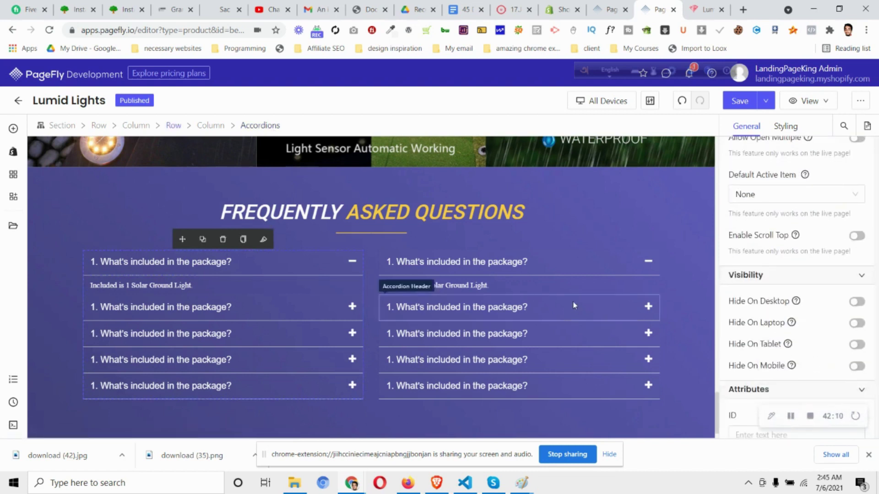
{"action": "left_click", "coordinate": [350, 261]}
{"action": "left_click", "coordinate": [641, 271]}
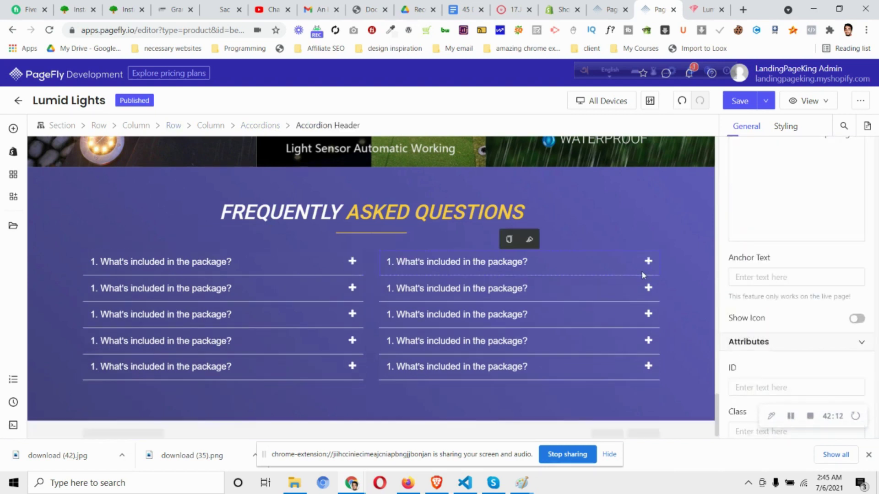
Switch to the Lumida reference page, close the developer tools and view the sections that follow the FAQ
{"action": "left_click", "coordinate": [705, 9]}
{"action": "scroll", "coordinate": [485, 210], "scroll_direction": "down", "scroll_amount": 5}
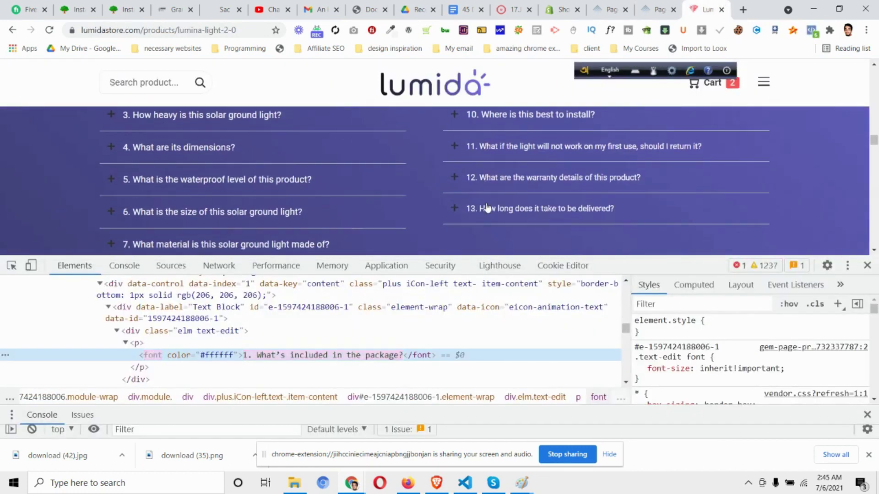
{"action": "left_click", "coordinate": [867, 266]}
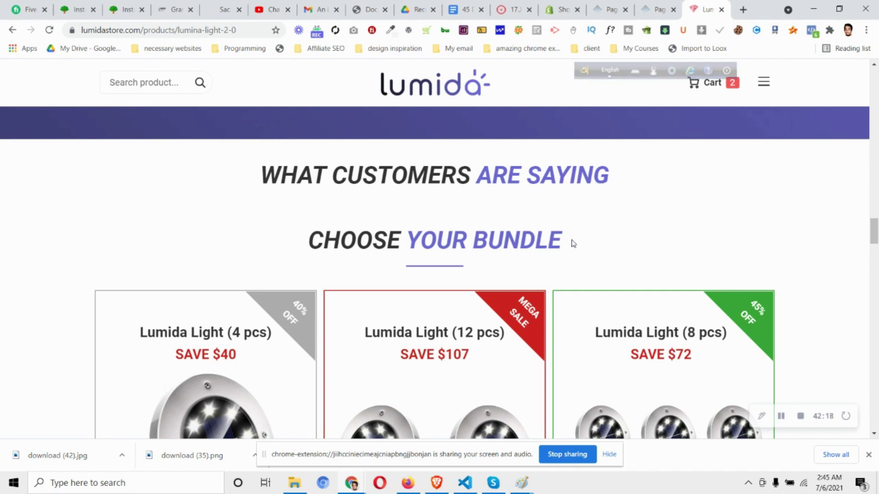
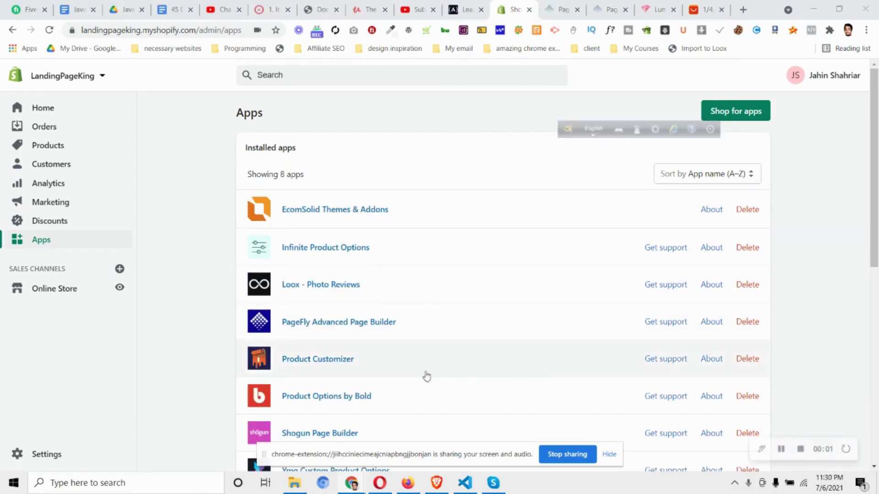
Open the Loox - Photo Reviews app from Shopify's installed apps, choose free use and start its setup
{"action": "left_click", "coordinate": [330, 291]}
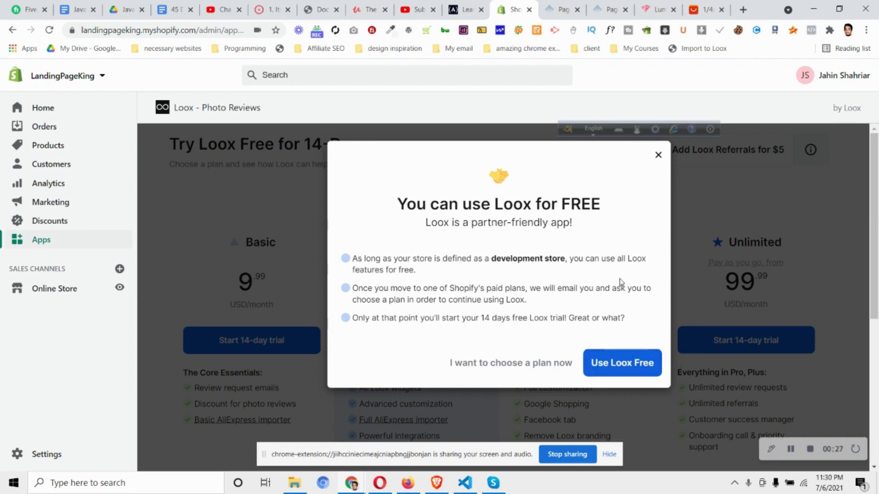
{"action": "left_click", "coordinate": [618, 374]}
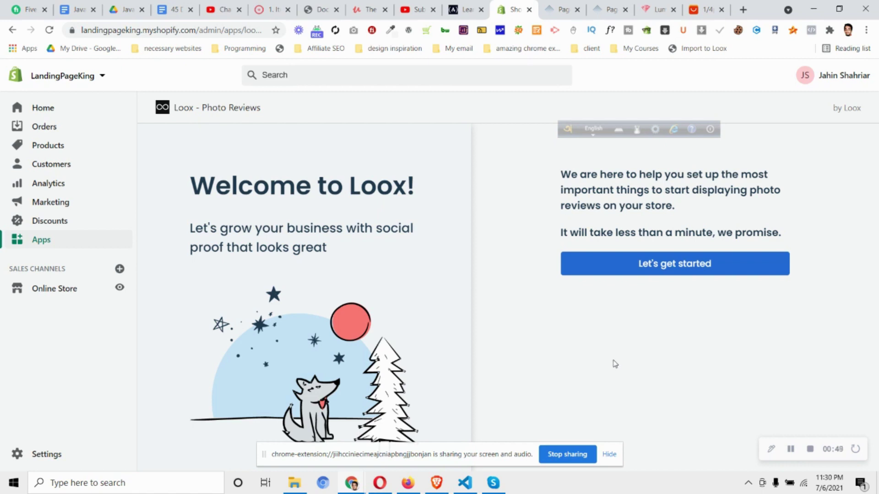
{"action": "left_click", "coordinate": [646, 275]}
{"action": "left_click", "coordinate": [645, 266]}
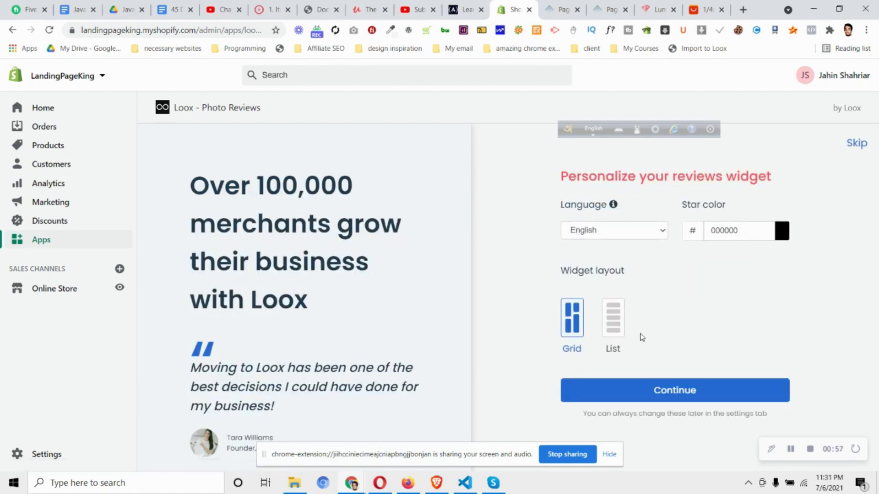
Complete the Loox setup with the default widget and review request email settings, skipping the discount
{"action": "left_click", "coordinate": [689, 390]}
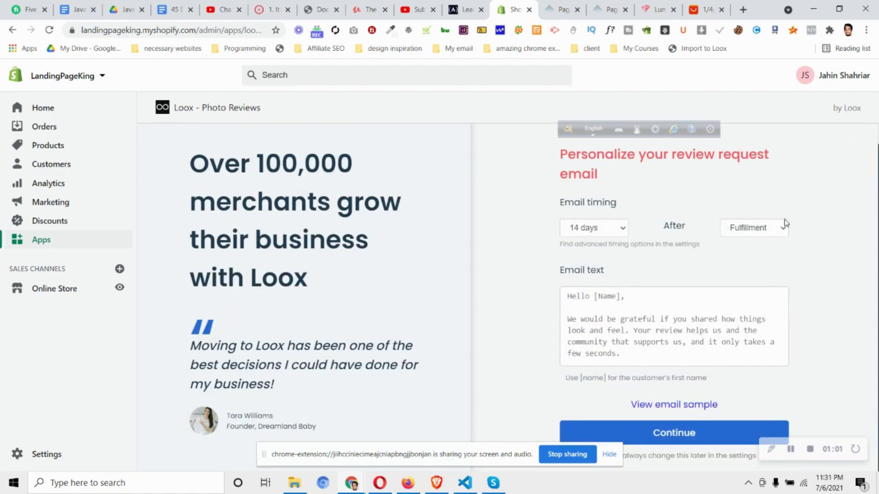
{"action": "left_click", "coordinate": [707, 437]}
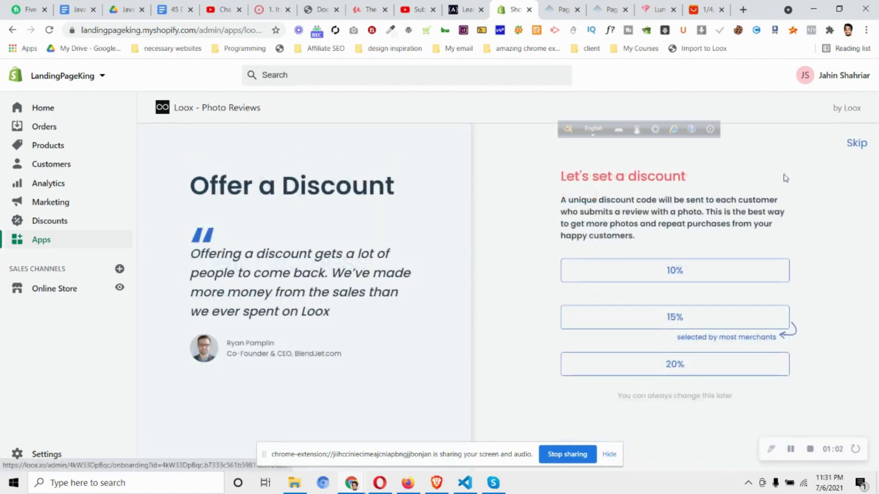
{"action": "left_click", "coordinate": [857, 144]}
{"action": "left_click", "coordinate": [857, 143]}
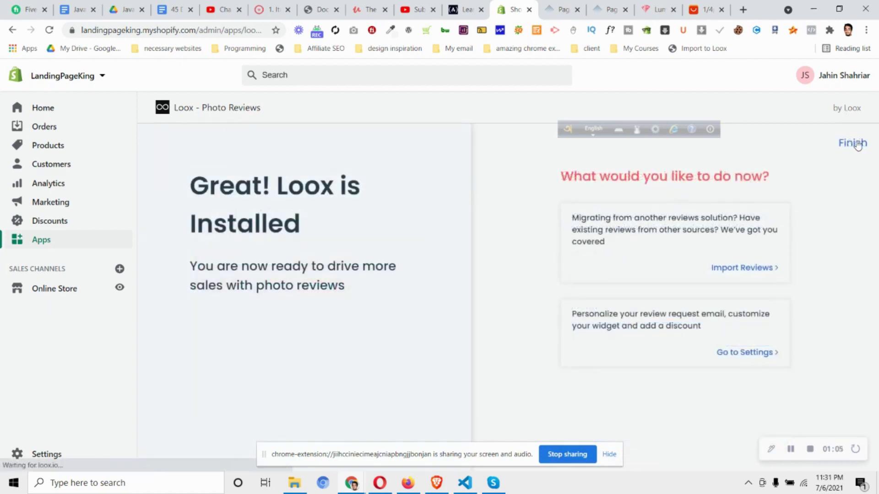
{"action": "left_click", "coordinate": [857, 144]}
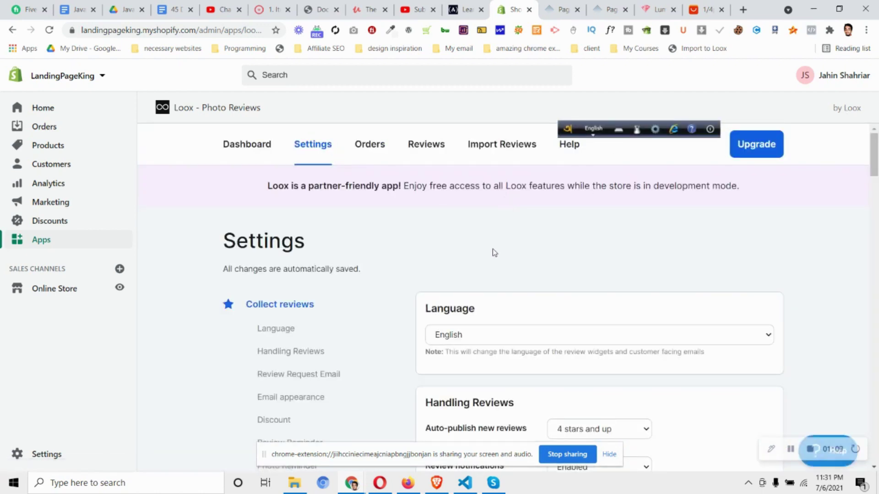
Look through Loox's settings for collecting and displaying reviews, and open the Import Reviews page
{"action": "scroll", "coordinate": [495, 252], "scroll_direction": "down", "scroll_amount": 5}
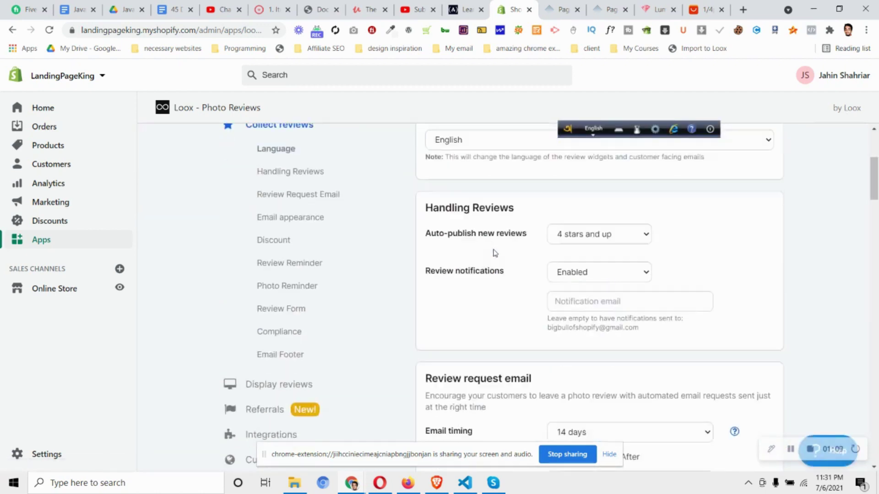
{"action": "left_click", "coordinate": [304, 386]}
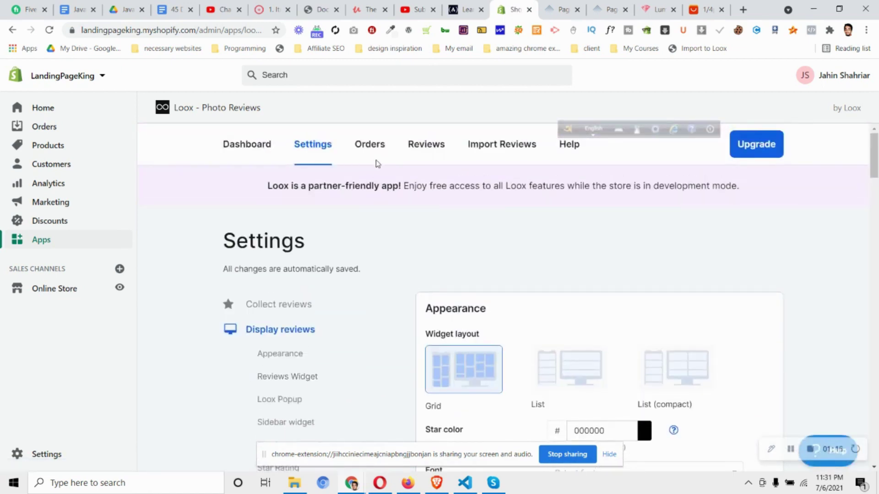
{"action": "left_click", "coordinate": [503, 146]}
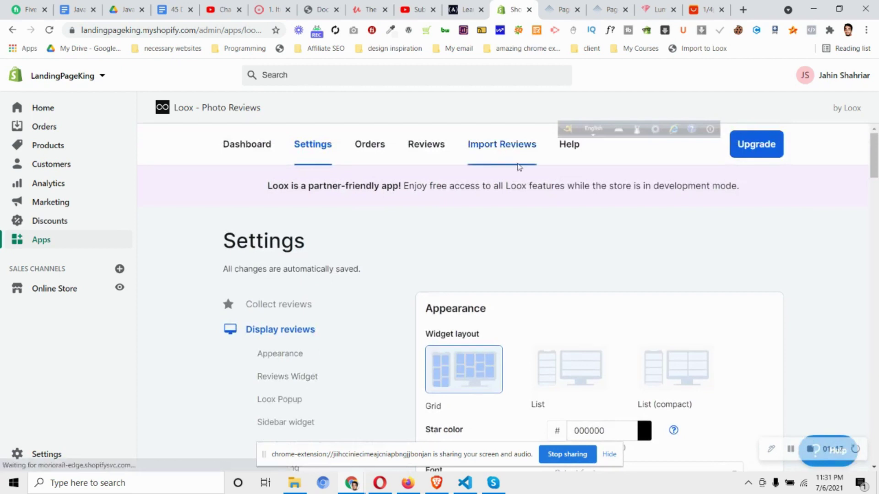
Delete the existing Import to Loox bookmark and add this store's Import to Loox button to the bookmarks bar
{"action": "right_click", "coordinate": [685, 50]}
{"action": "left_click", "coordinate": [761, 176]}
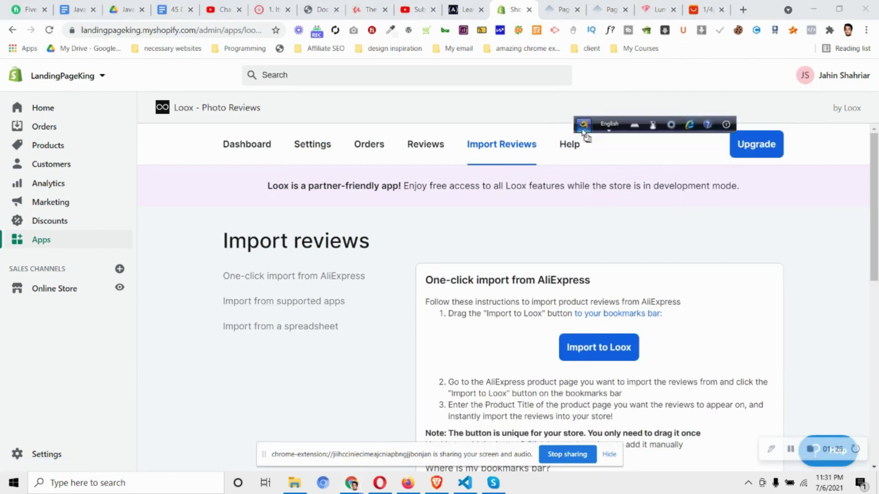
{"action": "left_click_drag", "start_coordinate": [581, 129], "coordinate": [661, 84]}
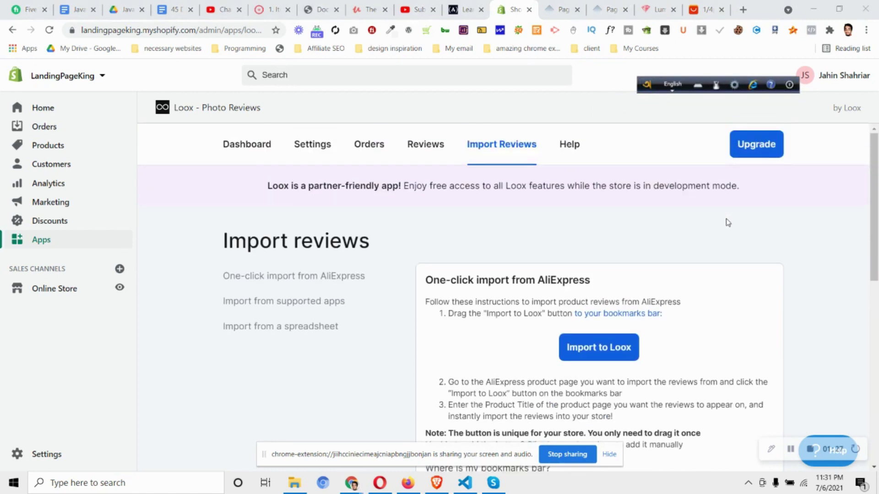
{"action": "mouse_move", "coordinate": [599, 359]}
{"action": "left_mouse_down"}
{"action": "mouse_move", "coordinate": [602, 321]}
{"action": "mouse_move", "coordinate": [652, 166]}
{"action": "mouse_move", "coordinate": [658, 316]}
{"action": "mouse_move", "coordinate": [722, 52]}
{"action": "left_mouse_up"}
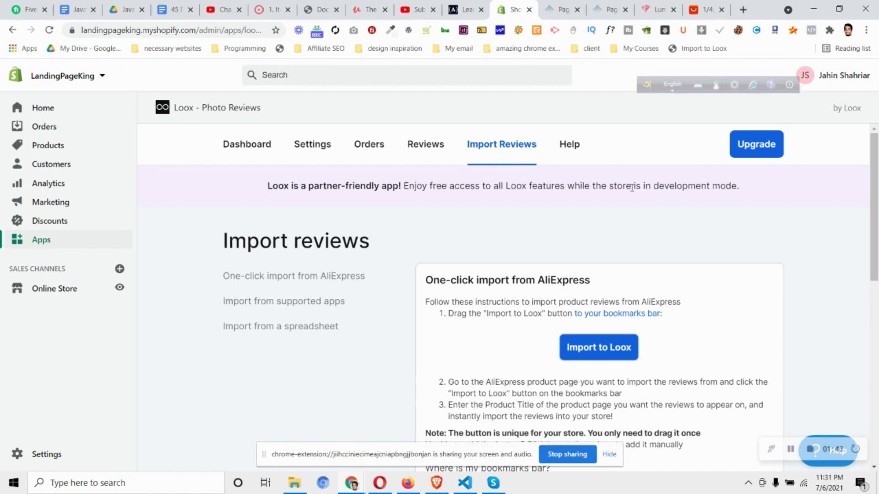
Switch to the AliExpress solar ground light listing, look through it and launch the Loox review import form
{"action": "left_click", "coordinate": [705, 10]}
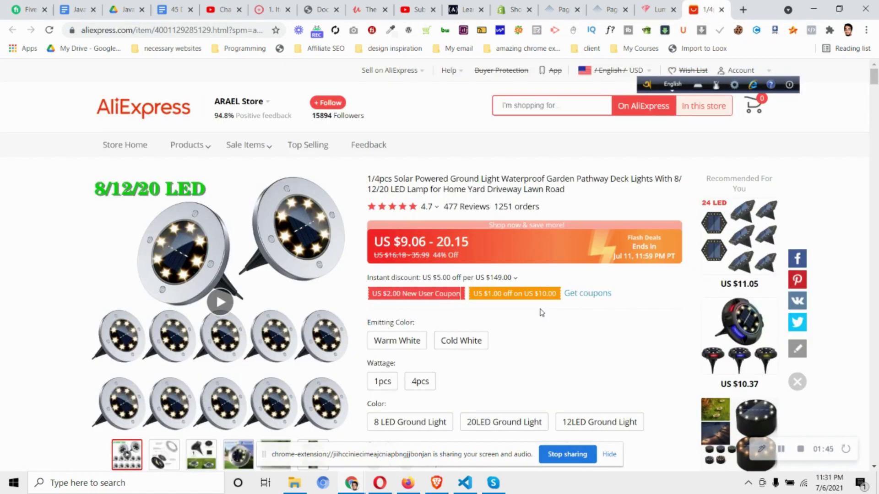
{"action": "scroll", "coordinate": [541, 312], "scroll_direction": "down", "scroll_amount": 15}
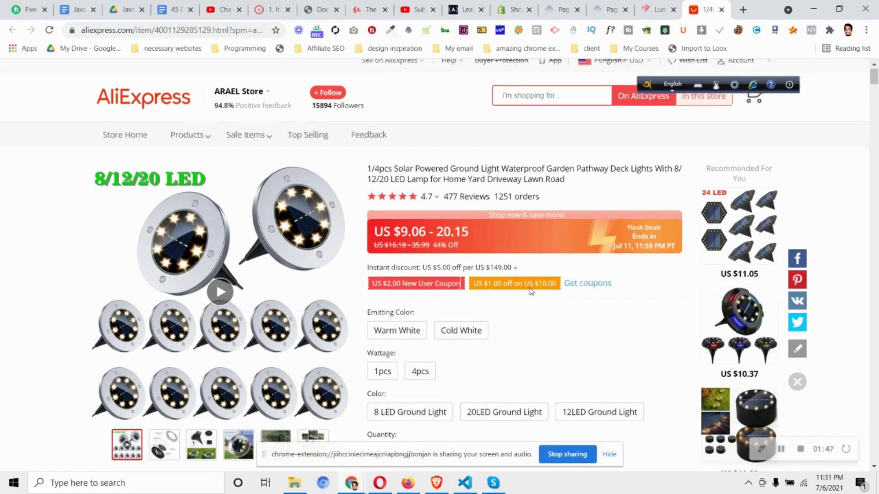
{"action": "scroll", "coordinate": [523, 348], "scroll_direction": "down", "scroll_amount": 10}
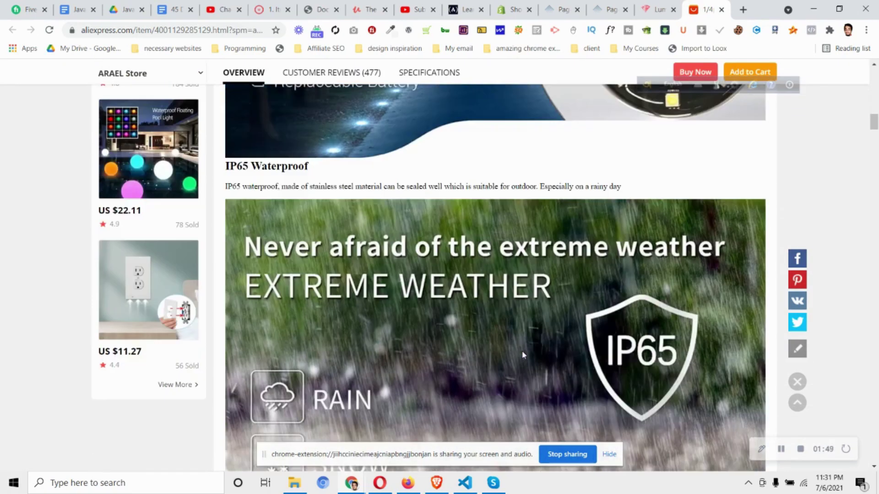
{"action": "scroll", "coordinate": [529, 348], "scroll_direction": "up", "scroll_amount": 20}
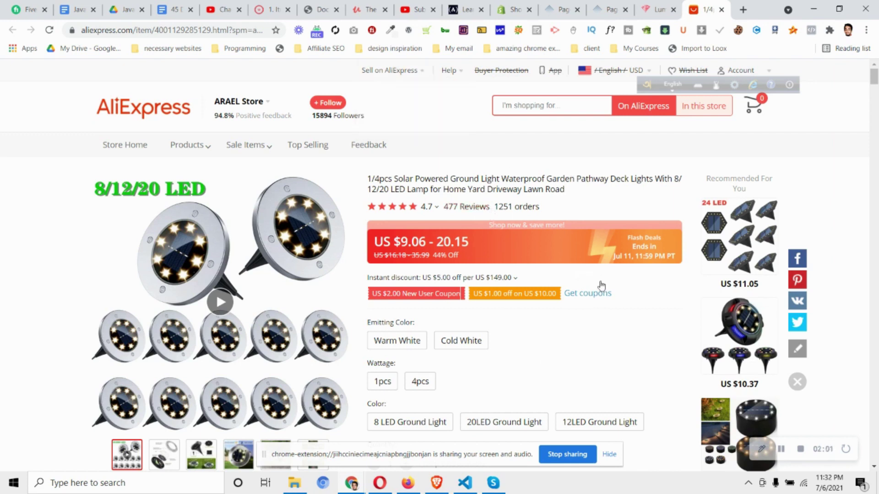
{"action": "left_click", "coordinate": [687, 50]}
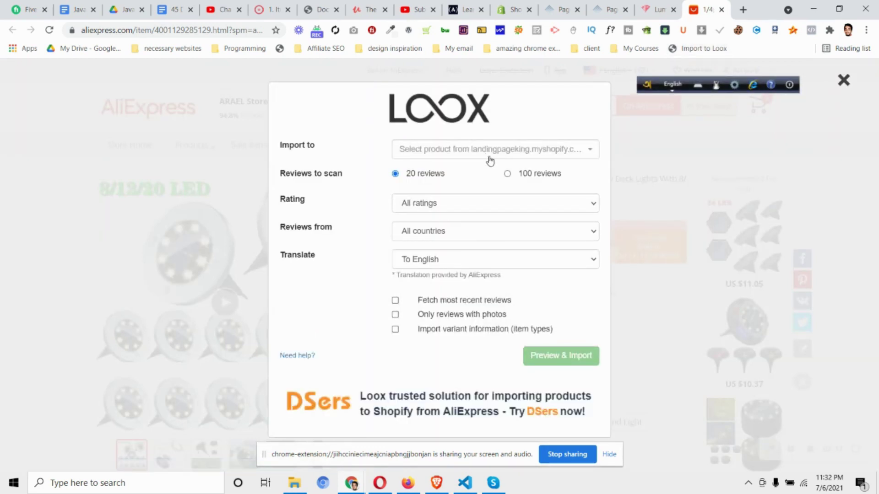
Choose Lumida Light (8 pcs) as the store product that receives the imported reviews
{"action": "left_click", "coordinate": [489, 158]}
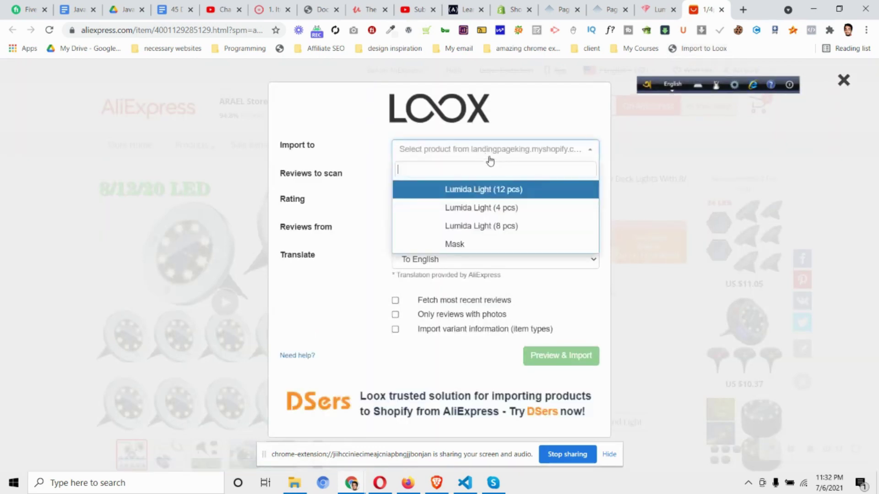
{"action": "left_click", "coordinate": [516, 200]}
{"action": "left_click", "coordinate": [507, 155]}
{"action": "scroll", "coordinate": [508, 212], "scroll_direction": "down", "scroll_amount": 2}
{"action": "scroll", "coordinate": [513, 241], "scroll_direction": "up", "scroll_amount": 1}
{"action": "scroll", "coordinate": [513, 237], "scroll_direction": "up", "scroll_amount": 1}
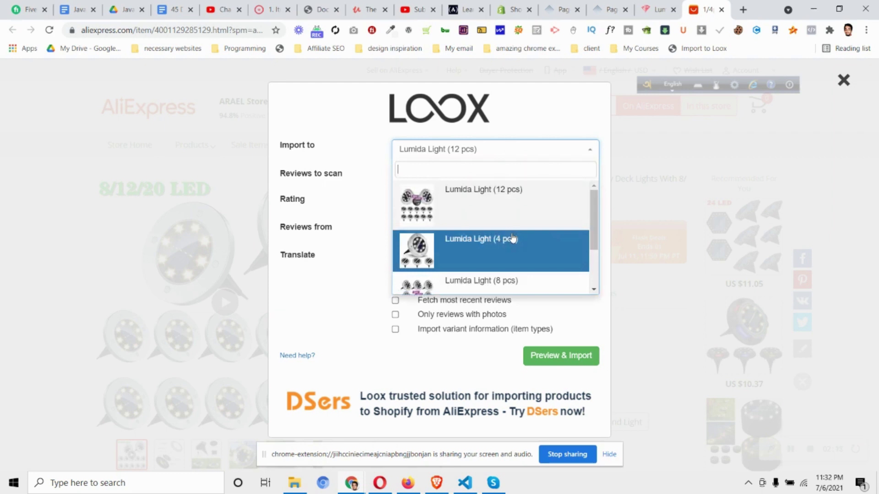
{"action": "scroll", "coordinate": [531, 243], "scroll_direction": "down", "scroll_amount": 1}
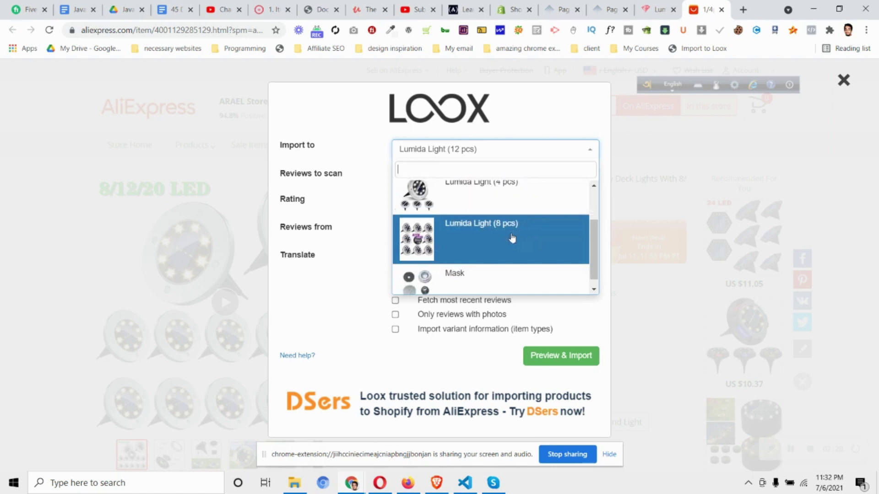
{"action": "left_click", "coordinate": [512, 238]}
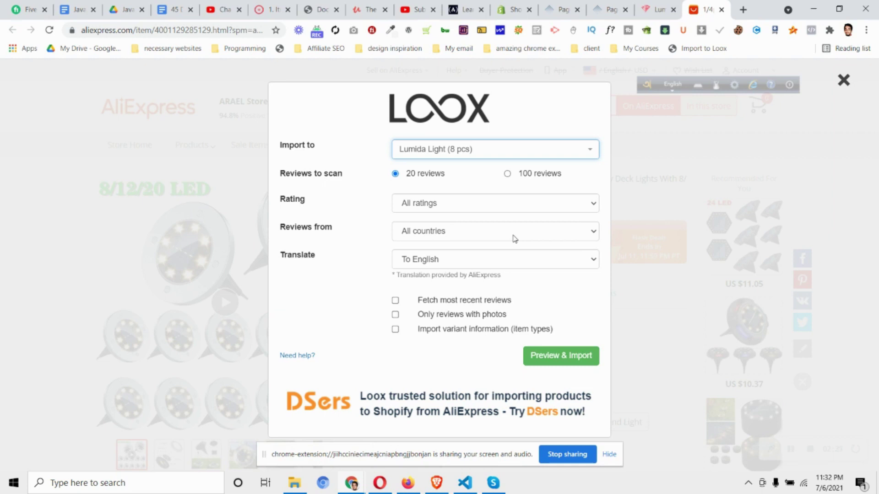
Set the import to scan 100 reviews and accept only ratings of 4 stars and up
{"action": "left_click", "coordinate": [516, 176]}
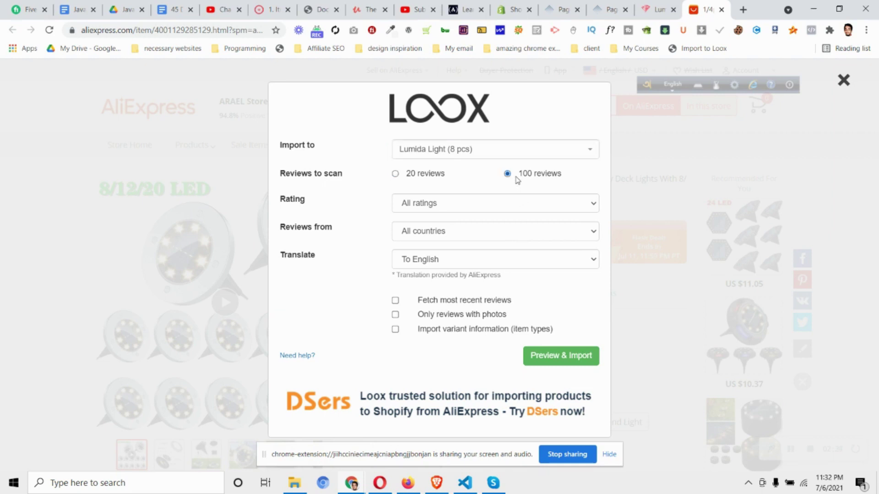
{"action": "left_click", "coordinate": [416, 176]}
{"action": "left_click", "coordinate": [536, 174]}
{"action": "left_click", "coordinate": [530, 204]}
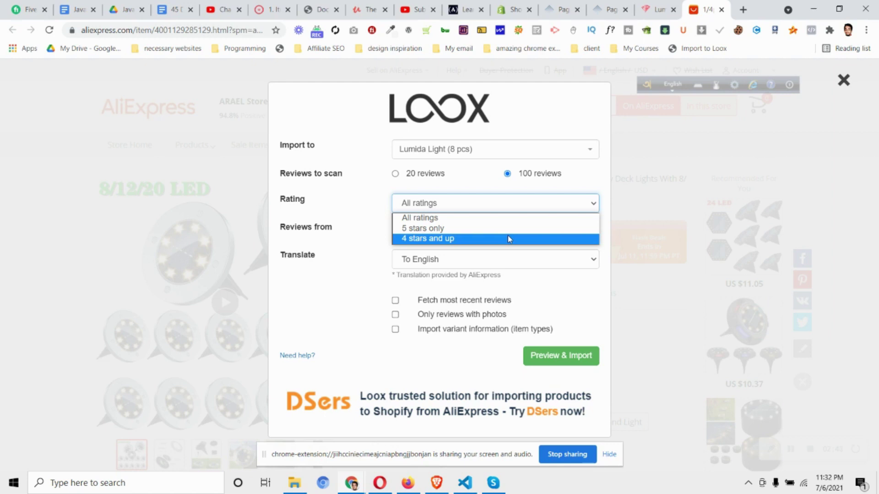
{"action": "left_click", "coordinate": [507, 238]}
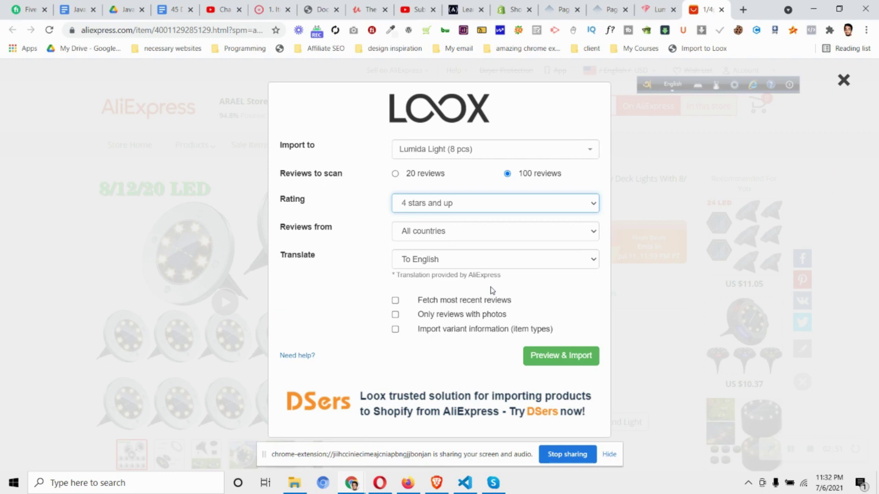
Restrict the import to the most recent reviews with photos, and start the preview and import
{"action": "left_click", "coordinate": [397, 302]}
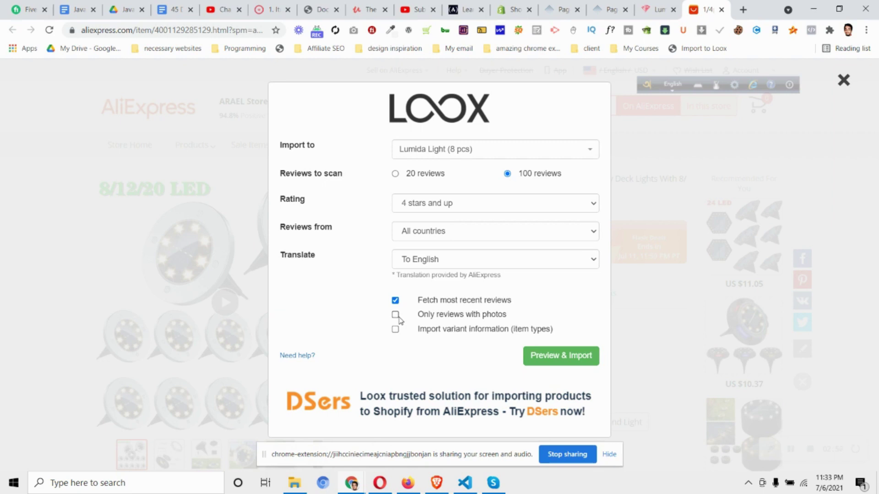
{"action": "left_click", "coordinate": [396, 315]}
{"action": "left_click", "coordinate": [585, 359]}
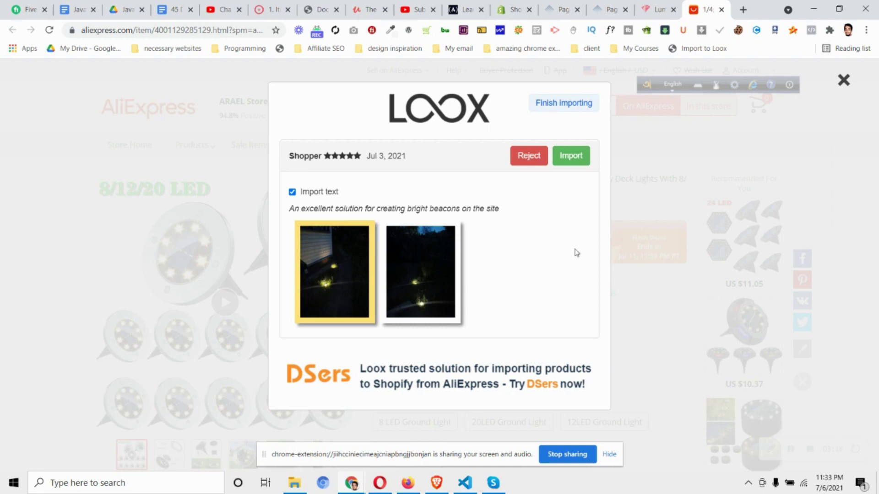
Go through the previewed AliExpress reviews one by one, importing the suitable ones and rejecting the others
{"action": "left_click", "coordinate": [559, 151]}
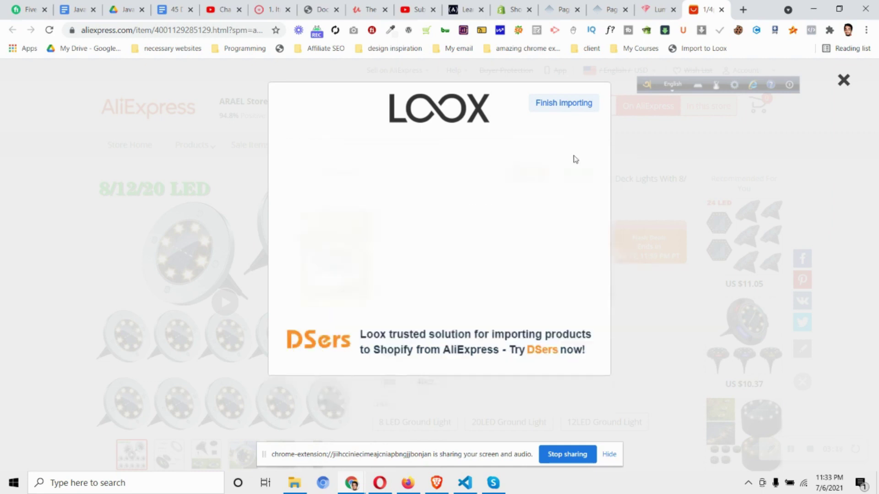
{"action": "left_click", "coordinate": [575, 163]}
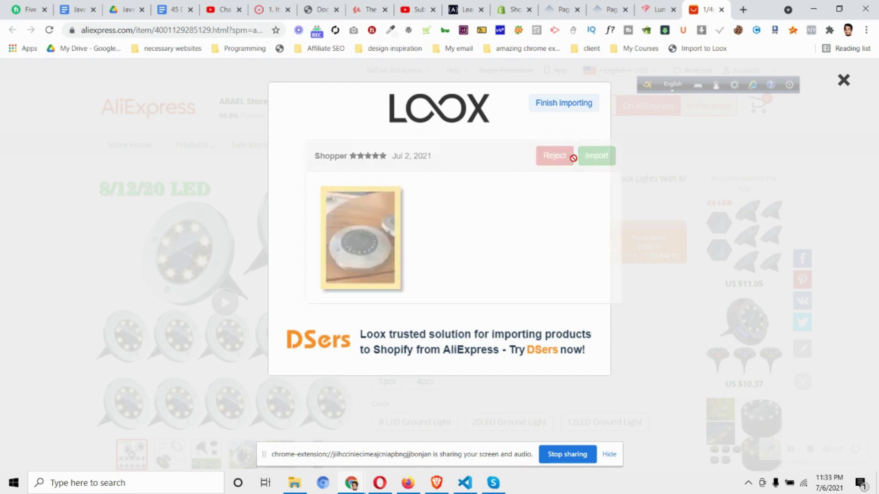
{"action": "left_click", "coordinate": [575, 163]}
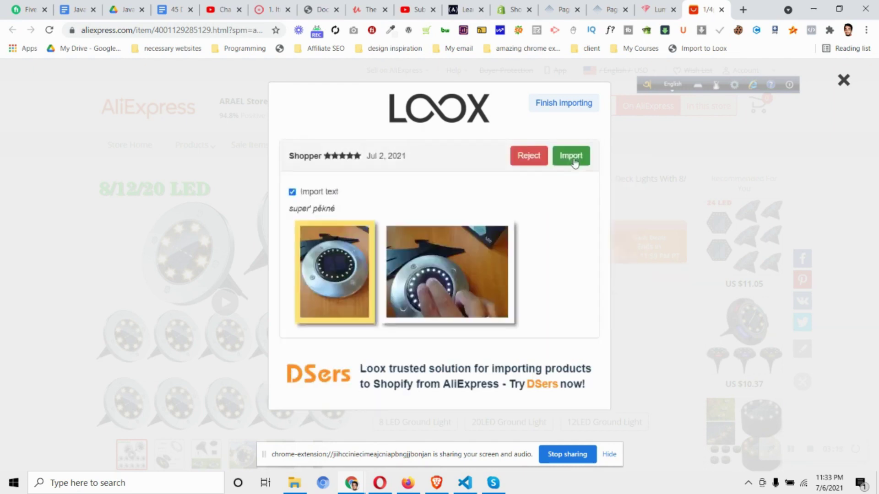
{"action": "left_click", "coordinate": [534, 157]}
{"action": "left_click", "coordinate": [531, 159]}
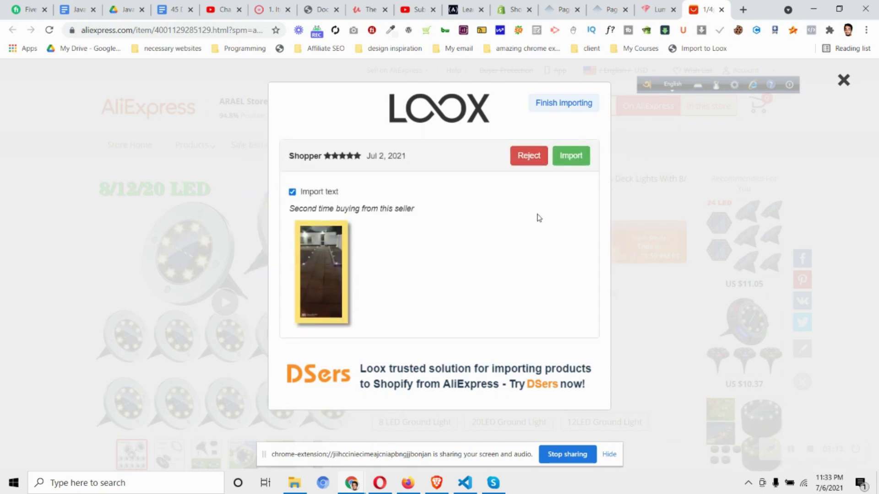
{"action": "left_click", "coordinate": [516, 157]}
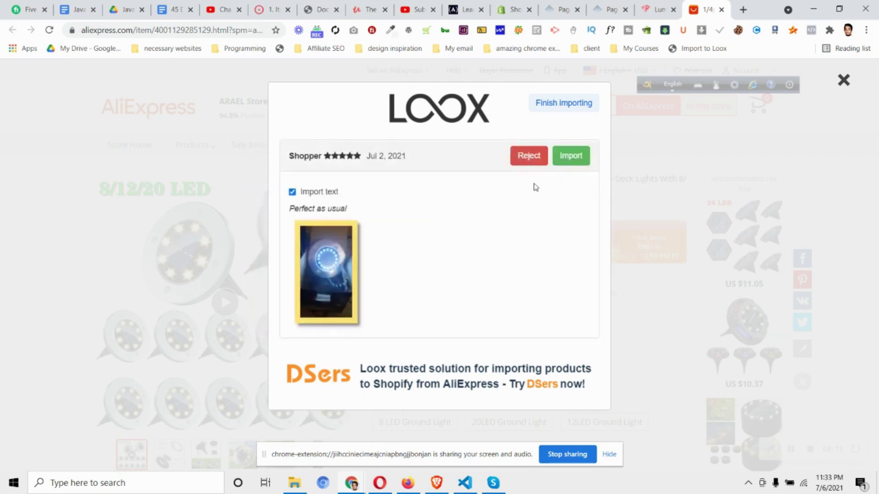
{"action": "left_click", "coordinate": [567, 167]}
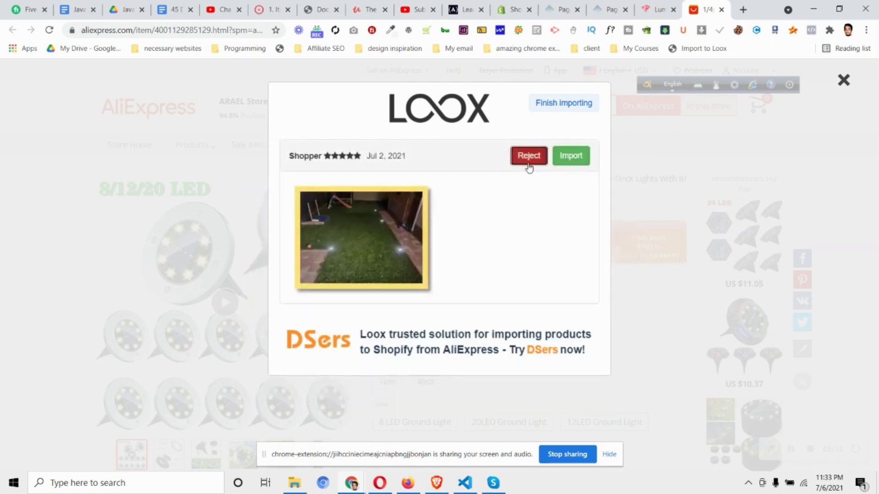
{"action": "left_click", "coordinate": [529, 168]}
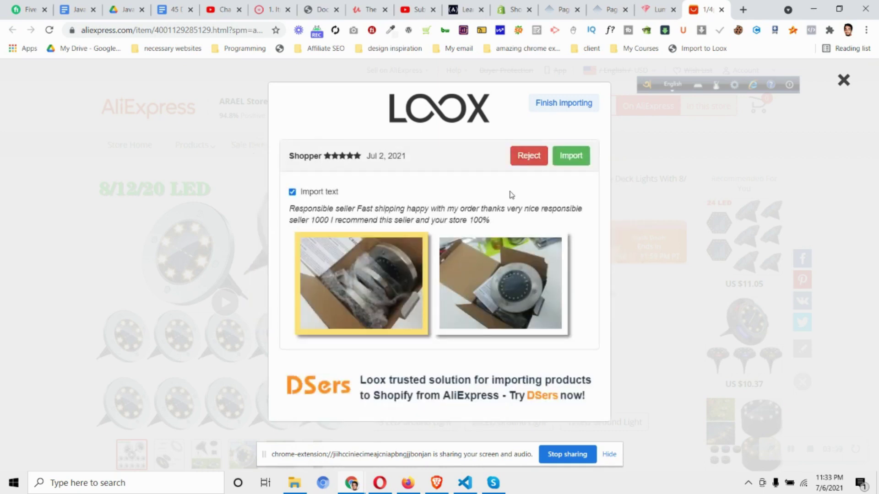
{"action": "left_click", "coordinate": [579, 160]}
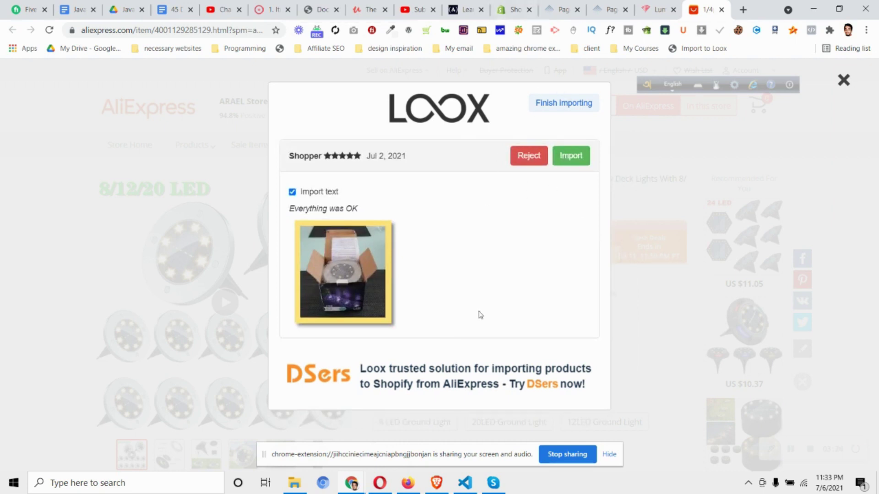
Switch to Loox in the Shopify admin and check the imported Lumida Light (8 pcs) reviews in its review list
{"action": "left_click", "coordinate": [513, 6]}
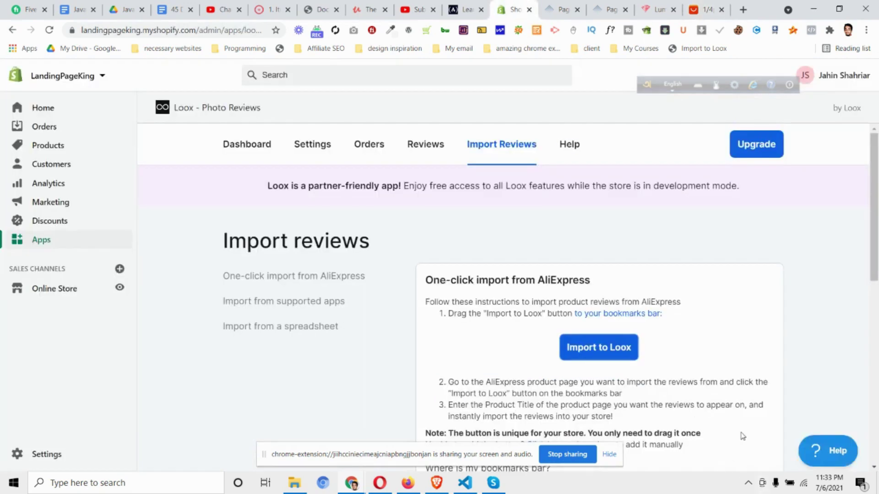
{"action": "left_click", "coordinate": [688, 5]}
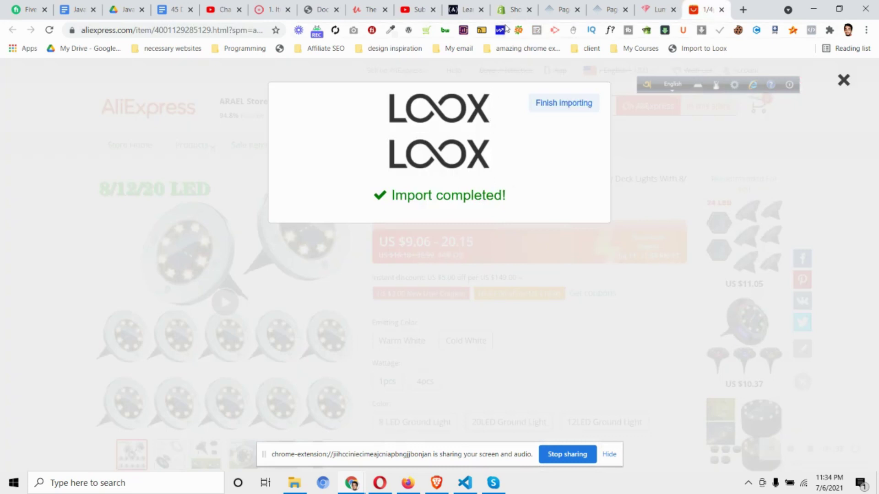
{"action": "left_click", "coordinate": [513, 7]}
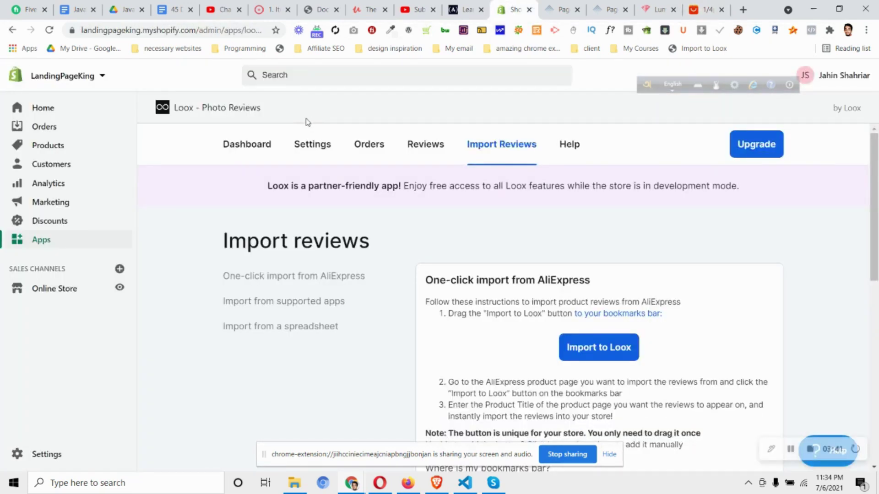
{"action": "left_click", "coordinate": [442, 155]}
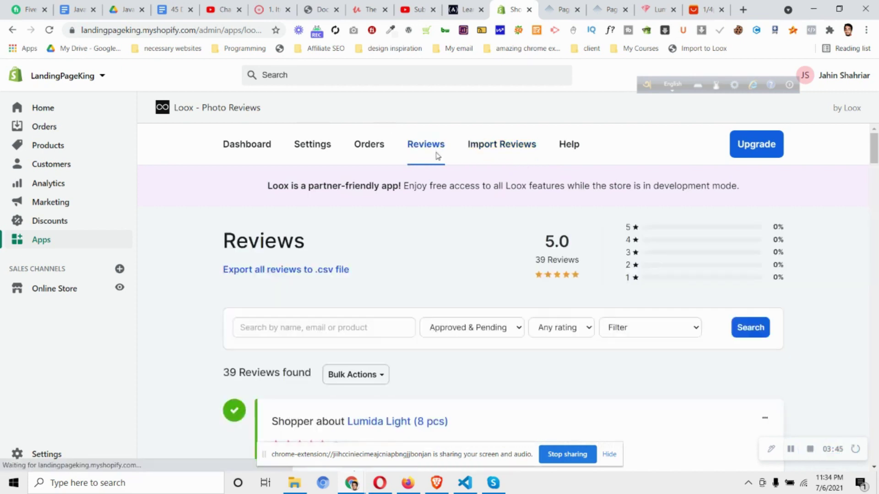
{"action": "scroll", "coordinate": [409, 279], "scroll_direction": "down", "scroll_amount": 3}
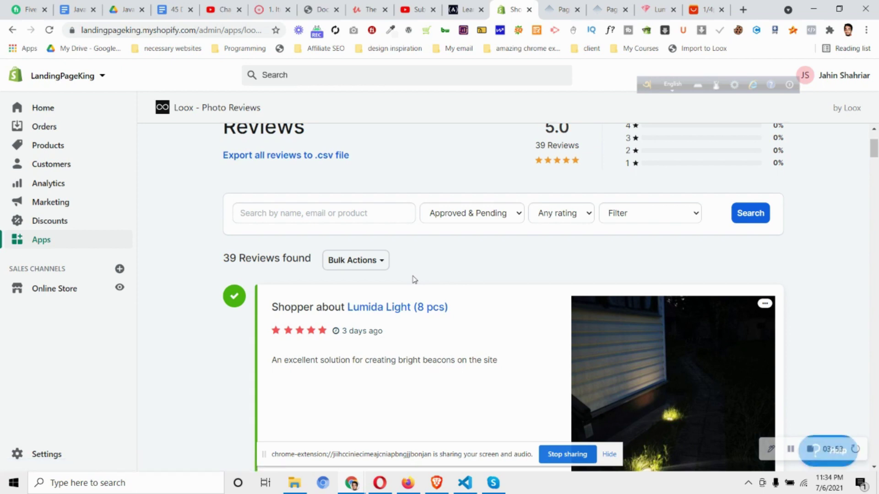
{"action": "scroll", "coordinate": [413, 250], "scroll_direction": "up", "scroll_amount": 3}
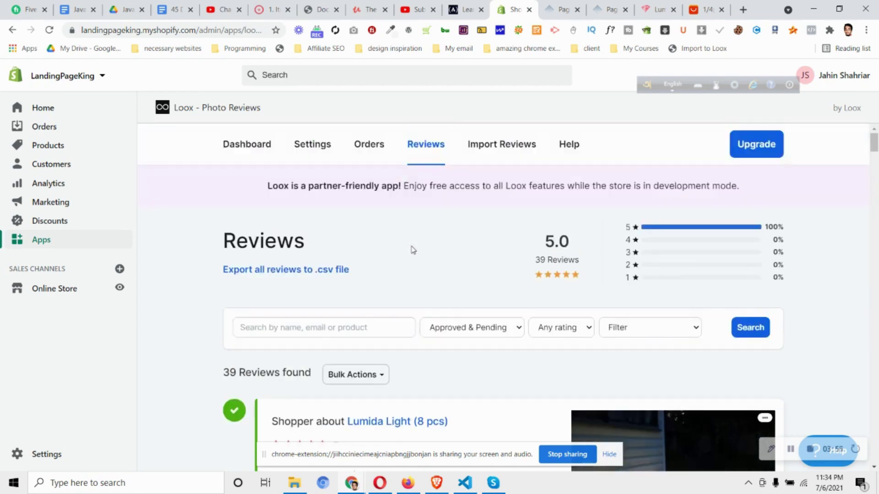
{"action": "scroll", "coordinate": [412, 247], "scroll_direction": "down", "scroll_amount": 3}
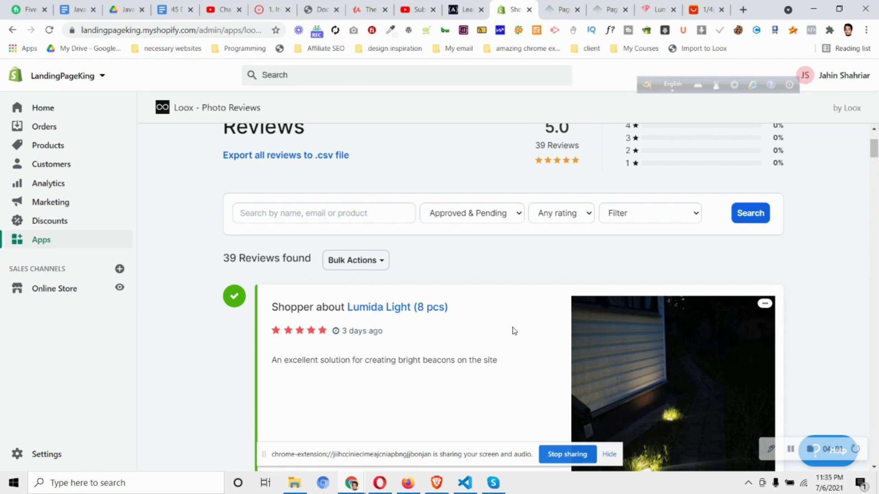
Compare the end of the Lumid Lights page in PageFly with the original Lumida page's What Customers Are Saying section
{"action": "left_click", "coordinate": [614, 6]}
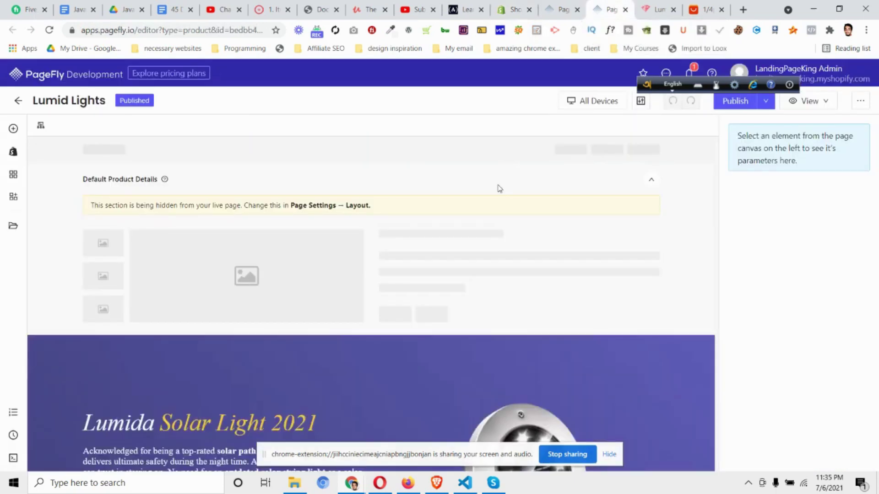
{"action": "scroll", "coordinate": [495, 245], "scroll_direction": "down", "scroll_amount": 10}
{"action": "scroll", "coordinate": [499, 245], "scroll_direction": "down", "scroll_amount": 15}
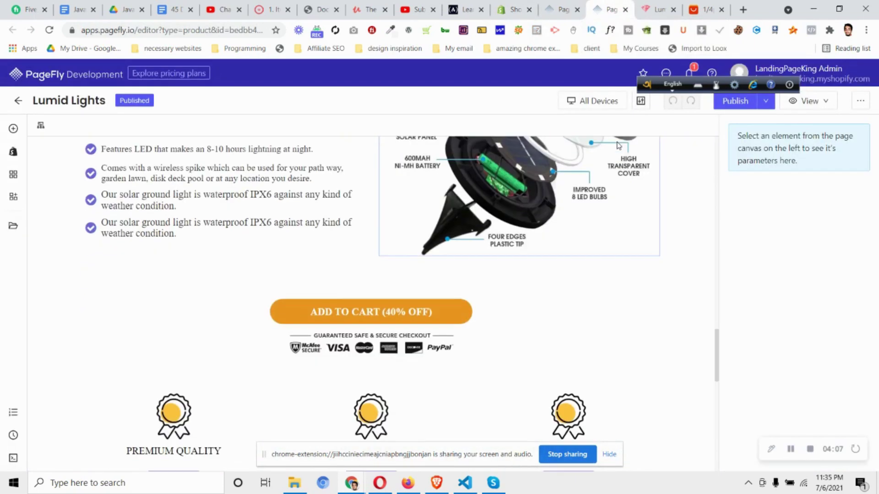
{"action": "scroll", "coordinate": [621, 151], "scroll_direction": "down", "scroll_amount": 3}
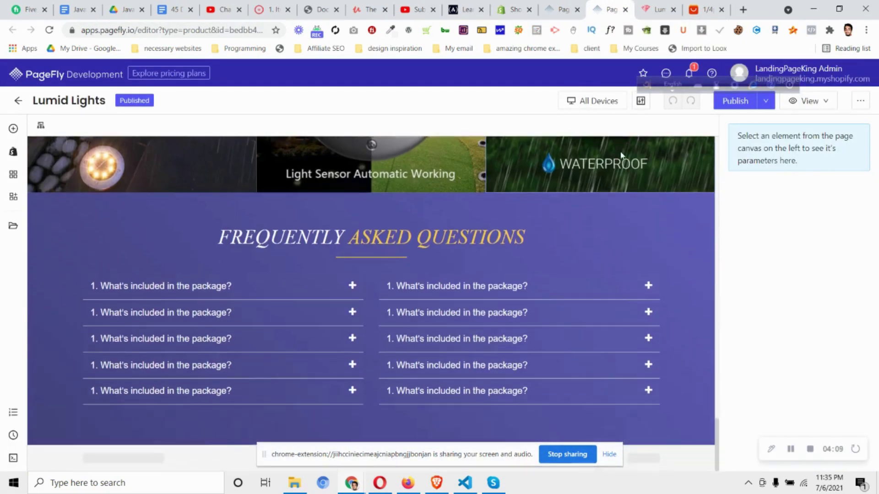
{"action": "left_click", "coordinate": [660, 9]}
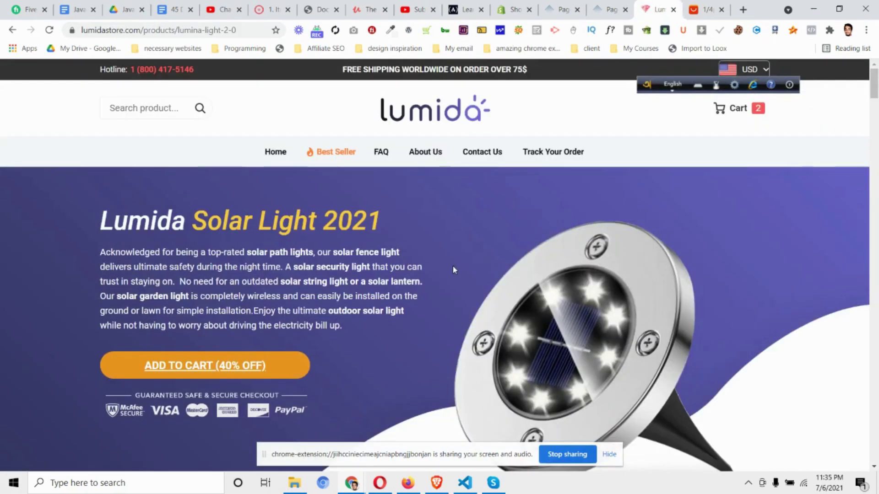
{"action": "scroll", "coordinate": [454, 268], "scroll_direction": "down", "scroll_amount": 10}
{"action": "scroll", "coordinate": [456, 273], "scroll_direction": "down", "scroll_amount": 20}
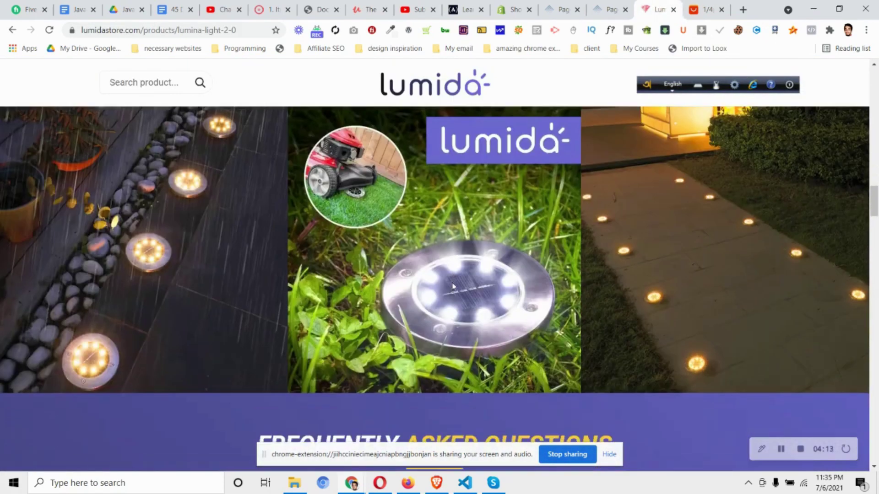
{"action": "scroll", "coordinate": [453, 285], "scroll_direction": "down", "scroll_amount": 8}
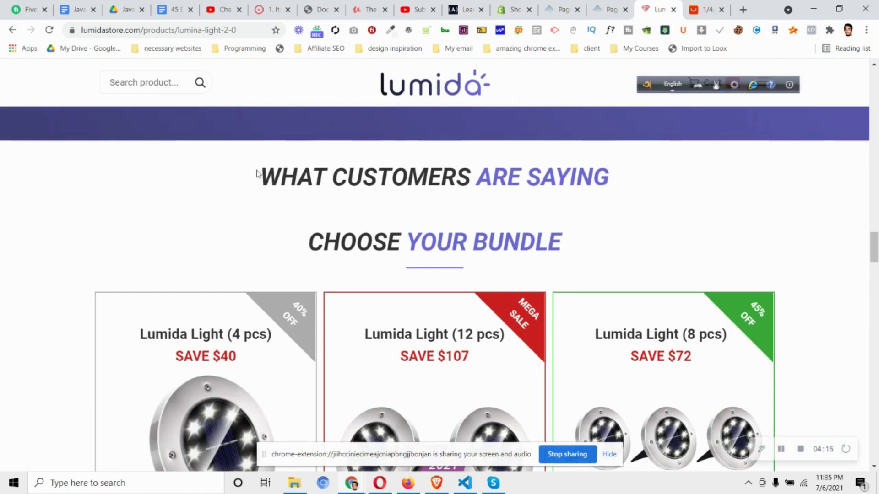
{"action": "left_click_drag", "start_coordinate": [261, 175], "coordinate": [612, 180]}
{"action": "left_click", "coordinate": [531, 200]}
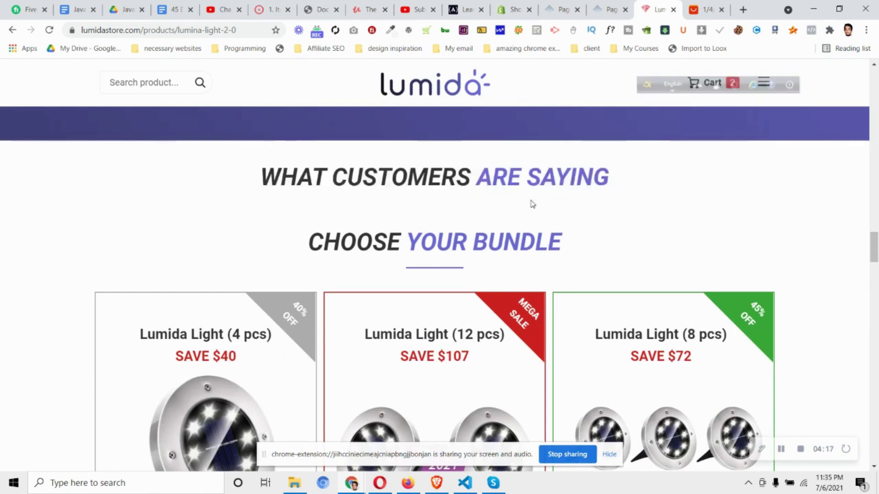
{"action": "scroll", "coordinate": [532, 204], "scroll_direction": "up", "scroll_amount": 1}
In the PageFly editor, add a one-column layout section below the Frequently Asked Questions section and select the new section
{"action": "left_click", "coordinate": [608, 9]}
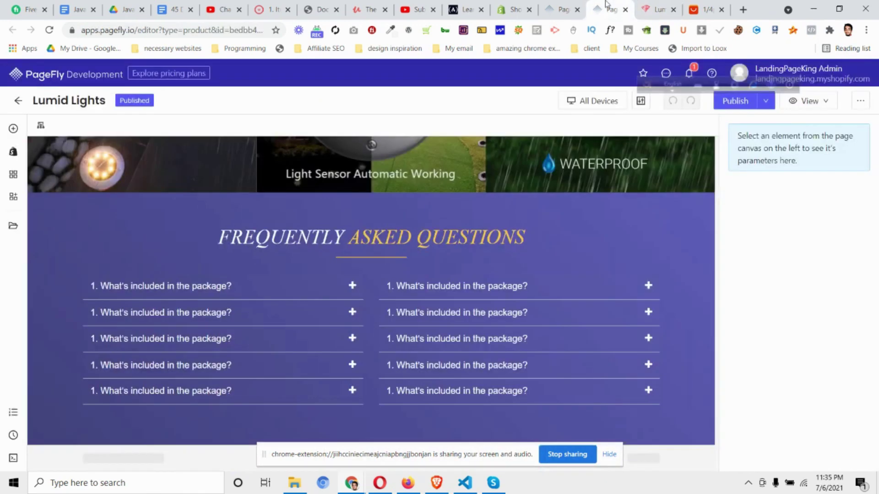
{"action": "left_click", "coordinate": [14, 129]}
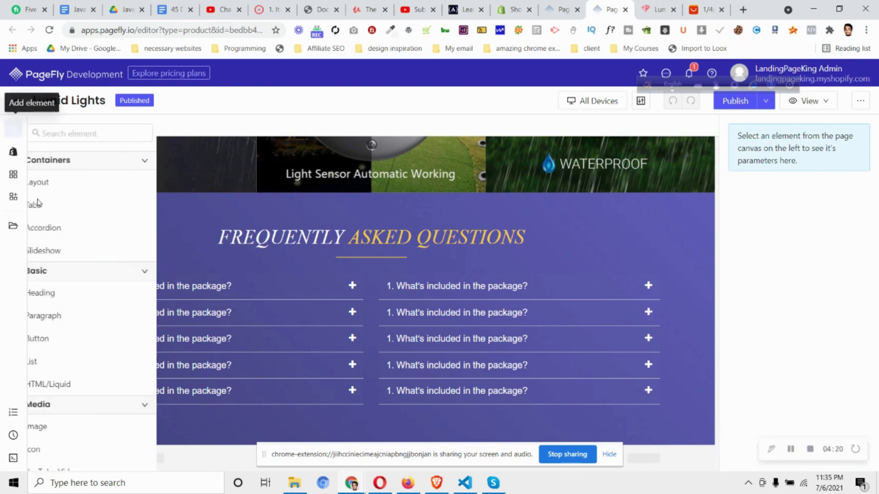
{"action": "mouse_move", "coordinate": [155, 181]}
{"action": "left_click_drag", "start_coordinate": [206, 153], "coordinate": [197, 435]}
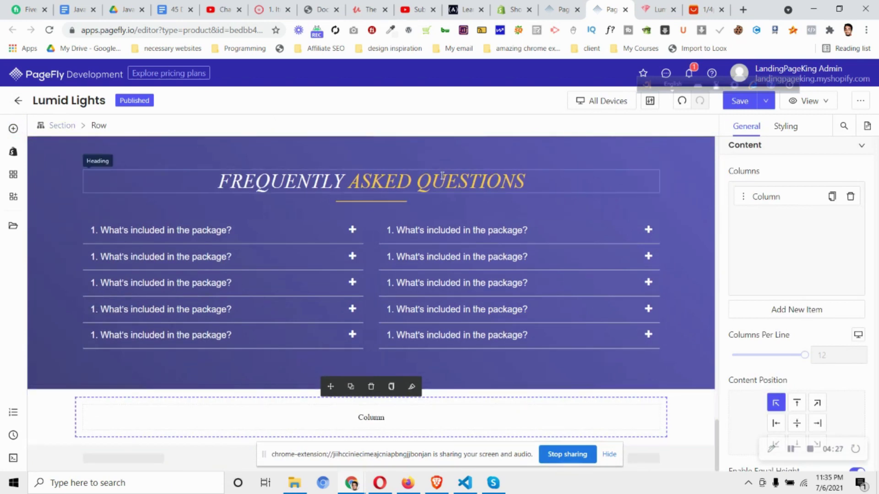
{"action": "left_click", "coordinate": [66, 414]}
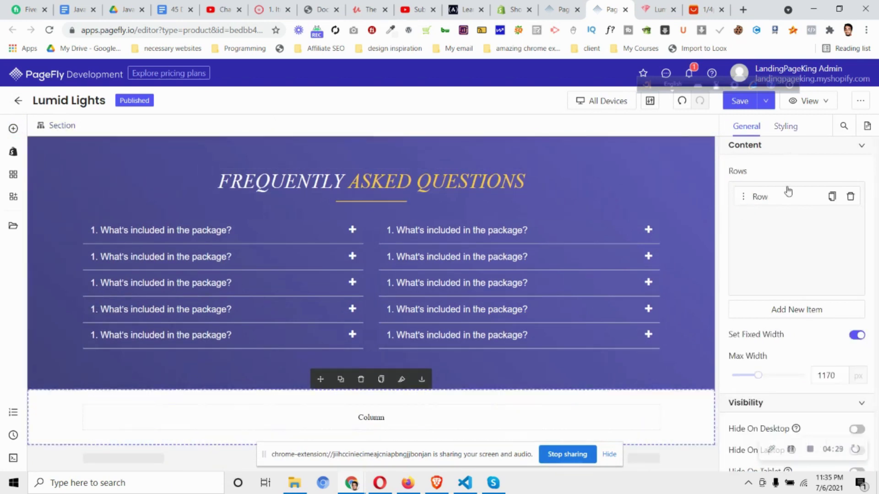
Set the new section's top and bottom padding to 40 px each
{"action": "left_click", "coordinate": [786, 126]}
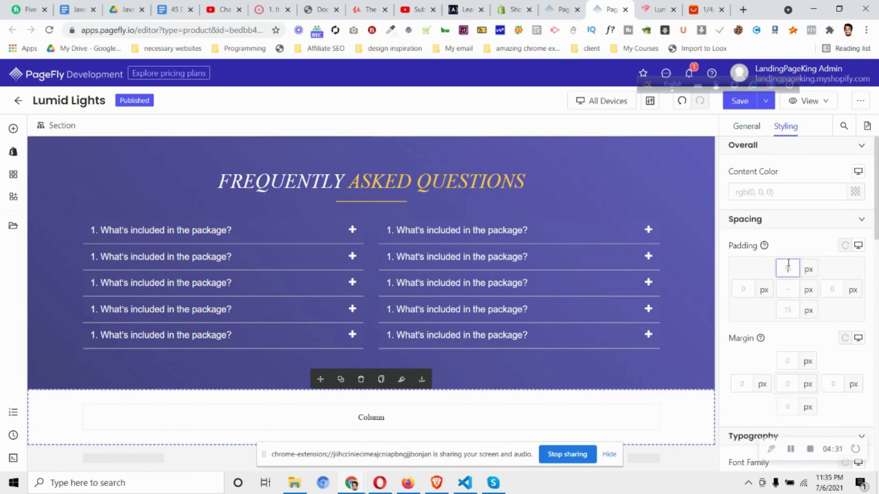
{"action": "type", "text": "40"}
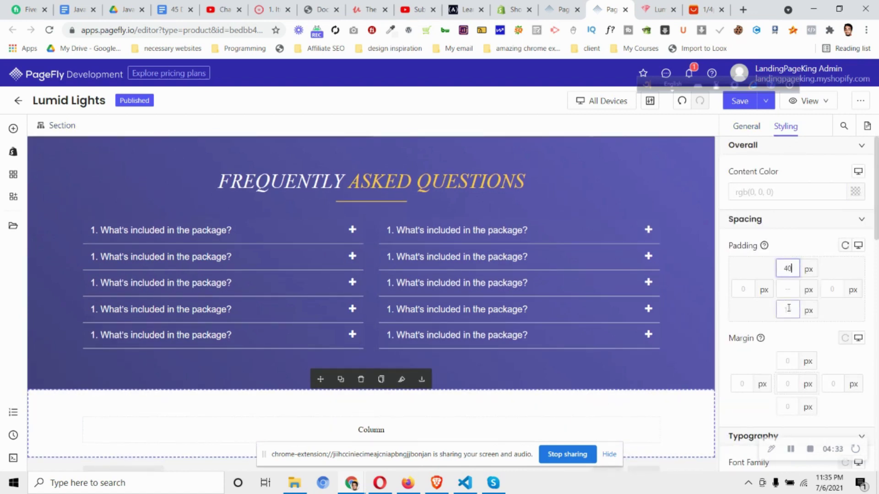
{"action": "type", "text": "40"}
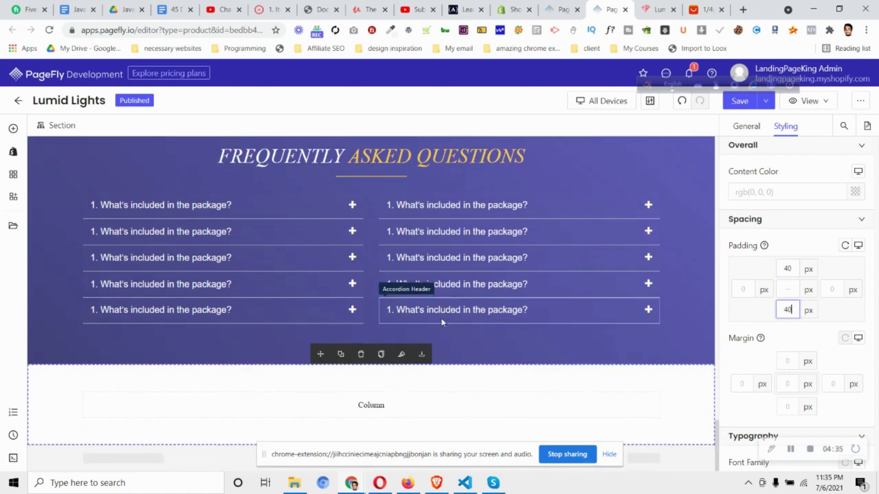
Add a heading element to the empty column of the new section below the Frequently Asked Questions
{"action": "left_click", "coordinate": [13, 128]}
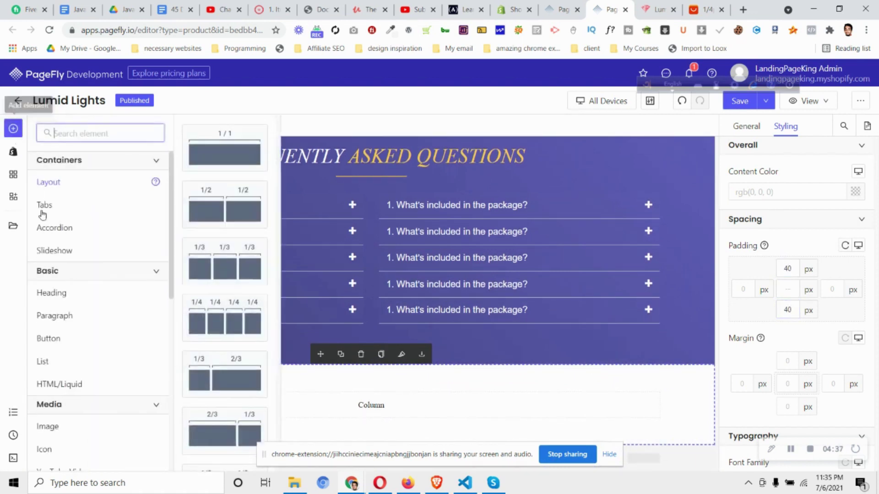
{"action": "mouse_move", "coordinate": [57, 300]}
{"action": "left_click_drag", "start_coordinate": [224, 147], "coordinate": [363, 408]}
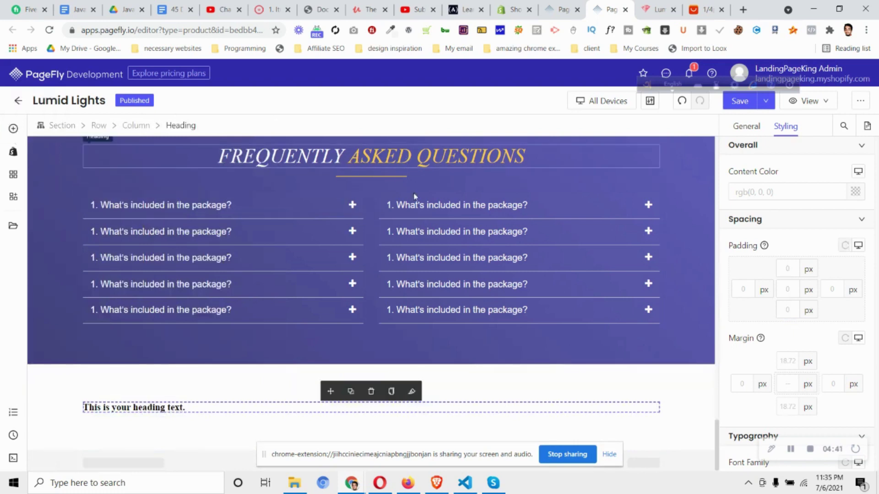
Copy the styles of the Frequently Asked Questions heading and apply them to the new heading below it
{"action": "scroll", "coordinate": [431, 181], "scroll_direction": "up", "scroll_amount": 1}
{"action": "left_click", "coordinate": [432, 206]}
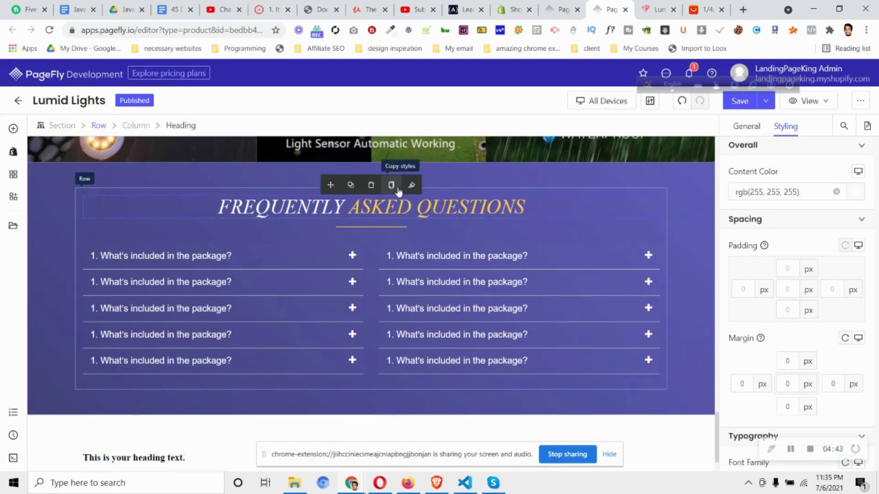
{"action": "left_click", "coordinate": [391, 185]}
{"action": "scroll", "coordinate": [390, 232], "scroll_direction": "down", "scroll_amount": 1}
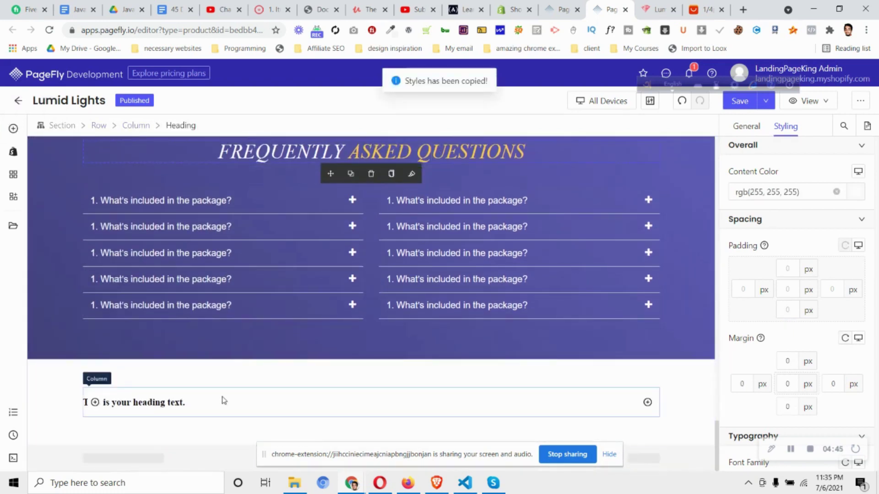
{"action": "left_click", "coordinate": [166, 403]}
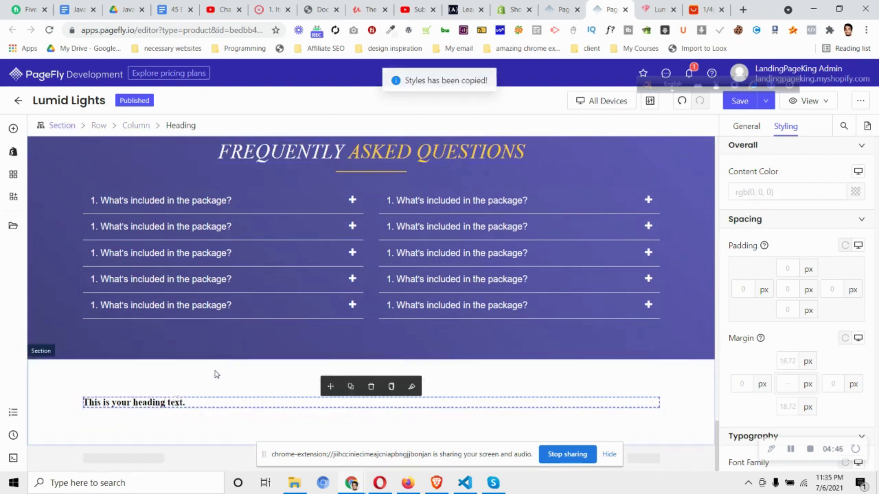
{"action": "left_click", "coordinate": [412, 385]}
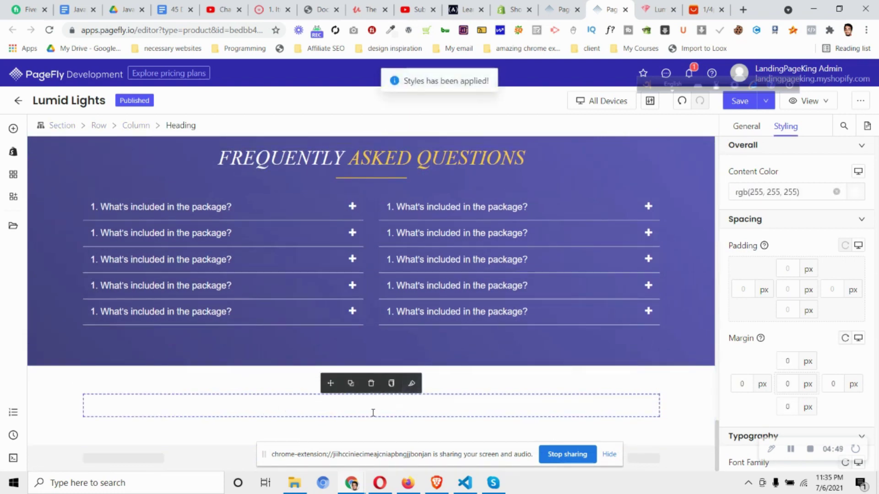
Set the new heading's content color to black and replace its text with "WHAT CUSTOMERS ARE SAYING" copied from the Lumida reference page
{"action": "left_click", "coordinate": [855, 192]}
{"action": "left_click", "coordinate": [646, 267]}
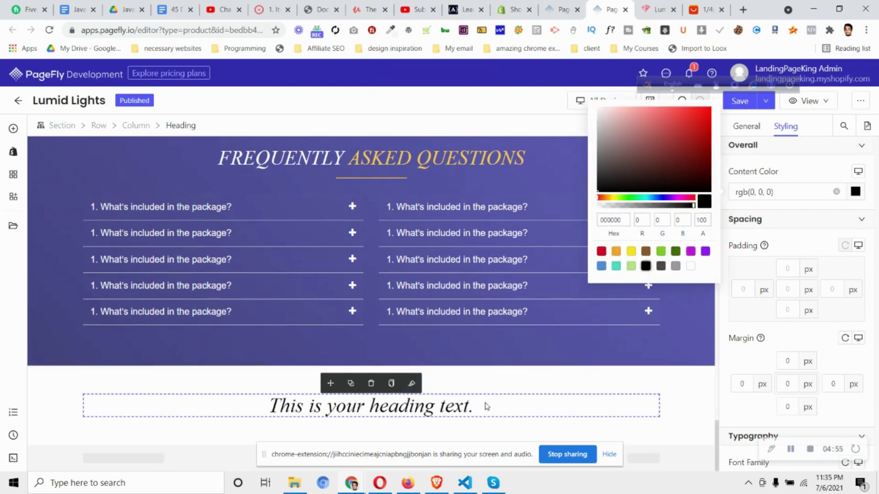
{"action": "left_click", "coordinate": [656, 6]}
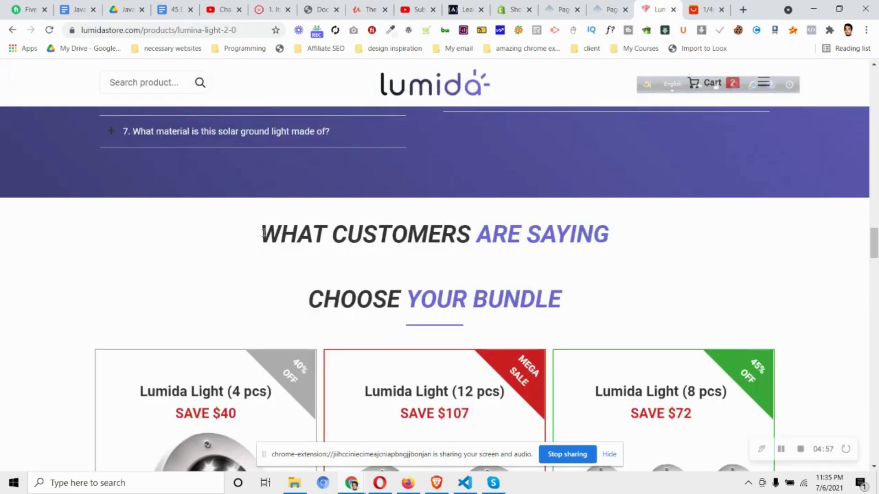
{"action": "left_click_drag", "start_coordinate": [262, 232], "coordinate": [609, 231]}
{"action": "right_click", "coordinate": [610, 233]}
{"action": "left_click", "coordinate": [630, 240]}
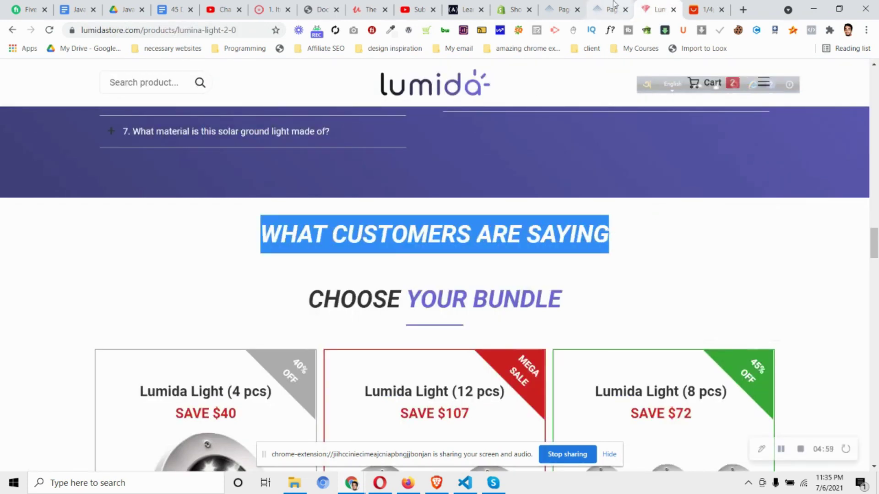
{"action": "left_click", "coordinate": [609, 9]}
{"action": "left_click", "coordinate": [746, 125]}
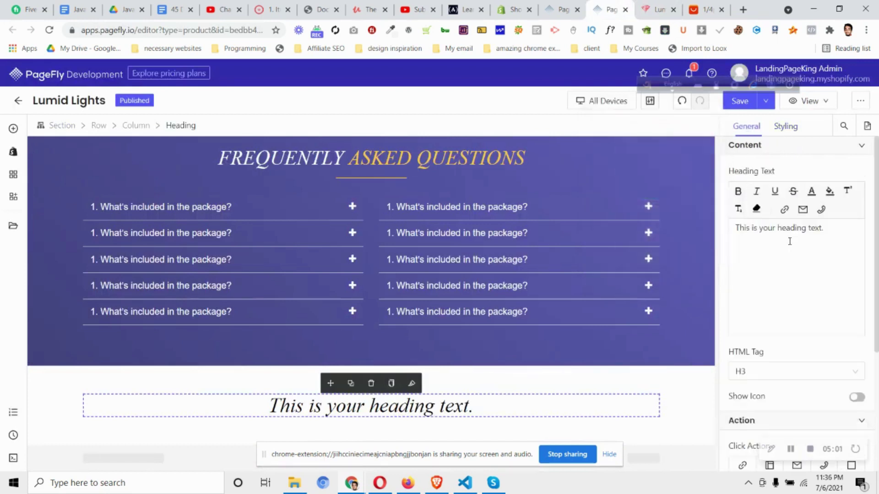
{"action": "key", "text": "ctrl+a"}
{"action": "key", "text": "ctrl+v"}
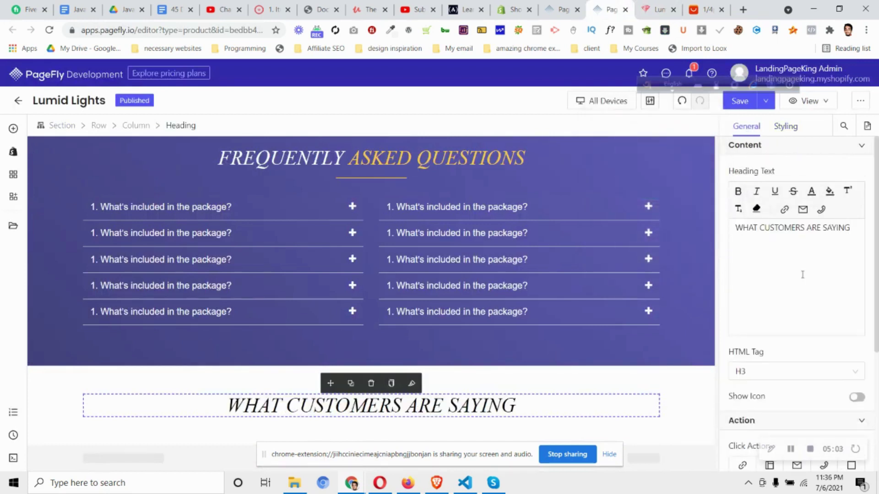
Copy the purple text color code #6c68d8 from the words "LUMIDA LIGHTS" in the "OUR LUMIDA LIGHTS ARE PERFECT FOR YOU IF..." heading
{"action": "scroll", "coordinate": [464, 339], "scroll_direction": "up", "scroll_amount": 10}
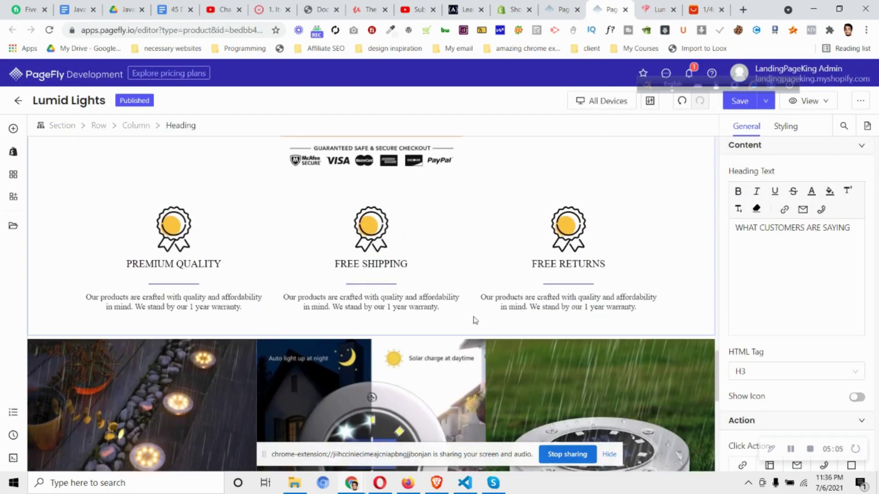
{"action": "scroll", "coordinate": [475, 321], "scroll_direction": "up", "scroll_amount": 8}
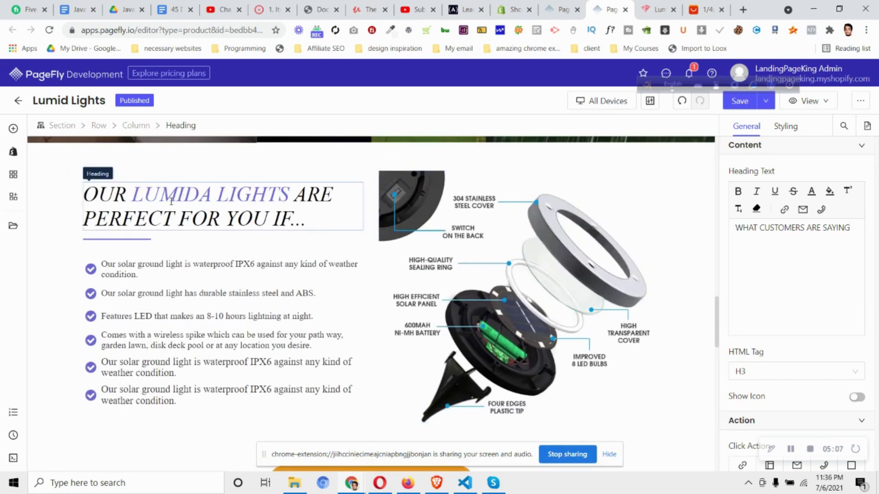
{"action": "left_click", "coordinate": [171, 202]}
{"action": "left_click_drag", "start_coordinate": [754, 227], "coordinate": [804, 228]}
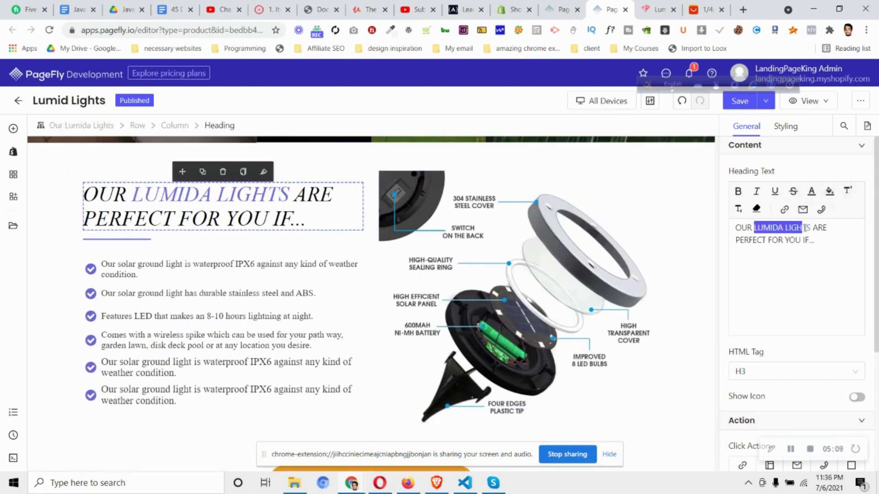
{"action": "left_click", "coordinate": [811, 190]}
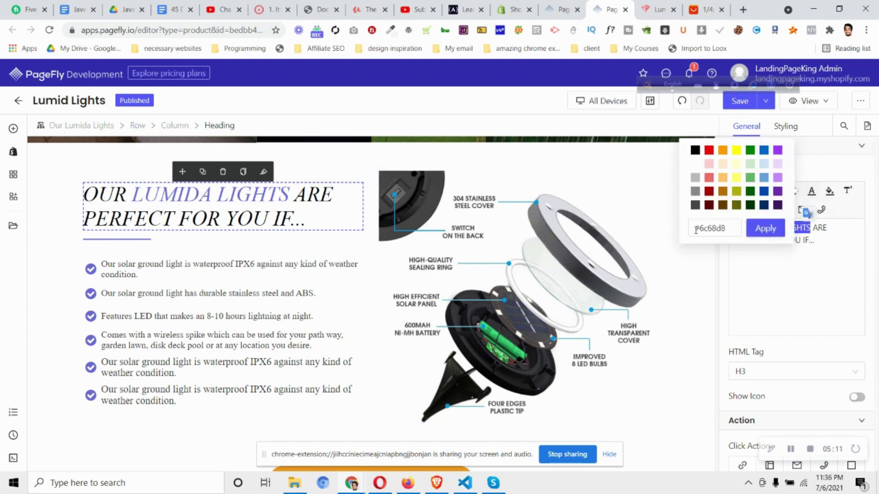
{"action": "left_click", "coordinate": [735, 228]}
{"action": "scroll", "coordinate": [359, 311], "scroll_direction": "down", "scroll_amount": 20}
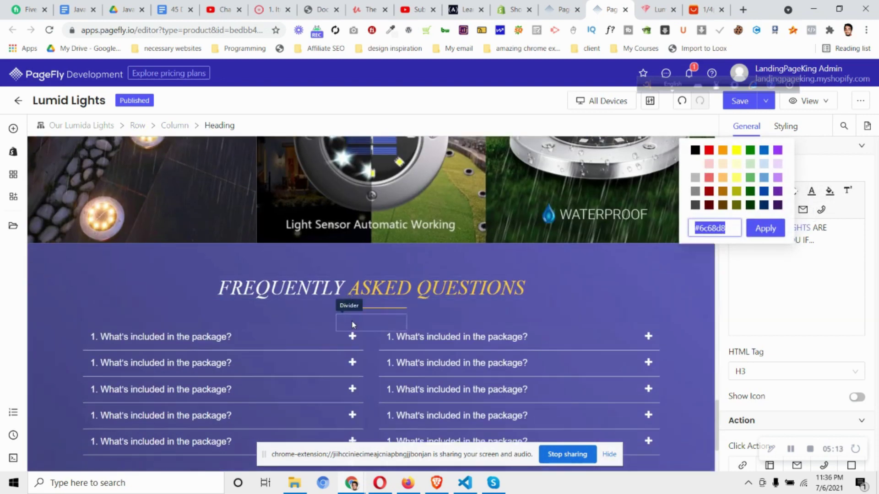
Color the words "ARE SAYING" in the "WHAT CUSTOMERS ARE SAYING" heading with #6c68d8
{"action": "left_click", "coordinate": [371, 414]}
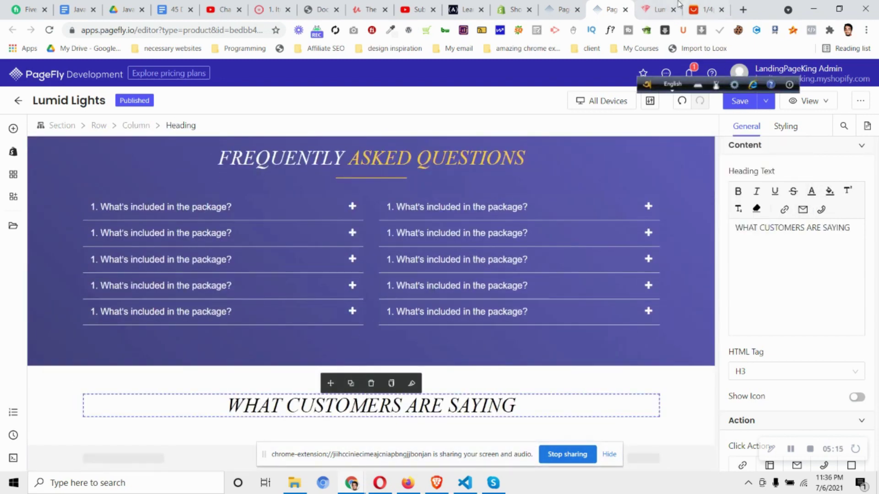
{"action": "key", "text": "ctrl+Tab"}
{"action": "left_click", "coordinate": [525, 237]}
{"action": "left_click", "coordinate": [608, 16]}
{"action": "left_click", "coordinate": [412, 406]}
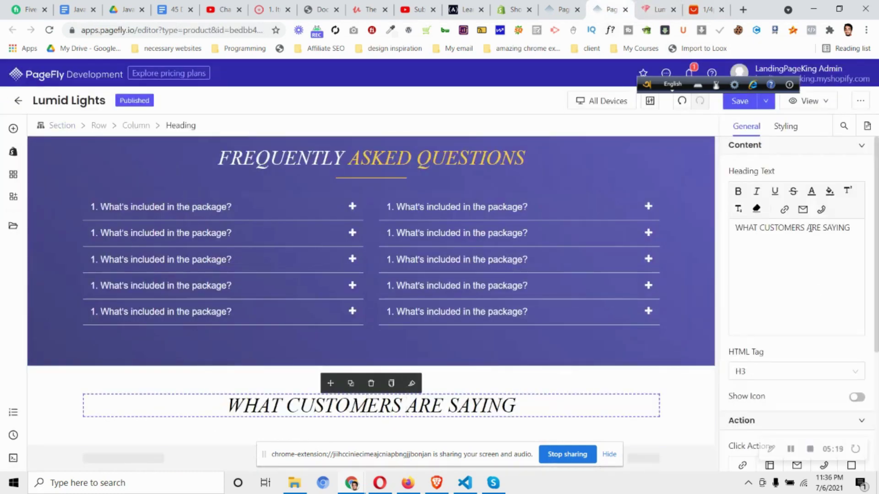
{"action": "left_click_drag", "start_coordinate": [807, 228], "coordinate": [851, 227]}
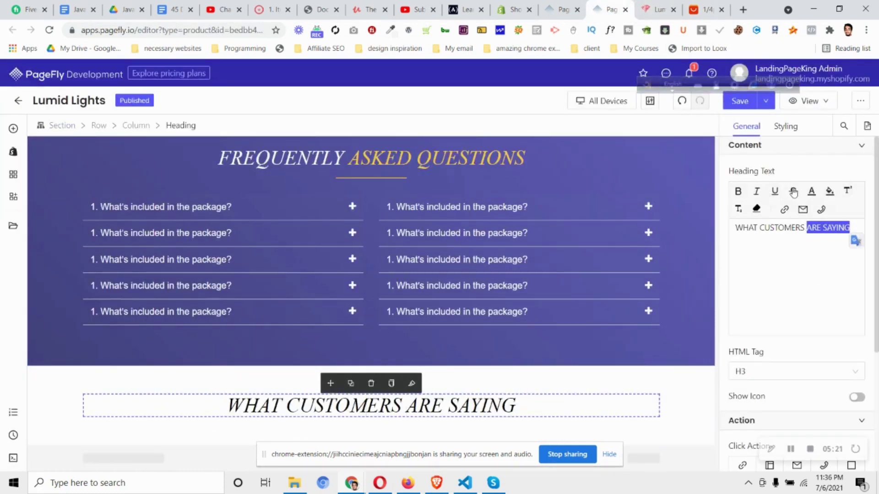
{"action": "left_click", "coordinate": [811, 192]}
{"action": "left_click", "coordinate": [715, 228]}
{"action": "key", "text": "ctrl+v"}
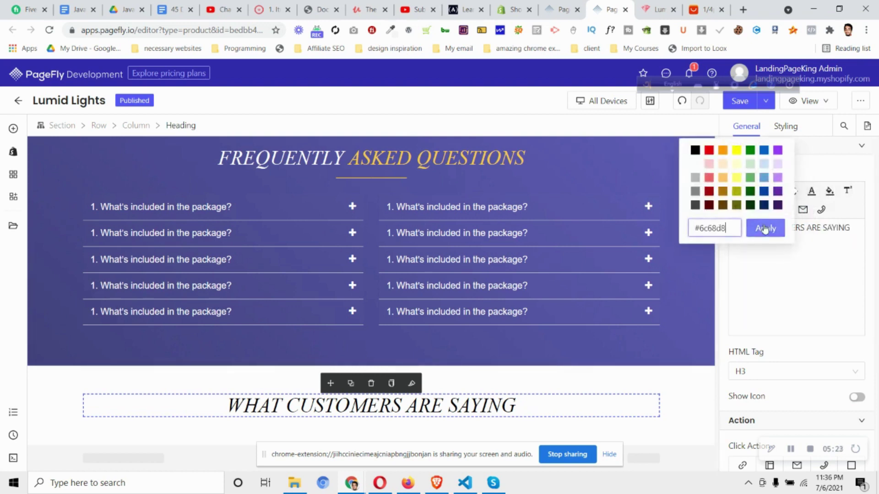
{"action": "left_click", "coordinate": [765, 227]}
{"action": "left_click", "coordinate": [812, 234]}
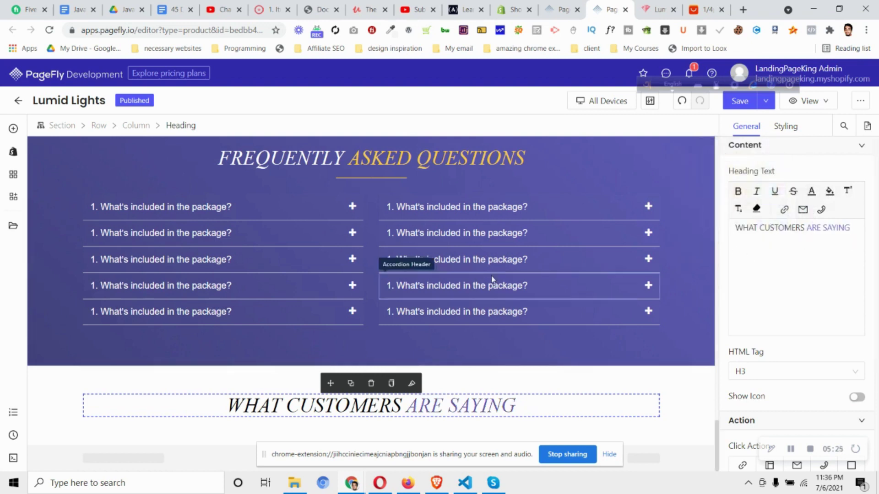
Inspect the reference heading's font with WhatFont and set the "WHAT CUSTOMERS ARE SAYING" heading's font weight to Bold
{"action": "left_click", "coordinate": [668, 5]}
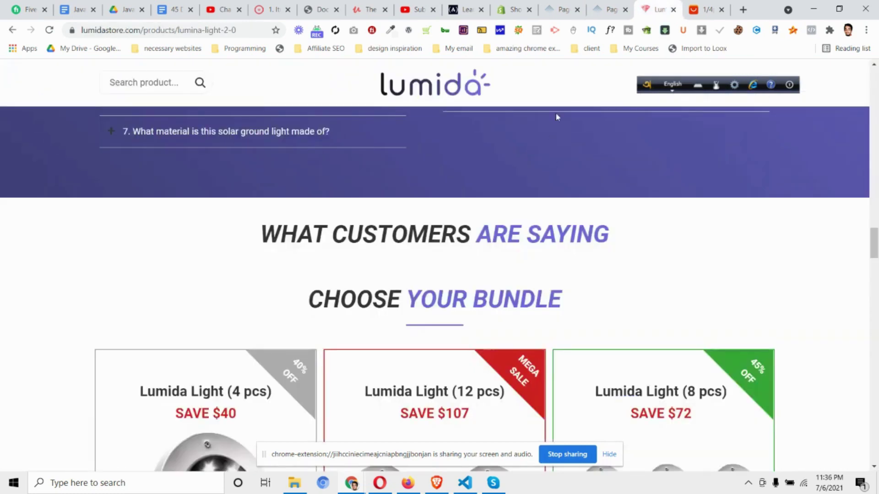
{"action": "left_click", "coordinate": [483, 236]}
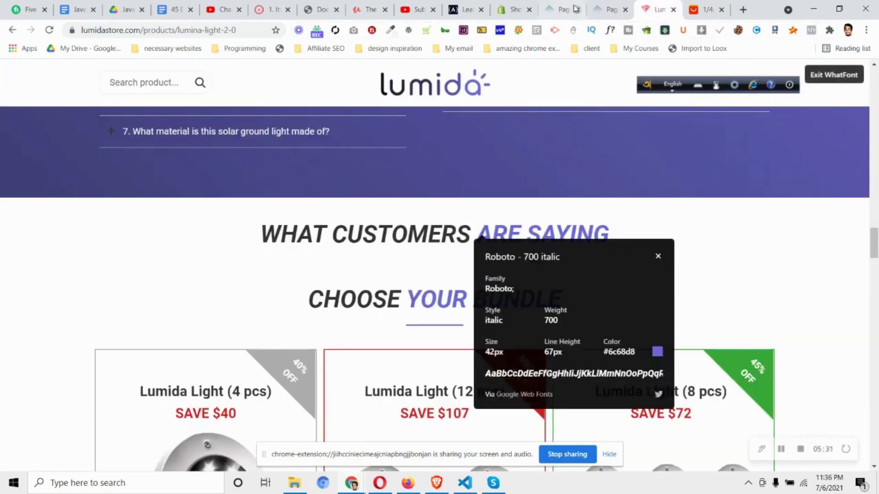
{"action": "left_click", "coordinate": [609, 9]}
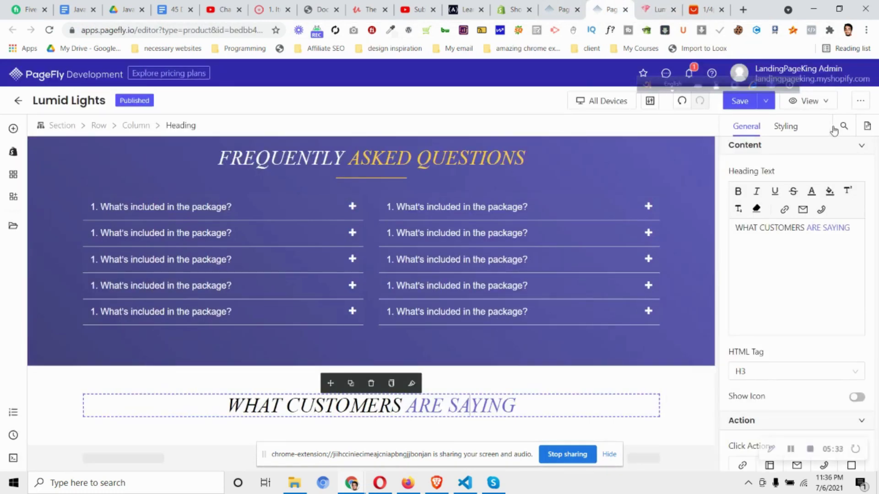
{"action": "left_click", "coordinate": [786, 127]}
{"action": "scroll", "coordinate": [799, 248], "scroll_direction": "down", "scroll_amount": 5}
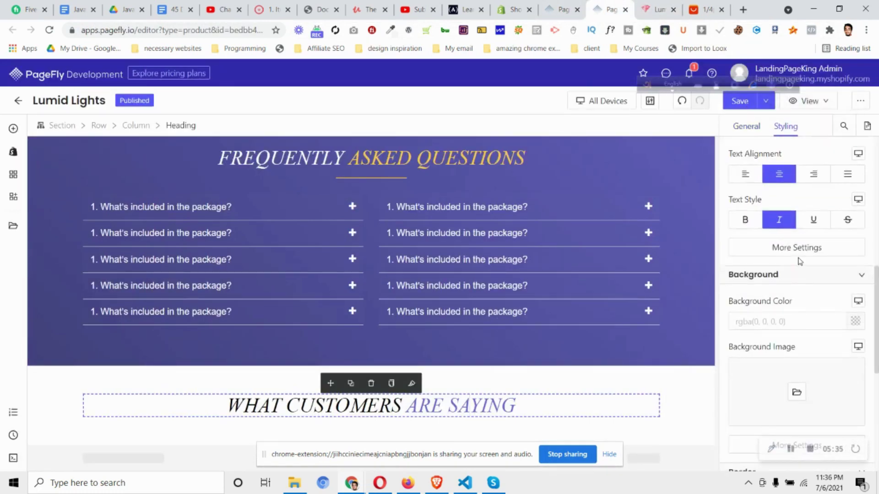
{"action": "left_click", "coordinate": [798, 251]}
{"action": "left_click", "coordinate": [645, 187]}
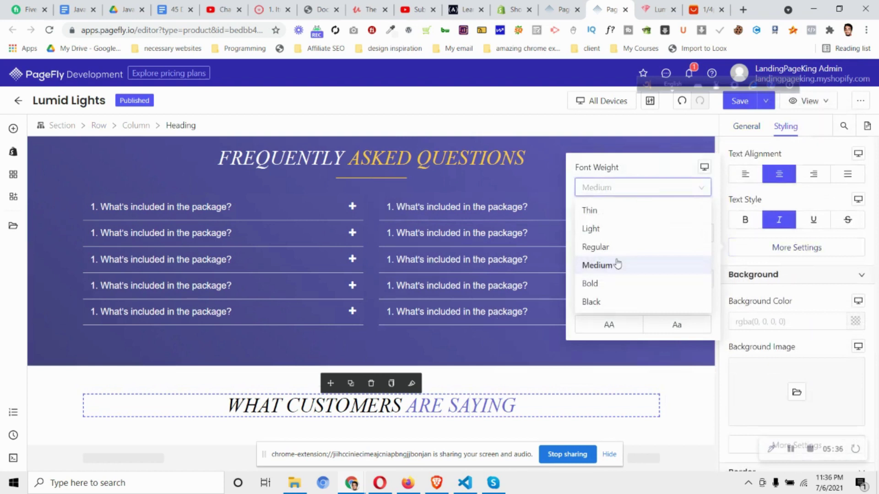
{"action": "left_click", "coordinate": [609, 284]}
Inspect the reference FAQ heading's font and set the "FREQUENTLY ASKED QUESTIONS" heading's font weight to Bold
{"action": "scroll", "coordinate": [402, 304], "scroll_direction": "up", "scroll_amount": 2}
{"action": "left_click", "coordinate": [663, 8]}
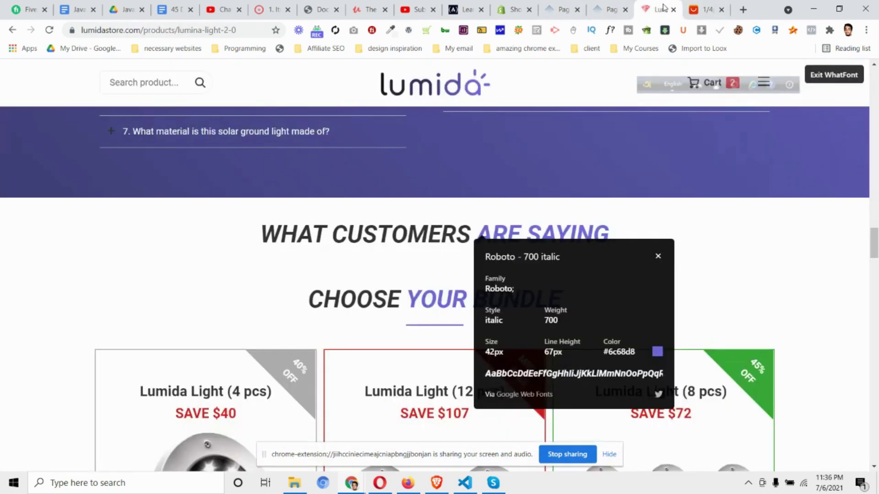
{"action": "scroll", "coordinate": [513, 201], "scroll_direction": "up", "scroll_amount": 7}
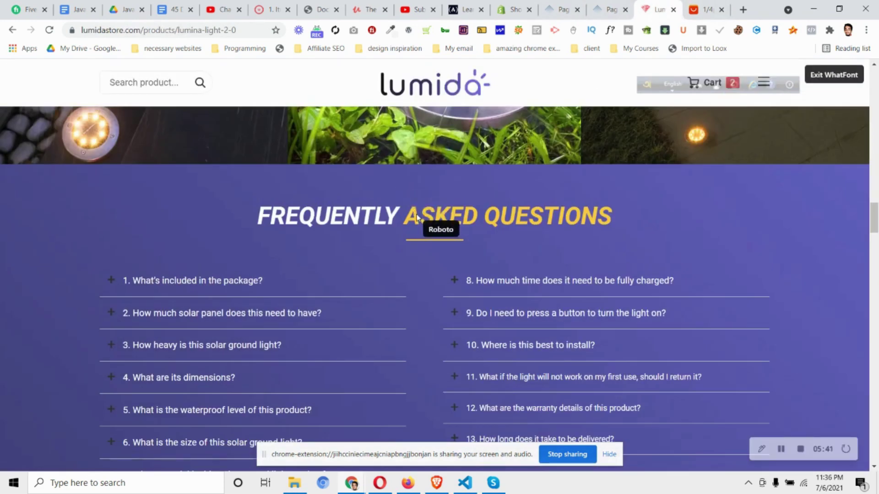
{"action": "left_click", "coordinate": [417, 217]}
{"action": "left_click", "coordinate": [595, 8]}
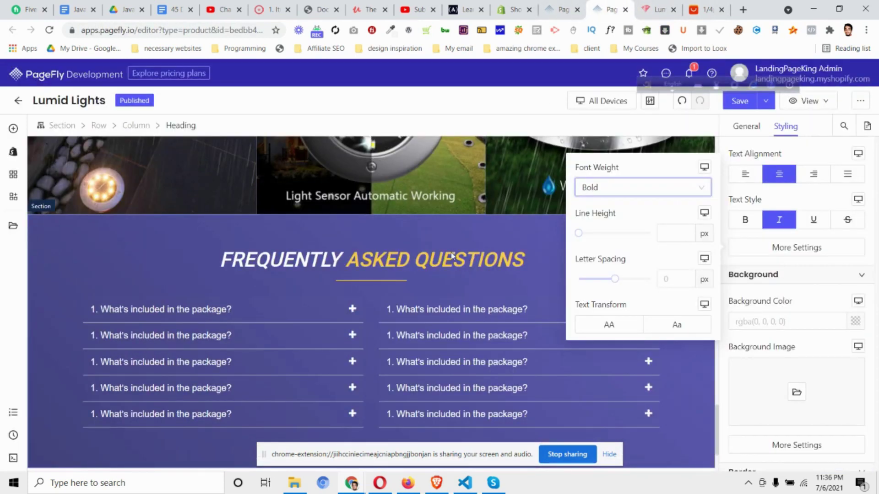
{"action": "left_click", "coordinate": [730, 288]}
{"action": "scroll", "coordinate": [803, 278], "scroll_direction": "down", "scroll_amount": 2}
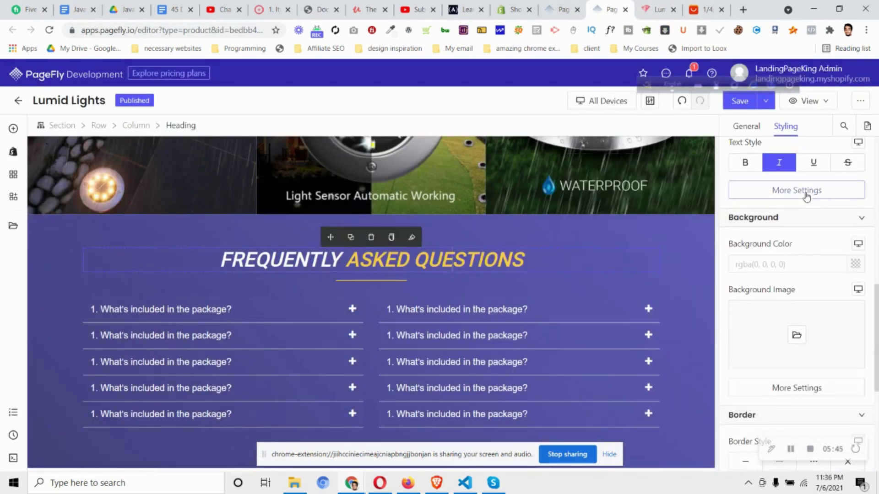
{"action": "left_click", "coordinate": [785, 190]}
{"action": "left_click", "coordinate": [649, 131]}
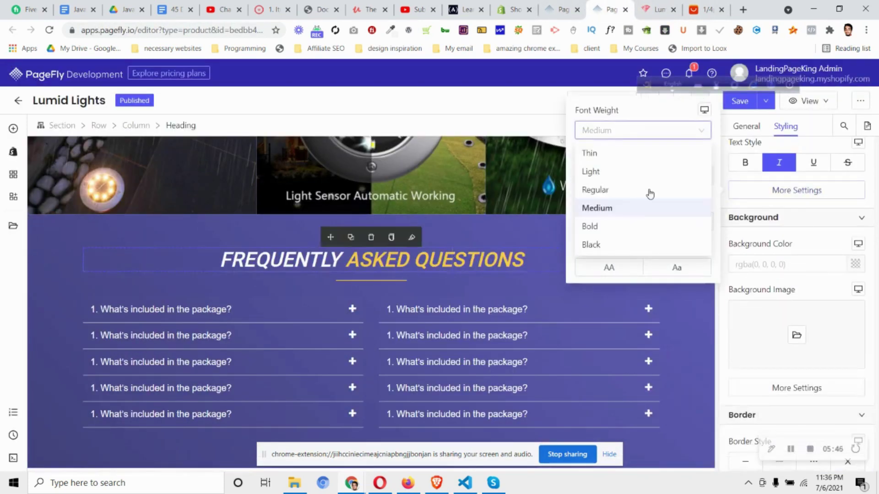
{"action": "left_click", "coordinate": [634, 227]}
Set the font weight of the "OUR LUMIDA LIGHTS ARE PERFECT FOR YOU IF..." heading to Bold
{"action": "scroll", "coordinate": [341, 238], "scroll_direction": "up", "scroll_amount": 8}
{"action": "scroll", "coordinate": [345, 253], "scroll_direction": "up", "scroll_amount": 6}
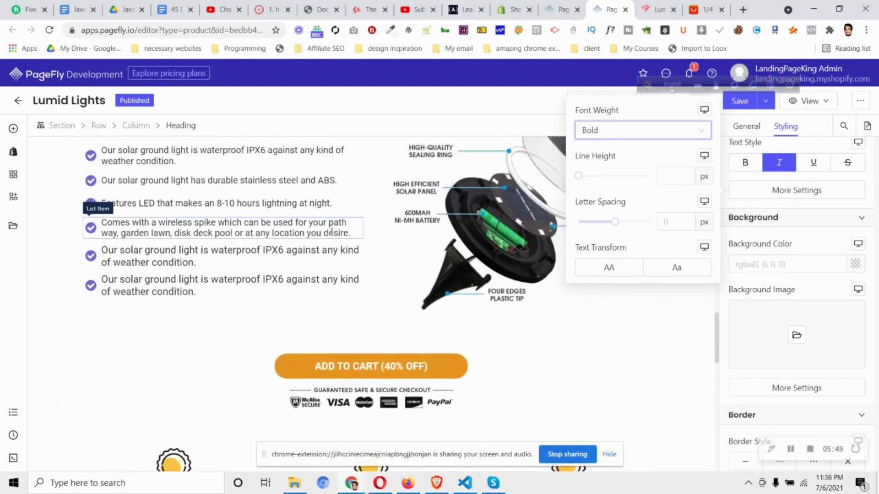
{"action": "left_click", "coordinate": [727, 266]}
{"action": "left_click", "coordinate": [797, 190]}
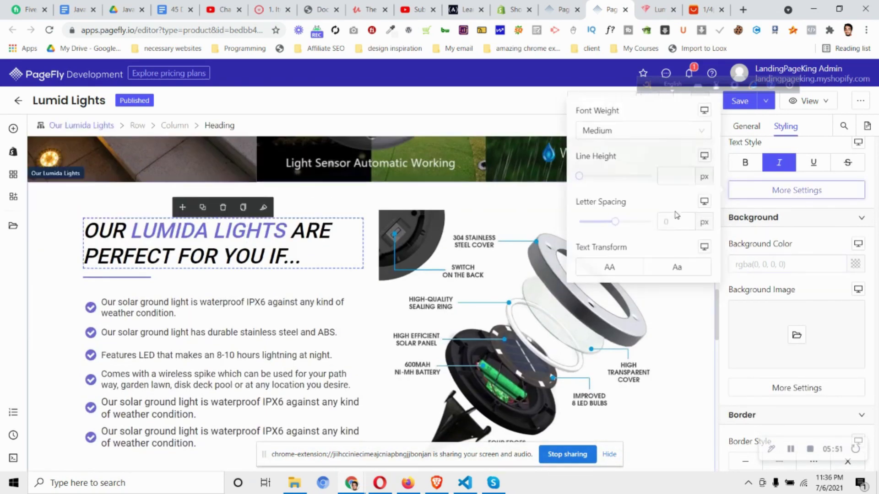
{"action": "left_click", "coordinate": [629, 132]}
{"action": "left_click", "coordinate": [612, 226]}
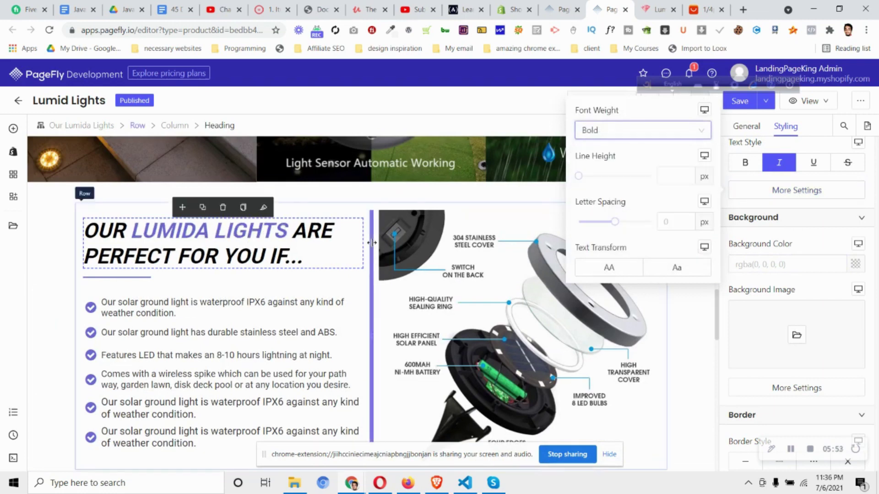
Set the font weight of the heading in the "hero 1st area" section to Bold
{"action": "scroll", "coordinate": [339, 264], "scroll_direction": "down", "scroll_amount": 5}
{"action": "scroll", "coordinate": [339, 264], "scroll_direction": "up", "scroll_amount": 10}
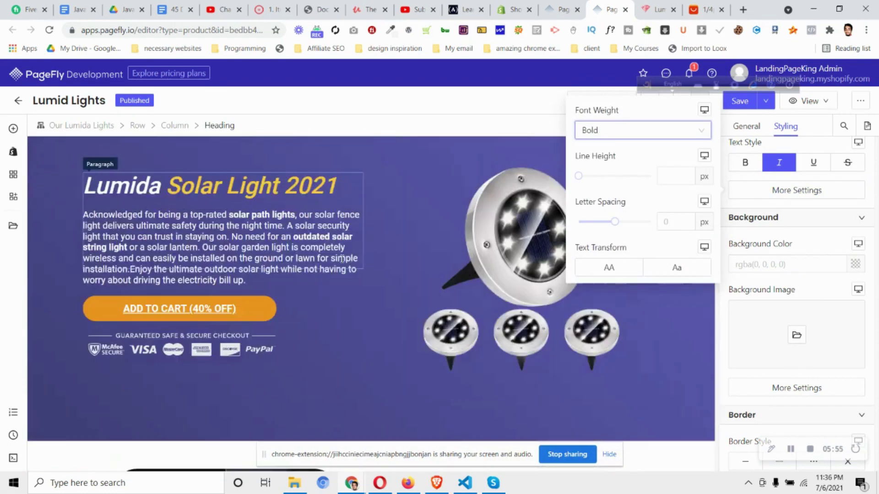
{"action": "left_click", "coordinate": [279, 275]}
{"action": "left_click", "coordinate": [819, 195]}
{"action": "left_click", "coordinate": [628, 132]}
{"action": "left_click", "coordinate": [607, 227]}
Review the page down to the customer reviews heading and compare it with the reference page's reviews and bundle sections
{"action": "scroll", "coordinate": [445, 309], "scroll_direction": "down", "scroll_amount": 10}
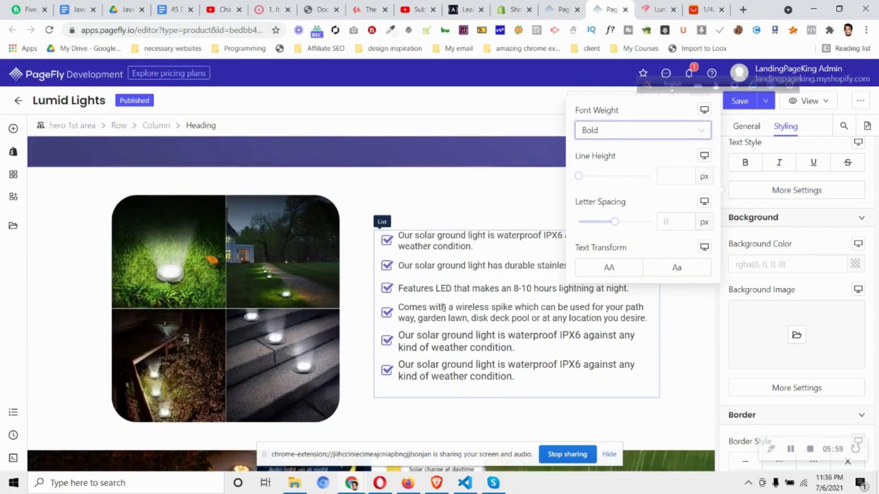
{"action": "scroll", "coordinate": [444, 309], "scroll_direction": "down", "scroll_amount": 15}
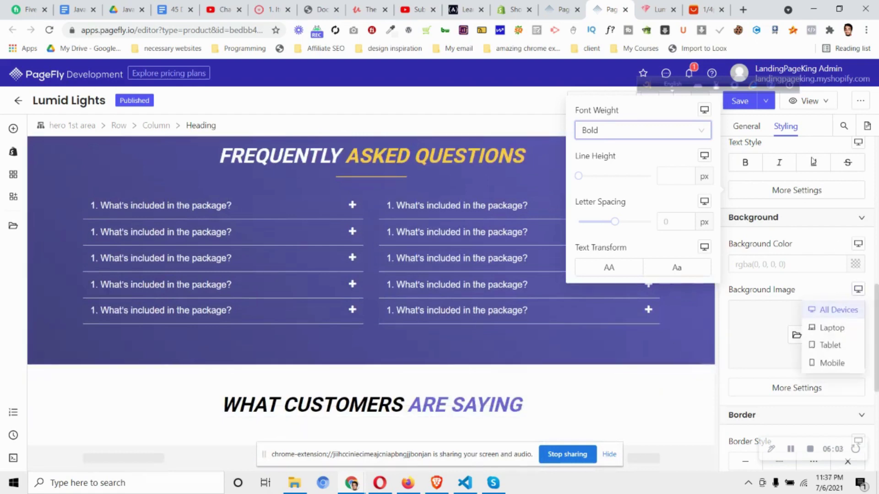
{"action": "left_click", "coordinate": [810, 196]}
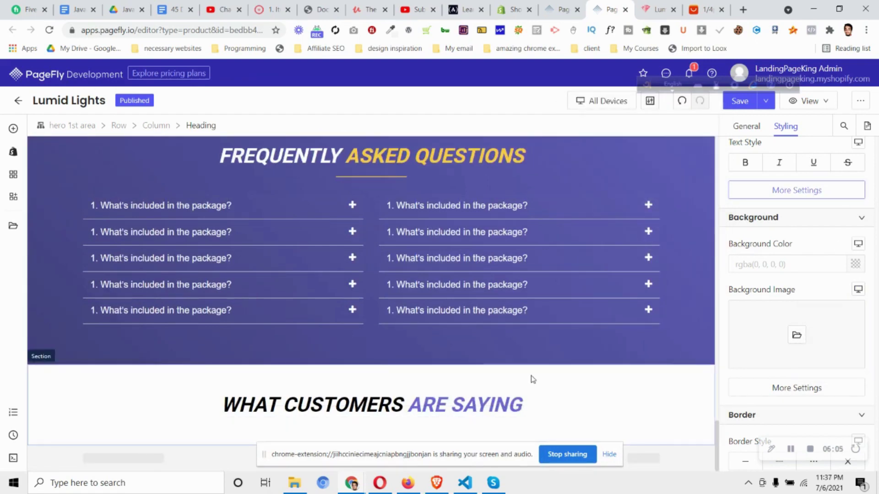
{"action": "left_click", "coordinate": [660, 9]}
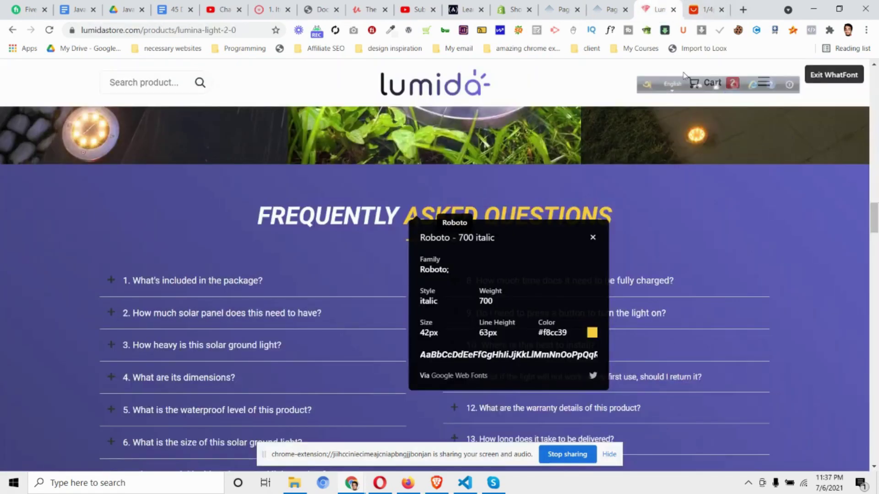
{"action": "left_click", "coordinate": [593, 239]}
{"action": "scroll", "coordinate": [458, 183], "scroll_direction": "down", "scroll_amount": 10}
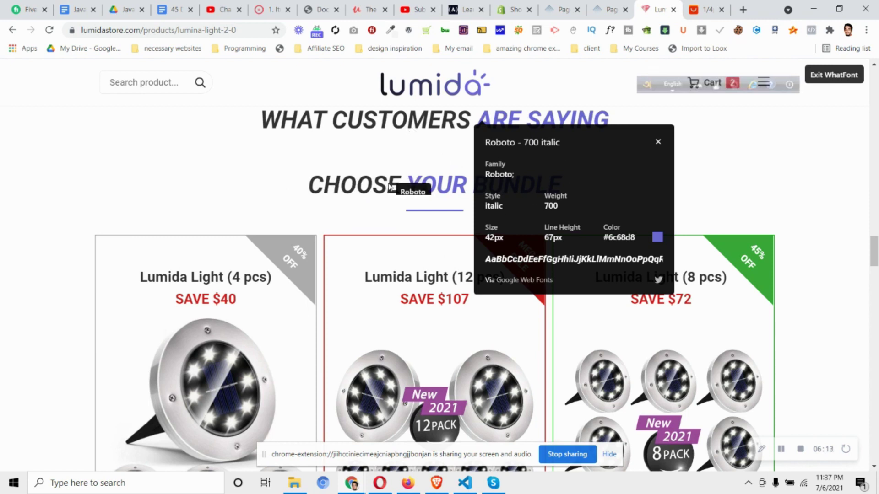
{"action": "left_click", "coordinate": [611, 9]}
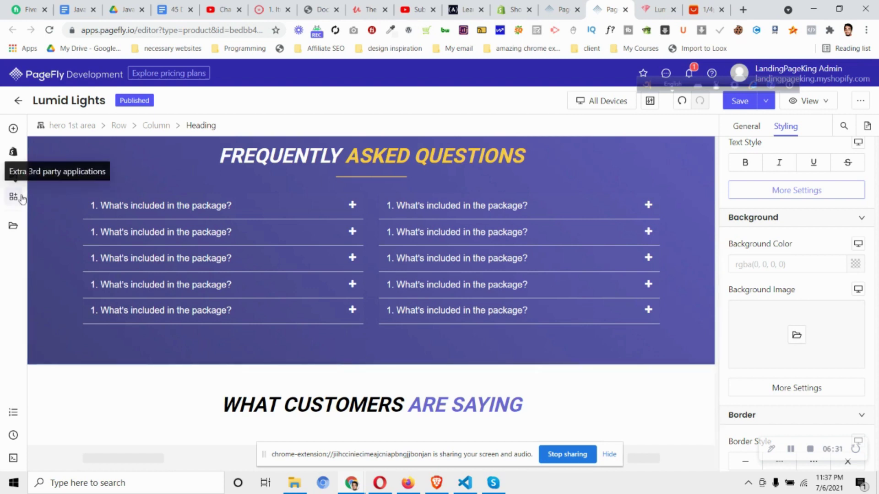
Add a Product Details element with the vertical layout beneath the "WHAT CUSTOMERS ARE SAYING" heading
{"action": "left_click", "coordinate": [13, 152]}
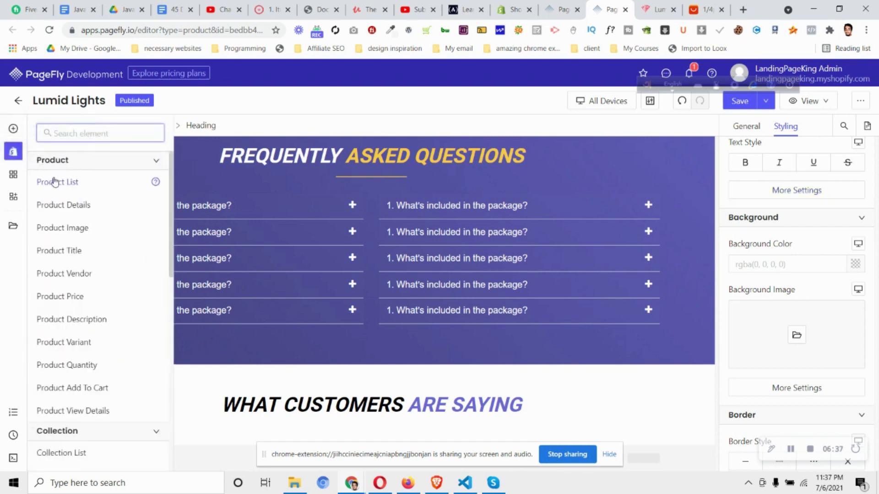
{"action": "left_click", "coordinate": [70, 210]}
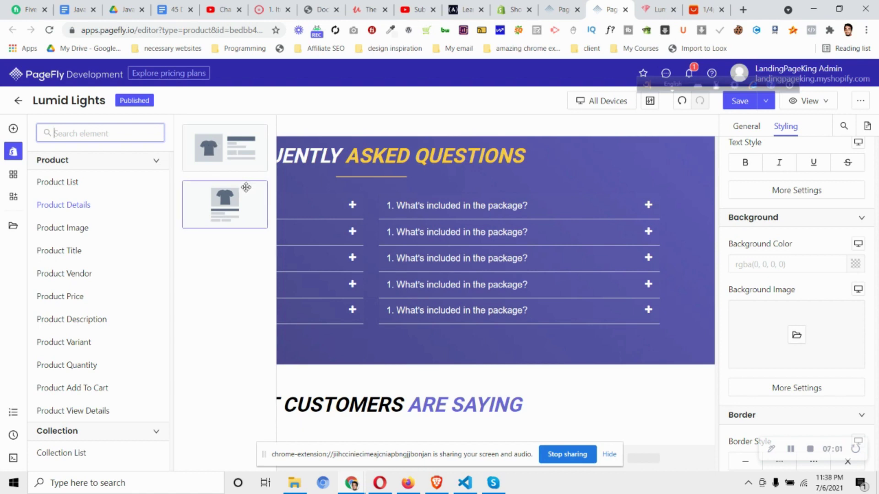
{"action": "left_click_drag", "start_coordinate": [246, 187], "coordinate": [338, 421]}
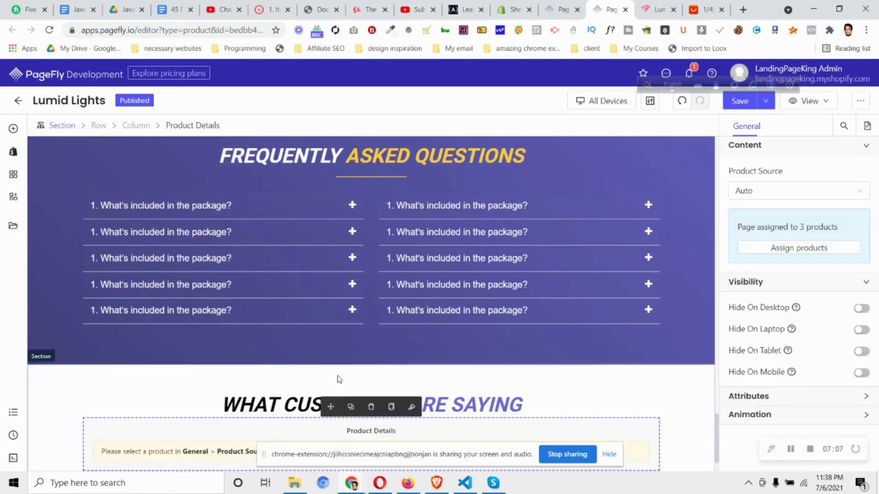
{"action": "scroll", "coordinate": [328, 367], "scroll_direction": "down", "scroll_amount": 3}
{"action": "scroll", "coordinate": [328, 366], "scroll_direction": "down", "scroll_amount": 2}
{"action": "scroll", "coordinate": [316, 321], "scroll_direction": "up", "scroll_amount": 1}
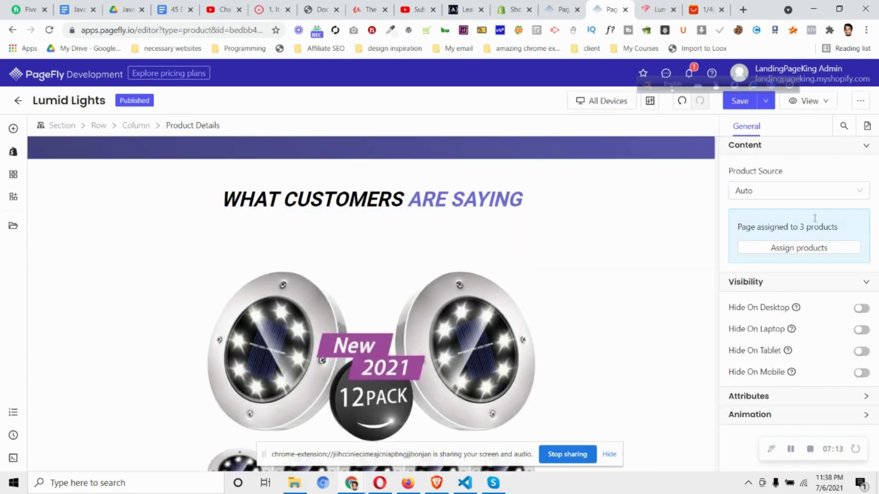
{"action": "scroll", "coordinate": [537, 321], "scroll_direction": "down", "scroll_amount": 1}
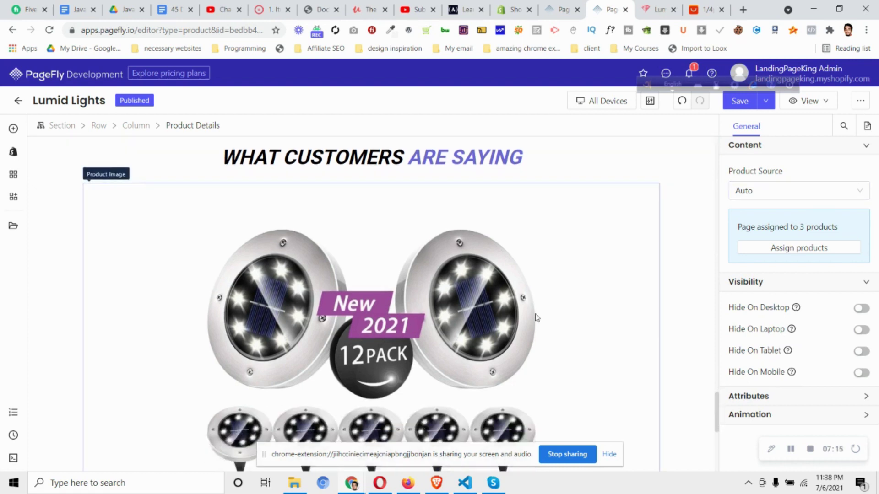
{"action": "scroll", "coordinate": [537, 317], "scroll_direction": "down", "scroll_amount": 5}
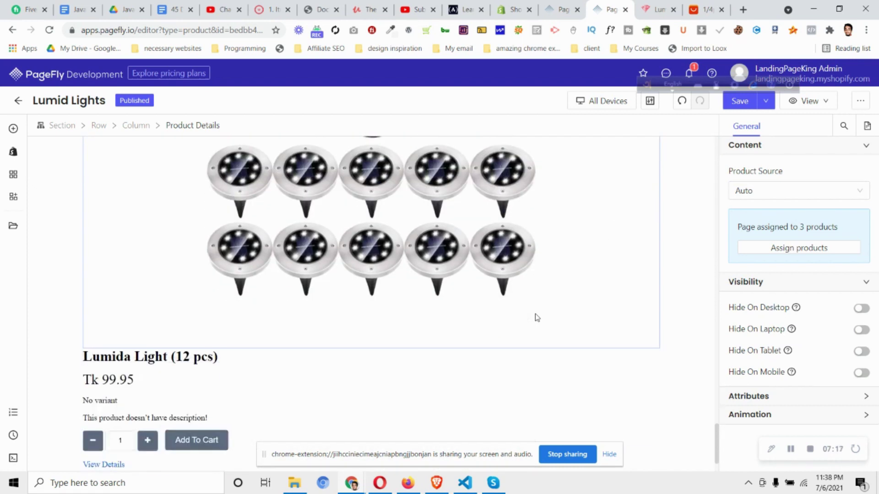
{"action": "scroll", "coordinate": [199, 226], "scroll_direction": "up", "scroll_amount": 1}
{"action": "scroll", "coordinate": [386, 247], "scroll_direction": "down", "scroll_amount": 2}
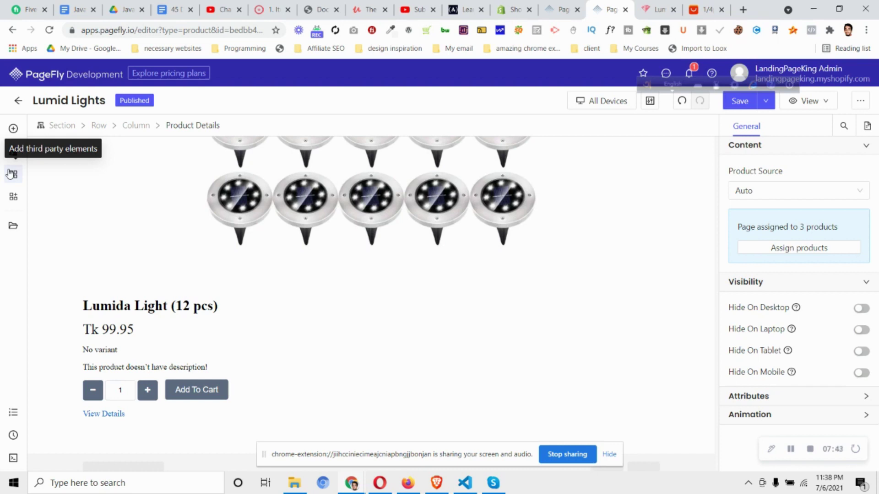
Add the Loox - Photo Reviews Review Gallery inside the Product Details element, directly below the product image
{"action": "left_click", "coordinate": [13, 174]}
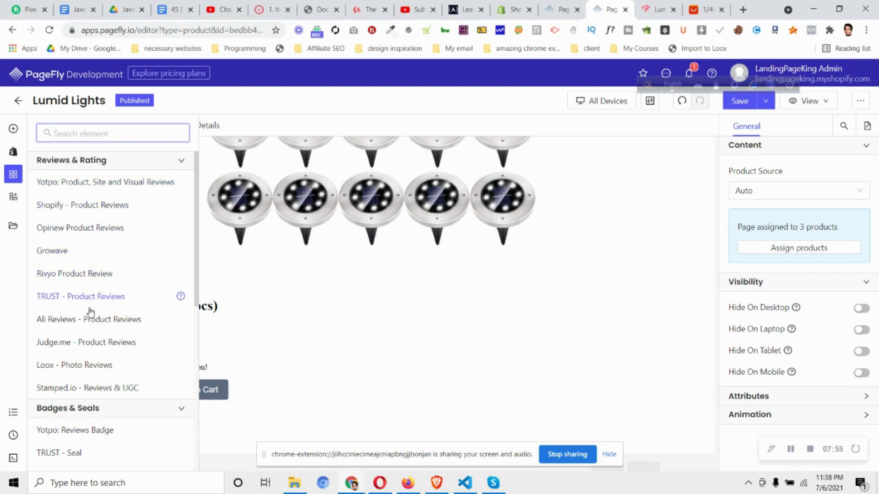
{"action": "left_click", "coordinate": [99, 366]}
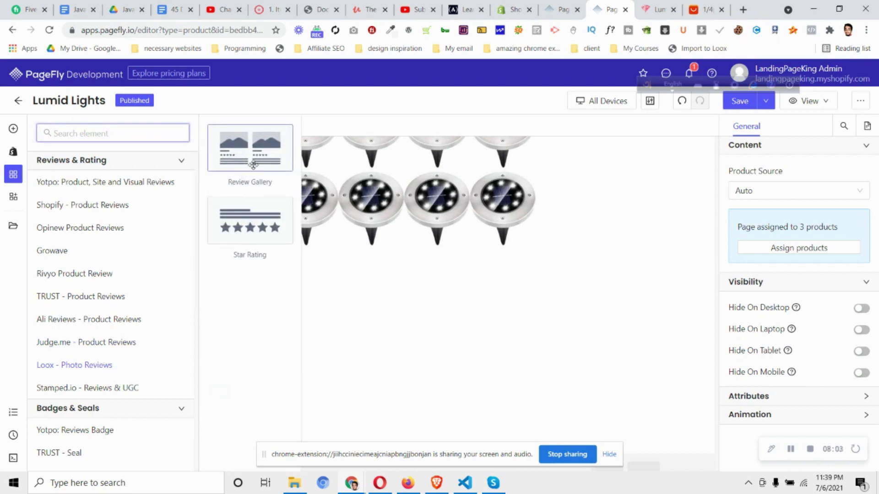
{"action": "left_click", "coordinate": [268, 155]}
{"action": "left_click_drag", "start_coordinate": [268, 157], "coordinate": [328, 294]}
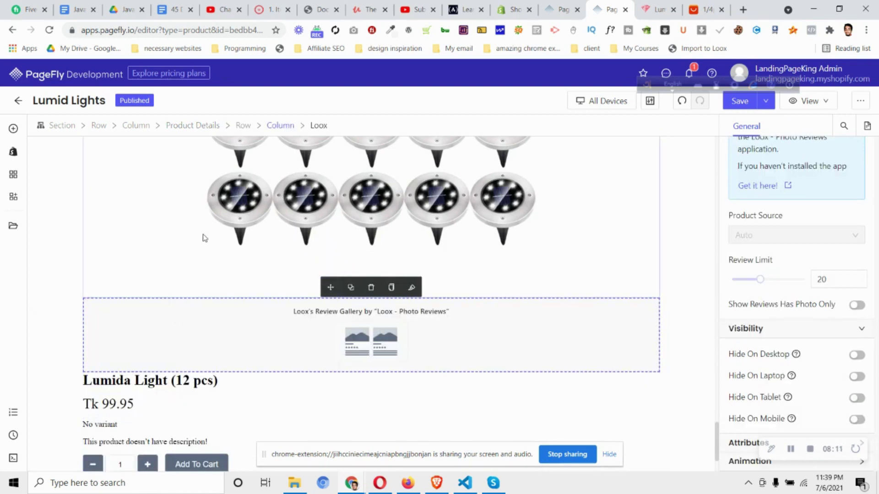
Delete the product image and product title surrounding the Loox review gallery
{"action": "scroll", "coordinate": [226, 236], "scroll_direction": "up", "scroll_amount": 4}
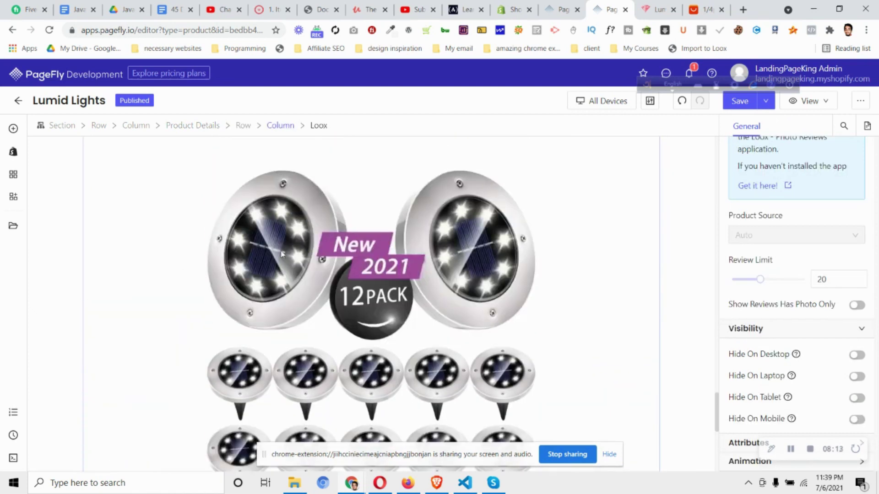
{"action": "scroll", "coordinate": [370, 294], "scroll_direction": "up", "scroll_amount": 1}
{"action": "left_click", "coordinate": [371, 296]}
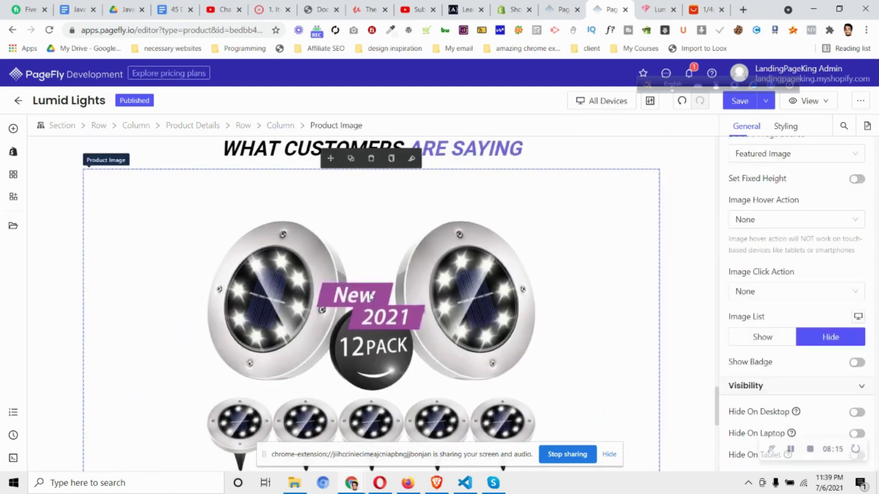
{"action": "left_click", "coordinate": [371, 158]}
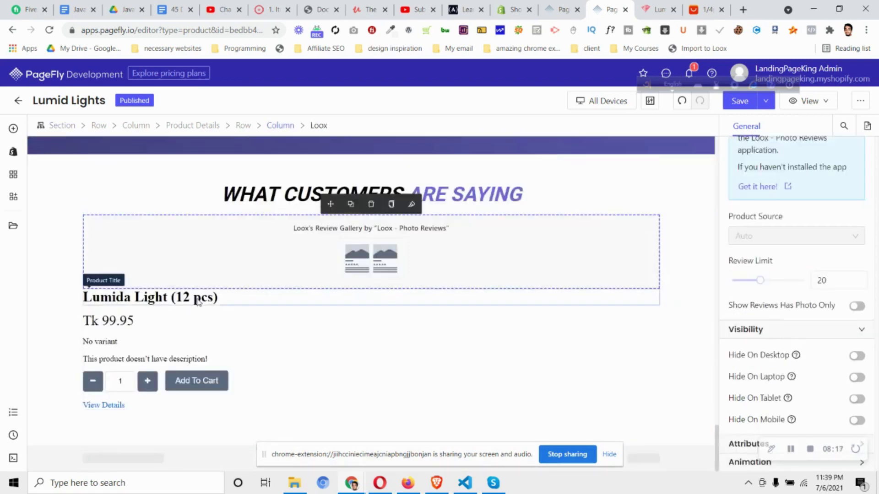
{"action": "left_click", "coordinate": [291, 297]}
{"action": "left_click", "coordinate": [372, 278]}
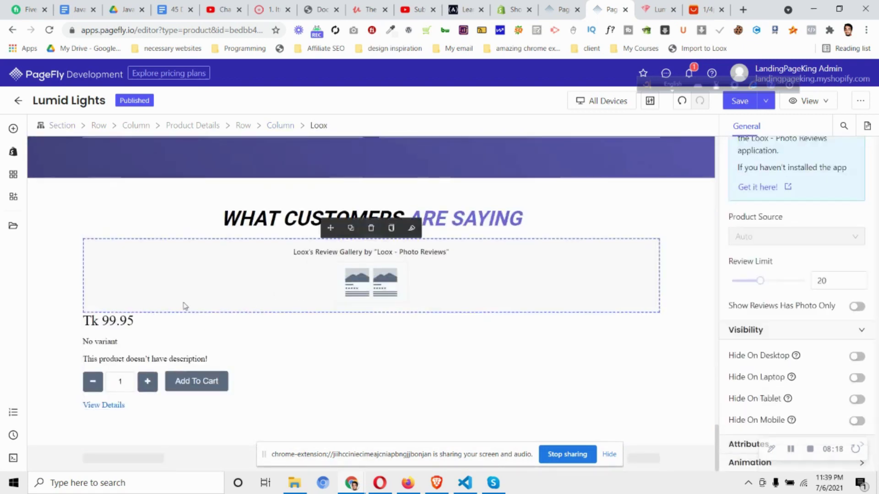
Delete the product price, variant and description elements below the Loox review gallery
{"action": "left_click", "coordinate": [137, 319]}
{"action": "left_click", "coordinate": [371, 303]}
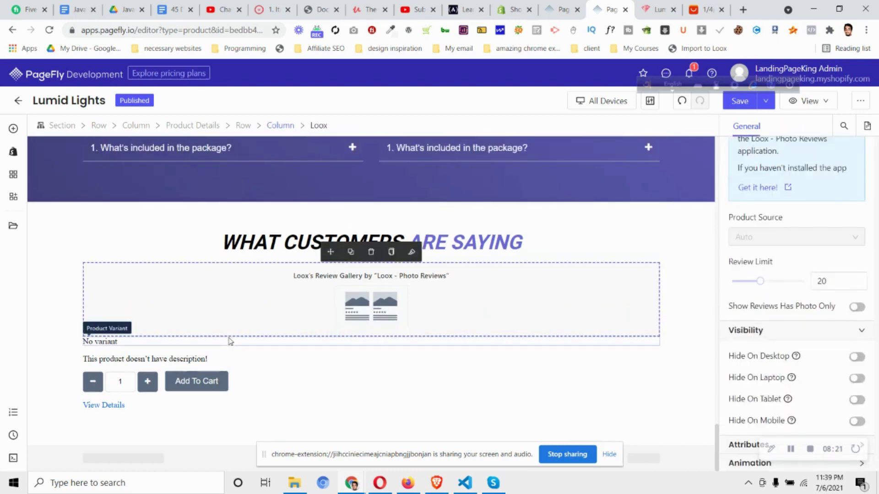
{"action": "left_click", "coordinate": [243, 343]}
{"action": "left_click", "coordinate": [371, 326]}
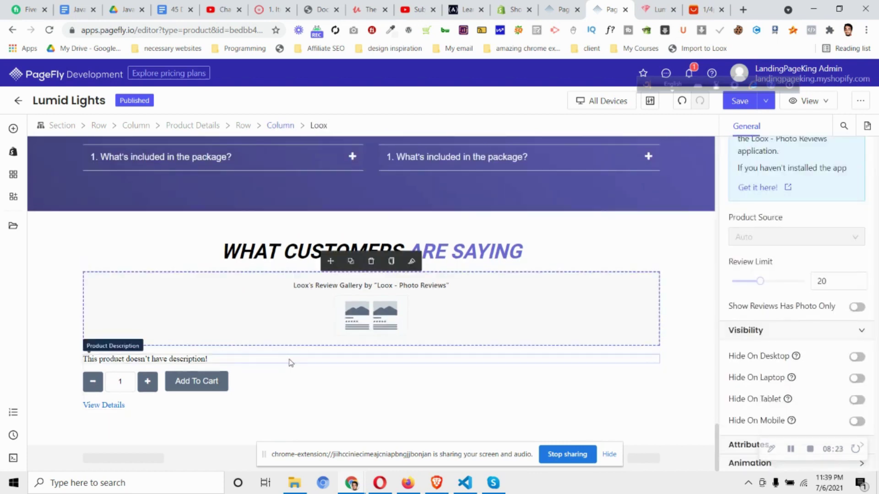
{"action": "left_click", "coordinate": [291, 361]}
{"action": "left_click", "coordinate": [371, 344]}
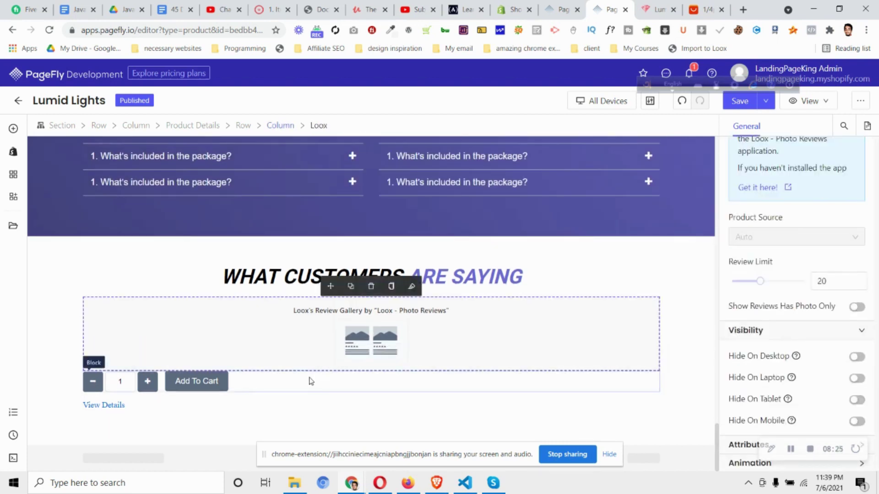
Delete the quantity and Add To Cart block and the View Details link below the review gallery
{"action": "left_click", "coordinate": [311, 385]}
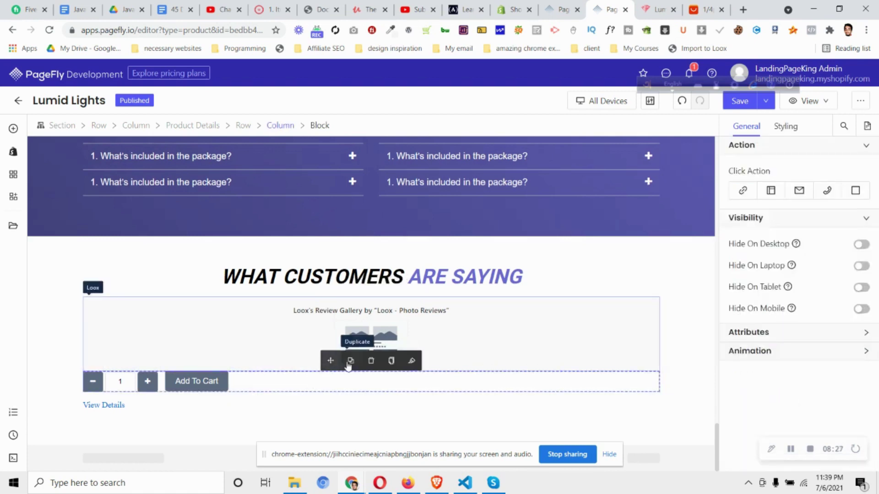
{"action": "left_click", "coordinate": [370, 360]}
{"action": "left_click", "coordinate": [117, 409]}
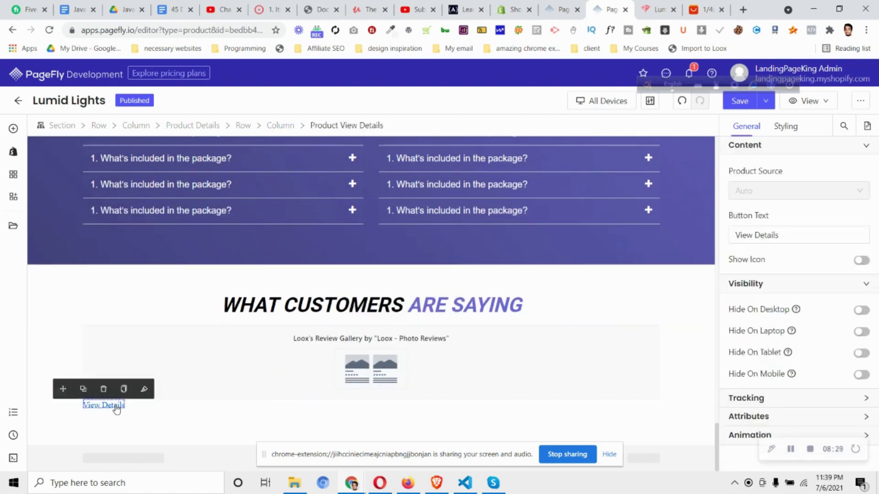
{"action": "left_click", "coordinate": [103, 389]}
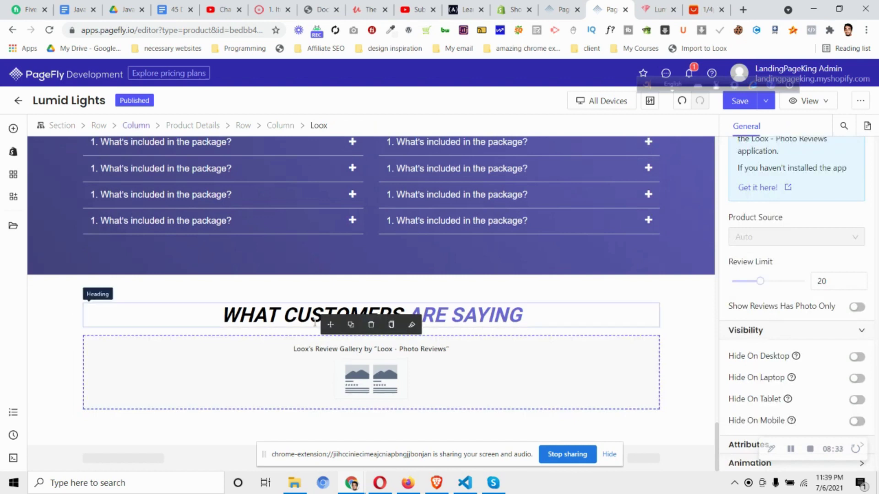
Save and publish the page, and unlock the live storefront by submitting the store password
{"action": "left_click", "coordinate": [733, 109]}
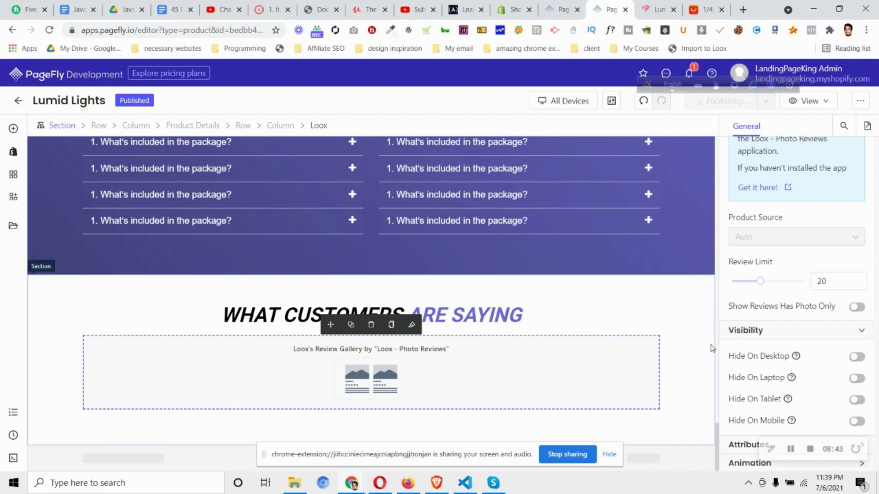
{"action": "mouse_move", "coordinate": [808, 102]}
{"action": "left_click", "coordinate": [804, 142]}
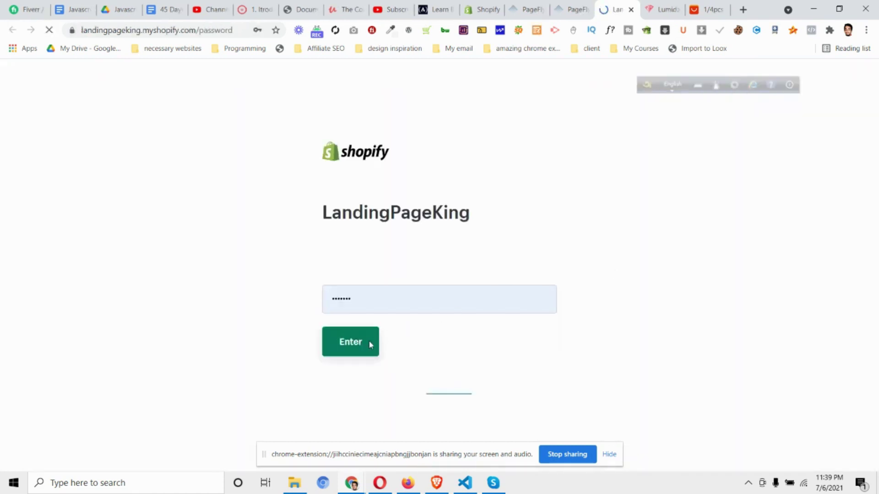
{"action": "left_click", "coordinate": [370, 345]}
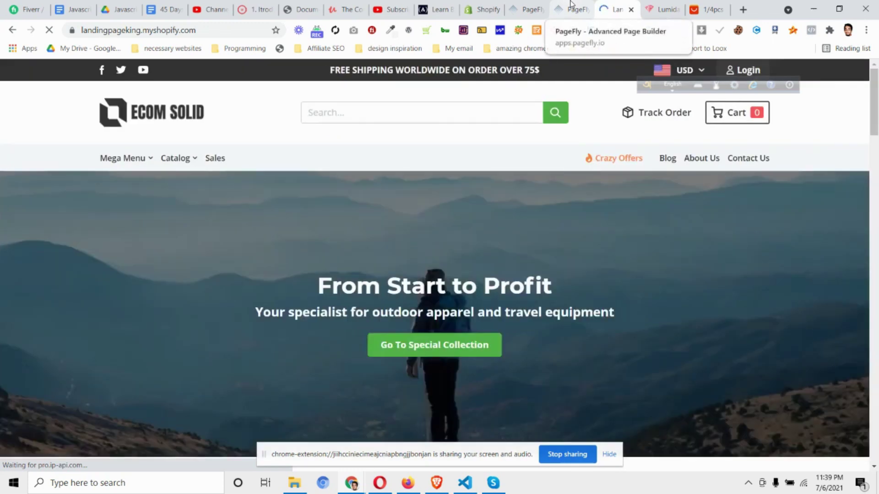
Return to the PageFly editor and open the live product page again
{"action": "left_click", "coordinate": [570, 7]}
{"action": "left_click", "coordinate": [809, 101]}
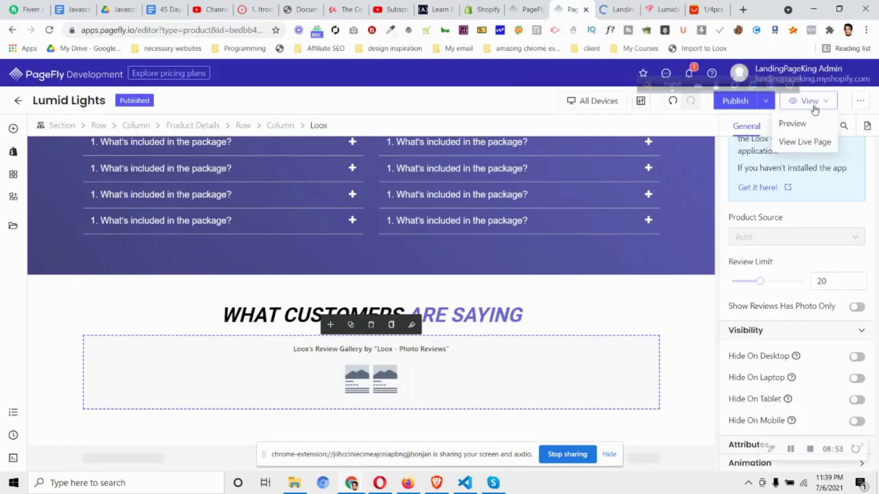
{"action": "left_click", "coordinate": [808, 143]}
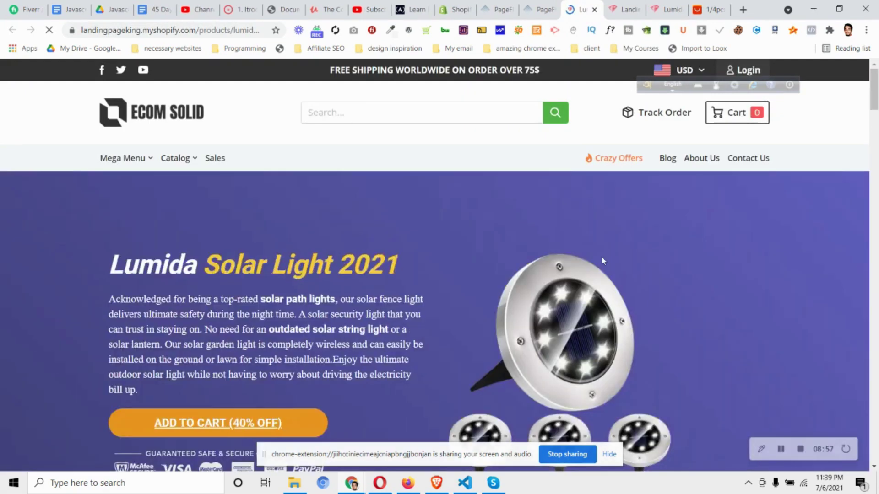
Review the live product page from the hero section down to the "WHAT CUSTOMERS ARE SAYING" section
{"action": "scroll", "coordinate": [603, 259], "scroll_direction": "down", "scroll_amount": 4}
{"action": "scroll", "coordinate": [603, 256], "scroll_direction": "down", "scroll_amount": 1}
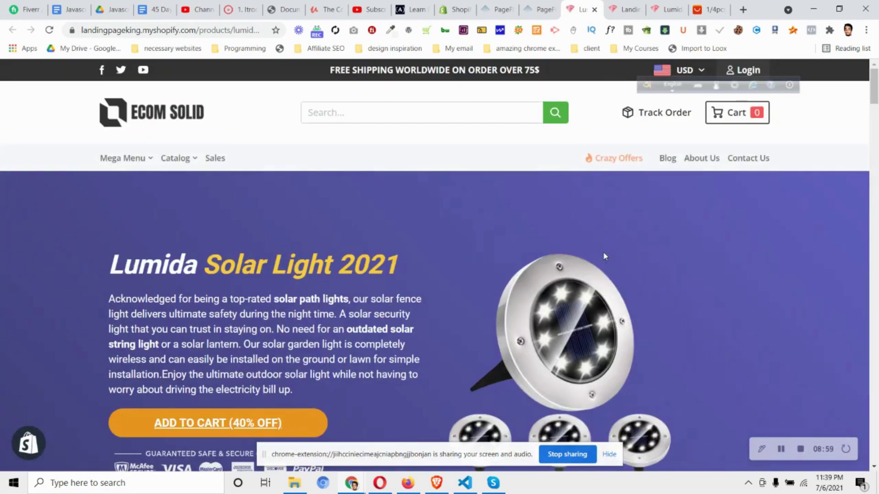
{"action": "scroll", "coordinate": [604, 255], "scroll_direction": "down", "scroll_amount": 5}
{"action": "scroll", "coordinate": [603, 252], "scroll_direction": "down", "scroll_amount": 8}
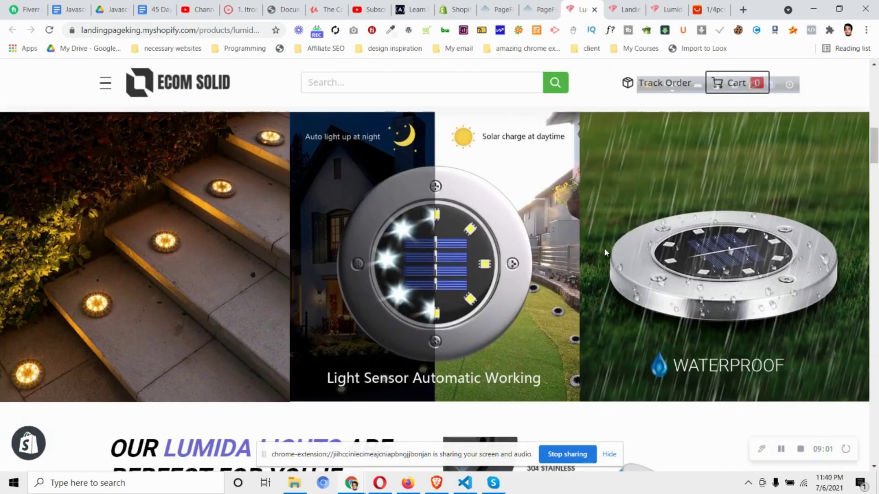
{"action": "scroll", "coordinate": [606, 253], "scroll_direction": "down", "scroll_amount": 10}
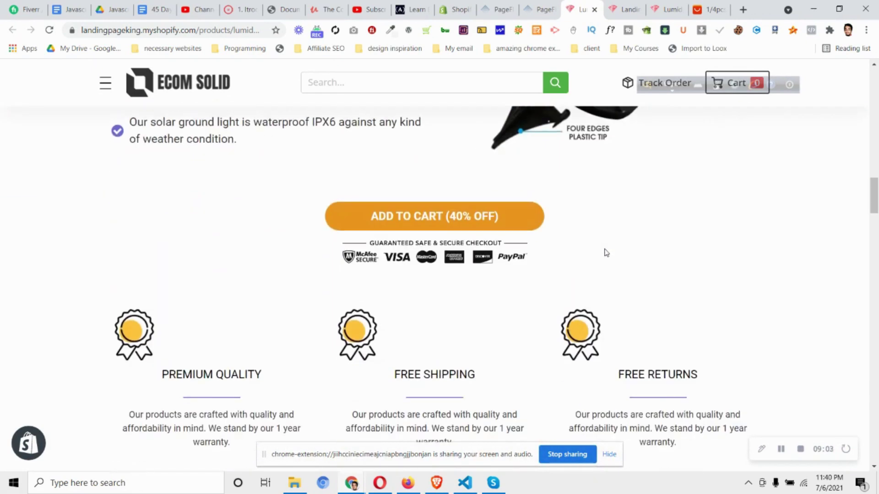
{"action": "scroll", "coordinate": [606, 253], "scroll_direction": "down", "scroll_amount": 11}
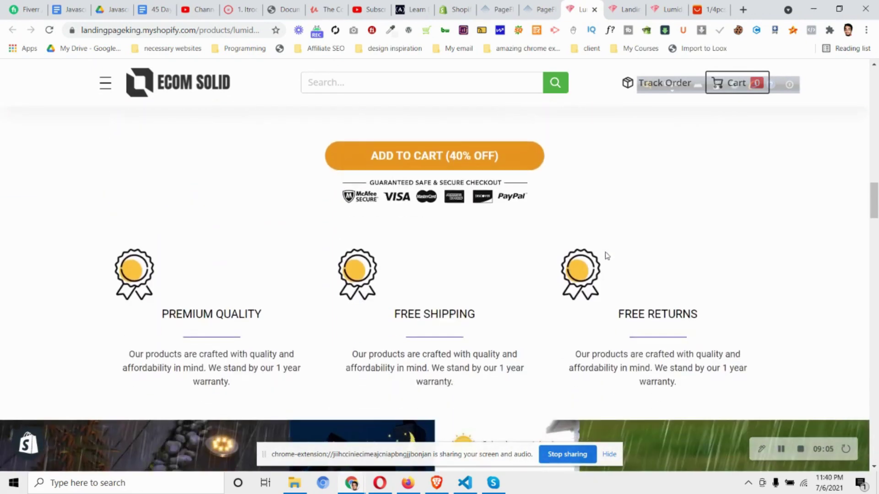
{"action": "scroll", "coordinate": [626, 267], "scroll_direction": "down", "scroll_amount": 8}
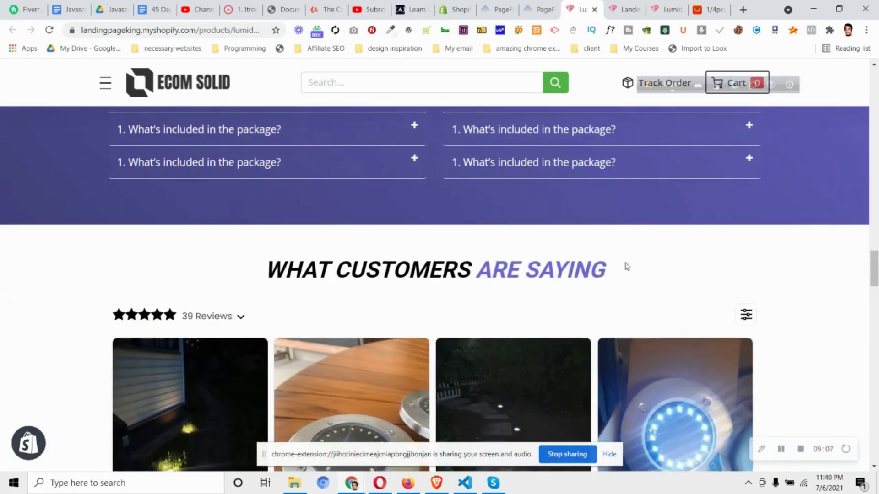
Examine the Loox review gallery on the live page and load more customer reviews
{"action": "scroll", "coordinate": [623, 259], "scroll_direction": "down", "scroll_amount": 5}
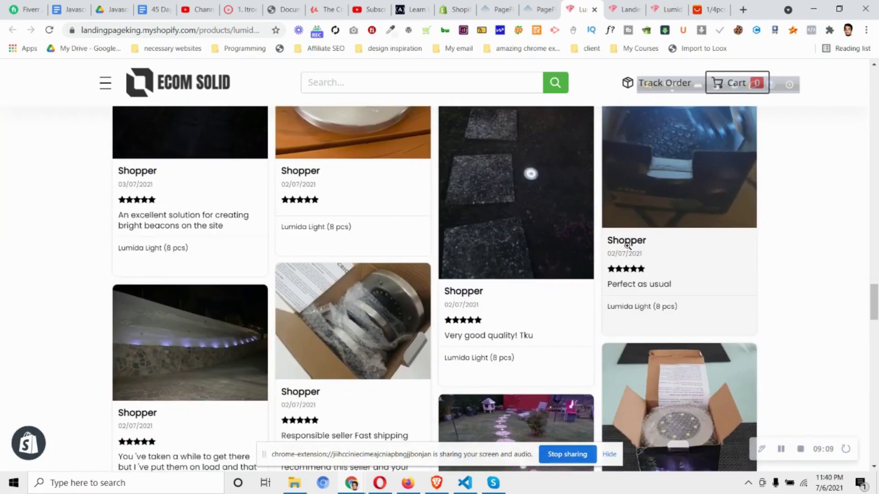
{"action": "scroll", "coordinate": [378, 307], "scroll_direction": "up", "scroll_amount": 5}
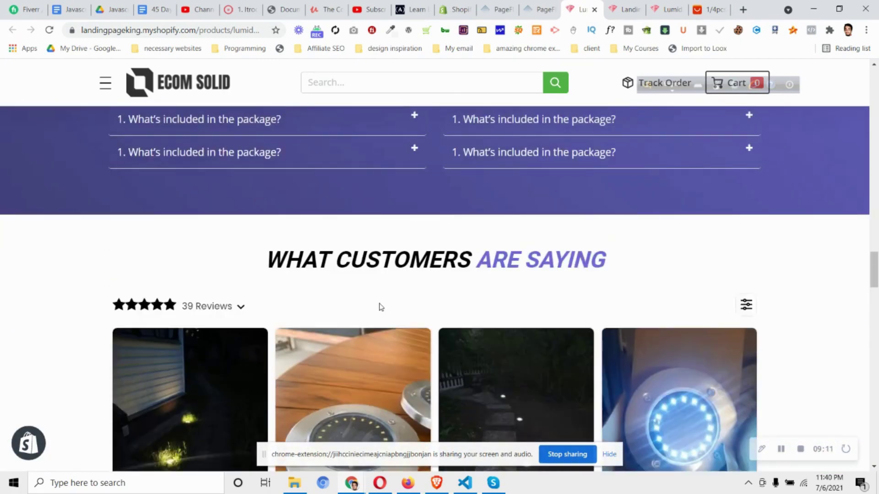
{"action": "scroll", "coordinate": [379, 307], "scroll_direction": "down", "scroll_amount": 10}
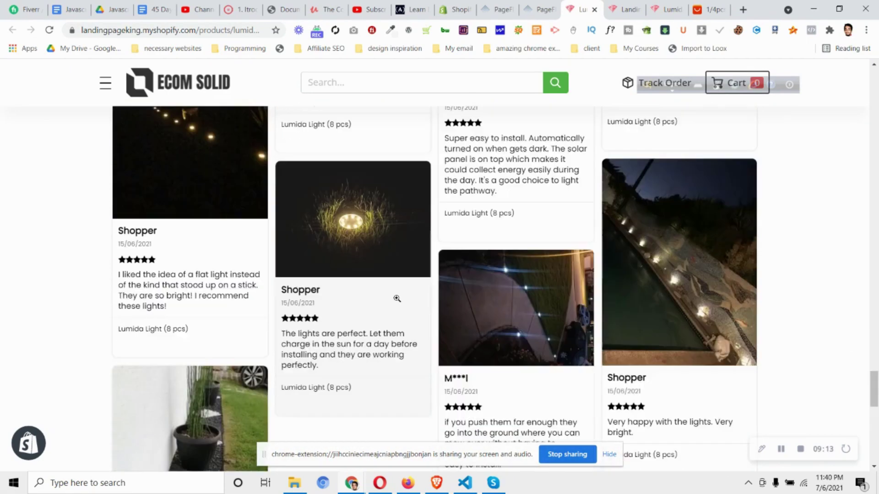
{"action": "scroll", "coordinate": [399, 300], "scroll_direction": "down", "scroll_amount": 6}
{"action": "scroll", "coordinate": [417, 284], "scroll_direction": "up", "scroll_amount": 5}
{"action": "scroll", "coordinate": [421, 267], "scroll_direction": "down", "scroll_amount": 2}
{"action": "left_click", "coordinate": [455, 326]}
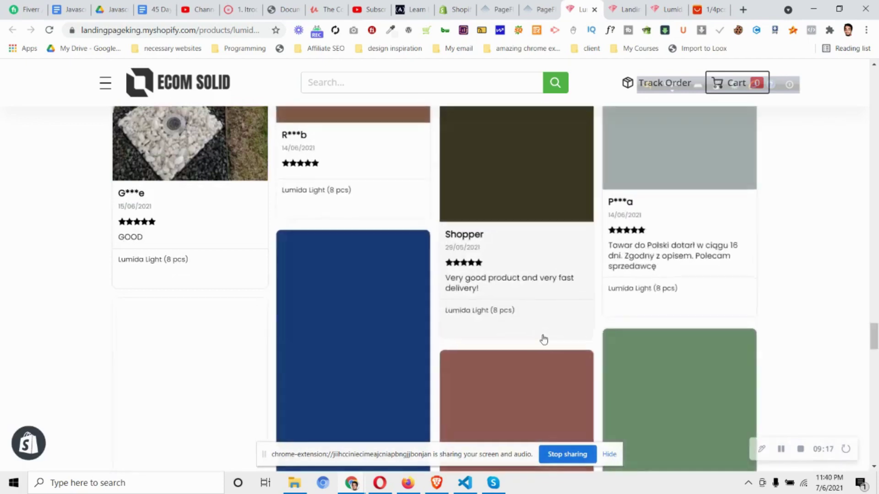
{"action": "scroll", "coordinate": [472, 308], "scroll_direction": "down", "scroll_amount": 10}
{"action": "scroll", "coordinate": [467, 229], "scroll_direction": "up", "scroll_amount": 15}
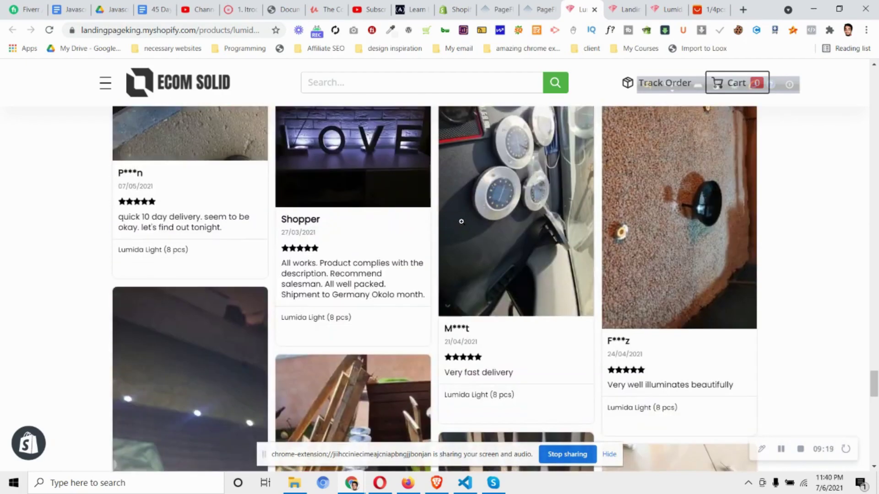
Check the sort options of the Loox review gallery and the alignment of the feature badges on the live page
{"action": "scroll", "coordinate": [456, 221], "scroll_direction": "up", "scroll_amount": 13}
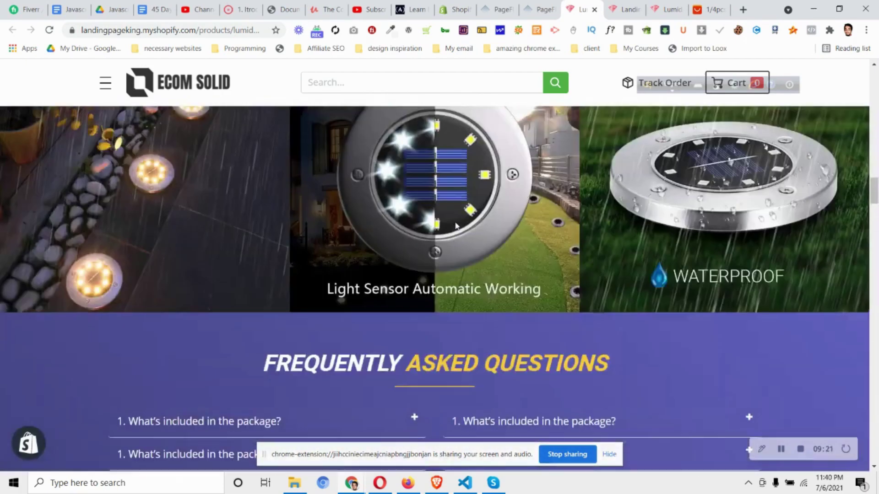
{"action": "scroll", "coordinate": [518, 250], "scroll_direction": "down", "scroll_amount": 9}
{"action": "left_click", "coordinate": [746, 249]}
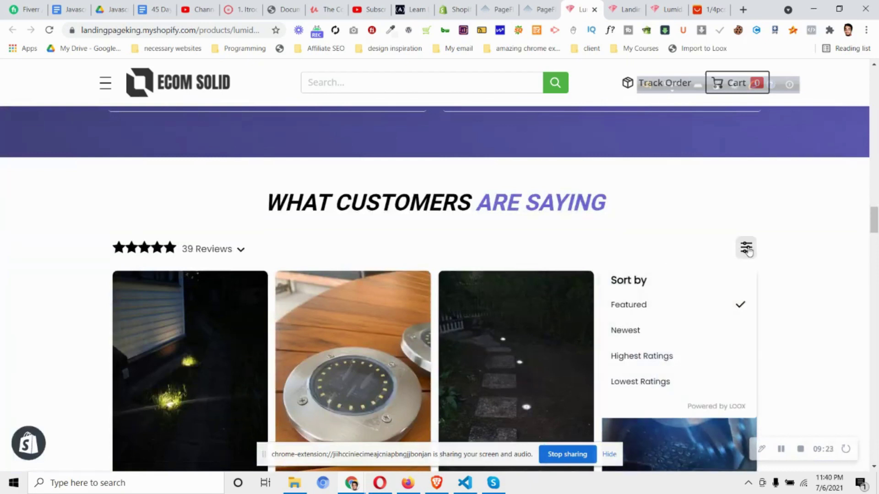
{"action": "scroll", "coordinate": [715, 344], "scroll_direction": "down", "scroll_amount": 3}
{"action": "scroll", "coordinate": [712, 338], "scroll_direction": "up", "scroll_amount": 5}
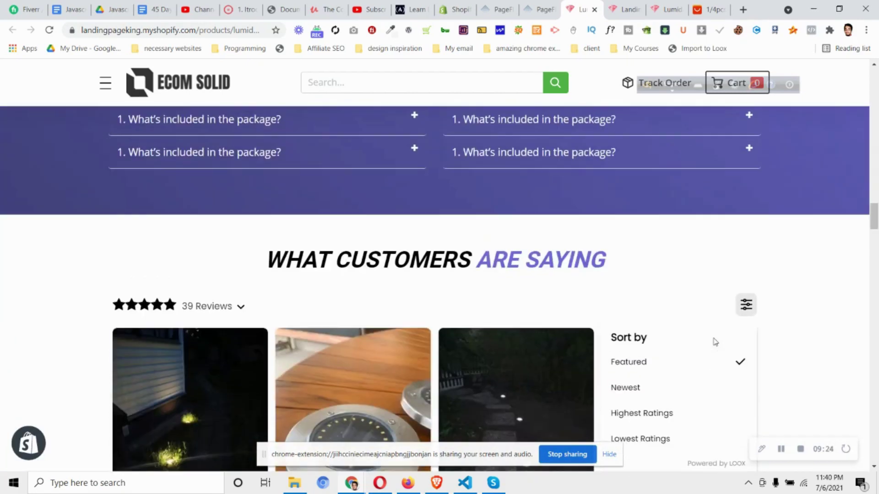
{"action": "left_click", "coordinate": [746, 311]}
{"action": "scroll", "coordinate": [637, 306], "scroll_direction": "up", "scroll_amount": 8}
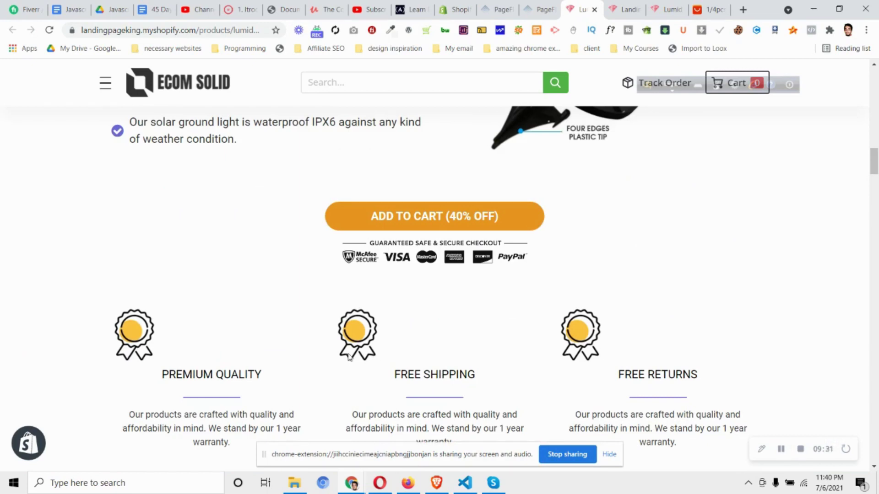
Return to the PageFly editor and go to the row with the PREMIUM QUALITY, FREE SHIPPING and FREE RETURNS badges
{"action": "left_click", "coordinate": [542, 9]}
{"action": "scroll", "coordinate": [499, 262], "scroll_direction": "up", "scroll_amount": 5}
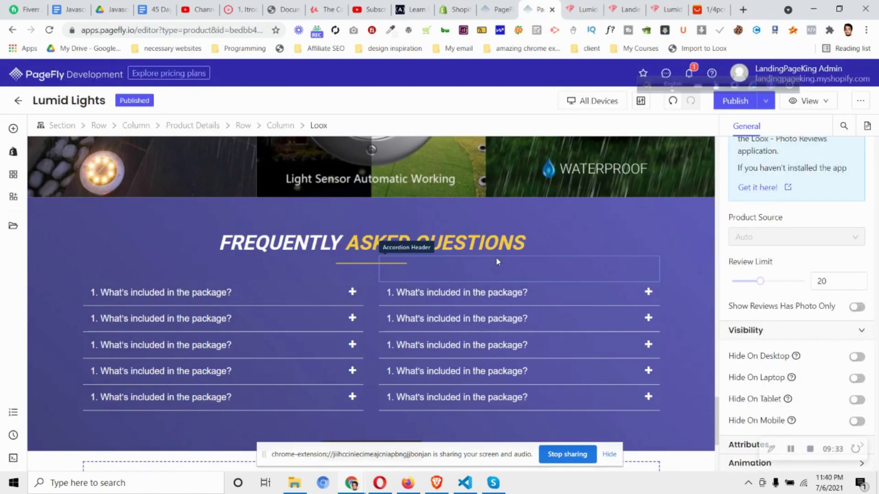
{"action": "scroll", "coordinate": [498, 261], "scroll_direction": "up", "scroll_amount": 6}
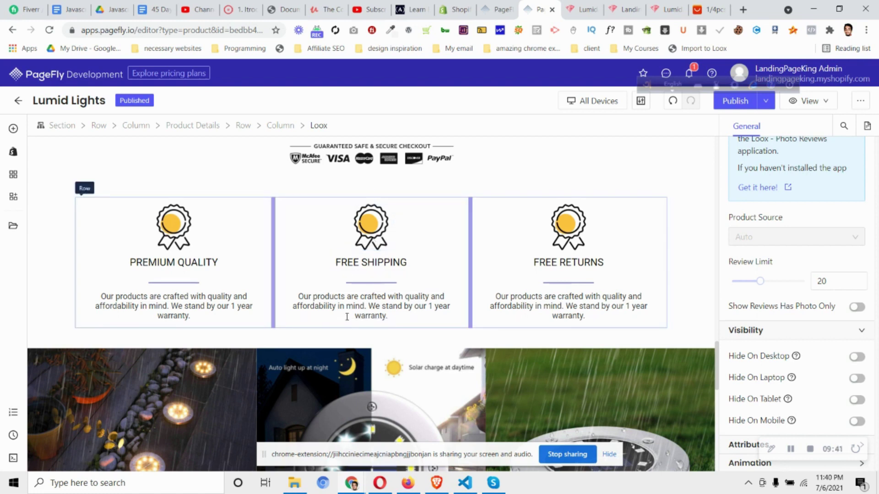
Try the Flex display style on the block holding the FREE SHIPPING content
{"action": "left_click", "coordinate": [372, 234]}
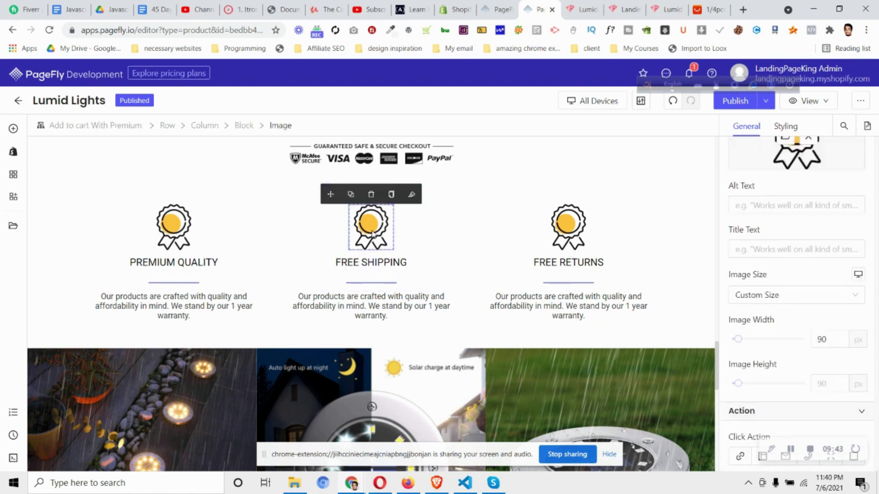
{"action": "left_click", "coordinate": [249, 130]}
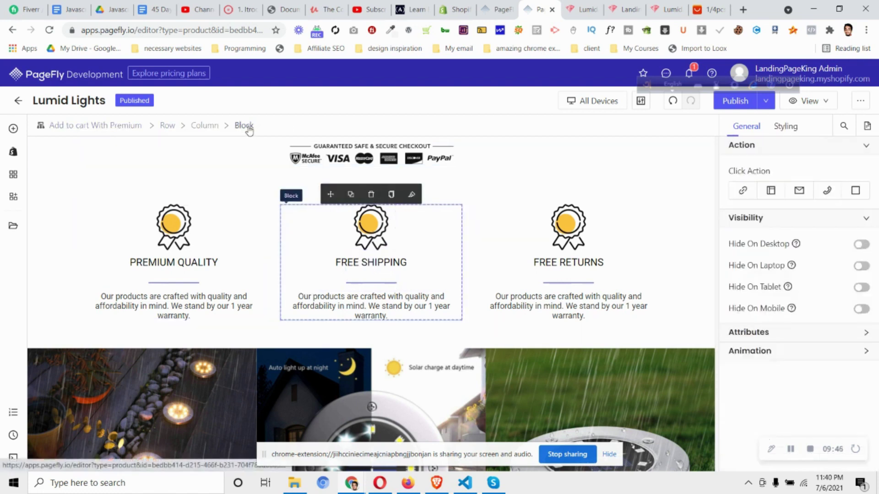
{"action": "left_click", "coordinate": [784, 126]}
{"action": "scroll", "coordinate": [827, 332], "scroll_direction": "down", "scroll_amount": 10}
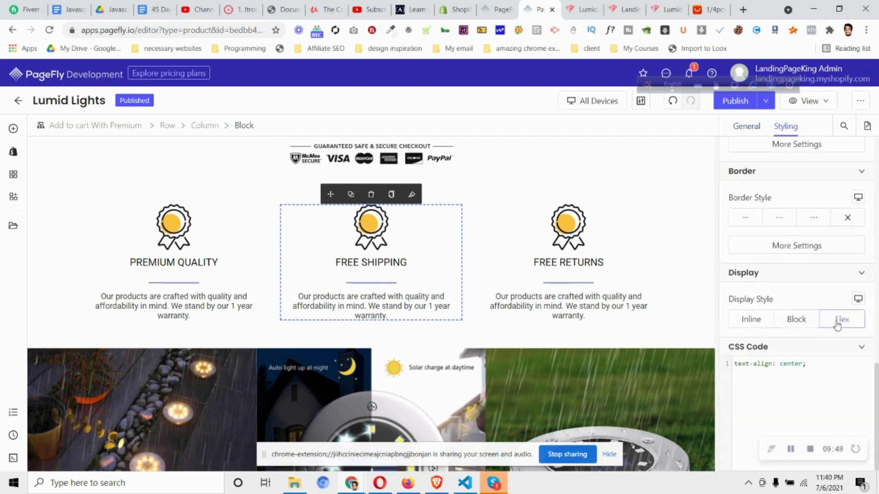
{"action": "left_click", "coordinate": [840, 320]}
{"action": "left_click", "coordinate": [841, 321]}
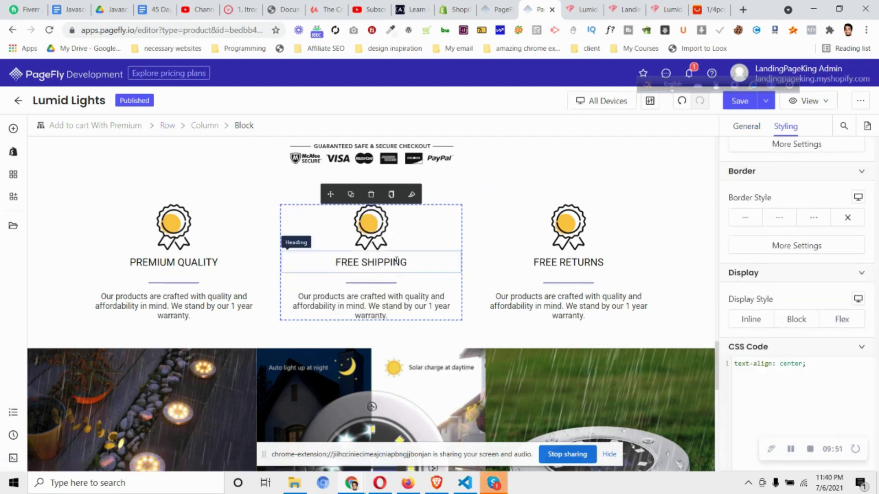
Add a Block container to the FREE SHIPPING column above its heading and move the badge image into it
{"action": "left_click", "coordinate": [13, 129]}
{"action": "left_click", "coordinate": [108, 179]}
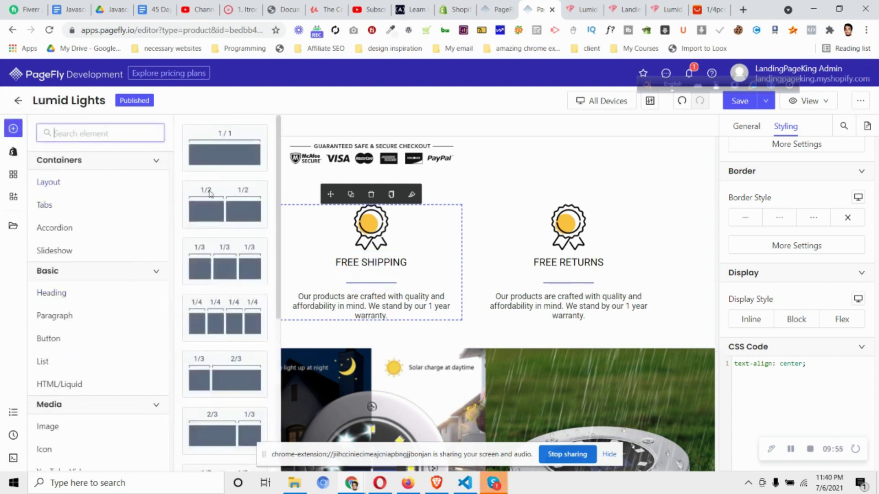
{"action": "scroll", "coordinate": [216, 246], "scroll_direction": "down", "scroll_amount": 3}
{"action": "left_click_drag", "start_coordinate": [225, 393], "coordinate": [397, 219]}
{"action": "left_click_drag", "start_coordinate": [389, 228], "coordinate": [310, 216]}
{"action": "left_click", "coordinate": [375, 266]}
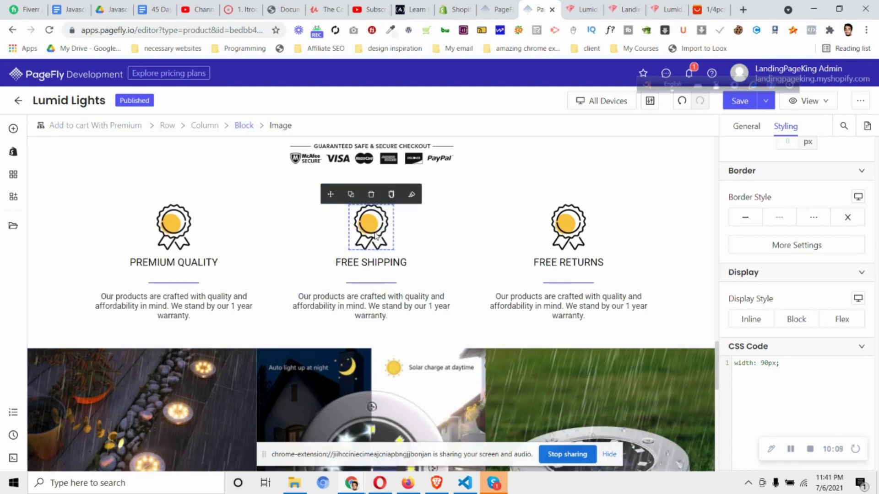
{"action": "left_click", "coordinate": [327, 230]}
{"action": "left_click", "coordinate": [376, 229]}
Add a Block container above the FREE RETURNS heading and move that column's badge image into it
{"action": "left_click", "coordinate": [13, 128]}
{"action": "scroll", "coordinate": [224, 380], "scroll_direction": "down", "scroll_amount": 3}
{"action": "left_click_drag", "start_coordinate": [224, 385], "coordinate": [564, 247]}
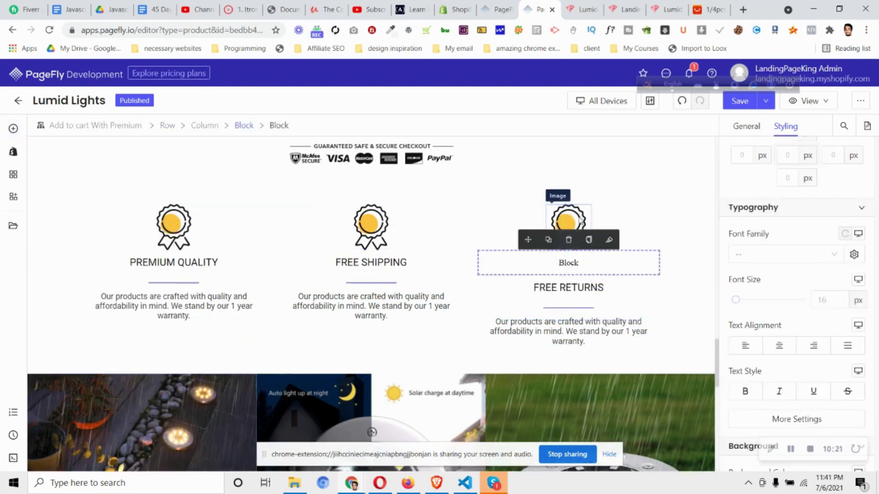
{"action": "left_click", "coordinate": [568, 225]}
{"action": "key", "text": "ctrl+z"}
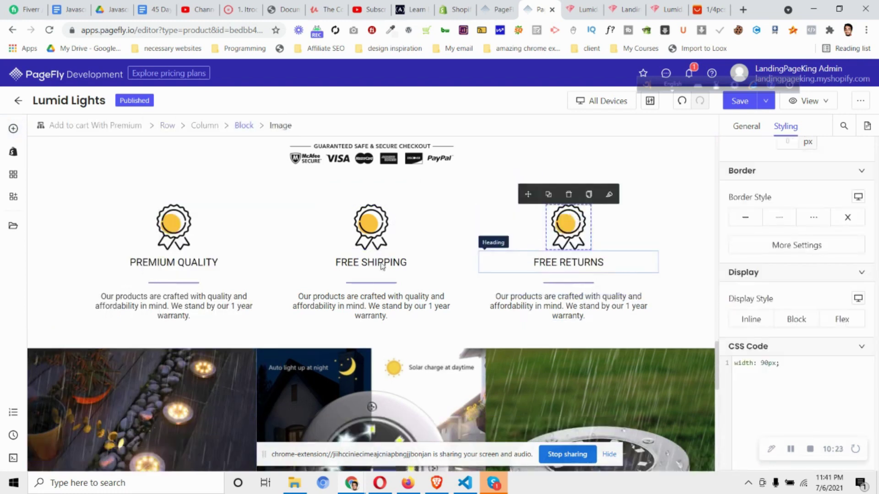
Add a Block container above the PREMIUM QUALITY heading and move that column's badge image into it
{"action": "left_click", "coordinate": [13, 129]}
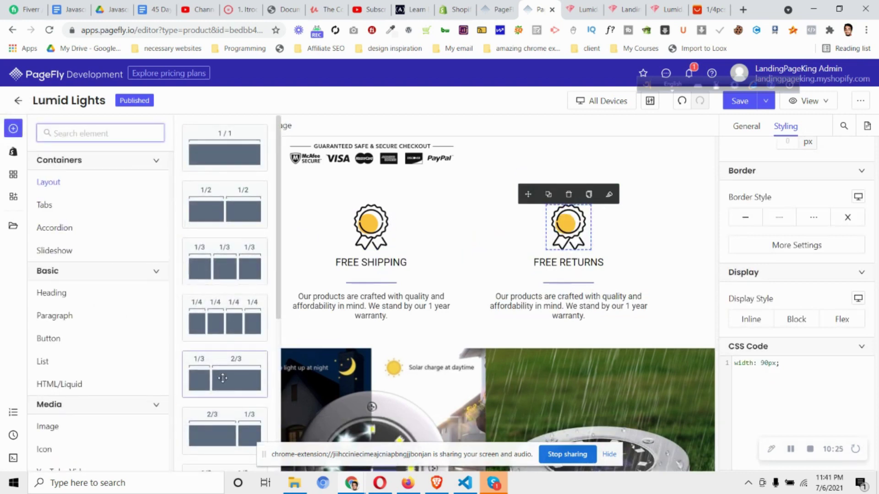
{"action": "scroll", "coordinate": [224, 274], "scroll_direction": "down", "scroll_amount": 3}
{"action": "left_click_drag", "start_coordinate": [225, 394], "coordinate": [183, 255]}
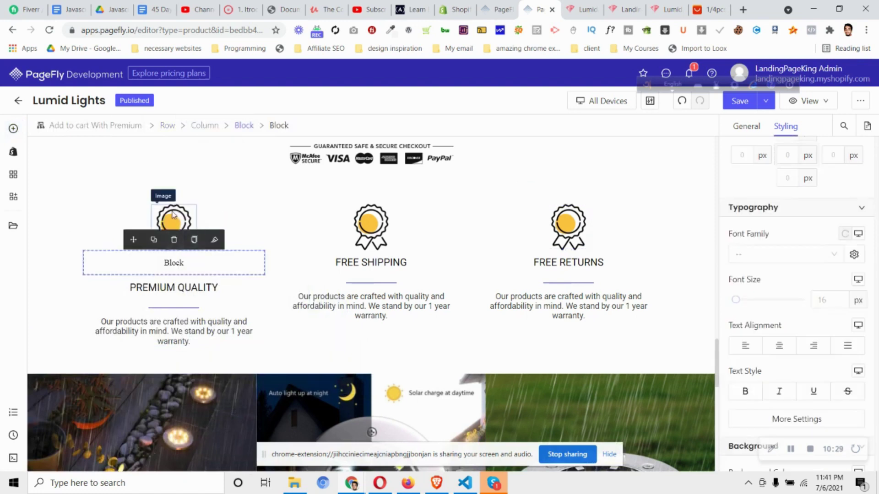
{"action": "left_click", "coordinate": [173, 222]}
{"action": "key", "text": "ctrl+z"}
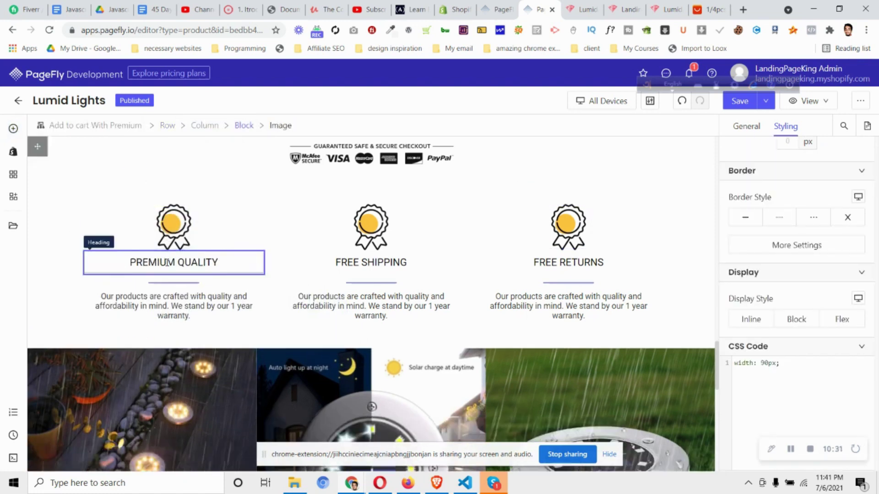
Set the block around the PREMIUM QUALITY badge to Flex display with Justify Content set to Center
{"action": "left_click", "coordinate": [312, 338]}
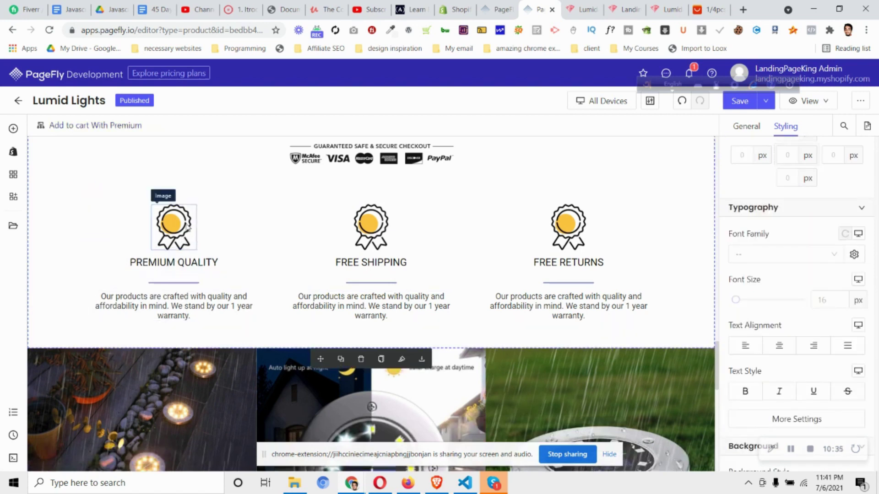
{"action": "left_click", "coordinate": [189, 229]}
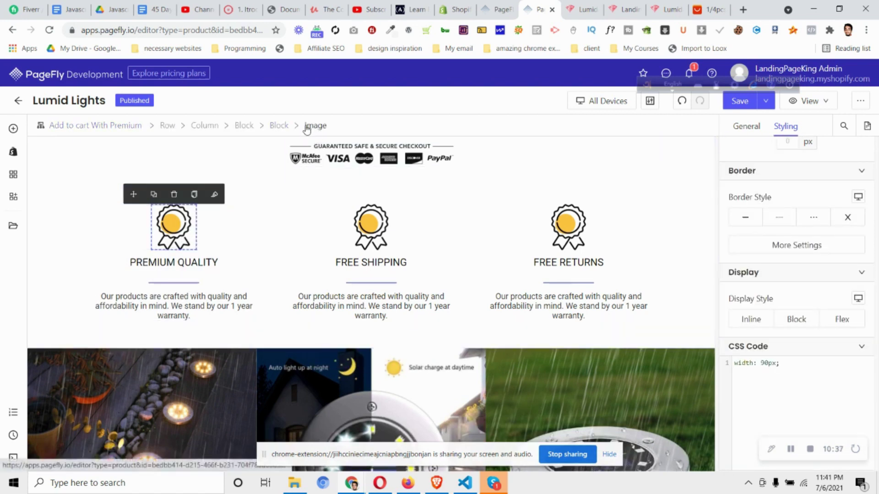
{"action": "left_click", "coordinate": [283, 129]}
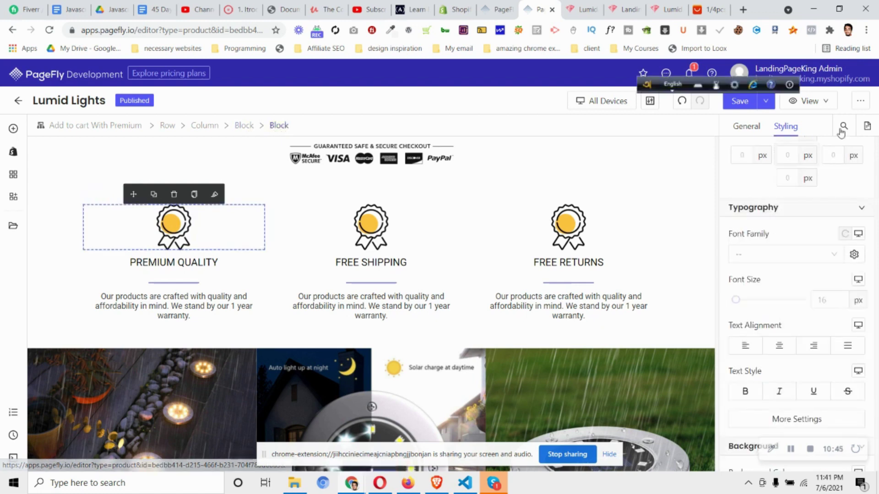
{"action": "scroll", "coordinate": [790, 215], "scroll_direction": "down", "scroll_amount": 5}
{"action": "scroll", "coordinate": [792, 221], "scroll_direction": "down", "scroll_amount": 1}
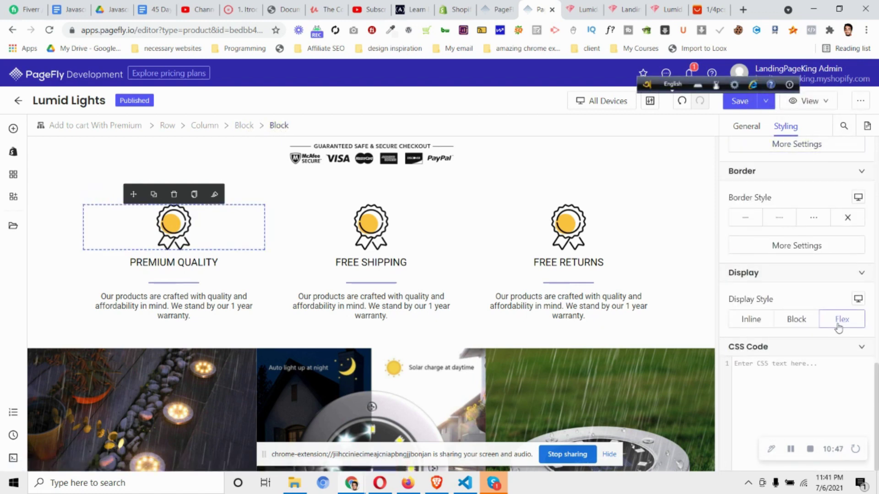
{"action": "left_click", "coordinate": [838, 322]}
{"action": "scroll", "coordinate": [819, 282], "scroll_direction": "down", "scroll_amount": 6}
{"action": "left_click", "coordinate": [792, 319]}
{"action": "left_click", "coordinate": [773, 361]}
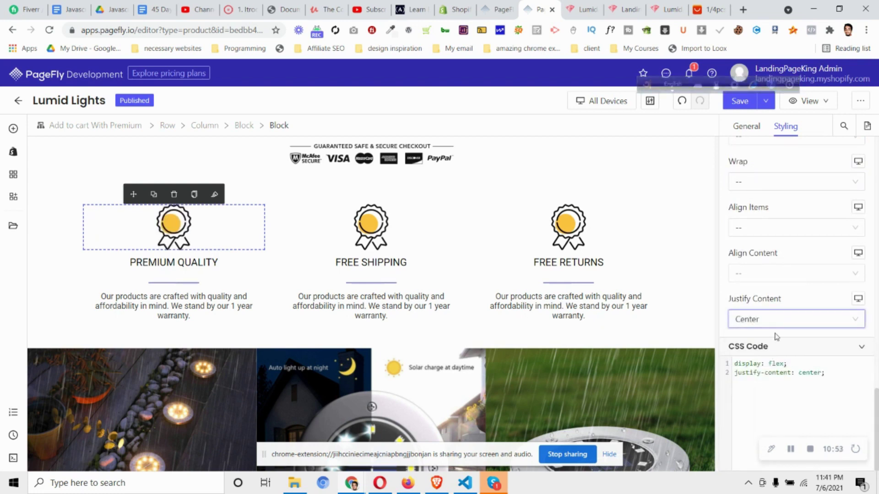
Copy the PREMIUM QUALITY badge block's flex-centering CSS into the CSS code of the block around the FREE SHIPPING badge
{"action": "left_click", "coordinate": [829, 375]}
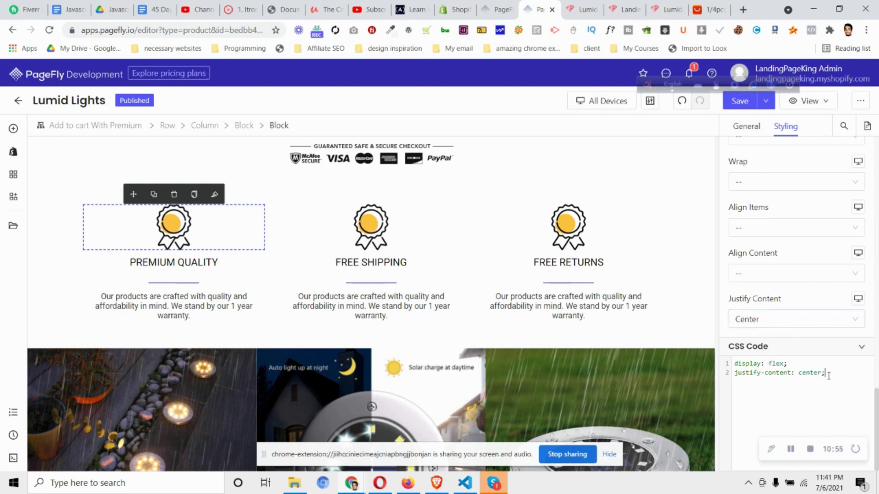
{"action": "key", "text": "ctrl+a"}
{"action": "key", "text": "ctrl+c"}
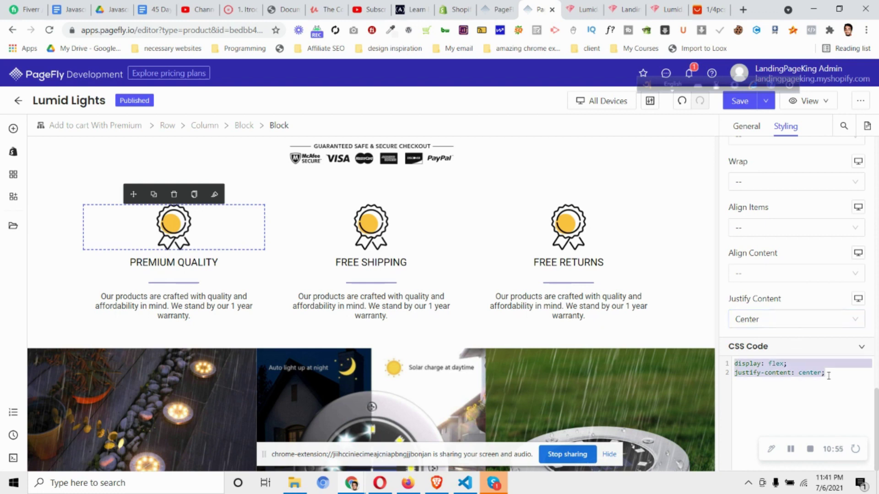
{"action": "left_click", "coordinate": [386, 237]}
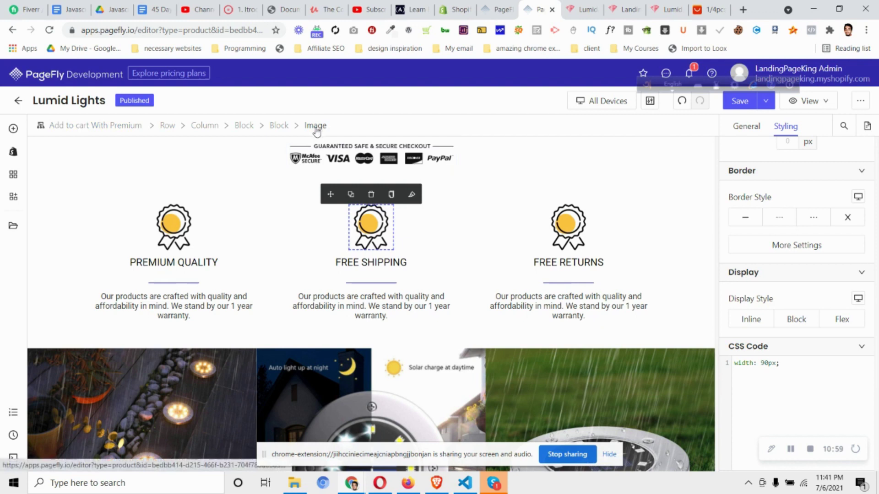
{"action": "left_click", "coordinate": [279, 126]}
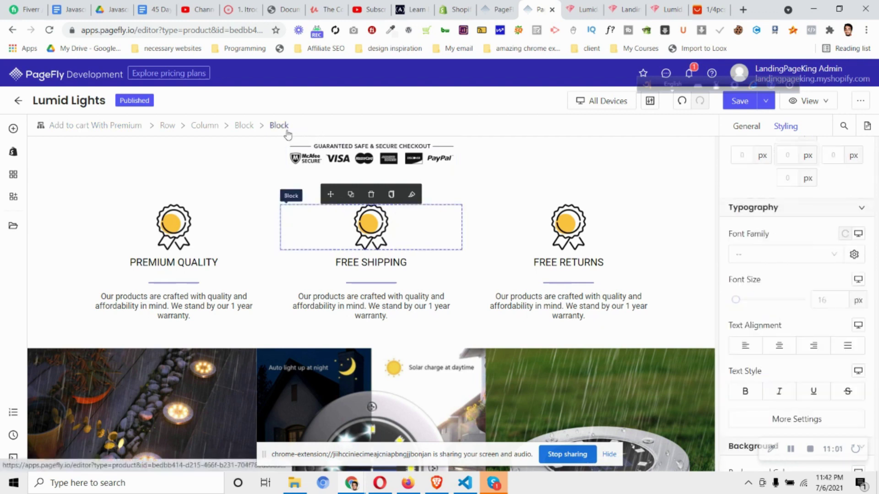
{"action": "scroll", "coordinate": [805, 313], "scroll_direction": "down", "scroll_amount": 6}
{"action": "left_click", "coordinate": [795, 377]}
{"action": "key", "text": "ctrl+v"}
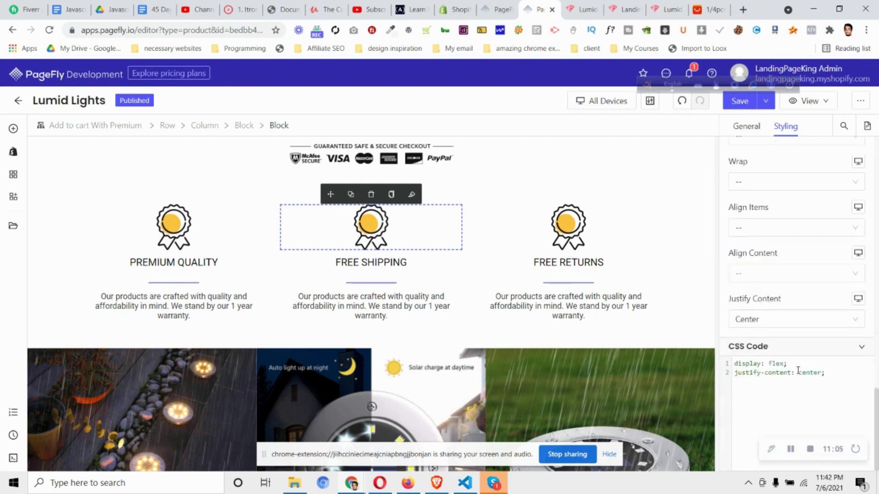
Set the block around the FREE RETURNS badge to Flex display with Justify Content set to Center
{"action": "left_click", "coordinate": [581, 233]}
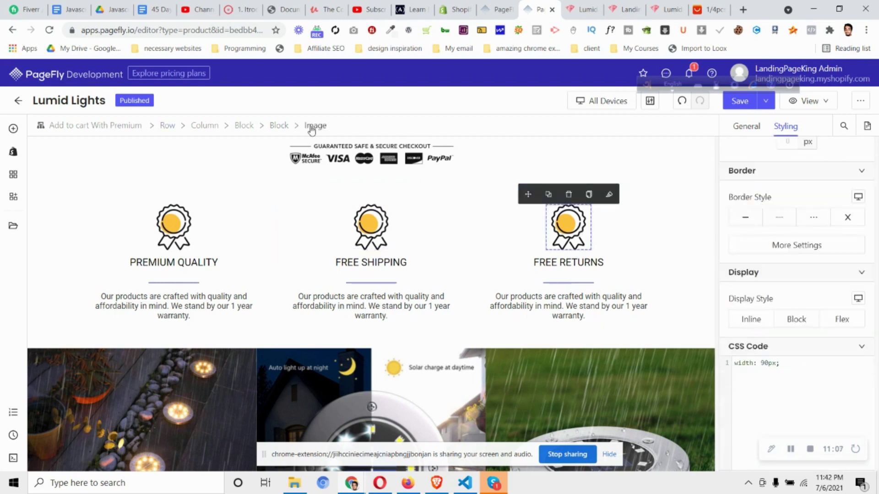
{"action": "left_click", "coordinate": [280, 127]}
{"action": "scroll", "coordinate": [830, 358], "scroll_direction": "down", "scroll_amount": 5}
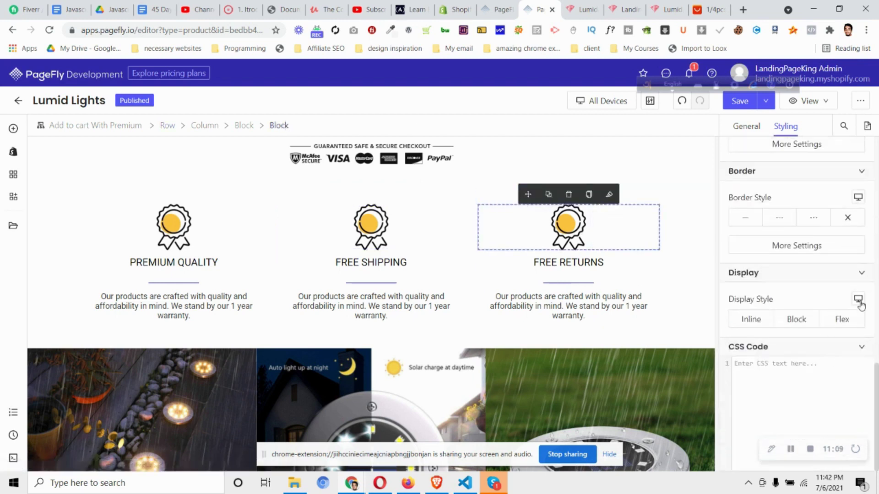
{"action": "left_click", "coordinate": [842, 322]}
{"action": "scroll", "coordinate": [841, 320], "scroll_direction": "down", "scroll_amount": 4}
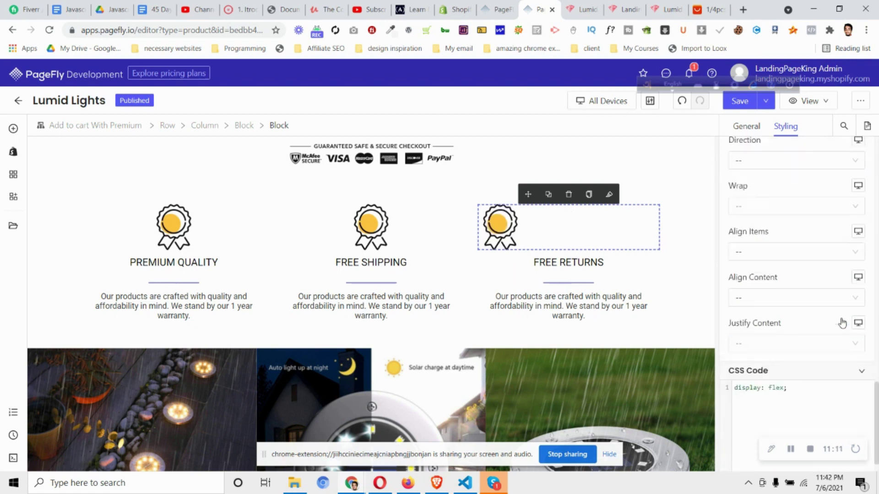
{"action": "left_click", "coordinate": [806, 322]}
{"action": "left_click", "coordinate": [796, 358]}
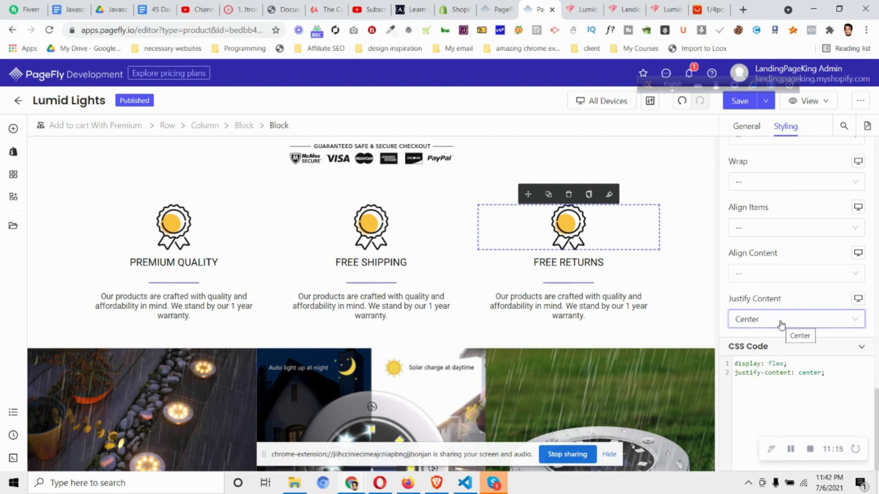
Save and publish the page, and open the live product page to check the feature badges
{"action": "left_click", "coordinate": [739, 102]}
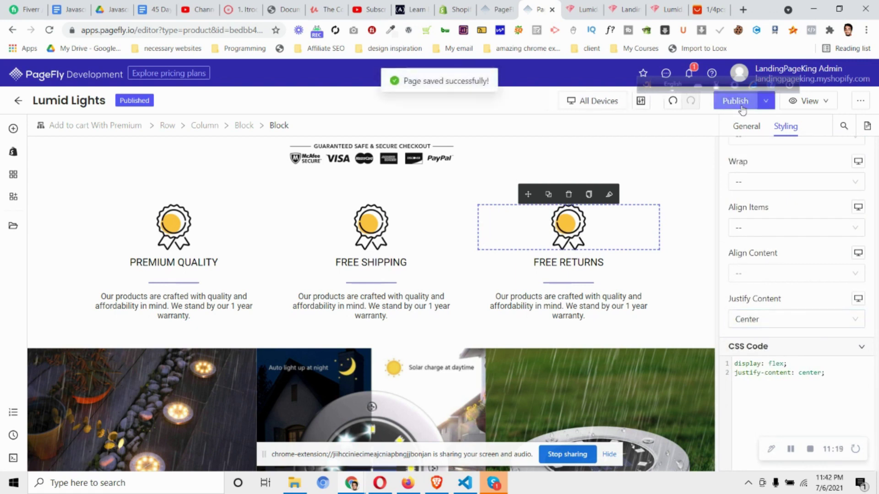
{"action": "left_click", "coordinate": [741, 106]}
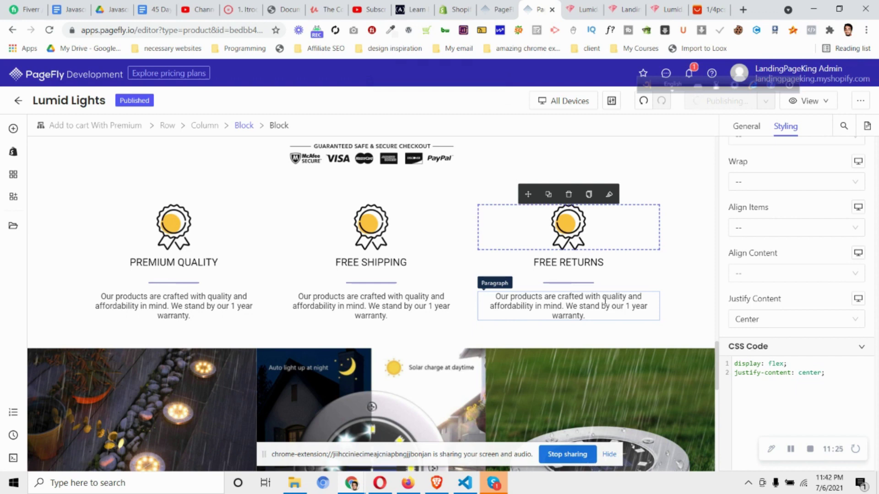
{"action": "left_click", "coordinate": [810, 101]}
{"action": "left_click", "coordinate": [812, 143]}
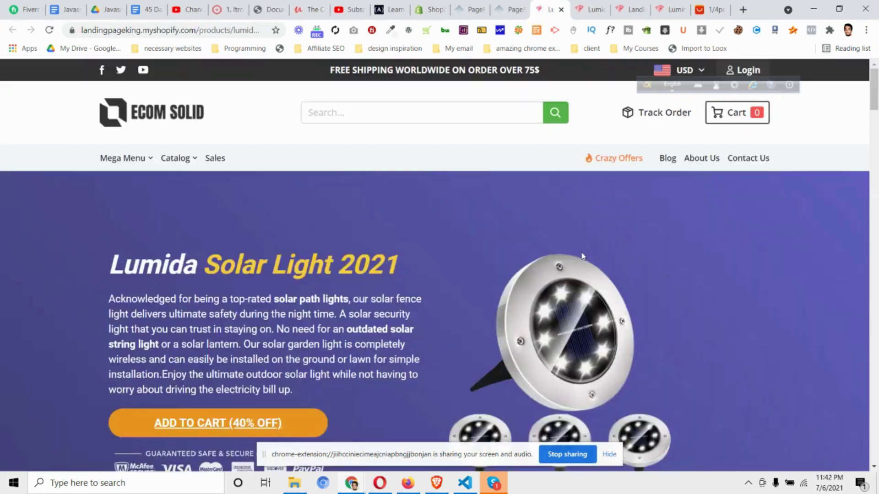
{"action": "scroll", "coordinate": [583, 257], "scroll_direction": "down", "scroll_amount": 20}
{"action": "scroll", "coordinate": [592, 268], "scroll_direction": "down", "scroll_amount": 15}
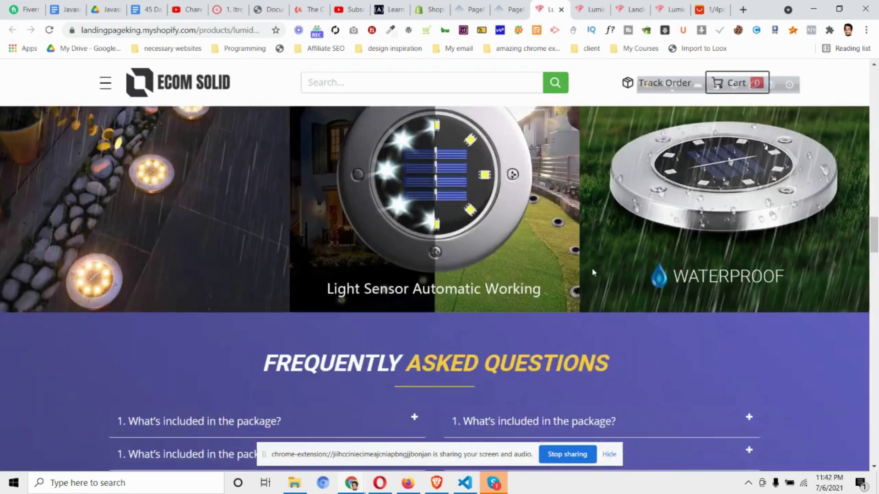
Check the centering of the three feature badges and the sections below them on the live product page
{"action": "scroll", "coordinate": [503, 283], "scroll_direction": "up", "scroll_amount": 10}
{"action": "scroll", "coordinate": [401, 301], "scroll_direction": "down", "scroll_amount": 5}
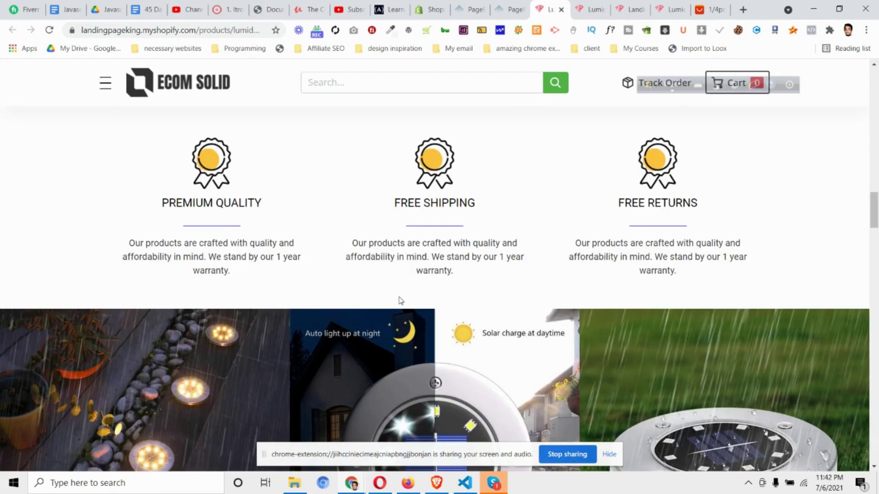
{"action": "scroll", "coordinate": [426, 287], "scroll_direction": "down", "scroll_amount": 12}
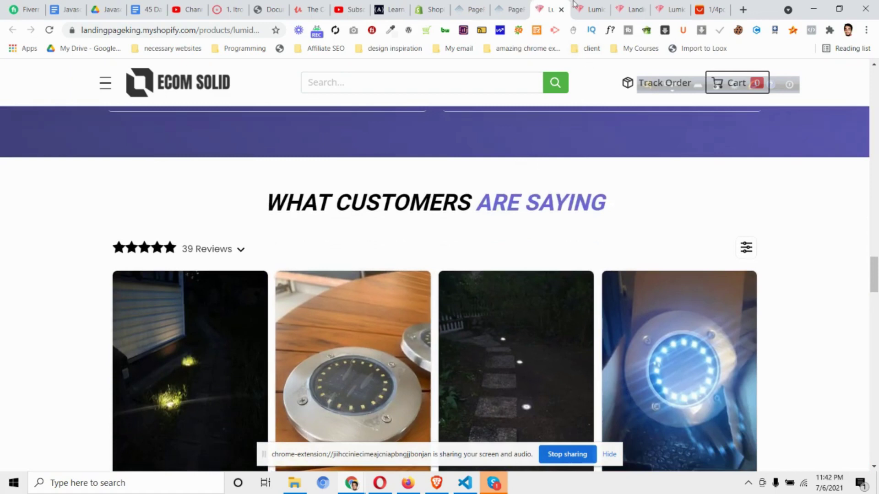
Close the outdated live product page tab and the store home page tab
{"action": "left_click", "coordinate": [579, 4]}
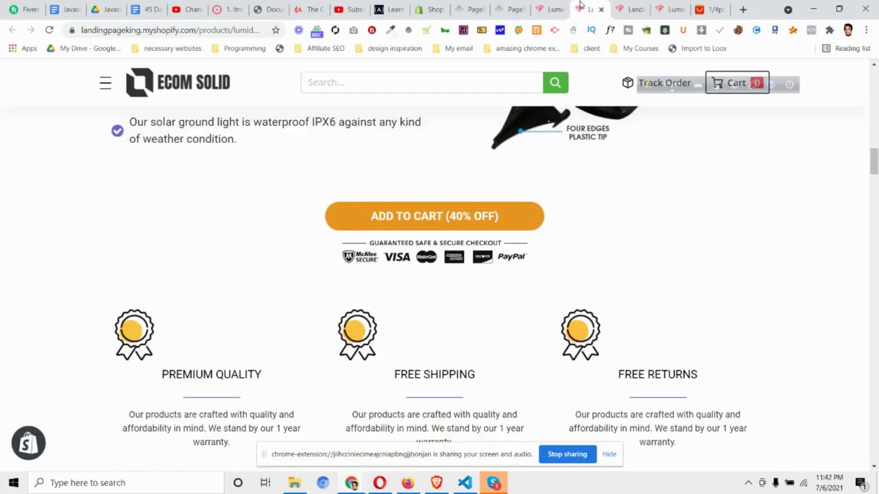
{"action": "left_click", "coordinate": [601, 10]}
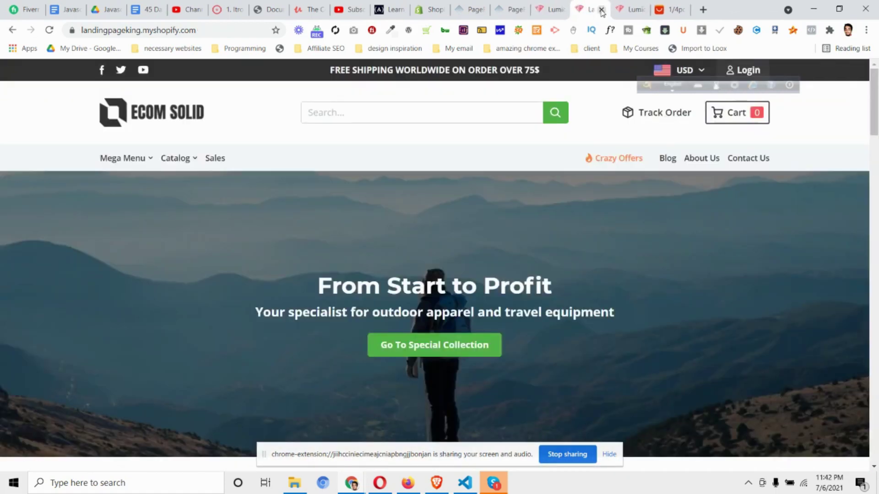
{"action": "left_click", "coordinate": [601, 10]}
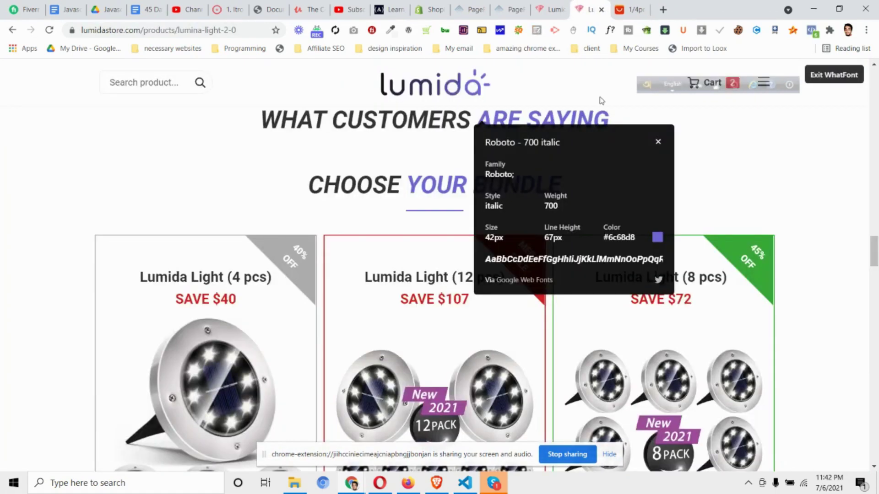
Exit WhatFont on the Lumida reference page and examine the CHOOSE YOUR BUNDLE cards' layout, prices, feature lists and buttons
{"action": "left_click", "coordinate": [658, 142]}
{"action": "scroll", "coordinate": [614, 192], "scroll_direction": "up", "scroll_amount": 3}
{"action": "scroll", "coordinate": [587, 216], "scroll_direction": "down", "scroll_amount": 4}
{"action": "scroll", "coordinate": [589, 220], "scroll_direction": "up", "scroll_amount": 3}
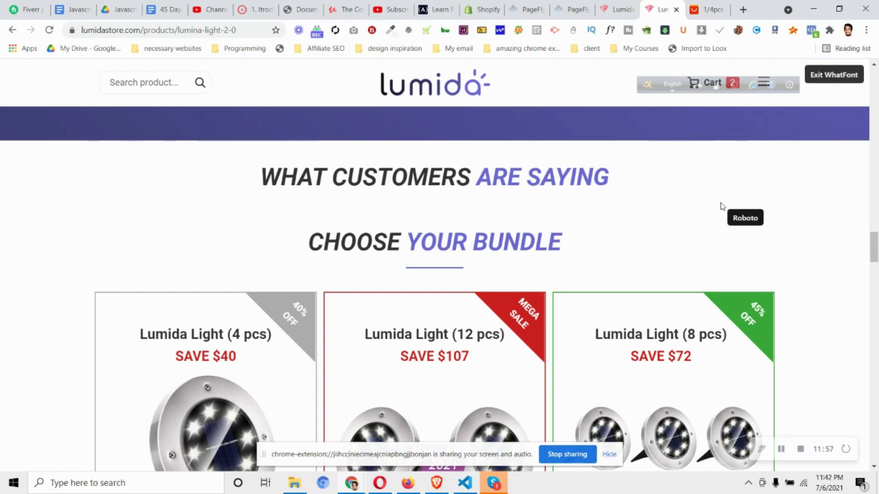
{"action": "scroll", "coordinate": [721, 216], "scroll_direction": "down", "scroll_amount": 10}
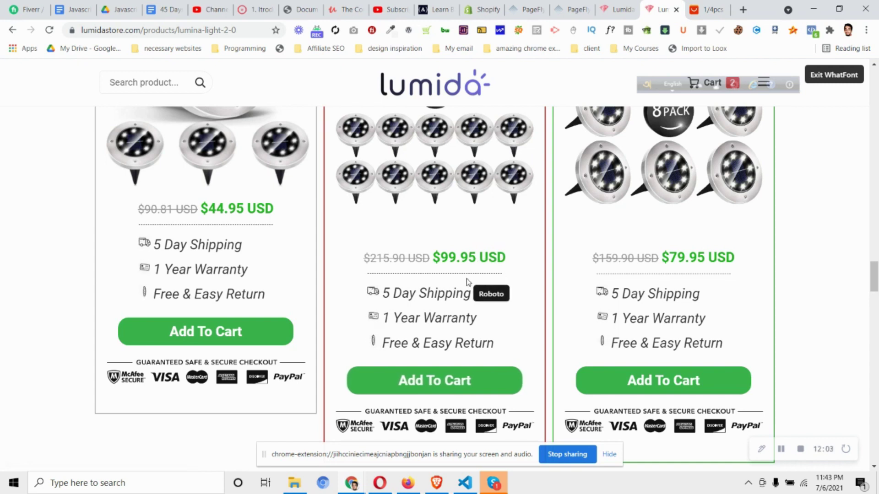
{"action": "scroll", "coordinate": [468, 282], "scroll_direction": "up", "scroll_amount": 1}
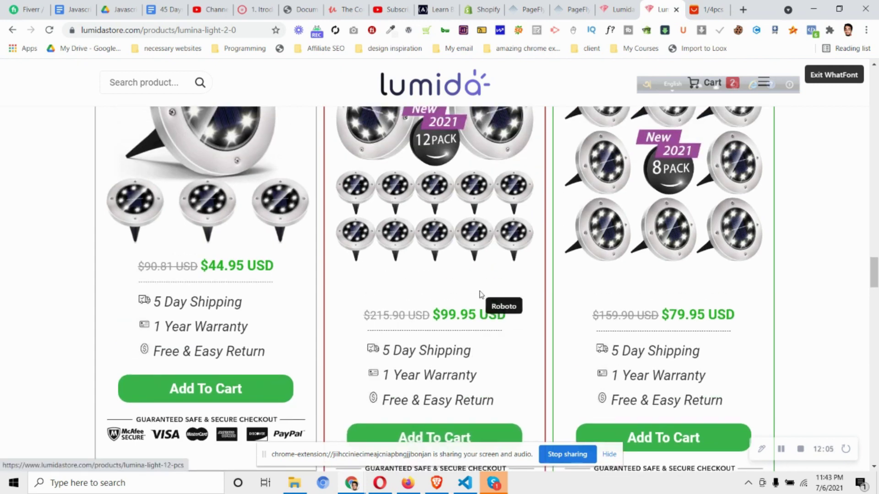
{"action": "scroll", "coordinate": [481, 294], "scroll_direction": "down", "scroll_amount": 1}
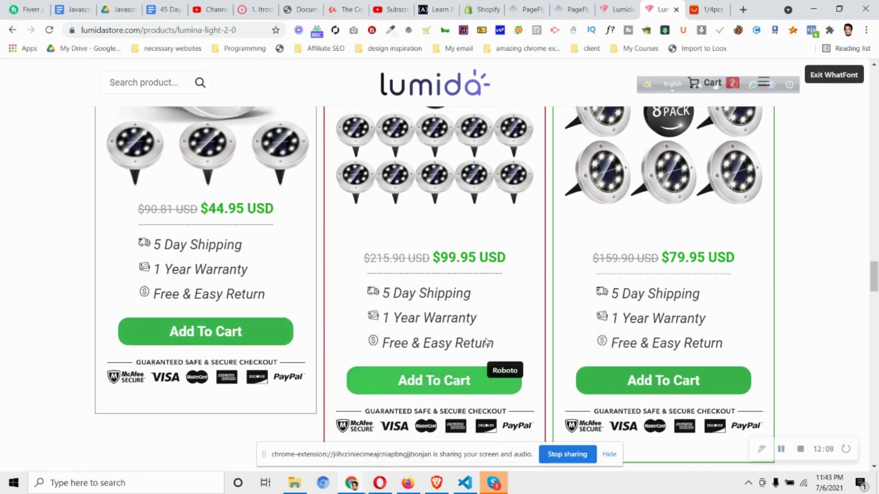
{"action": "left_click", "coordinate": [835, 74]}
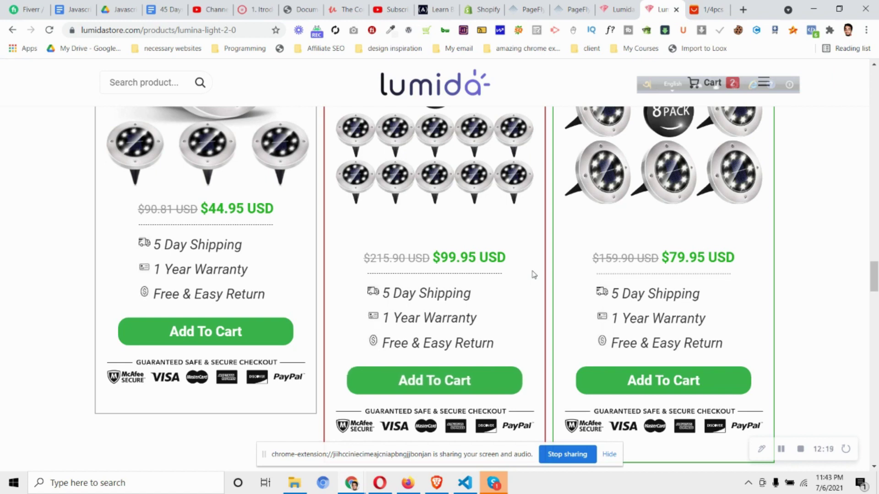
{"action": "scroll", "coordinate": [557, 261], "scroll_direction": "down", "scroll_amount": 2}
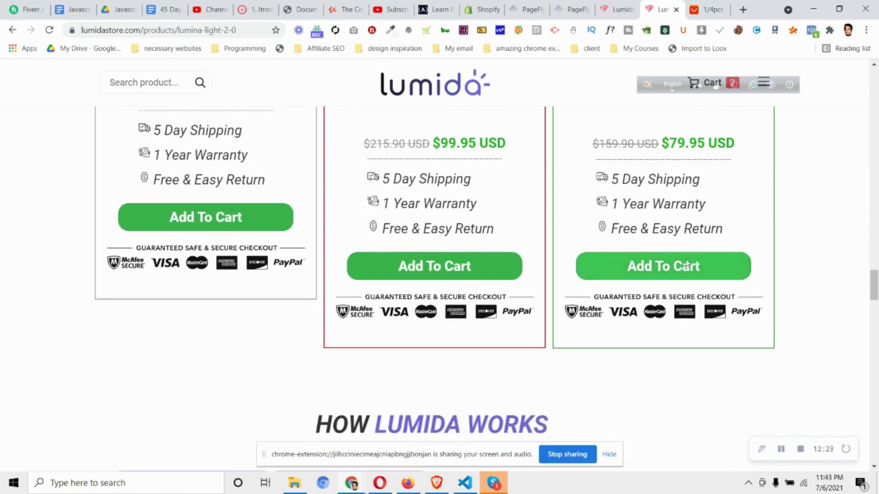
{"action": "scroll", "coordinate": [689, 279], "scroll_direction": "up", "scroll_amount": 1}
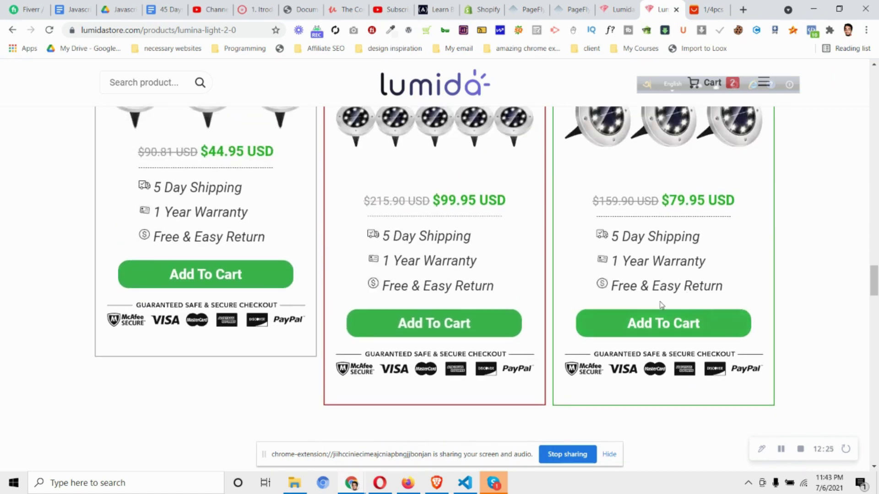
Test adding the Lumida Light (12 pcs) bundle to the cart, then return from checkout to the CHOOSE YOUR BUNDLE section
{"action": "left_click", "coordinate": [468, 326]}
{"action": "scroll", "coordinate": [452, 321], "scroll_direction": "up", "scroll_amount": 2}
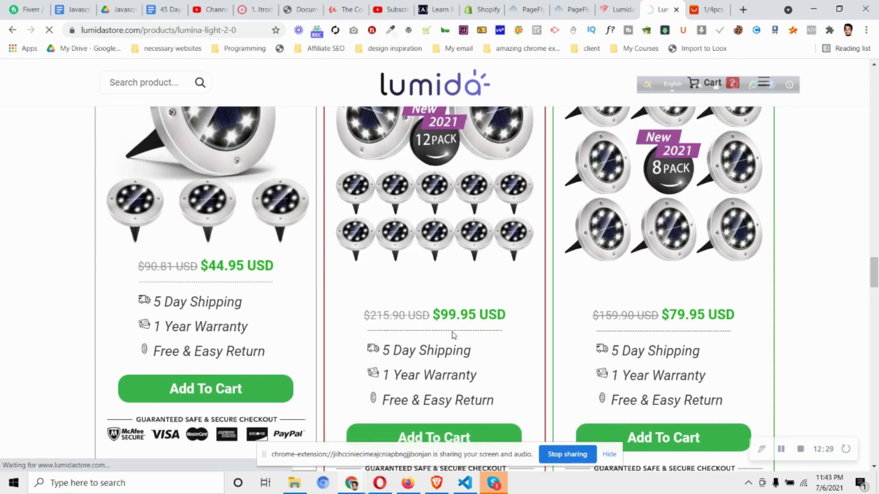
{"action": "scroll", "coordinate": [452, 336], "scroll_direction": "down", "scroll_amount": 2}
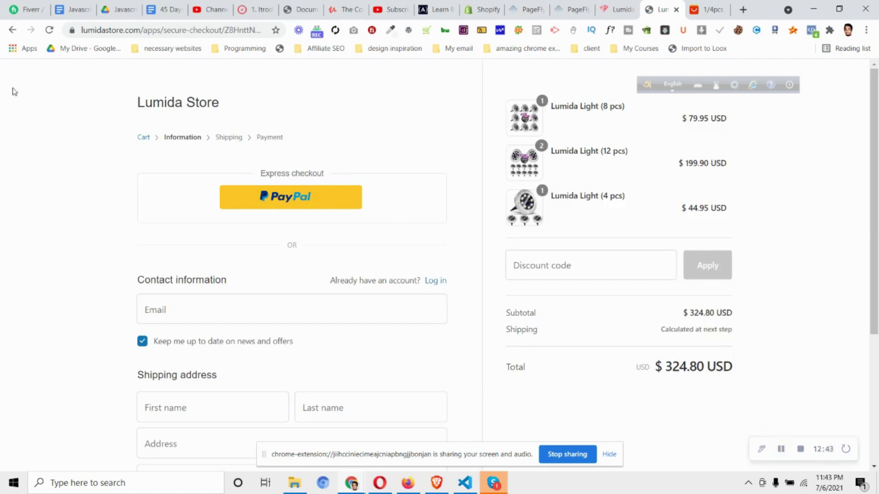
{"action": "left_click", "coordinate": [10, 32]}
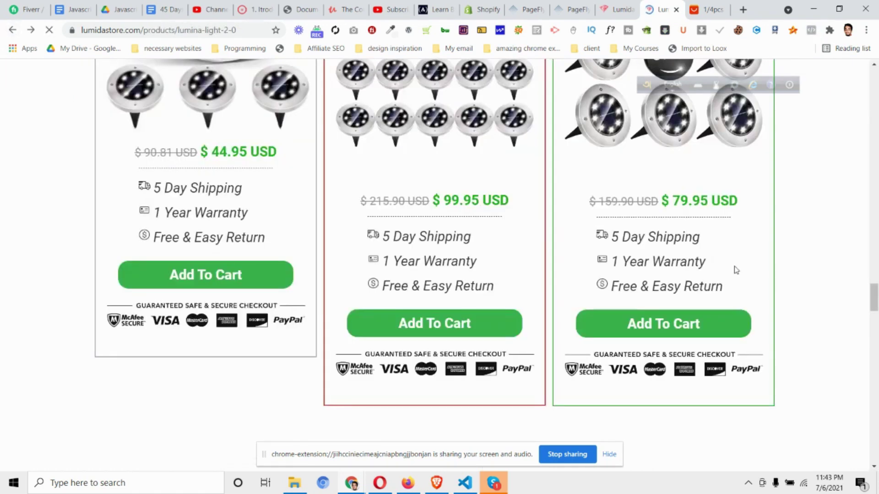
{"action": "scroll", "coordinate": [705, 285], "scroll_direction": "up", "scroll_amount": 10}
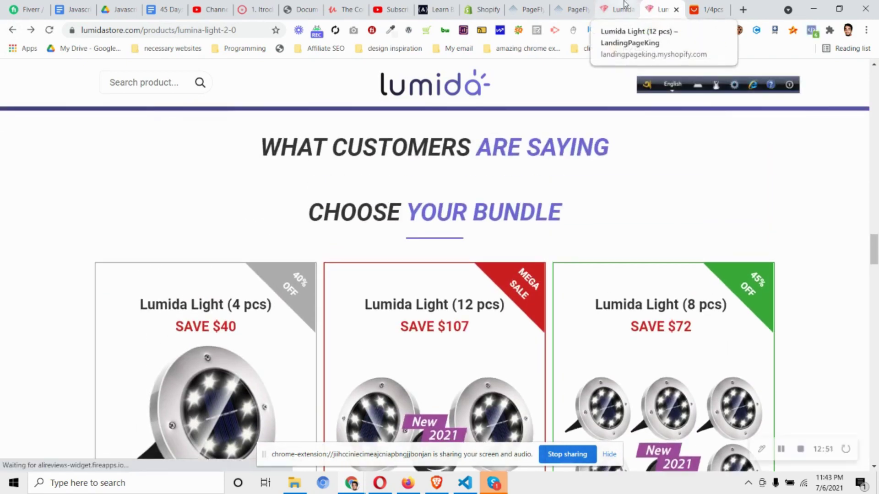
In the PageFly editor, add a one-column layout section below the Loox review gallery section
{"action": "left_click", "coordinate": [573, 9]}
{"action": "scroll", "coordinate": [423, 230], "scroll_direction": "down", "scroll_amount": 10}
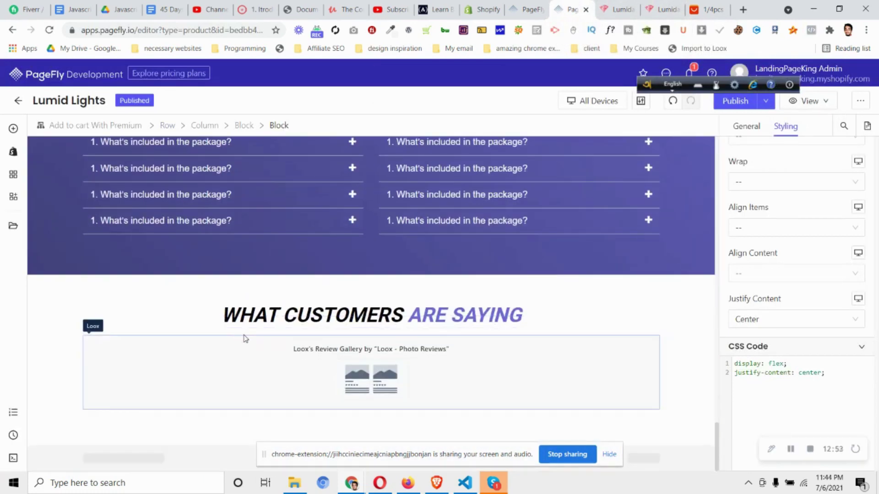
{"action": "left_click", "coordinate": [14, 128]}
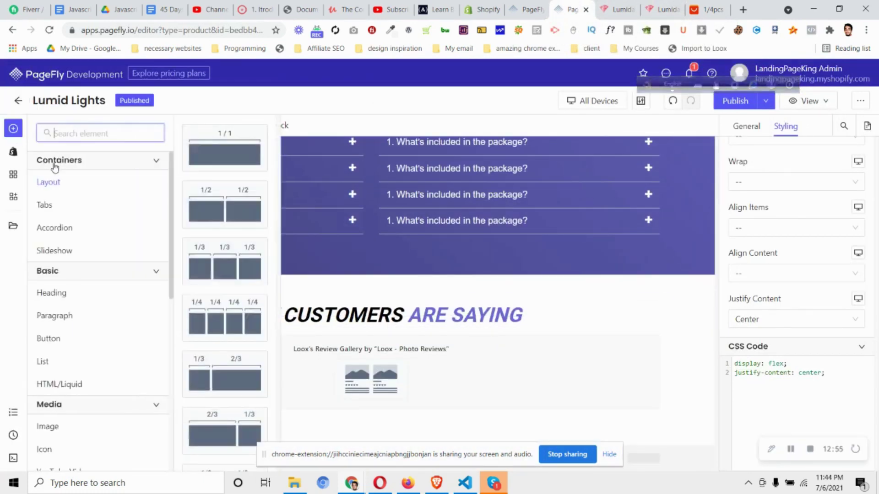
{"action": "left_click_drag", "start_coordinate": [238, 157], "coordinate": [158, 432]}
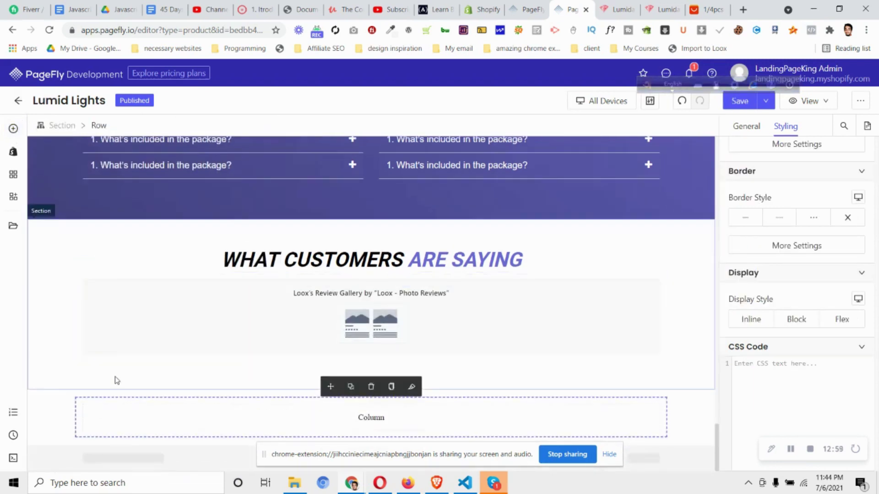
Set the new section's top and bottom padding to 40 px
{"action": "left_click", "coordinate": [63, 403]}
{"action": "scroll", "coordinate": [786, 183], "scroll_direction": "down", "scroll_amount": 3}
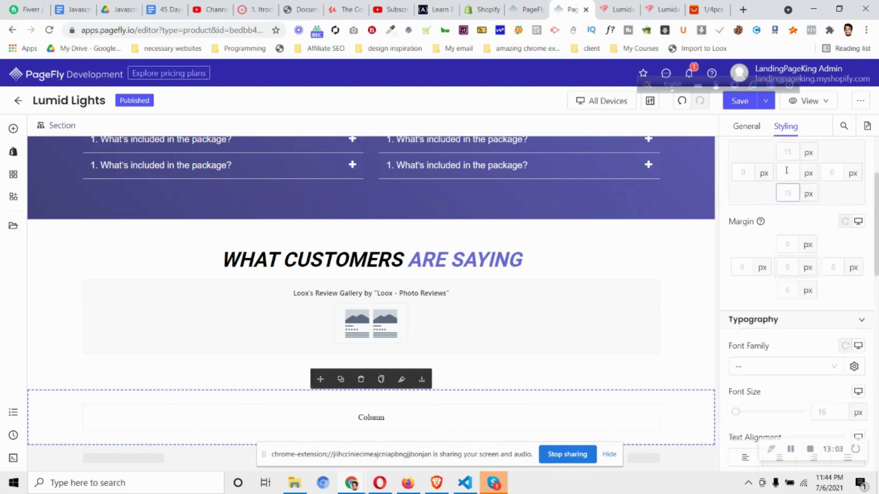
{"action": "type", "text": "40"}
{"action": "left_click", "coordinate": [792, 194]}
{"action": "type", "text": "40"}
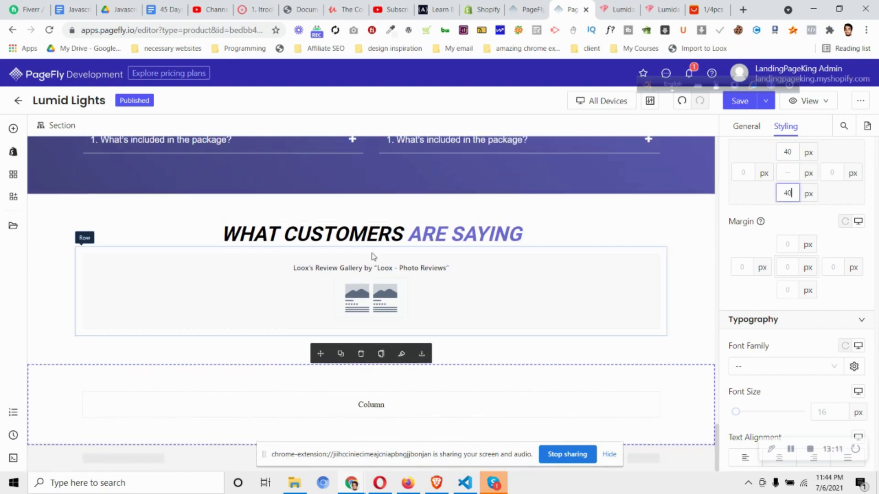
Duplicate the WHAT CUSTOMERS ARE SAYING heading and move the copy into the new section's empty column
{"action": "left_click", "coordinate": [619, 5]}
{"action": "left_click", "coordinate": [662, 9]}
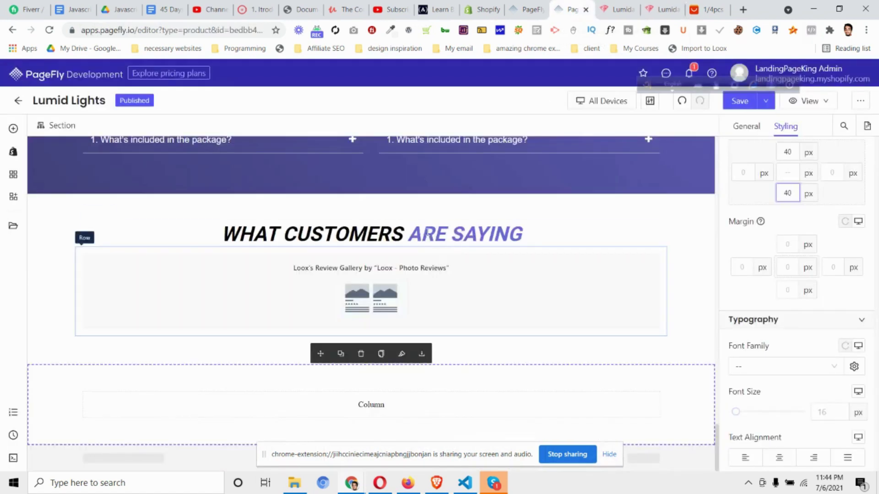
{"action": "left_click", "coordinate": [432, 234]}
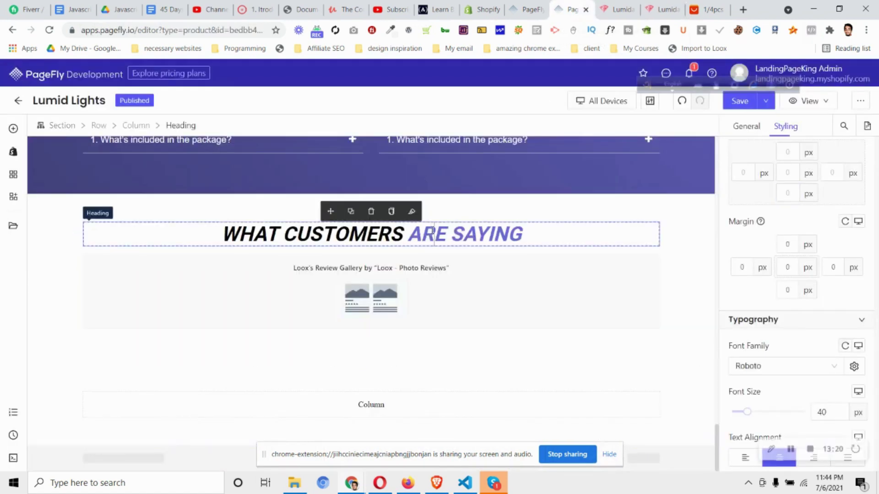
{"action": "left_click", "coordinate": [352, 212]}
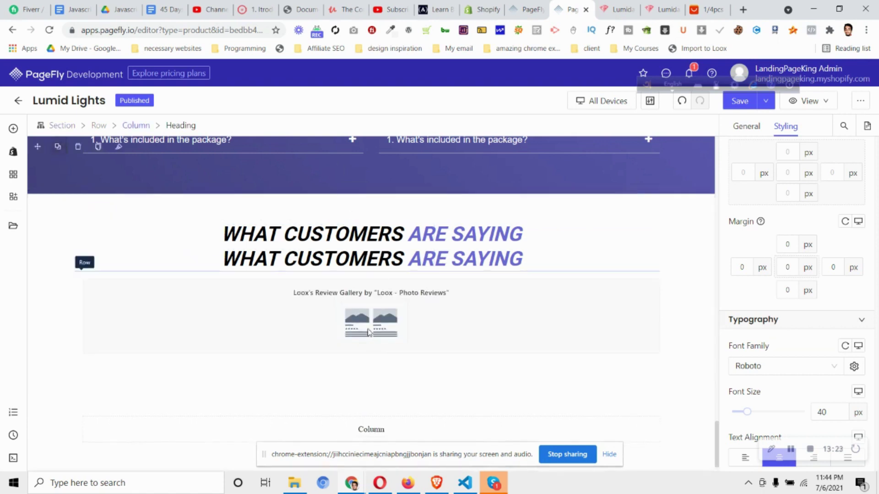
{"action": "left_click", "coordinate": [445, 259]}
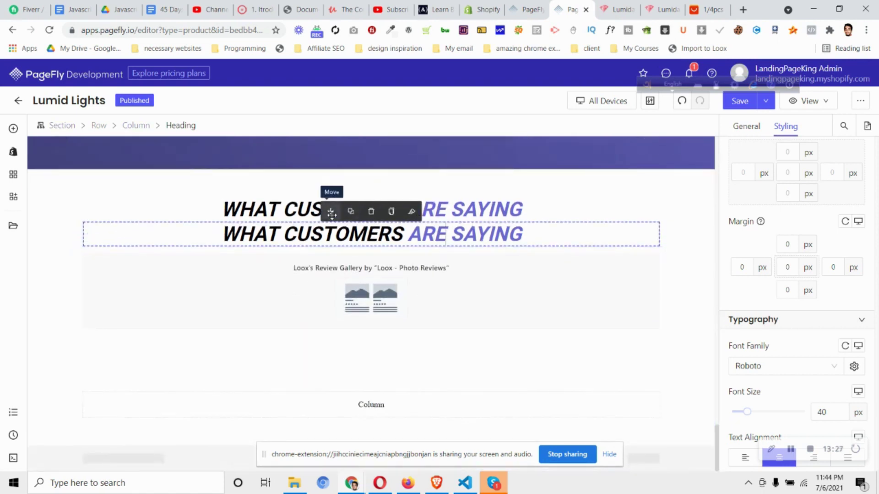
{"action": "left_click_drag", "start_coordinate": [332, 212], "coordinate": [371, 406]}
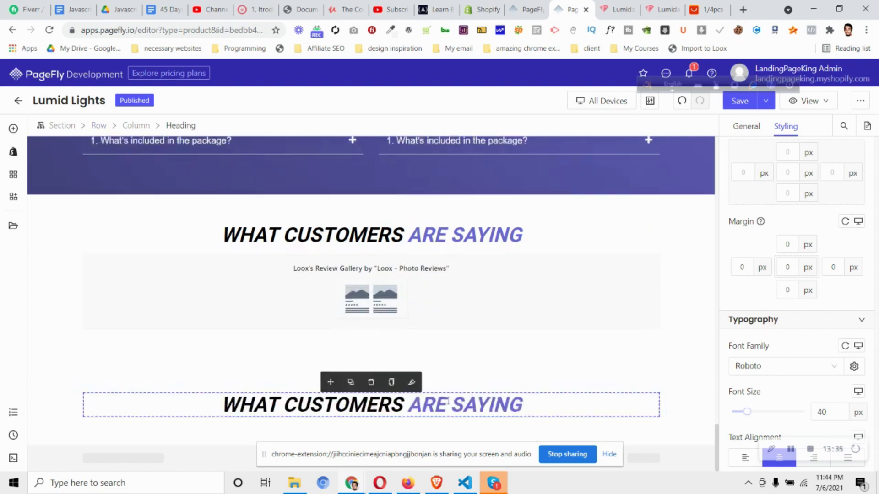
Change the copied heading's text to CHOOSE YOUR BUNDLE, keeping YOUR BUNDLE in the purple accent colour
{"action": "key", "text": "ctrl+Tab"}
{"action": "key", "text": "ctrl+Tab"}
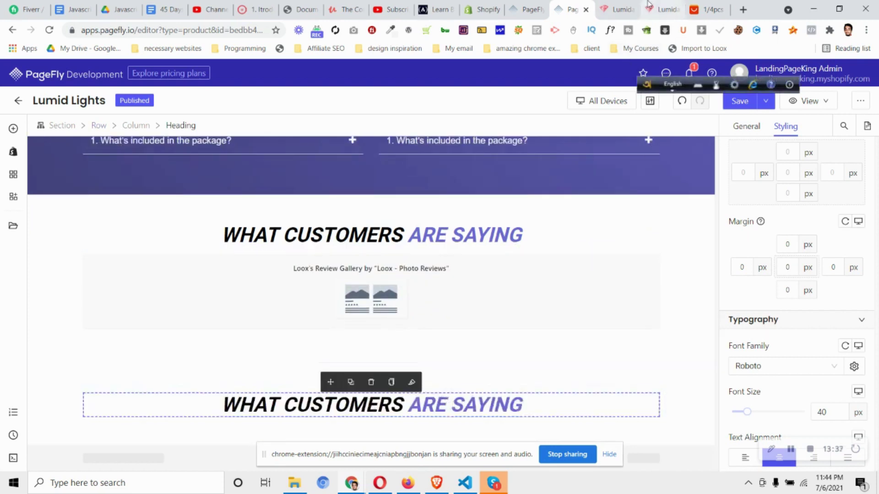
{"action": "left_click", "coordinate": [570, 9]}
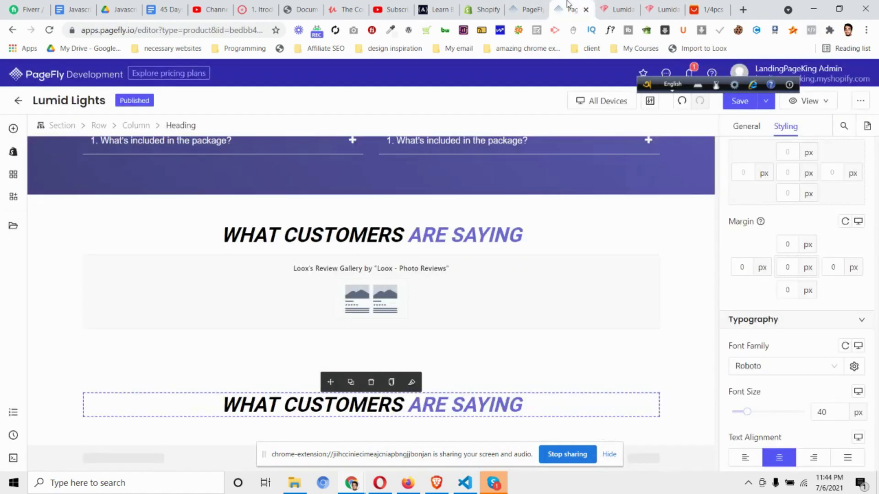
{"action": "left_click", "coordinate": [739, 129]}
{"action": "key", "text": "BackSpace"}
{"action": "key", "text": "BackSpace"}
{"action": "key", "text": "BackSpace"}
{"action": "key", "text": "BackSpace"}
{"action": "key", "text": "BackSpace"}
{"action": "key", "text": "BackSpace"}
{"action": "key", "text": "BackSpace"}
{"action": "key", "text": "BackSpace"}
{"action": "key", "text": "BackSpace"}
{"action": "key", "text": "BackSpace"}
{"action": "key", "text": "BackSpace"}
{"action": "key", "text": "BackSpace"}
{"action": "key", "text": "BackSpace"}
{"action": "key", "text": "BackSpace"}
{"action": "type", "text": "Ch ARE SAYING"}
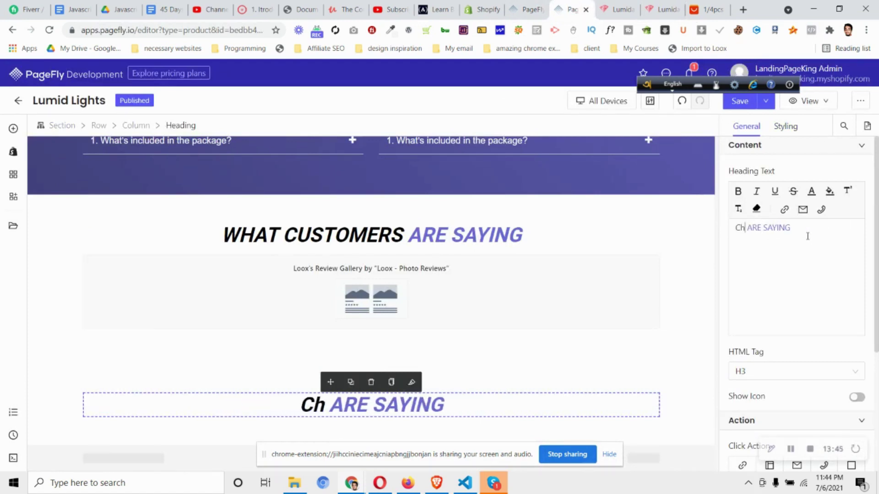
{"action": "key", "text": "BackSpace"}
{"action": "type", "text": "l"}
{"action": "key", "text": "BackSpace"}
{"action": "type", "text": "HOOSE"}
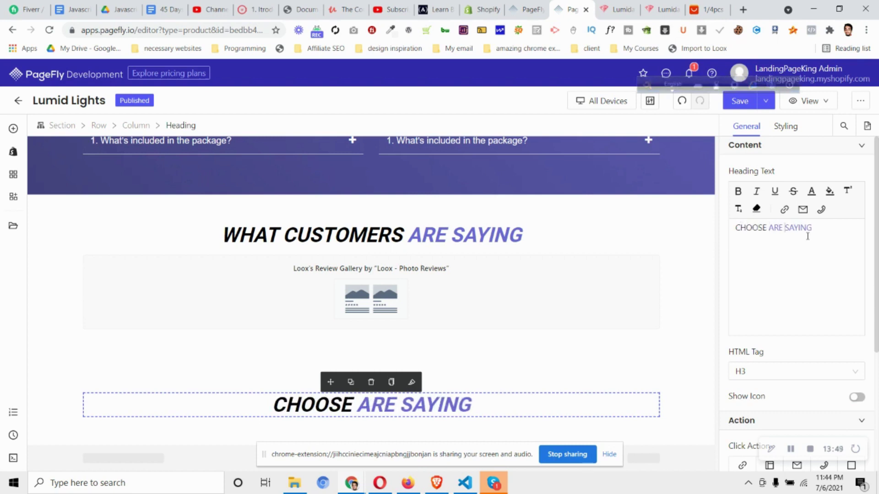
{"action": "type", "text": " ARE YOUR BUNDLE"}
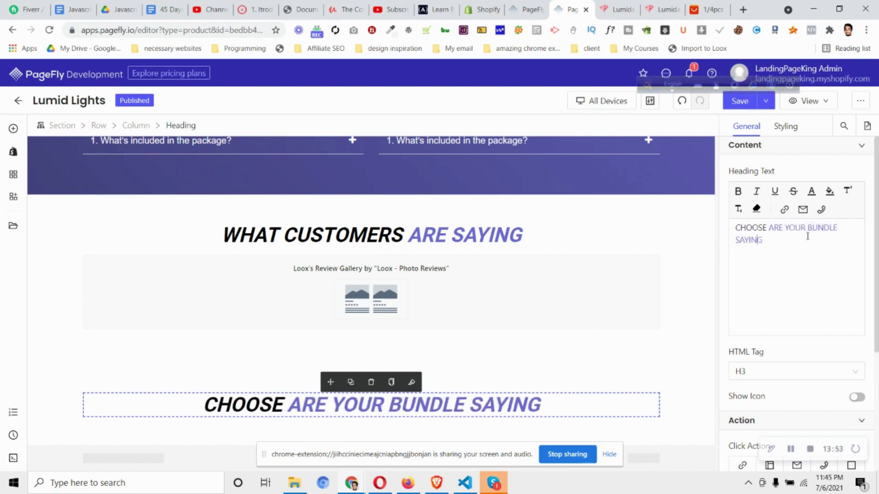
{"action": "key", "text": "BackSpace"}
{"action": "key", "text": "BackSpace"}
{"action": "key", "text": "BackSpace"}
{"action": "key", "text": "BackSpace"}
{"action": "key", "text": "BackSpace"}
{"action": "key", "text": "BackSpace"}
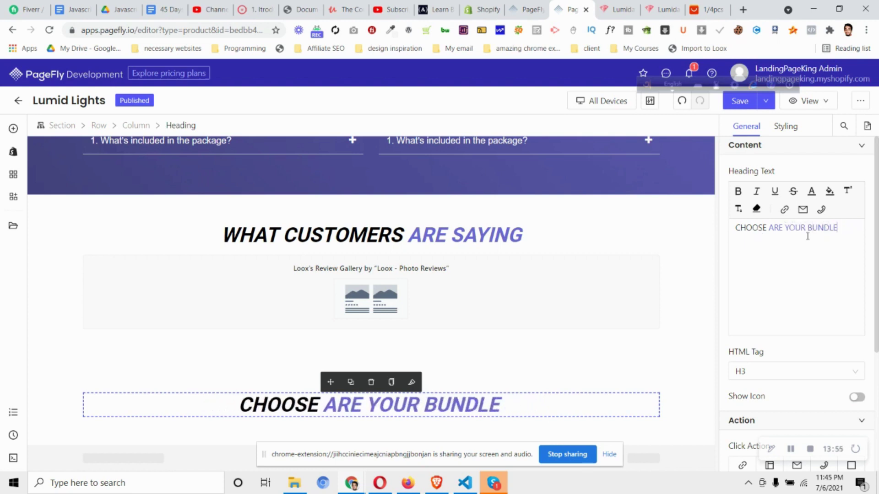
{"action": "key", "text": "BackSpace"}
{"action": "key", "text": "BackSpace"}
{"action": "key", "text": "BackSpace"}
{"action": "key", "text": "BackSpace"}
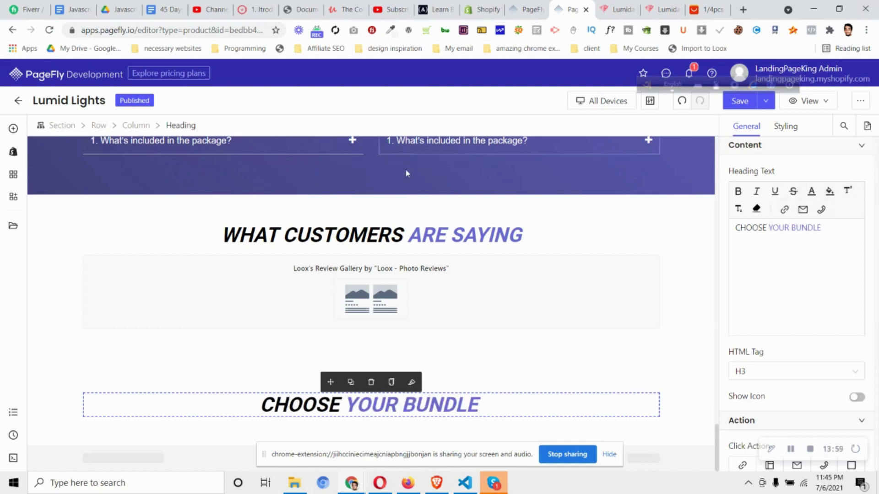
Duplicate the yellow divider under the FREQUENTLY ASKED QUESTIONS heading
{"action": "scroll", "coordinate": [429, 284], "scroll_direction": "up", "scroll_amount": 6}
{"action": "scroll", "coordinate": [427, 282], "scroll_direction": "up", "scroll_amount": 2}
{"action": "scroll", "coordinate": [424, 281], "scroll_direction": "down", "scroll_amount": 8}
{"action": "scroll", "coordinate": [425, 256], "scroll_direction": "up", "scroll_amount": 4}
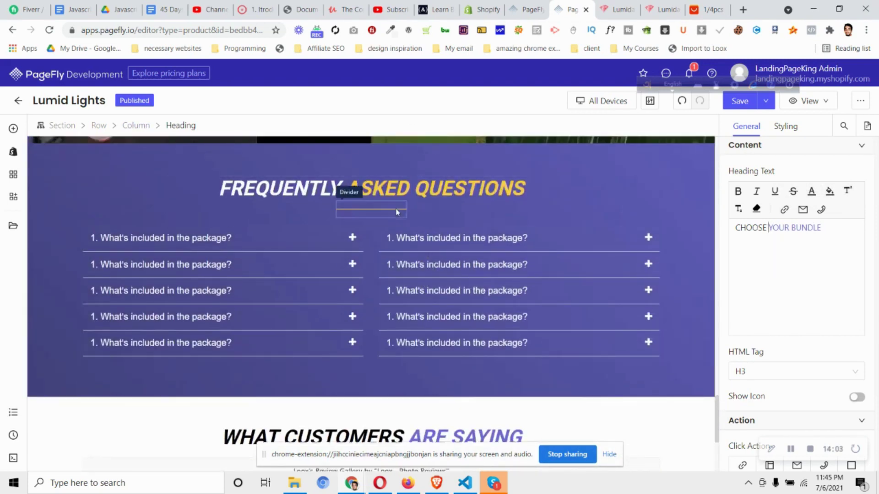
{"action": "left_click", "coordinate": [396, 212]}
{"action": "left_click", "coordinate": [353, 188]}
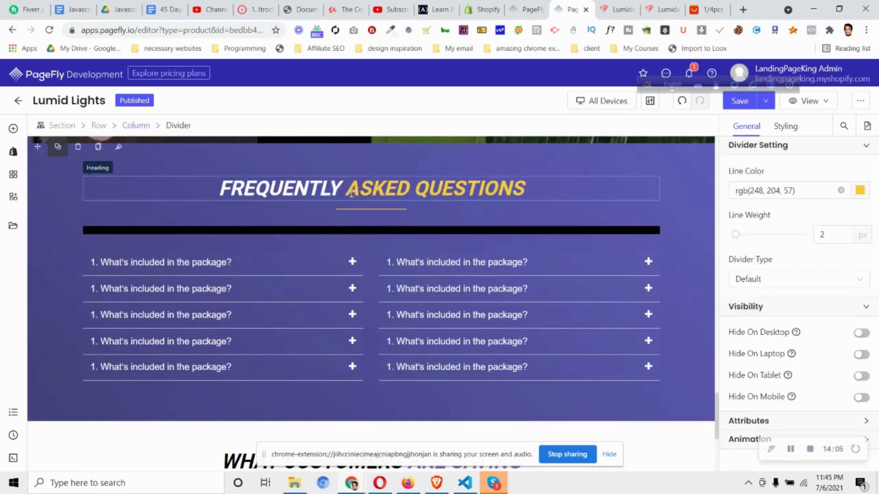
Move the duplicated yellow divider out of the FAQ section to directly below the CHOOSE YOUR BUNDLE heading
{"action": "scroll", "coordinate": [370, 227], "scroll_direction": "down", "scroll_amount": 1}
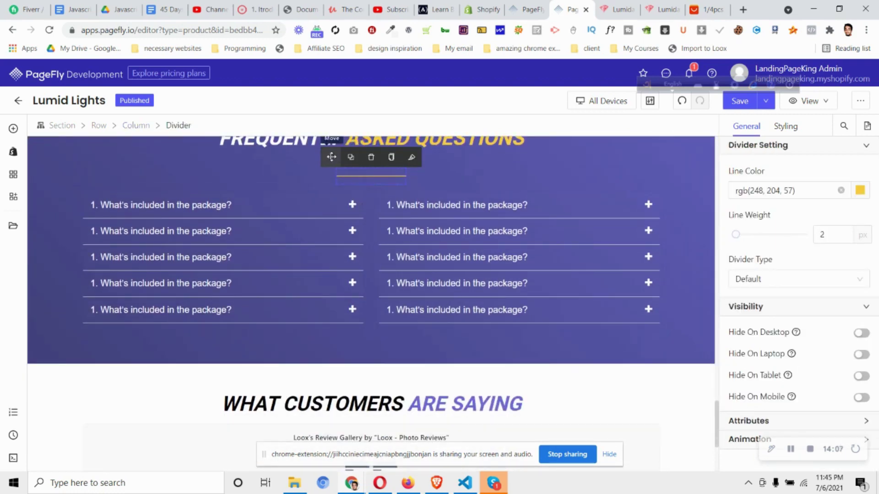
{"action": "left_click_drag", "start_coordinate": [398, 383], "coordinate": [394, 414]}
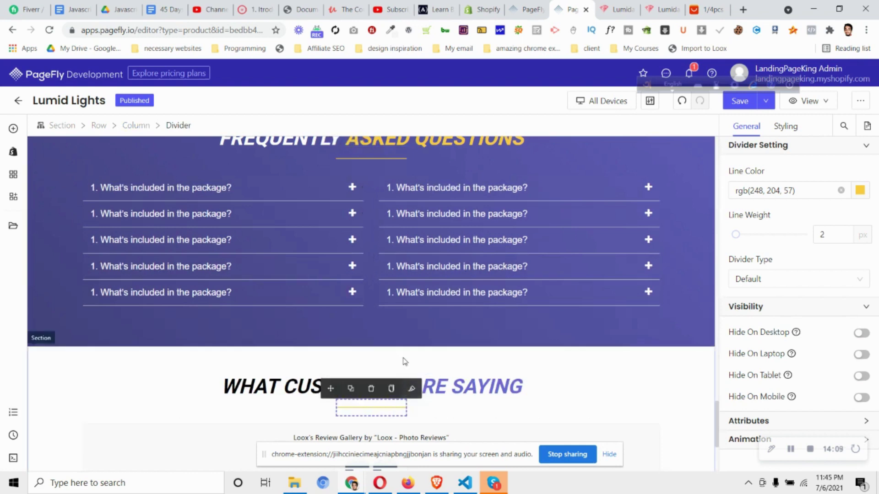
{"action": "scroll", "coordinate": [384, 357], "scroll_direction": "down", "scroll_amount": 3}
{"action": "left_click_drag", "start_coordinate": [369, 354], "coordinate": [402, 412]}
Check the bundle divider on the Lumida reference page and copy the purple colour code #6c68d8 from the YOUR BUNDLE heading text
{"action": "left_click", "coordinate": [632, 9]}
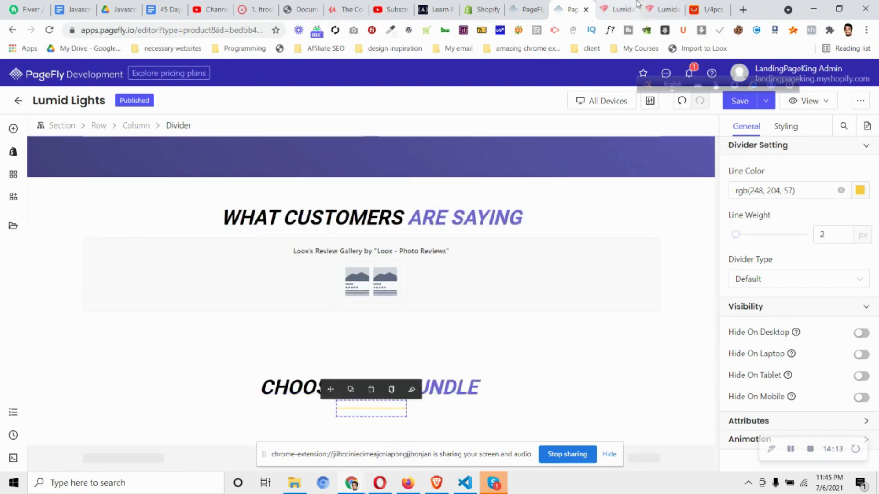
{"action": "key", "text": "ctrl+Tab"}
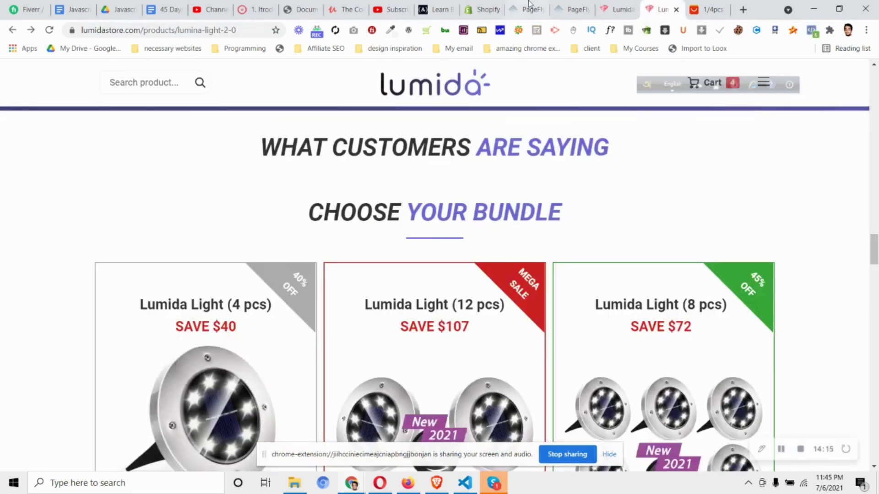
{"action": "left_click", "coordinate": [570, 9]}
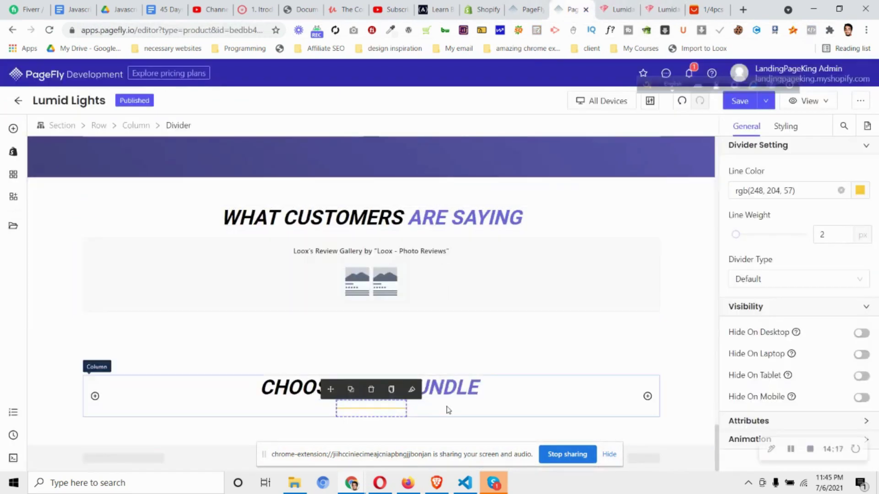
{"action": "left_click", "coordinate": [451, 391]}
{"action": "scroll", "coordinate": [766, 189], "scroll_direction": "up", "scroll_amount": 2}
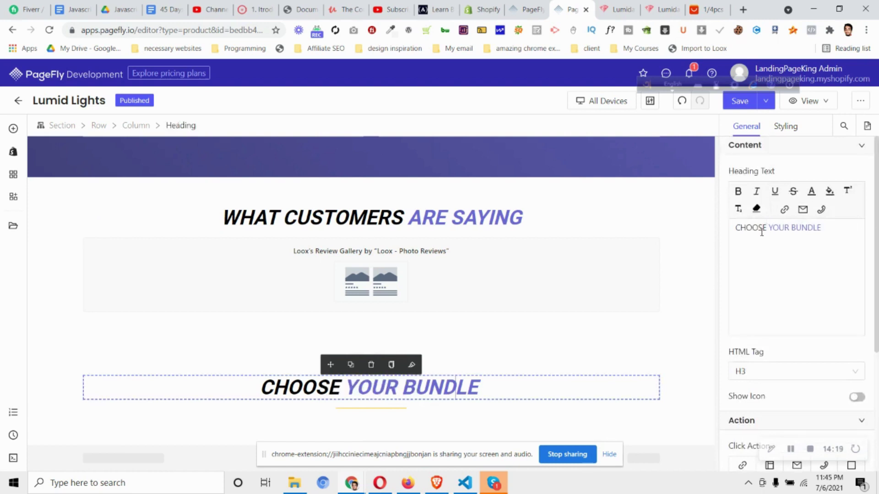
{"action": "left_click_drag", "start_coordinate": [769, 227], "coordinate": [822, 227]}
{"action": "left_click", "coordinate": [811, 191]}
{"action": "left_click", "coordinate": [722, 229]}
{"action": "key", "text": "ctrl+a"}
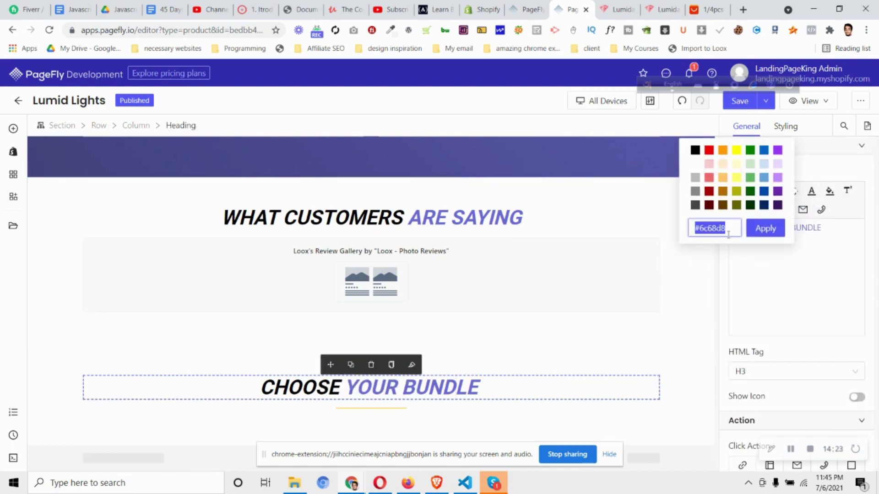
Set the line colour of the divider under CHOOSE YOUR BUNDLE to rgb(108, 104, 216)
{"action": "left_click", "coordinate": [383, 410]}
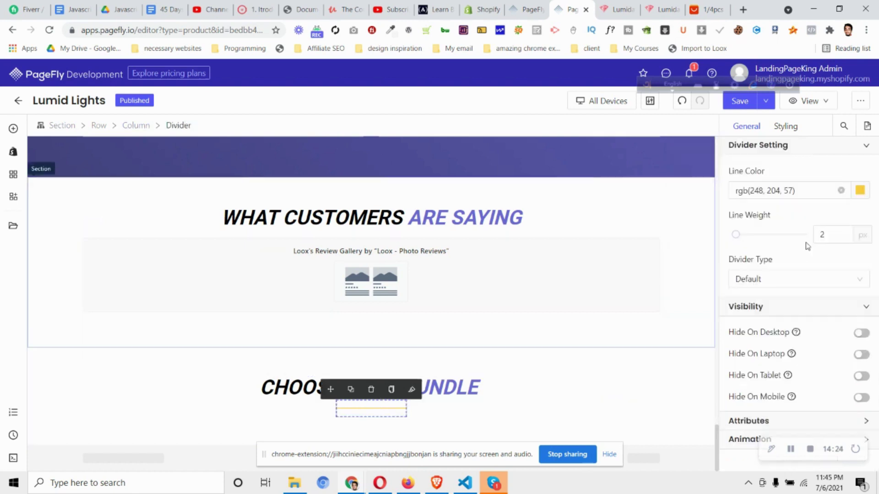
{"action": "left_click", "coordinate": [802, 189]}
{"action": "key", "text": "ctrl+a"}
{"action": "type", "text": "rgb(108, 104, 216)"}
{"action": "left_click", "coordinate": [809, 168]}
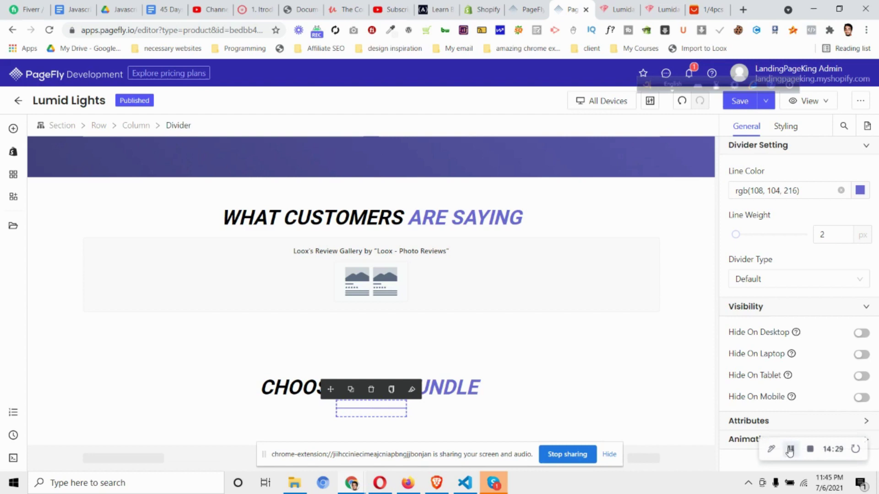
{"action": "left_click", "coordinate": [790, 449]}
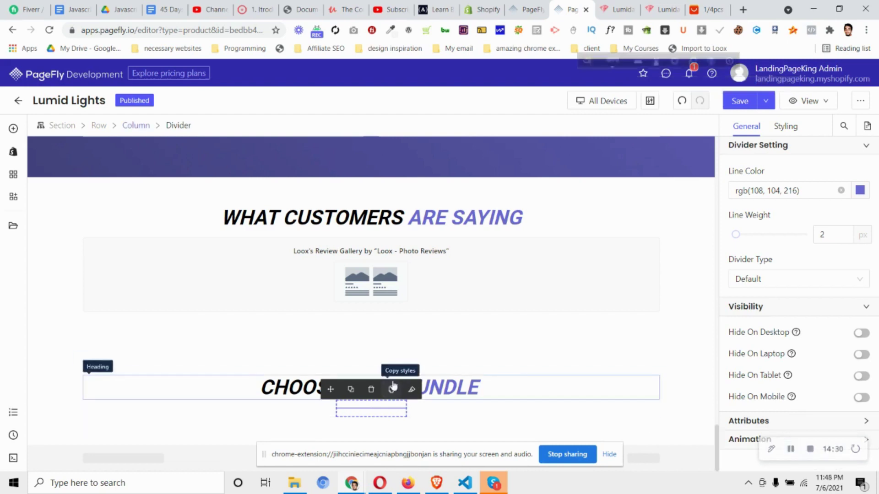
{"action": "left_click", "coordinate": [392, 389]}
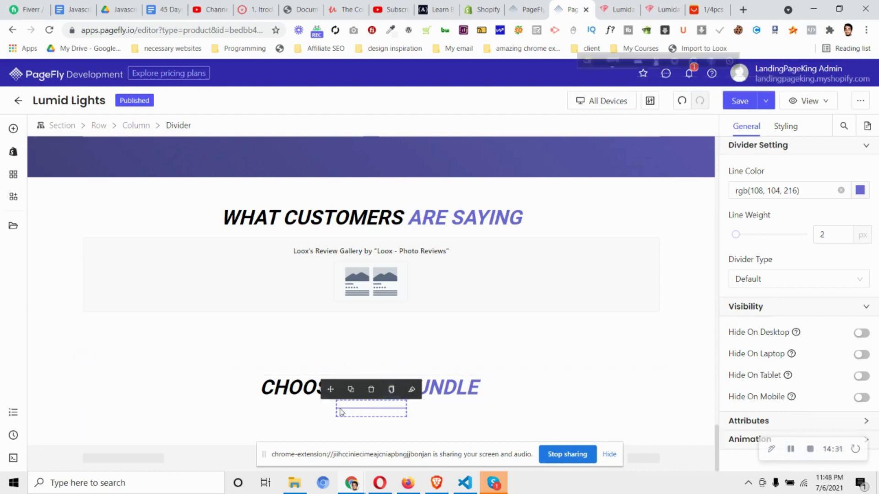
Check the bundle layout on the Lumida reference page and add a three-column row below the purple divider
{"action": "left_click", "coordinate": [663, 5]}
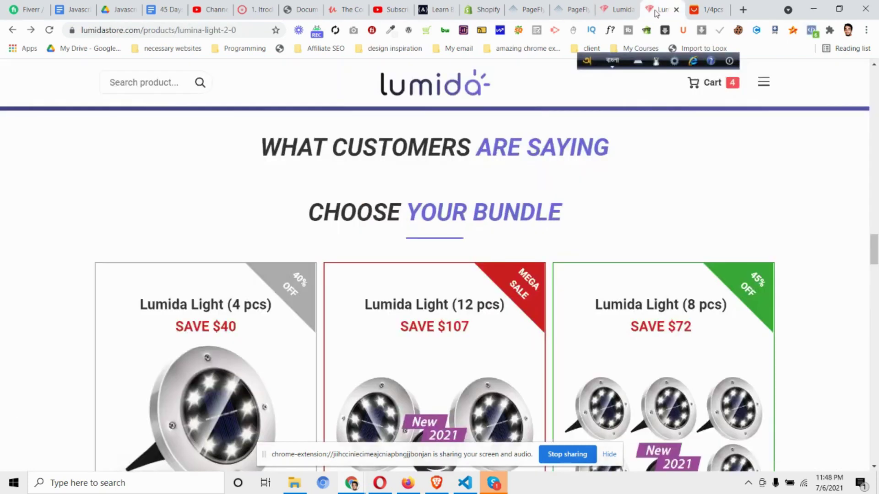
{"action": "scroll", "coordinate": [594, 275], "scroll_direction": "down", "scroll_amount": 4}
{"action": "scroll", "coordinate": [592, 296], "scroll_direction": "up", "scroll_amount": 4}
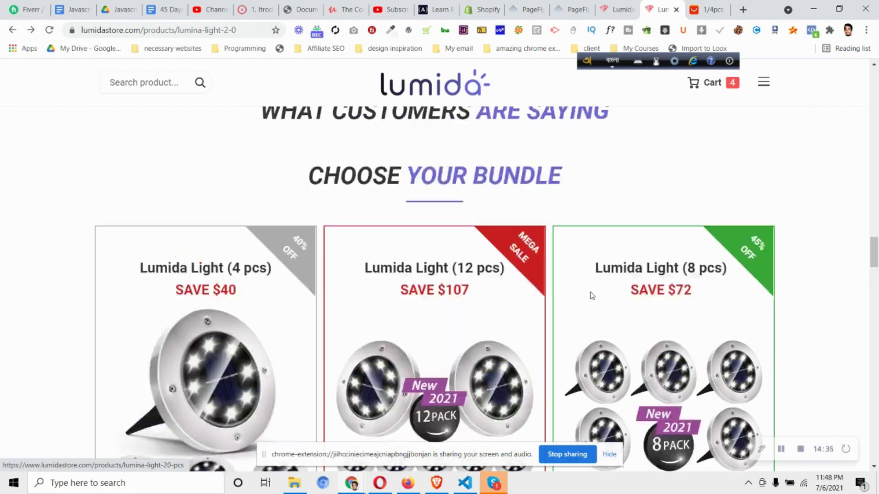
{"action": "scroll", "coordinate": [162, 251], "scroll_direction": "down", "scroll_amount": 1}
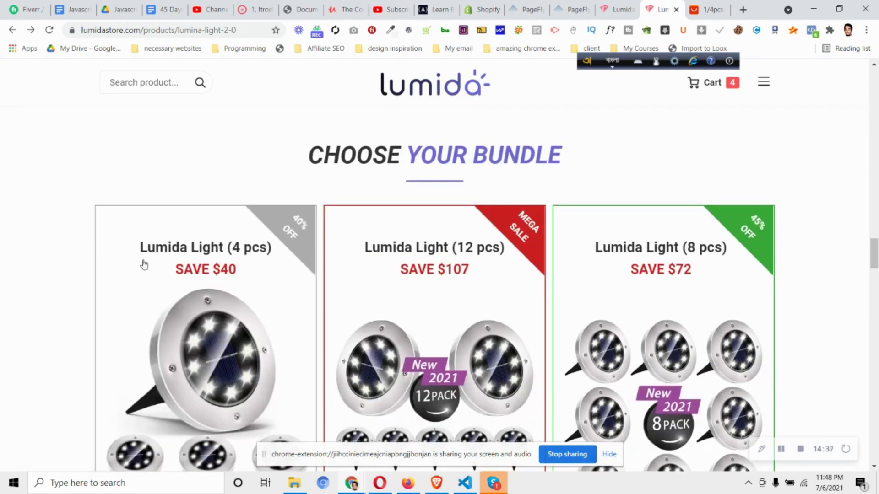
{"action": "left_click", "coordinate": [575, 9]}
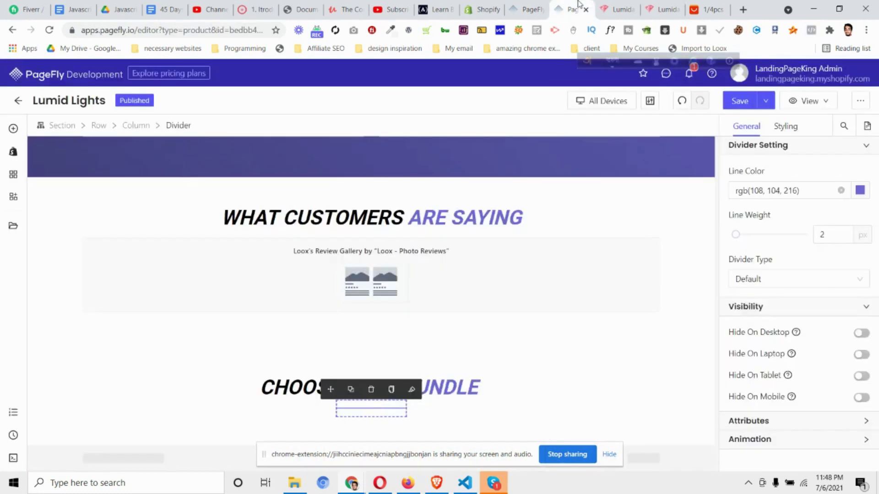
{"action": "left_click", "coordinate": [14, 129]}
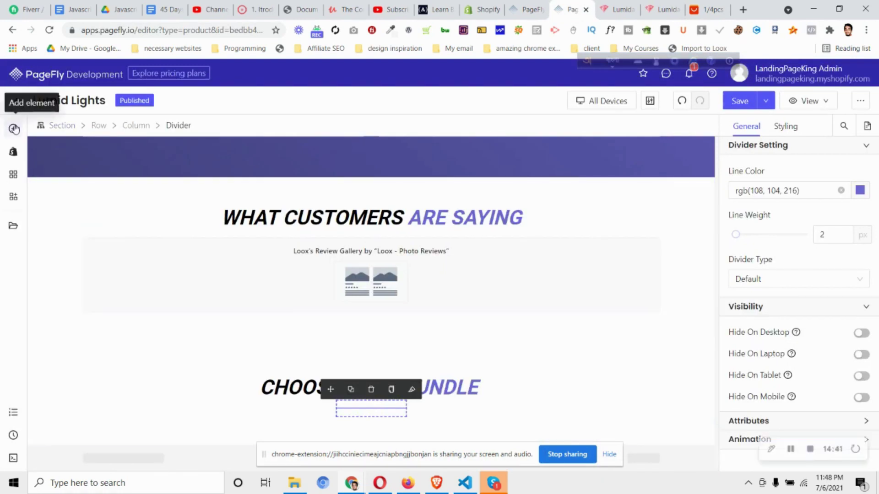
{"action": "left_click_drag", "start_coordinate": [244, 263], "coordinate": [355, 422]}
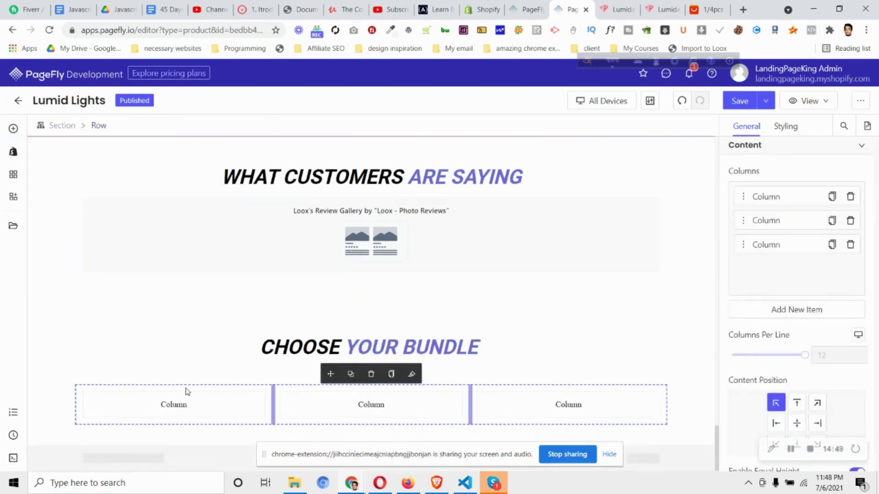
Set the three-column row's top padding to 20 px
{"action": "left_click", "coordinate": [666, 5]}
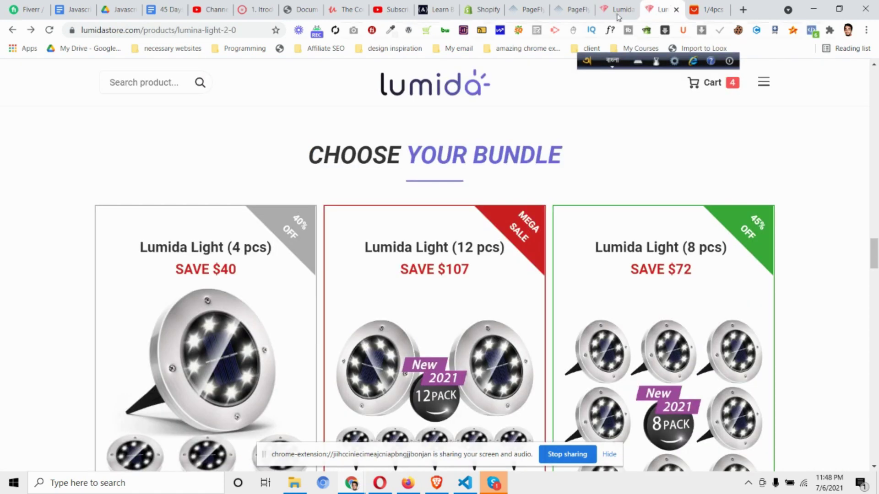
{"action": "left_click", "coordinate": [573, 9]}
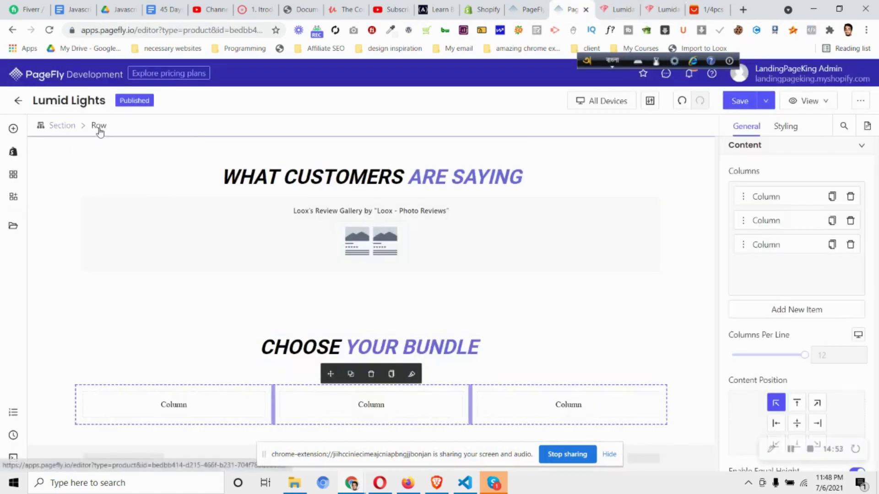
{"action": "left_click", "coordinate": [785, 126]}
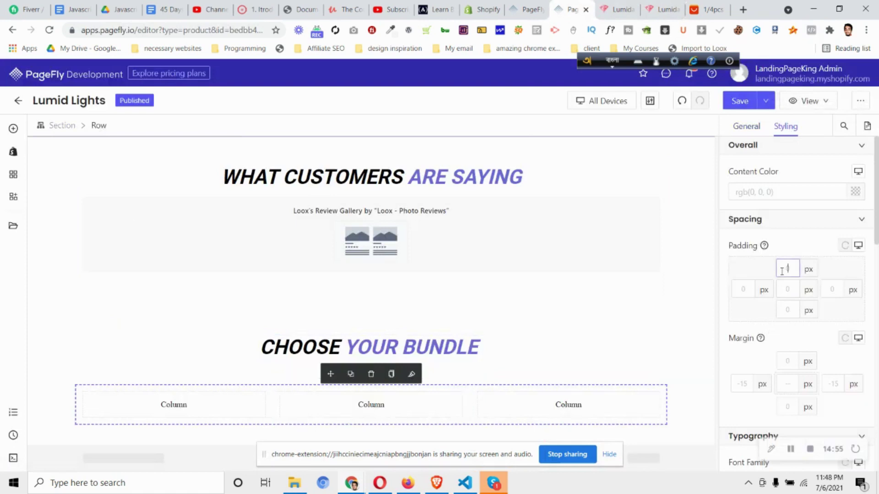
{"action": "type", "text": "9"}
{"action": "key", "text": "BackSpace"}
{"action": "type", "text": "20"}
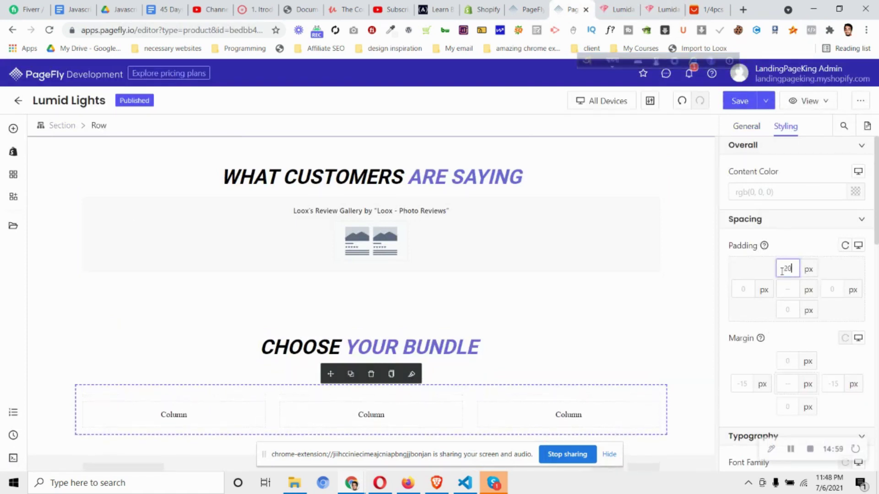
{"action": "left_click", "coordinate": [48, 402]}
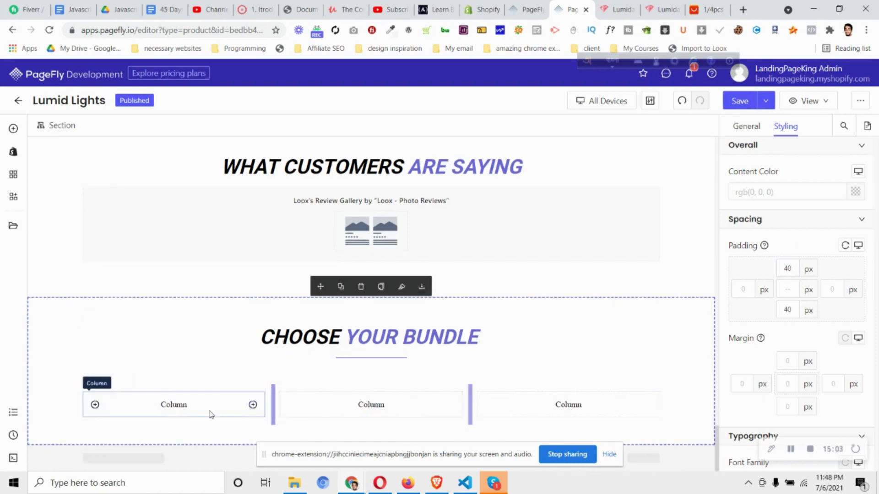
Examine the bundle cards on the Lumida reference page, including their images, prices, shipping and warranty lines, and Add To Cart buttons
{"action": "left_click", "coordinate": [623, 6]}
{"action": "left_click", "coordinate": [662, 9]}
{"action": "scroll", "coordinate": [414, 220], "scroll_direction": "down", "scroll_amount": 1}
{"action": "scroll", "coordinate": [414, 228], "scroll_direction": "down", "scroll_amount": 4}
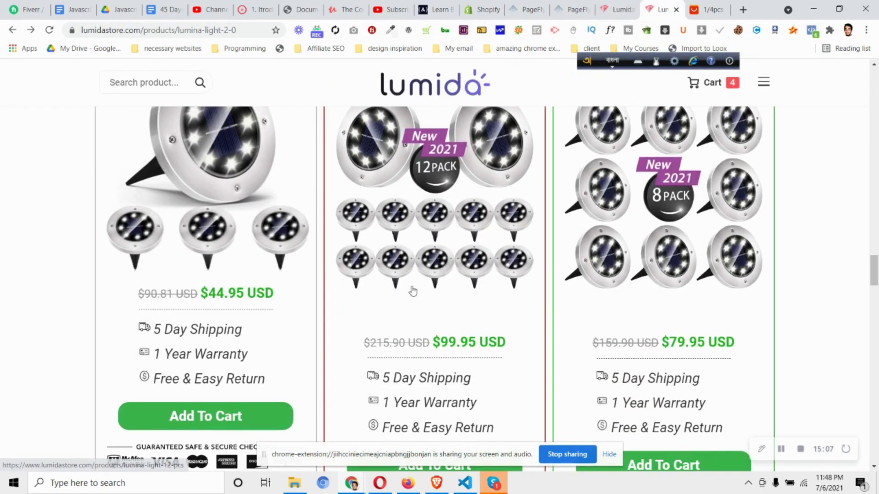
{"action": "scroll", "coordinate": [231, 307], "scroll_direction": "down", "scroll_amount": 1}
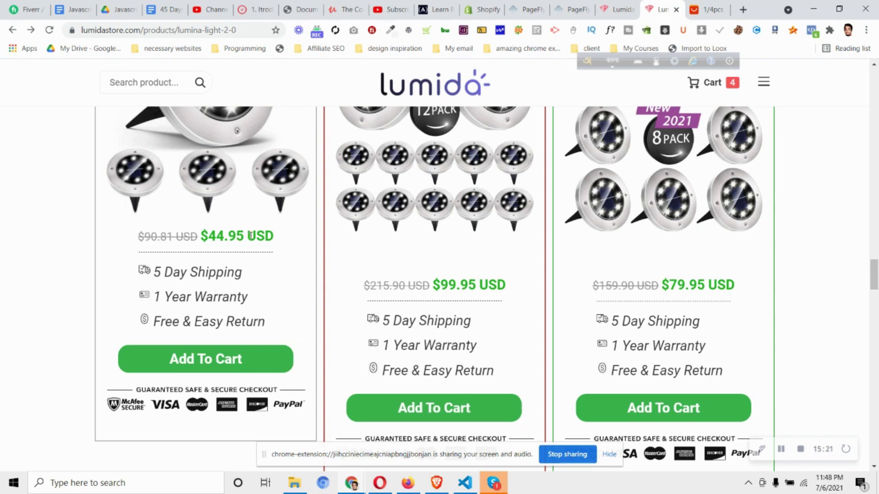
{"action": "left_click", "coordinate": [483, 10]}
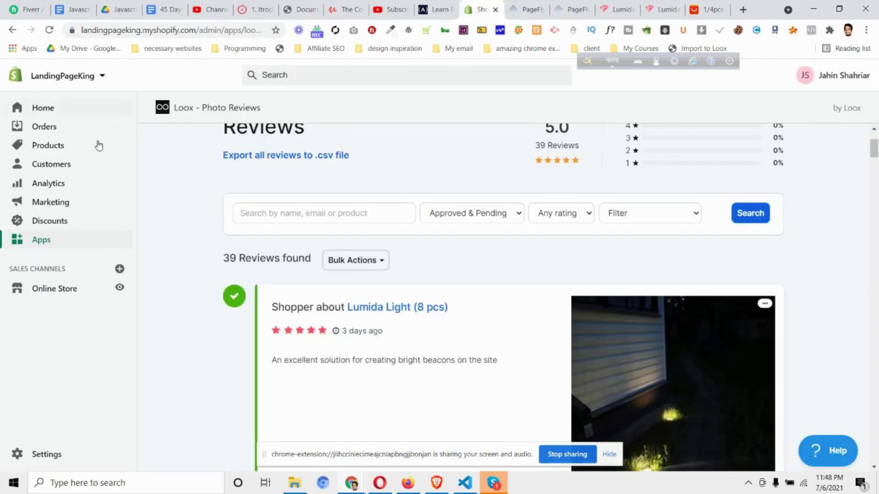
{"action": "left_click", "coordinate": [600, 7]}
{"action": "left_click", "coordinate": [571, 9]}
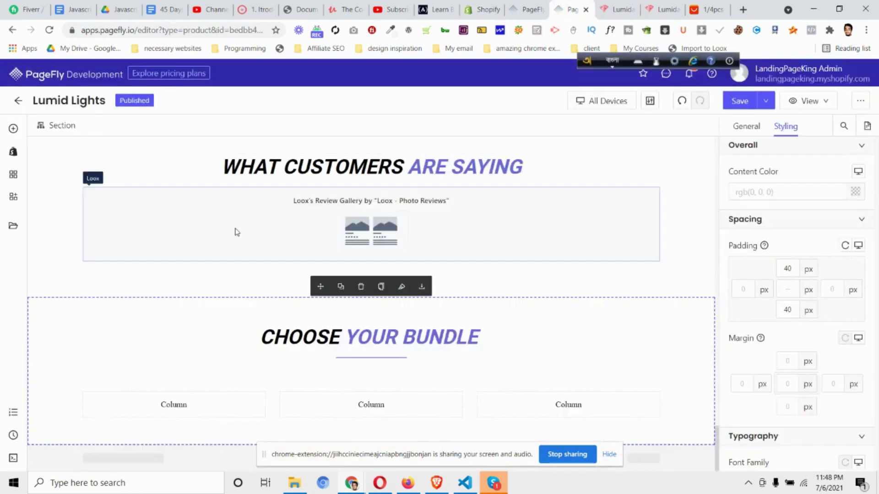
{"action": "left_click", "coordinate": [659, 9]}
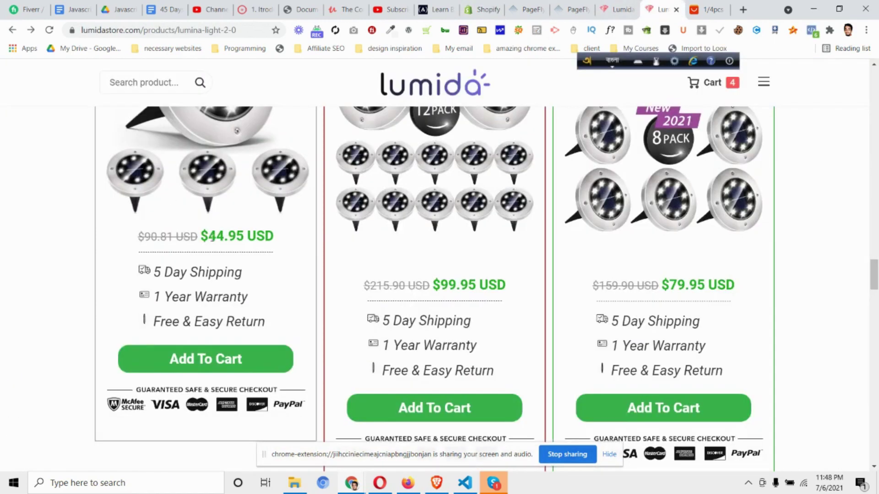
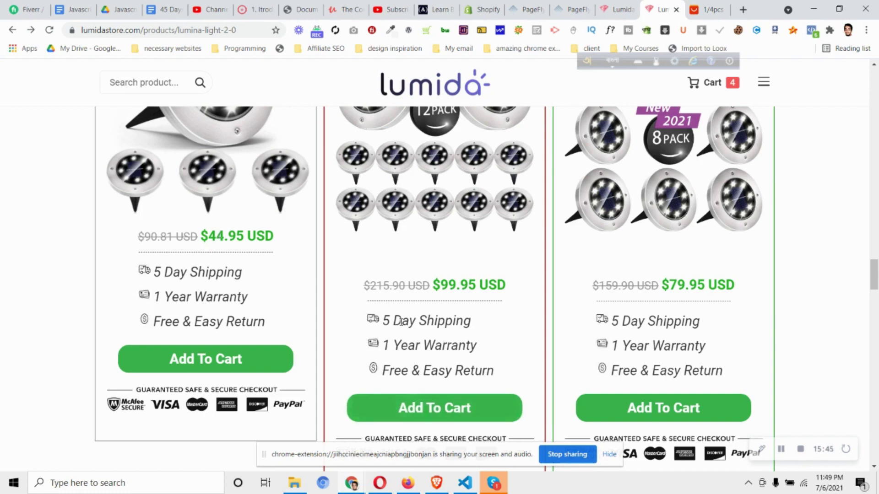
{"action": "scroll", "coordinate": [401, 322], "scroll_direction": "up", "scroll_amount": 5}
Add a Product Details element with the vertical layout to the first column of the bundle row in PageFly
{"action": "left_click", "coordinate": [568, 4]}
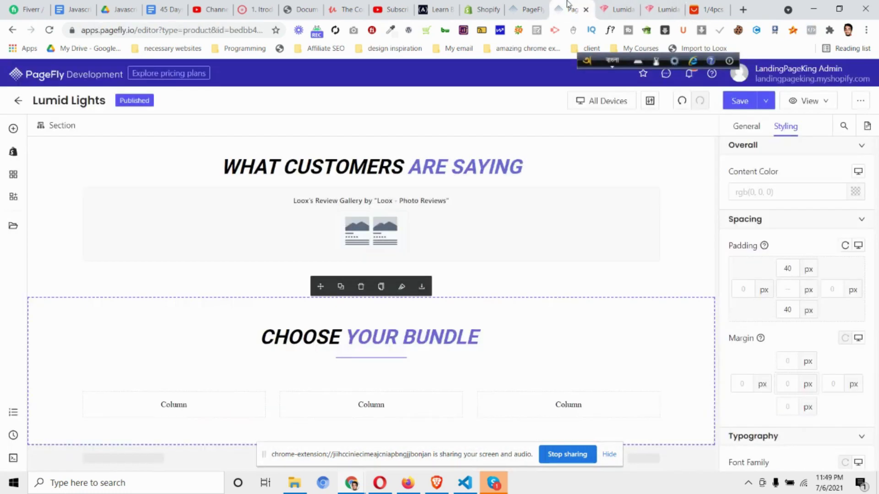
{"action": "left_click", "coordinate": [14, 152]}
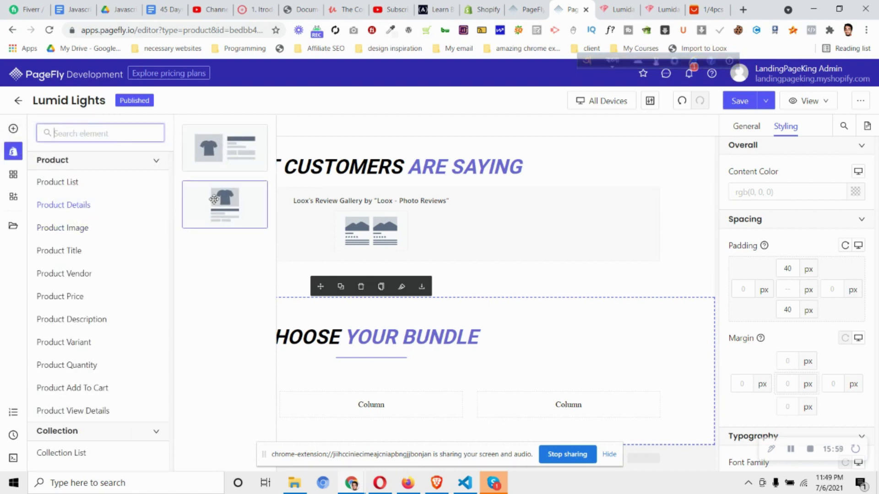
{"action": "left_click_drag", "start_coordinate": [214, 200], "coordinate": [173, 406]}
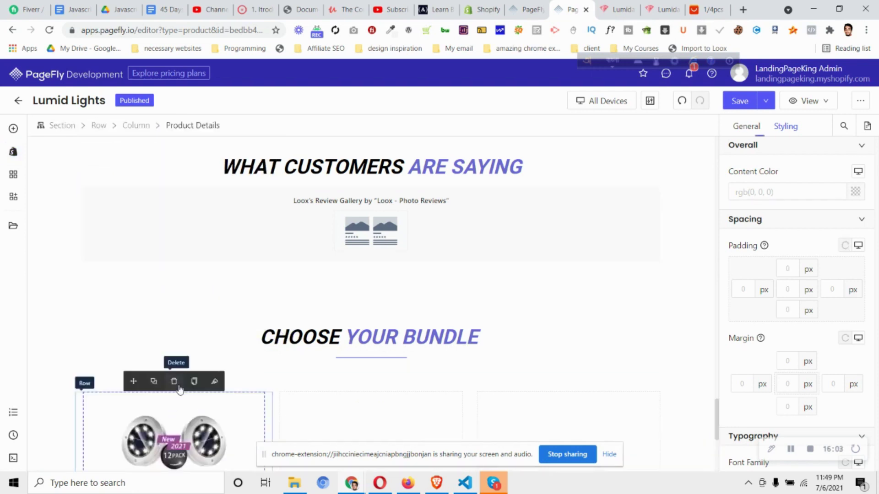
{"action": "scroll", "coordinate": [183, 403], "scroll_direction": "down", "scroll_amount": 5}
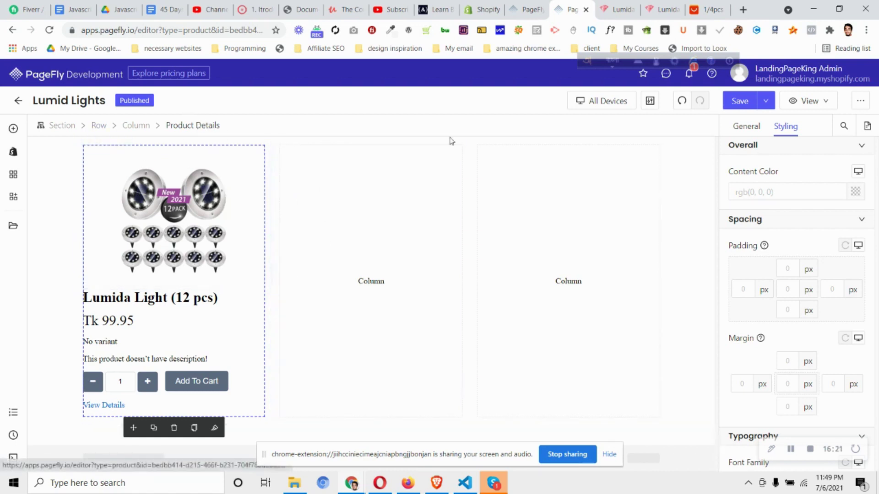
Set the Product Details element's product source to Custom Product
{"action": "left_click", "coordinate": [757, 128]}
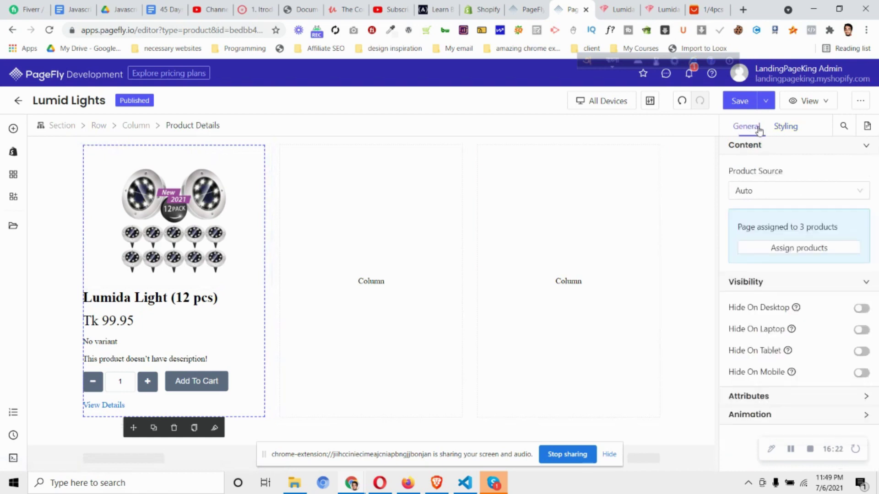
{"action": "left_click", "coordinate": [763, 198]}
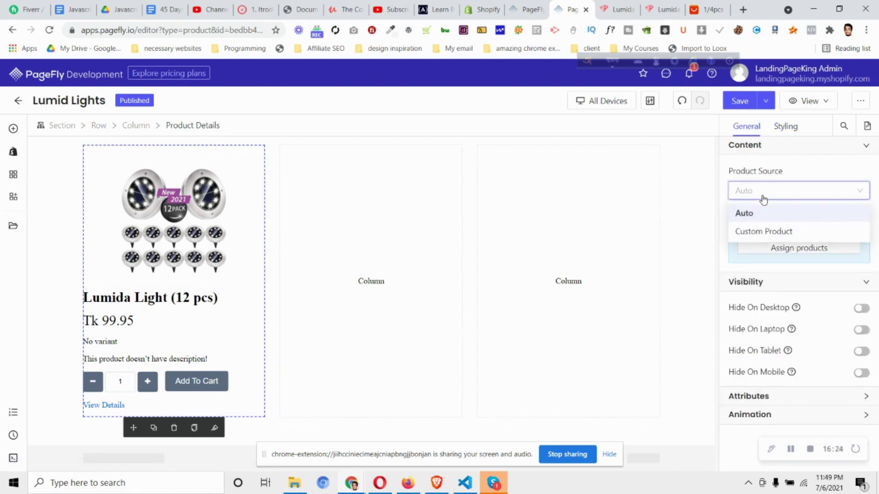
{"action": "left_click", "coordinate": [765, 232]}
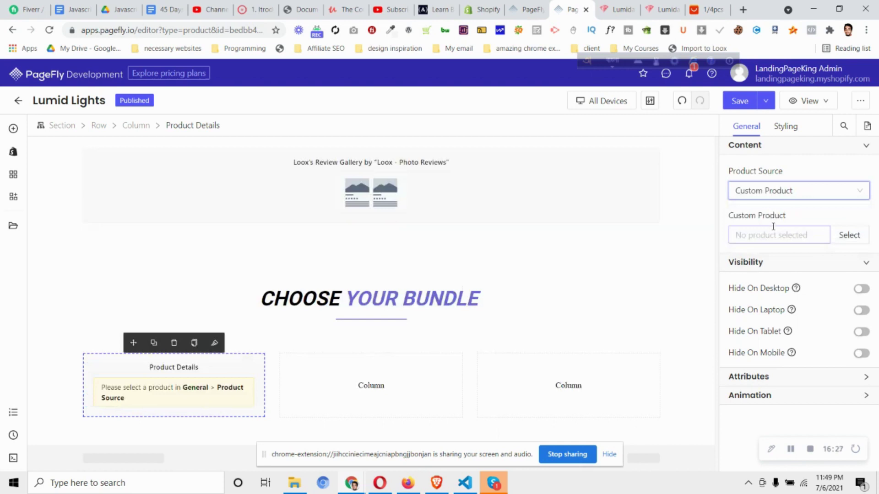
Assign Lumida Light (4 pcs) as the custom product of the Product Details element, checking the bundle order on the reference page
{"action": "left_click", "coordinate": [851, 240]}
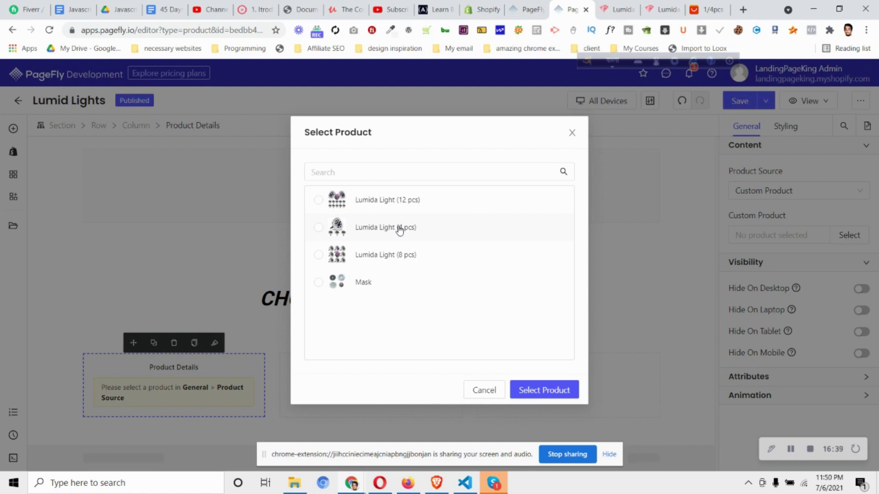
{"action": "left_click", "coordinate": [711, 9]}
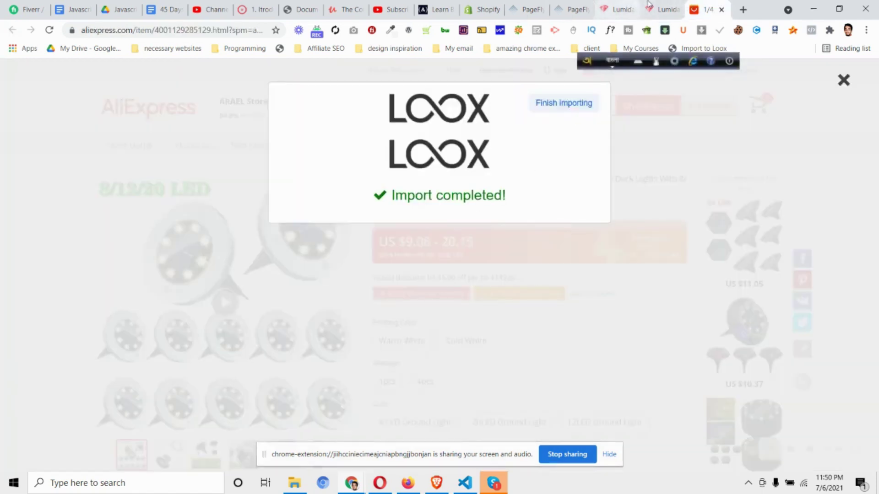
{"action": "left_click", "coordinate": [664, 9]}
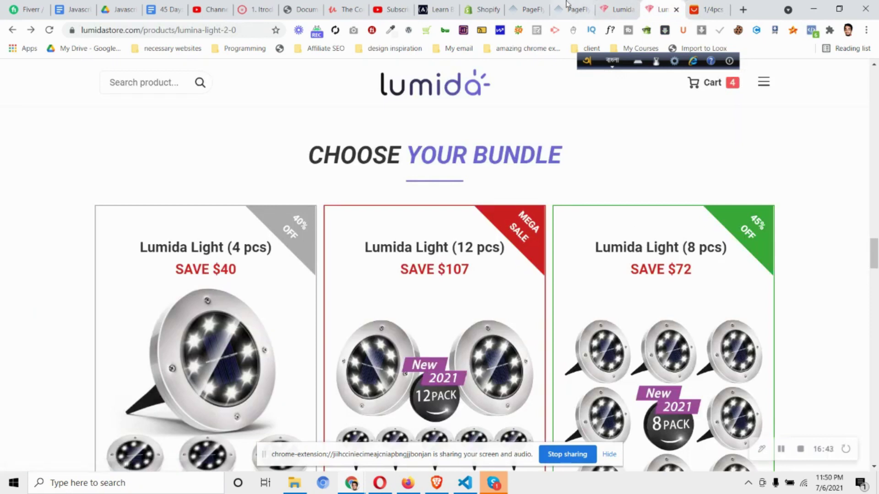
{"action": "key", "text": "ctrl+shift+Tab"}
{"action": "key", "text": "ctrl+shift+Tab"}
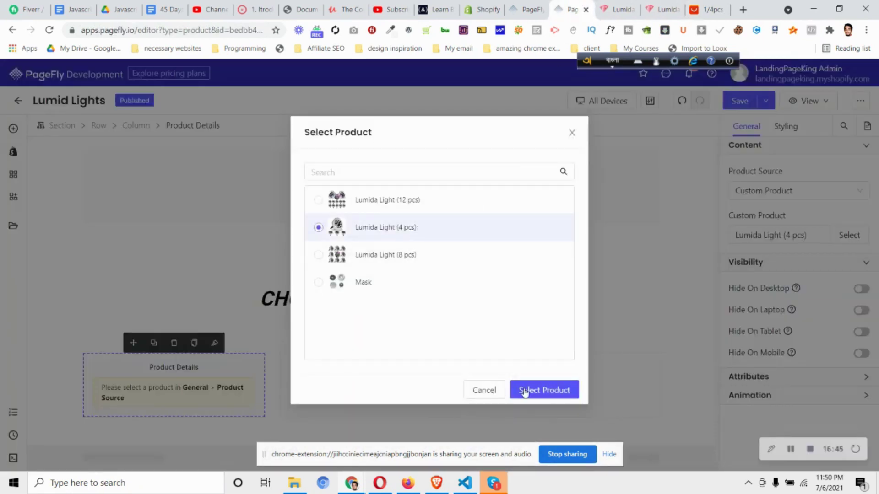
{"action": "left_click", "coordinate": [526, 392]}
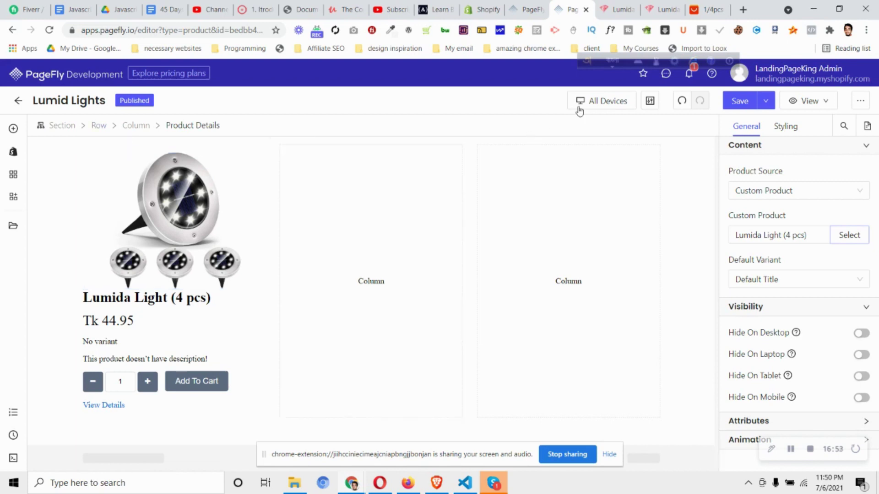
Examine the 4 pcs bundle card on the Lumida reference page, especially its title, savings line and image order
{"action": "left_click", "coordinate": [615, 9]}
{"action": "left_click", "coordinate": [648, 6]}
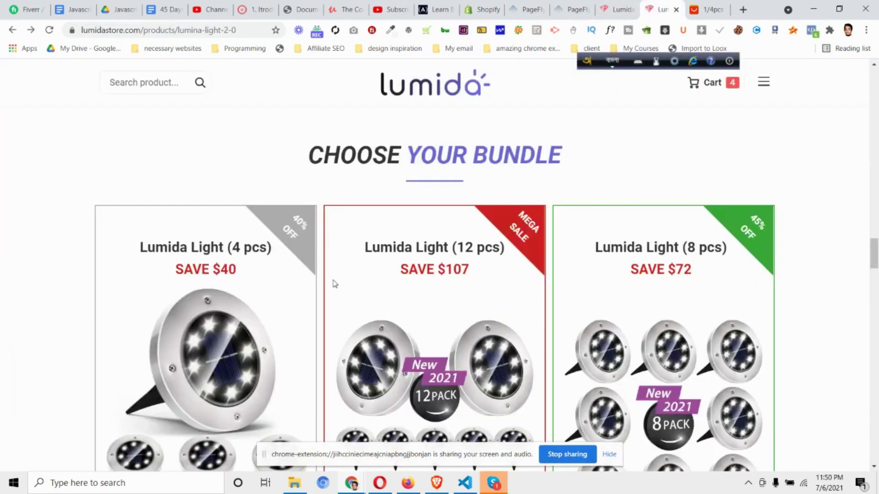
{"action": "scroll", "coordinate": [321, 280], "scroll_direction": "down", "scroll_amount": 5}
{"action": "scroll", "coordinate": [314, 283], "scroll_direction": "up", "scroll_amount": 7}
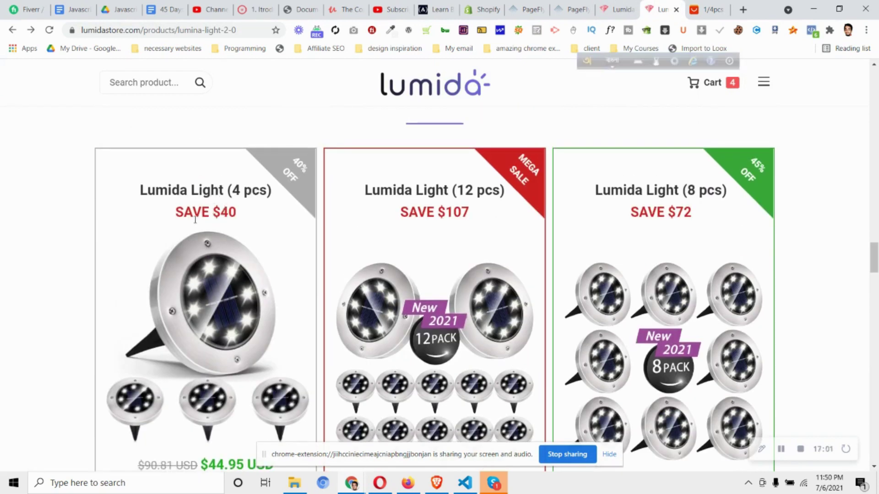
{"action": "left_click_drag", "start_coordinate": [176, 213], "coordinate": [237, 225]}
{"action": "left_click", "coordinate": [210, 212]}
{"action": "triple_click", "coordinate": [185, 211]}
{"action": "left_click", "coordinate": [252, 192]}
{"action": "left_click", "coordinate": [568, 9]}
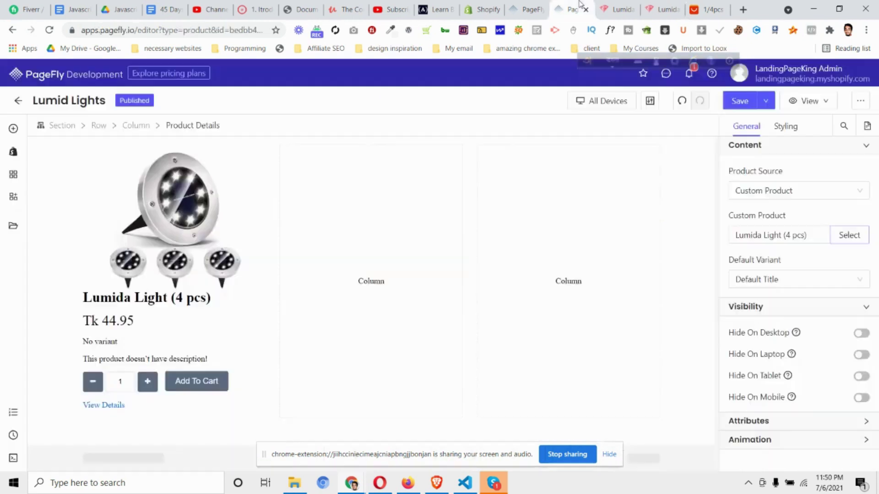
Move the product image below the product title in the first bundle card
{"action": "left_click", "coordinate": [183, 302]}
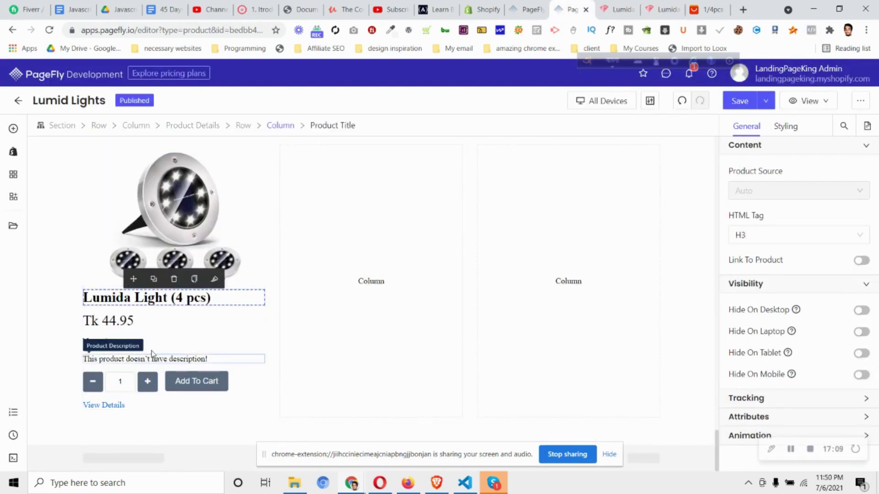
{"action": "left_click", "coordinate": [199, 225]}
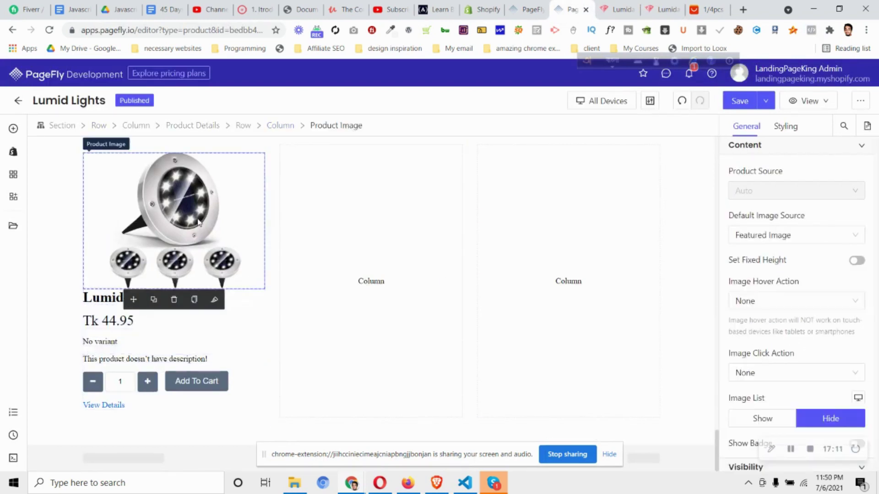
{"action": "left_click_drag", "start_coordinate": [134, 300], "coordinate": [116, 307]}
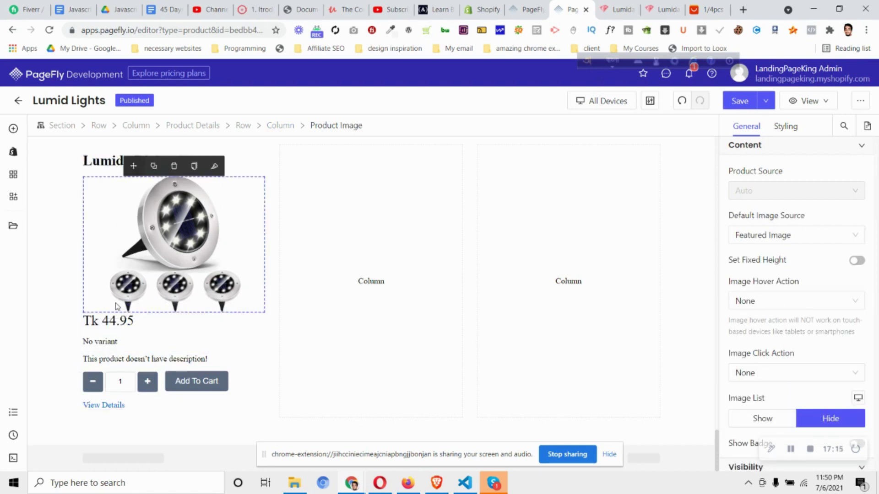
{"action": "scroll", "coordinate": [251, 219], "scroll_direction": "up", "scroll_amount": 1}
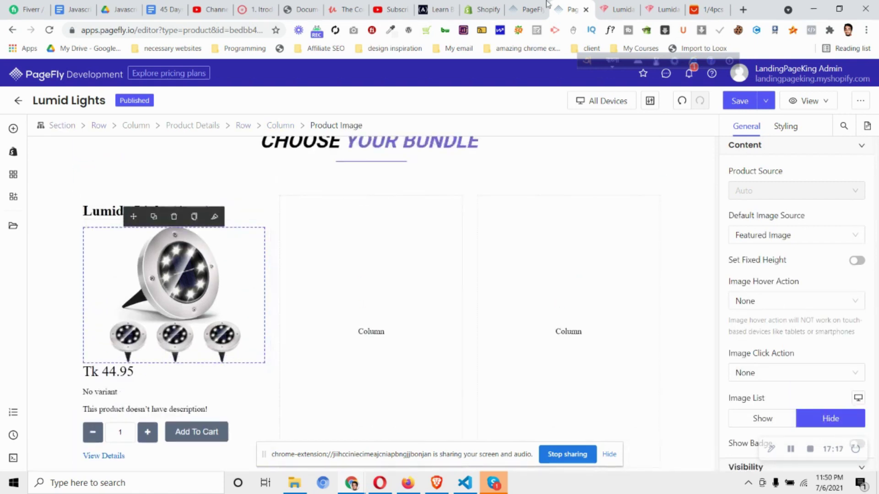
Compare the card with the Lumida reference page and center-align the text of the whole Product Details element
{"action": "left_click", "coordinate": [661, 5]}
{"action": "scroll", "coordinate": [246, 353], "scroll_direction": "down", "scroll_amount": 7}
{"action": "scroll", "coordinate": [245, 352], "scroll_direction": "up", "scroll_amount": 3}
{"action": "scroll", "coordinate": [246, 350], "scroll_direction": "up", "scroll_amount": 1}
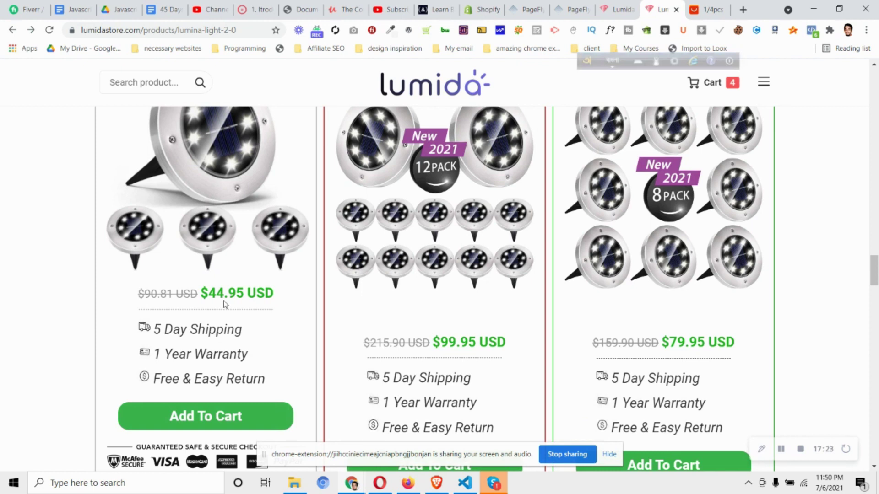
{"action": "key", "text": "ctrl+Page_Up"}
{"action": "key", "text": "ctrl+Page_Up"}
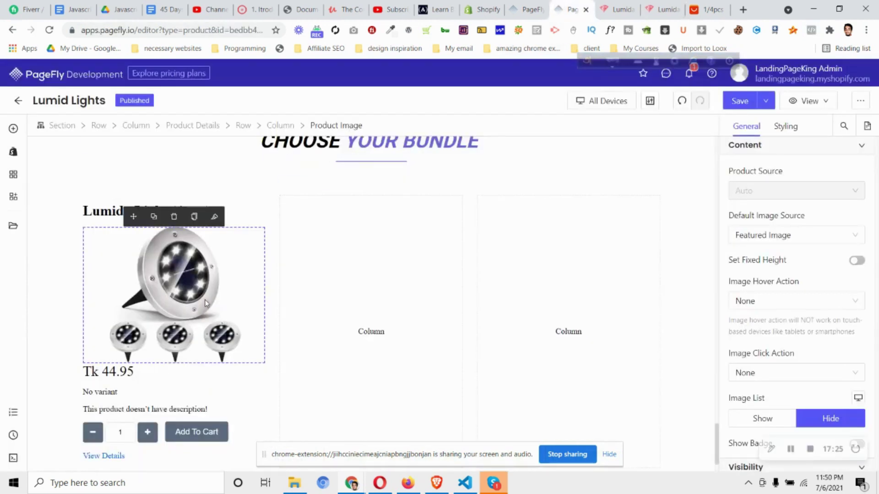
{"action": "left_click", "coordinate": [244, 208]}
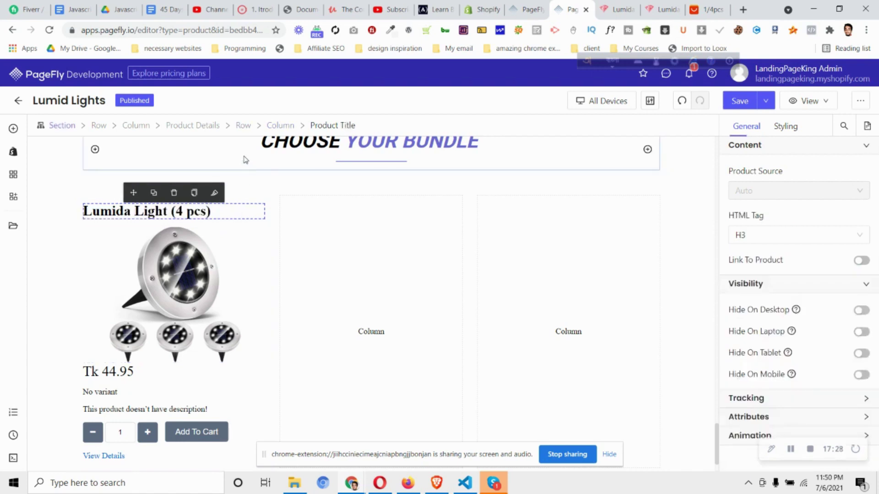
{"action": "left_click", "coordinate": [205, 126]}
{"action": "left_click", "coordinate": [786, 126]}
{"action": "scroll", "coordinate": [779, 304], "scroll_direction": "down", "scroll_amount": 6}
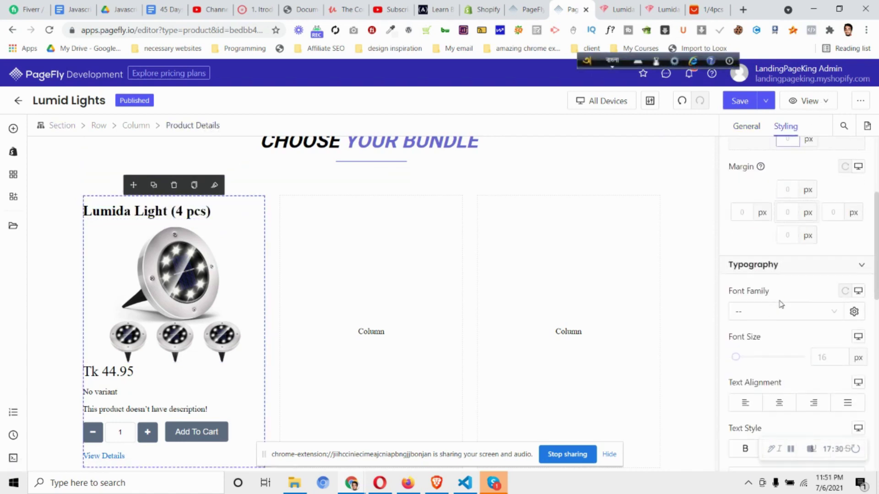
{"action": "left_click", "coordinate": [780, 347]}
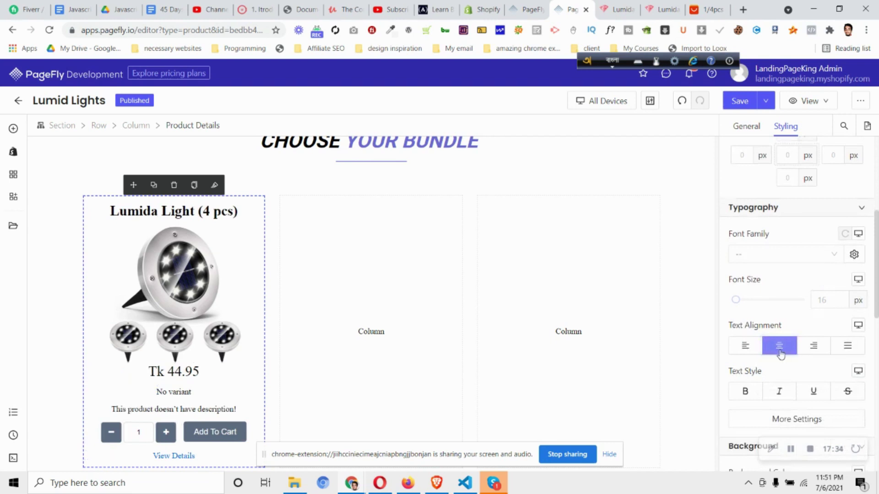
Set the first bundle card's product title font family to Roboto
{"action": "left_click", "coordinate": [232, 212]}
{"action": "scroll", "coordinate": [796, 244], "scroll_direction": "down", "scroll_amount": 5}
{"action": "scroll", "coordinate": [799, 247], "scroll_direction": "up", "scroll_amount": 5}
{"action": "left_click", "coordinate": [781, 254]}
{"action": "left_click", "coordinate": [775, 297]}
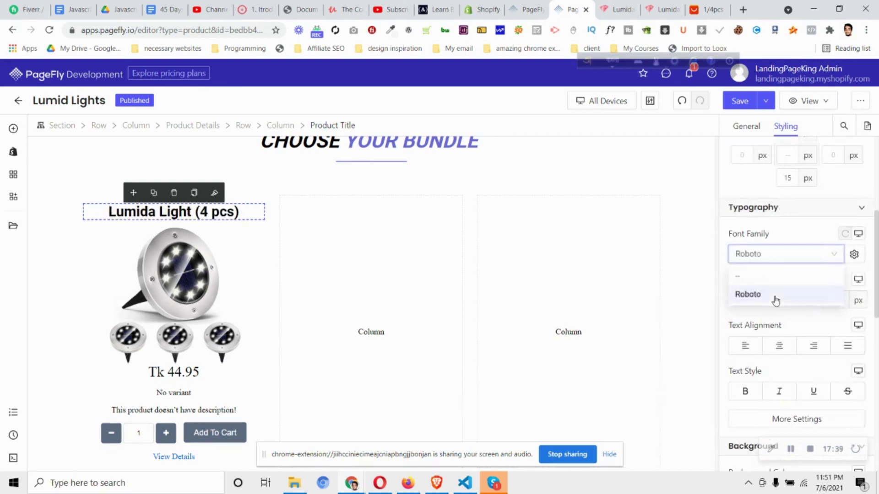
Inspect the bundle title's font on the Lumida reference page and set the PageFly product title's font size to 25 px
{"action": "left_click", "coordinate": [662, 9]}
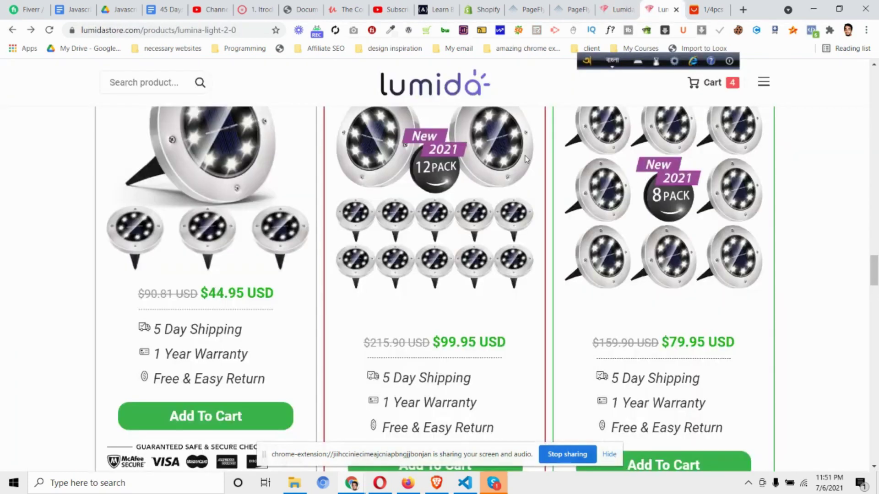
{"action": "scroll", "coordinate": [524, 138], "scroll_direction": "up", "scroll_amount": 4}
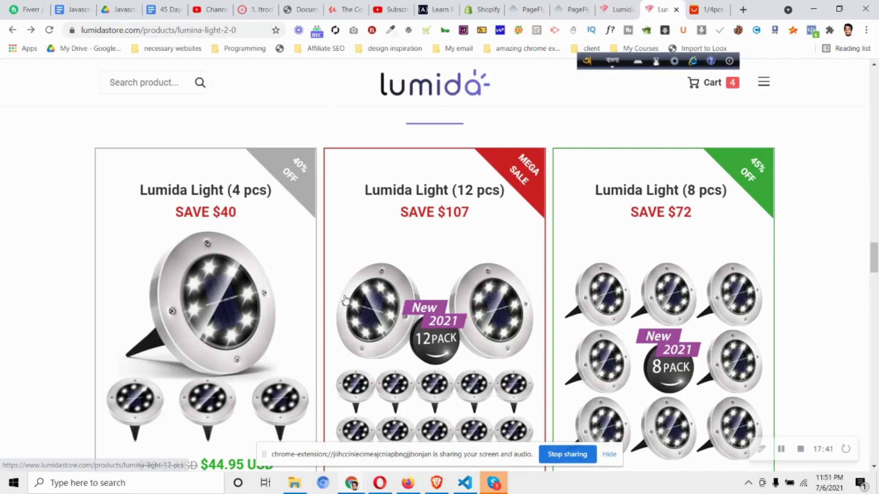
{"action": "left_click", "coordinate": [238, 194]}
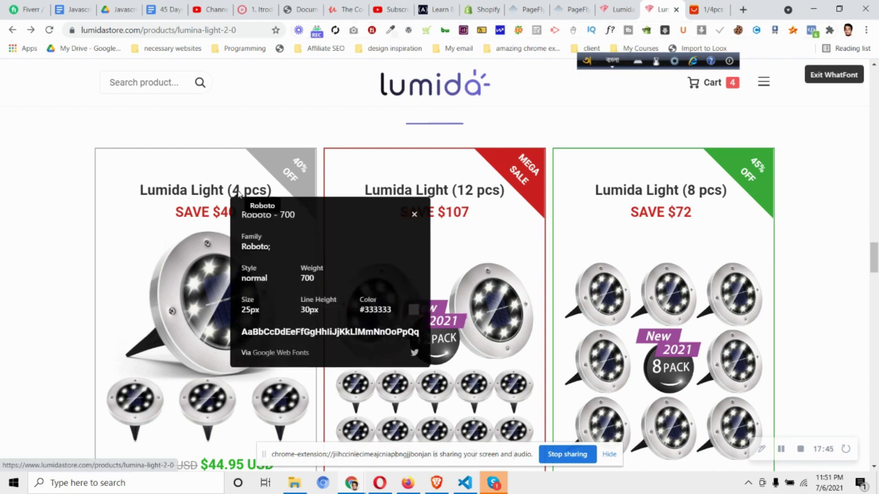
{"action": "left_click", "coordinate": [570, 9]}
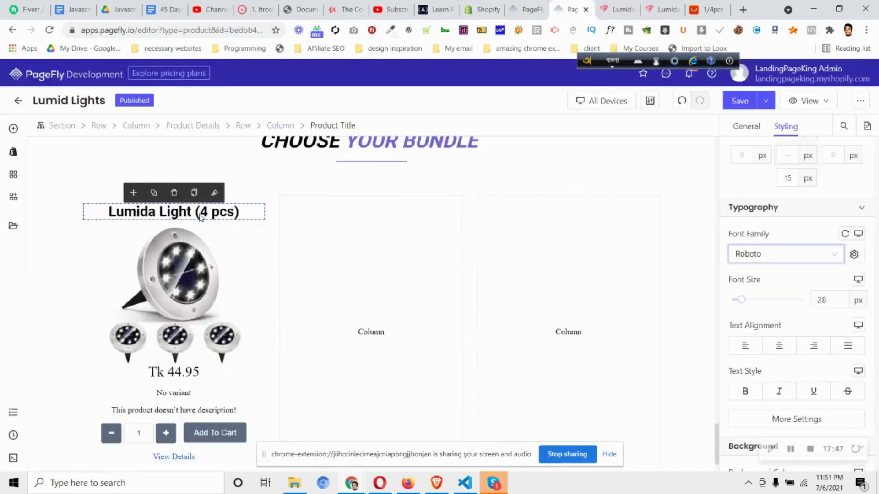
{"action": "key", "text": "BackSpace"}
{"action": "type", "text": "5"}
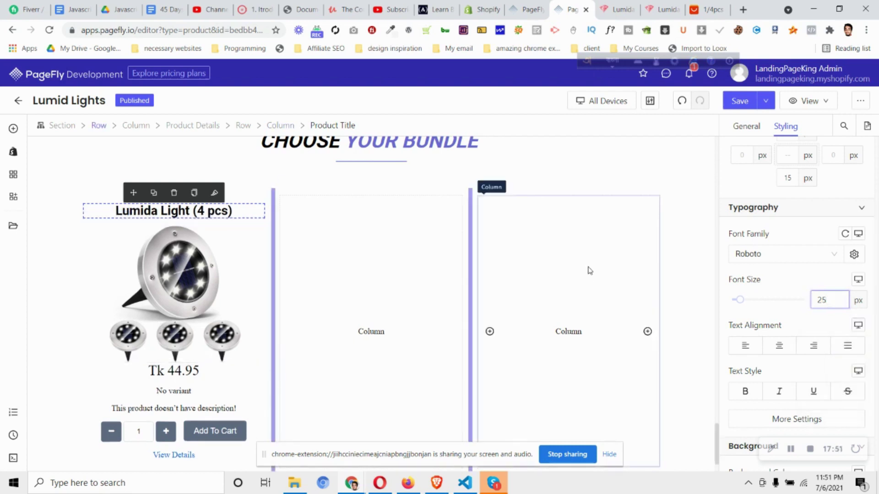
Inspect the SAVE $40 line's font on the Lumida reference page, copy its color code #cd1f1f, and return to the PageFly editor
{"action": "left_click", "coordinate": [664, 9]}
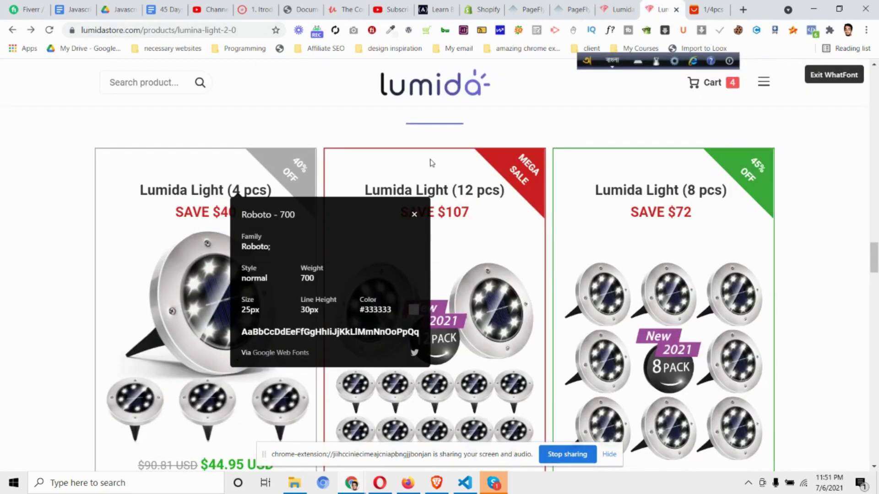
{"action": "left_click", "coordinate": [415, 214]}
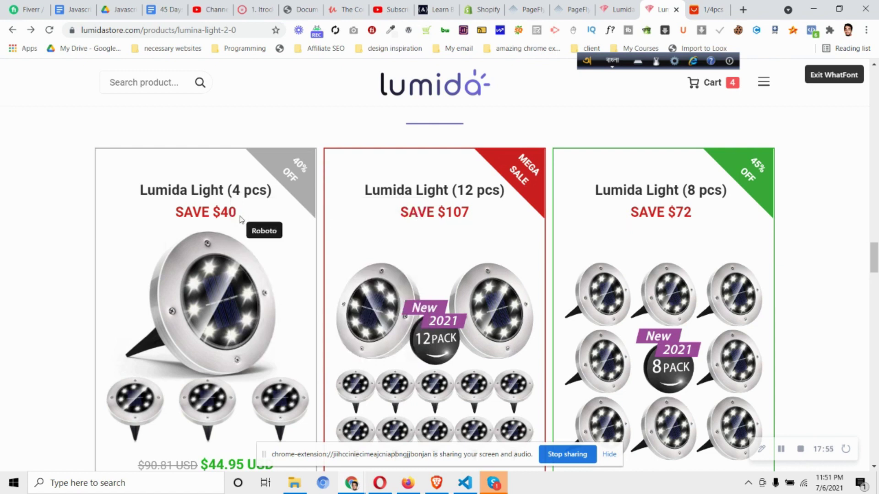
{"action": "left_click", "coordinate": [198, 215]}
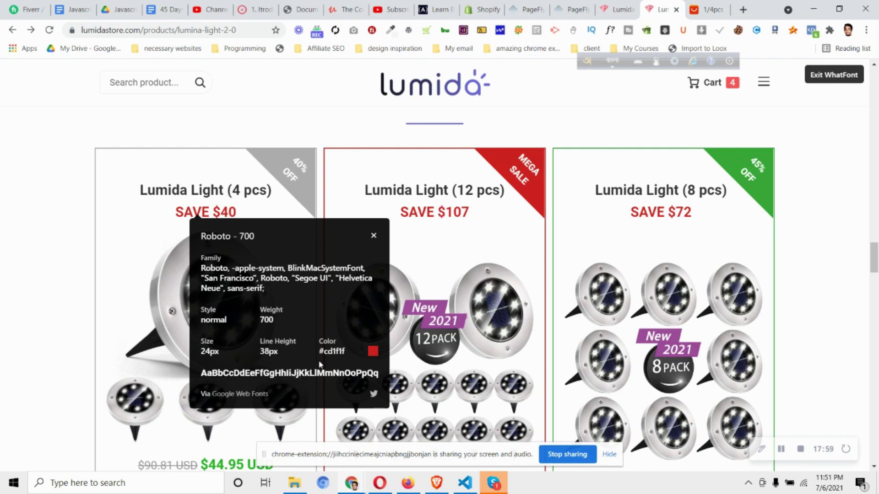
{"action": "right_click", "coordinate": [343, 354]}
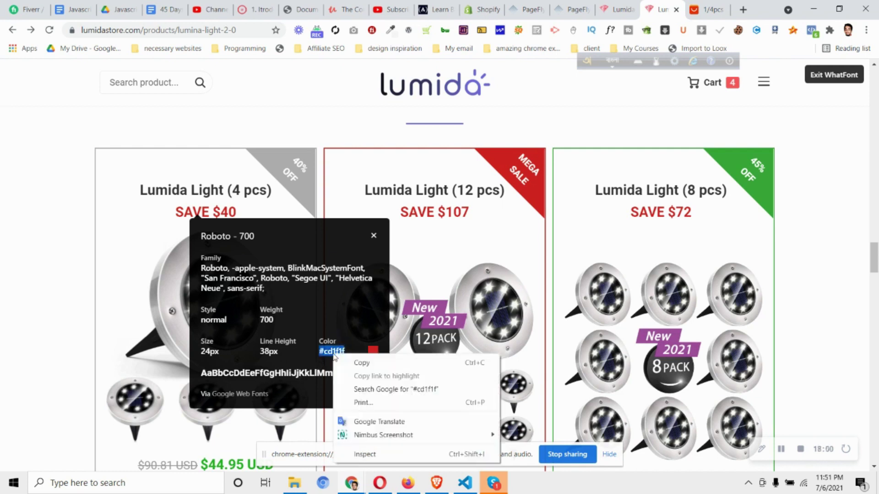
{"action": "left_click", "coordinate": [352, 364]}
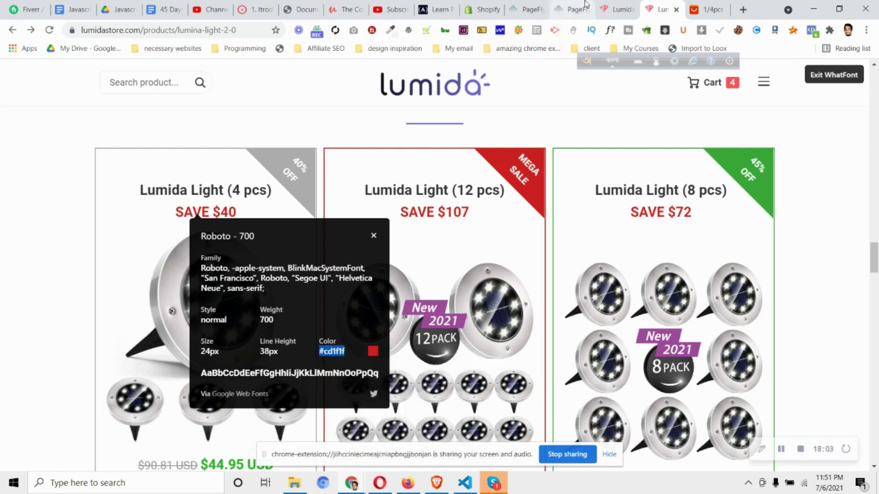
{"action": "left_click", "coordinate": [568, 8]}
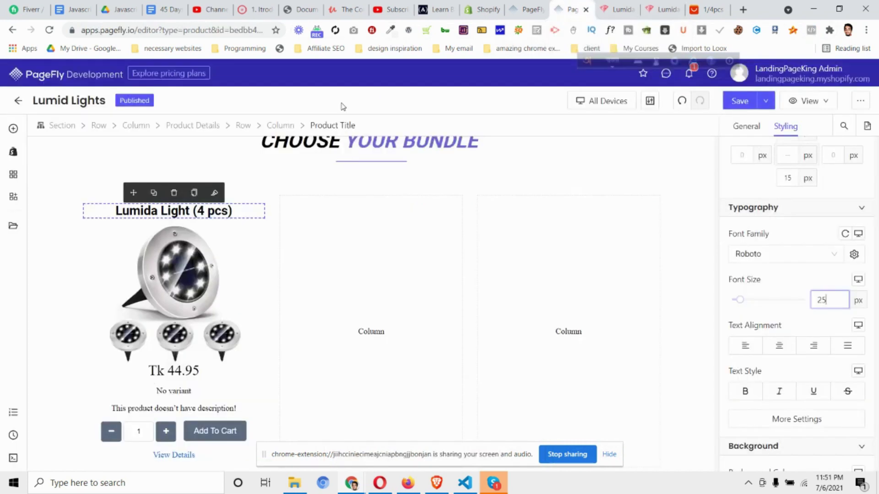
Add a Paragraph element between the product title and the product image in the first bundle card
{"action": "left_click", "coordinate": [13, 130]}
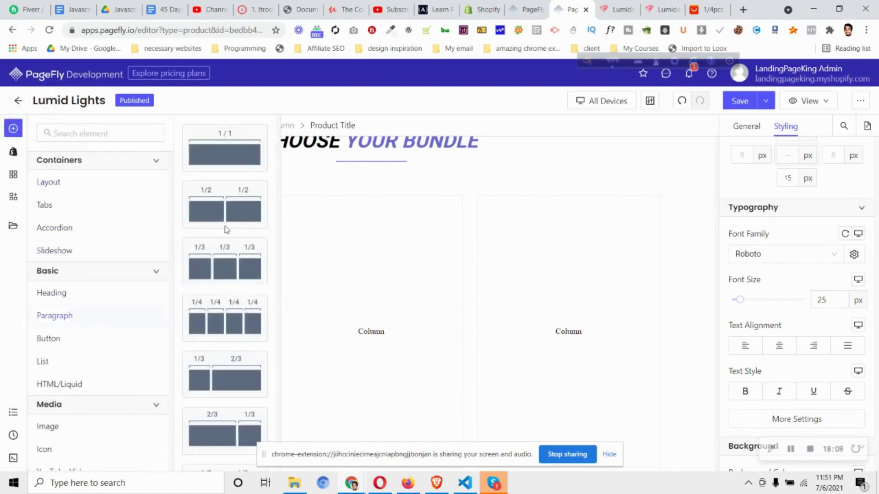
{"action": "mouse_move", "coordinate": [71, 310]}
{"action": "left_click_drag", "start_coordinate": [225, 149], "coordinate": [196, 222]}
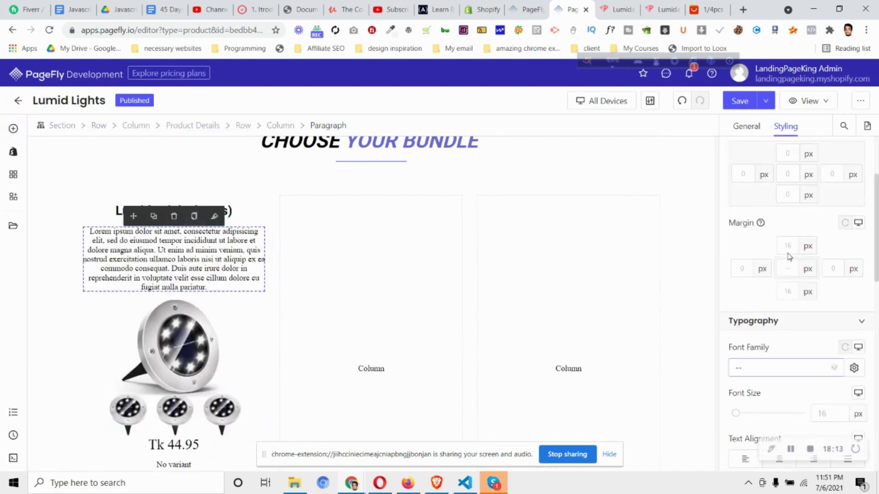
Set the new paragraph's margin to 0 px on all sides
{"action": "scroll", "coordinate": [790, 256], "scroll_direction": "up", "scroll_amount": 1}
{"action": "left_click", "coordinate": [784, 325]}
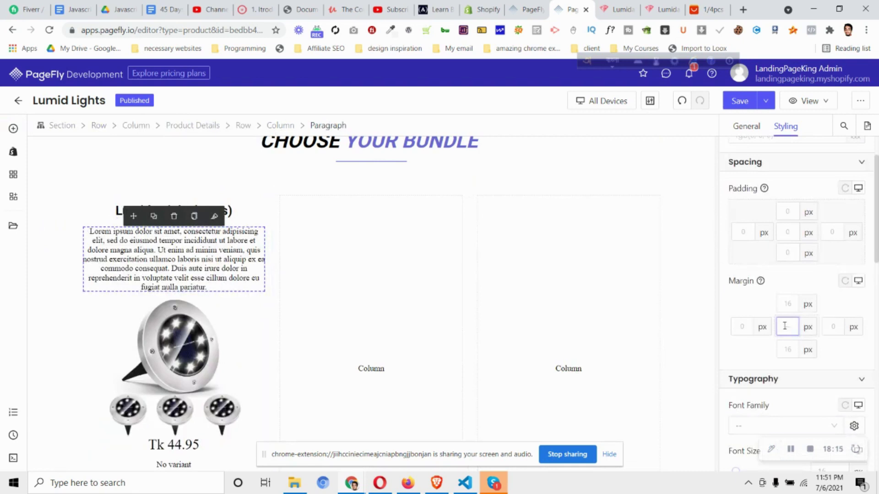
{"action": "type", "text": "0"}
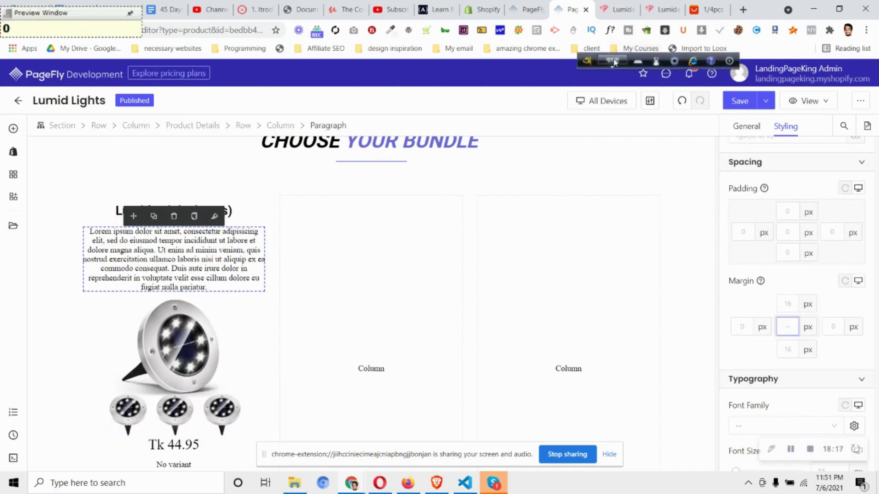
{"action": "left_click", "coordinate": [786, 327]}
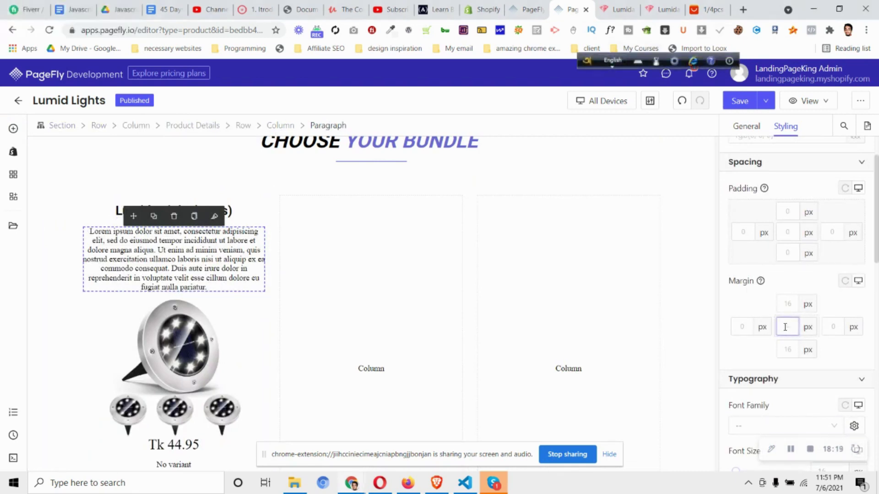
{"action": "type", "text": "0"}
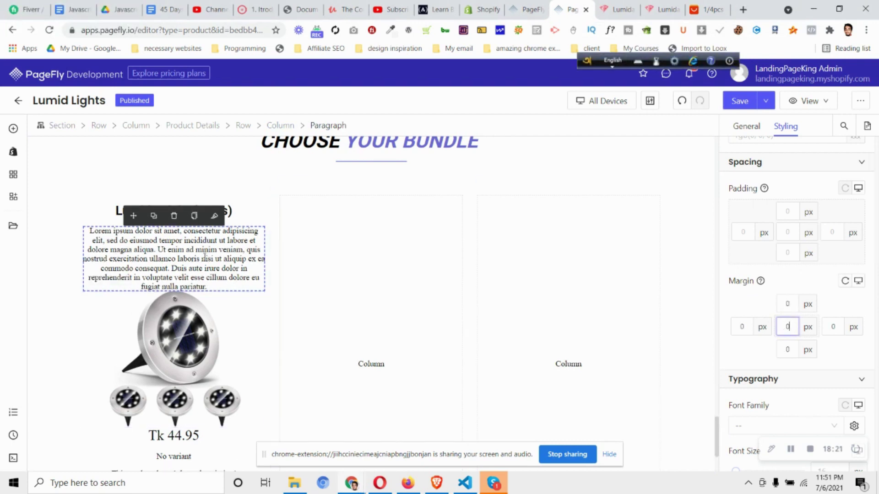
Set the bottom padding of the new paragraph in the first bundle card to 15 px
{"action": "left_click", "coordinate": [238, 248]}
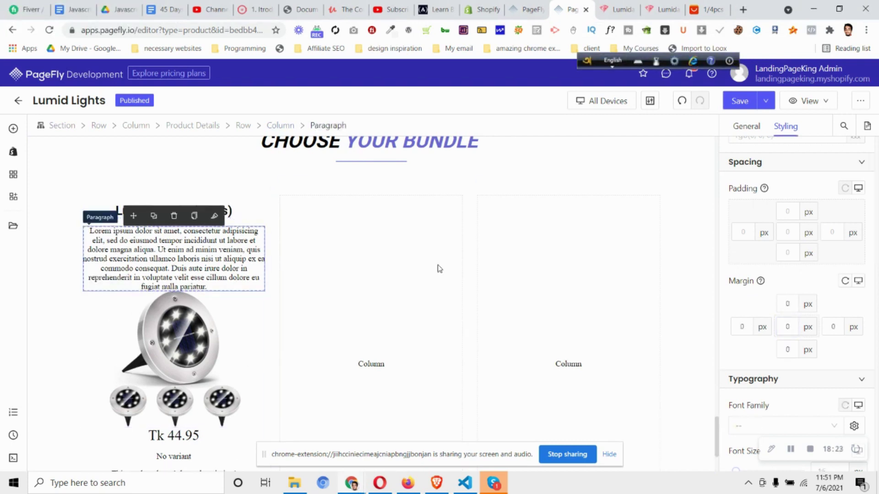
{"action": "left_click", "coordinate": [237, 219]}
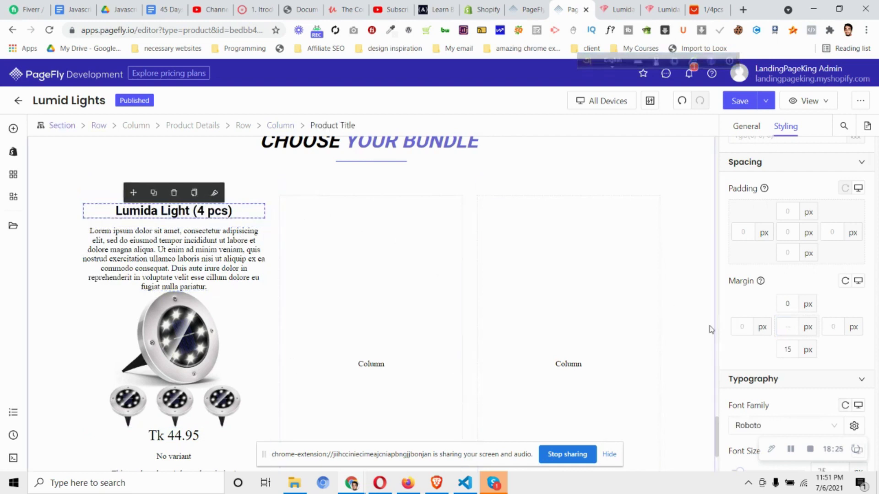
{"action": "left_click", "coordinate": [230, 249]}
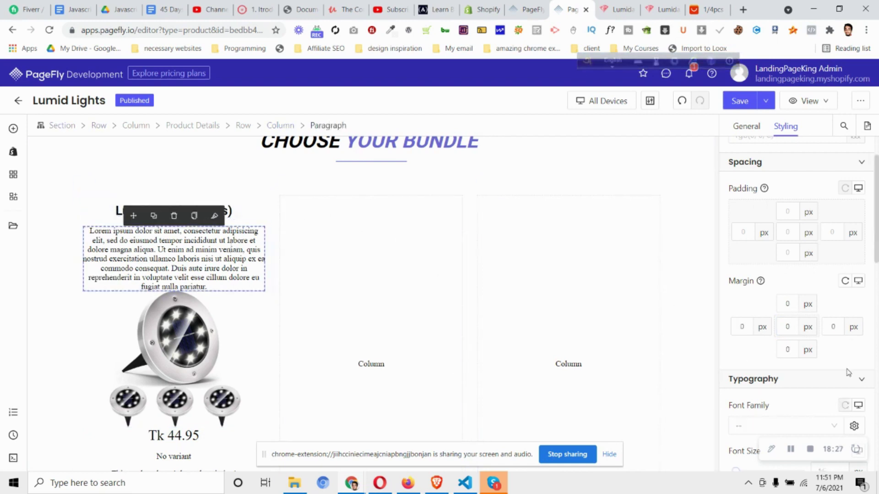
{"action": "left_click", "coordinate": [788, 253]}
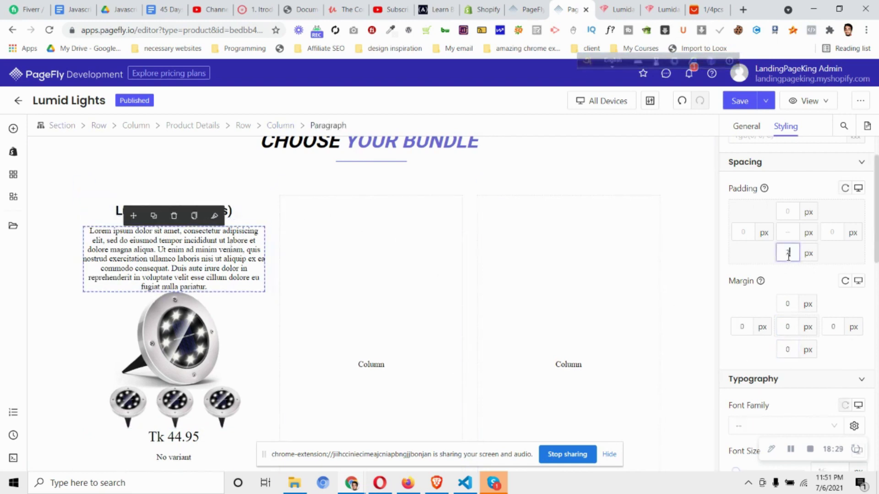
{"action": "type", "text": "15"}
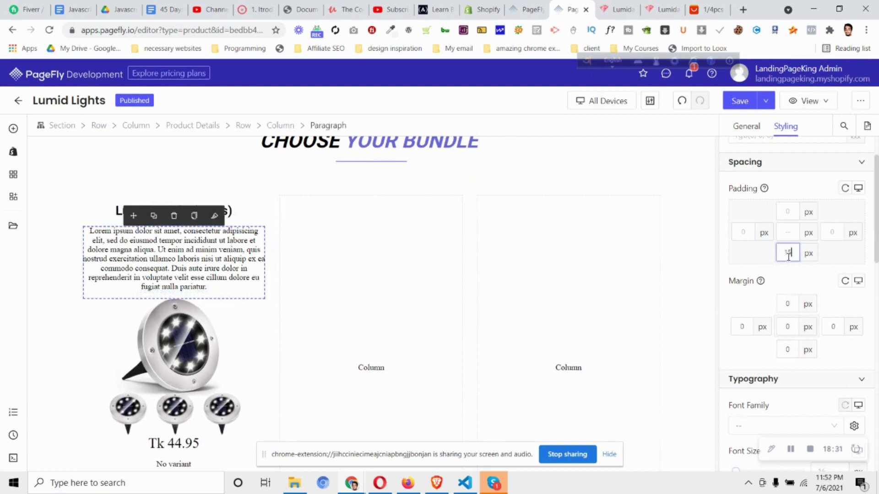
Set the paragraph's font family to Roboto and its font size to 24 px
{"action": "scroll", "coordinate": [821, 353], "scroll_direction": "down", "scroll_amount": 3}
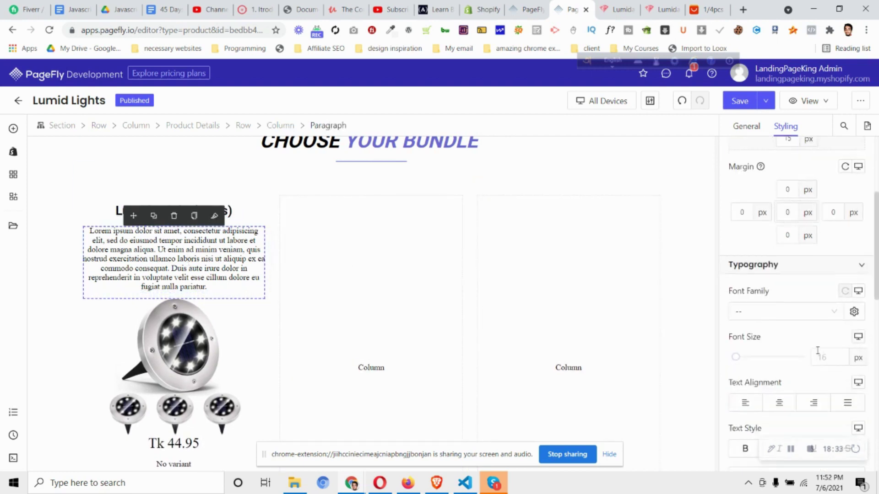
{"action": "left_click", "coordinate": [776, 313]}
{"action": "left_click", "coordinate": [773, 352]}
{"action": "left_click", "coordinate": [829, 358]}
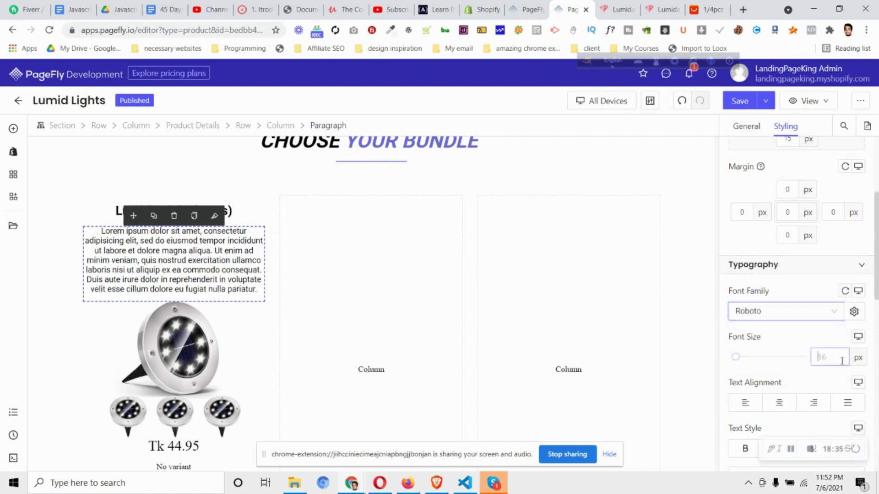
{"action": "type", "text": "24"}
{"action": "scroll", "coordinate": [802, 240], "scroll_direction": "up", "scroll_amount": 4}
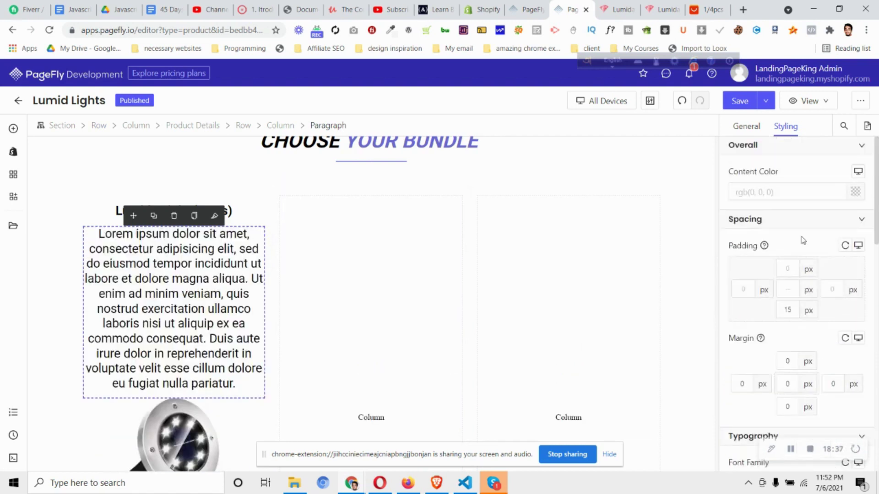
Apply the copied color #cd1f1f to the paragraph's content and make its text bold
{"action": "left_click", "coordinate": [799, 191]}
{"action": "scroll", "coordinate": [797, 274], "scroll_direction": "down", "scroll_amount": 2}
{"action": "scroll", "coordinate": [796, 319], "scroll_direction": "down", "scroll_amount": 2}
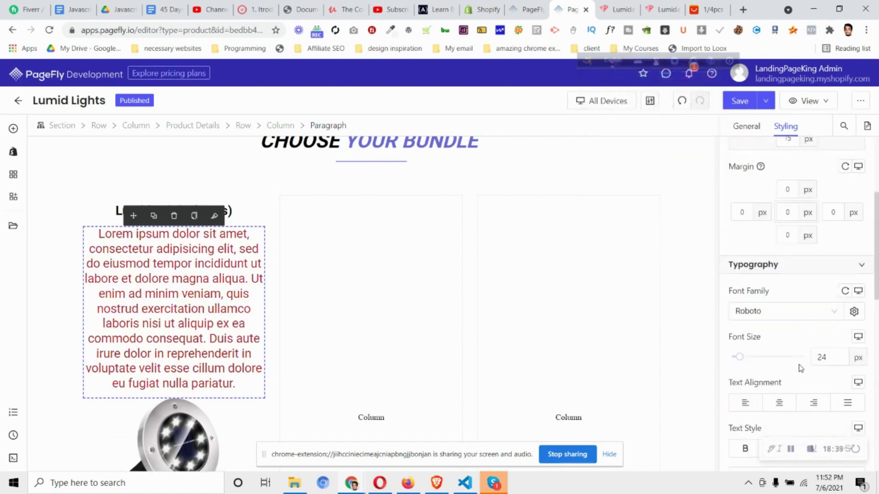
{"action": "left_click", "coordinate": [586, 101]}
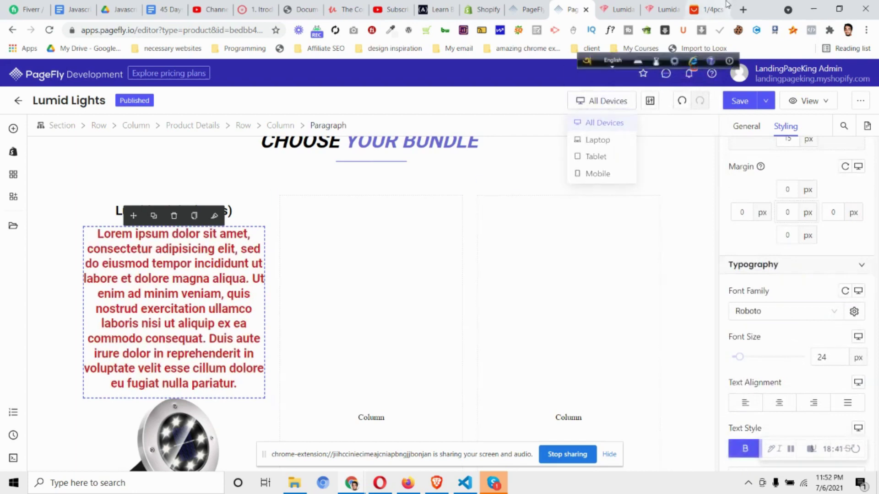
Copy the SAVE $40 text from the Lumida reference page and replace the paragraph's placeholder text with it
{"action": "left_click", "coordinate": [664, 9]}
{"action": "left_click_drag", "start_coordinate": [175, 212], "coordinate": [249, 212]}
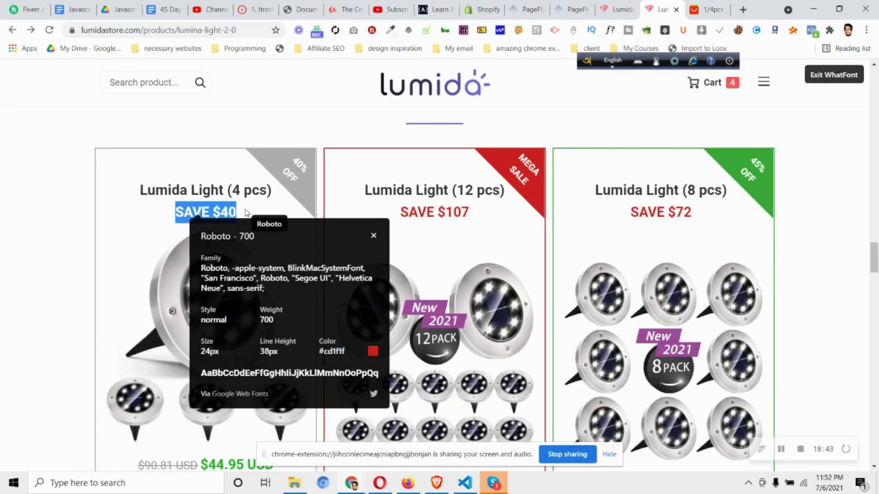
{"action": "right_click", "coordinate": [229, 205]}
{"action": "left_click", "coordinate": [247, 212]}
{"action": "left_click", "coordinate": [570, 9]}
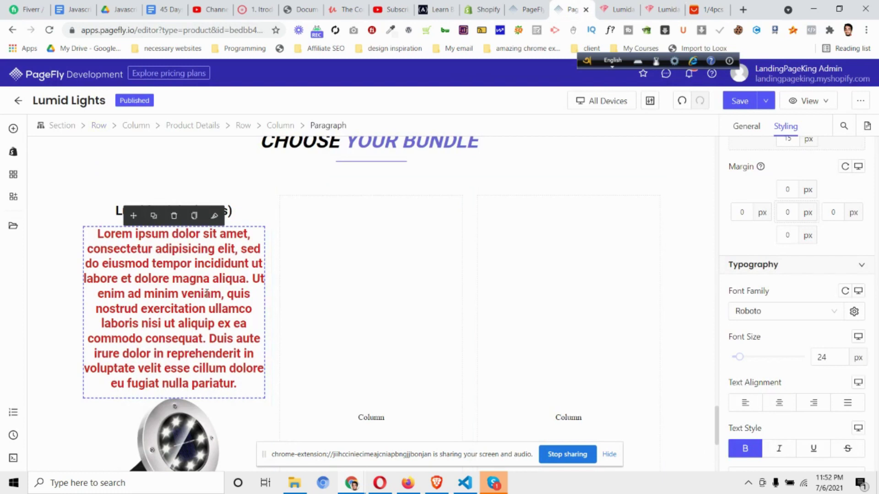
{"action": "left_click", "coordinate": [794, 286]}
{"action": "key", "text": "ctrl+a"}
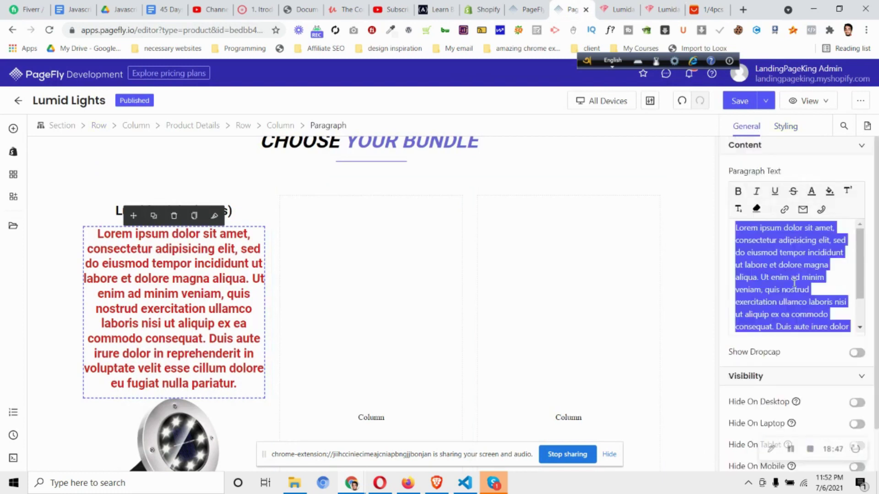
{"action": "key", "text": "ctrl+v"}
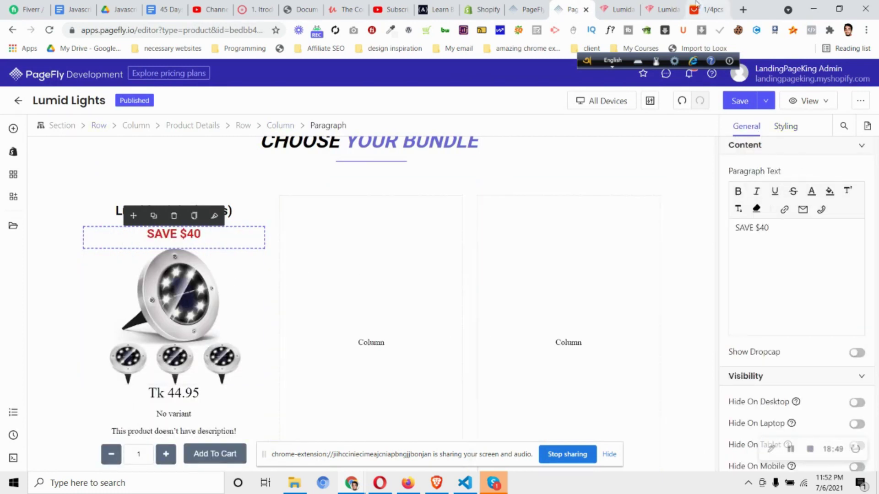
Close the SAVE $40 font details on the Lumida reference page and return to the PageFly editor
{"action": "left_click", "coordinate": [662, 9]}
{"action": "left_click", "coordinate": [425, 232]}
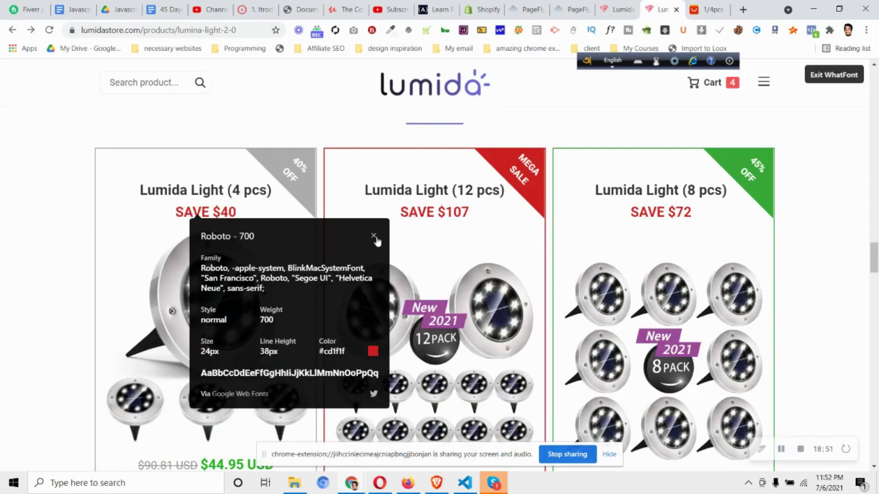
{"action": "left_click", "coordinate": [373, 236]}
{"action": "left_click", "coordinate": [572, 9]}
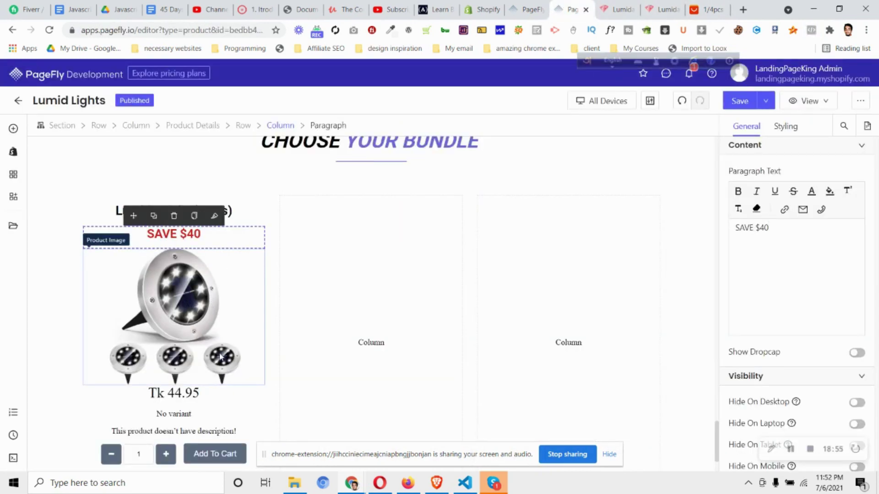
Select the card's product image, review the media of Lumida Light (4 pcs) in the Shopify admin, and return to PageFly
{"action": "key", "text": "Delete"}
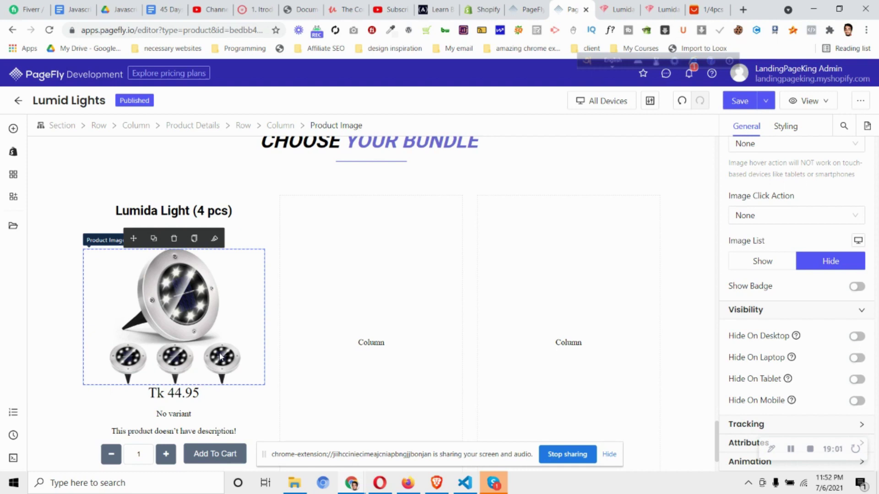
{"action": "left_click", "coordinate": [483, 9]}
{"action": "left_click", "coordinate": [49, 146]}
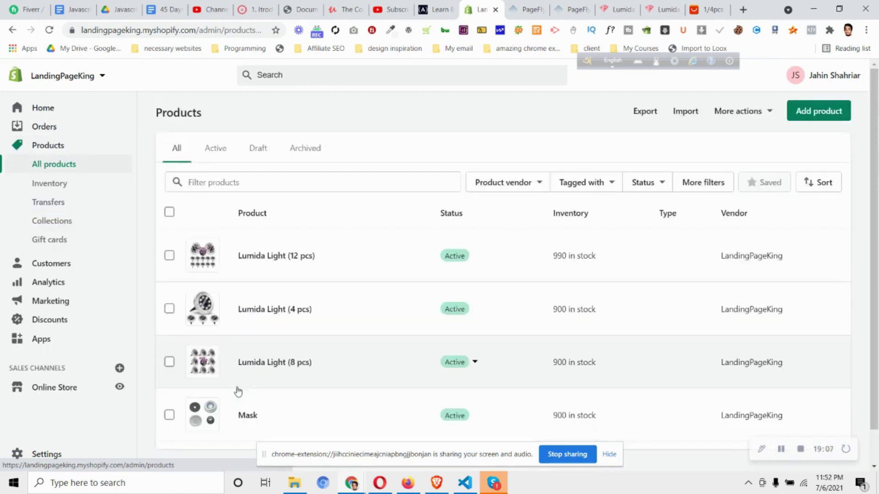
{"action": "left_click", "coordinate": [275, 310]}
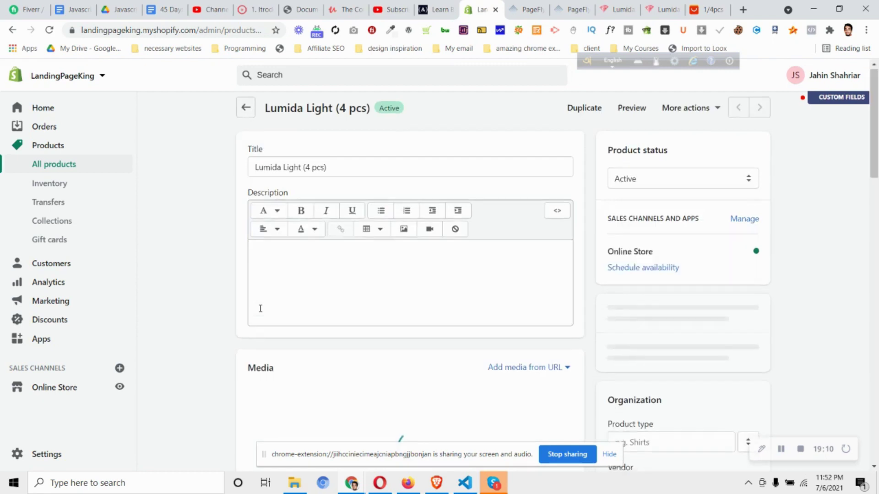
{"action": "scroll", "coordinate": [369, 257], "scroll_direction": "down", "scroll_amount": 6}
{"action": "scroll", "coordinate": [337, 242], "scroll_direction": "up", "scroll_amount": 2}
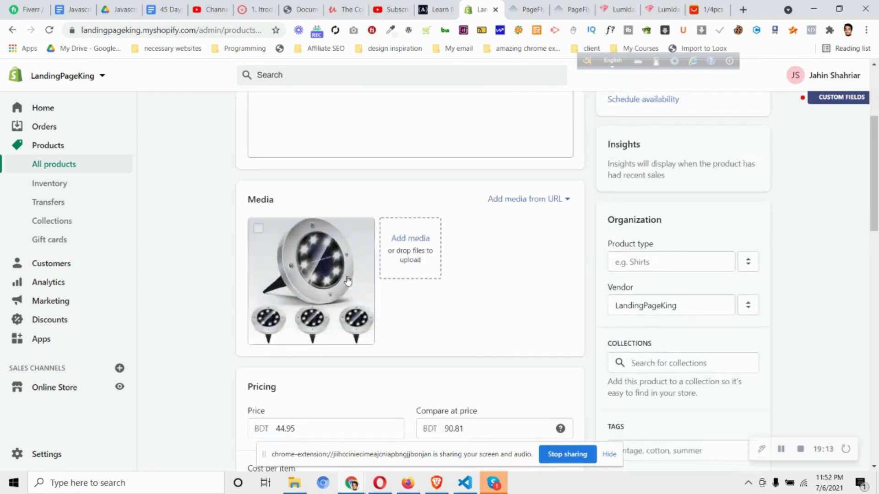
{"action": "left_click", "coordinate": [568, 9]}
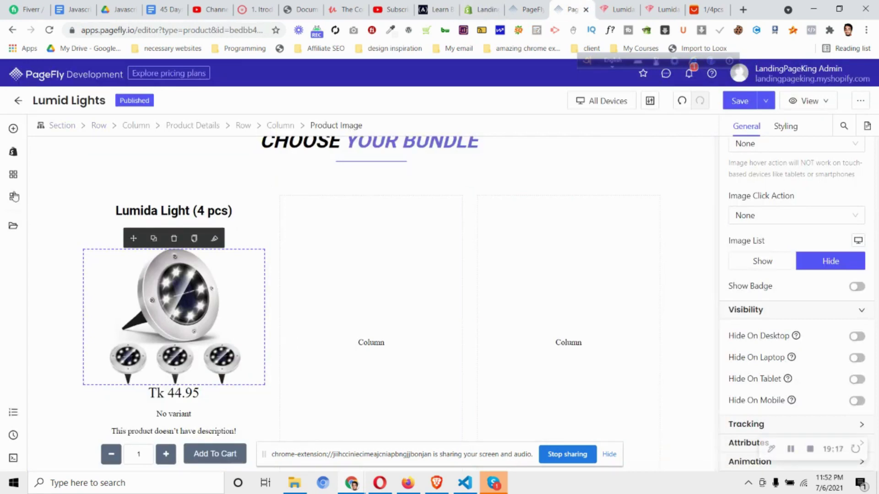
Try an Image element between the SAVE $40 paragraph and the product image, and delete it
{"action": "left_click", "coordinate": [13, 129]}
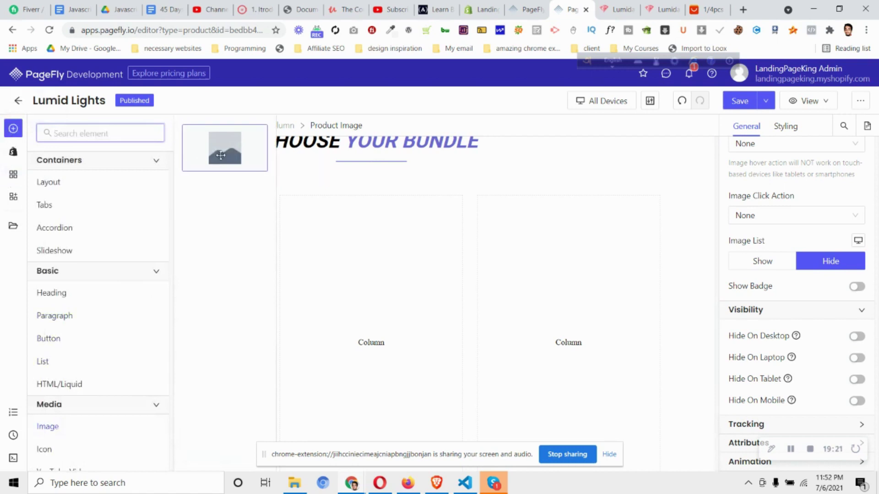
{"action": "left_click", "coordinate": [200, 224]}
{"action": "left_click_drag", "start_coordinate": [200, 253], "coordinate": [200, 255]}
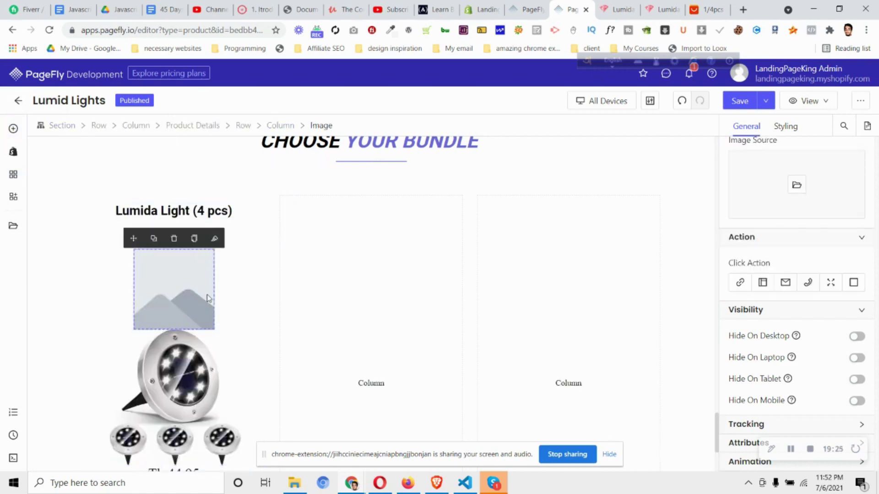
{"action": "left_click", "coordinate": [173, 242]}
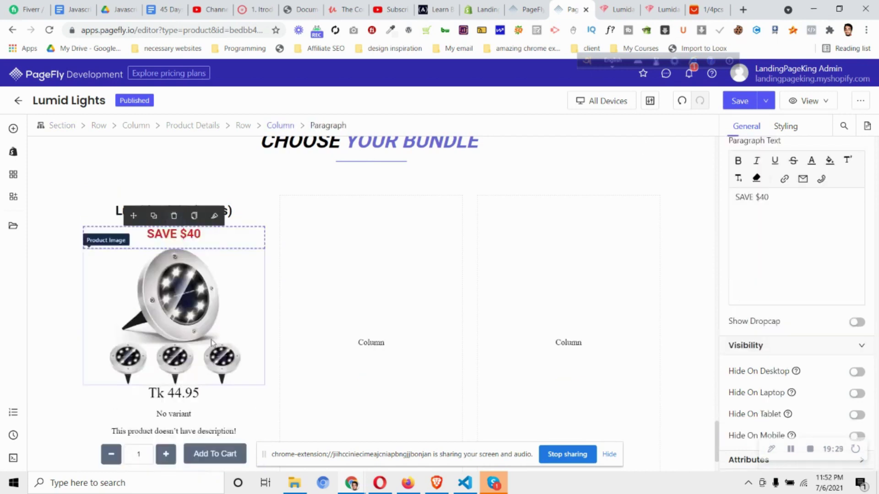
Inspect the fonts of the 4 pcs bundle's crossed-out and sale prices on the Lumida reference page and return to PageFly
{"action": "key", "text": "ctrl+Tab"}
{"action": "key", "text": "ctrl+Tab"}
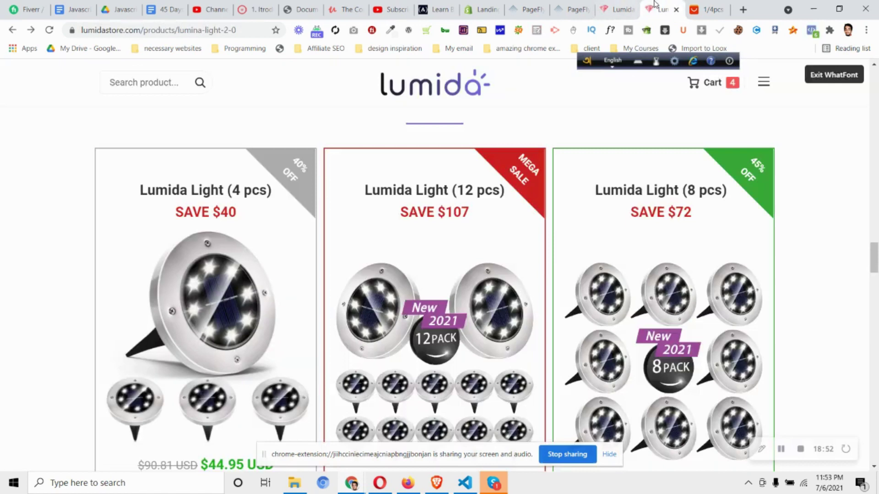
{"action": "scroll", "coordinate": [312, 287], "scroll_direction": "down", "scroll_amount": 4}
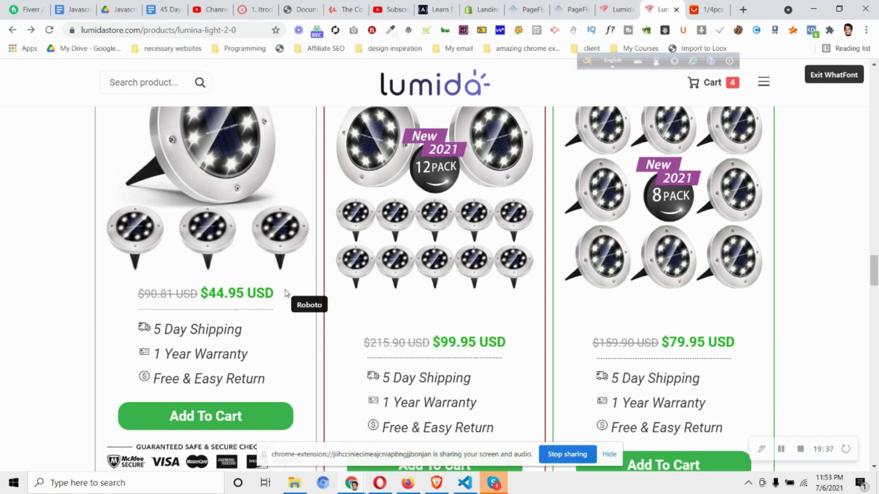
{"action": "left_click_drag", "start_coordinate": [138, 294], "coordinate": [274, 298]}
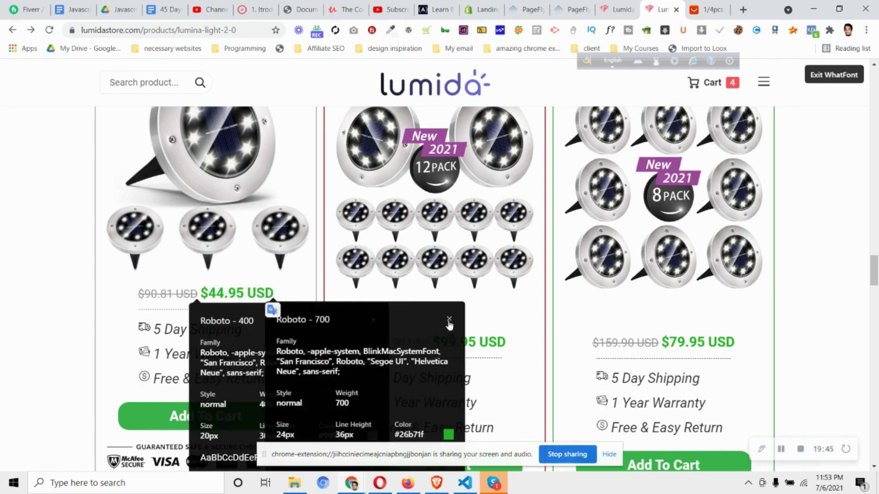
{"action": "left_click", "coordinate": [174, 297]}
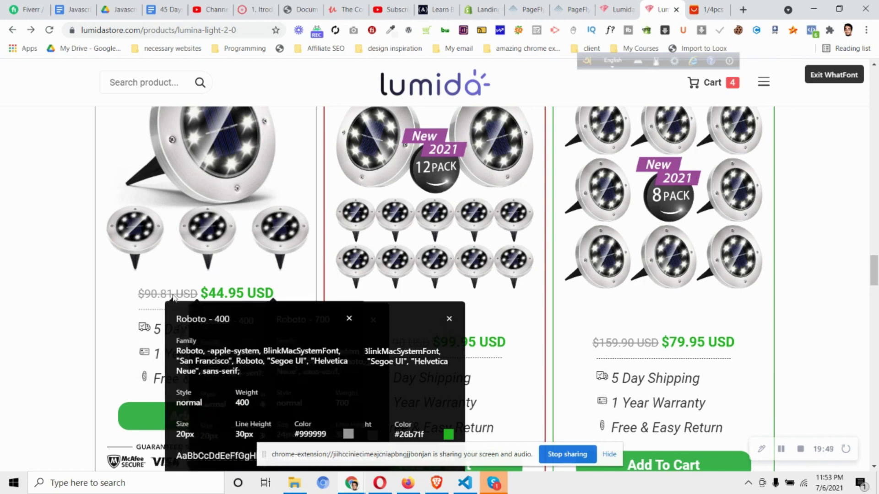
{"action": "left_click", "coordinate": [570, 9]}
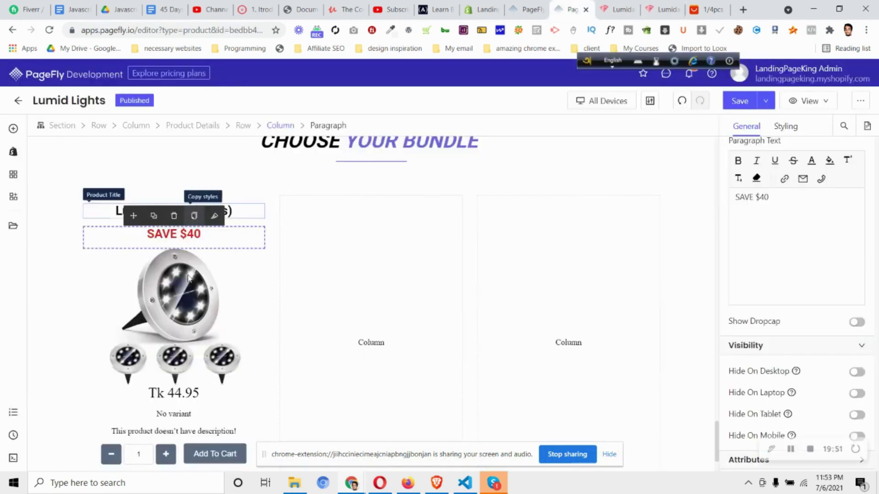
Add a Block layout element between the product image and the price in the first bundle card
{"action": "scroll", "coordinate": [188, 278], "scroll_direction": "down", "scroll_amount": 2}
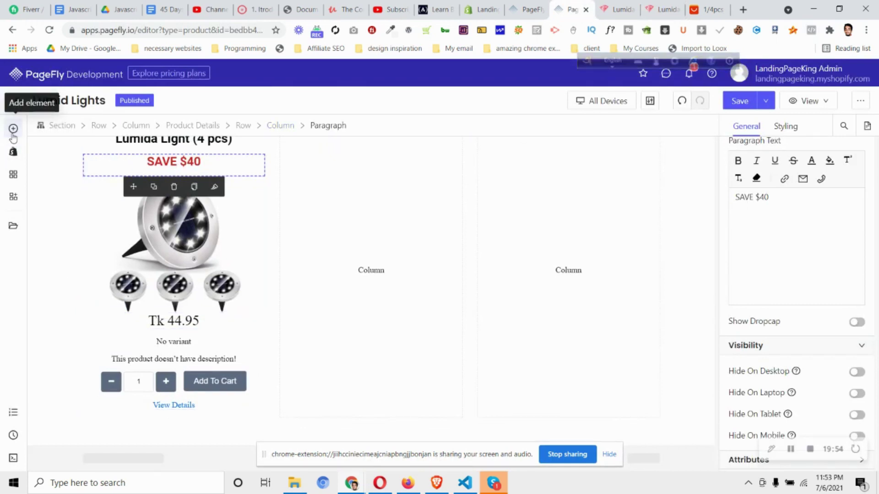
{"action": "left_click", "coordinate": [12, 129]}
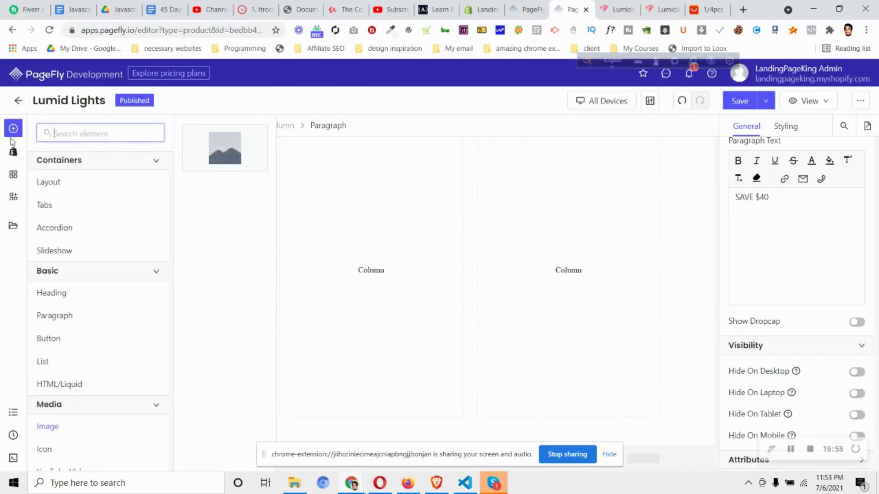
{"action": "left_click", "coordinate": [131, 187]}
{"action": "scroll", "coordinate": [221, 253], "scroll_direction": "down", "scroll_amount": 5}
{"action": "left_click_drag", "start_coordinate": [235, 387], "coordinate": [240, 303]}
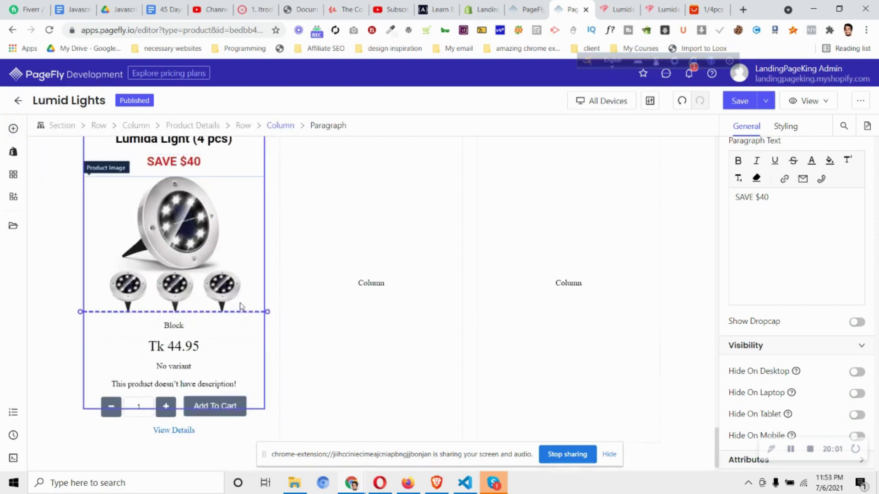
Set the new block's top and bottom margins to 10 px
{"action": "left_click", "coordinate": [802, 127]}
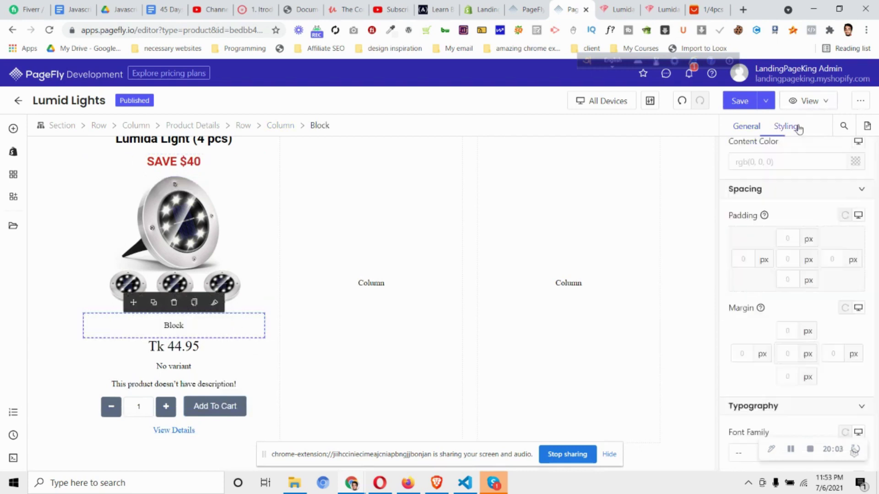
{"action": "type", "text": "9"}
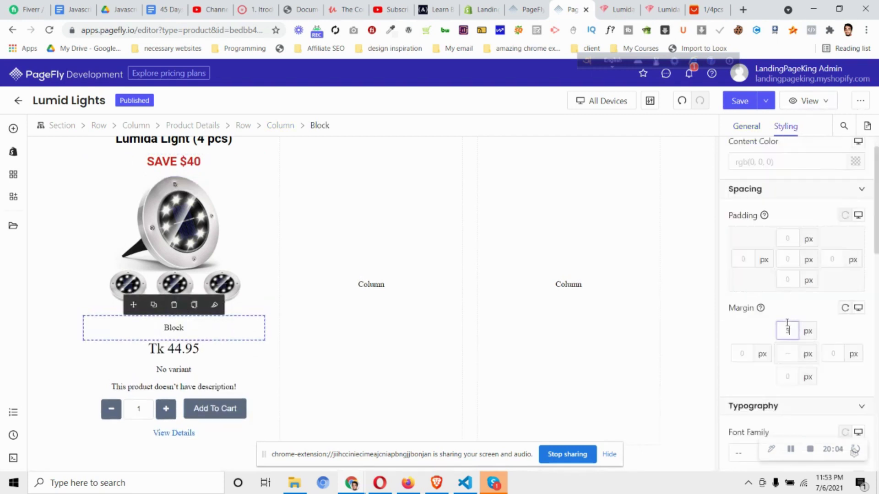
{"action": "key", "text": "Up"}
{"action": "type", "text": "10"}
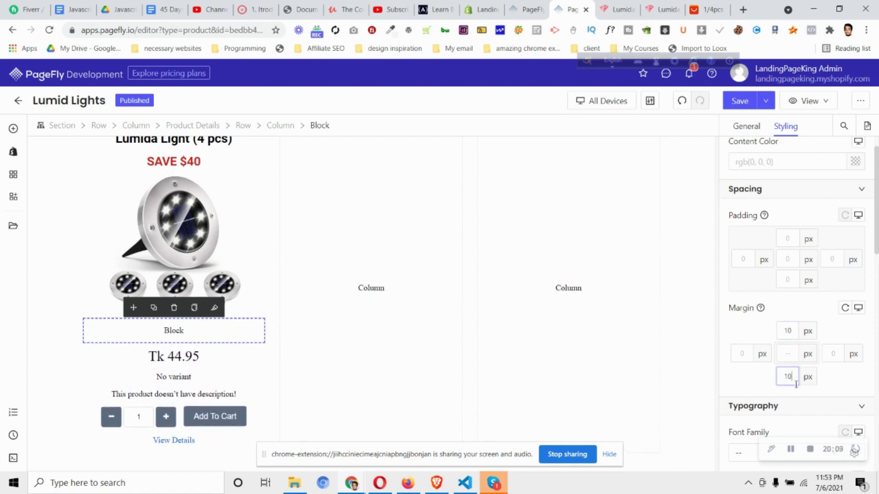
Add a Product Compare at Price element inside the block below the 4 pcs product image
{"action": "left_click", "coordinate": [16, 152]}
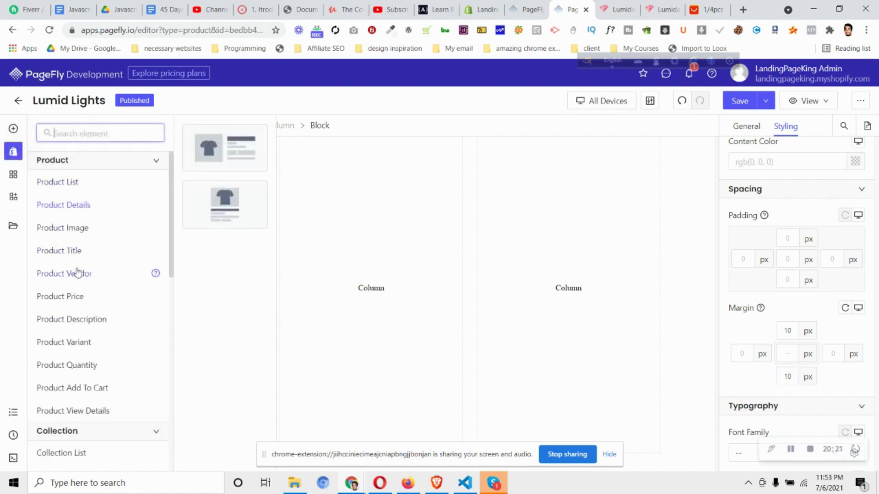
{"action": "mouse_move", "coordinate": [84, 298]}
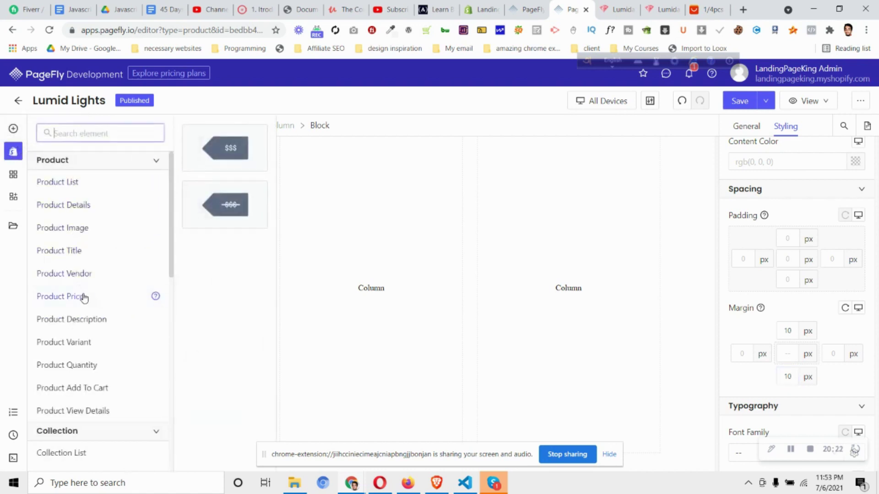
{"action": "left_click", "coordinate": [247, 197]}
{"action": "left_click_drag", "start_coordinate": [247, 199], "coordinate": [168, 328]}
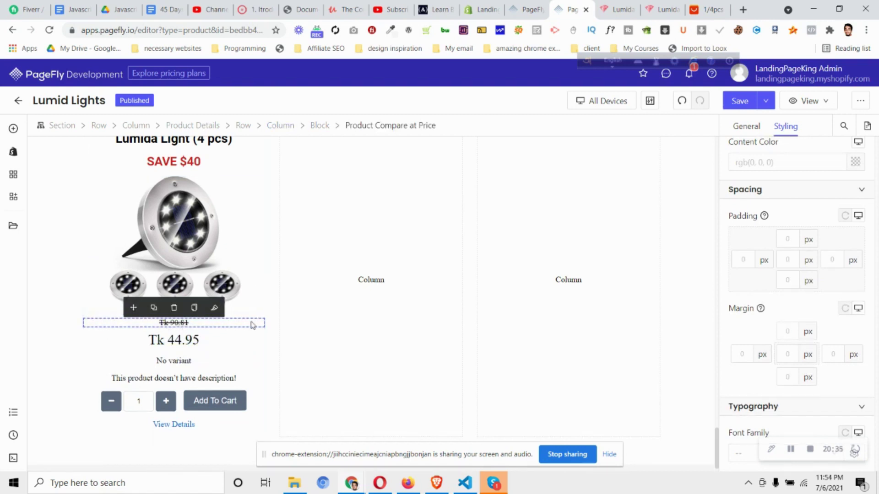
Set the price block's top and bottom margins to 0 px and its top and bottom padding to 30 px
{"action": "left_click", "coordinate": [320, 127]}
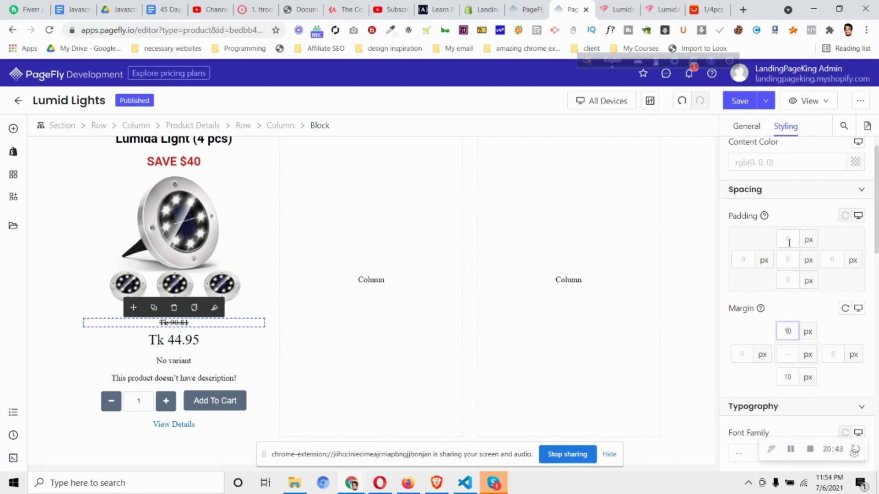
{"action": "key", "text": "BackSpace"}
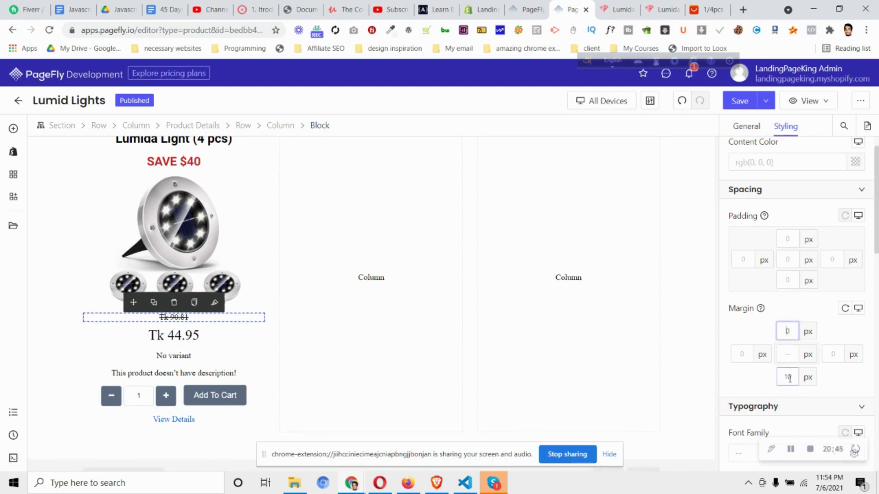
{"action": "left_click", "coordinate": [788, 378]}
{"action": "key", "text": "BackSpace"}
{"action": "type", "text": "30"}
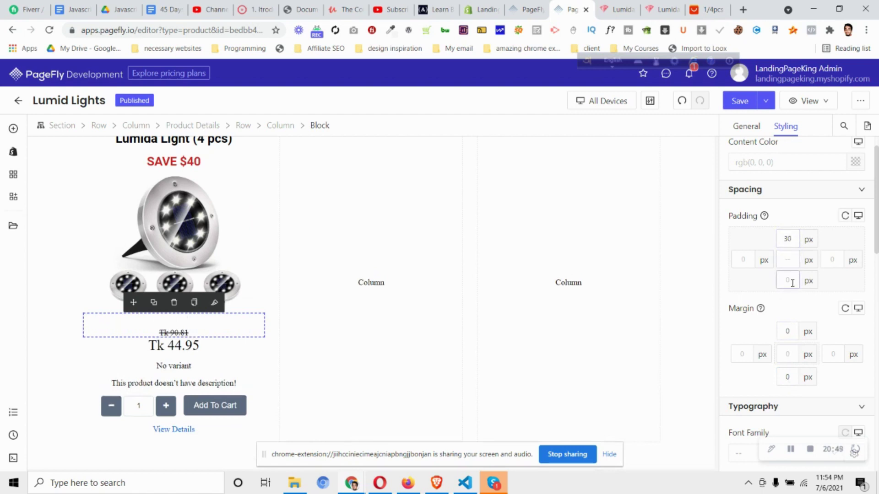
{"action": "type", "text": "30"}
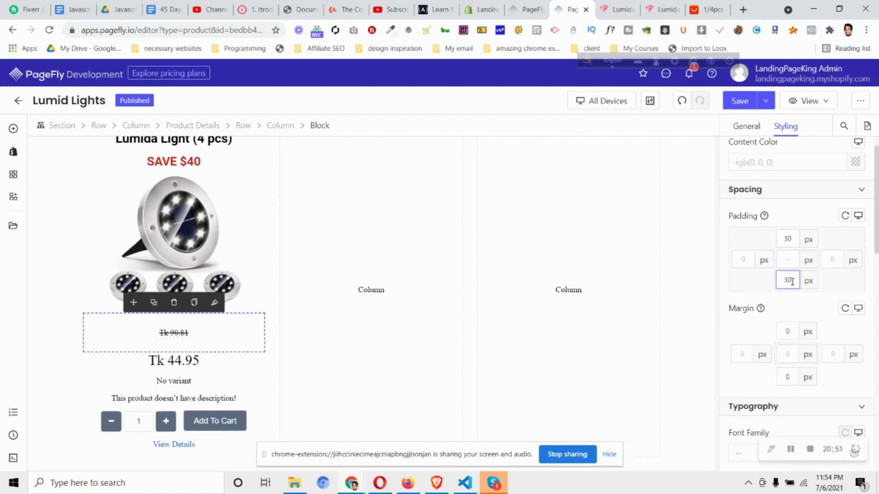
Add a Product Price element under the crossed-out price in the block and delete the old Product Price below the block
{"action": "left_click", "coordinate": [629, 8]}
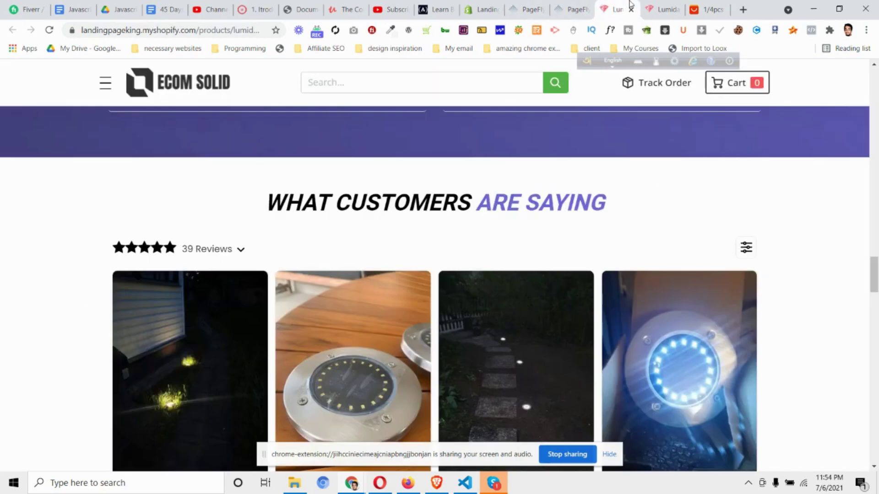
{"action": "left_click", "coordinate": [661, 8]}
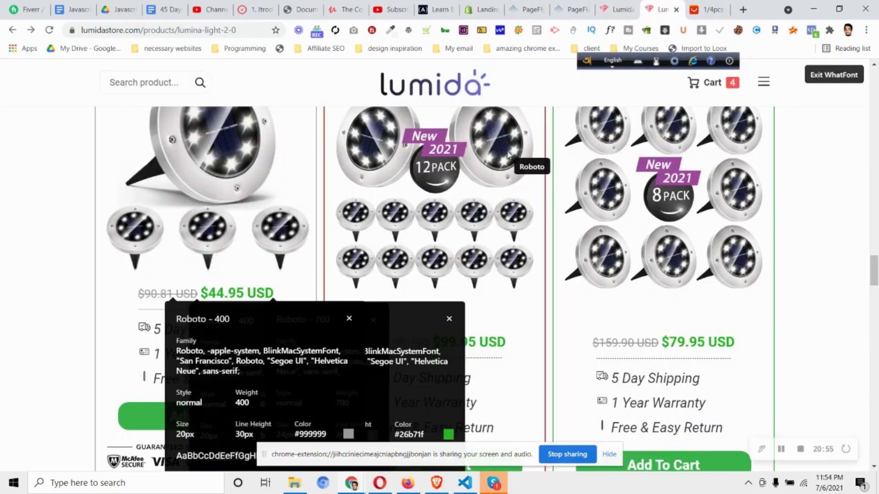
{"action": "left_click", "coordinate": [571, 9]}
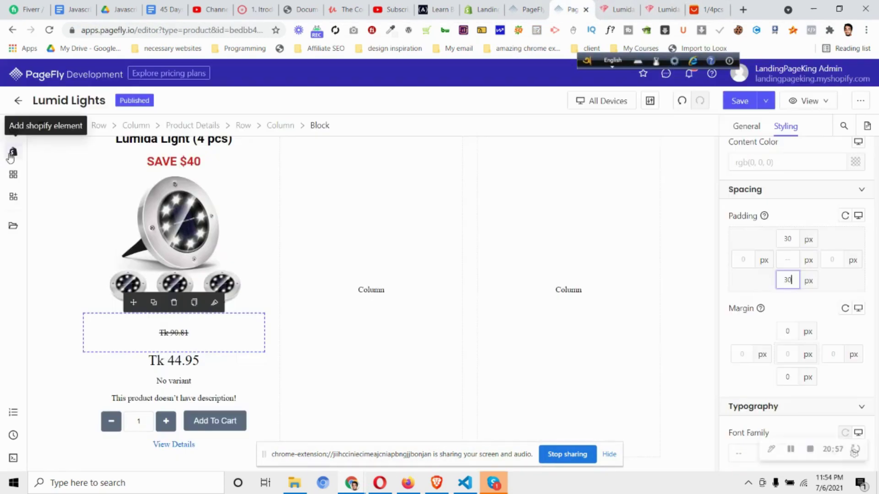
{"action": "left_click", "coordinate": [13, 153]}
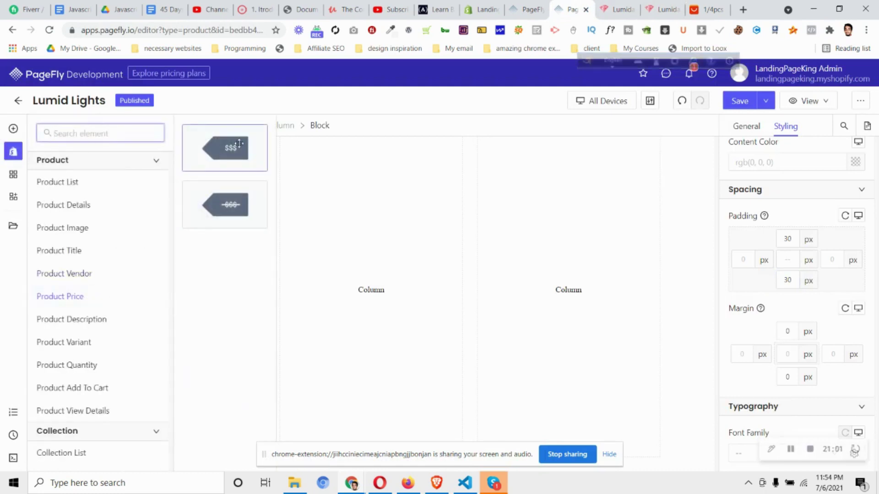
{"action": "left_click_drag", "start_coordinate": [239, 143], "coordinate": [192, 338]}
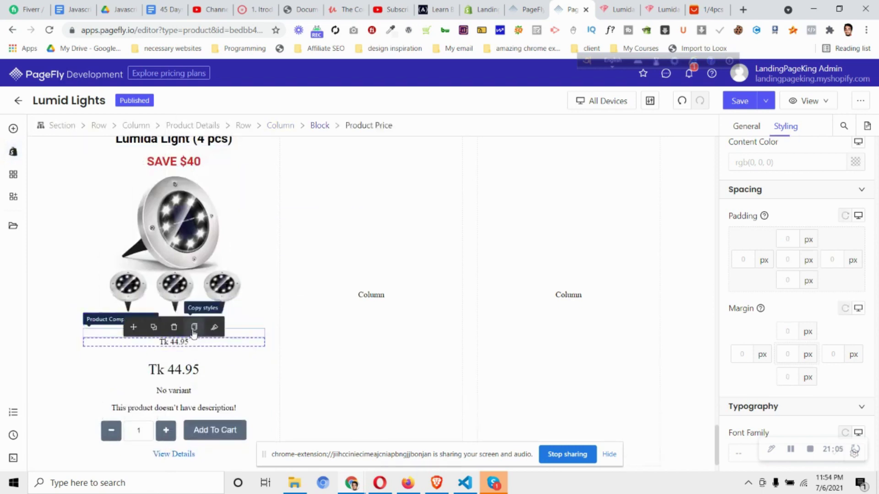
{"action": "left_click", "coordinate": [187, 373]}
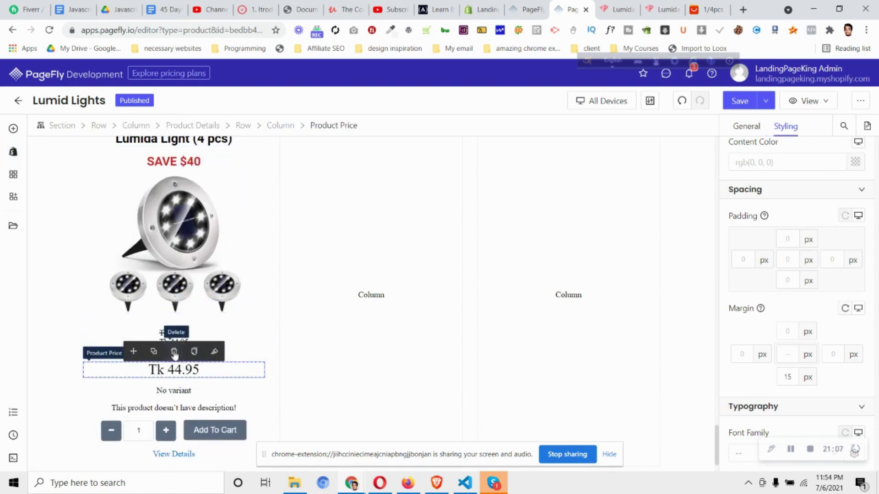
{"action": "left_click", "coordinate": [174, 352]}
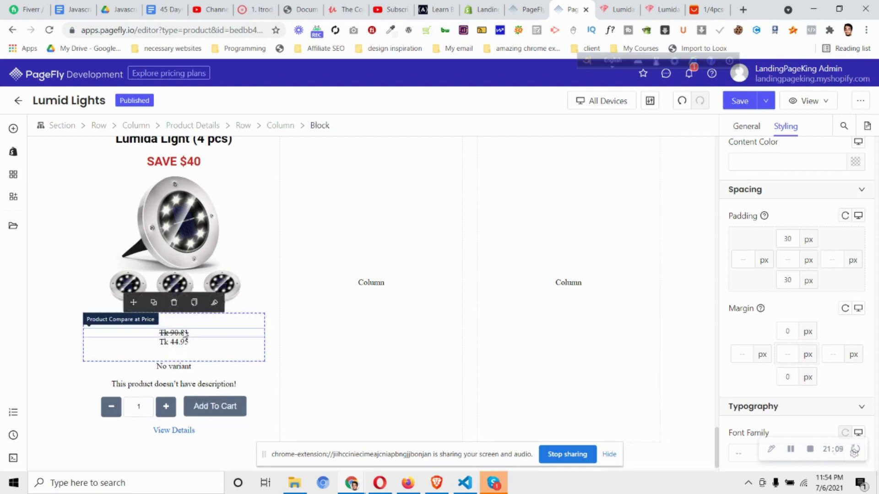
Set the crossed-out price's content color to #999 and its font size to 20 px
{"action": "left_click", "coordinate": [186, 336]}
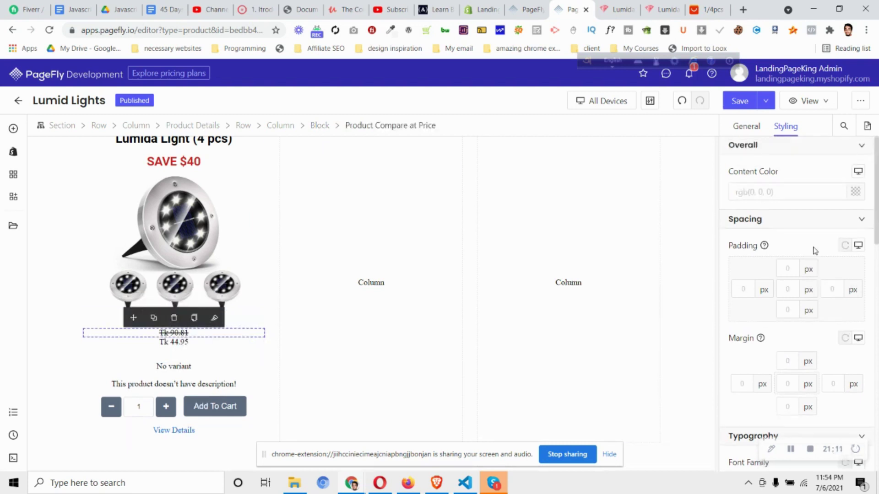
{"action": "left_click", "coordinate": [786, 191]}
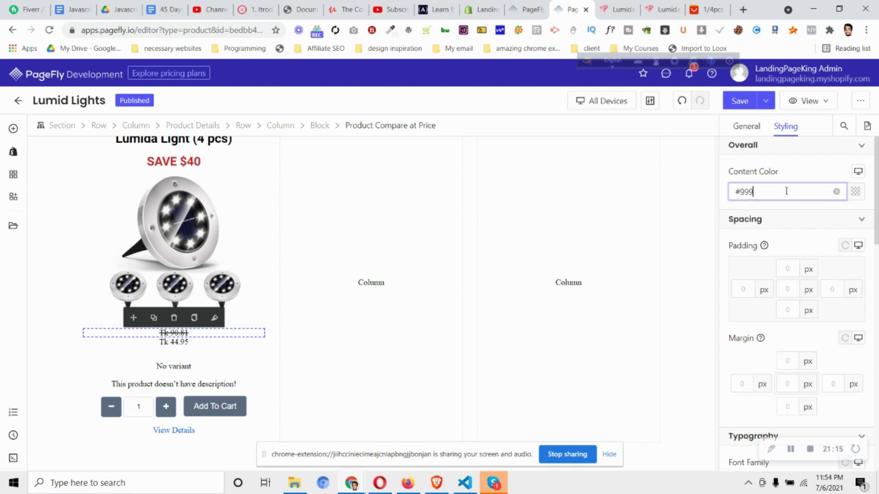
{"action": "scroll", "coordinate": [825, 292], "scroll_direction": "down", "scroll_amount": 5}
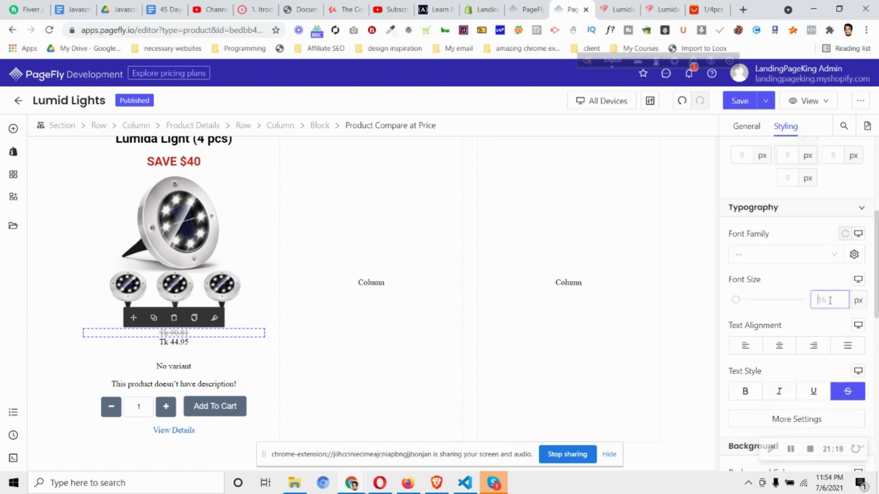
{"action": "type", "text": "20"}
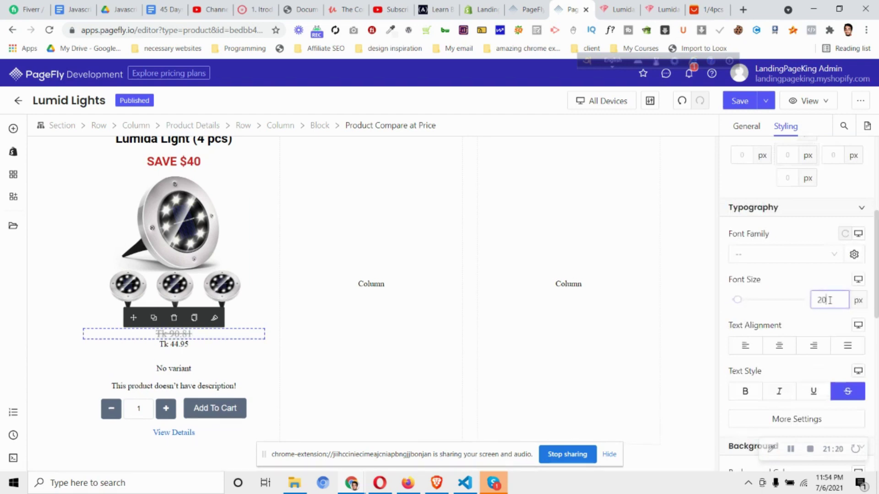
Select the new sale price and copy the reference sale price's color #26b71f from the font details on the Lumida page
{"action": "left_click", "coordinate": [203, 349]}
{"action": "left_click", "coordinate": [663, 9]}
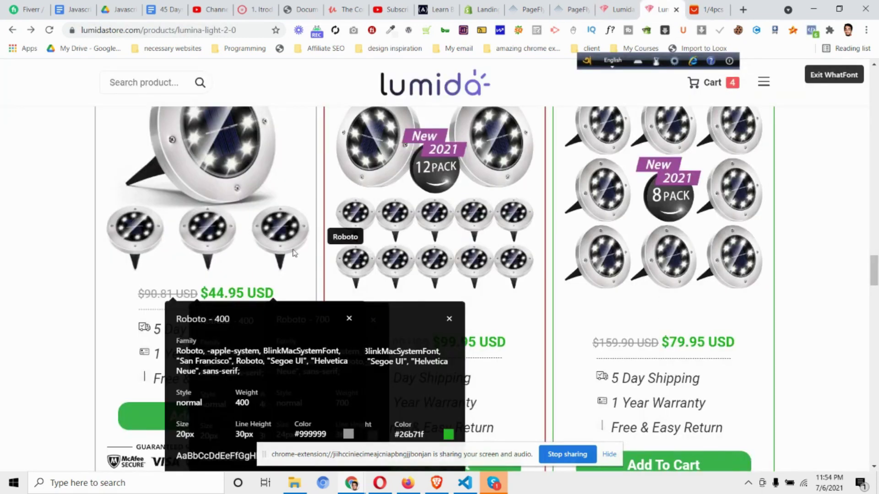
{"action": "scroll", "coordinate": [261, 284], "scroll_direction": "down", "scroll_amount": 2}
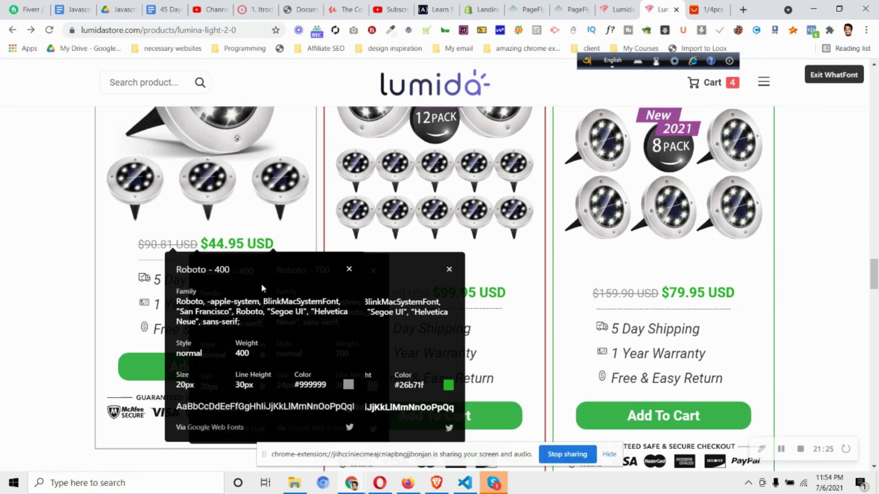
{"action": "double_click", "coordinate": [398, 322]}
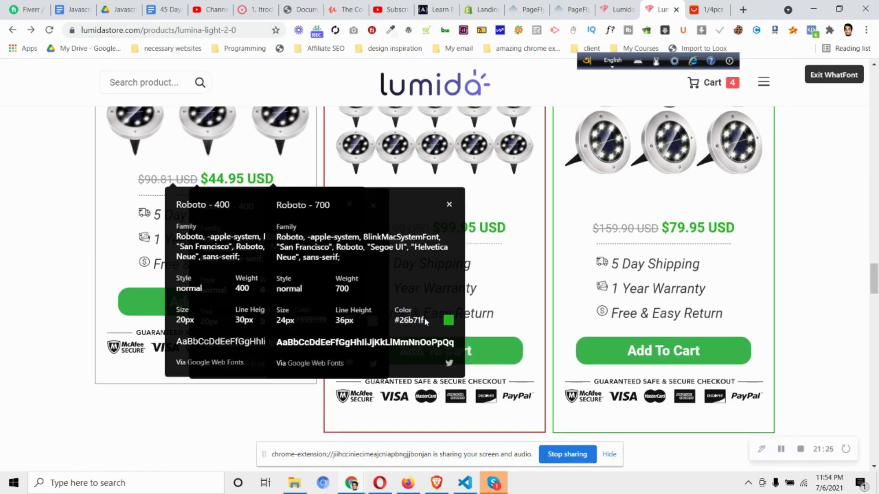
{"action": "left_click_drag", "start_coordinate": [394, 321], "coordinate": [421, 323]}
{"action": "right_click", "coordinate": [421, 323]}
{"action": "left_click", "coordinate": [439, 330]}
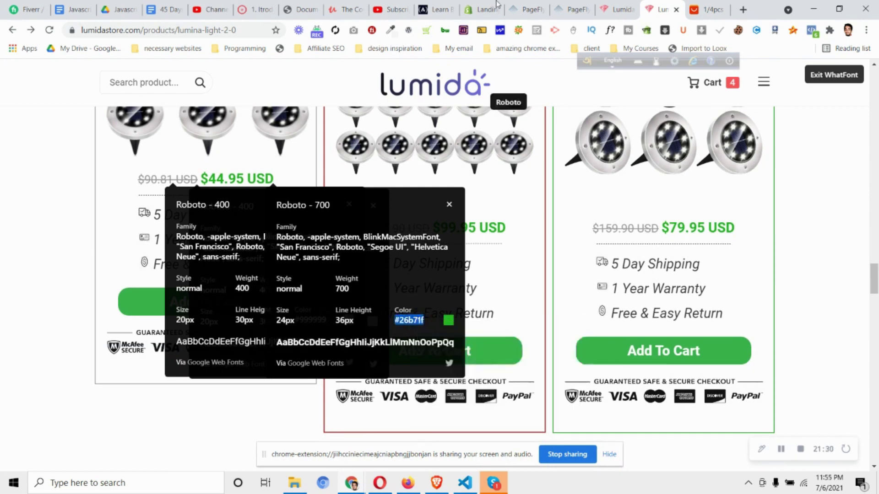
Return to PageFly and set the sale price's font size to 25 px and its content color to #26b71f
{"action": "left_click", "coordinate": [570, 9]}
{"action": "left_click", "coordinate": [824, 301]}
{"action": "type", "text": "25"}
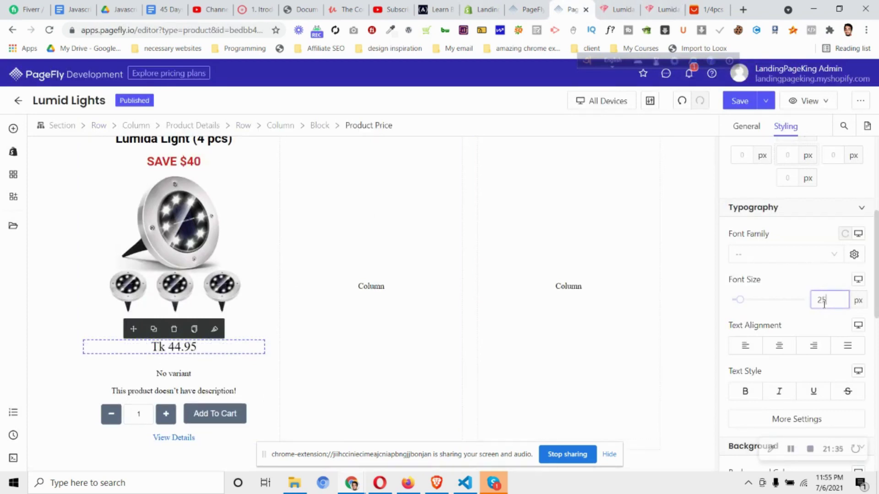
{"action": "scroll", "coordinate": [829, 328], "scroll_direction": "up", "scroll_amount": 5}
{"action": "left_click", "coordinate": [783, 192]}
{"action": "key", "text": "ctrl+v"}
Set the sale price's font family to Roboto and make it bold, checking the weight on the Lumida reference page
{"action": "scroll", "coordinate": [781, 380], "scroll_direction": "down", "scroll_amount": 5}
{"action": "left_click", "coordinate": [765, 255]}
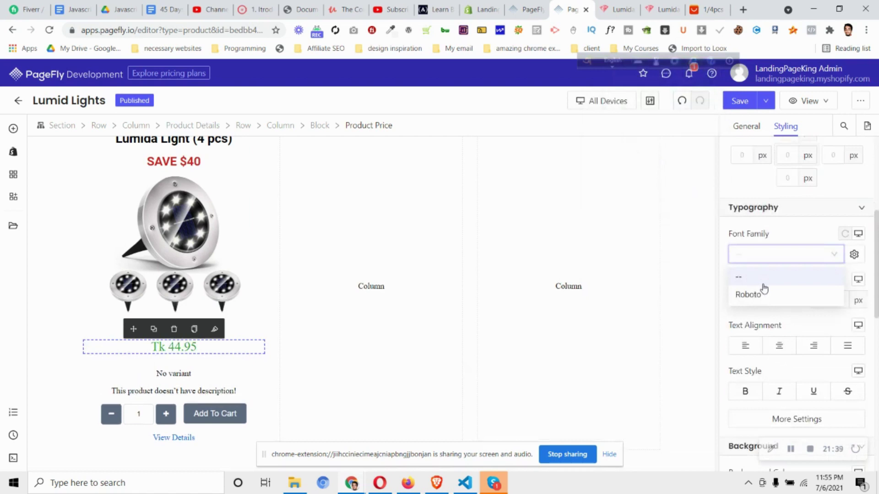
{"action": "left_click", "coordinate": [767, 296]}
{"action": "left_click", "coordinate": [659, 9]}
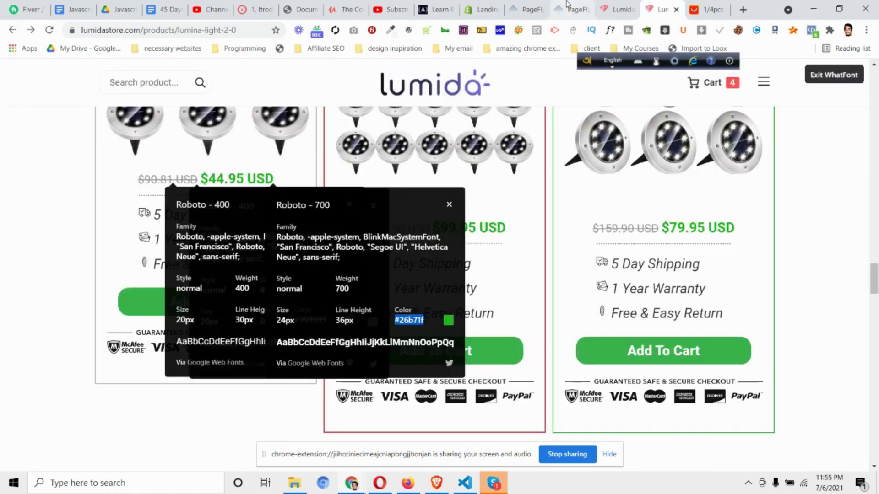
{"action": "left_click", "coordinate": [567, 7]}
{"action": "left_click", "coordinate": [746, 392]}
Re-enter 20 px as the crossed-out price's font size
{"action": "left_click", "coordinate": [247, 338]}
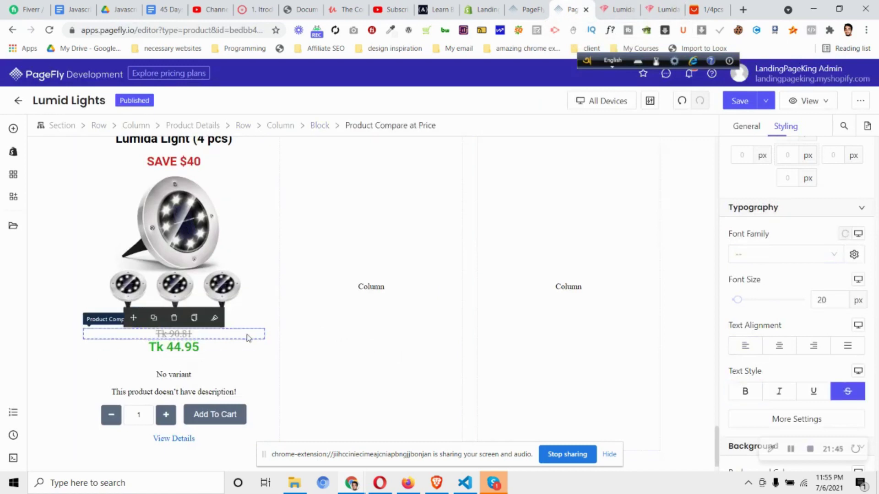
{"action": "left_click", "coordinate": [828, 301]}
{"action": "key", "text": "BackSpace"}
{"action": "type", "text": "2"}
{"action": "key", "text": "BackSpace"}
{"action": "type", "text": "0"}
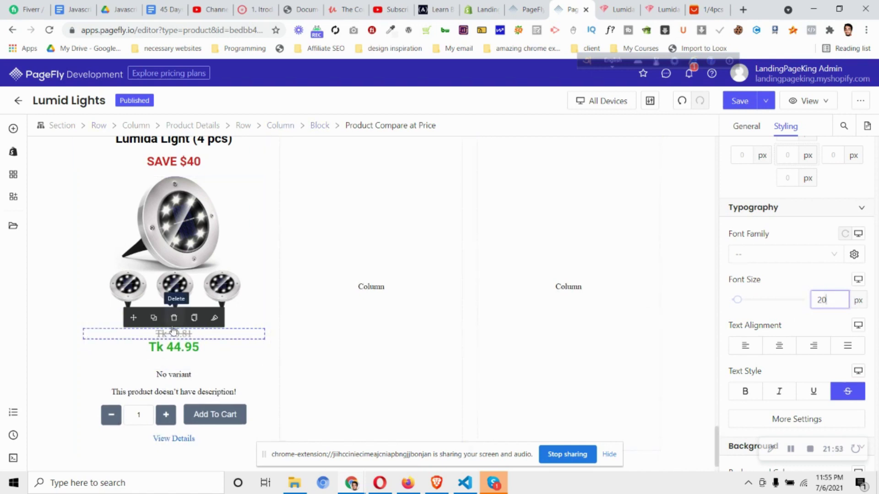
Close the font detail pop-ups on the Lumida reference page, check the layout of the two prices and return to PageFly
{"action": "left_click", "coordinate": [670, 5]}
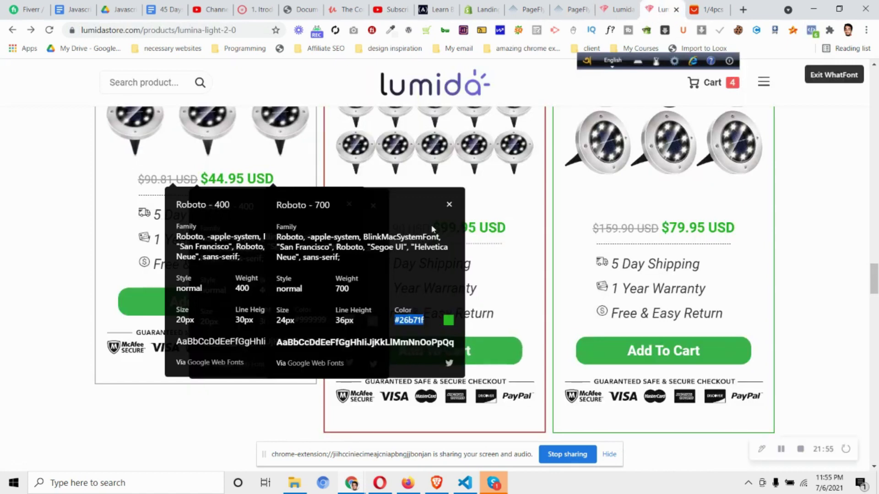
{"action": "left_click", "coordinate": [449, 204]}
{"action": "left_click", "coordinate": [350, 204]}
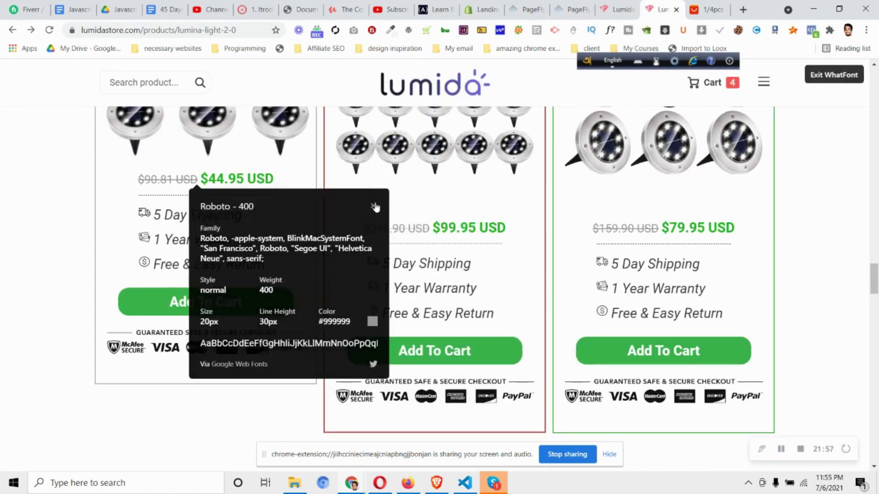
{"action": "left_click", "coordinate": [373, 206]}
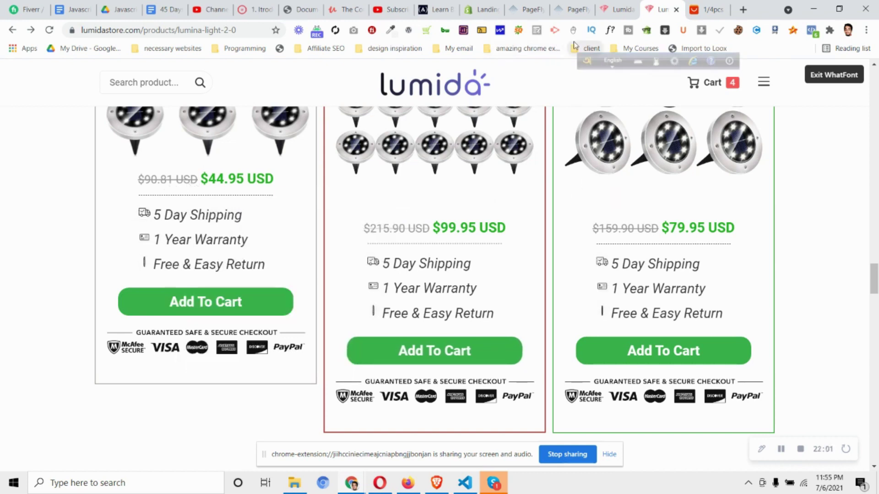
{"action": "left_click", "coordinate": [566, 5]}
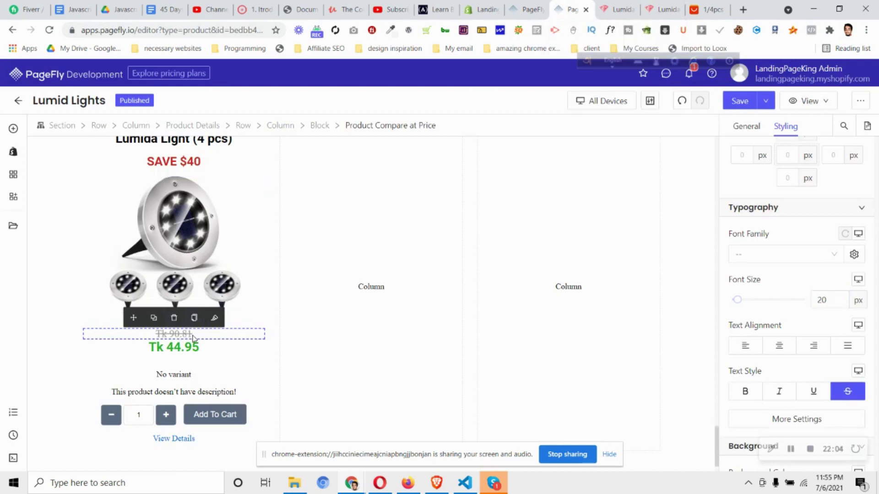
Set the price block's display style to Flex, with Justify Content and Align Items both set to Center
{"action": "left_click", "coordinate": [205, 340]}
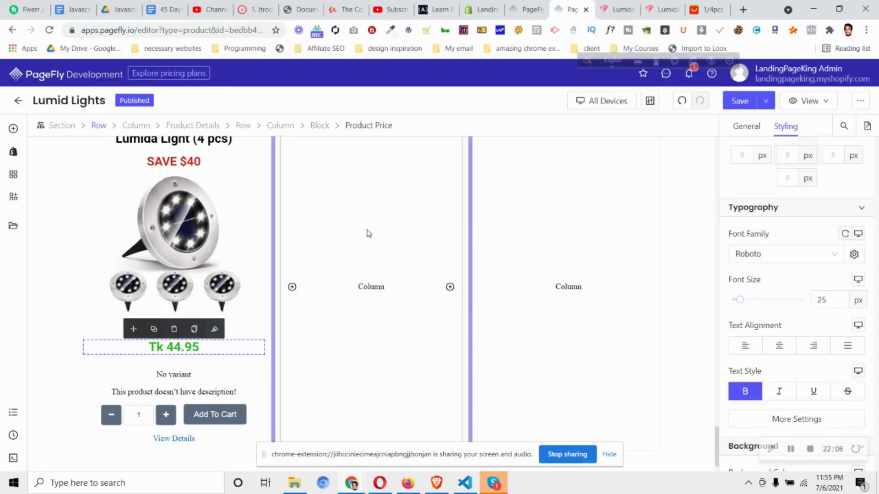
{"action": "left_click", "coordinate": [320, 125]}
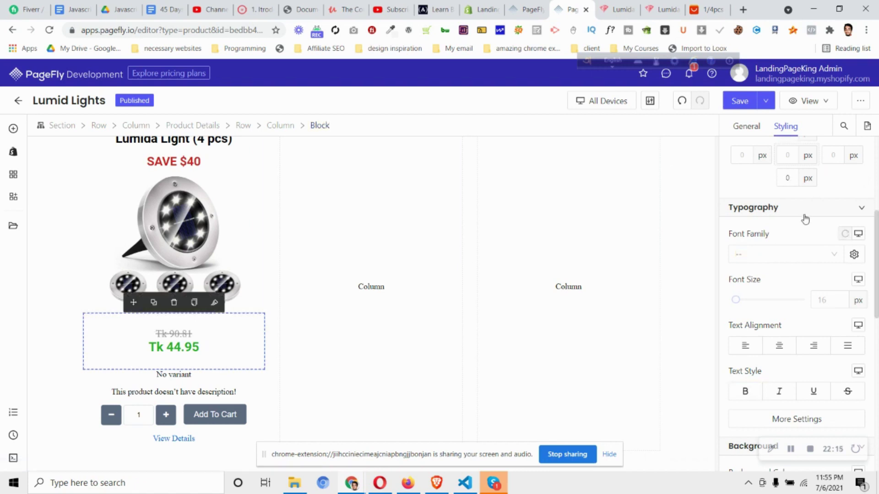
{"action": "scroll", "coordinate": [812, 240], "scroll_direction": "down", "scroll_amount": 5}
{"action": "scroll", "coordinate": [812, 240], "scroll_direction": "down", "scroll_amount": 3}
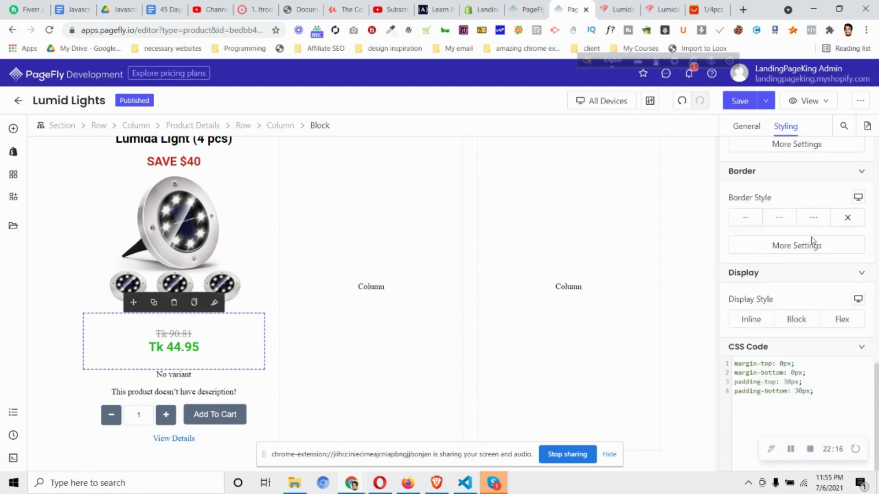
{"action": "left_click", "coordinate": [844, 321]}
{"action": "scroll", "coordinate": [833, 248], "scroll_direction": "down", "scroll_amount": 7}
{"action": "left_click", "coordinate": [799, 323]}
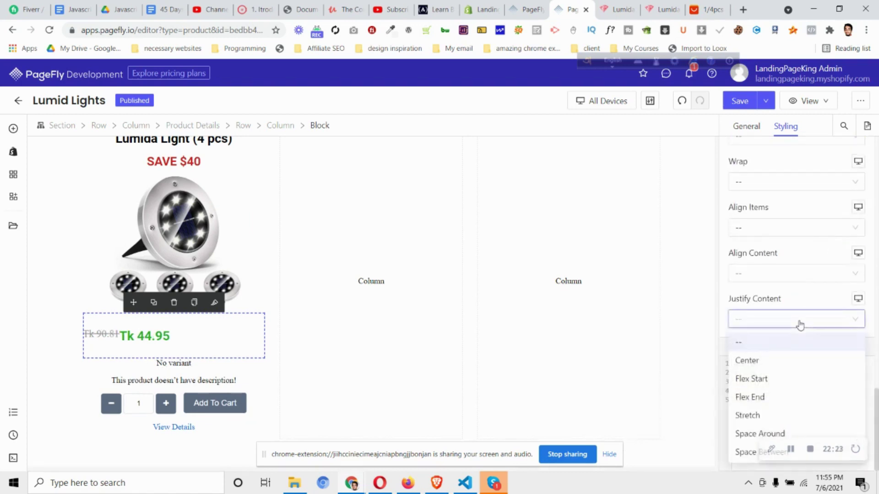
{"action": "left_click", "coordinate": [777, 363]}
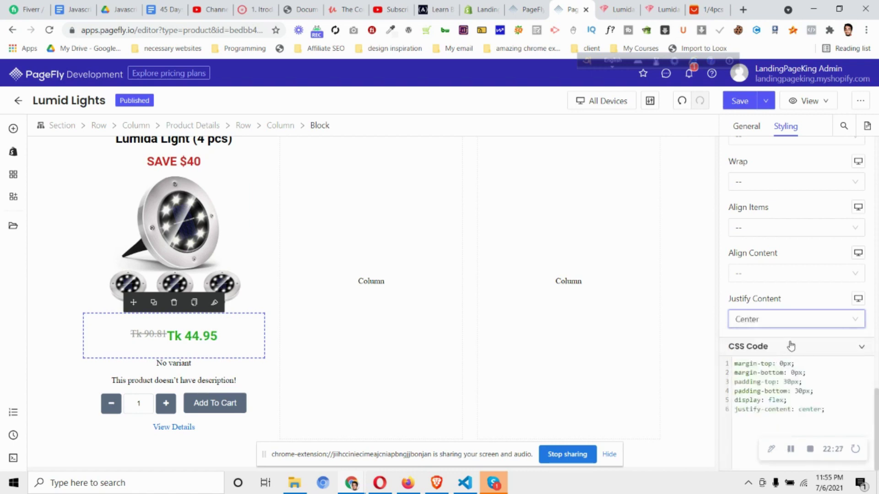
{"action": "left_click", "coordinate": [792, 230]}
{"action": "left_click", "coordinate": [776, 275]}
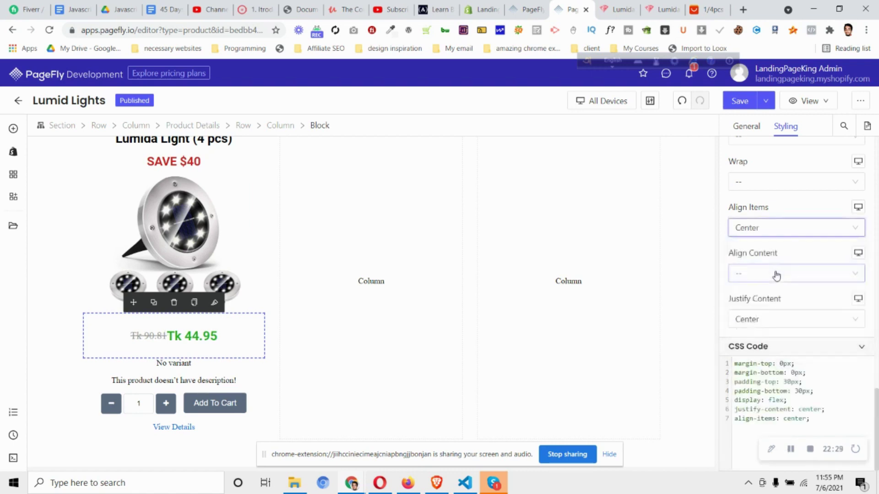
Check the gap between the prices on the Lumida reference page and set the sale price's left margin to 10 px
{"action": "left_click", "coordinate": [664, 9]}
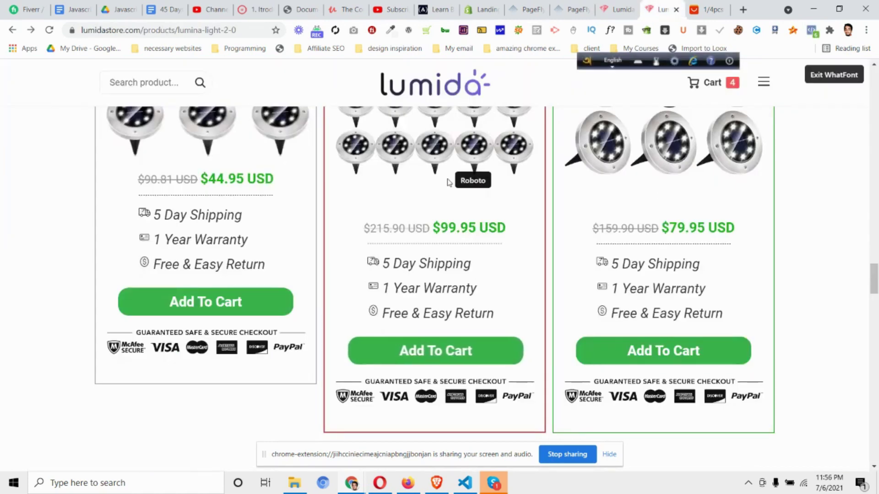
{"action": "left_click", "coordinate": [572, 10]}
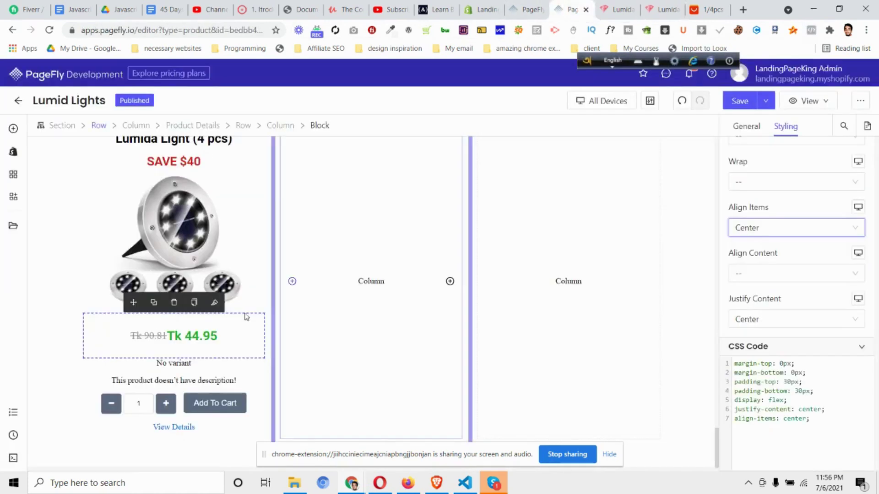
{"action": "left_click", "coordinate": [186, 341]}
{"action": "scroll", "coordinate": [778, 293], "scroll_direction": "up", "scroll_amount": 10}
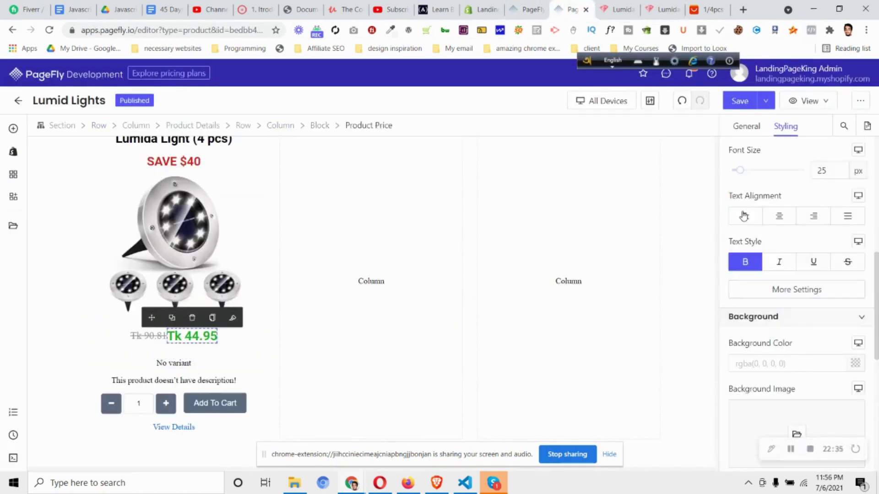
{"action": "left_click", "coordinate": [741, 198]}
{"action": "type", "text": "7"}
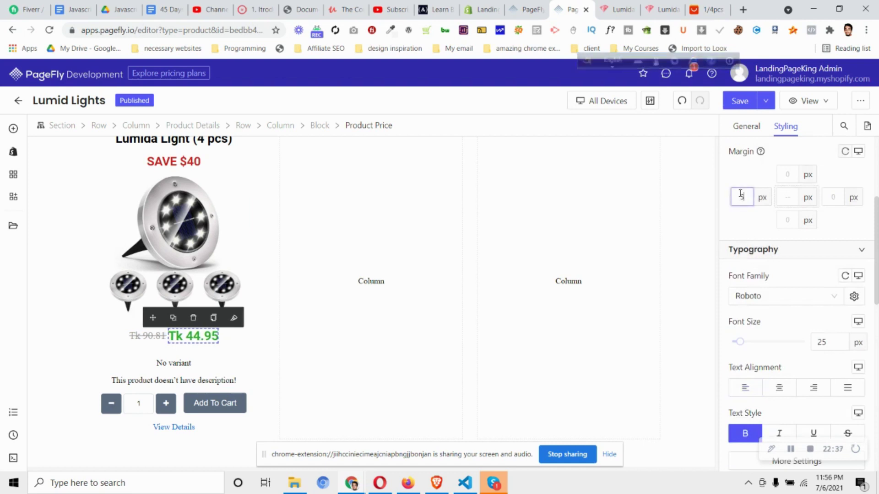
{"action": "key", "text": "BackSpace"}
{"action": "type", "text": "10"}
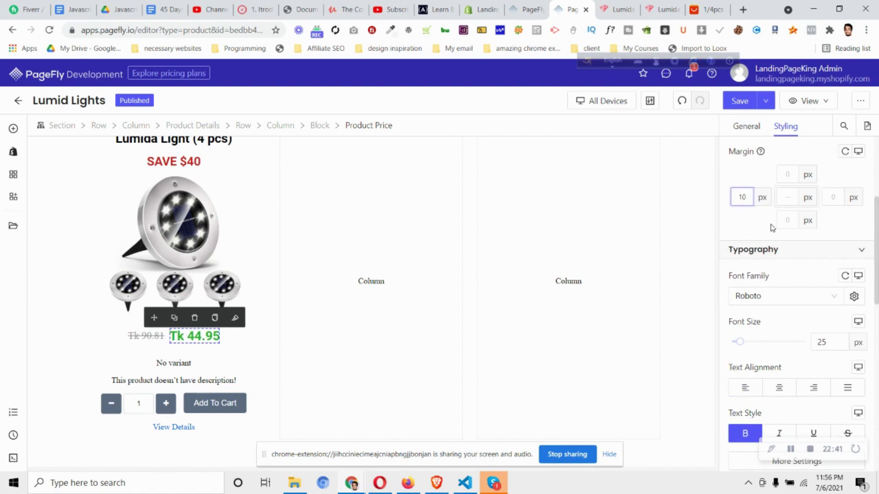
Reduce the top padding of the block holding the two prices to 10 px
{"action": "scroll", "coordinate": [804, 239], "scroll_direction": "up", "scroll_amount": 3}
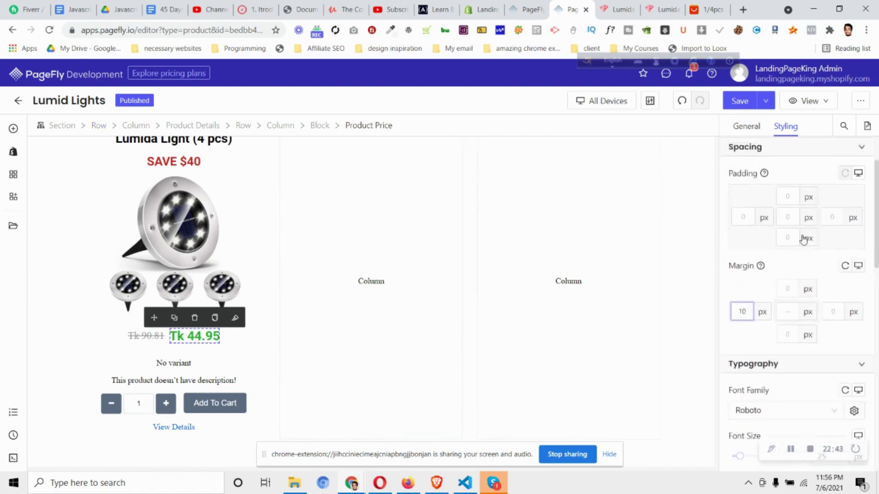
{"action": "scroll", "coordinate": [803, 239], "scroll_direction": "up", "scroll_amount": 2}
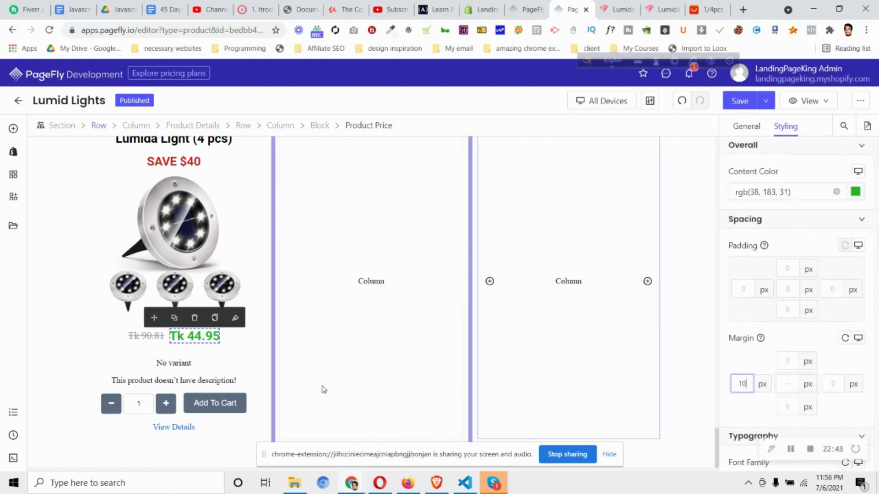
{"action": "left_click", "coordinate": [319, 128]}
{"action": "key", "text": "Down"}
{"action": "key", "text": "Down"}
{"action": "key", "text": "Down"}
{"action": "key", "text": "Down"}
{"action": "key", "text": "Down"}
{"action": "key", "text": "Down"}
{"action": "key", "text": "Down"}
{"action": "key", "text": "Down"}
{"action": "key", "text": "Down"}
{"action": "key", "text": "Down"}
{"action": "key", "text": "Down"}
{"action": "key", "text": "Down"}
{"action": "key", "text": "Down"}
{"action": "key", "text": "Down"}
{"action": "key", "text": "Down"}
{"action": "key", "text": "Down"}
{"action": "key", "text": "Down"}
{"action": "key", "text": "Down"}
{"action": "key", "text": "Down"}
{"action": "key", "text": "Down"}
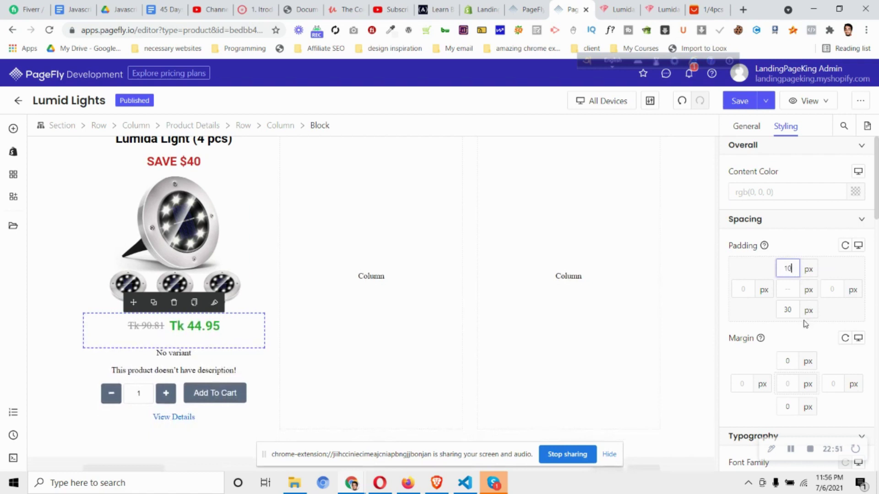
Reduce the price block's bottom padding to 10 px
{"action": "left_click", "coordinate": [787, 309]}
{"action": "key", "text": "Down"}
{"action": "key", "text": "Down"}
{"action": "key", "text": "Down"}
{"action": "key", "text": "Down"}
{"action": "key", "text": "Down"}
{"action": "key", "text": "Down"}
{"action": "key", "text": "Down"}
{"action": "key", "text": "Down"}
{"action": "key", "text": "Down"}
{"action": "key", "text": "Down"}
{"action": "key", "text": "Down"}
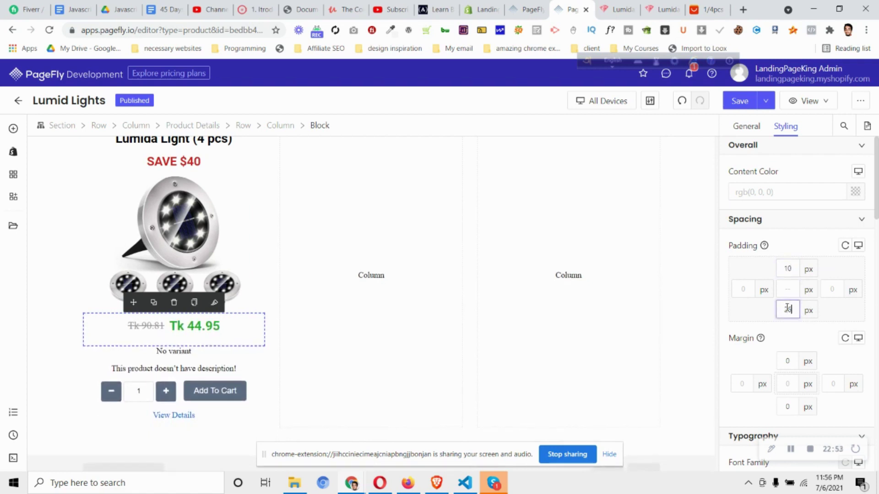
{"action": "key", "text": "Down"}
{"action": "key", "text": "Down"}
{"action": "key", "text": "Down"}
{"action": "key", "text": "Down"}
{"action": "key", "text": "Down"}
{"action": "key", "text": "Down"}
{"action": "key", "text": "Down"}
{"action": "key", "text": "Down"}
{"action": "key", "text": "Down"}
{"action": "key", "text": "Down"}
{"action": "key", "text": "Down"}
{"action": "key", "text": "Down"}
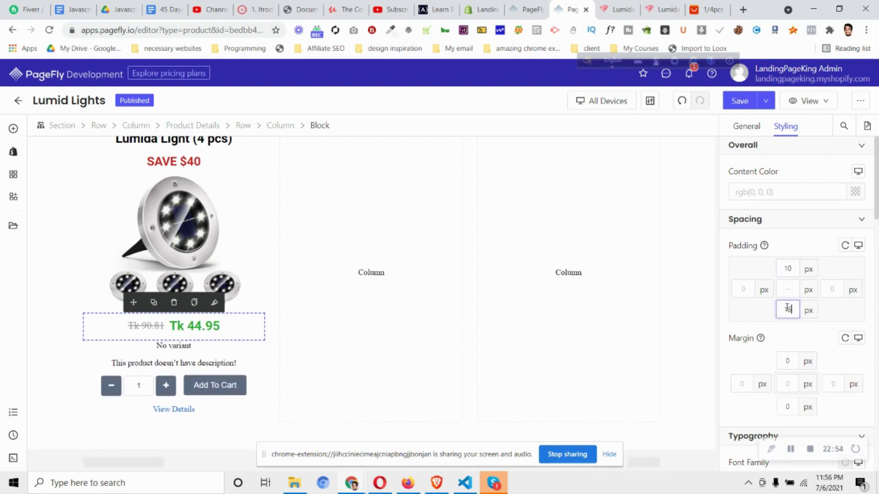
{"action": "key", "text": "Up"}
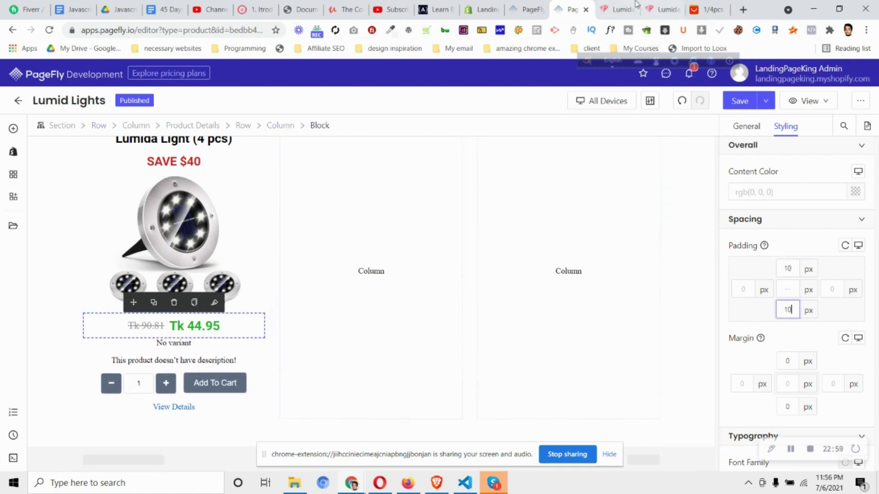
Check the line under the prices on the Lumida reference page, return to PageFly and add a default divider below the price block
{"action": "left_click", "coordinate": [650, 8]}
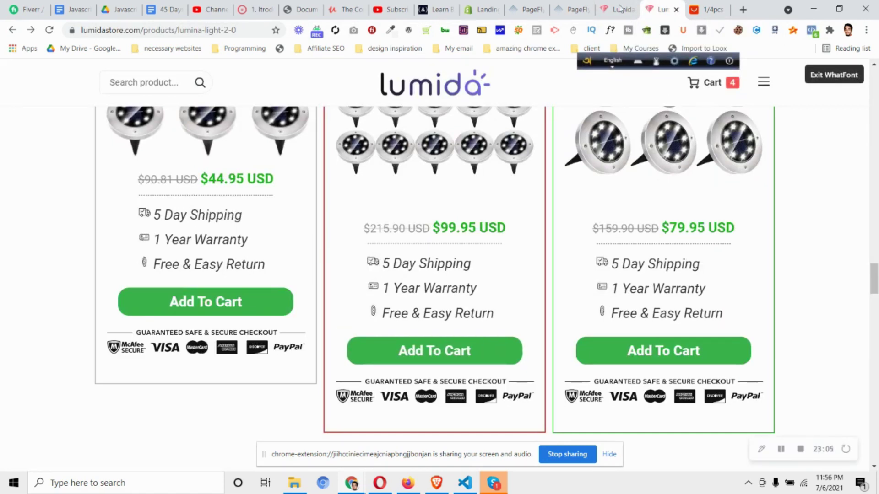
{"action": "left_click", "coordinate": [572, 9]}
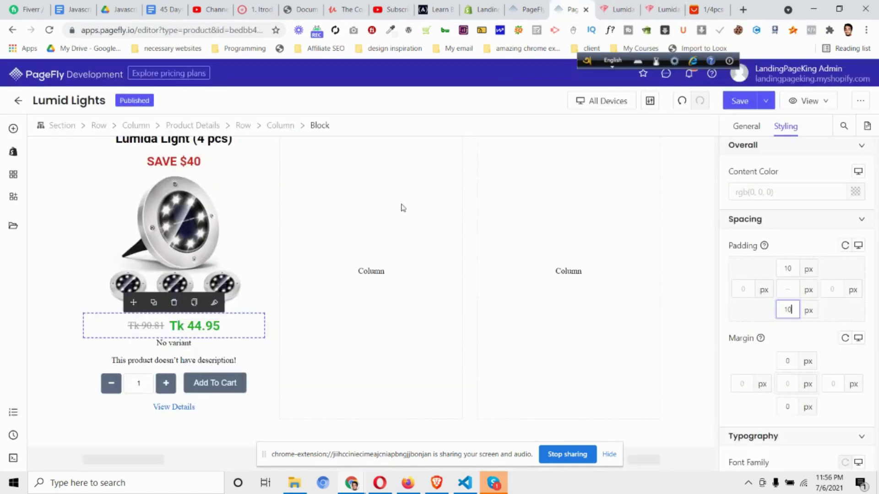
{"action": "left_click", "coordinate": [14, 128]}
{"action": "scroll", "coordinate": [73, 353], "scroll_direction": "down", "scroll_amount": 4}
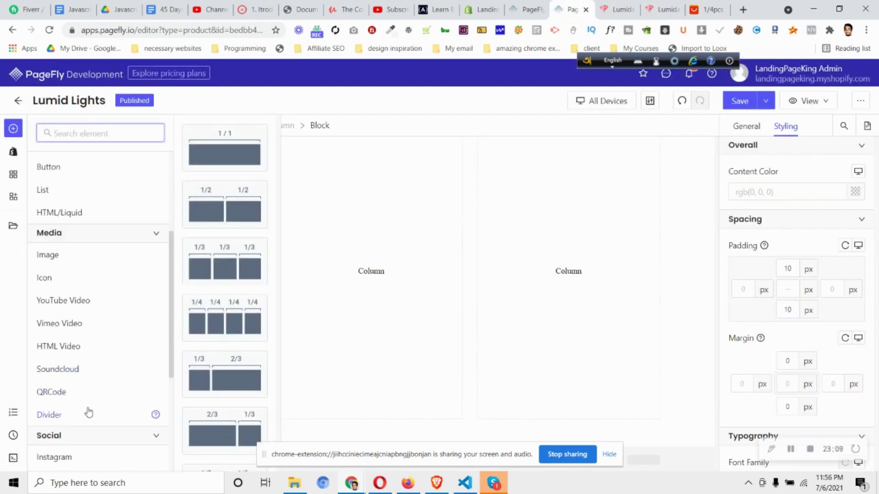
{"action": "mouse_move", "coordinate": [88, 413]}
{"action": "left_click_drag", "start_coordinate": [229, 142], "coordinate": [206, 345]}
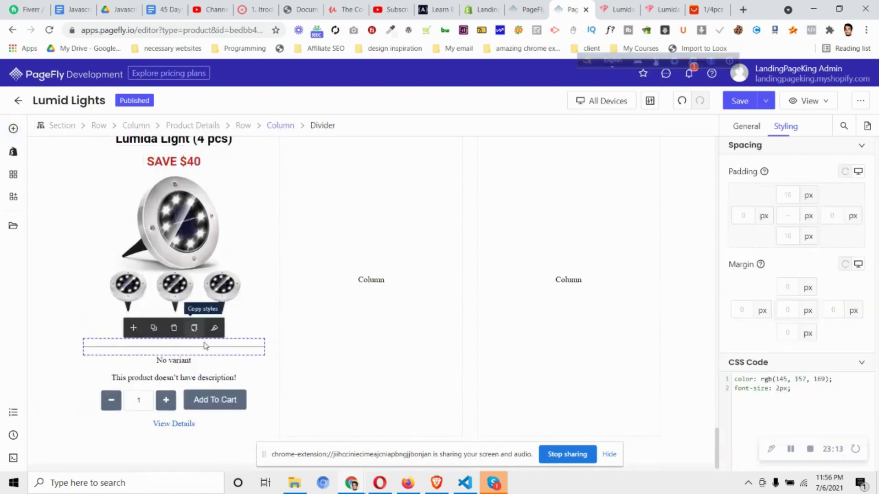
Set the divider's line color to black
{"action": "left_click", "coordinate": [746, 127]}
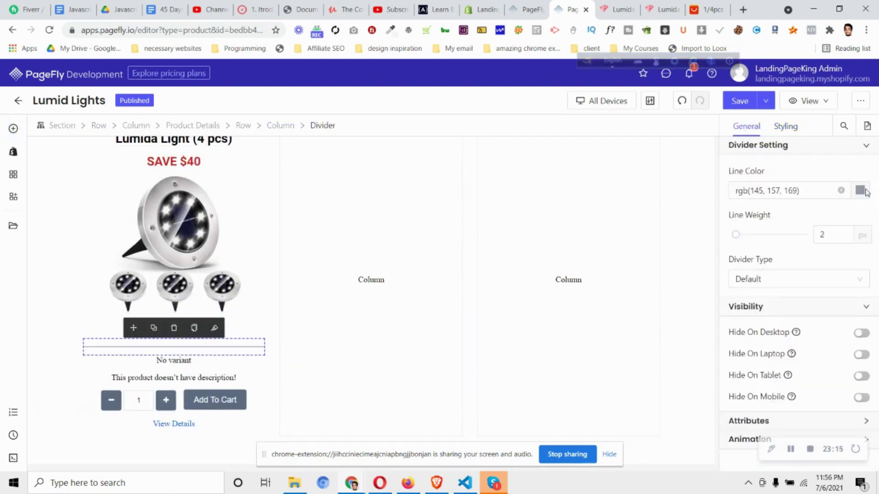
{"action": "left_click", "coordinate": [861, 191]}
{"action": "left_click", "coordinate": [646, 265]}
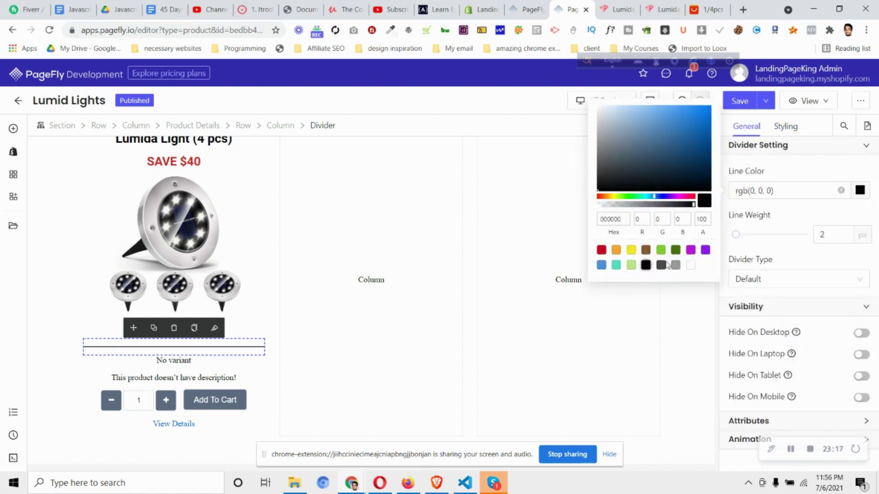
Try the Symbol divider type, look through its symbol designs and switch the divider back to Default
{"action": "left_click", "coordinate": [758, 282]}
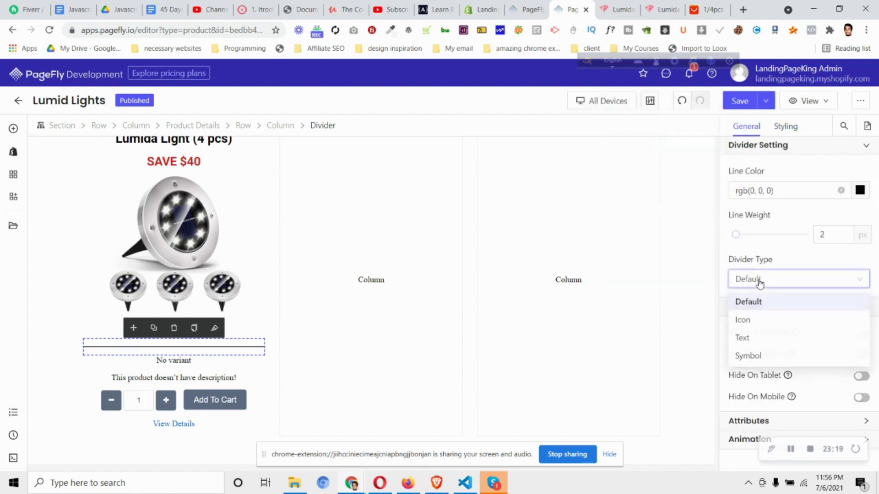
{"action": "left_click", "coordinate": [760, 283]}
{"action": "left_click", "coordinate": [794, 285]}
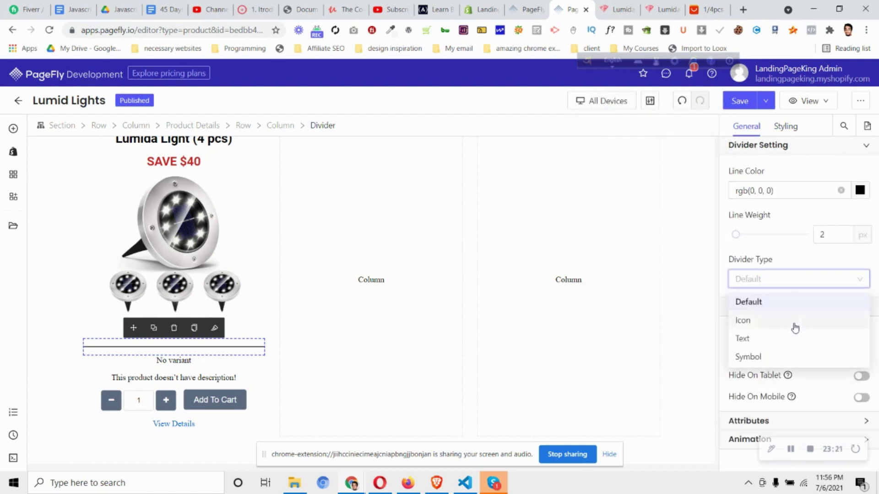
{"action": "left_click", "coordinate": [798, 357]}
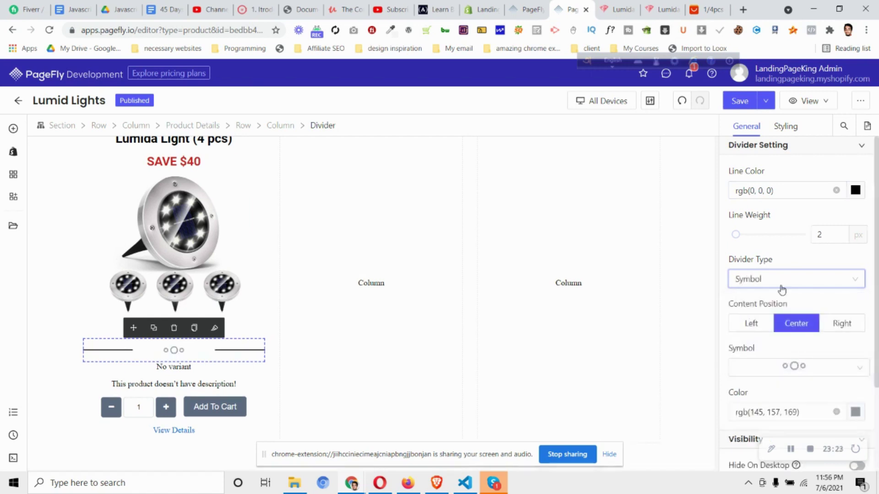
{"action": "left_click", "coordinate": [779, 367]}
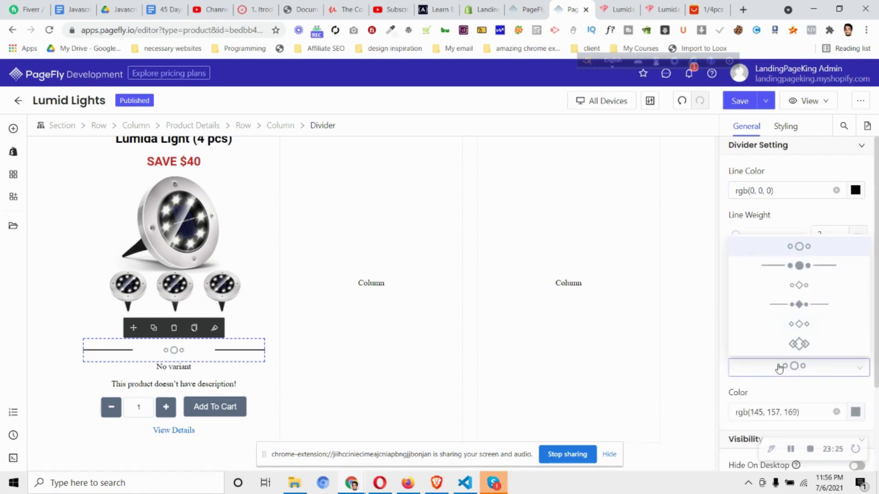
{"action": "left_click", "coordinate": [779, 367]}
{"action": "left_click", "coordinate": [777, 283]}
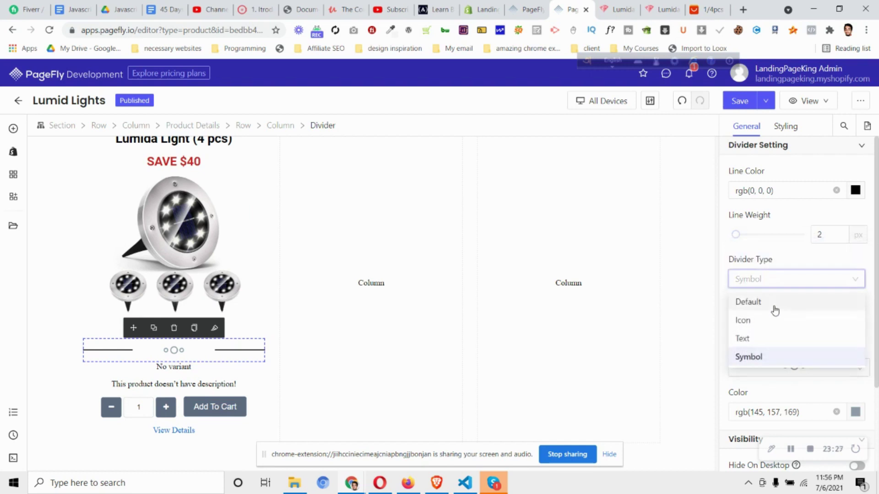
{"action": "left_click", "coordinate": [775, 303]}
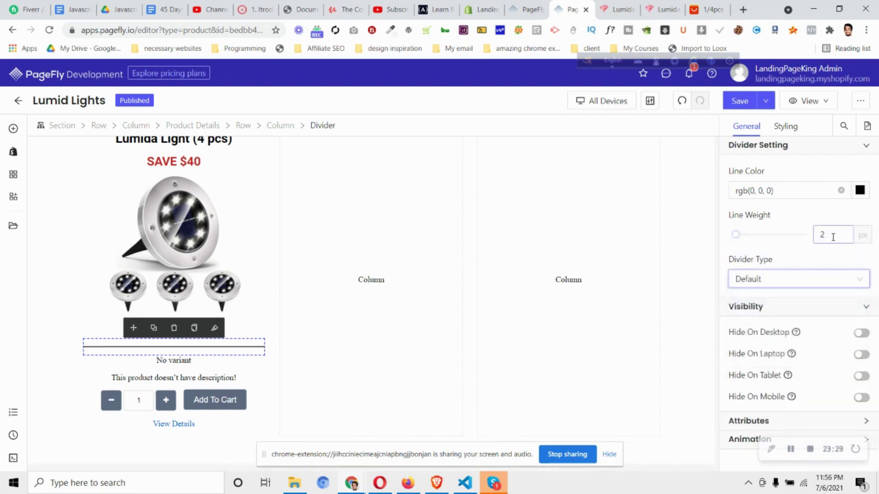
Set the divider's line color to rgb(155, 155, 155) and its left and right margins to 50 px each
{"action": "left_click", "coordinate": [859, 190]}
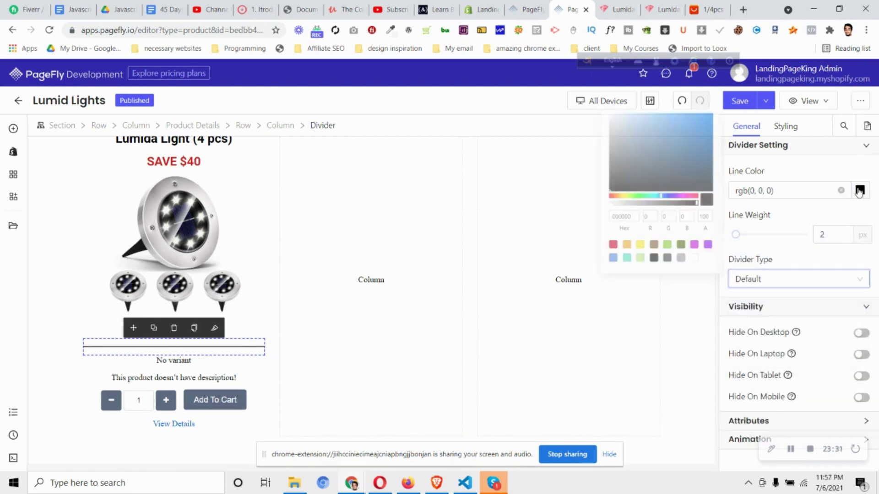
{"action": "left_click", "coordinate": [676, 267]}
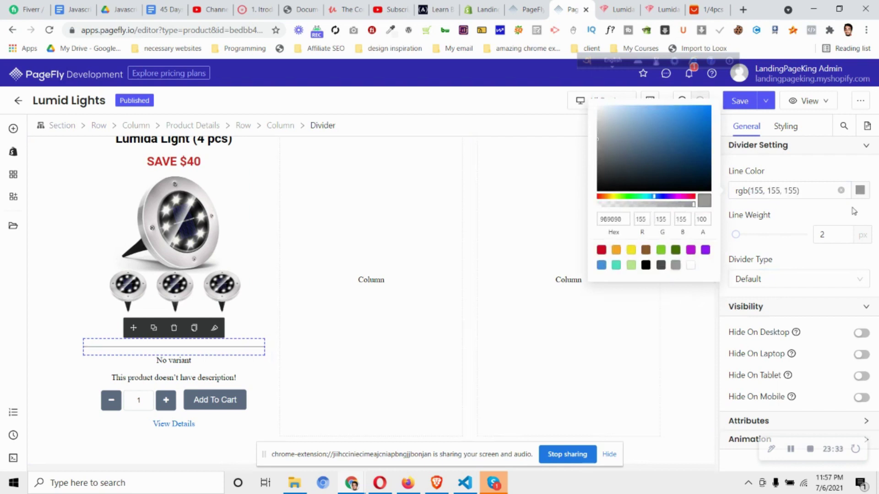
{"action": "left_click", "coordinate": [786, 126]}
{"action": "scroll", "coordinate": [761, 294], "scroll_direction": "down", "scroll_amount": 1}
{"action": "scroll", "coordinate": [760, 309], "scroll_direction": "up", "scroll_amount": 1}
{"action": "left_click", "coordinate": [749, 312]}
{"action": "type", "text": "2"}
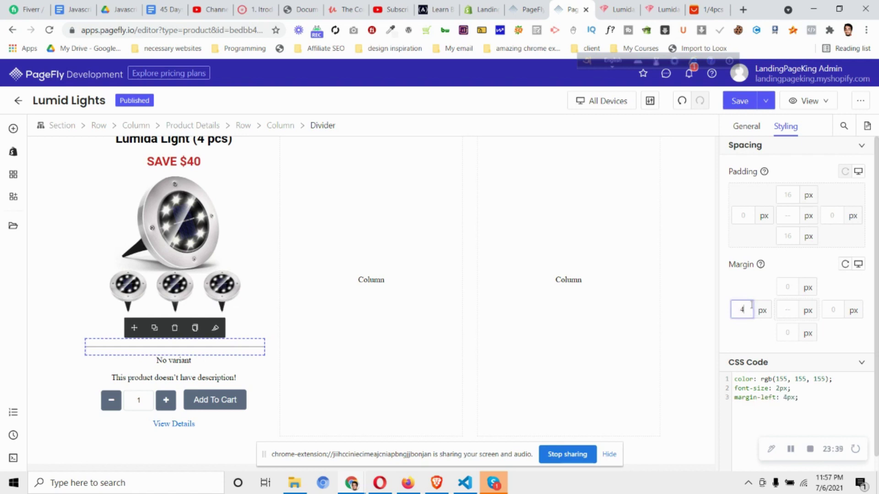
{"action": "type", "text": "9"}
{"action": "left_click", "coordinate": [833, 308]}
{"action": "type", "text": "50"}
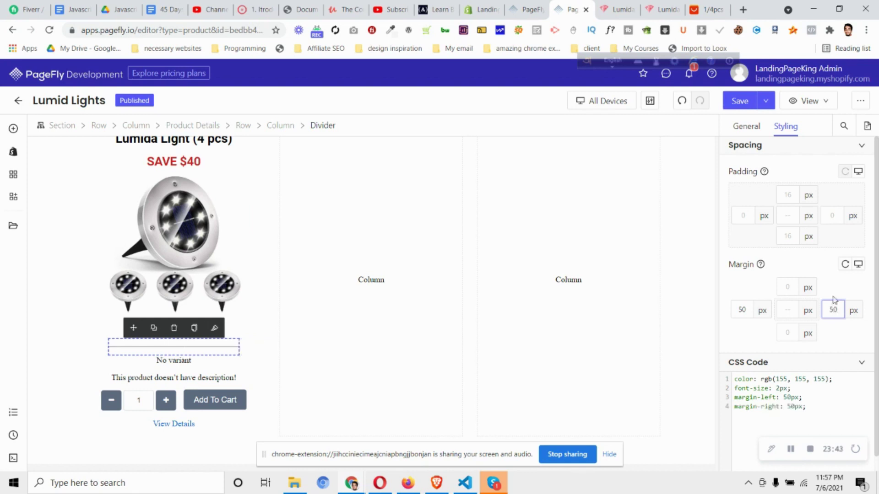
Select the price block and compare the card's price area with the Lumida reference page
{"action": "left_click", "coordinate": [238, 332]}
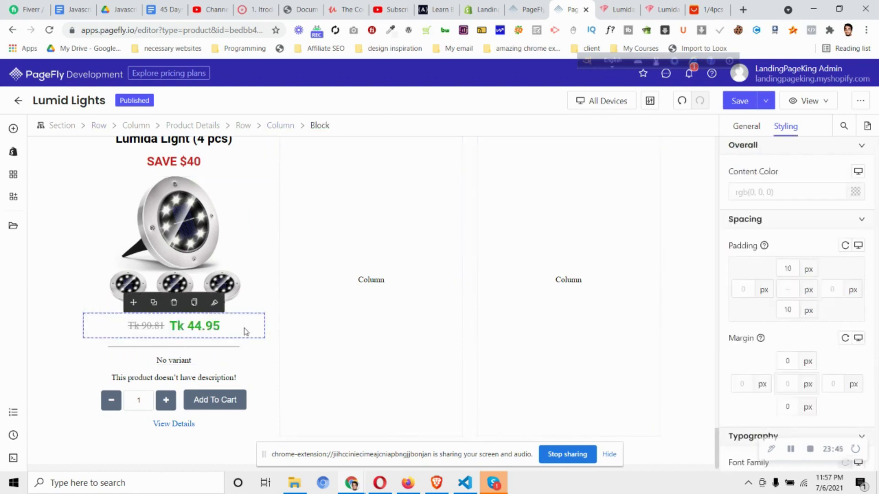
{"action": "left_click", "coordinate": [662, 9]}
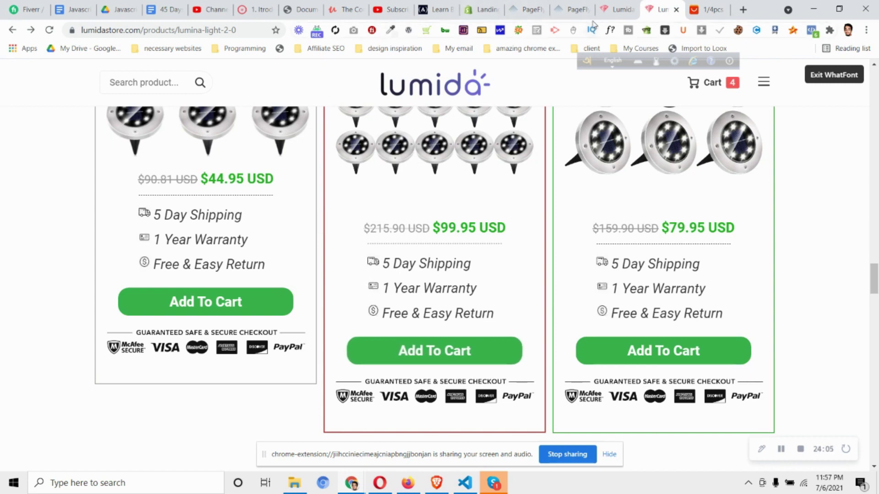
Add a List element with star icons between the prices and the divider in the 4 pcs product card
{"action": "left_click", "coordinate": [578, 8]}
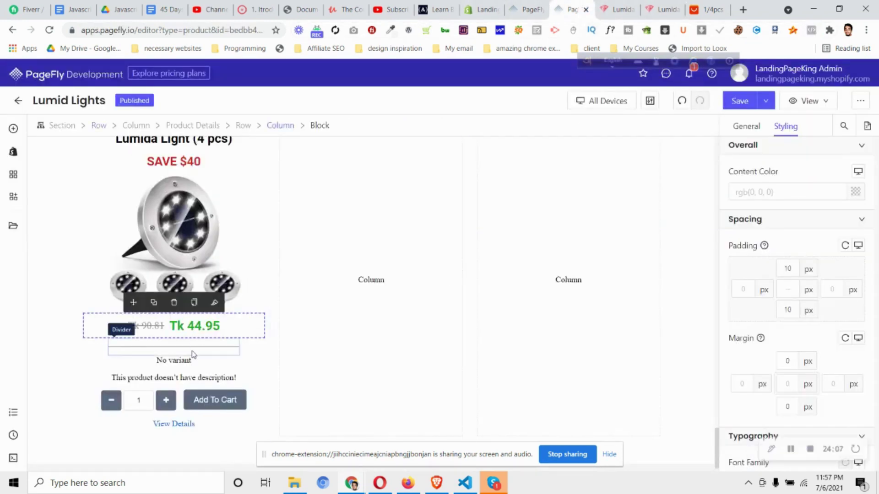
{"action": "left_click", "coordinate": [15, 128]}
{"action": "scroll", "coordinate": [59, 324], "scroll_direction": "down", "scroll_amount": 5}
{"action": "scroll", "coordinate": [69, 341], "scroll_direction": "up", "scroll_amount": 5}
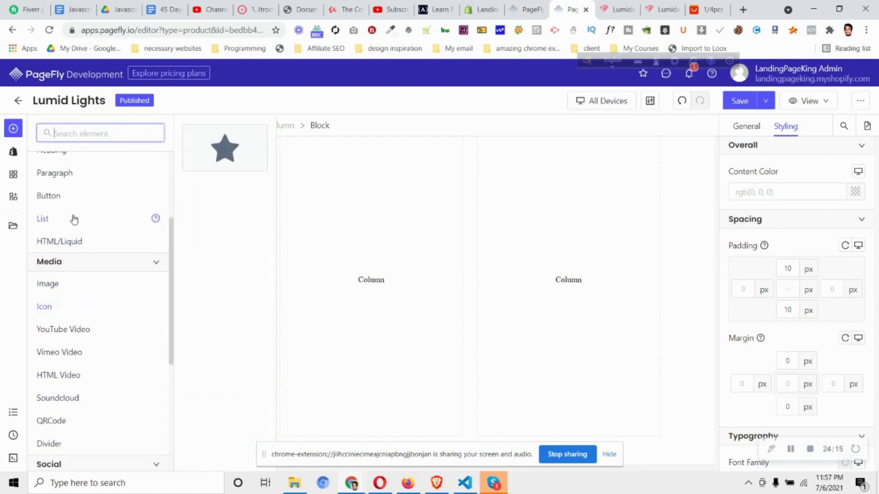
{"action": "mouse_move", "coordinate": [74, 221]}
{"action": "left_click_drag", "start_coordinate": [202, 272], "coordinate": [203, 340]}
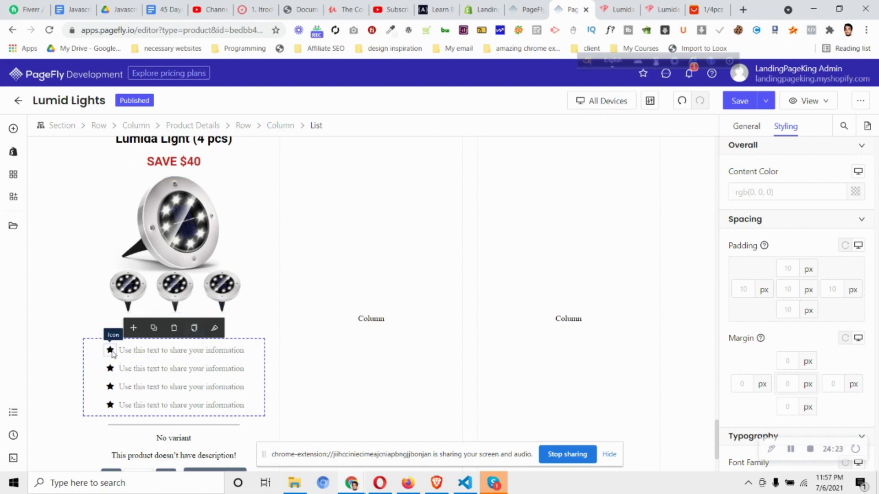
Check the Lumida reference card's benefit list and change the first list item's icon to check-circle
{"action": "left_click", "coordinate": [623, 7]}
{"action": "left_click", "coordinate": [649, 4]}
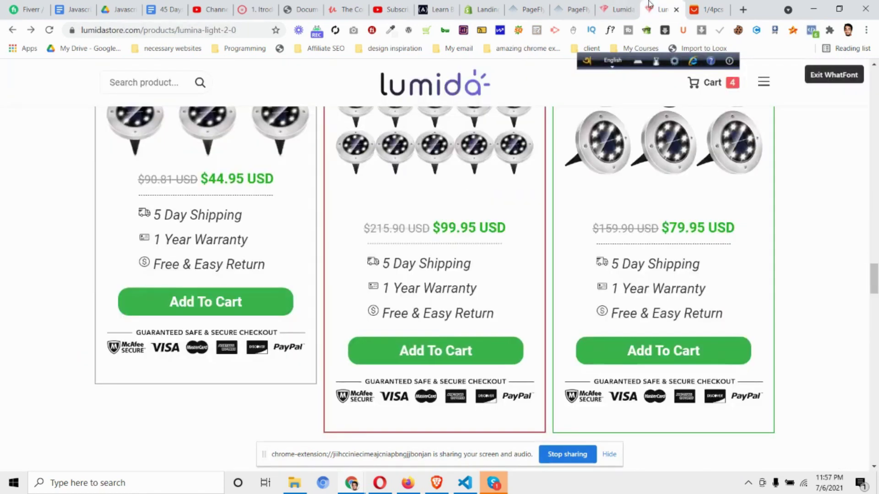
{"action": "left_click", "coordinate": [572, 9]}
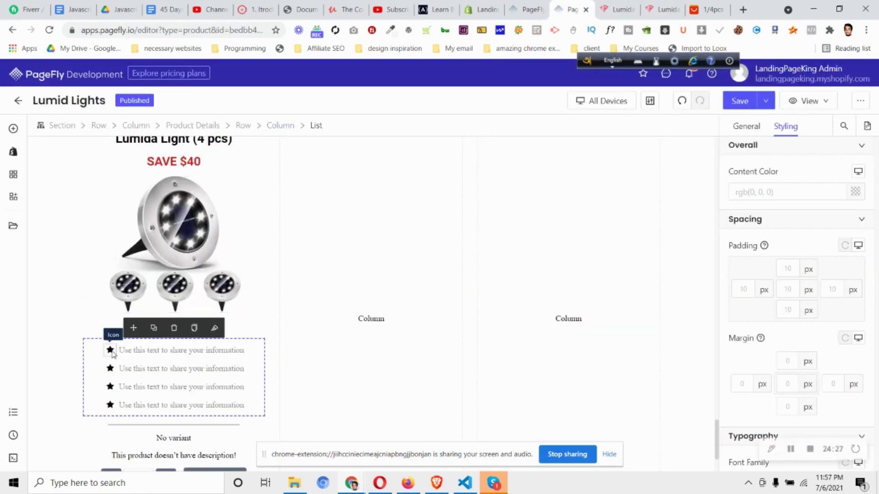
{"action": "left_click", "coordinate": [112, 353]}
{"action": "left_click", "coordinate": [740, 132]}
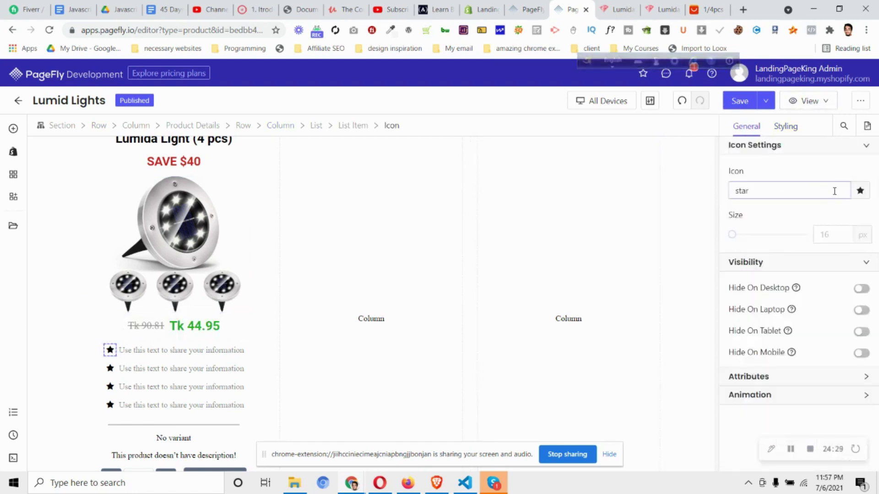
{"action": "left_click", "coordinate": [858, 192]}
{"action": "type", "text": "chec"}
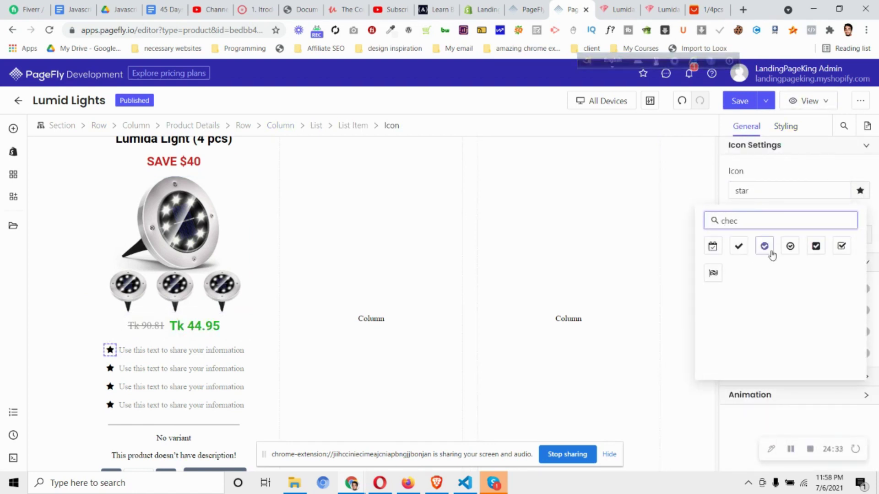
{"action": "left_click", "coordinate": [764, 246]}
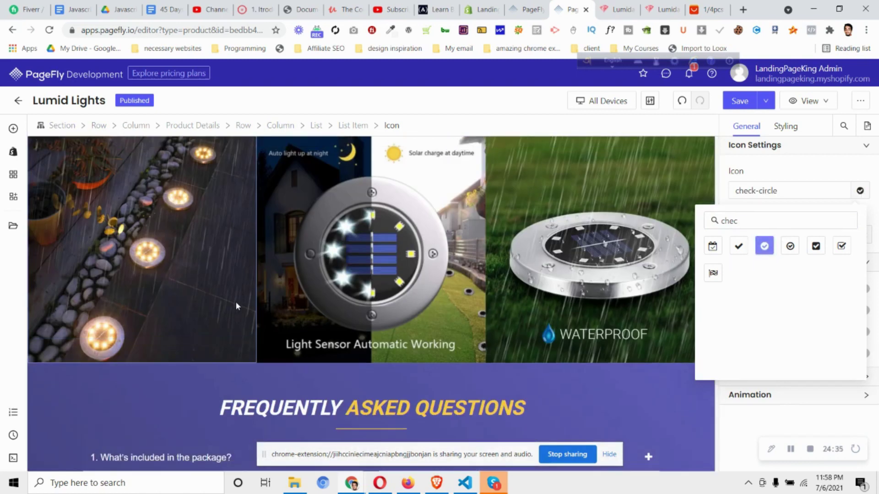
Copy the color rgb(108, 104, 216) from the feature list's check icon to the first item's icon and set its size to 20 px
{"action": "scroll", "coordinate": [236, 306], "scroll_direction": "up", "scroll_amount": 10}
{"action": "scroll", "coordinate": [87, 233], "scroll_direction": "up", "scroll_amount": 2}
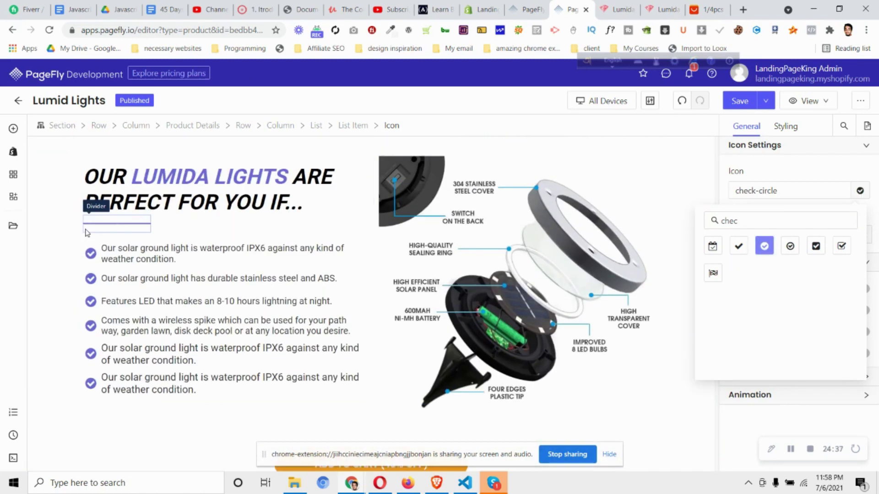
{"action": "left_click", "coordinate": [91, 253]}
{"action": "left_click", "coordinate": [786, 128]}
{"action": "left_click", "coordinate": [812, 231]}
{"action": "left_click_drag", "start_coordinate": [811, 231], "coordinate": [385, 302]}
{"action": "scroll", "coordinate": [385, 302], "scroll_direction": "down", "scroll_amount": 20}
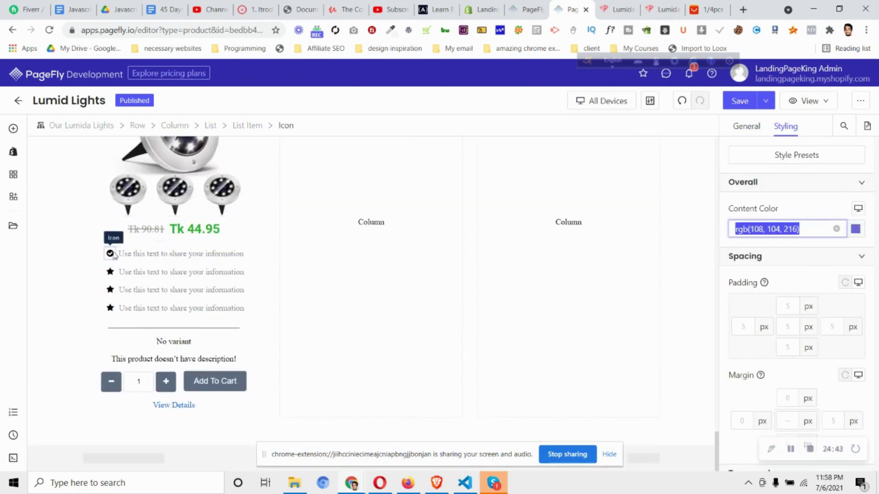
{"action": "left_click", "coordinate": [110, 253]}
{"action": "left_click", "coordinate": [802, 231]}
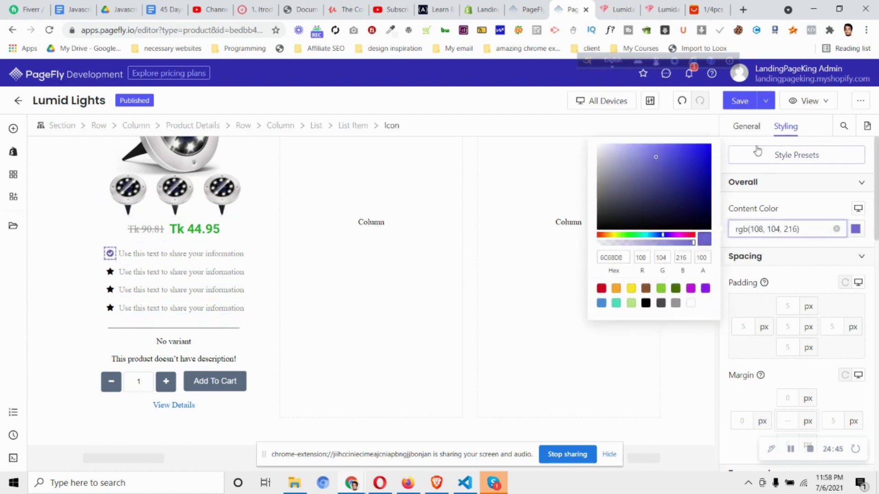
{"action": "left_click", "coordinate": [747, 127]}
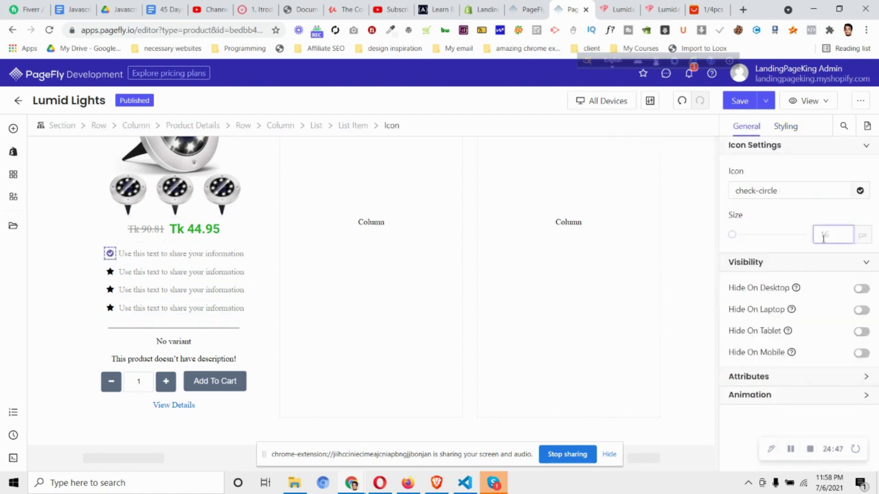
{"action": "type", "text": "20"}
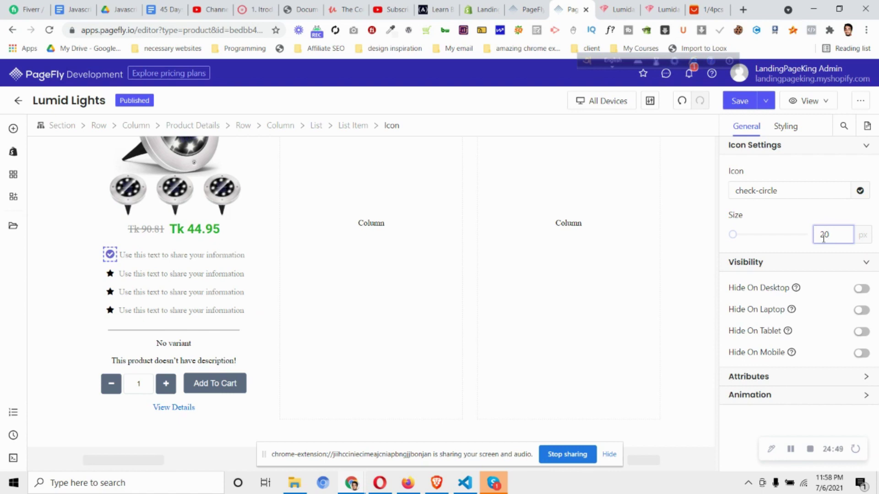
Inspect the font of "5 Day Shipping" on the Lumida reference page and copy that text into the first list item
{"action": "left_click", "coordinate": [662, 9]}
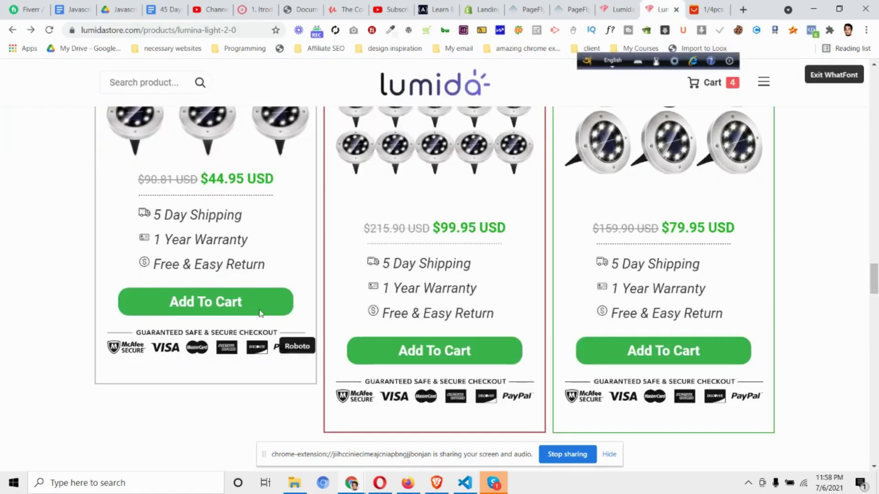
{"action": "left_click", "coordinate": [184, 218]}
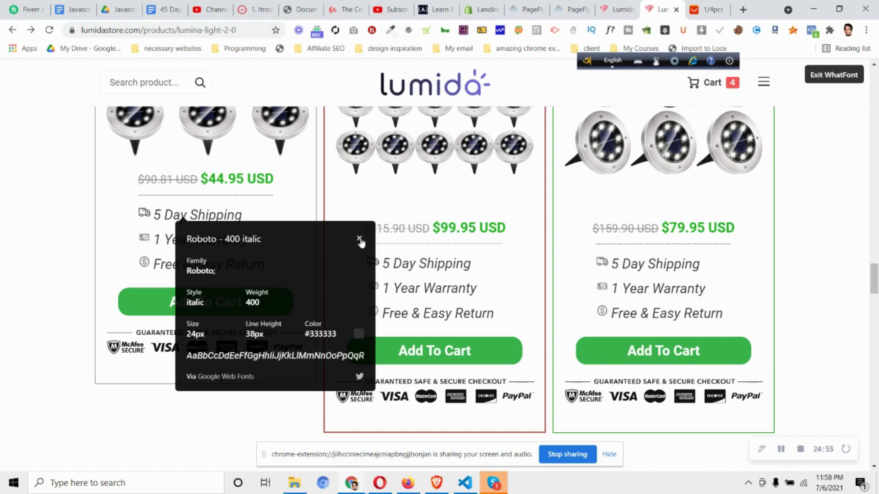
{"action": "left_click", "coordinate": [360, 240]}
{"action": "left_click_drag", "start_coordinate": [153, 215], "coordinate": [252, 220]}
{"action": "key", "text": "ctrl+c"}
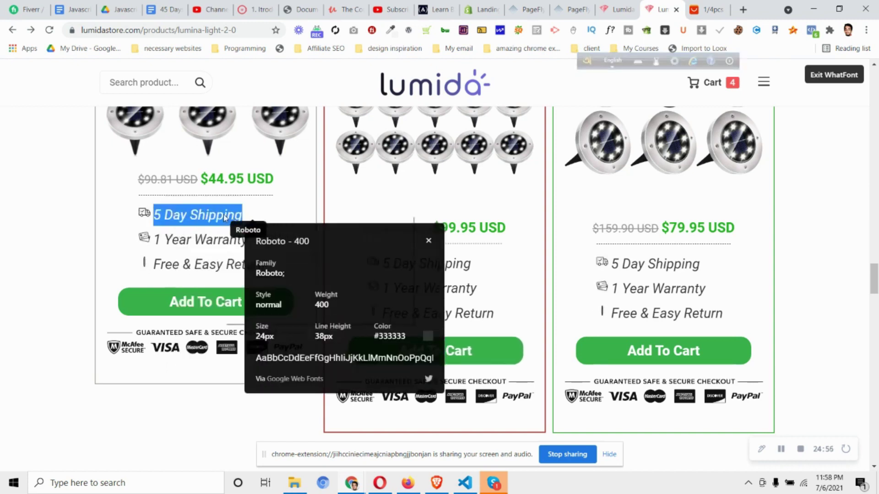
{"action": "left_click", "coordinate": [570, 9]}
{"action": "left_click", "coordinate": [181, 260]}
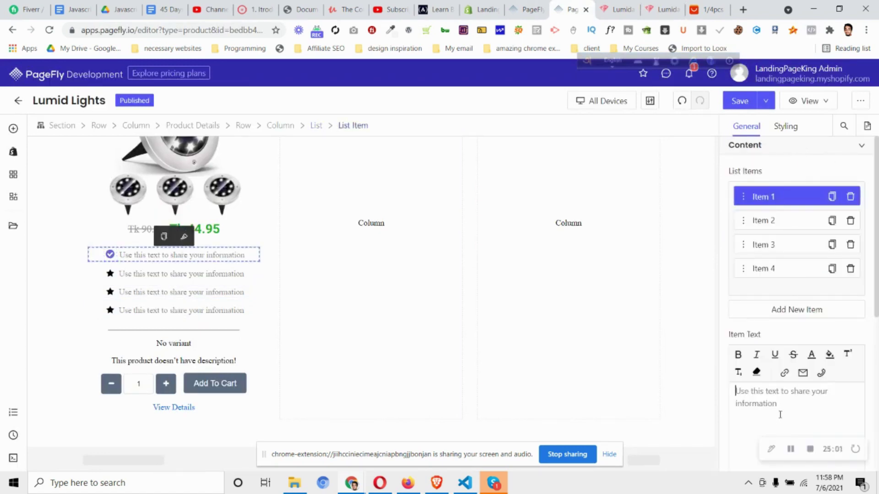
{"action": "key", "text": "ctrl+v"}
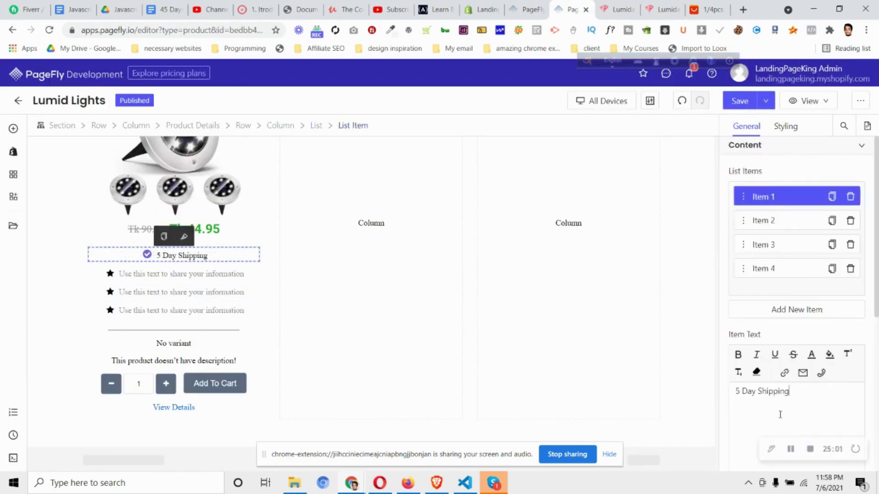
{"action": "left_click", "coordinate": [787, 125]}
{"action": "scroll", "coordinate": [794, 326], "scroll_direction": "down", "scroll_amount": 3}
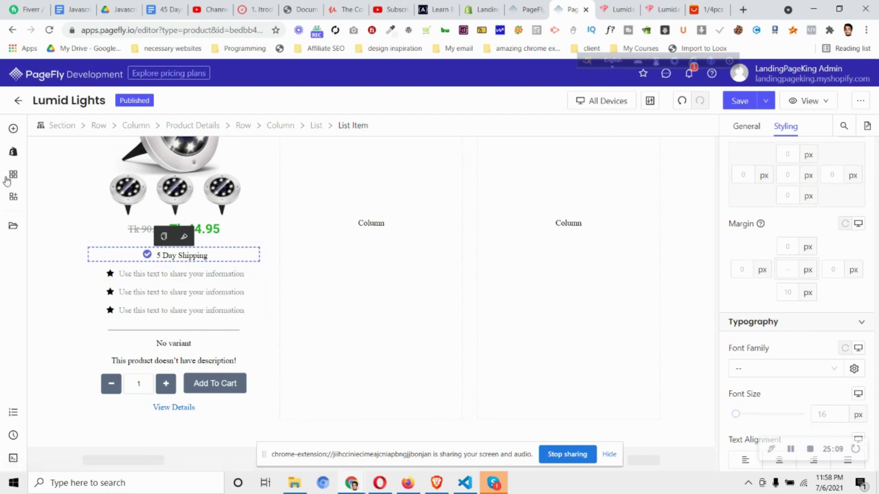
{"action": "left_click", "coordinate": [14, 128]}
{"action": "scroll", "coordinate": [41, 190], "scroll_direction": "up", "scroll_amount": 3}
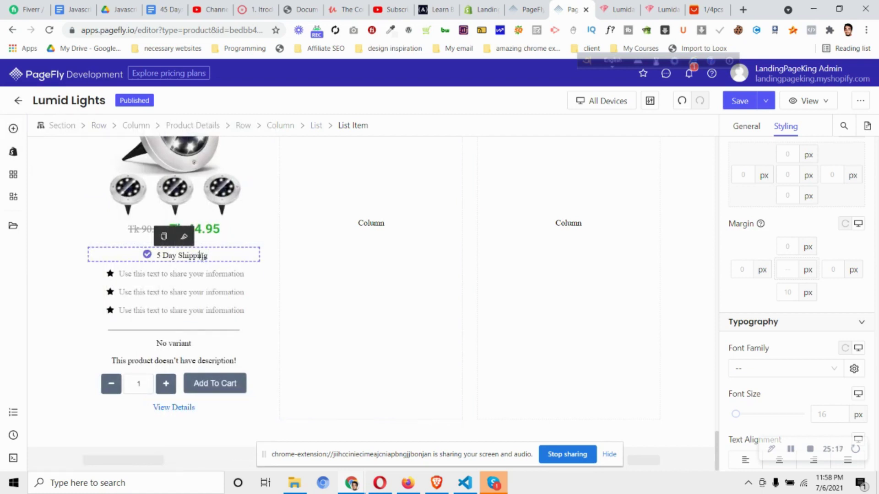
Try the Flex display style on the whole list
{"action": "left_click", "coordinate": [315, 126]}
{"action": "scroll", "coordinate": [838, 339], "scroll_direction": "down", "scroll_amount": 10}
{"action": "left_click", "coordinate": [844, 334]}
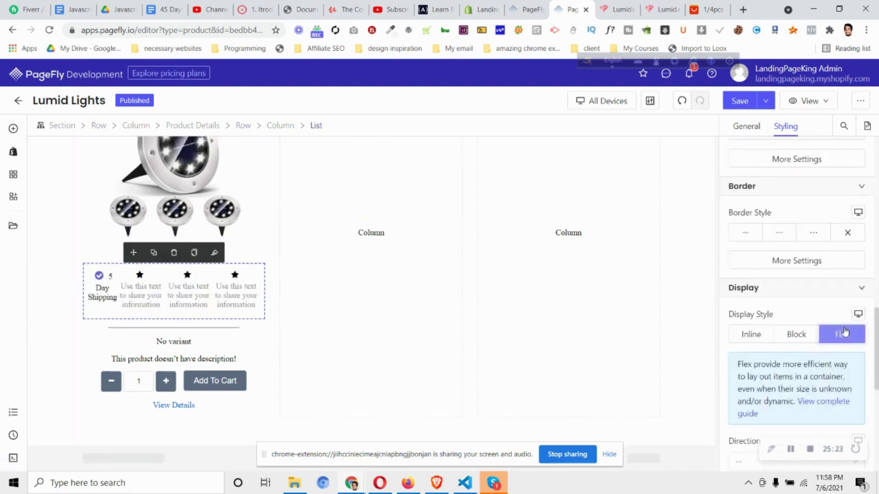
{"action": "left_click", "coordinate": [844, 333]}
Set the "5 Day Shipping" list item's display style to Flex and its Align Items option to Center
{"action": "left_click", "coordinate": [137, 254]}
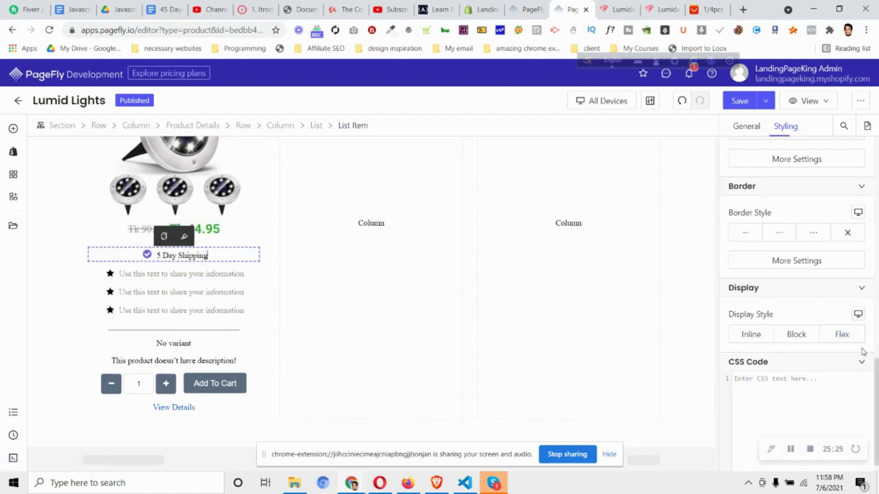
{"action": "left_click", "coordinate": [838, 341]}
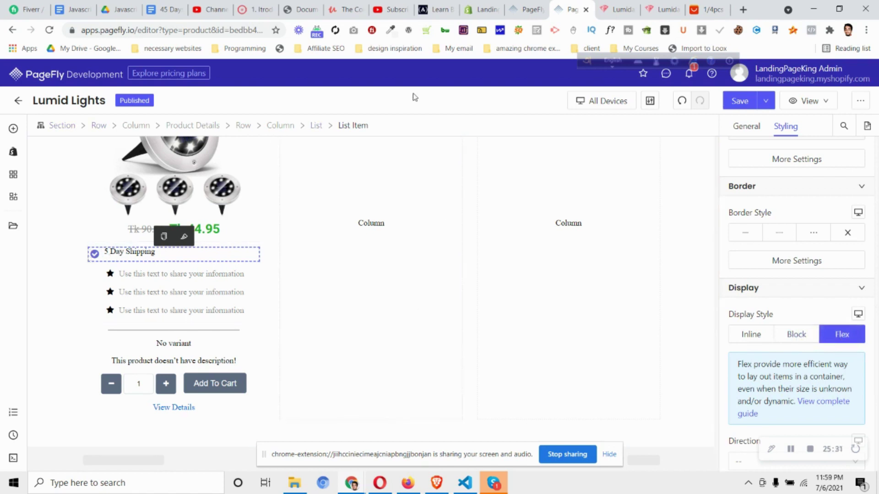
{"action": "scroll", "coordinate": [817, 362], "scroll_direction": "down", "scroll_amount": 6}
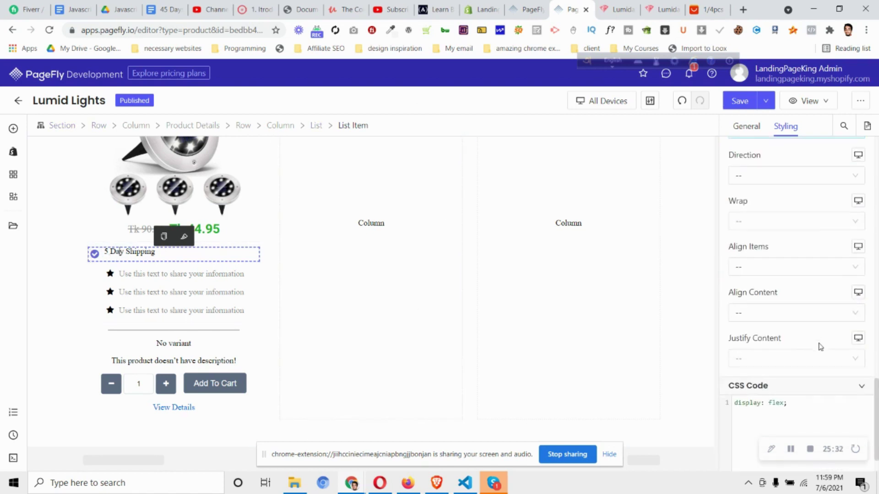
{"action": "left_click", "coordinate": [768, 269]}
{"action": "left_click", "coordinate": [746, 309]}
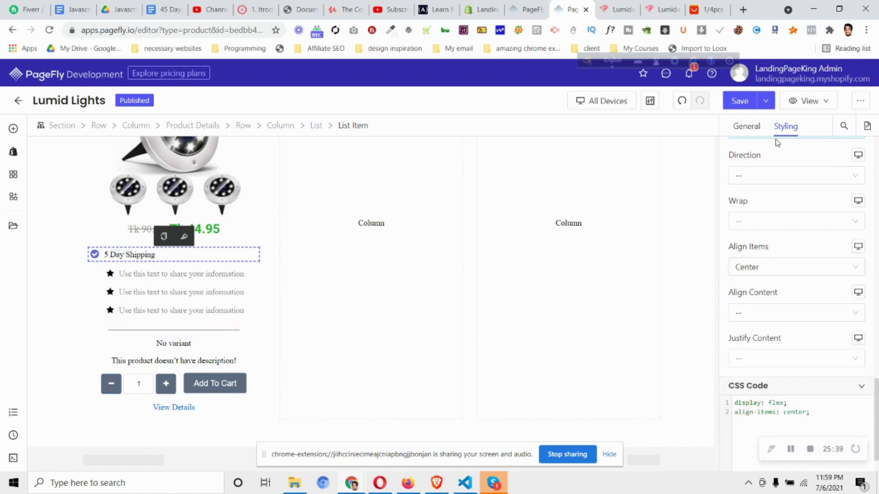
Set the "5 Day Shipping" item's content color to black, its font family to Roboto and its font size to 25 px
{"action": "left_click", "coordinate": [746, 126]}
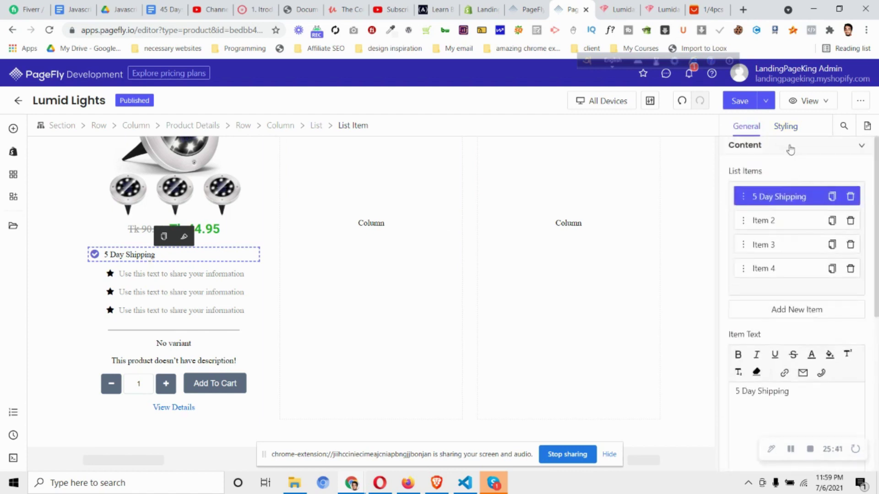
{"action": "left_click", "coordinate": [786, 127]}
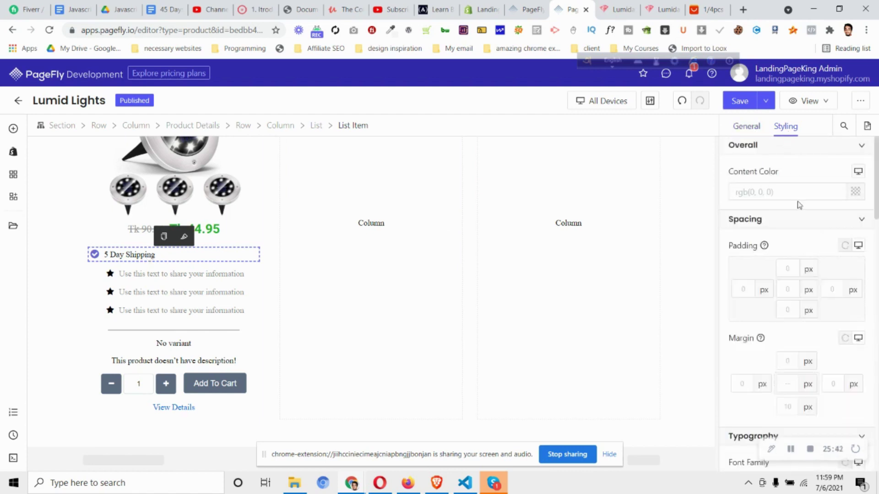
{"action": "left_click", "coordinate": [856, 192]}
{"action": "left_click", "coordinate": [646, 267]}
{"action": "scroll", "coordinate": [779, 298], "scroll_direction": "down", "scroll_amount": 4}
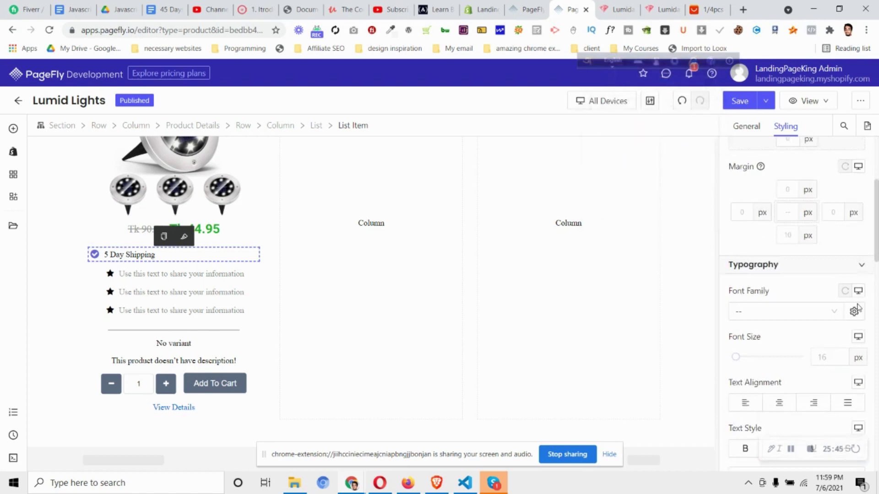
{"action": "left_click", "coordinate": [773, 313]}
{"action": "left_click", "coordinate": [758, 353]}
{"action": "scroll", "coordinate": [820, 256], "scroll_direction": "down", "scroll_amount": 3}
{"action": "left_click", "coordinate": [825, 241]}
{"action": "type", "text": "25"}
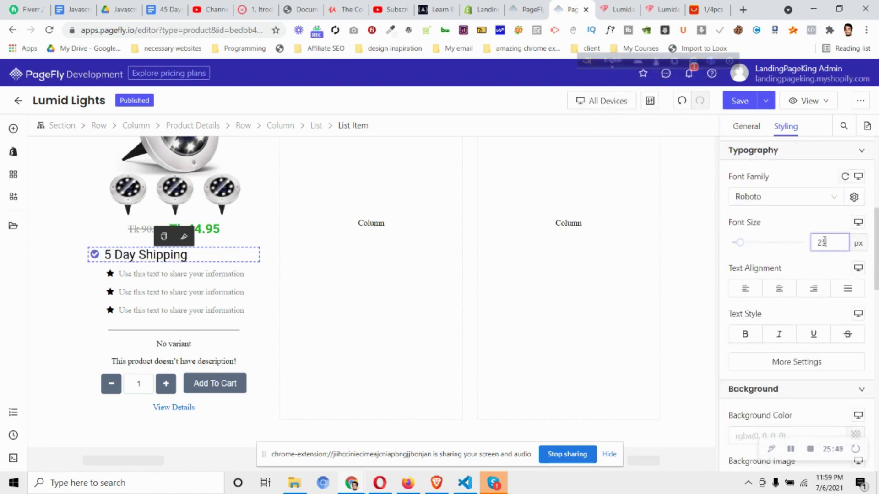
Check the font details on the Lumida reference page and set the "5 Day Shipping" item's font size to 24 px
{"action": "left_click", "coordinate": [619, 9]}
{"action": "left_click", "coordinate": [647, 11]}
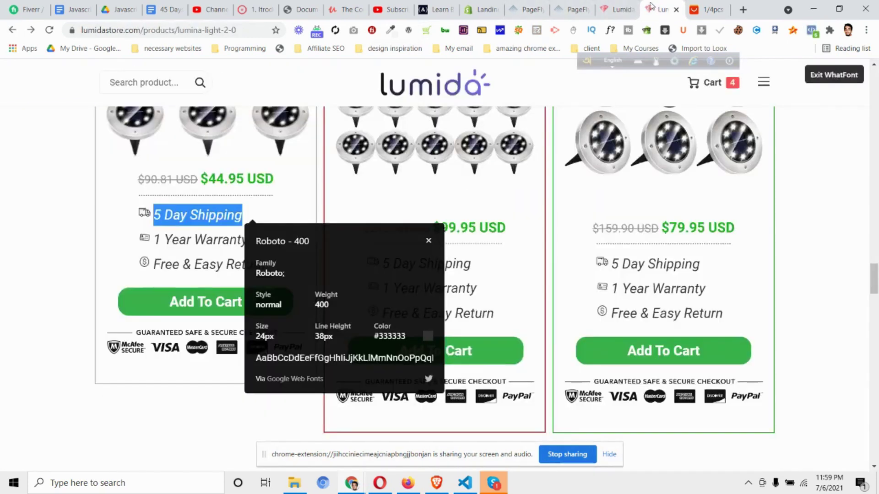
{"action": "left_click", "coordinate": [563, 6]}
{"action": "key", "text": "Down"}
{"action": "key", "text": "Down"}
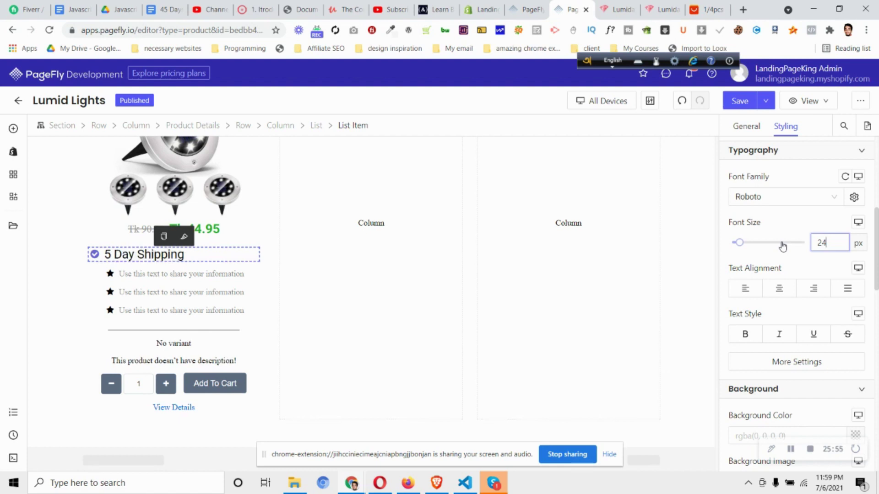
{"action": "key", "text": "Up"}
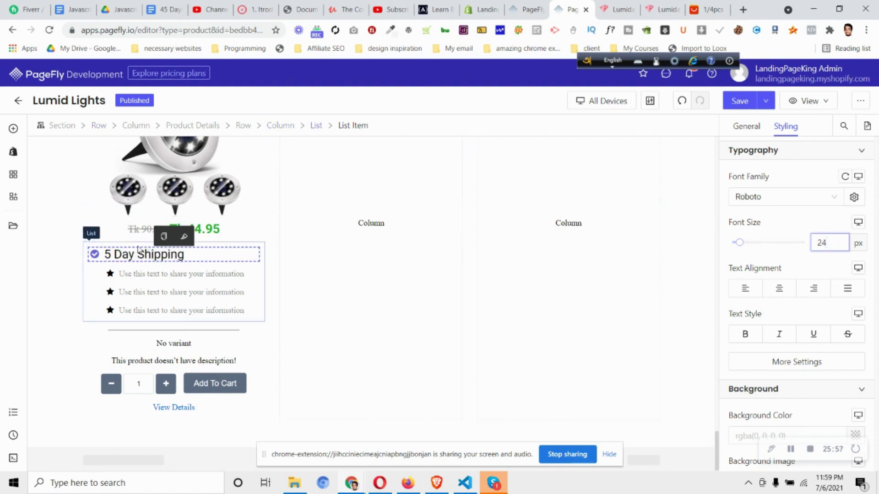
Set the font size of the first list item's check icon to 22 px
{"action": "left_click", "coordinate": [728, 274]}
{"action": "left_click", "coordinate": [838, 280]}
{"action": "key", "text": "Up"}
{"action": "key", "text": "Up"}
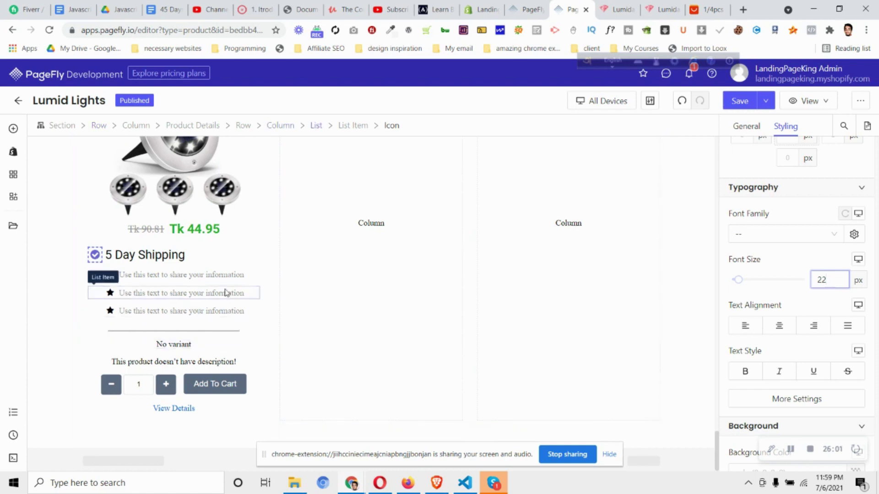
Delete placeholder items 2 to 4 from the benefit list and duplicate the "5 Day Shipping" item twice
{"action": "left_click", "coordinate": [234, 249]}
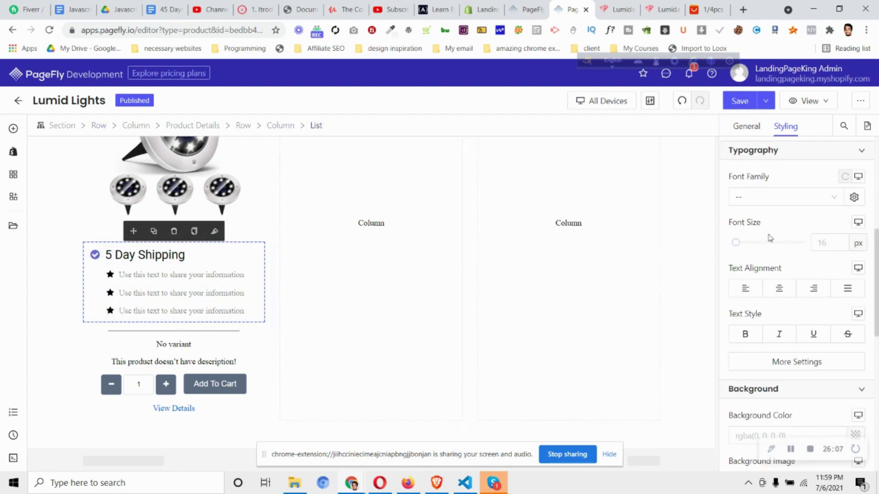
{"action": "scroll", "coordinate": [780, 251], "scroll_direction": "up", "scroll_amount": 6}
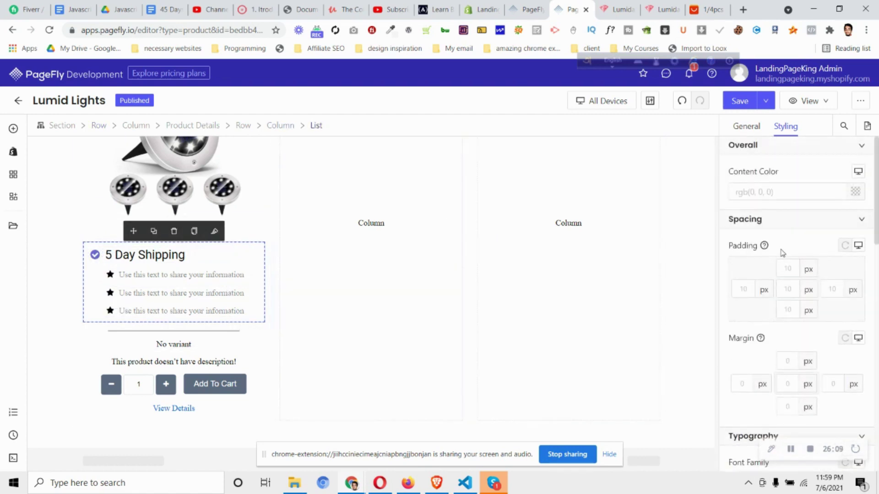
{"action": "left_click", "coordinate": [751, 131]}
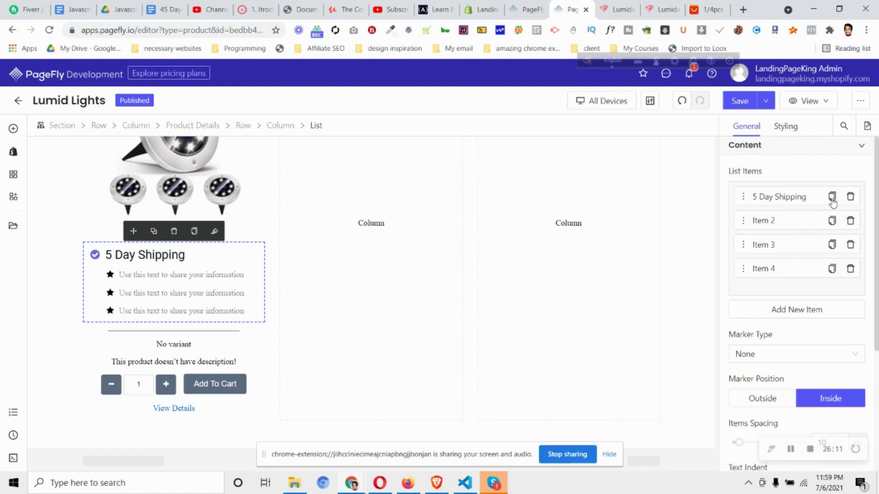
{"action": "left_click", "coordinate": [851, 221]}
{"action": "left_click", "coordinate": [851, 222]}
{"action": "left_click", "coordinate": [851, 222]}
{"action": "left_click", "coordinate": [833, 200]}
{"action": "left_click", "coordinate": [833, 222]}
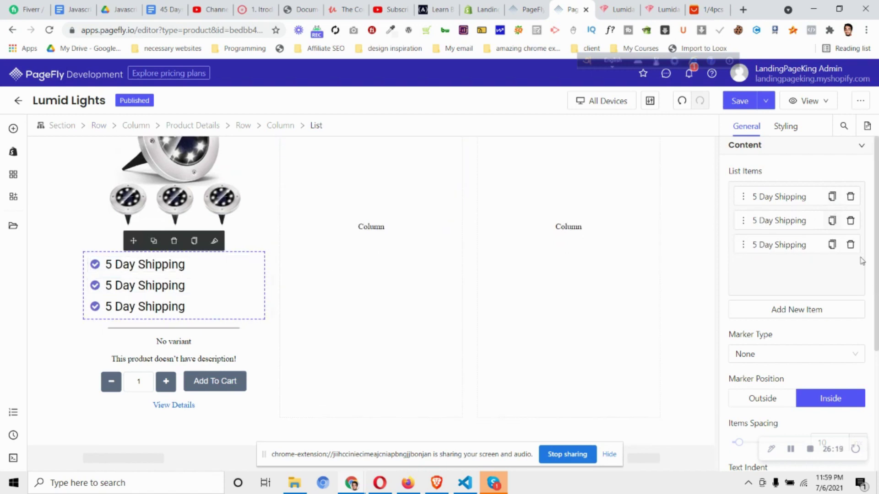
Set the benefit list's left margin to 30 px and its right margin to 25 px
{"action": "left_click", "coordinate": [786, 127]}
{"action": "scroll", "coordinate": [742, 319], "scroll_direction": "down", "scroll_amount": 2}
{"action": "scroll", "coordinate": [745, 271], "scroll_direction": "up", "scroll_amount": 11}
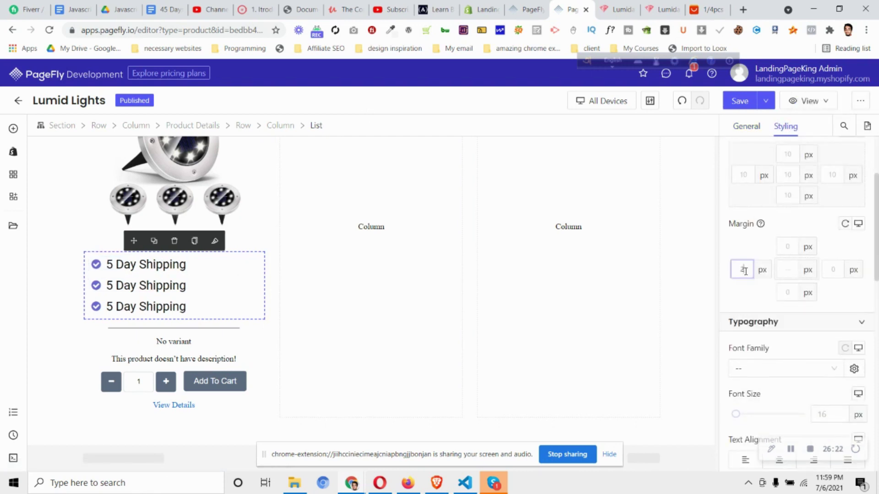
{"action": "scroll", "coordinate": [745, 270], "scroll_direction": "up", "scroll_amount": 12}
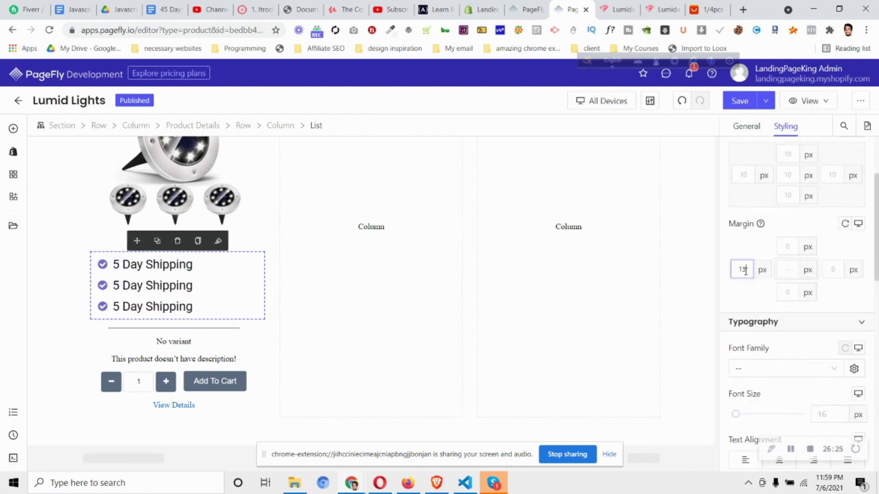
{"action": "scroll", "coordinate": [745, 270], "scroll_direction": "up", "scroll_amount": 6}
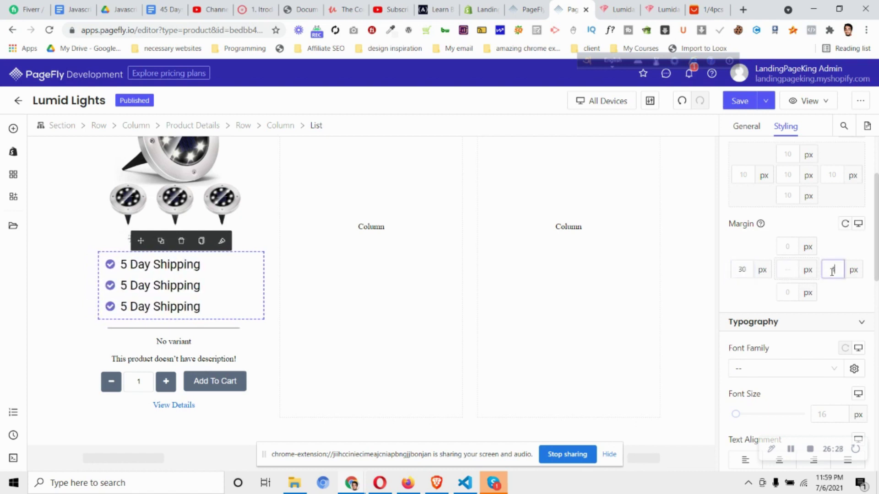
{"action": "scroll", "coordinate": [832, 270], "scroll_direction": "up", "scroll_amount": 2}
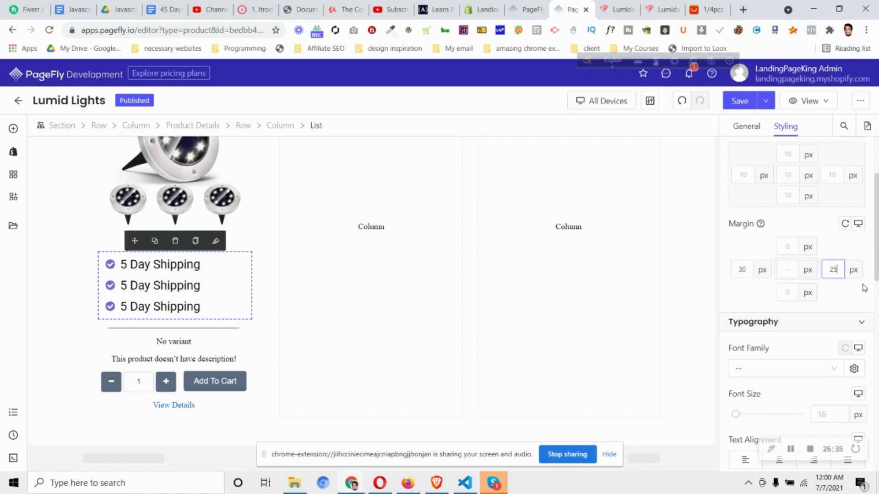
Compare the list with the Lumida reference page and set the font size of all three list items to 23 px
{"action": "left_click", "coordinate": [664, 9]}
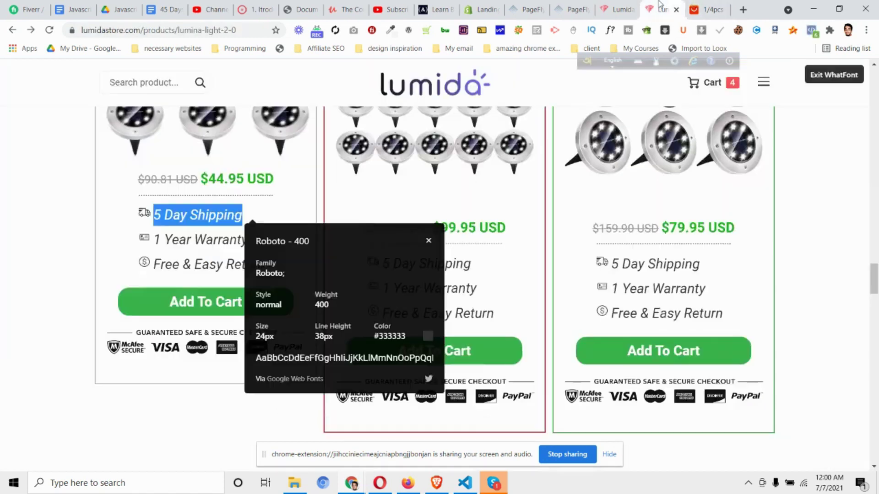
{"action": "left_click", "coordinate": [568, 6]}
{"action": "left_click", "coordinate": [179, 265]}
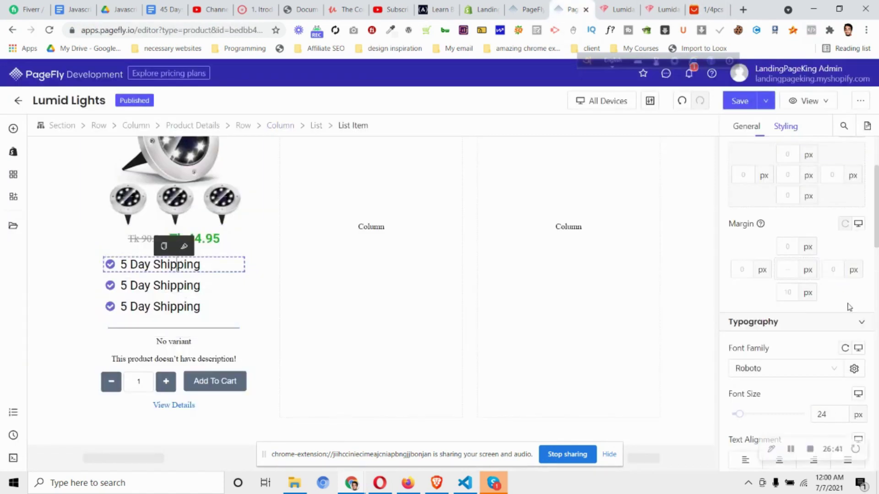
{"action": "scroll", "coordinate": [834, 342], "scroll_direction": "down", "scroll_amount": 3}
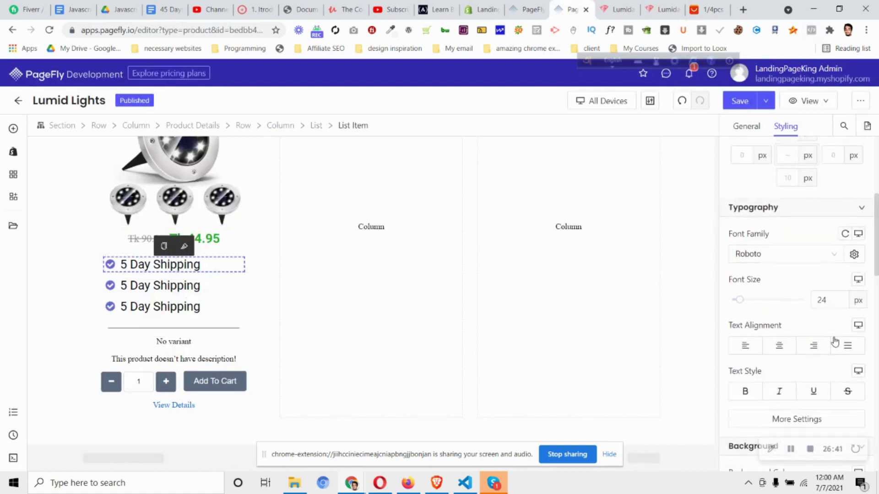
{"action": "left_click", "coordinate": [209, 284]}
{"action": "key", "text": "Down"}
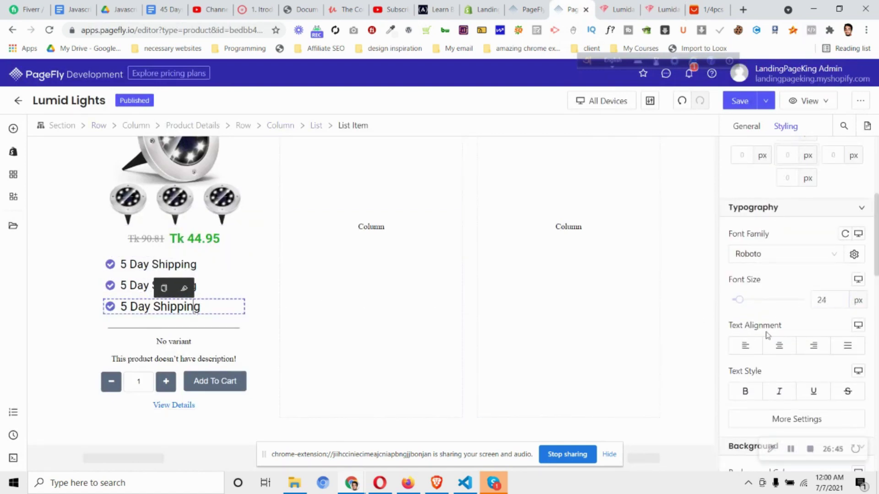
Copy "1 Year Warranty" from the Lumida reference page and use it as the second list item's text
{"action": "key", "text": "ctrl+Tab"}
{"action": "key", "text": "ctrl+Tab"}
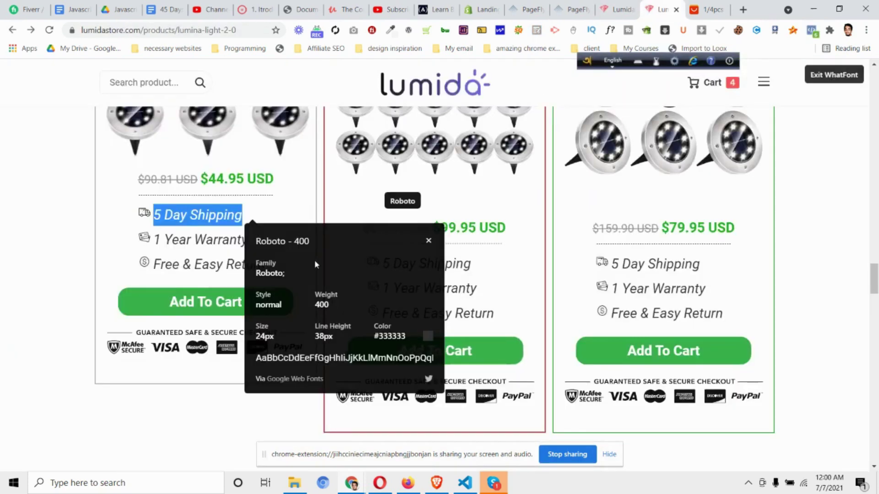
{"action": "left_click", "coordinate": [834, 75]}
{"action": "left_click_drag", "start_coordinate": [247, 239], "coordinate": [151, 240]}
{"action": "right_click", "coordinate": [227, 241]}
{"action": "left_click", "coordinate": [241, 247]}
{"action": "left_click", "coordinate": [575, 9]}
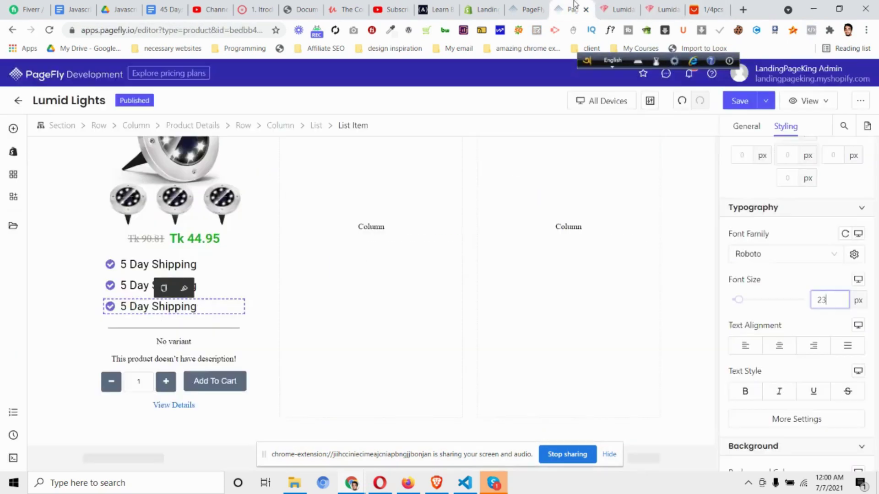
{"action": "left_click", "coordinate": [131, 284]}
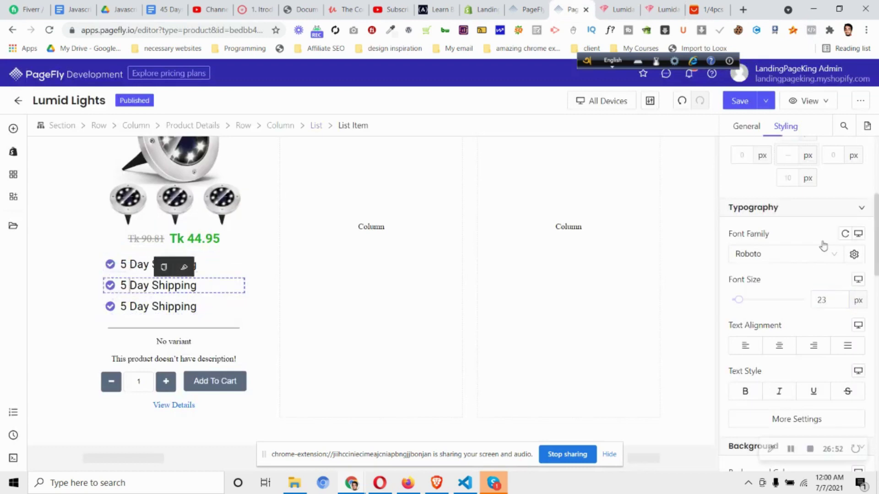
{"action": "left_click", "coordinate": [747, 127]}
{"action": "key", "text": "ctrl+v"}
Replace the third list item's text with "Free & Easy Return" copied from the reference page, and remove the leading space from "1 Year Warranty"
{"action": "left_click", "coordinate": [662, 9]}
{"action": "triple_click", "coordinate": [259, 262]}
{"action": "right_click", "coordinate": [259, 263]}
{"action": "left_click", "coordinate": [458, 271]}
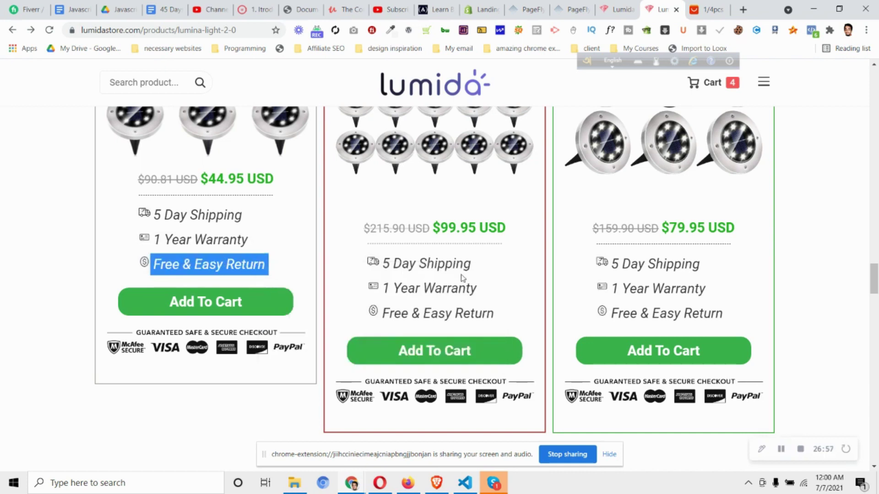
{"action": "left_click", "coordinate": [570, 9]}
{"action": "left_click", "coordinate": [175, 306]}
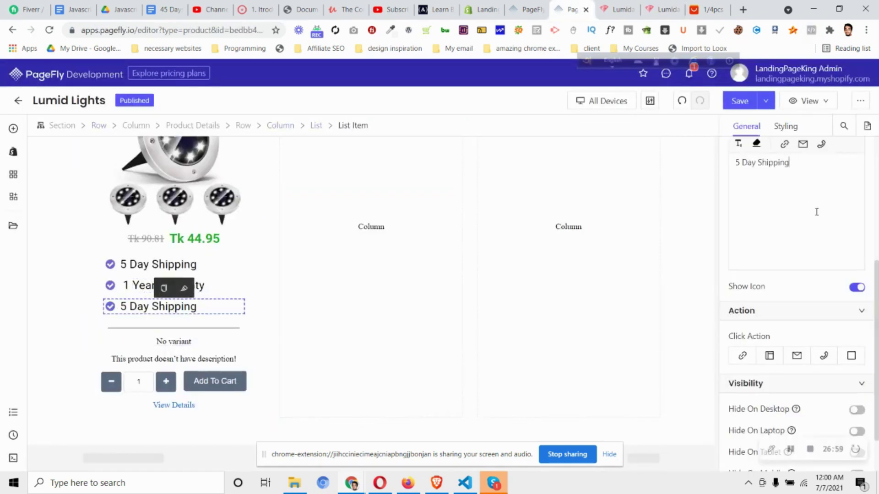
{"action": "key", "text": "ctrl+a"}
{"action": "key", "text": "ctrl+v"}
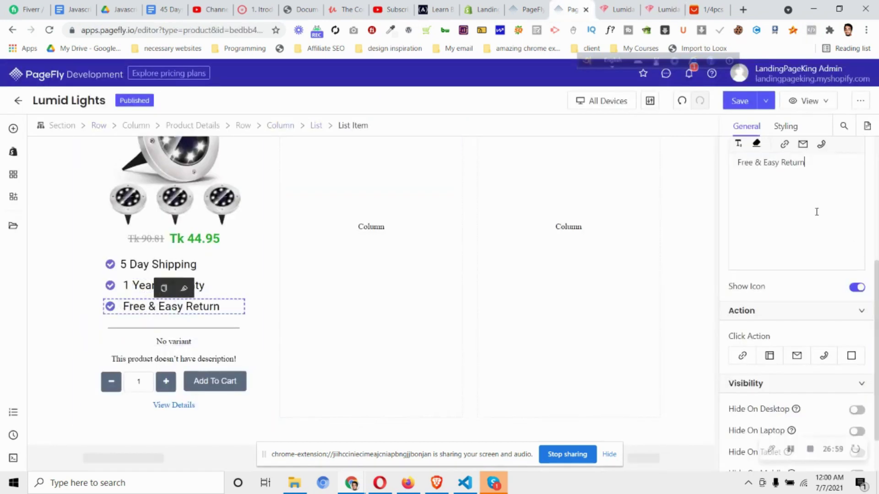
{"action": "left_click", "coordinate": [133, 287]}
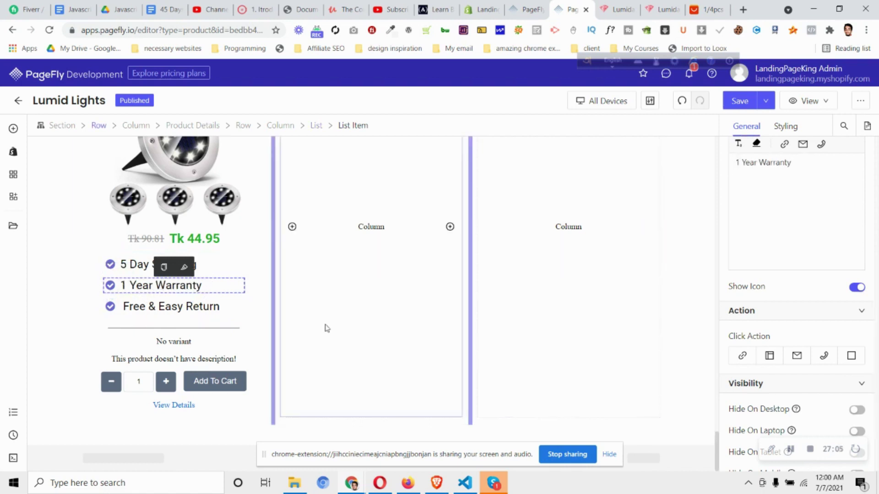
Move the divider above the benefit list, directly below the prices, and compare the layout with the Lumida reference page
{"action": "left_click", "coordinate": [225, 335]}
{"action": "left_click_drag", "start_coordinate": [130, 316], "coordinate": [211, 255]}
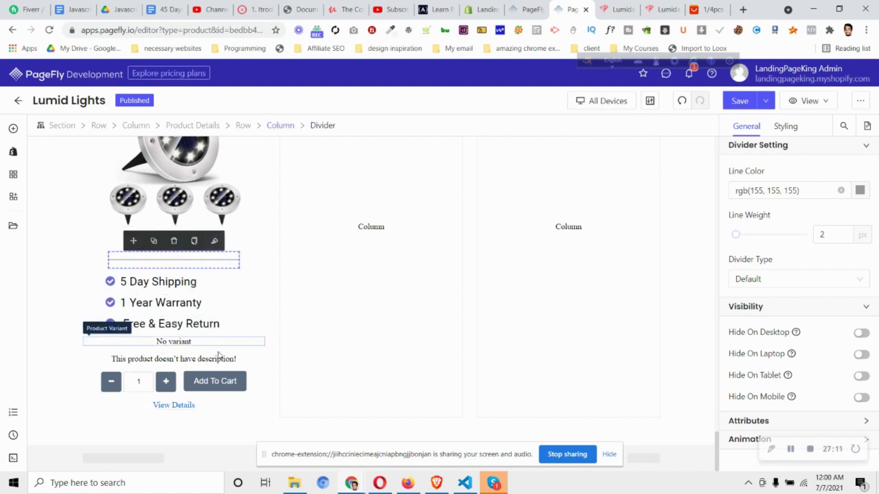
{"action": "left_click", "coordinate": [661, 9]}
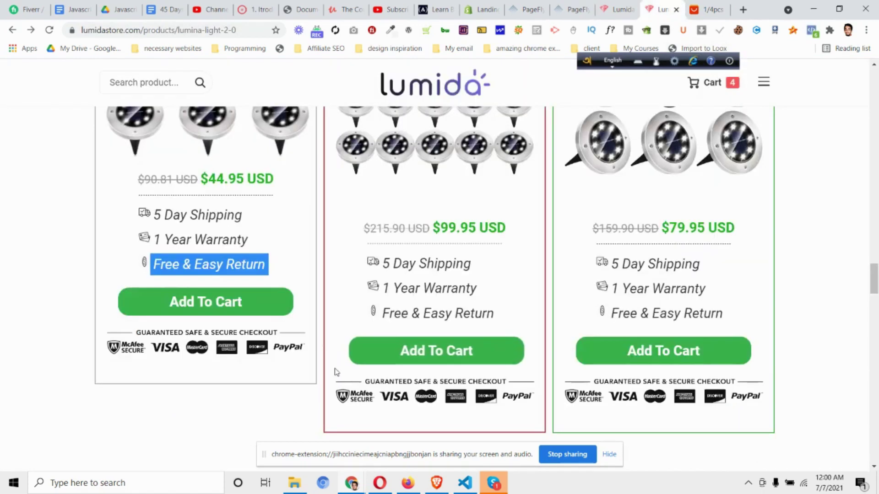
{"action": "left_click", "coordinate": [557, 11]}
Delete the product variant, product description and product quantity elements below the benefit list
{"action": "left_click", "coordinate": [162, 343]}
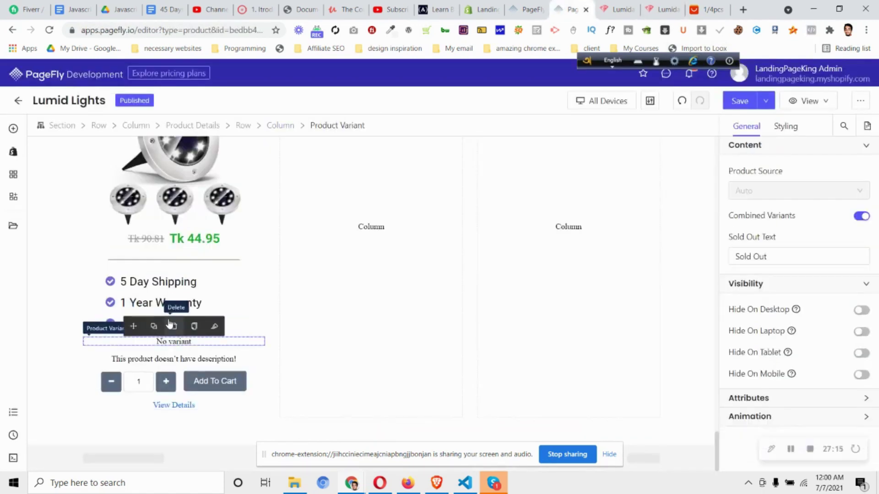
{"action": "left_click", "coordinate": [174, 326]}
{"action": "left_click", "coordinate": [178, 359]}
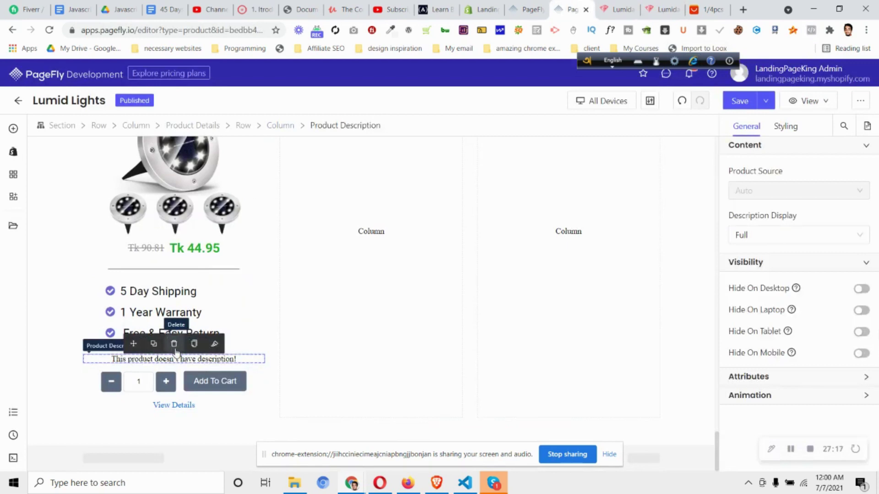
{"action": "left_click", "coordinate": [175, 348]}
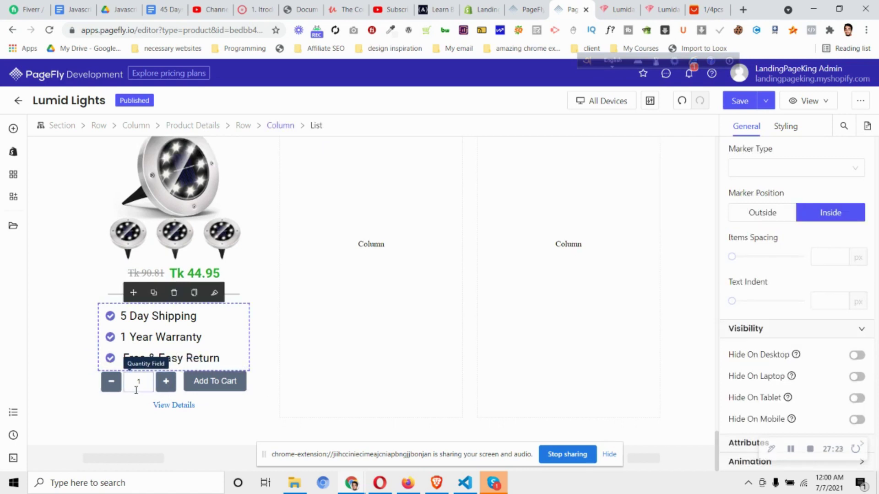
{"action": "left_click", "coordinate": [111, 385]}
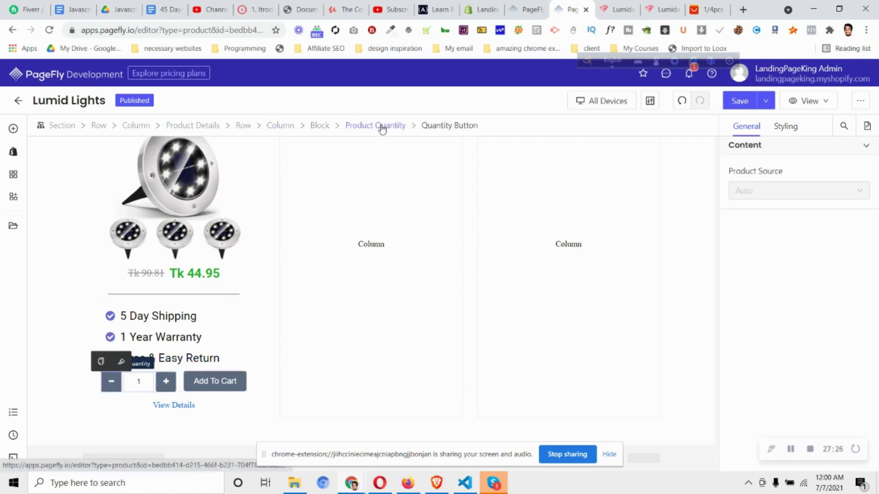
{"action": "left_click", "coordinate": [383, 126]}
{"action": "left_click", "coordinate": [138, 361]}
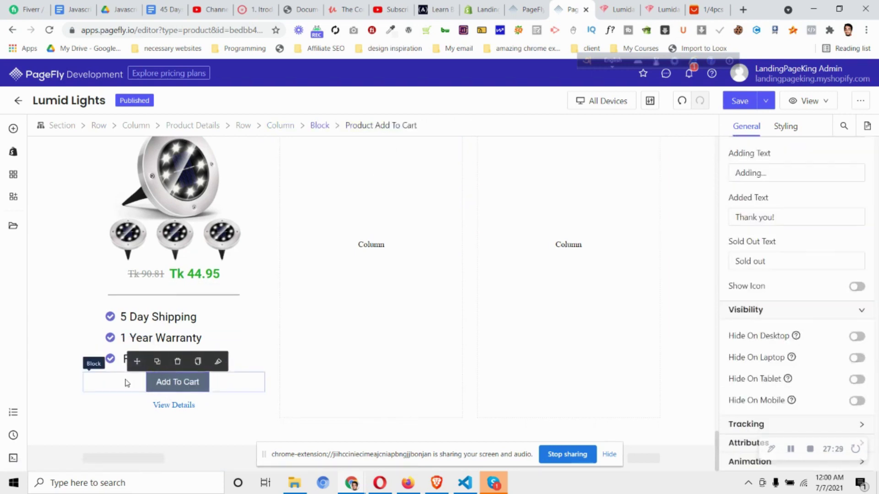
Set the Add To Cart button's After Add To Cart Action to "Go to checkout page"
{"action": "left_click", "coordinate": [127, 383]}
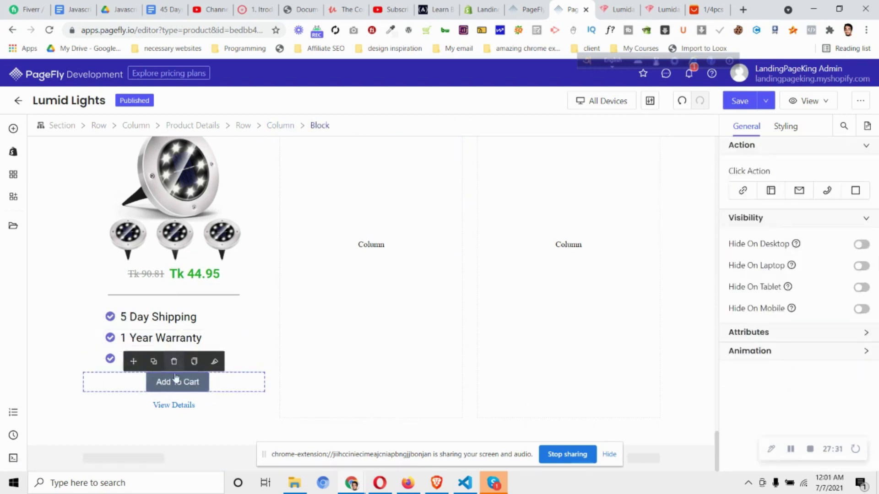
{"action": "left_click", "coordinate": [158, 385]}
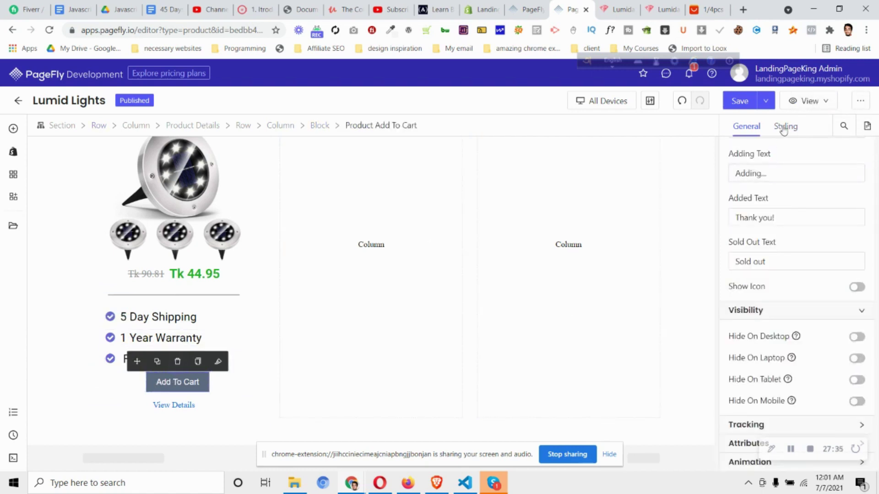
{"action": "scroll", "coordinate": [772, 192], "scroll_direction": "up", "scroll_amount": 3}
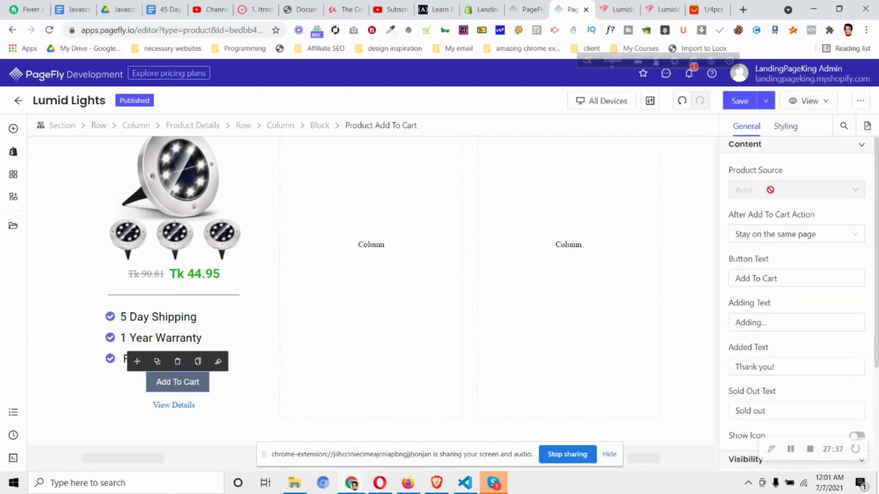
{"action": "left_click", "coordinate": [778, 241]}
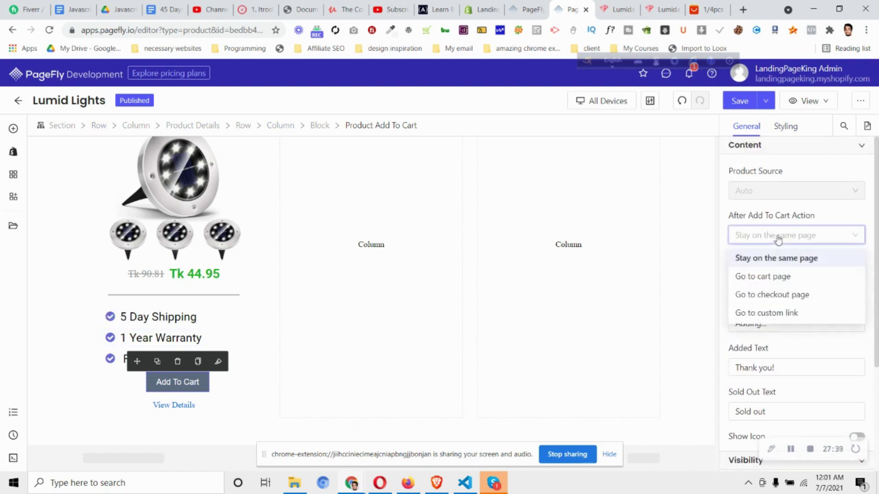
{"action": "left_click", "coordinate": [787, 302]}
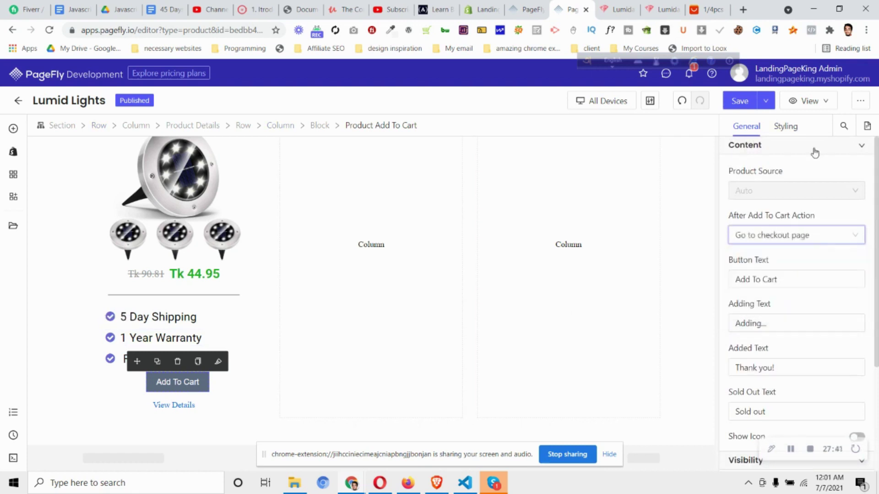
Try the Block display style on the Add To Cart button and clear it again
{"action": "left_click", "coordinate": [784, 127]}
{"action": "scroll", "coordinate": [808, 237], "scroll_direction": "down", "scroll_amount": 6}
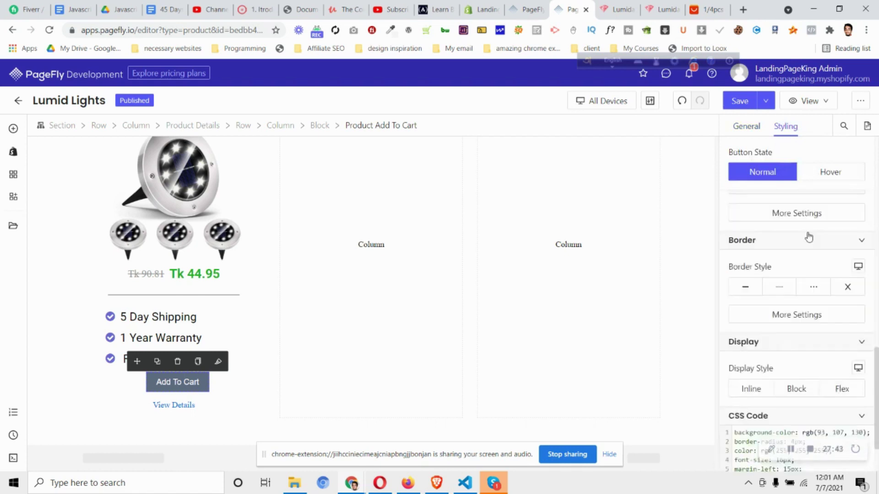
{"action": "left_click", "coordinate": [807, 319]}
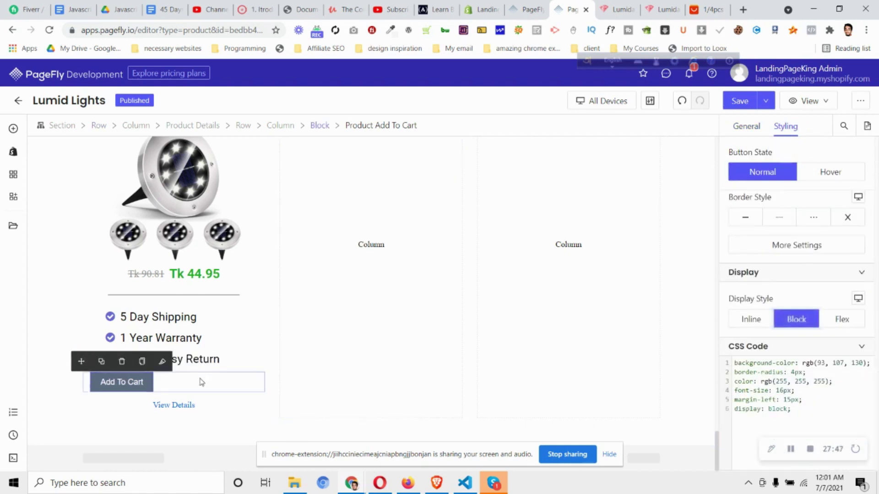
{"action": "left_click", "coordinate": [210, 382]}
{"action": "left_click", "coordinate": [801, 325]}
{"action": "left_click", "coordinate": [762, 321]}
{"action": "left_click", "coordinate": [140, 388]}
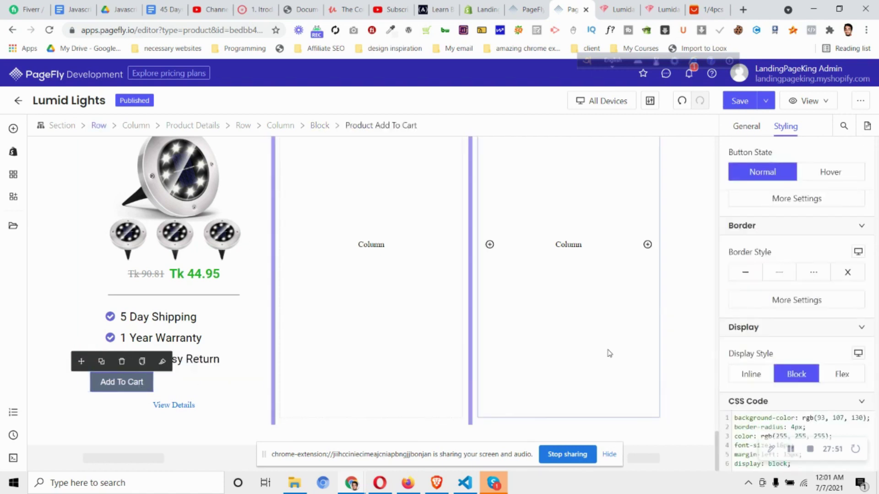
{"action": "left_click", "coordinate": [788, 375]}
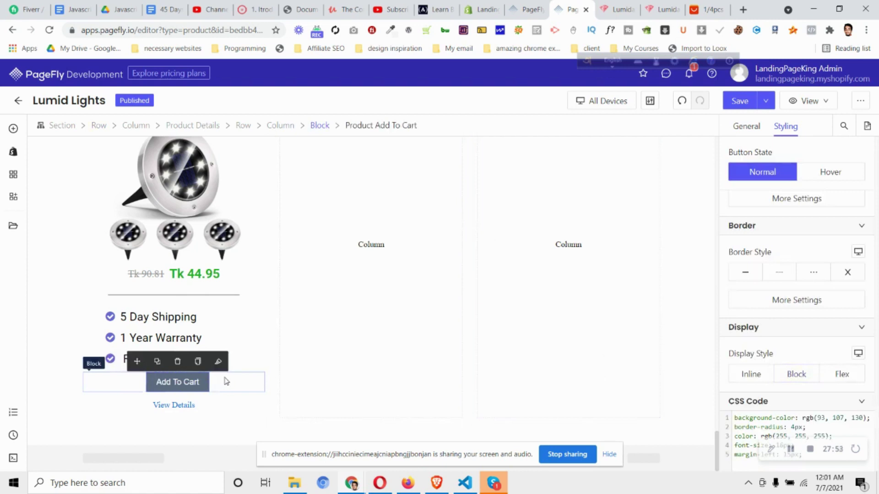
Set the display style of the block containing the Add To Cart button to Block
{"action": "left_click", "coordinate": [226, 381]}
{"action": "left_click", "coordinate": [803, 318]}
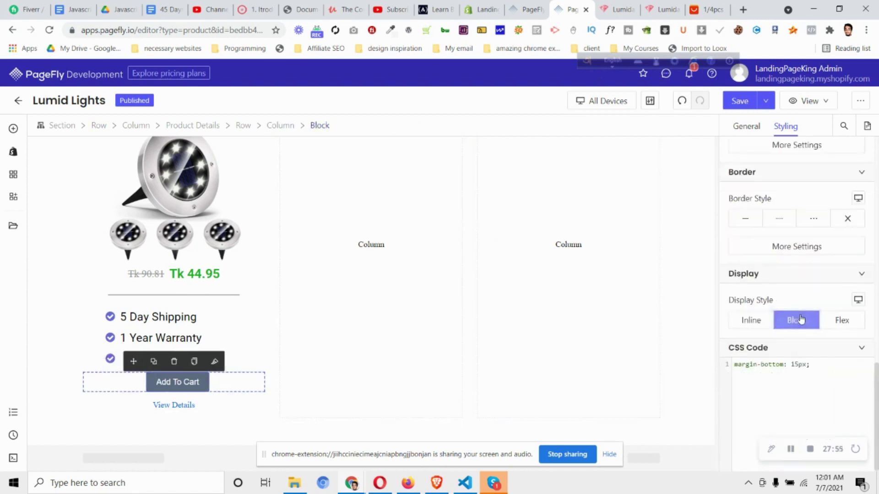
Add the declaration width:100%; to the CSS code of the Add To Cart button itself
{"action": "left_click", "coordinate": [192, 385]}
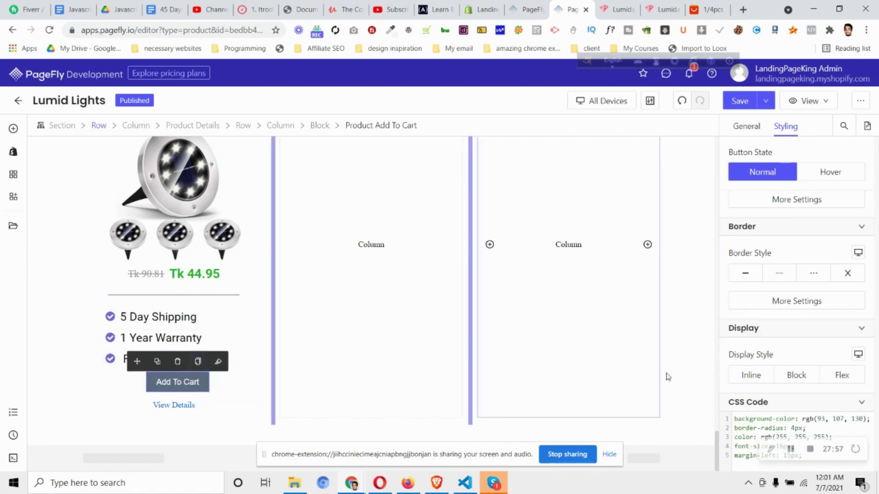
{"action": "scroll", "coordinate": [784, 358], "scroll_direction": "down", "scroll_amount": 2}
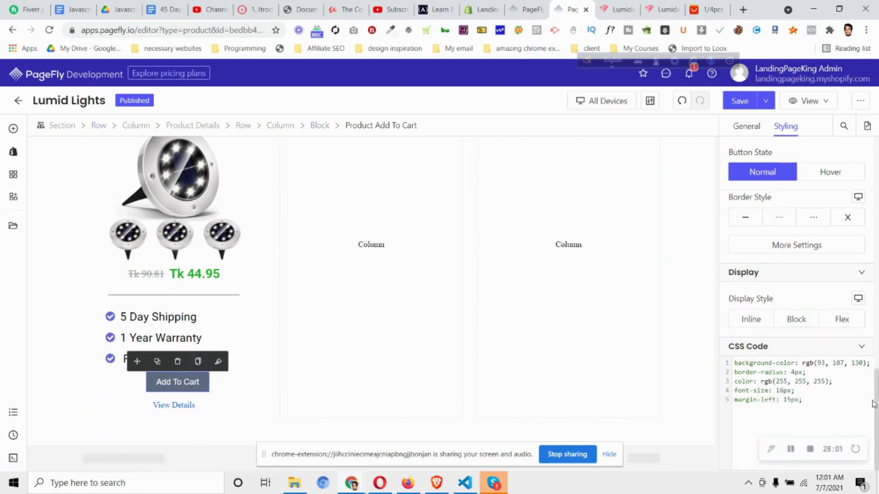
{"action": "scroll", "coordinate": [815, 380], "scroll_direction": "up", "scroll_amount": 3}
{"action": "scroll", "coordinate": [822, 366], "scroll_direction": "down", "scroll_amount": 3}
{"action": "type", "text": "%;"}
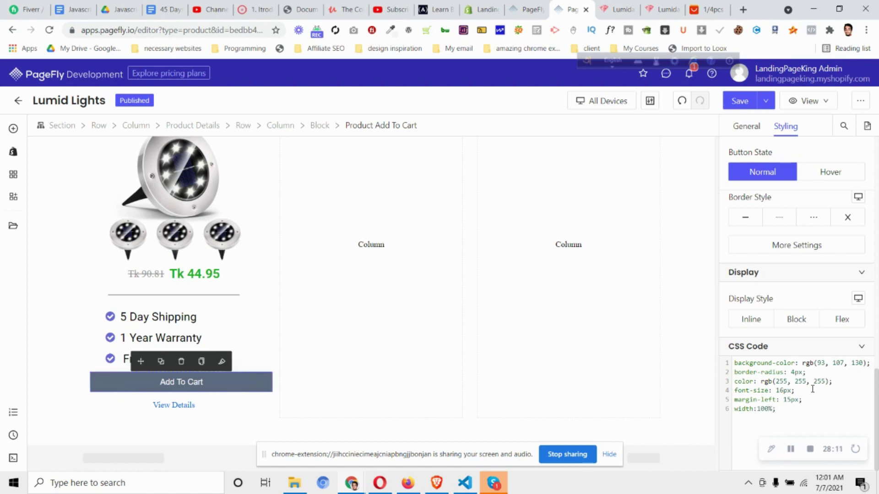
Inspect the first product card's green Add To Cart button on the Lumida reference page with the browser's developer tools
{"action": "left_click", "coordinate": [662, 9]}
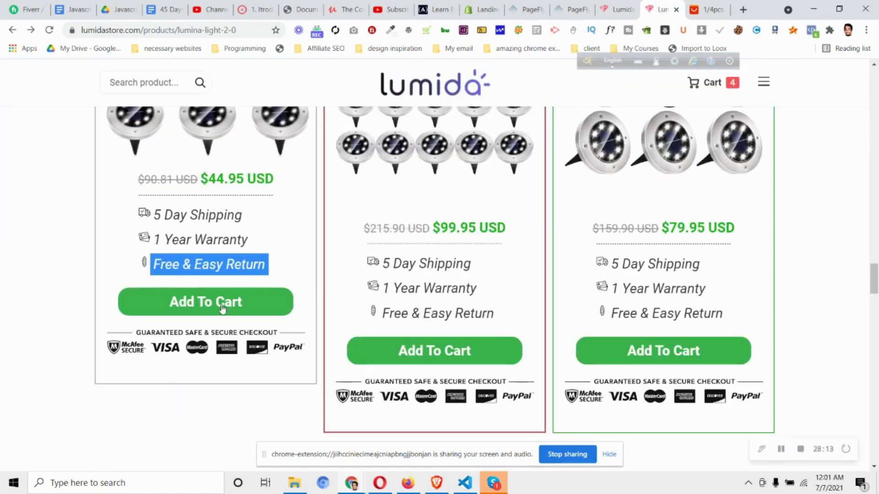
{"action": "right_click", "coordinate": [222, 309]}
{"action": "left_click", "coordinate": [256, 405]}
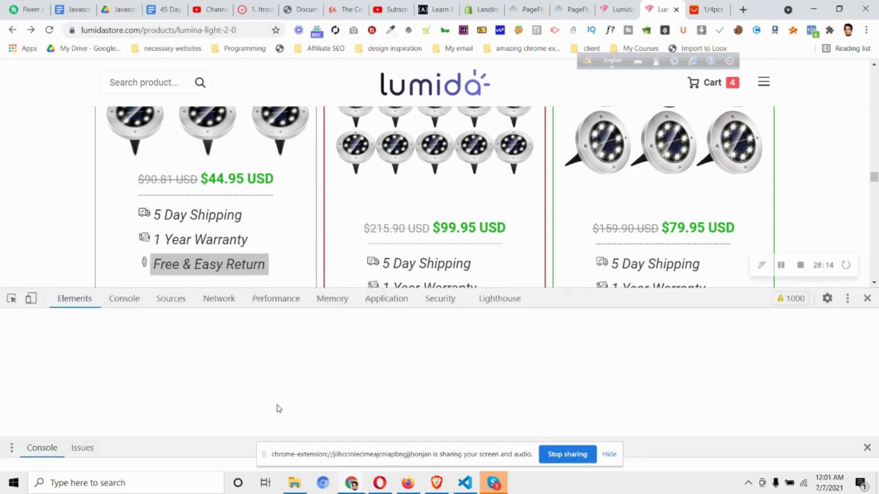
Switch to the PageFly editor and copy the content color of the green product price
{"action": "key", "text": "ctrl+Page_Up"}
{"action": "key", "text": "ctrl+Page_Up"}
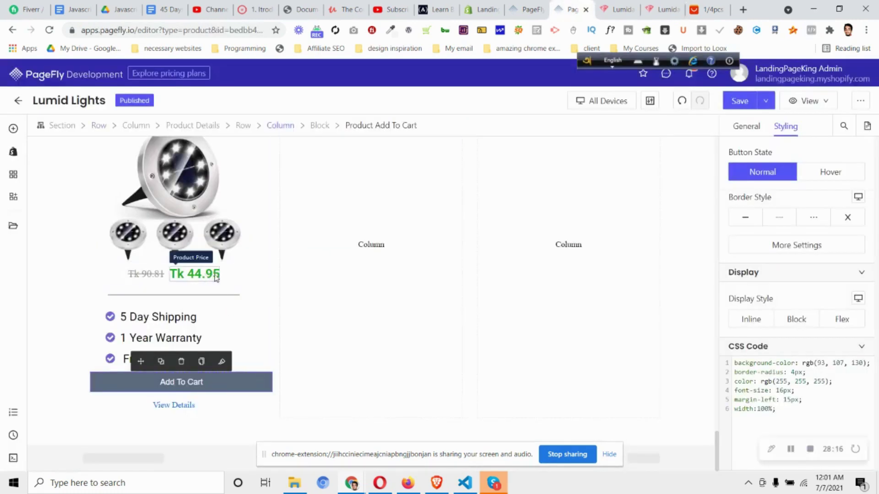
{"action": "left_click", "coordinate": [216, 278]}
{"action": "scroll", "coordinate": [832, 192], "scroll_direction": "up", "scroll_amount": 10}
{"action": "left_click", "coordinate": [798, 192]}
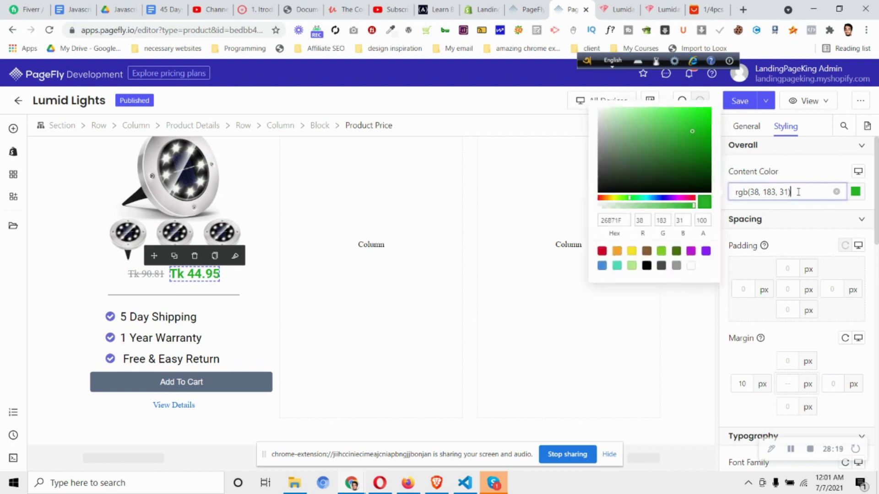
{"action": "triple_click", "coordinate": [798, 192]}
{"action": "key", "text": "ctrl+c"}
Set the Add To Cart button's background color to the copied rgb(38, 183, 31)
{"action": "left_click", "coordinate": [249, 383]}
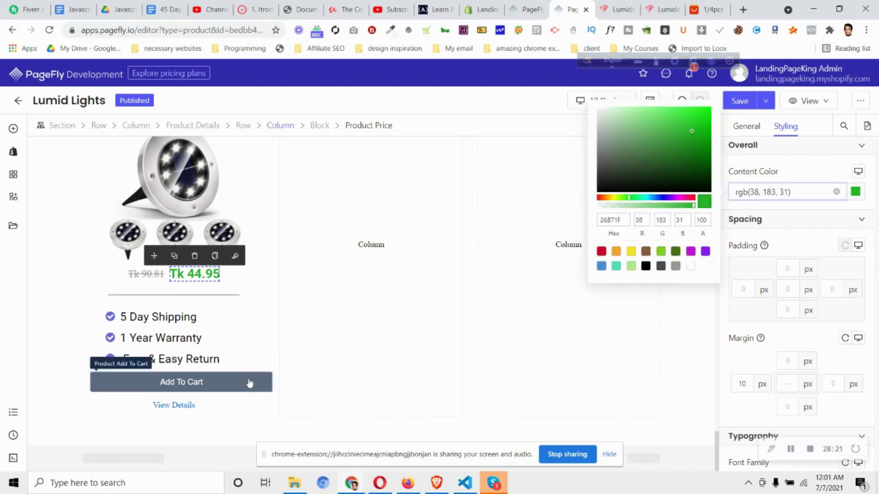
{"action": "scroll", "coordinate": [804, 274], "scroll_direction": "down", "scroll_amount": 6}
{"action": "scroll", "coordinate": [806, 322], "scroll_direction": "up", "scroll_amount": 3}
{"action": "triple_click", "coordinate": [806, 321]}
{"action": "key", "text": "ctrl+v"}
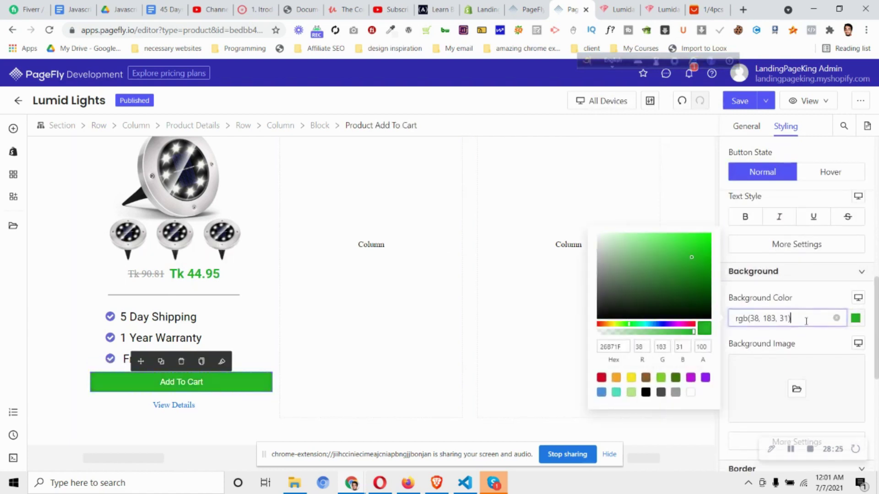
Set the Add To Cart button's font to Roboto at 23 px, comparing it with the button on the Lumida reference page
{"action": "scroll", "coordinate": [806, 307], "scroll_direction": "up", "scroll_amount": 3}
{"action": "left_click", "coordinate": [793, 315]}
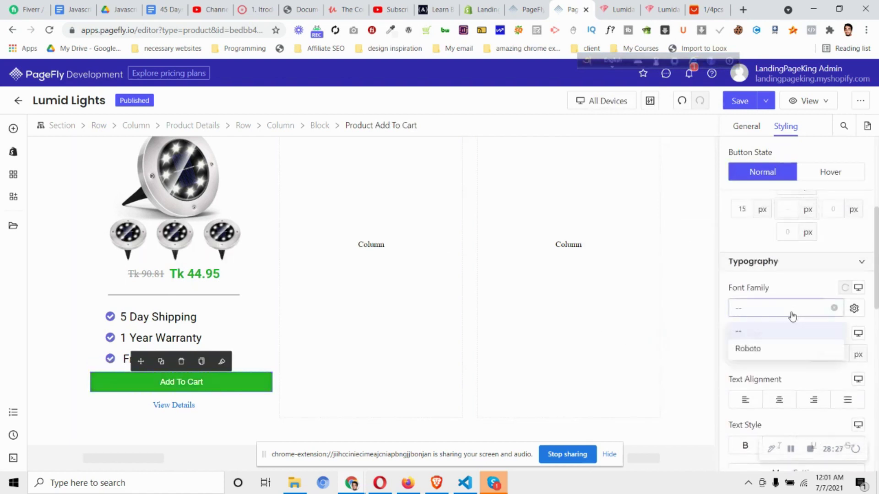
{"action": "left_click", "coordinate": [785, 352]}
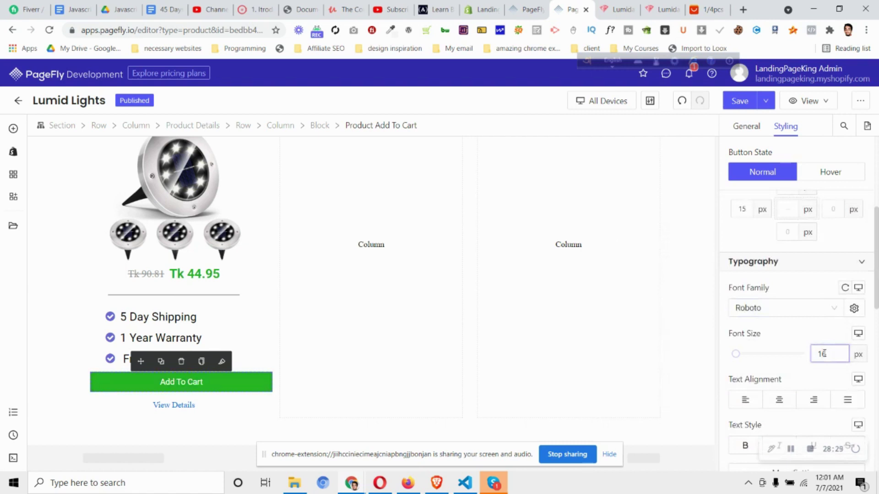
{"action": "key", "text": "Up"}
{"action": "key", "text": "Up"}
{"action": "key", "text": "Up"}
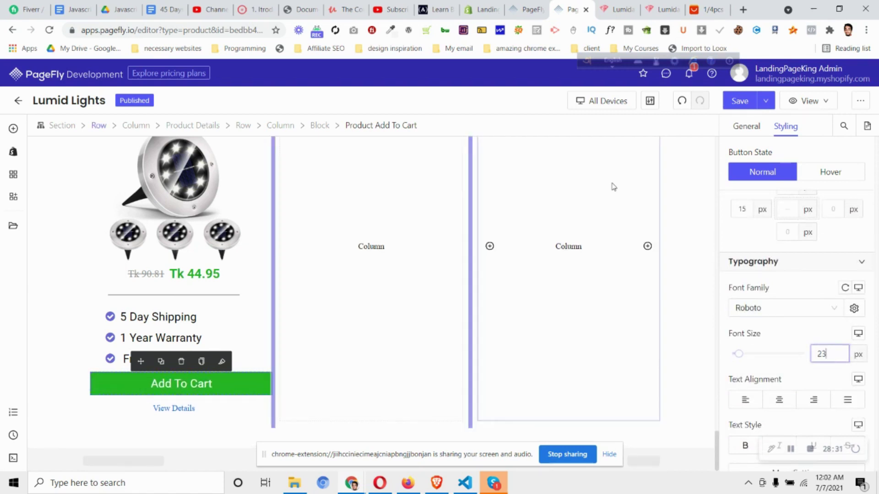
{"action": "left_click", "coordinate": [664, 9]}
{"action": "scroll", "coordinate": [640, 201], "scroll_direction": "down", "scroll_amount": 3}
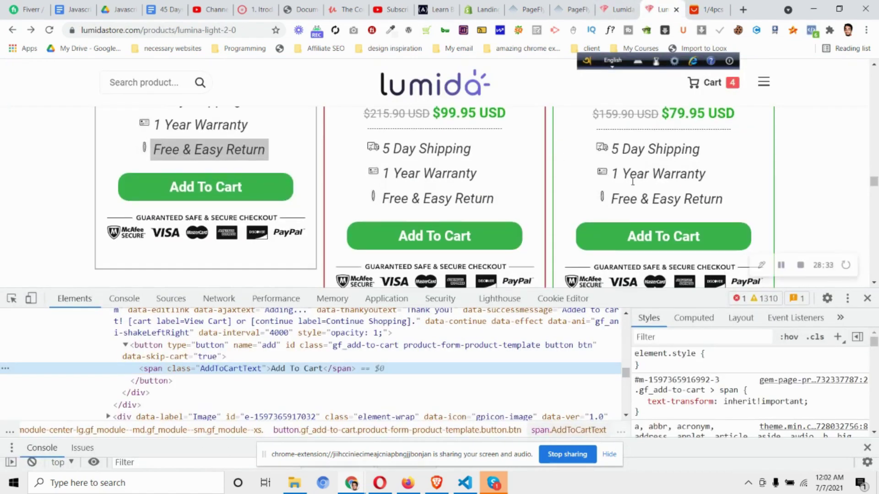
{"action": "left_click", "coordinate": [572, 9]}
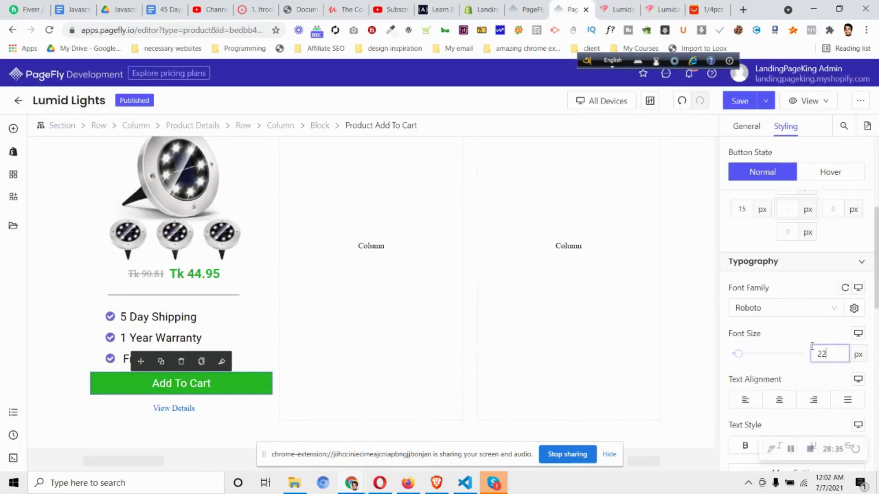
{"action": "key", "text": "Down"}
Set the Add To Cart button's font weight to Bold
{"action": "scroll", "coordinate": [801, 339], "scroll_direction": "down", "scroll_amount": 3}
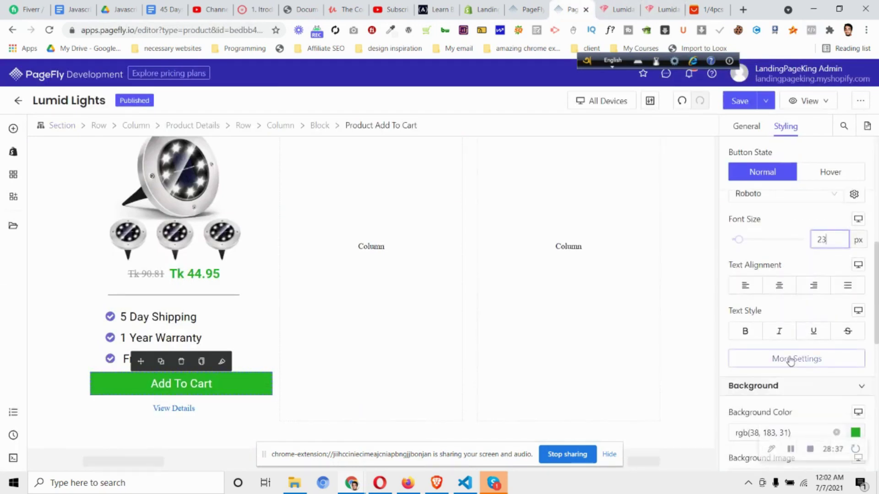
{"action": "left_click", "coordinate": [791, 359]}
{"action": "left_click", "coordinate": [673, 299]}
{"action": "left_click", "coordinate": [613, 394]}
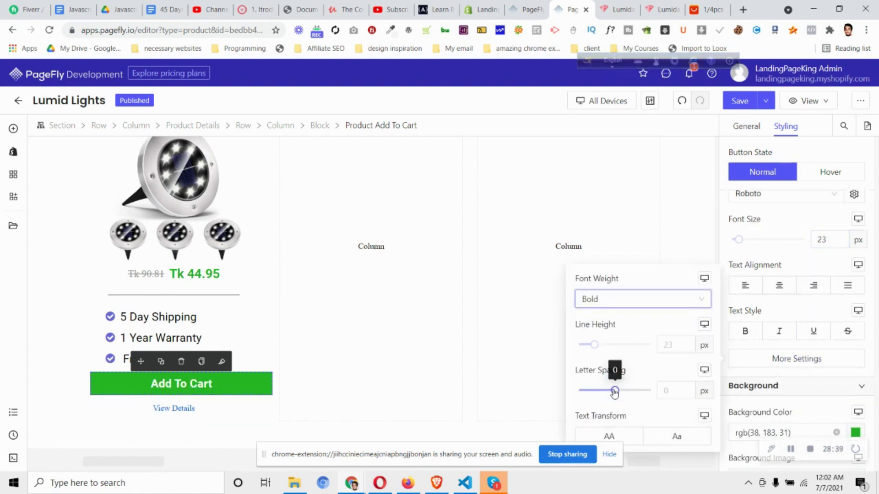
{"action": "left_click", "coordinate": [792, 315]}
Check the reference page's button shape and set the Add To Cart button's border radius to 50 px on all corners
{"action": "left_click", "coordinate": [662, 10]}
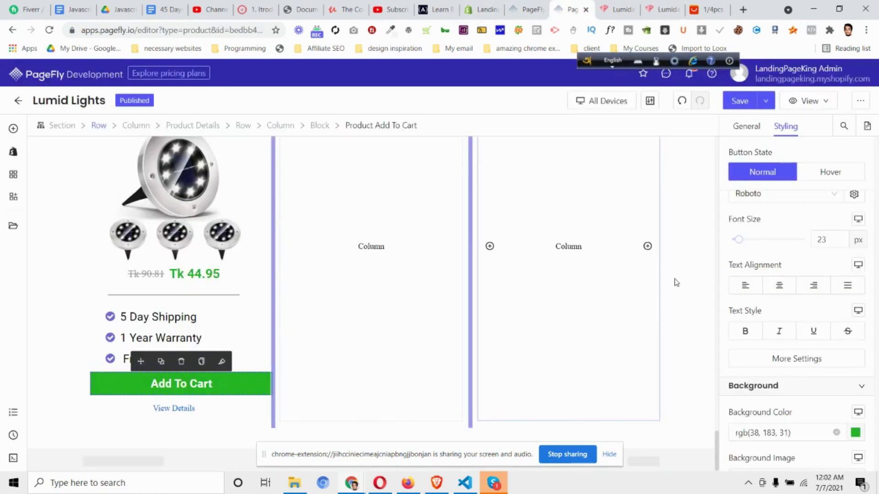
{"action": "left_click", "coordinate": [572, 9]}
{"action": "scroll", "coordinate": [743, 289], "scroll_direction": "down", "scroll_amount": 5}
{"action": "scroll", "coordinate": [743, 289], "scroll_direction": "down", "scroll_amount": 4}
{"action": "left_click", "coordinate": [781, 259]}
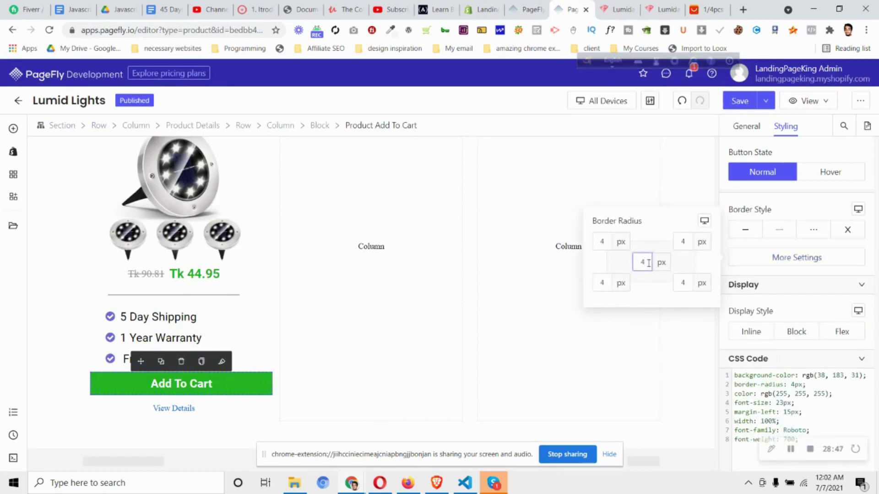
{"action": "key", "text": "BackSpace"}
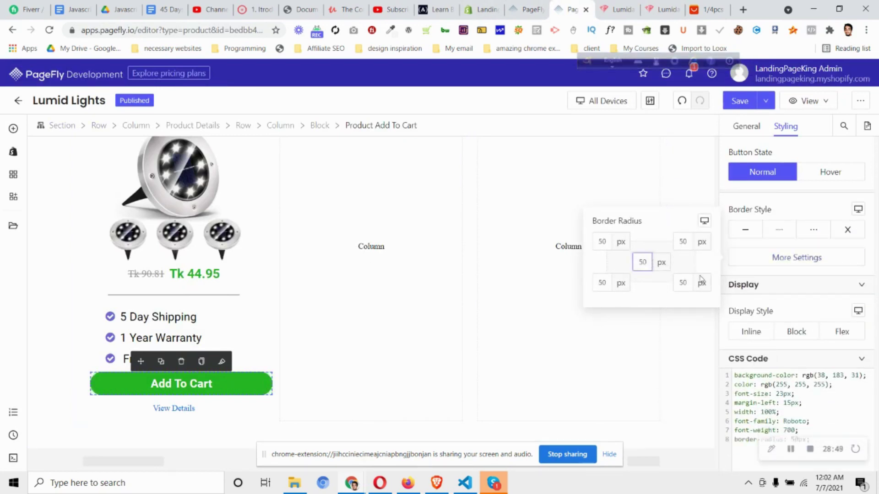
Set the Add To Cart button's top and bottom padding to 15 px
{"action": "scroll", "coordinate": [792, 294], "scroll_direction": "up", "scroll_amount": 10}
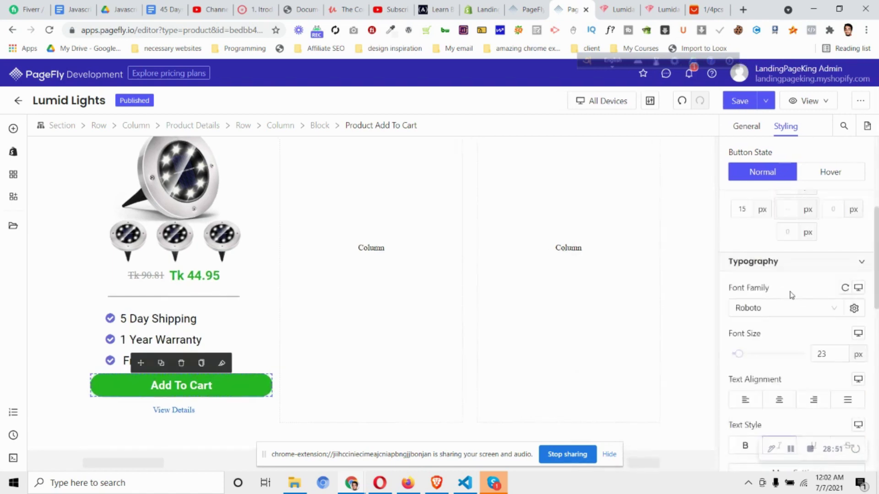
{"action": "scroll", "coordinate": [616, 323], "scroll_direction": "up", "scroll_amount": 3}
{"action": "scroll", "coordinate": [616, 324], "scroll_direction": "down", "scroll_amount": 3}
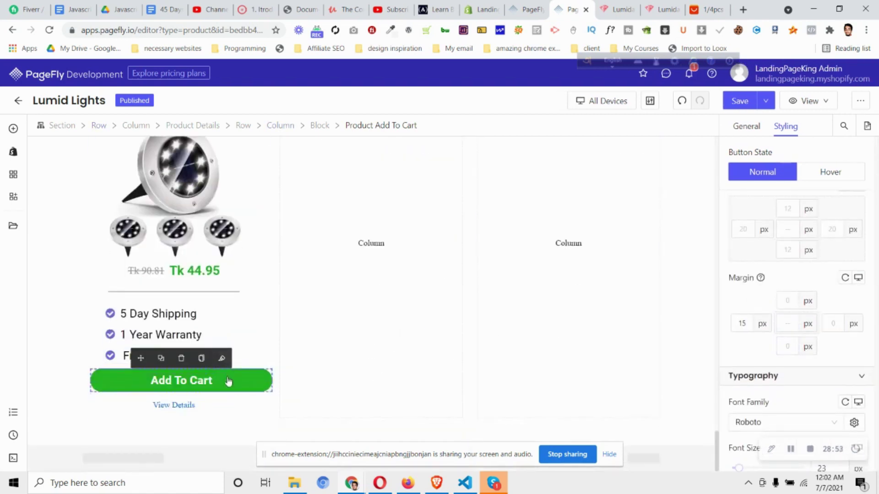
{"action": "type", "text": "15"}
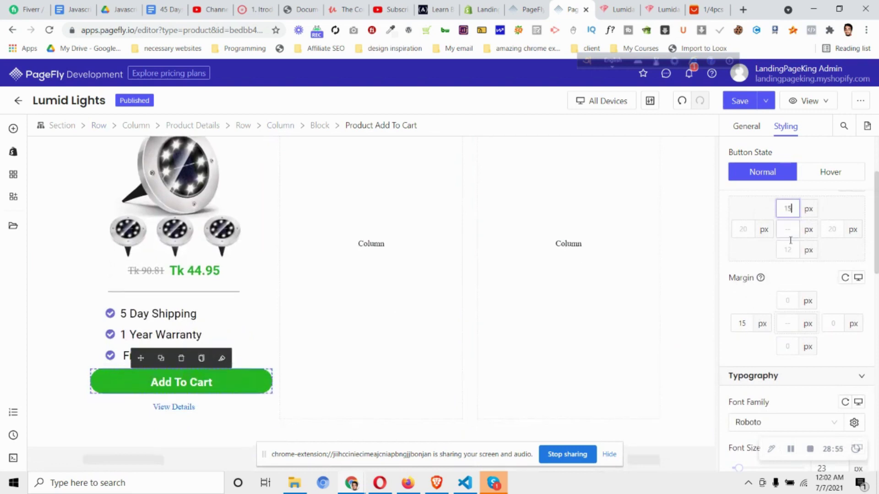
{"action": "type", "text": "15"}
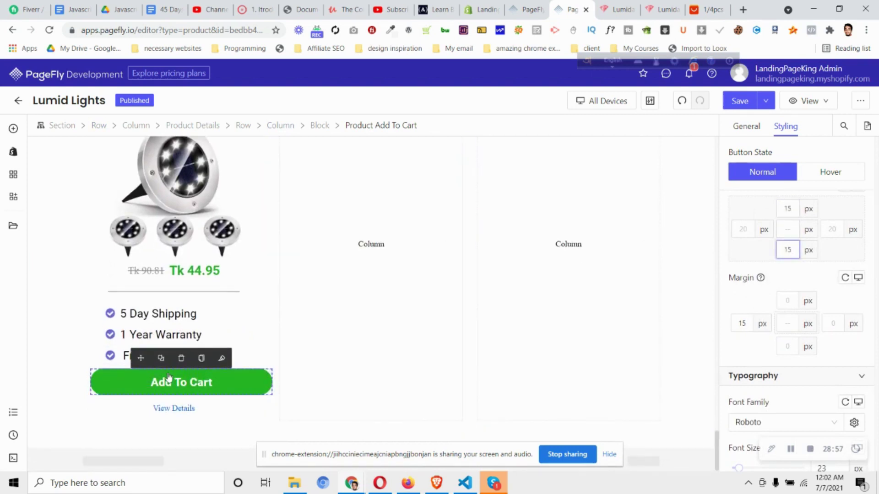
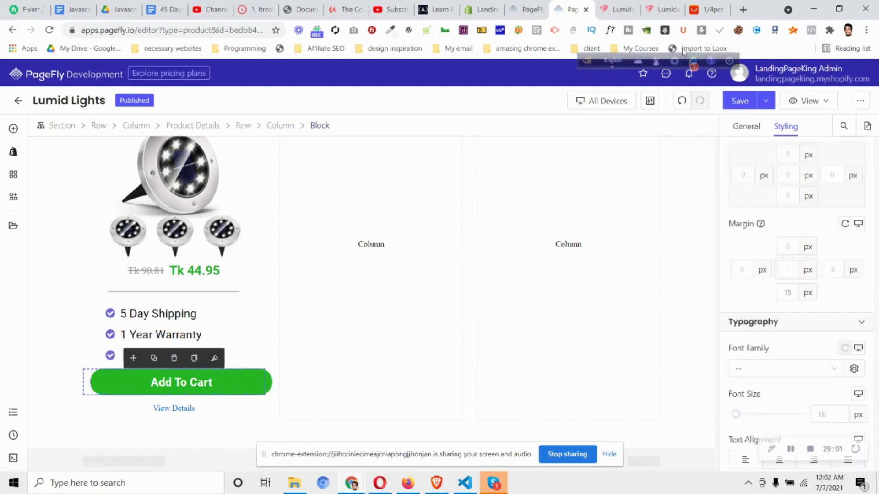
Compare the spacing with the reference page and set the top margin of the Add To Cart button's block to 15 px
{"action": "left_click", "coordinate": [662, 10]}
{"action": "left_click", "coordinate": [570, 4]}
{"action": "left_click", "coordinate": [789, 270]}
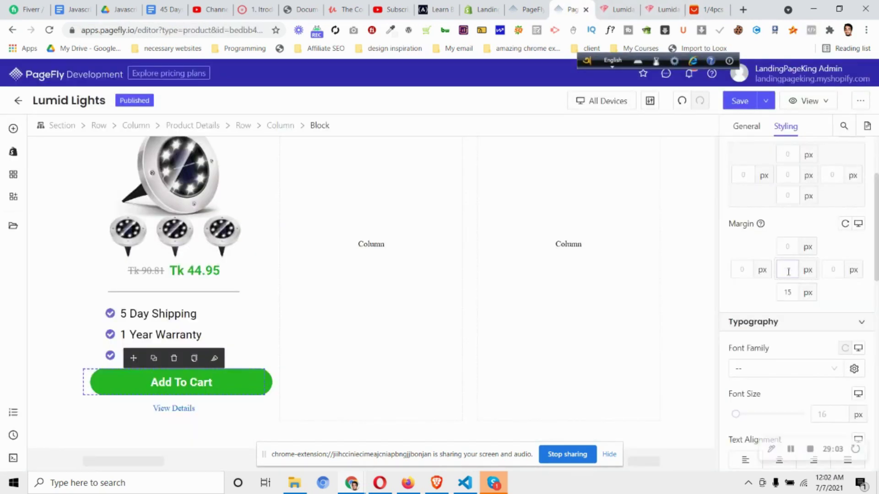
{"action": "type", "text": "13"}
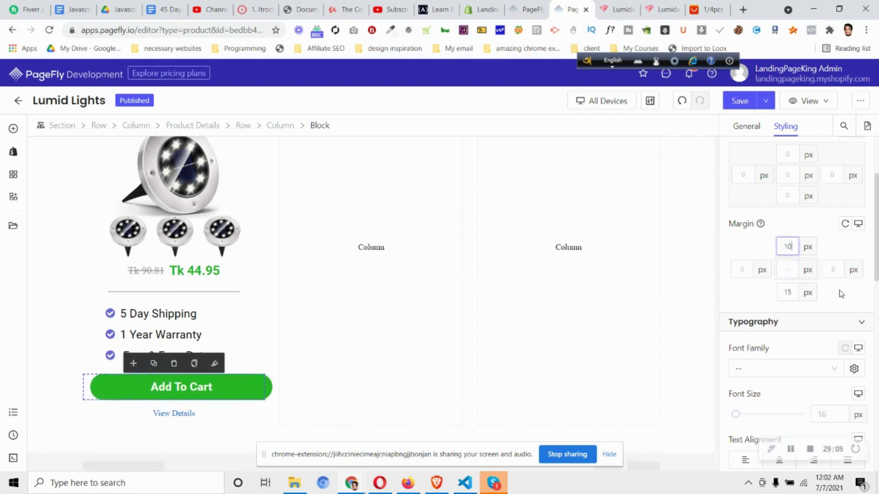
{"action": "key", "text": "BackSpace"}
{"action": "type", "text": "5"}
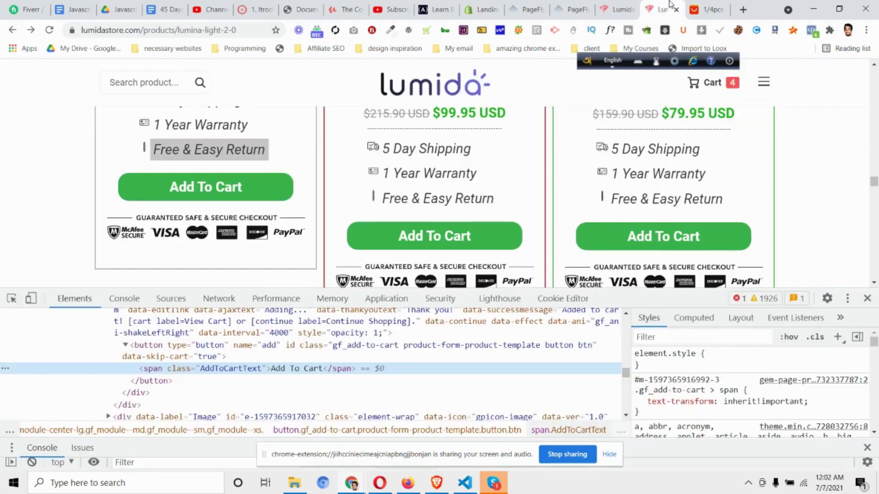
Check the badges on the reference page, then duplicate the safe checkout badge block under the orange ADD TO CART (40% OFF) button
{"action": "left_click", "coordinate": [663, 9]}
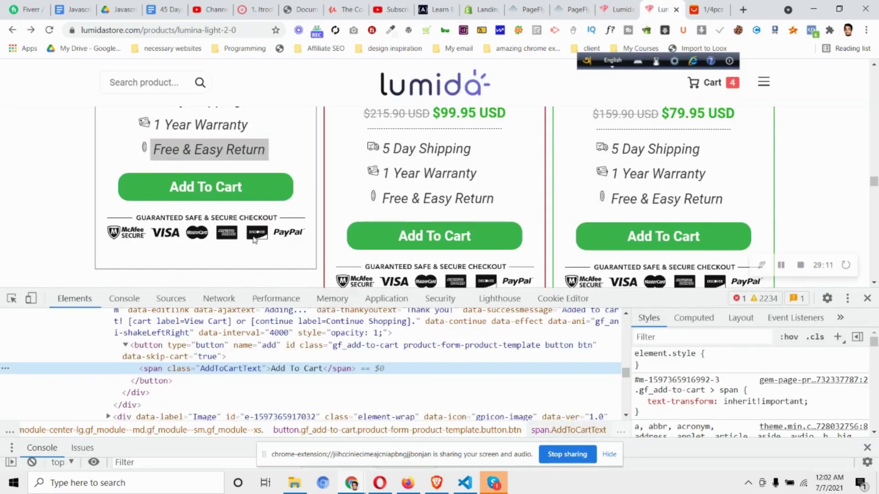
{"action": "left_click", "coordinate": [571, 9]}
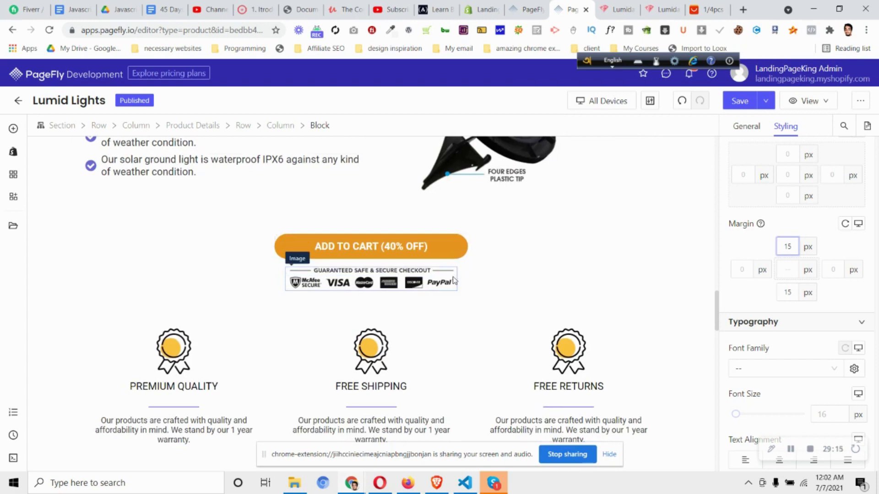
{"action": "left_click", "coordinate": [454, 280]}
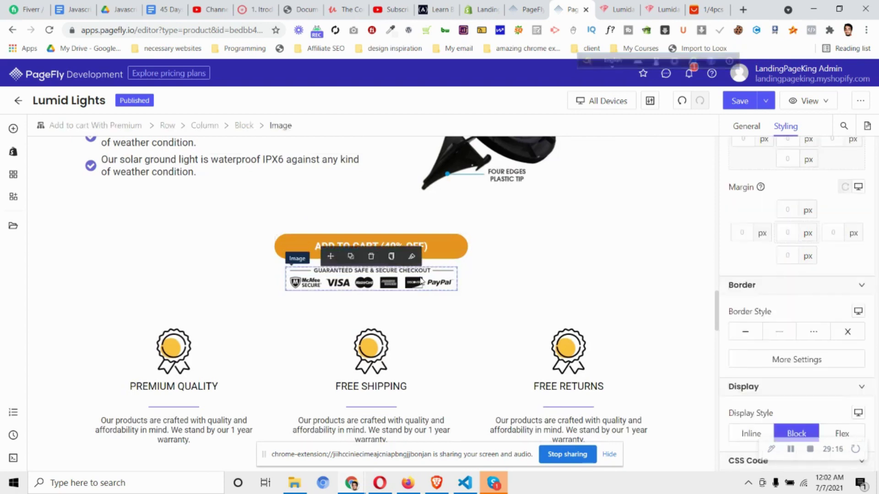
{"action": "left_click", "coordinate": [244, 126]}
{"action": "left_click", "coordinate": [351, 257]}
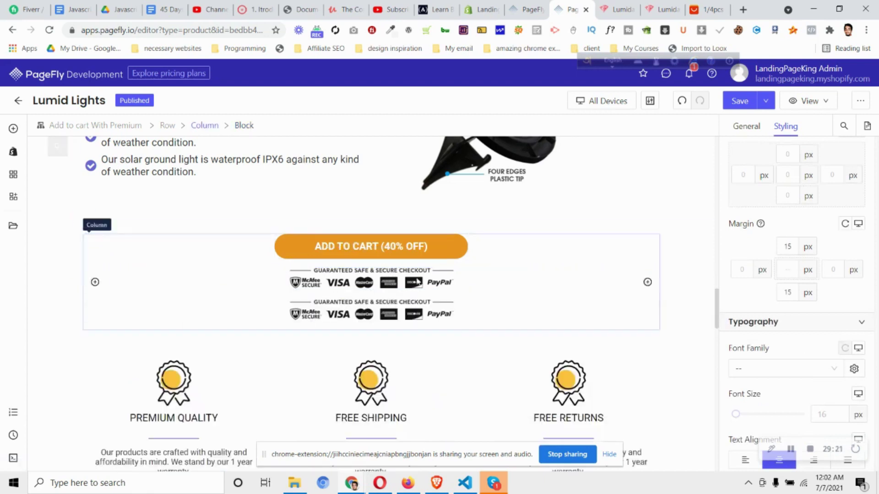
Move the duplicated checkout badge block down the page, through the middle gallery column, to the Frequently Asked Questions section
{"action": "left_click", "coordinate": [272, 293]}
{"action": "scroll", "coordinate": [274, 288], "scroll_direction": "down", "scroll_amount": 3}
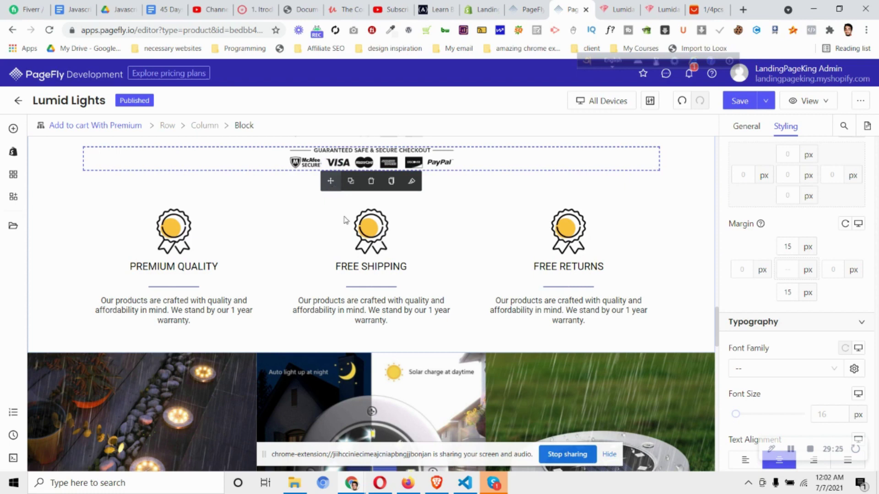
{"action": "scroll", "coordinate": [345, 220], "scroll_direction": "down", "scroll_amount": 1}
{"action": "scroll", "coordinate": [345, 196], "scroll_direction": "up", "scroll_amount": 1}
{"action": "left_click_drag", "start_coordinate": [331, 181], "coordinate": [390, 363]}
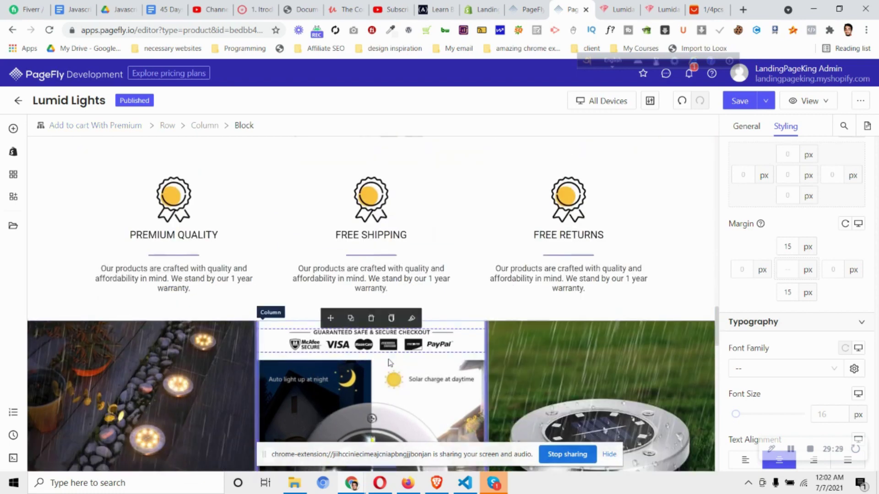
{"action": "scroll", "coordinate": [390, 363], "scroll_direction": "down", "scroll_amount": 6}
{"action": "scroll", "coordinate": [336, 200], "scroll_direction": "up", "scroll_amount": 2}
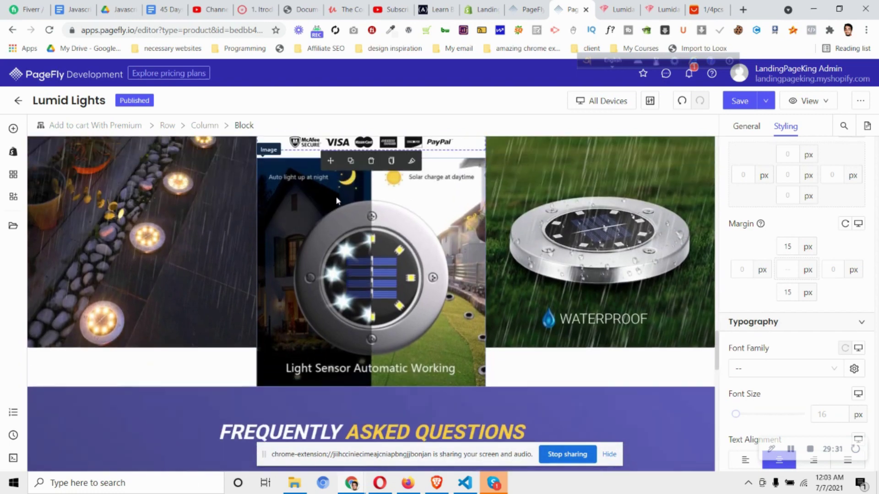
{"action": "left_click_drag", "start_coordinate": [331, 161], "coordinate": [343, 441]}
Move the checkout badge block into the Lumida Light (4 pcs) bundle card, between the SAVE $40 text and the product image
{"action": "scroll", "coordinate": [360, 330], "scroll_direction": "down", "scroll_amount": 8}
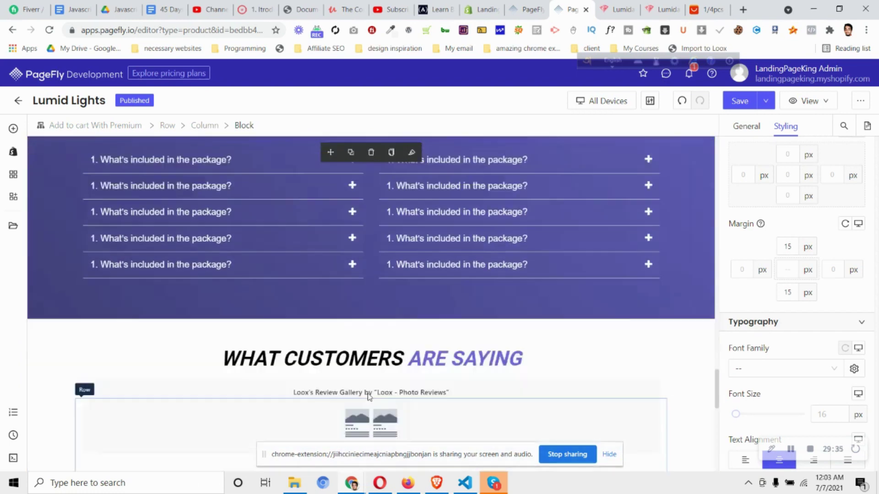
{"action": "scroll", "coordinate": [344, 243], "scroll_direction": "up", "scroll_amount": 1}
{"action": "left_click_drag", "start_coordinate": [330, 144], "coordinate": [400, 389]}
{"action": "scroll", "coordinate": [375, 298], "scroll_direction": "down", "scroll_amount": 2}
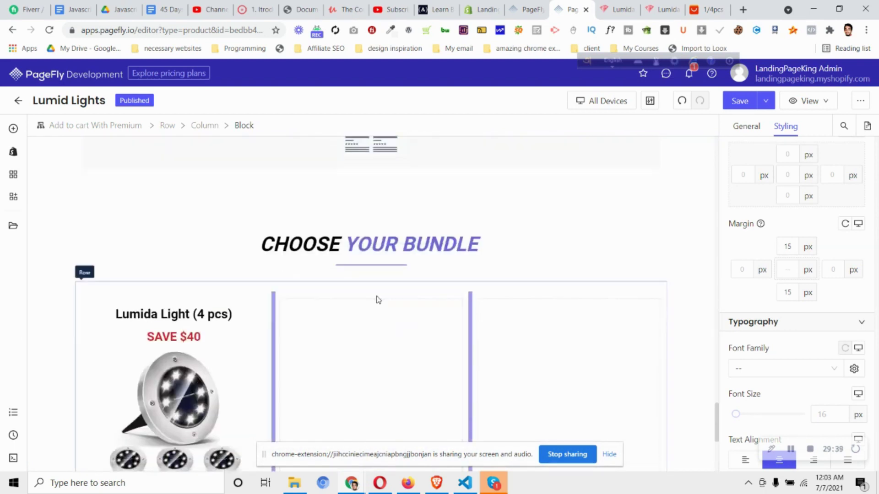
{"action": "scroll", "coordinate": [202, 393], "scroll_direction": "down", "scroll_amount": 6}
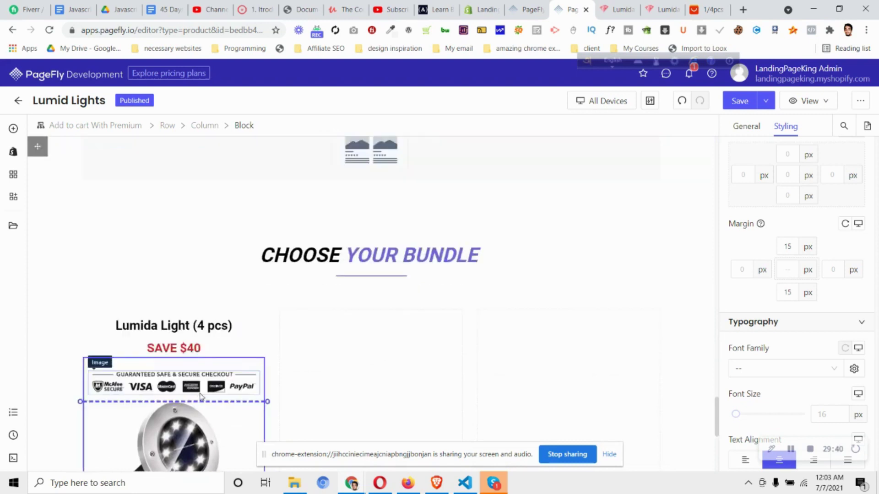
{"action": "scroll", "coordinate": [151, 183], "scroll_direction": "up", "scroll_amount": 2}
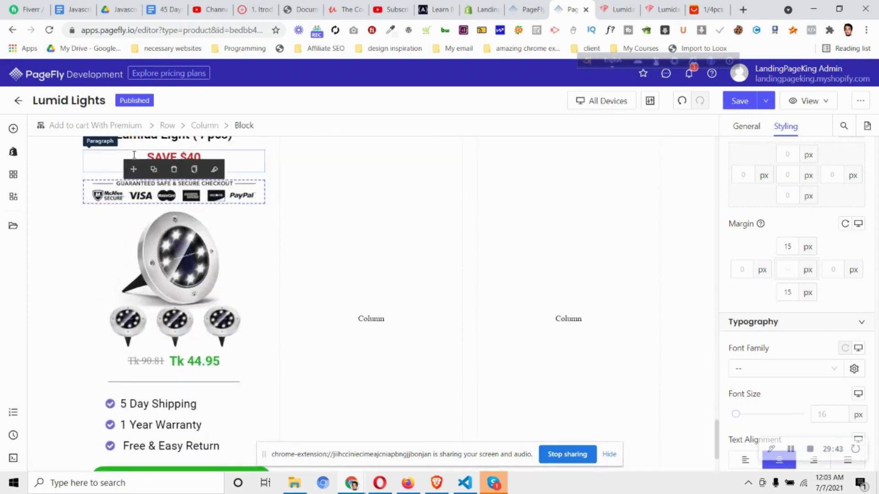
Move the checkout badge block below the green Add To Cart button, above the View Details link
{"action": "scroll", "coordinate": [137, 152], "scroll_direction": "down", "scroll_amount": 1}
{"action": "left_click_drag", "start_coordinate": [136, 180], "coordinate": [163, 439]}
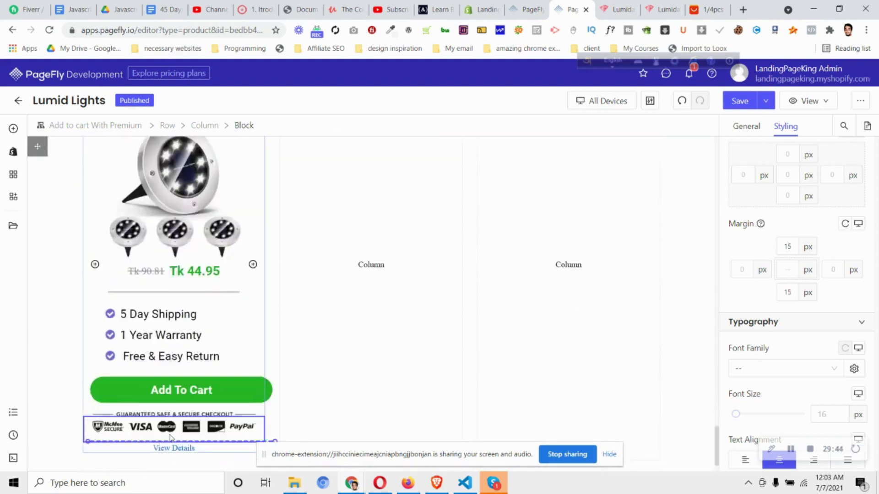
{"action": "scroll", "coordinate": [173, 412], "scroll_direction": "down", "scroll_amount": 1}
Delete the View Details link below the checkout badges in the Lumida Light (4 pcs) card
{"action": "left_click", "coordinate": [175, 407]}
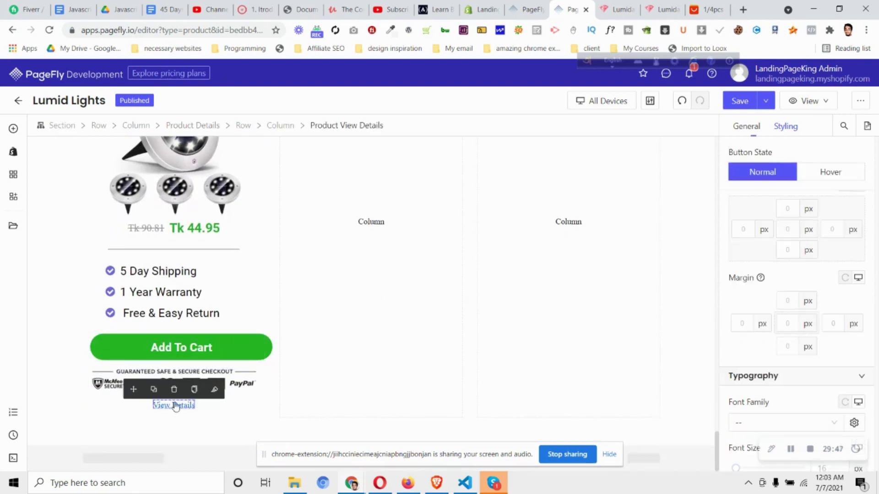
{"action": "left_click", "coordinate": [174, 389]}
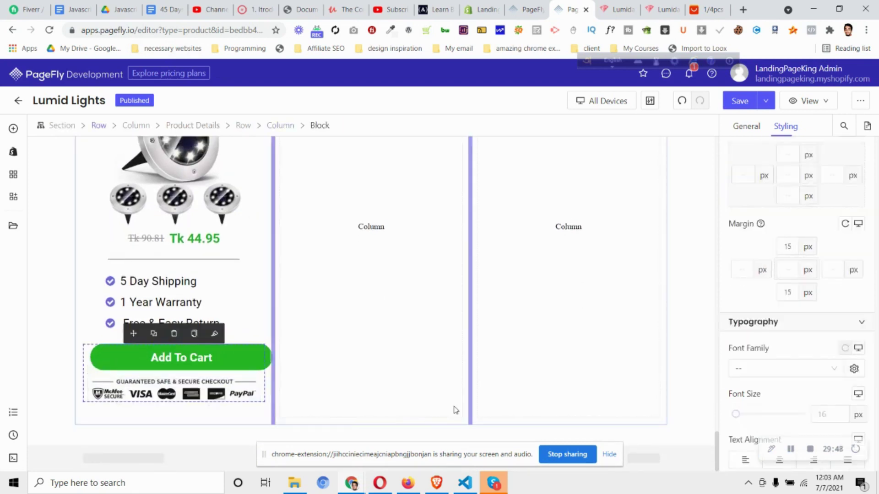
Set the top and bottom padding of the bundle card's Product Details element to 30 px each
{"action": "left_click", "coordinate": [205, 412]}
{"action": "scroll", "coordinate": [204, 403], "scroll_direction": "up", "scroll_amount": 3}
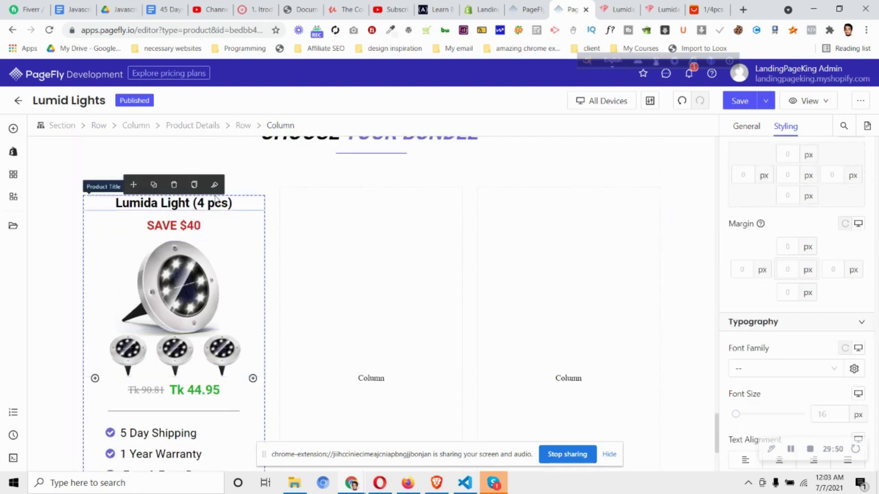
{"action": "left_click", "coordinate": [212, 124]}
{"action": "scroll", "coordinate": [659, 285], "scroll_direction": "down", "scroll_amount": 3}
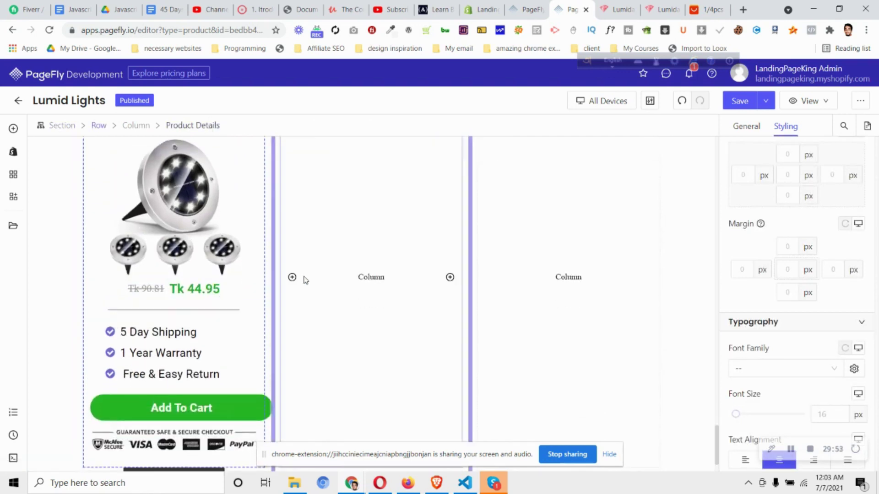
{"action": "scroll", "coordinate": [799, 245], "scroll_direction": "up", "scroll_amount": 2}
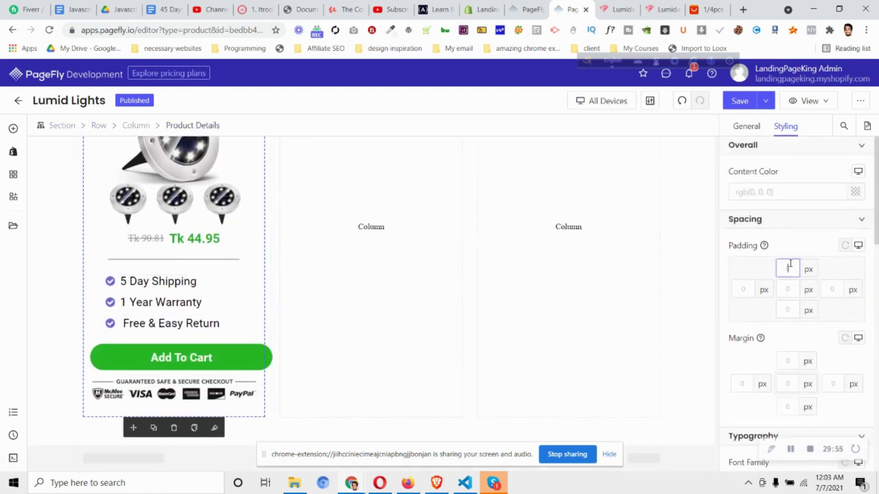
{"action": "type", "text": "35"}
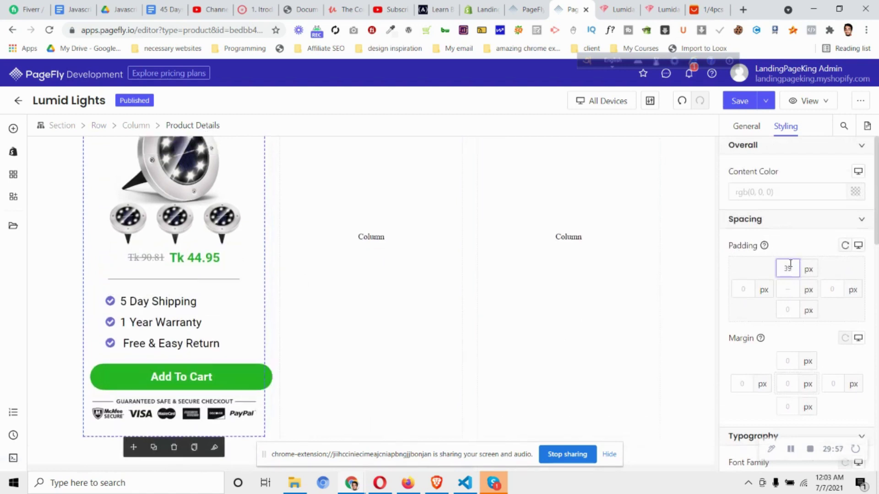
{"action": "key", "text": "BackSpace"}
{"action": "key", "text": "BackSpace"}
{"action": "type", "text": "0"}
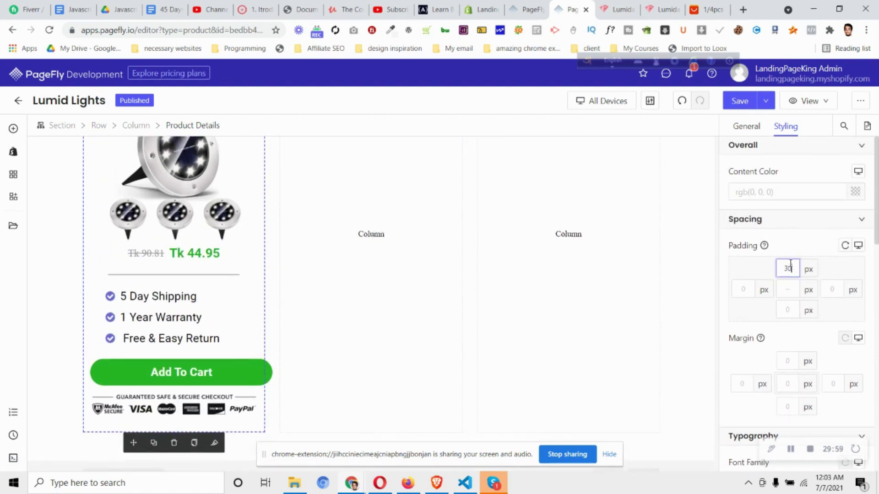
{"action": "left_click", "coordinate": [797, 311]}
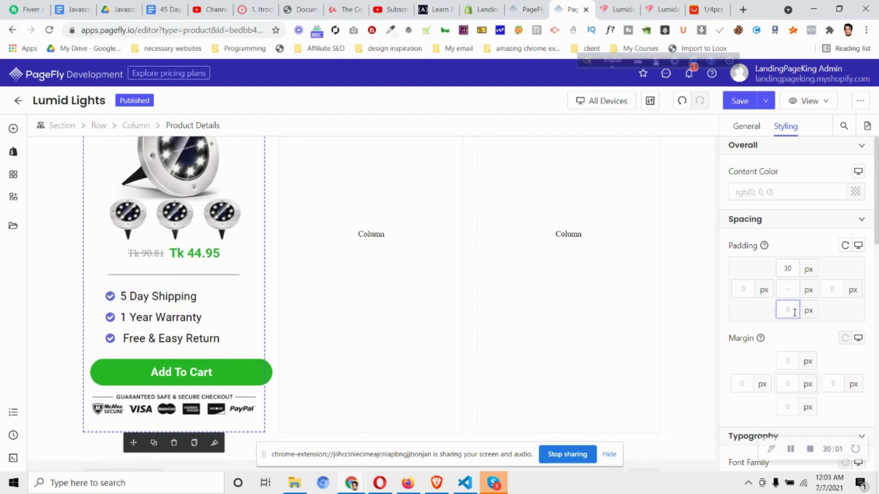
{"action": "type", "text": "30"}
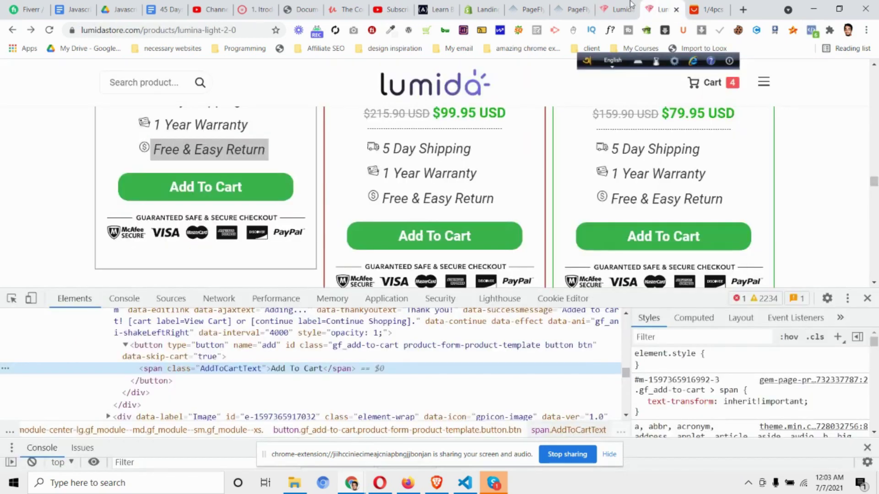
Switch to the Lumida reference page and inspect the border and spacing styles of its Lumida Light (4 pcs) card
{"action": "left_click", "coordinate": [662, 9]}
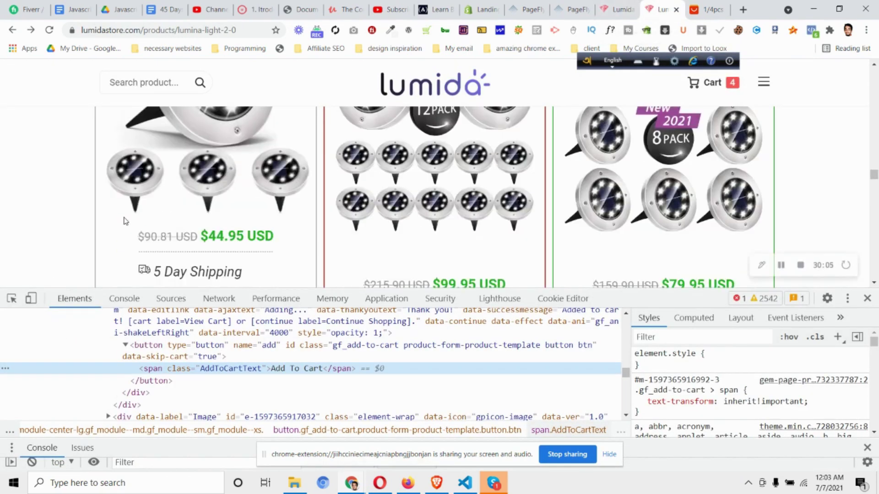
{"action": "scroll", "coordinate": [662, 271], "scroll_direction": "up", "scroll_amount": 5}
{"action": "scroll", "coordinate": [662, 271], "scroll_direction": "up", "scroll_amount": 3}
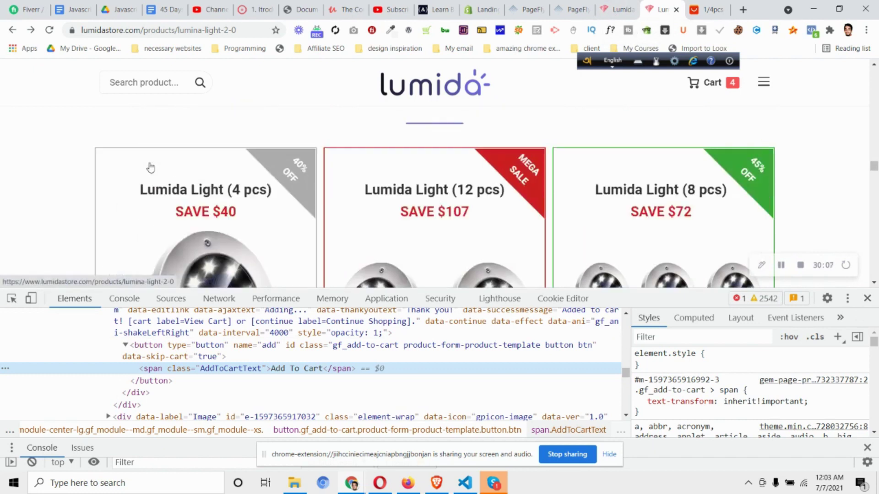
{"action": "left_click", "coordinate": [11, 298]}
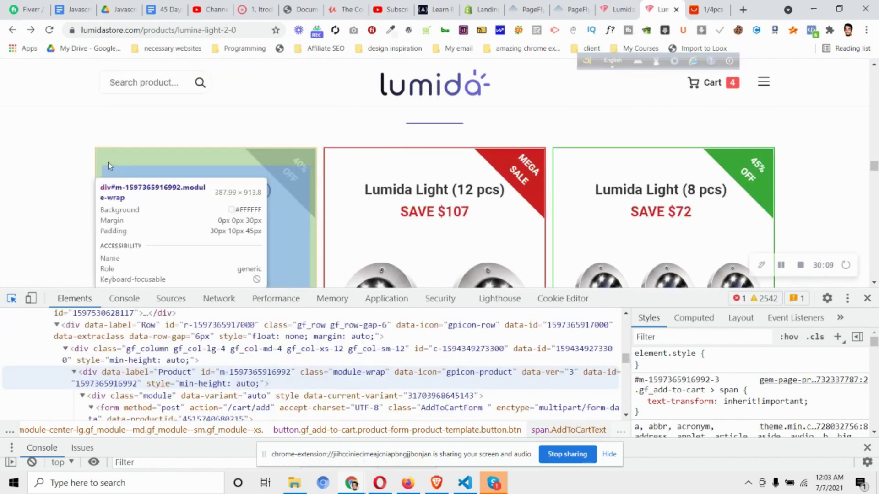
{"action": "left_click", "coordinate": [108, 163]}
{"action": "scroll", "coordinate": [737, 402], "scroll_direction": "down", "scroll_amount": 2}
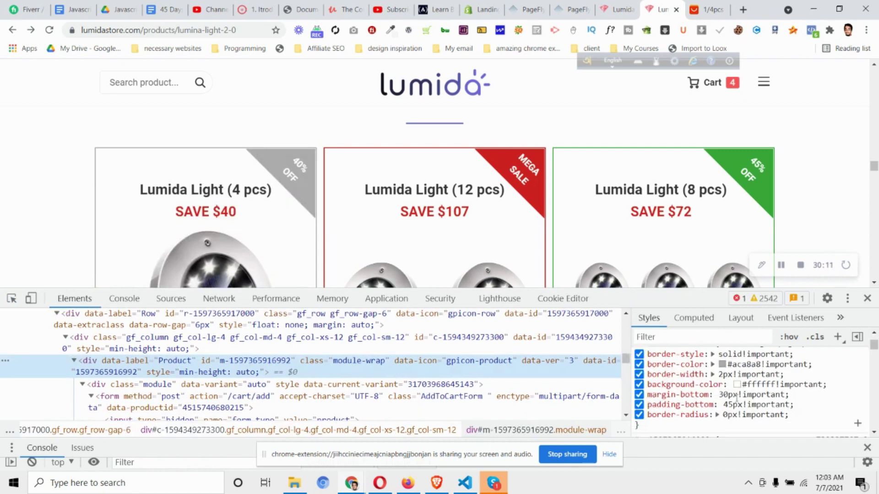
{"action": "scroll", "coordinate": [741, 397], "scroll_direction": "up", "scroll_amount": 2}
Copy the border colour #aca8a8 from the reference card's style rules
{"action": "left_click", "coordinate": [719, 421]}
{"action": "left_click", "coordinate": [720, 422]}
{"action": "left_click", "coordinate": [713, 425]}
{"action": "left_click", "coordinate": [730, 422]}
{"action": "left_click", "coordinate": [720, 422]}
{"action": "left_click_drag", "start_coordinate": [716, 422], "coordinate": [748, 422]}
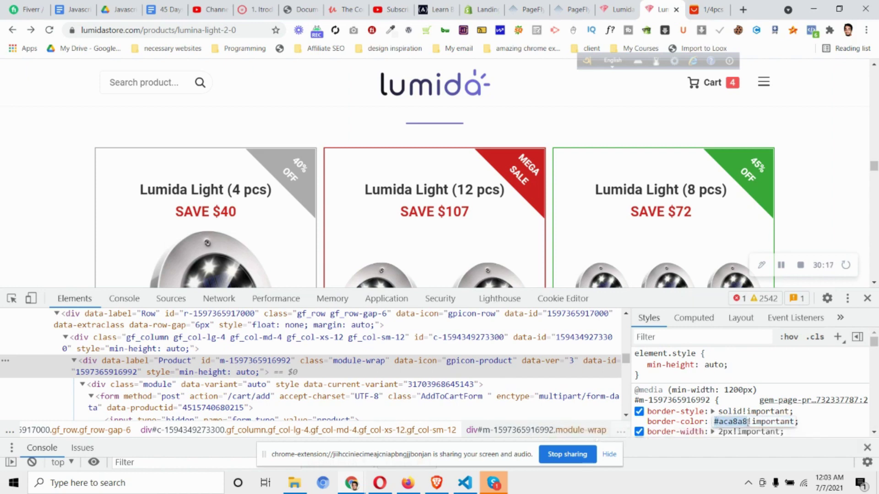
{"action": "right_click", "coordinate": [744, 421]}
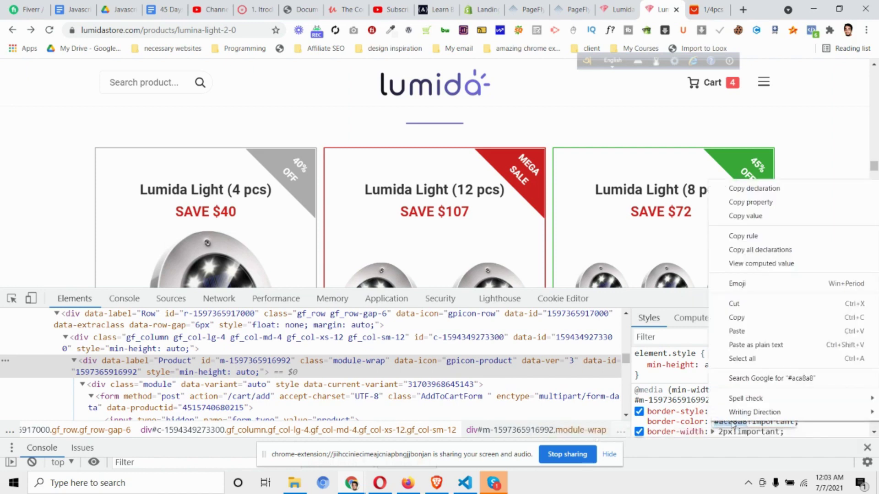
{"action": "left_click", "coordinate": [751, 318]}
Back in the PageFly editor, give the bundle card's Product Details element a solid border in colour #aca8a8
{"action": "left_click", "coordinate": [577, 6]}
{"action": "left_click", "coordinate": [250, 214]}
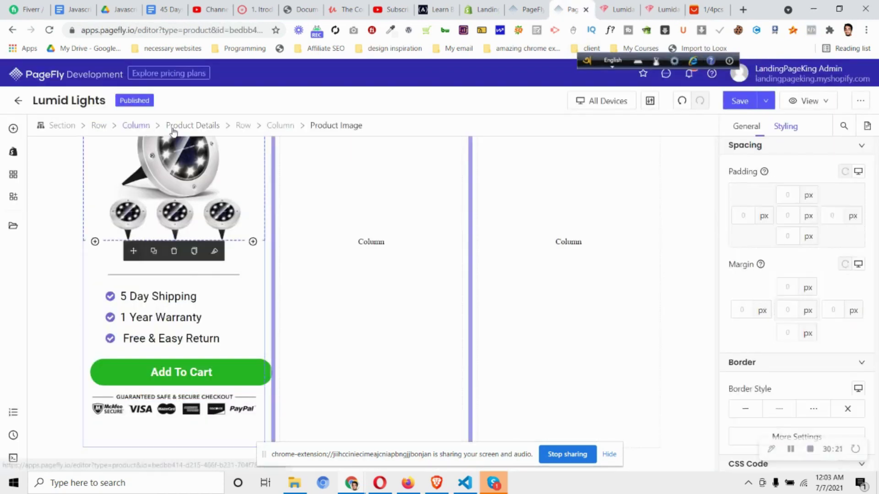
{"action": "left_click", "coordinate": [193, 126]}
{"action": "scroll", "coordinate": [751, 275], "scroll_direction": "down", "scroll_amount": 12}
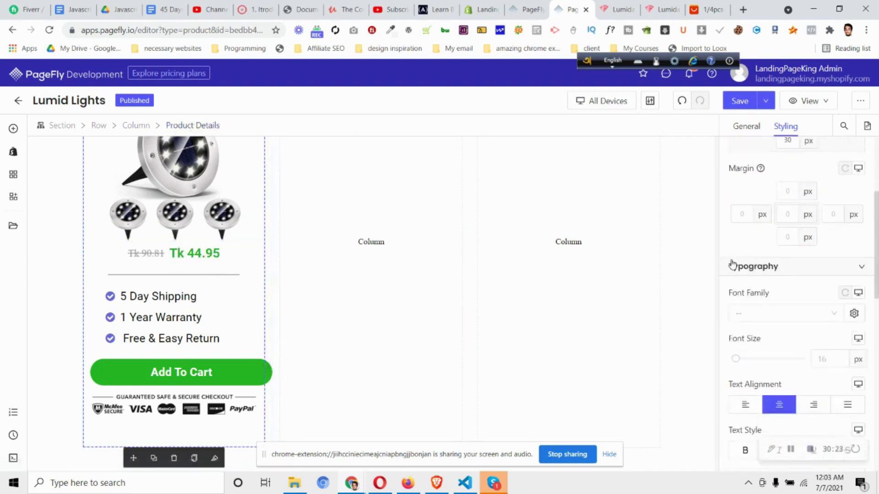
{"action": "left_click", "coordinate": [748, 289]}
{"action": "scroll", "coordinate": [749, 288], "scroll_direction": "down", "scroll_amount": 3}
{"action": "left_click", "coordinate": [797, 250]}
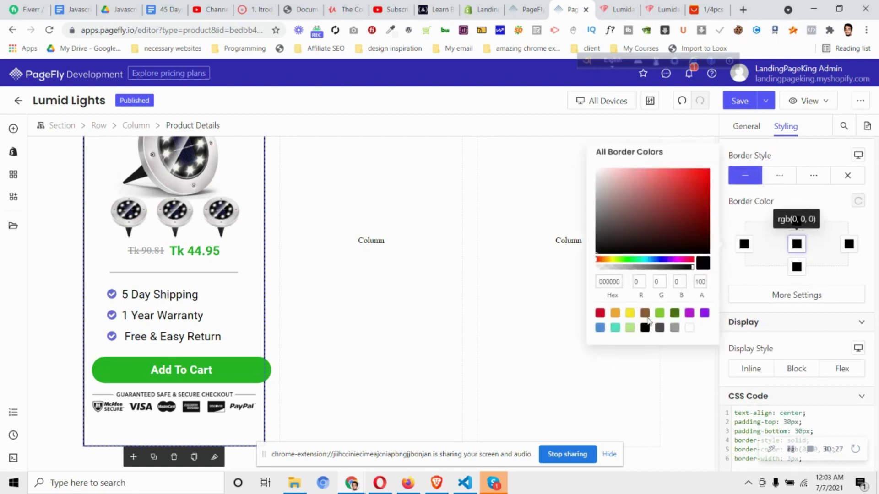
{"action": "double_click", "coordinate": [607, 283]}
{"action": "key", "text": "ctrl+v"}
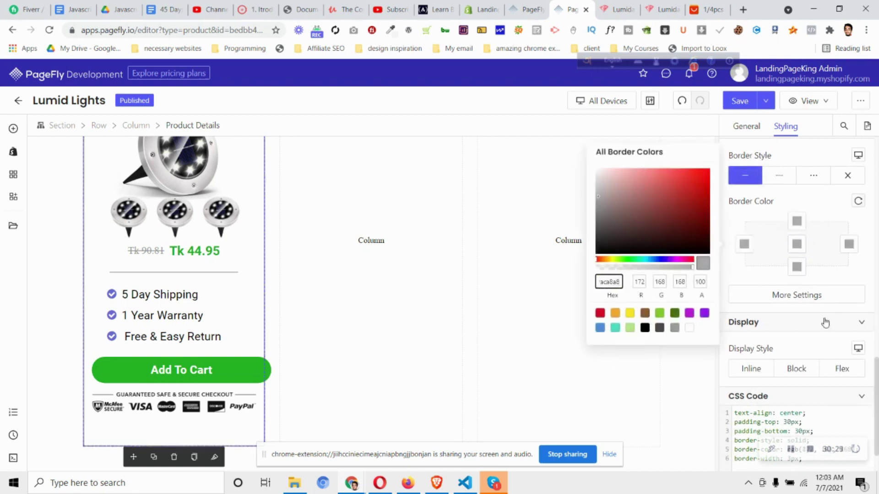
Set the Product Details border width to 2 px on all sides
{"action": "left_click", "coordinate": [802, 297]}
{"action": "left_click", "coordinate": [642, 256]}
{"action": "key", "text": "BackSpace"}
{"action": "type", "text": "2"}
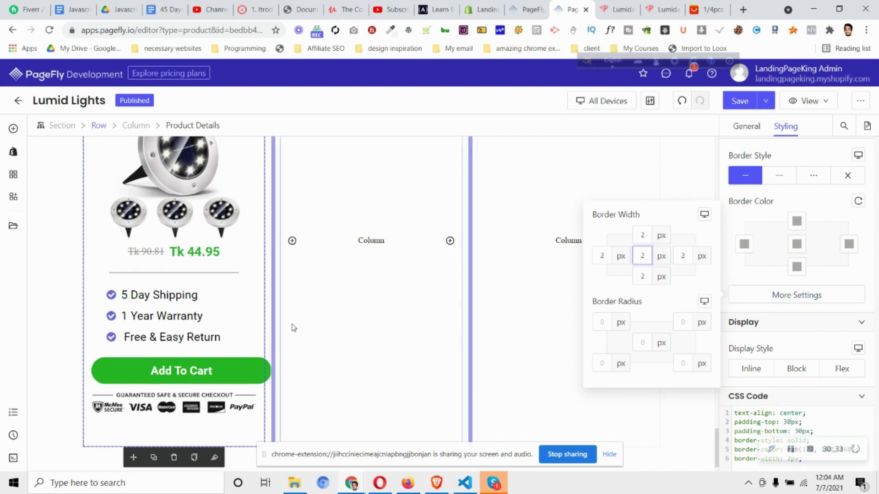
{"action": "left_click", "coordinate": [320, 319]}
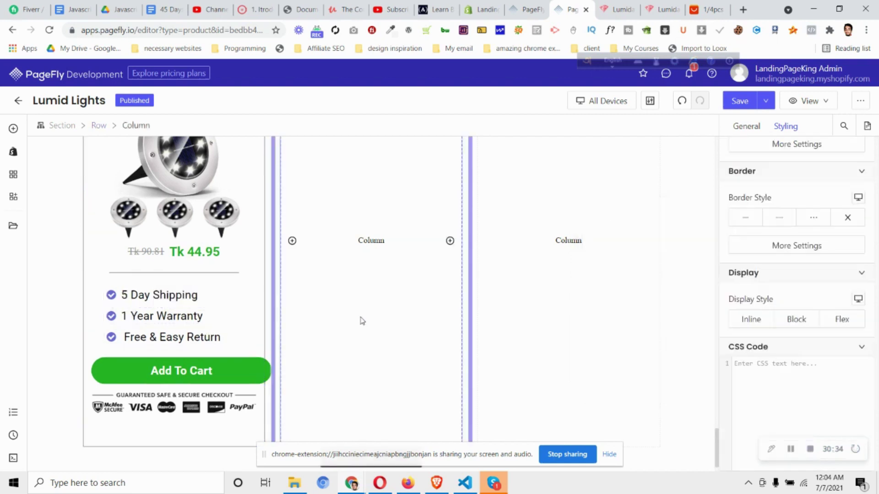
Remove the width declaration from the green Add To Cart button's CSS code
{"action": "left_click", "coordinate": [211, 370]}
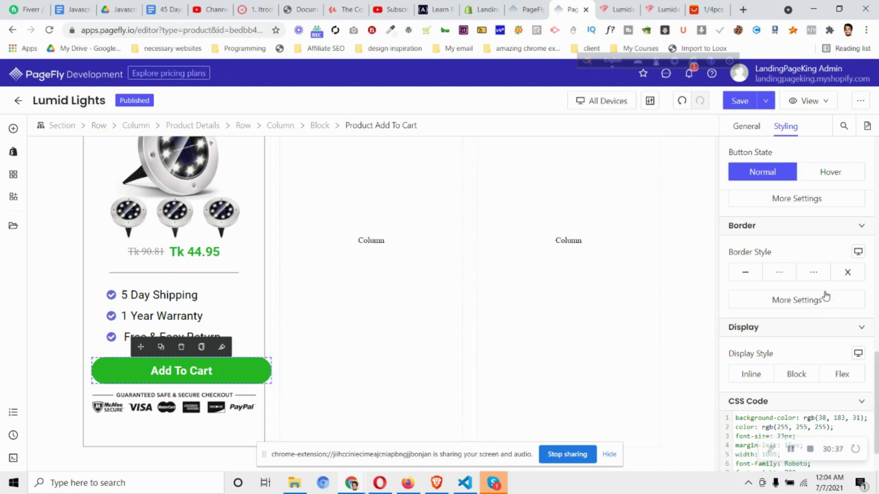
{"action": "scroll", "coordinate": [792, 339], "scroll_direction": "down", "scroll_amount": 1}
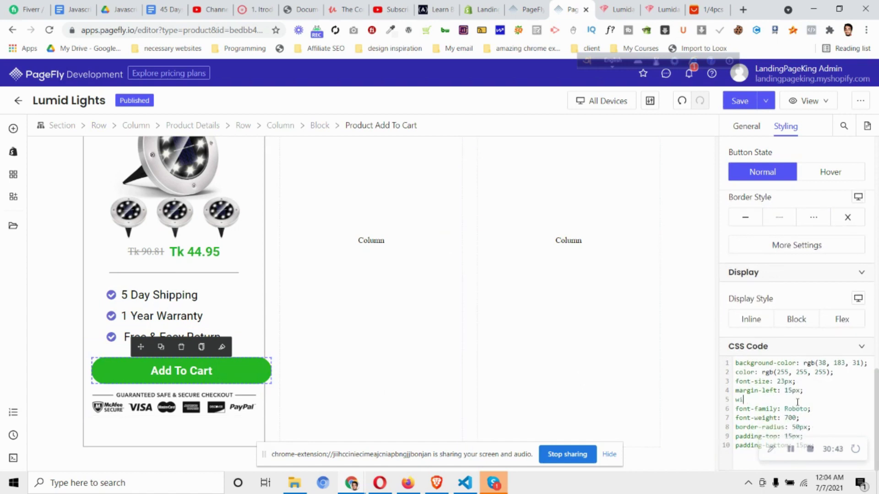
{"action": "key", "text": "BackSpace"}
{"action": "key", "text": "BackSpace"}
{"action": "key", "text": "BackSpace"}
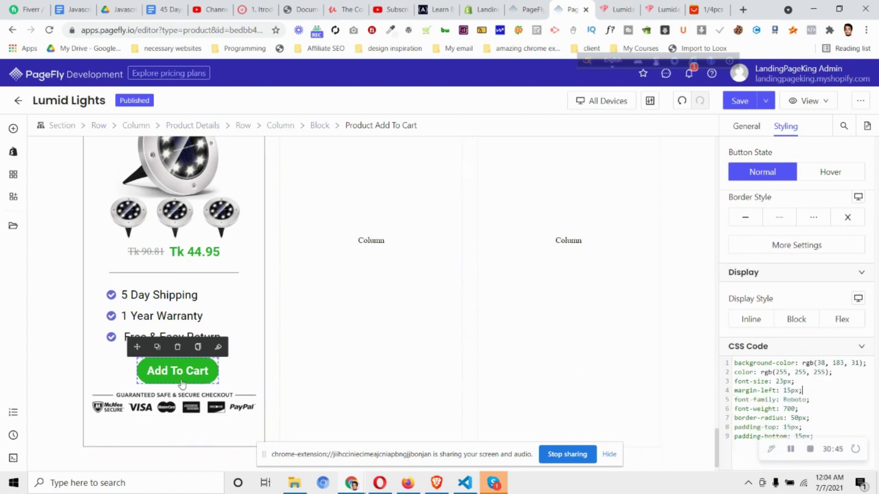
Widen the green Add To Cart button by setting its left and right padding to 85 px each
{"action": "scroll", "coordinate": [785, 304], "scroll_direction": "up", "scroll_amount": 8}
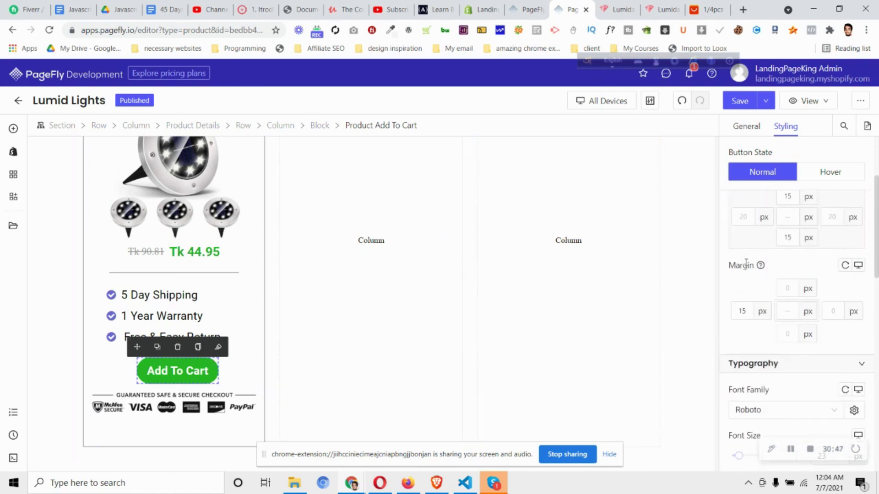
{"action": "scroll", "coordinate": [746, 270], "scroll_direction": "up", "scroll_amount": 2}
{"action": "type", "text": "50"}
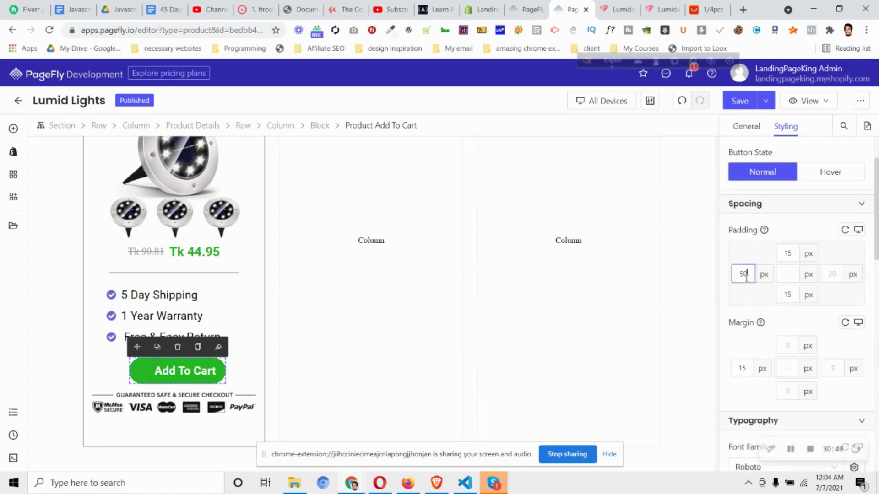
{"action": "left_click", "coordinate": [829, 281]}
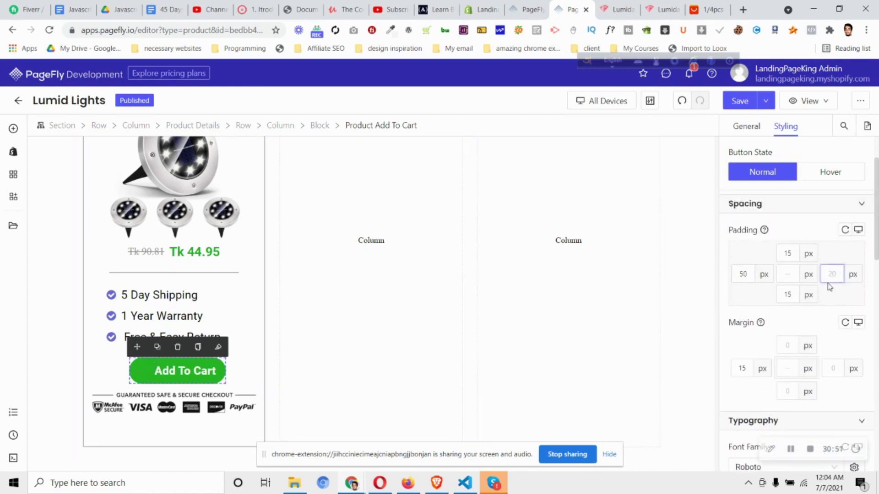
{"action": "type", "text": "50"}
{"action": "key", "text": "Up"}
{"action": "key", "text": "Up"}
{"action": "key", "text": "Up"}
{"action": "key", "text": "Up"}
{"action": "key", "text": "Up"}
{"action": "key", "text": "Up"}
{"action": "key", "text": "Up"}
{"action": "key", "text": "Up"}
{"action": "key", "text": "Up"}
{"action": "key", "text": "Up"}
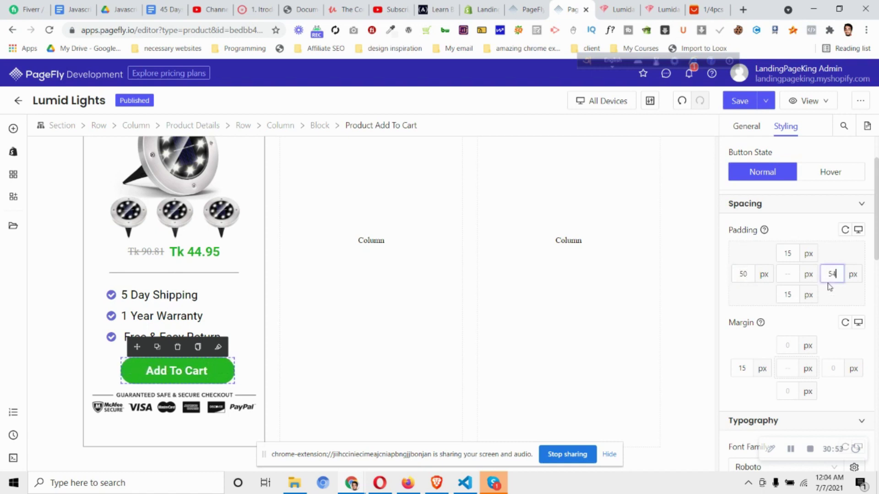
{"action": "key", "text": "Up"}
{"action": "key", "text": "Up"}
{"action": "key", "text": "Up"}
{"action": "key", "text": "Up"}
{"action": "key", "text": "Up"}
{"action": "key", "text": "Up"}
{"action": "key", "text": "Up"}
{"action": "key", "text": "Up"}
{"action": "key", "text": "Up"}
{"action": "key", "text": "Up"}
{"action": "key", "text": "Up"}
{"action": "key", "text": "Up"}
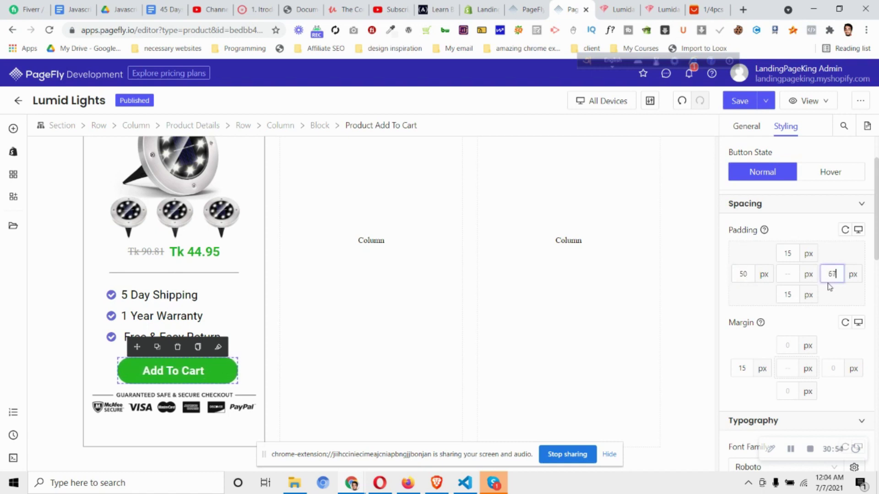
{"action": "key", "text": "Up"}
{"action": "key", "text": "Up"}
{"action": "key", "text": "Up"}
{"action": "key", "text": "Up"}
{"action": "key", "text": "Up"}
{"action": "key", "text": "Up"}
{"action": "key", "text": "Up"}
{"action": "key", "text": "Up"}
{"action": "key", "text": "Up"}
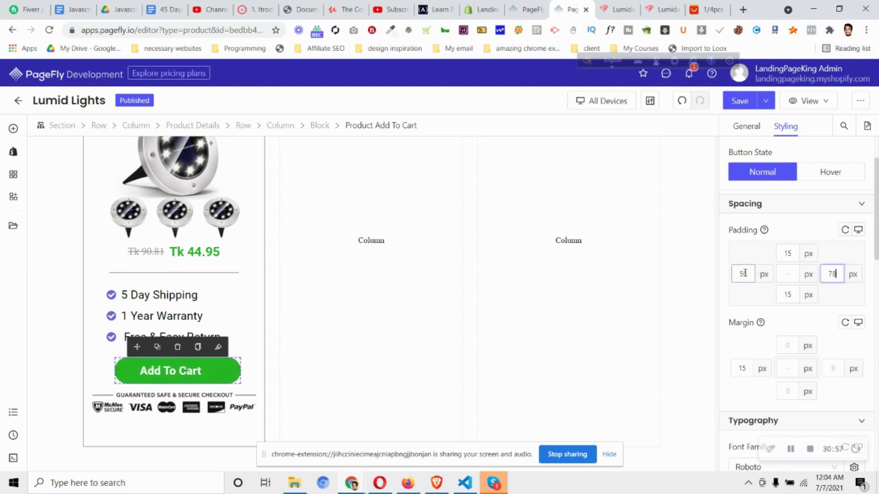
{"action": "key", "text": "Down"}
{"action": "key", "text": "Down"}
{"action": "left_click", "coordinate": [745, 274]}
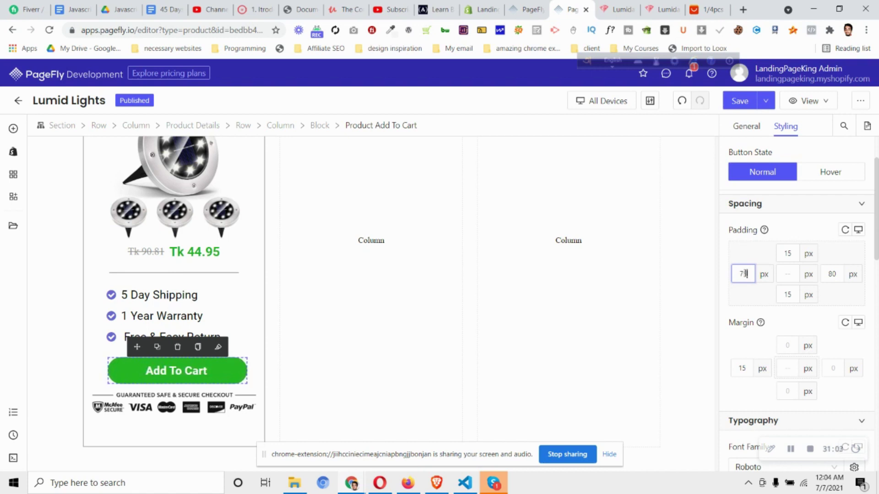
{"action": "key", "text": "Up"}
{"action": "key", "text": "Up"}
{"action": "key", "text": "Up"}
{"action": "key", "text": "Up"}
{"action": "key", "text": "Up"}
{"action": "key", "text": "Up"}
{"action": "key", "text": "Up"}
{"action": "key", "text": "Up"}
{"action": "key", "text": "Up"}
{"action": "key", "text": "Up"}
{"action": "key", "text": "Up"}
{"action": "key", "text": "Up"}
{"action": "key", "text": "Up"}
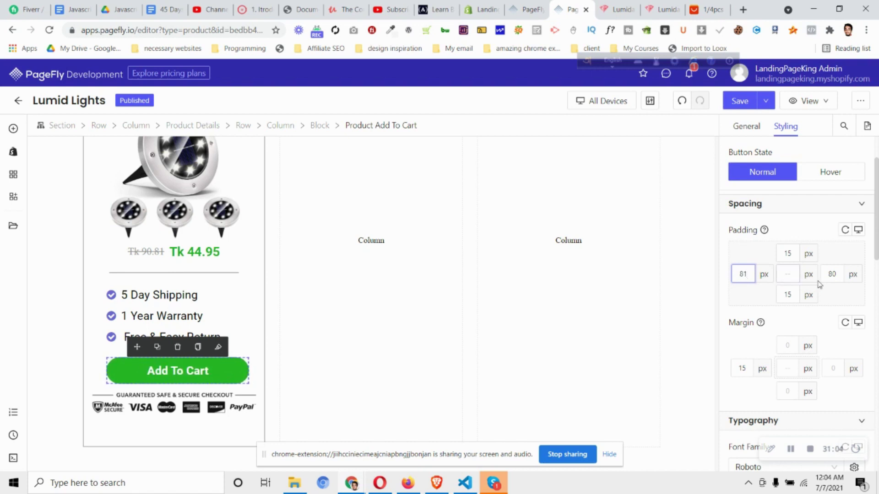
{"action": "left_click", "coordinate": [837, 278]}
{"action": "key", "text": "Up"}
{"action": "key", "text": "Up"}
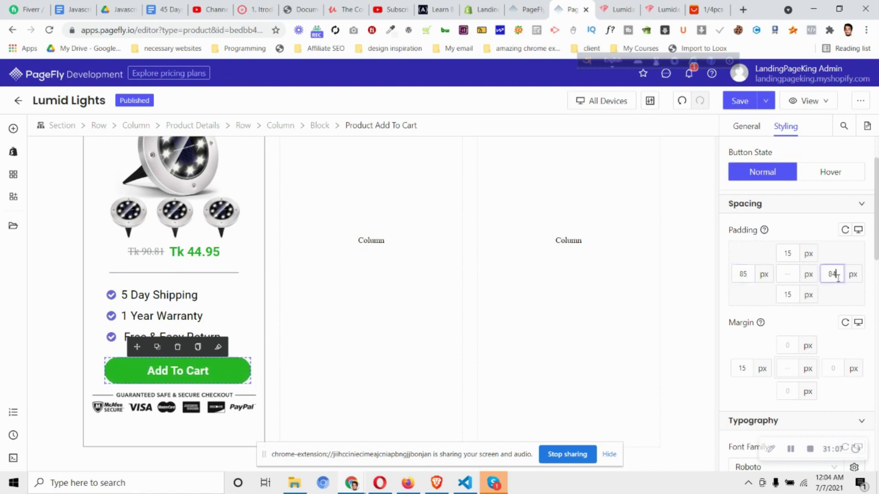
{"action": "left_click", "coordinate": [183, 321]}
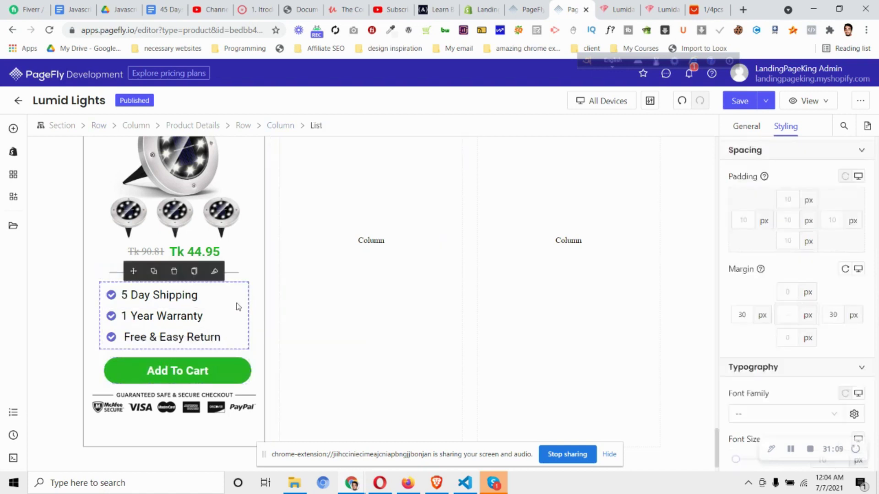
{"action": "left_click", "coordinate": [114, 371]}
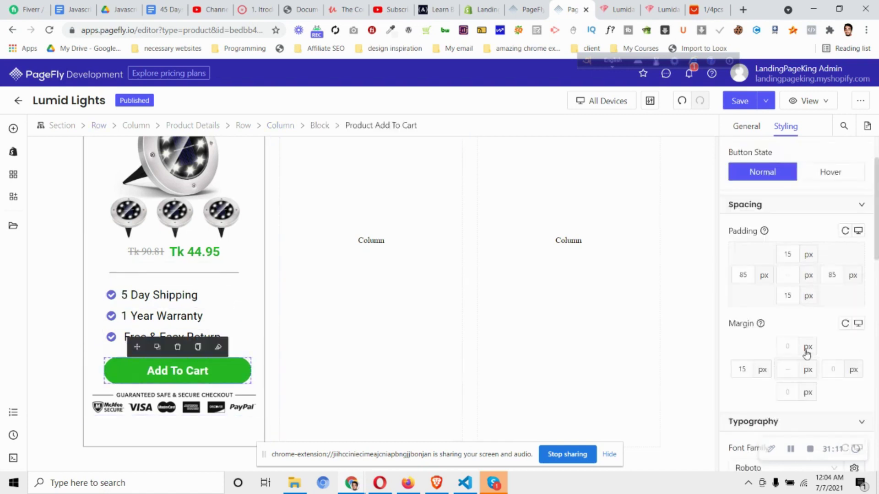
Set the left margin of the bundle card's Add To Cart button to 0 px
{"action": "left_click", "coordinate": [742, 313]}
{"action": "key", "text": "BackSpace"}
{"action": "key", "text": "BackSpace"}
{"action": "type", "text": "4"}
{"action": "key", "text": "BackSpace"}
{"action": "type", "text": "0"}
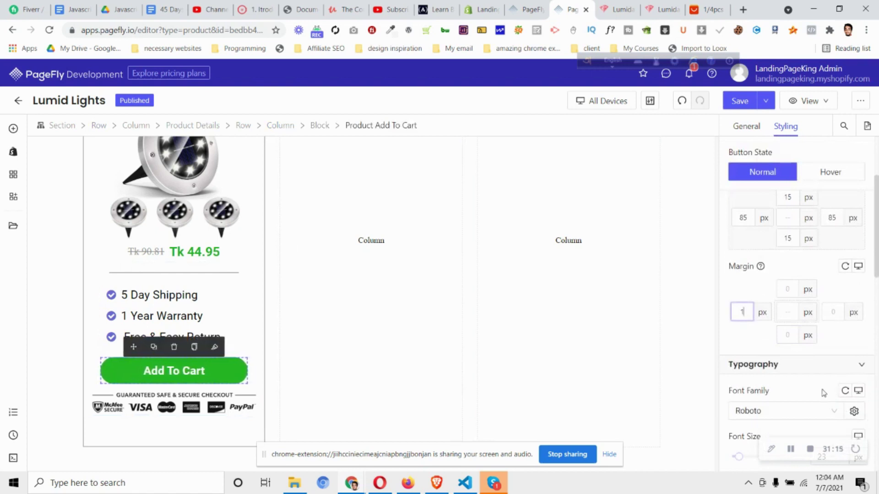
{"action": "scroll", "coordinate": [802, 366], "scroll_direction": "down", "scroll_amount": 6}
{"action": "scroll", "coordinate": [800, 370], "scroll_direction": "up", "scroll_amount": 8}
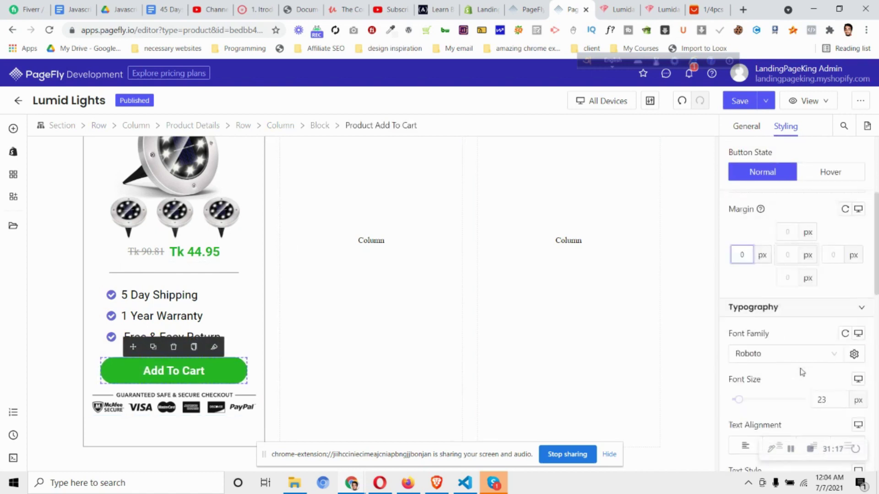
{"action": "scroll", "coordinate": [744, 348], "scroll_direction": "down", "scroll_amount": 10}
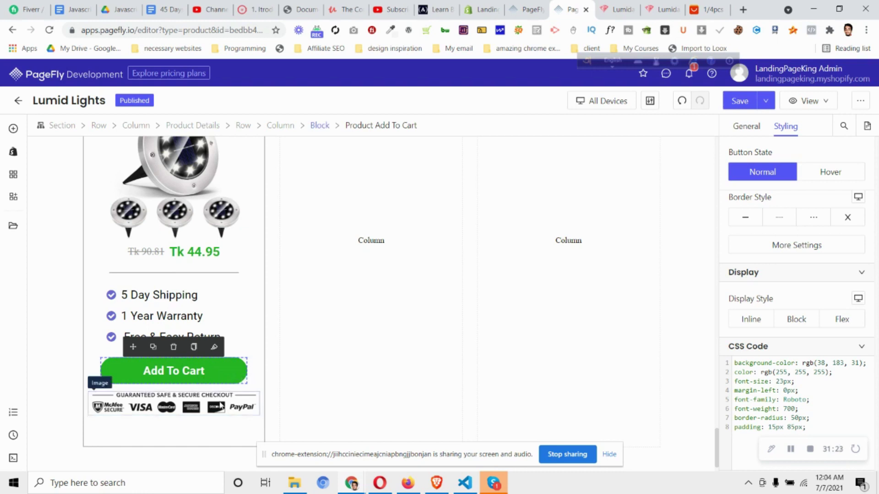
{"action": "scroll", "coordinate": [147, 267], "scroll_direction": "up", "scroll_amount": 4}
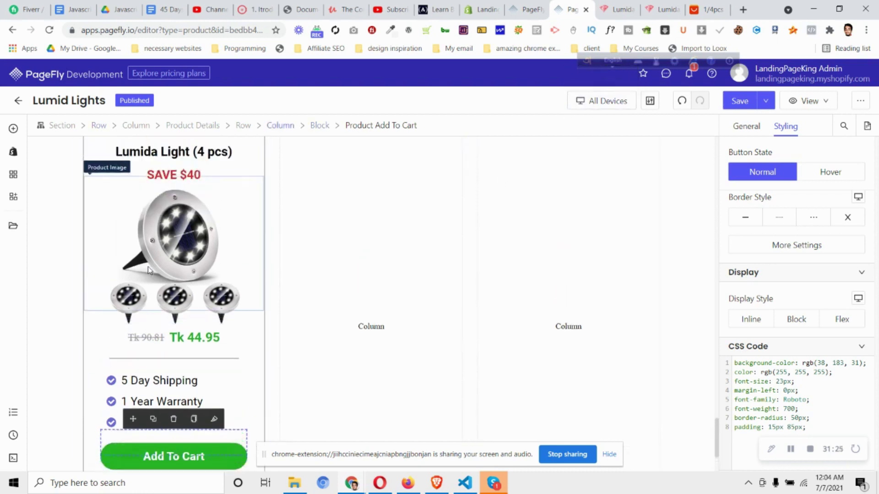
{"action": "scroll", "coordinate": [148, 267], "scroll_direction": "down", "scroll_amount": 5}
{"action": "scroll", "coordinate": [218, 240], "scroll_direction": "up", "scroll_amount": 5}
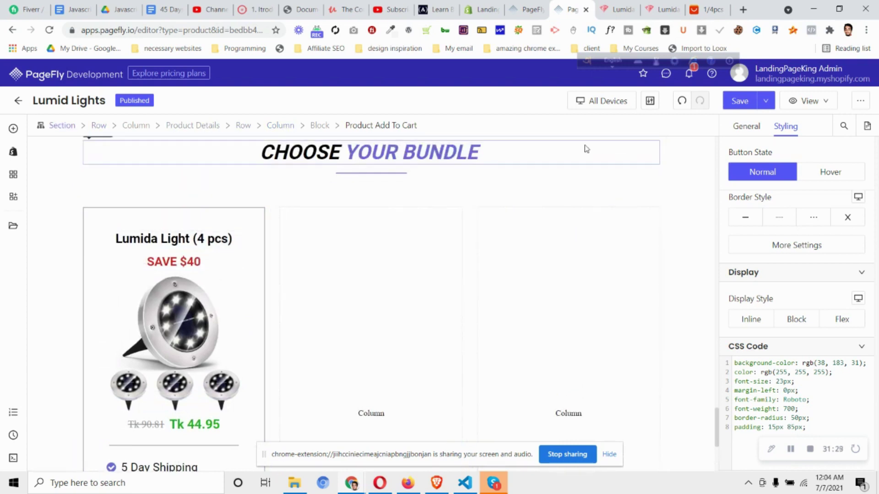
Switch the editor to the Mobile device view and go to the bundle card's Add To Cart button spacing settings
{"action": "left_click", "coordinate": [608, 106]}
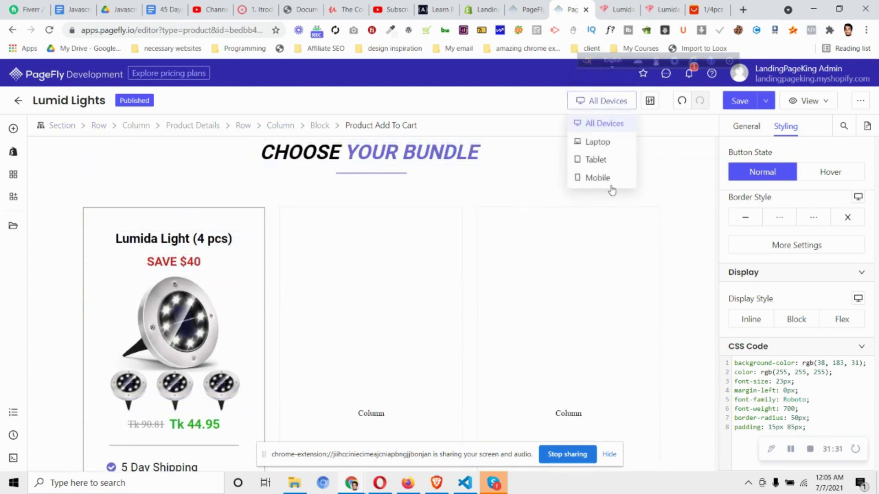
{"action": "left_click", "coordinate": [605, 178]}
{"action": "scroll", "coordinate": [422, 291], "scroll_direction": "down", "scroll_amount": 8}
{"action": "scroll", "coordinate": [422, 291], "scroll_direction": "down", "scroll_amount": 13}
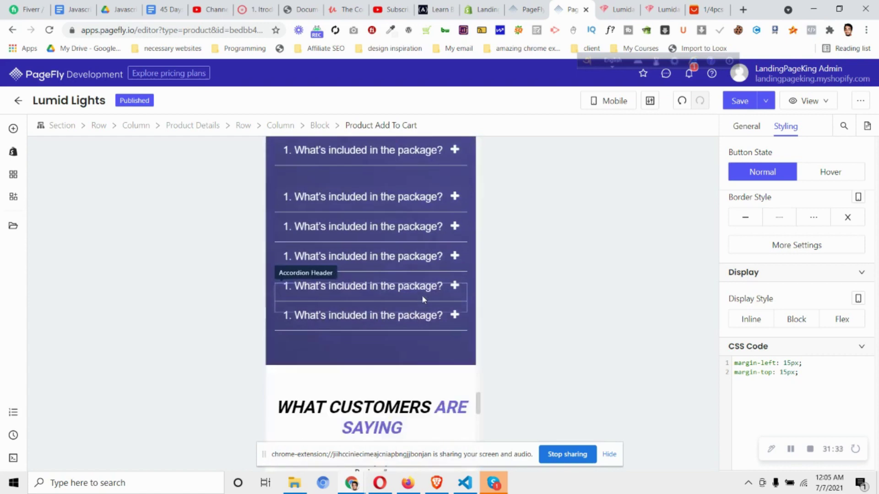
{"action": "scroll", "coordinate": [421, 295], "scroll_direction": "up", "scroll_amount": 6}
{"action": "scroll", "coordinate": [423, 296], "scroll_direction": "down", "scroll_amount": 5}
{"action": "scroll", "coordinate": [426, 301], "scroll_direction": "up", "scroll_amount": 10}
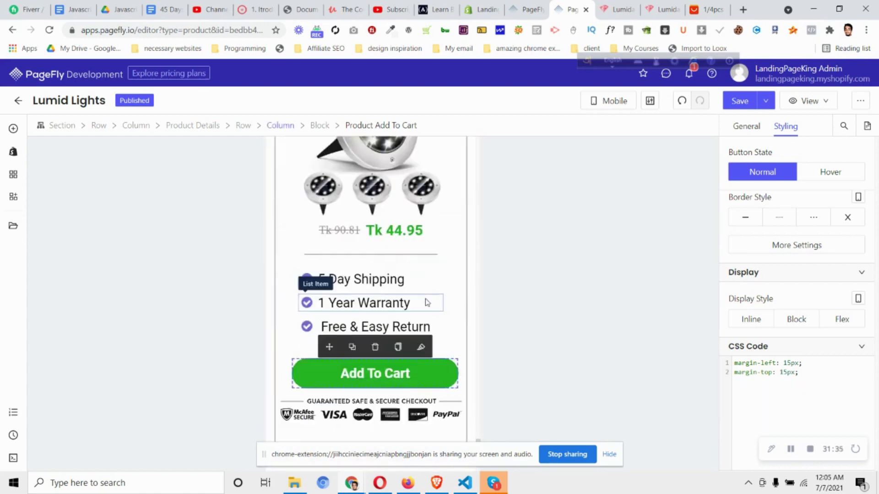
{"action": "scroll", "coordinate": [427, 302], "scroll_direction": "down", "scroll_amount": 3}
{"action": "scroll", "coordinate": [797, 249], "scroll_direction": "up", "scroll_amount": 5}
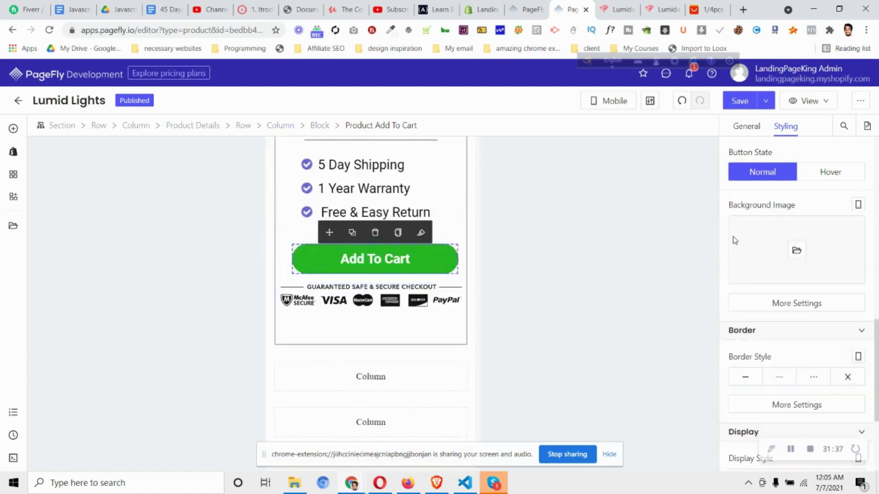
{"action": "scroll", "coordinate": [813, 267], "scroll_direction": "up", "scroll_amount": 1}
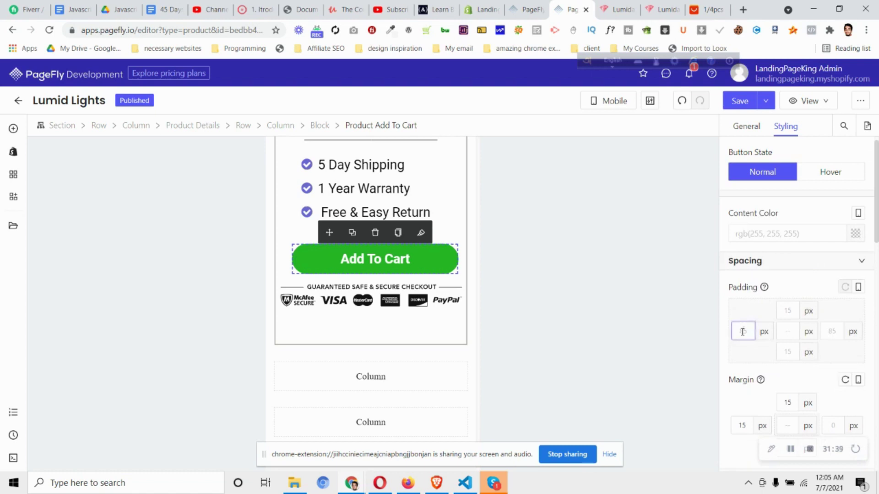
Set the Add To Cart button's left and right padding to 70 px each for mobile
{"action": "type", "text": "2"}
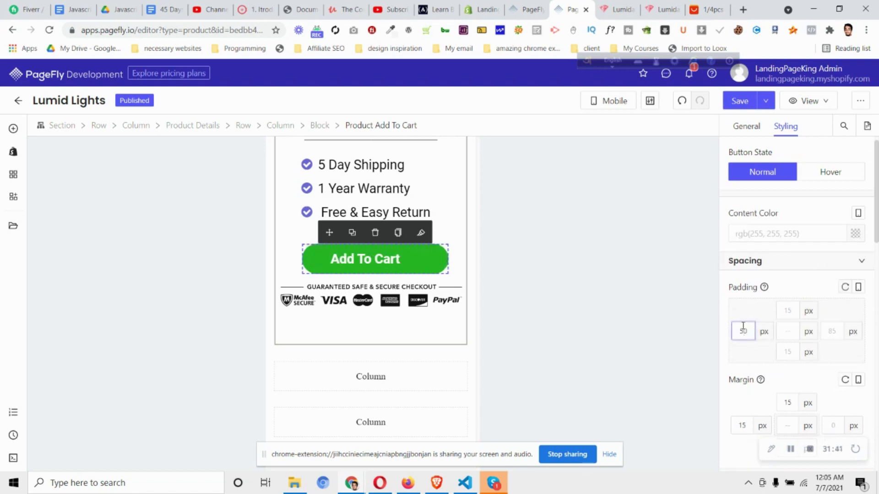
{"action": "left_click", "coordinate": [827, 333]}
{"action": "type", "text": "50"}
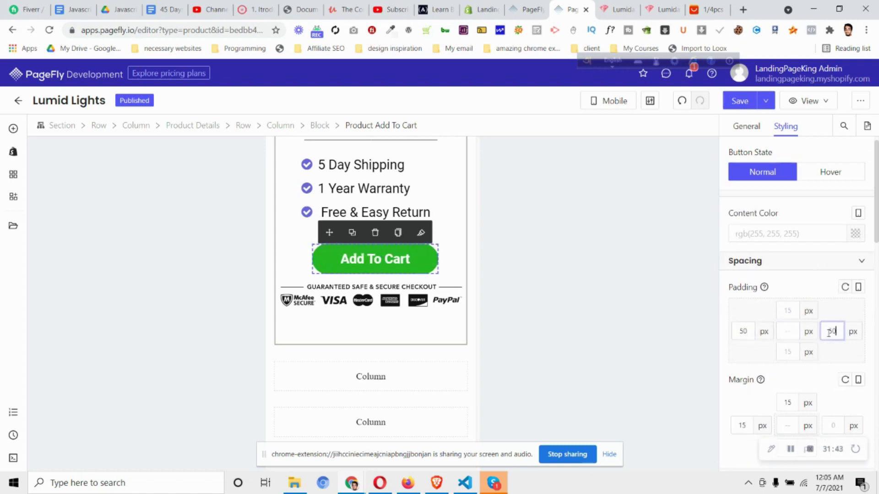
{"action": "double_click", "coordinate": [743, 331]}
{"action": "type", "text": "60"}
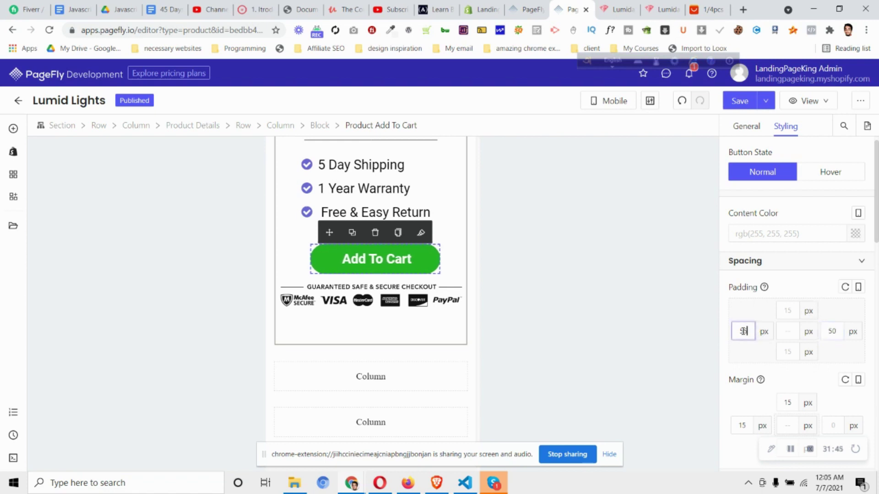
{"action": "double_click", "coordinate": [828, 332]}
{"action": "type", "text": "60"}
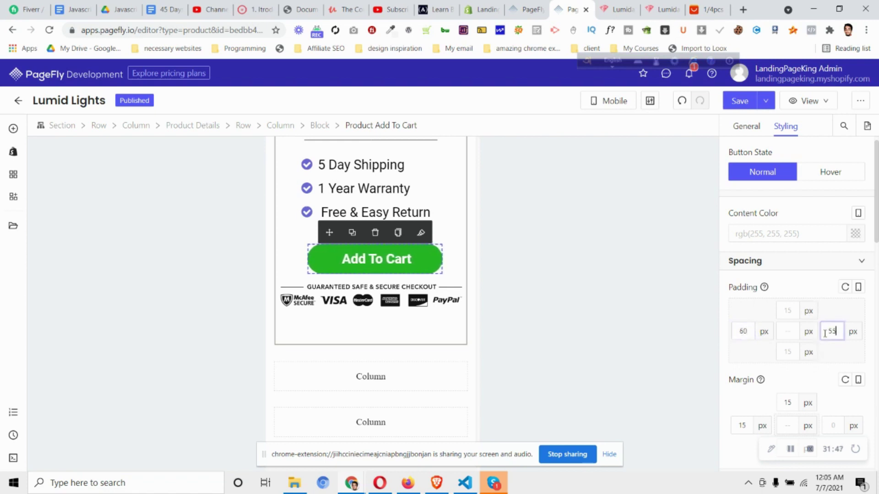
{"action": "key", "text": "Up"}
{"action": "key", "text": "Up"}
{"action": "key", "text": "Up"}
{"action": "key", "text": "Up"}
{"action": "key", "text": "Up"}
{"action": "key", "text": "Up"}
{"action": "key", "text": "Up"}
{"action": "key", "text": "Up"}
{"action": "key", "text": "Up"}
{"action": "left_click", "coordinate": [743, 331]}
{"action": "key", "text": "Up"}
{"action": "key", "text": "Up"}
{"action": "key", "text": "Up"}
{"action": "key", "text": "Up"}
{"action": "key", "text": "Up"}
{"action": "key", "text": "Up"}
{"action": "key", "text": "Up"}
{"action": "key", "text": "Up"}
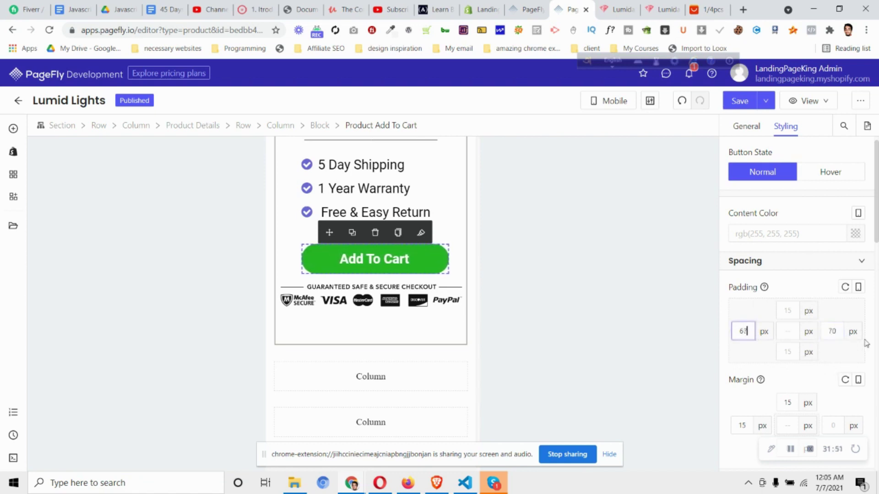
{"action": "key", "text": "Up"}
{"action": "key", "text": "Up"}
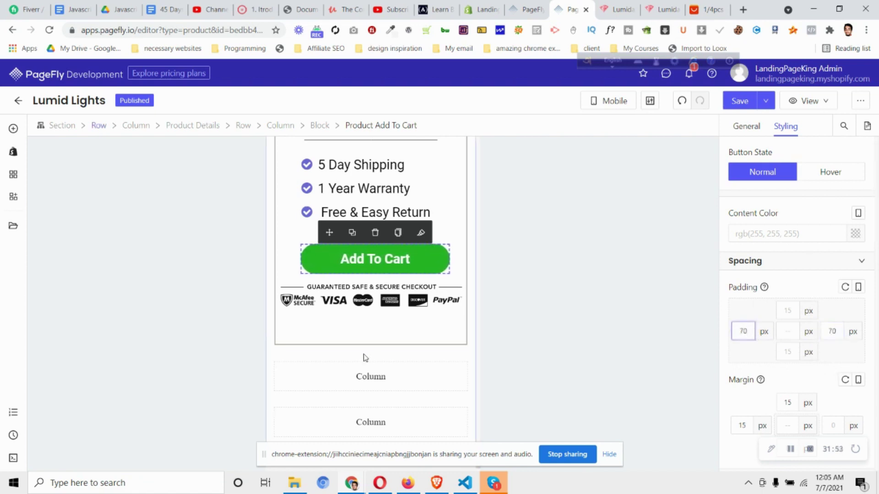
Return the editor to the All Devices view at the bundle card
{"action": "scroll", "coordinate": [364, 356], "scroll_direction": "up", "scroll_amount": 10}
{"action": "scroll", "coordinate": [366, 357], "scroll_direction": "down", "scroll_amount": 3}
{"action": "left_click", "coordinate": [609, 101]}
{"action": "left_click", "coordinate": [614, 121]}
{"action": "scroll", "coordinate": [190, 258], "scroll_direction": "up", "scroll_amount": 5}
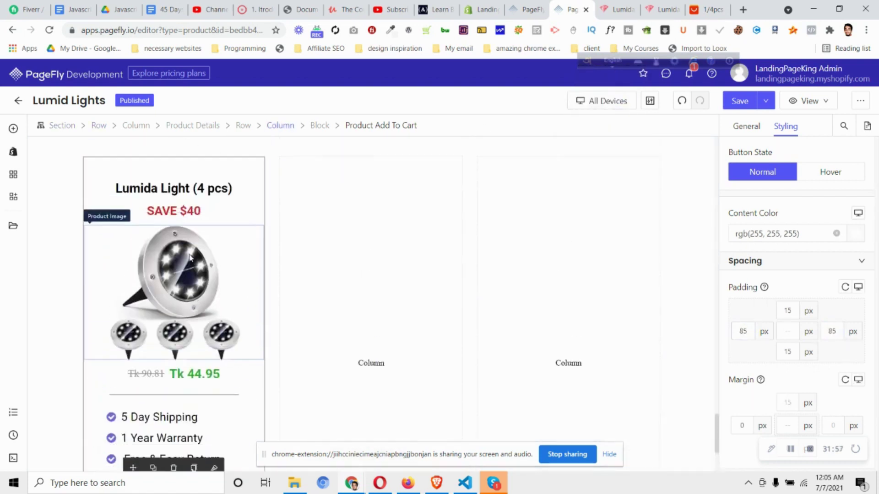
Set the left and right padding of the bundle card's Product Details element to 10 px each
{"action": "left_click", "coordinate": [142, 169]}
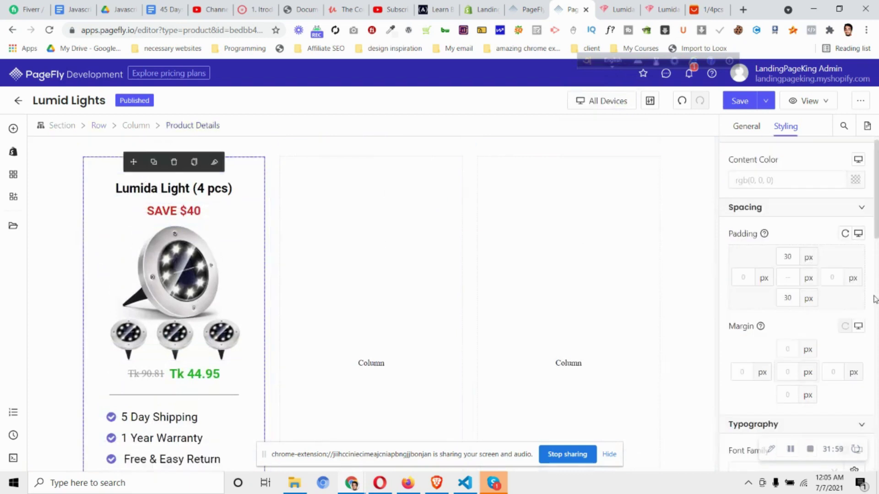
{"action": "type", "text": "10"}
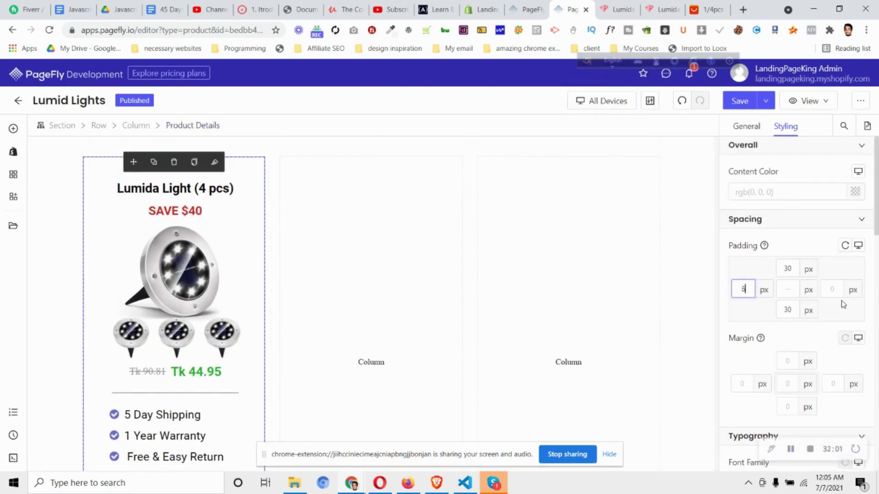
{"action": "left_click", "coordinate": [836, 292]}
{"action": "type", "text": "10"}
{"action": "scroll", "coordinate": [229, 319], "scroll_direction": "down", "scroll_amount": 3}
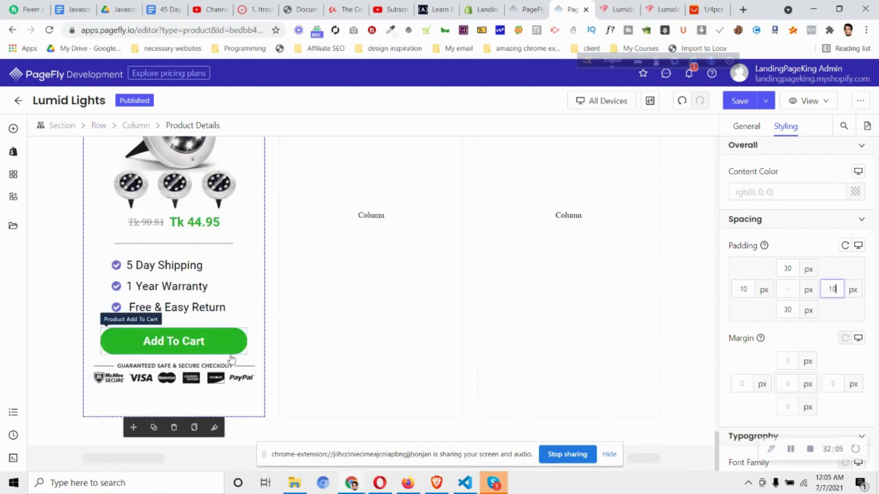
{"action": "scroll", "coordinate": [382, 355], "scroll_direction": "up", "scroll_amount": 3}
{"action": "scroll", "coordinate": [384, 355], "scroll_direction": "up", "scroll_amount": 4}
{"action": "scroll", "coordinate": [385, 354], "scroll_direction": "down", "scroll_amount": 3}
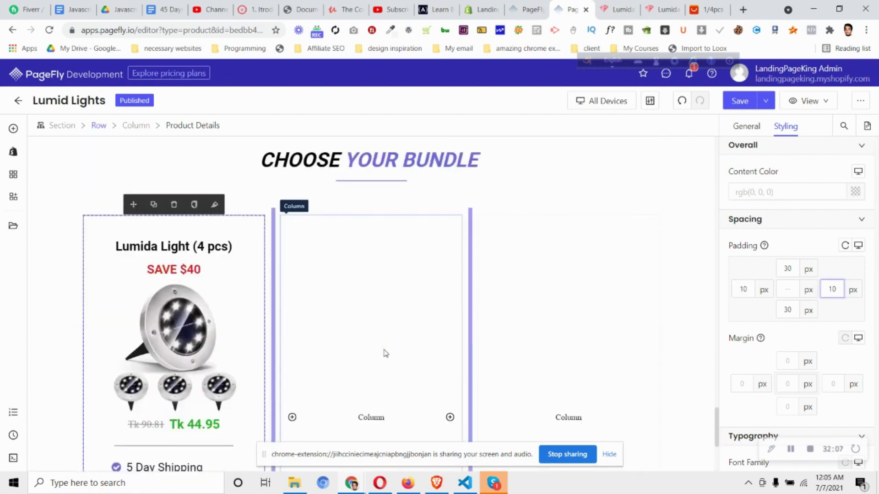
{"action": "scroll", "coordinate": [385, 354], "scroll_direction": "down", "scroll_amount": 1}
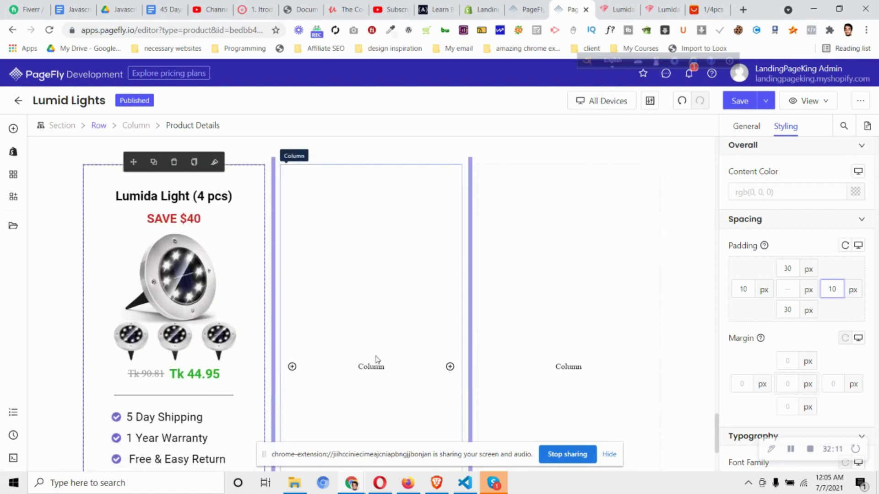
Check the corner discount ribbons on the Lumida reference cards and, back in PageFly, add a Heading element above the Lumida Light (4 pcs) title
{"action": "left_click", "coordinate": [618, 9]}
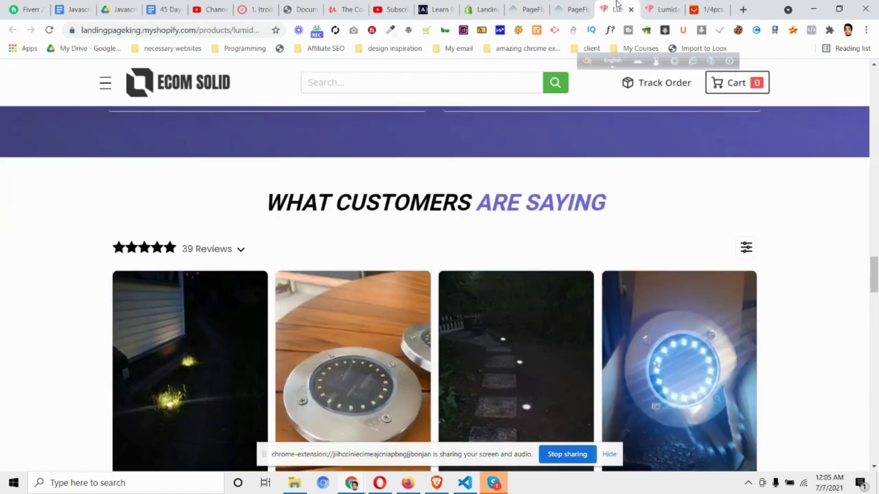
{"action": "left_click", "coordinate": [643, 6]}
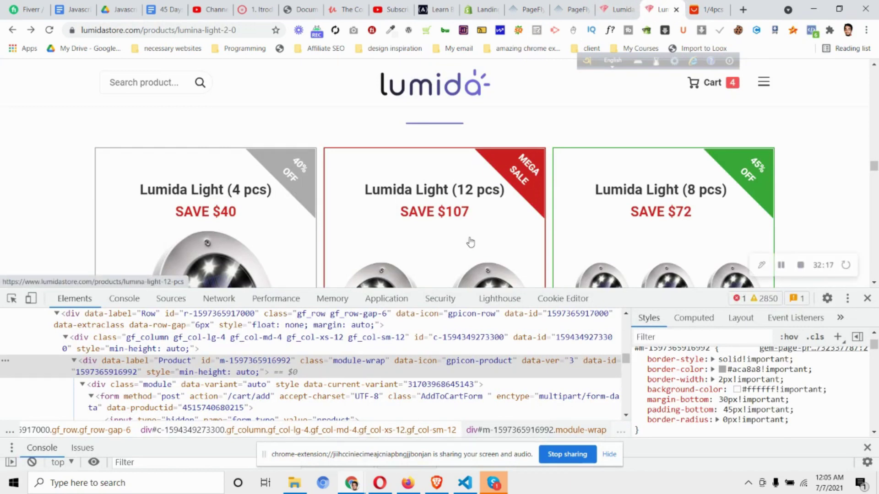
{"action": "scroll", "coordinate": [412, 234], "scroll_direction": "down", "scroll_amount": 3}
{"action": "scroll", "coordinate": [422, 224], "scroll_direction": "up", "scroll_amount": 3}
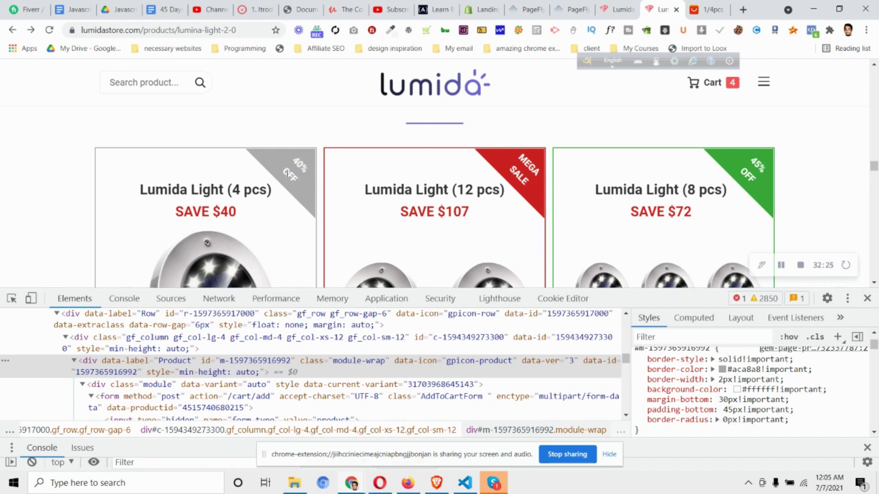
{"action": "left_click", "coordinate": [573, 9]}
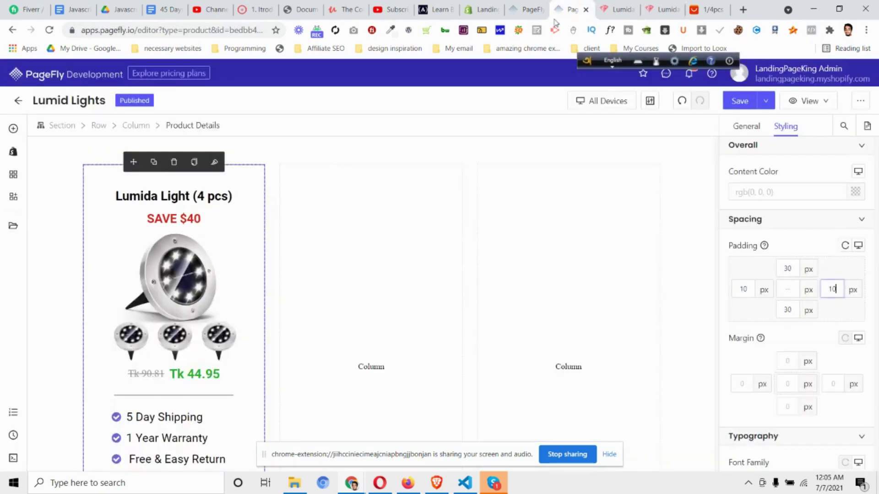
{"action": "left_click", "coordinate": [15, 131]}
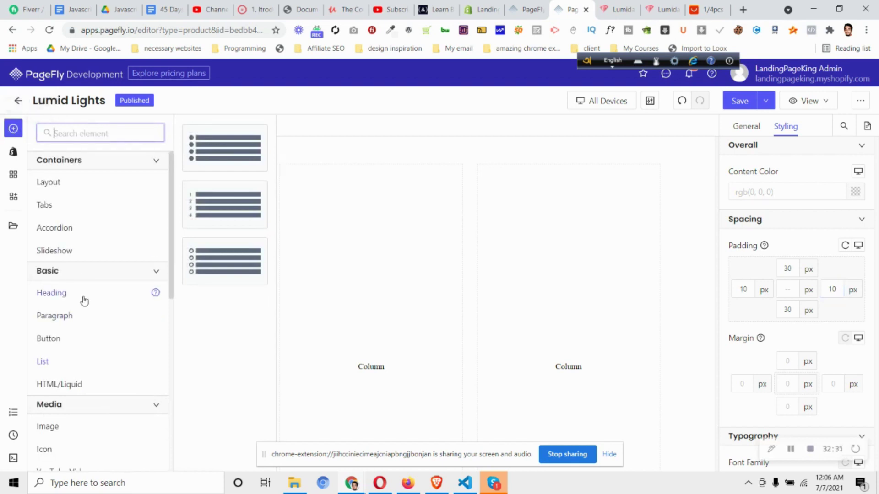
{"action": "mouse_move", "coordinate": [84, 300]}
{"action": "left_click_drag", "start_coordinate": [215, 147], "coordinate": [201, 189]}
Check the ribbon wording on the 4 pcs reference card and set the new PageFly heading's text to "40% OFF"
{"action": "left_click", "coordinate": [662, 9]}
{"action": "left_click_drag", "start_coordinate": [294, 162], "coordinate": [306, 177]}
{"action": "right_click", "coordinate": [307, 176]}
{"action": "left_click", "coordinate": [314, 173]}
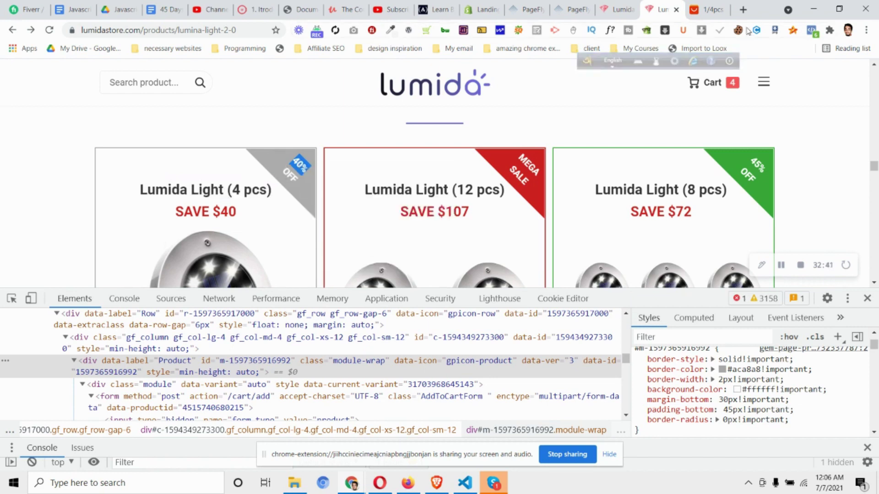
{"action": "left_click", "coordinate": [586, 3]}
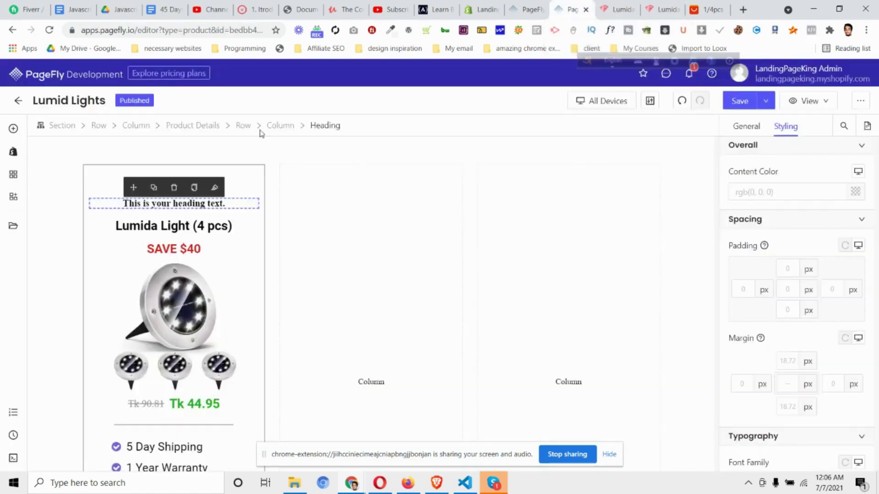
{"action": "left_click", "coordinate": [752, 131]}
{"action": "triple_click", "coordinate": [800, 228]}
{"action": "type", "text": "4"}
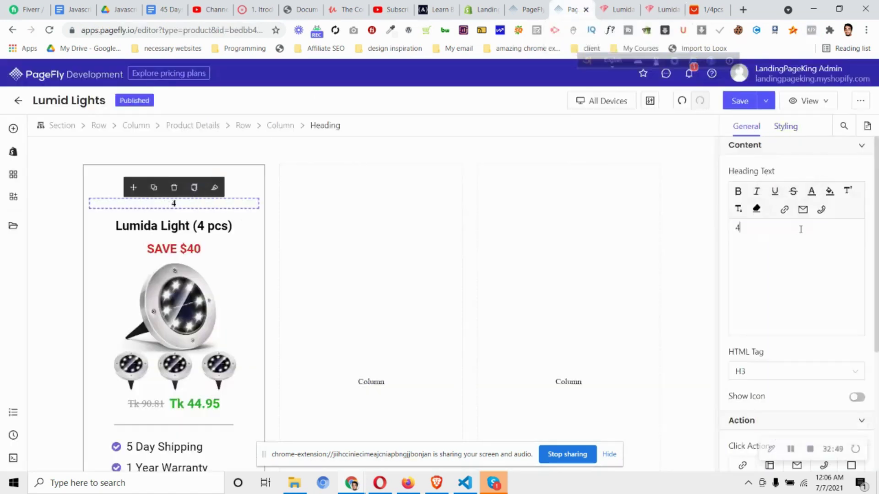
{"action": "type", "text": "0% OFF"}
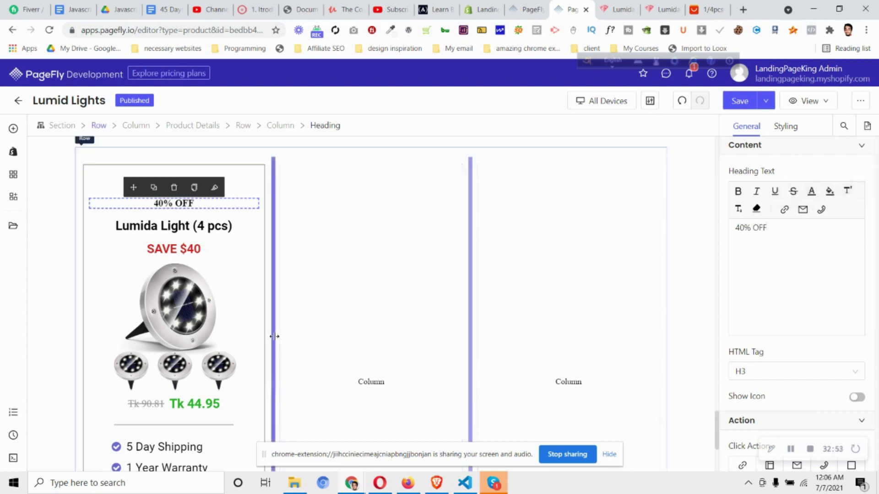
Glance at the reference ribbon and, back in PageFly, copy the green content colour of the bundle card's current price
{"action": "left_click", "coordinate": [676, 3]}
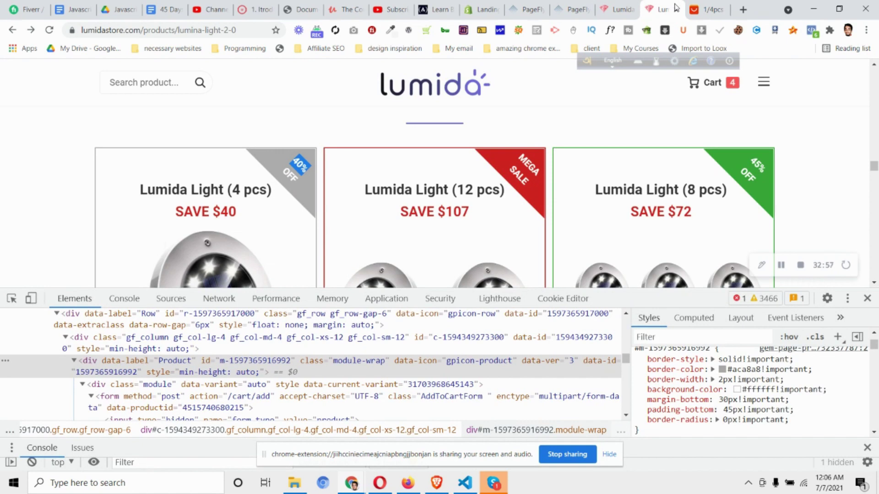
{"action": "left_click", "coordinate": [573, 9]}
{"action": "scroll", "coordinate": [208, 256], "scroll_direction": "down", "scroll_amount": 3}
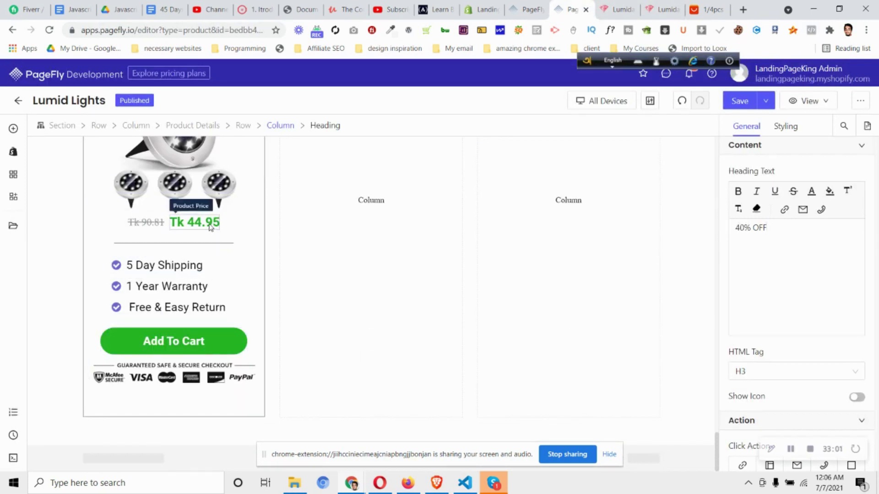
{"action": "left_click", "coordinate": [195, 222]}
{"action": "left_click", "coordinate": [787, 136]}
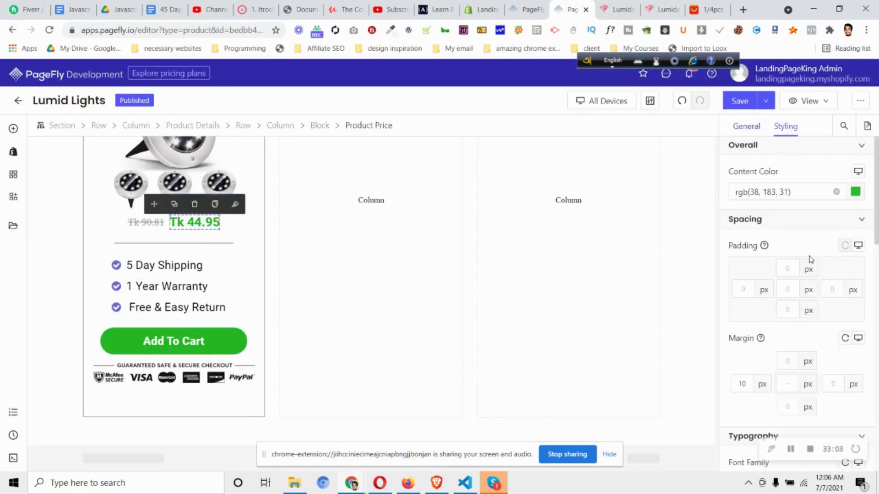
{"action": "left_click", "coordinate": [804, 192]}
{"action": "key", "text": "ctrl+c"}
{"action": "scroll", "coordinate": [286, 253], "scroll_direction": "up", "scroll_amount": 3}
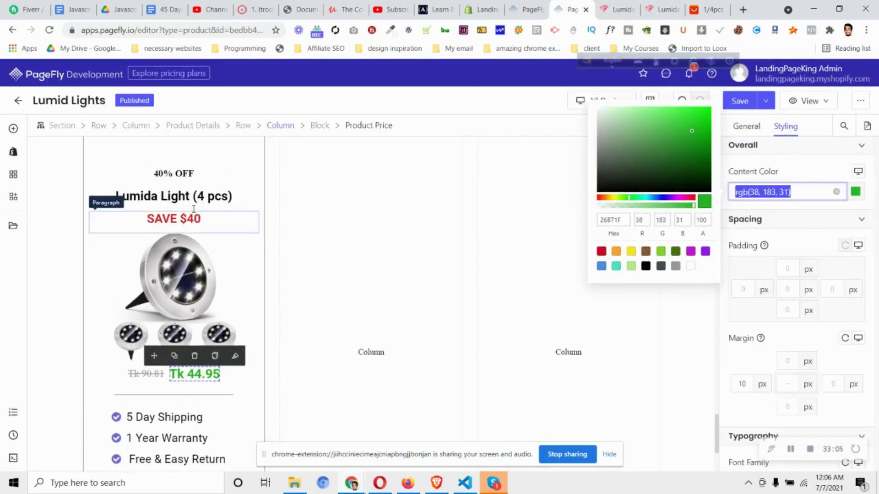
Give the 40% OFF heading an rgb(38, 183, 31) green background and white text
{"action": "left_click", "coordinate": [180, 173]}
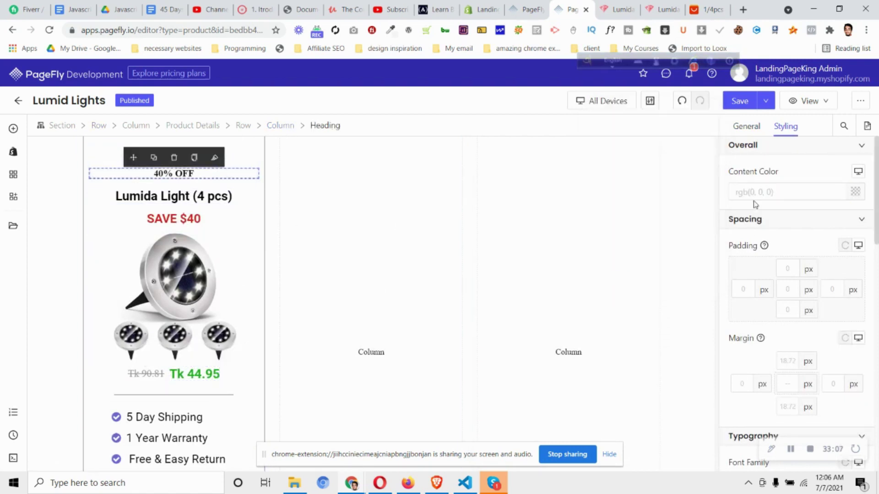
{"action": "scroll", "coordinate": [778, 251], "scroll_direction": "down", "scroll_amount": 5}
{"action": "left_click", "coordinate": [784, 323]}
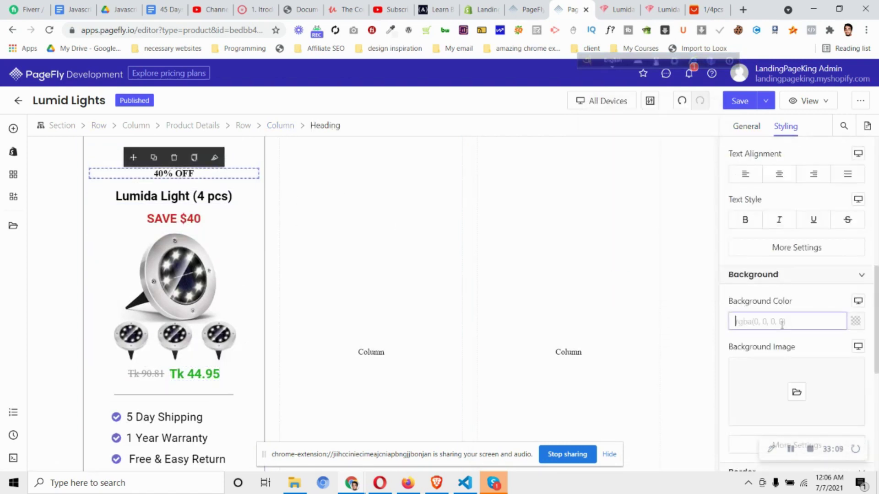
{"action": "key", "text": "ctrl+v"}
{"action": "scroll", "coordinate": [801, 309], "scroll_direction": "up", "scroll_amount": 8}
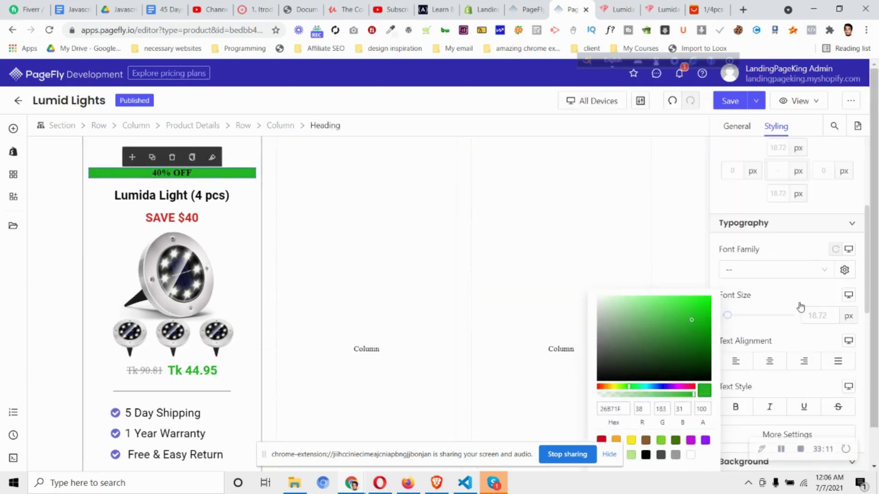
{"action": "left_click", "coordinate": [846, 192]}
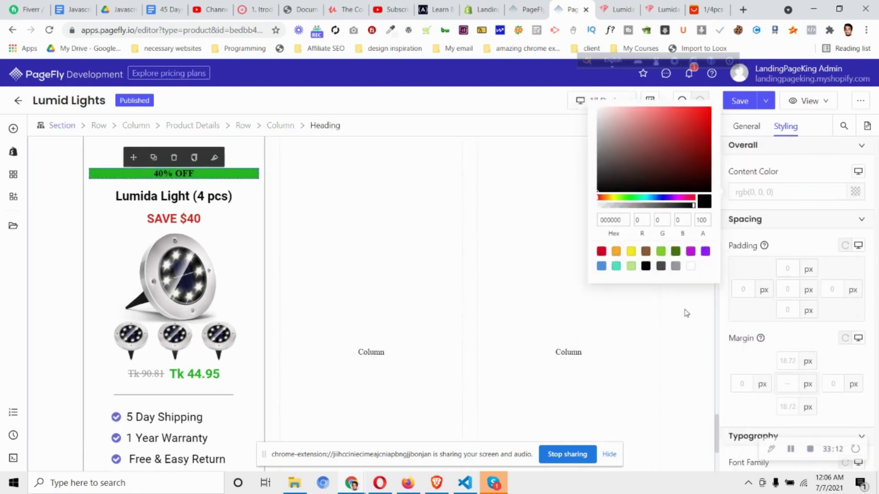
{"action": "left_click", "coordinate": [691, 266]}
Display the 40% OFF heading inline and pad it 20 px left and right and 10 px top and bottom
{"action": "scroll", "coordinate": [849, 326], "scroll_direction": "down", "scroll_amount": 10}
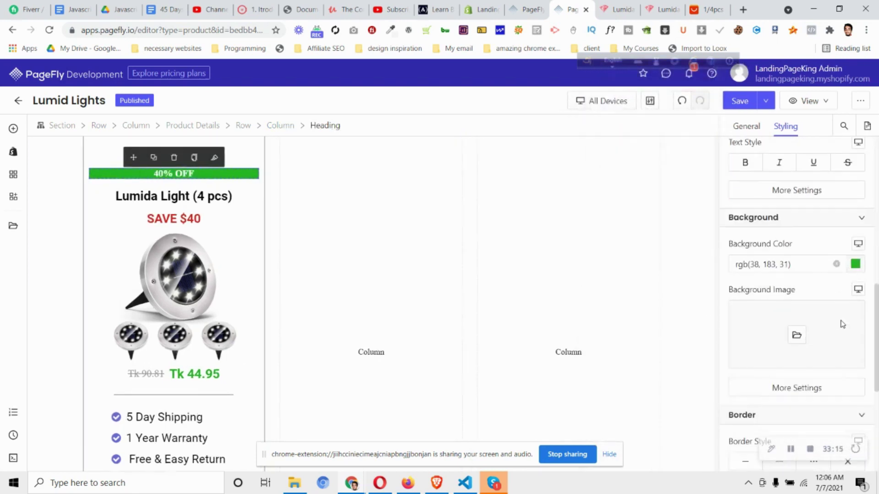
{"action": "left_click", "coordinate": [760, 340]}
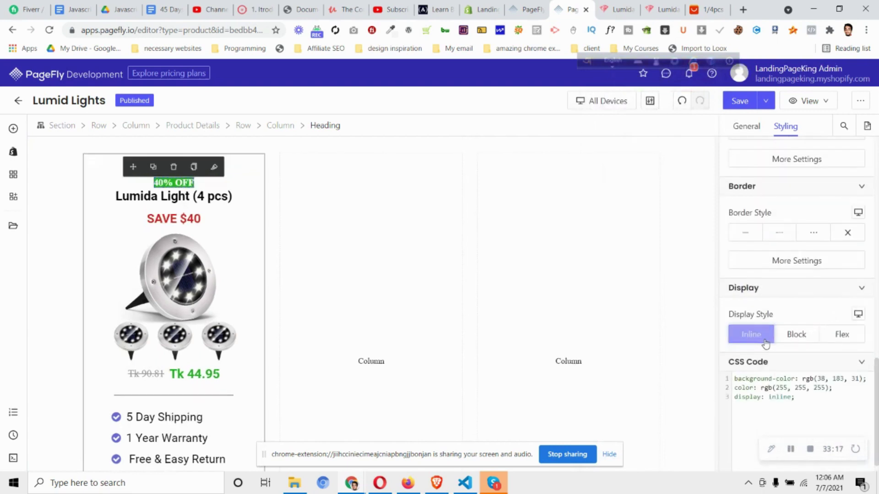
{"action": "scroll", "coordinate": [797, 270], "scroll_direction": "up", "scroll_amount": 5}
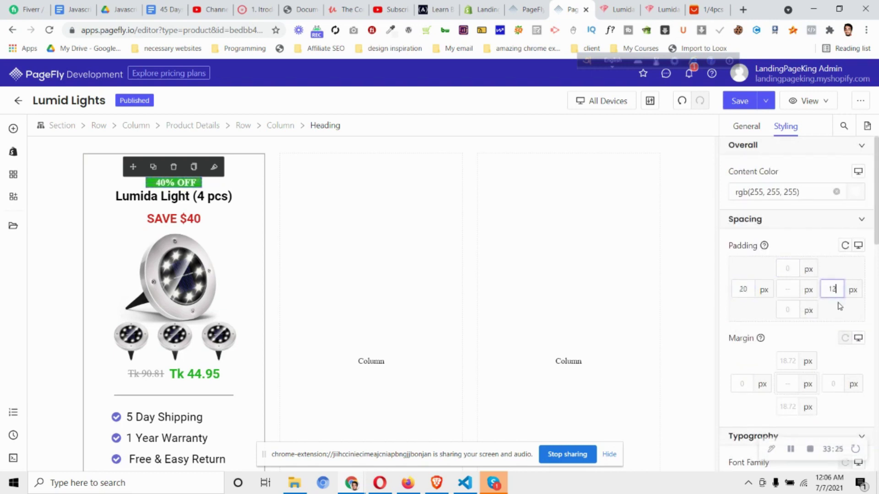
{"action": "left_click", "coordinate": [788, 270]}
{"action": "type", "text": "10"}
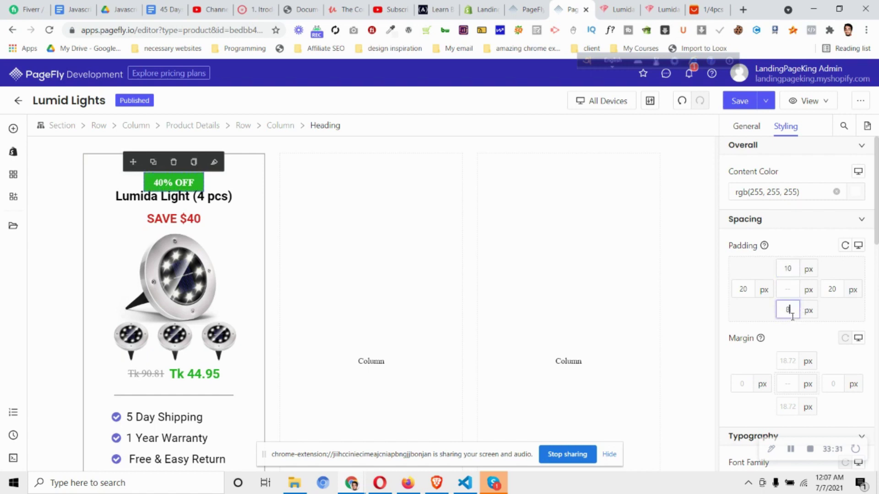
{"action": "key", "text": "BackSpace"}
{"action": "type", "text": "10"}
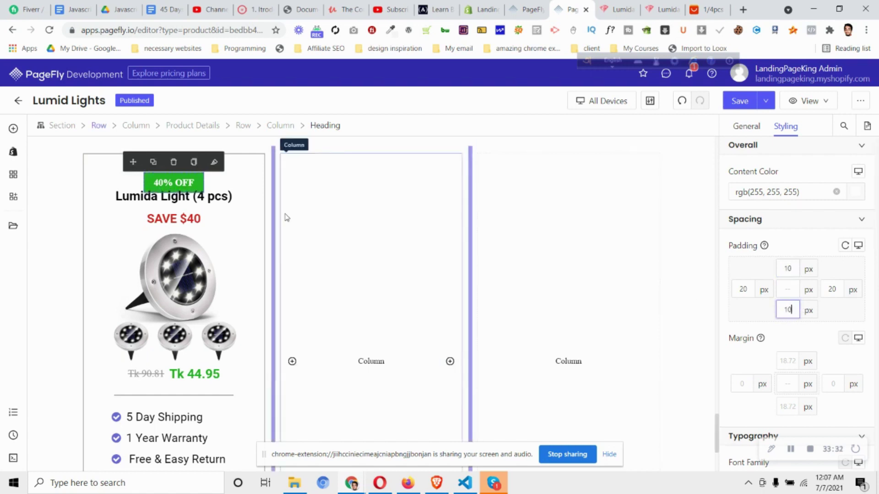
Increase the top margin of the Lumida Light (4 pcs) title so it clears the 40% OFF label
{"action": "left_click", "coordinate": [217, 202]}
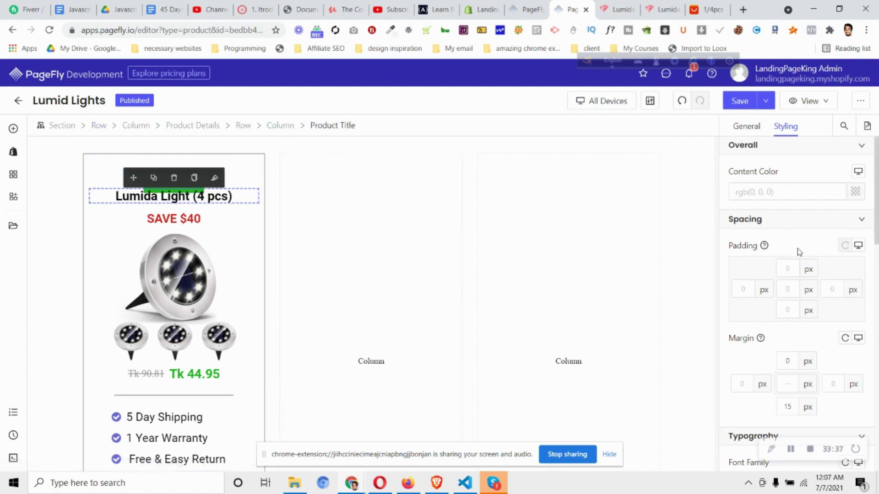
{"action": "key", "text": "Up"}
{"action": "key", "text": "Up"}
{"action": "key", "text": "Up"}
{"action": "key", "text": "Up"}
{"action": "key", "text": "Up"}
{"action": "key", "text": "Up"}
{"action": "key", "text": "Up"}
{"action": "key", "text": "Up"}
{"action": "key", "text": "Up"}
{"action": "key", "text": "Up"}
{"action": "key", "text": "Up"}
{"action": "key", "text": "Up"}
{"action": "key", "text": "Up"}
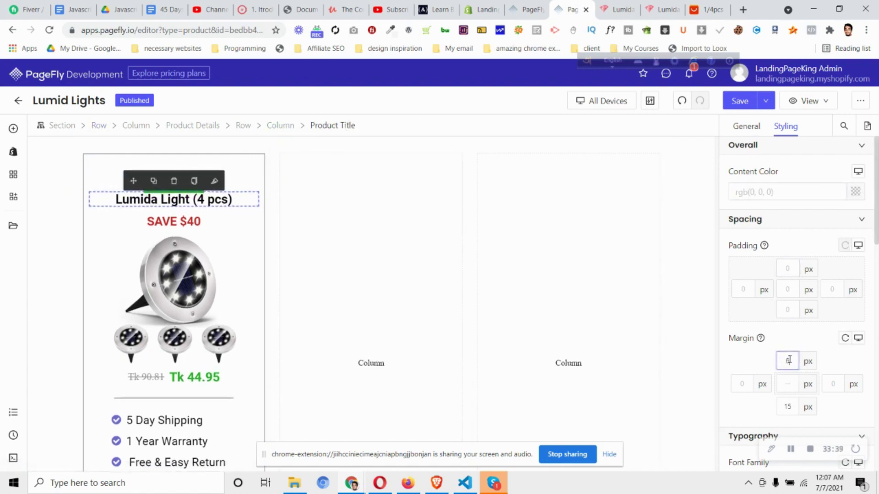
{"action": "key", "text": "Up"}
{"action": "key", "text": "Up"}
{"action": "key", "text": "Up"}
{"action": "key", "text": "Up"}
{"action": "key", "text": "Up"}
{"action": "key", "text": "Up"}
{"action": "key", "text": "Up"}
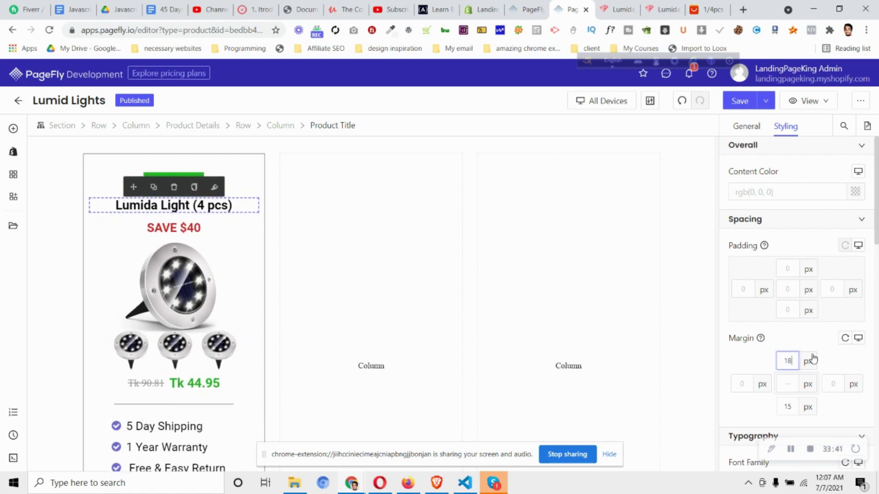
{"action": "left_click", "coordinate": [239, 174]}
{"action": "left_click", "coordinate": [167, 179]}
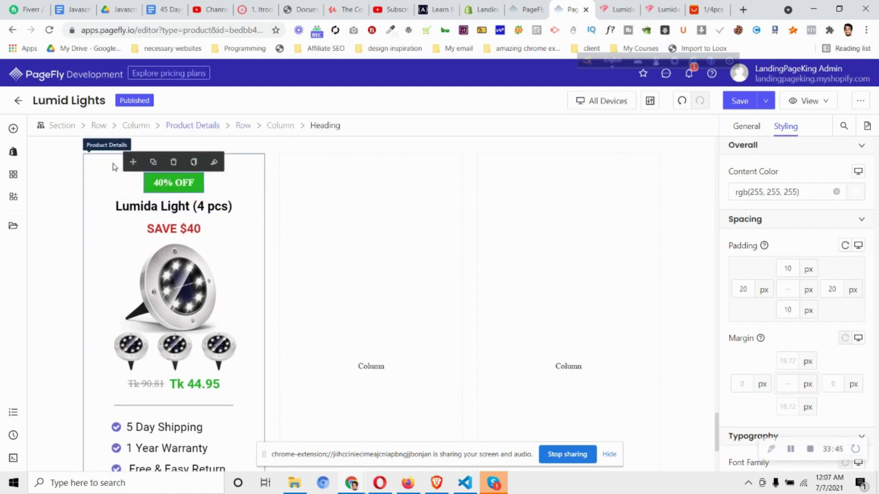
{"action": "left_click", "coordinate": [110, 164]}
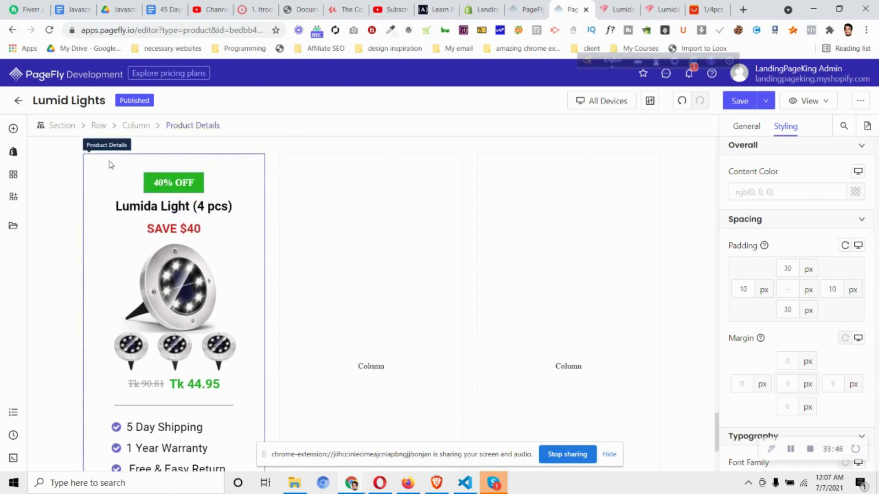
Round all corners of the 40% OFF heading with a 19 px border radius
{"action": "left_click", "coordinate": [150, 180]}
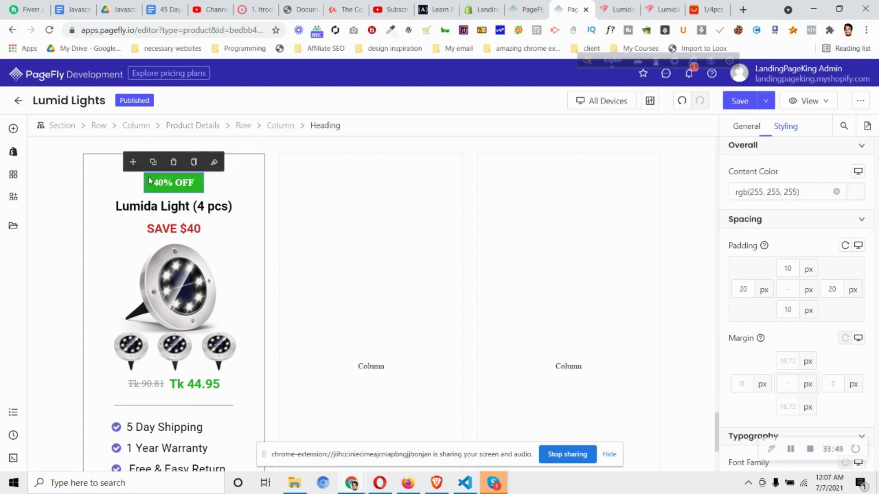
{"action": "scroll", "coordinate": [800, 249], "scroll_direction": "down", "scroll_amount": 10}
{"action": "scroll", "coordinate": [798, 251], "scroll_direction": "down", "scroll_amount": 2}
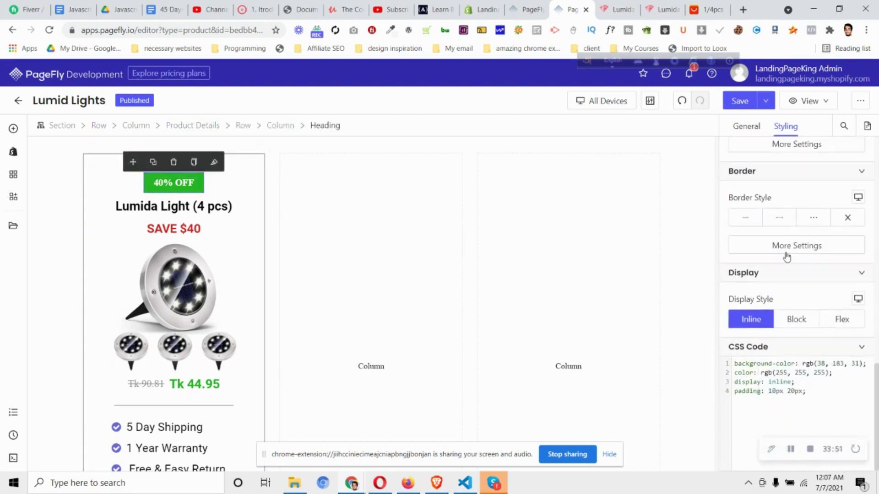
{"action": "left_click", "coordinate": [788, 247]}
{"action": "left_click", "coordinate": [645, 249]}
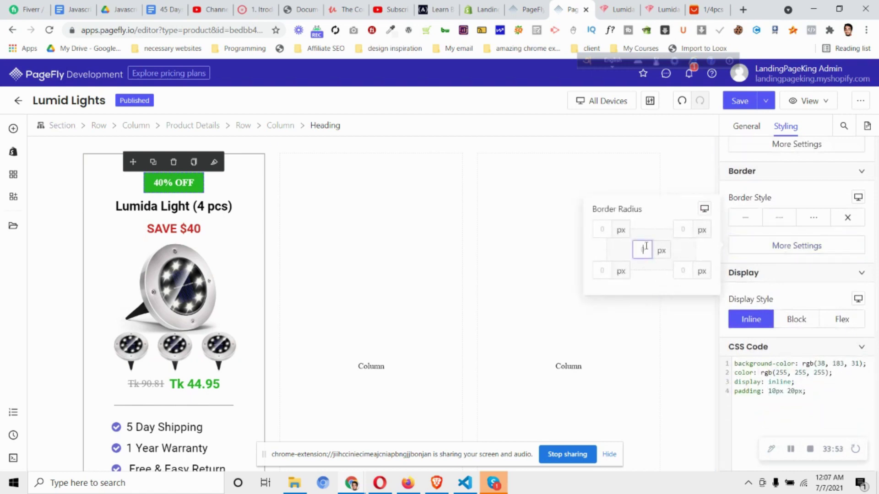
{"action": "type", "text": "10"}
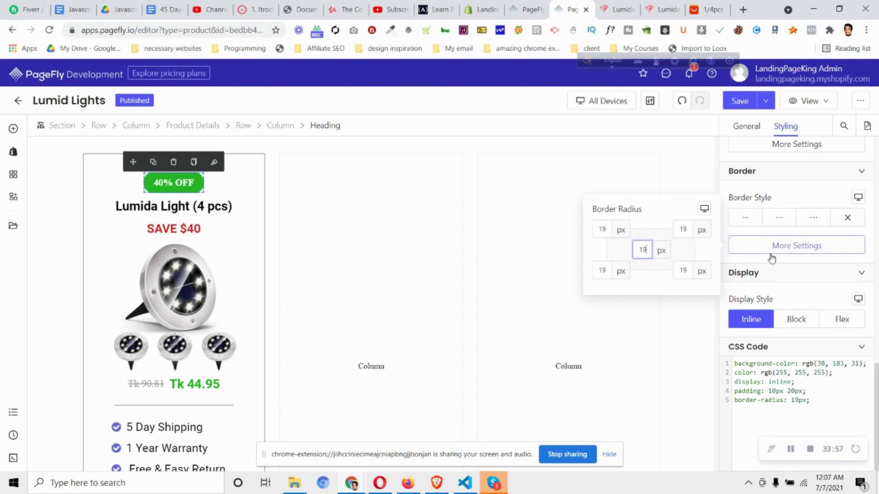
Set the 40% OFF heading's font family to Roboto and its font size to 20 px
{"action": "scroll", "coordinate": [785, 273], "scroll_direction": "up", "scroll_amount": 6}
{"action": "scroll", "coordinate": [794, 282], "scroll_direction": "up", "scroll_amount": 4}
{"action": "left_click", "coordinate": [793, 242]}
{"action": "left_click", "coordinate": [751, 280]}
{"action": "left_click", "coordinate": [832, 286]}
{"action": "type", "text": "18"}
{"action": "key", "text": "BackSpace"}
{"action": "key", "text": "BackSpace"}
{"action": "type", "text": "20"}
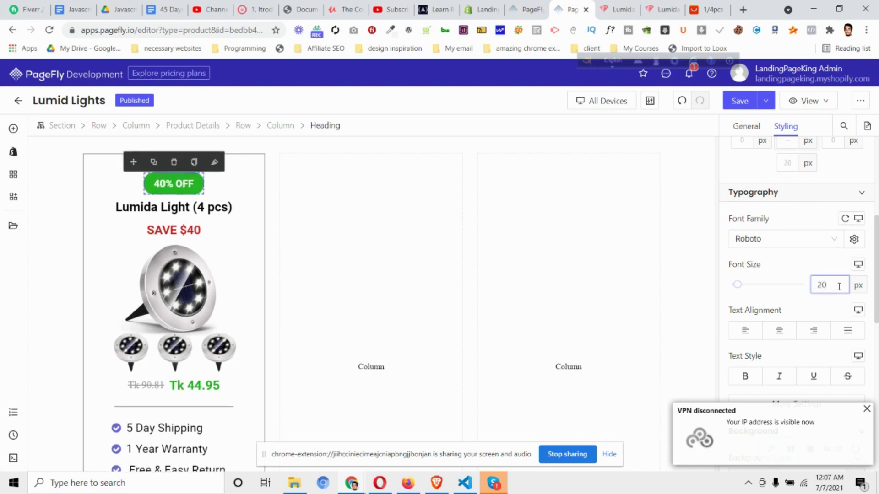
Glance at the Lumida reference card and, back in PageFly, set the Product Details element's top padding to 10 px
{"action": "left_click", "coordinate": [249, 168]}
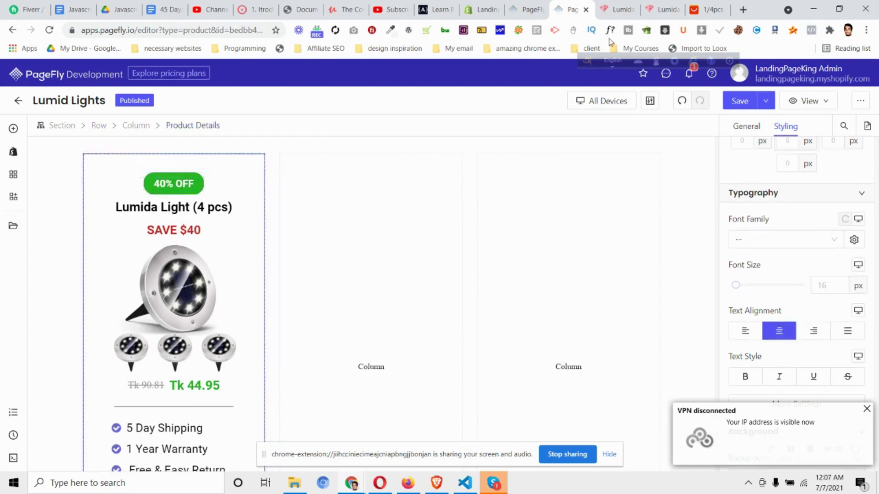
{"action": "left_click", "coordinate": [664, 9]}
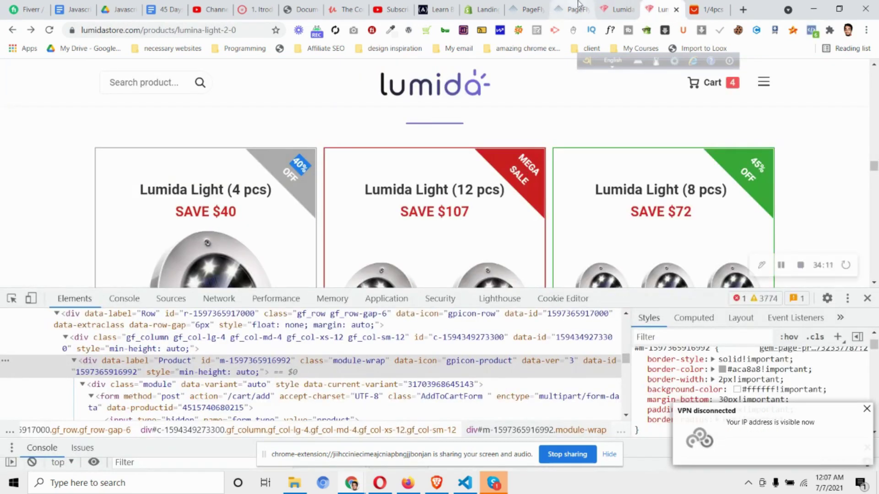
{"action": "left_click", "coordinate": [574, 9]}
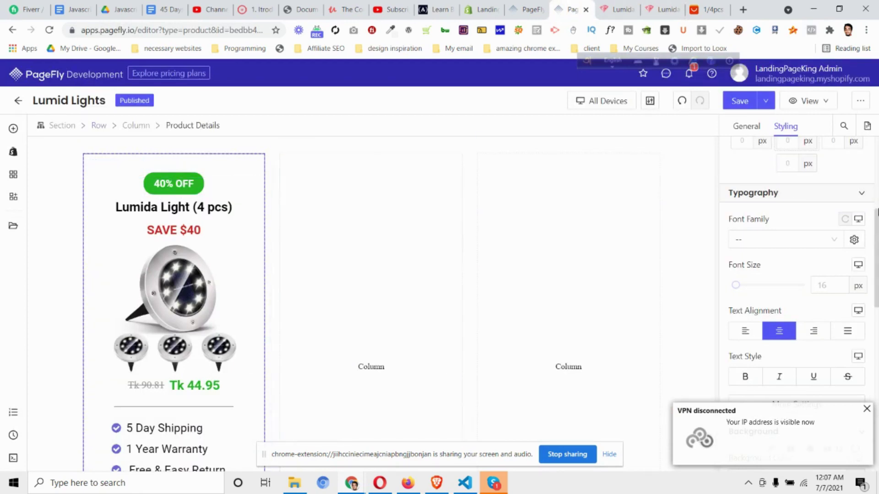
{"action": "scroll", "coordinate": [808, 224], "scroll_direction": "down", "scroll_amount": 5}
{"action": "left_click", "coordinate": [787, 253]}
{"action": "type", "text": "24"}
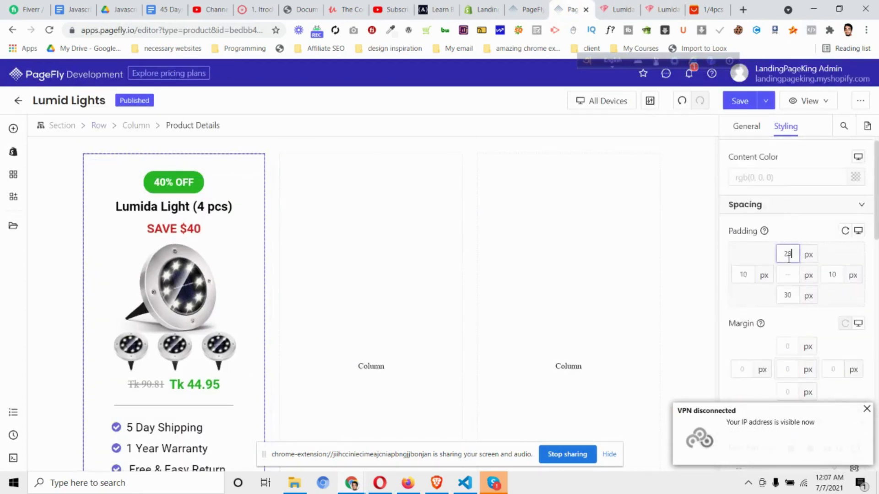
{"action": "key", "text": "BackSpace"}
{"action": "key", "text": "BackSpace"}
{"action": "type", "text": "13"}
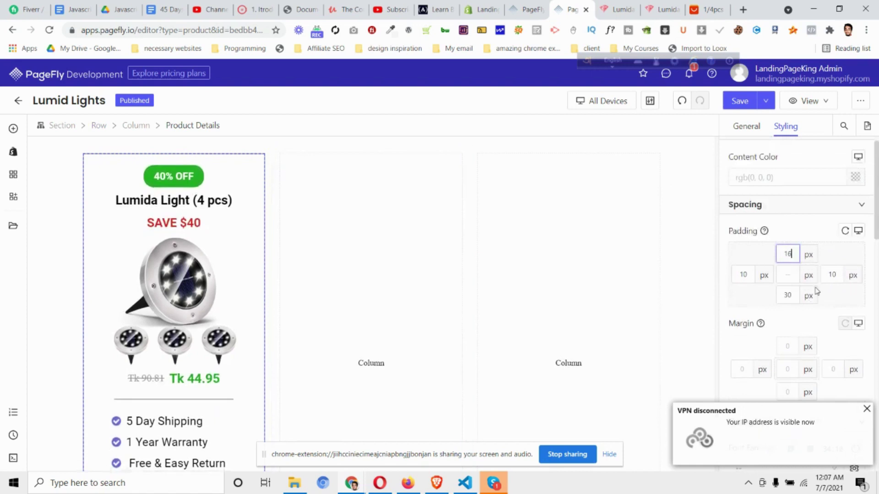
{"action": "key", "text": "BackSpace"}
{"action": "type", "text": "0"}
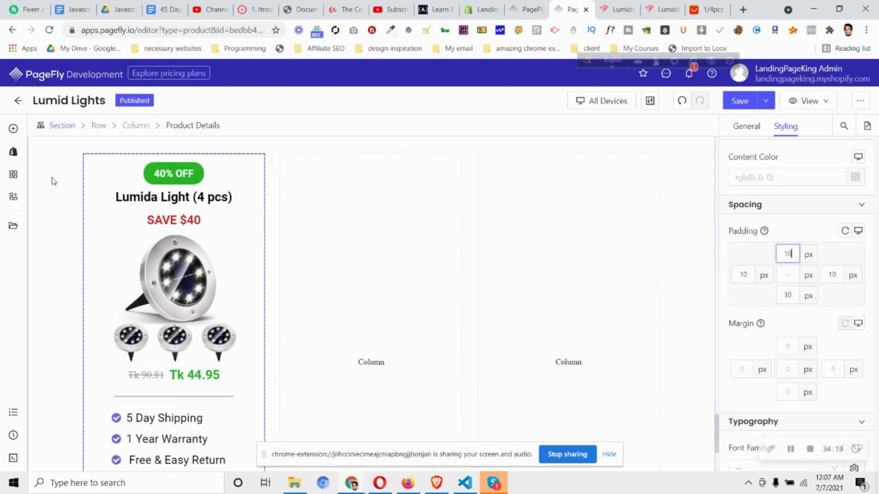
Set the top margin of the Lumida Light (4 pcs) title to 25 px
{"action": "left_click", "coordinate": [254, 202]}
{"action": "key", "text": "Up"}
{"action": "key", "text": "Up"}
{"action": "key", "text": "Up"}
{"action": "key", "text": "Up"}
{"action": "key", "text": "Up"}
{"action": "key", "text": "Up"}
{"action": "key", "text": "Down"}
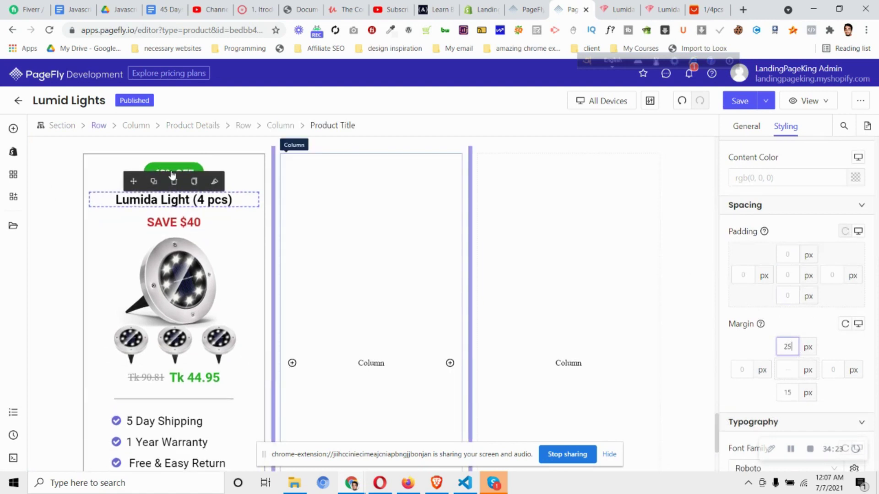
{"action": "left_click", "coordinate": [237, 170]}
Review the finished 4 pcs card and place a copy of its Product Details element in the empty middle column
{"action": "scroll", "coordinate": [227, 267], "scroll_direction": "down", "scroll_amount": 3}
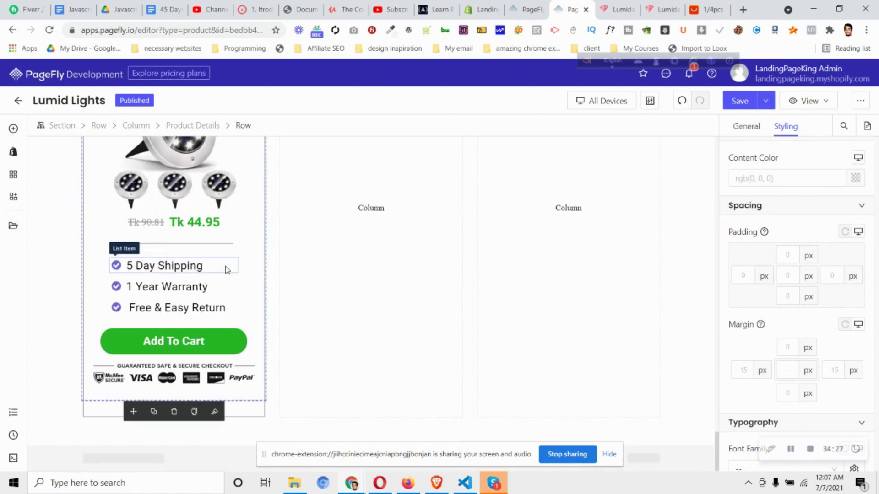
{"action": "scroll", "coordinate": [225, 269], "scroll_direction": "up", "scroll_amount": 5}
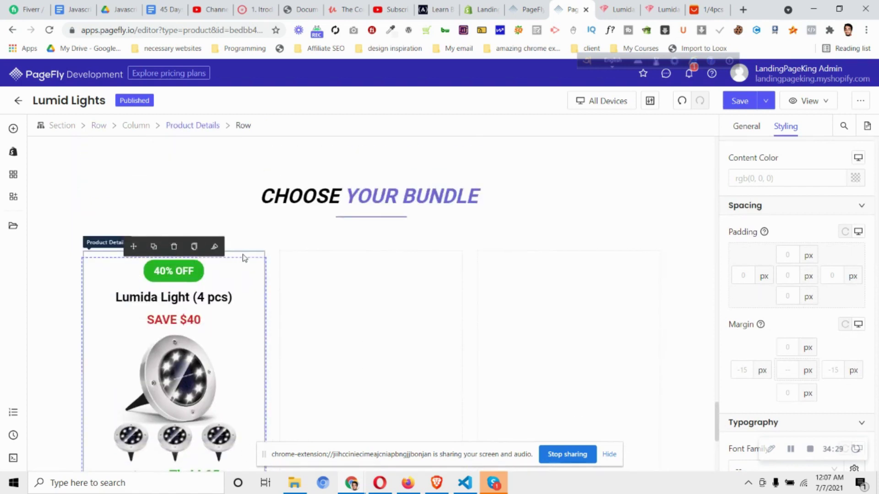
{"action": "left_click", "coordinate": [242, 260]}
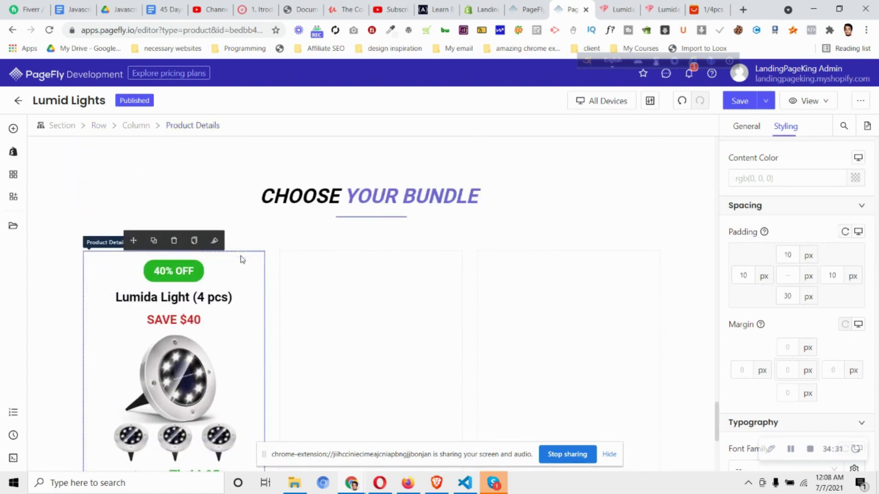
{"action": "left_click", "coordinate": [152, 239]}
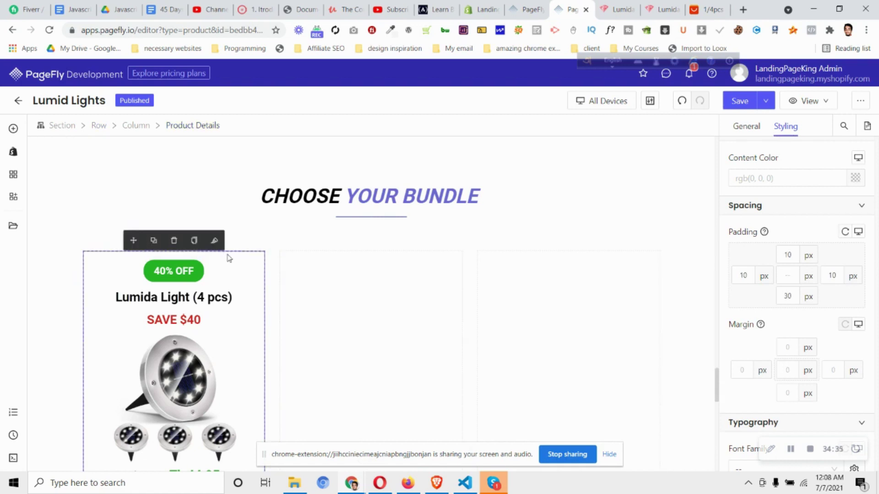
{"action": "left_click_drag", "start_coordinate": [134, 240], "coordinate": [341, 300]}
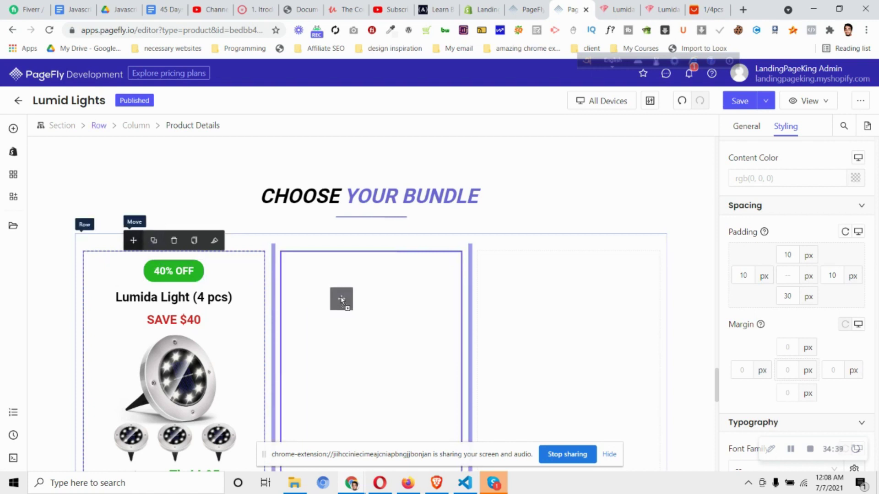
{"action": "left_click_drag", "start_coordinate": [341, 300], "coordinate": [342, 296]}
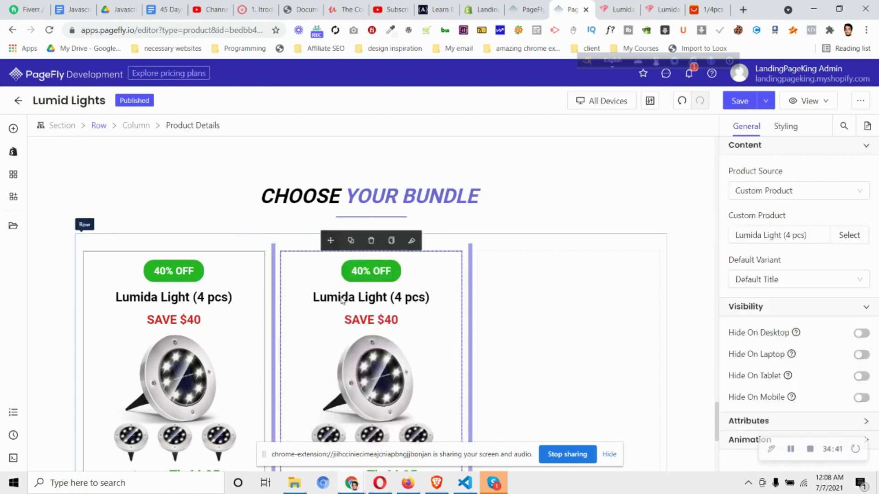
{"action": "scroll", "coordinate": [157, 292], "scroll_direction": "down", "scroll_amount": 5}
{"action": "scroll", "coordinate": [348, 274], "scroll_direction": "up", "scroll_amount": 5}
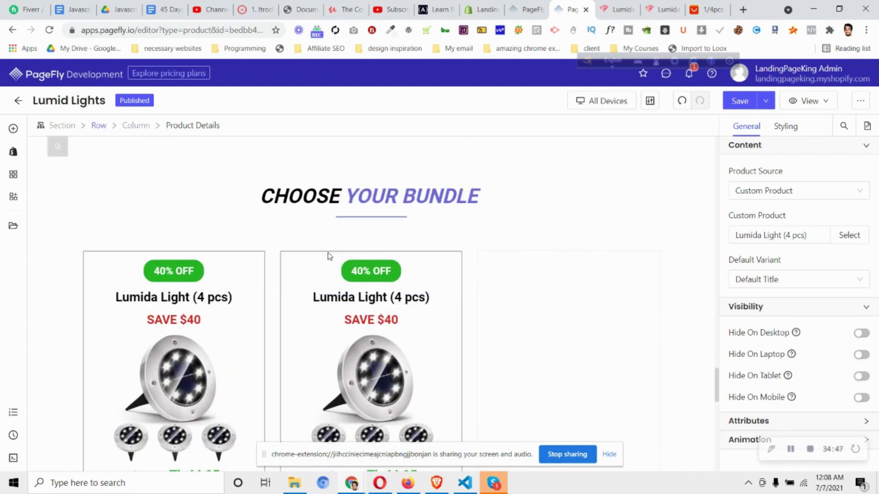
Place another copy of the Product Details card in the empty third column, then switch to the Lumida reference page
{"action": "left_click_drag", "start_coordinate": [330, 240], "coordinate": [564, 311]}
{"action": "scroll", "coordinate": [564, 312], "scroll_direction": "down", "scroll_amount": 5}
{"action": "scroll", "coordinate": [613, 314], "scroll_direction": "up", "scroll_amount": 2}
{"action": "scroll", "coordinate": [397, 262], "scroll_direction": "up", "scroll_amount": 2}
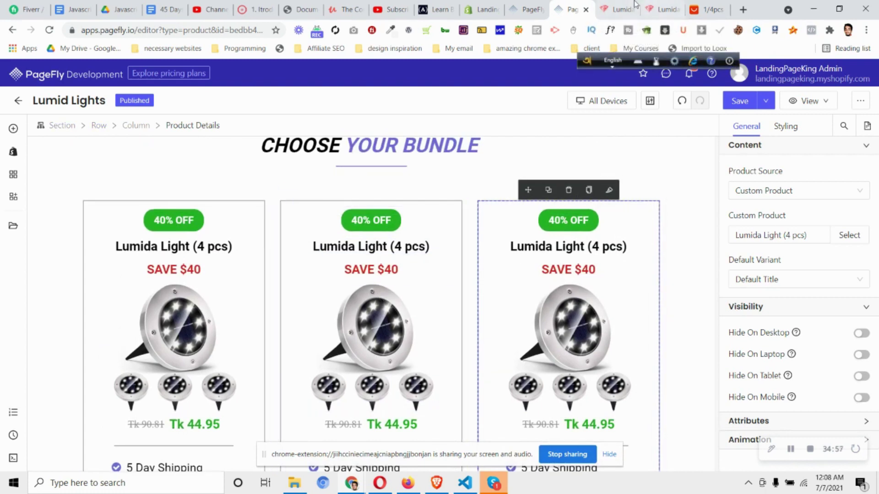
{"action": "left_click", "coordinate": [649, 6]}
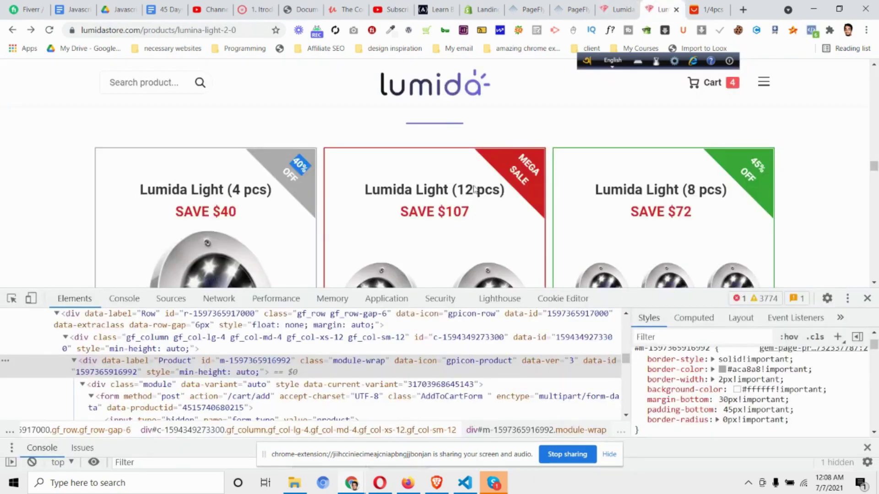
Switch to the PageFly editor and assign the product Lumida Light (12 pcs) to the middle Product Details card
{"action": "left_click", "coordinate": [572, 9]}
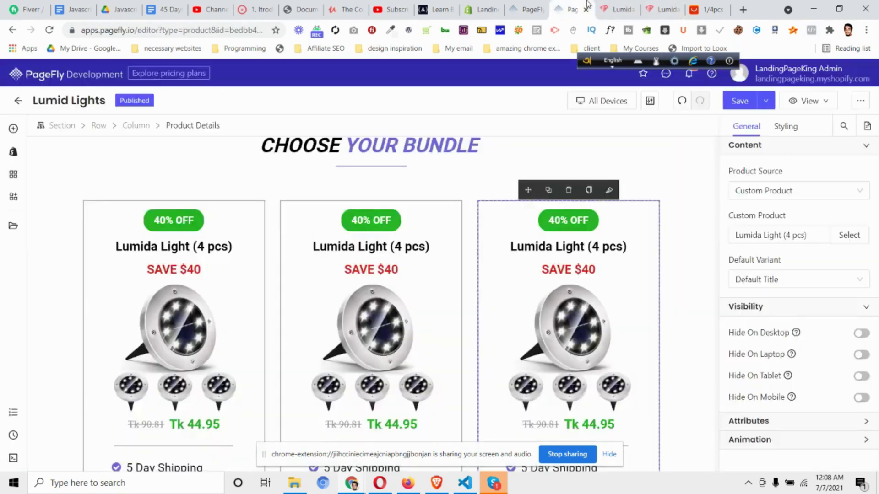
{"action": "left_click", "coordinate": [327, 207]}
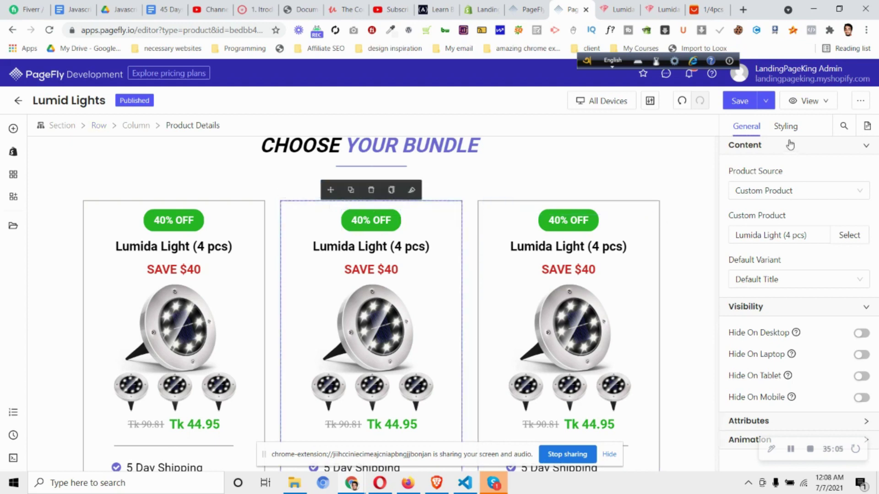
{"action": "left_click", "coordinate": [850, 236]}
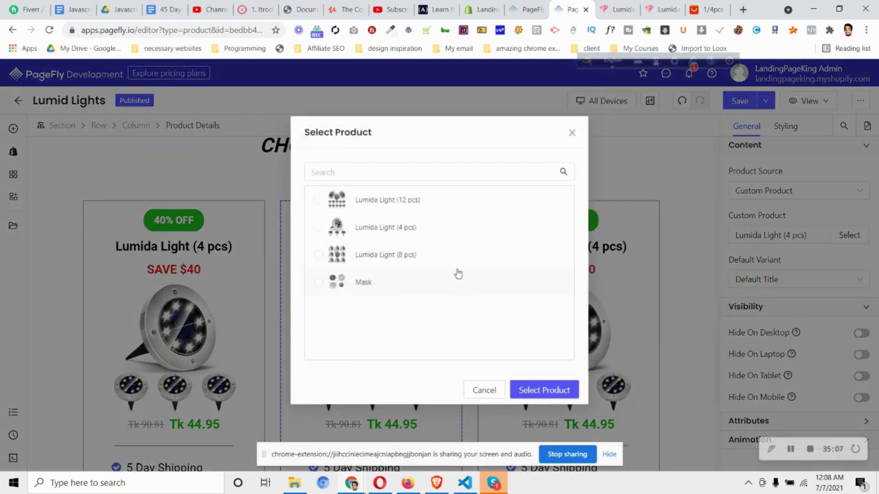
{"action": "left_click", "coordinate": [405, 204]}
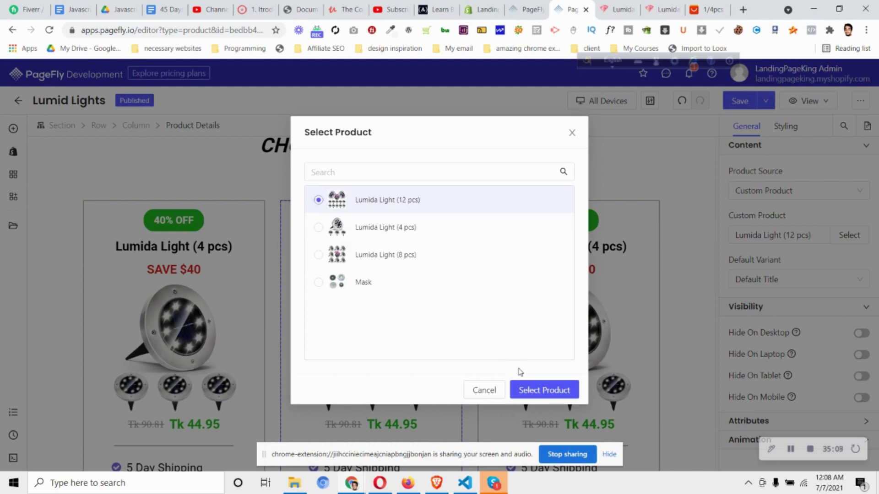
{"action": "left_click", "coordinate": [531, 396]}
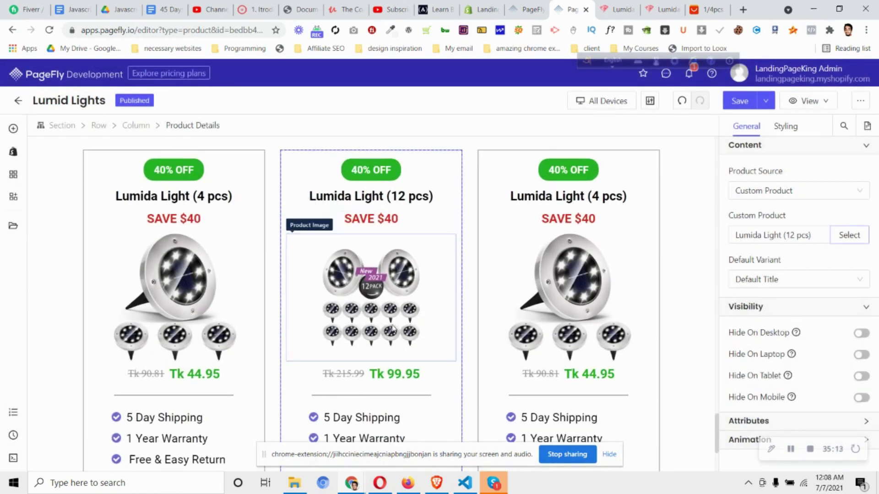
{"action": "scroll", "coordinate": [392, 328], "scroll_direction": "down", "scroll_amount": 3}
{"action": "scroll", "coordinate": [402, 230], "scroll_direction": "up", "scroll_amount": 2}
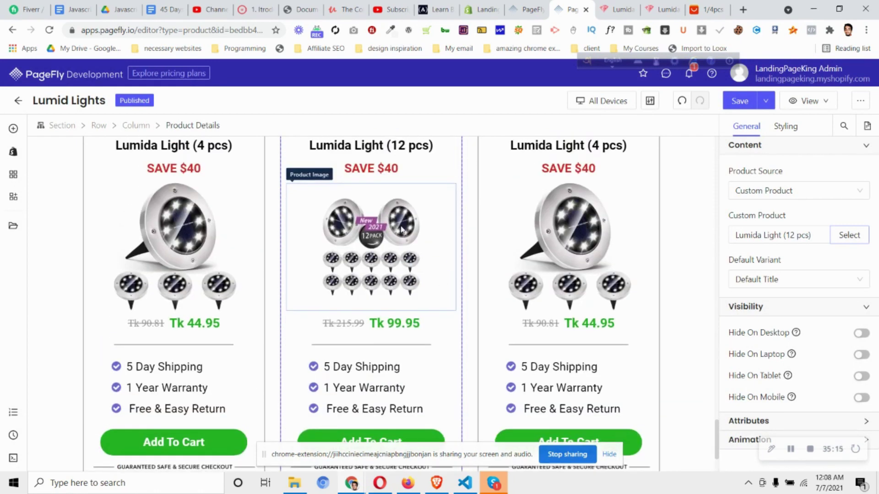
{"action": "scroll", "coordinate": [402, 229], "scroll_direction": "up", "scroll_amount": 2}
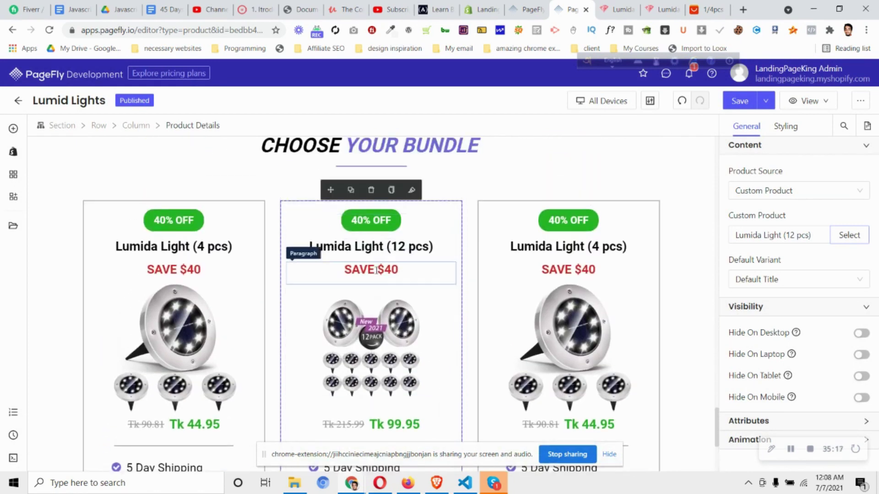
Change the savings paragraph on the Lumida Light (12 pcs) card to SAVE $107
{"action": "key", "text": "ctrl+Tab"}
{"action": "key", "text": "ctrl+shift+Tab"}
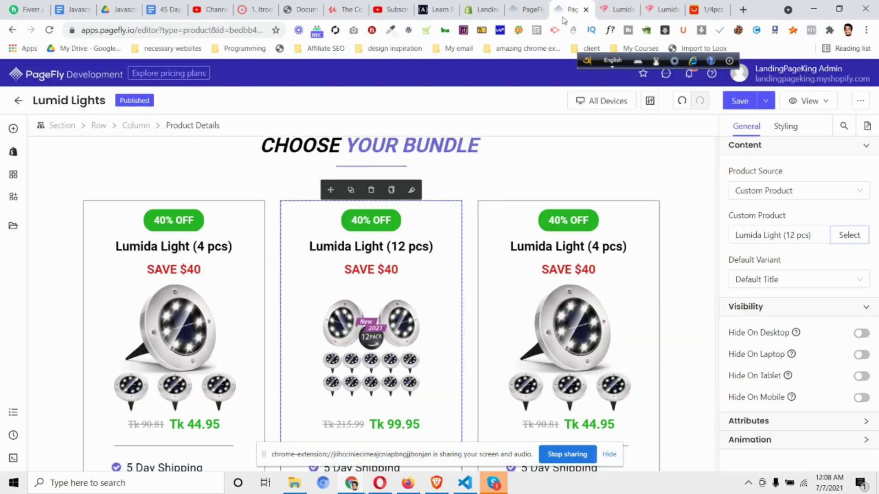
{"action": "left_click", "coordinate": [394, 267]}
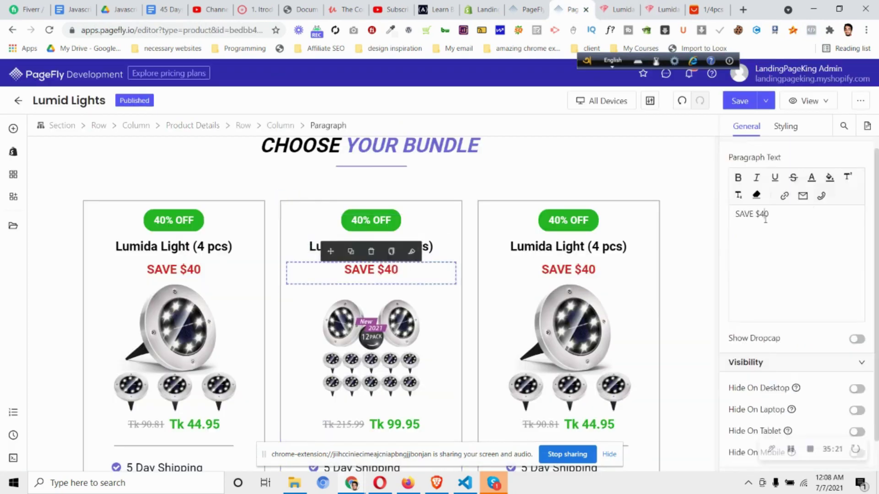
{"action": "key", "text": "BackSpace"}
{"action": "type", "text": "107"}
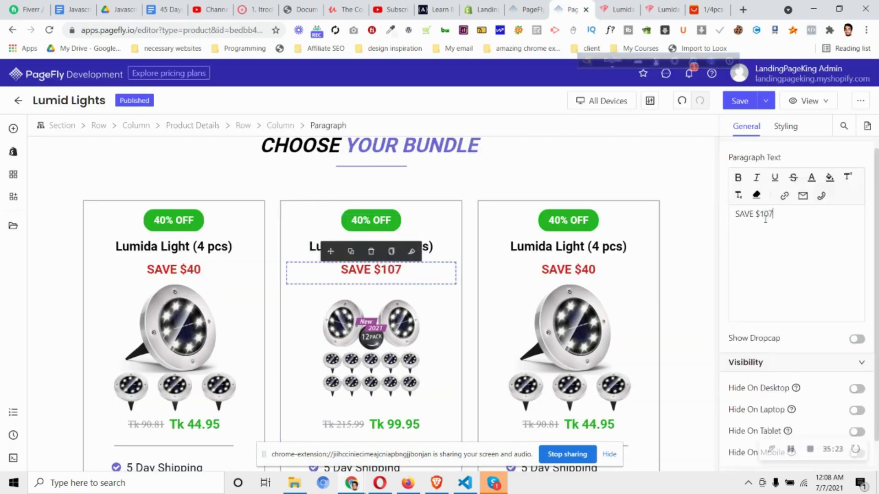
Assign the product Lumida Light (8 pcs) to the third Product Details card and check its image
{"action": "left_click", "coordinate": [537, 206]}
{"action": "left_click", "coordinate": [850, 235]}
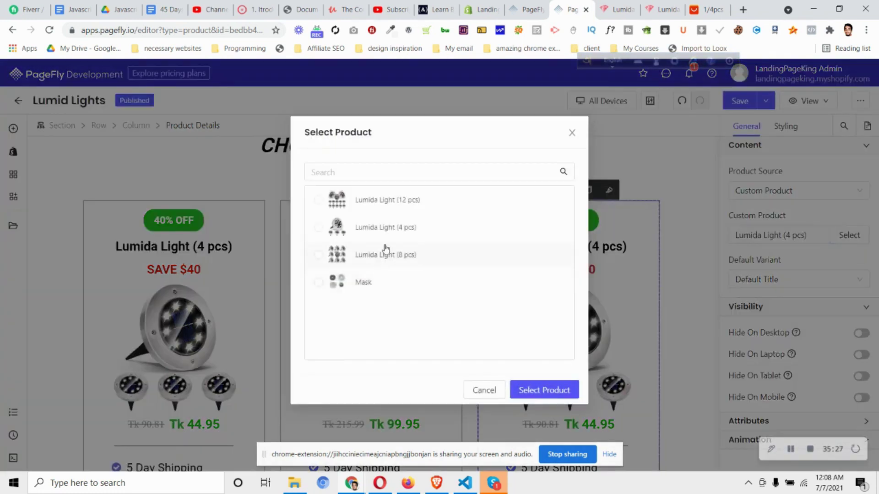
{"action": "left_click", "coordinate": [398, 257]}
{"action": "left_click", "coordinate": [560, 393]}
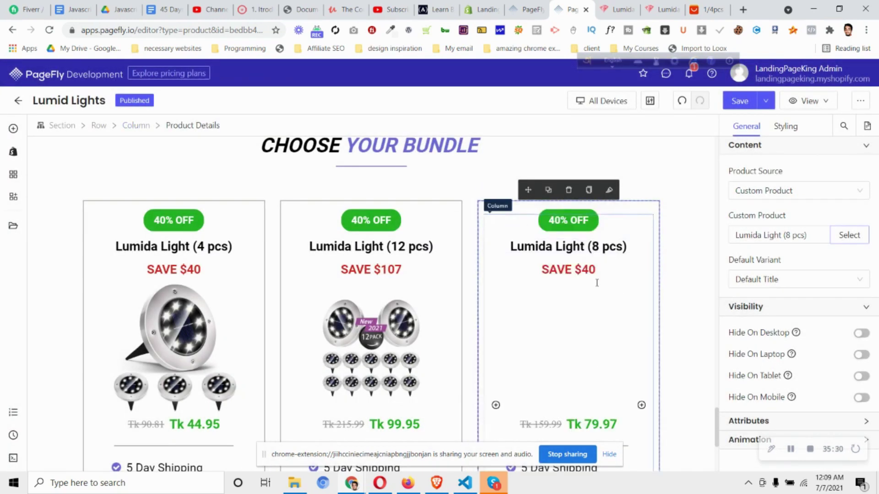
{"action": "scroll", "coordinate": [597, 293], "scroll_direction": "down", "scroll_amount": 2}
{"action": "scroll", "coordinate": [597, 338], "scroll_direction": "up", "scroll_amount": 1}
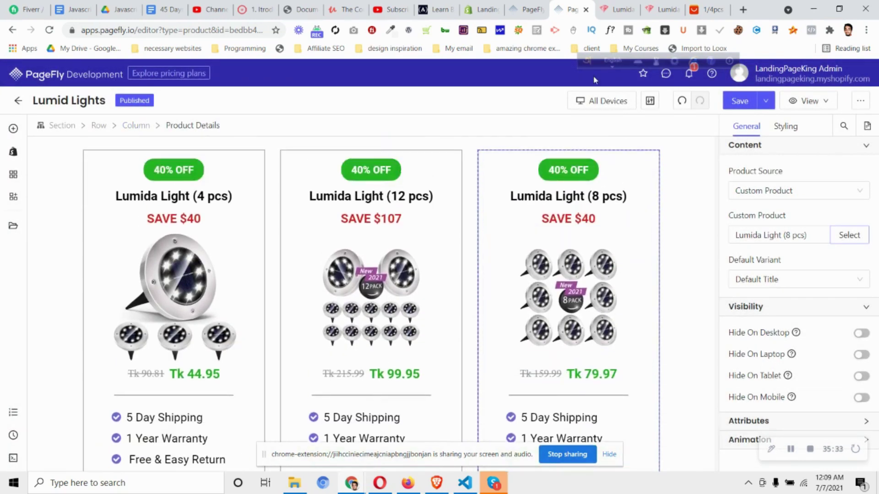
Consult the Lumida reference page and change the 8 pcs card's savings paragraph to SAVE $72
{"action": "left_click", "coordinate": [655, 6]}
{"action": "left_click", "coordinate": [570, 9]}
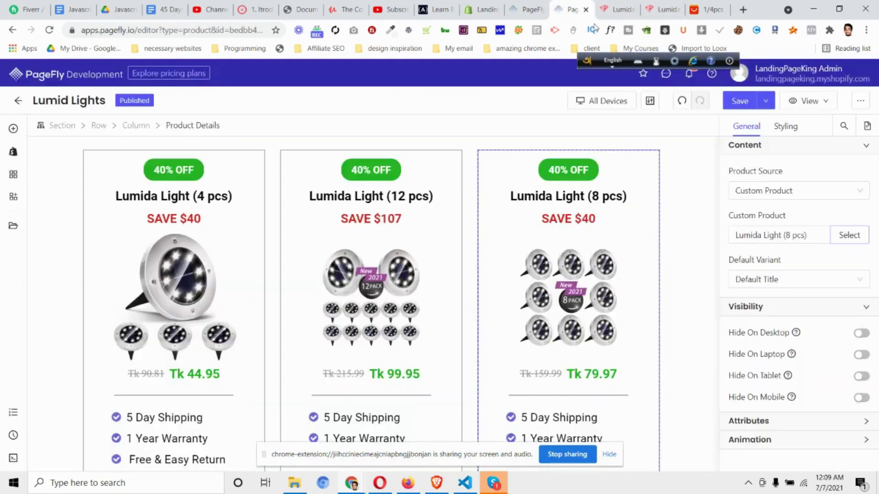
{"action": "left_click", "coordinate": [595, 219]}
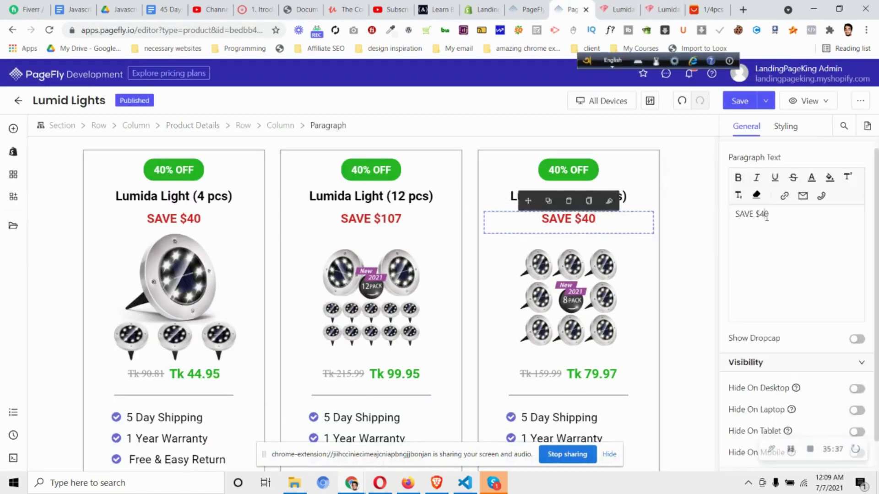
{"action": "key", "text": "BackSpace"}
{"action": "key", "text": "BackSpace"}
{"action": "type", "text": "72"}
On the Lumida reference page, inspect the MEGA SALE corner label and copy its background color #CD1F1F
{"action": "left_click", "coordinate": [659, 9]}
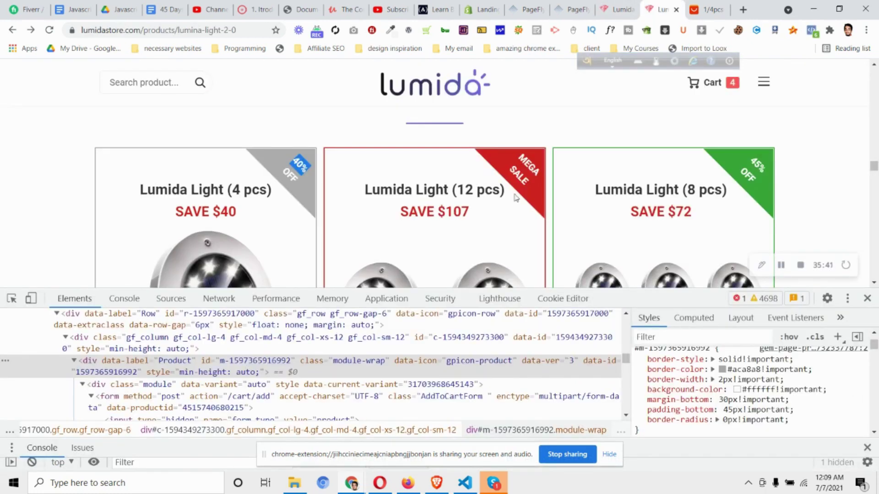
{"action": "left_click", "coordinate": [12, 298]}
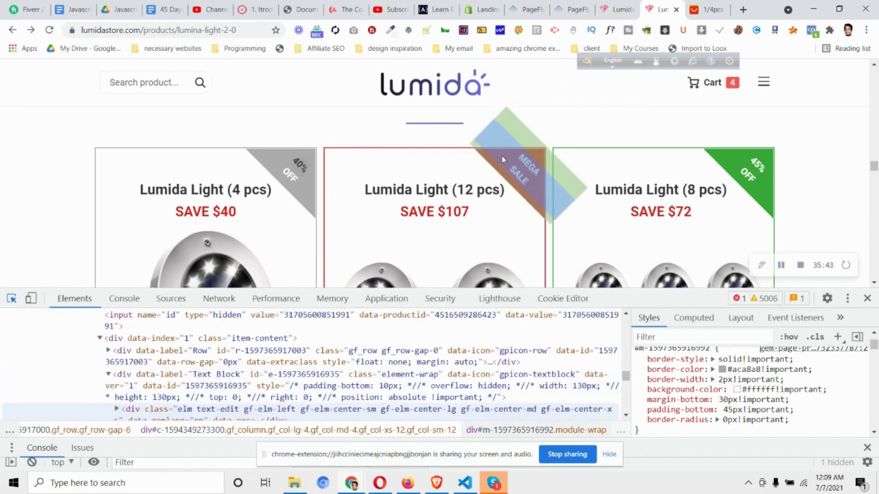
{"action": "left_click", "coordinate": [505, 159]}
{"action": "left_click", "coordinate": [765, 410]}
{"action": "left_click", "coordinate": [768, 410]}
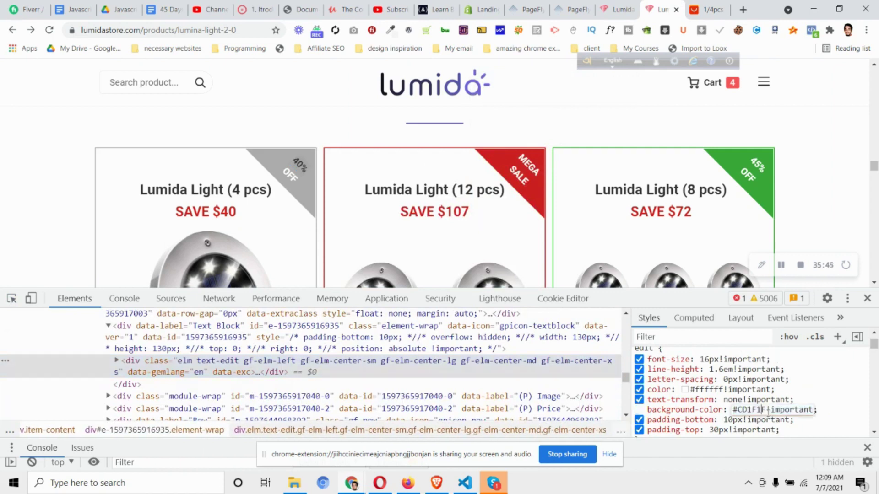
{"action": "double_click", "coordinate": [768, 410]}
{"action": "right_click", "coordinate": [768, 410]}
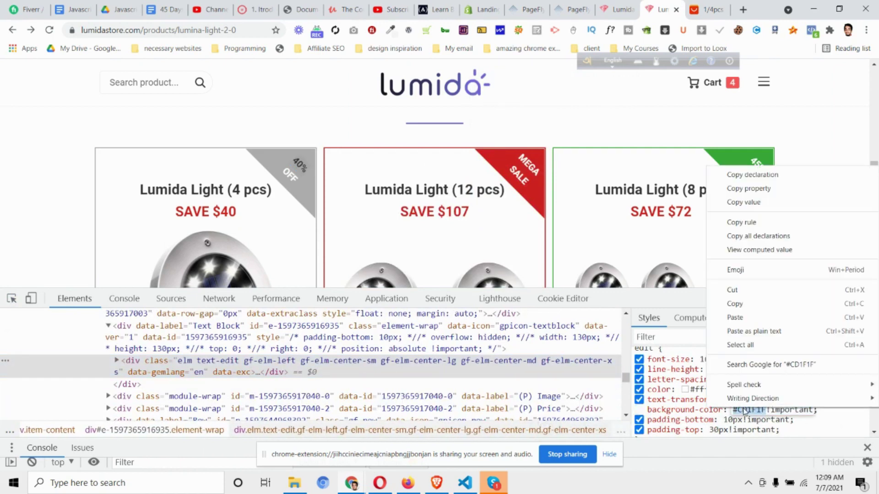
{"action": "left_click", "coordinate": [755, 303]}
Back in PageFly, set the background color of the 12 pcs card's discount label to #CD1F1F
{"action": "left_click", "coordinate": [572, 9]}
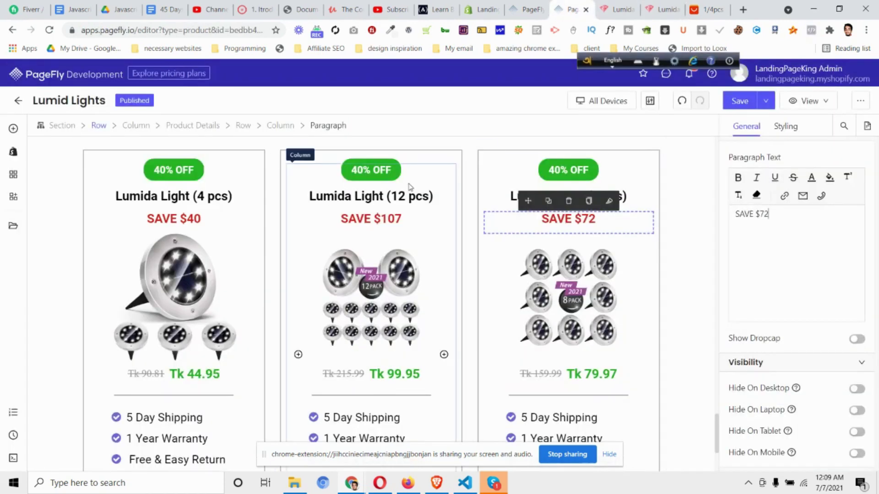
{"action": "left_click", "coordinate": [395, 166]}
{"action": "scroll", "coordinate": [779, 314], "scroll_direction": "down", "scroll_amount": 3}
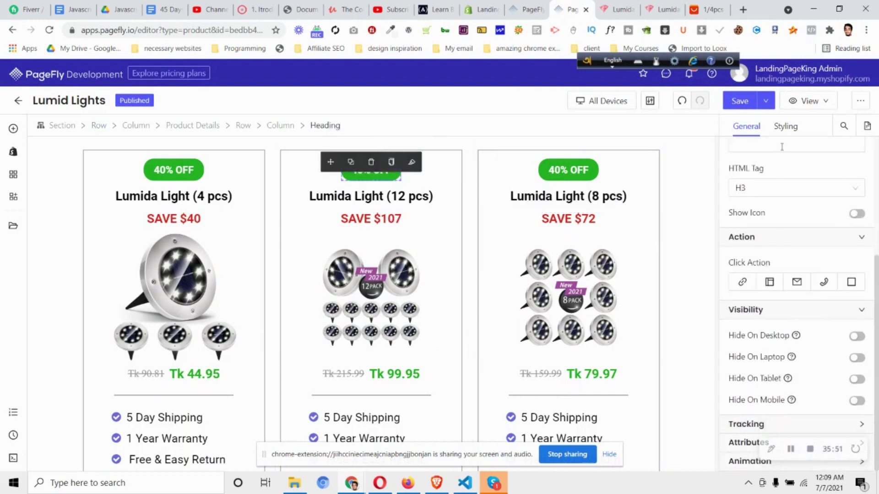
{"action": "left_click", "coordinate": [786, 126]}
{"action": "scroll", "coordinate": [797, 229], "scroll_direction": "down", "scroll_amount": 3}
{"action": "left_click", "coordinate": [806, 202]}
{"action": "key", "text": "ctrl+a"}
{"action": "key", "text": "ctrl+v"}
{"action": "scroll", "coordinate": [788, 164], "scroll_direction": "up", "scroll_amount": 1}
Replace the heading text of the 12 pcs card's discount label with MEGA SALE
{"action": "left_click", "coordinate": [746, 126]}
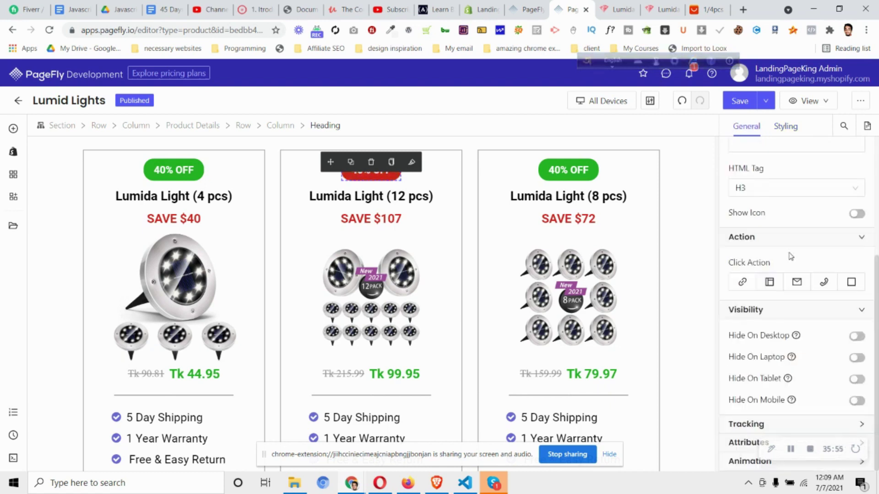
{"action": "scroll", "coordinate": [810, 251], "scroll_direction": "up", "scroll_amount": 3}
{"action": "left_click", "coordinate": [806, 243]}
{"action": "key", "text": "ctrl+a"}
{"action": "type", "text": "ME"}
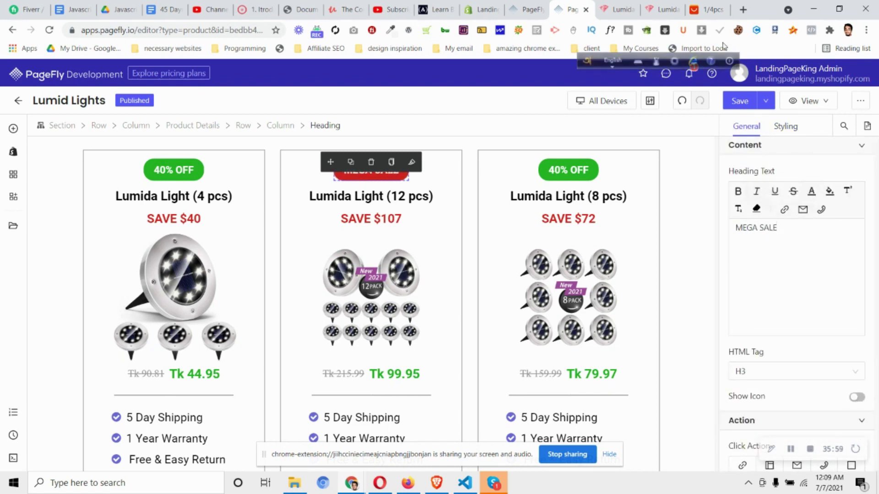
Change the 8 pcs card's discount label to 45% OFF and compare the three cards with the Lumida reference page
{"action": "left_click", "coordinate": [661, 9]}
{"action": "left_click", "coordinate": [568, 9]}
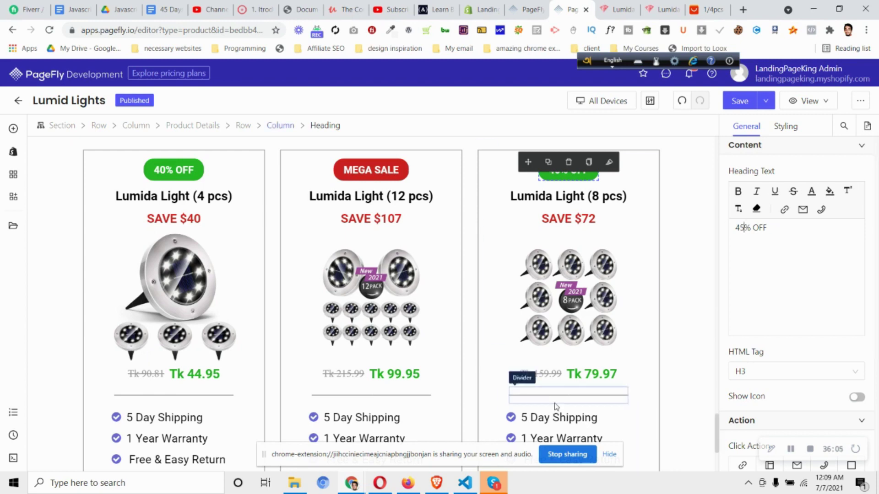
{"action": "scroll", "coordinate": [555, 407], "scroll_direction": "down", "scroll_amount": 3}
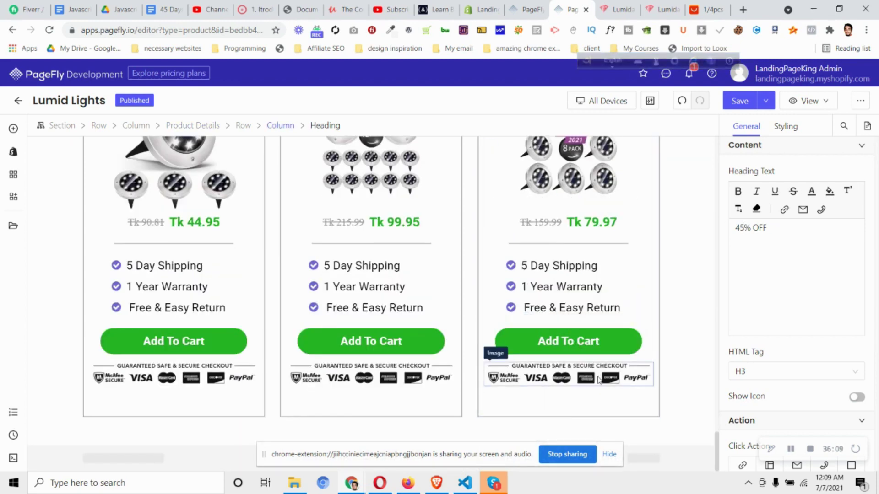
{"action": "scroll", "coordinate": [500, 410], "scroll_direction": "up", "scroll_amount": 1}
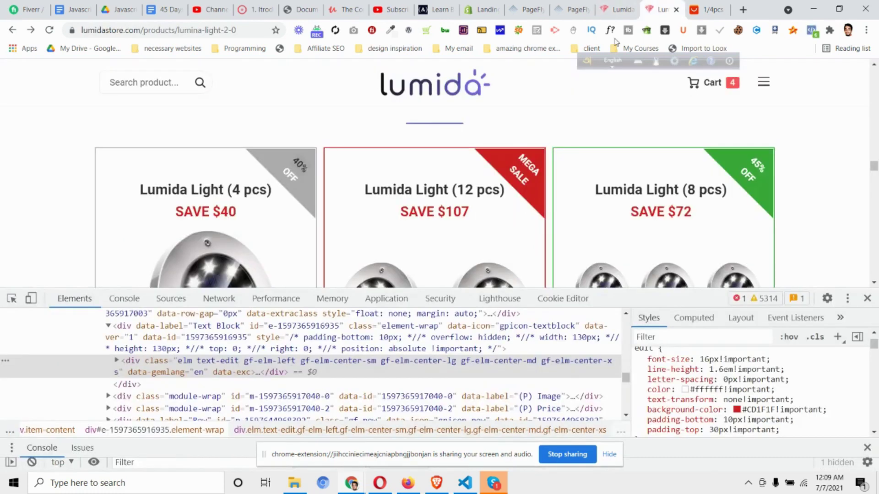
{"action": "left_click", "coordinate": [662, 10]}
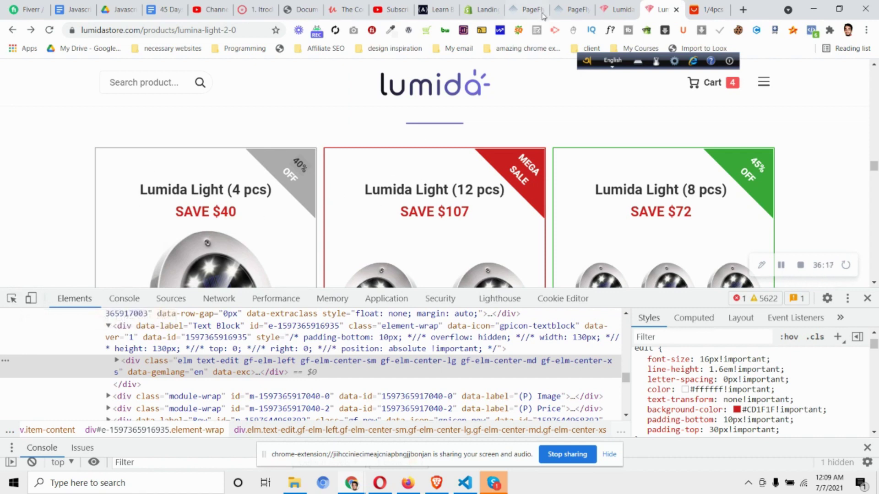
{"action": "left_click", "coordinate": [563, 12]}
{"action": "scroll", "coordinate": [457, 229], "scroll_direction": "up", "scroll_amount": 3}
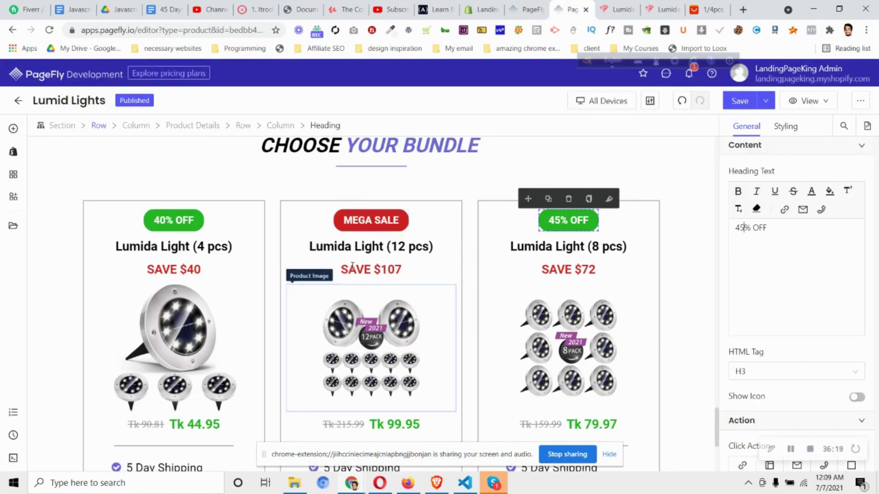
Try to reuse the MEGA SALE label's background color, rgb(205, 31, 31), as the border color on all sides of the 12 pcs card
{"action": "left_click", "coordinate": [374, 219]}
{"action": "scroll", "coordinate": [765, 276], "scroll_direction": "down", "scroll_amount": 4}
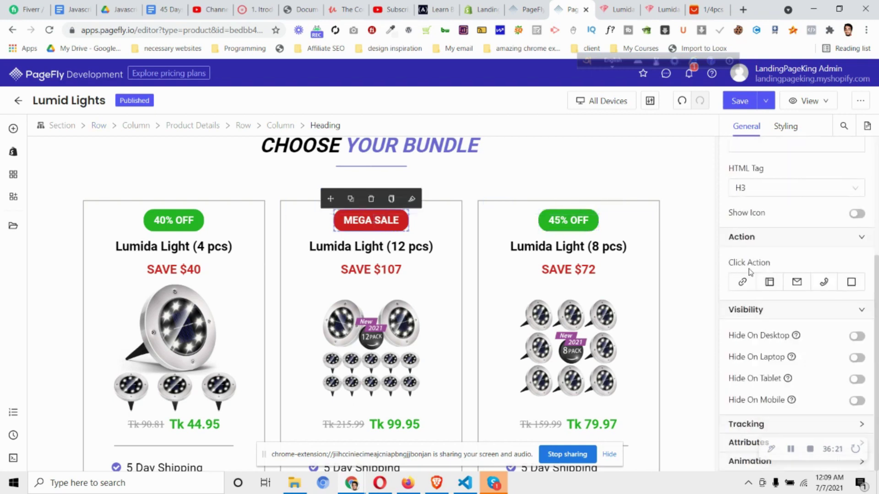
{"action": "left_click", "coordinate": [785, 126]}
{"action": "scroll", "coordinate": [794, 197], "scroll_direction": "down", "scroll_amount": 1}
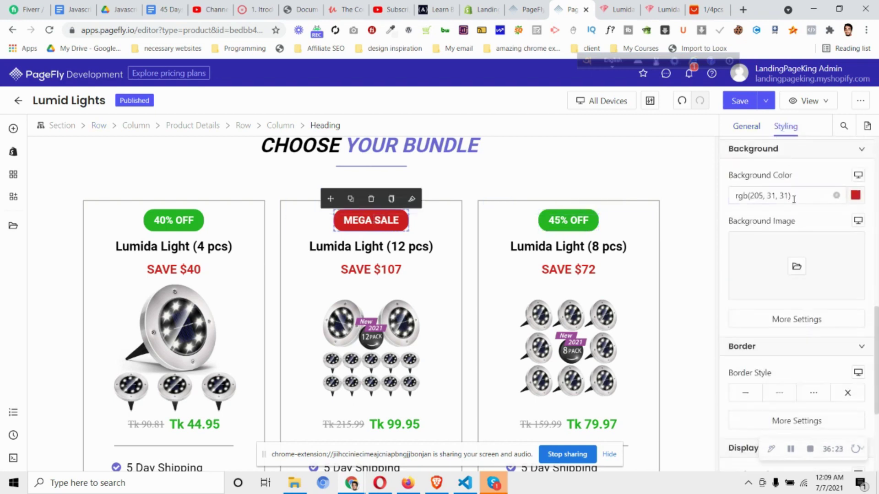
{"action": "left_click", "coordinate": [794, 197]}
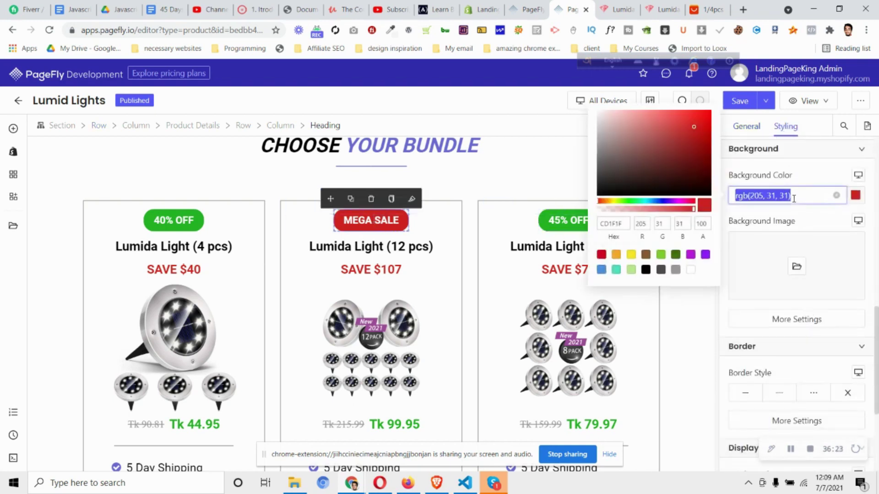
{"action": "left_click", "coordinate": [298, 207]}
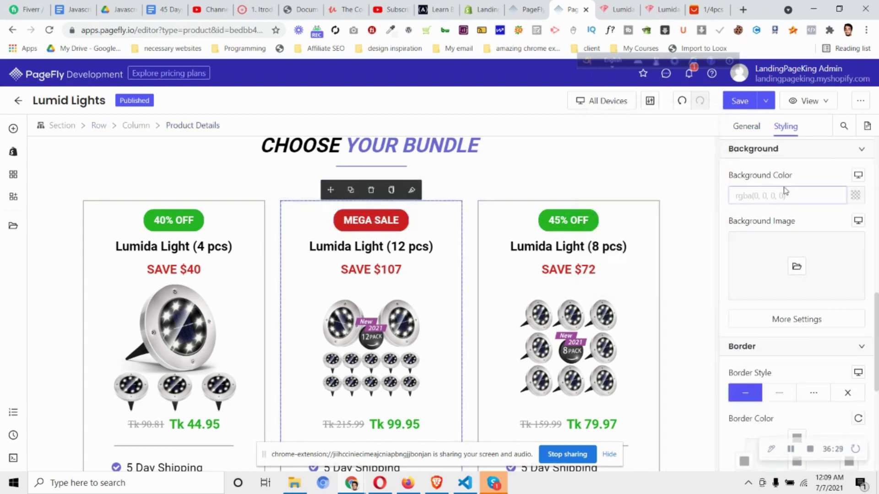
{"action": "scroll", "coordinate": [785, 190], "scroll_direction": "down", "scroll_amount": 5}
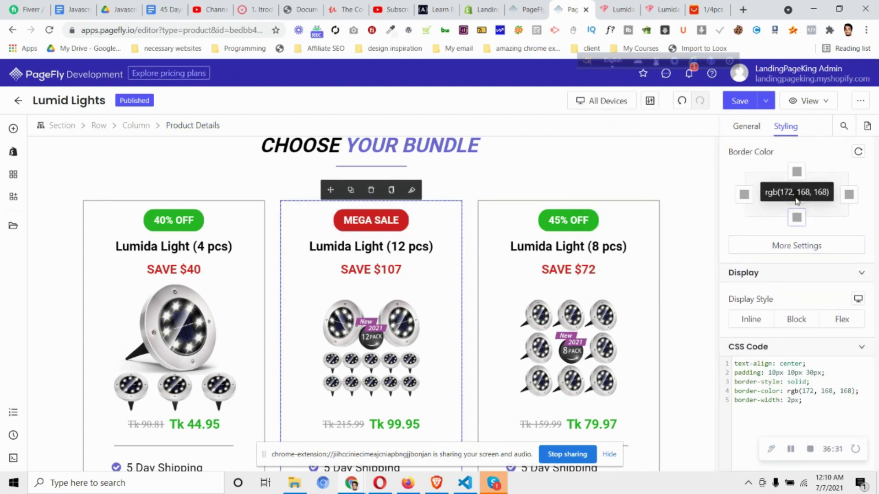
{"action": "left_click", "coordinate": [797, 194]}
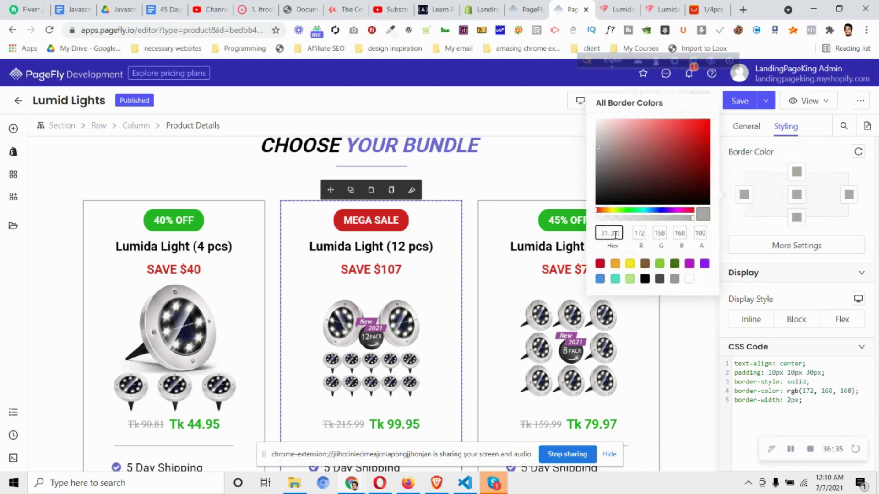
{"action": "left_click", "coordinate": [498, 238]}
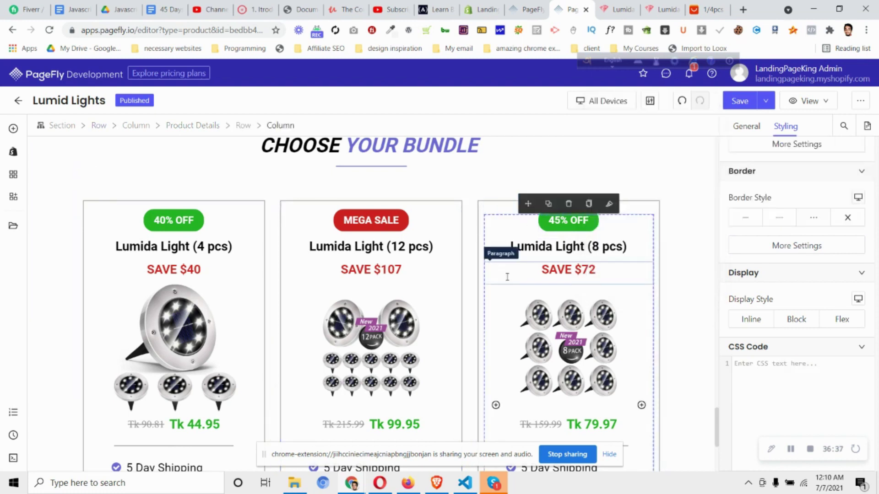
Copy the MEGA SALE label's background color CD1F1F and apply it as the border color on all sides of the 12 pcs card
{"action": "left_click", "coordinate": [439, 206]}
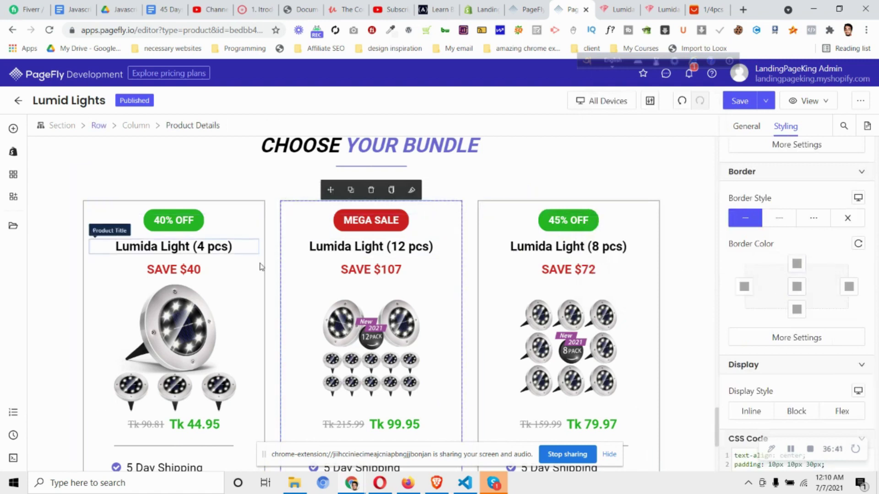
{"action": "left_click", "coordinate": [360, 220]}
{"action": "scroll", "coordinate": [781, 230], "scroll_direction": "up", "scroll_amount": 6}
{"action": "left_click", "coordinate": [855, 308]}
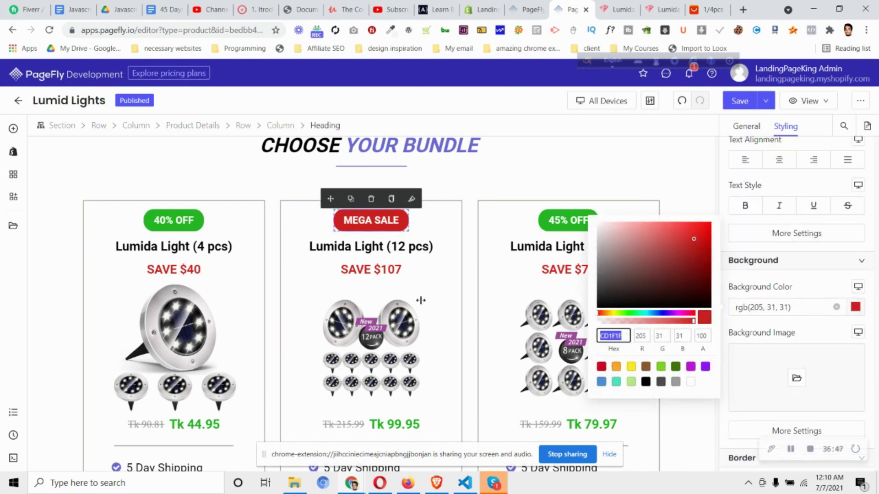
{"action": "left_click", "coordinate": [307, 207]}
{"action": "scroll", "coordinate": [787, 275], "scroll_direction": "down", "scroll_amount": 5}
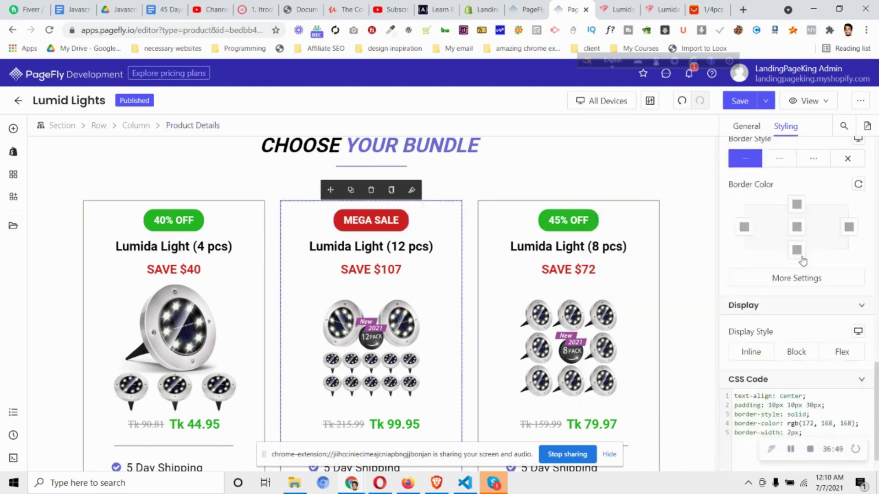
{"action": "left_click", "coordinate": [796, 194]}
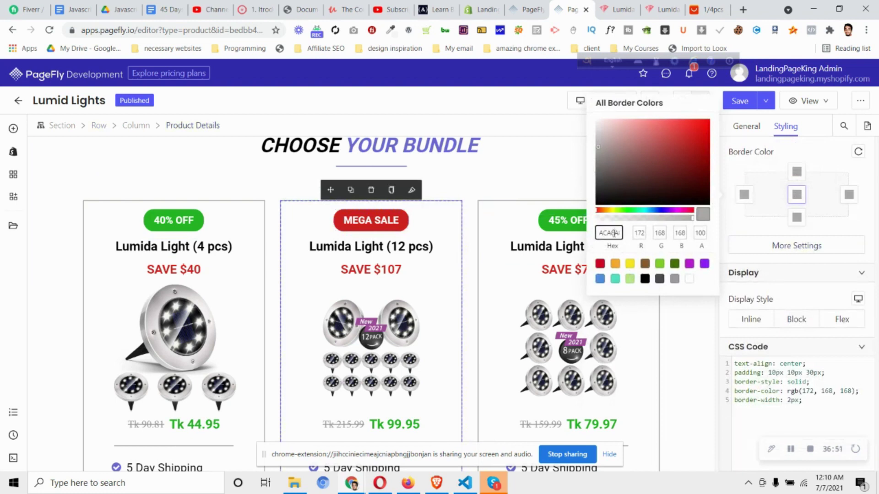
{"action": "left_click", "coordinate": [600, 264]}
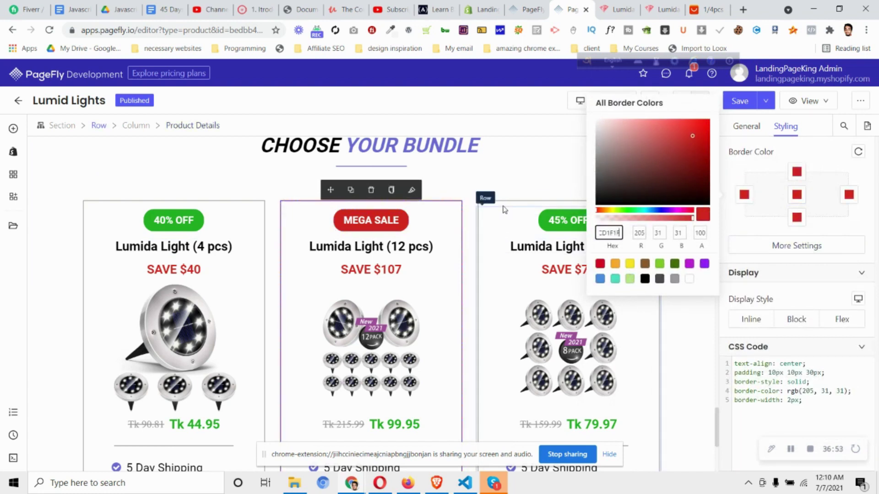
Copy the 45% OFF label's green background color and set the 8 pcs card's border color on all sides to 26B71F
{"action": "left_click", "coordinate": [506, 205]}
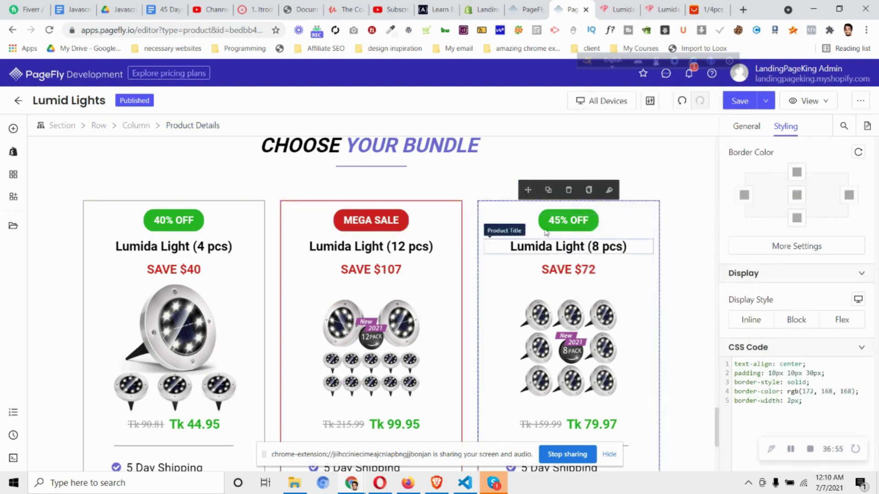
{"action": "left_click", "coordinate": [564, 217]}
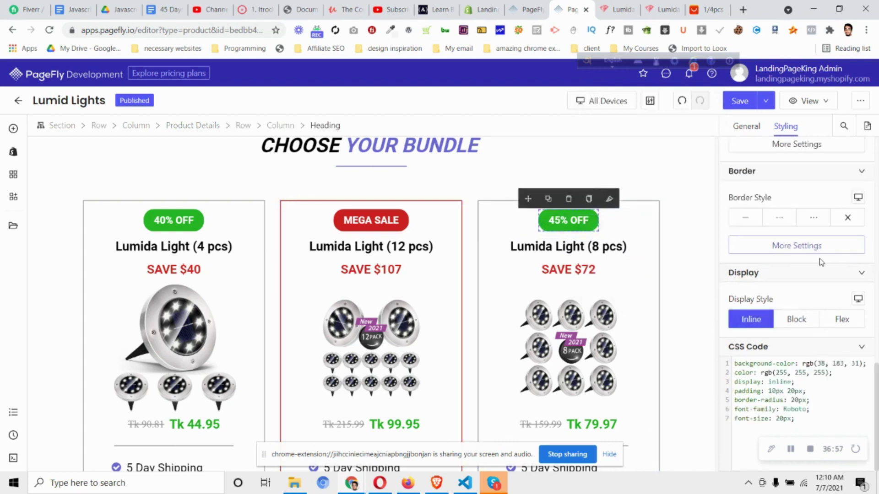
{"action": "scroll", "coordinate": [821, 262], "scroll_direction": "up", "scroll_amount": 5}
{"action": "left_click", "coordinate": [855, 306]}
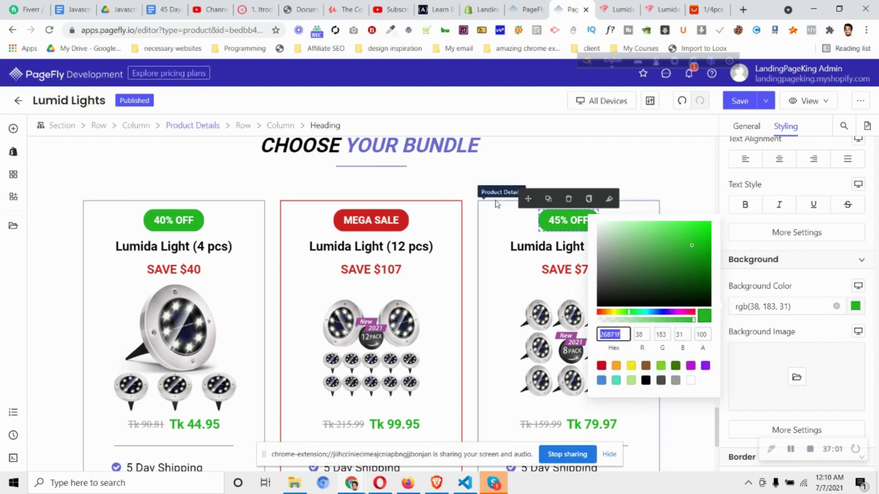
{"action": "left_click", "coordinate": [485, 275]}
{"action": "scroll", "coordinate": [800, 229], "scroll_direction": "down", "scroll_amount": 5}
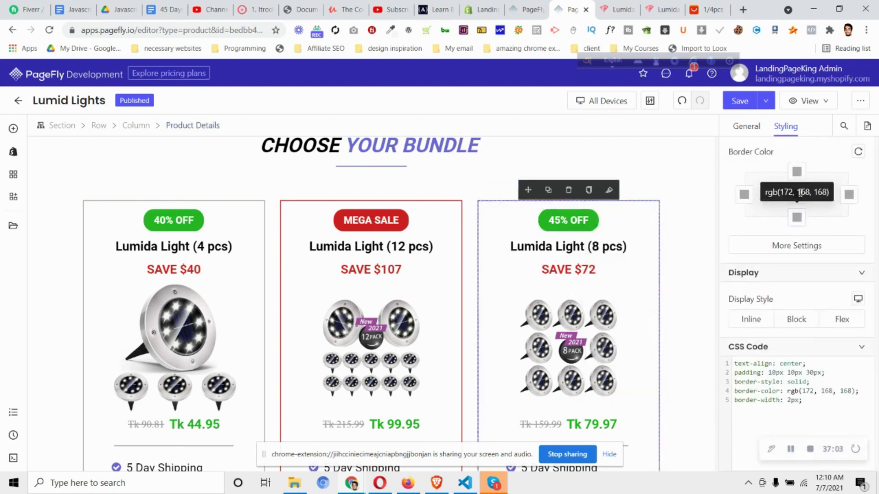
{"action": "left_click", "coordinate": [797, 194]}
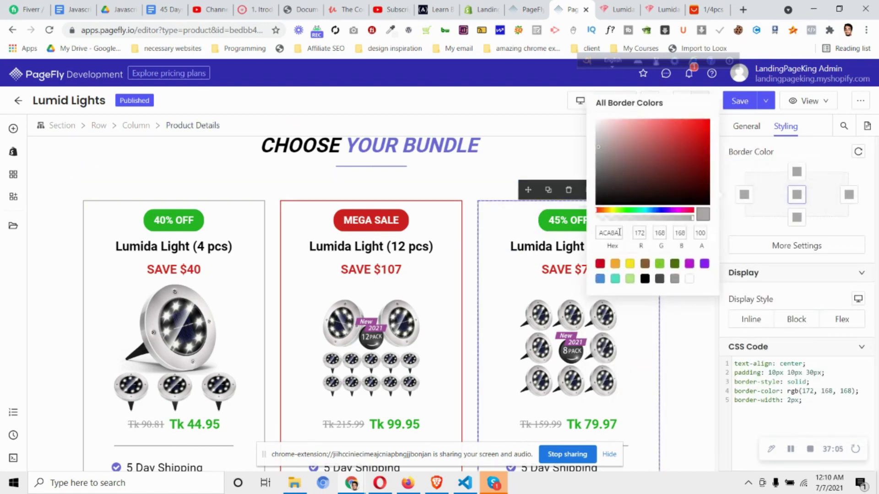
{"action": "type", "text": "26B71F"}
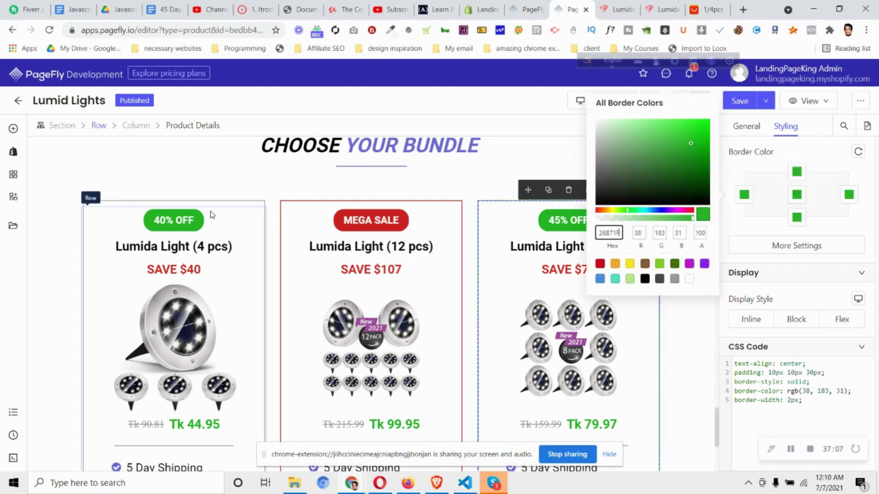
Review the borders, labels and contents of the three bundle cards from the section heading down to the checkout badges
{"action": "left_click", "coordinate": [224, 206]}
{"action": "scroll", "coordinate": [559, 252], "scroll_direction": "down", "scroll_amount": 4}
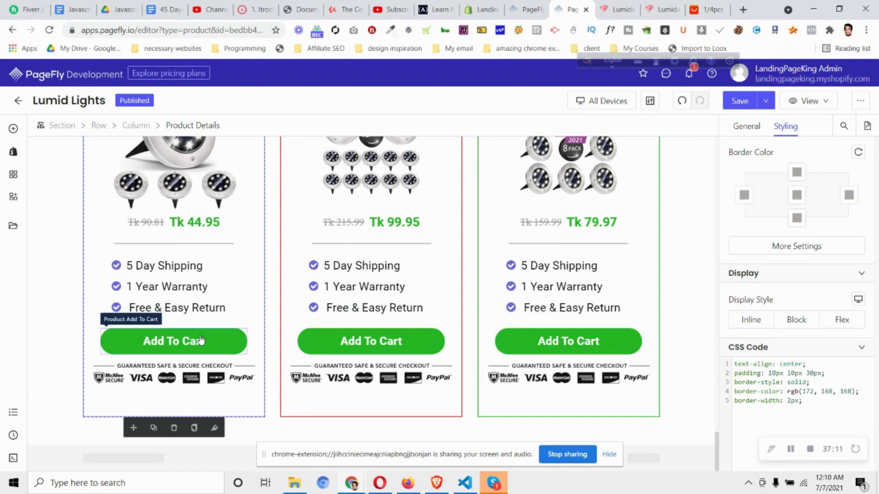
{"action": "scroll", "coordinate": [361, 345], "scroll_direction": "up", "scroll_amount": 4}
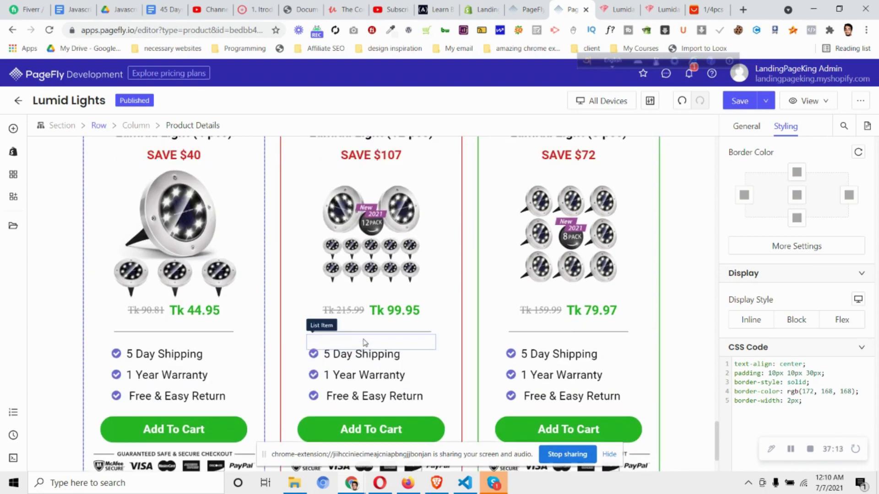
{"action": "scroll", "coordinate": [260, 231], "scroll_direction": "down", "scroll_amount": 1}
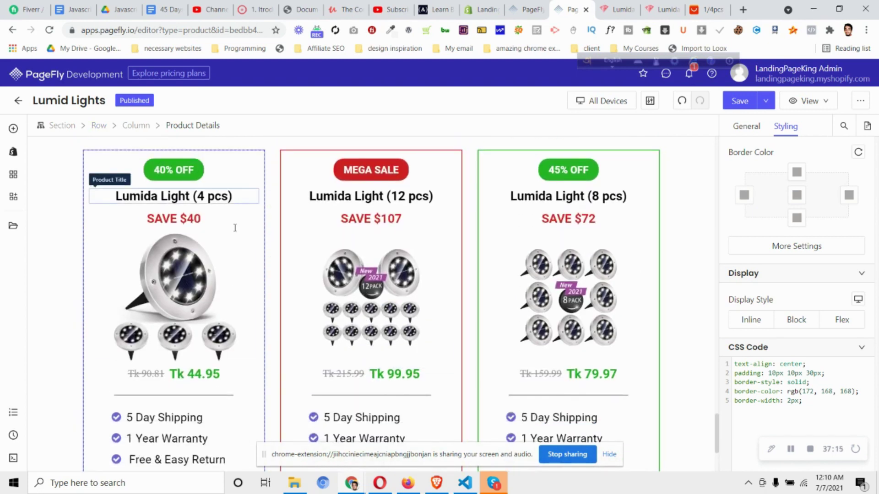
{"action": "scroll", "coordinate": [233, 339], "scroll_direction": "down", "scroll_amount": 2}
{"action": "scroll", "coordinate": [234, 380], "scroll_direction": "up", "scroll_amount": 3}
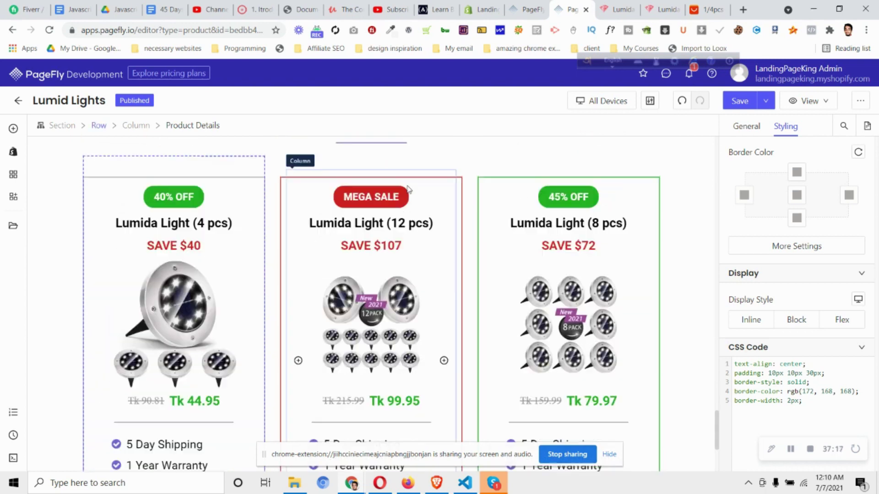
{"action": "scroll", "coordinate": [408, 327], "scroll_direction": "down", "scroll_amount": 4}
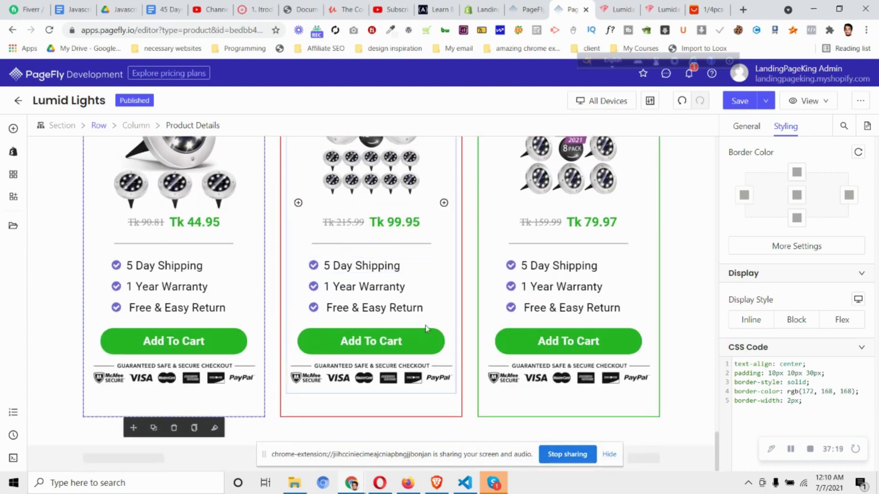
{"action": "scroll", "coordinate": [447, 349], "scroll_direction": "up", "scroll_amount": 5}
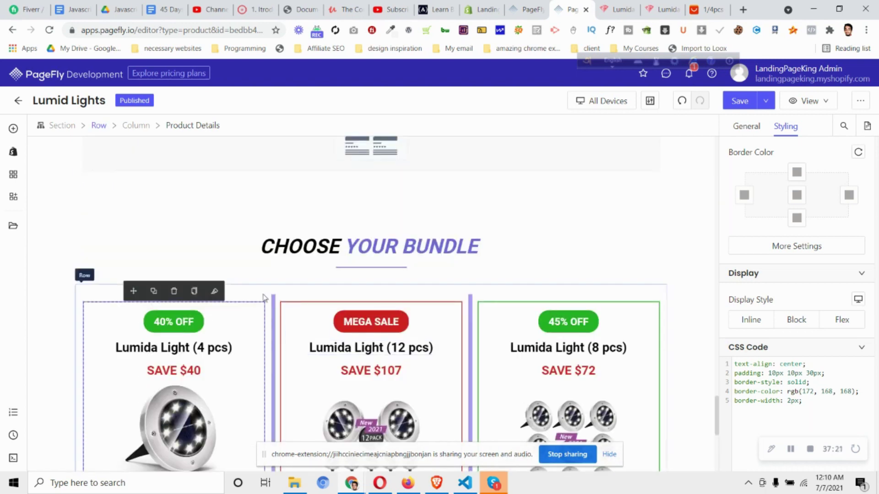
{"action": "left_click", "coordinate": [270, 291]}
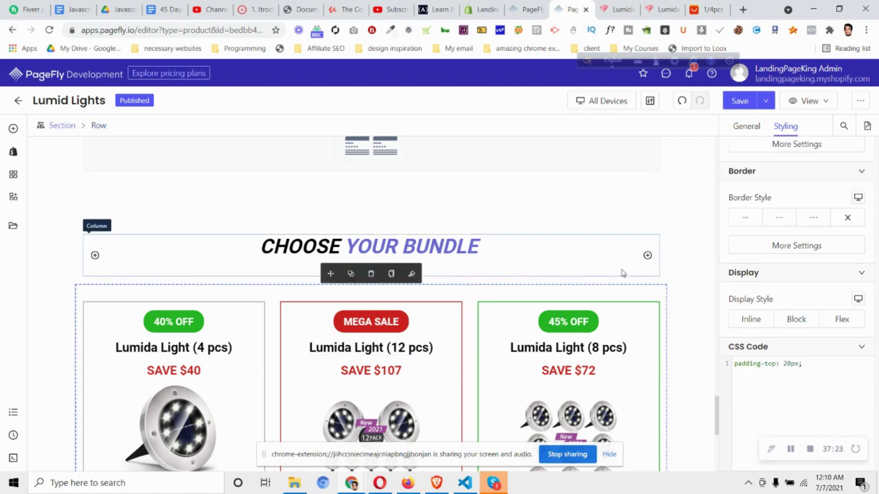
On the Lumida reference page, close the developer tools and examine the sections that follow the bundle cards
{"action": "left_click", "coordinate": [660, 8]}
{"action": "scroll", "coordinate": [454, 204], "scroll_direction": "down", "scroll_amount": 5}
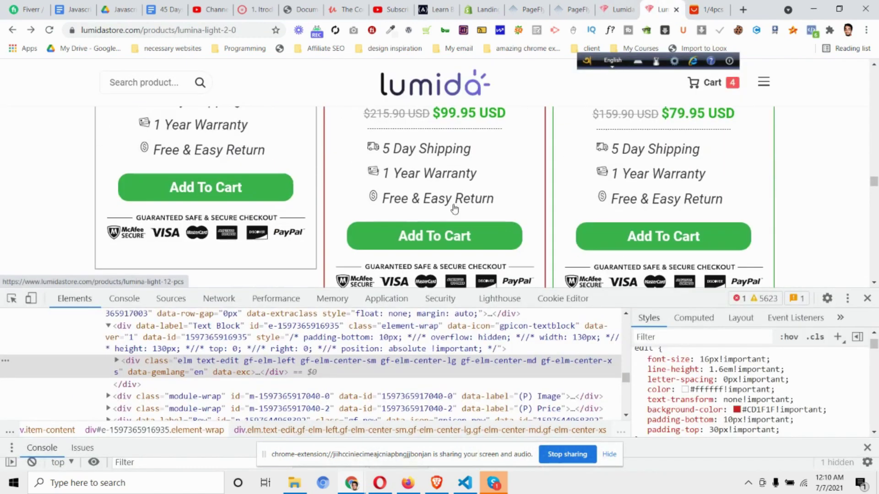
{"action": "key", "text": "F12"}
{"action": "scroll", "coordinate": [479, 312], "scroll_direction": "down", "scroll_amount": 5}
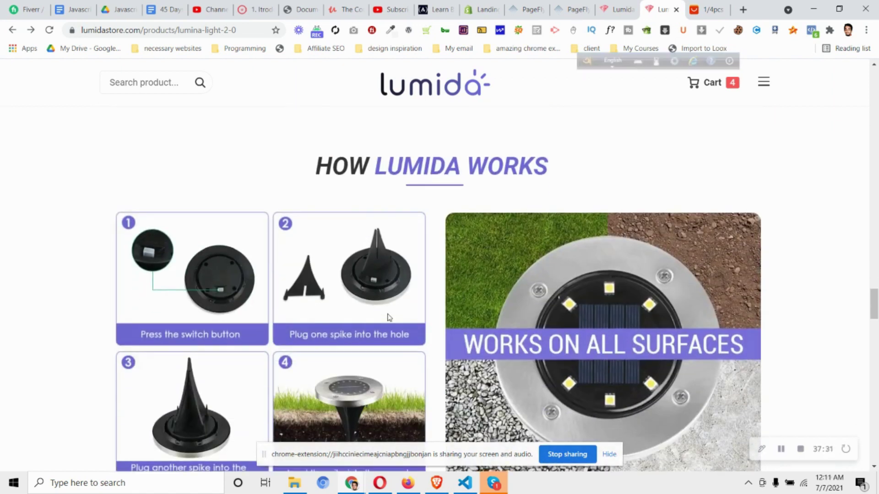
{"action": "scroll", "coordinate": [388, 316], "scroll_direction": "down", "scroll_amount": 10}
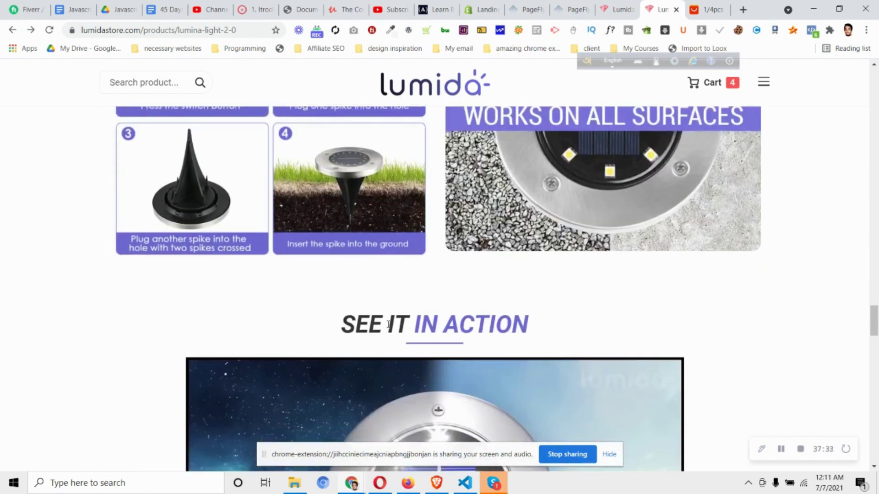
{"action": "scroll", "coordinate": [395, 323], "scroll_direction": "down", "scroll_amount": 6}
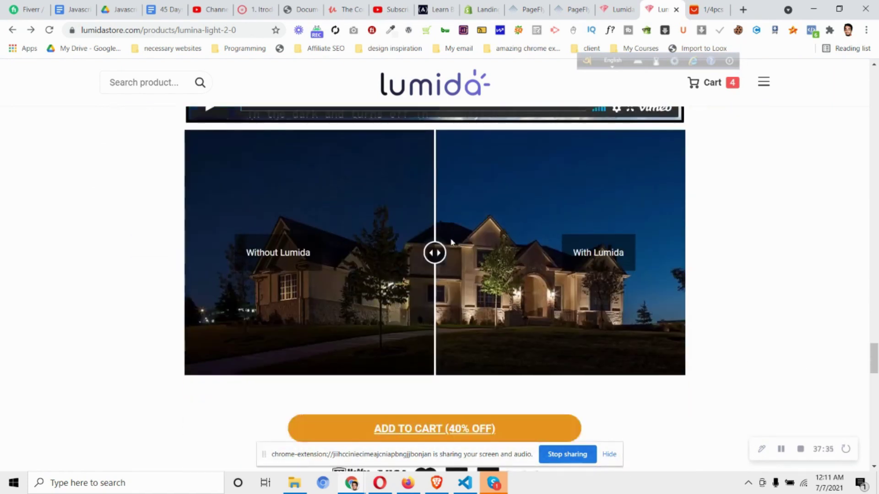
{"action": "scroll", "coordinate": [426, 273], "scroll_direction": "down", "scroll_amount": 6}
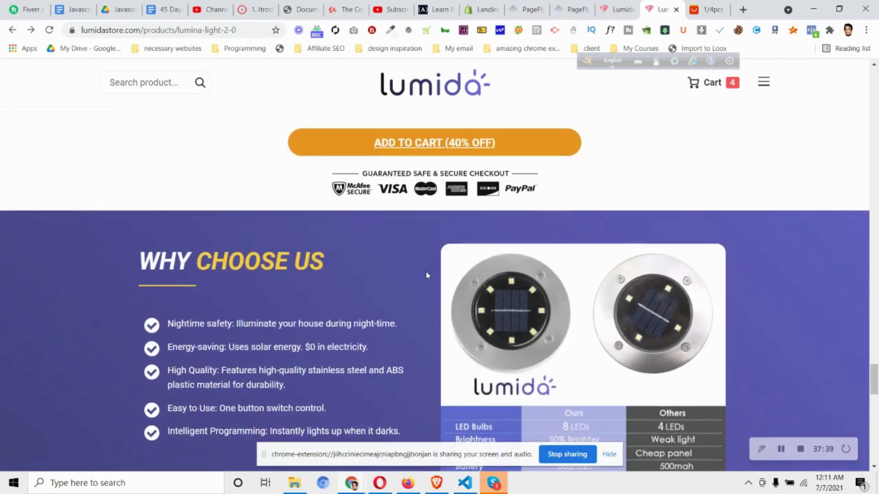
{"action": "scroll", "coordinate": [426, 273], "scroll_direction": "down", "scroll_amount": 6}
{"action": "scroll", "coordinate": [427, 274], "scroll_direction": "up", "scroll_amount": 3}
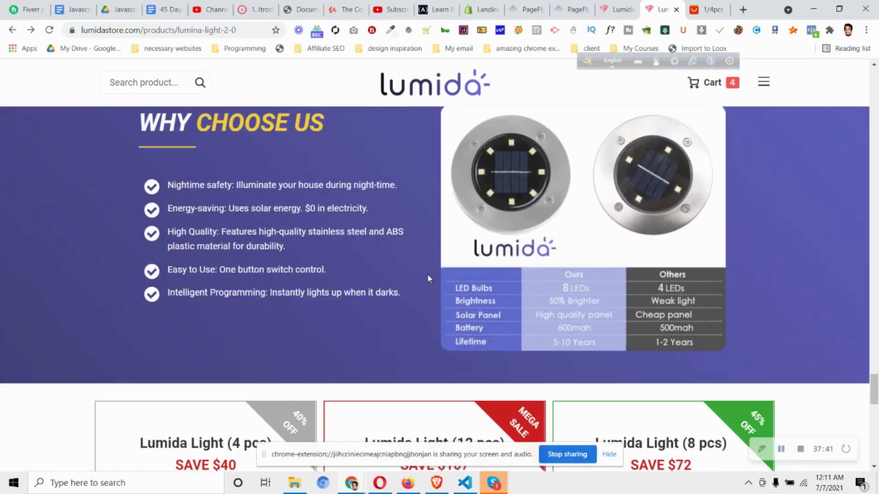
{"action": "scroll", "coordinate": [427, 273], "scroll_direction": "up", "scroll_amount": 4}
{"action": "scroll", "coordinate": [427, 273], "scroll_direction": "down", "scroll_amount": 20}
{"action": "scroll", "coordinate": [428, 276], "scroll_direction": "up", "scroll_amount": 13}
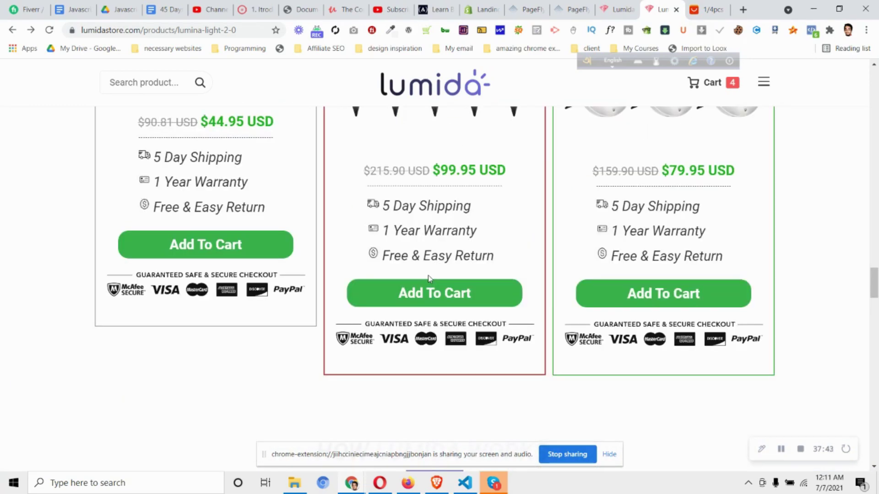
{"action": "scroll", "coordinate": [429, 278], "scroll_direction": "up", "scroll_amount": 15}
{"action": "scroll", "coordinate": [430, 284], "scroll_direction": "down", "scroll_amount": 12}
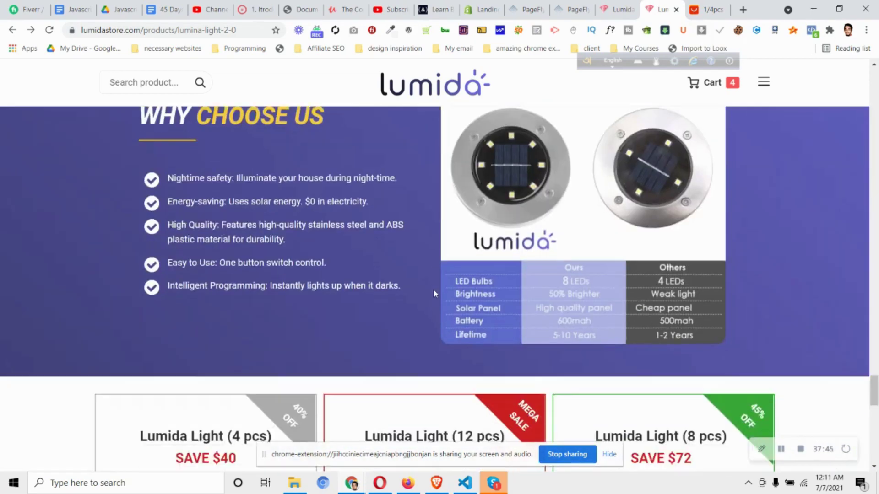
{"action": "scroll", "coordinate": [434, 293], "scroll_direction": "down", "scroll_amount": 10}
{"action": "scroll", "coordinate": [434, 293], "scroll_direction": "up", "scroll_amount": 16}
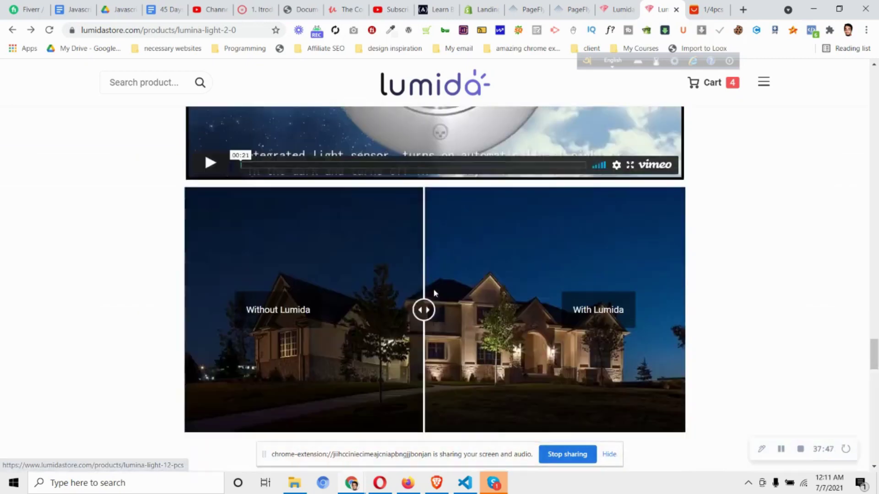
{"action": "scroll", "coordinate": [435, 293], "scroll_direction": "up", "scroll_amount": 10}
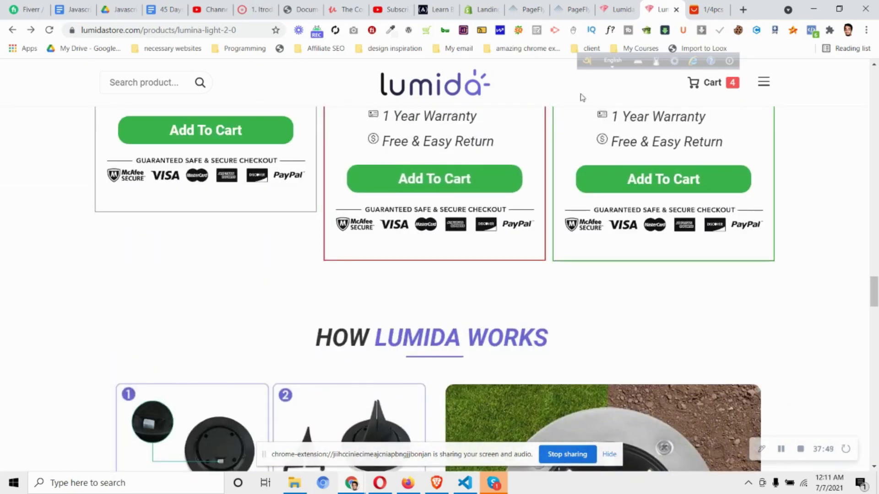
{"action": "scroll", "coordinate": [581, 97], "scroll_direction": "up", "scroll_amount": 15}
Back in PageFly, show the page outline and rename the Frequently Asked Questions section as FAQ Section
{"action": "key", "text": "ctrl+shift+Tab"}
{"action": "key", "text": "ctrl+shift+Tab"}
{"action": "scroll", "coordinate": [159, 229], "scroll_direction": "up", "scroll_amount": 15}
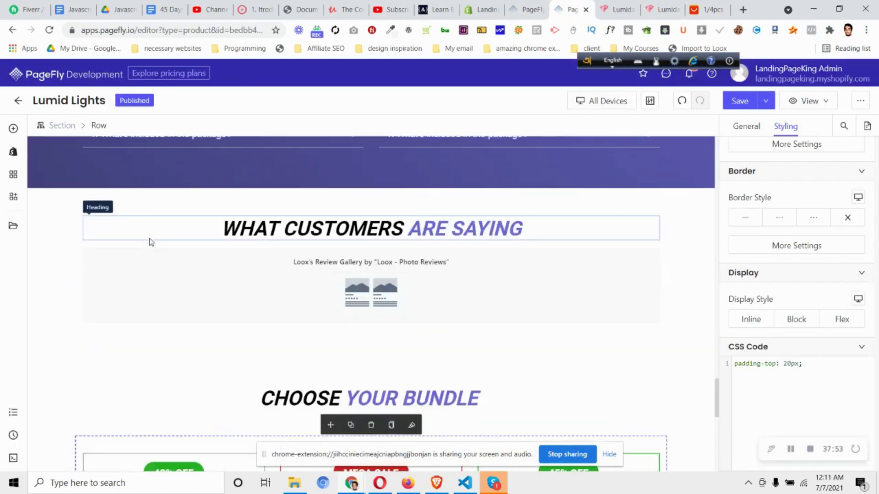
{"action": "scroll", "coordinate": [153, 256], "scroll_direction": "down", "scroll_amount": 10}
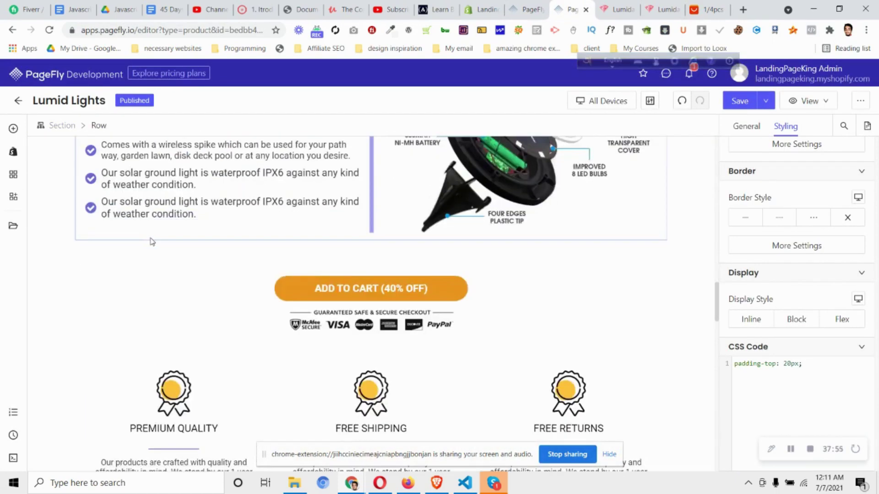
{"action": "scroll", "coordinate": [159, 303], "scroll_direction": "down", "scroll_amount": 4}
{"action": "scroll", "coordinate": [160, 303], "scroll_direction": "up", "scroll_amount": 2}
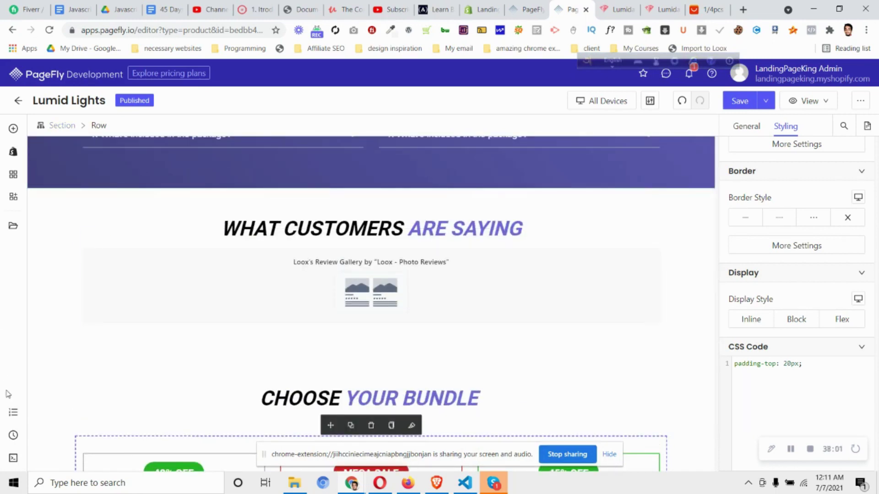
{"action": "left_click", "coordinate": [13, 412]}
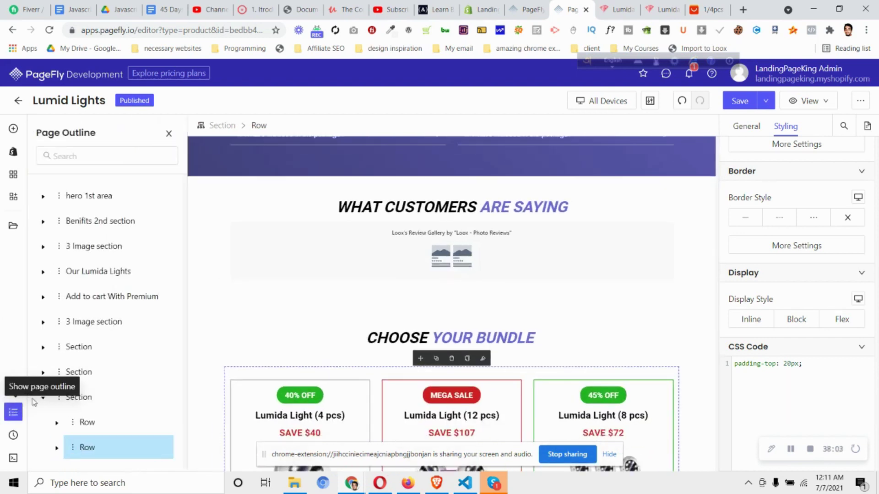
{"action": "left_click", "coordinate": [93, 351]}
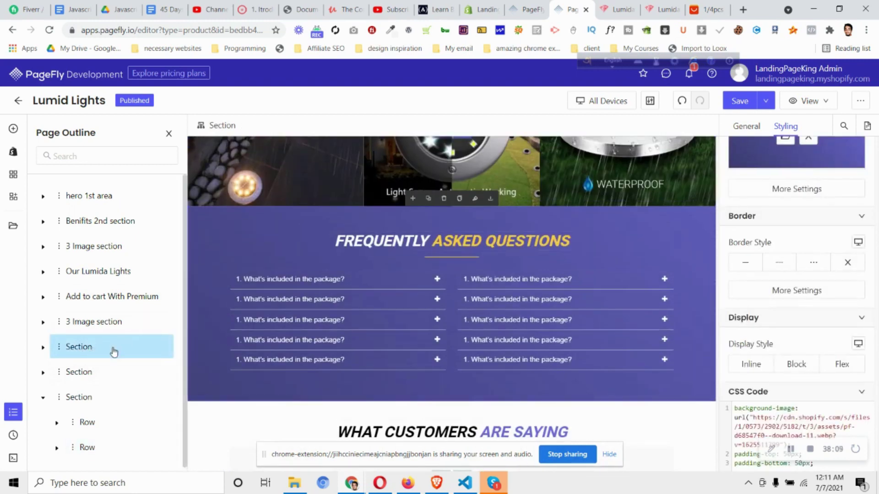
{"action": "left_click", "coordinate": [753, 130]}
{"action": "left_click", "coordinate": [738, 443]}
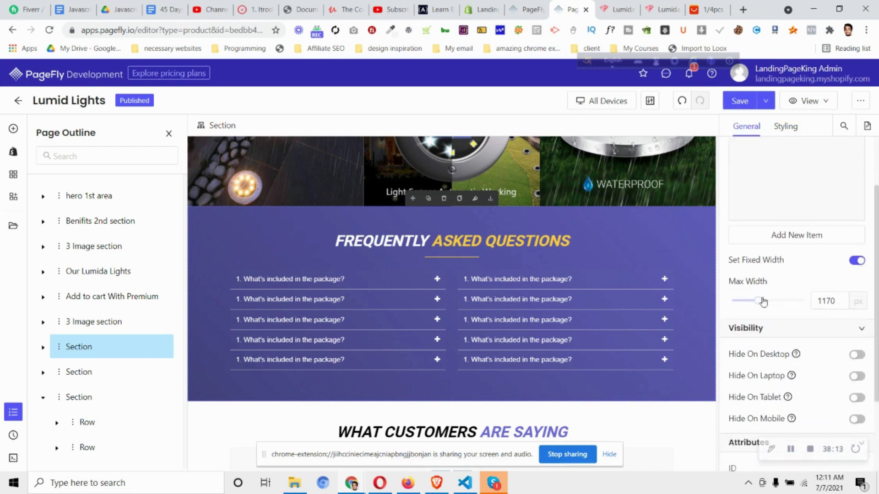
{"action": "scroll", "coordinate": [766, 309], "scroll_direction": "down", "scroll_amount": 3}
{"action": "left_click", "coordinate": [740, 440]}
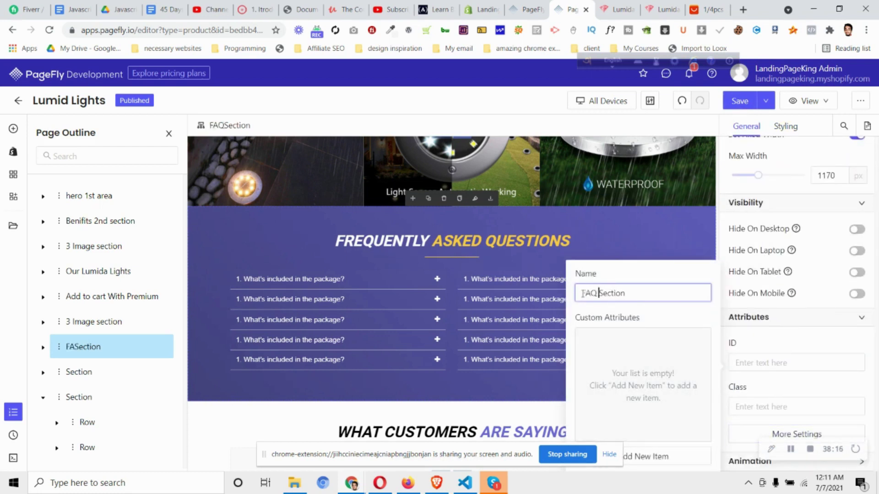
Complete the FAQ Section name and rename the What Customers Are Saying section as REVIEWS Section
{"action": "type", "text": "FAQ"}
{"action": "left_click", "coordinate": [128, 372]}
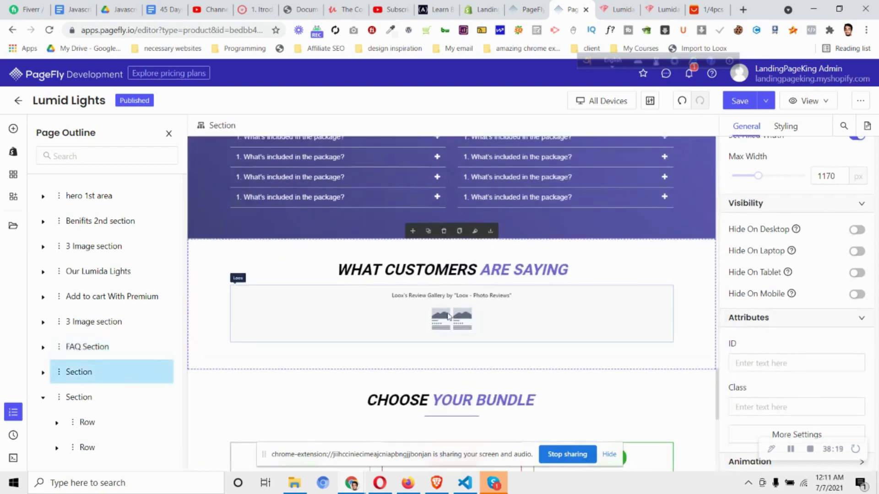
{"action": "left_click", "coordinate": [742, 440]}
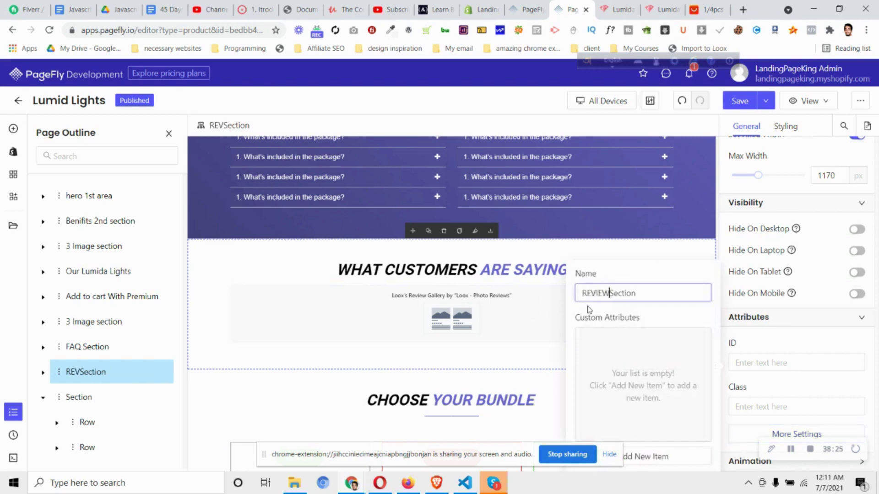
{"action": "type", "text": "REVIEWS"}
Rename the Choose Your Bundle section as BUNDLE Section
{"action": "left_click", "coordinate": [88, 399]}
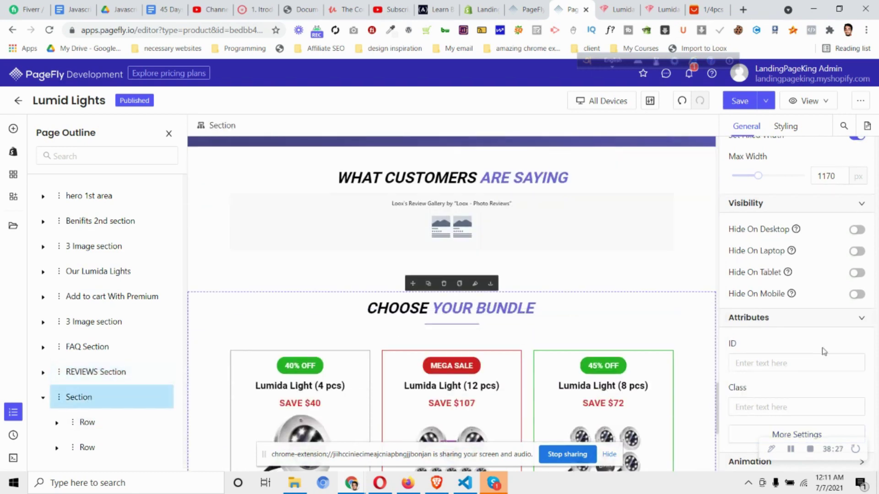
{"action": "left_click", "coordinate": [755, 435]}
{"action": "left_click", "coordinate": [582, 293]}
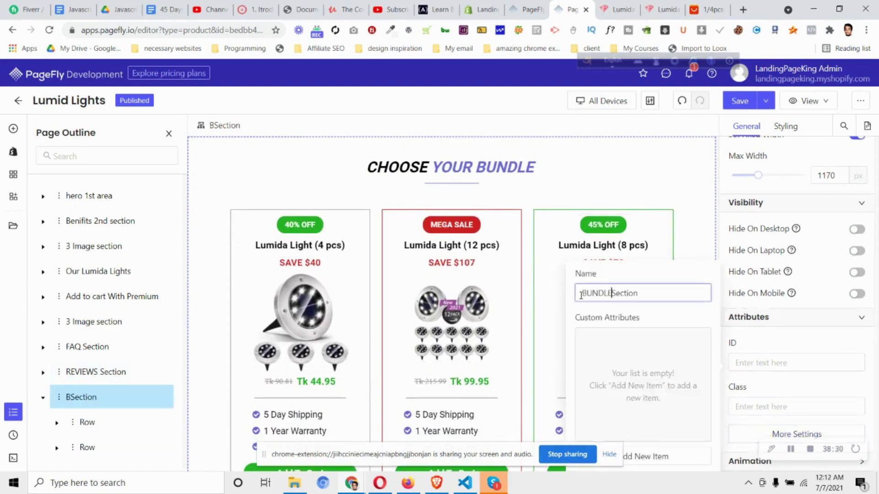
{"action": "scroll", "coordinate": [490, 260], "scroll_direction": "down", "scroll_amount": 2}
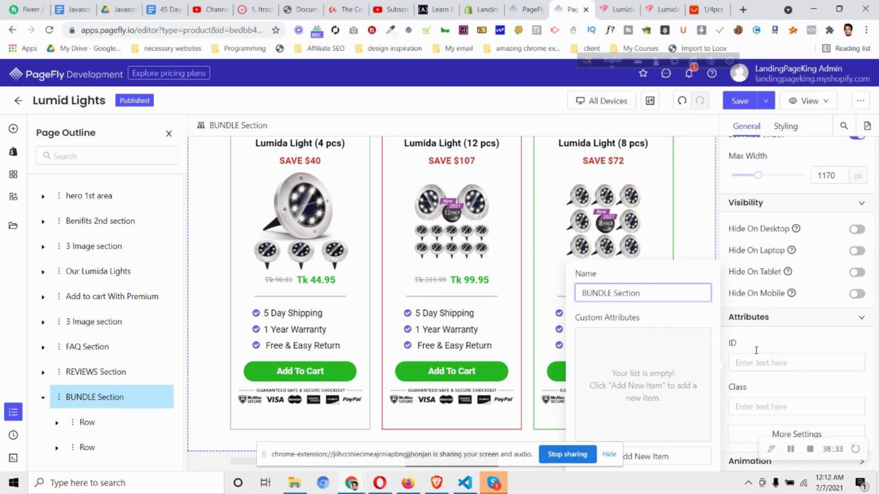
{"action": "left_click", "coordinate": [778, 435]}
{"action": "scroll", "coordinate": [422, 349], "scroll_direction": "up", "scroll_amount": 4}
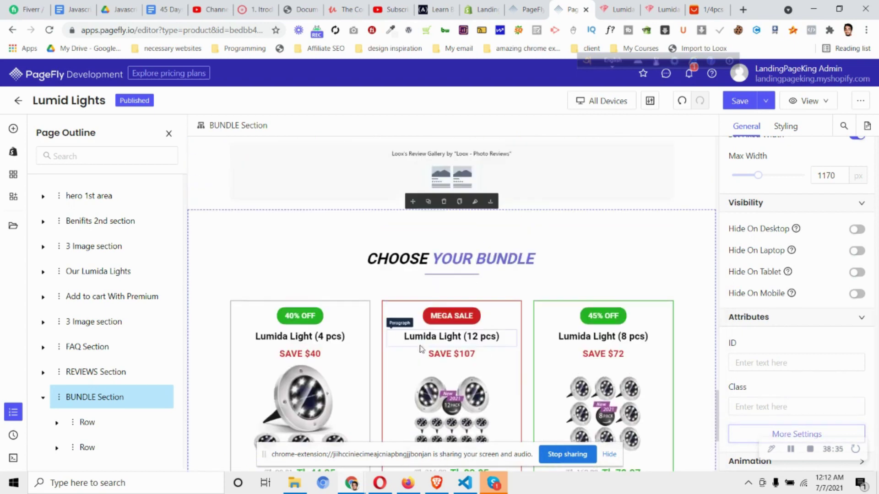
{"action": "scroll", "coordinate": [422, 349], "scroll_direction": "up", "scroll_amount": 1}
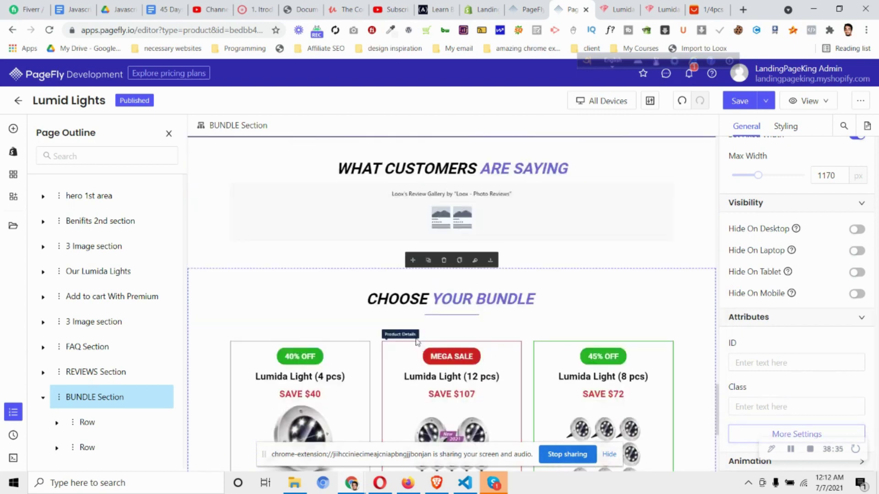
Duplicate the REVIEWS Section and move the copy below the BUNDLE Section in the page outline
{"action": "left_click", "coordinate": [95, 373]}
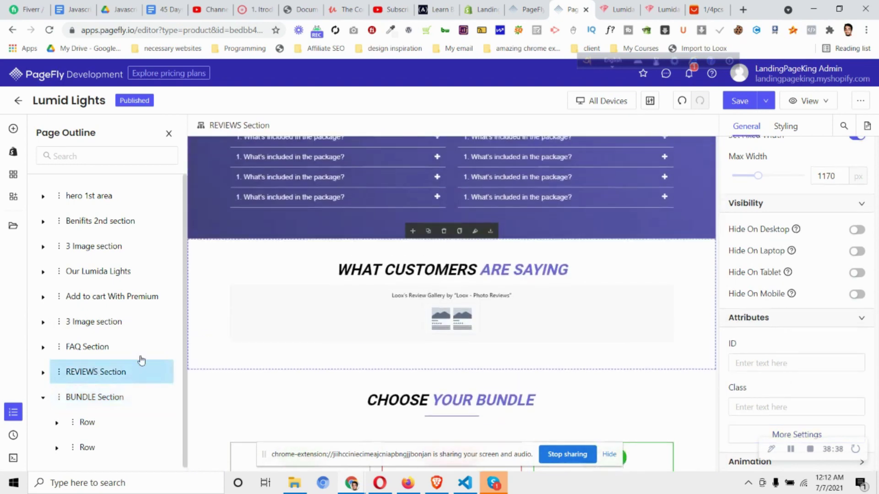
{"action": "left_click", "coordinate": [428, 232]}
{"action": "scroll", "coordinate": [92, 362], "scroll_direction": "down", "scroll_amount": 1}
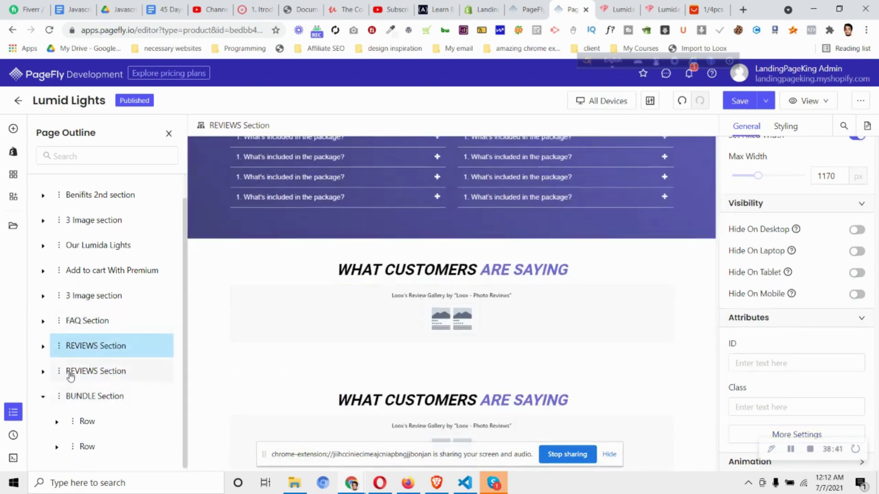
{"action": "left_click_drag", "start_coordinate": [62, 367], "coordinate": [47, 454]}
{"action": "scroll", "coordinate": [156, 380], "scroll_direction": "down", "scroll_amount": 1}
{"action": "scroll", "coordinate": [445, 344], "scroll_direction": "down", "scroll_amount": 10}
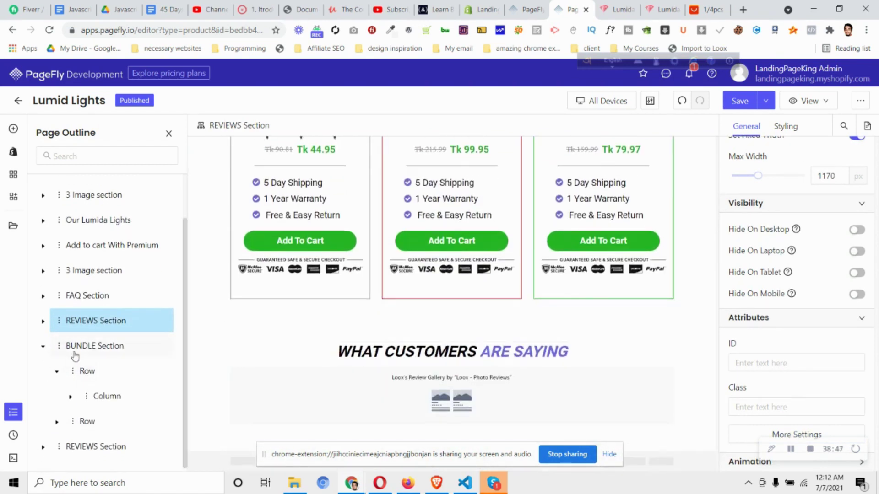
Close the page outline and, on the Lumida reference page, copy the word HOW from the How Lumida Works heading
{"action": "left_click", "coordinate": [12, 412]}
{"action": "left_click", "coordinate": [647, 6]}
{"action": "scroll", "coordinate": [382, 247], "scroll_direction": "down", "scroll_amount": 15}
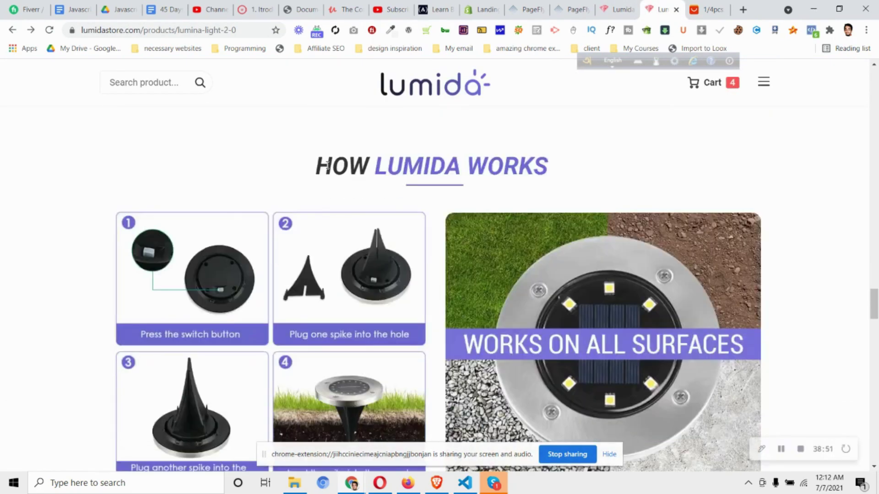
{"action": "left_click_drag", "start_coordinate": [315, 165], "coordinate": [368, 166]}
{"action": "right_click", "coordinate": [354, 163]}
{"action": "left_click", "coordinate": [379, 173]}
Back in PageFly, change the duplicated section's What Customers Are Saying heading to HOW LUMIDA WORKS
{"action": "left_click", "coordinate": [572, 9]}
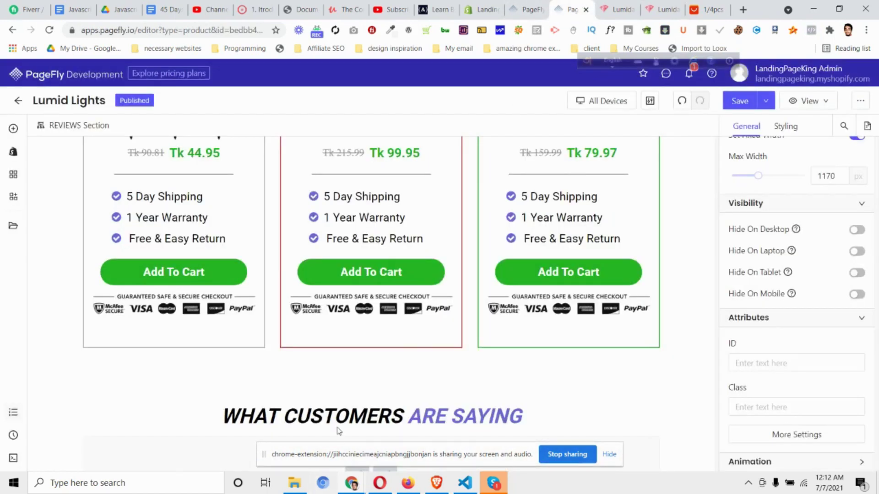
{"action": "scroll", "coordinate": [362, 387], "scroll_direction": "down", "scroll_amount": 2}
{"action": "left_click", "coordinate": [296, 316]}
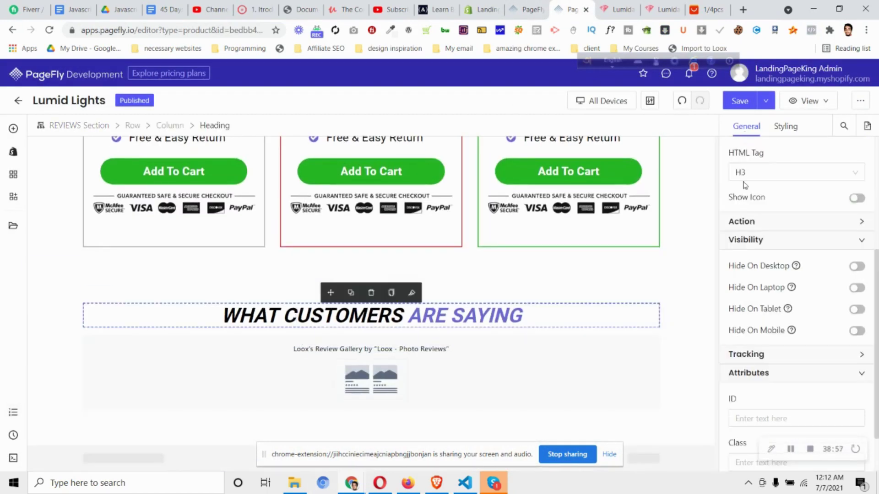
{"action": "scroll", "coordinate": [761, 234], "scroll_direction": "up", "scroll_amount": 4}
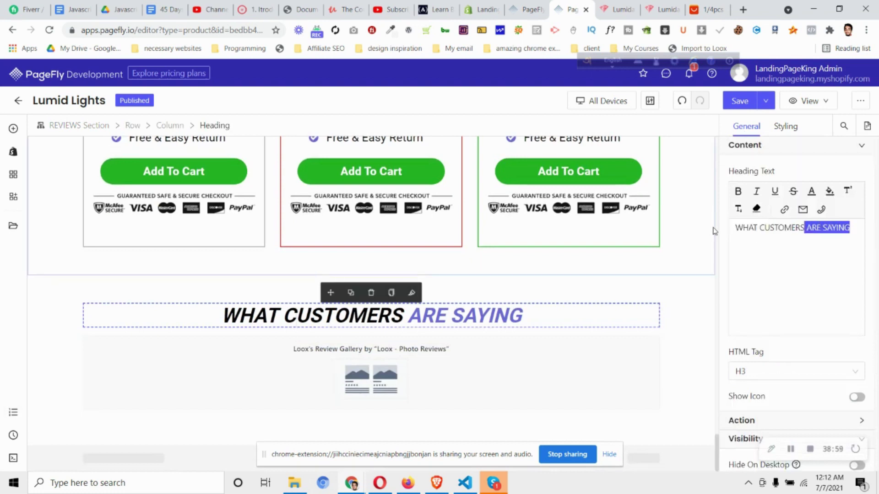
{"action": "left_click_drag", "start_coordinate": [736, 228], "coordinate": [777, 228]}
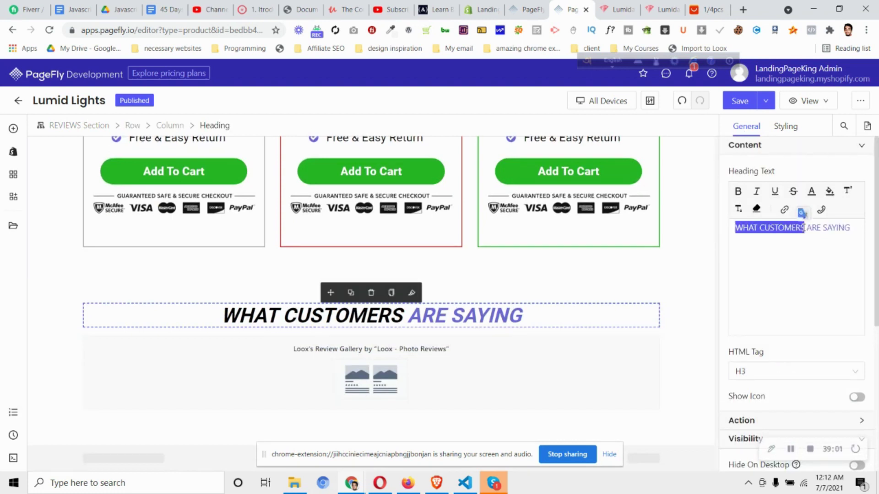
{"action": "type", "text": "HOW"}
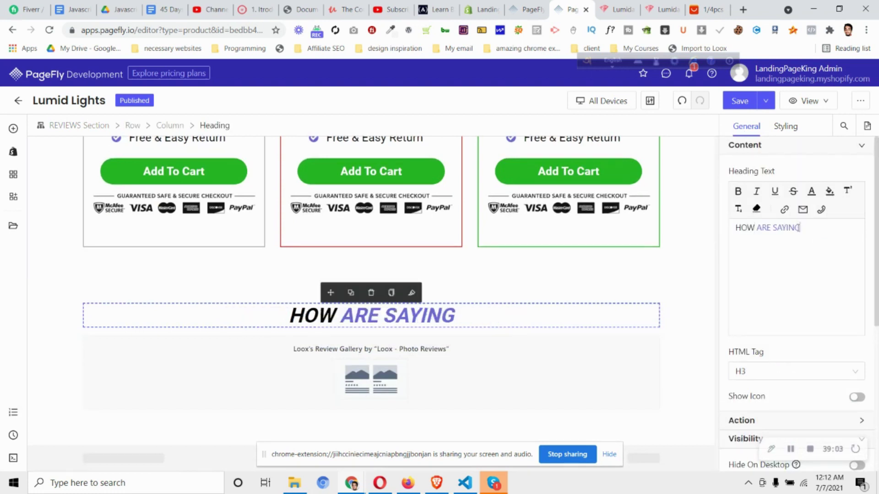
{"action": "type", "text": " LUMIDA WORKS"}
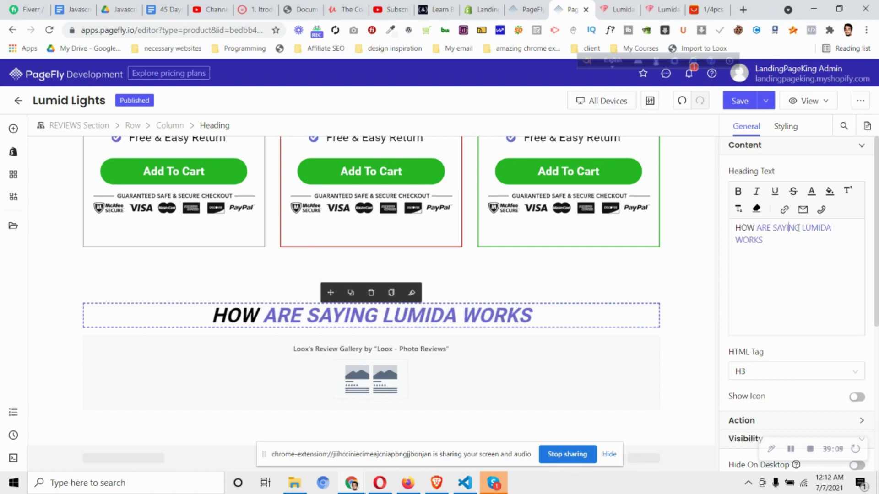
{"action": "key", "text": "BackSpace"}
{"action": "key", "text": "BackSpace"}
{"action": "key", "text": "BackSpace"}
{"action": "key", "text": "BackSpace"}
{"action": "key", "text": "BackSpace"}
{"action": "key", "text": "BackSpace"}
{"action": "key", "text": "BackSpace"}
{"action": "key", "text": "BackSpace"}
{"action": "key", "text": "BackSpace"}
{"action": "key", "text": "BackSpace"}
{"action": "key", "text": "BackSpace"}
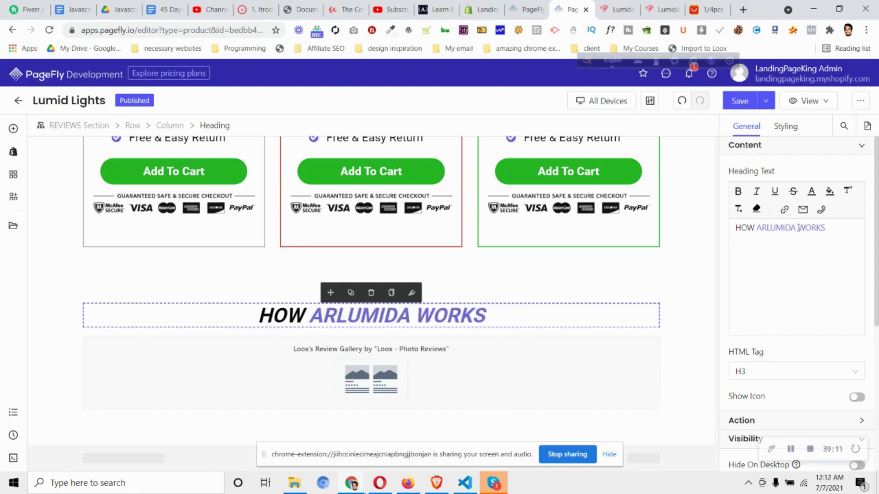
Delete the Loox review gallery under the How Lumida Works heading and add a second column to its row
{"action": "left_click", "coordinate": [365, 376]}
{"action": "left_click", "coordinate": [373, 324]}
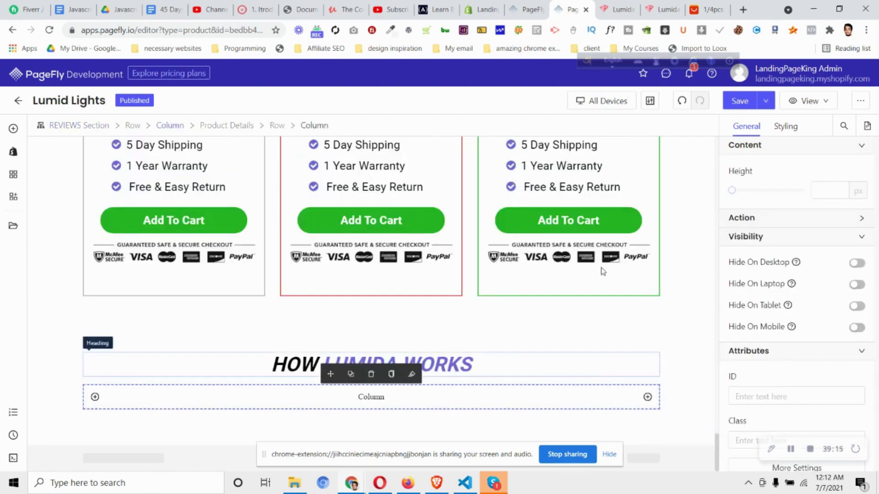
{"action": "key", "text": "ctrl+Tab"}
{"action": "key", "text": "ctrl+Tab"}
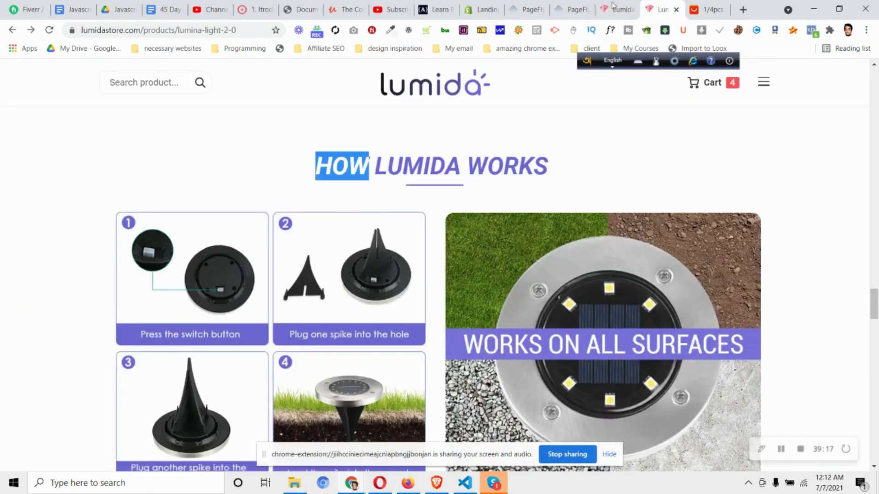
{"action": "left_click", "coordinate": [571, 9]}
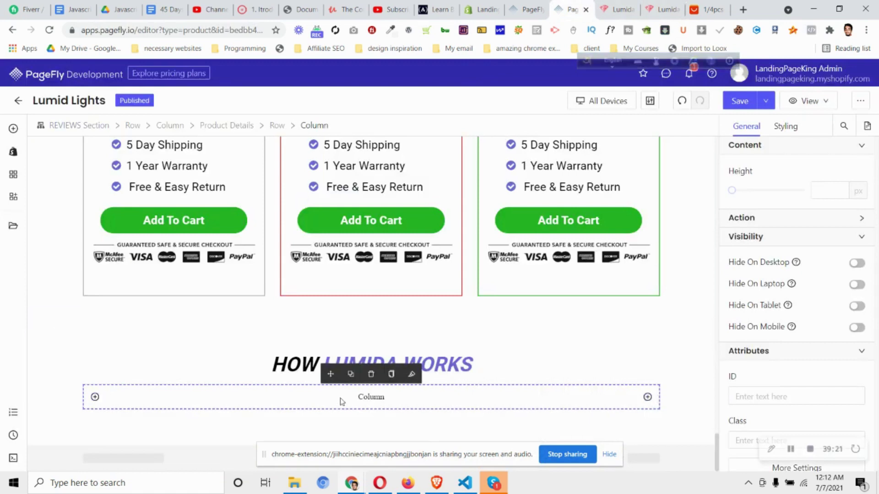
{"action": "left_click", "coordinate": [647, 397]}
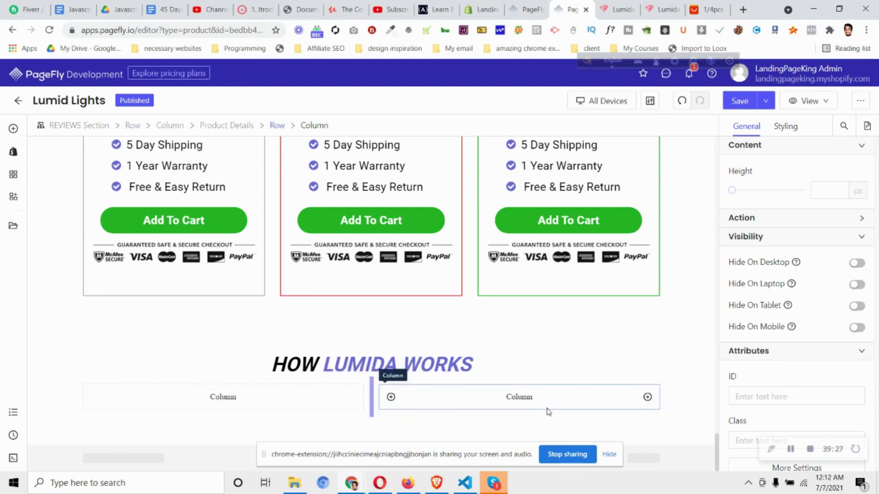
Set the top margin of the two-column row under the How Lumida Works heading to 20 px
{"action": "left_click", "coordinate": [323, 365]}
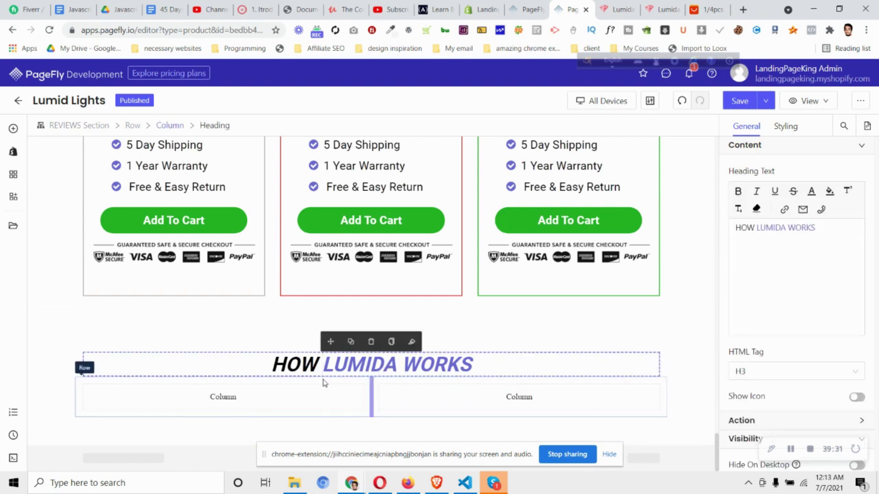
{"action": "left_click", "coordinate": [324, 382]}
{"action": "left_click", "coordinate": [786, 126]}
{"action": "left_click", "coordinate": [787, 361]}
{"action": "type", "text": "7"}
{"action": "type", "text": "5"}
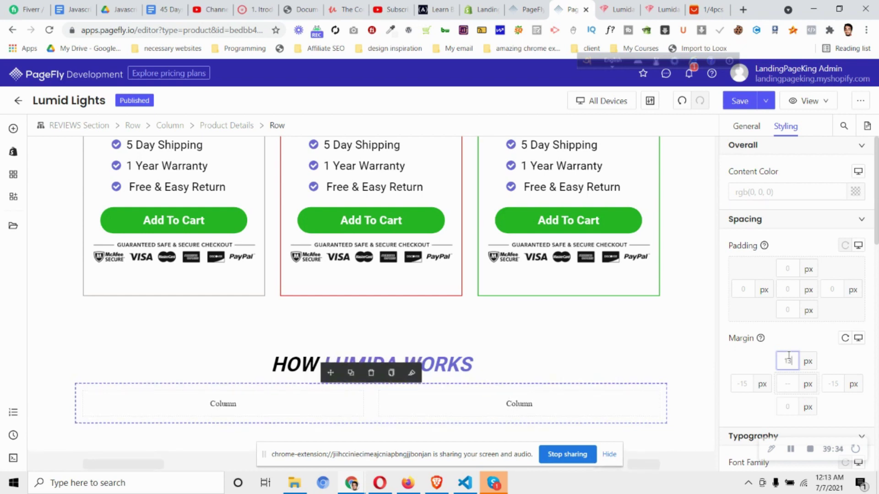
{"action": "key", "text": "BackSpace"}
{"action": "key", "text": "BackSpace"}
{"action": "type", "text": "20"}
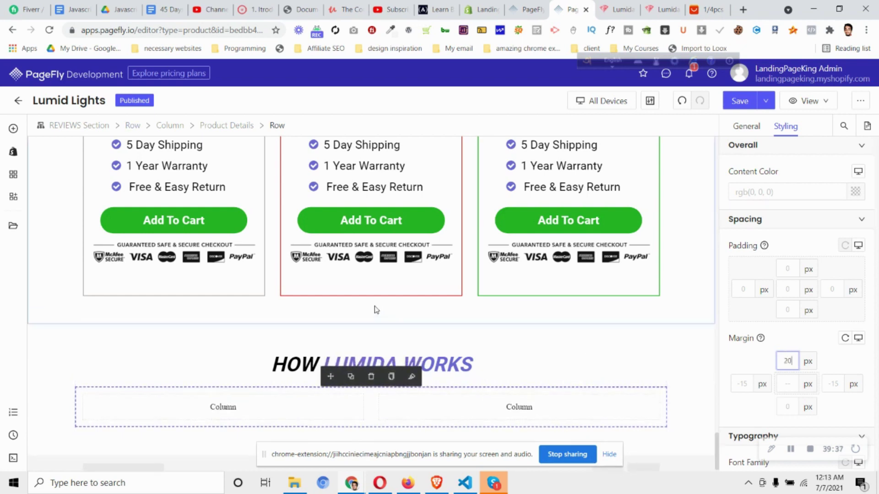
Add an Image element to the first column under the How Lumida Works heading
{"action": "scroll", "coordinate": [375, 308], "scroll_direction": "down", "scroll_amount": 1}
{"action": "left_click", "coordinate": [13, 128]}
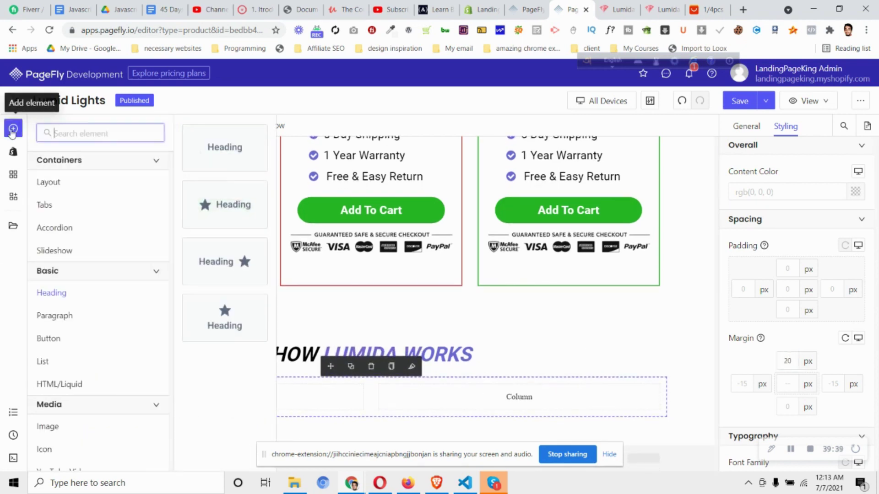
{"action": "left_click", "coordinate": [89, 425]}
{"action": "left_click_drag", "start_coordinate": [222, 137], "coordinate": [220, 398]}
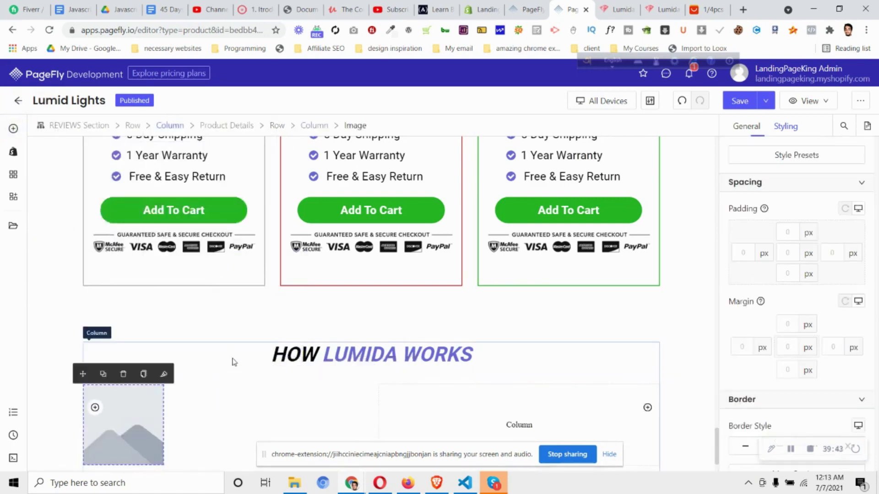
On the Lumida reference page, examine the four-step installation images and the Works On All Surfaces image
{"action": "key", "text": "ctrl+Tab"}
{"action": "key", "text": "ctrl+Tab"}
{"action": "scroll", "coordinate": [254, 231], "scroll_direction": "down", "scroll_amount": 3}
{"action": "right_click", "coordinate": [253, 228]}
{"action": "key", "text": "Escape"}
{"action": "right_click", "coordinate": [623, 228]}
{"action": "key", "text": "Escape"}
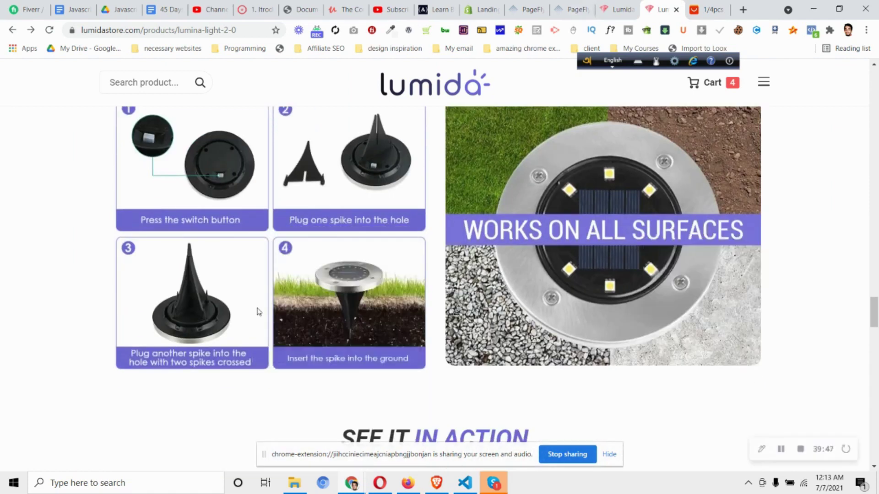
Back in PageFly, fill the new image element with the Light Sensor Automatic Working picture from the Image Manager
{"action": "left_click", "coordinate": [570, 9]}
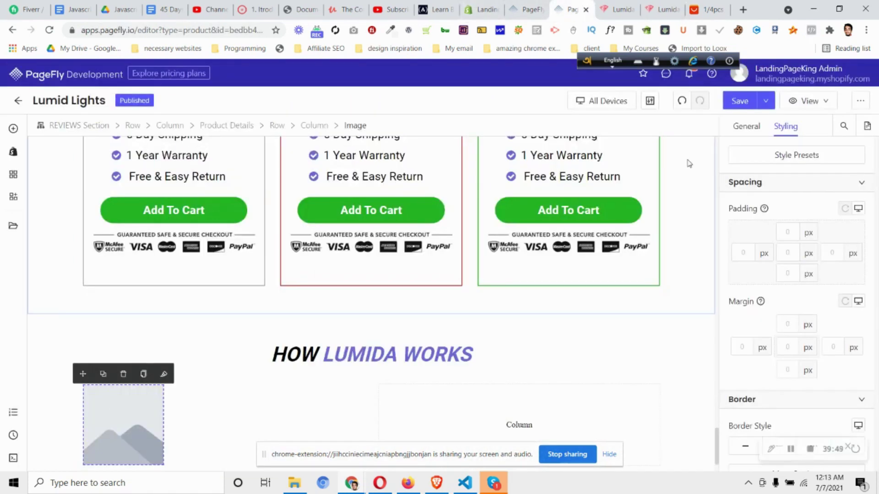
{"action": "left_click", "coordinate": [750, 131]}
{"action": "left_click", "coordinate": [797, 217]}
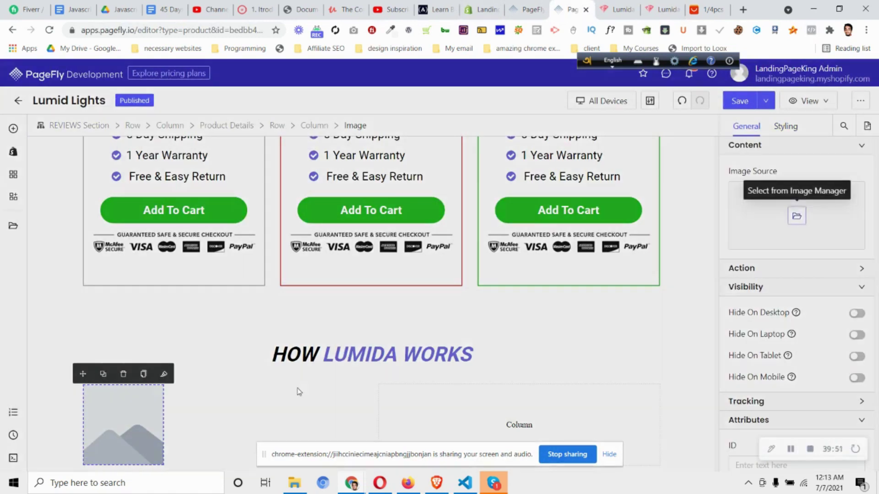
{"action": "left_click", "coordinate": [546, 298]}
{"action": "left_click", "coordinate": [726, 441]}
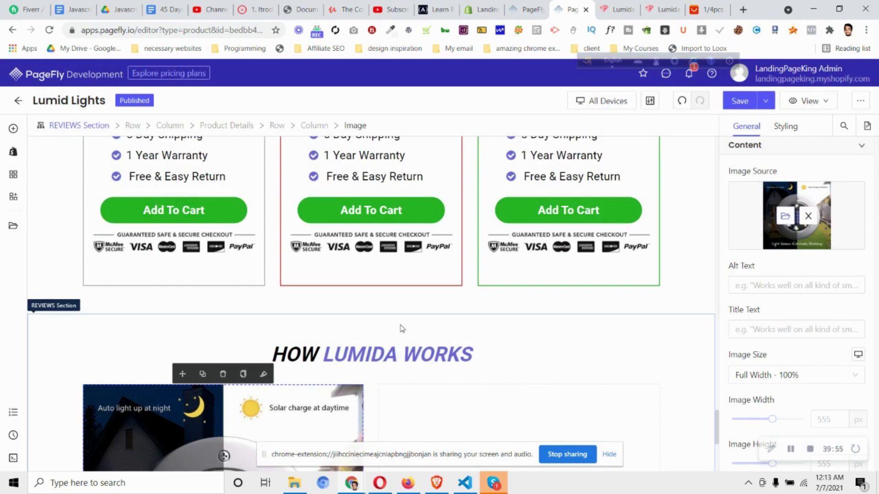
Duplicate the image into the second column and replace the copy's picture with the four-photo collage of lights at night
{"action": "scroll", "coordinate": [551, 386], "scroll_direction": "down", "scroll_amount": 5}
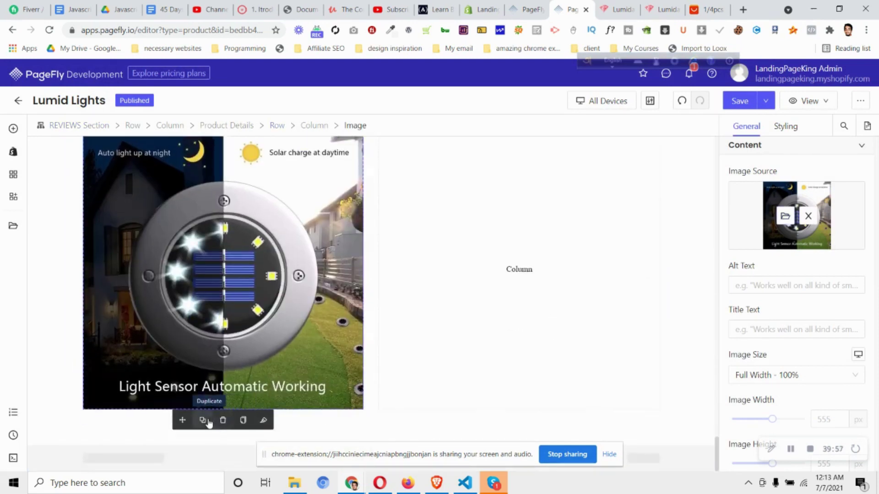
{"action": "left_click", "coordinate": [203, 420]}
{"action": "left_click_drag", "start_coordinate": [420, 271], "coordinate": [421, 271]}
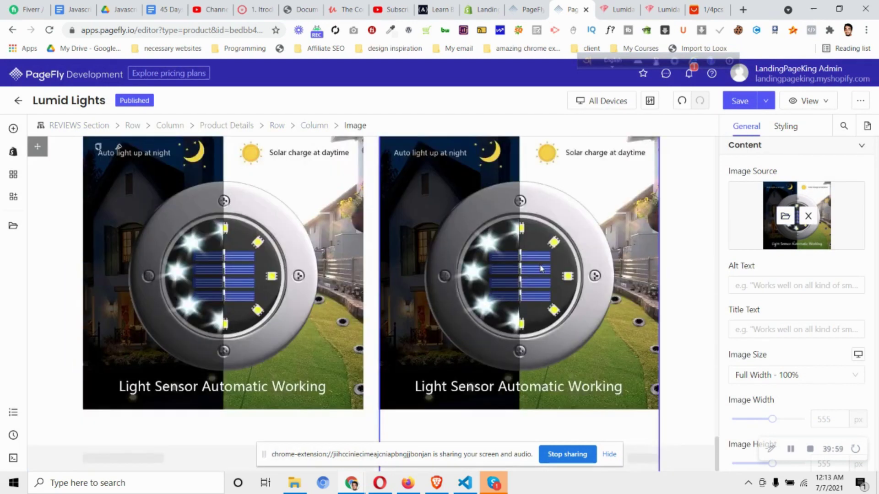
{"action": "left_click", "coordinate": [785, 216]}
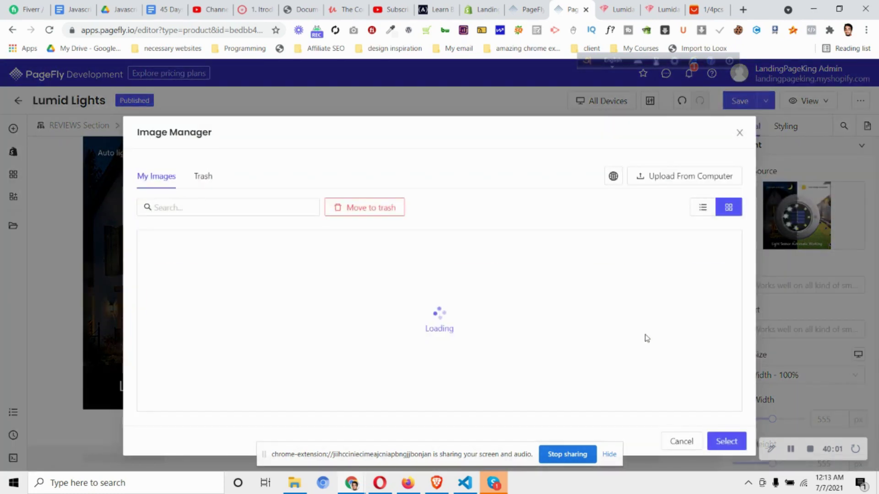
{"action": "left_click", "coordinate": [692, 297]}
{"action": "left_click", "coordinate": [726, 441]}
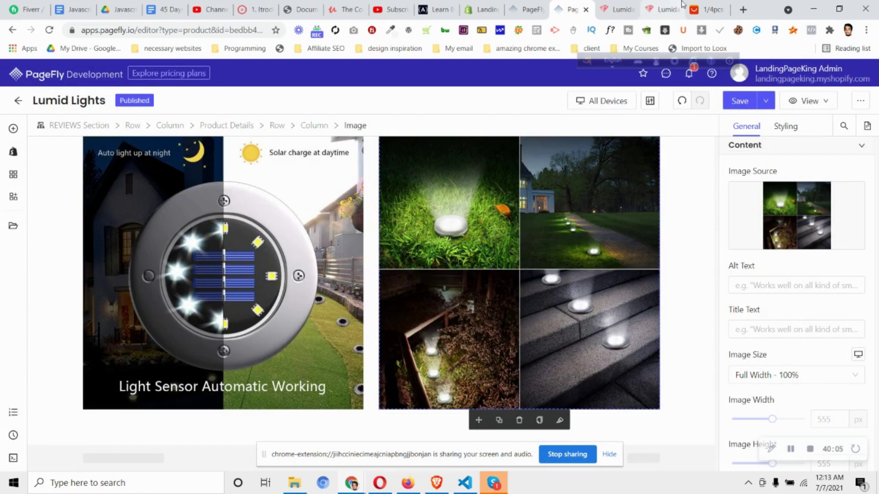
On the Lumida reference page, examine the See It In Action video, the with/without Lumida comparison and the Why Choose Us section
{"action": "left_click", "coordinate": [675, 8]}
{"action": "scroll", "coordinate": [429, 199], "scroll_direction": "down", "scroll_amount": 5}
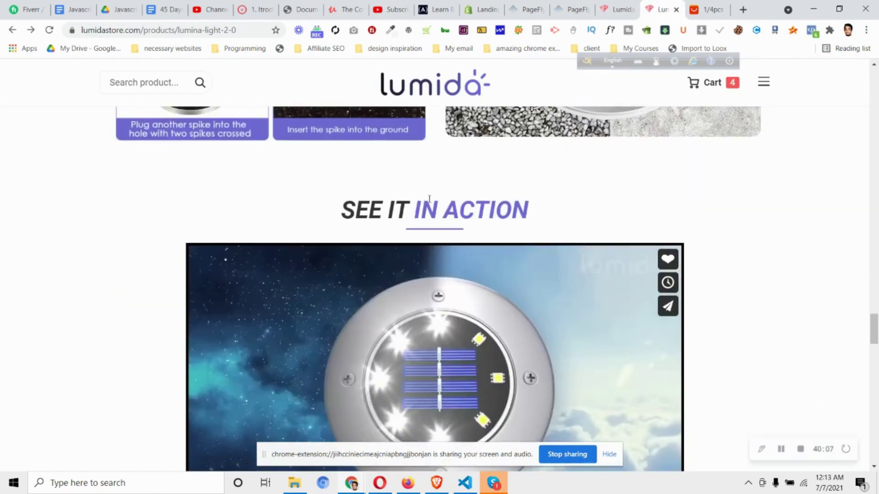
{"action": "scroll", "coordinate": [430, 200], "scroll_direction": "down", "scroll_amount": 3}
{"action": "scroll", "coordinate": [433, 206], "scroll_direction": "up", "scroll_amount": 2}
{"action": "scroll", "coordinate": [435, 211], "scroll_direction": "down", "scroll_amount": 5}
{"action": "scroll", "coordinate": [436, 210], "scroll_direction": "down", "scroll_amount": 5}
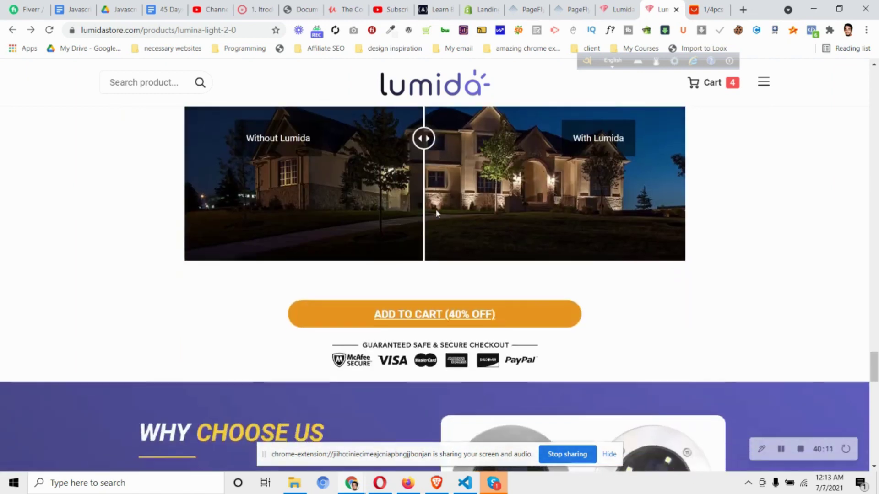
{"action": "scroll", "coordinate": [459, 292], "scroll_direction": "down", "scroll_amount": 1}
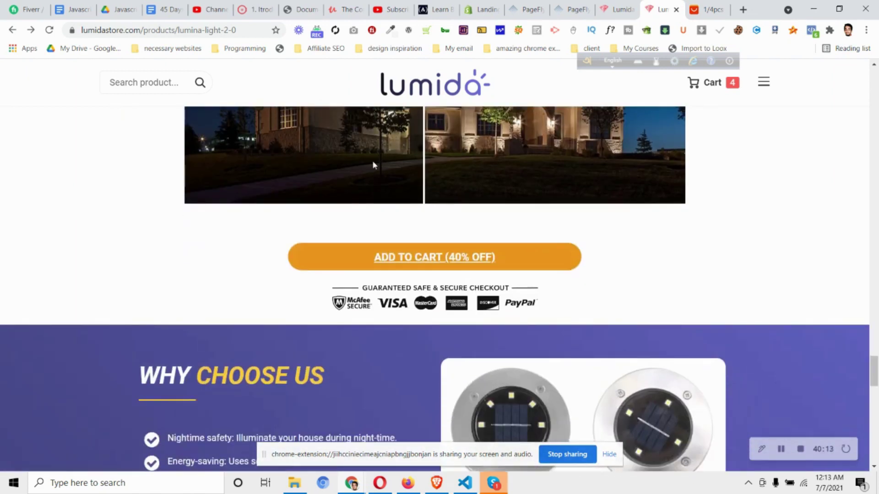
{"action": "scroll", "coordinate": [422, 305], "scroll_direction": "up", "scroll_amount": 2}
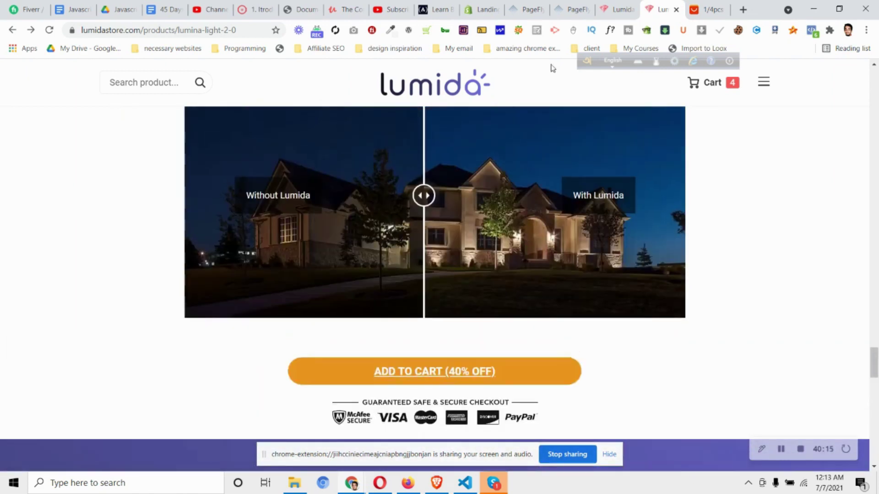
In PageFly, duplicate the Add to cart With Premium section and move the copy to the end of the page outline
{"action": "key", "text": "ctrl+shift+Tab"}
{"action": "key", "text": "ctrl+shift+Tab"}
{"action": "scroll", "coordinate": [441, 285], "scroll_direction": "down", "scroll_amount": 5}
{"action": "scroll", "coordinate": [451, 289], "scroll_direction": "up", "scroll_amount": 15}
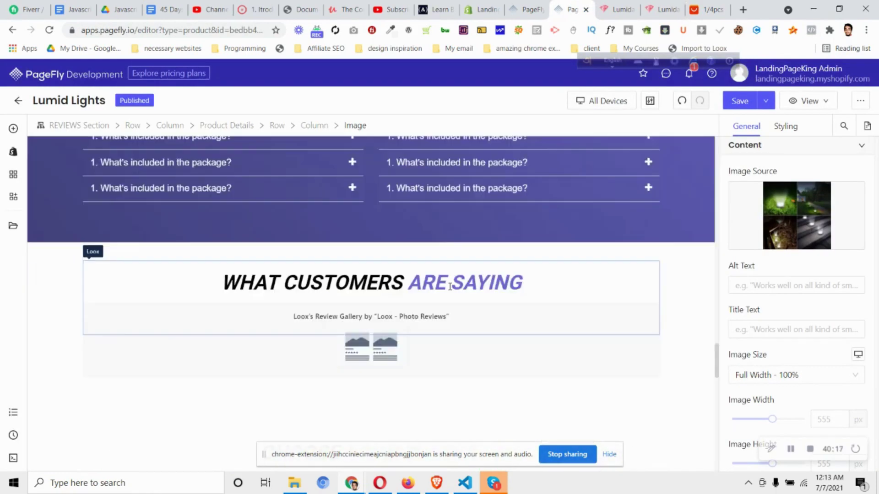
{"action": "scroll", "coordinate": [451, 290], "scroll_direction": "up", "scroll_amount": 1}
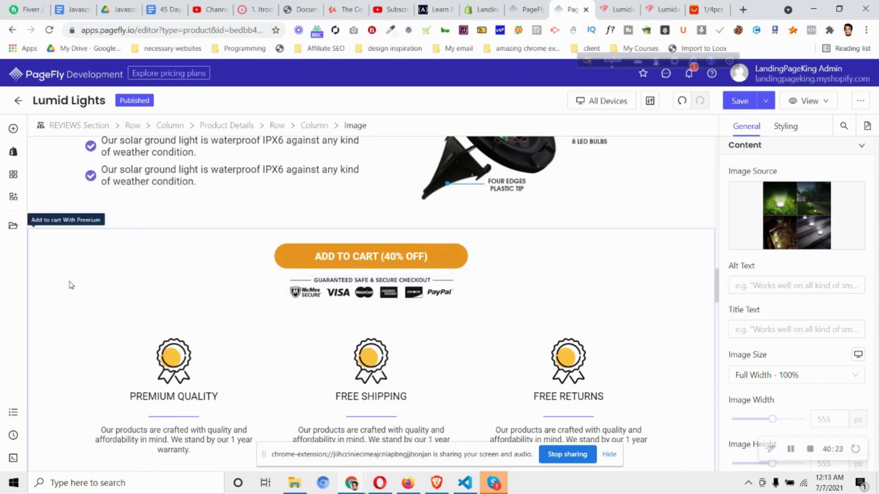
{"action": "left_click", "coordinate": [14, 413]}
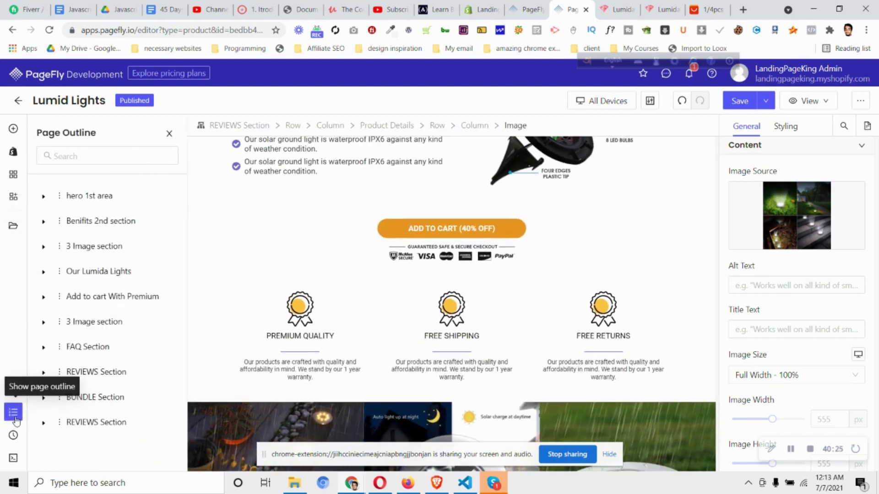
{"action": "left_click", "coordinate": [90, 298]}
{"action": "left_click", "coordinate": [427, 199]}
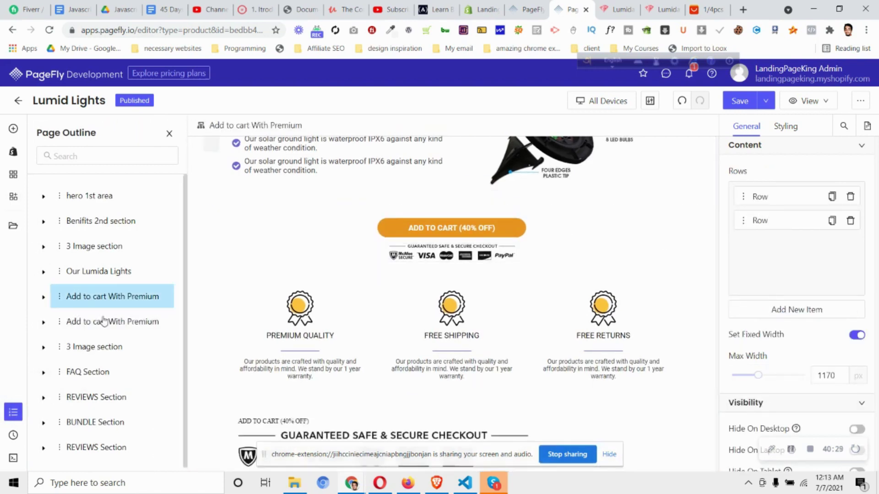
{"action": "left_click", "coordinate": [69, 321]}
{"action": "left_click_drag", "start_coordinate": [63, 320], "coordinate": [57, 469]}
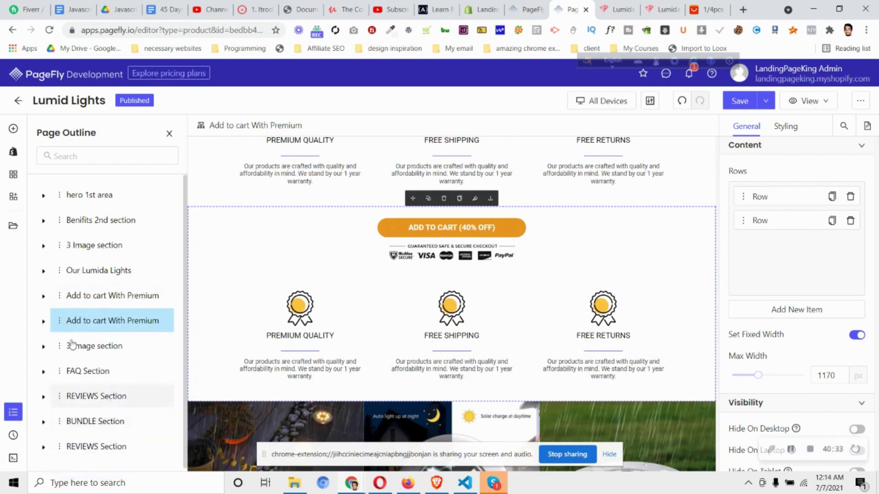
{"action": "left_click_drag", "start_coordinate": [64, 321], "coordinate": [71, 451]}
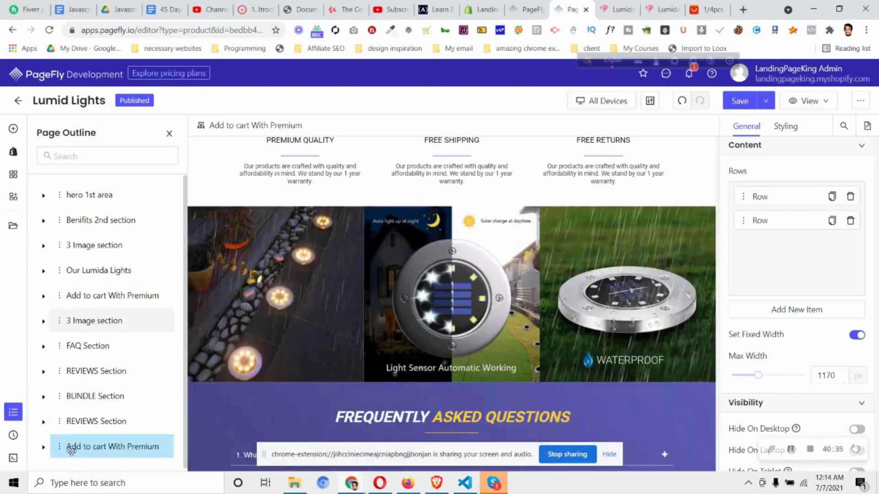
Rename the second REVIEWS Section, which holds the How Lumida Works heading, to "How lumida works"
{"action": "left_click", "coordinate": [85, 422]}
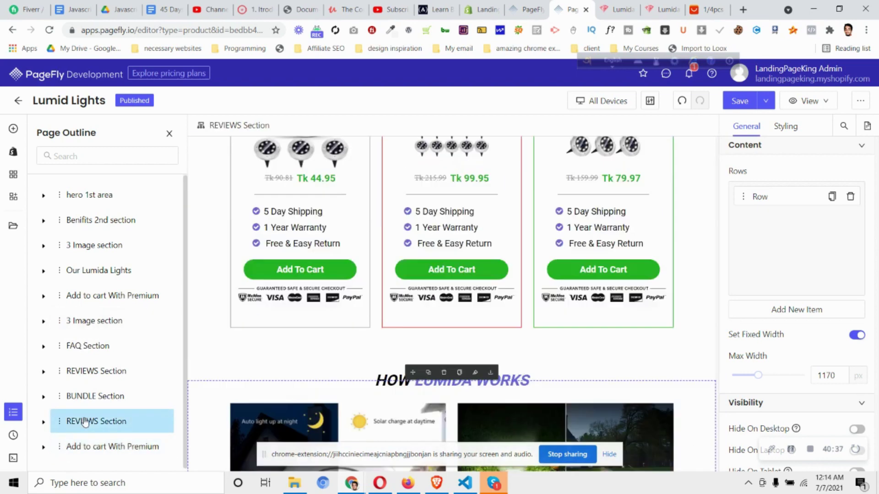
{"action": "scroll", "coordinate": [732, 384], "scroll_direction": "down", "scroll_amount": 4}
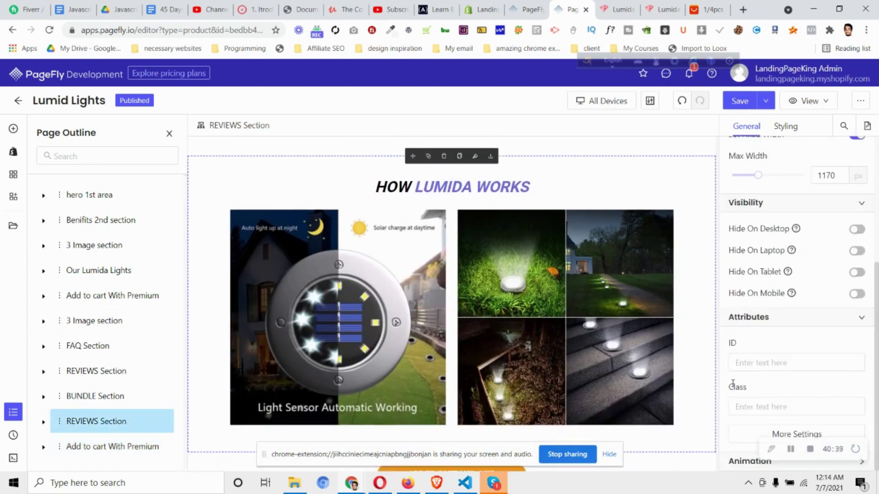
{"action": "left_click", "coordinate": [744, 430]}
{"action": "triple_click", "coordinate": [651, 298]}
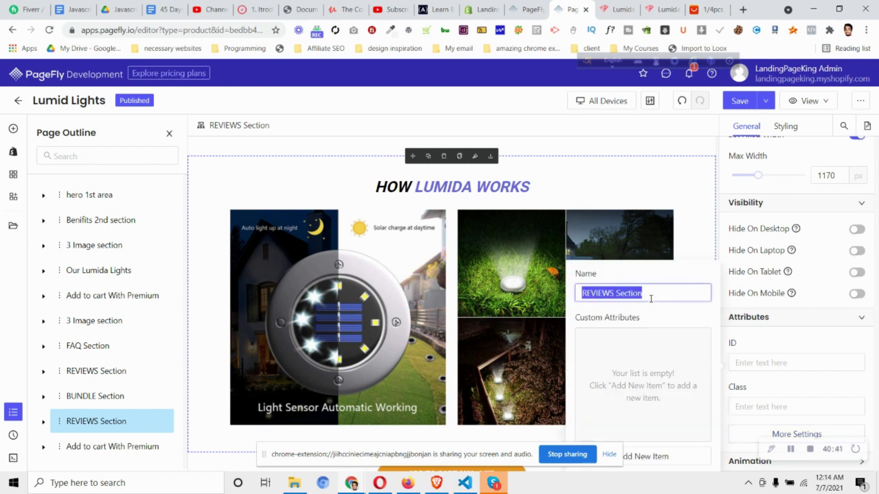
{"action": "type", "text": "How lumida works"}
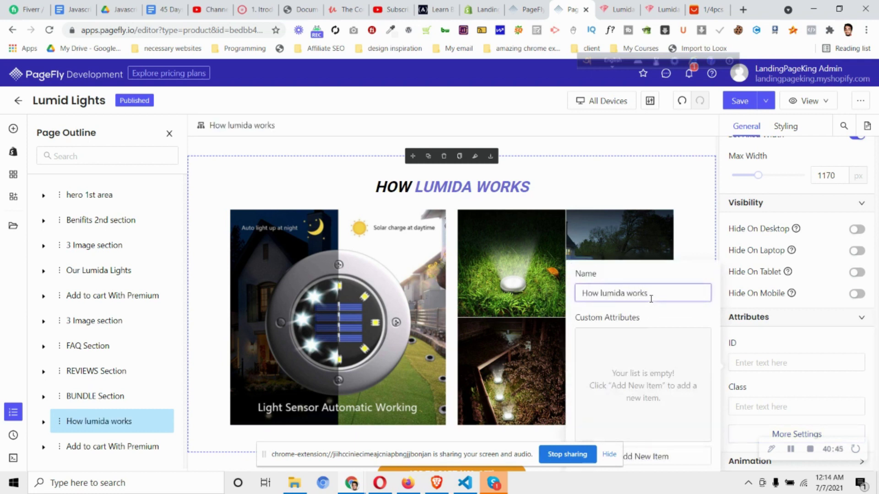
Rename the copied Add to cart With Premium section at the page end to "Action Video" and close the page outline
{"action": "left_click", "coordinate": [157, 447]}
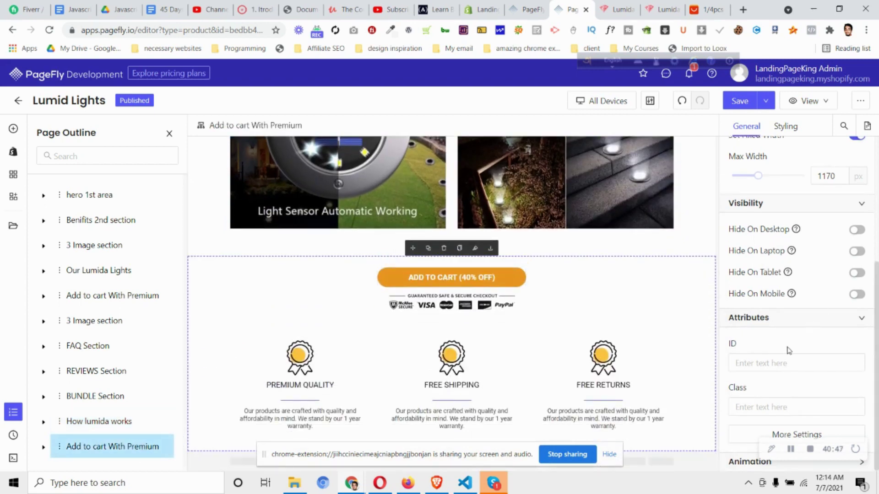
{"action": "left_click", "coordinate": [792, 434]}
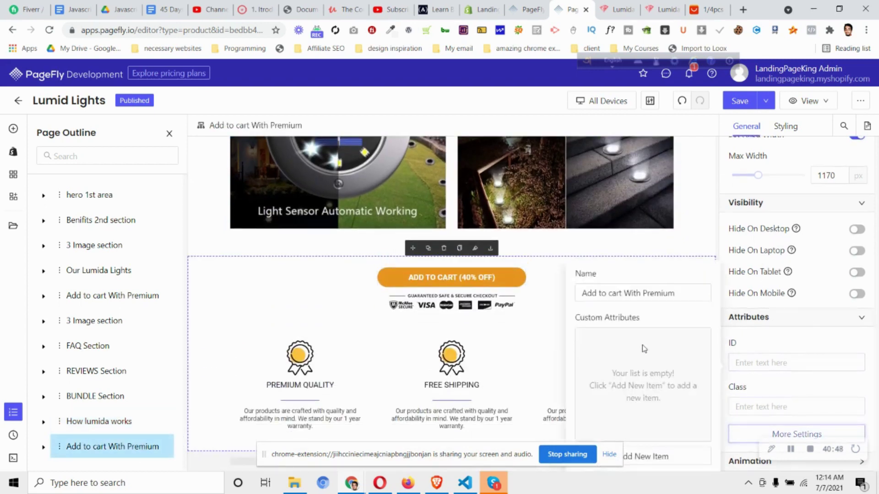
{"action": "triple_click", "coordinate": [657, 300]}
{"action": "type", "text": "Action Video"}
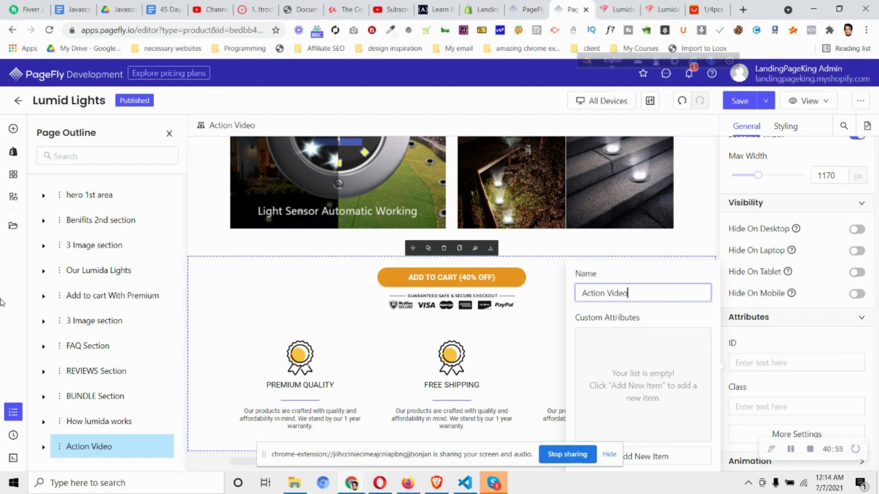
{"action": "left_click", "coordinate": [13, 412]}
Check the layout of the See It In Action heading and video on the Lumida reference page, and return to PageFly
{"action": "left_click", "coordinate": [661, 9]}
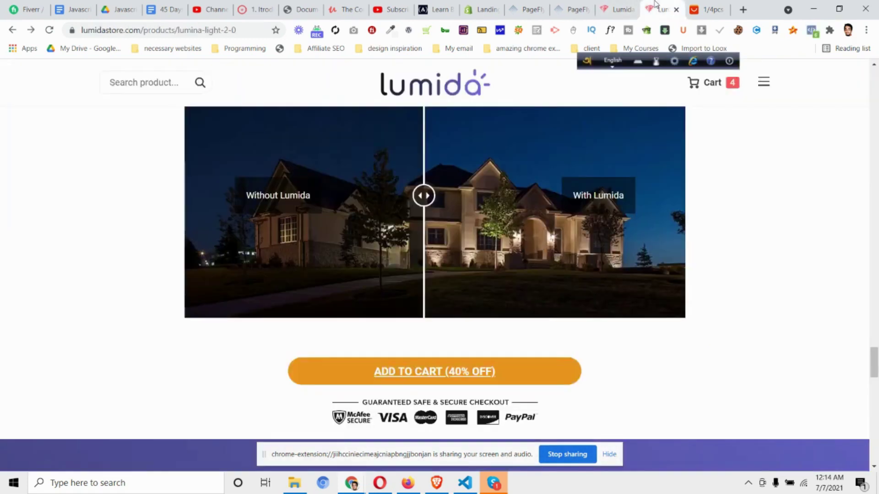
{"action": "scroll", "coordinate": [523, 291], "scroll_direction": "up", "scroll_amount": 6}
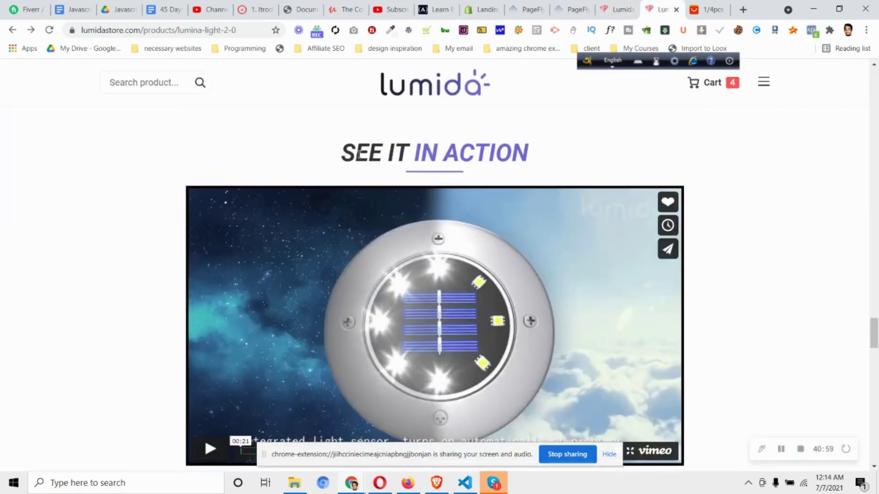
{"action": "scroll", "coordinate": [463, 265], "scroll_direction": "down", "scroll_amount": 2}
{"action": "scroll", "coordinate": [463, 275], "scroll_direction": "up", "scroll_amount": 2}
{"action": "key", "text": "ctrl+shift+Tab"}
{"action": "key", "text": "ctrl+shift+Tab"}
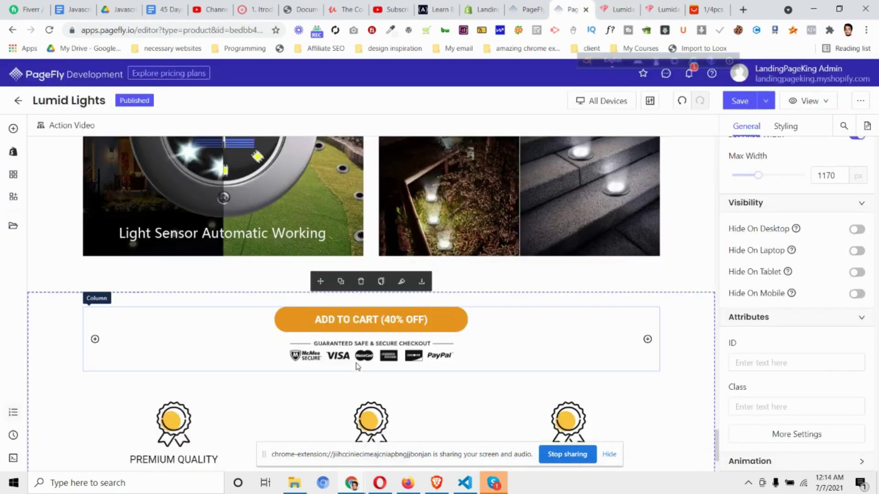
Duplicate the How Lumida Works heading within its section
{"action": "scroll", "coordinate": [274, 357], "scroll_direction": "up", "scroll_amount": 7}
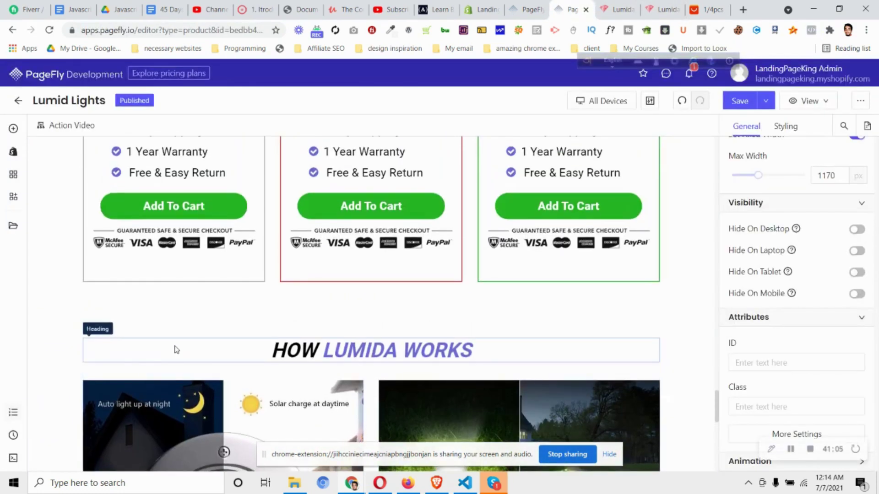
{"action": "left_click", "coordinate": [176, 350]}
{"action": "scroll", "coordinate": [222, 320], "scroll_direction": "up", "scroll_amount": 5}
{"action": "scroll", "coordinate": [224, 322], "scroll_direction": "down", "scroll_amount": 4}
{"action": "scroll", "coordinate": [226, 322], "scroll_direction": "down", "scroll_amount": 4}
{"action": "left_click", "coordinate": [350, 176]}
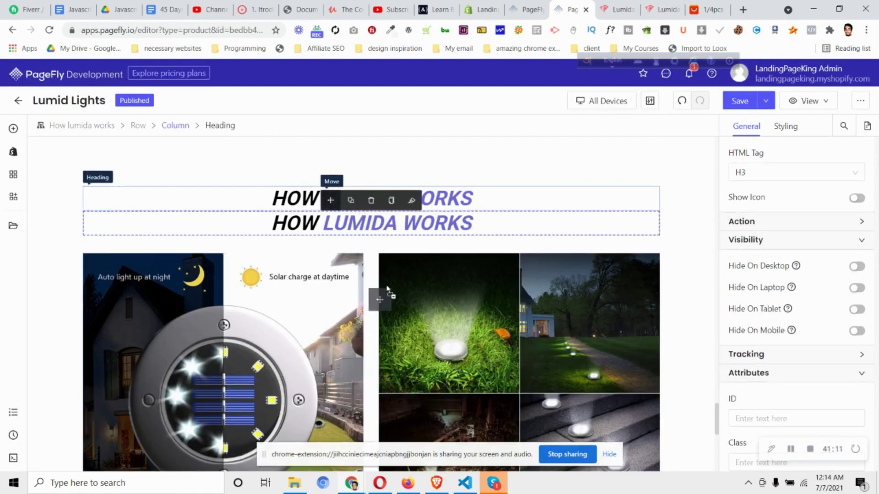
Move the duplicated heading into the Action Video section, directly above the Add to Cart (40% Off) button
{"action": "scroll", "coordinate": [412, 213], "scroll_direction": "down", "scroll_amount": 2}
{"action": "scroll", "coordinate": [362, 174], "scroll_direction": "down", "scroll_amount": 1}
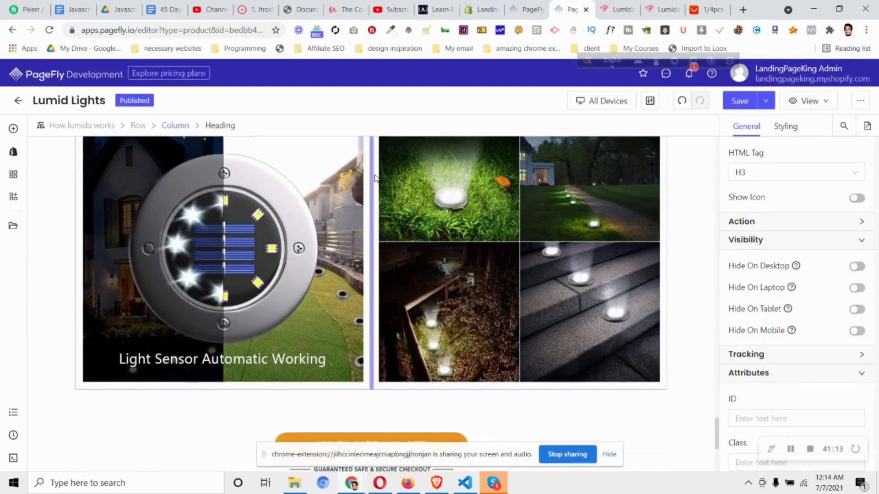
{"action": "scroll", "coordinate": [361, 174], "scroll_direction": "up", "scroll_amount": 1}
{"action": "left_click_drag", "start_coordinate": [330, 145], "coordinate": [412, 423]}
{"action": "scroll", "coordinate": [575, 363], "scroll_direction": "down", "scroll_amount": 5}
{"action": "left_click_drag", "start_coordinate": [478, 167], "coordinate": [430, 204]}
Duplicate the short divider beneath the Choose Your Bundle heading
{"action": "scroll", "coordinate": [430, 242], "scroll_direction": "up", "scroll_amount": 8}
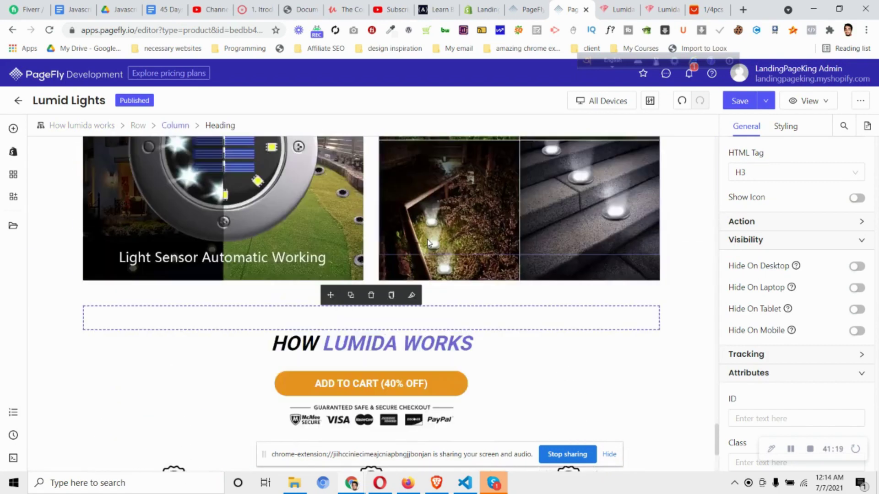
{"action": "scroll", "coordinate": [429, 242], "scroll_direction": "up", "scroll_amount": 8}
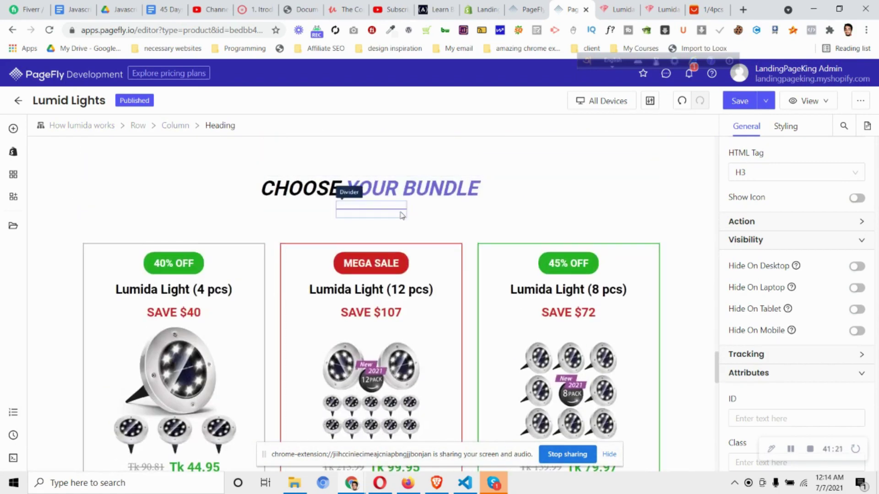
{"action": "left_click", "coordinate": [366, 212]}
{"action": "left_click", "coordinate": [353, 190]}
{"action": "scroll", "coordinate": [350, 192], "scroll_direction": "down", "scroll_amount": 3}
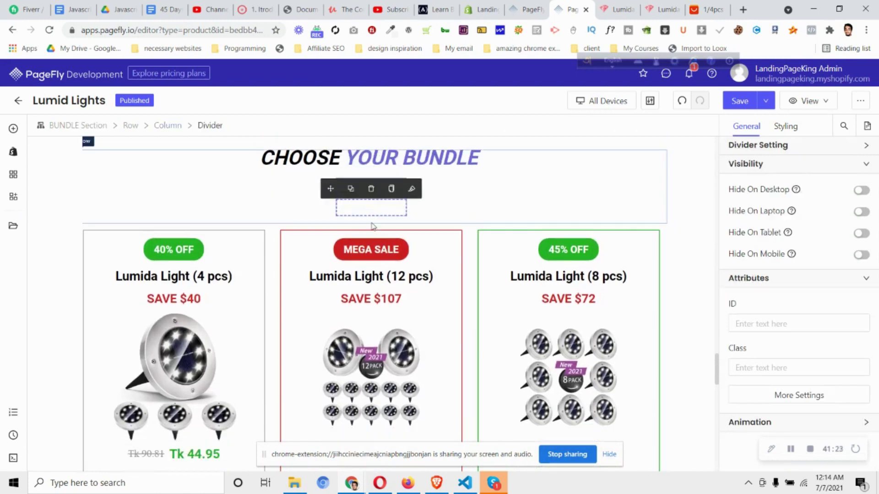
Try to move the divider copy down the page past the bundle cards, and undo the move
{"action": "left_click_drag", "start_coordinate": [340, 150], "coordinate": [383, 407]}
{"action": "scroll", "coordinate": [383, 366], "scroll_direction": "down", "scroll_amount": 5}
{"action": "scroll", "coordinate": [383, 356], "scroll_direction": "up", "scroll_amount": 2}
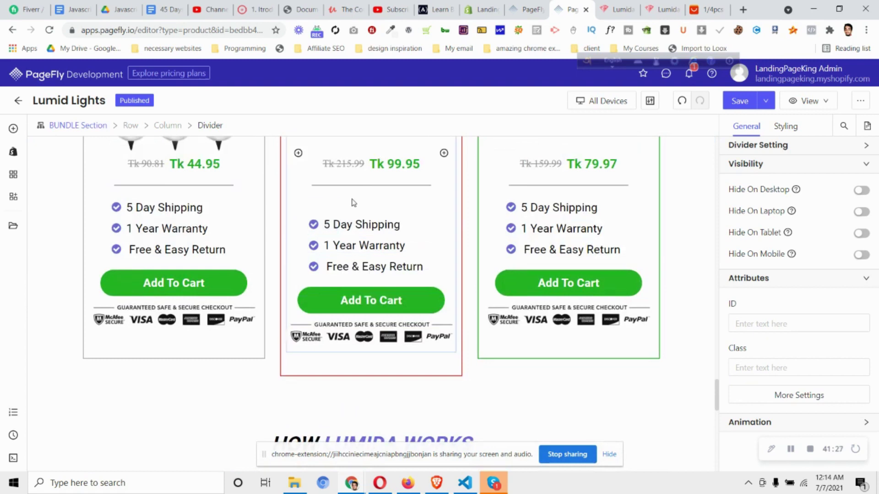
{"action": "scroll", "coordinate": [390, 207], "scroll_direction": "up", "scroll_amount": 4}
{"action": "scroll", "coordinate": [398, 257], "scroll_direction": "down", "scroll_amount": 2}
{"action": "scroll", "coordinate": [399, 274], "scroll_direction": "up", "scroll_amount": 3}
{"action": "scroll", "coordinate": [400, 274], "scroll_direction": "down", "scroll_amount": 4}
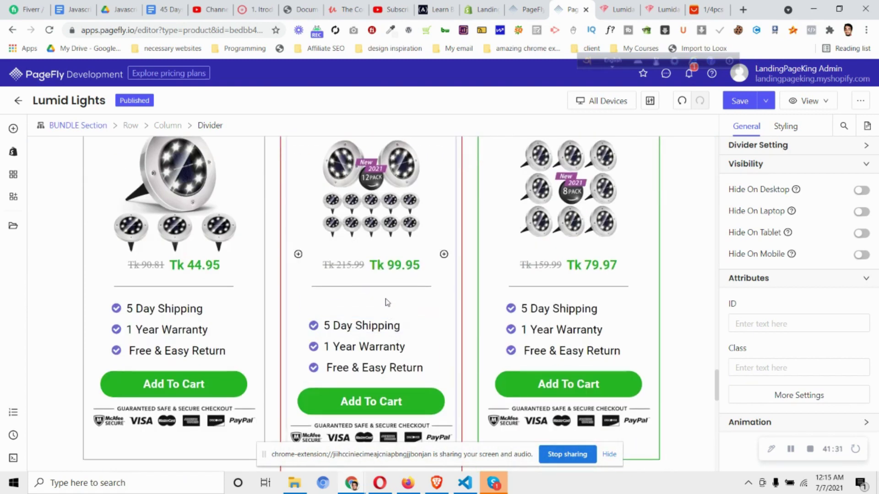
{"action": "key", "text": "ctrl+z"}
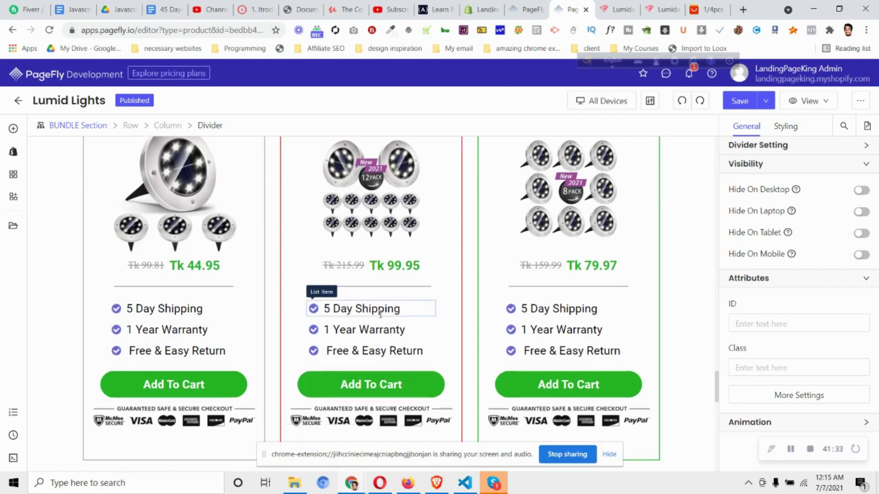
Try again to move the divider copy from the Choose Your Bundle heading down to the Action Video section
{"action": "scroll", "coordinate": [380, 284], "scroll_direction": "up", "scroll_amount": 5}
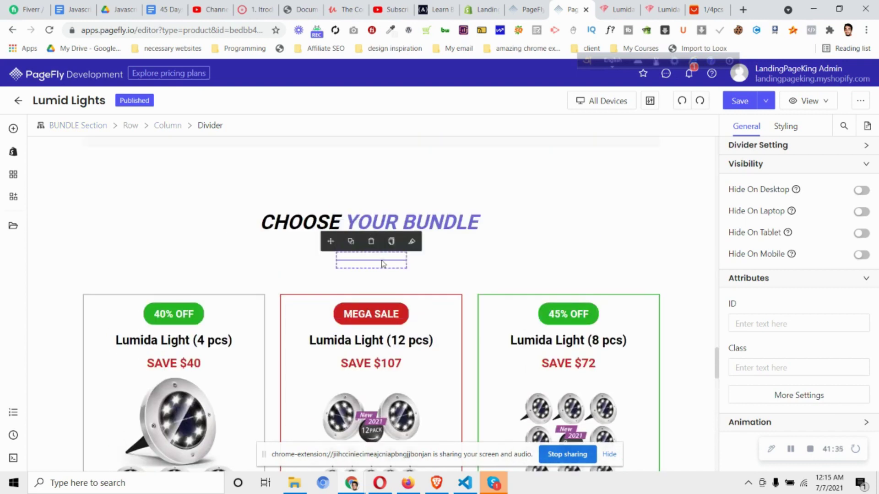
{"action": "scroll", "coordinate": [383, 260], "scroll_direction": "down", "scroll_amount": 4}
{"action": "scroll", "coordinate": [346, 180], "scroll_direction": "up", "scroll_amount": 2}
{"action": "left_click_drag", "start_coordinate": [346, 180], "coordinate": [382, 273]}
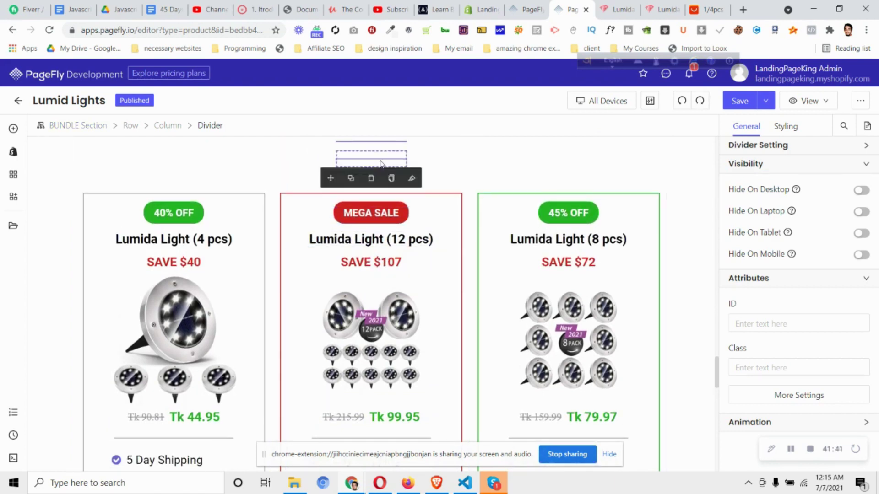
{"action": "scroll", "coordinate": [366, 265], "scroll_direction": "down", "scroll_amount": 10}
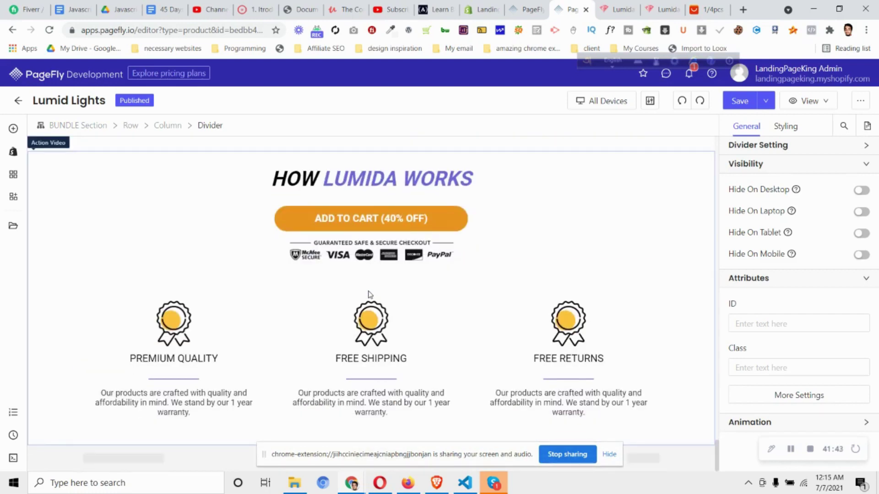
{"action": "scroll", "coordinate": [368, 293], "scroll_direction": "up", "scroll_amount": 12}
{"action": "scroll", "coordinate": [370, 295], "scroll_direction": "down", "scroll_amount": 10}
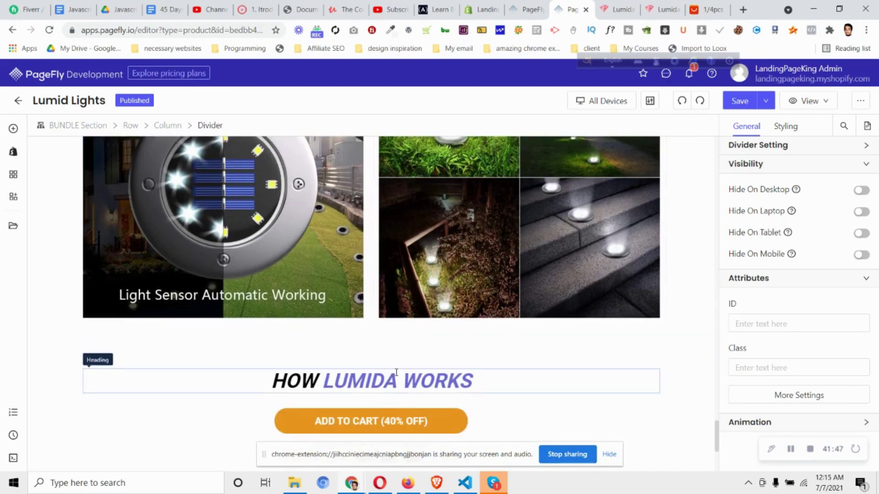
Replace the first word of the duplicated heading in the Action Video section with SEE, following the Lumida reference page
{"action": "left_click", "coordinate": [661, 9]}
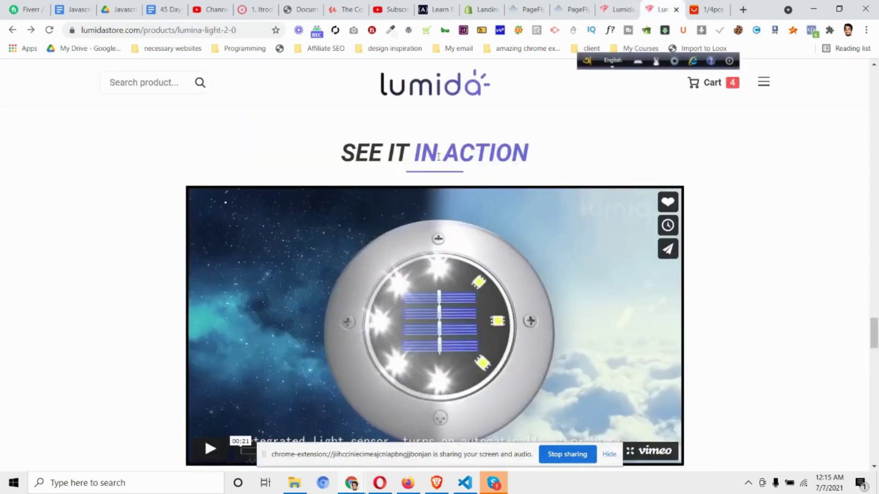
{"action": "left_click", "coordinate": [575, 9]}
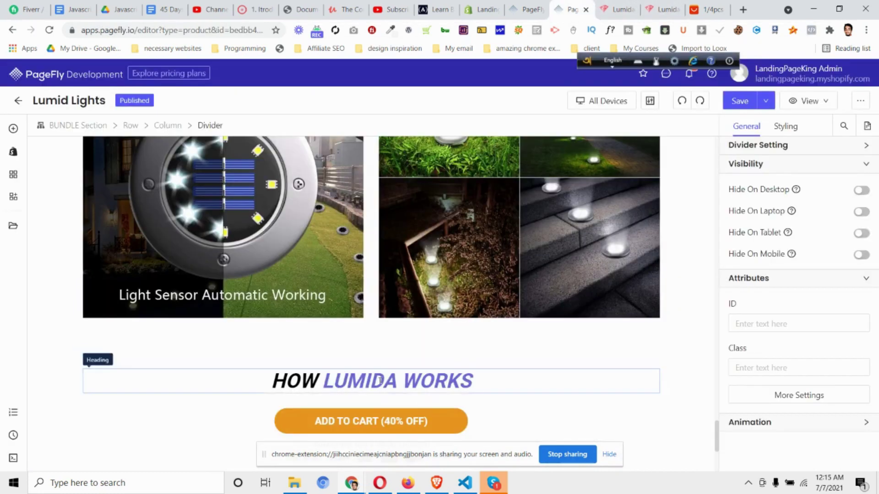
{"action": "left_click", "coordinate": [329, 381]}
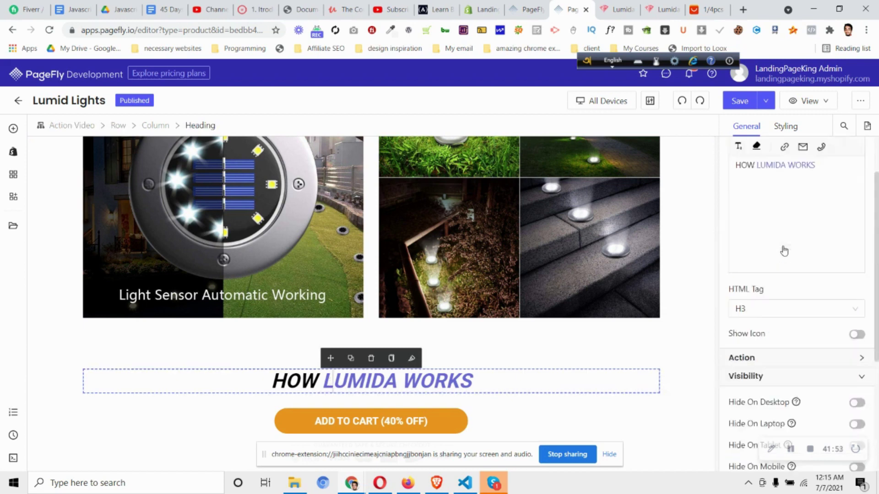
{"action": "left_click", "coordinate": [754, 227]}
{"action": "key", "text": "BackSpace"}
{"action": "key", "text": "BackSpace"}
{"action": "key", "text": "BackSpace"}
{"action": "type", "text": "SEE"}
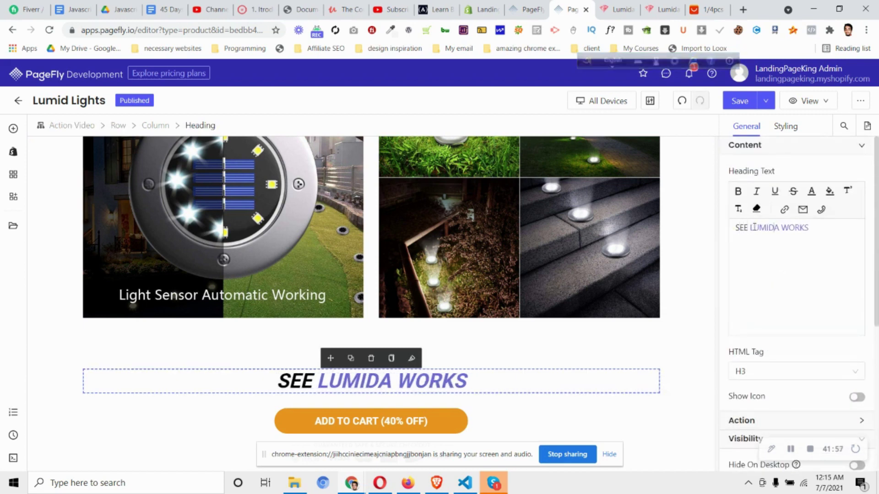
Replace the purple words of the Action Video heading with IT IN ACTION, keeping their purple colour
{"action": "key", "text": "End"}
{"action": "type", "text": "IT IN ACTION"}
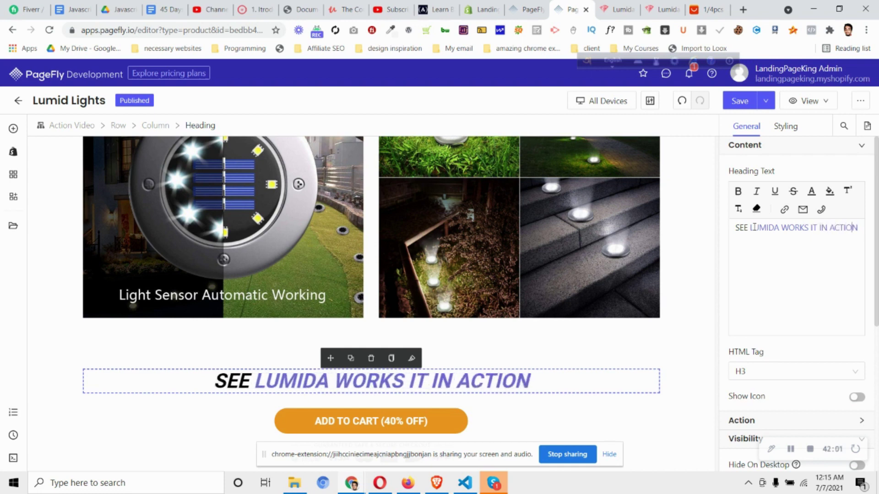
{"action": "key", "text": "BackSpace"}
{"action": "key", "text": "BackSpace"}
{"action": "key", "text": "BackSpace"}
{"action": "key", "text": "BackSpace"}
{"action": "key", "text": "BackSpace"}
{"action": "key", "text": "BackSpace"}
{"action": "key", "text": "BackSpace"}
{"action": "key", "text": "BackSpace"}
{"action": "key", "text": "BackSpace"}
{"action": "key", "text": "BackSpace"}
{"action": "key", "text": "BackSpace"}
{"action": "key", "text": "BackSpace"}
{"action": "key", "text": "BackSpace"}
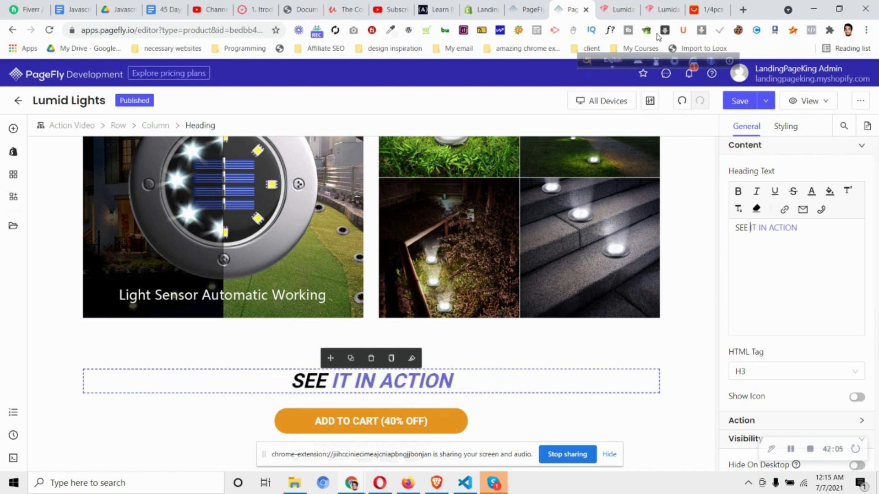
Check the reference video section and add a Vimeo Video element between the SEE IT IN ACTION heading and the Add to Cart button
{"action": "left_click", "coordinate": [657, 6]}
{"action": "left_click", "coordinate": [570, 9]}
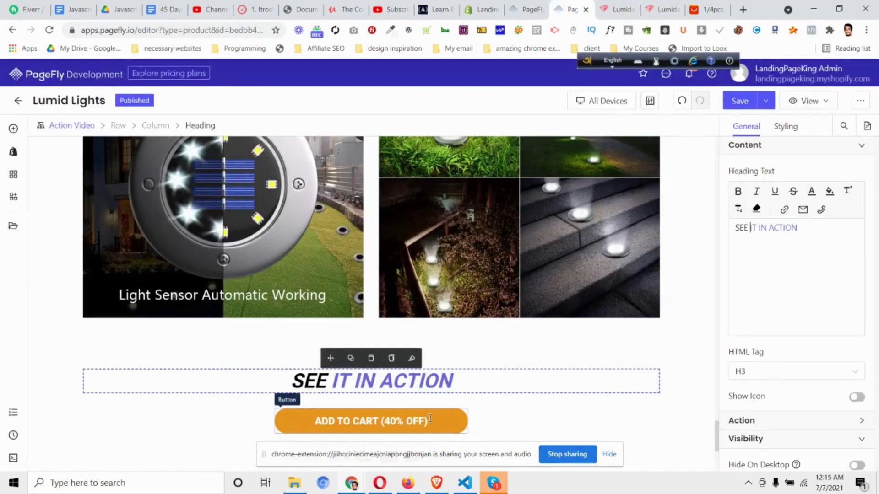
{"action": "left_click", "coordinate": [13, 128]}
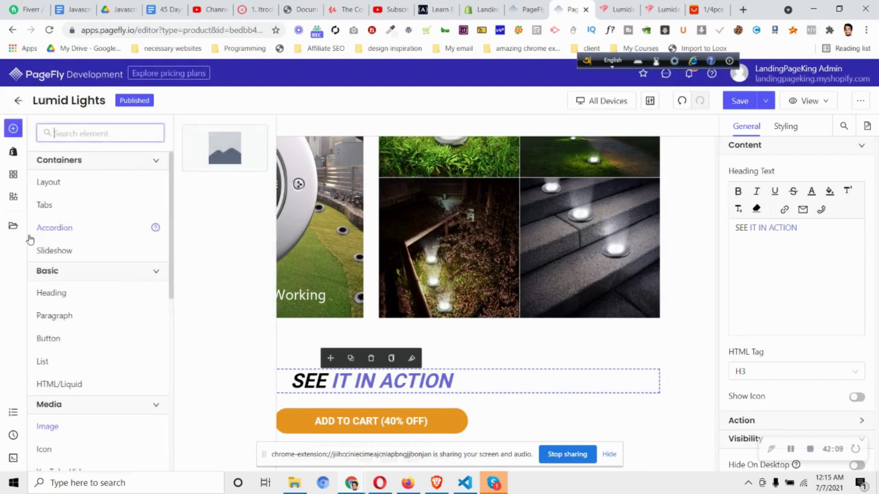
{"action": "scroll", "coordinate": [71, 293], "scroll_direction": "down", "scroll_amount": 5}
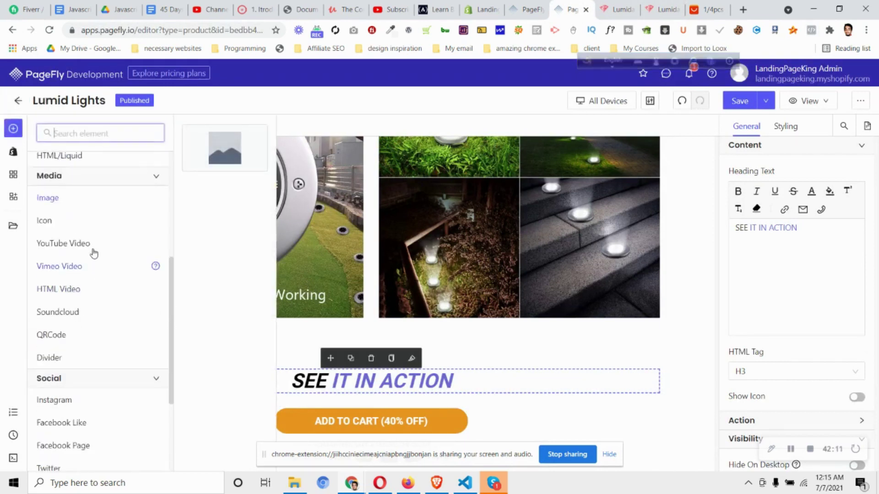
{"action": "left_click_drag", "start_coordinate": [90, 273], "coordinate": [409, 390]}
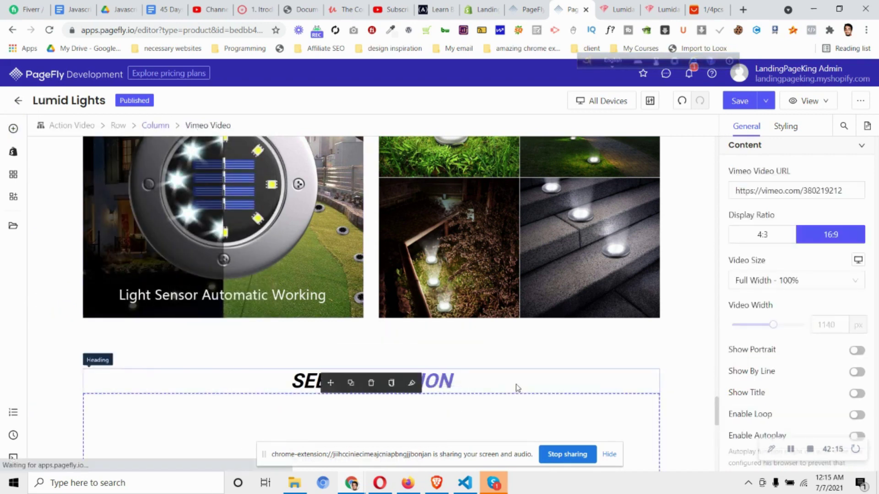
Set the Vimeo video's top and bottom margins to 20 px
{"action": "scroll", "coordinate": [434, 357], "scroll_direction": "down", "scroll_amount": 3}
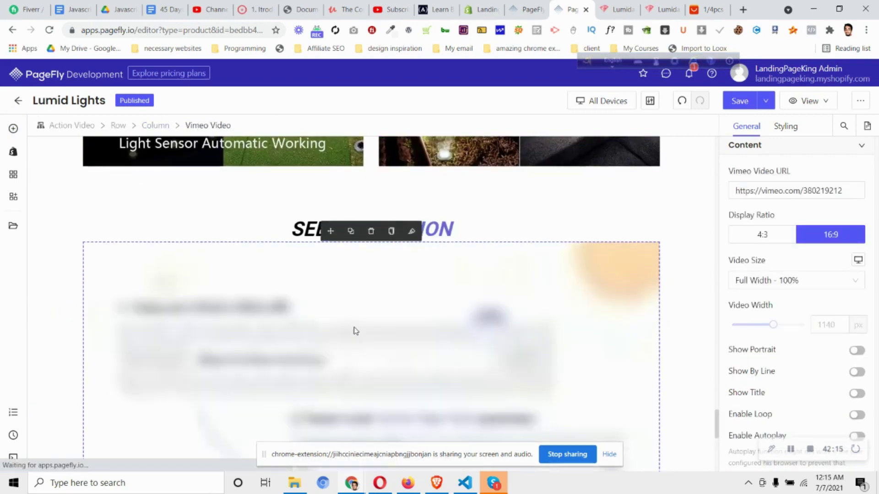
{"action": "left_click", "coordinate": [795, 132]}
{"action": "scroll", "coordinate": [802, 275], "scroll_direction": "down", "scroll_amount": 3}
{"action": "type", "text": "13"}
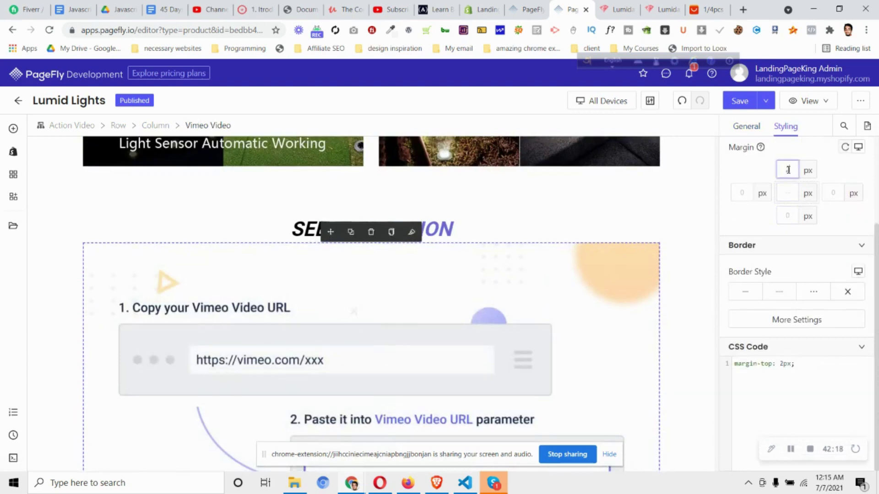
{"action": "key", "text": "Up"}
{"action": "key", "text": "Up"}
{"action": "key", "text": "Up"}
{"action": "key", "text": "Up"}
{"action": "key", "text": "Up"}
{"action": "key", "text": "Up"}
{"action": "key", "text": "Up"}
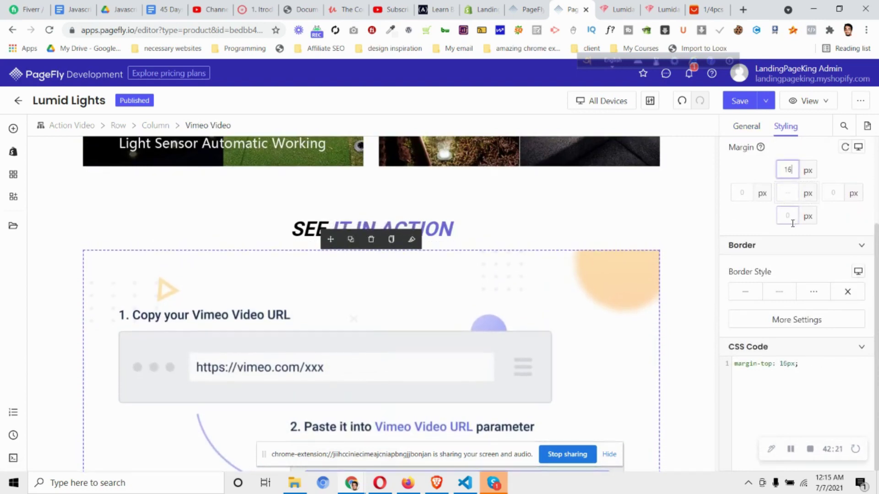
{"action": "left_click", "coordinate": [793, 224]}
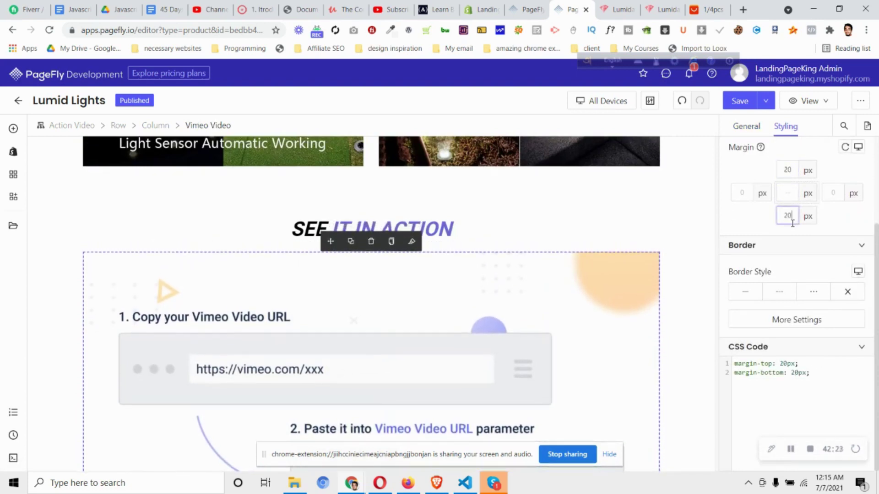
Examine the Without Lumida / With Lumida comparison slider below the video on the reference page and try its handle
{"action": "scroll", "coordinate": [385, 320], "scroll_direction": "down", "scroll_amount": 5}
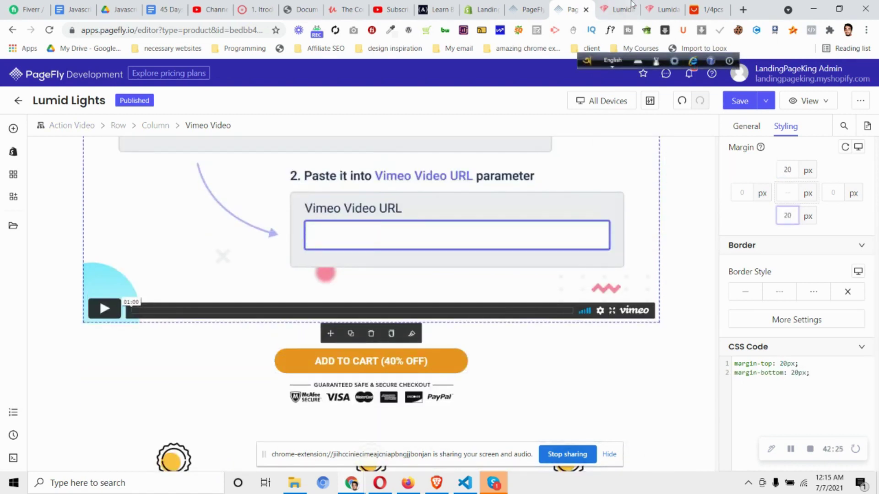
{"action": "key", "text": "ctrl+Tab"}
{"action": "key", "text": "ctrl+Tab"}
{"action": "scroll", "coordinate": [453, 219], "scroll_direction": "down", "scroll_amount": 8}
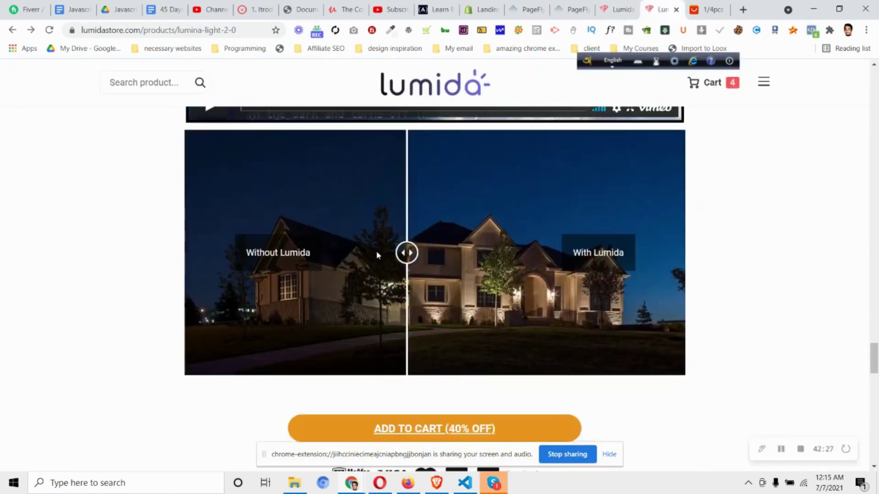
{"action": "left_click_drag", "start_coordinate": [449, 258], "coordinate": [432, 257]}
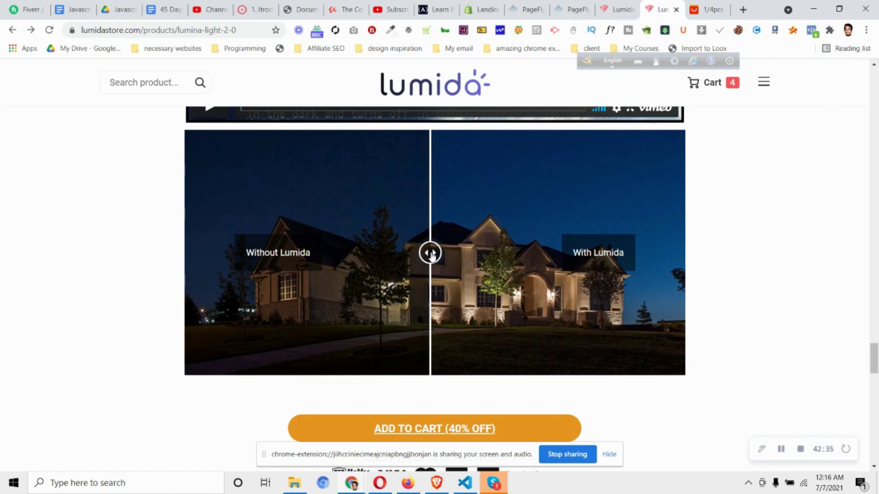
Switch to the Shopify admin, look through the store's installed apps, and open the Shopify App Store
{"action": "left_click", "coordinate": [481, 9]}
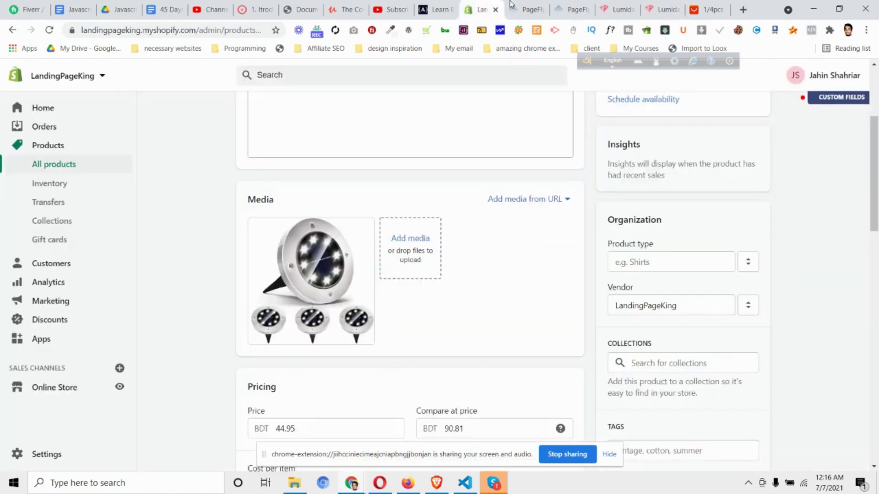
{"action": "left_click", "coordinate": [59, 341]}
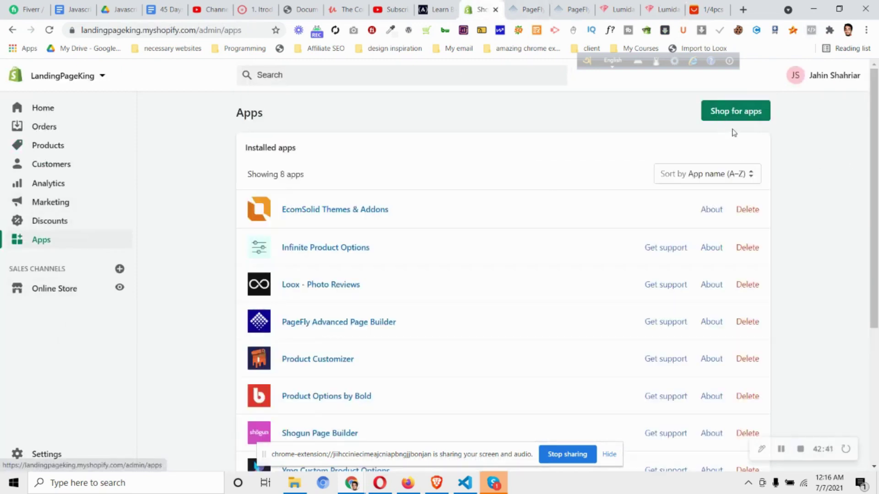
{"action": "scroll", "coordinate": [714, 165], "scroll_direction": "down", "scroll_amount": 4}
{"action": "scroll", "coordinate": [714, 164], "scroll_direction": "up", "scroll_amount": 4}
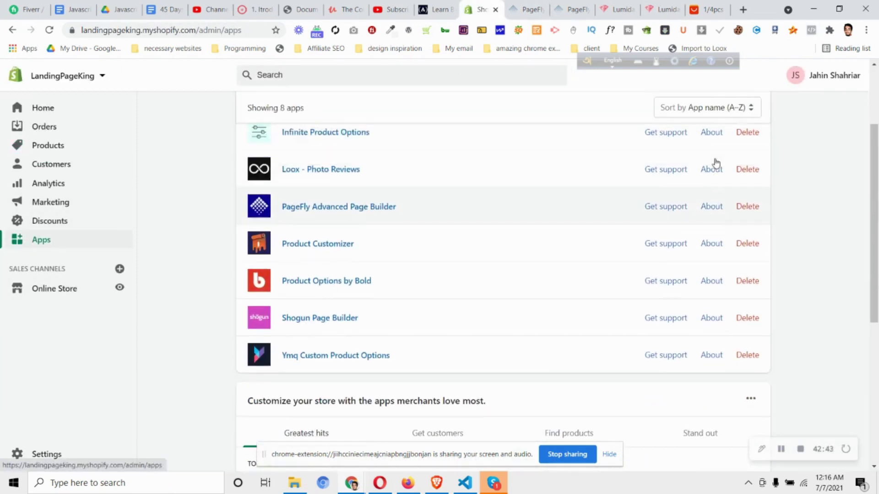
{"action": "left_click", "coordinate": [736, 112]}
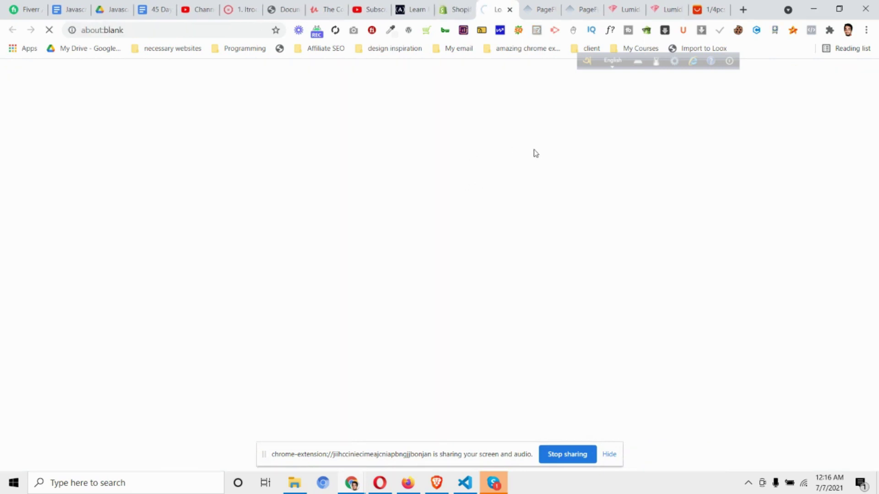
{"action": "left_click", "coordinate": [443, 5]}
{"action": "left_click", "coordinate": [488, 5]}
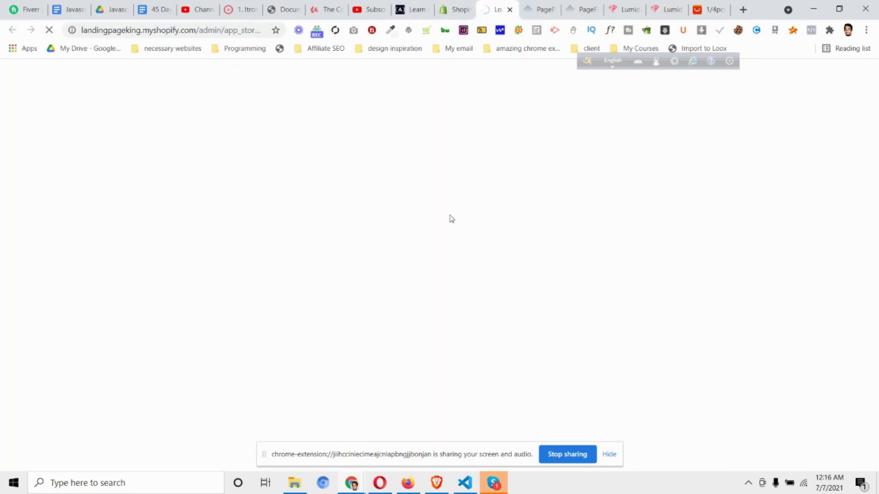
{"action": "left_click", "coordinate": [443, 5]}
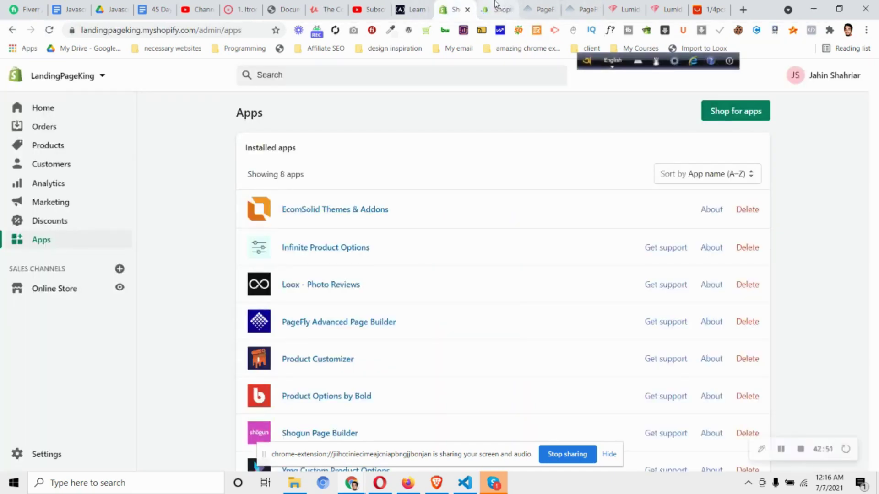
{"action": "left_click", "coordinate": [498, 7]}
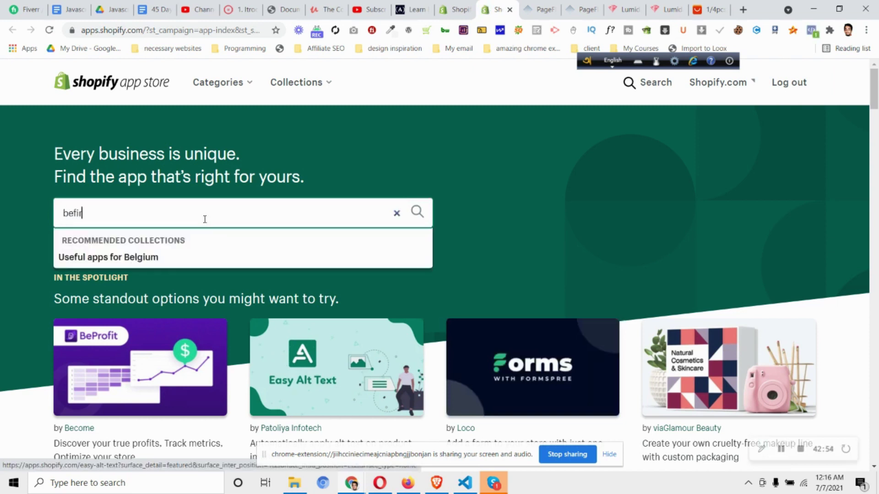
Search the Shopify App Store for "before after" and open the Widgetic (Before and After) app listing
{"action": "key", "text": "BackSpace"}
{"action": "type", "text": "r"}
{"action": "type", "text": "ore af"}
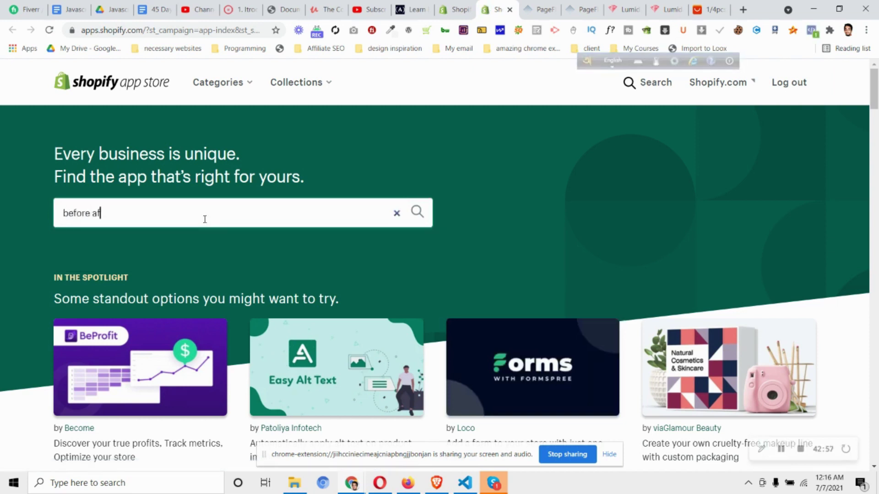
{"action": "type", "text": "ter"}
{"action": "key", "text": "Return"}
{"action": "scroll", "coordinate": [373, 281], "scroll_direction": "down", "scroll_amount": 3}
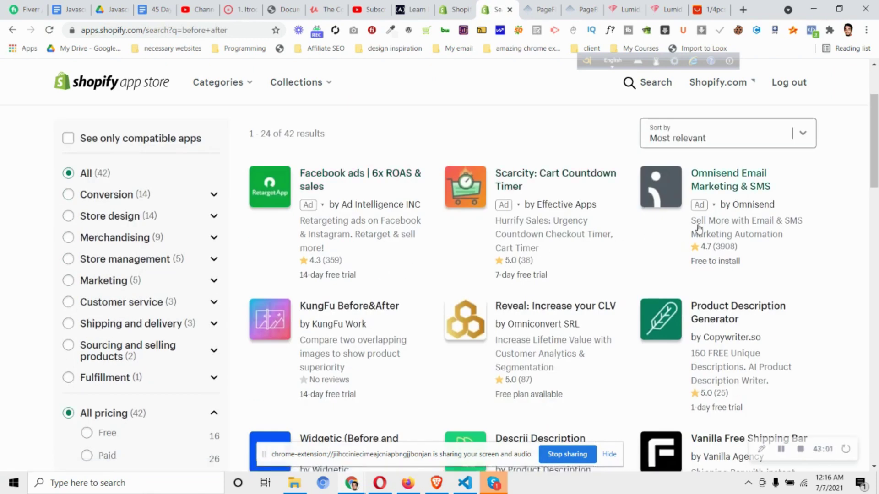
{"action": "scroll", "coordinate": [699, 229], "scroll_direction": "down", "scroll_amount": 3}
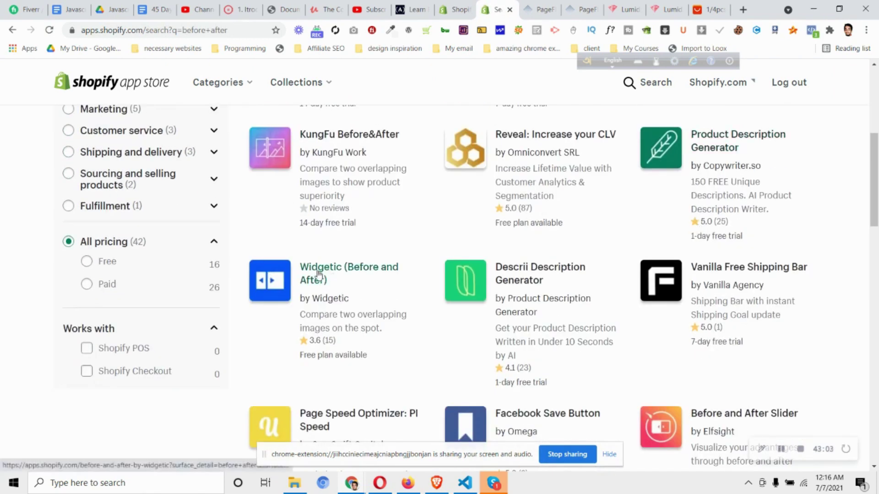
{"action": "left_click", "coordinate": [323, 276]}
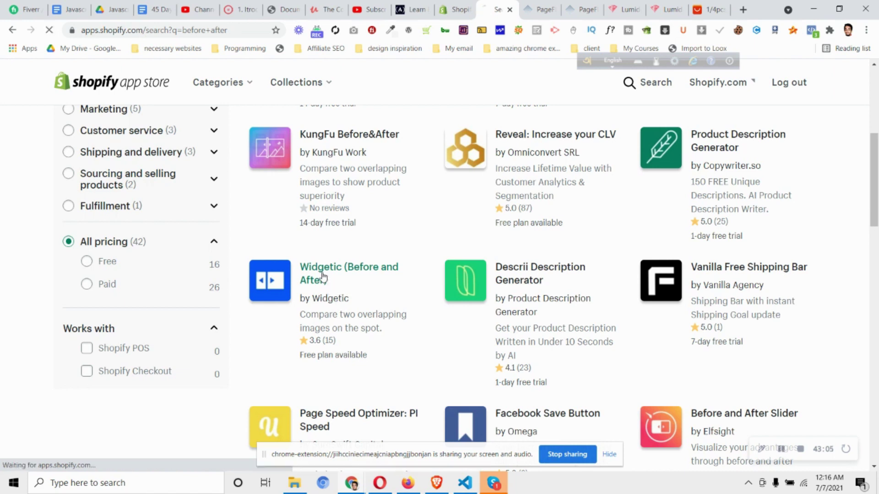
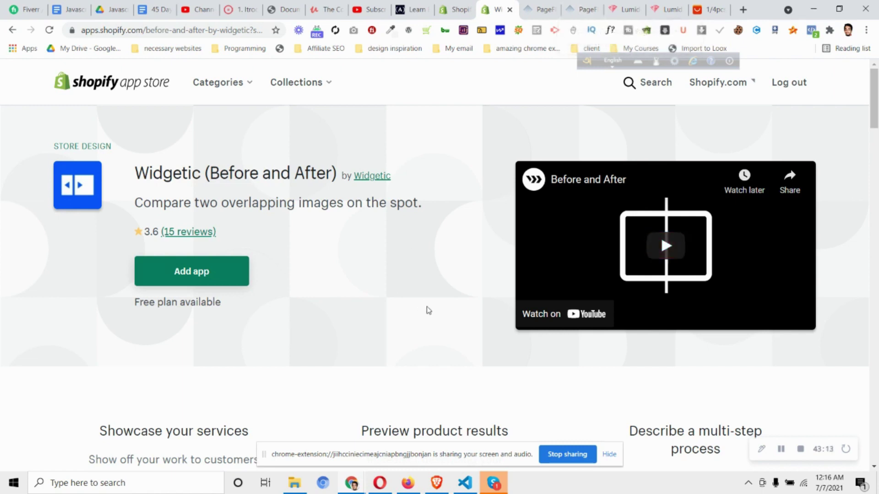
Compare the area below the Add to Cart button in the PageFly editor with the same area on the Lumida reference page
{"action": "left_click", "coordinate": [580, 9]}
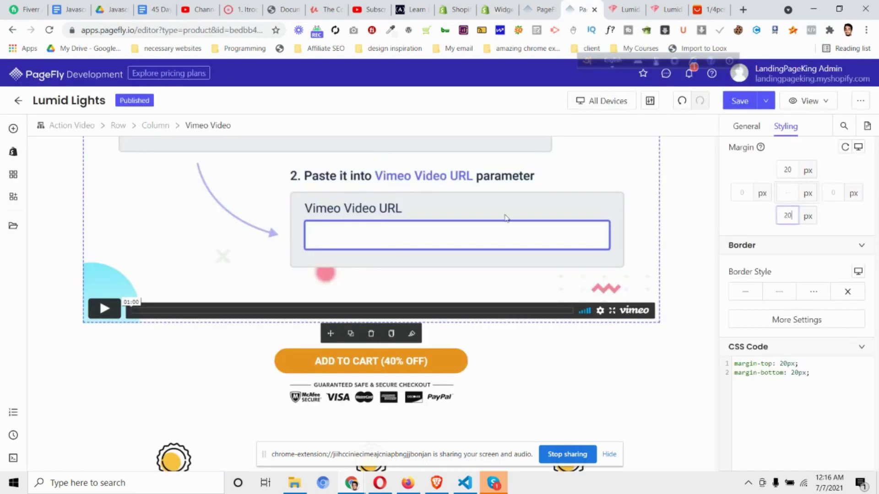
{"action": "scroll", "coordinate": [468, 336], "scroll_direction": "down", "scroll_amount": 3}
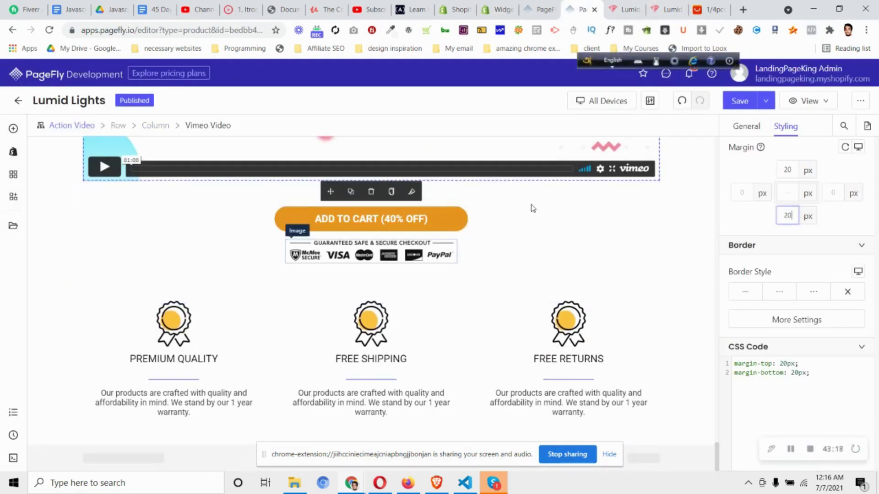
{"action": "left_click", "coordinate": [667, 9]}
{"action": "scroll", "coordinate": [417, 311], "scroll_direction": "down", "scroll_amount": 1}
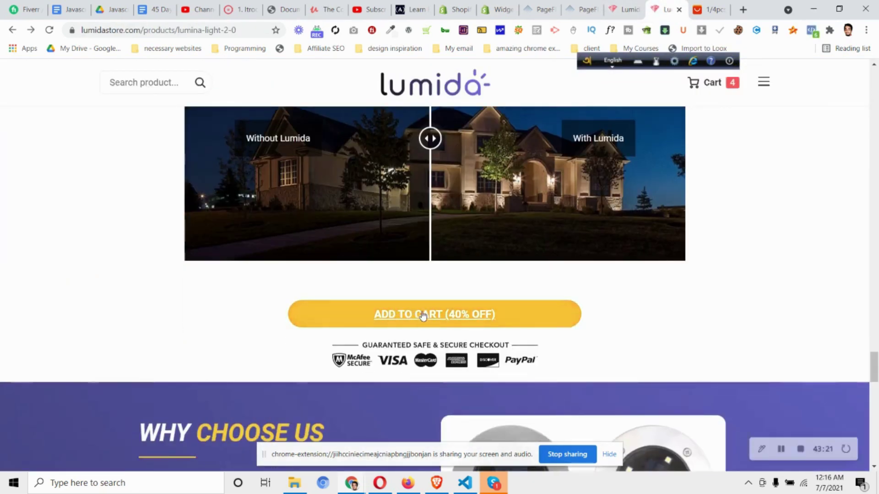
{"action": "scroll", "coordinate": [505, 265], "scroll_direction": "down", "scroll_amount": 2}
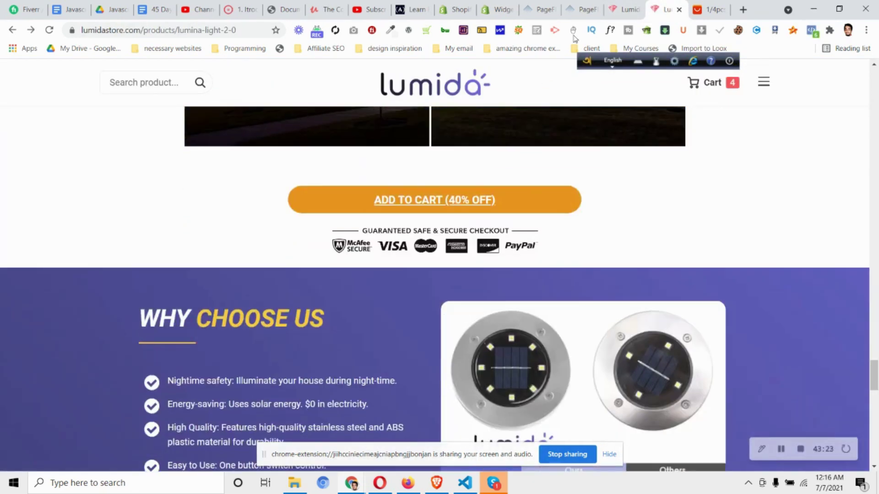
Delete the row with Premium Quality, Free Shipping and Free Returns from the Action Video section in the PageFly editor
{"action": "left_click", "coordinate": [580, 9]}
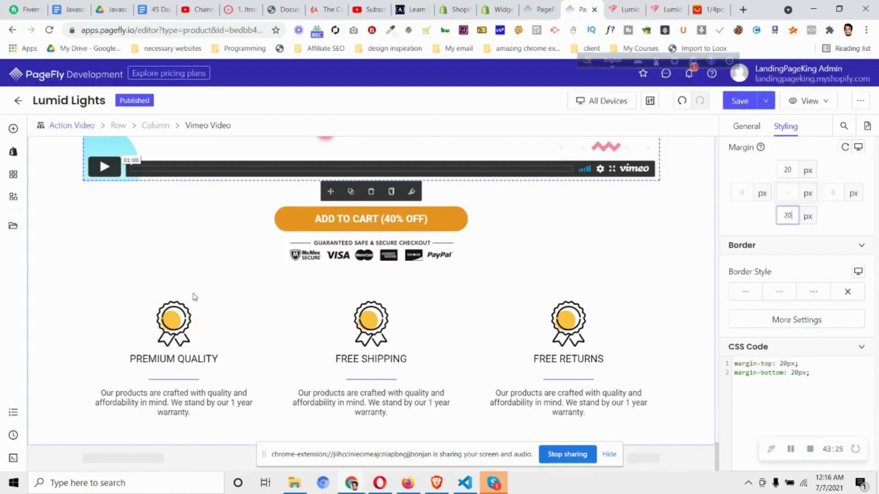
{"action": "left_click", "coordinate": [194, 299]}
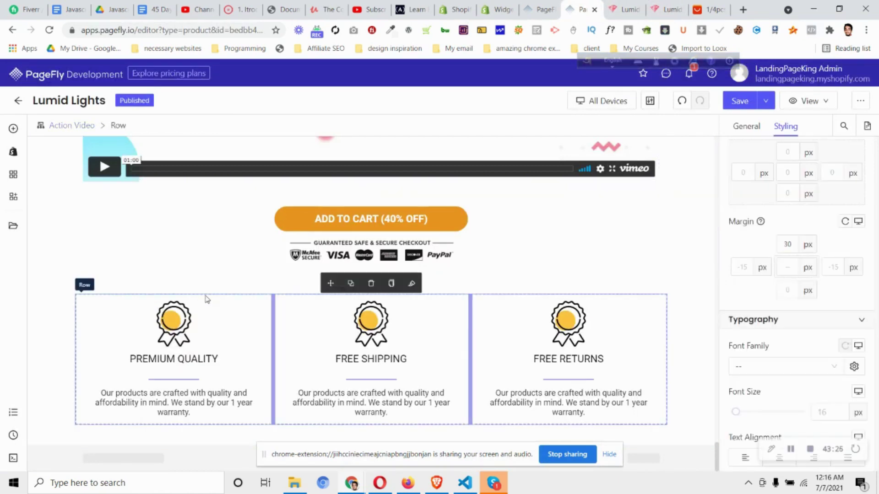
{"action": "left_click", "coordinate": [372, 289]}
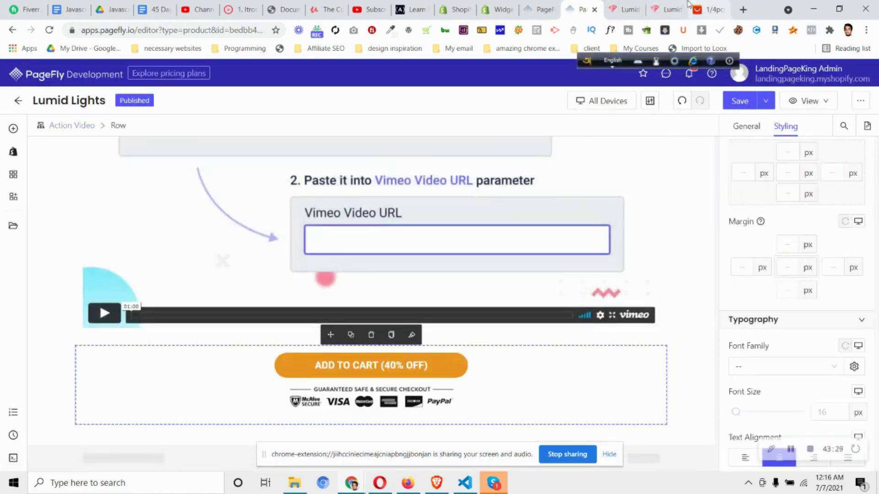
Examine the Why Choose Us section and the product bundles below it on the Lumida reference page
{"action": "left_click", "coordinate": [666, 9]}
{"action": "scroll", "coordinate": [484, 224], "scroll_direction": "down", "scroll_amount": 5}
{"action": "scroll", "coordinate": [484, 225], "scroll_direction": "up", "scroll_amount": 3}
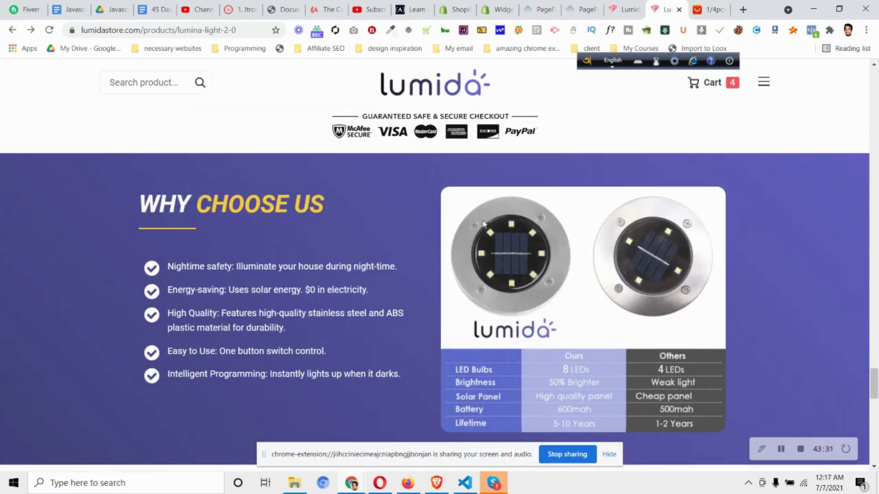
{"action": "scroll", "coordinate": [485, 223], "scroll_direction": "down", "scroll_amount": 7}
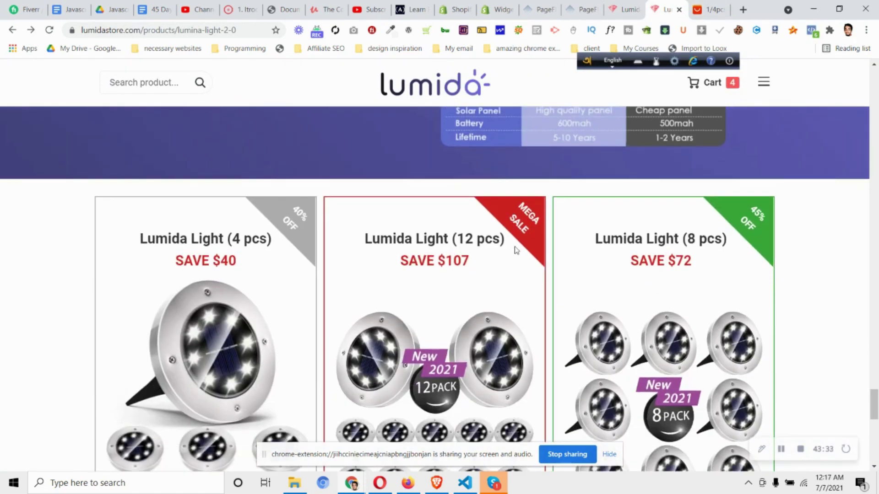
{"action": "scroll", "coordinate": [515, 250], "scroll_direction": "up", "scroll_amount": 8}
Switch back to the PageFly editor and duplicate the Our Lumida Lights section with its checklist and exploded light image
{"action": "left_click", "coordinate": [590, 9]}
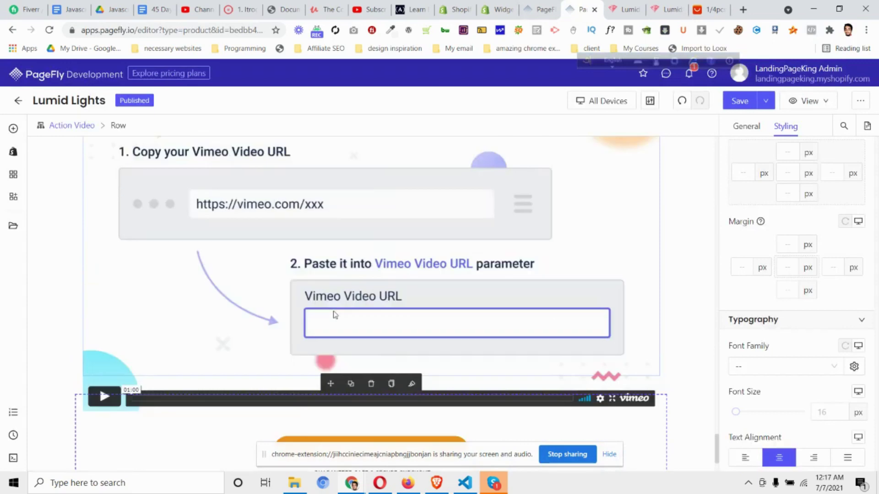
{"action": "scroll", "coordinate": [325, 326], "scroll_direction": "down", "scroll_amount": 10}
{"action": "scroll", "coordinate": [336, 315], "scroll_direction": "up", "scroll_amount": 4}
{"action": "scroll", "coordinate": [335, 315], "scroll_direction": "up", "scroll_amount": 15}
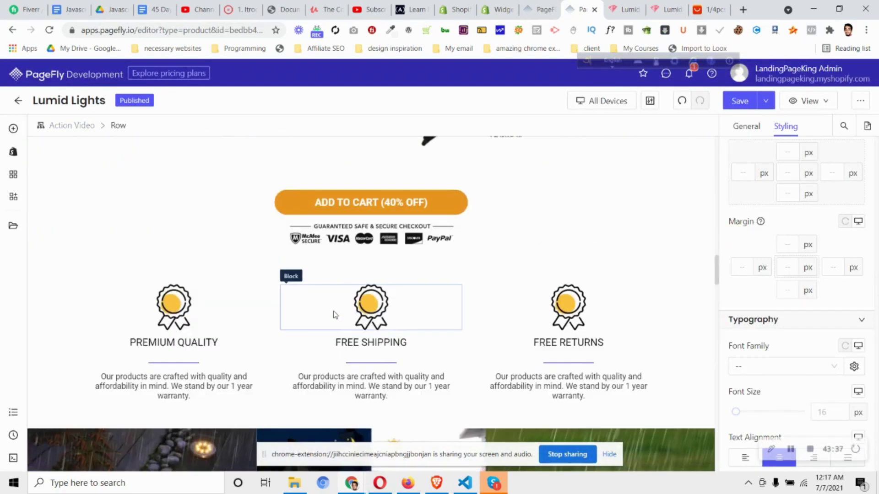
{"action": "scroll", "coordinate": [332, 312], "scroll_direction": "up", "scroll_amount": 5}
{"action": "scroll", "coordinate": [336, 320], "scroll_direction": "down", "scroll_amount": 15}
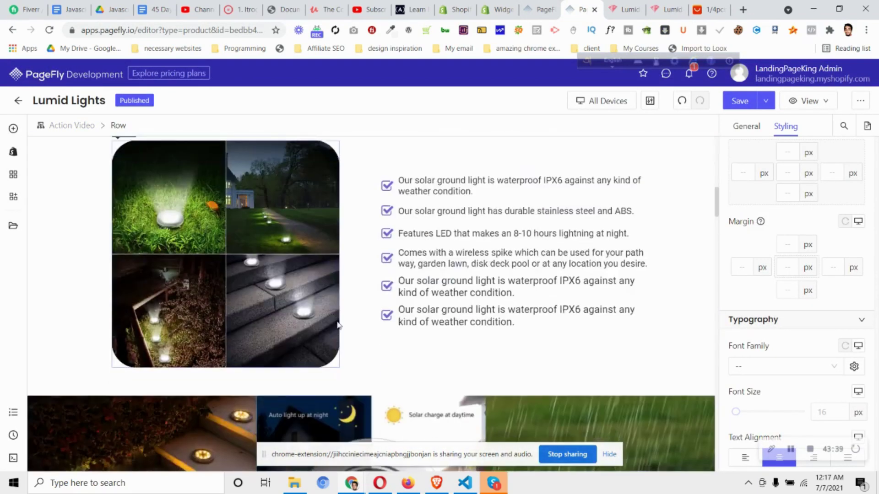
{"action": "scroll", "coordinate": [341, 327], "scroll_direction": "down", "scroll_amount": 1}
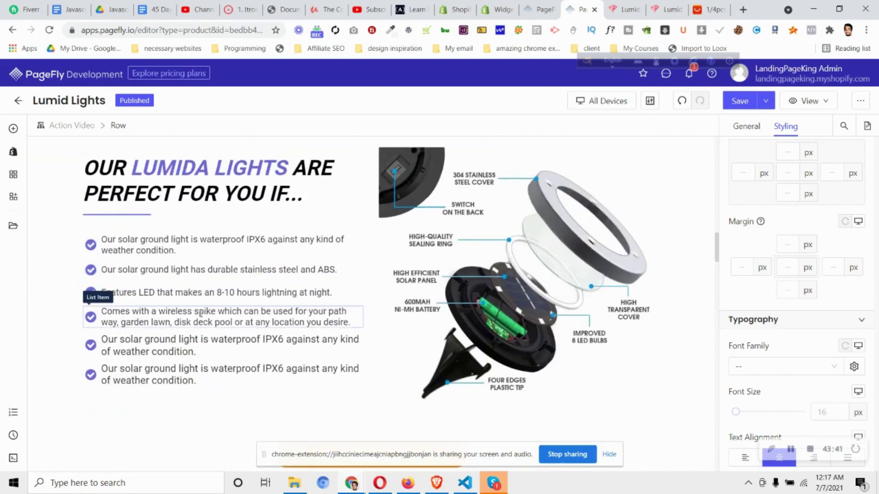
{"action": "scroll", "coordinate": [186, 337], "scroll_direction": "up", "scroll_amount": 1}
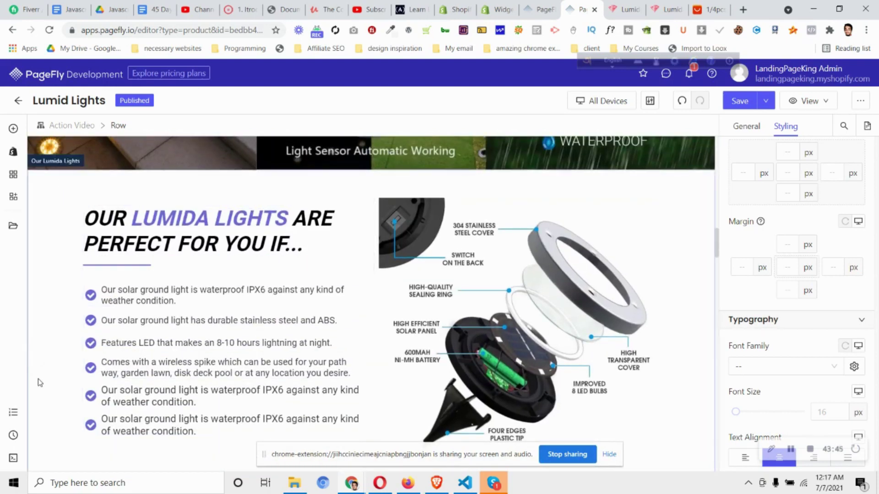
{"action": "left_click", "coordinate": [14, 414]}
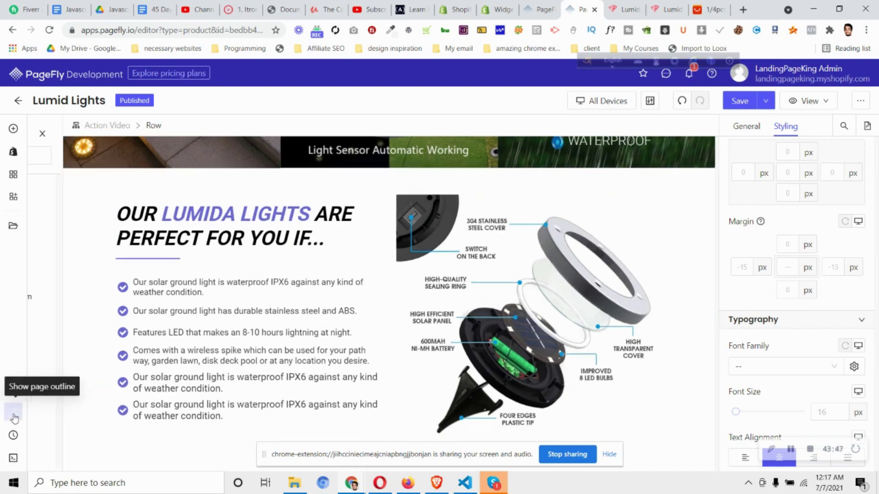
{"action": "scroll", "coordinate": [65, 346], "scroll_direction": "up", "scroll_amount": 2}
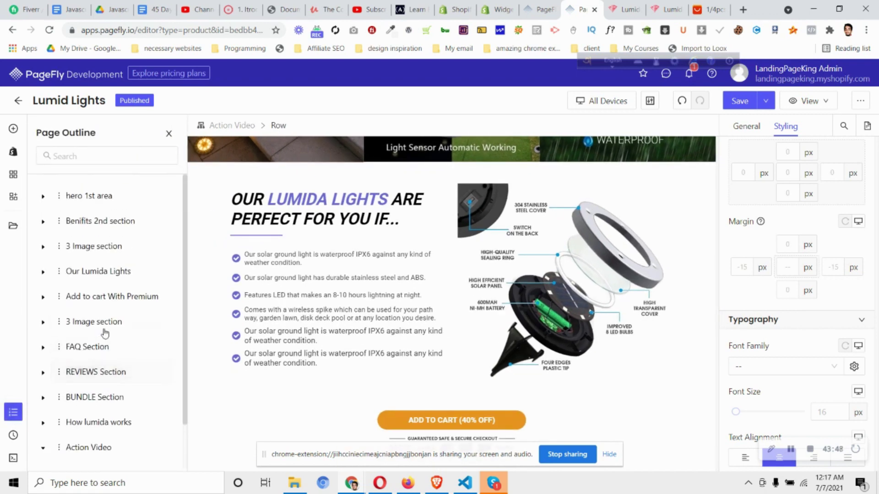
{"action": "left_click", "coordinate": [107, 272]}
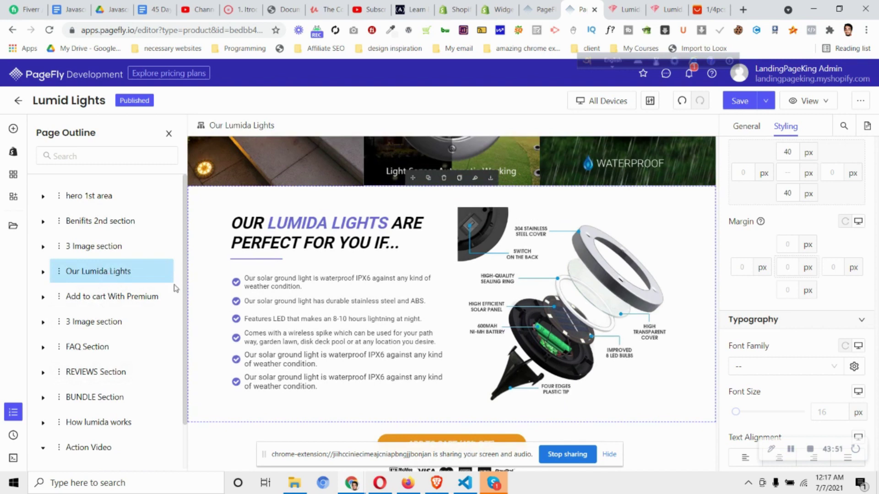
{"action": "left_click", "coordinate": [429, 178]}
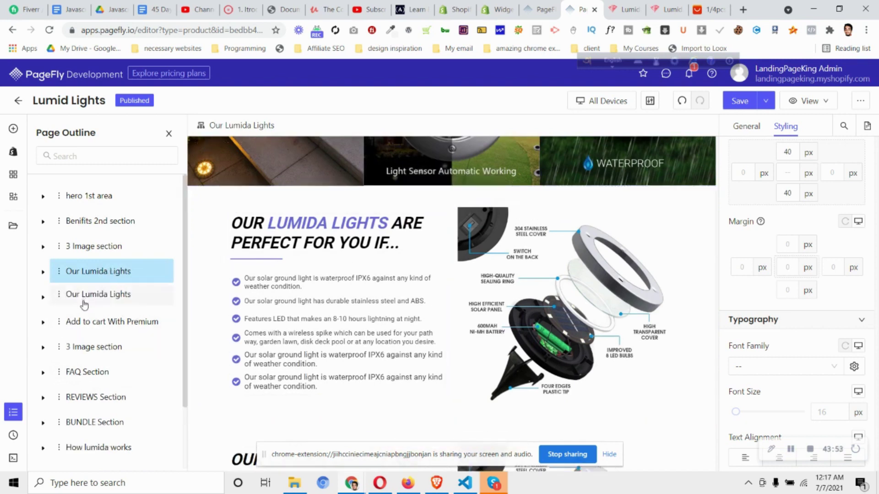
Move one of the two Our Lumida Lights sections to the end of the page, directly below Action Video
{"action": "scroll", "coordinate": [82, 293], "scroll_direction": "down", "scroll_amount": 1}
{"action": "scroll", "coordinate": [48, 420], "scroll_direction": "up", "scroll_amount": 1}
{"action": "left_click_drag", "start_coordinate": [60, 247], "coordinate": [73, 453]}
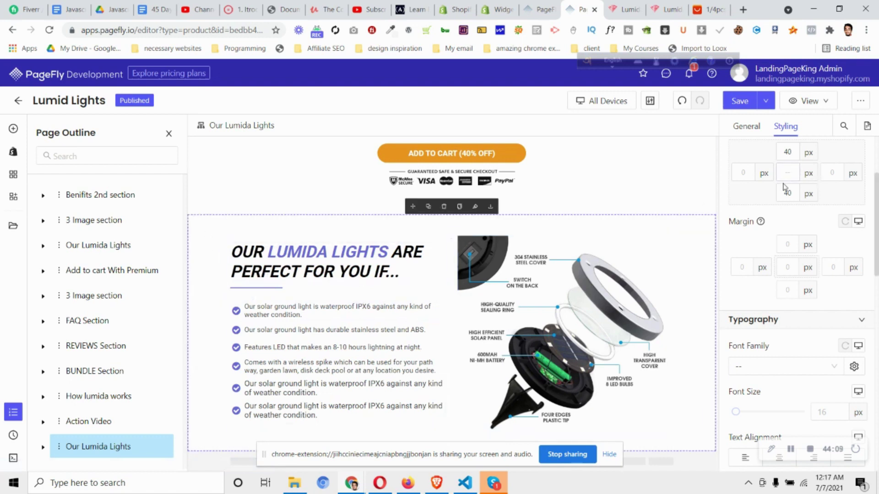
Set the purple gradient image from the Image Manager as the background of the Our Lumida Lights section at the page's end
{"action": "scroll", "coordinate": [784, 188], "scroll_direction": "down", "scroll_amount": 8}
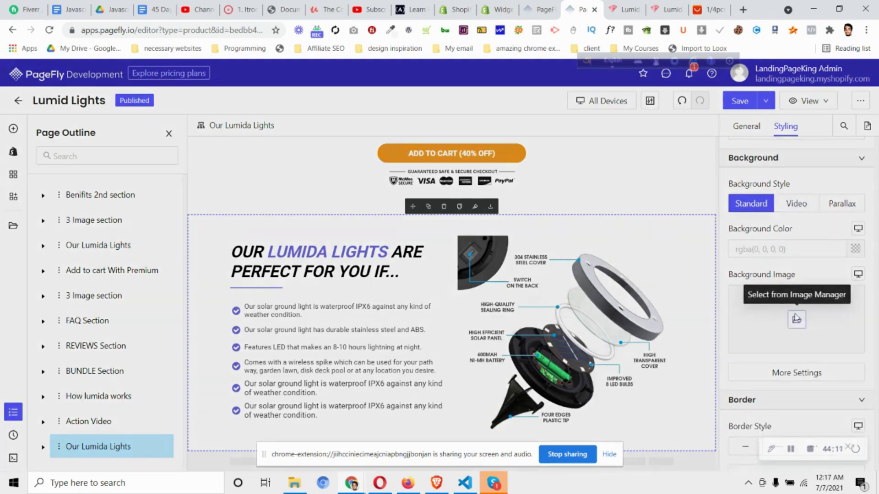
{"action": "left_click", "coordinate": [796, 320]}
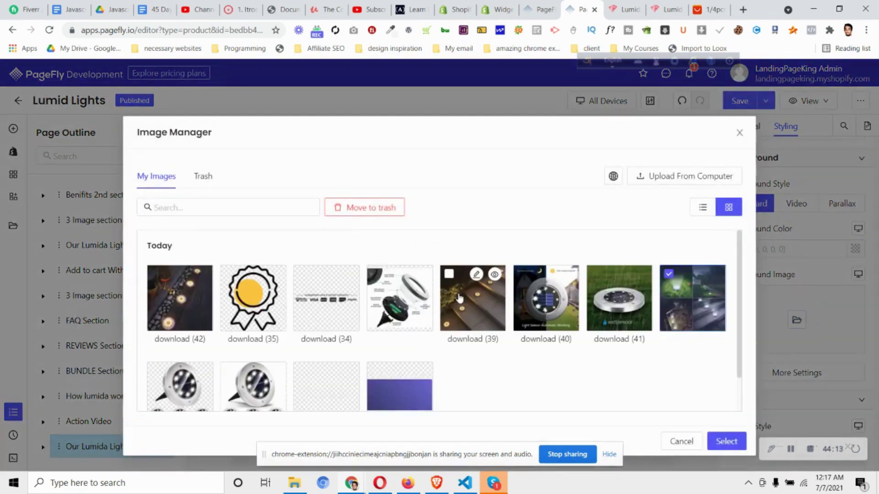
{"action": "left_click", "coordinate": [400, 389]}
{"action": "left_click", "coordinate": [726, 441]}
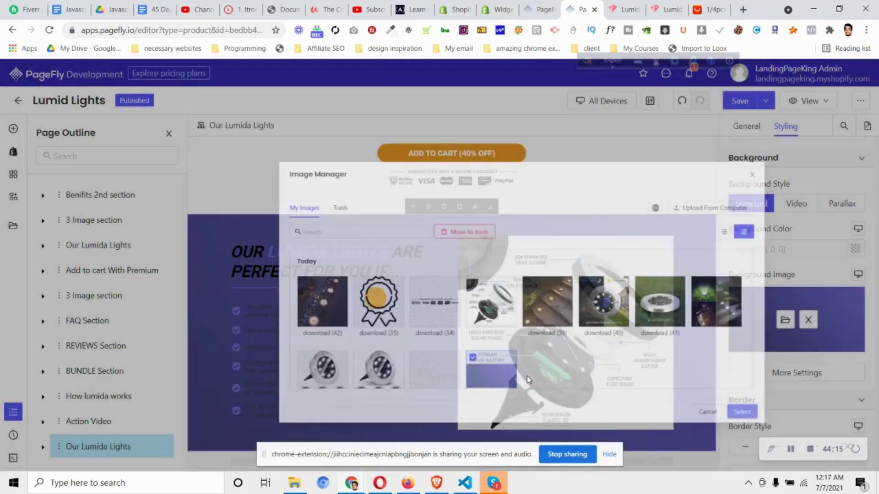
Set the content color of the heading in the purple section to white, rgb(255, 255, 255)
{"action": "left_click", "coordinate": [328, 255]}
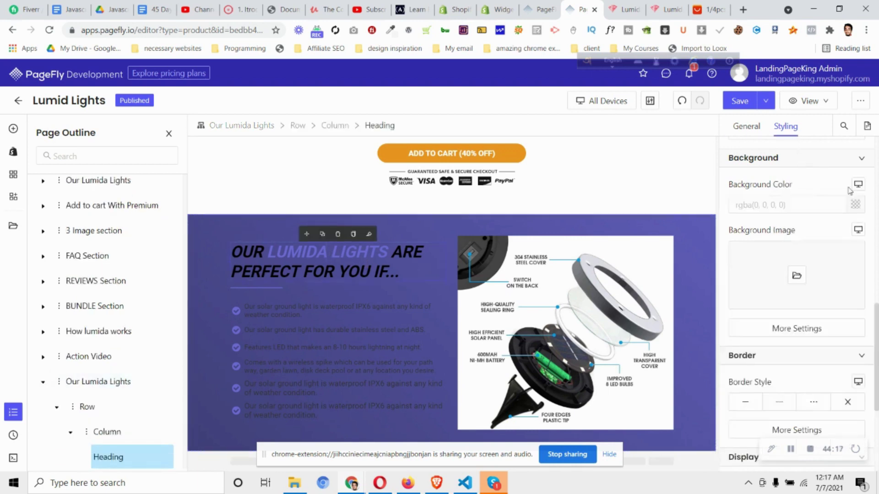
{"action": "scroll", "coordinate": [795, 204], "scroll_direction": "up", "scroll_amount": 8}
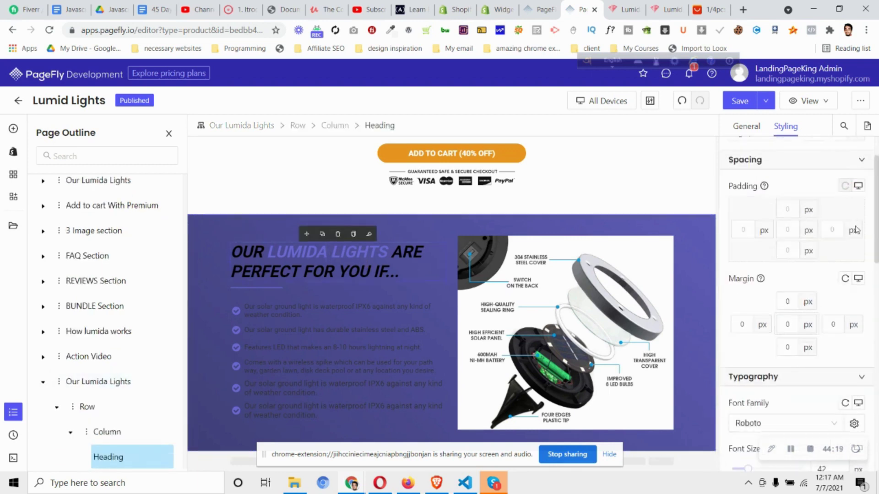
{"action": "scroll", "coordinate": [847, 222], "scroll_direction": "up", "scroll_amount": 2}
{"action": "left_click", "coordinate": [855, 192]}
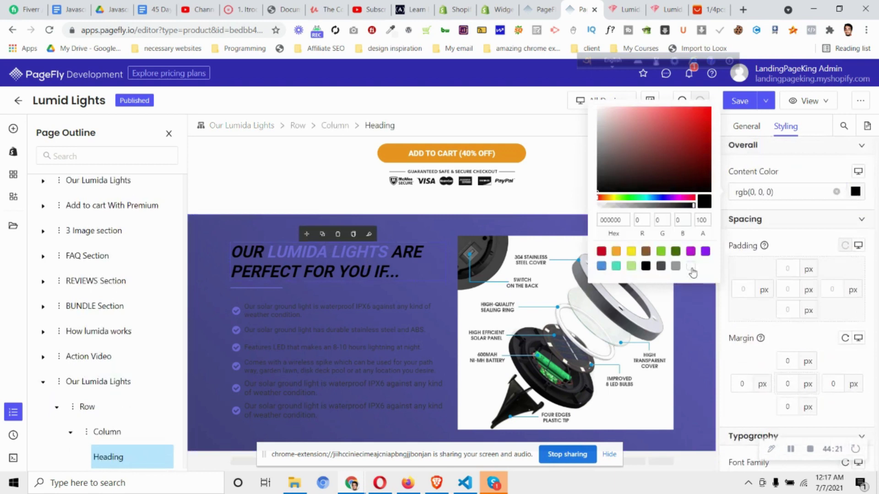
{"action": "left_click", "coordinate": [690, 266]}
Check the reference heading's accent color, then recolor LUMIDA LIGHTS in the heading with the Add to Cart button's orange, rgb(232, 150, 27)
{"action": "left_click", "coordinate": [666, 9]}
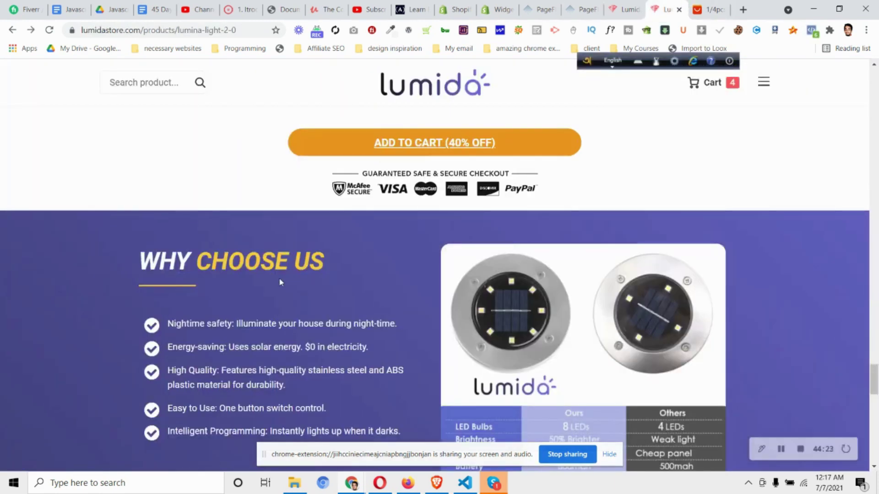
{"action": "left_click", "coordinate": [580, 9]}
{"action": "scroll", "coordinate": [416, 270], "scroll_direction": "up", "scroll_amount": 3}
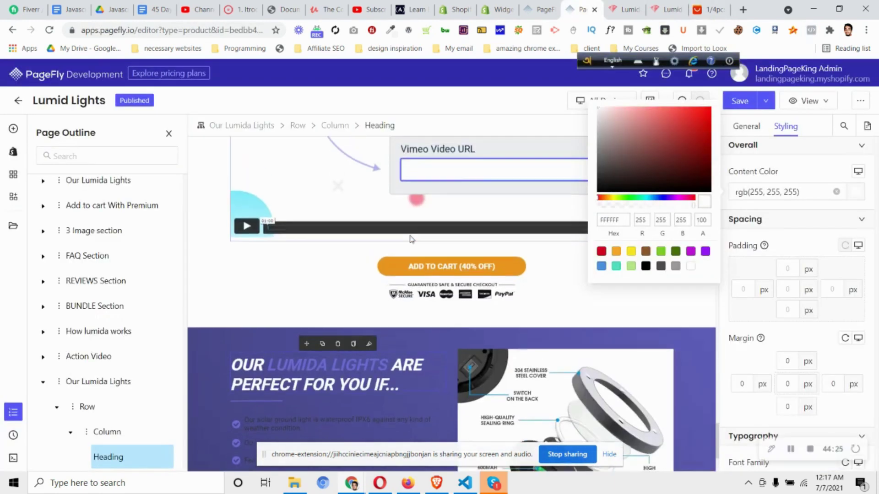
{"action": "left_click", "coordinate": [412, 275]}
{"action": "scroll", "coordinate": [799, 297], "scroll_direction": "down", "scroll_amount": 5}
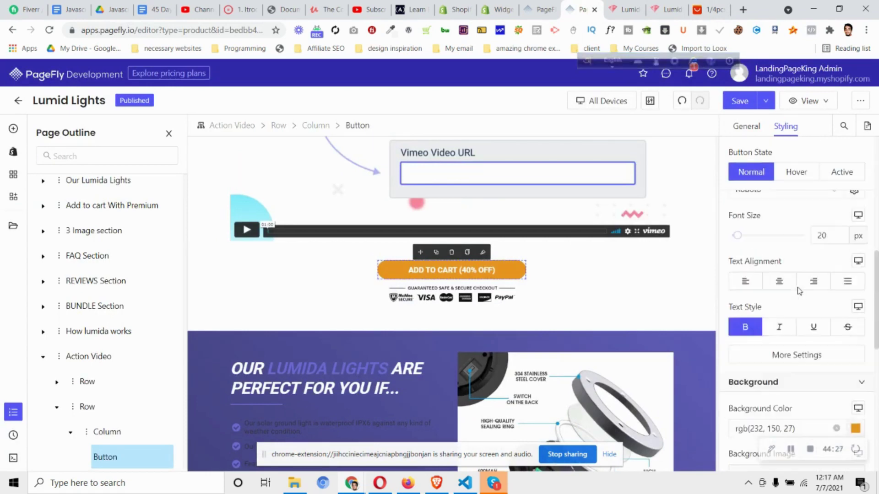
{"action": "left_click", "coordinate": [807, 355]}
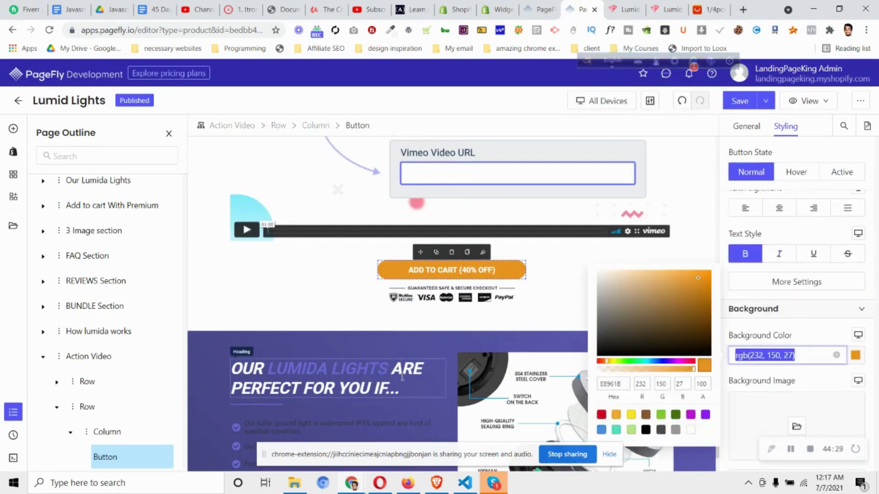
{"action": "scroll", "coordinate": [364, 315], "scroll_direction": "down", "scroll_amount": 2}
{"action": "left_click", "coordinate": [363, 309]}
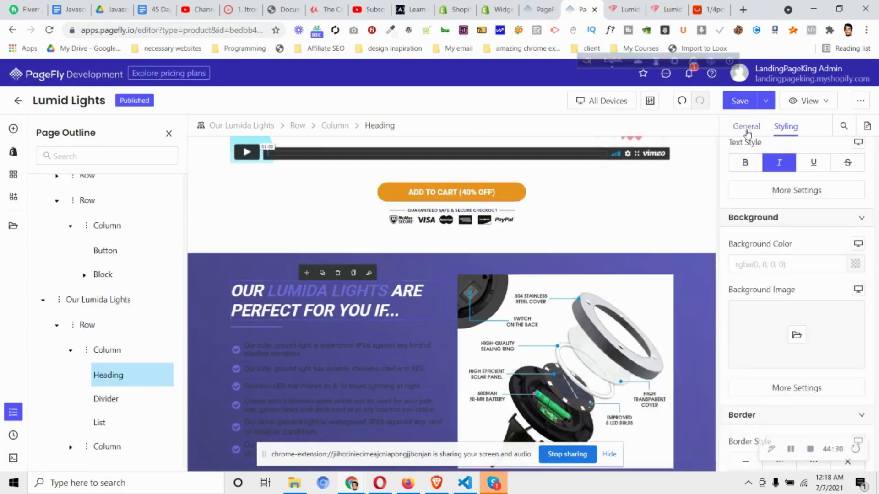
{"action": "left_click", "coordinate": [746, 126]}
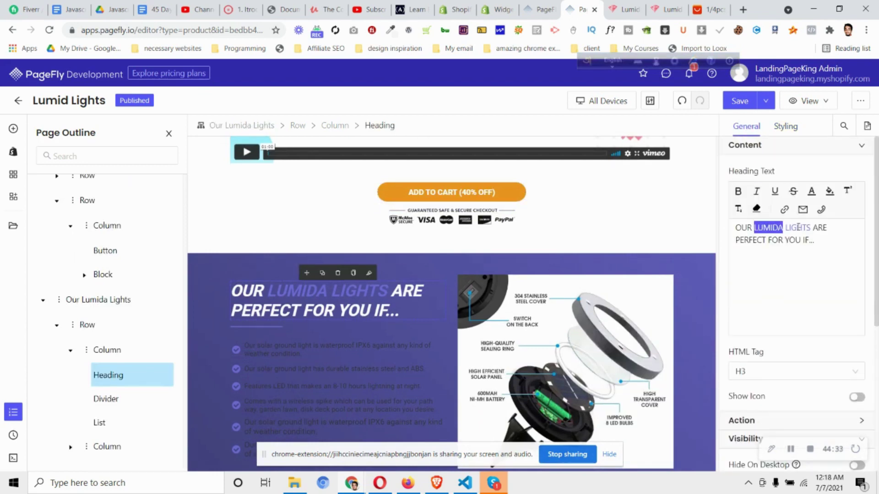
{"action": "left_click", "coordinate": [811, 191]}
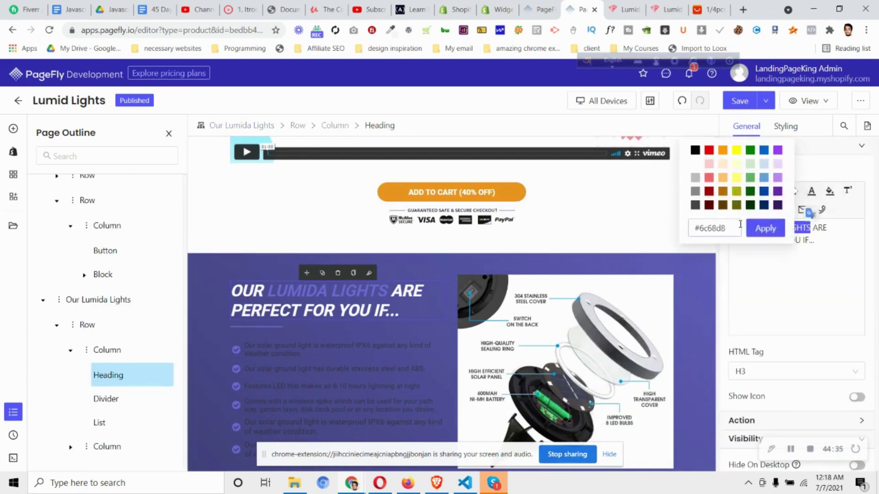
{"action": "left_click", "coordinate": [765, 228]}
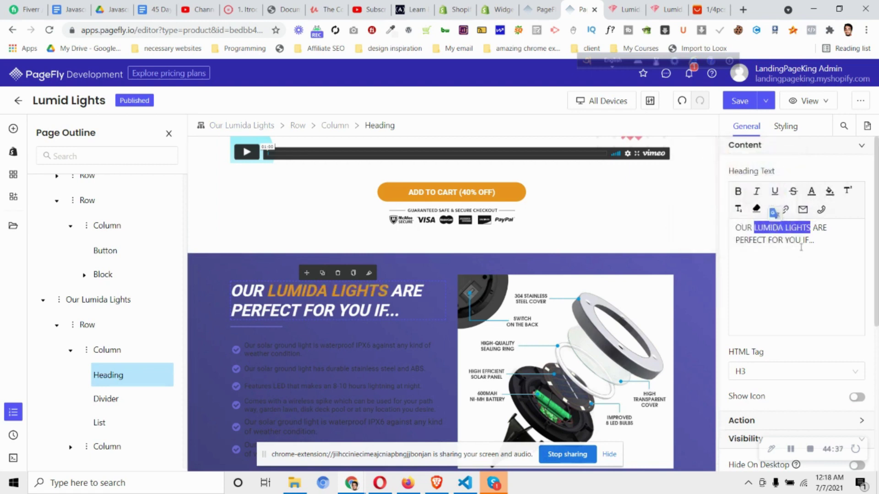
{"action": "scroll", "coordinate": [272, 365], "scroll_direction": "down", "scroll_amount": 1}
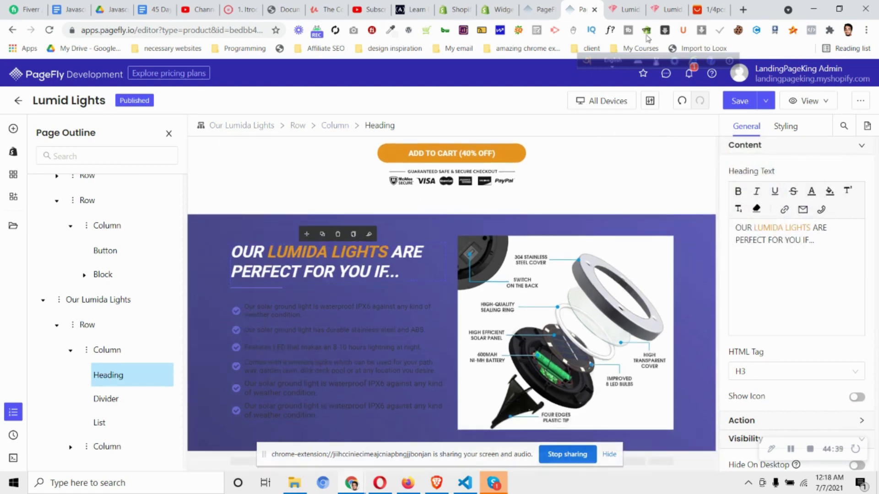
Compare with the reference divider and set the line color of the divider under the heading to rgb(232, 150, 27)
{"action": "left_click", "coordinate": [669, 9]}
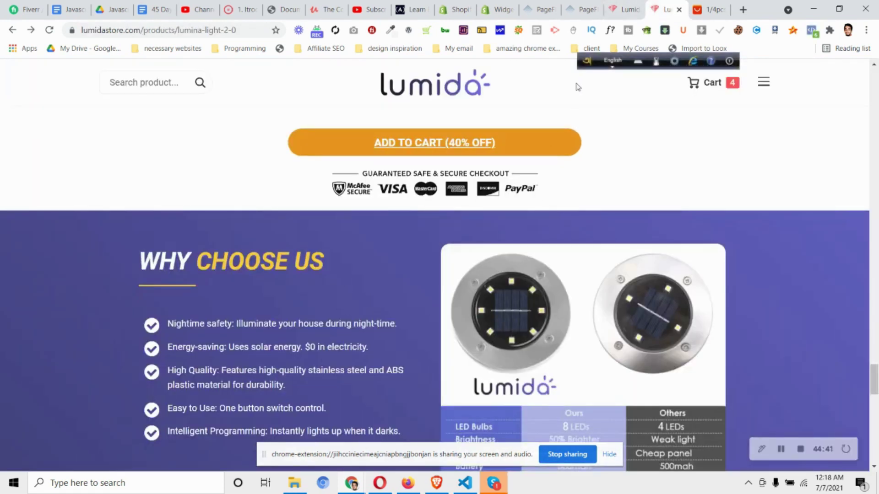
{"action": "left_click", "coordinate": [581, 9]}
{"action": "left_click", "coordinate": [257, 286]}
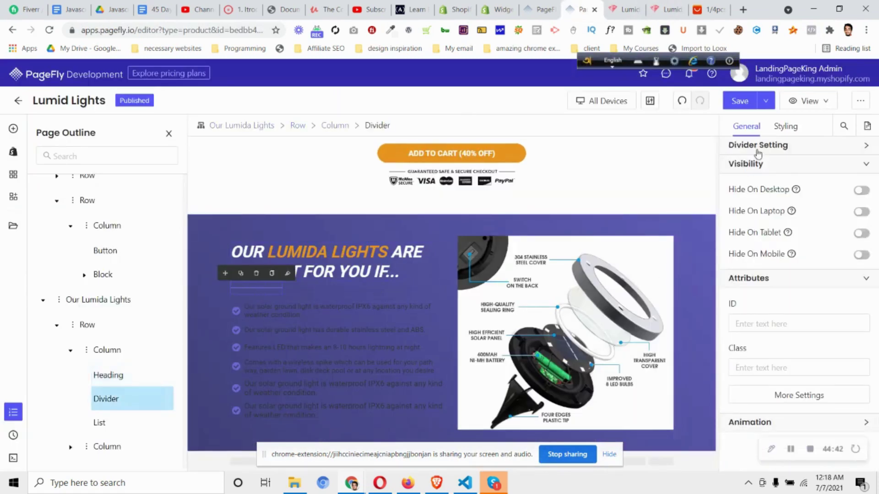
{"action": "left_click", "coordinate": [784, 152]}
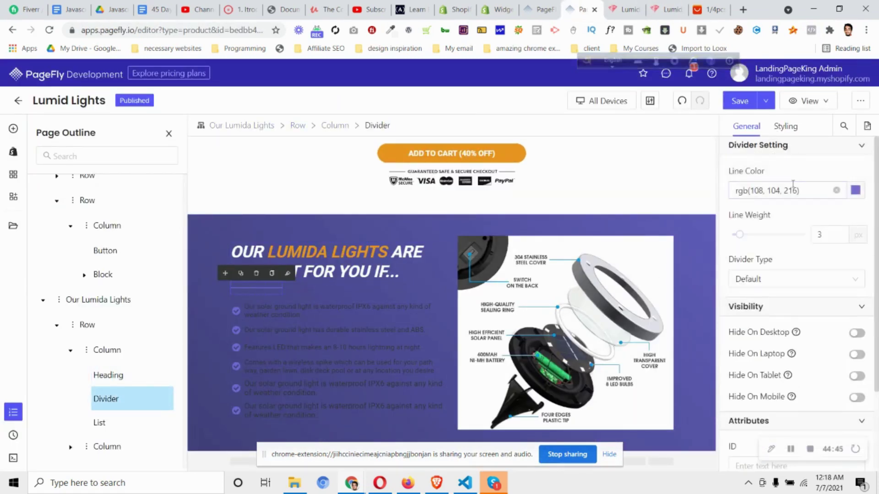
{"action": "left_click", "coordinate": [779, 190]}
{"action": "left_click", "coordinate": [616, 249]}
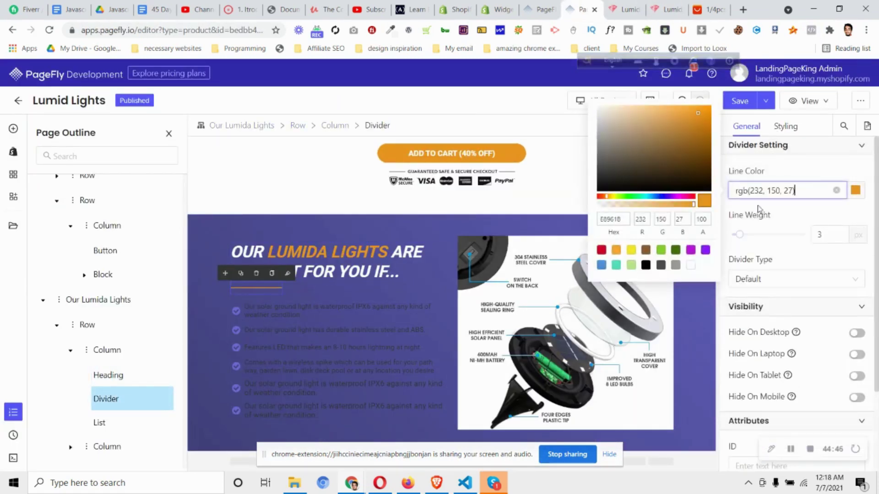
Set the check icon and the text of the purple section's first list item to white, rgb(255, 255, 255)
{"action": "left_click", "coordinate": [237, 310]}
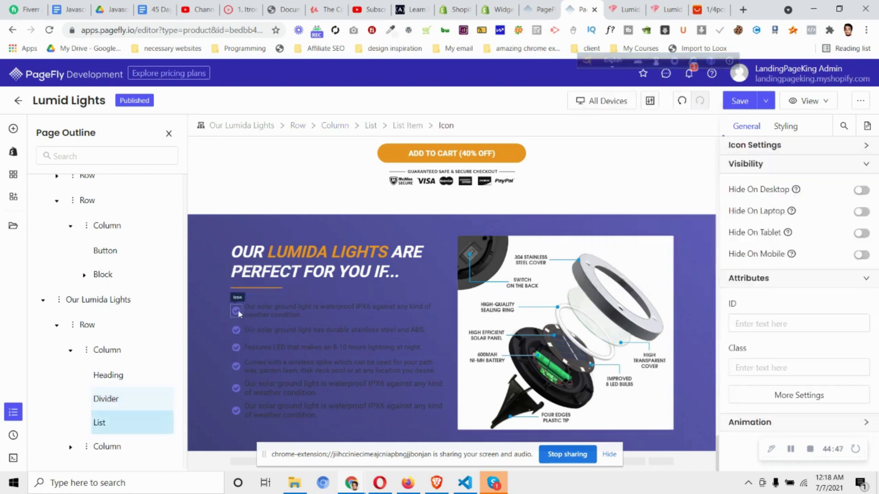
{"action": "left_click", "coordinate": [799, 130]}
{"action": "left_click", "coordinate": [856, 229]}
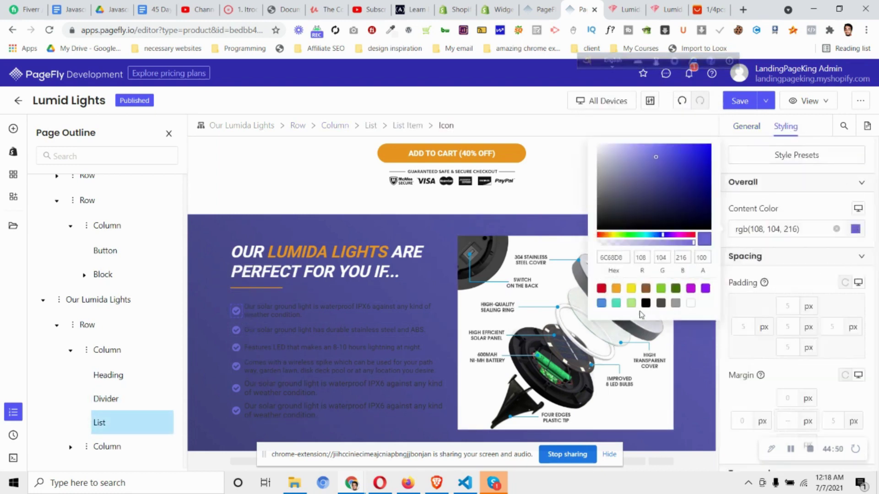
{"action": "left_click", "coordinate": [690, 303]}
{"action": "key", "text": "Escape"}
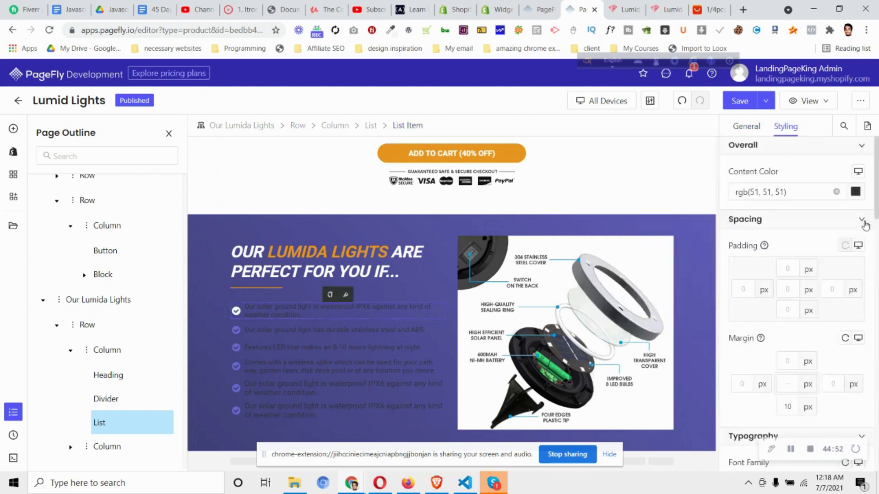
{"action": "left_click", "coordinate": [856, 191]}
{"action": "left_click", "coordinate": [690, 266]}
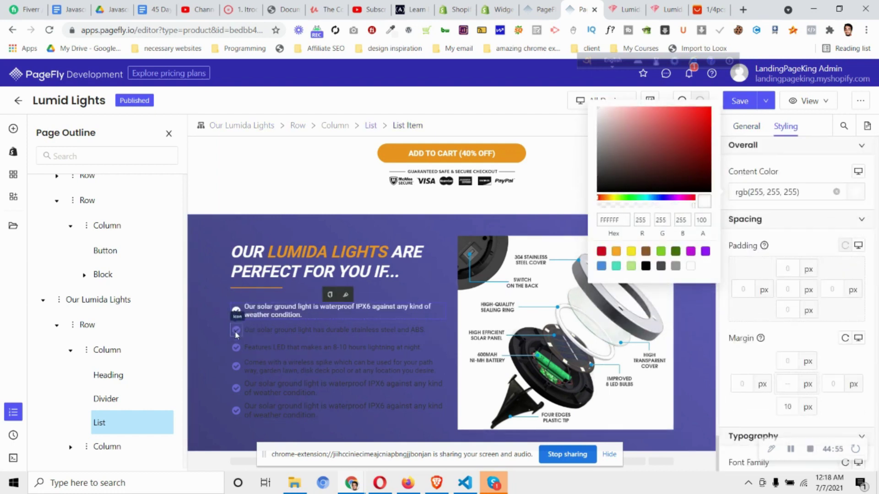
Copy the first list item's styles onto the second item and set the second item's check icon to white
{"action": "left_click", "coordinate": [236, 311]}
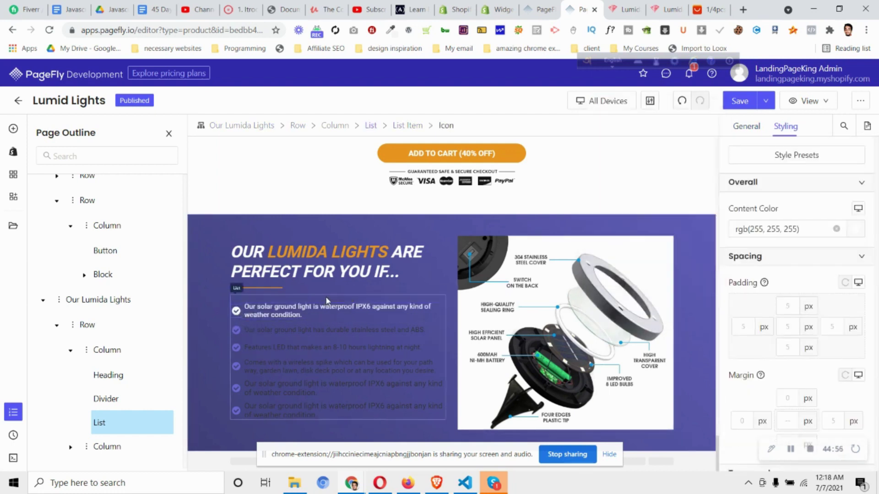
{"action": "left_click", "coordinate": [250, 307]}
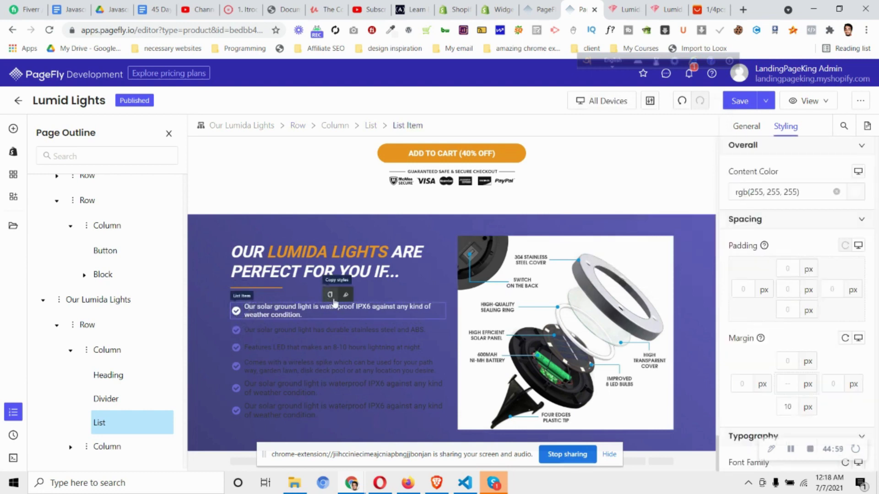
{"action": "left_click", "coordinate": [330, 295]}
{"action": "left_click", "coordinate": [310, 330]}
{"action": "left_click", "coordinate": [346, 315]}
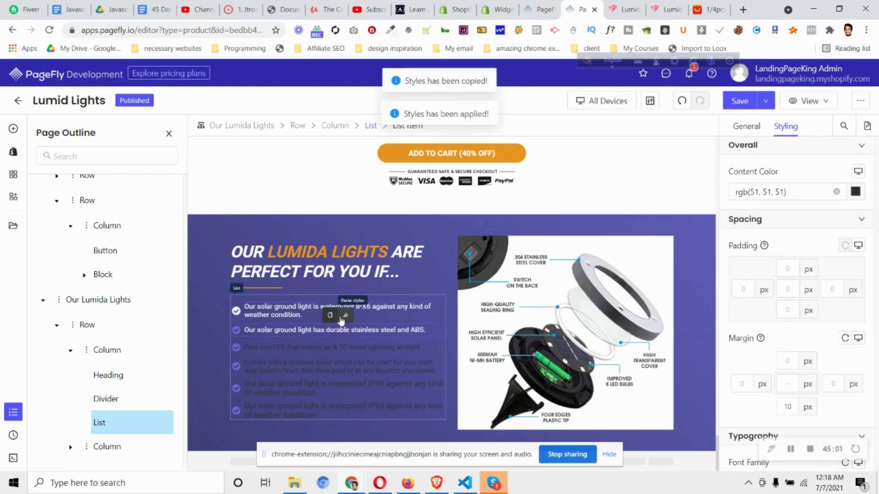
{"action": "left_click", "coordinate": [855, 229]}
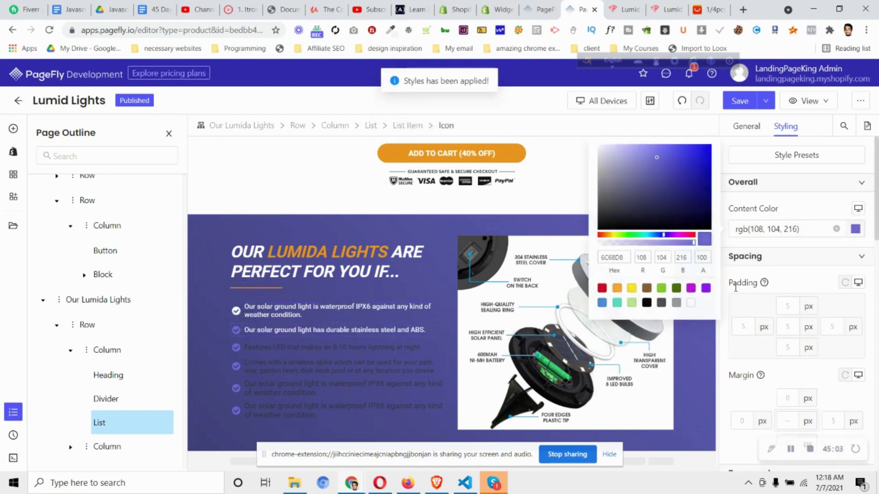
Set the icon and text color of the third list item, about 8-10 hours of lighting, to white
{"action": "left_click", "coordinate": [236, 347]}
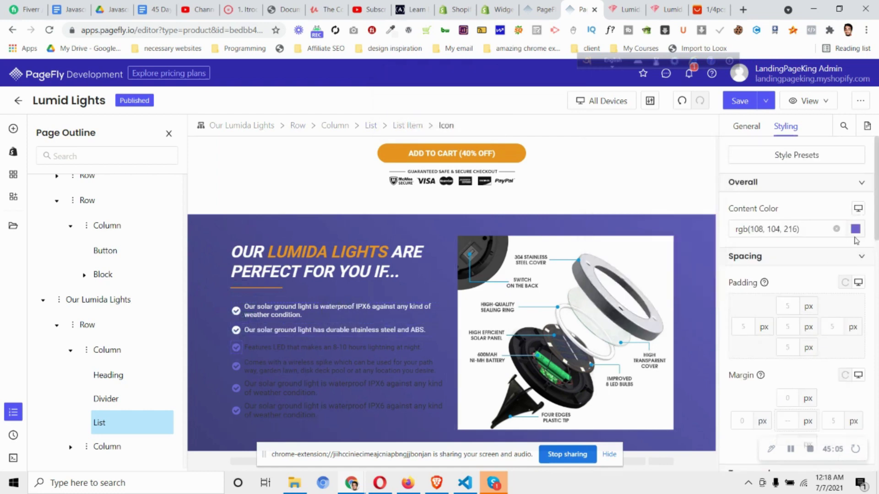
{"action": "left_click", "coordinate": [856, 229]}
{"action": "left_click", "coordinate": [688, 304]}
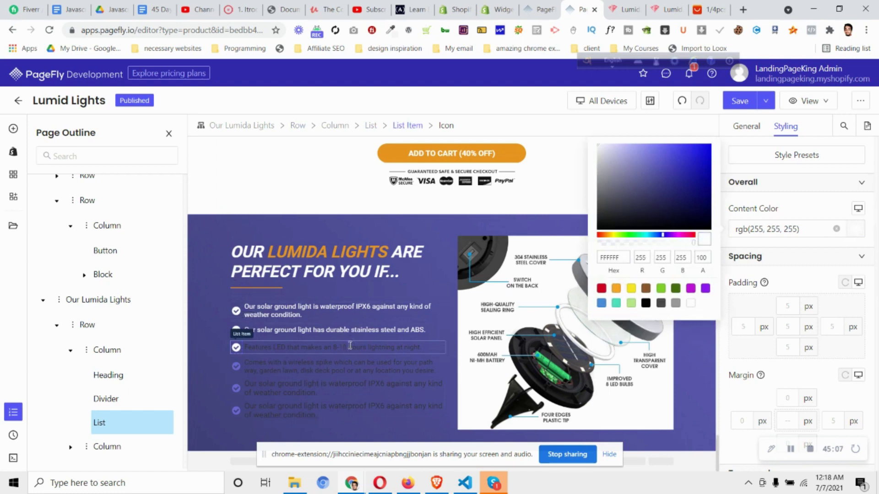
{"action": "left_click", "coordinate": [841, 220]}
{"action": "left_click", "coordinate": [856, 192]}
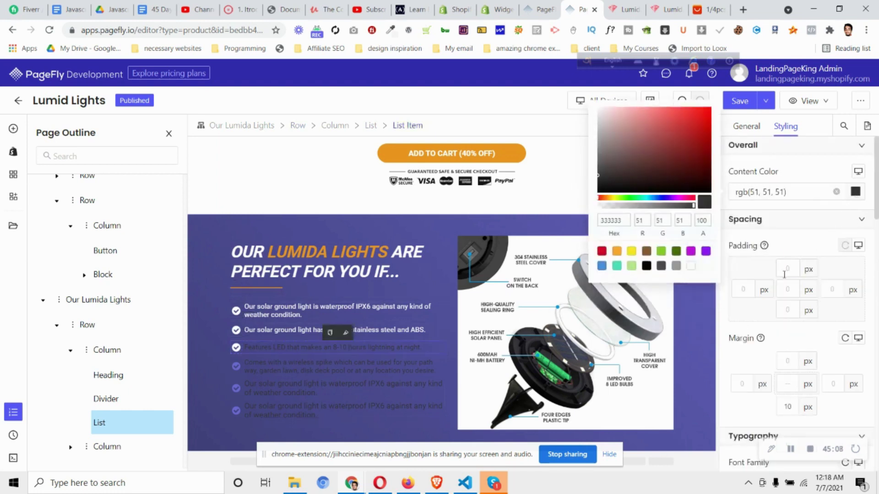
{"action": "left_click", "coordinate": [691, 266]}
Set the icon and text color of the fourth list item, about the wireless spike, to rgb(255, 255, 255)
{"action": "left_click", "coordinate": [236, 366]}
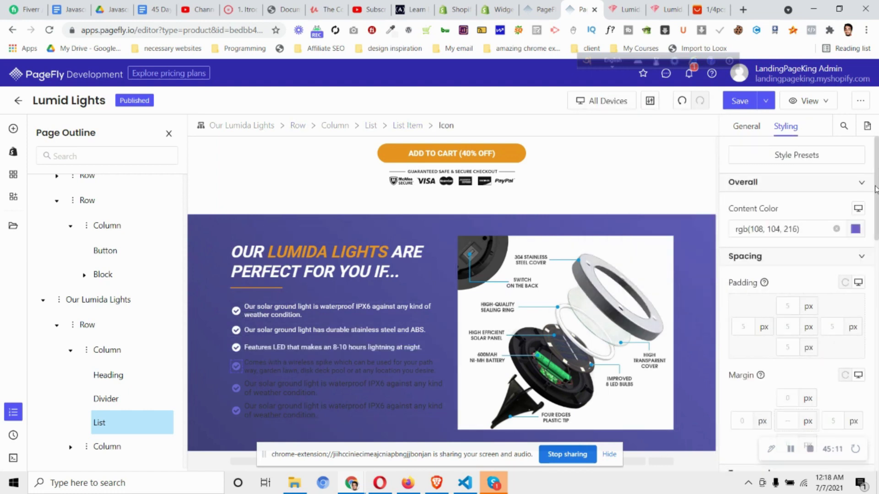
{"action": "left_click", "coordinate": [855, 229]}
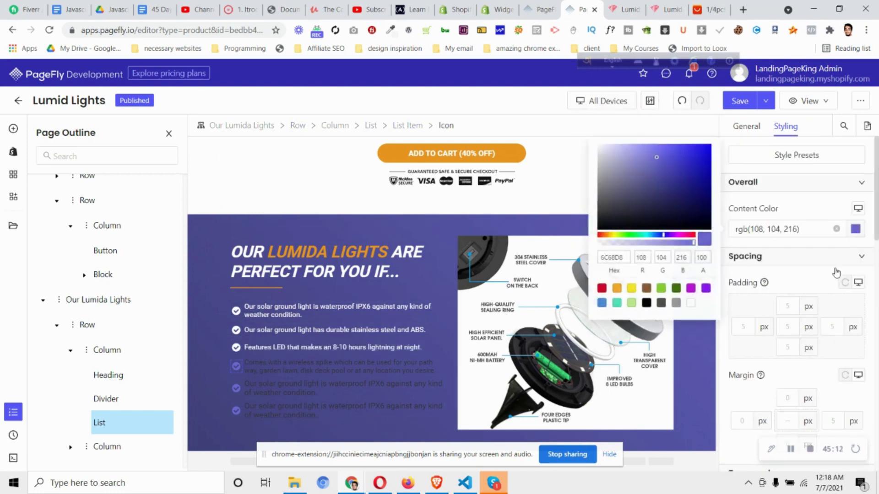
{"action": "left_click", "coordinate": [690, 303]}
{"action": "left_click", "coordinate": [348, 363]}
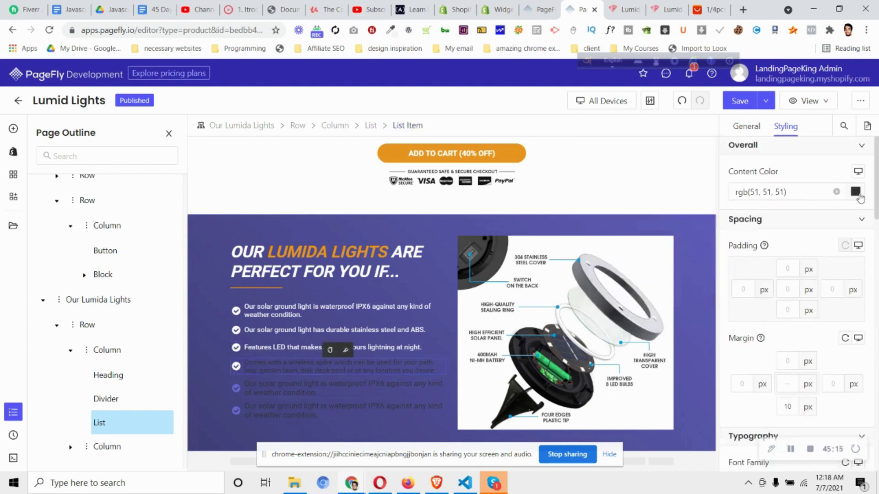
{"action": "left_click", "coordinate": [856, 192]}
{"action": "left_click", "coordinate": [690, 269]}
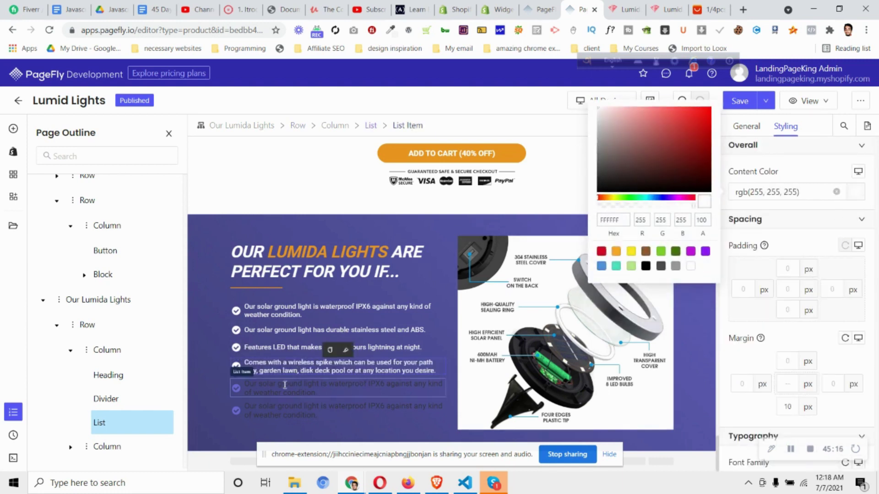
Set the icon and text color of the fifth list item to white, rgb(255, 255, 255)
{"action": "left_click", "coordinate": [238, 388]}
{"action": "left_click", "coordinate": [855, 229]}
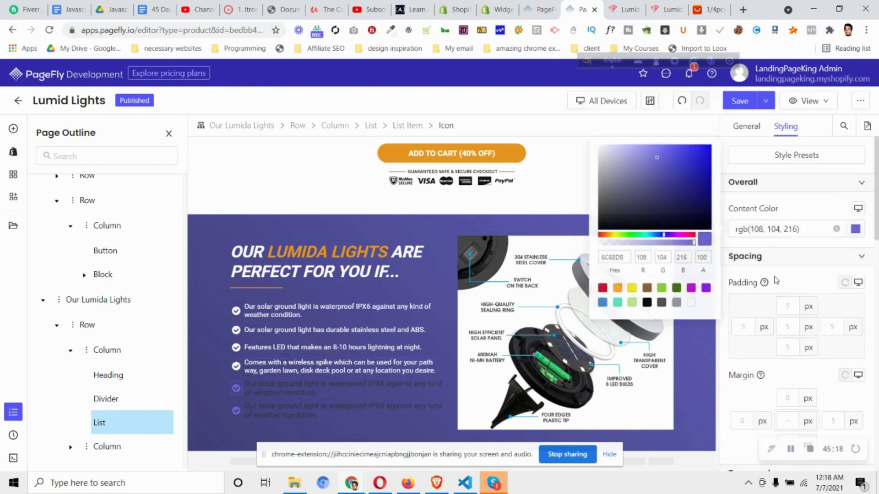
{"action": "left_click", "coordinate": [689, 304]}
{"action": "key", "text": "Escape"}
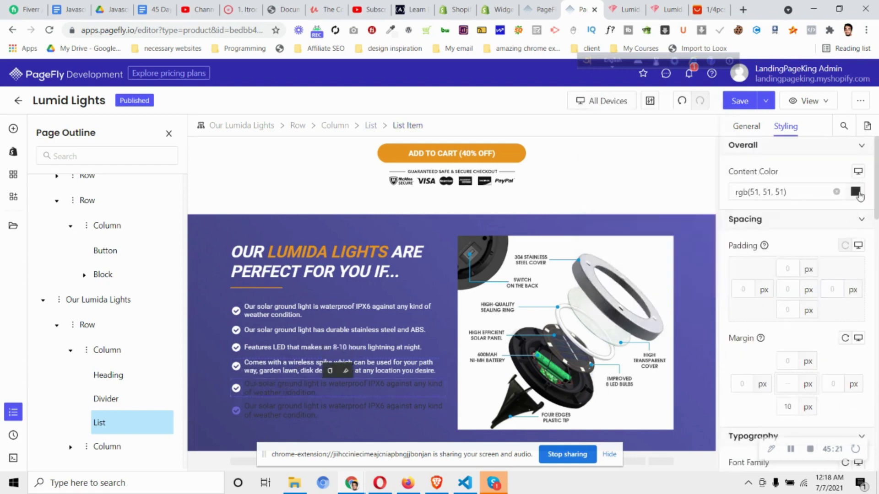
{"action": "left_click", "coordinate": [856, 192]}
{"action": "left_click", "coordinate": [690, 266]}
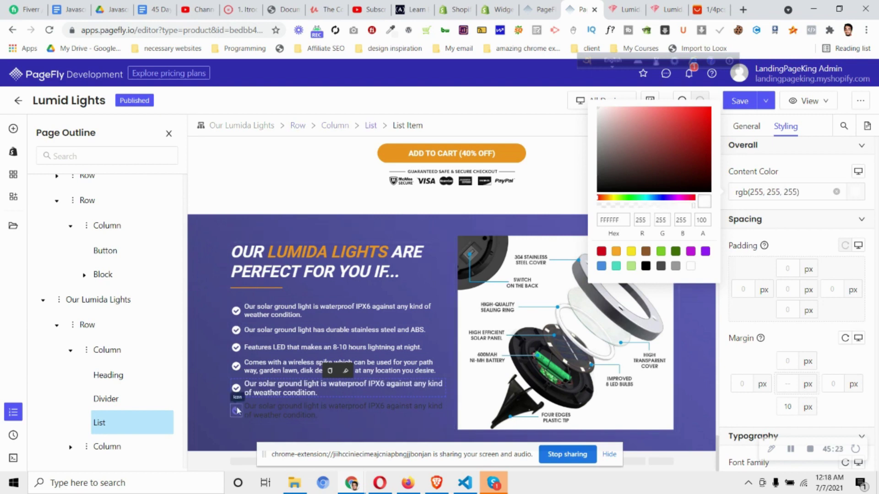
Recolor the icon and text of the sixth and last list item to white, rgb(255, 255, 255)
{"action": "left_click", "coordinate": [236, 410]}
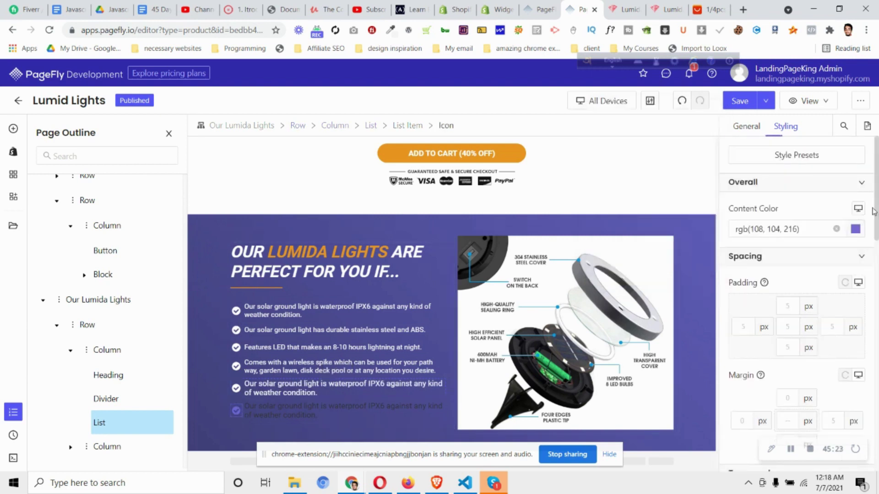
{"action": "left_click", "coordinate": [855, 229]}
{"action": "left_click", "coordinate": [691, 303]}
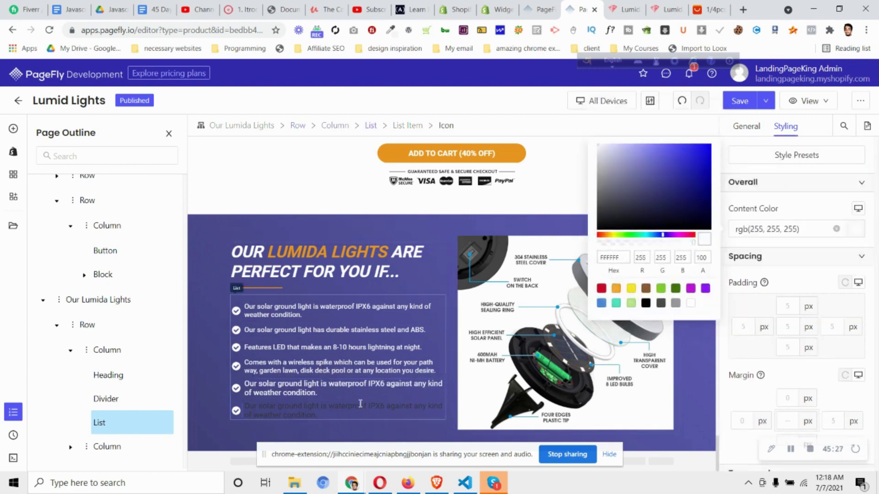
{"action": "left_click", "coordinate": [855, 245]}
{"action": "left_click", "coordinate": [855, 192]}
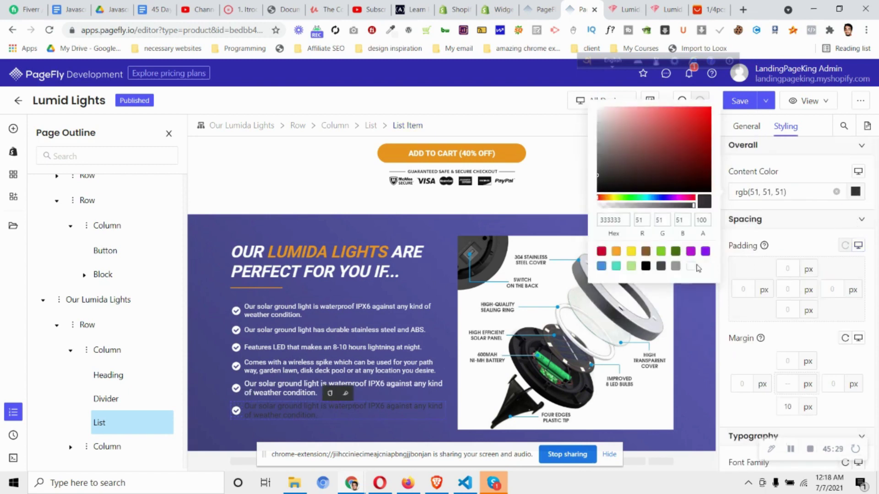
Switch to the reference Lumida page and save its Why Choose Us comparison image as download (43).jpg
{"action": "key", "text": "ctrl+Tab"}
{"action": "key", "text": "ctrl+Tab"}
{"action": "scroll", "coordinate": [617, 262], "scroll_direction": "down", "scroll_amount": 4}
{"action": "right_click", "coordinate": [556, 200]}
{"action": "left_click", "coordinate": [575, 221]}
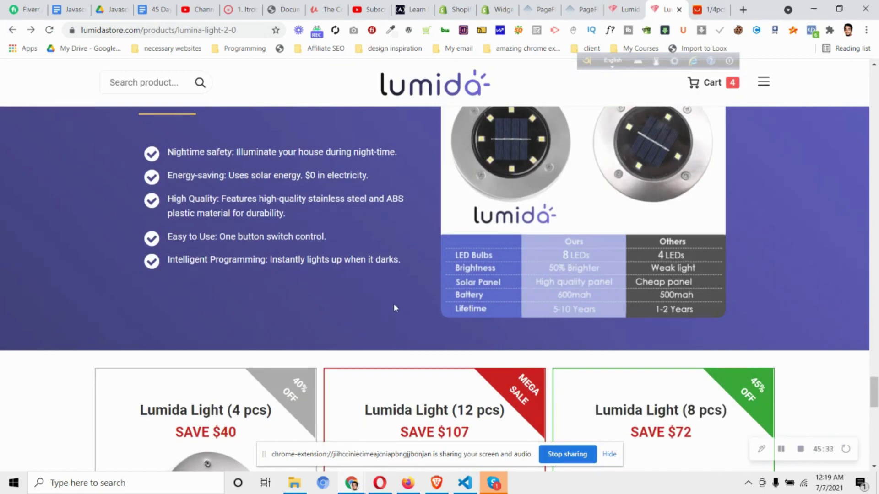
{"action": "left_click", "coordinate": [347, 257]}
Check the reference section's heading, then replace OUR with WHY in the purple section's heading in PageFly
{"action": "key", "text": "ctrl+shift+Tab"}
{"action": "key", "text": "ctrl+shift+Tab"}
{"action": "key", "text": "ctrl+Tab"}
{"action": "key", "text": "ctrl+Tab"}
{"action": "scroll", "coordinate": [389, 216], "scroll_direction": "up", "scroll_amount": 4}
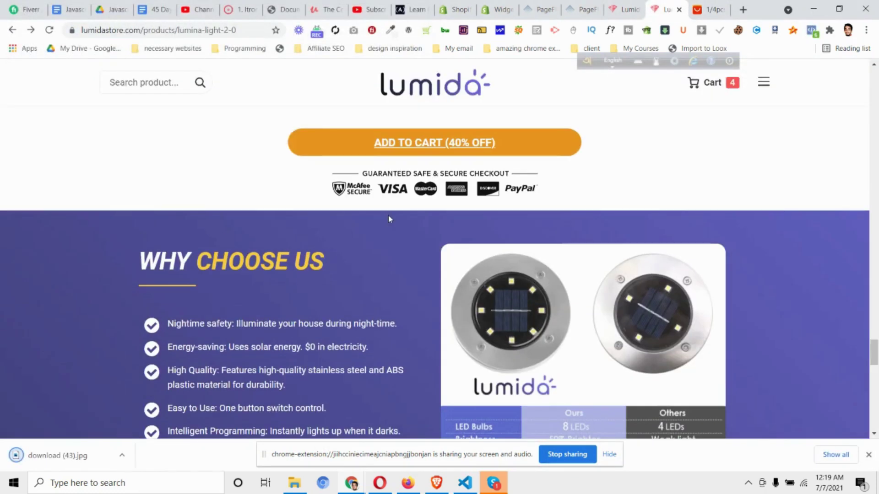
{"action": "left_click", "coordinate": [590, 6]}
{"action": "left_click", "coordinate": [13, 379]}
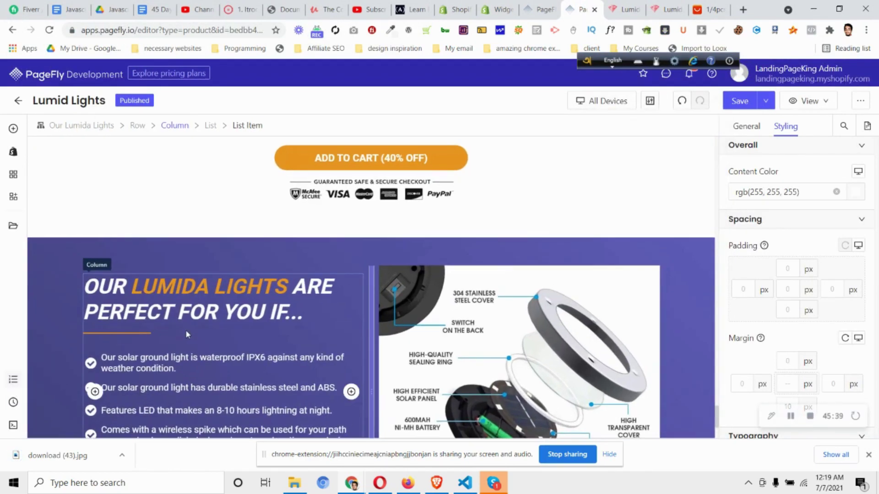
{"action": "left_click", "coordinate": [193, 297]}
{"action": "left_click", "coordinate": [746, 126]}
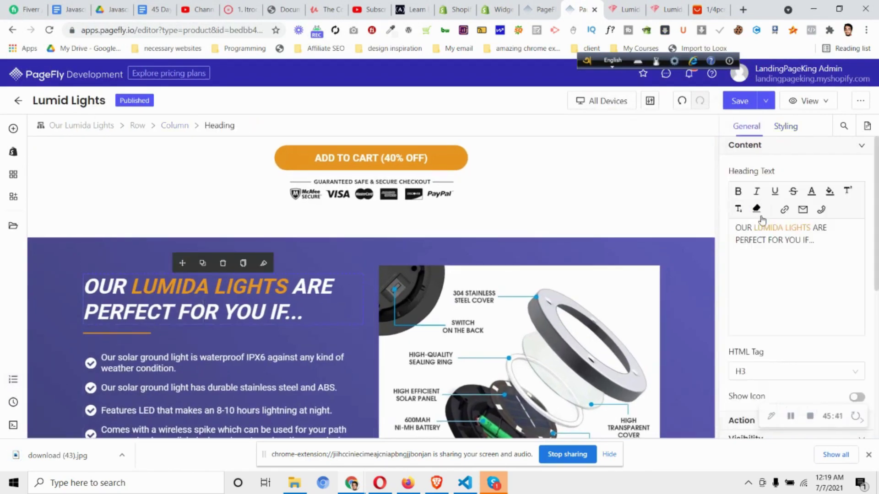
{"action": "left_click", "coordinate": [755, 229]}
{"action": "key", "text": "BackSpace"}
{"action": "key", "text": "BackSpace"}
{"action": "key", "text": "BackSpace"}
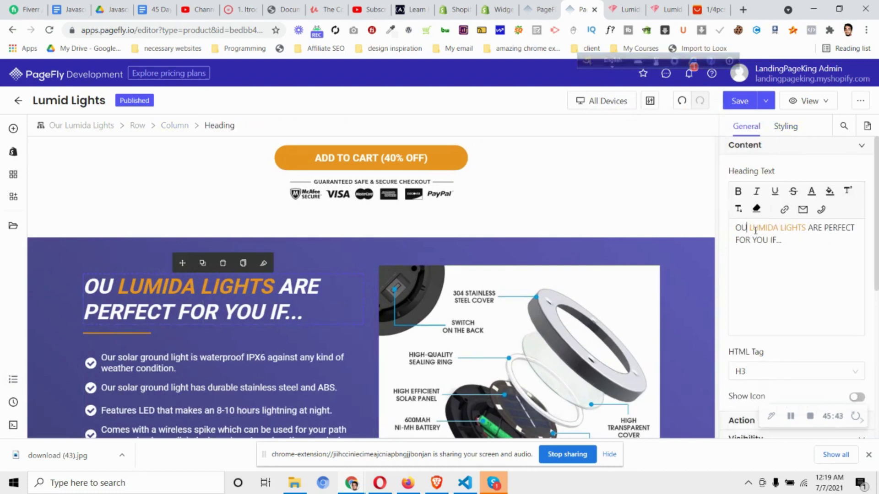
{"action": "type", "text": "Why"}
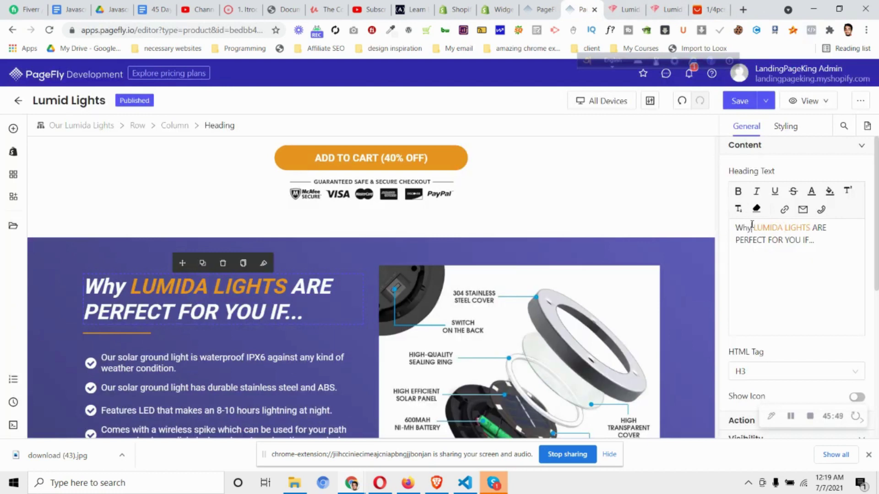
{"action": "key", "text": "BackSpace"}
{"action": "key", "text": "BackSpace"}
{"action": "type", "text": "HY"}
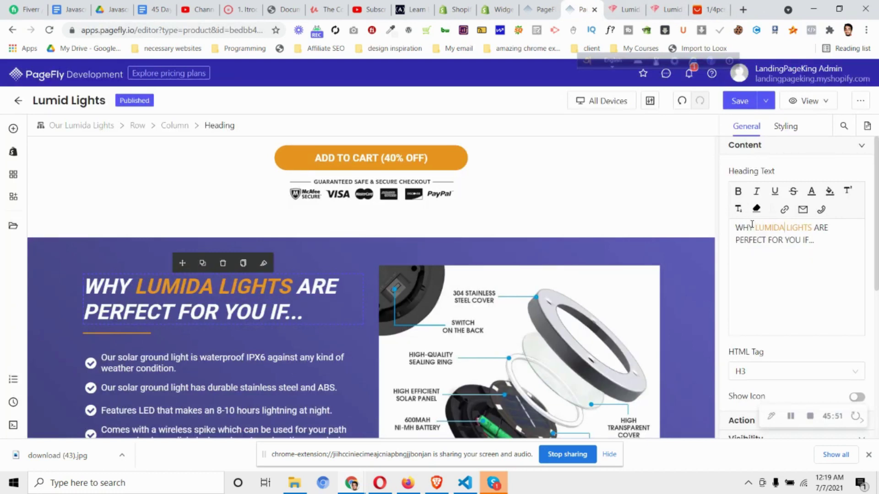
Replace the rest of the heading after WHY with CHOOSE US in the orange accent color
{"action": "type", "text": " LUMIDA CHOOSE US"}
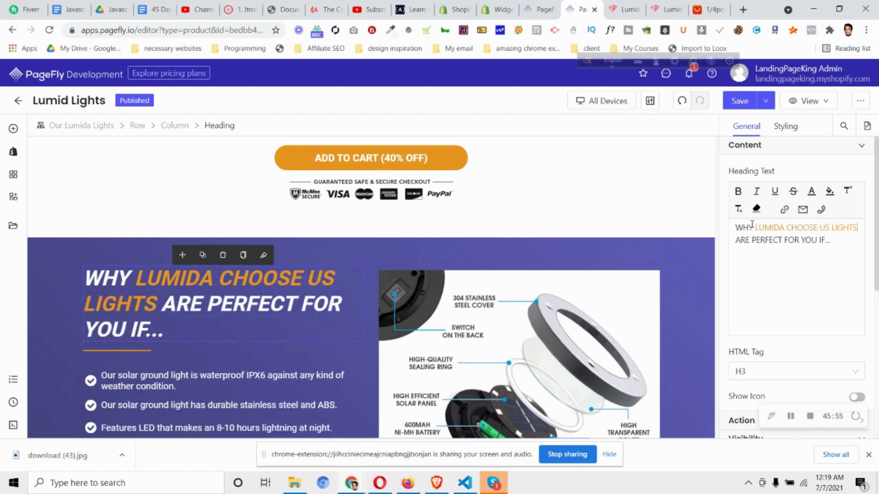
{"action": "key", "text": "BackSpace"}
{"action": "key", "text": "BackSpace"}
{"action": "key", "text": "BackSpace"}
{"action": "key", "text": "BackSpace"}
{"action": "key", "text": "BackSpace"}
{"action": "key", "text": "BackSpace"}
{"action": "key", "text": "BackSpace"}
{"action": "key", "text": "BackSpace"}
{"action": "key", "text": "BackSpace"}
{"action": "key", "text": "BackSpace"}
{"action": "key", "text": "BackSpace"}
{"action": "key", "text": "BackSpace"}
{"action": "key", "text": "BackSpace"}
{"action": "key", "text": "BackSpace"}
{"action": "key", "text": "BackSpace"}
{"action": "key", "text": "BackSpace"}
{"action": "key", "text": "BackSpace"}
{"action": "key", "text": "BackSpace"}
{"action": "key", "text": "BackSpace"}
{"action": "key", "text": "BackSpace"}
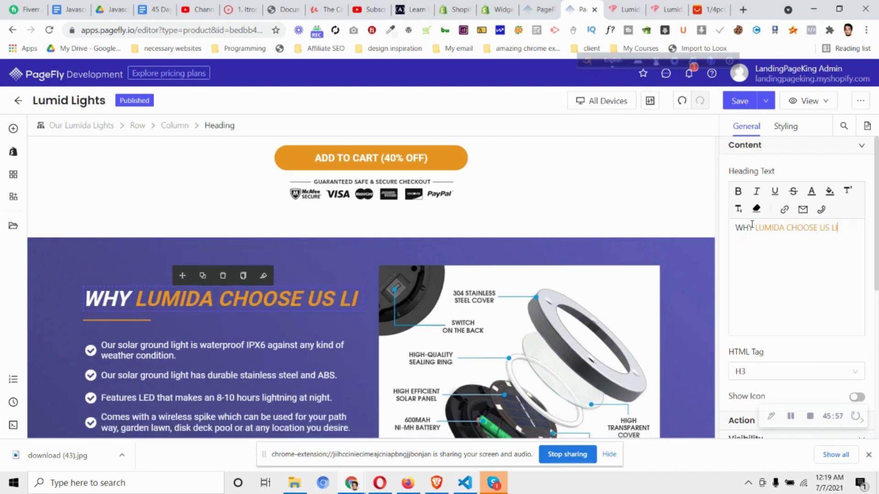
{"action": "key", "text": "BackSpace"}
{"action": "key", "text": "BackSpace"}
{"action": "key", "text": "BackSpace"}
{"action": "key", "text": "BackSpace"}
{"action": "key", "text": "BackSpace"}
{"action": "key", "text": "BackSpace"}
{"action": "key", "text": "BackSpace"}
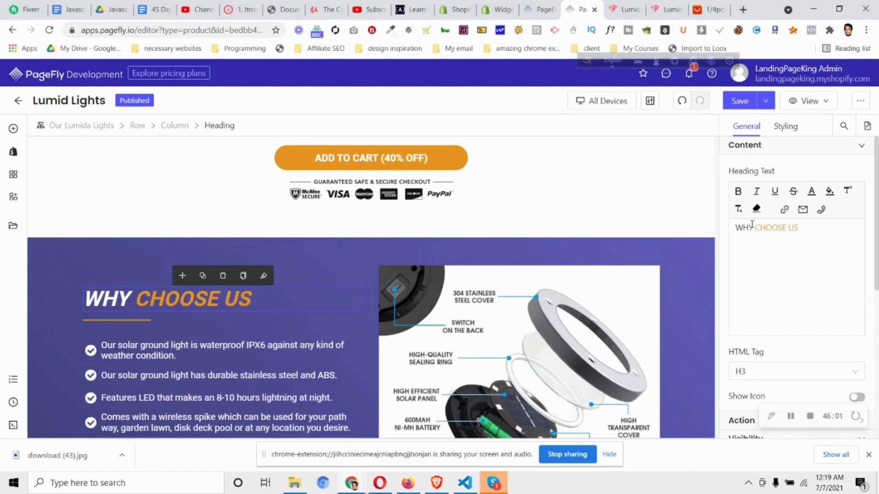
Upload download (43).jpg to the Image Manager and use it as the image of the Why Choose Us section
{"action": "left_click", "coordinate": [614, 276]}
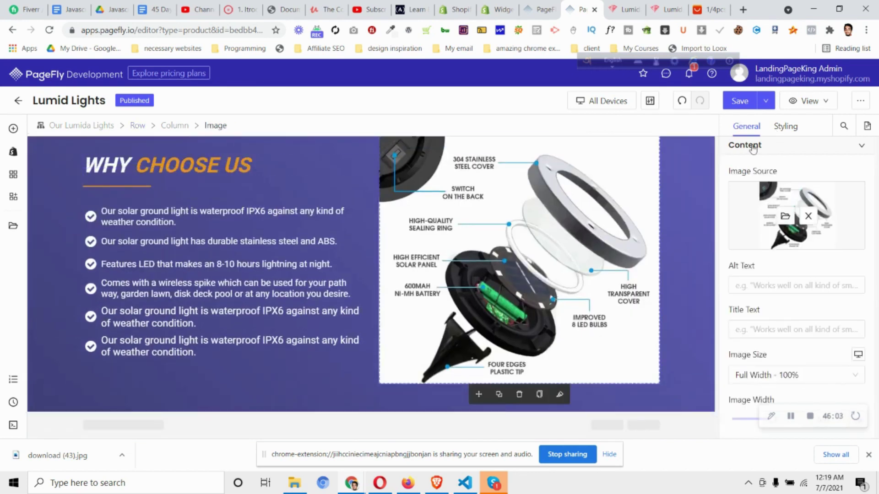
{"action": "left_click", "coordinate": [785, 216]}
{"action": "left_click", "coordinate": [661, 181]}
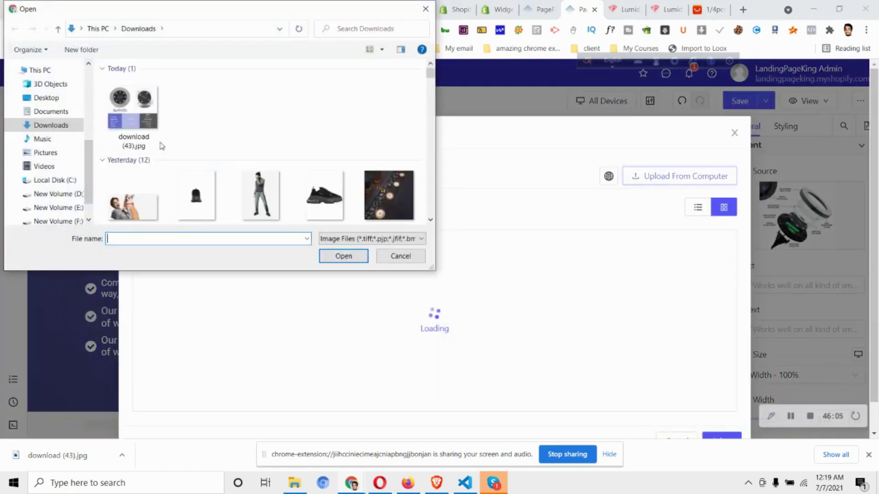
{"action": "left_click", "coordinate": [140, 126]}
{"action": "left_click", "coordinate": [332, 256]}
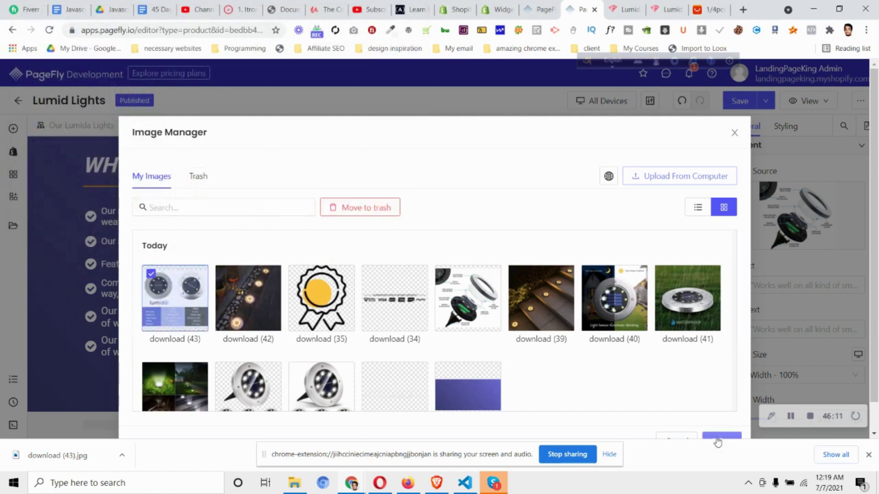
{"action": "left_click", "coordinate": [717, 440]}
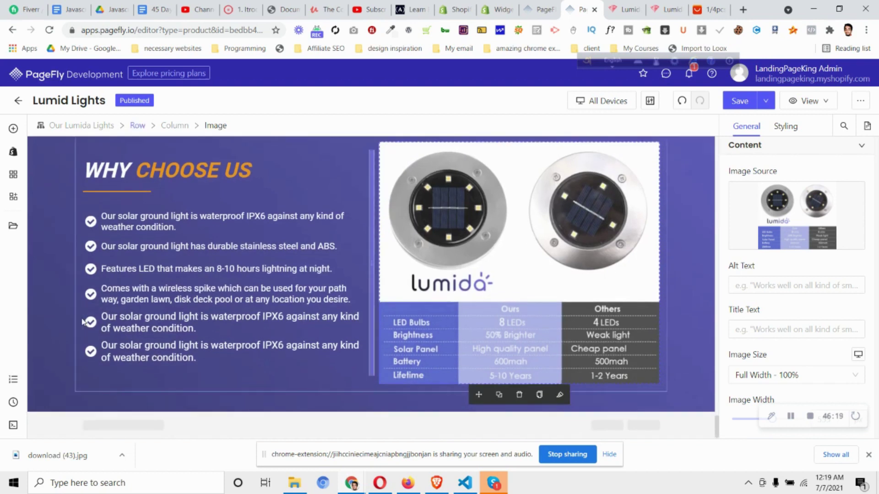
Switch to the reference Lumida page and examine the product bundle cards below the comparison section
{"action": "left_click", "coordinate": [657, 5]}
{"action": "scroll", "coordinate": [377, 251], "scroll_direction": "down", "scroll_amount": 6}
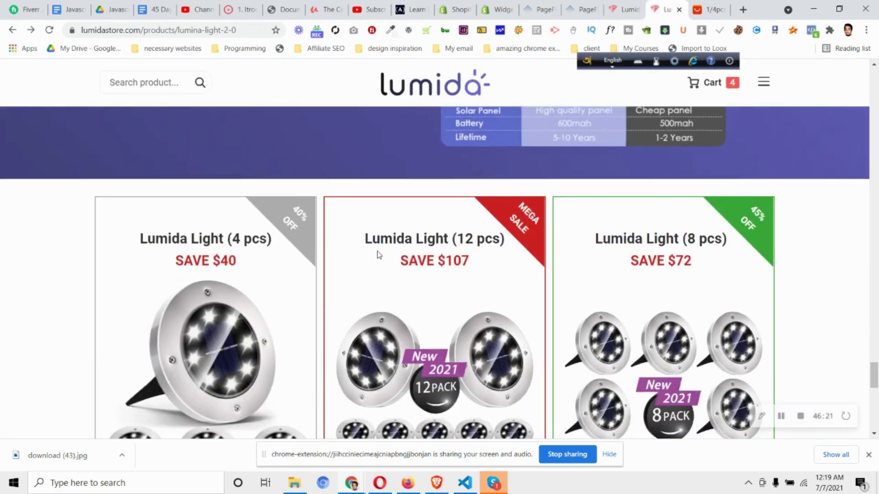
{"action": "scroll", "coordinate": [391, 331], "scroll_direction": "down", "scroll_amount": 5}
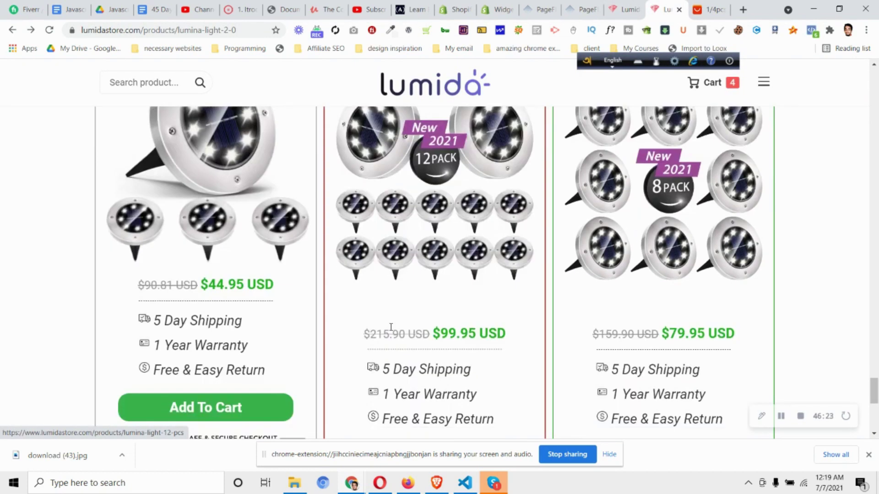
Return to the PageFly editor and select the last Our Lumida Lights section in the page outline to reach its attribute settings
{"action": "left_click", "coordinate": [580, 10]}
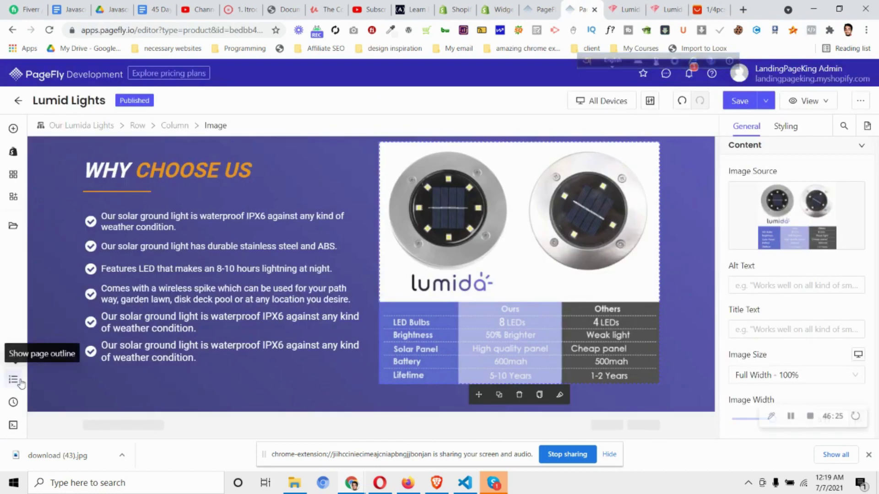
{"action": "left_click", "coordinate": [15, 380]}
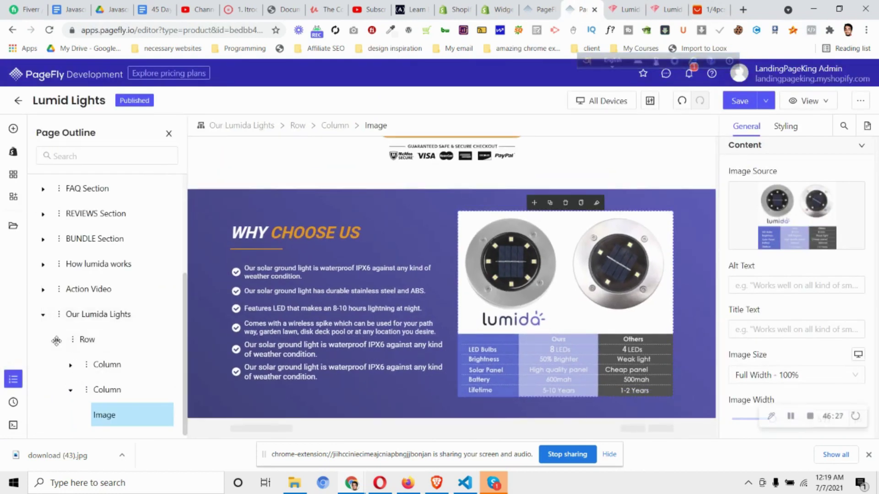
{"action": "scroll", "coordinate": [56, 340], "scroll_direction": "up", "scroll_amount": 2}
{"action": "left_click", "coordinate": [43, 389]}
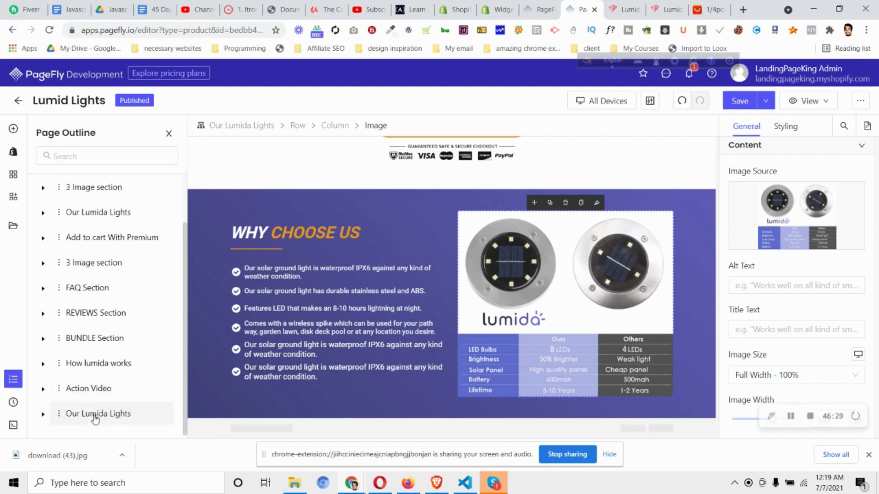
{"action": "left_click", "coordinate": [95, 415]}
{"action": "scroll", "coordinate": [824, 321], "scroll_direction": "down", "scroll_amount": 6}
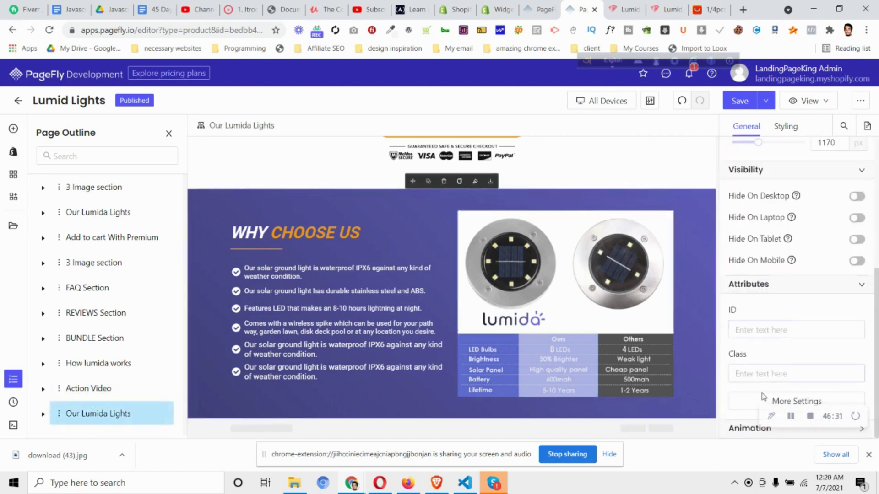